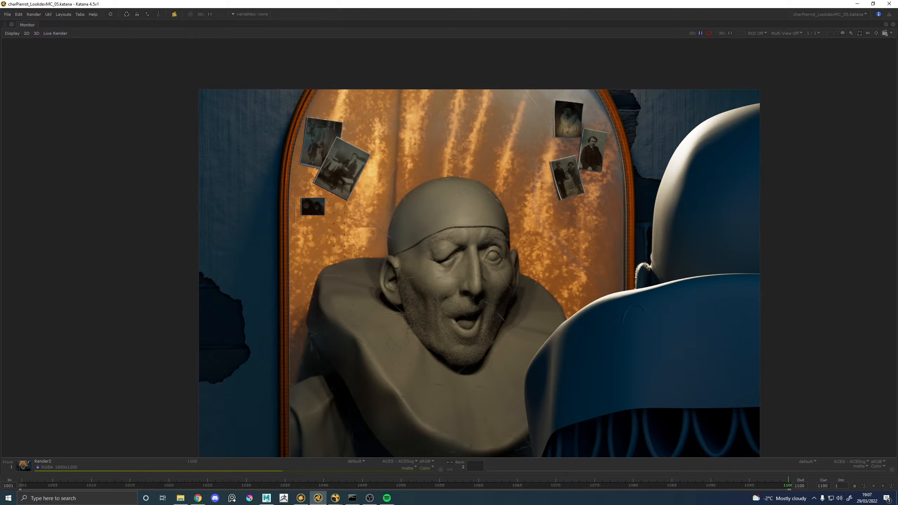
Examine the rendered mirror up close, including the glass grime and scratches, the reflected face and the photographs on the glass
middle_drag(346, 299, 281, 247)
middle_drag(421, 429, 400, 350)
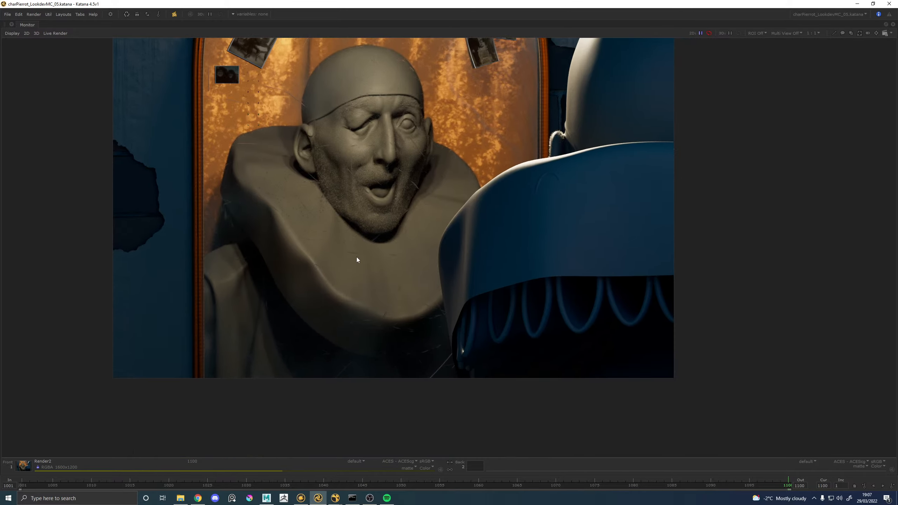
middle_drag(355, 111, 352, 201)
scroll(331, 249, up, 1)
scroll(331, 249, up, 1)
scroll(306, 250, down, 1)
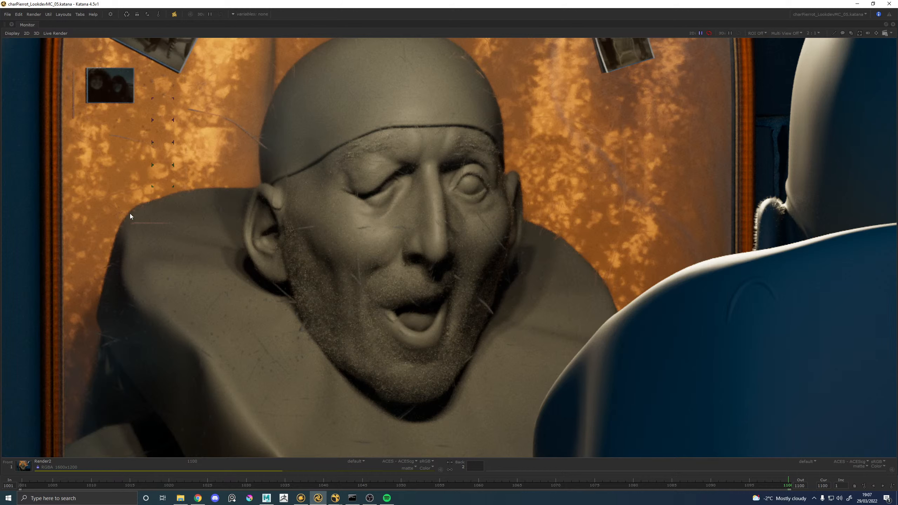
middle_drag(265, 137, 345, 300)
scroll(381, 122, down, 1)
scroll(487, 142, up, 1)
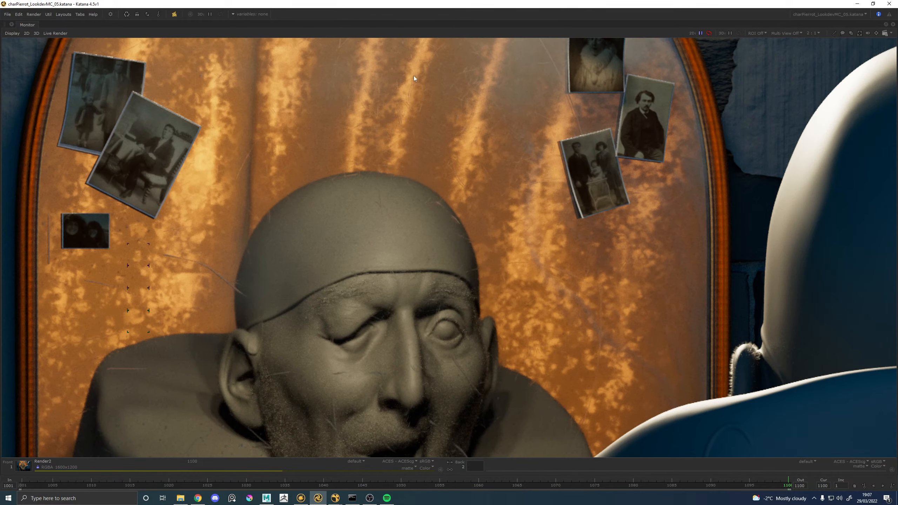
scroll(413, 75, up, 3)
scroll(388, 176, down, 2)
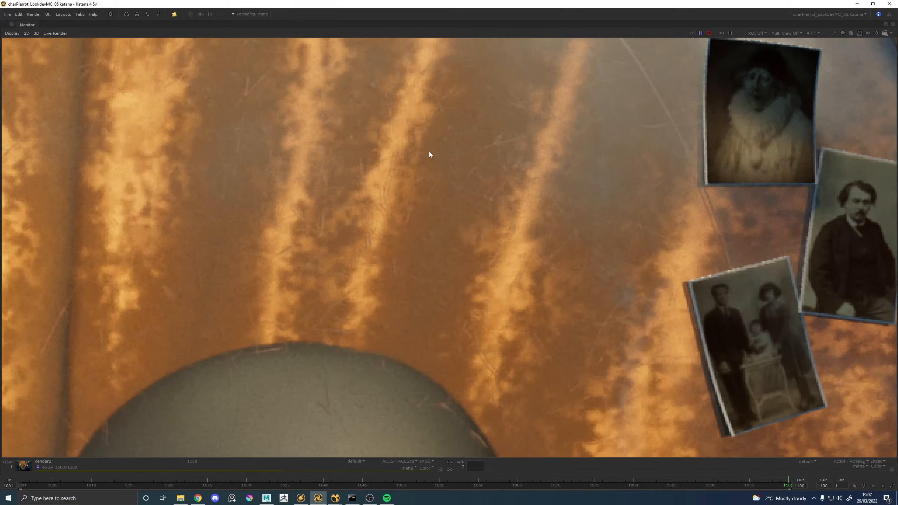
scroll(430, 152, down, 1)
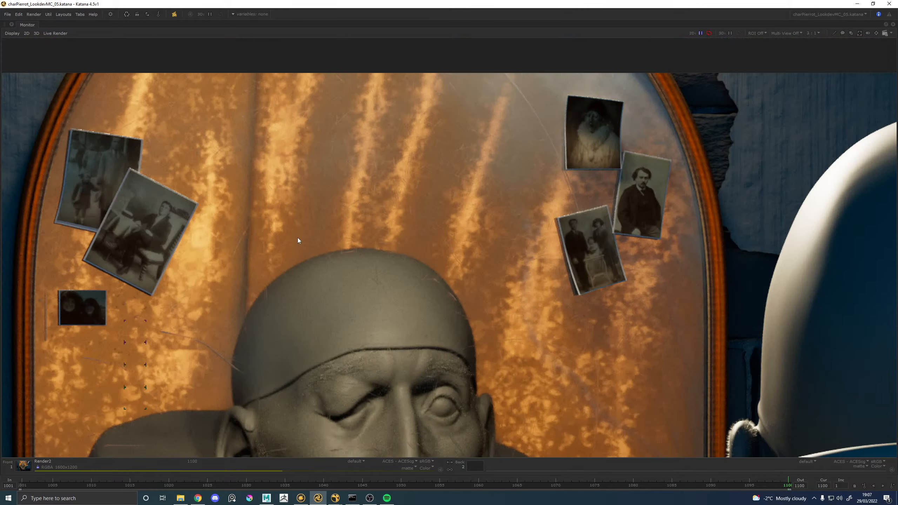
middle_drag(226, 296, 275, 207)
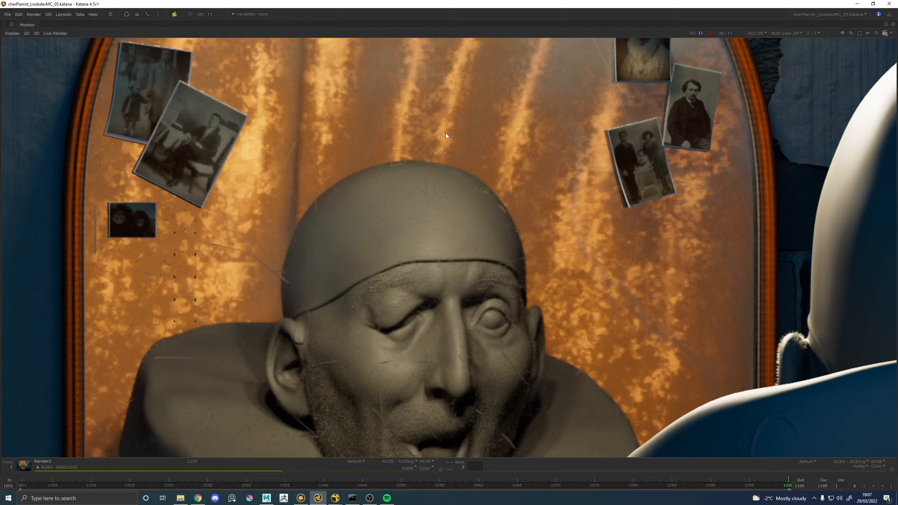
middle_drag(516, 78, 473, 161)
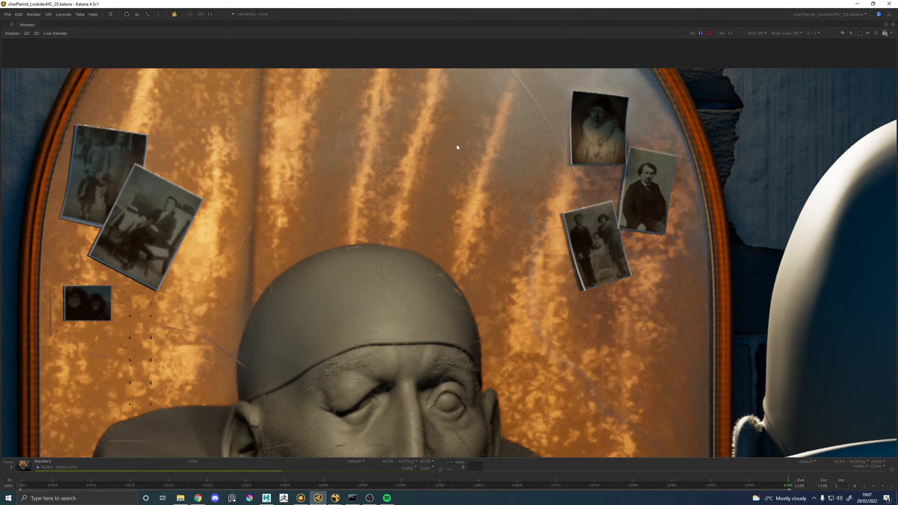
scroll(423, 186, down, 1)
middle_drag(417, 242, 376, 194)
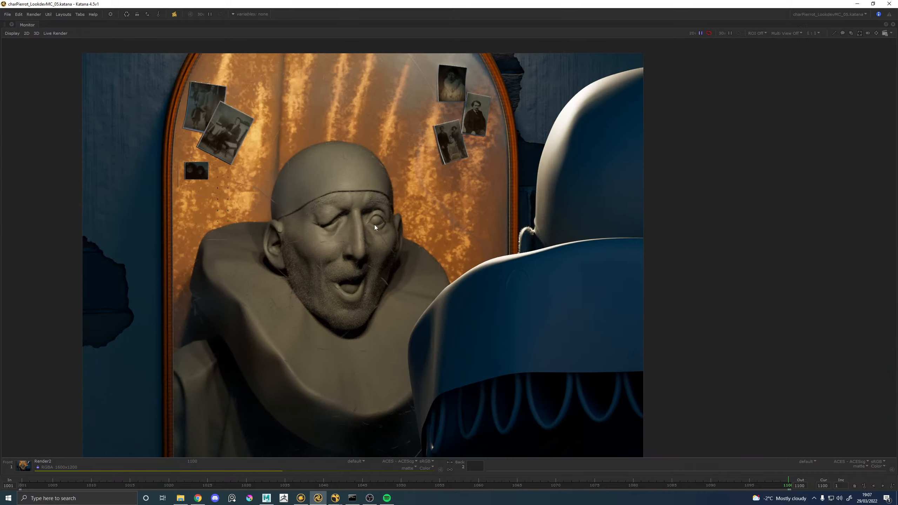
Switch to Mari, inspect the scratch mask of the MSKglassGrimeC channel up close on the mirror, and return to Katana
click(301, 498)
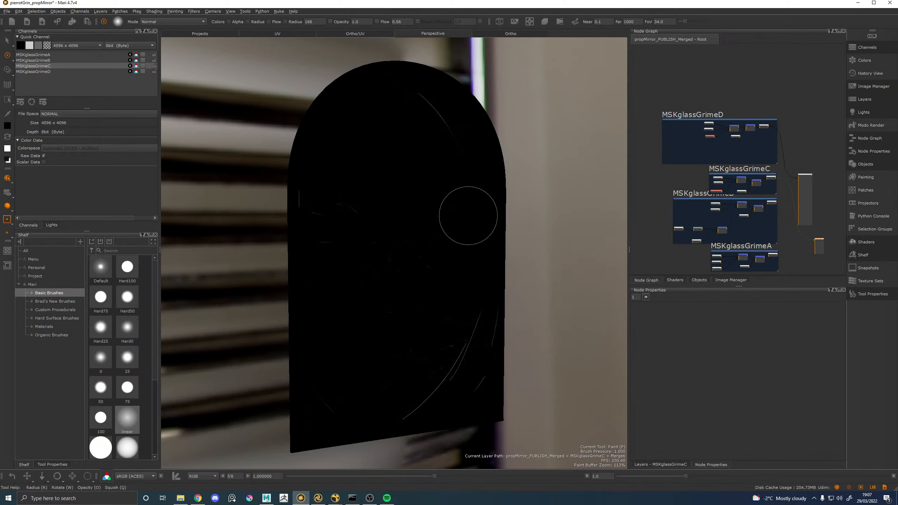
alt+drag(467, 203, 485, 245)
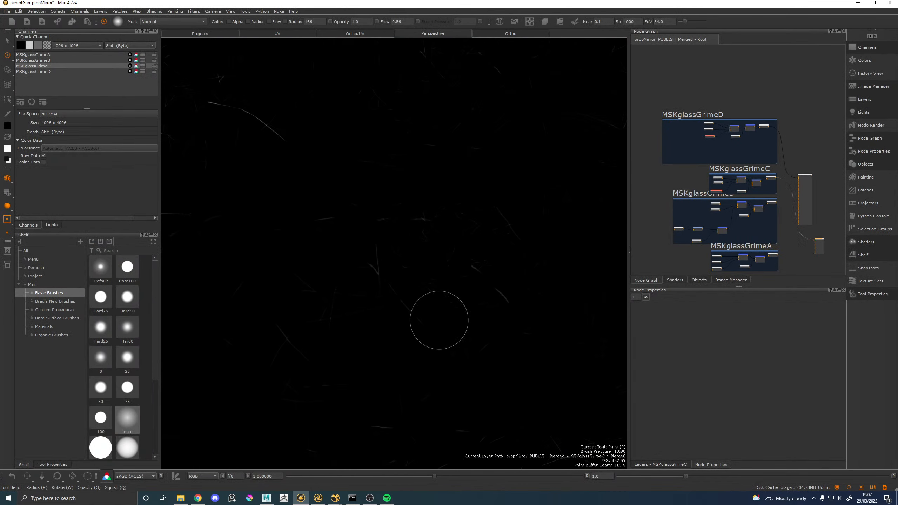
click(318, 498)
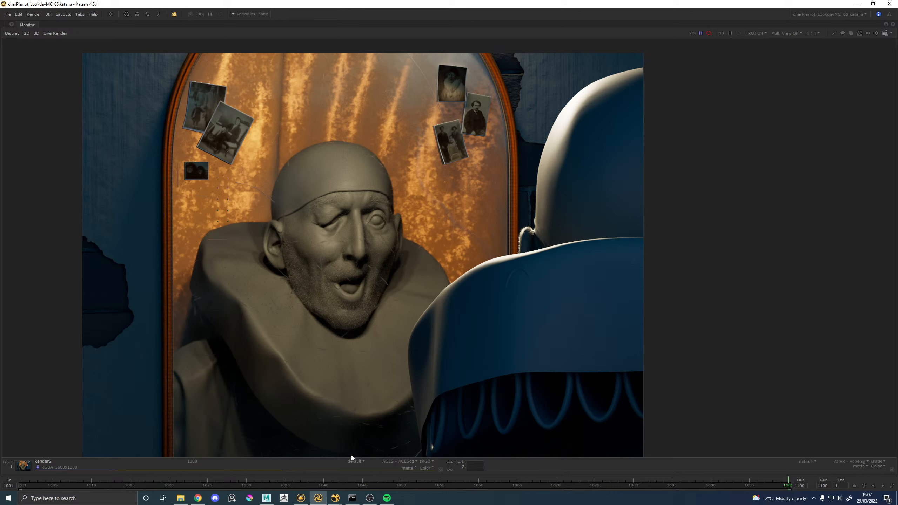
Switch to the Pierrot_SetB_Comp_01.nk script in Nuke and inspect the foreground head and ruff in the full-size viewer
mouse_move(334, 500)
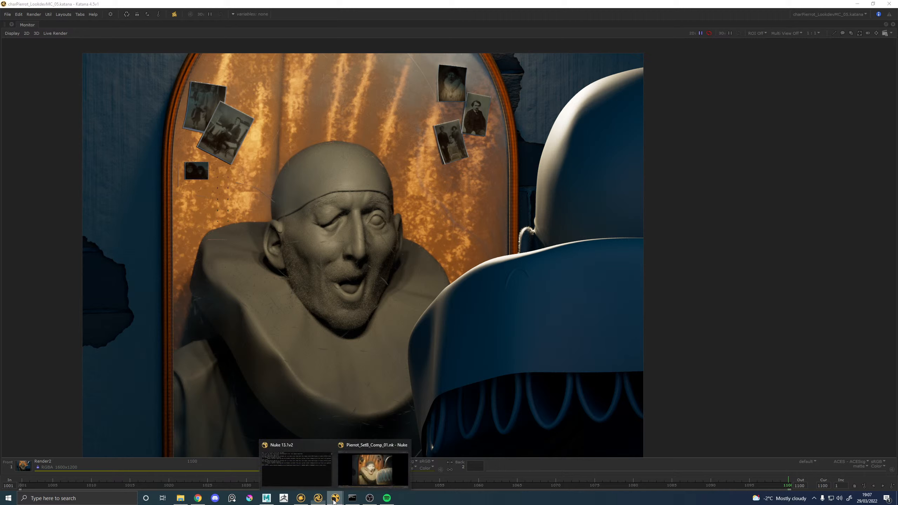
click(373, 468)
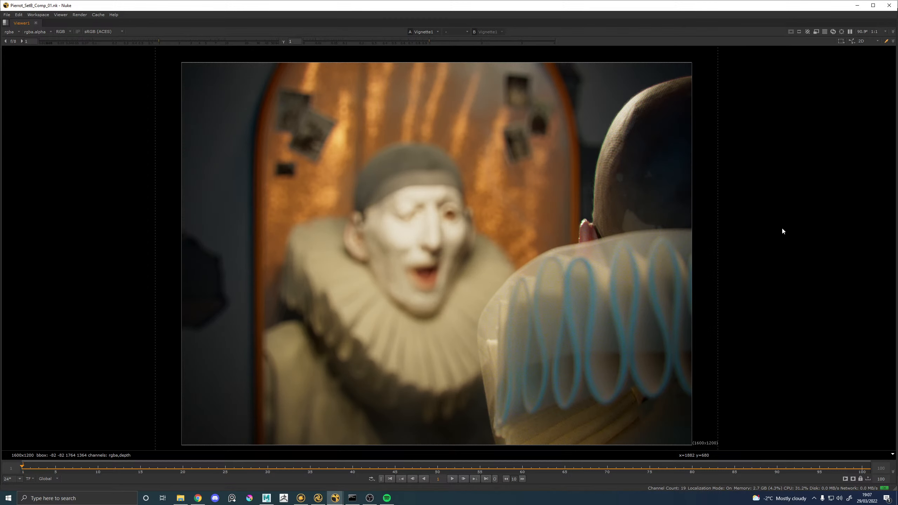
key(space)
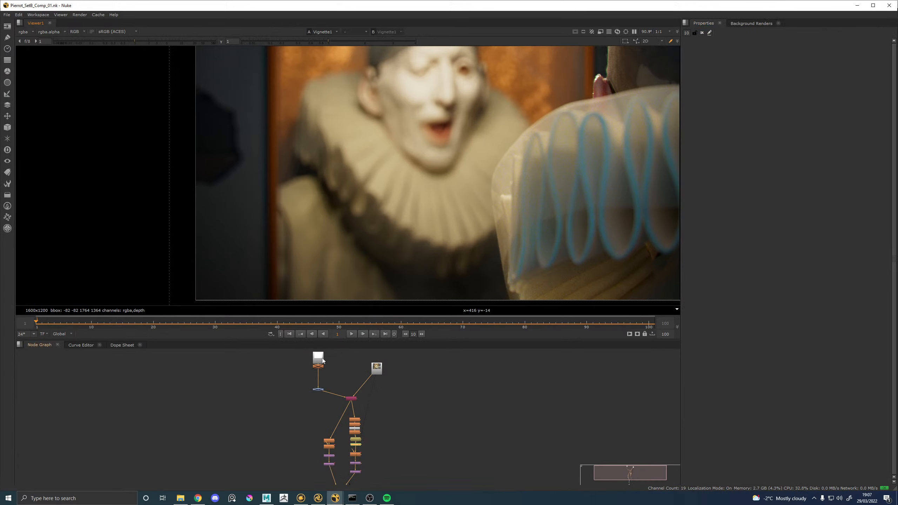
key(space)
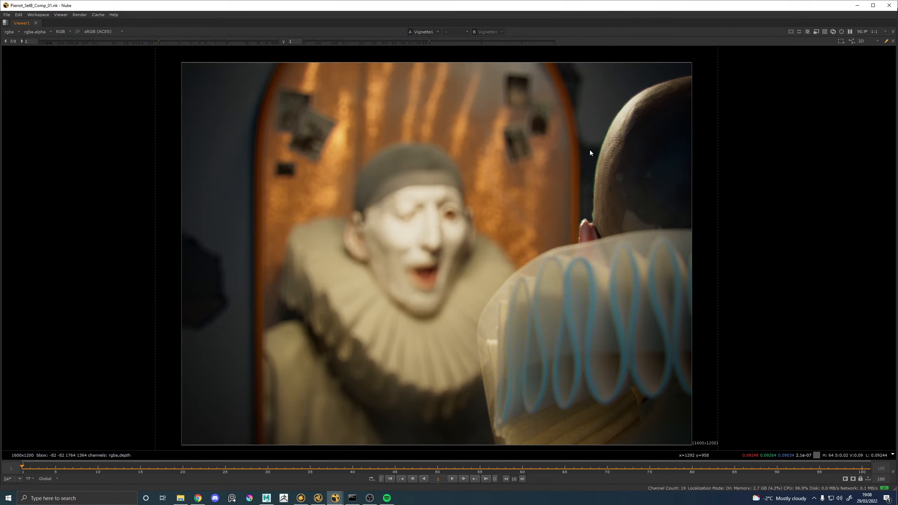
scroll(649, 234, up, 2)
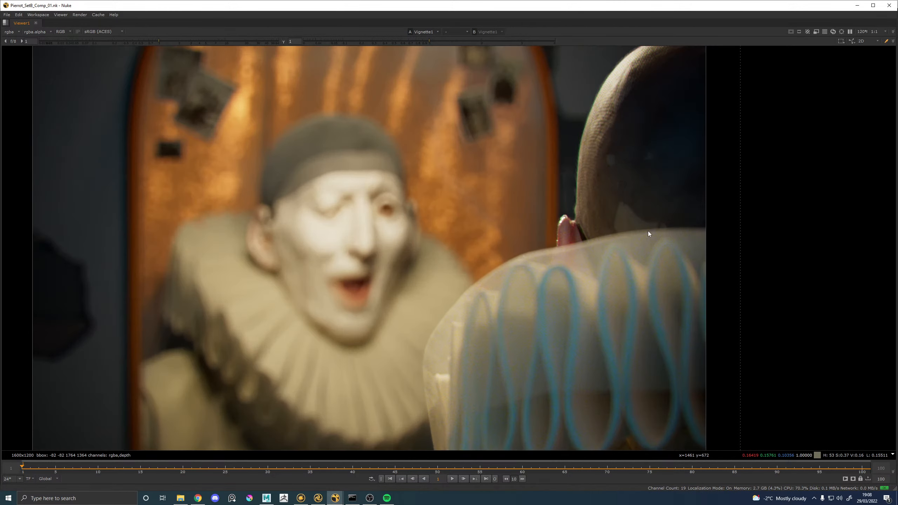
scroll(649, 232, up, 2)
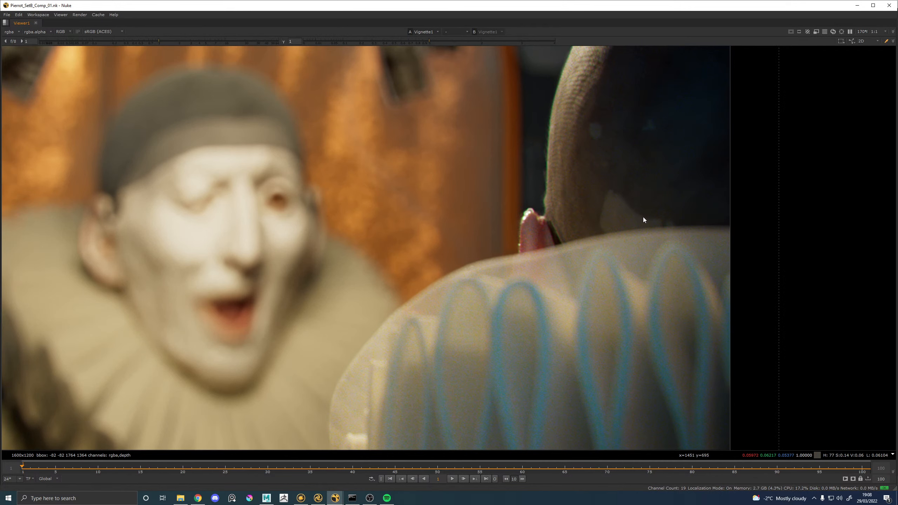
scroll(534, 241, down, 3)
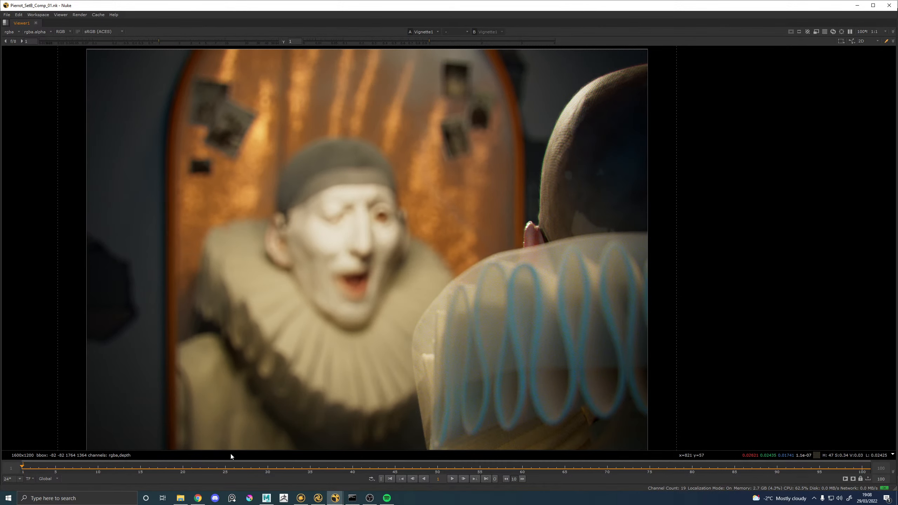
Play the comp to review the focus pull, stop playback and move the playhead to frame 12
click(453, 479)
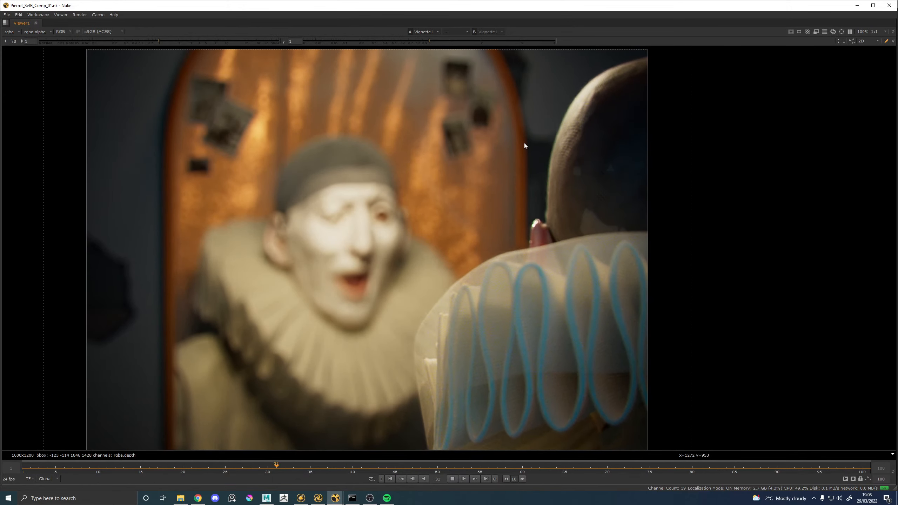
click(453, 479)
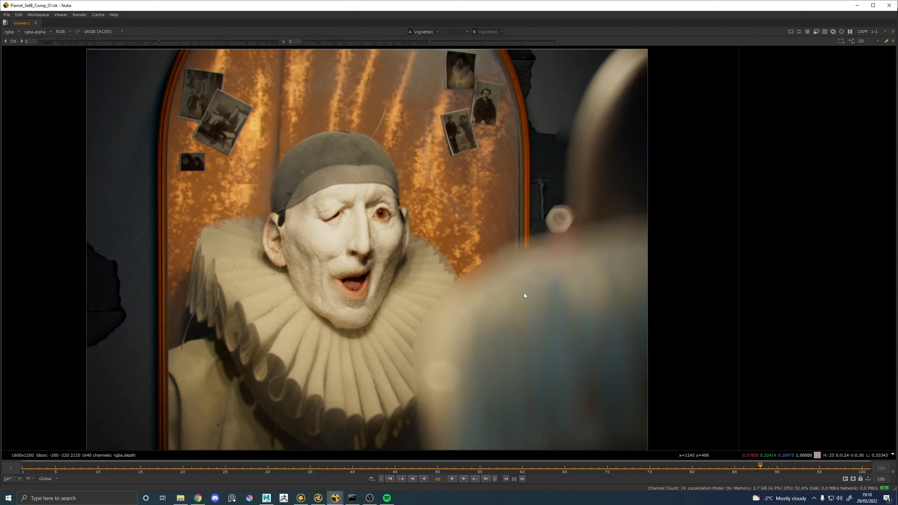
drag(365, 466, 114, 492)
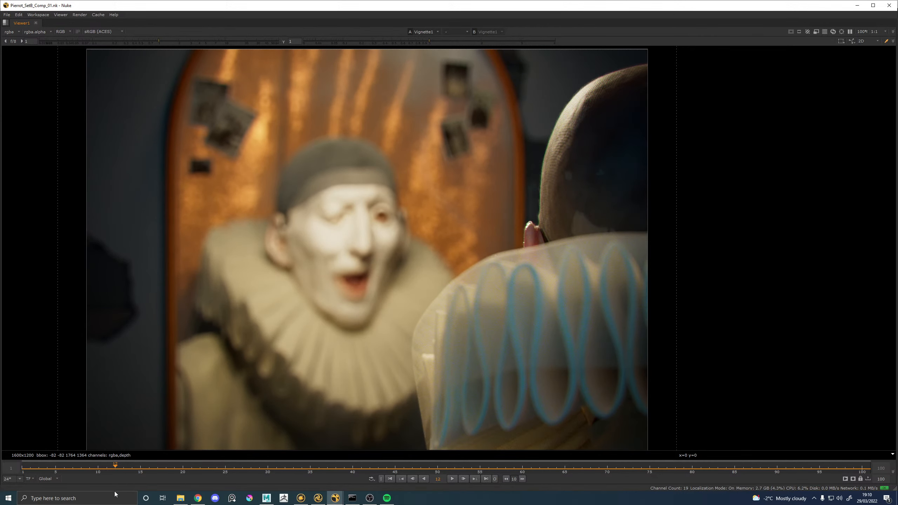
Bring back the node graph and view the Read1 render node, fitted in the viewer
key(space)
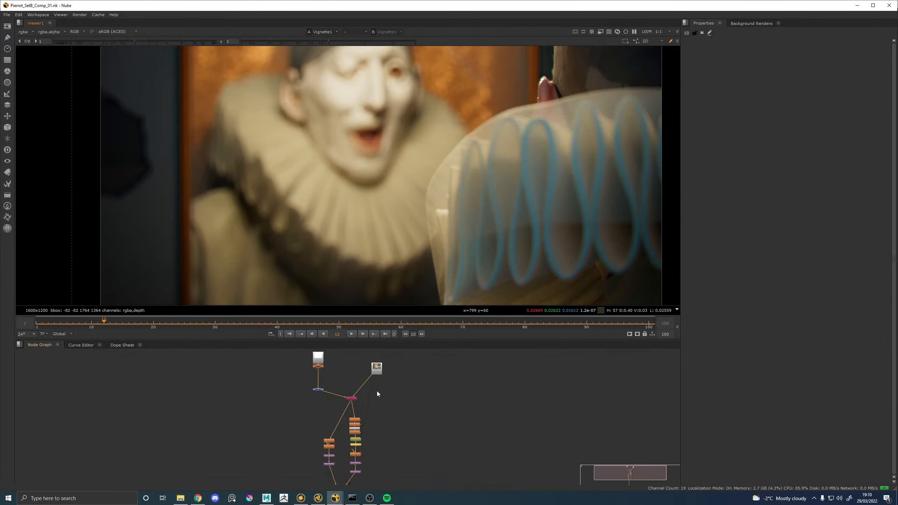
click(380, 371)
key(1)
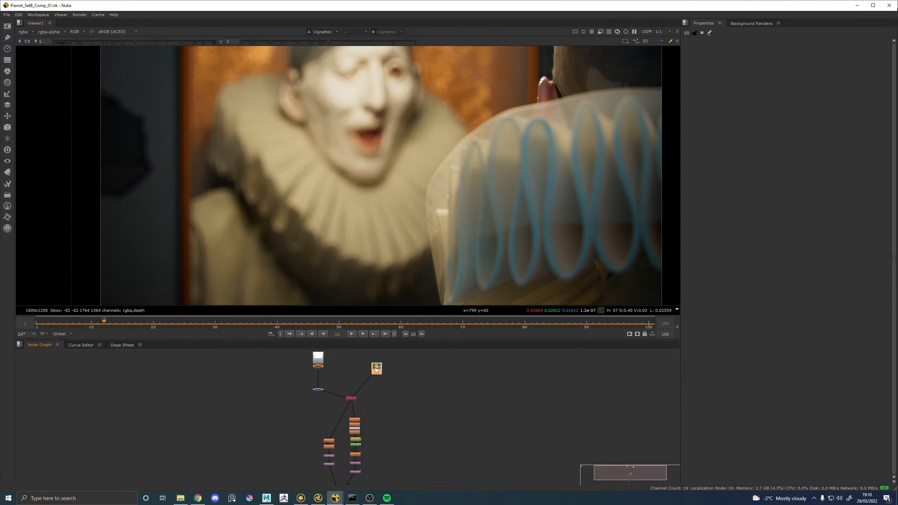
key(f)
scroll(334, 148, down, 2)
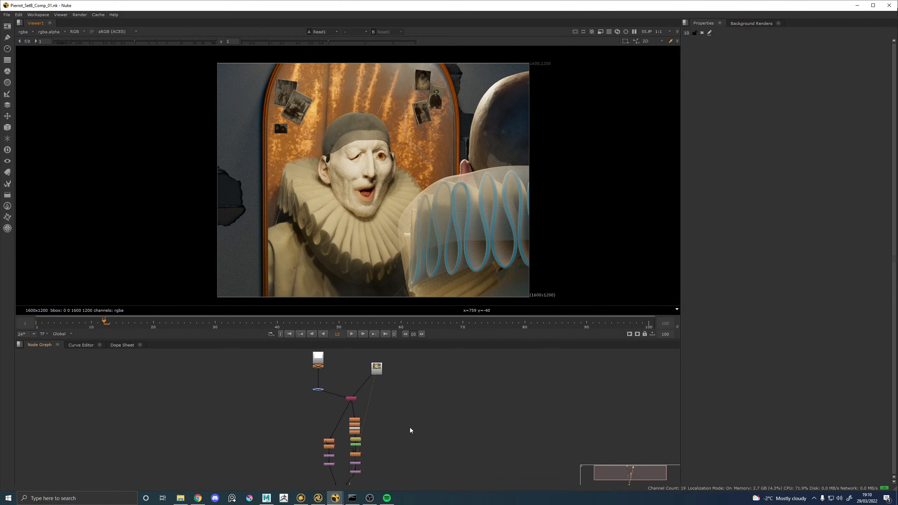
View the Copy1 node, check its depth layer in the viewer and return the display to rgba
click(351, 399)
key(1)
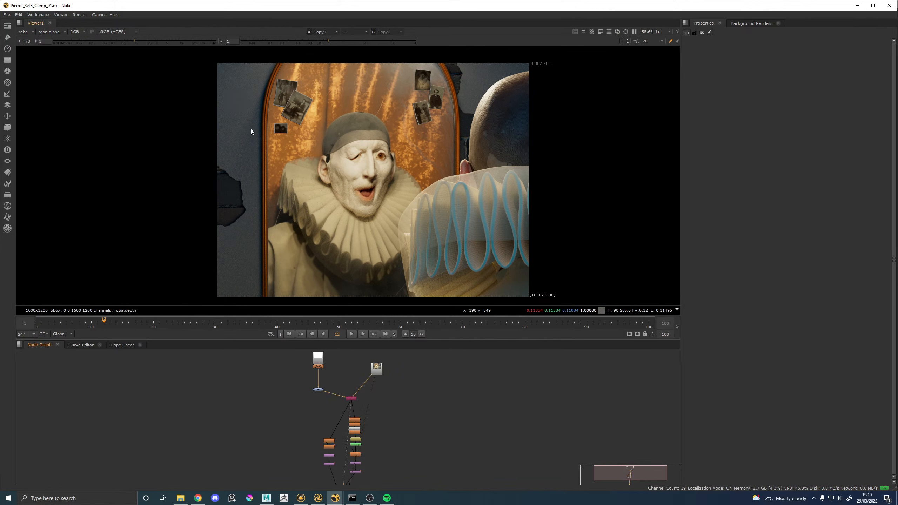
click(28, 32)
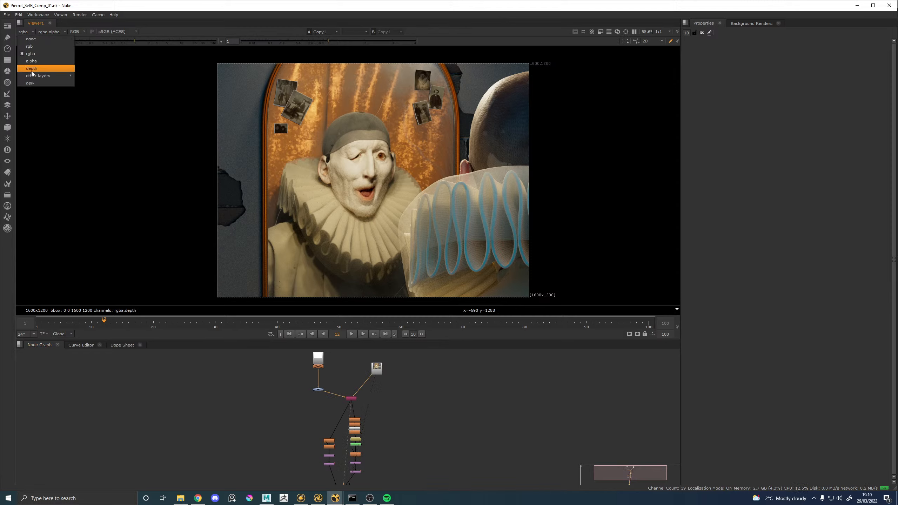
click(34, 73)
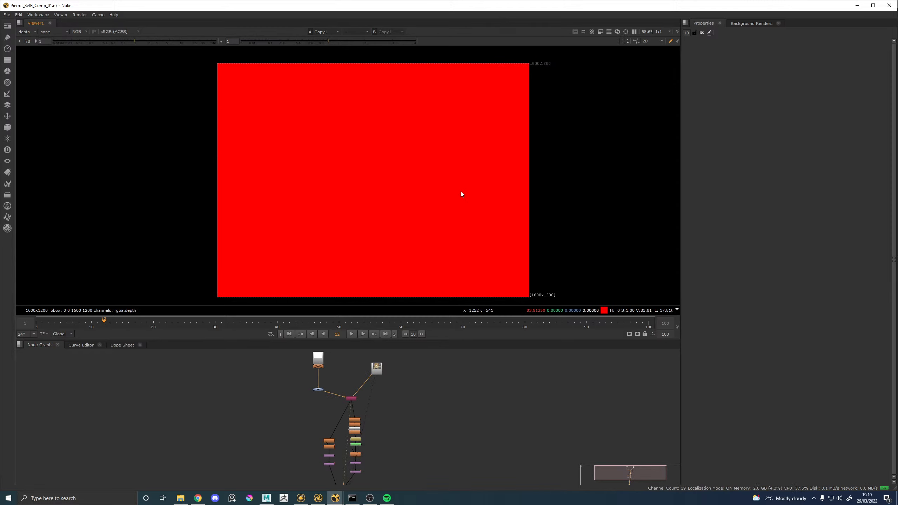
click(30, 36)
click(33, 56)
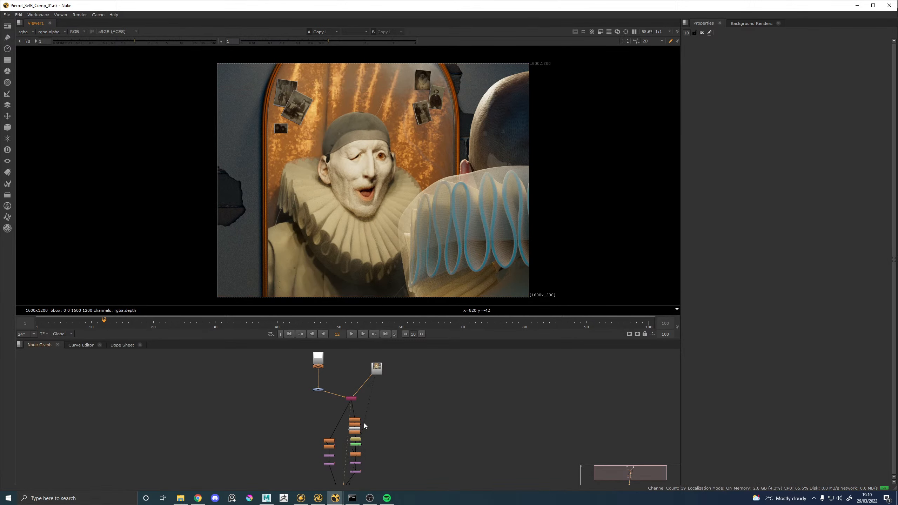
View the ZSlice2 node and inspect the edge of the cut-out foreground figure up close
scroll(365, 426, up, 1)
click(354, 420)
key(1)
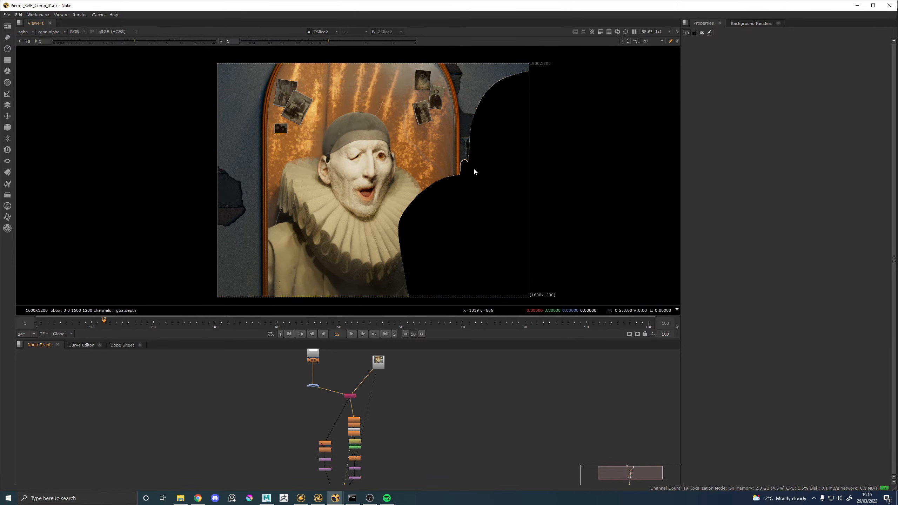
scroll(475, 171, up, 3)
middle_drag(408, 149, 417, 183)
middle_drag(492, 247, 478, 196)
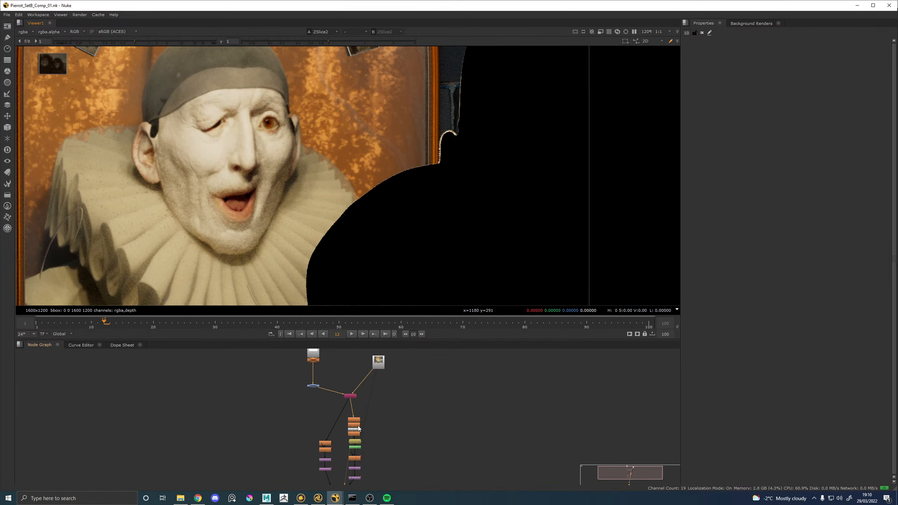
View the Erode1, Premult1 and EdgeExtend1 nodes below ZSlice2, ending on Premult1 for comparison
click(355, 425)
key(1)
scroll(356, 439, up, 3)
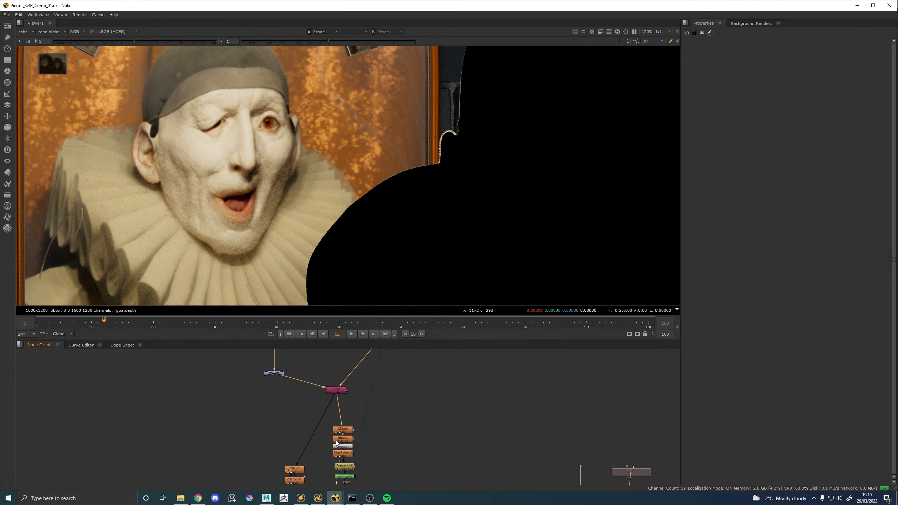
click(352, 450)
key(1)
click(350, 456)
key(1)
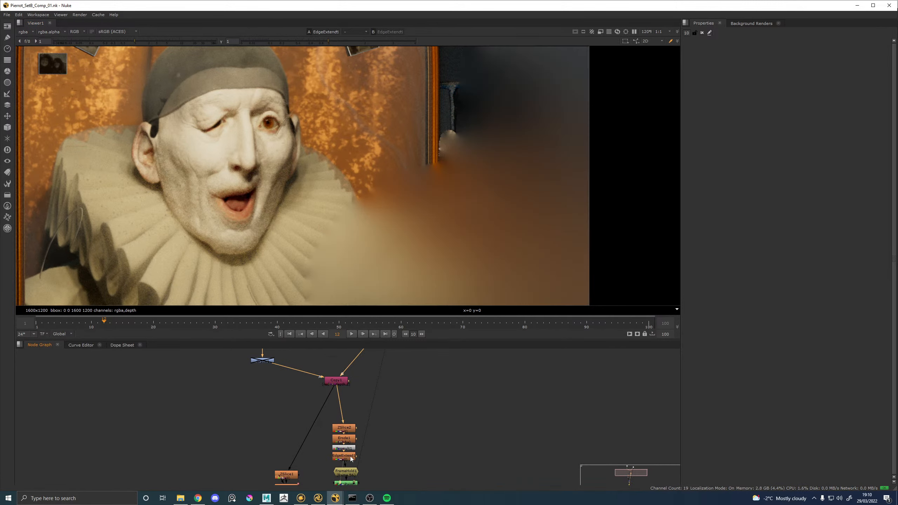
click(349, 449)
key(1)
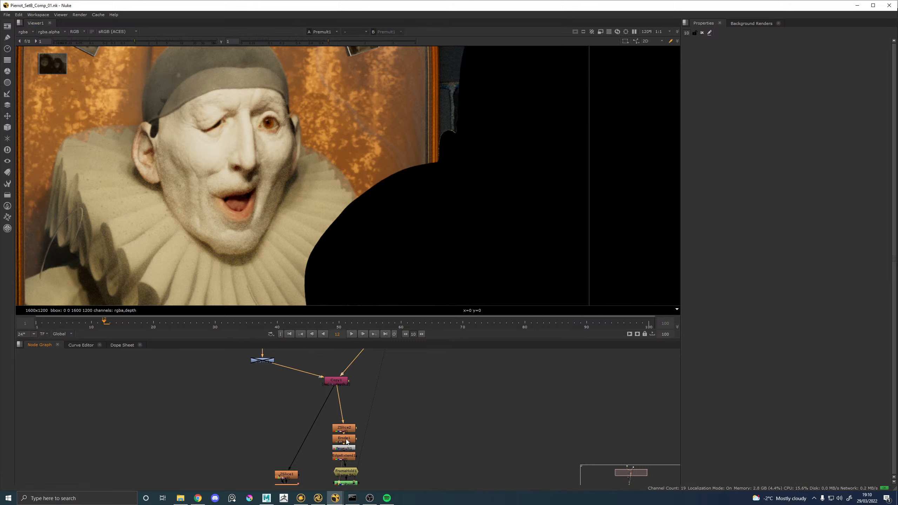
Open the Erode1 node's properties and view the EdgeExtend1 node to inspect the filled background behind the foreground figure
double_click(347, 439)
click(351, 458)
key(1)
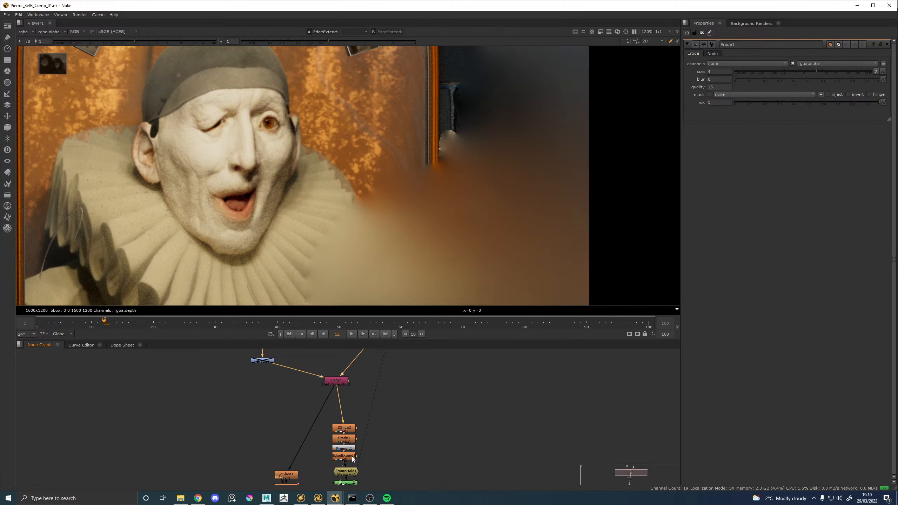
scroll(424, 195, down, 2)
middle_drag(456, 150, 456, 169)
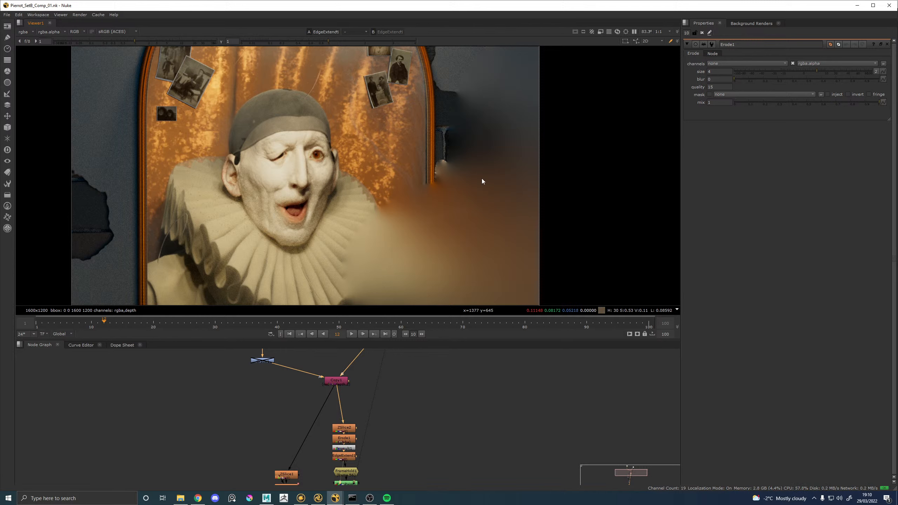
View the FrameHold1, RotoPaint1 and ZDefocus2 nodes in turn to inspect the cleaned-up and defocused background
middle_drag(373, 481, 391, 388)
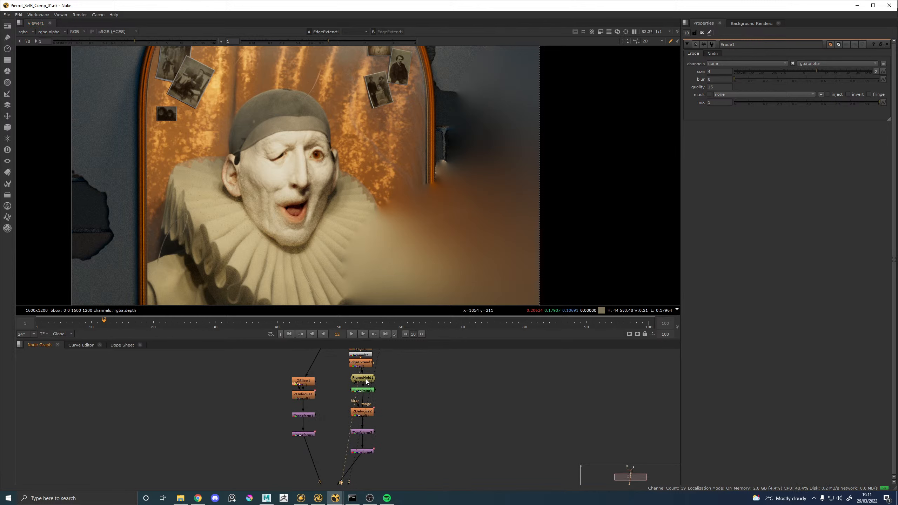
key(1)
click(364, 390)
key(1)
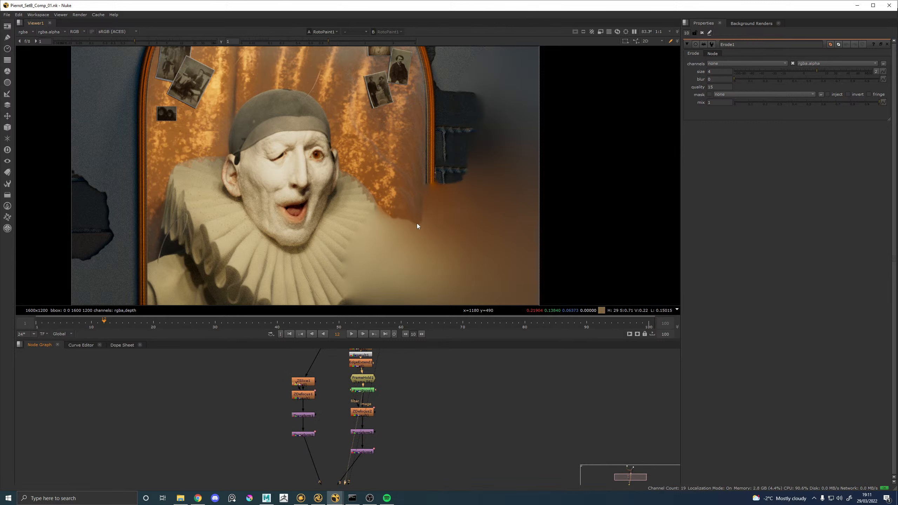
click(364, 414)
key(1)
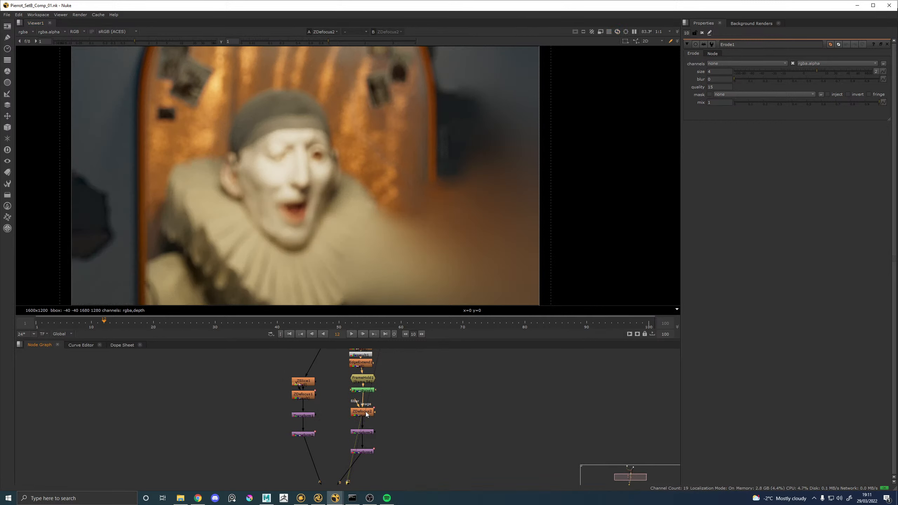
View the Transform3 and Transform4 nodes below ZDefocus2 and open the properties of both
click(365, 432)
key(1)
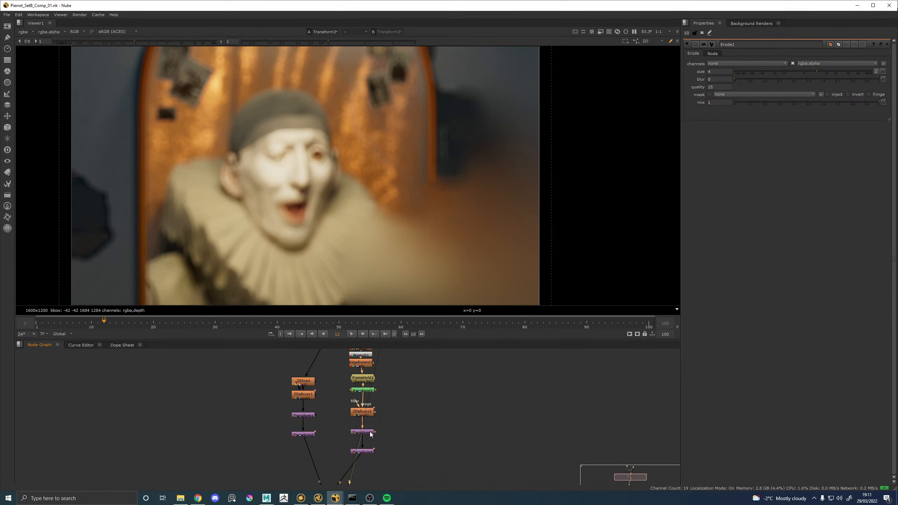
double_click(366, 434)
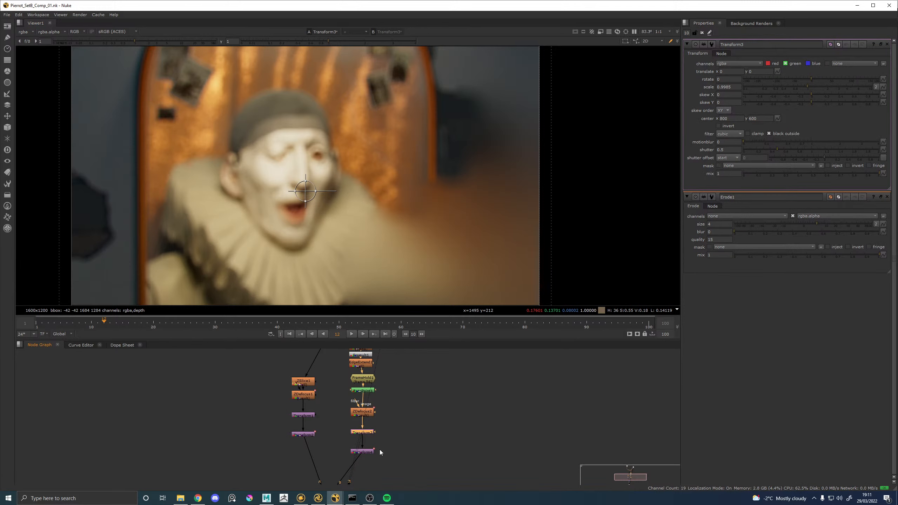
click(367, 453)
key(1)
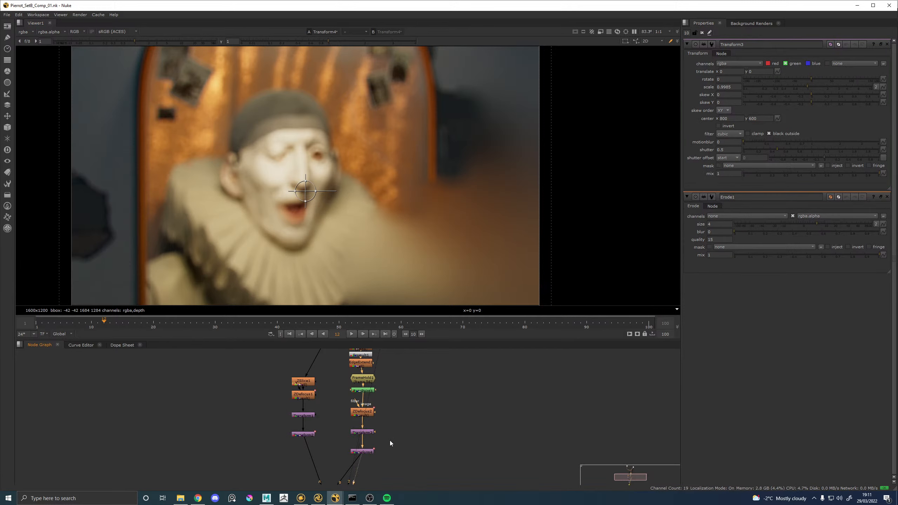
double_click(364, 453)
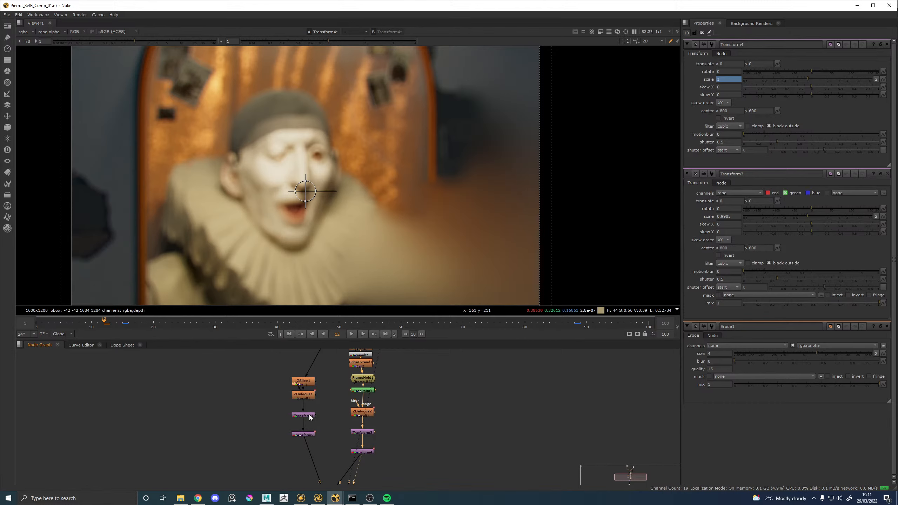
View the foreground branch node by node, from ZSlice1 and ZDefocus1 through the two transforms, ending on Transform2
mouse_move(311, 418)
middle_down()
mouse_move(313, 388)
mouse_move(320, 423)
middle_up()
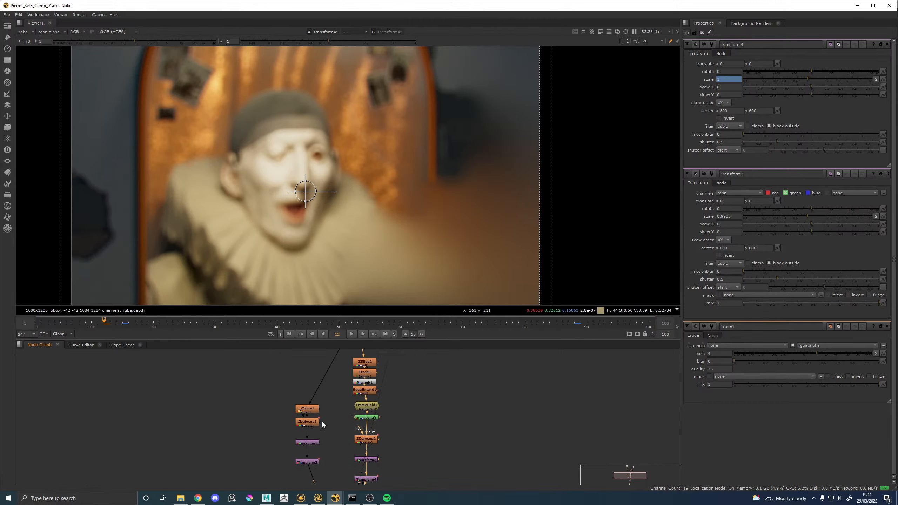
click(307, 410)
key(1)
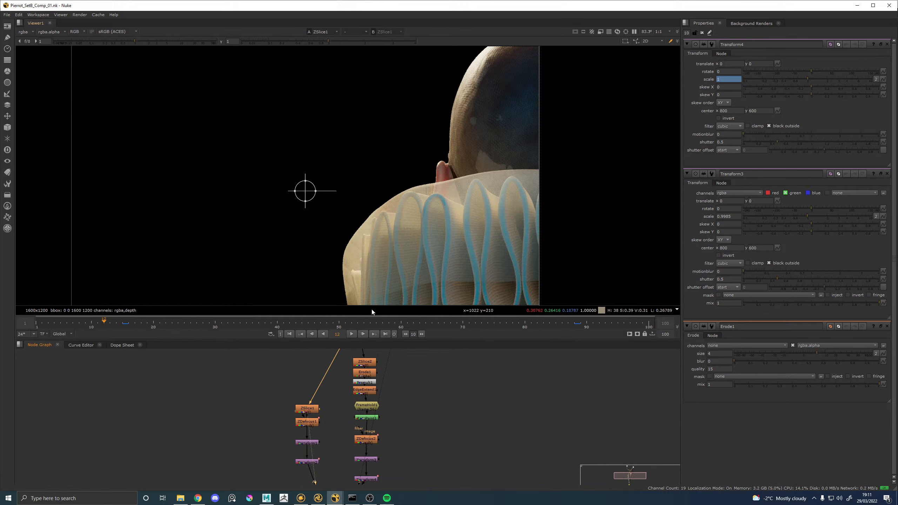
click(315, 422)
key(1)
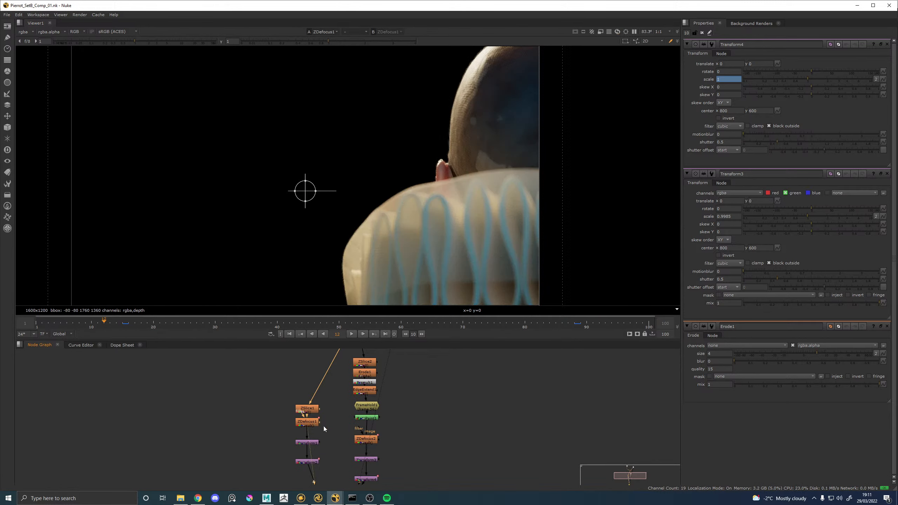
click(307, 444)
key(1)
middle_drag(316, 473, 316, 425)
click(303, 414)
key(1)
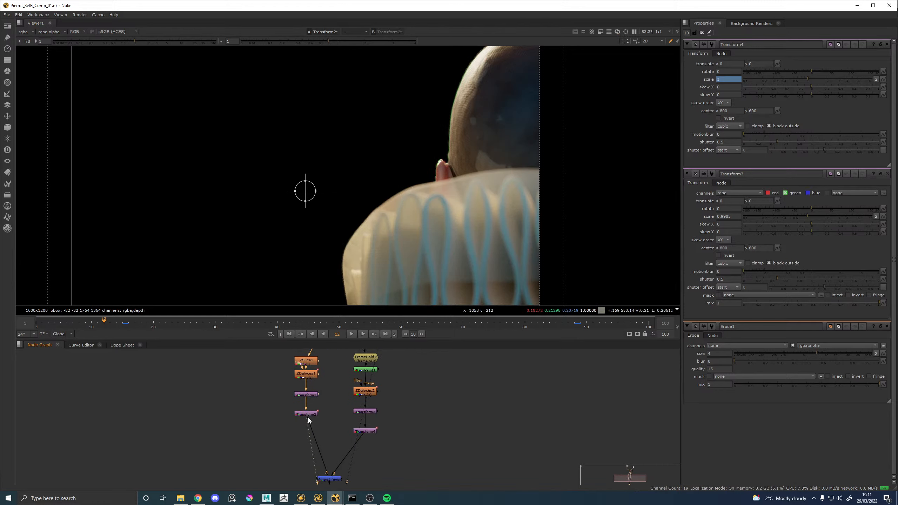
View the Vignette1 node below the merge and play back the finished comp in the maximized viewer
middle_drag(338, 451, 330, 403)
click(326, 471)
key(1)
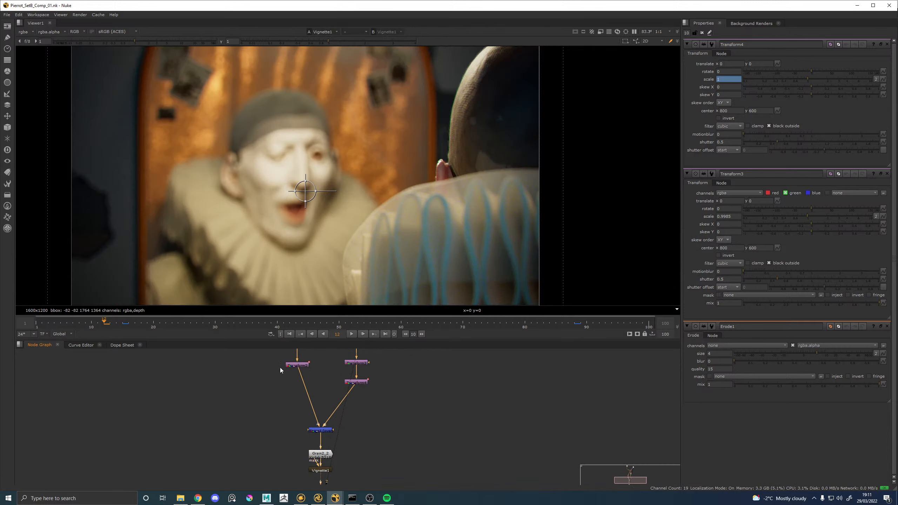
click(47, 323)
key(l)
scroll(419, 199, down, 2)
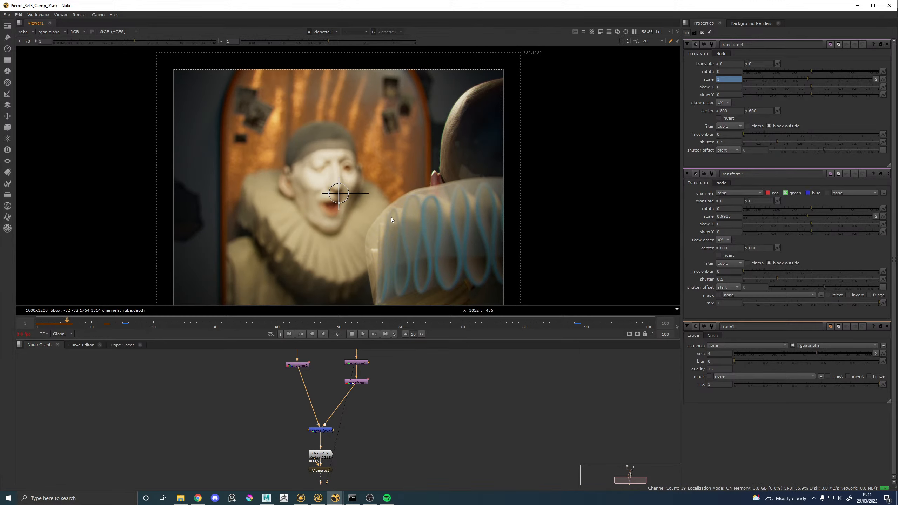
key(space)
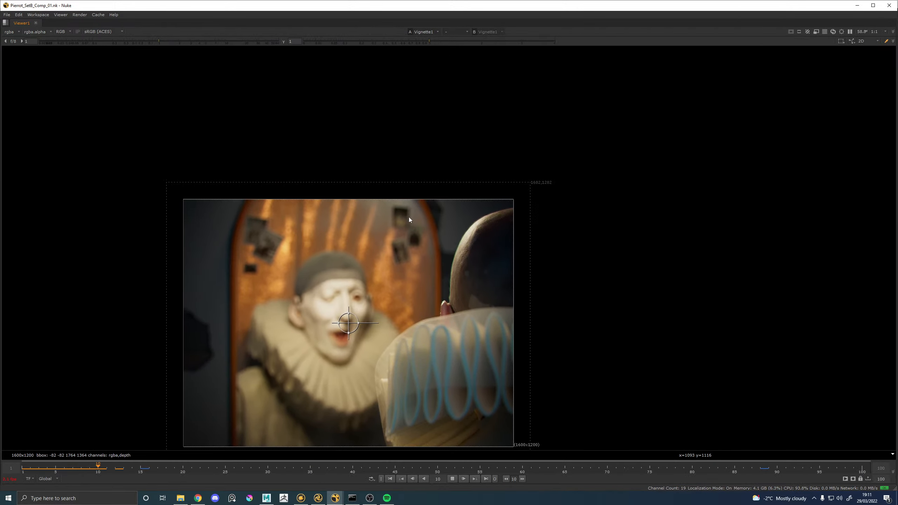
scroll(393, 249, up, 2)
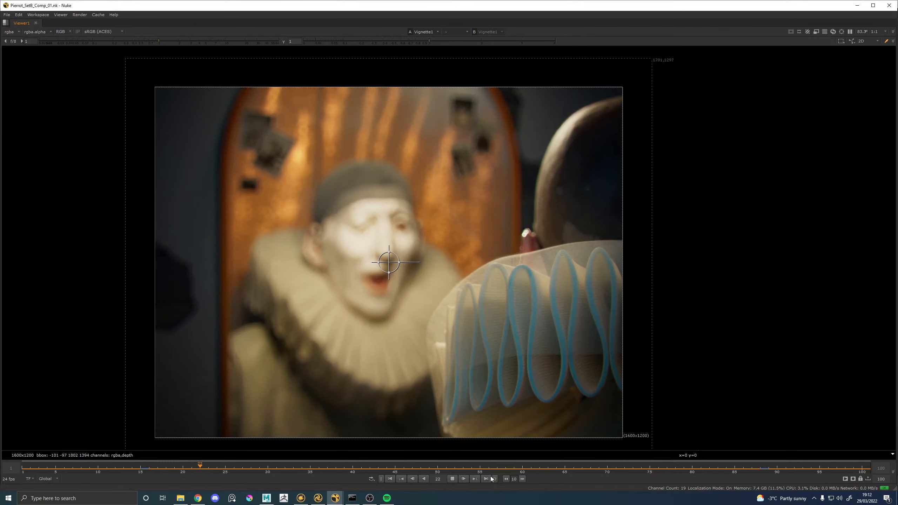
Stop playback, scrub from frame 1 to about frame 69 to inspect the focus change, and return to frame 1
click(453, 478)
drag(39, 471, 30, 471)
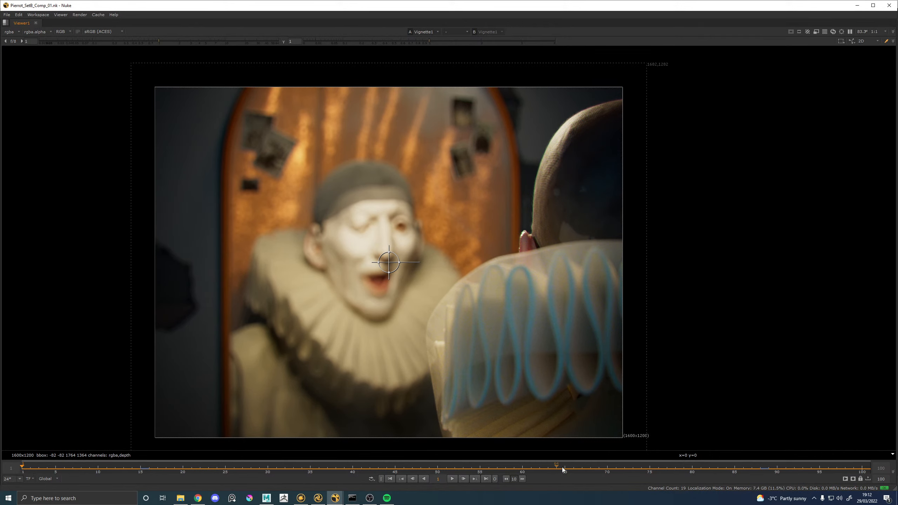
drag(562, 470, 602, 468)
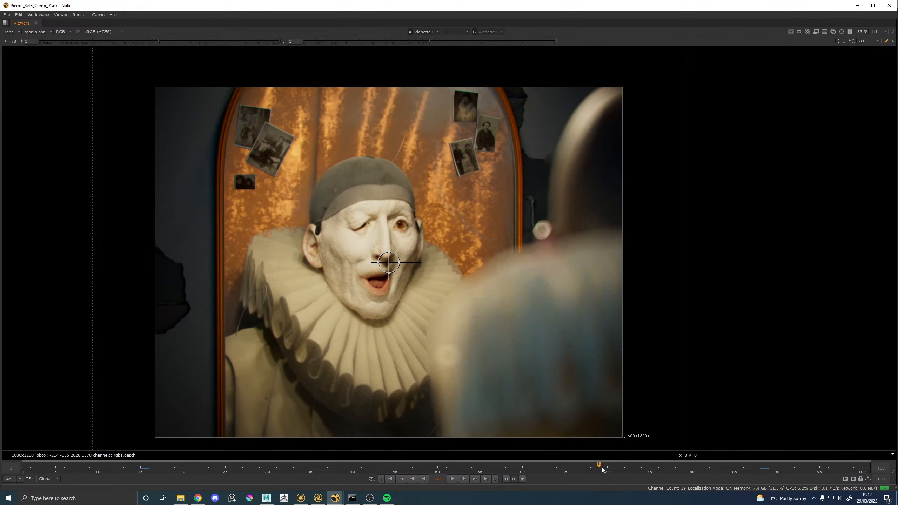
click(26, 472)
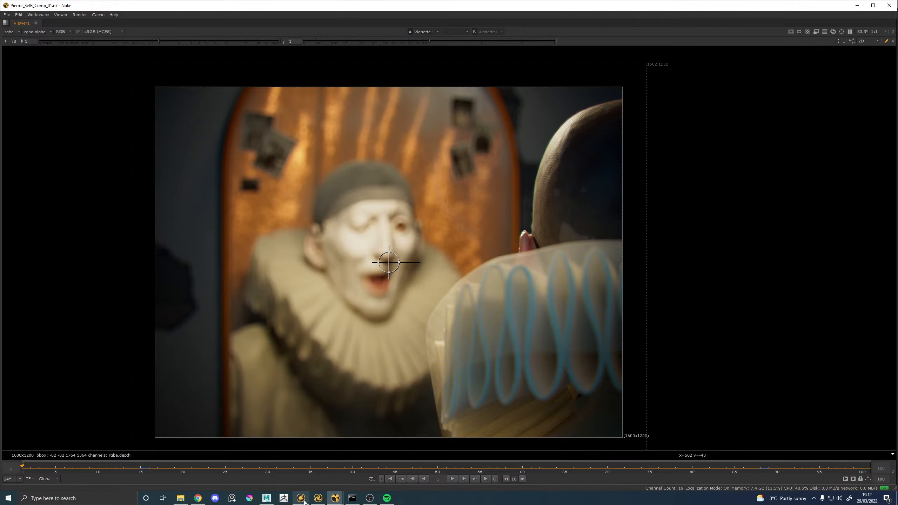
Switch to Katana to inspect the mirror in the render, and switch to Mari to view the whole mirror glass mask
click(318, 498)
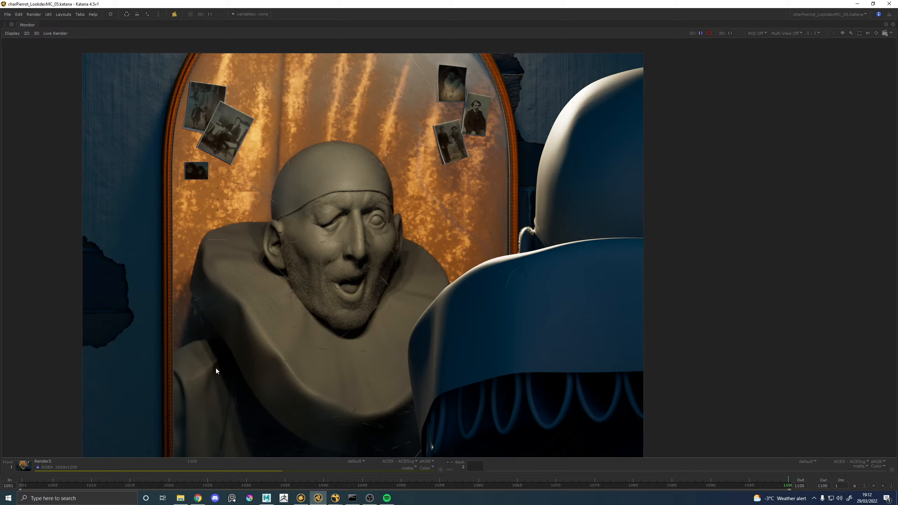
scroll(263, 225, down, 5)
scroll(263, 225, up, 5)
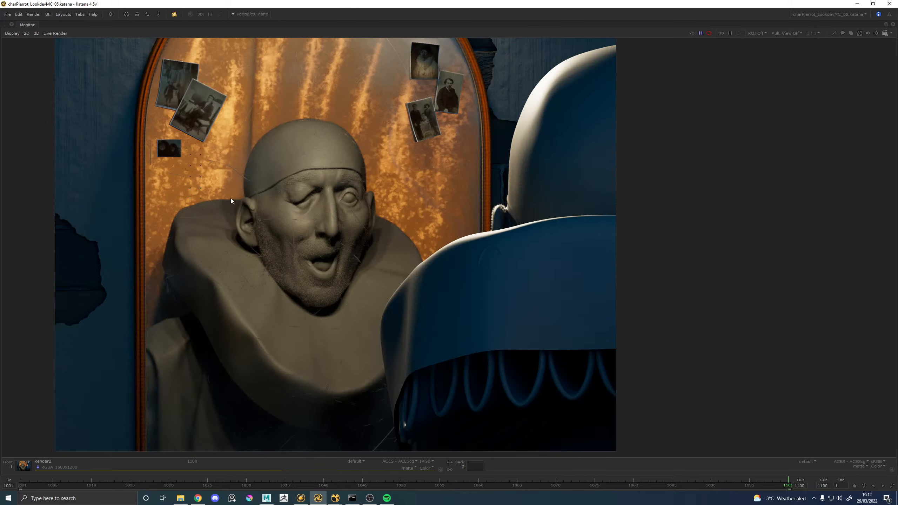
click(301, 499)
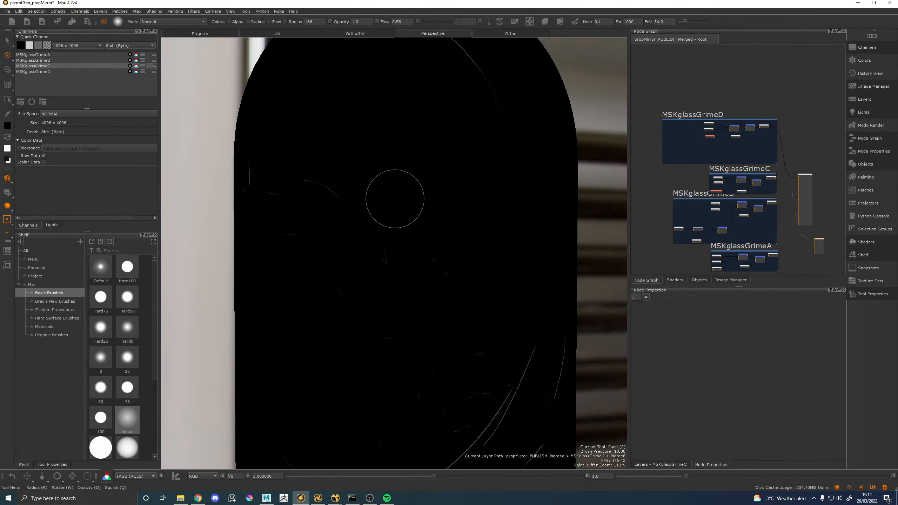
scroll(728, 171, up, 1)
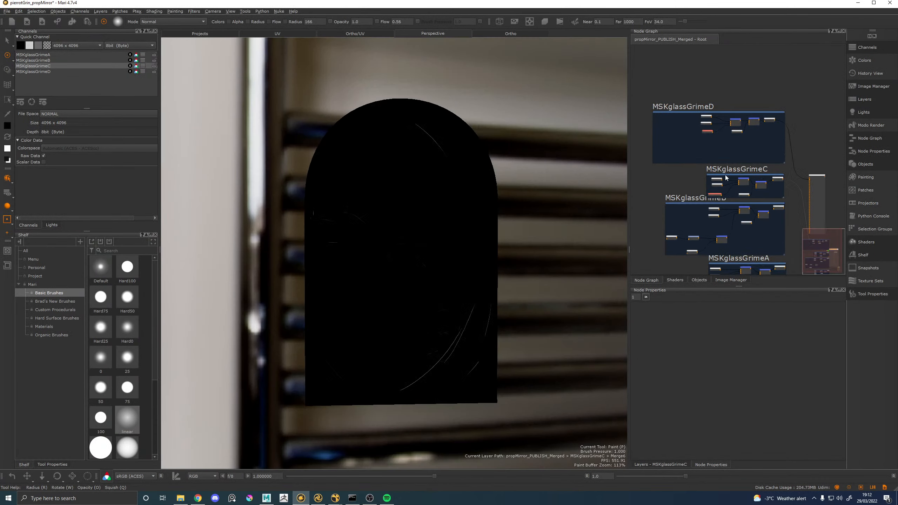
click(726, 177)
right_click(728, 177)
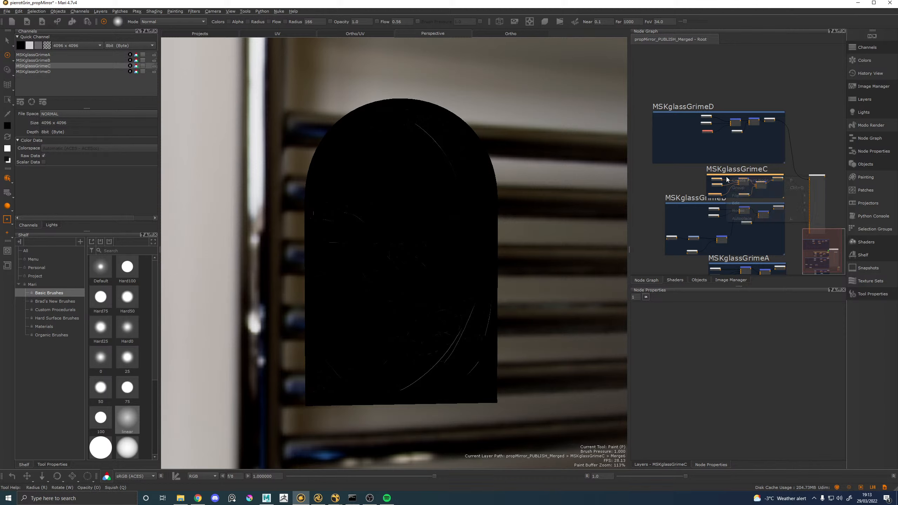
mouse_move(736, 203)
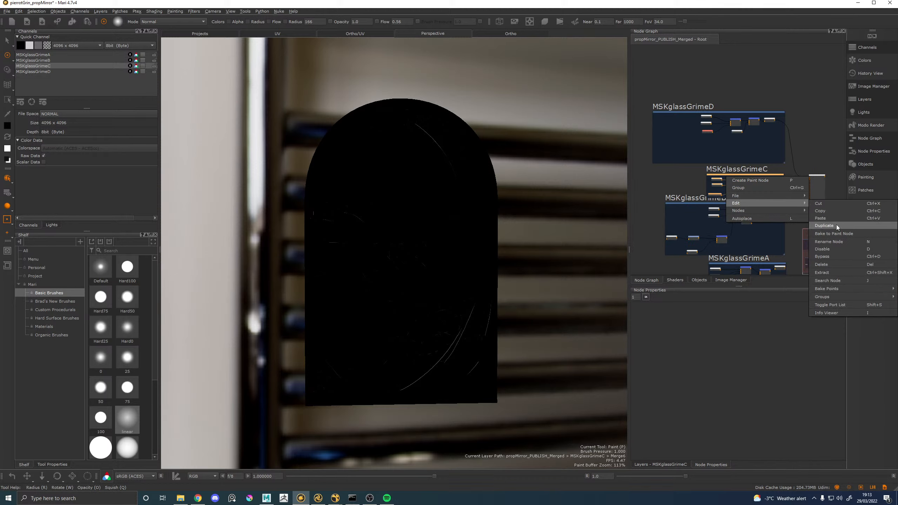
click(824, 225)
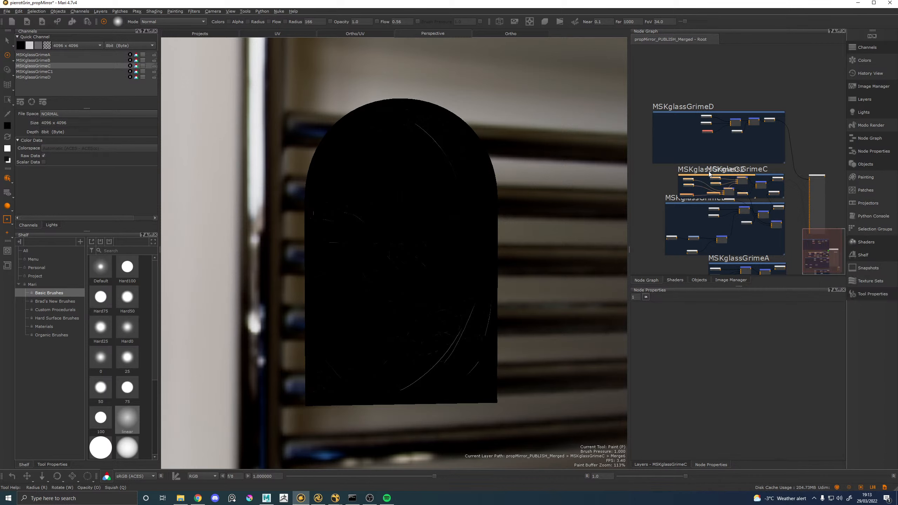
click(685, 130)
key(ctrl+z)
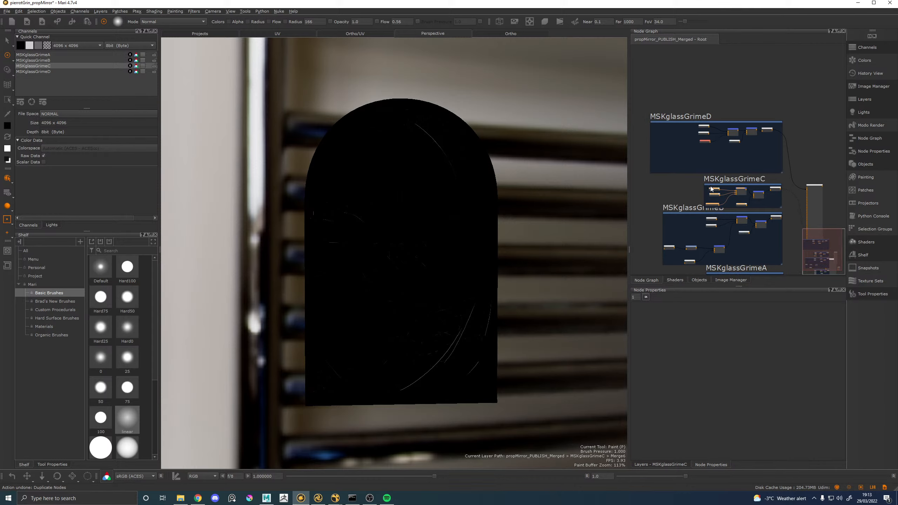
Move the MSKglassGrimeC node group into the empty space above MSKglassGrimeD and duplicate it
drag(719, 185, 724, 73)
middle_drag(767, 58, 798, 225)
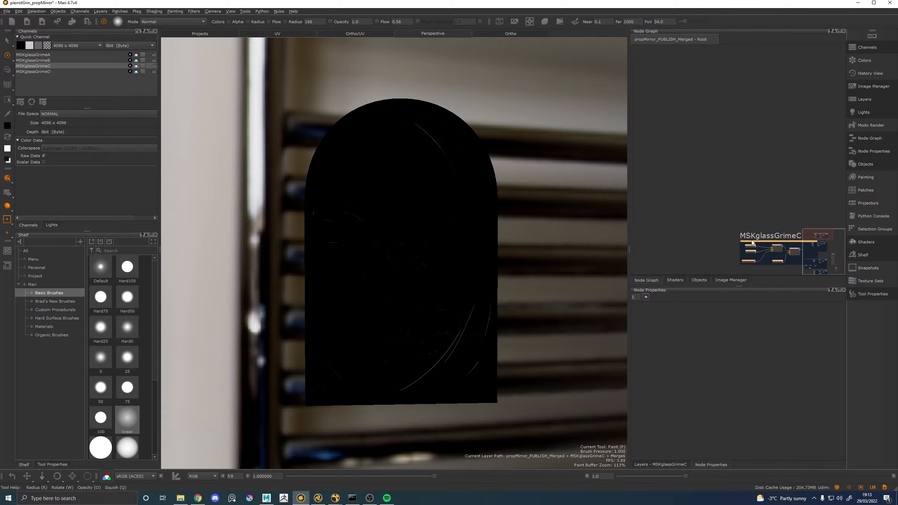
right_click(761, 243)
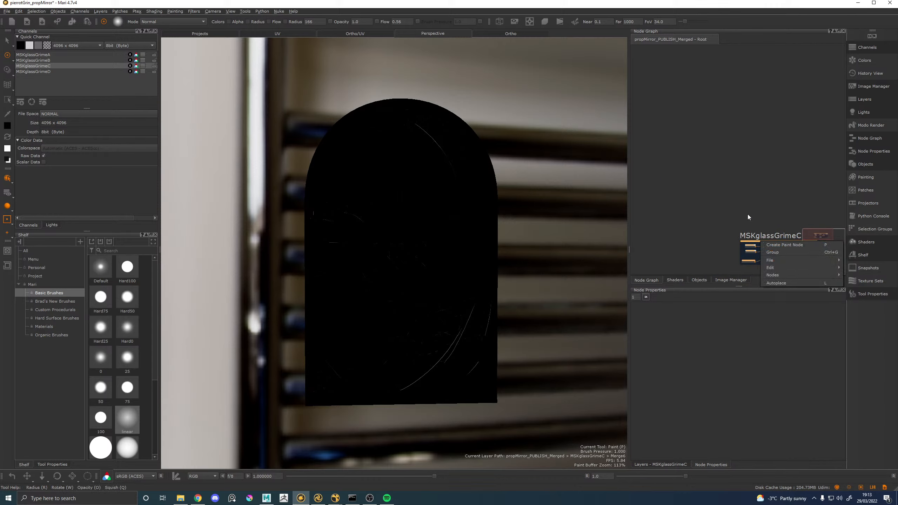
mouse_move(771, 267)
click(710, 290)
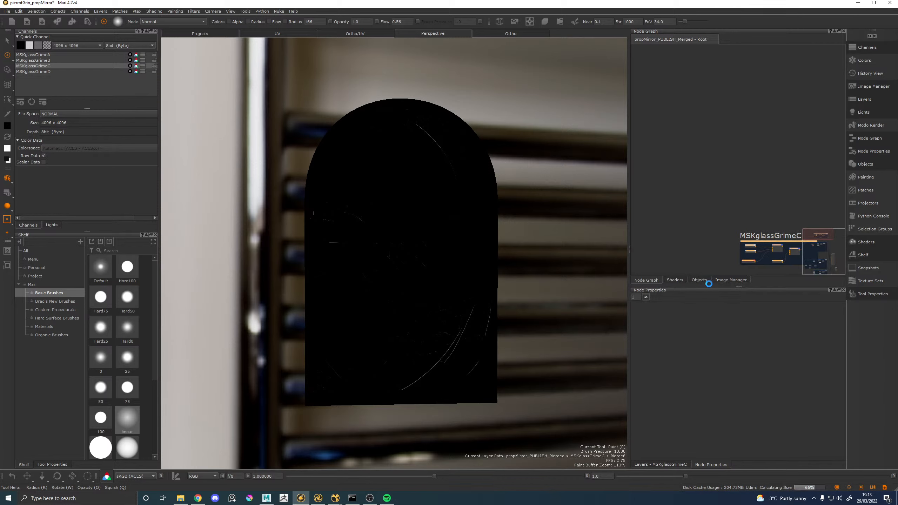
middle_drag(707, 236, 721, 151)
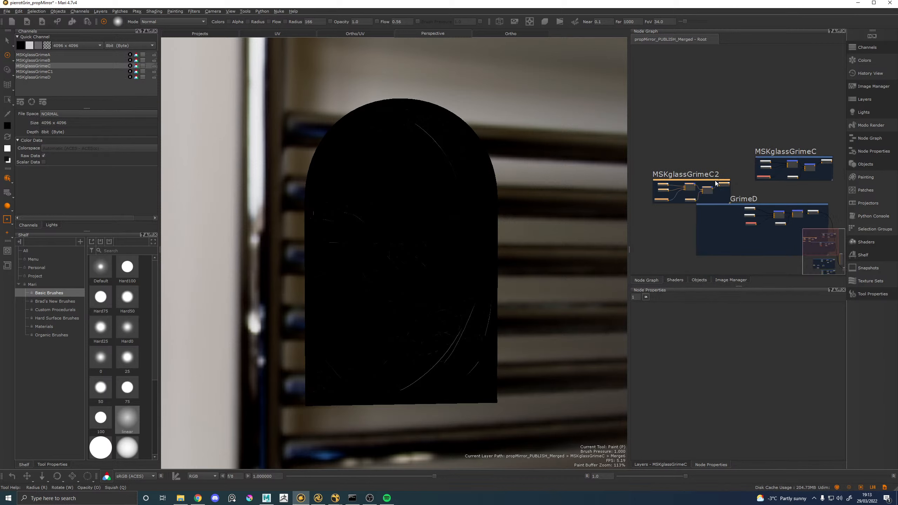
Place the duplicate MSKglassGrimeC2 group directly above MSKglassGrimeD and move MSKglassGrimeC back between the D and B groups
drag(717, 180, 801, 115)
middle_drag(821, 167, 736, 136)
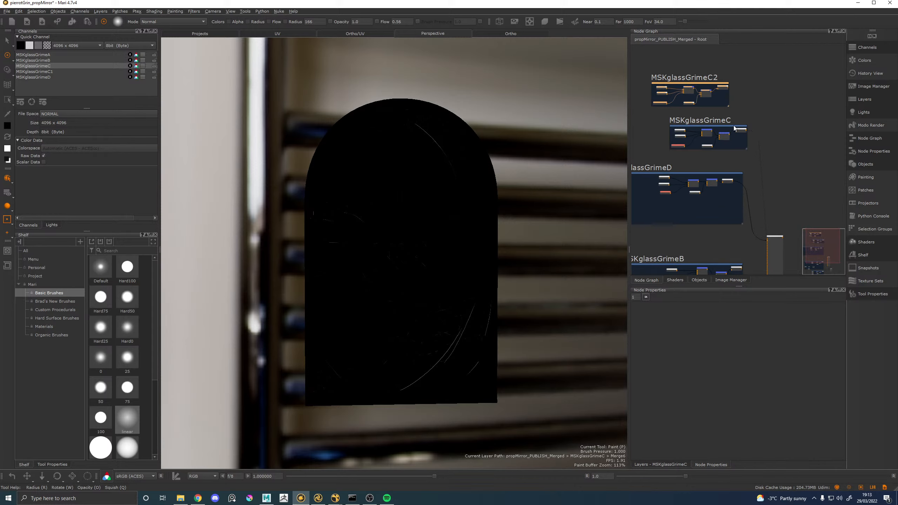
drag(734, 129, 723, 237)
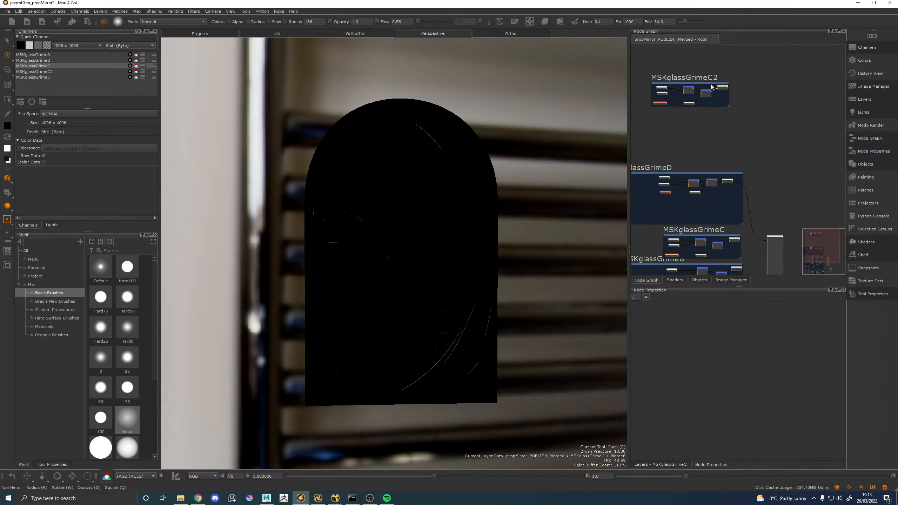
drag(712, 86, 724, 146)
Open the properties of the duplicated MSKglassGrimeC2 backdrop
scroll(729, 145, up, 2)
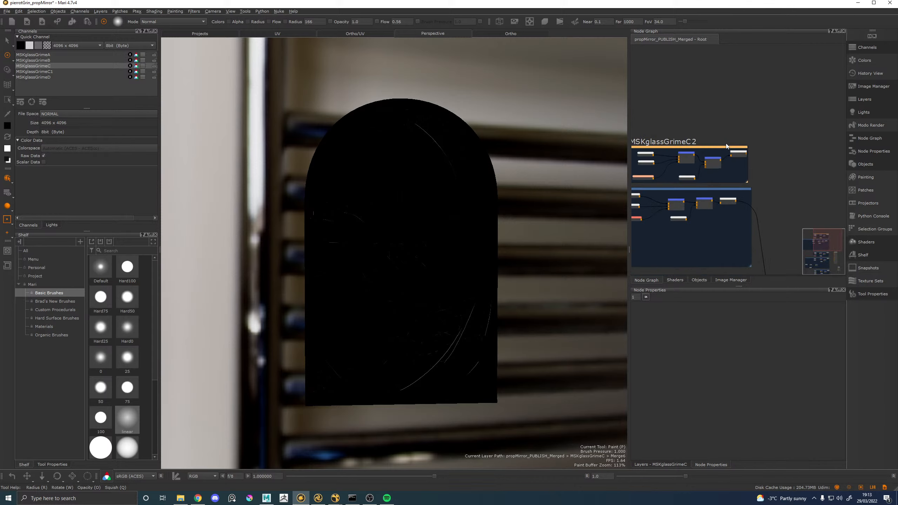
double_click(671, 149)
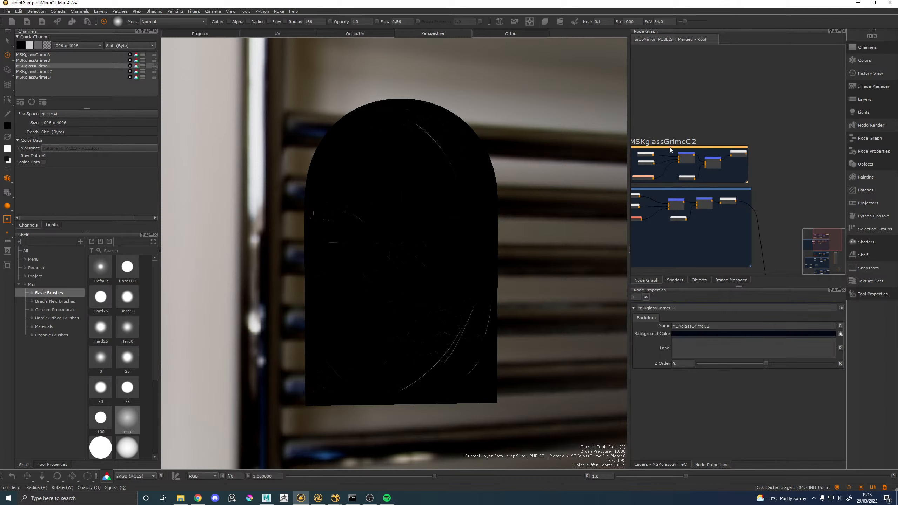
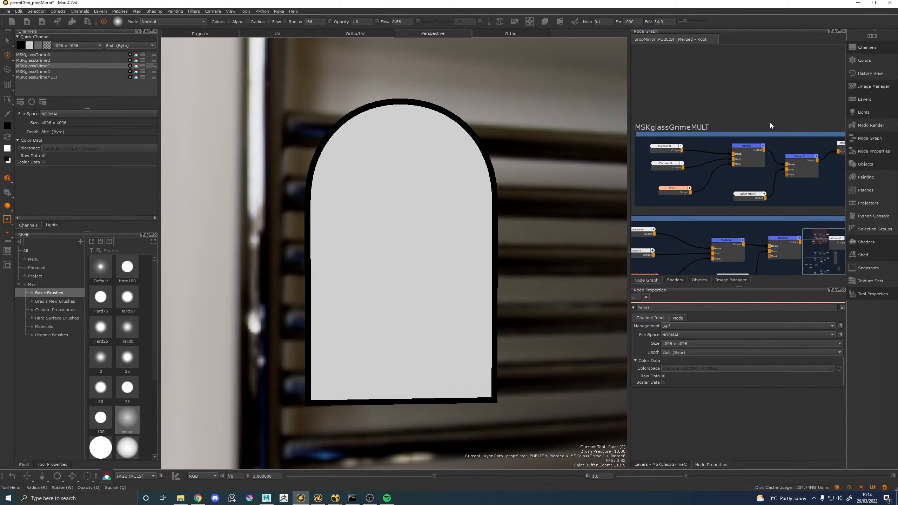
Make the Paint node in the MSKglassGrimeMULT group active and pick the first furry stroke brush from Brad's New Brushes
click(671, 187)
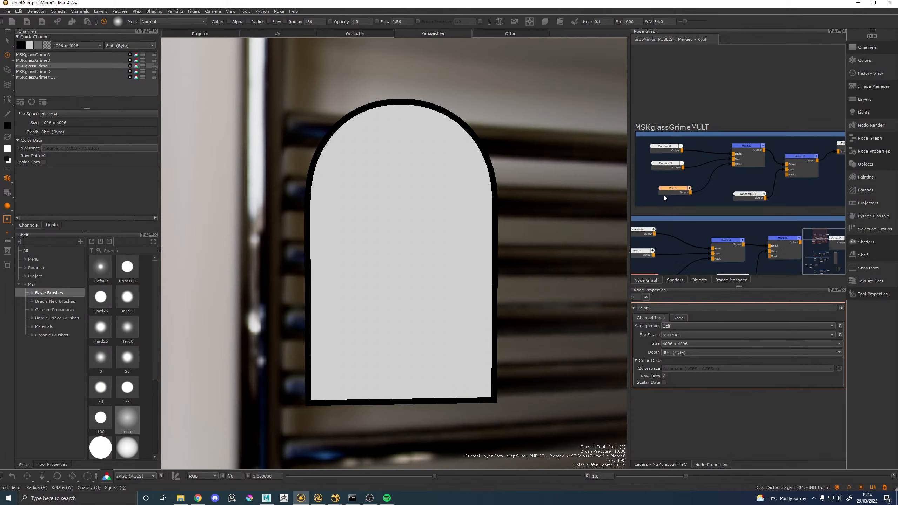
mouse_move(397, 262)
alt+mouse_down()
mouse_move(385, 249)
mouse_move(427, 253)
mouse_move(391, 253)
alt+mouse_up()
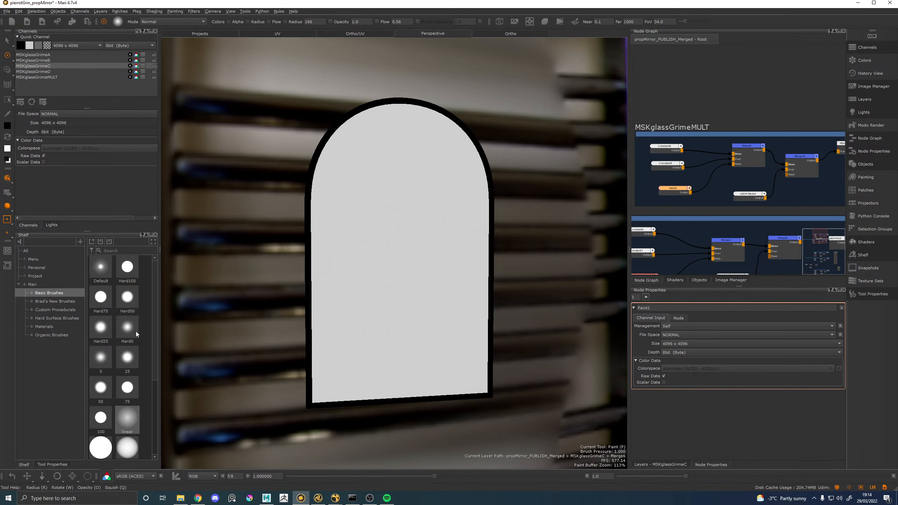
click(52, 310)
click(53, 301)
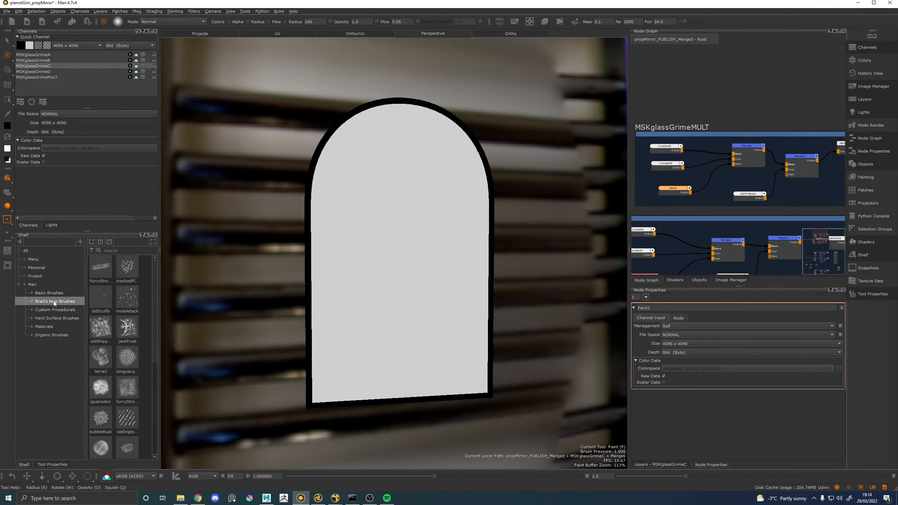
click(99, 267)
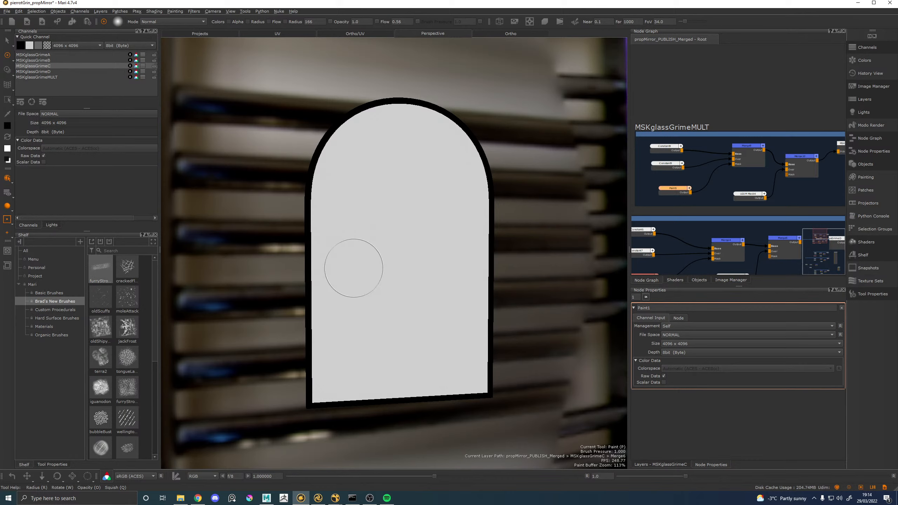
alt+right_drag(349, 272, 461, 183)
drag(469, 165, 323, 322)
key(ctrl+z)
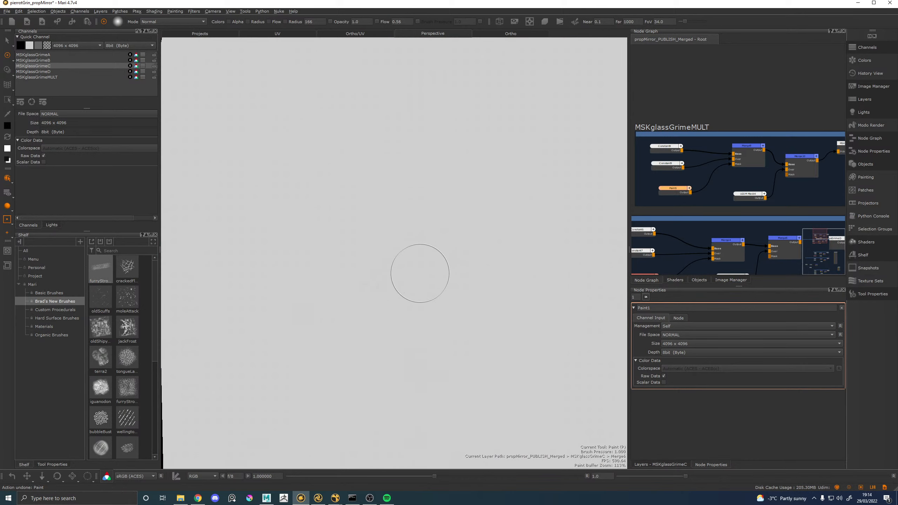
Load the first furry stroke brush from Brad's New Brushes and try diagonal test strokes across the middle of the mirror glass
click(105, 265)
mouse_move(313, 234)
alt+right_down()
mouse_move(339, 207)
mouse_move(355, 209)
mouse_move(342, 210)
alt+right_up()
mouse_move(773, 115)
middle_down()
mouse_move(713, 120)
mouse_move(761, 118)
middle_up()
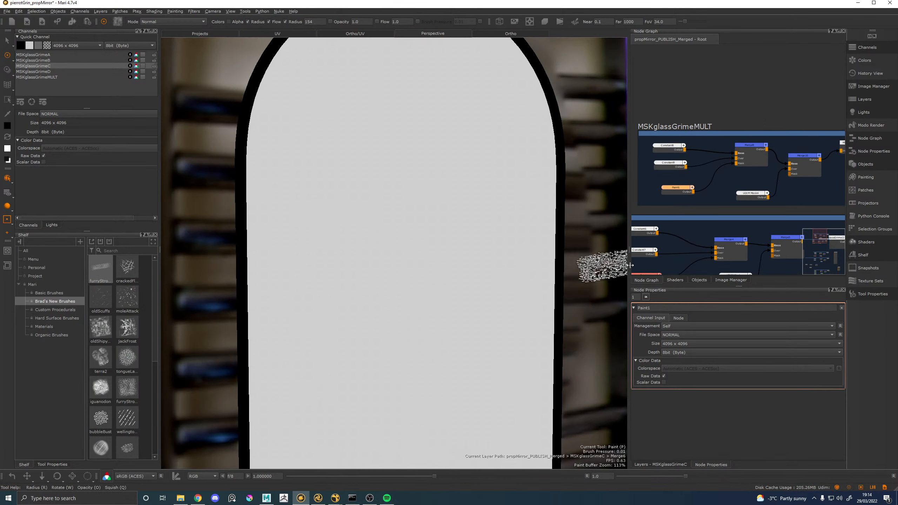
mouse_move(462, 177)
mouse_down()
mouse_move(368, 324)
mouse_move(432, 197)
mouse_move(414, 215)
mouse_move(353, 366)
mouse_move(461, 180)
mouse_move(392, 351)
mouse_move(483, 230)
mouse_move(451, 321)
mouse_move(401, 365)
mouse_move(482, 191)
mouse_move(330, 377)
mouse_move(421, 205)
mouse_move(313, 365)
mouse_move(491, 140)
mouse_move(327, 442)
mouse_up()
key(ctrl+z)
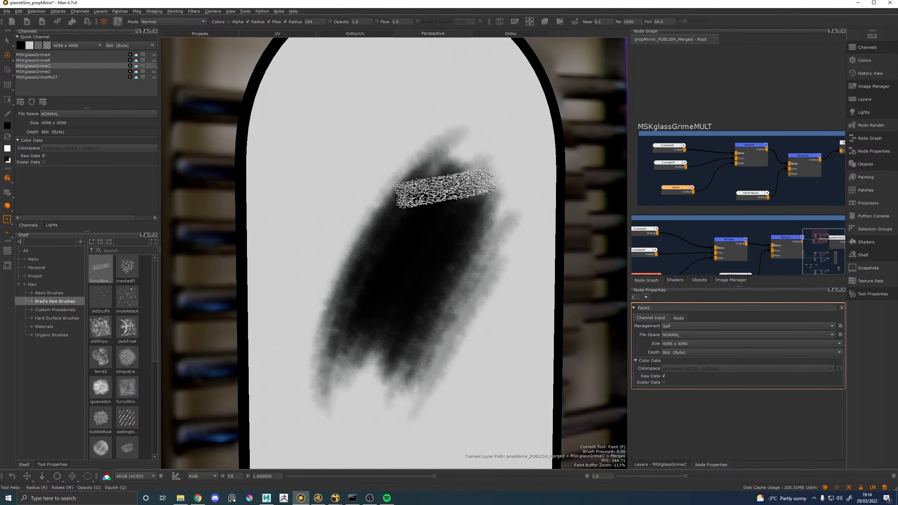
Undo all the furry brush test strokes on the mirror glass
key(ctrl+z)
key(ctrl+z)
key(ctrl+z)
key(ctrl+z)
key(ctrl+z)
key(ctrl+z)
key(ctrl+z)
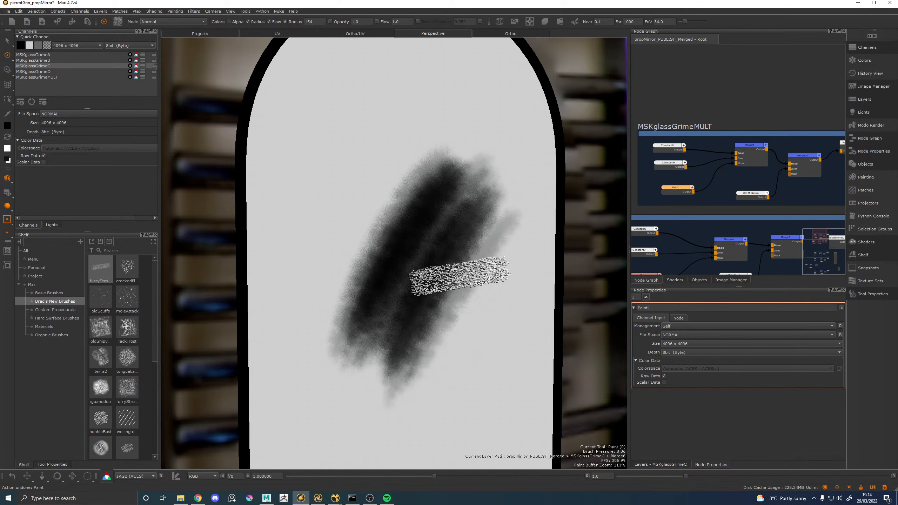
key(ctrl+z)
key(ctrl+z)
key(ctrl+z)
key(ctrl+z)
key(ctrl+z)
key(ctrl+z)
key(ctrl+z)
key(ctrl+z)
key(ctrl+z)
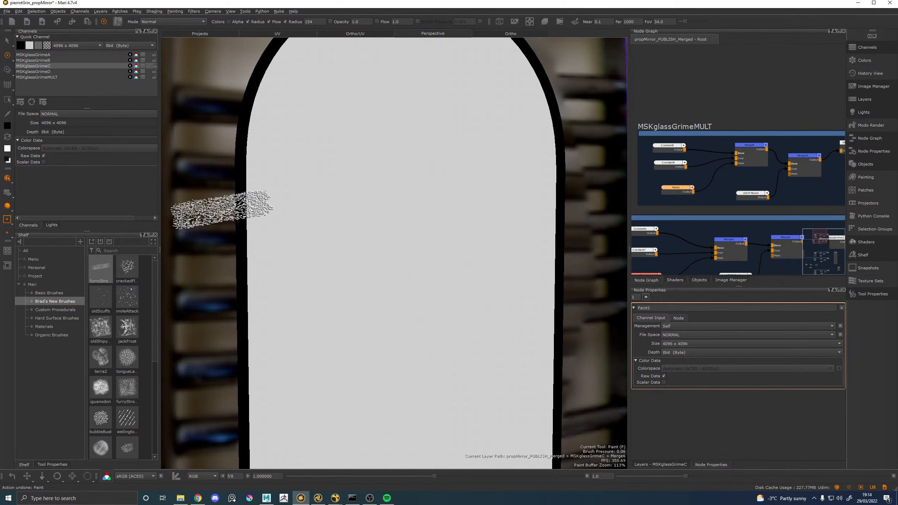
Test the stormCloud brush from Organic Brushes with a dark diagonal streak across the glass and undo the strokes
scroll(118, 362, down, 5)
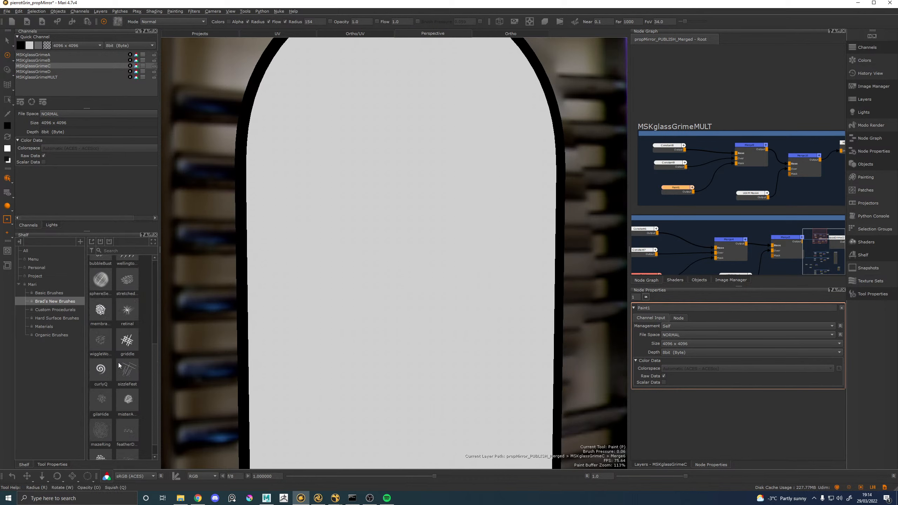
click(54, 336)
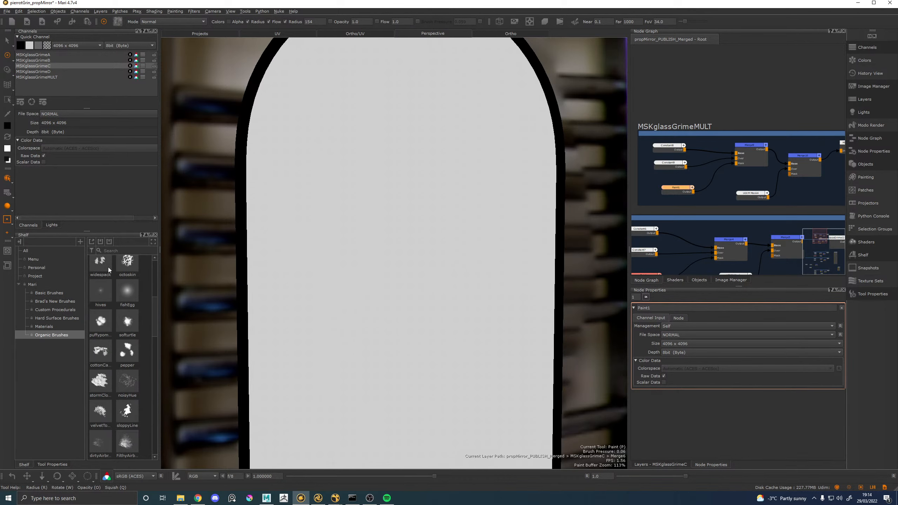
click(101, 383)
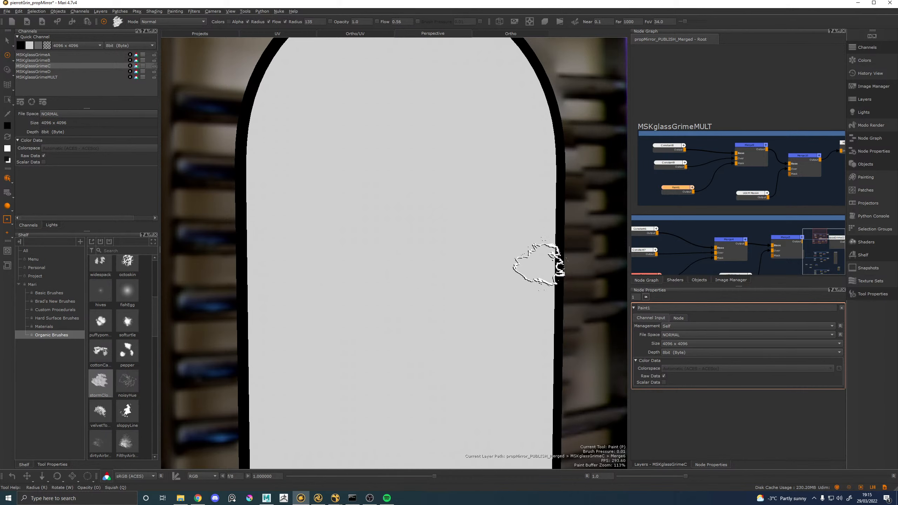
mouse_move(420, 187)
mouse_down()
mouse_move(358, 311)
mouse_move(431, 155)
mouse_move(340, 354)
mouse_move(415, 216)
mouse_move(368, 317)
mouse_move(457, 201)
mouse_move(367, 381)
mouse_move(461, 191)
mouse_move(374, 321)
mouse_up()
key(ctrl+z)
key(ctrl+z)
key(ctrl+z)
key(ctrl+z)
key(ctrl+z)
key(ctrl+z)
key(ctrl+z)
key(ctrl+z)
key(ctrl+z)
key(ctrl+z)
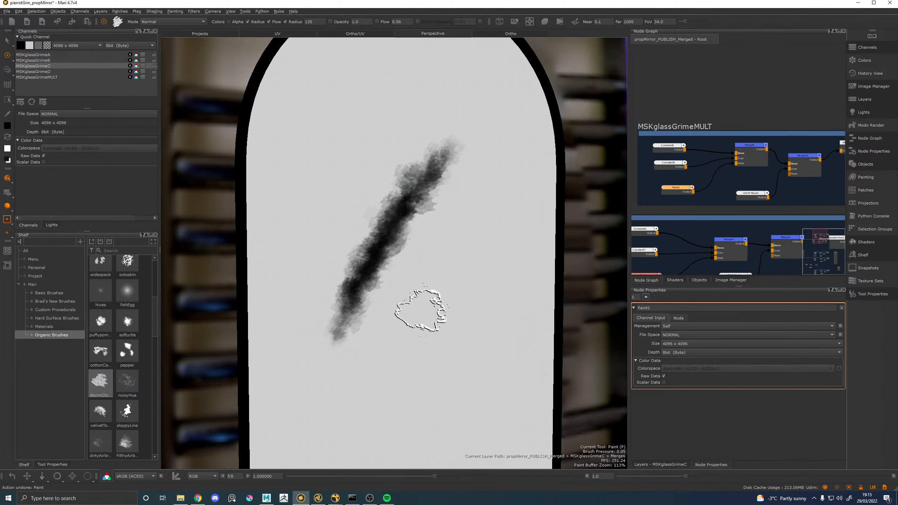
Try building up a softer, wider diagonal smudge with the stormCloud brush at a larger radius, and undo it
mouse_move(405, 278)
mouse_down()
mouse_move(421, 191)
mouse_move(371, 281)
mouse_up()
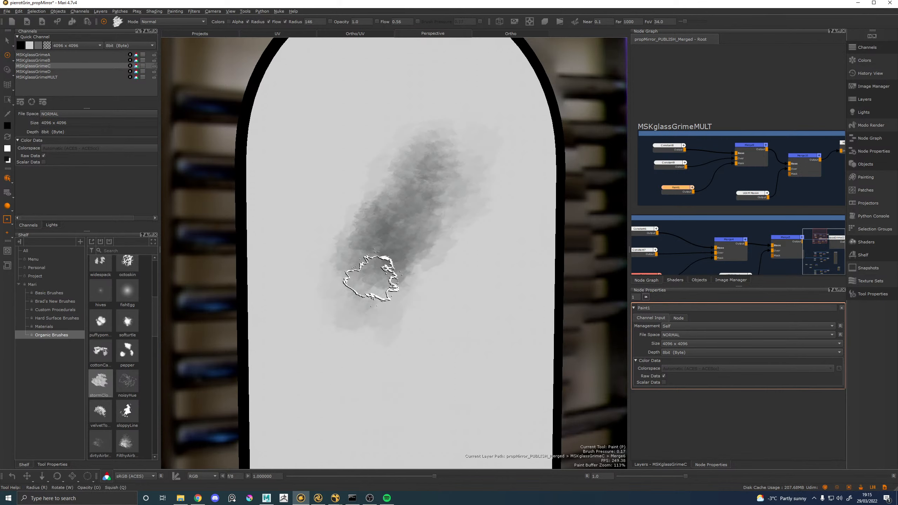
key(ctrl+z)
mouse_move(343, 340)
mouse_down()
mouse_move(342, 351)
mouse_move(425, 211)
mouse_move(337, 401)
mouse_move(472, 177)
mouse_move(371, 317)
mouse_move(351, 372)
mouse_move(364, 415)
mouse_up()
key(ctrl+z)
key(ctrl+z)
key(ctrl+z)
key(ctrl+z)
key(ctrl+z)
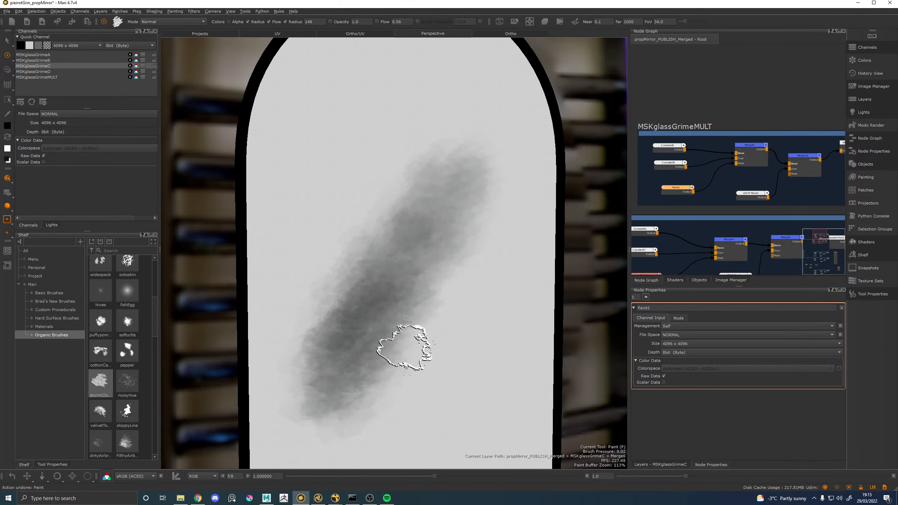
key(ctrl+z)
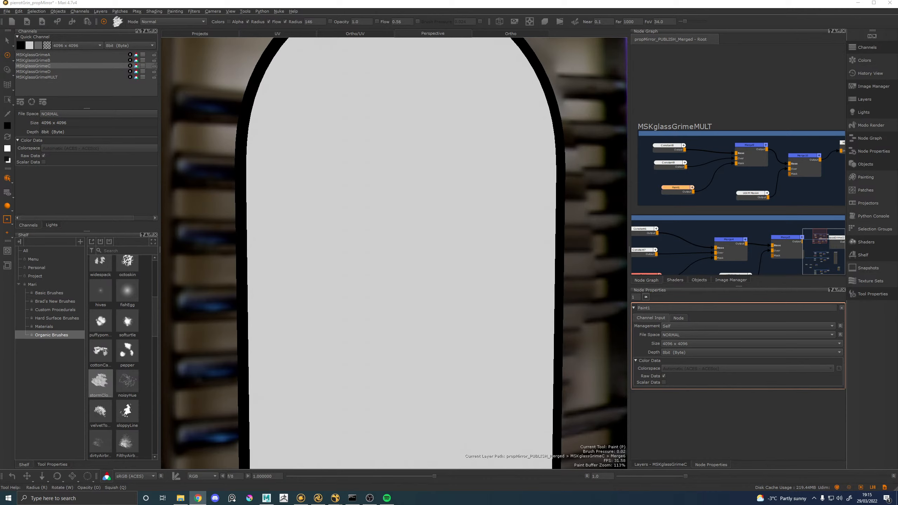
Switch to Chrome and open the misted-mirror and steamed-mirror wiping photos from the "wiped mirror" image results
click(197, 498)
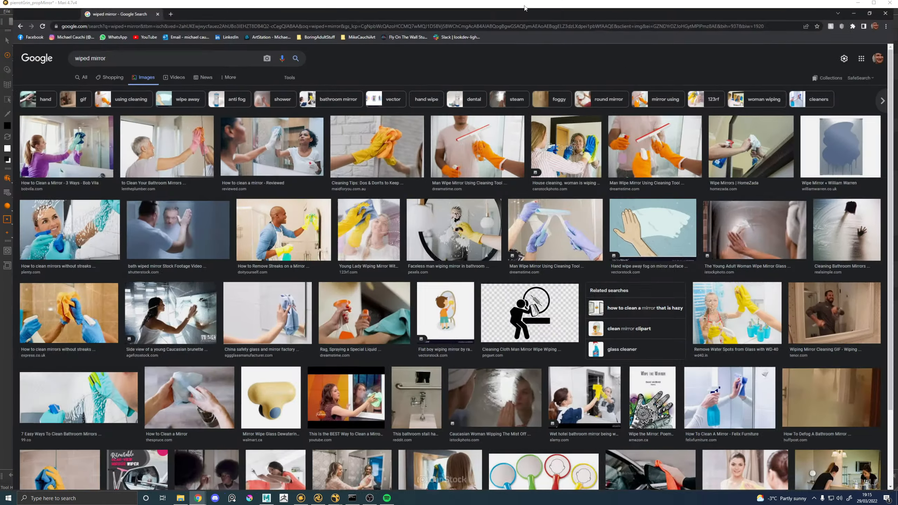
click(470, 407)
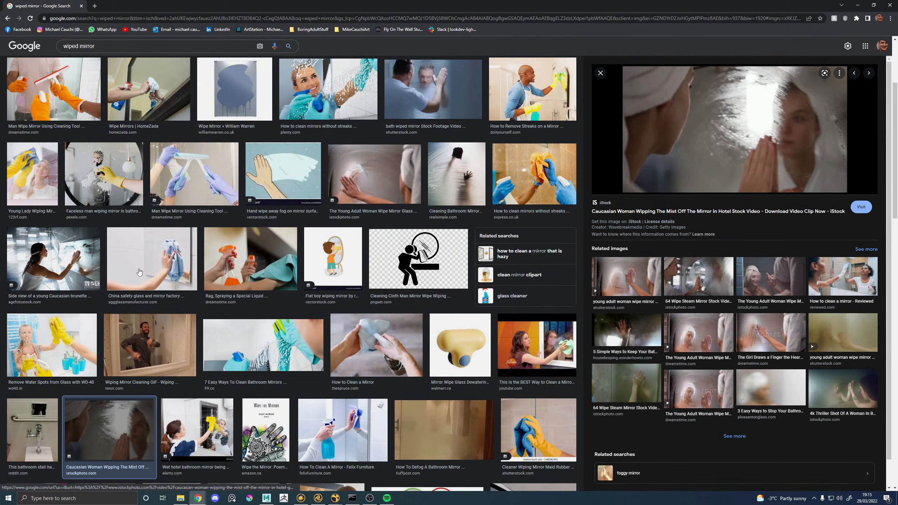
click(74, 264)
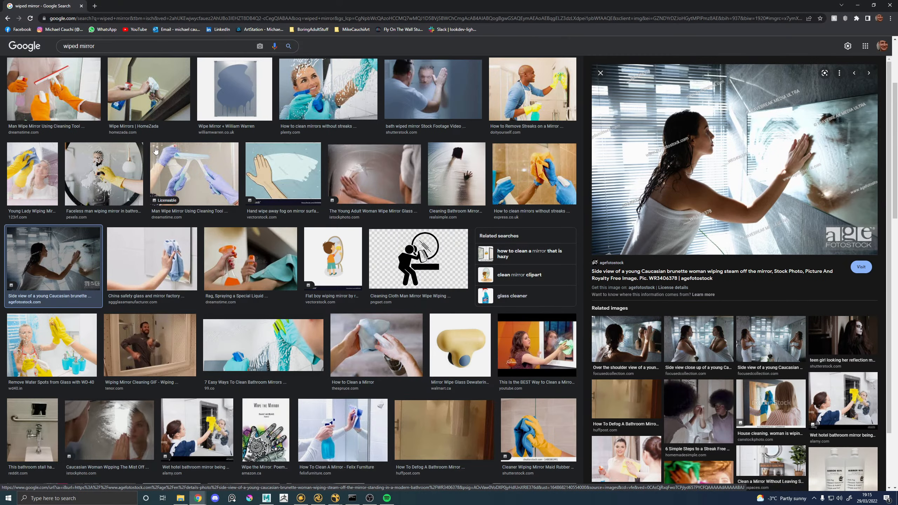
Look through the remaining "wiped mirror" results for wipe-mark references, then move the browser window aside to return to Mari
scroll(141, 181, up, 3)
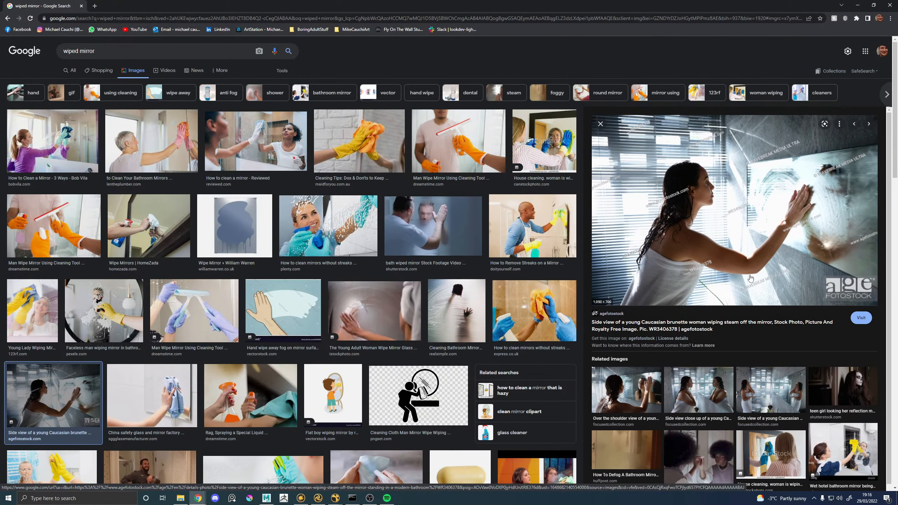
scroll(296, 295, down, 8)
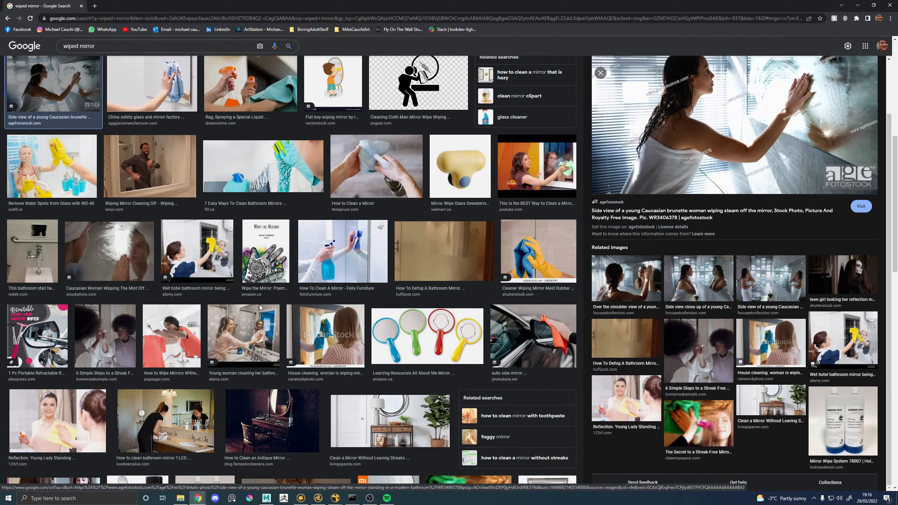
scroll(147, 261, down, 5)
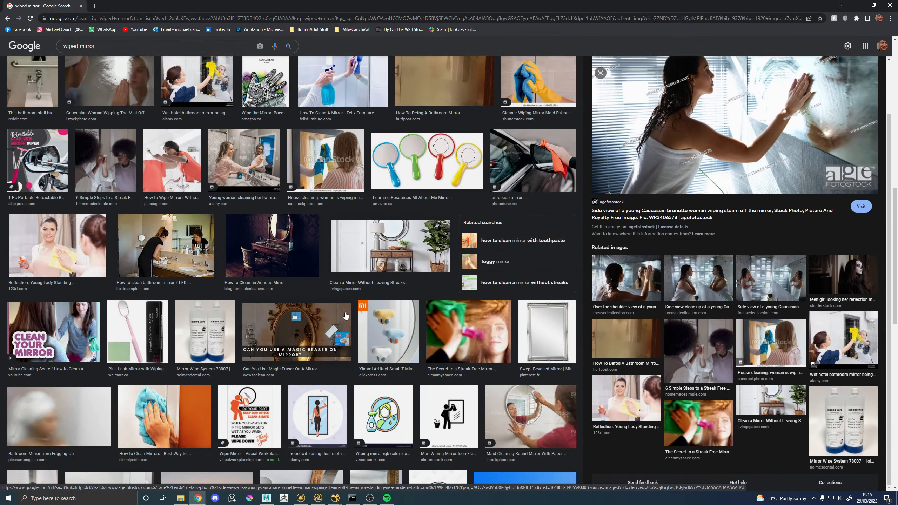
scroll(330, 317, down, 5)
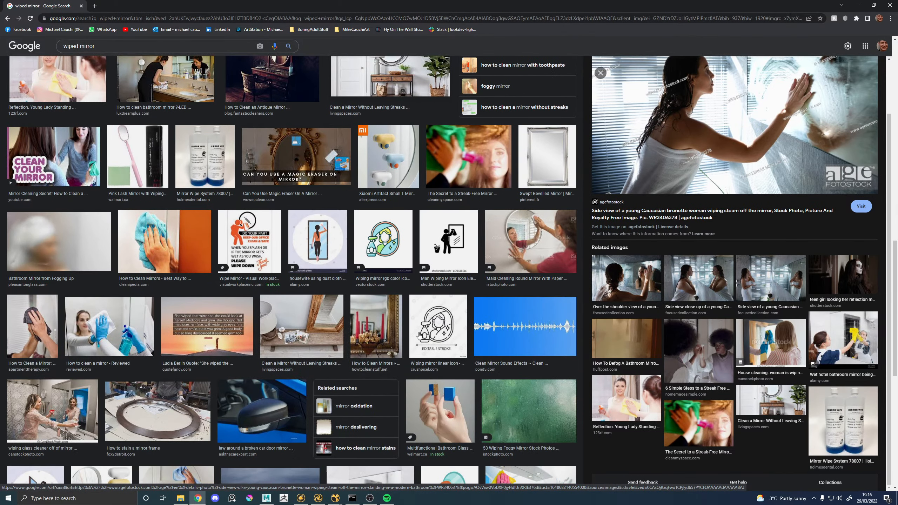
scroll(761, 91, up, 2)
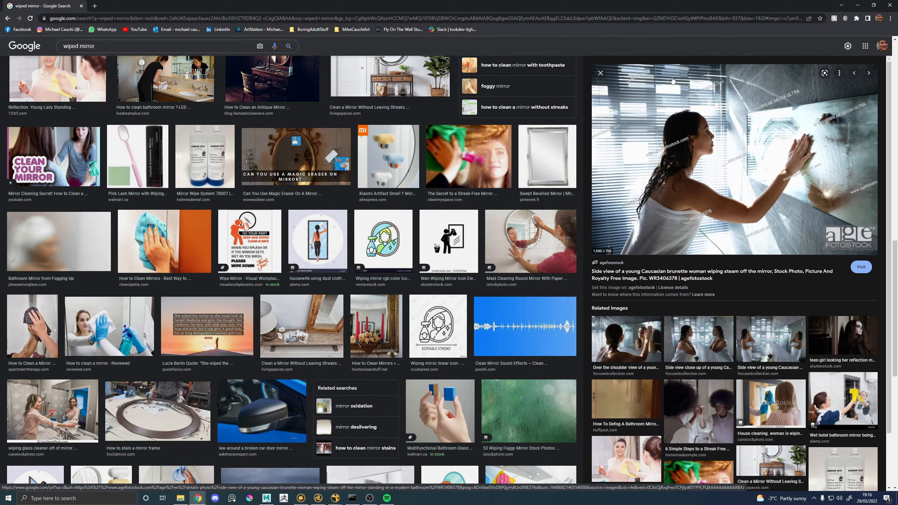
drag(71, 6, 0, 80)
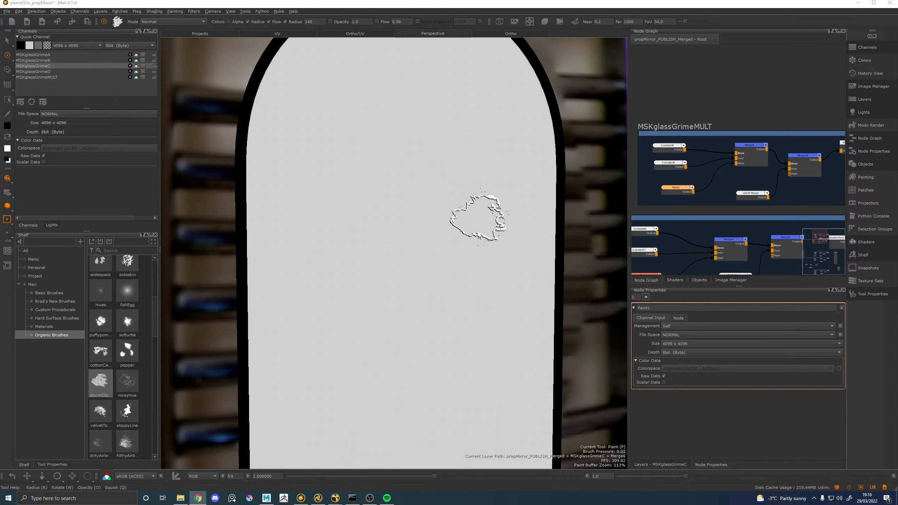
Test the filthy airbrush from Organic Brushes with one diagonal stroke on the mirror glass and undo it
scroll(154, 313, down, 5)
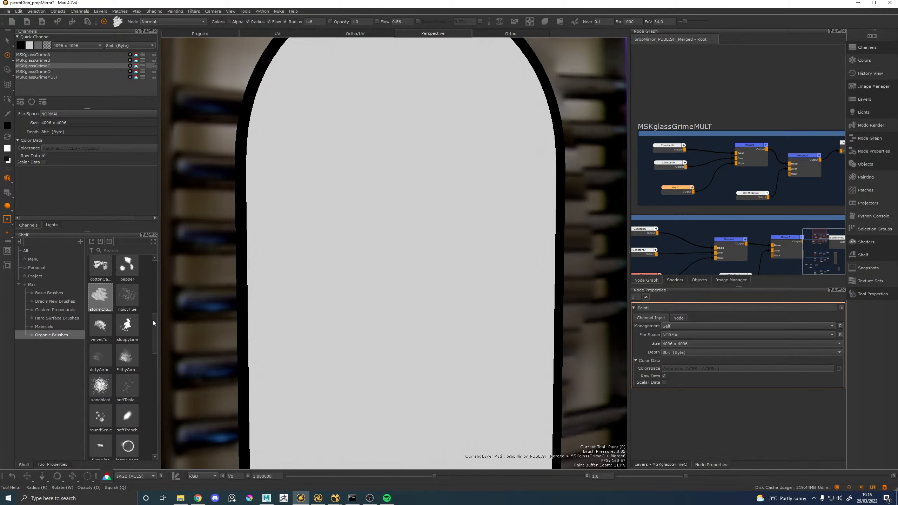
scroll(153, 320, down, 1)
click(126, 354)
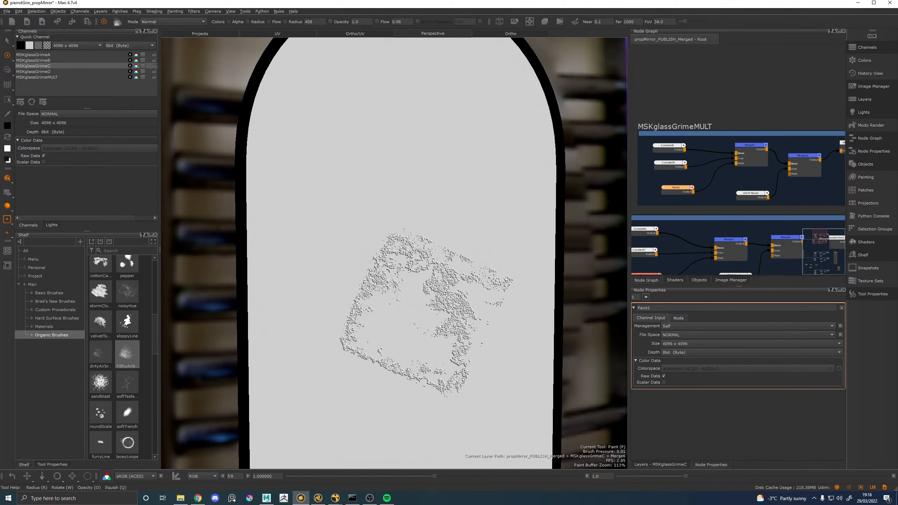
drag(401, 300, 555, 142)
key(ctrl+z)
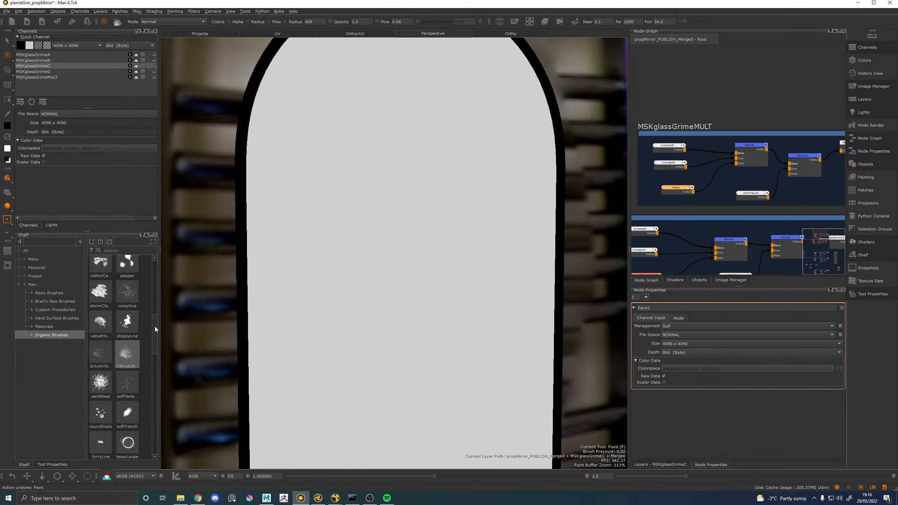
Test the tough silhouette and looseEdge organic brushes with diagonal strokes across the mirror glass, undoing each stroke
scroll(154, 326, down, 6)
scroll(144, 378, down, 10)
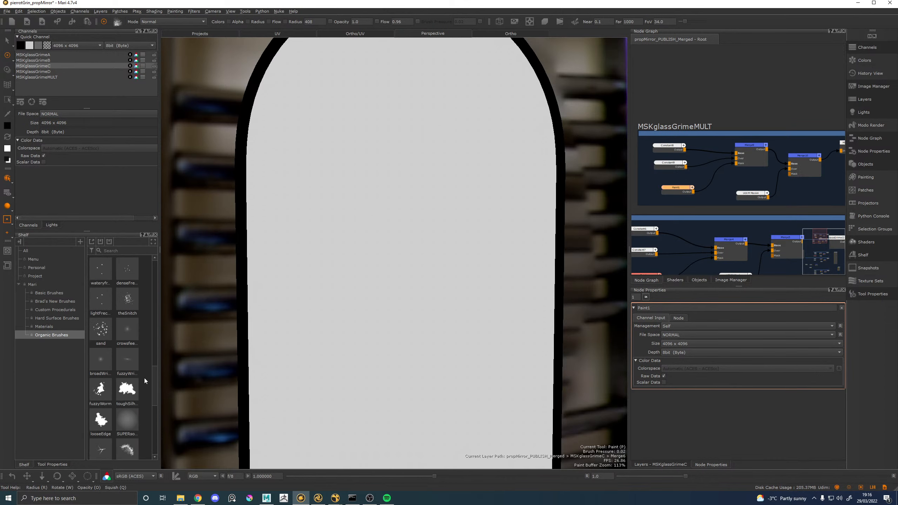
click(128, 334)
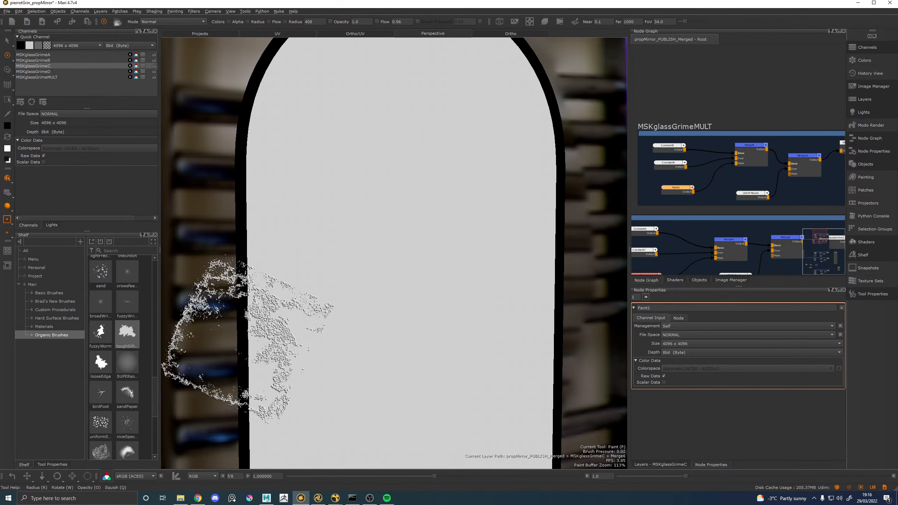
mouse_move(269, 340)
mouse_down()
mouse_move(411, 191)
mouse_move(495, 160)
mouse_up()
key(ctrl+z)
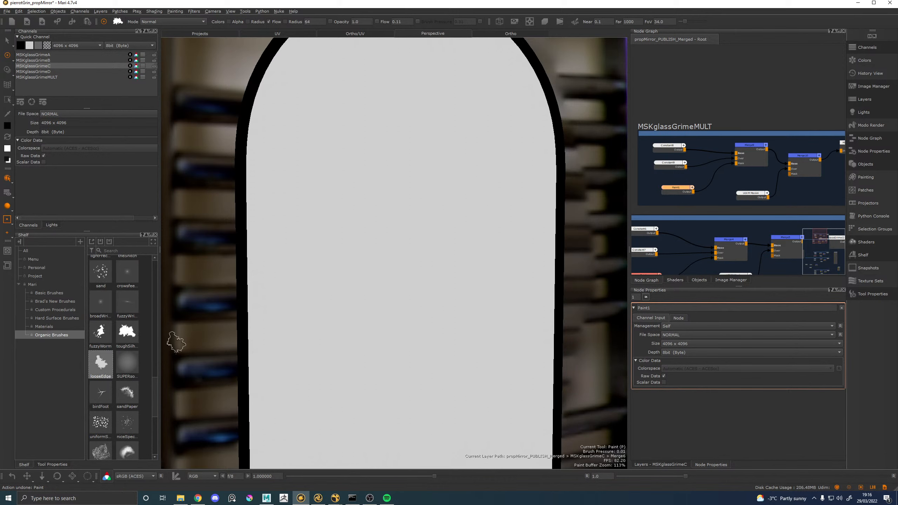
drag(341, 342, 459, 193)
key(ctrl+z)
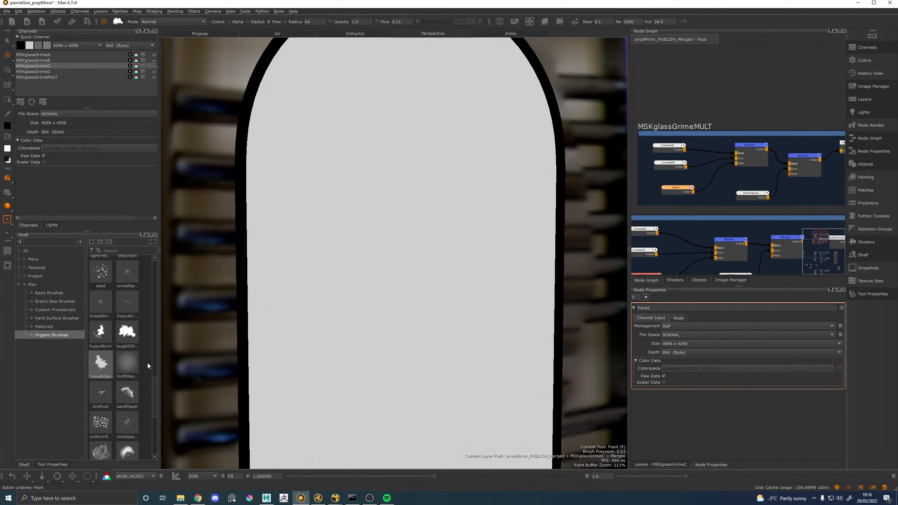
Test the fuzzyWorm organic brush with thin diagonal strokes on the mirror glass and undo them
click(102, 336)
drag(325, 318, 466, 163)
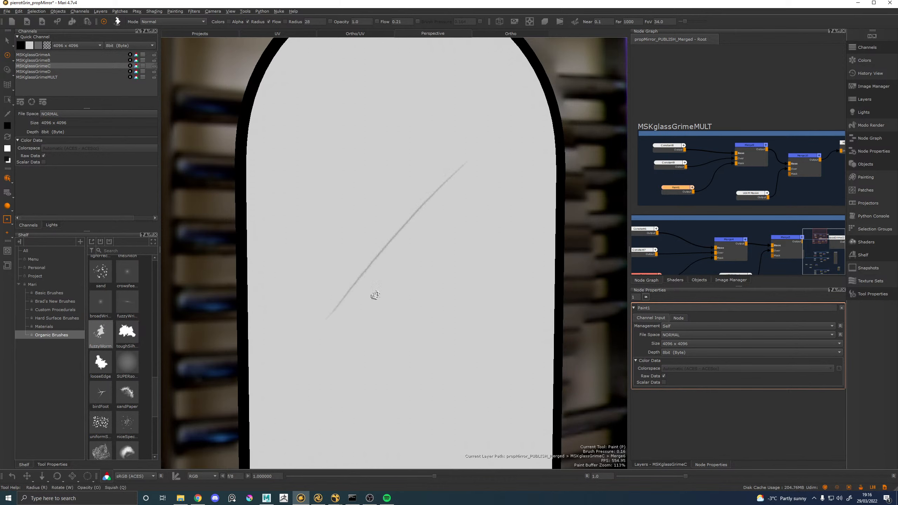
drag(297, 352, 445, 173)
key(ctrl+z)
key(ctrl+z)
key(ctrl+z)
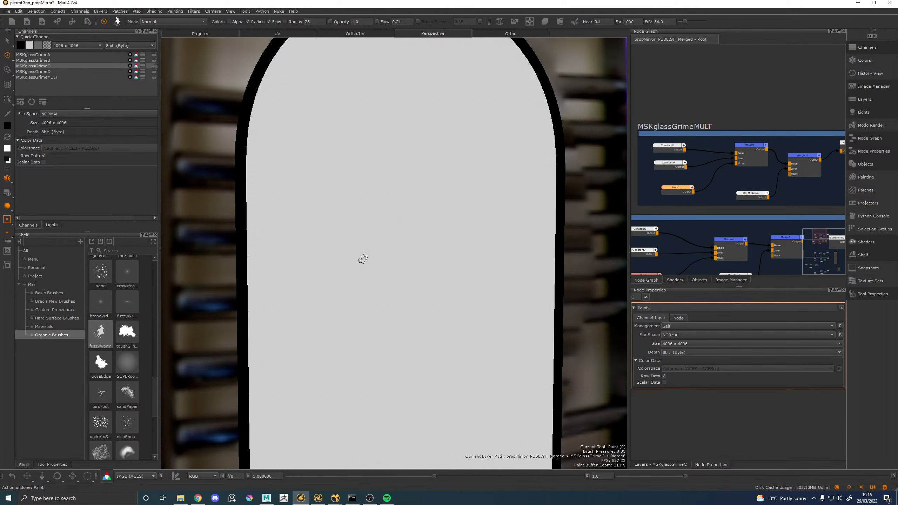
Build up a dense diagonal arc of black wipe strokes across the mirror glass with the fuzzyWorm brush at radius 116
mouse_move(318, 336)
mouse_down()
mouse_move(437, 177)
mouse_move(457, 169)
mouse_up()
drag(308, 367, 484, 147)
mouse_move(311, 369)
mouse_down()
mouse_move(387, 271)
mouse_move(490, 167)
mouse_up()
drag(317, 387, 485, 161)
drag(302, 405, 490, 166)
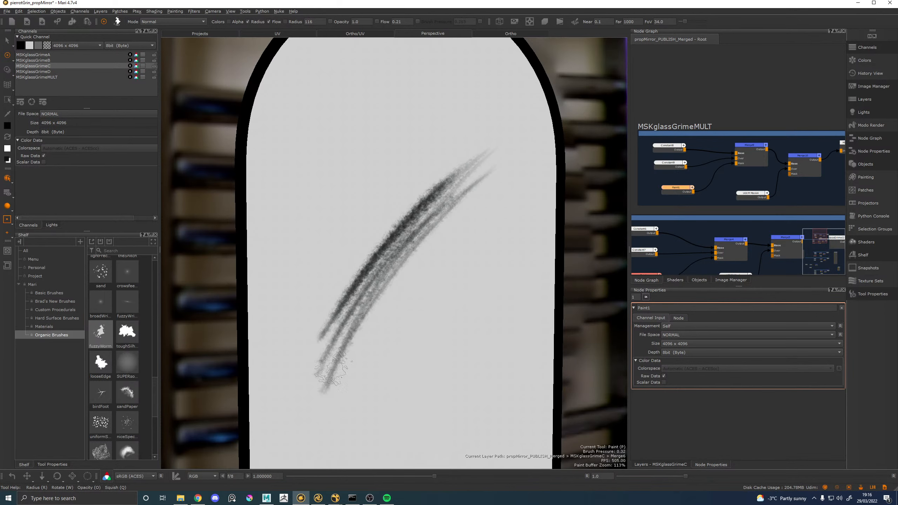
drag(331, 369, 490, 169)
drag(312, 382, 481, 174)
drag(305, 398, 515, 136)
mouse_move(453, 193)
mouse_down()
mouse_move(313, 348)
mouse_move(490, 161)
mouse_up()
drag(338, 382, 517, 164)
drag(488, 200, 348, 368)
drag(368, 328, 502, 172)
mouse_move(490, 175)
mouse_down()
mouse_move(315, 392)
mouse_move(509, 165)
mouse_up()
drag(396, 294, 349, 372)
mouse_move(359, 341)
mouse_down()
mouse_move(497, 174)
mouse_move(522, 166)
mouse_up()
mouse_move(339, 394)
mouse_down()
mouse_move(520, 167)
mouse_move(341, 412)
mouse_move(516, 184)
mouse_move(365, 421)
mouse_up()
mouse_move(523, 180)
mouse_down()
mouse_move(394, 393)
mouse_move(376, 370)
mouse_move(386, 250)
mouse_move(405, 227)
mouse_move(490, 154)
mouse_move(342, 395)
mouse_move(371, 235)
mouse_move(474, 148)
mouse_move(321, 375)
mouse_move(477, 170)
mouse_move(340, 368)
mouse_move(450, 166)
mouse_move(325, 297)
mouse_move(456, 170)
mouse_move(329, 371)
mouse_move(460, 159)
mouse_move(341, 291)
mouse_move(329, 340)
mouse_move(465, 182)
mouse_move(345, 299)
mouse_move(337, 420)
mouse_move(466, 184)
mouse_move(368, 375)
mouse_move(368, 403)
mouse_move(530, 196)
mouse_move(389, 407)
mouse_move(525, 230)
mouse_move(369, 418)
mouse_move(493, 245)
mouse_up()
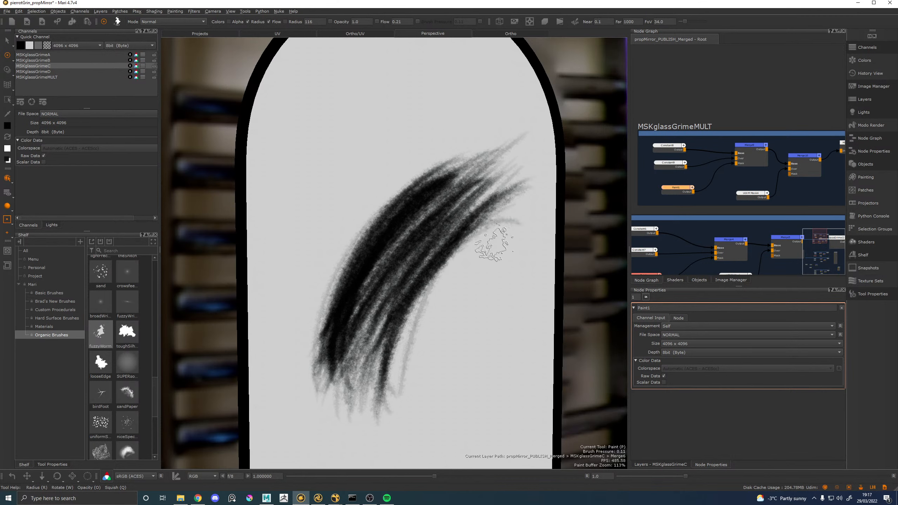
Brush white streaks over the black arc with the fuzzyWorm brush, and undo all the test strokes
key(x)
mouse_move(449, 276)
mouse_down()
mouse_move(390, 341)
mouse_move(477, 219)
mouse_move(419, 331)
mouse_move(338, 410)
mouse_move(400, 245)
mouse_move(308, 392)
mouse_move(352, 431)
mouse_up()
mouse_move(488, 226)
mouse_down()
mouse_move(517, 162)
mouse_move(515, 208)
mouse_move(371, 309)
mouse_move(438, 168)
mouse_up()
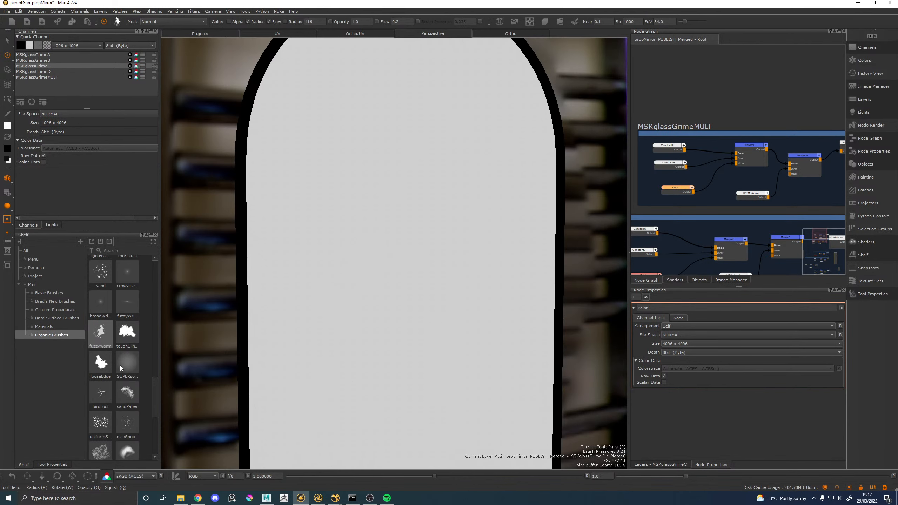
Test the sexyOily organic brush at radius 30 with black diagonal strokes on the glass and undo them
scroll(120, 365, down, 5)
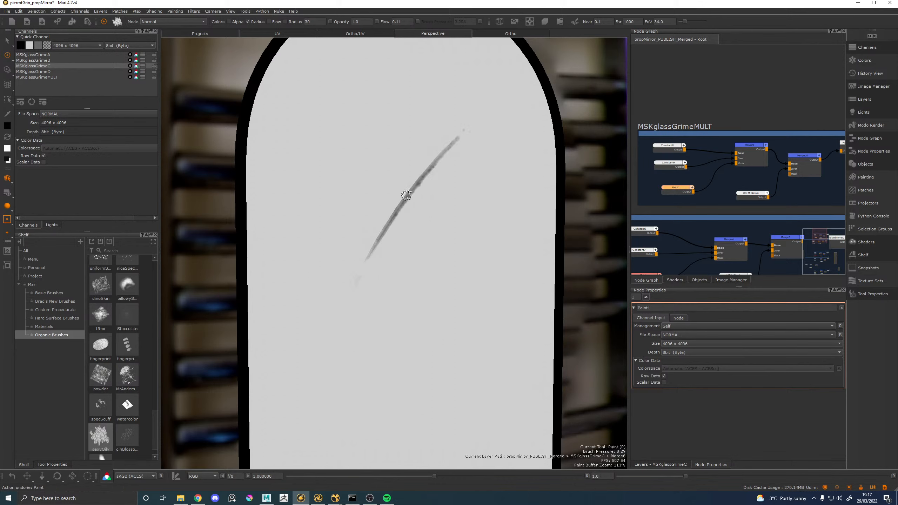
key(ctrl+z)
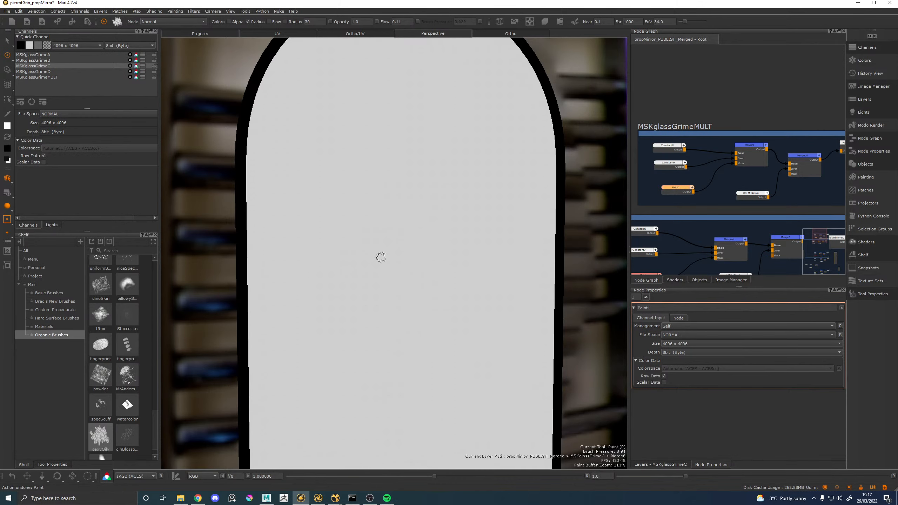
drag(320, 337, 455, 162)
mouse_move(327, 332)
mouse_down()
mouse_move(337, 331)
mouse_move(459, 164)
mouse_move(327, 341)
mouse_move(328, 359)
mouse_move(332, 339)
mouse_move(475, 164)
mouse_move(461, 176)
mouse_up()
mouse_move(351, 339)
mouse_down()
mouse_move(367, 305)
mouse_move(486, 171)
mouse_move(457, 198)
mouse_up()
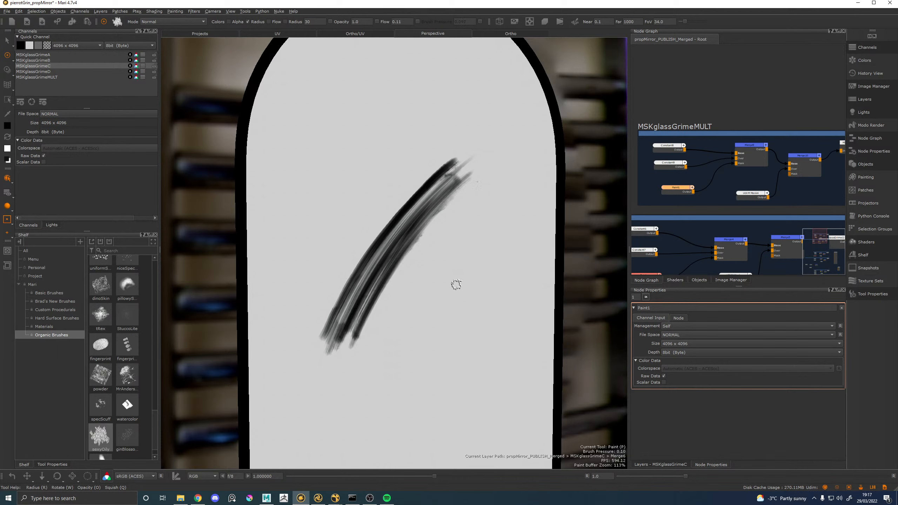
key(ctrl+z)
key(ctrl+z)
key(ctrl+z)
key(ctrl+z)
key(ctrl+z)
key(ctrl+z)
key(ctrl+z)
key(ctrl+z)
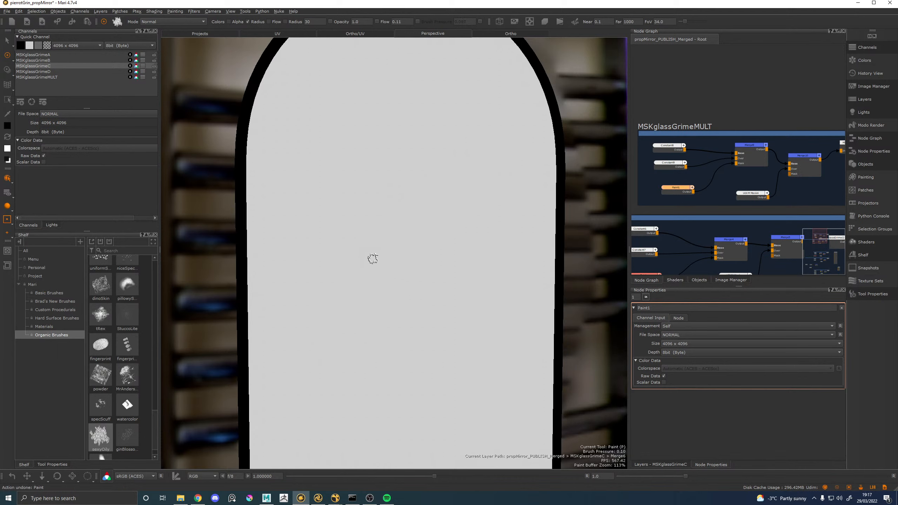
Enlarge the sexyOily brush to radius 260, test broad strokes with lighter streaks on the glass, and undo them all
key(r)
drag(375, 251, 412, 248)
mouse_move(318, 312)
mouse_down()
mouse_move(446, 178)
mouse_move(292, 375)
mouse_move(482, 153)
mouse_move(301, 361)
mouse_move(516, 156)
mouse_move(330, 430)
mouse_up()
key(ctrl+z)
key(ctrl+z)
key(ctrl+z)
key(ctrl+z)
key(ctrl+z)
key(ctrl+z)
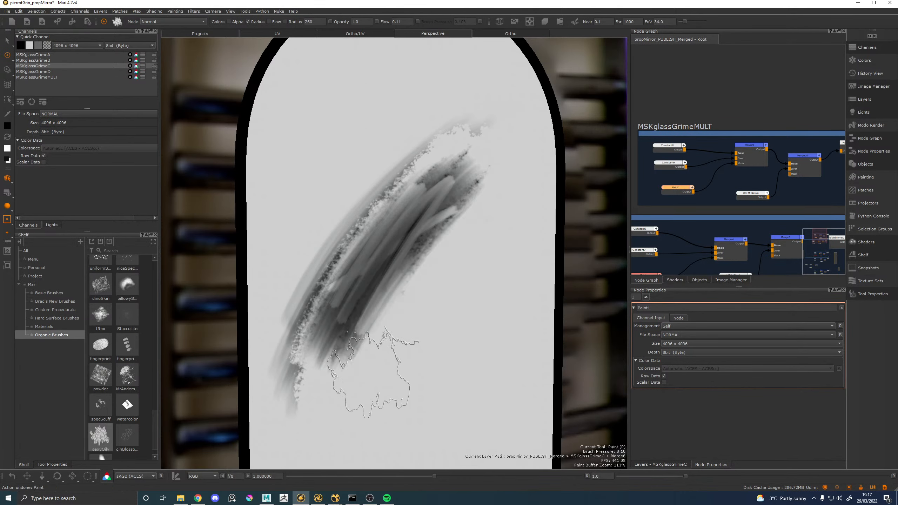
key(ctrl+z)
key(ctrl+z)
key(ctrl+z)
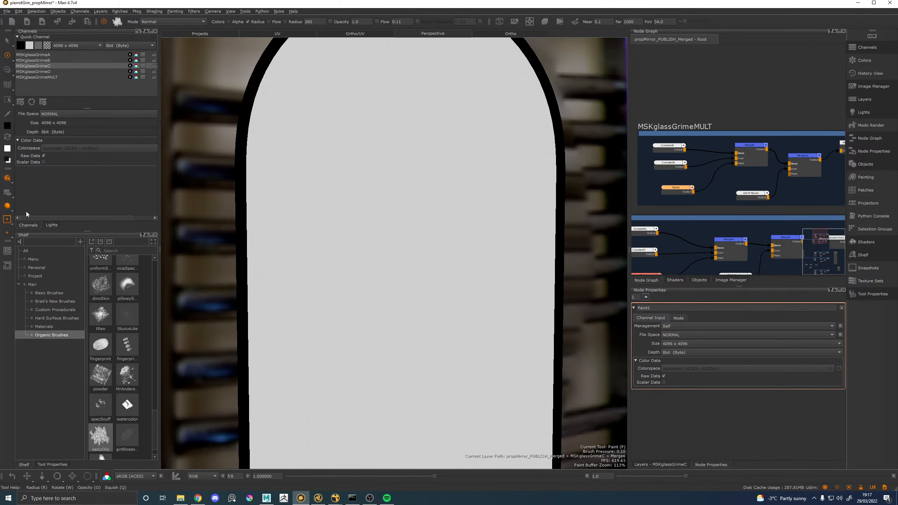
Paint a broad, soft black diagonal smear across the mirror glass with the sexyOily brush at radius 260
key(x)
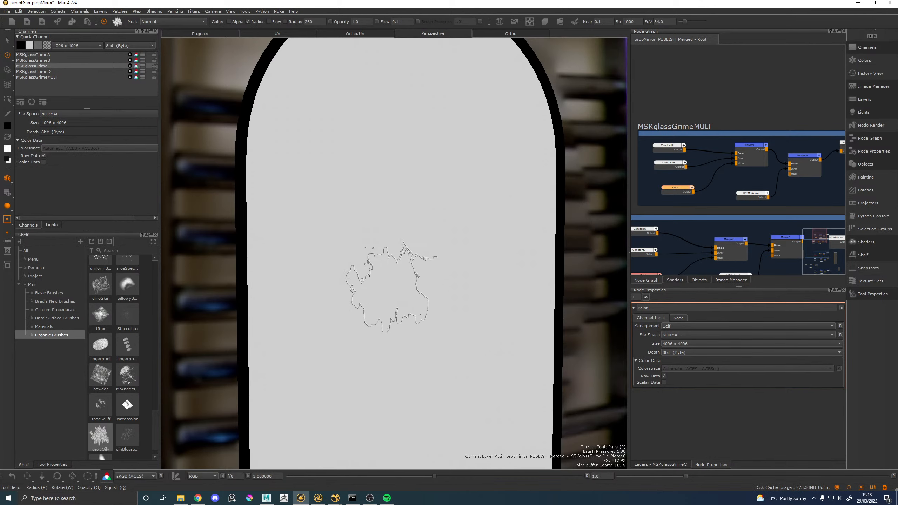
drag(317, 340, 433, 204)
key(ctrl+z)
mouse_move(308, 337)
mouse_down()
mouse_move(491, 119)
mouse_move(311, 357)
mouse_move(511, 173)
mouse_move(321, 281)
mouse_move(471, 122)
mouse_move(305, 336)
mouse_move(421, 191)
mouse_move(350, 372)
mouse_move(508, 223)
mouse_move(334, 282)
mouse_move(477, 162)
mouse_up()
Reduce the brush radius, try thin diagonal strokes over the black smear, and undo them
key(r)
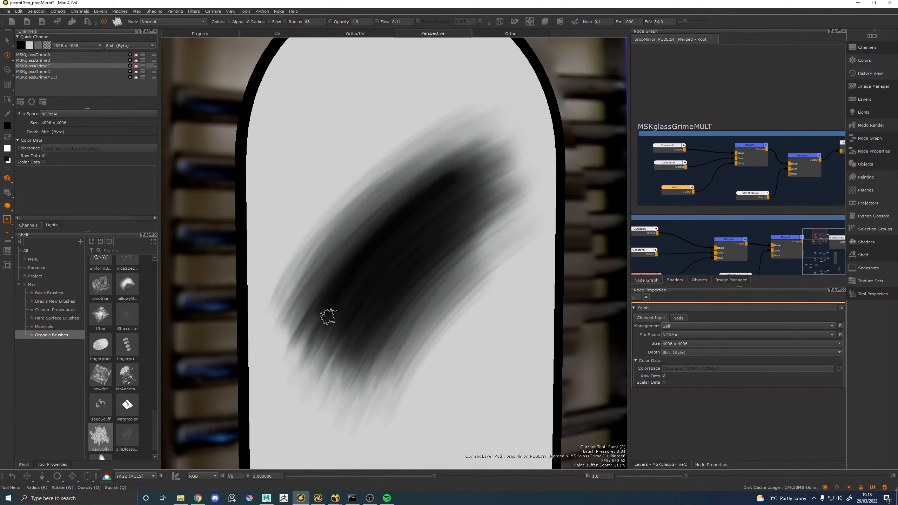
drag(328, 316, 493, 161)
drag(328, 398, 467, 221)
drag(346, 413, 537, 189)
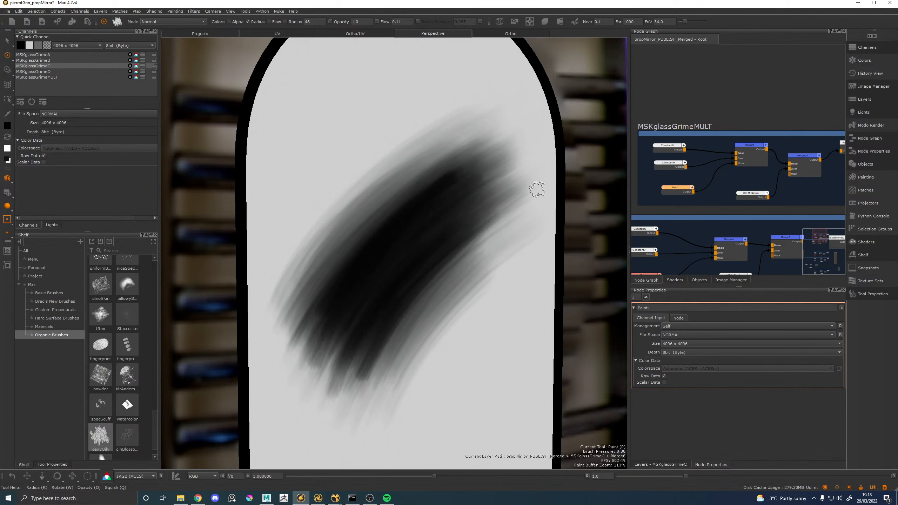
key(ctrl+z)
key(ctrl+z)
key(ctrl+z)
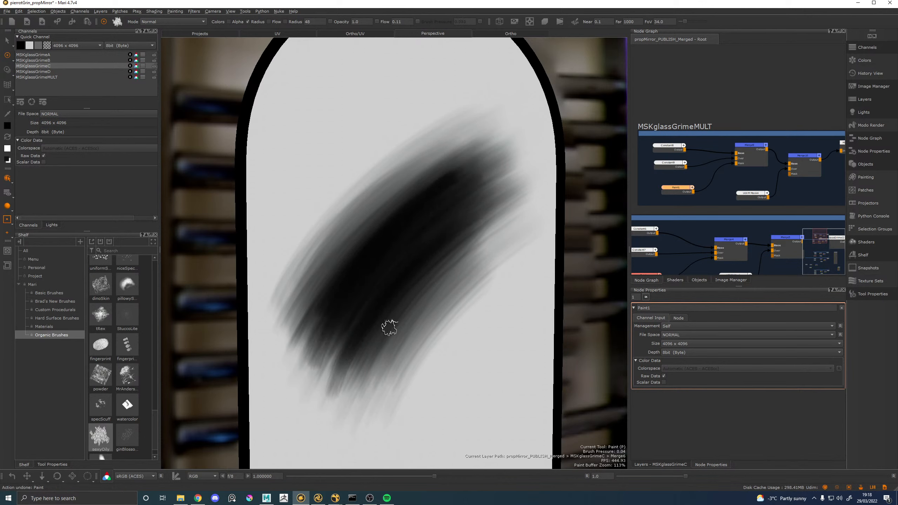
key(ctrl+z)
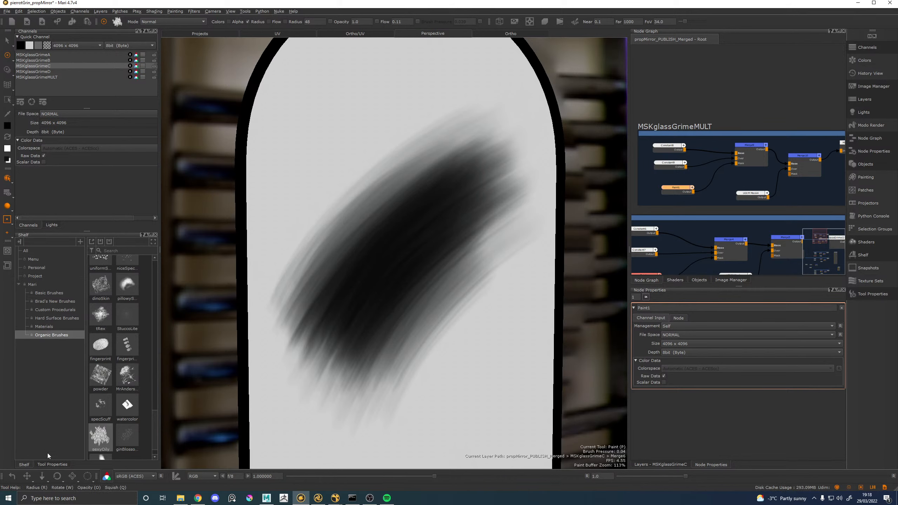
Enable pen pressure for the brush's Flow, trying Radius pressure with one undone stroke and switching it back off
click(50, 464)
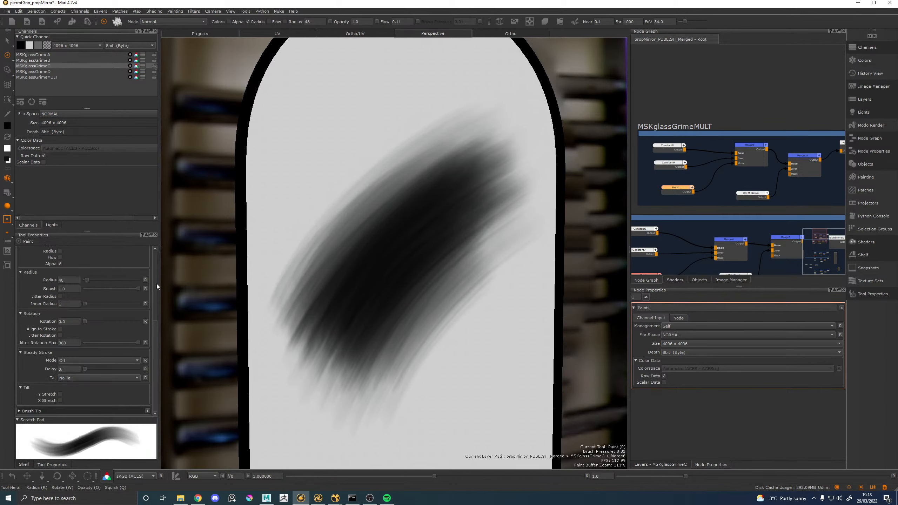
scroll(155, 318, up, 2)
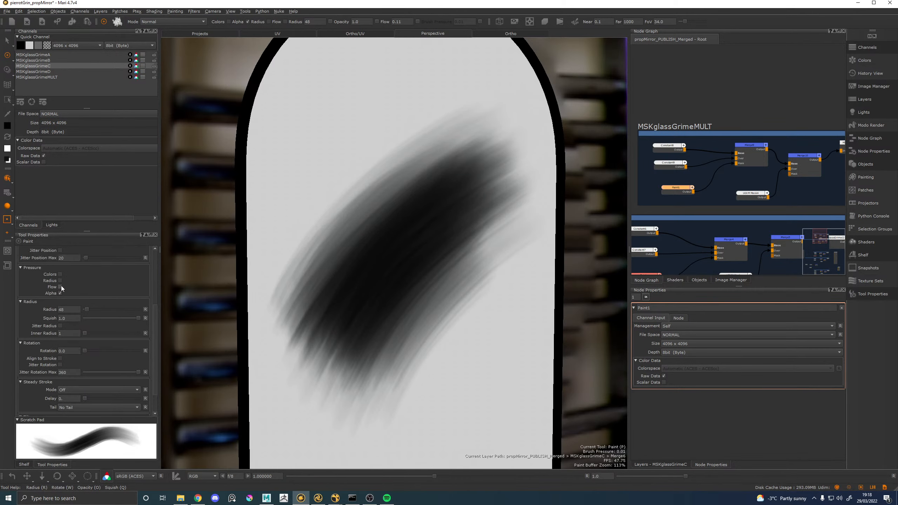
click(60, 286)
click(60, 281)
drag(321, 317, 436, 174)
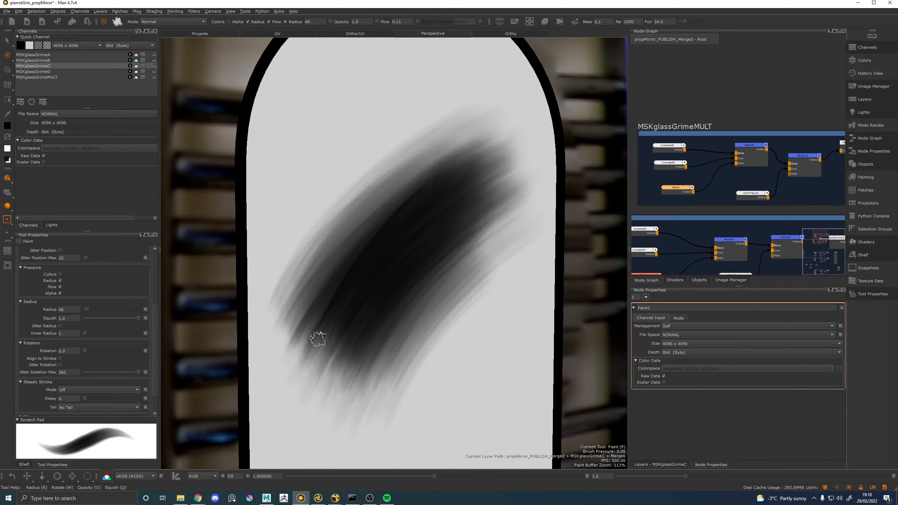
key(ctrl+z)
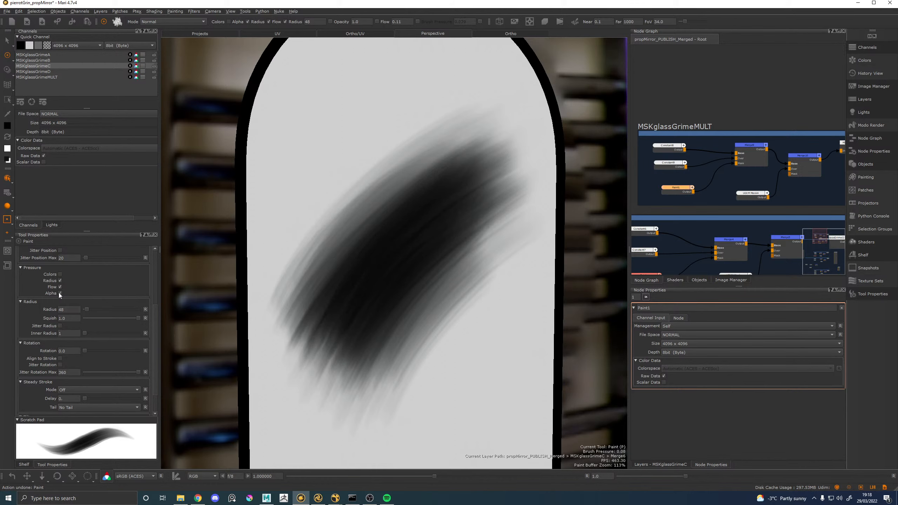
click(60, 280)
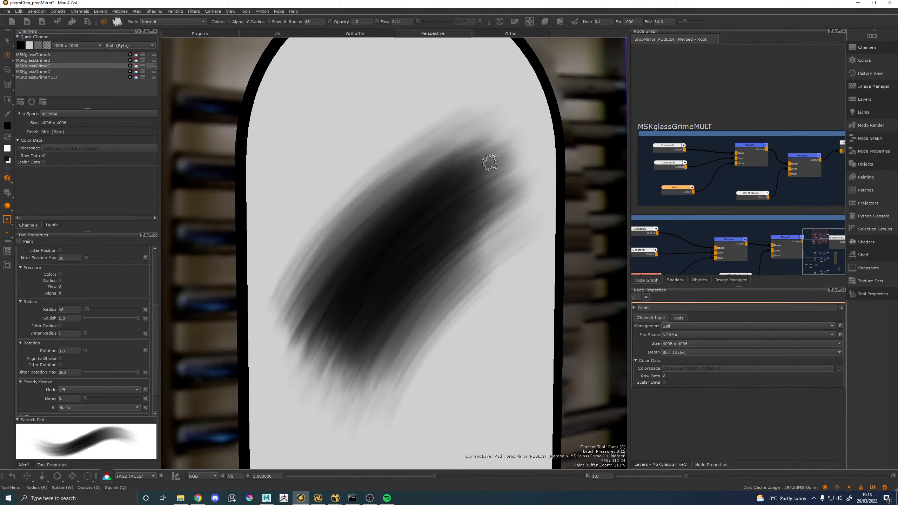
Darken the smear with small black diagonal strokes and pull streaky tails out of its lower end
mouse_move(339, 350)
mouse_down()
mouse_move(429, 247)
mouse_move(531, 190)
mouse_move(367, 375)
mouse_move(483, 244)
mouse_move(450, 258)
mouse_move(357, 368)
mouse_move(423, 281)
mouse_move(521, 200)
mouse_up()
mouse_move(452, 247)
mouse_down()
mouse_move(350, 321)
mouse_move(303, 306)
mouse_move(423, 179)
mouse_move(501, 140)
mouse_move(313, 319)
mouse_move(356, 248)
mouse_up()
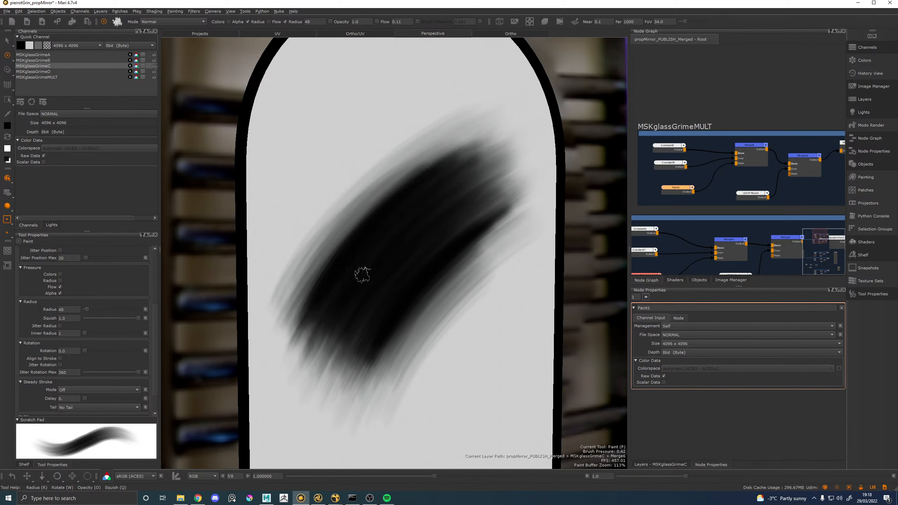
mouse_move(313, 363)
mouse_down()
mouse_move(419, 223)
mouse_move(267, 446)
mouse_move(409, 223)
mouse_move(355, 290)
mouse_move(297, 459)
mouse_move(343, 359)
mouse_move(438, 258)
mouse_move(406, 303)
mouse_up()
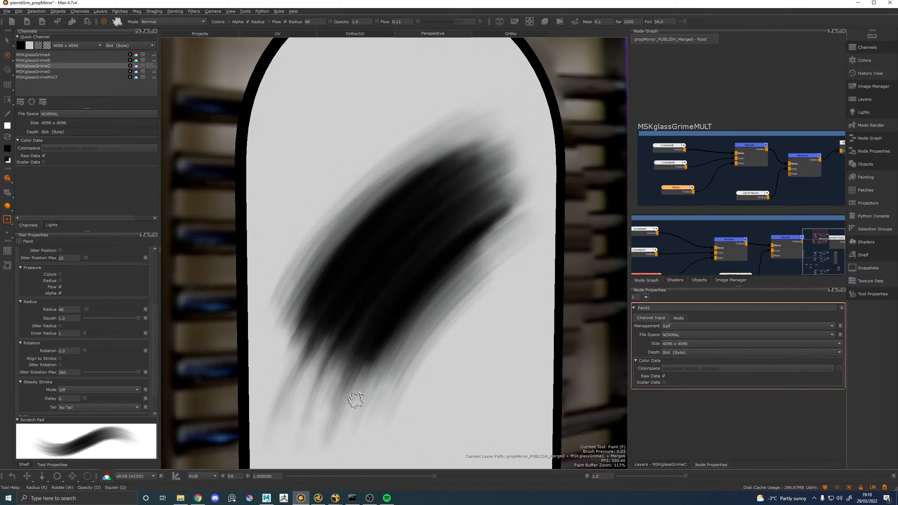
Try thin white strokes along the lower-right edge of the black smear and undo them
drag(356, 400, 477, 257)
drag(356, 454, 490, 249)
key(ctrl+z)
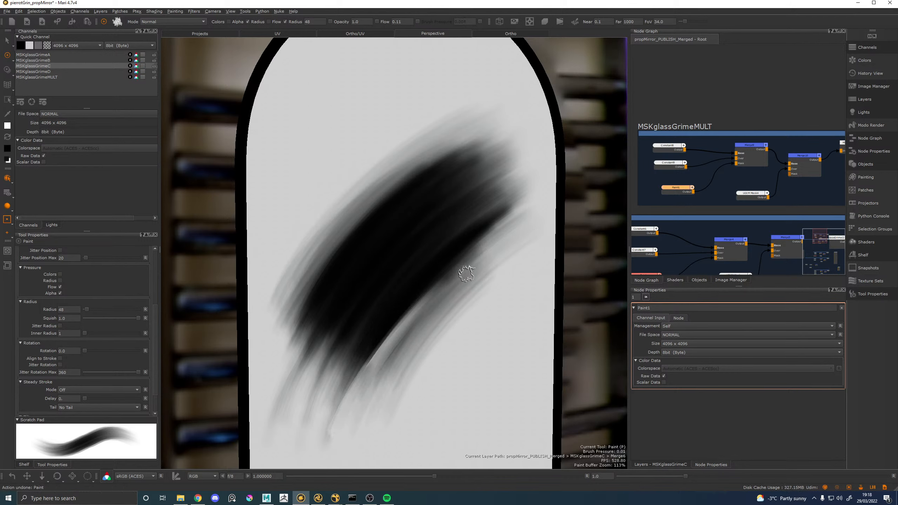
key(ctrl+z)
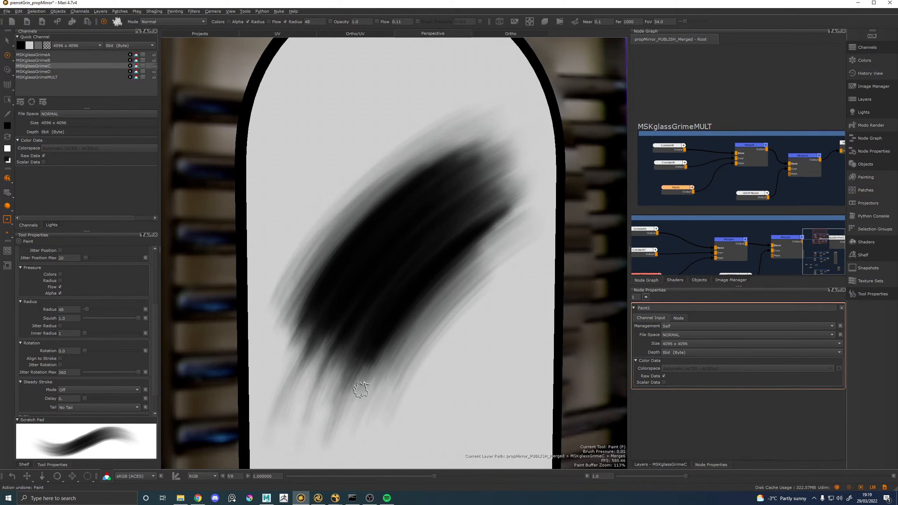
mouse_move(338, 437)
mouse_down()
mouse_move(486, 252)
mouse_move(332, 434)
mouse_move(460, 268)
mouse_move(329, 458)
mouse_up()
key(x)
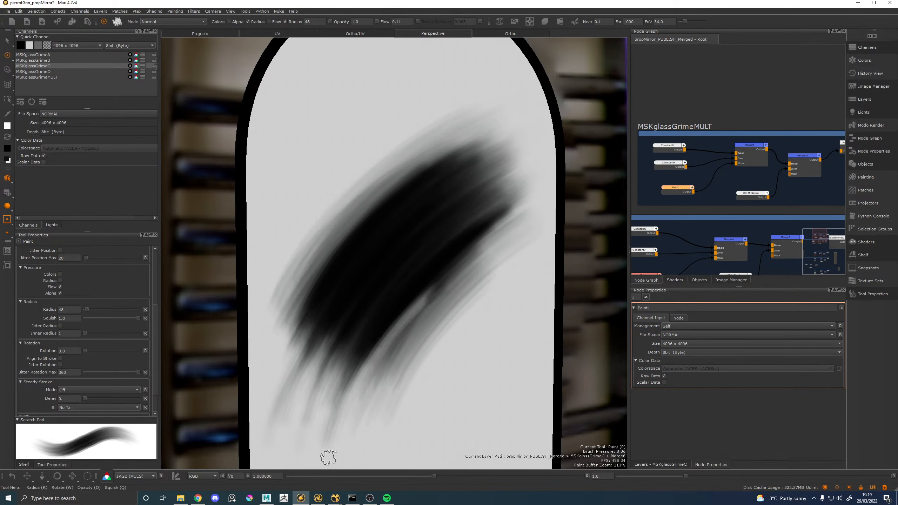
key(ctrl+z)
key(ctrl+z)
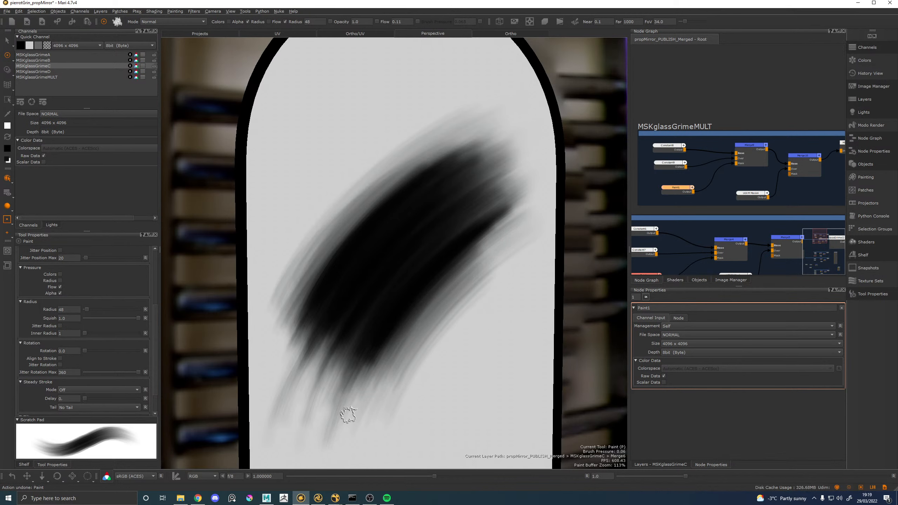
Break up the edges of the black smear with faint, thin diagonal streaks along its lower, left and upper sides
mouse_move(345, 414)
mouse_down()
mouse_move(477, 260)
mouse_move(331, 450)
mouse_move(471, 258)
mouse_up()
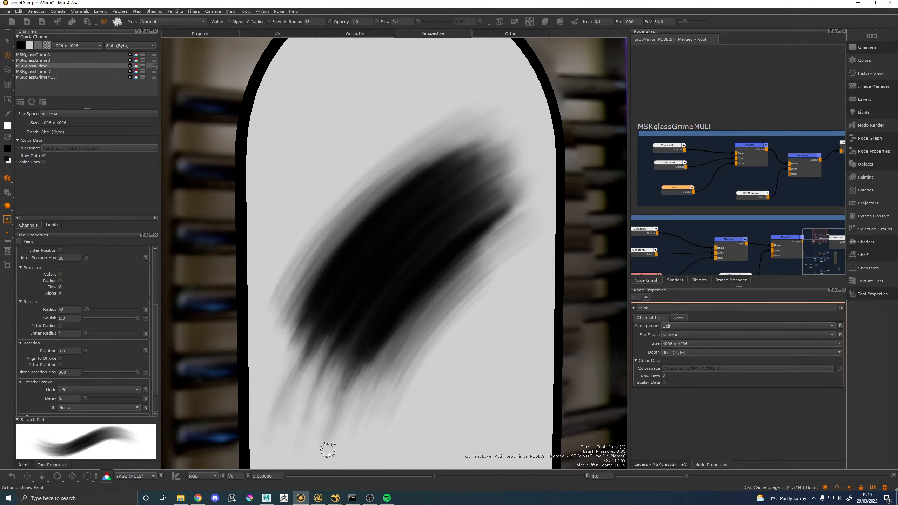
drag(328, 450, 494, 240)
drag(336, 430, 478, 219)
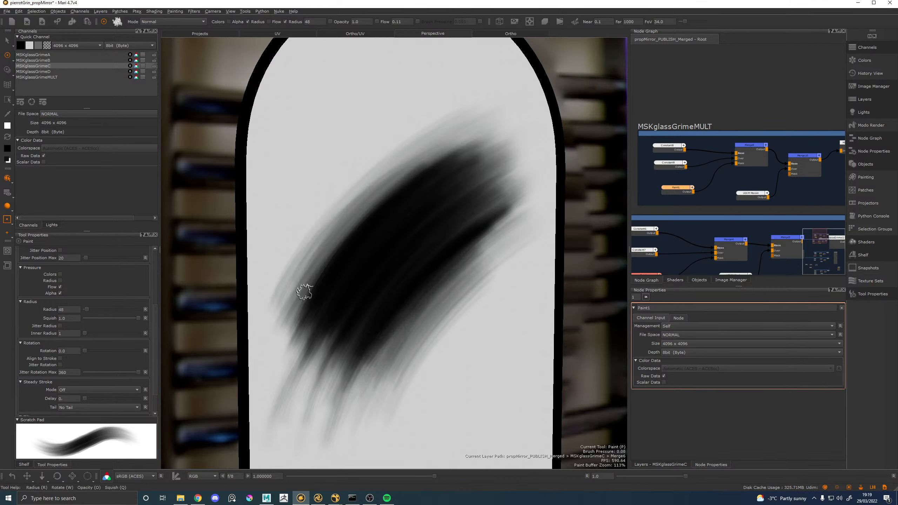
drag(271, 410, 424, 192)
drag(284, 445, 517, 145)
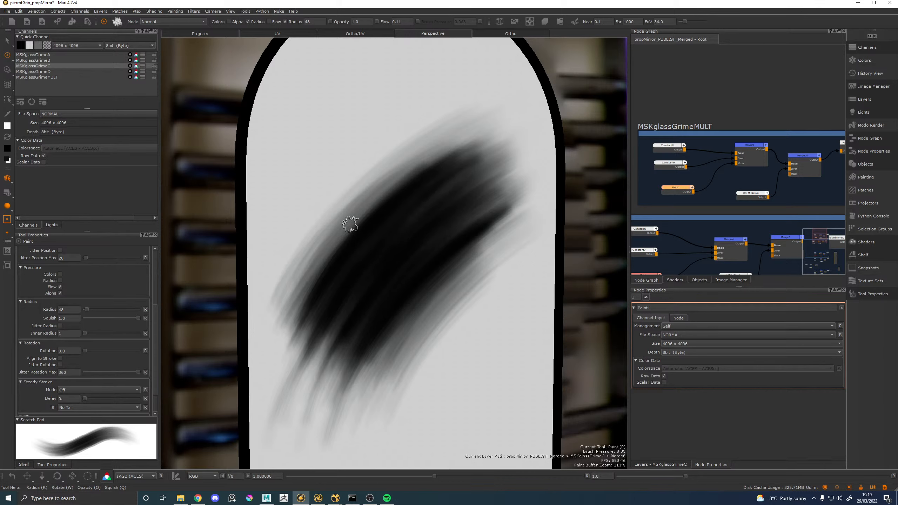
drag(302, 302, 525, 97)
mouse_move(308, 293)
mouse_down()
mouse_move(522, 91)
mouse_move(366, 175)
mouse_move(421, 133)
mouse_up()
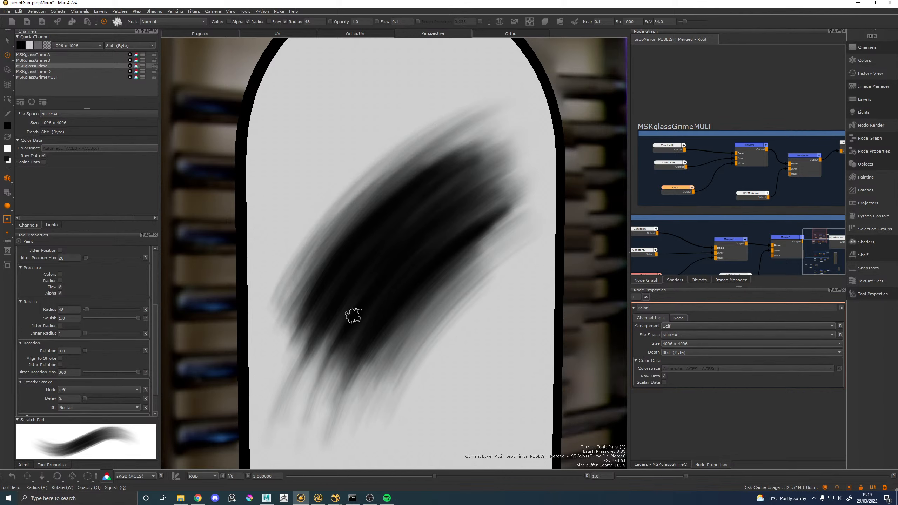
Enlarge the brush to radius 340 and broaden the lower-right side of the smear with soft black strokes
key(r)
drag(353, 316, 402, 295)
key(ctrl+z)
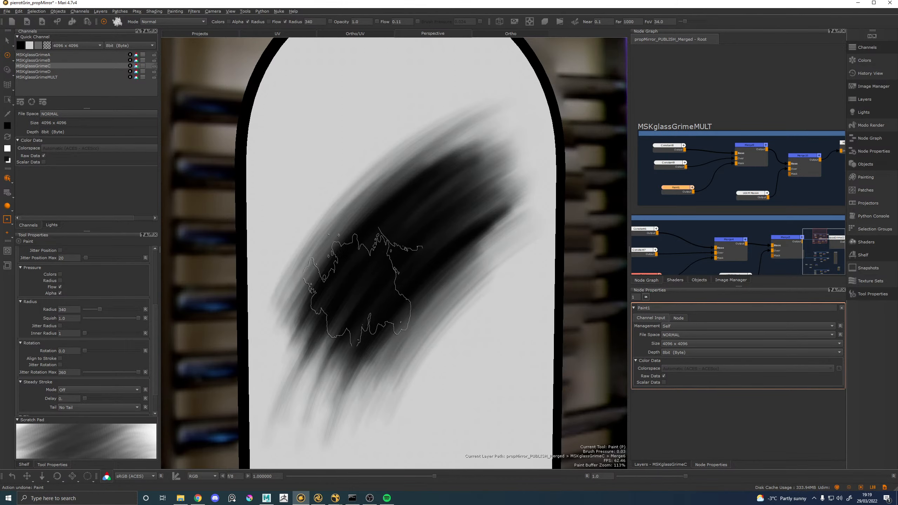
mouse_move(405, 299)
mouse_down()
mouse_move(353, 292)
mouse_move(396, 307)
mouse_move(482, 303)
mouse_move(326, 328)
mouse_move(419, 284)
mouse_move(497, 289)
mouse_move(341, 345)
mouse_move(366, 371)
mouse_move(502, 300)
mouse_move(431, 281)
mouse_move(311, 391)
mouse_move(369, 304)
mouse_up()
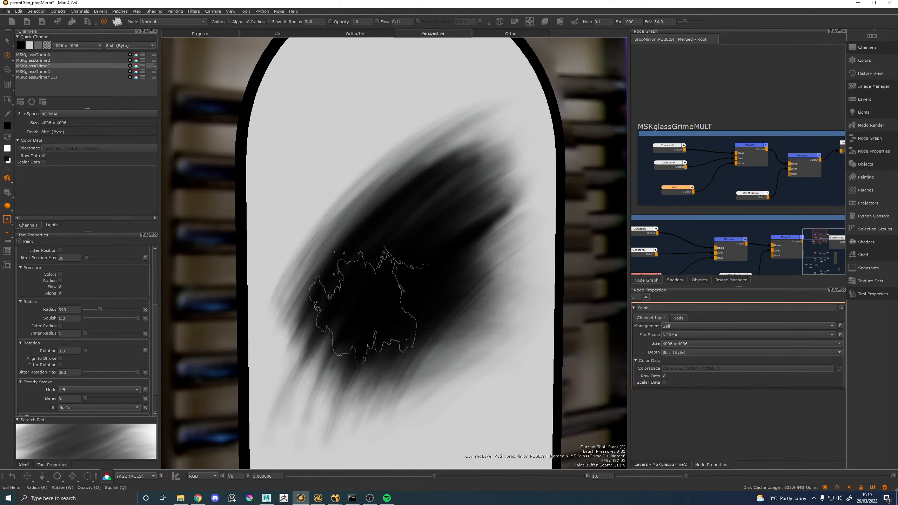
Try large white strokes across the black smear at radius 340 and undo them
key(x)
mouse_move(507, 165)
mouse_down()
mouse_move(332, 334)
mouse_move(356, 327)
mouse_move(546, 166)
mouse_up()
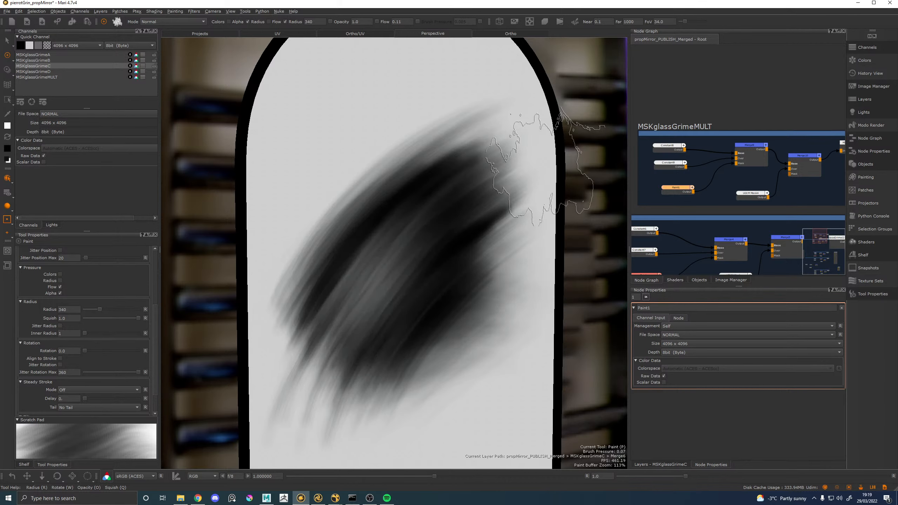
key(ctrl+z)
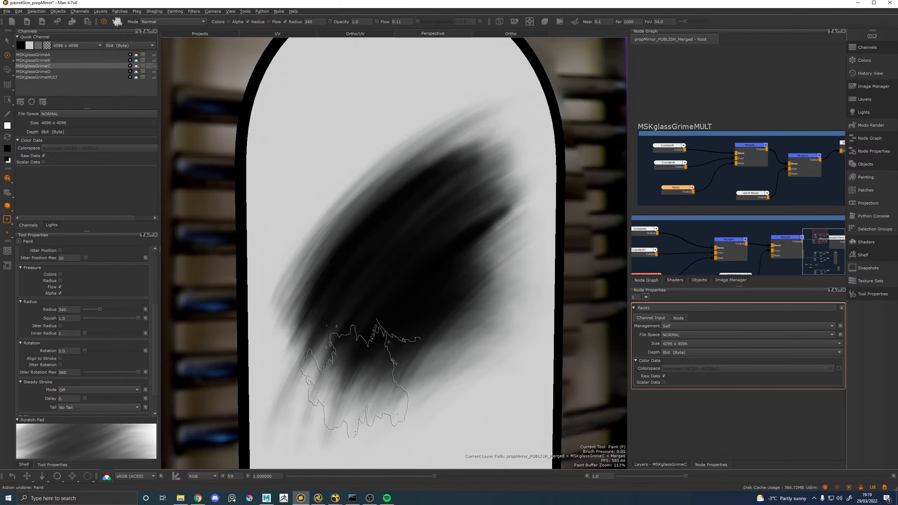
Lighten the middle and lower part of the black smear with soft diagonal white strokes at radius 340
mouse_move(361, 379)
mouse_down()
mouse_move(345, 396)
mouse_move(525, 199)
mouse_up()
key(ctrl+z)
drag(411, 251, 369, 275)
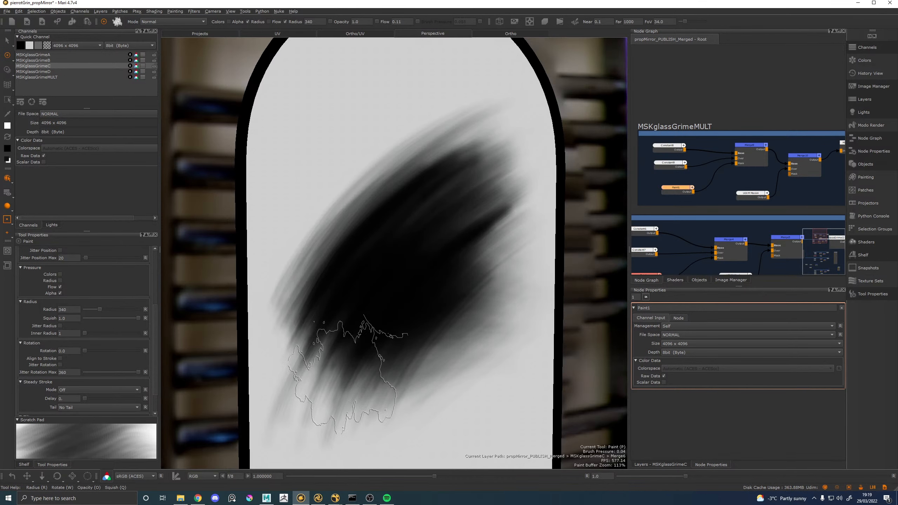
mouse_move(348, 374)
mouse_down()
mouse_move(517, 213)
mouse_move(356, 269)
mouse_move(455, 197)
mouse_move(412, 230)
mouse_move(371, 301)
mouse_move(369, 290)
mouse_up()
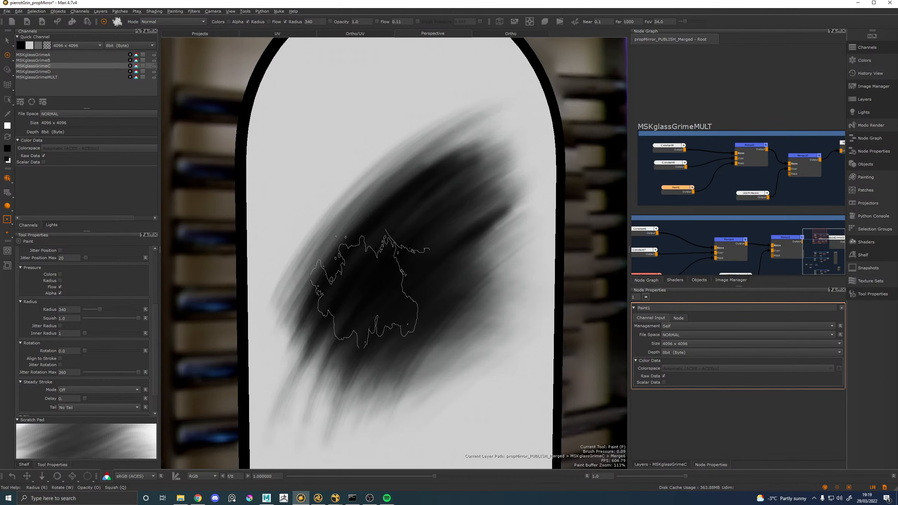
Widen the MSKglassGrimeMULT backdrop in the node graph so that it encloses the channel's output node
scroll(356, 219, down, 5)
mouse_move(425, 217)
alt+mouse_down()
mouse_move(402, 199)
mouse_move(476, 192)
mouse_move(475, 205)
mouse_move(471, 197)
mouse_move(561, 184)
alt+mouse_up()
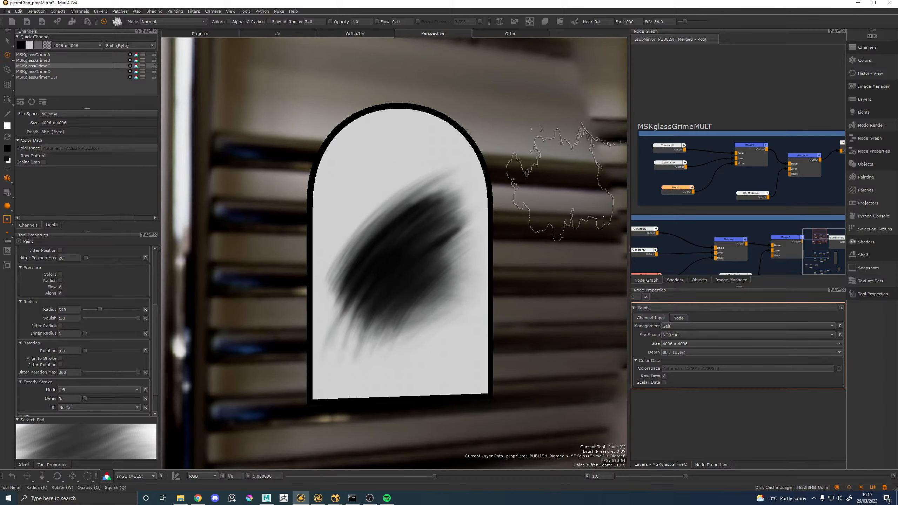
middle_drag(810, 125, 720, 119)
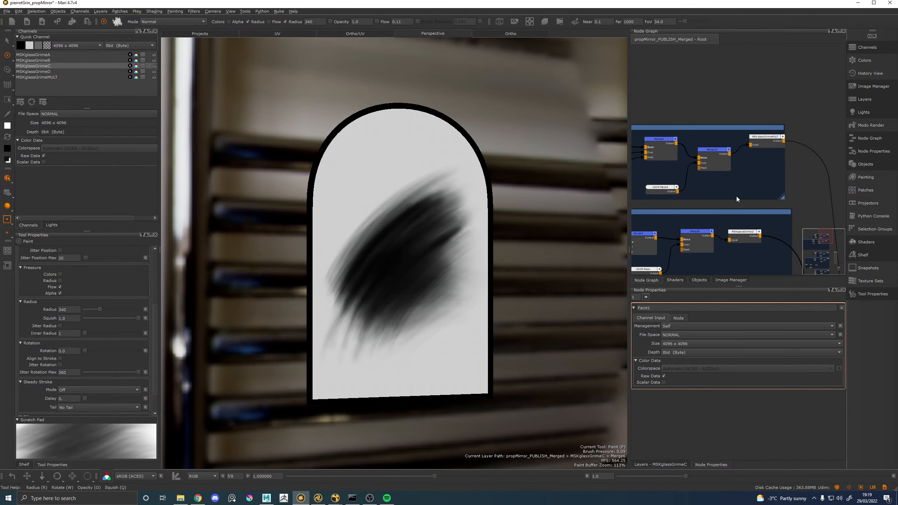
drag(780, 199, 791, 201)
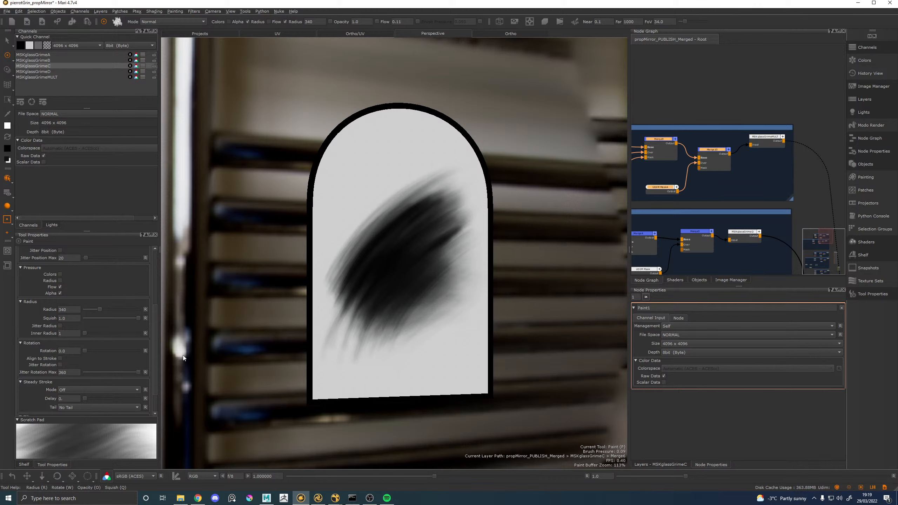
Export all patches of the MSKglassGrimeMULT channel flattened to the propMirror texturing folder, creating the missing MSKglassGrimeMULT subfolder
click(49, 78)
right_click(48, 77)
mouse_move(85, 165)
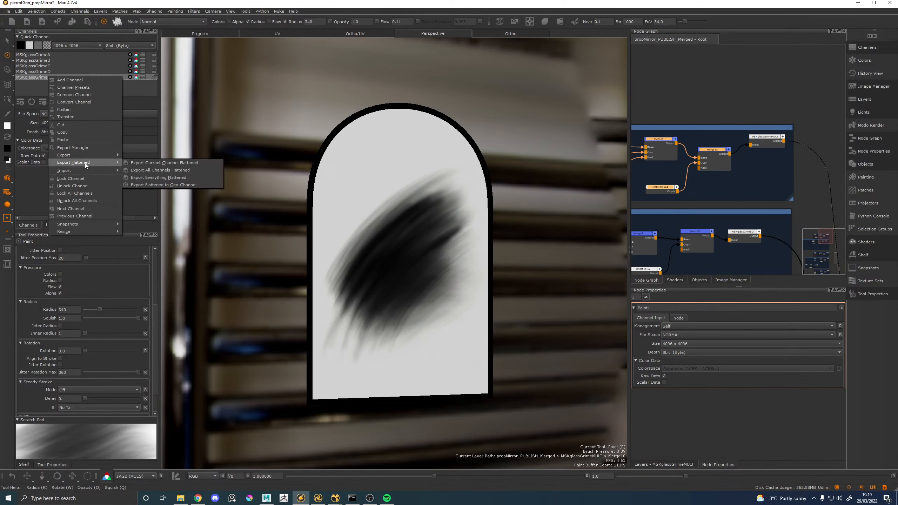
click(165, 163)
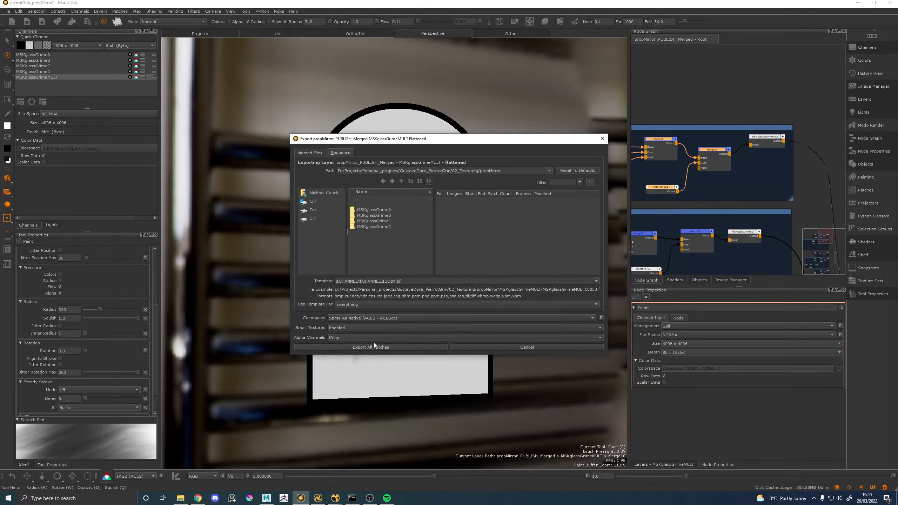
click(379, 347)
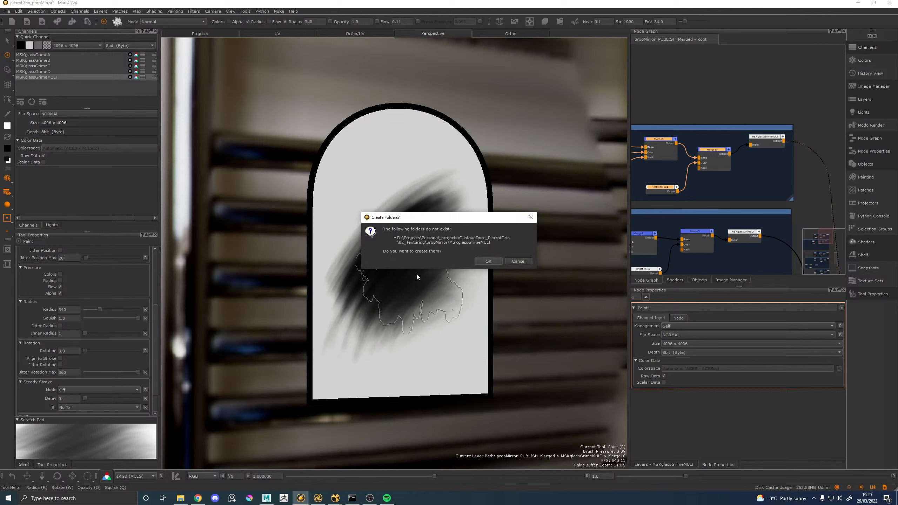
click(488, 261)
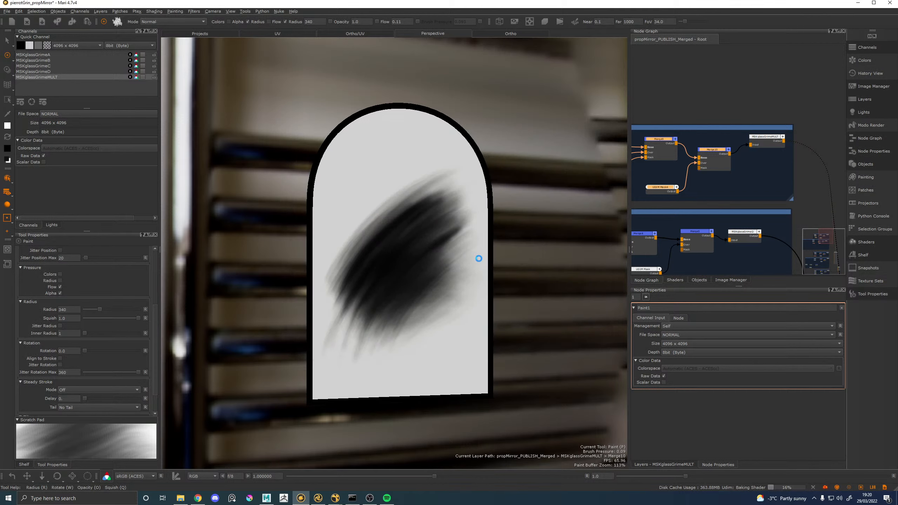
key(ctrl+z)
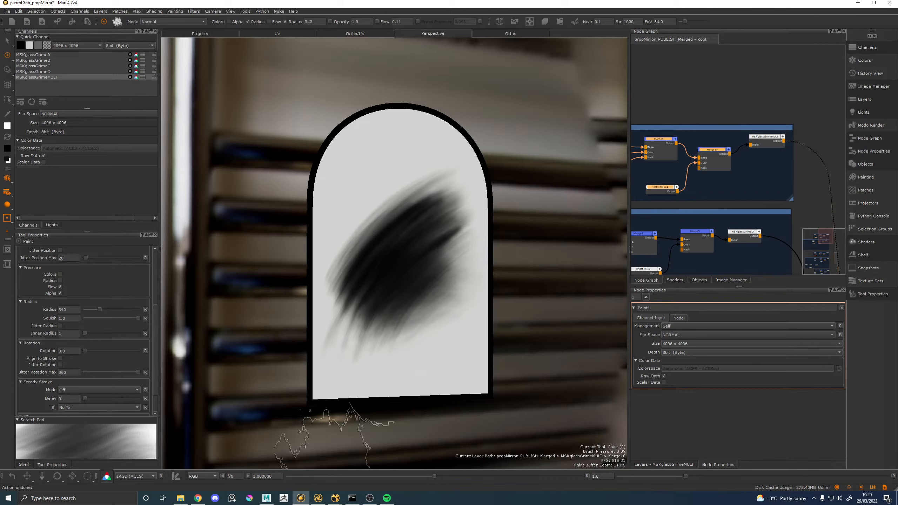
Switch to Maya, select the mirror glass geometry and open the Hypershade
click(267, 499)
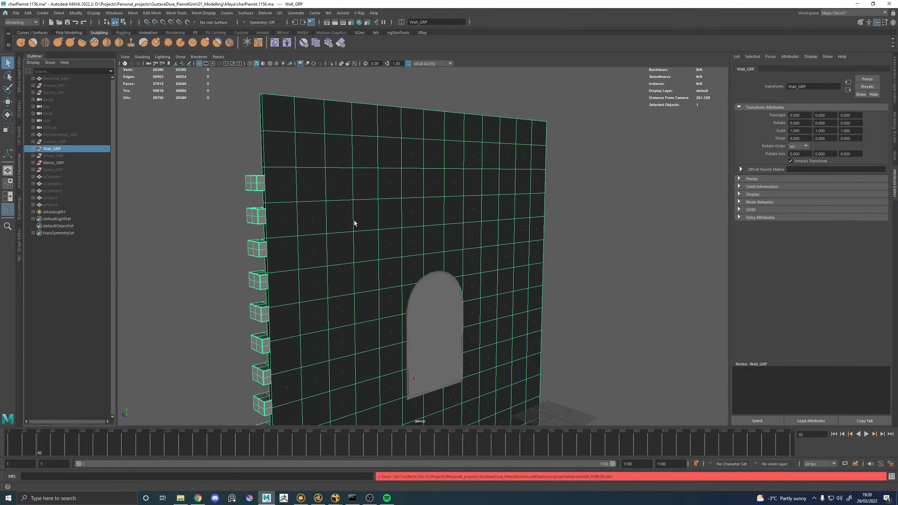
click(433, 307)
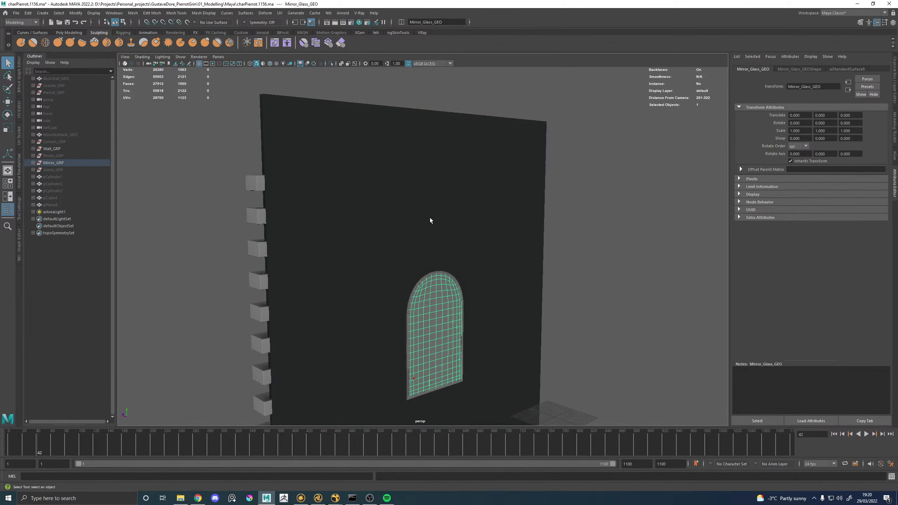
click(359, 22)
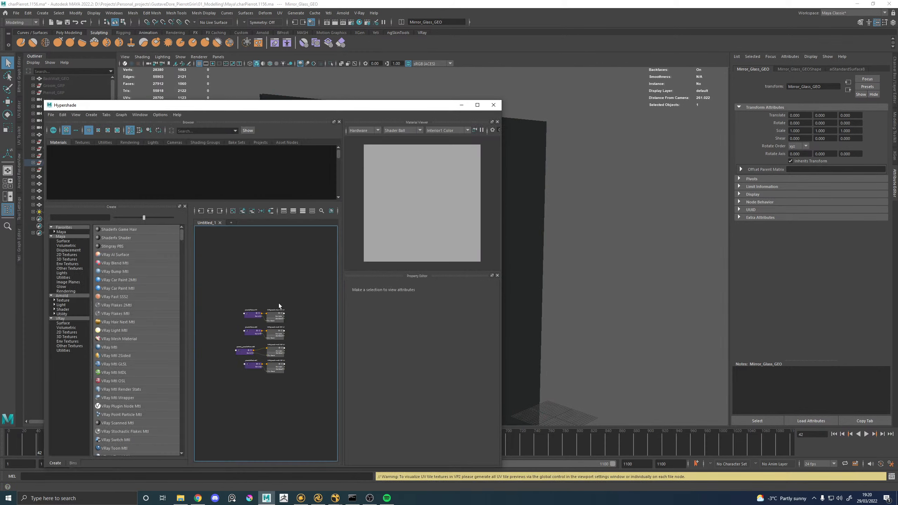
Create a file texture node in the Hypershade graph and place it above the existing grime texture nodes
click(273, 277)
key(space)
key(Tab)
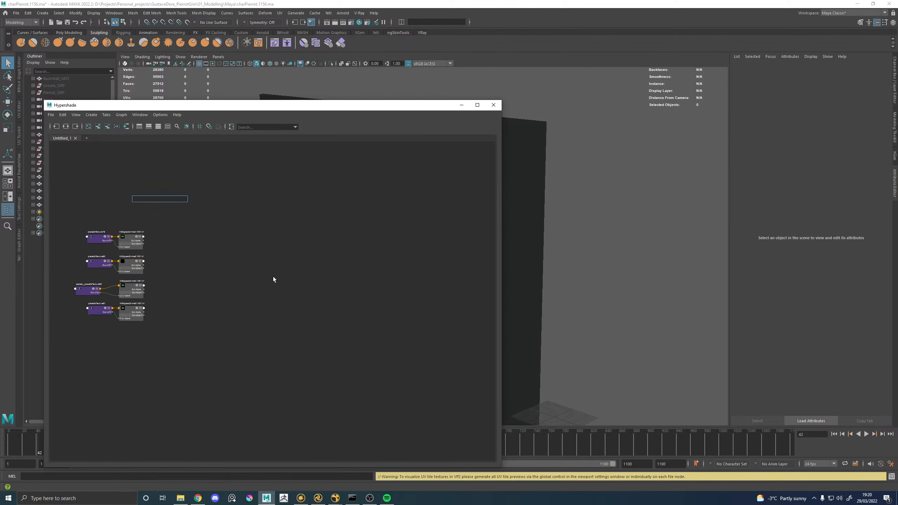
text(file)
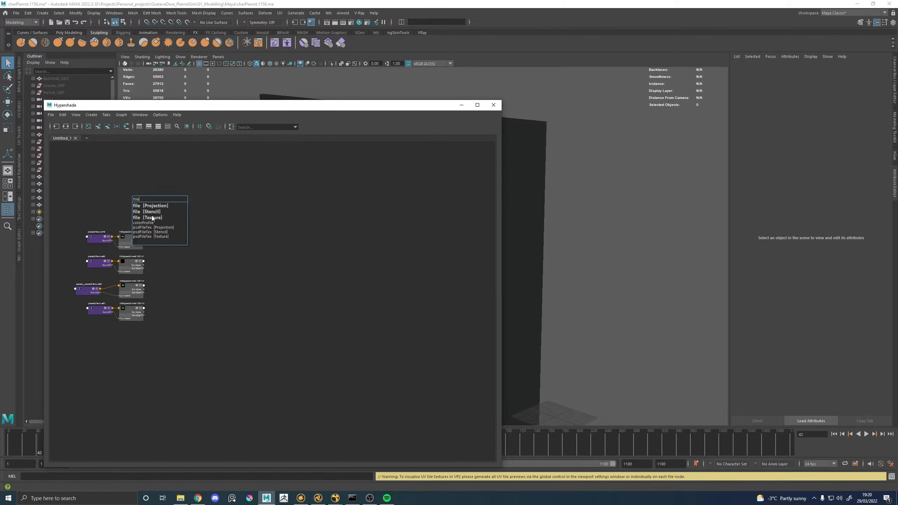
click(152, 218)
drag(173, 206, 123, 213)
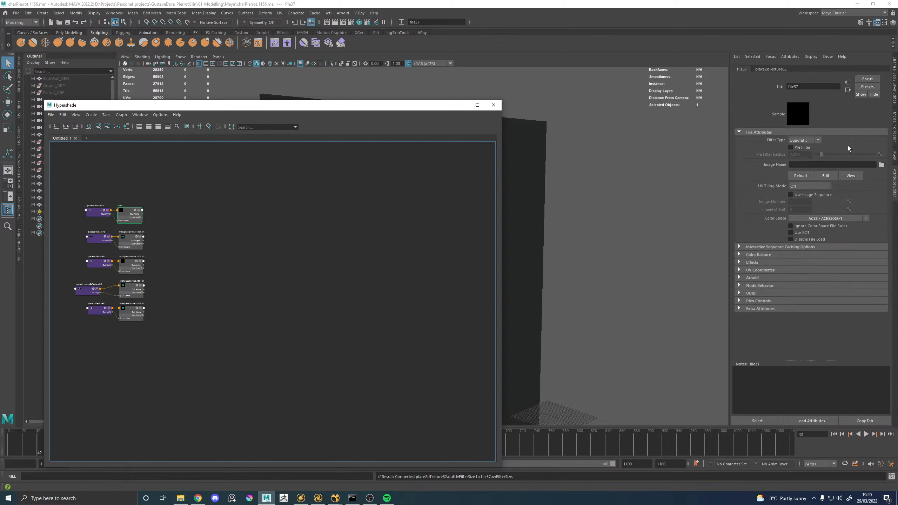
Load MSKglassGrimeMULT.1001.tif from 02_Texturing/propMirror/MSKglassGrimeMULT into the new file node
click(882, 165)
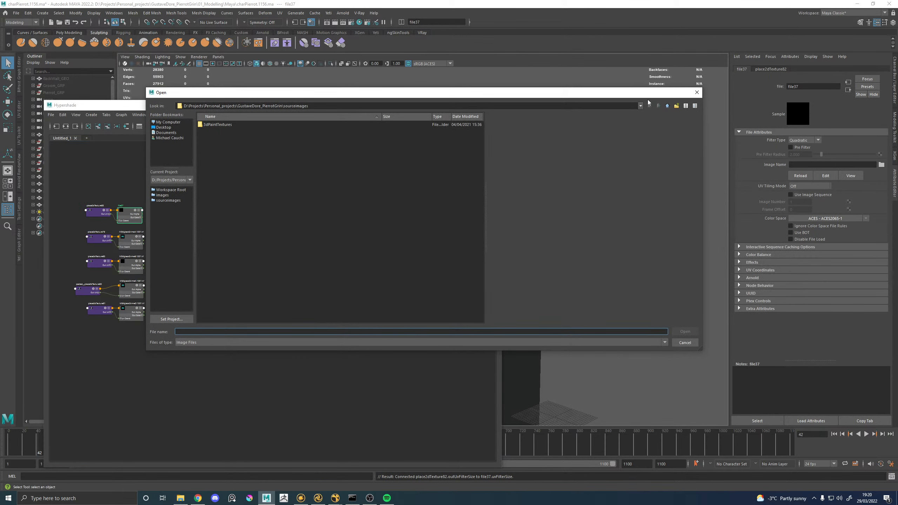
click(667, 107)
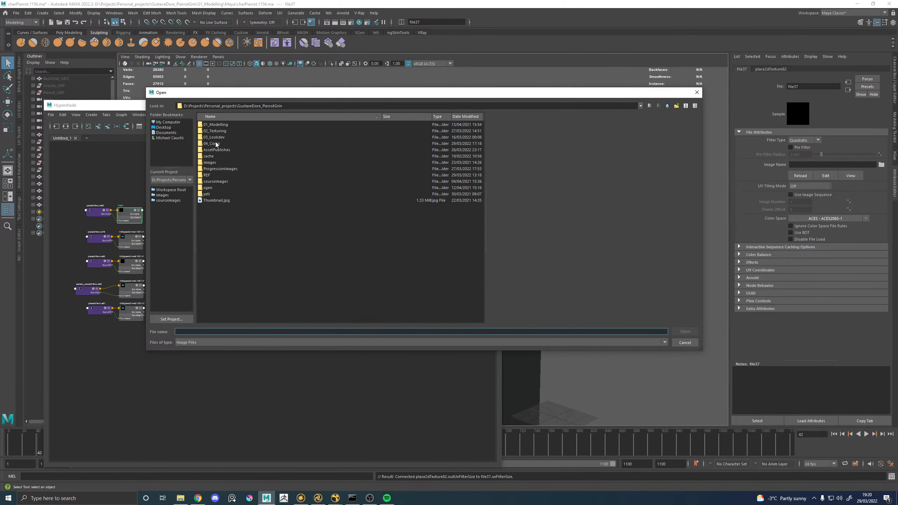
double_click(215, 130)
double_click(215, 132)
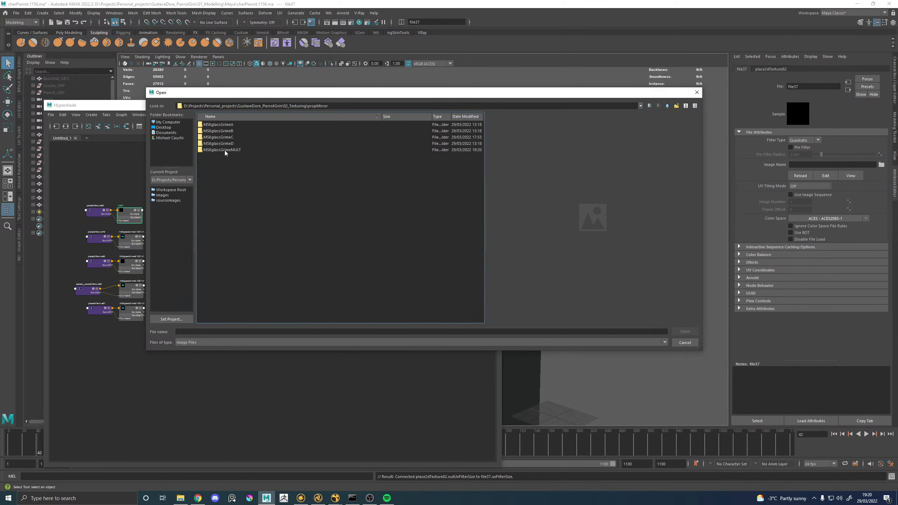
double_click(224, 150)
click(230, 125)
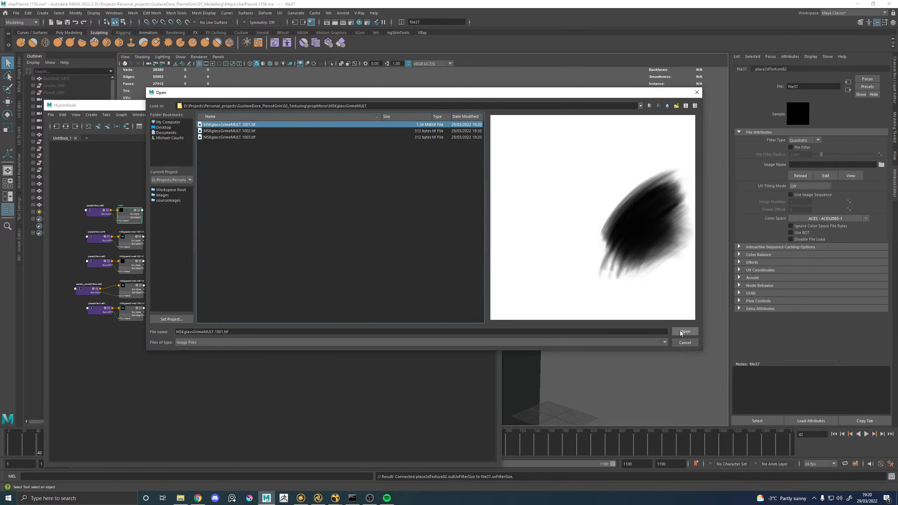
click(684, 332)
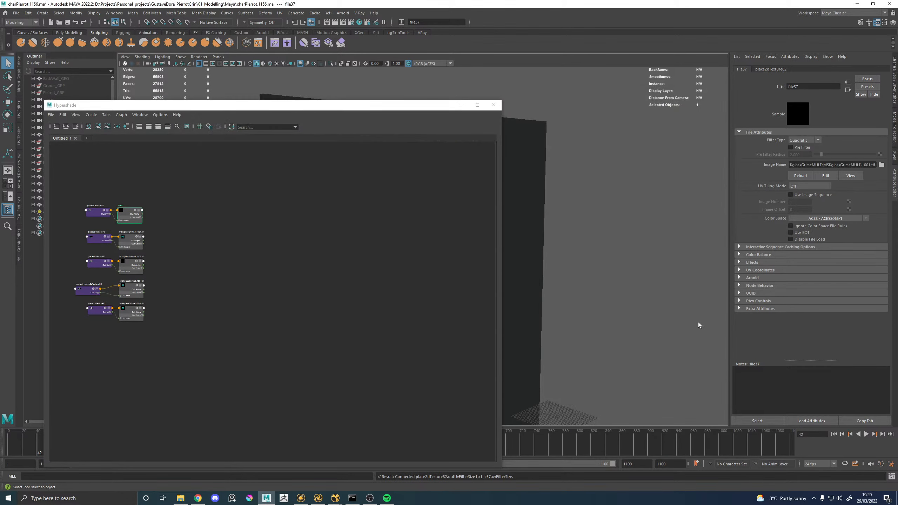
Set the file node's UV tiling mode to UDIM (Mari) and its color space to Utility - Raw
click(800, 187)
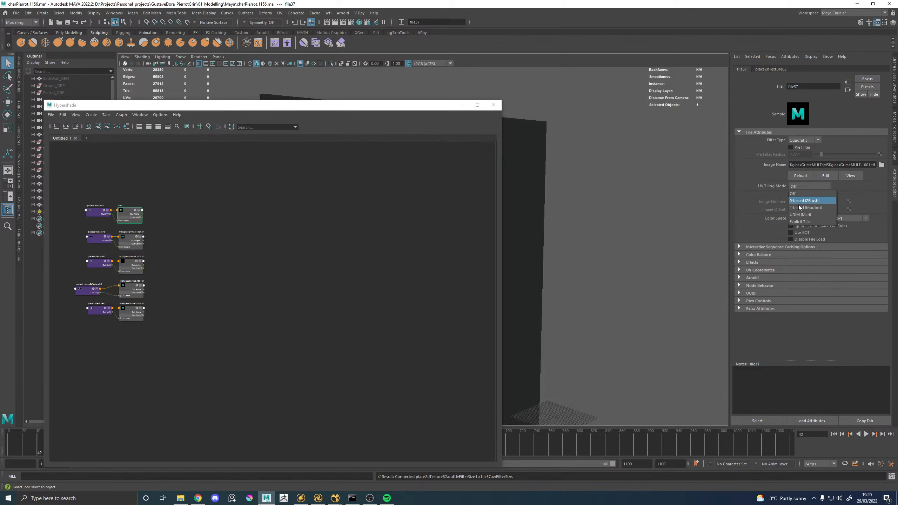
click(798, 216)
click(828, 228)
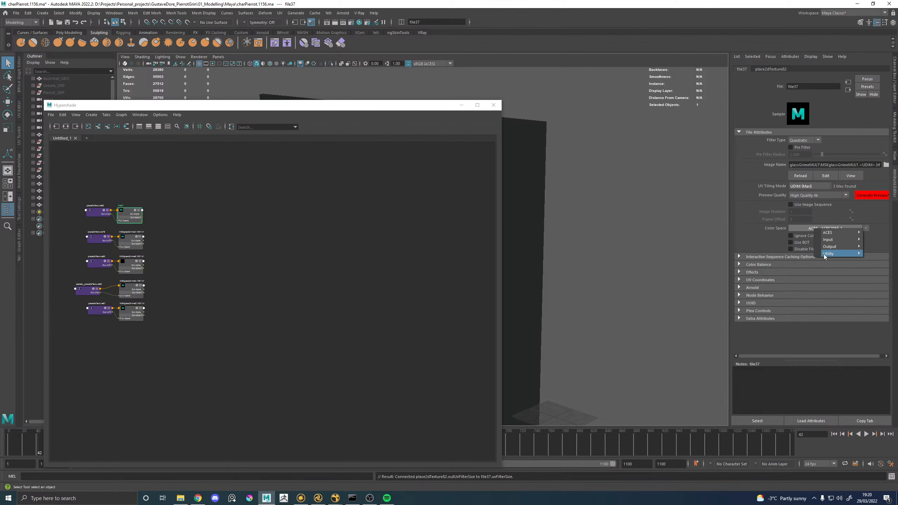
mouse_move(840, 253)
click(736, 480)
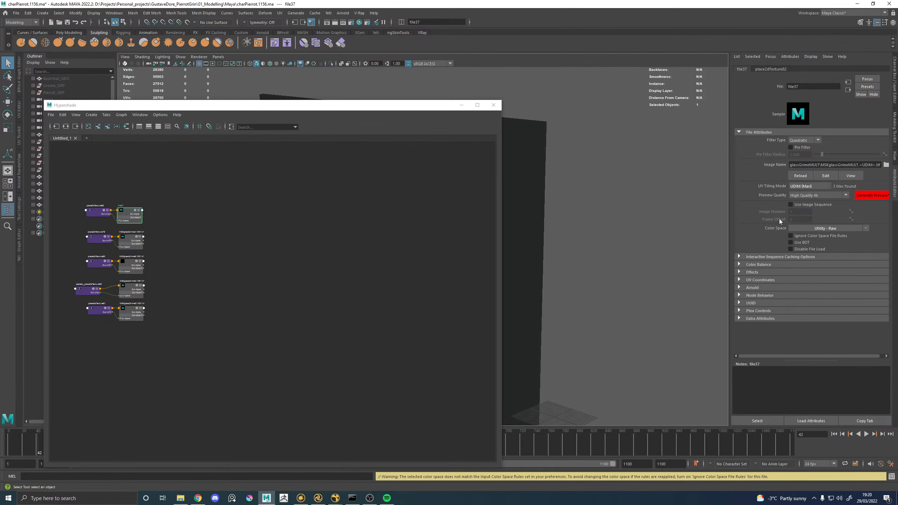
Generate the .tx version of the new MSKglassGrimeMULT texture in the Arnold Tx Manager and minimize the manager
click(338, 13)
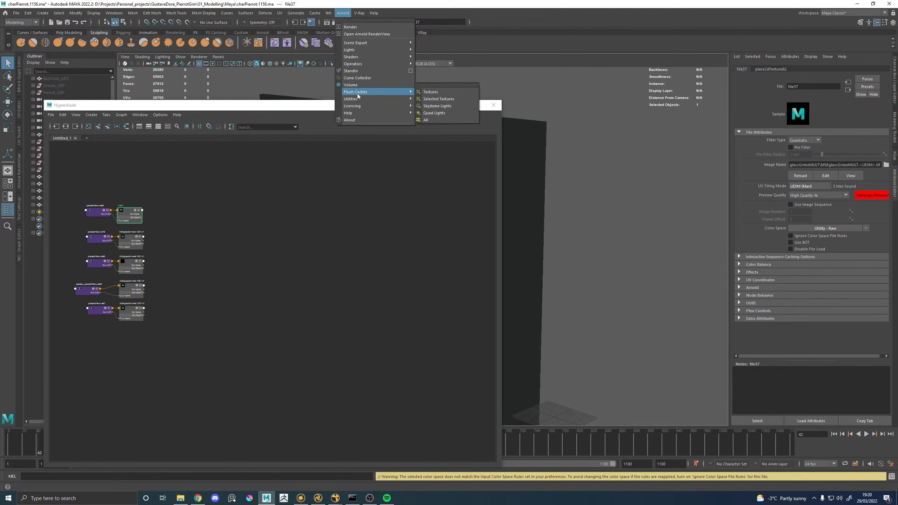
mouse_move(376, 100)
click(438, 120)
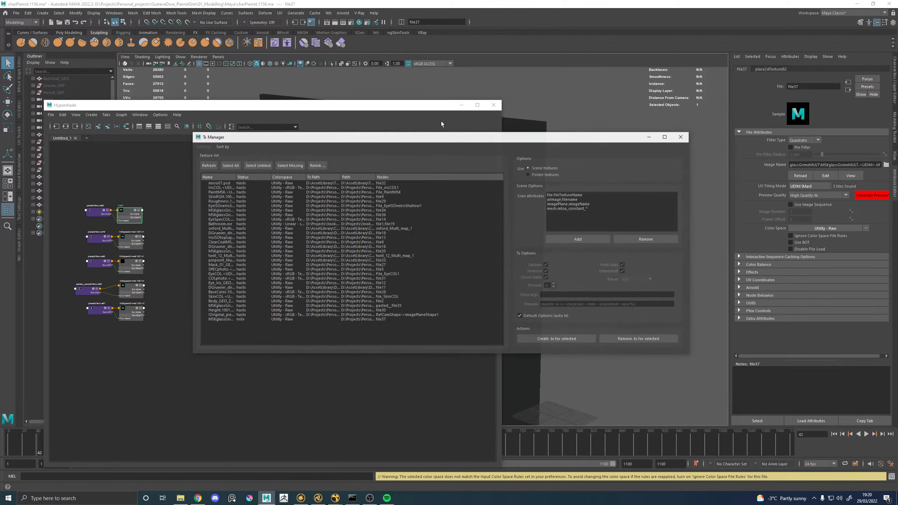
click(237, 320)
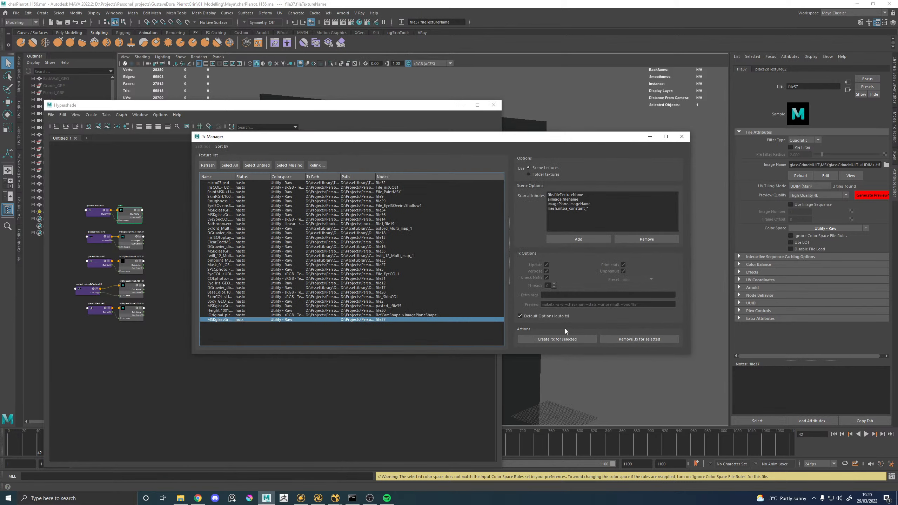
click(567, 340)
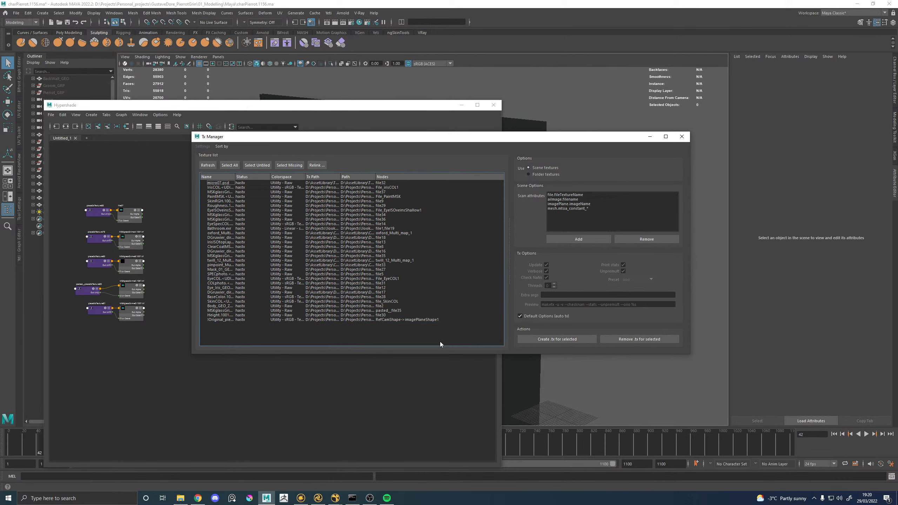
click(650, 137)
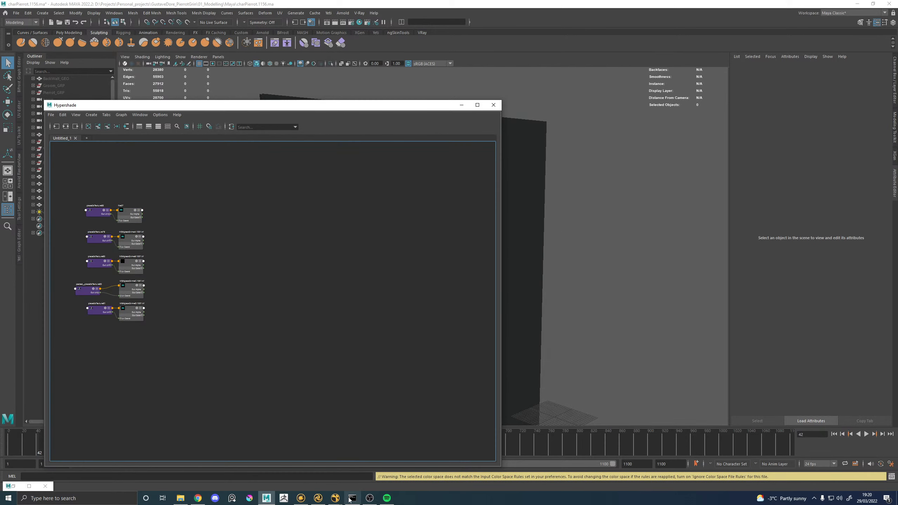
Switch to Katana, leave the full-screen Monitor and enable the prune node above the Cams group to remove Pierrot_GRP
click(318, 498)
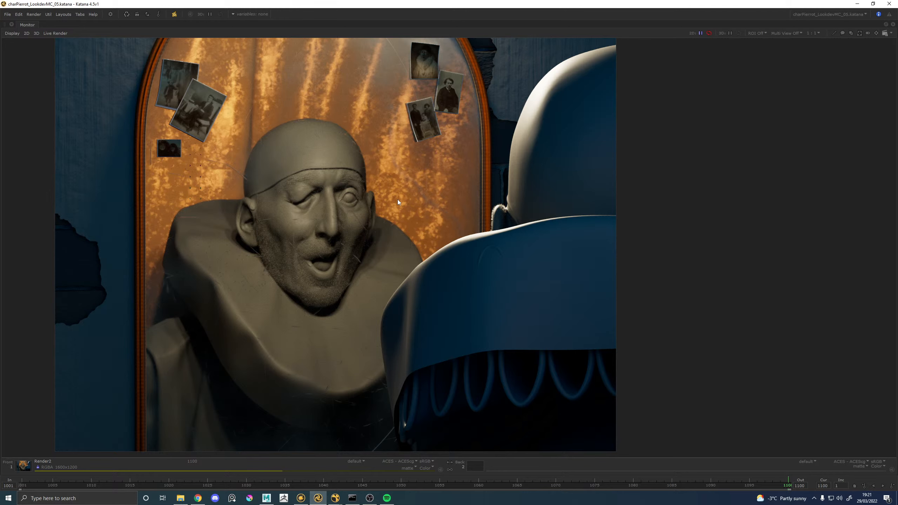
key(space)
scroll(476, 356, down, 5)
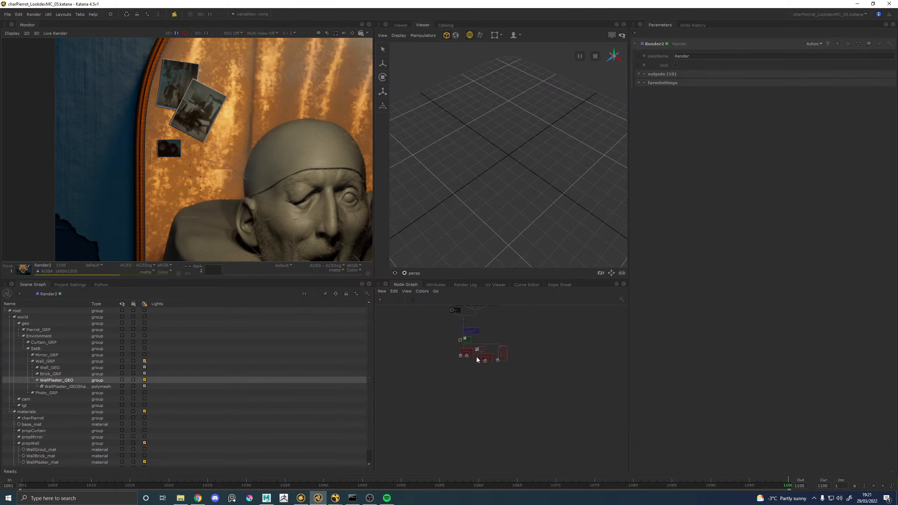
scroll(472, 381, up, 5)
click(465, 334)
key(d)
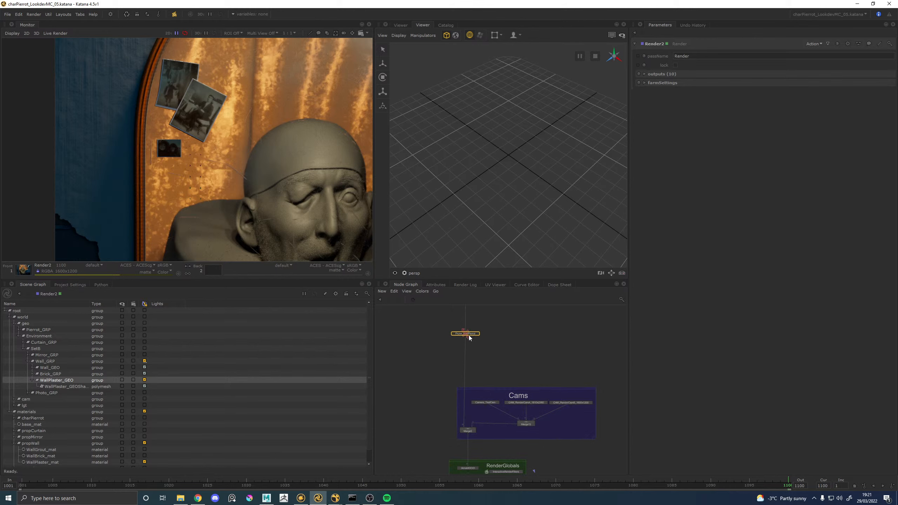
Find the mirror's material node in the node graph and open the NMC_propMirror shading network
scroll(510, 356, down, 4)
middle_drag(538, 438, 453, 343)
middle_drag(501, 370, 493, 494)
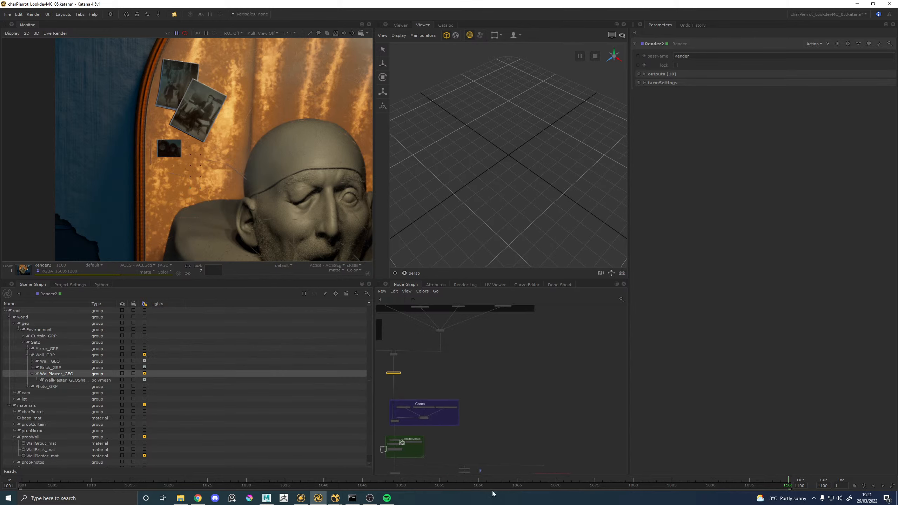
middle_drag(470, 309, 567, 367)
scroll(482, 383, up, 4)
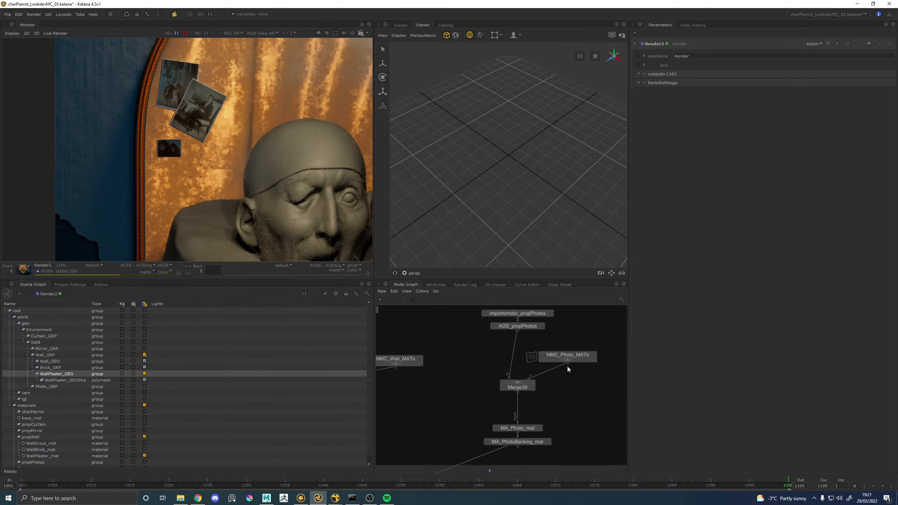
scroll(567, 366, up, 3)
middle_drag(400, 368, 614, 365)
scroll(508, 354, up, 4)
click(499, 357)
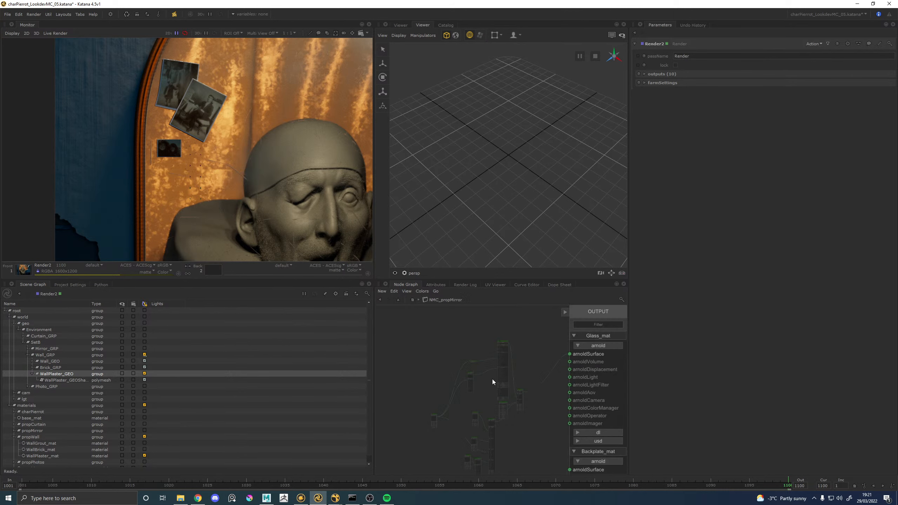
Move the image4 node clear of the glass network and rename it Image_MSKglassGrimeC to match its texture file
middle_drag(476, 455, 463, 403)
drag(421, 363, 389, 325)
middle_drag(420, 335, 438, 353)
key(space)
middle_drag(212, 187, 484, 326)
scroll(305, 198, up, 6)
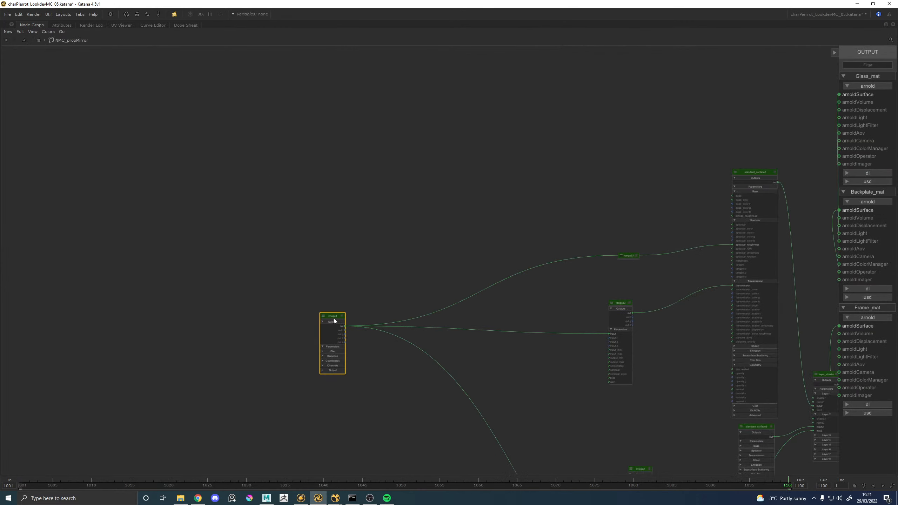
key(space)
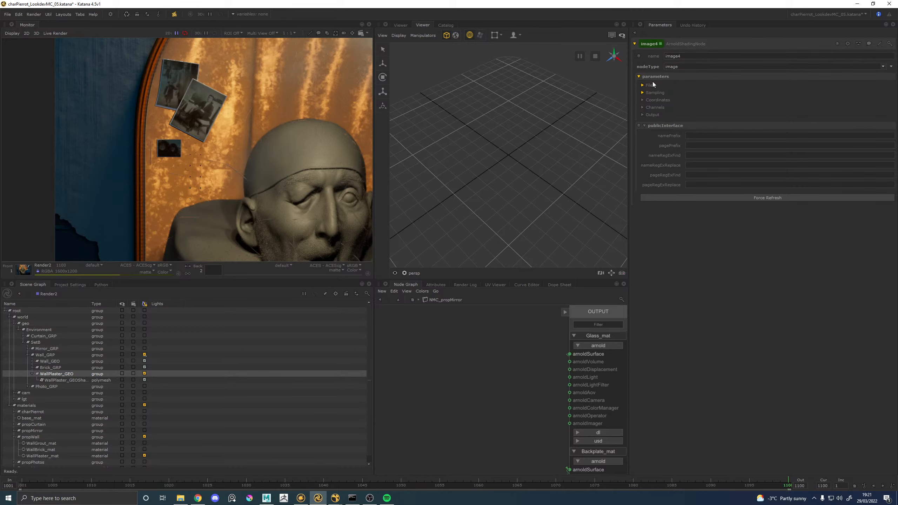
click(643, 85)
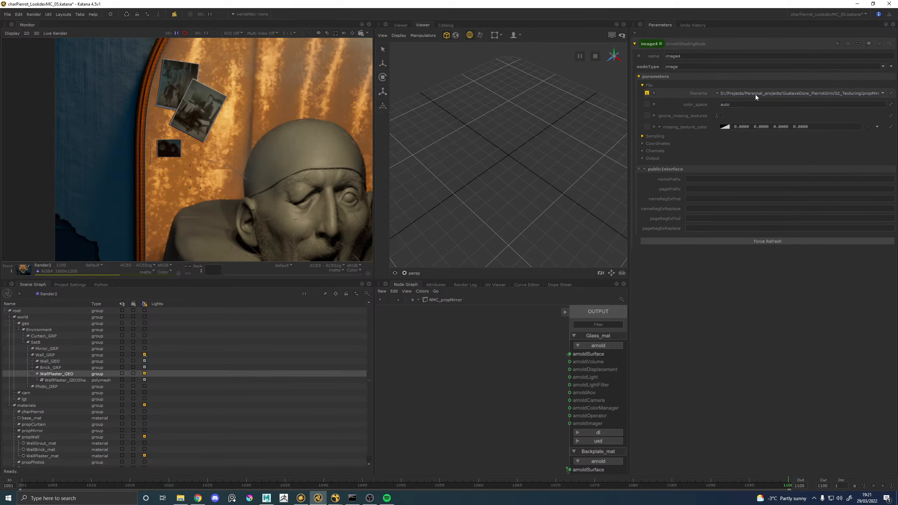
click(717, 93)
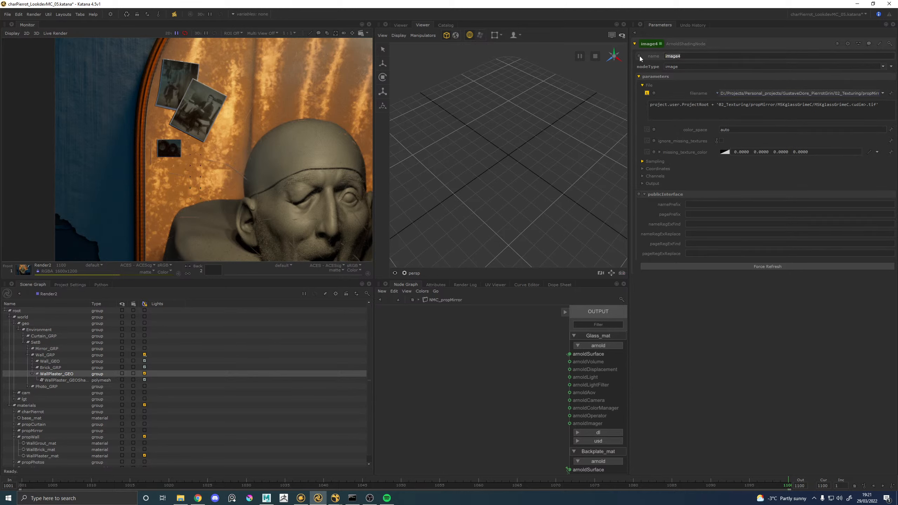
text(Image_MSKglassGrimeC)
key(Return)
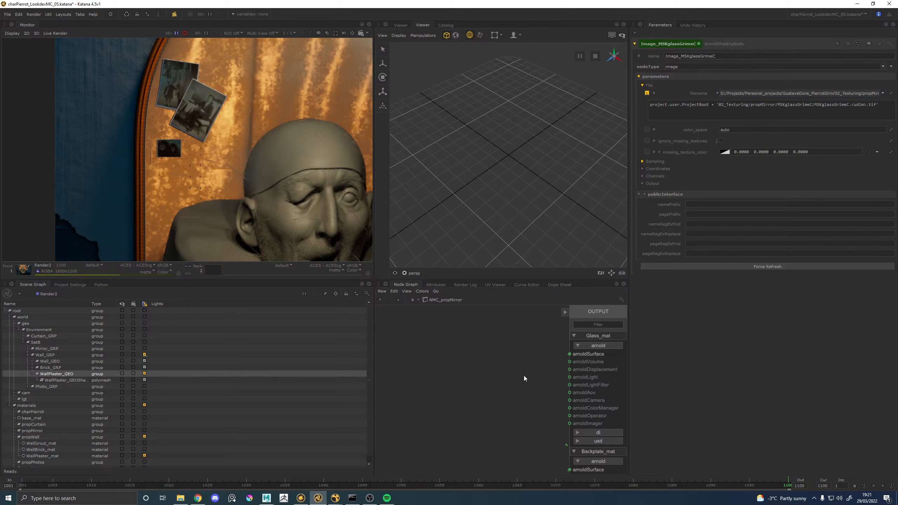
Check the texture path of the image2 node and rename the node Image_MSKglassGrimeA
middle_drag(564, 426, 415, 309)
scroll(492, 337, up, 5)
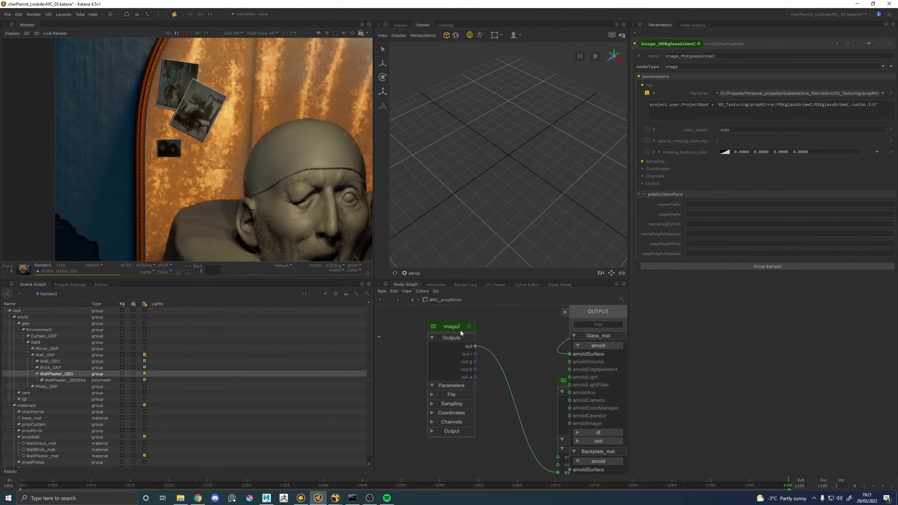
double_click(460, 332)
click(642, 86)
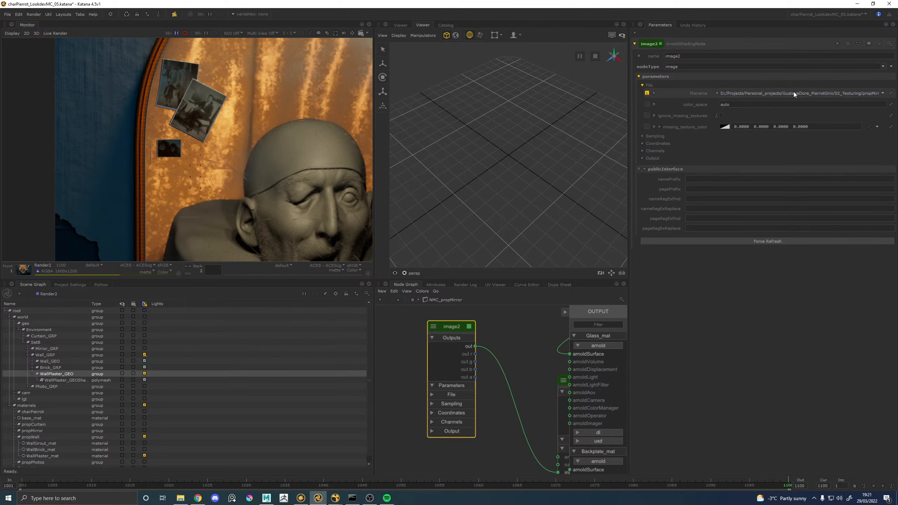
click(717, 93)
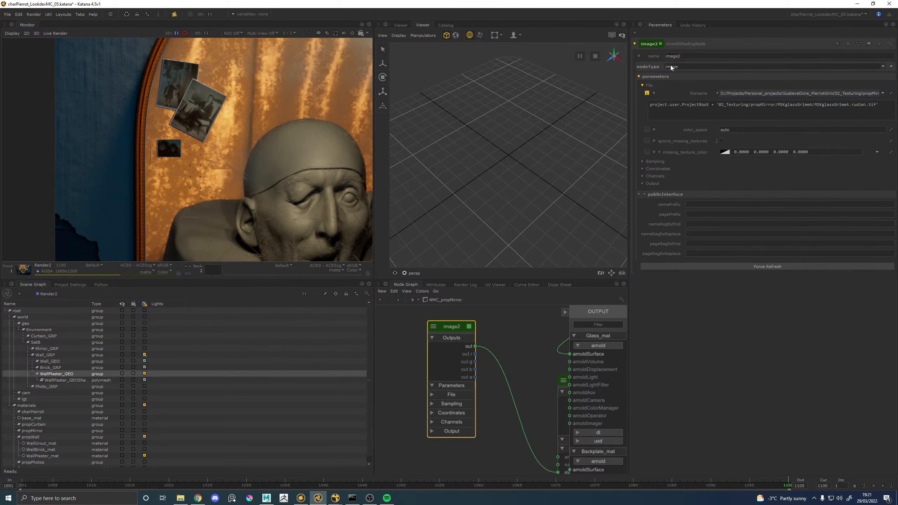
double_click(662, 57)
text(Image_MSKglassGrimeC)
text(A)
key(Return)
Check the texture path of the image3 node and rename the node Image_MSKglassGrimeB
scroll(466, 352, down, 5)
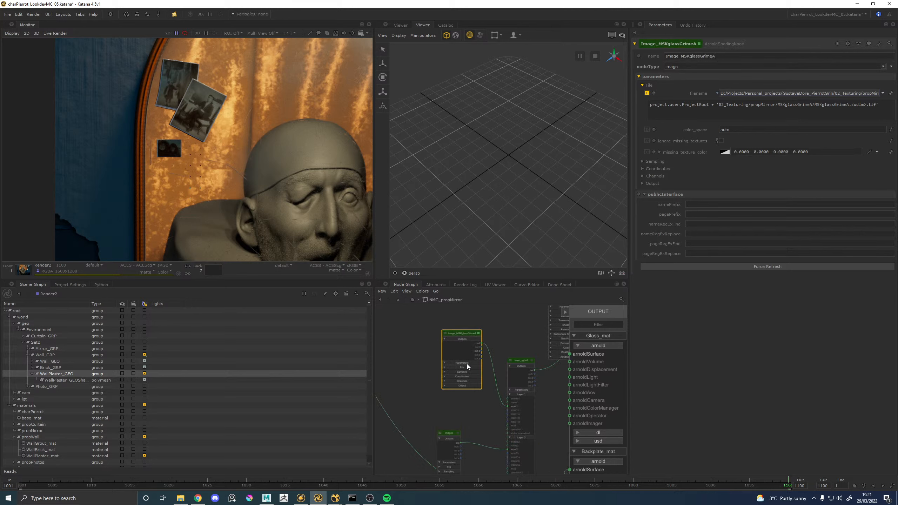
double_click(466, 351)
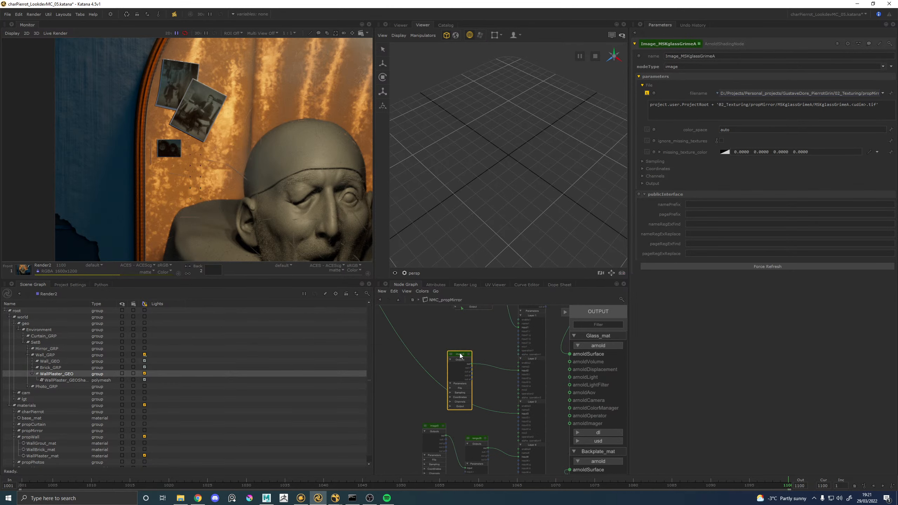
click(642, 85)
click(716, 94)
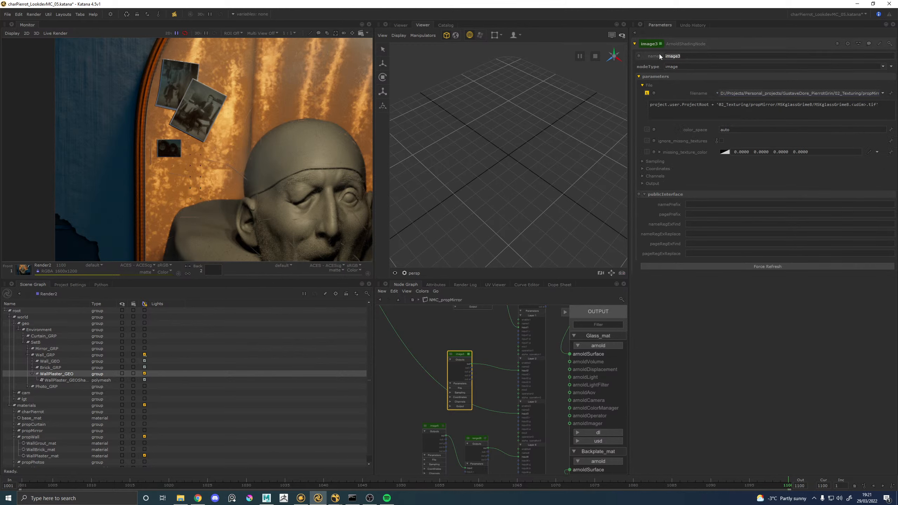
text(Image_MSKglassGrimeC)
key(BackSpace)
text(B)
key(Return)
Check the texture path of the image5 node and rename the node Image_MSKglassGrimeD
middle_drag(481, 397, 476, 315)
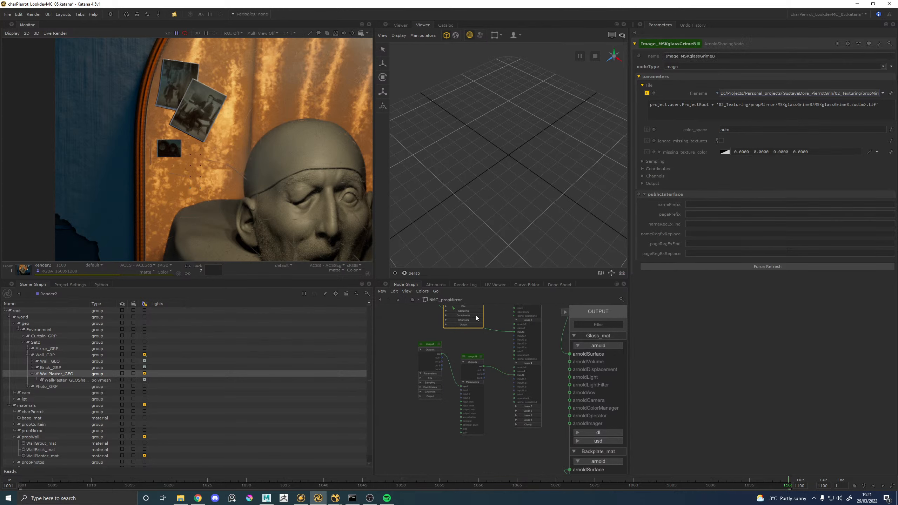
click(427, 349)
click(647, 86)
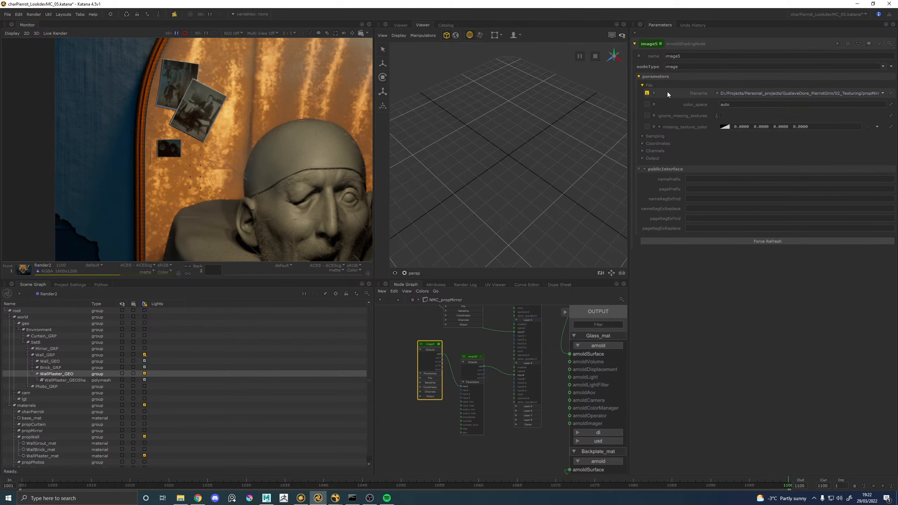
click(717, 93)
drag(686, 56, 648, 56)
text(Image_MSKglassGrimeC)
text(D)
key(Return)
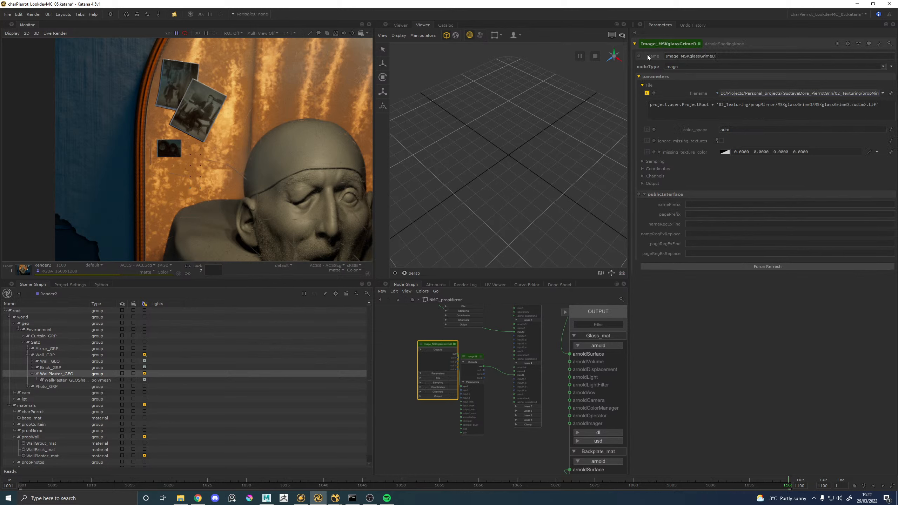
middle_drag(441, 343, 398, 352)
scroll(426, 347, down, 5)
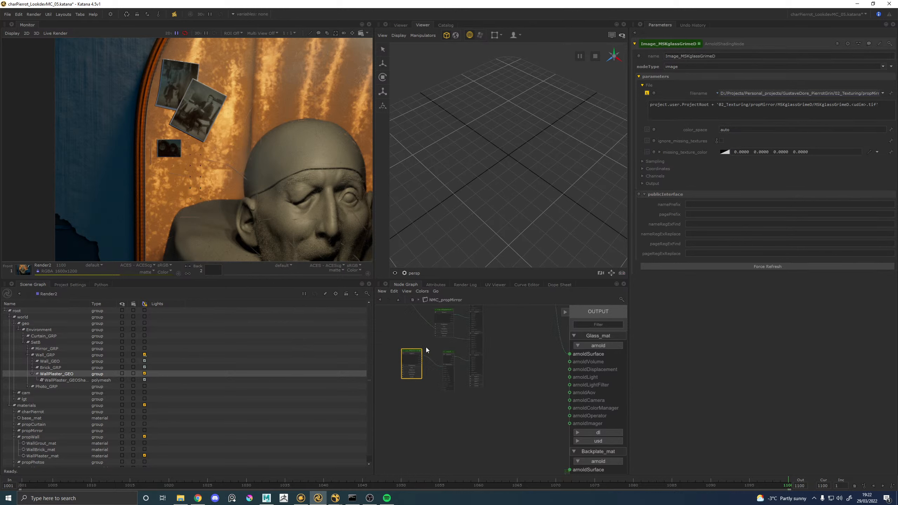
Open the glass shader standard_surface5 and set its transmission_depth to 0.8
scroll(464, 368, up, 10)
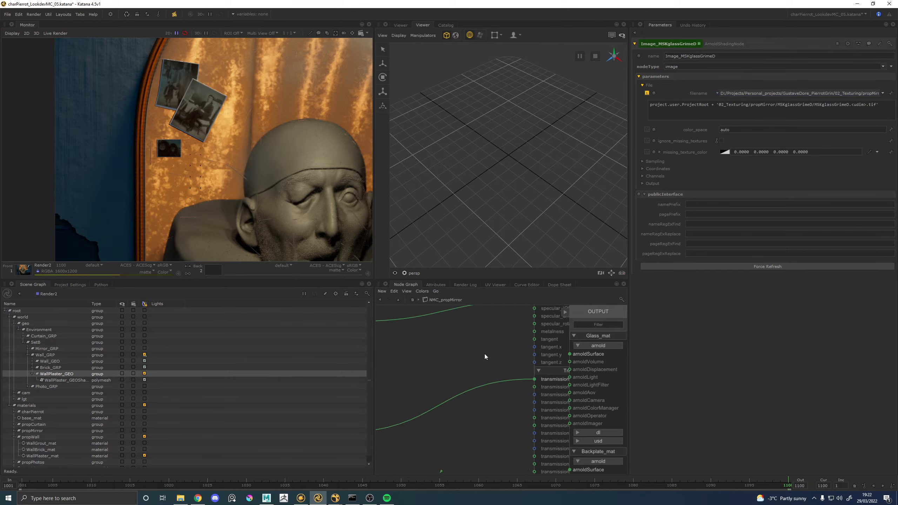
scroll(452, 386, down, 5)
click(509, 325)
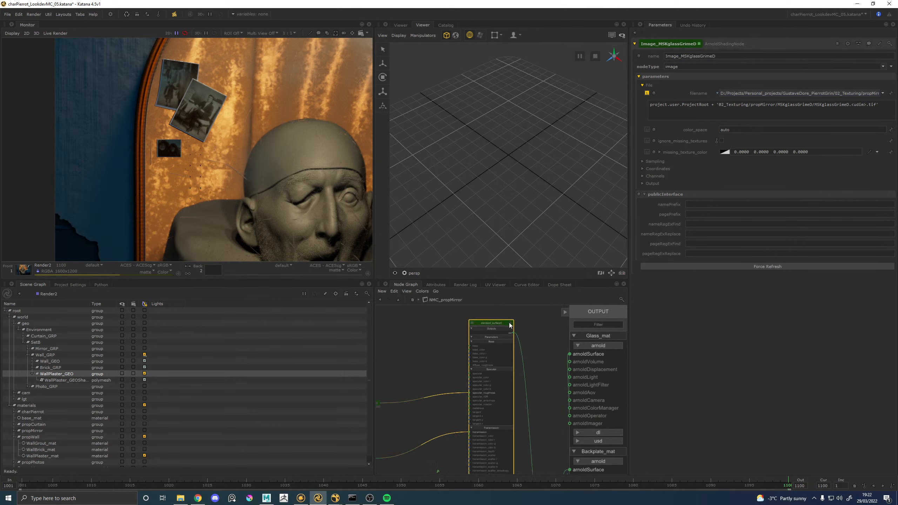
click(510, 325)
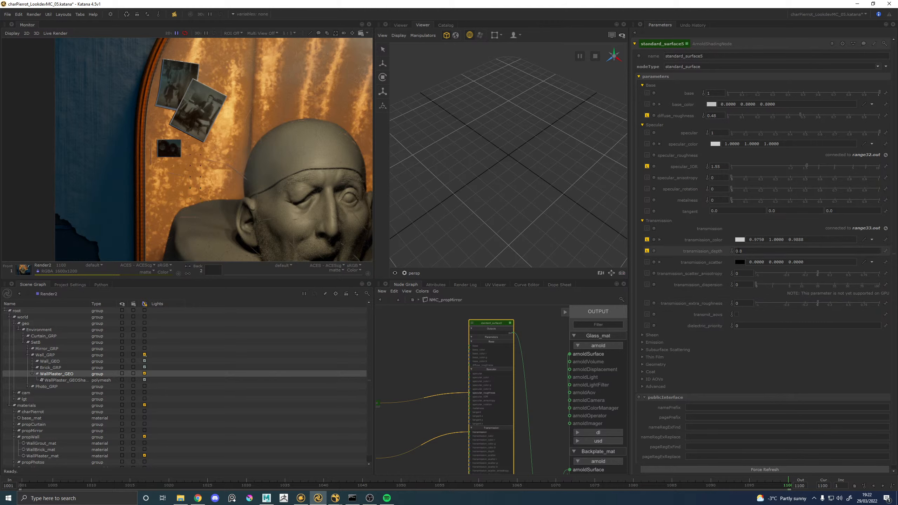
click(740, 252)
text(0.8)
key(Return)
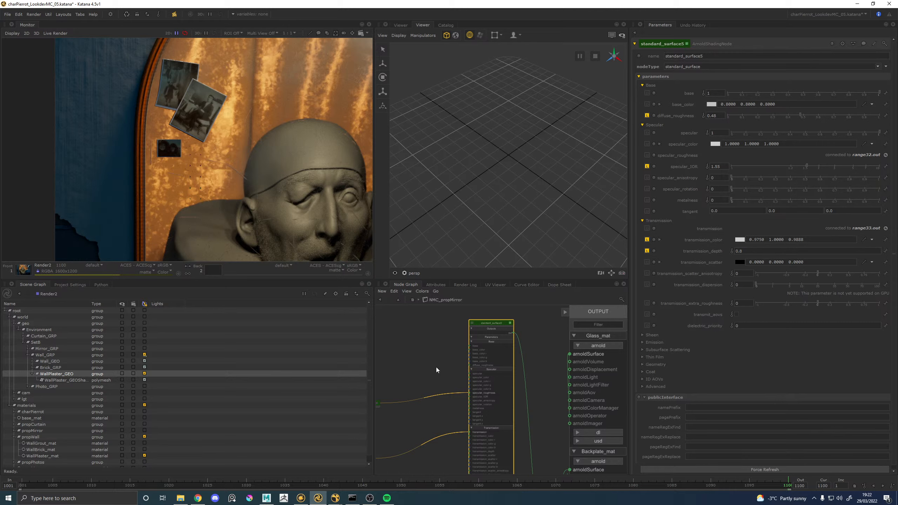
Rename the range32 node that drives the glass's specular roughness to range_SpecR_Mirror
scroll(444, 359, down, 3)
middle_drag(397, 384, 430, 339)
scroll(429, 339, up, 6)
double_click(466, 320)
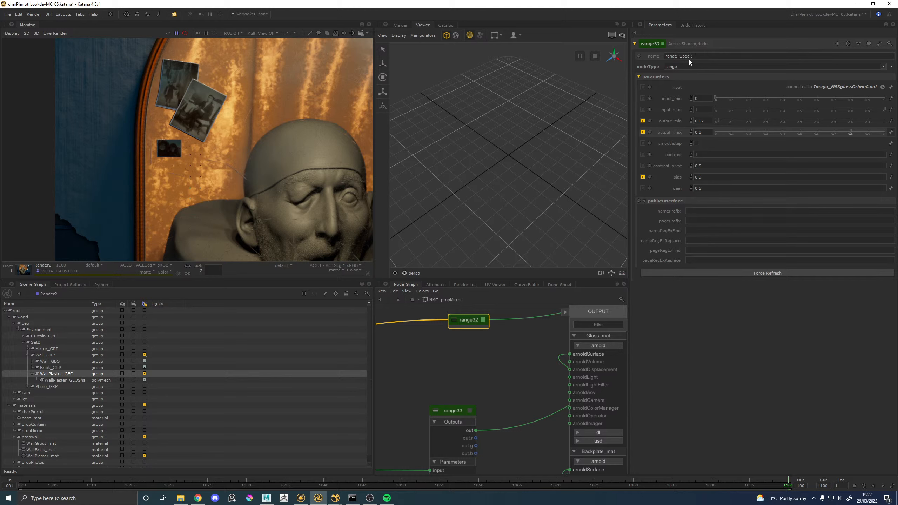
text(or)
key(Return)
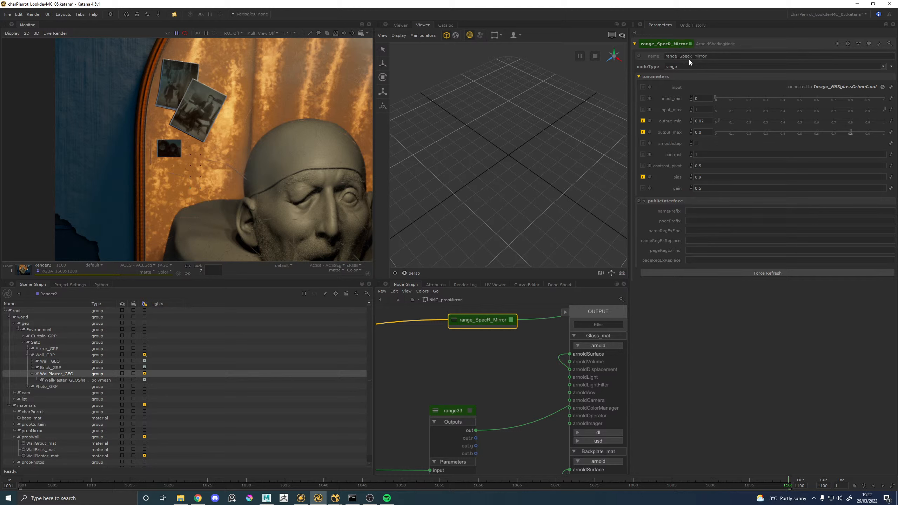
Rename the range33 node that drives the glass's transmission to range_transmission_Mirror
click(470, 411)
middle_drag(470, 411, 462, 380)
drag(438, 383, 439, 383)
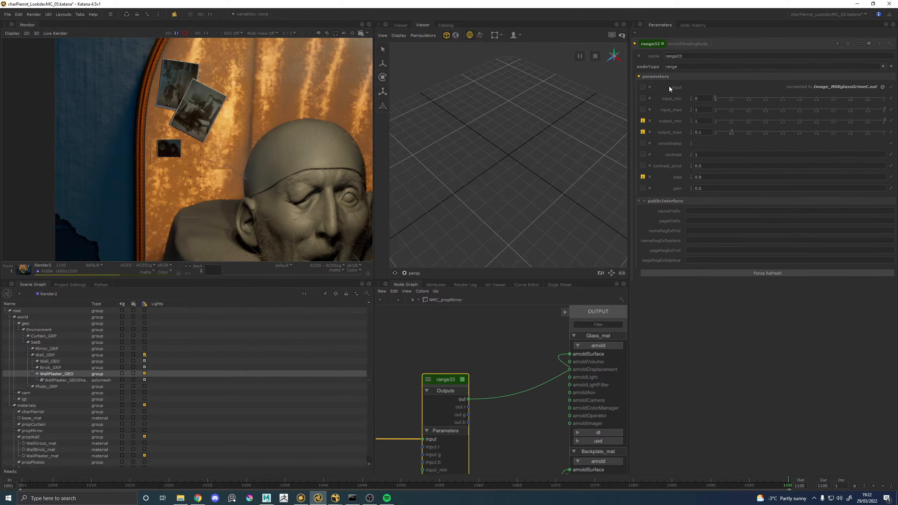
click(689, 56)
text(ror)
key(Return)
Move the layer shader node that feeds Glass_mat further away from the two surface shaders
scroll(467, 350, down, 4)
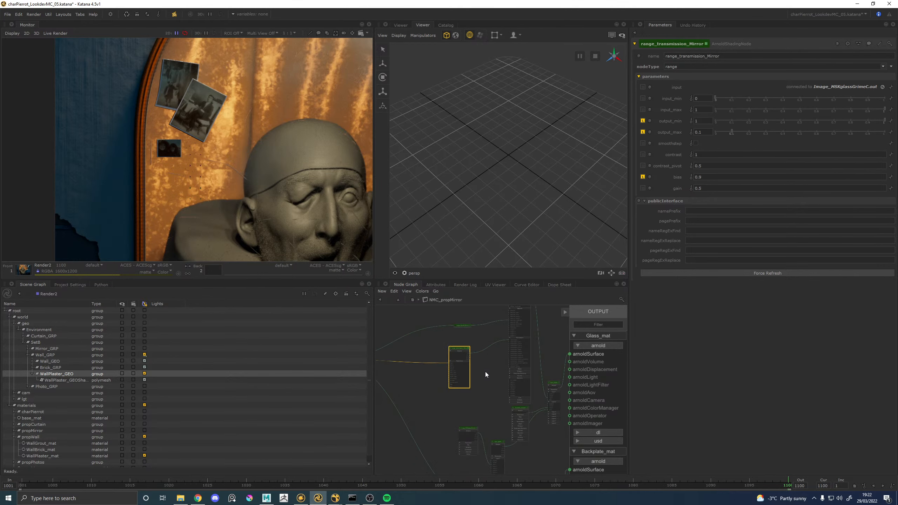
middle_drag(556, 398, 484, 388)
drag(483, 373, 535, 395)
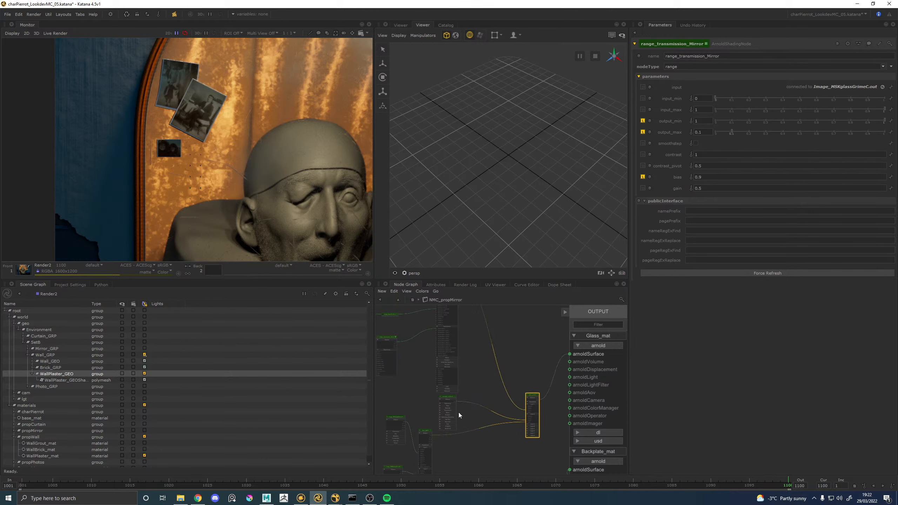
scroll(457, 409, up, 5)
scroll(430, 376, down, 3)
Rename the glass shader standard_surface5 to Surface_Glass_mat
middle_drag(500, 375, 537, 388)
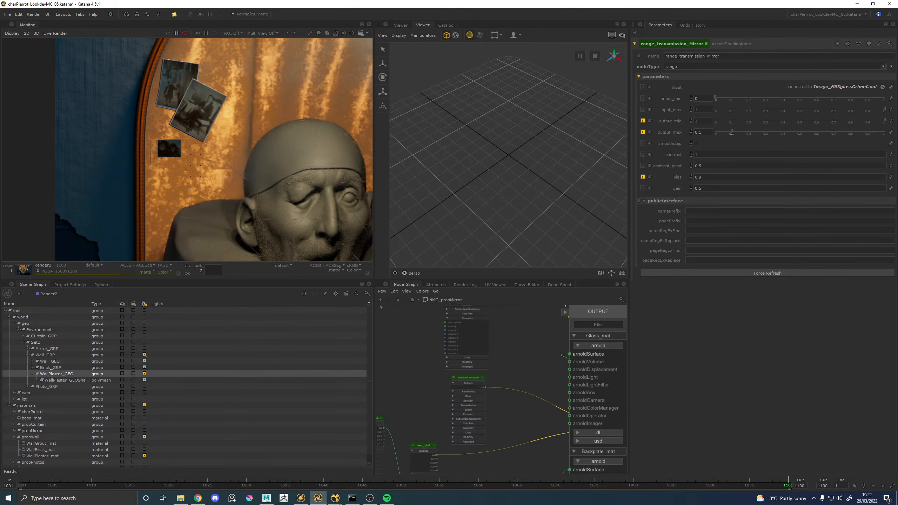
middle_drag(471, 319, 460, 379)
click(460, 380)
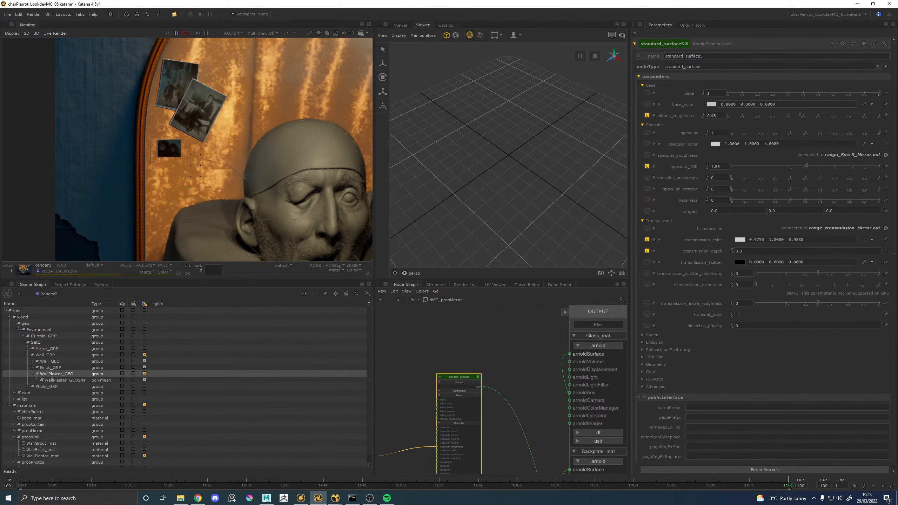
double_click(714, 56)
text(Surface_Glass_mat)
key(Return)
Rename the standard_surface9 shader below the glass shader to surface_Grime_mat
scroll(494, 359, down, 4)
middle_drag(473, 461, 460, 332)
scroll(460, 332, up, 7)
double_click(487, 319)
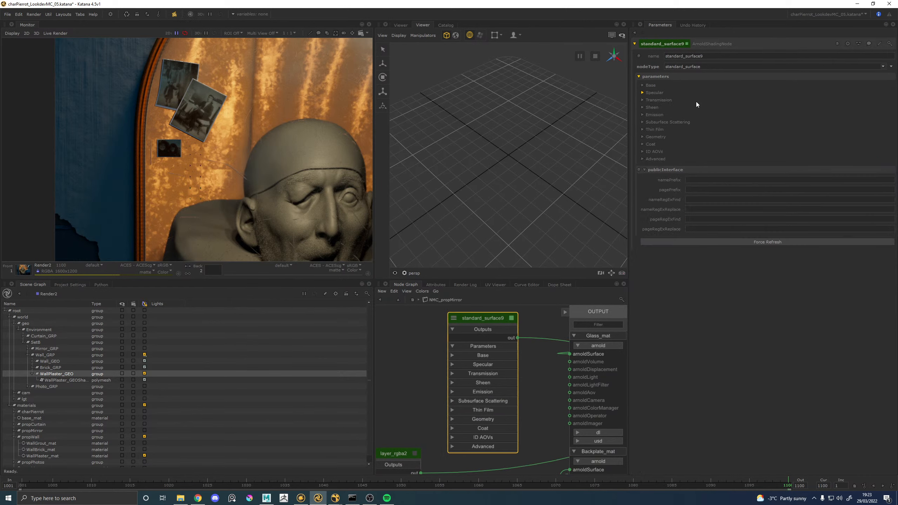
drag(710, 55, 644, 54)
text(surface_Grime_mat)
key(Return)
Select the grime image nodes with their range and layer_rgba2 nodes and move them away from the surface shaders
scroll(499, 362, down, 6)
middle_drag(475, 429, 480, 373)
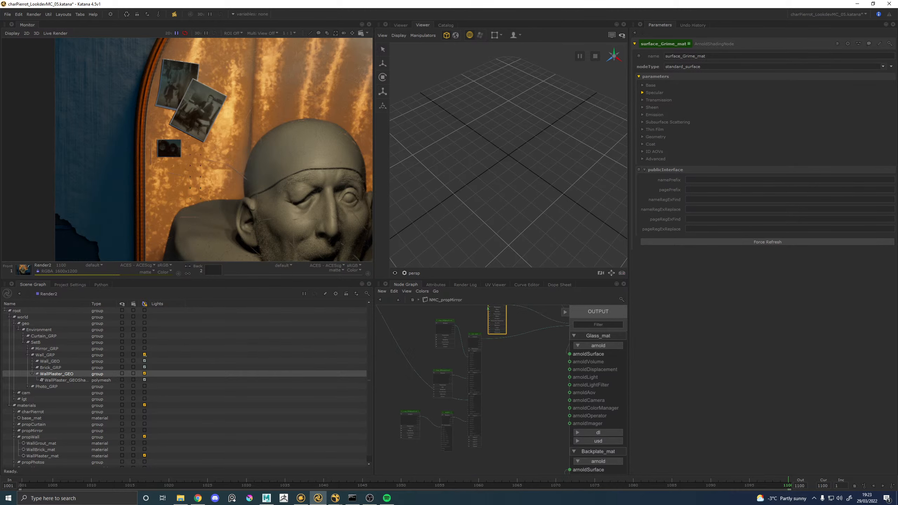
middle_drag(401, 343, 400, 368)
drag(397, 334, 469, 450)
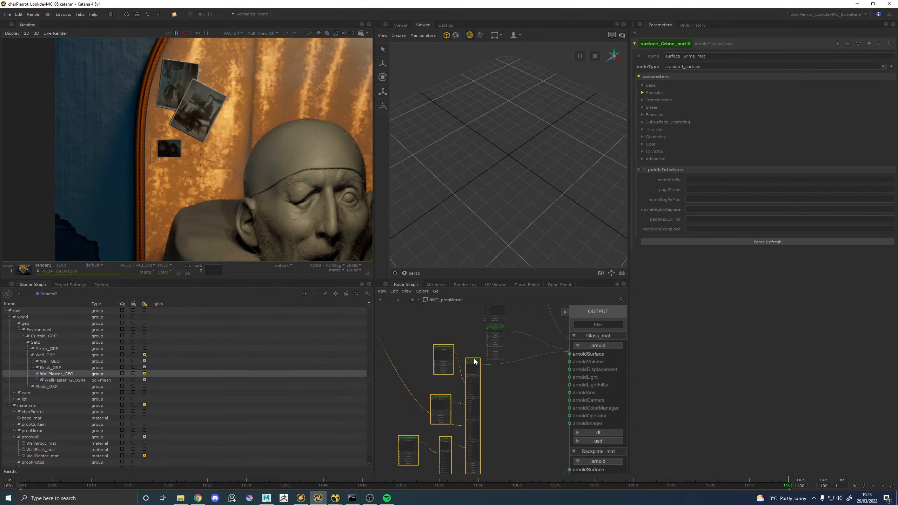
drag(475, 362, 447, 370)
middle_drag(447, 370, 465, 337)
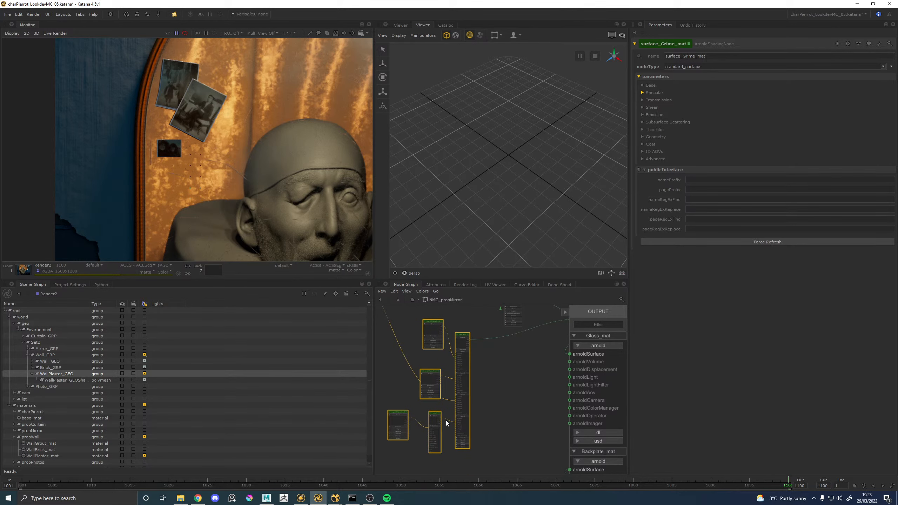
Duplicate the Image_MSKglassGrimeD node below the grime network and rename the copy Image_MSKglassGrimeMASK
middle_drag(405, 465, 423, 405)
click(411, 352)
key(ctrl+c)
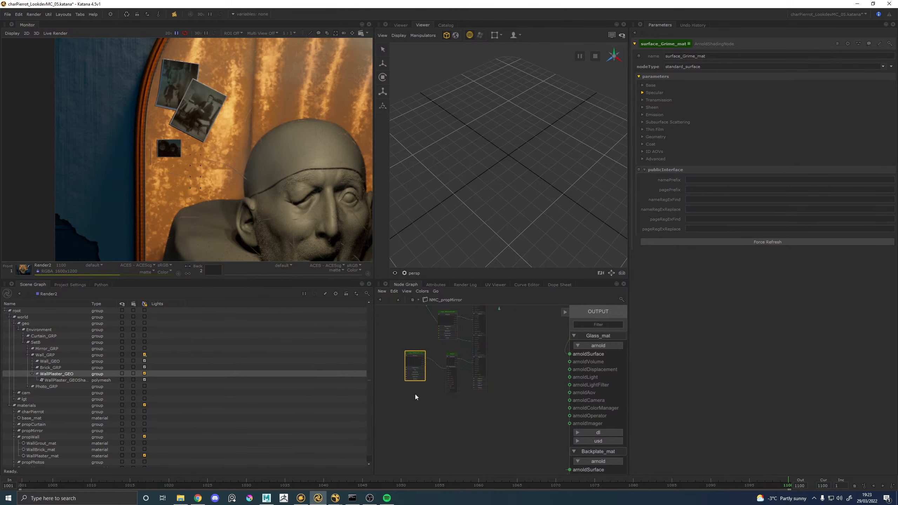
key(ctrl+v)
scroll(450, 406, up, 6)
click(443, 400)
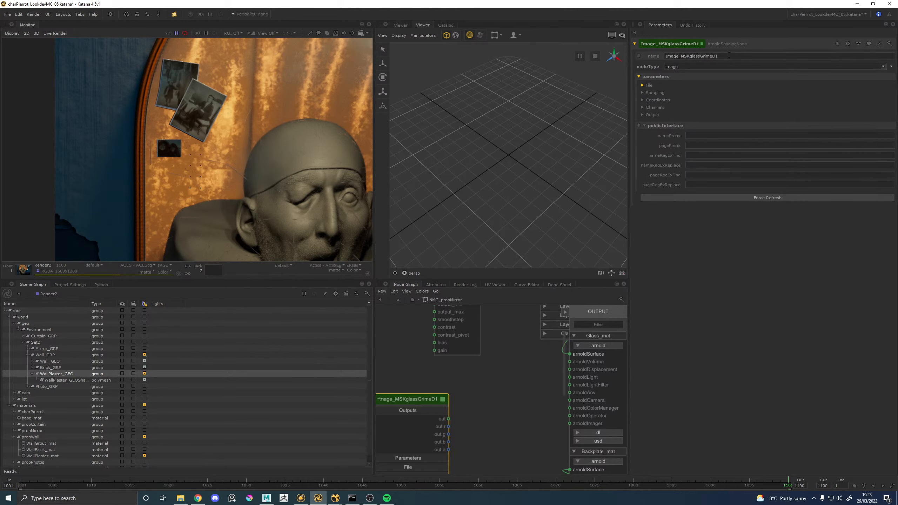
drag(718, 56, 714, 56)
text(MASK)
key(Return)
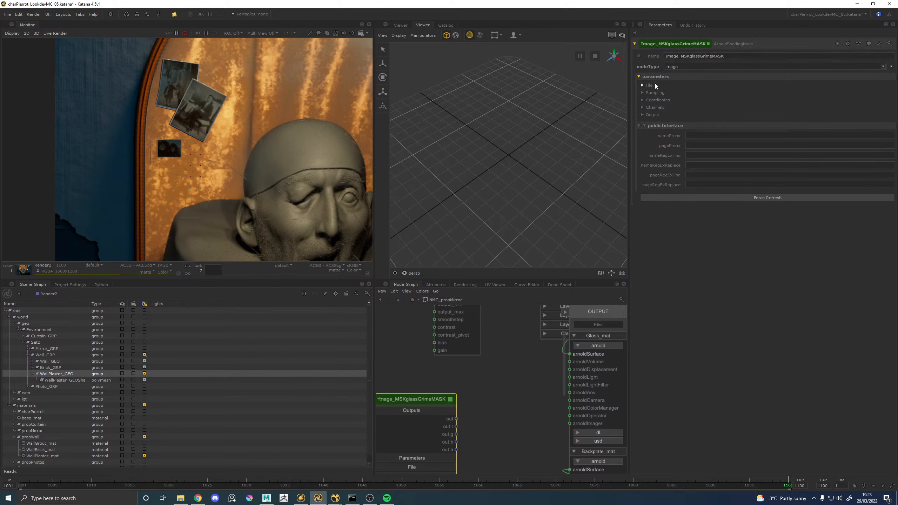
Change the copied node's filename expression to propMirror/MSKglassGrimeMASK/MSKglassGrimeMASK.<udim>.tif
click(643, 85)
click(718, 93)
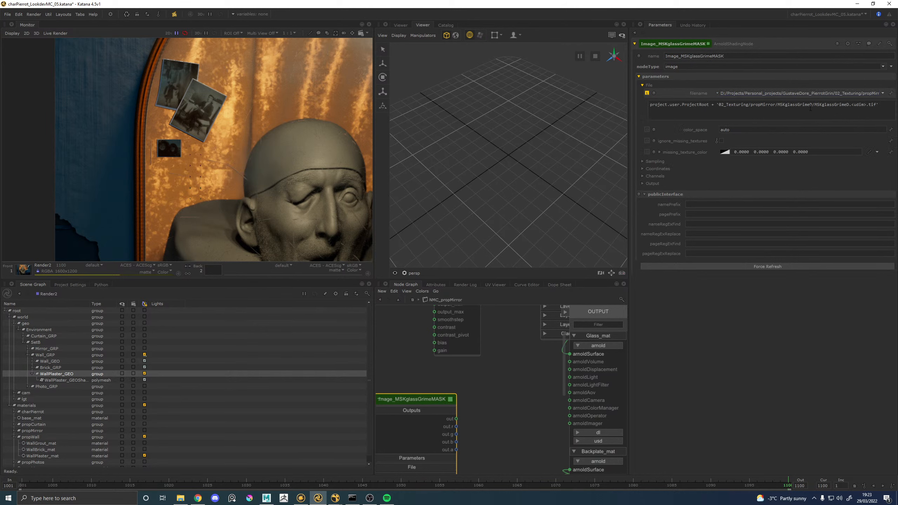
key(BackSpace)
text(MASK)
key(BackSpace)
text(MASK)
key(Return)
scroll(496, 356, down, 5)
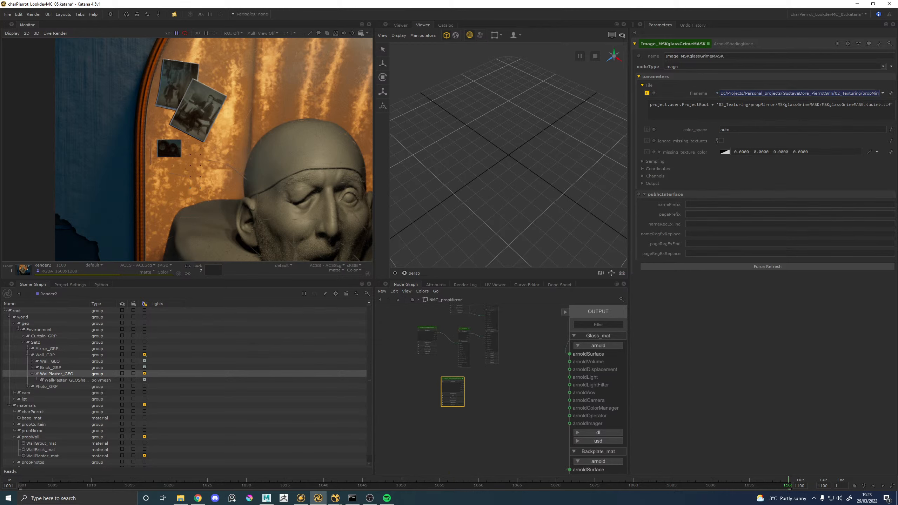
Expand Layer 8 of the layer_rgba2 node and connect the Image_MSKglassGrimeMASK output to its input8
middle_drag(485, 359, 486, 381)
scroll(487, 380, up, 5)
click(487, 390)
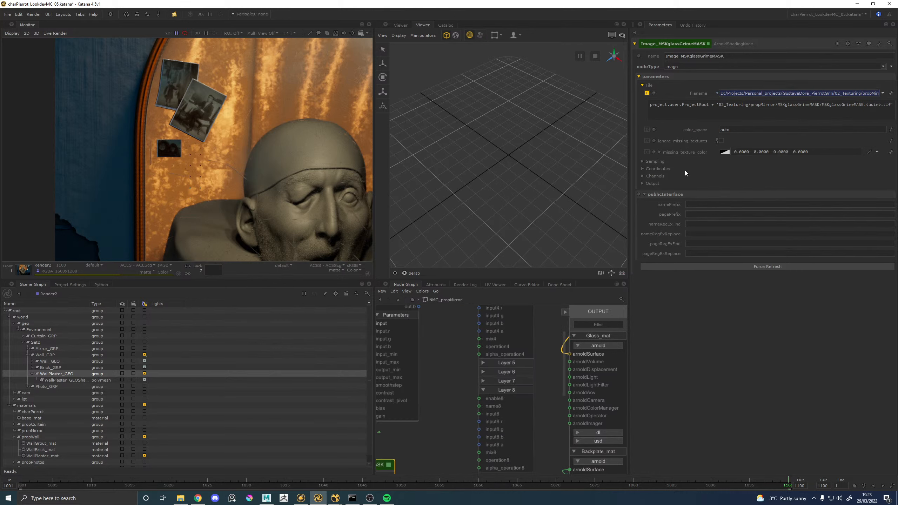
middle_drag(530, 306, 532, 470)
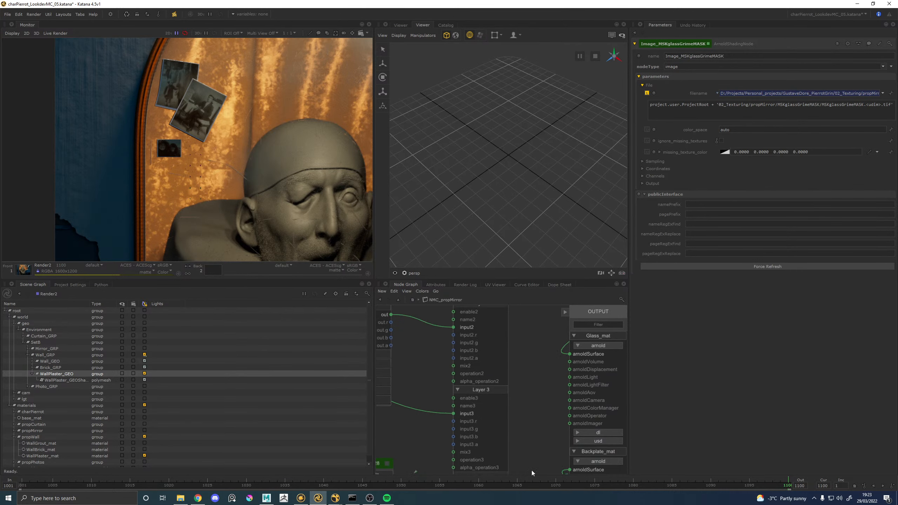
mouse_move(515, 349)
middle_down()
mouse_move(512, 449)
mouse_move(500, 372)
mouse_move(510, 430)
middle_up()
double_click(488, 323)
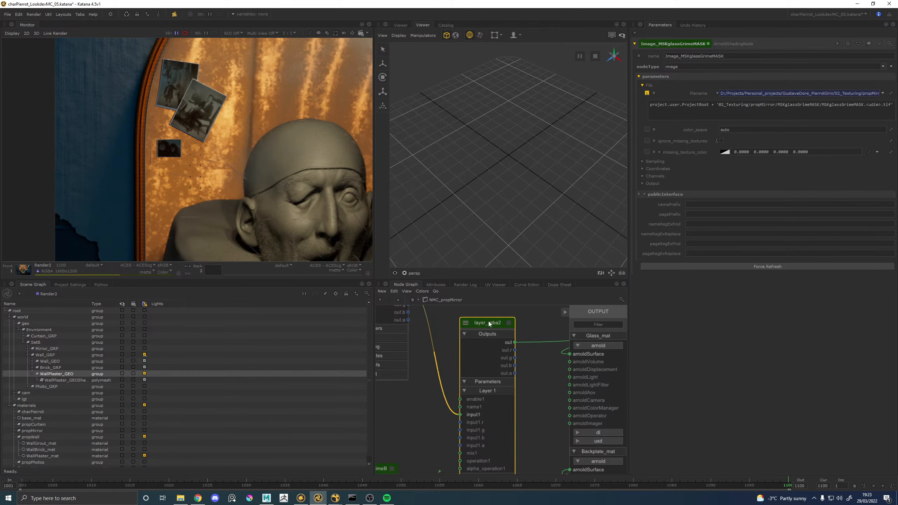
scroll(518, 395, down, 6)
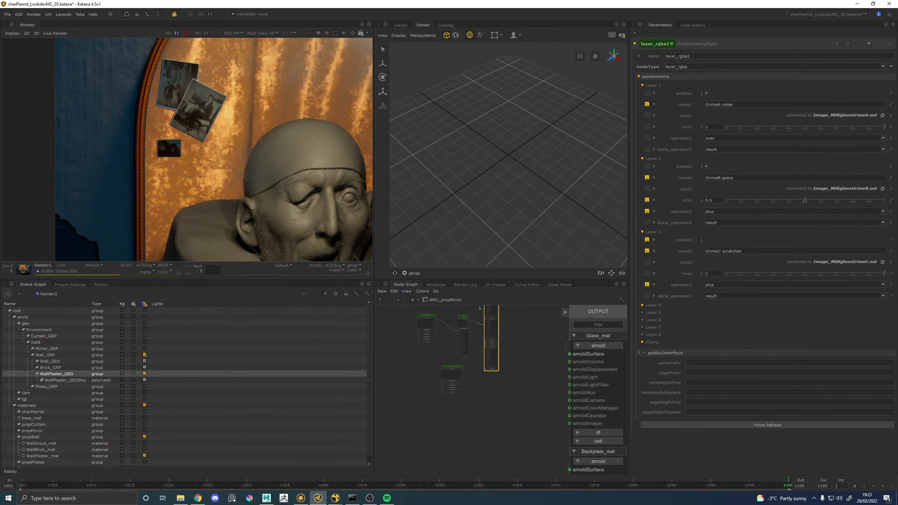
click(649, 334)
scroll(517, 391, up, 4)
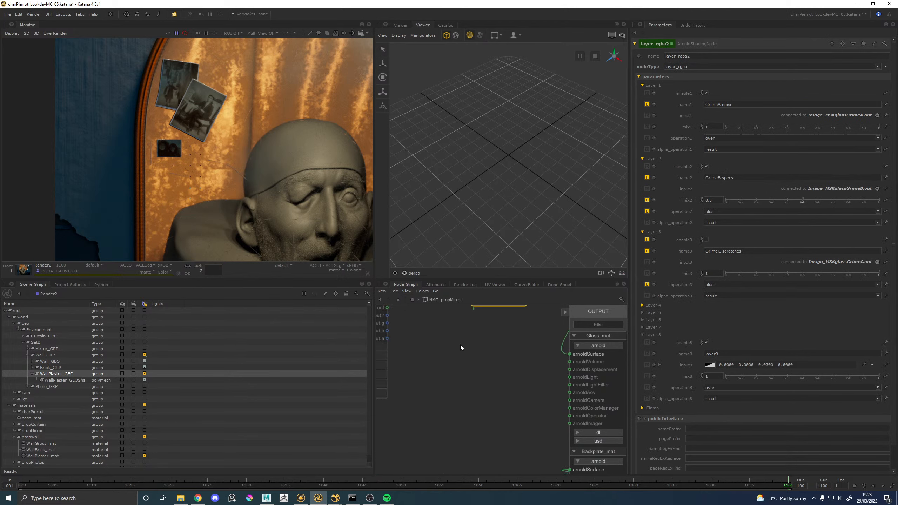
middle_drag(461, 345, 464, 412)
drag(420, 407, 506, 336)
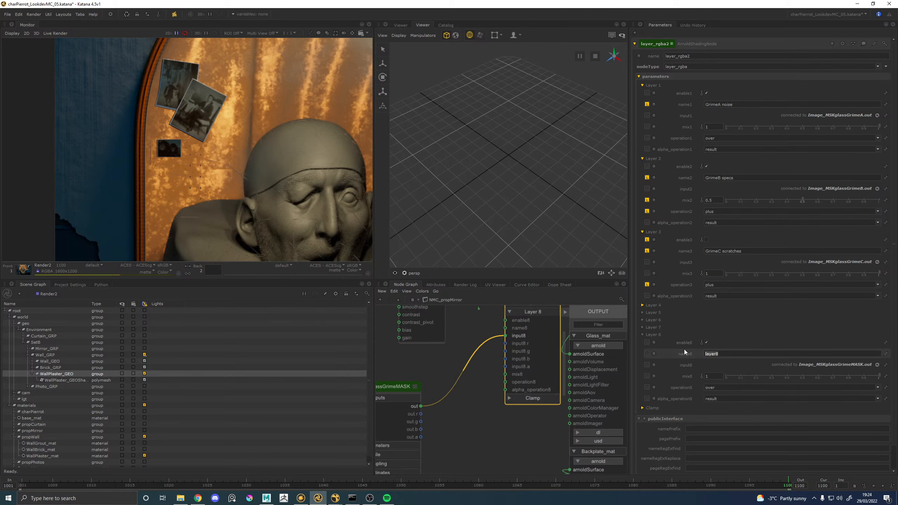
Name Layer 8 of layer_rgba2 GlassCleaned and set its operation to multiply
text(GlassCleaned)
key(Return)
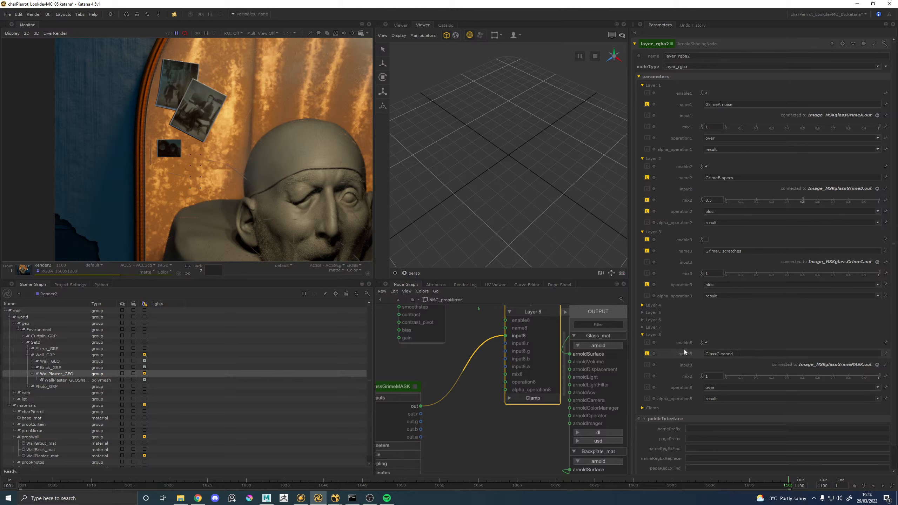
click(712, 389)
click(714, 421)
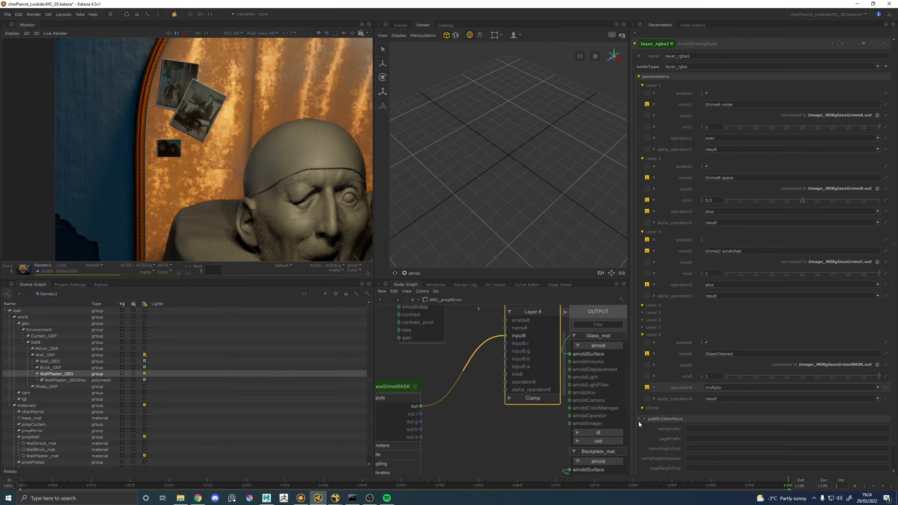
Add a flat shader below layer_rgba2 and feed the Image_MSKglassGrimeMASK output into its color
scroll(466, 380, down, 5)
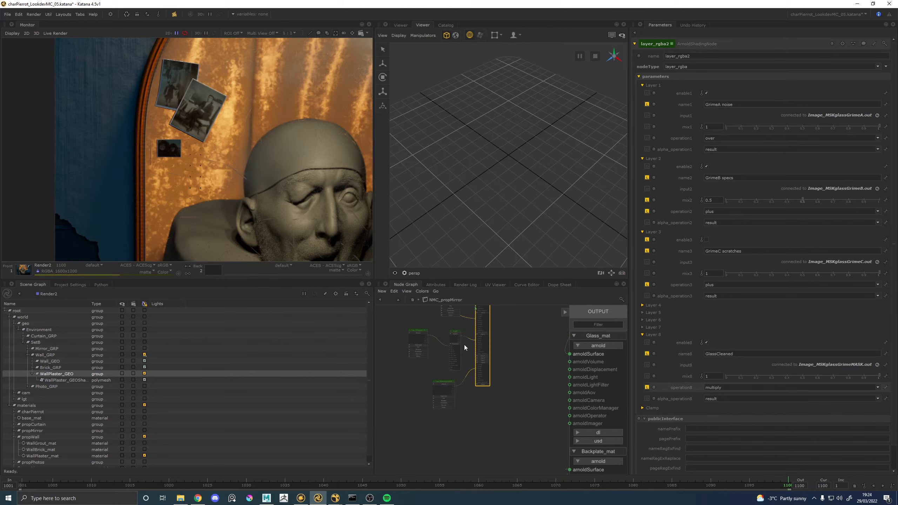
middle_drag(262, 127, 185, 79)
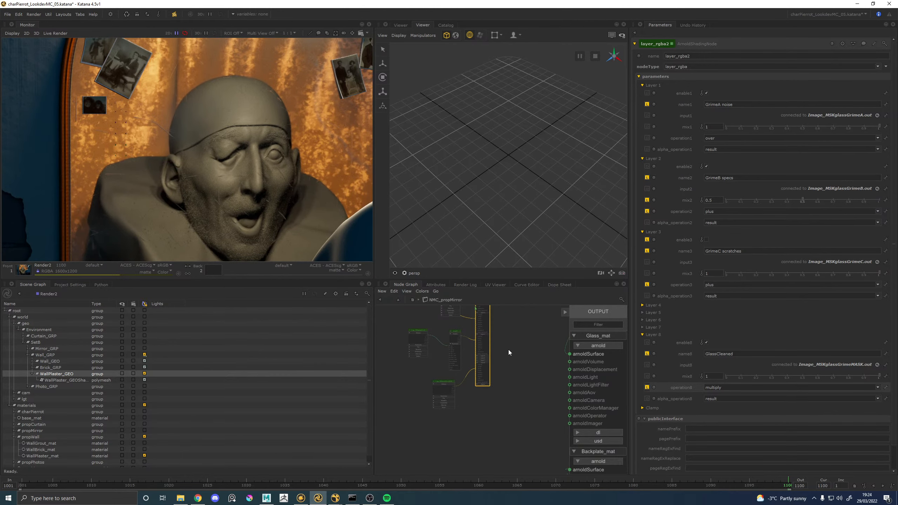
key(Tab)
text(flate)
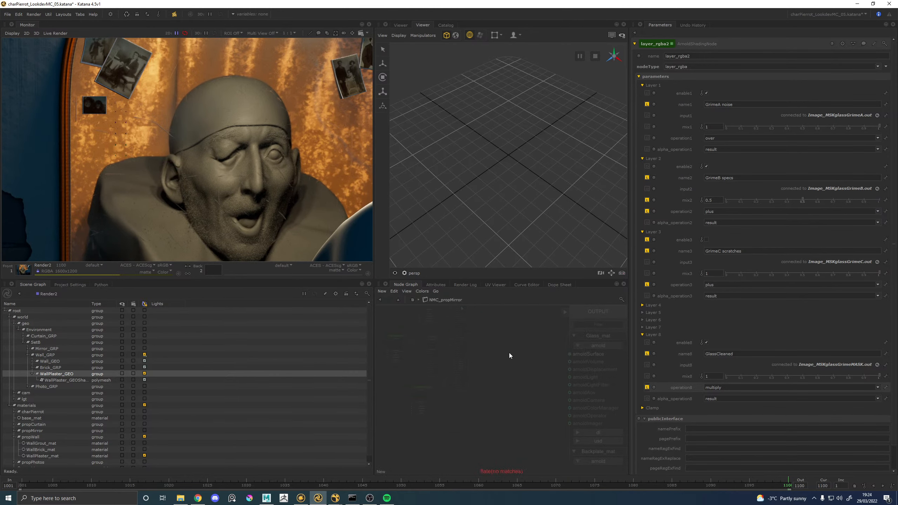
key(BackSpace)
key(Return)
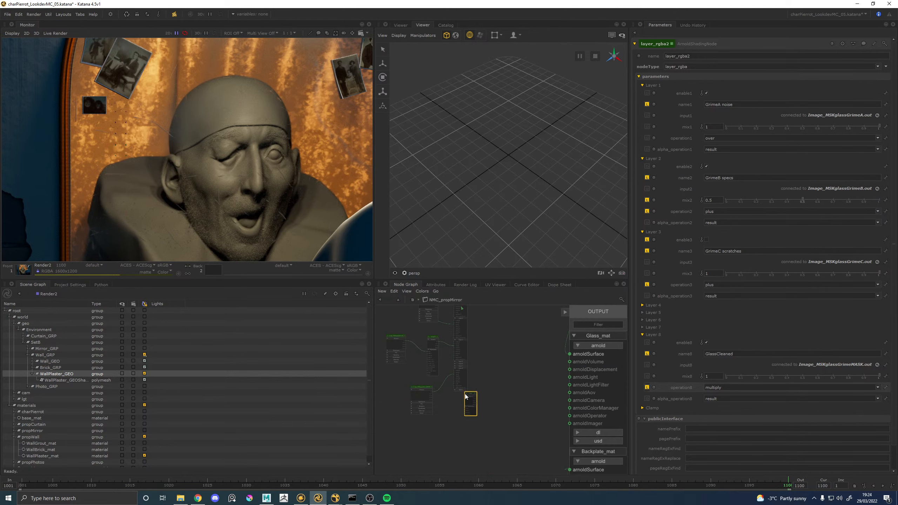
scroll(449, 390, up, 3)
drag(387, 396, 531, 470)
scroll(553, 345, down, 3)
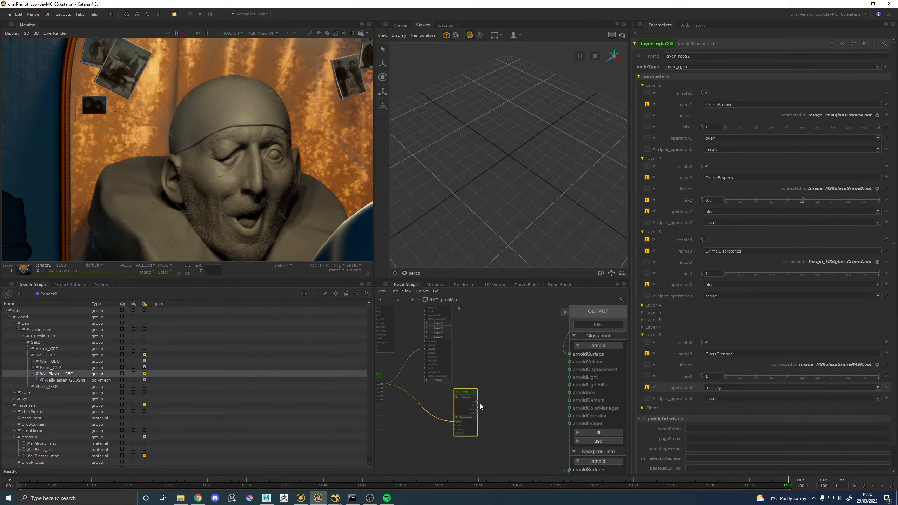
Connect the flat shader's output to Glass_mat's arnoldSurface and save the Katana scene
drag(477, 403, 570, 354)
scroll(240, 153, down, 1)
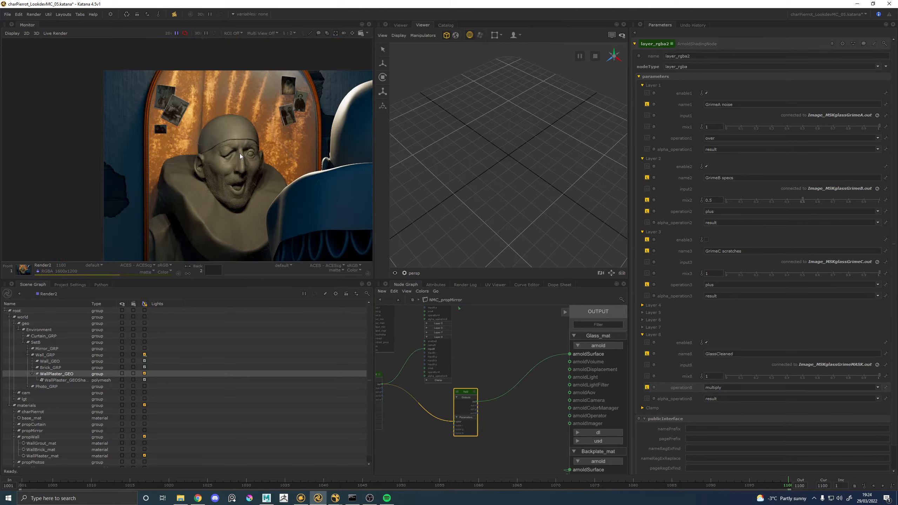
key(ctrl+s)
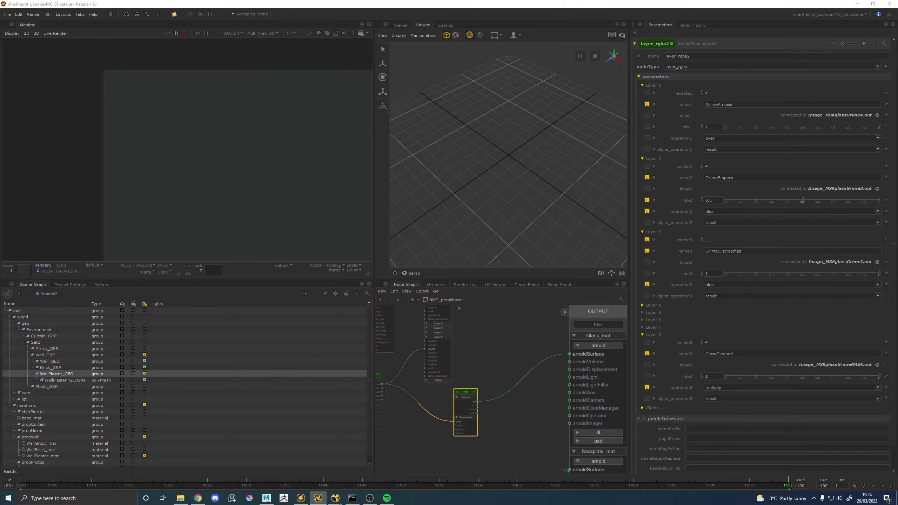
Switch to Nuke, close the Pierrot_SetB_Comp_01.nk window and reframe the whole render in Katana's monitor
key(alt+Tab)
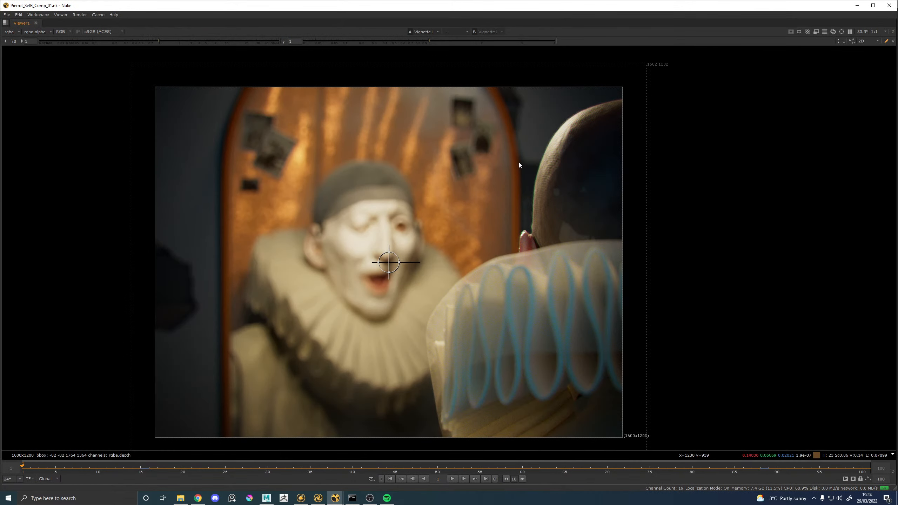
click(890, 6)
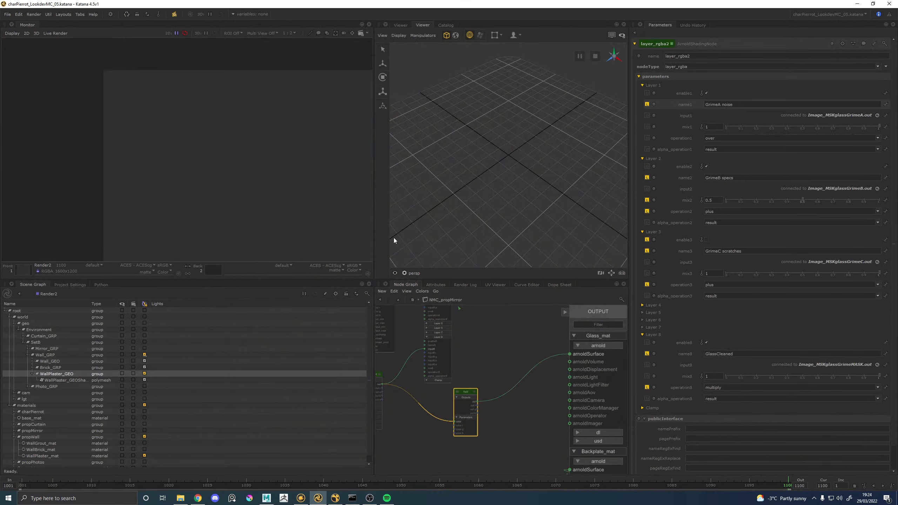
middle_drag(310, 197, 266, 176)
scroll(259, 176, down, 1)
middle_drag(212, 146, 223, 148)
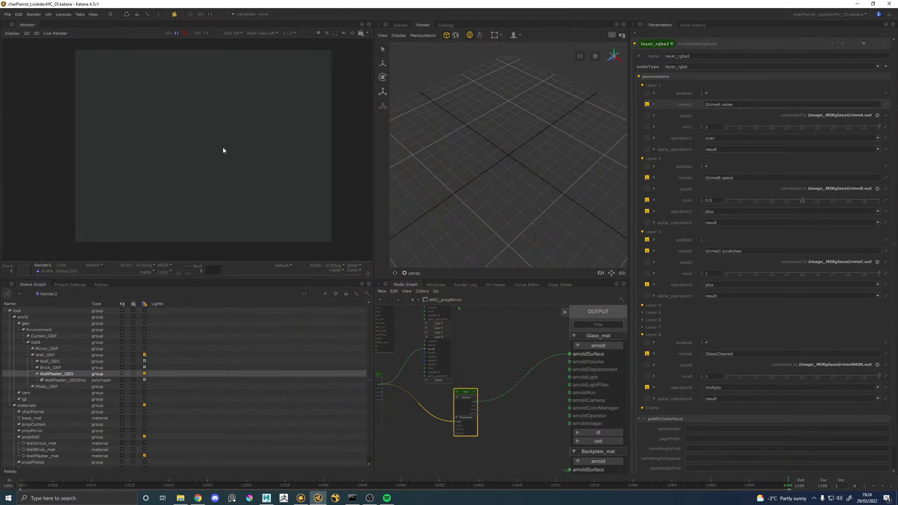
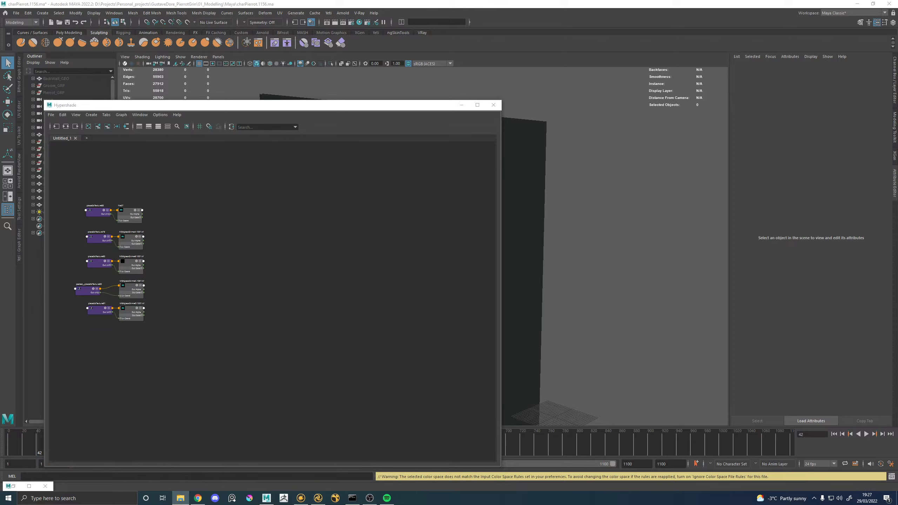
Minimise Maya's Hypershade window and switch back to Katana
click(262, 380)
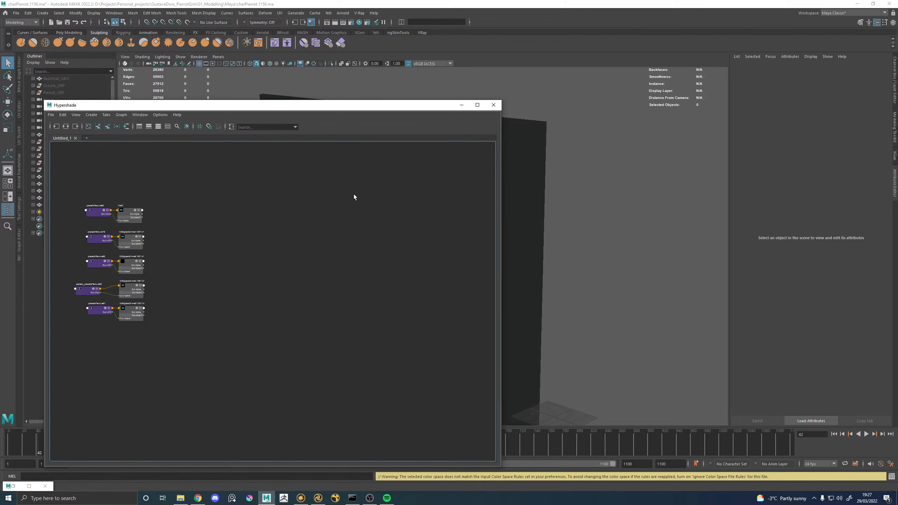
click(468, 109)
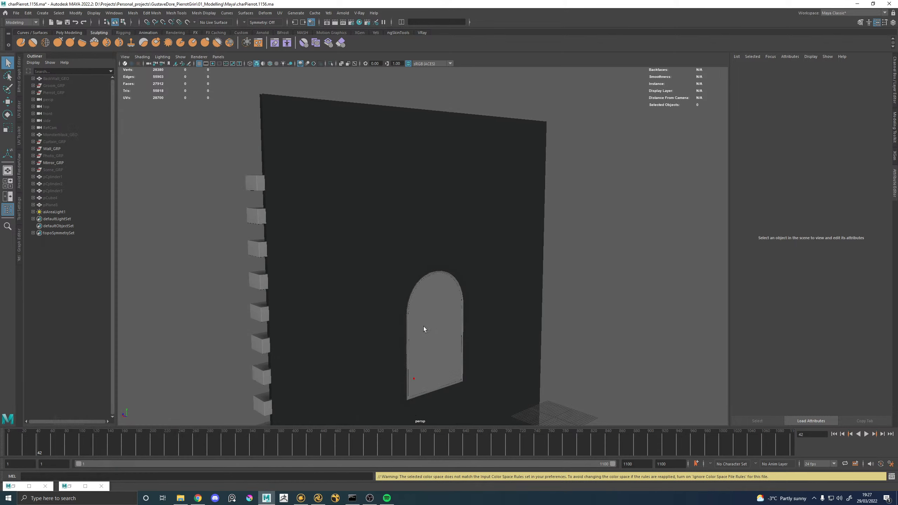
click(318, 498)
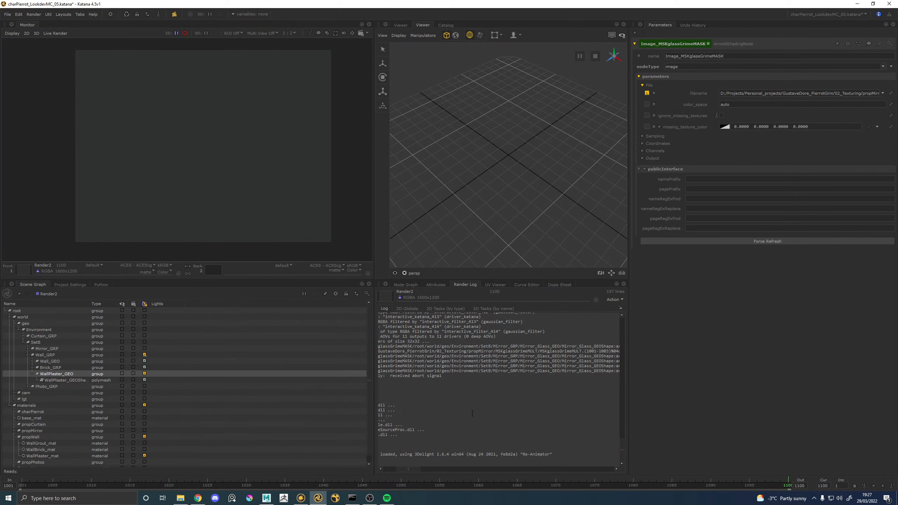
Check the texture errors in the render log and change the mask image's filename extension to .tx
drag(412, 469, 399, 469)
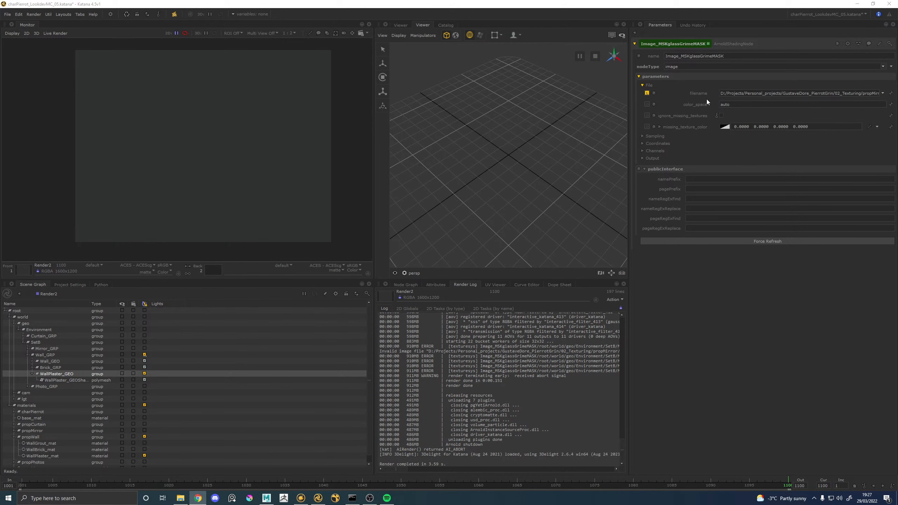
click(870, 93)
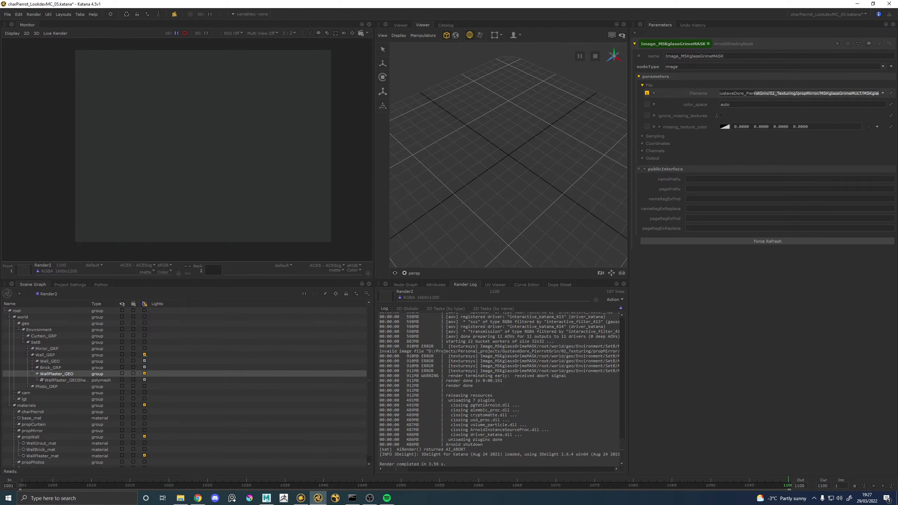
drag(870, 93, 893, 94)
click(877, 94)
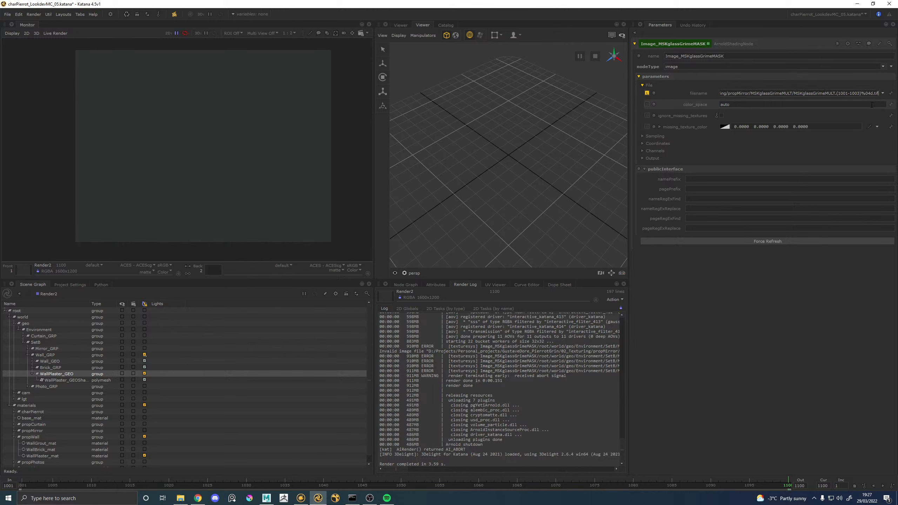
key(BackSpace)
key(BackSpace)
text(x)
key(Return)
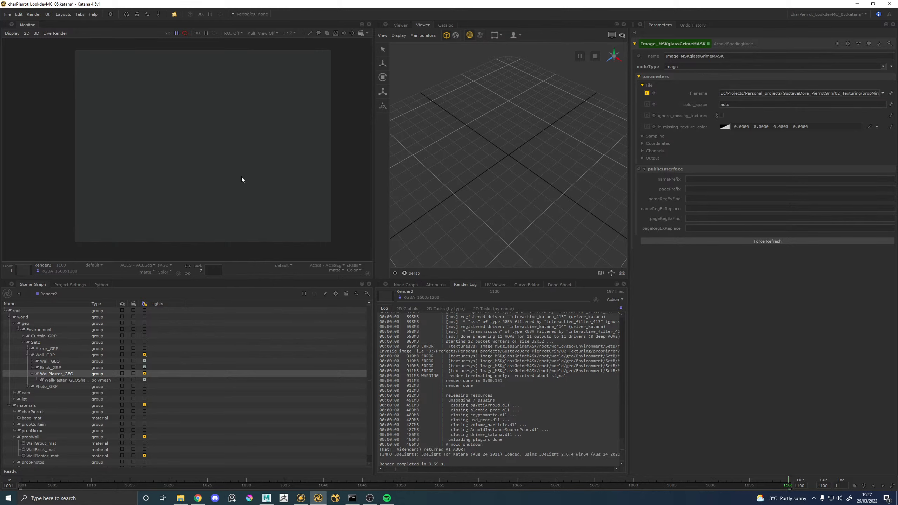
Rerun the render, check its log and flush Katana's caches
key(backslash)
mouse_move(404, 469)
mouse_down()
mouse_move(474, 466)
mouse_move(393, 465)
mouse_up()
click(48, 14)
click(64, 22)
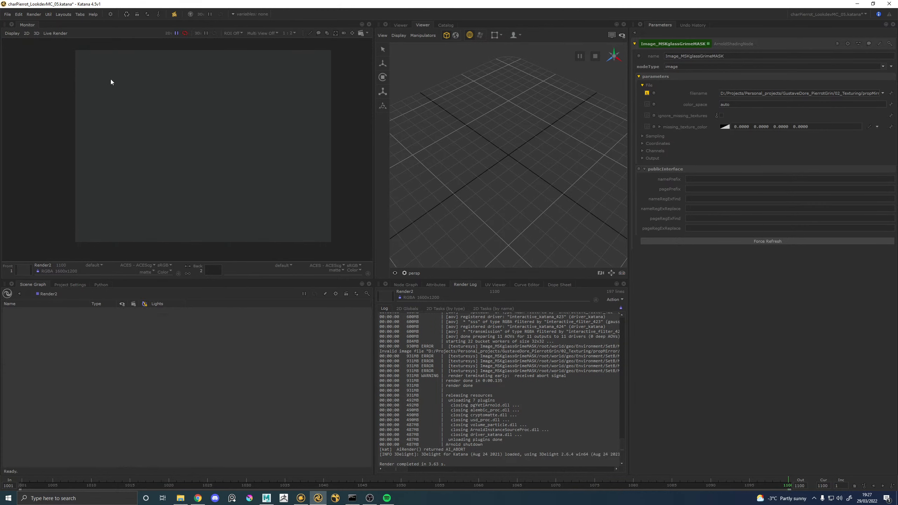
In the Image_MSKglassGrimeMASK node's filename, replace the (1001-1003)%04d frame range with <udim>
click(407, 284)
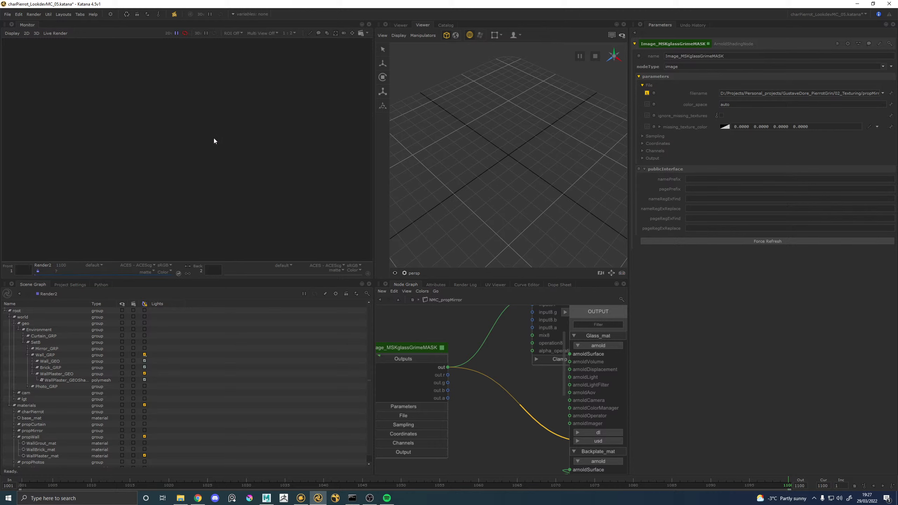
scroll(471, 367, down, 5)
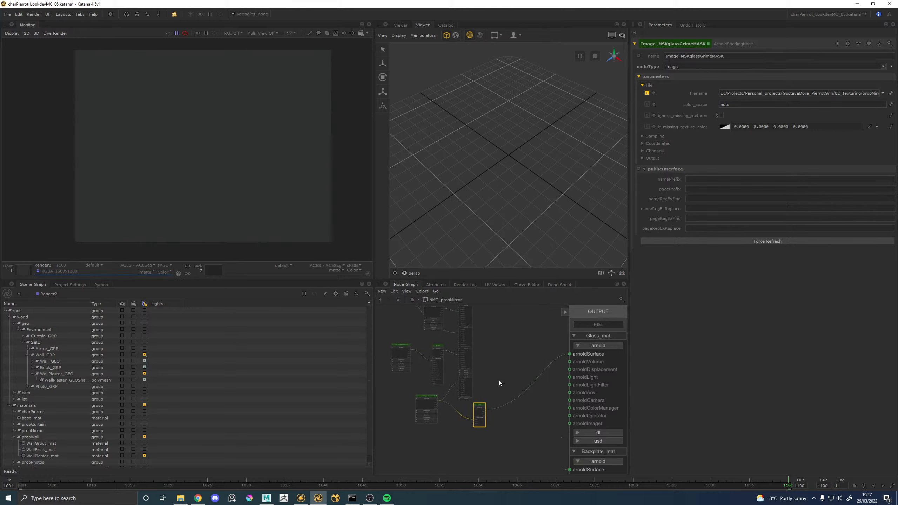
scroll(486, 410, up, 6)
scroll(458, 378, down, 3)
middle_drag(450, 375, 507, 372)
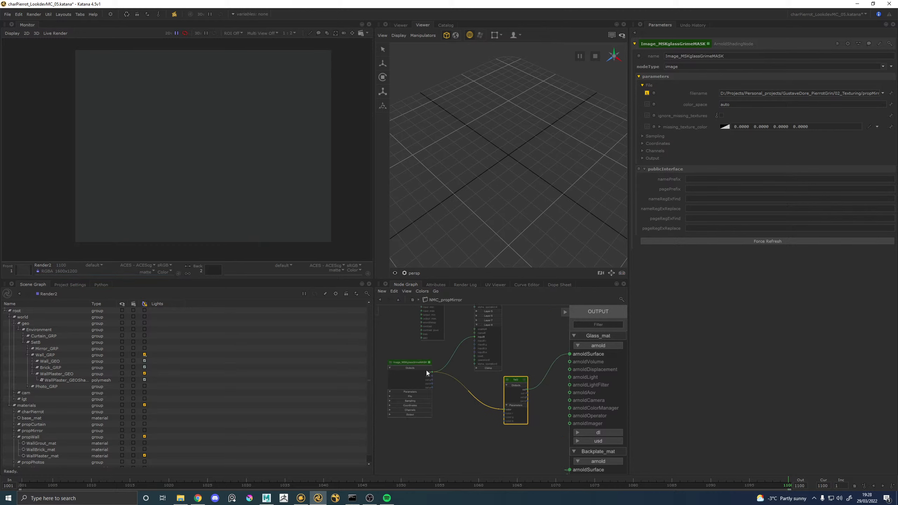
scroll(427, 373, up, 4)
click(423, 356)
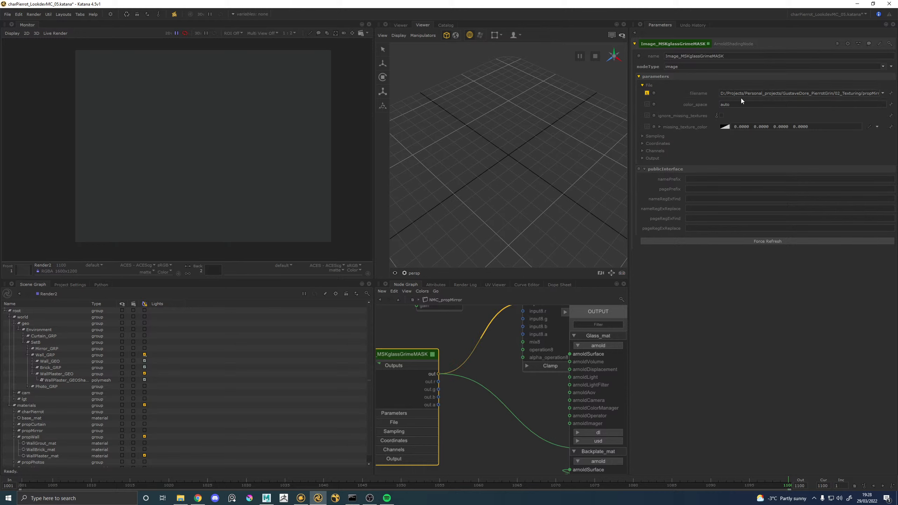
drag(740, 93, 839, 93)
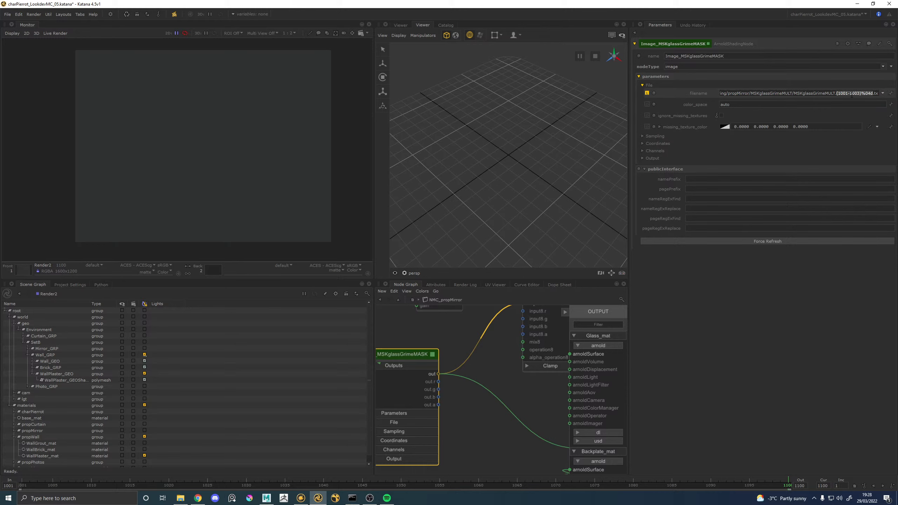
key(BackSpace)
text(<udim>)
key(Return)
Switch the mask node's filename parameter to expression mode and open its expression for editing
click(852, 94)
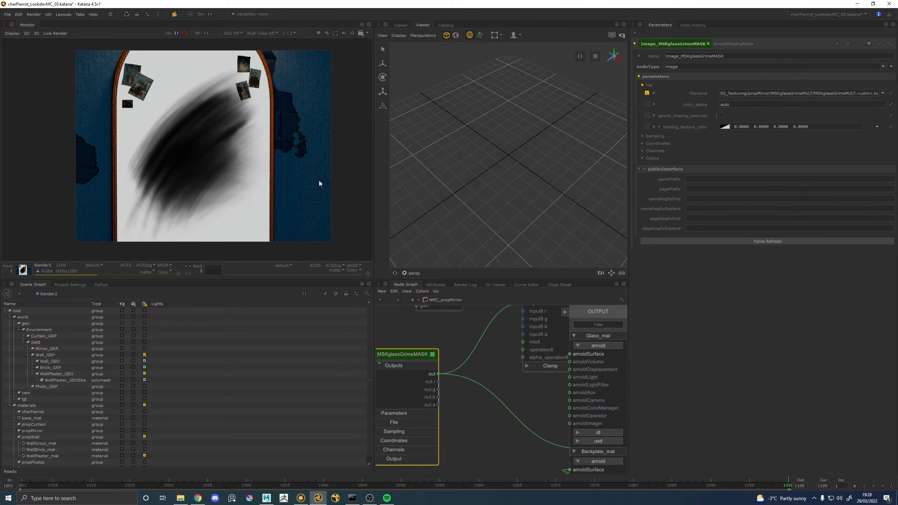
right_click(708, 93)
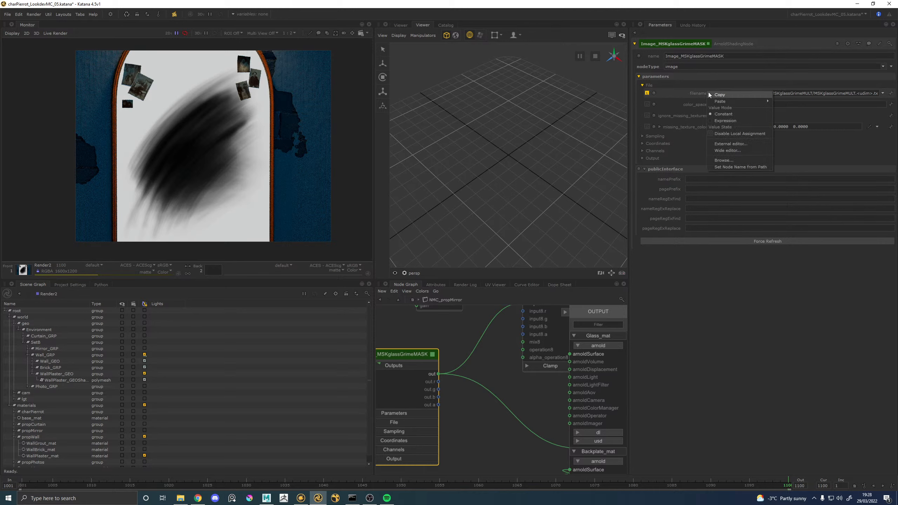
click(731, 120)
click(716, 93)
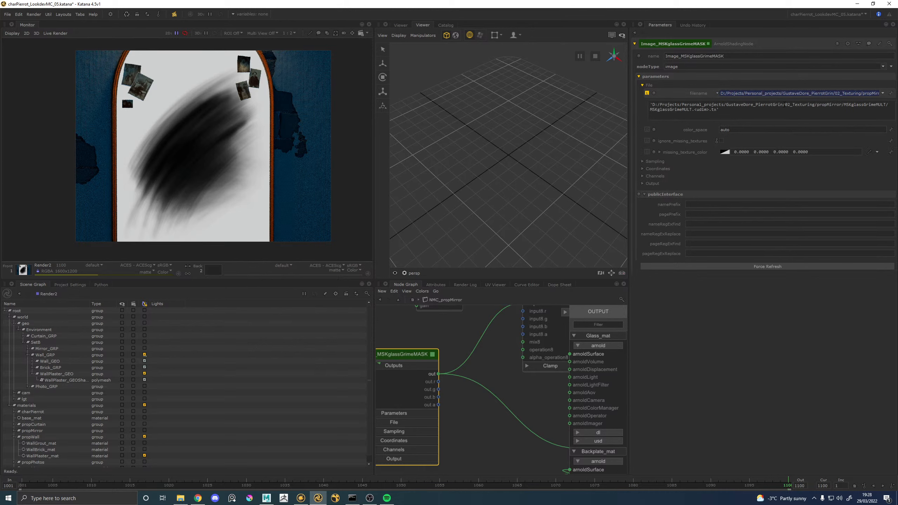
In the mask's filename expression, replace the hard-coded project path before 02_Texturing with project.user.ProjectRoot + and rerun the render
drag(785, 105, 649, 105)
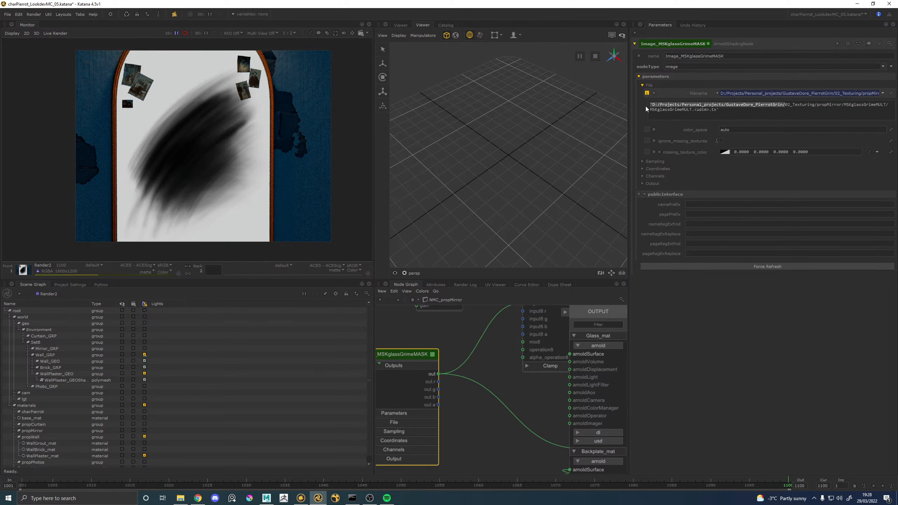
key(BackSpace)
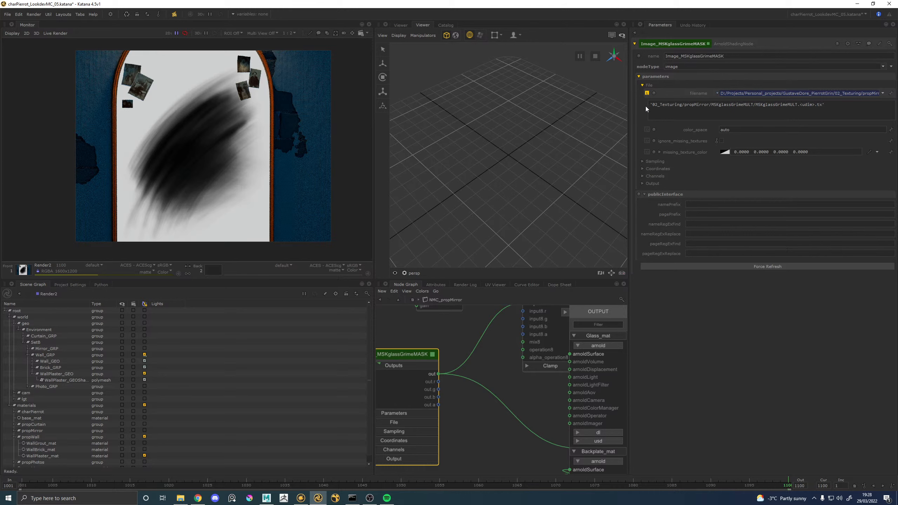
text(project.user.ProjectRoot +)
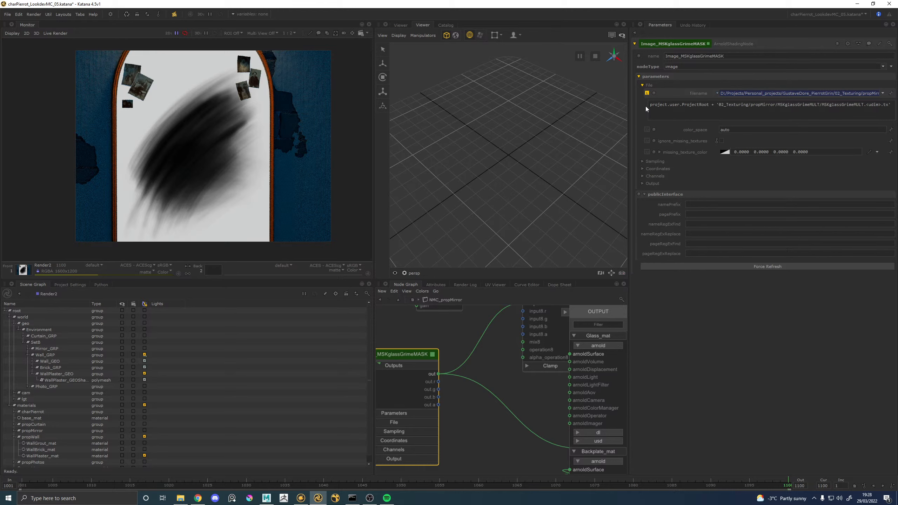
key(backslash)
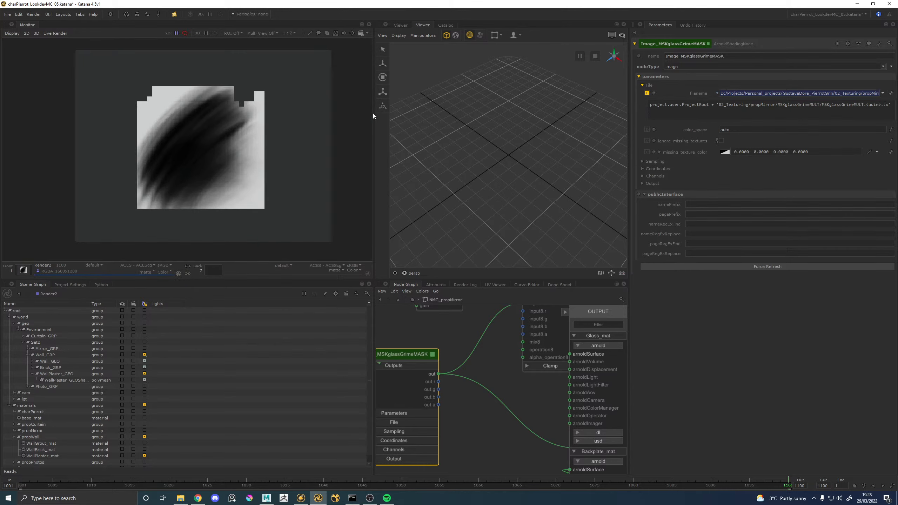
Change the file extension in the mask's filename expression to .tif and rerun the render
click(889, 105)
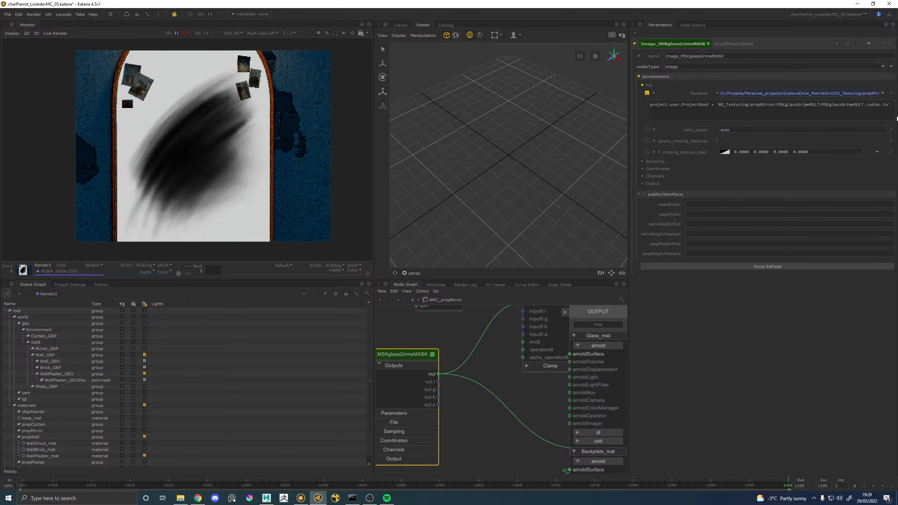
key(BackSpace)
text(if)
key(backslash)
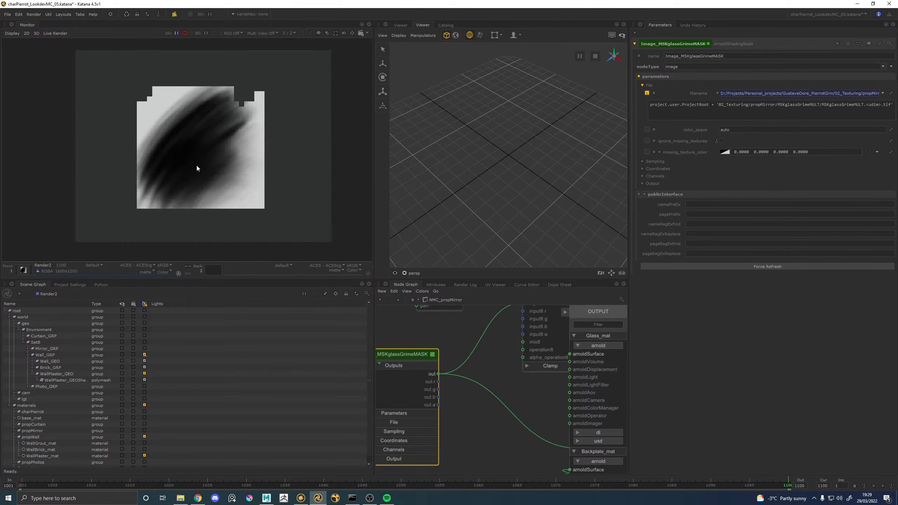
Connect the layer_shader node's out to the Glass_mat arnoldSurface input
scroll(483, 355, down, 5)
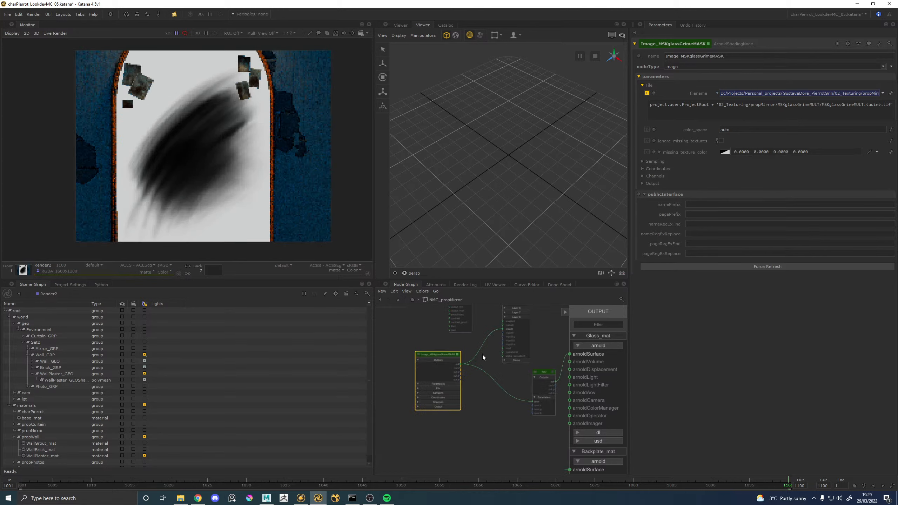
middle_drag(483, 355, 450, 465)
middle_drag(527, 387, 457, 447)
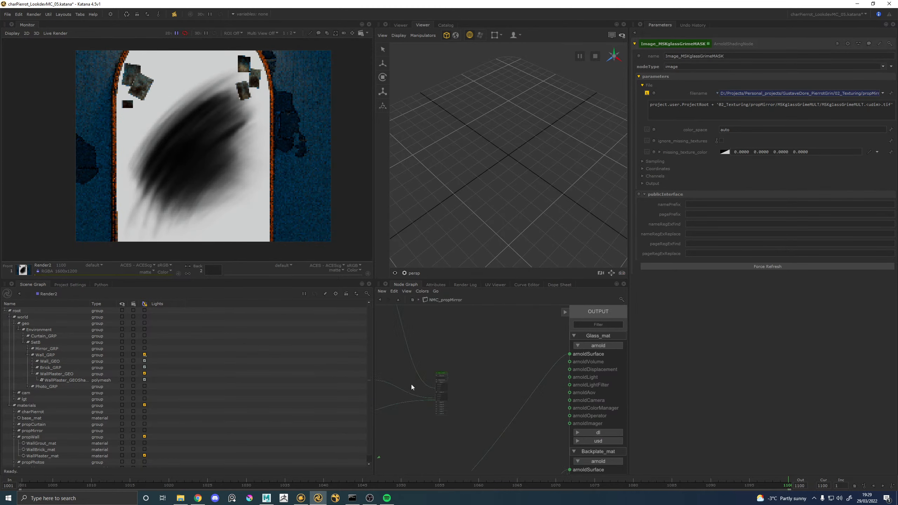
scroll(447, 379, up, 5)
drag(454, 377, 570, 354)
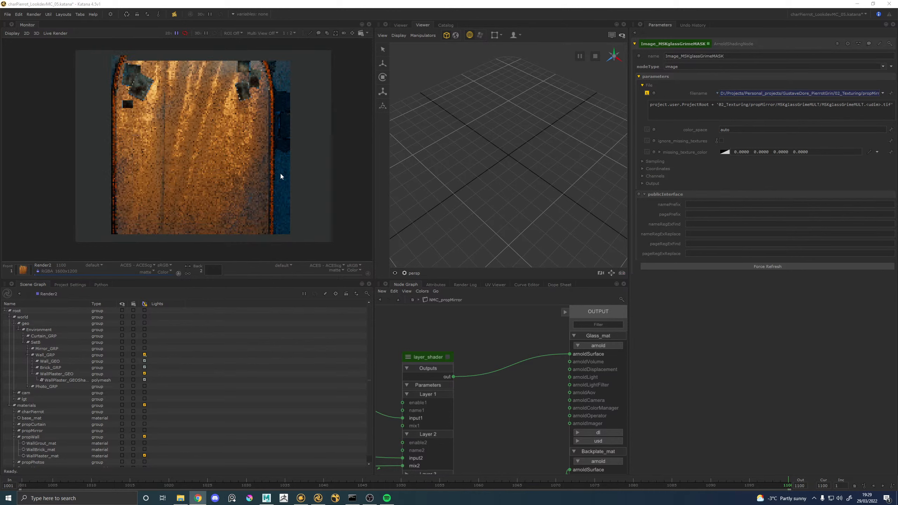
Inspect the mirror glass in the render, viewing the direct pass up close and returning to the default pass
scroll(231, 76, up, 1)
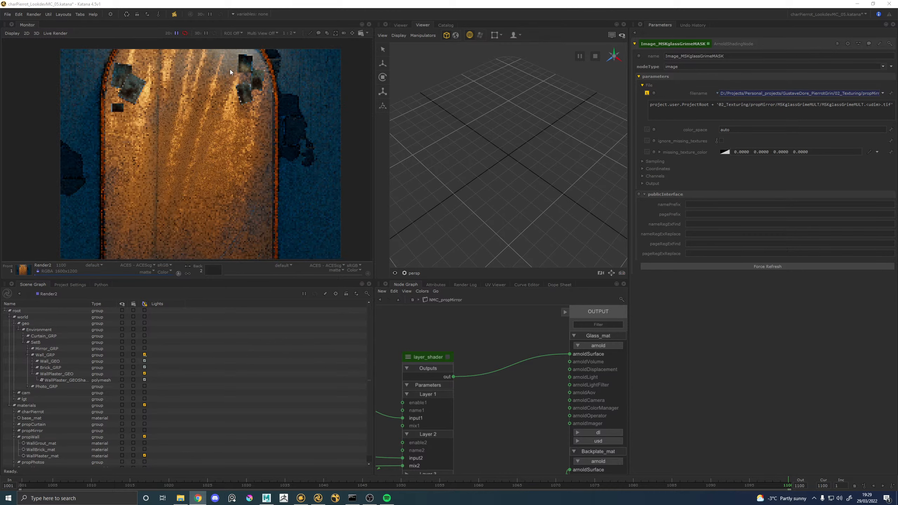
click(230, 82)
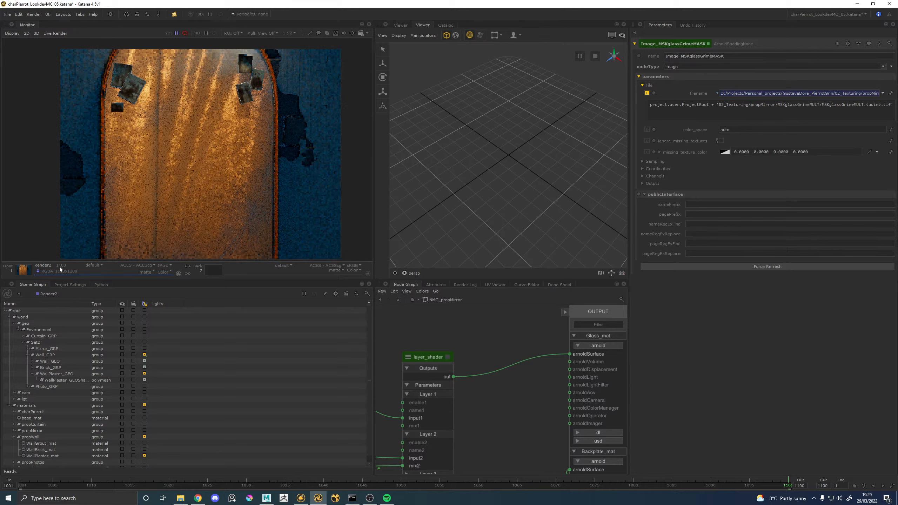
click(92, 265)
click(101, 289)
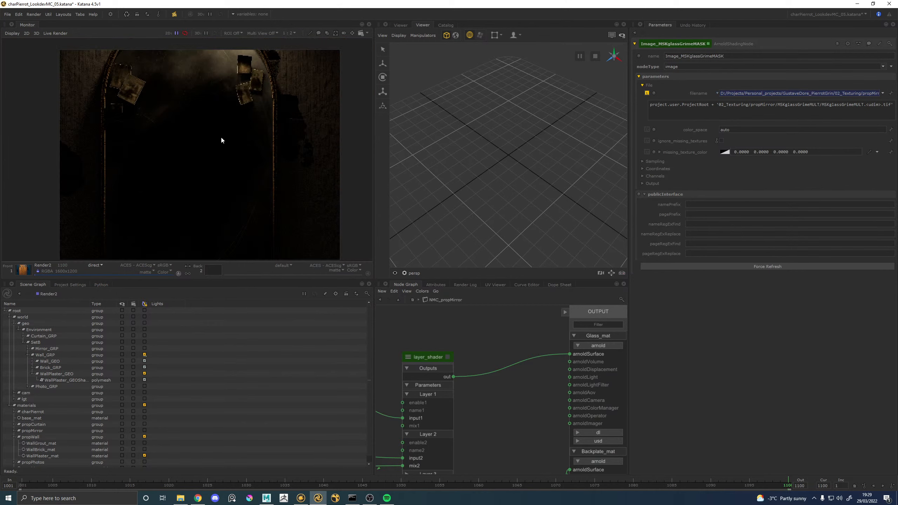
scroll(220, 136, up, 3)
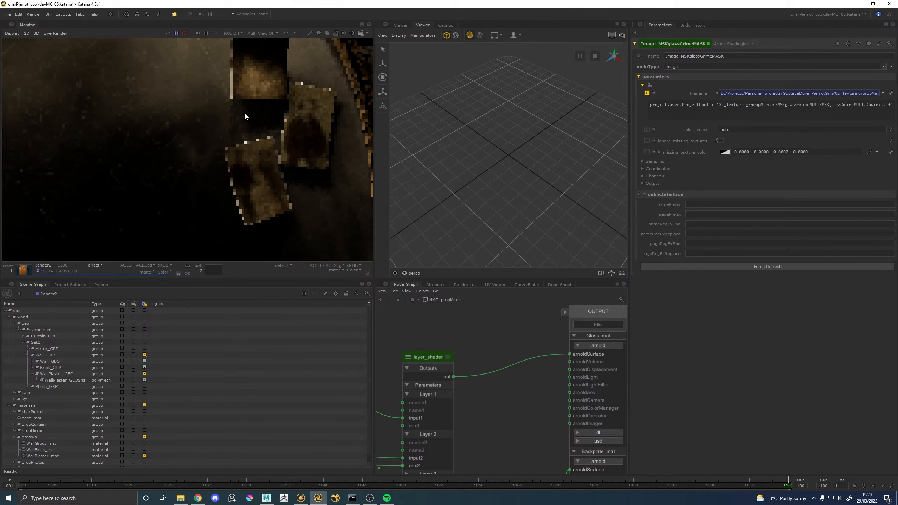
scroll(244, 112, down, 2)
click(102, 265)
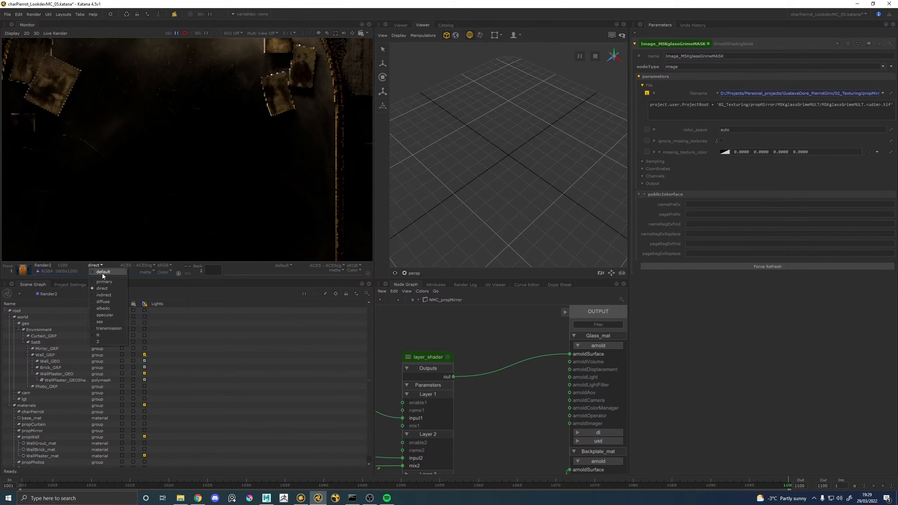
click(104, 275)
scroll(194, 175, down, 1)
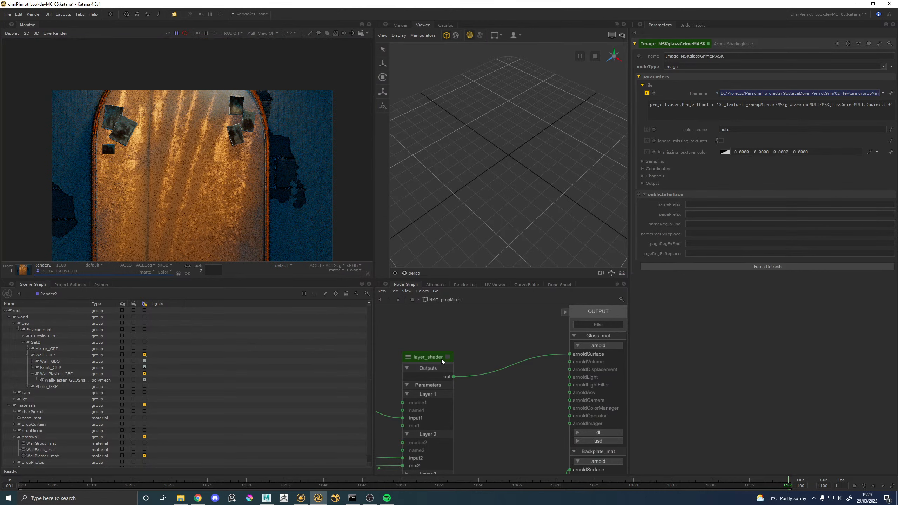
Maximize the node graph and collapse the frame material's layer_rgba3 node, placing it lower beside standard_surface8
scroll(442, 362, down, 6)
middle_drag(437, 345, 480, 385)
middle_drag(413, 423, 450, 363)
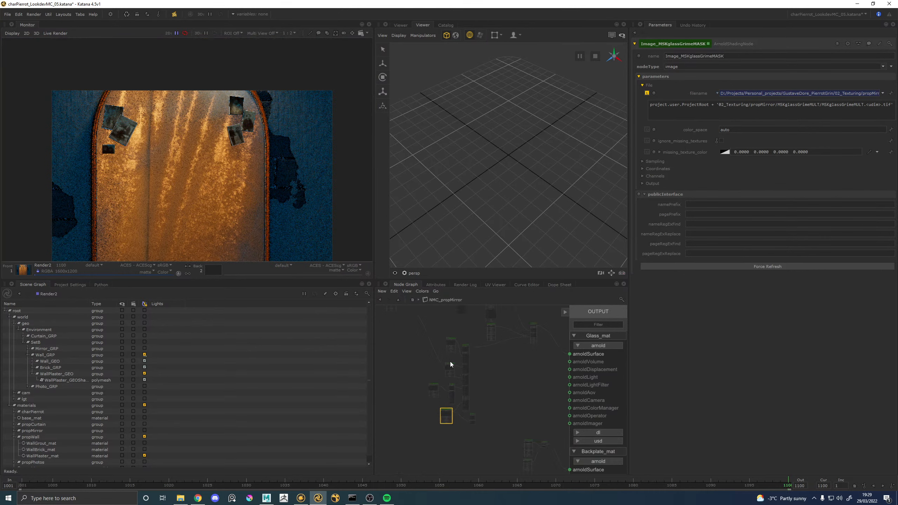
click(480, 358)
key(space)
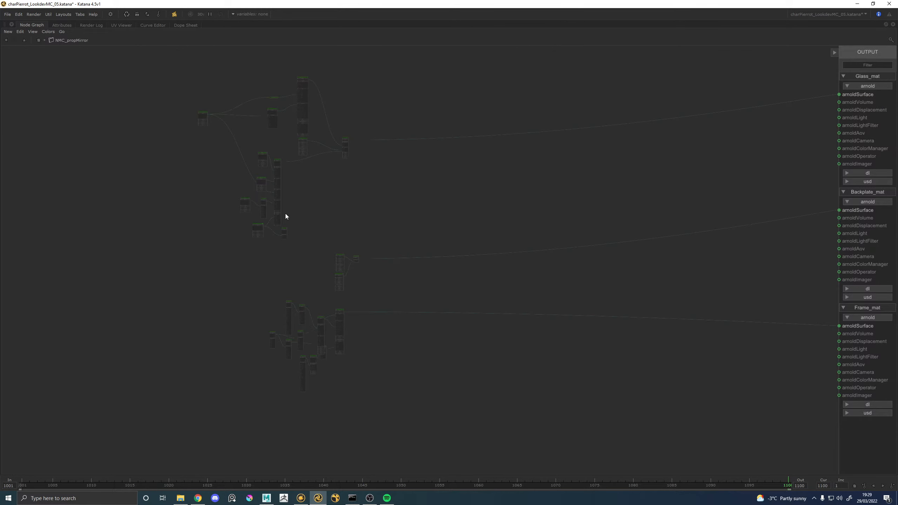
scroll(352, 377, up, 5)
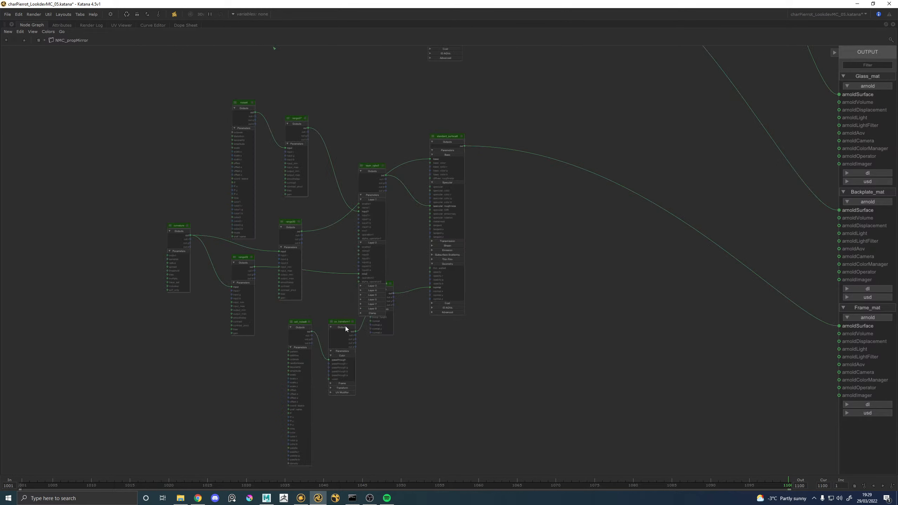
scroll(369, 166, up, 3)
click(354, 168)
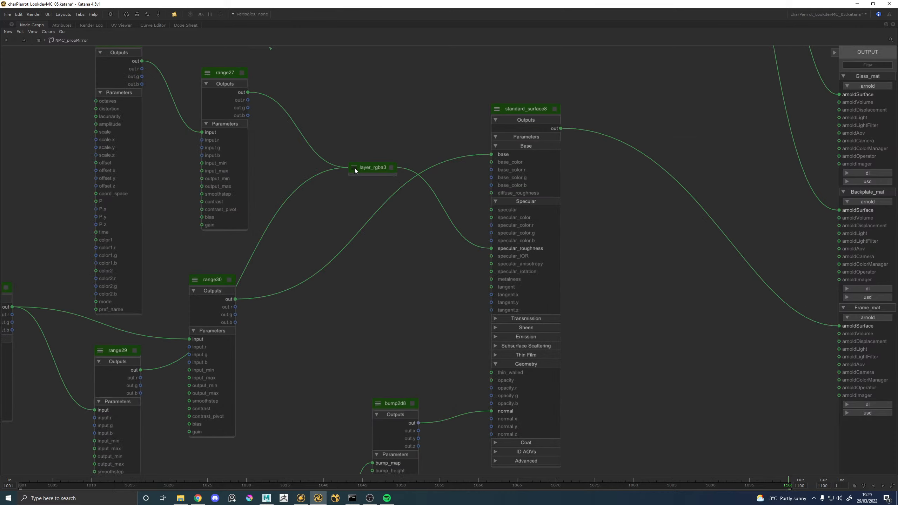
drag(354, 168, 381, 268)
middle_drag(301, 123, 355, 211)
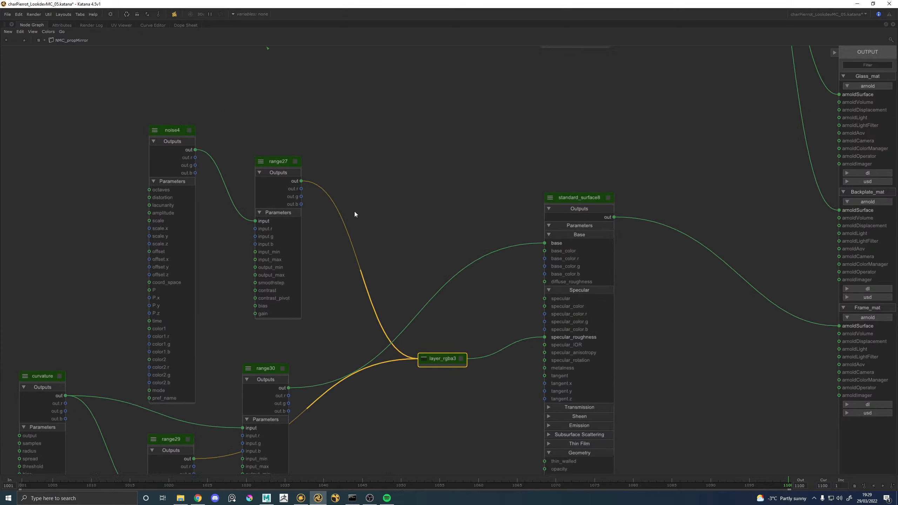
Collapse and align noise4 and range27, and show only connected ports on both nodes and on layer_rgba3
click(261, 161)
click(155, 130)
drag(160, 132, 168, 180)
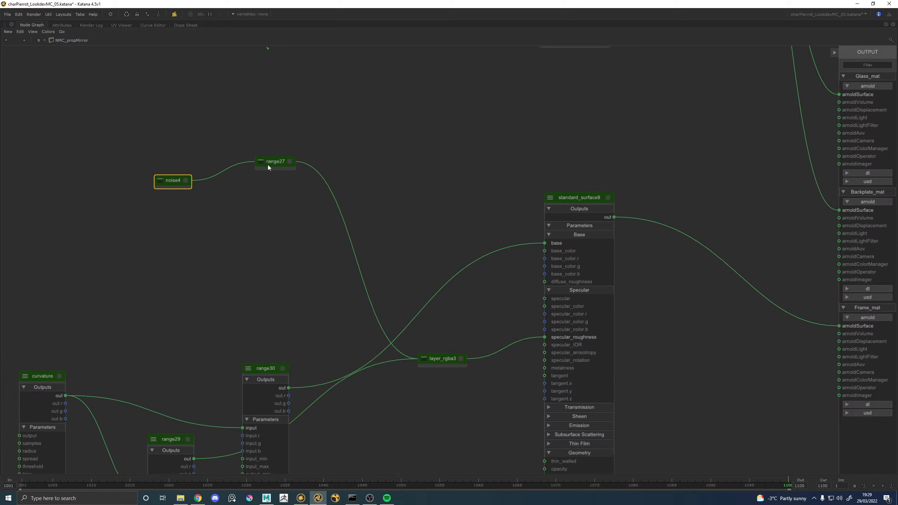
drag(268, 168, 262, 184)
click(161, 181)
click(256, 178)
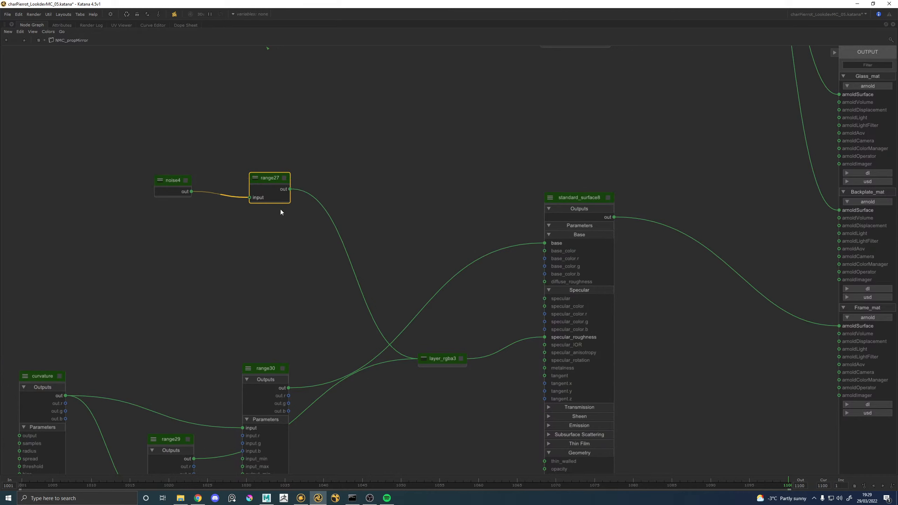
click(423, 360)
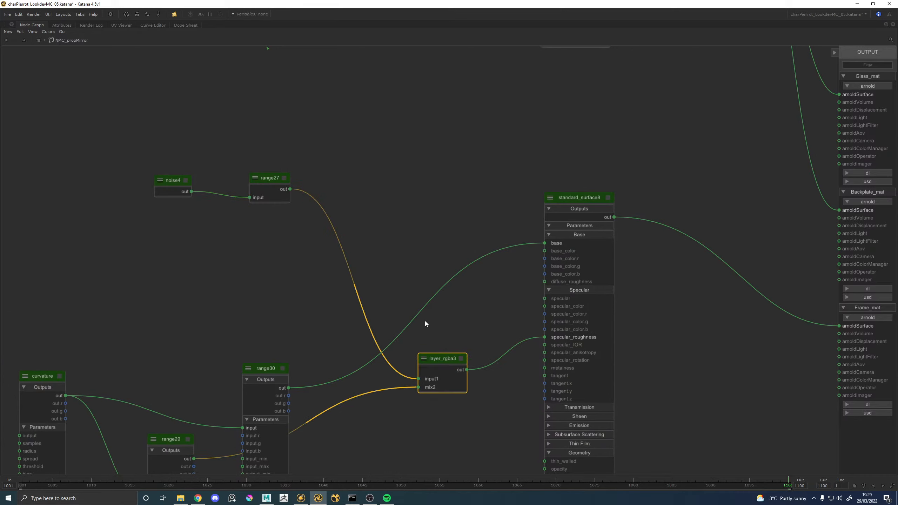
Move range30 up and reduce the range30, range29 and curvature nodes to their connected ports
scroll(425, 321, down, 5)
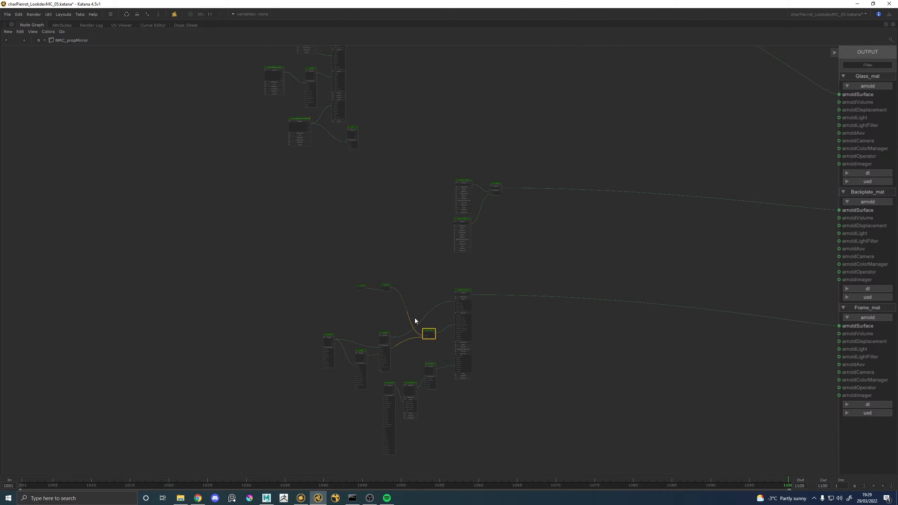
scroll(415, 321, up, 4)
drag(352, 351, 345, 297)
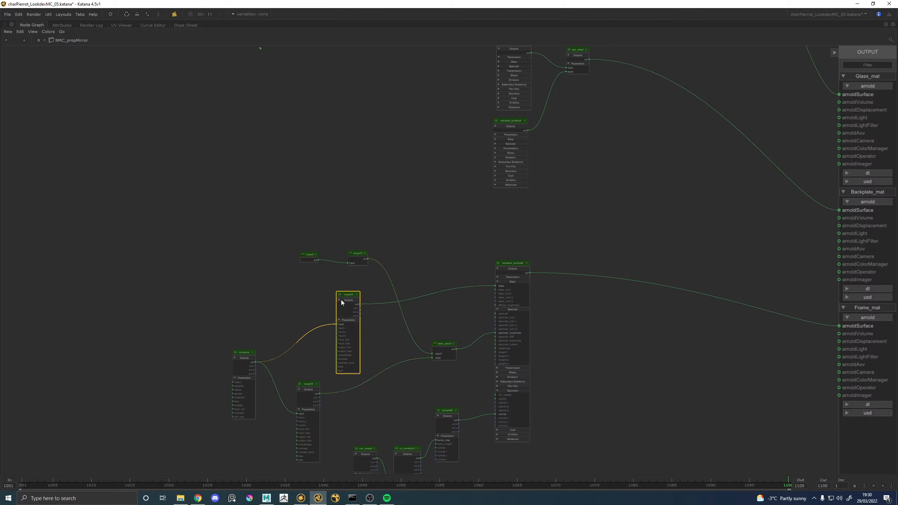
click(340, 295)
click(298, 385)
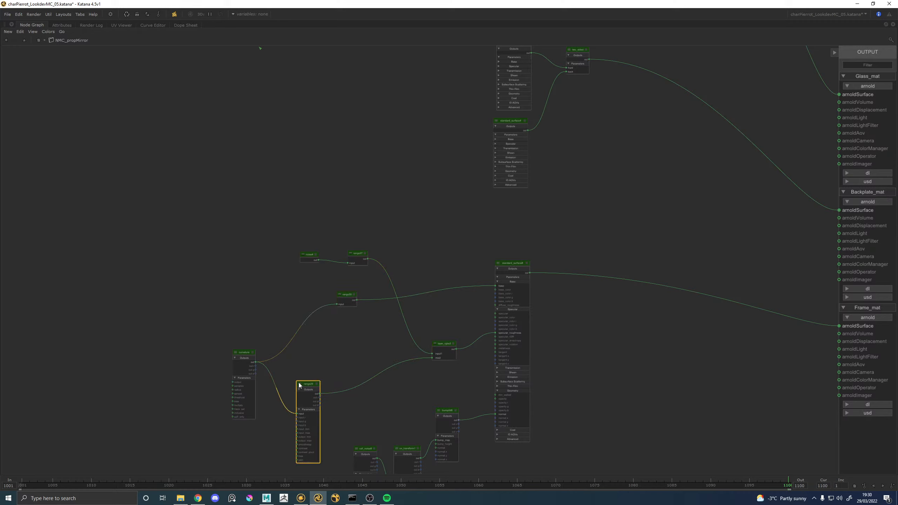
click(299, 385)
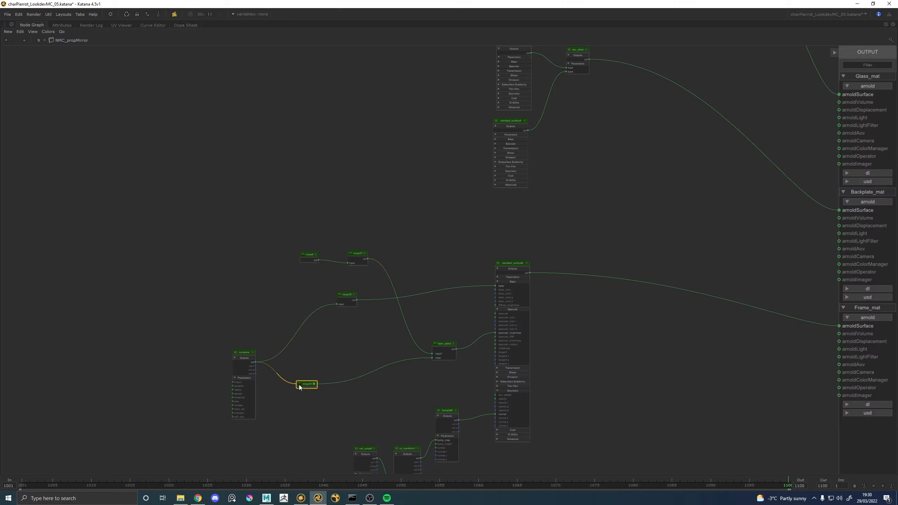
click(235, 354)
middle_drag(356, 353, 315, 272)
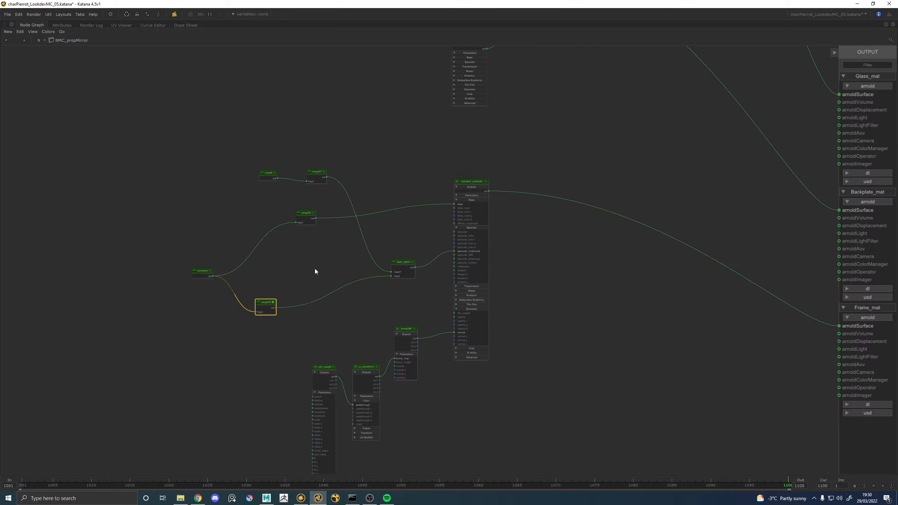
Reduce the bump2d8, uv_transform and cell noise nodes of the frame's bump network to their connected ports
click(396, 330)
click(356, 367)
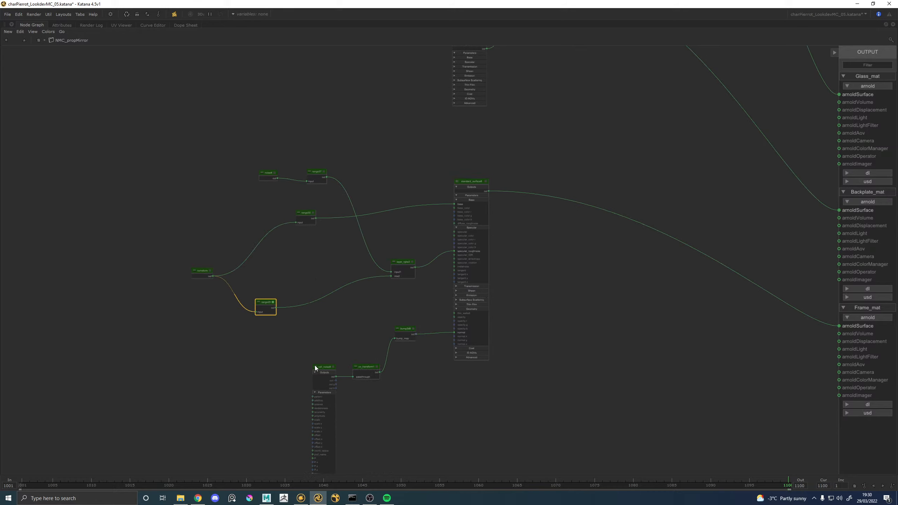
click(316, 367)
Move the image_MSKglassGrimeA node away from layer_rgba2 and add a range node between the two
middle_drag(435, 138, 401, 376)
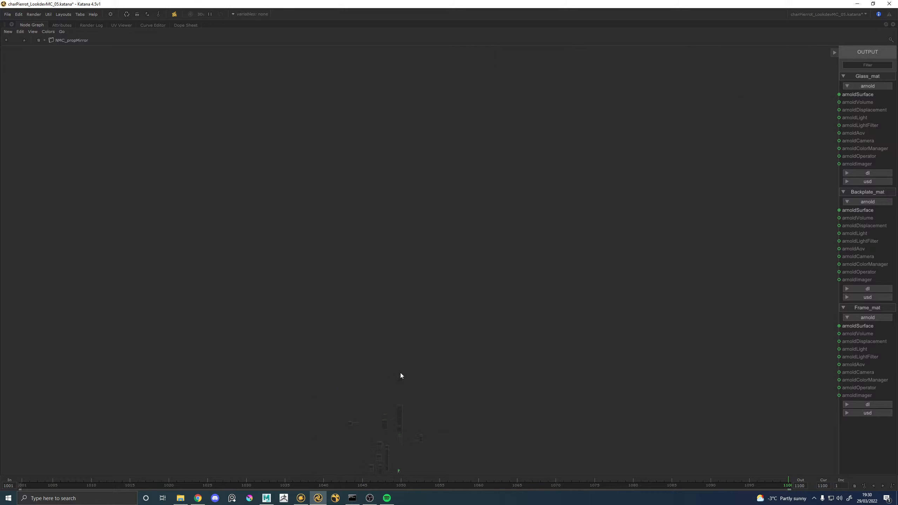
scroll(446, 156, up, 15)
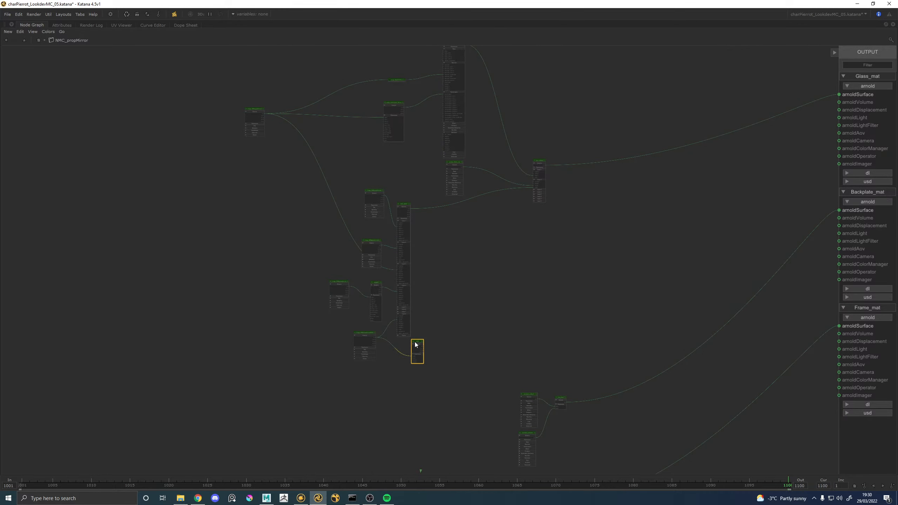
scroll(403, 214, up, 6)
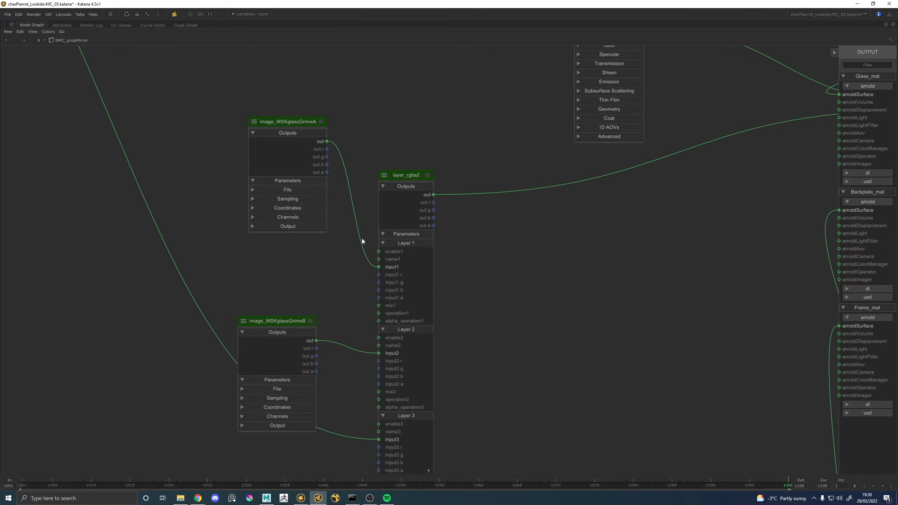
drag(293, 124, 203, 141)
key(Tab)
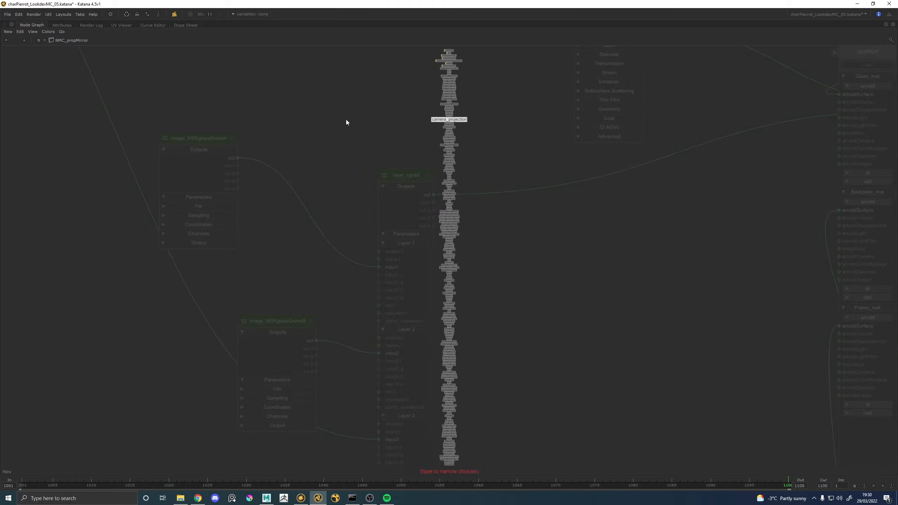
text(bias)
key(BackSpace)
key(BackSpace)
key(BackSpace)
text(range)
key(Return)
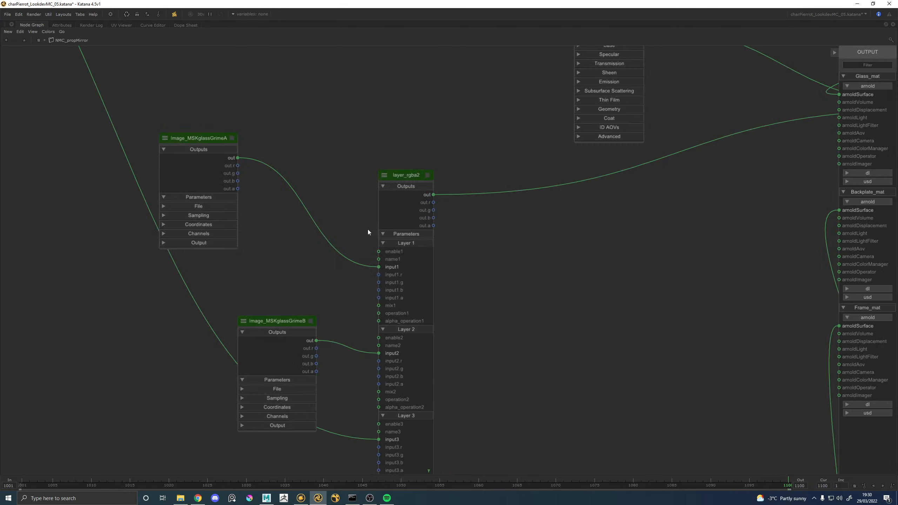
click(286, 191)
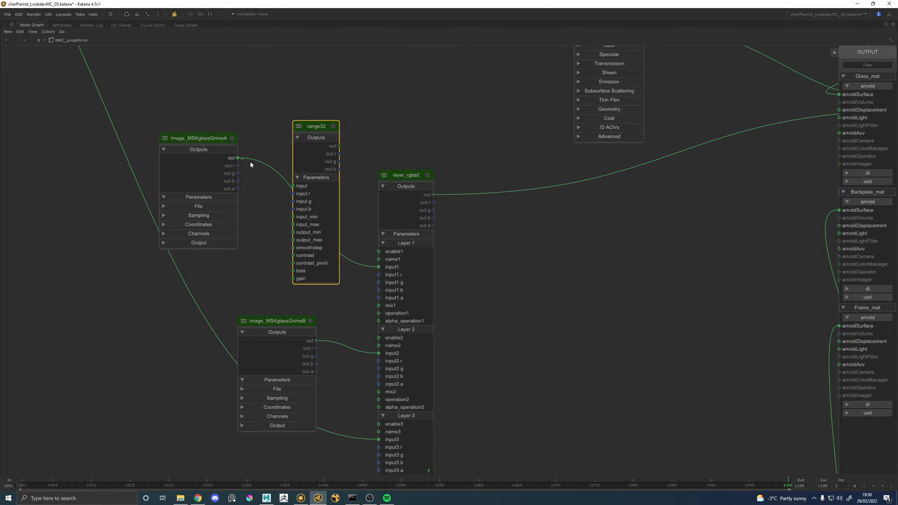
Wire range32 into layer_rgba2's input1, and route image_MSKglassGrimeB through a new range node into input2
drag(339, 146, 378, 267)
drag(268, 316, 133, 321)
text(arange)
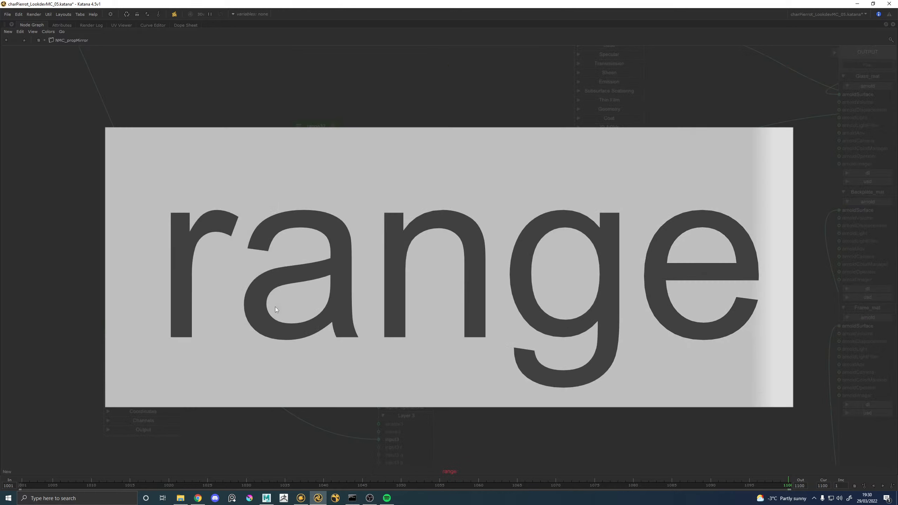
key(Return)
click(273, 310)
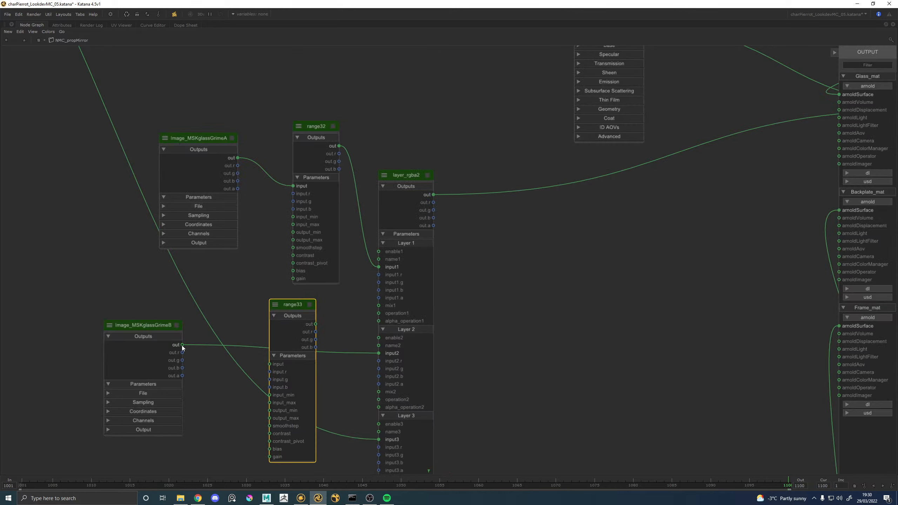
drag(182, 346, 276, 364)
drag(316, 325, 379, 354)
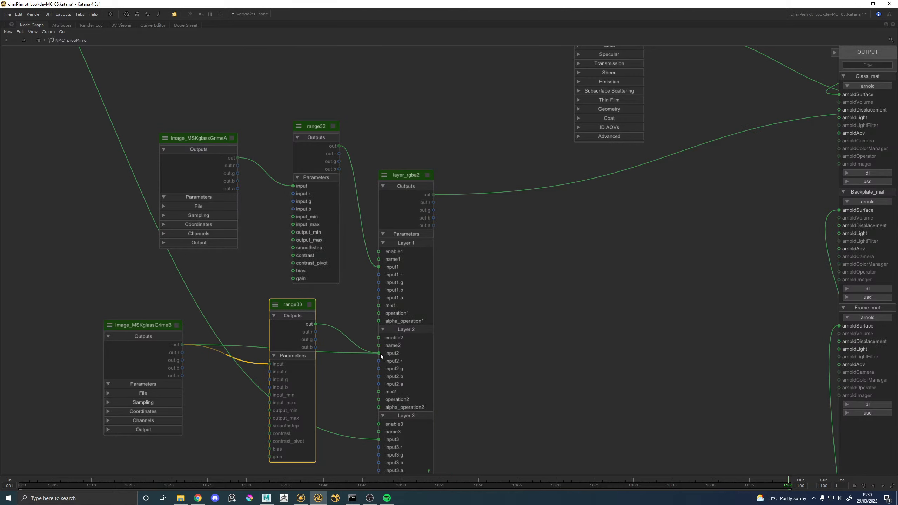
Set the bias of range32, the range node fed by image_MSKglassGrimeA, to 0.6
middle_drag(361, 380, 373, 195)
click(258, 289)
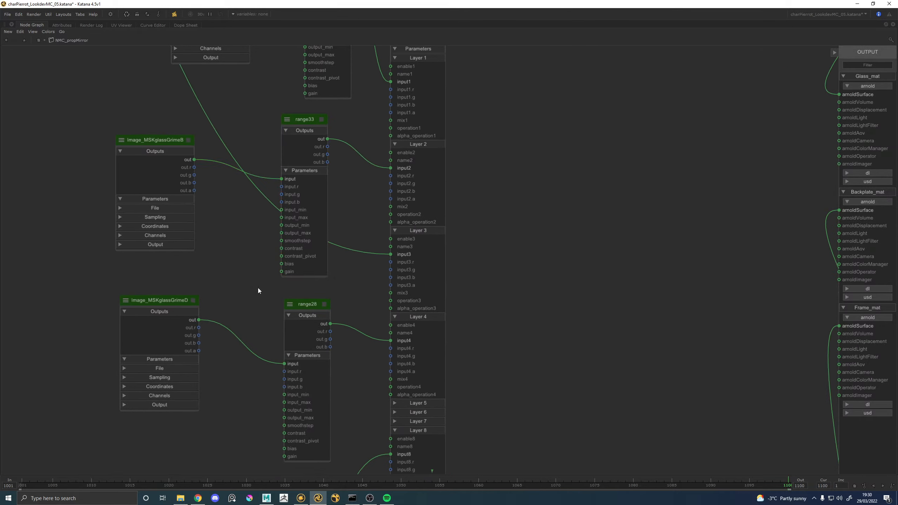
key(space)
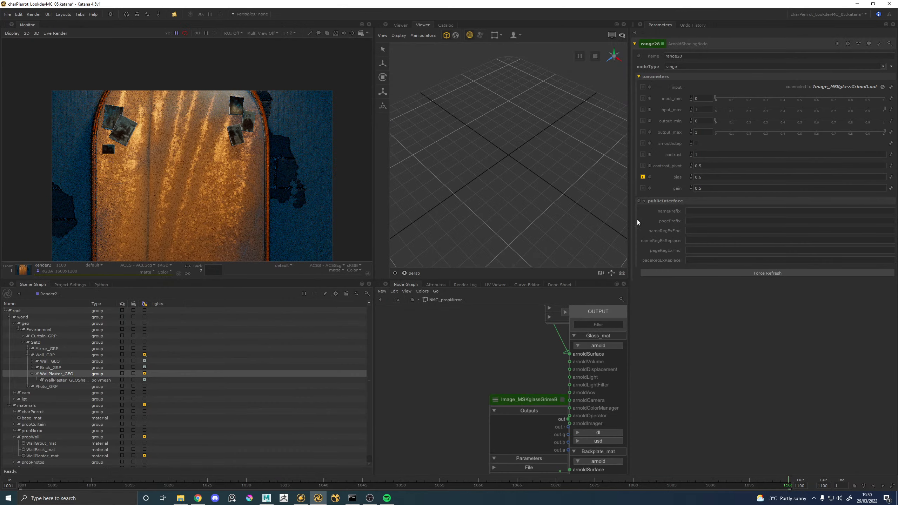
scroll(461, 378, down, 5)
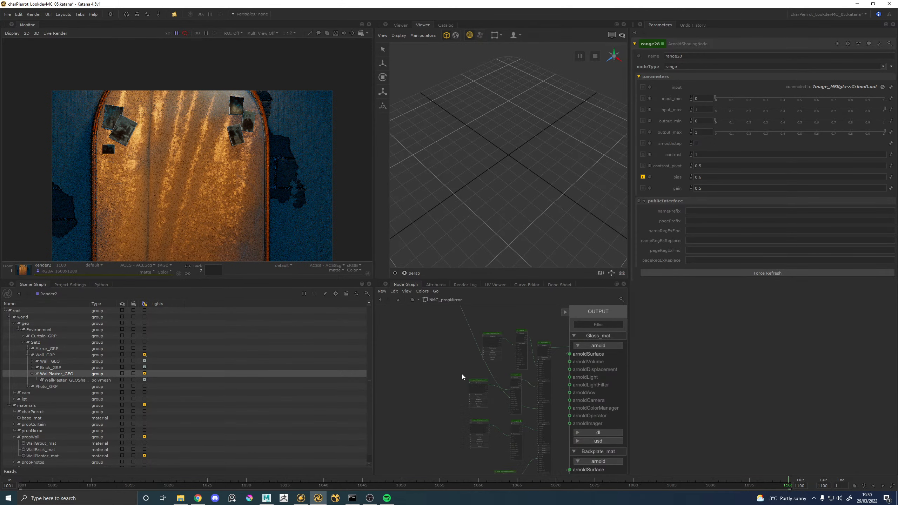
middle_drag(509, 434, 452, 387)
scroll(451, 374, up, 5)
middle_drag(415, 360, 569, 376)
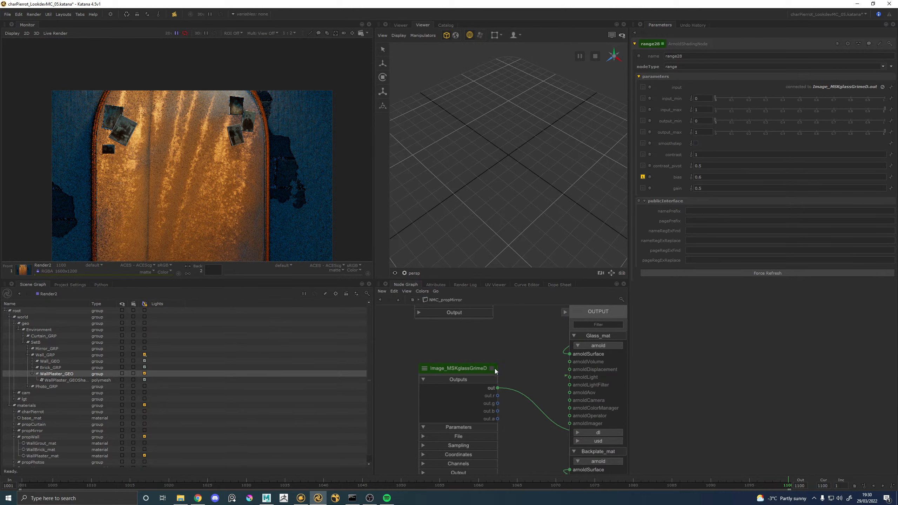
scroll(501, 371, down, 5)
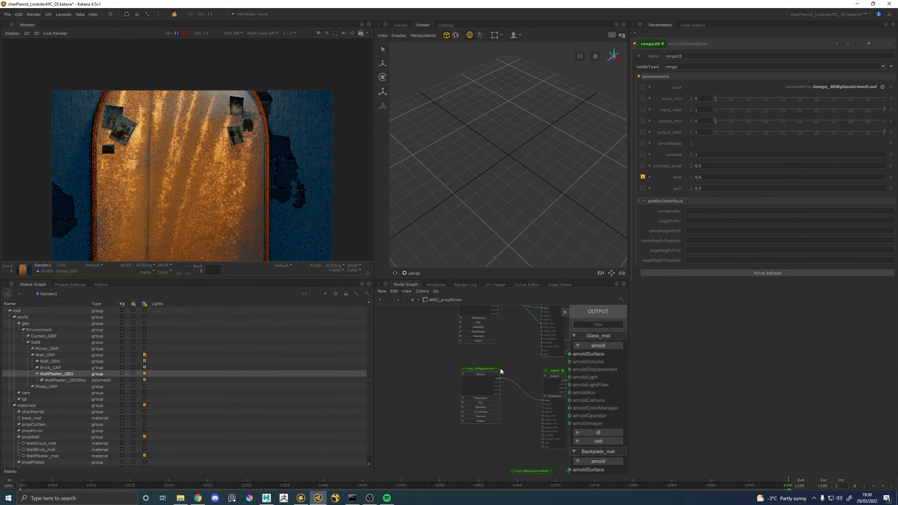
middle_drag(500, 373, 473, 374)
scroll(482, 340, up, 5)
click(512, 334)
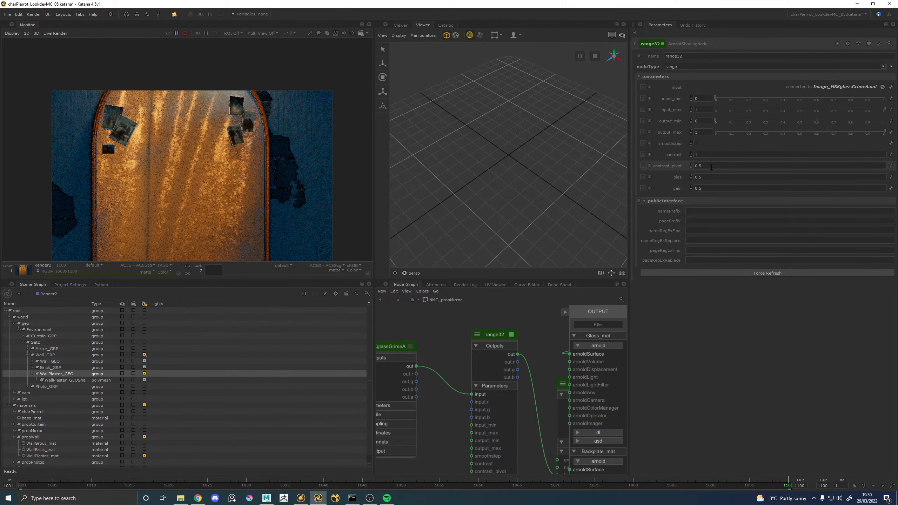
click(708, 178)
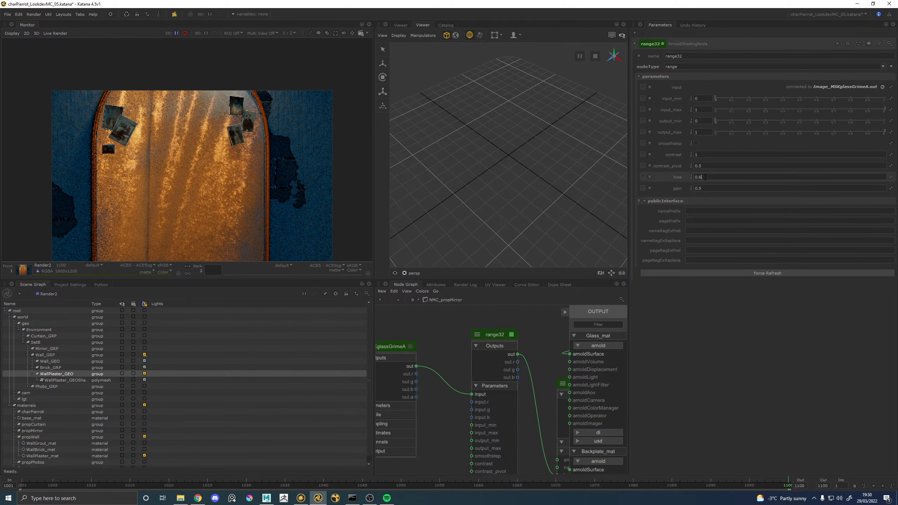
Set the bias of range33, the range node fed by image_MSKglassGrimeB, to 0.6
middle_drag(478, 446, 469, 307)
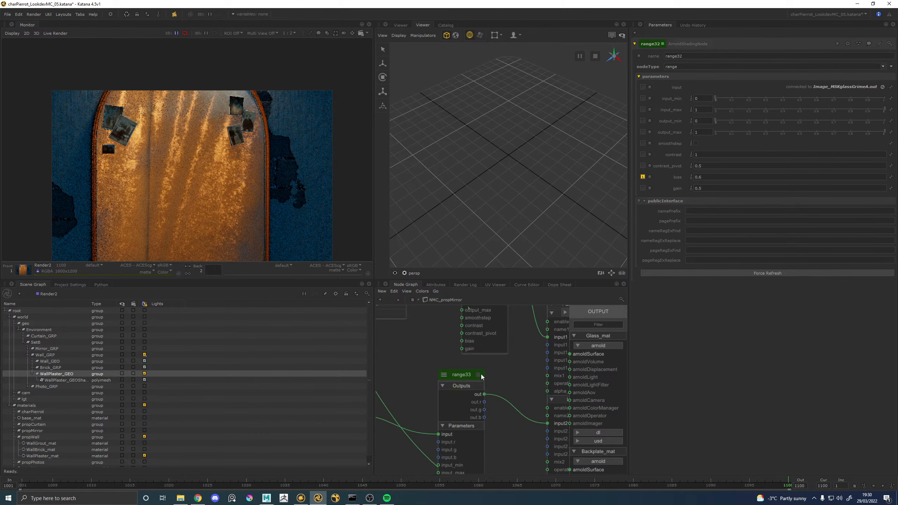
click(479, 375)
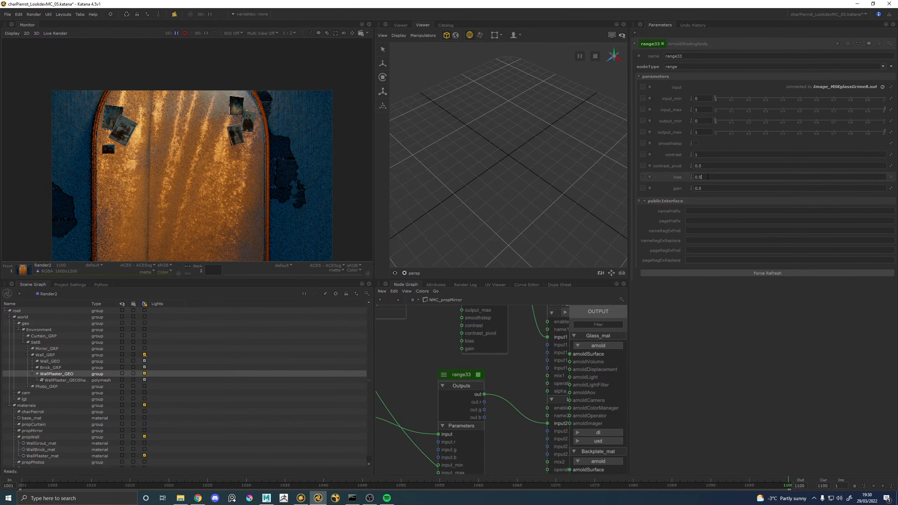
text(6)
key(Return)
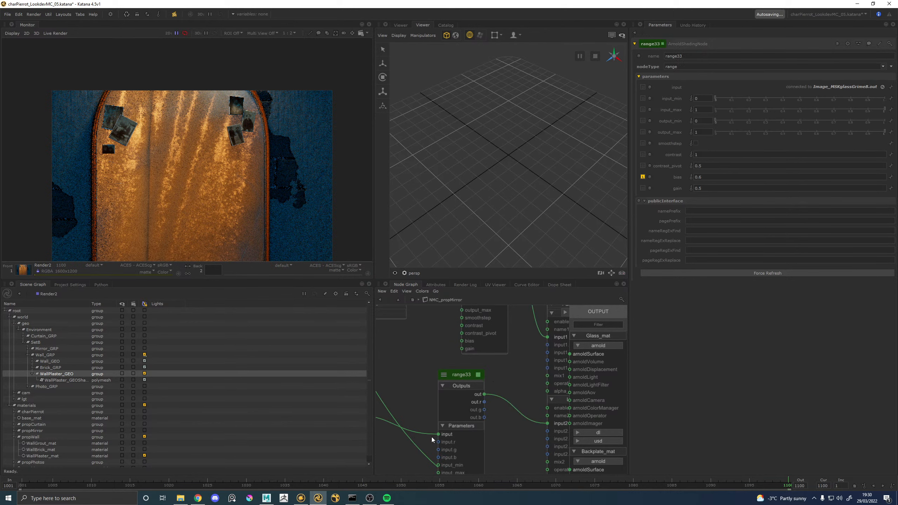
Set the bias of range28, the range node fed by image_MSKglassGrimeD, to 0.75
middle_drag(432, 440, 460, 347)
click(459, 349)
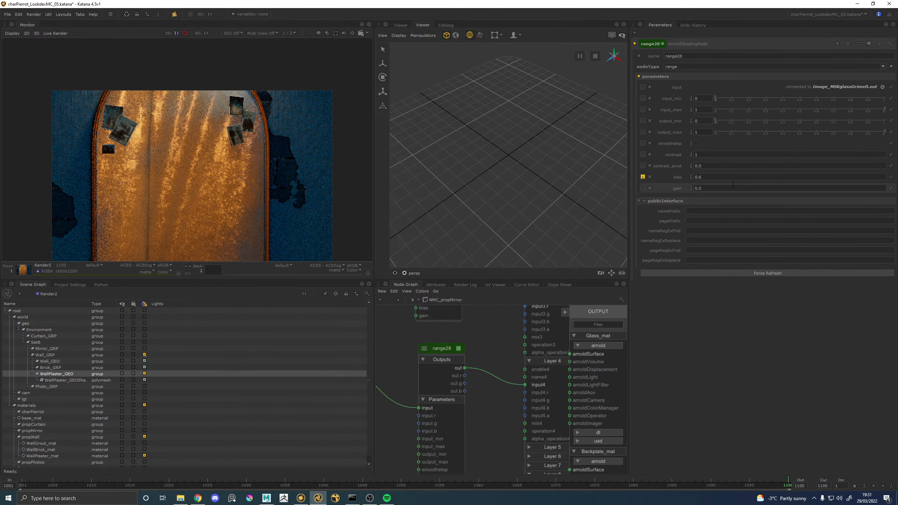
click(710, 177)
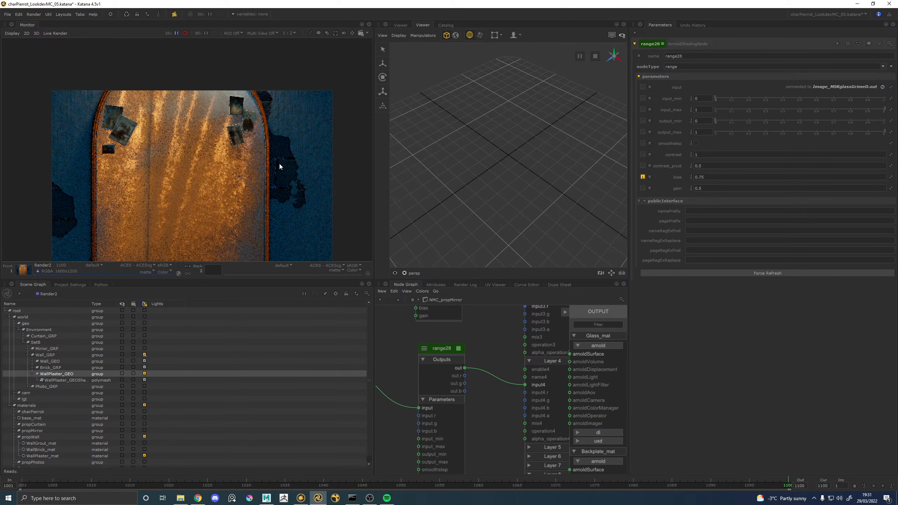
Set the bias of range32, the range node fed by image_MSKglassGrimeA, to 0.75
scroll(467, 345, down, 6)
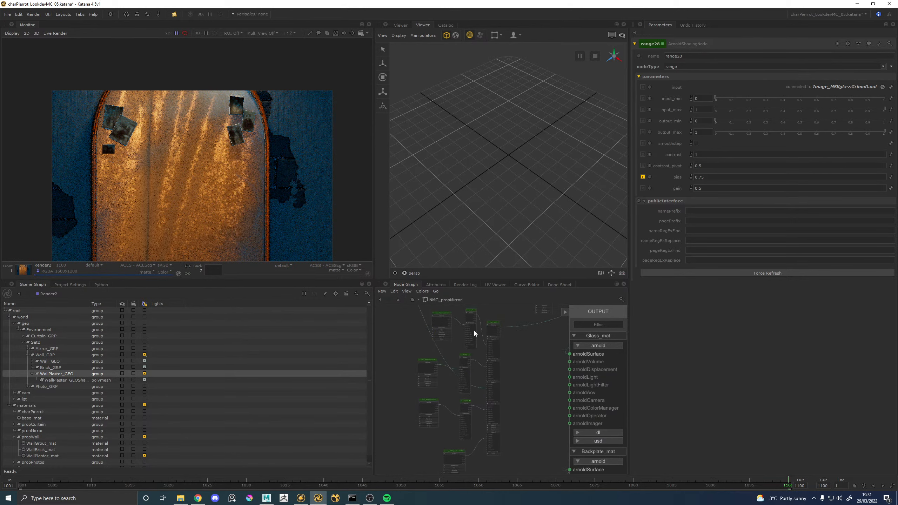
scroll(474, 343, up, 5)
click(474, 352)
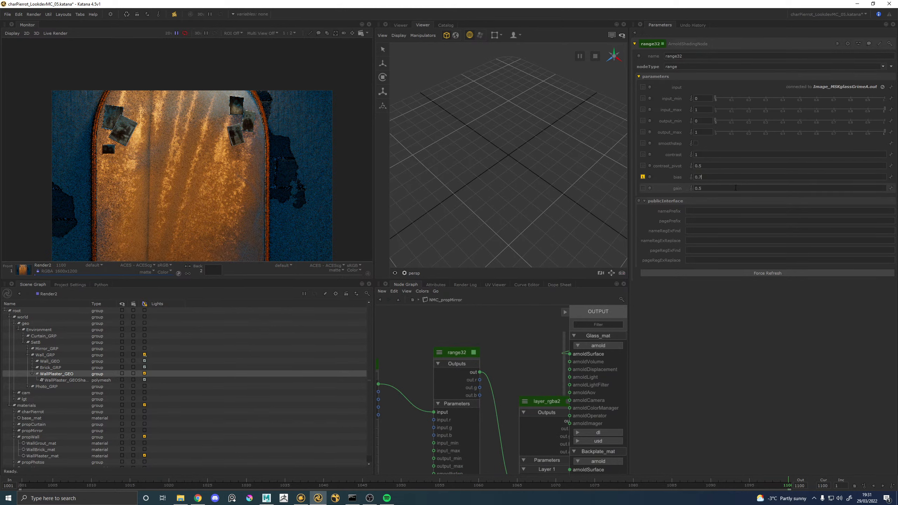
Inspect the mirror grime in the render's direct pass in the maximized Monitor and return to the default pass
scroll(259, 189, up, 2)
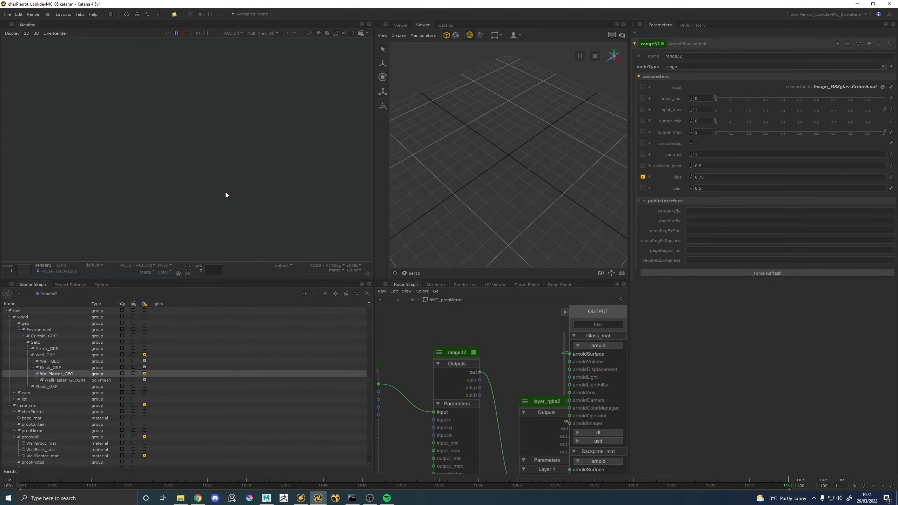
scroll(217, 197, down, 2)
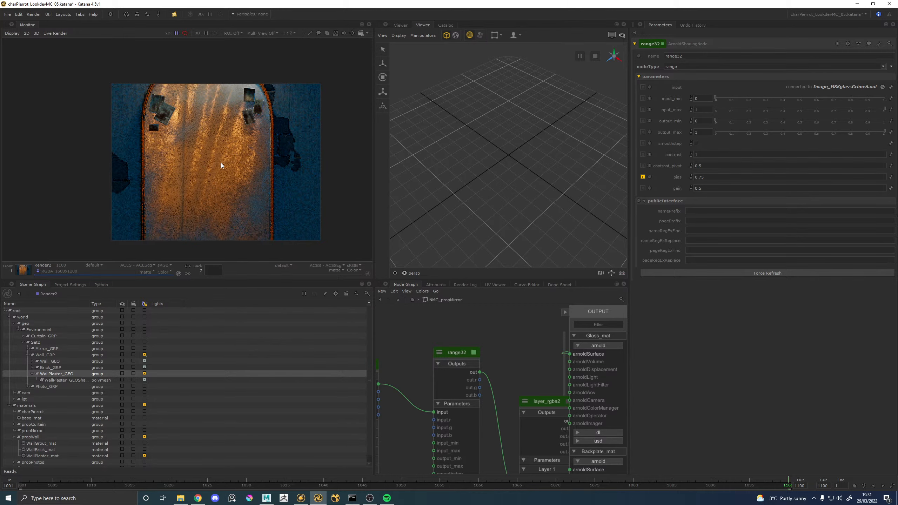
key(space)
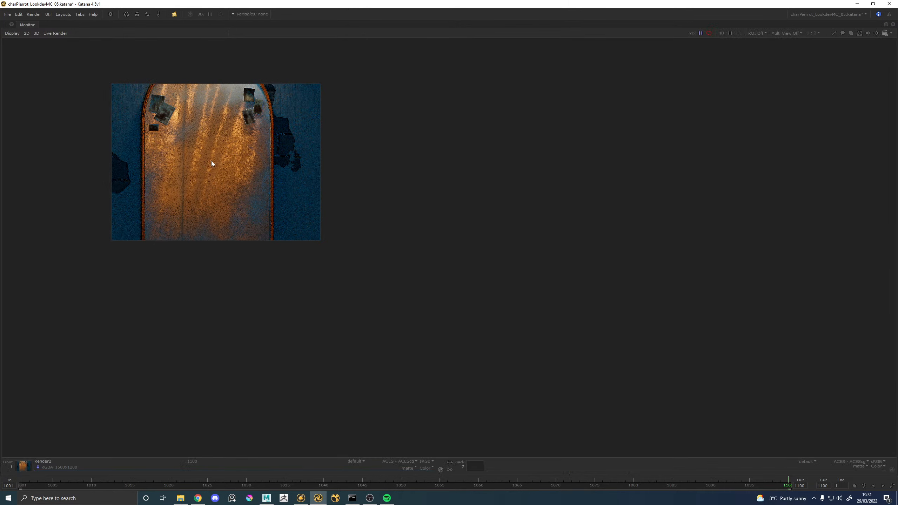
scroll(244, 175, up, 4)
middle_drag(273, 190, 279, 220)
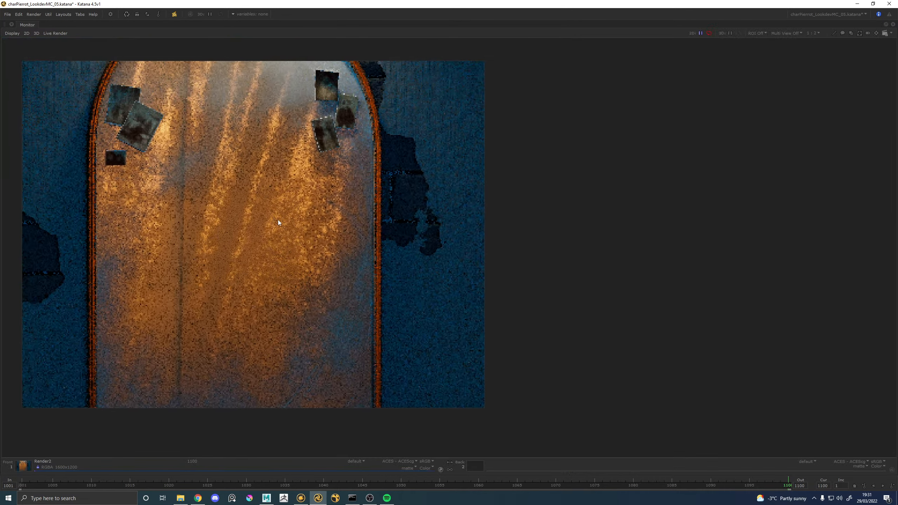
click(357, 463)
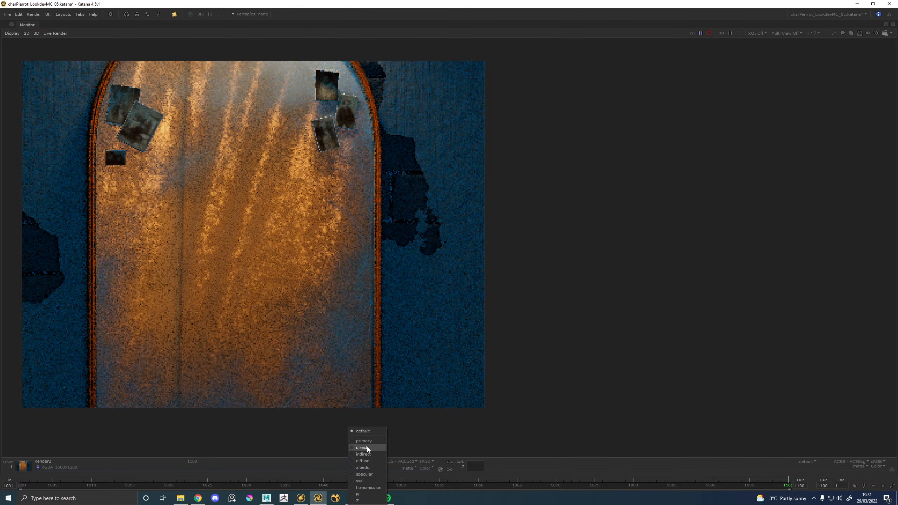
click(367, 446)
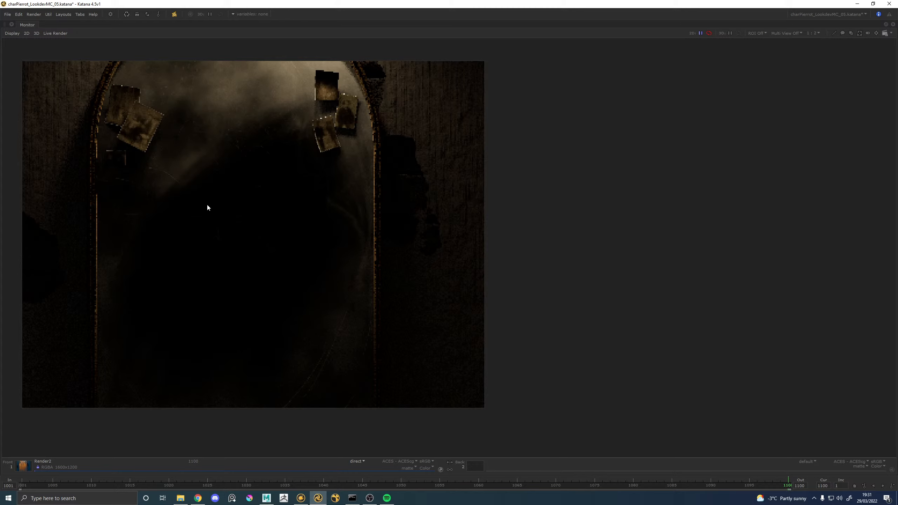
middle_drag(207, 201, 214, 239)
middle_drag(263, 282, 246, 242)
click(356, 463)
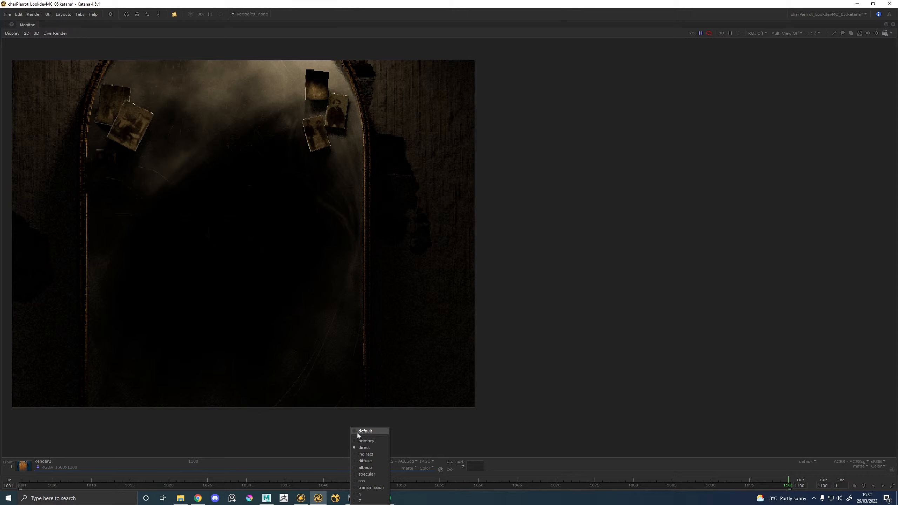
click(357, 433)
Examine the grime on the mirror glass and around the photos in the default render, and restore the full layout
scroll(271, 215, down, 2)
scroll(271, 215, up, 1)
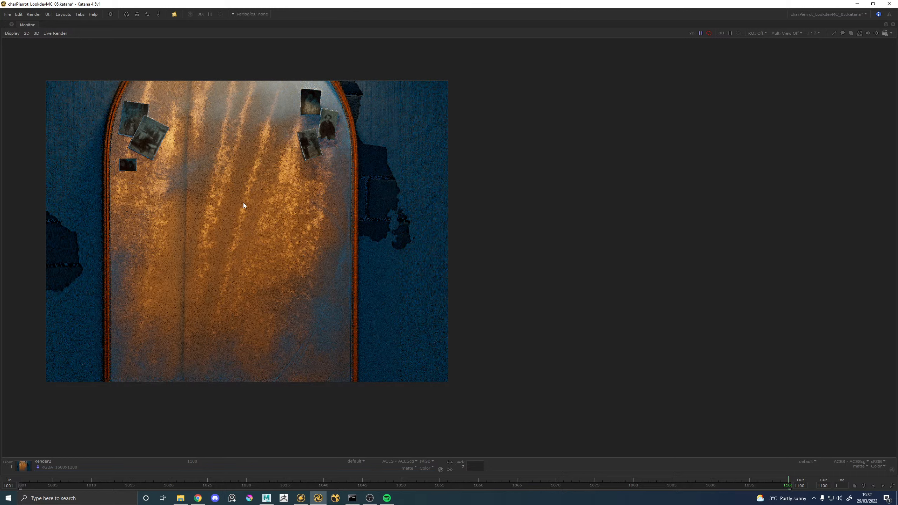
middle_drag(243, 202, 283, 218)
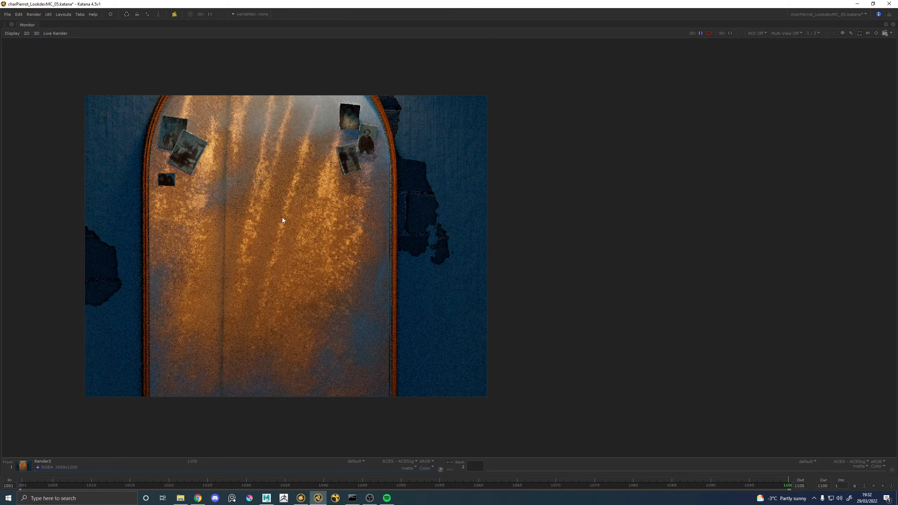
scroll(294, 222, down, 3)
scroll(294, 221, up, 3)
alt+right_drag(259, 194, 263, 194)
scroll(341, 104, up, 2)
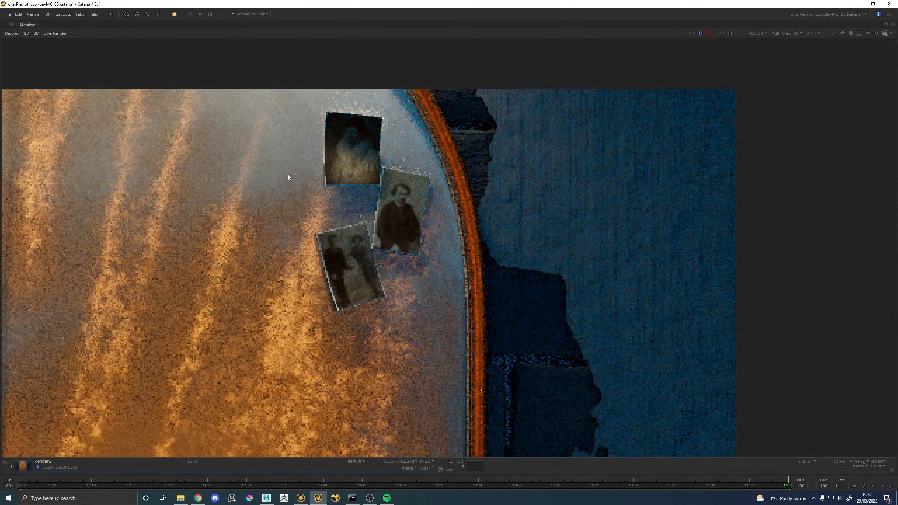
key(space)
scroll(232, 164, down, 2)
middle_drag(260, 198, 242, 150)
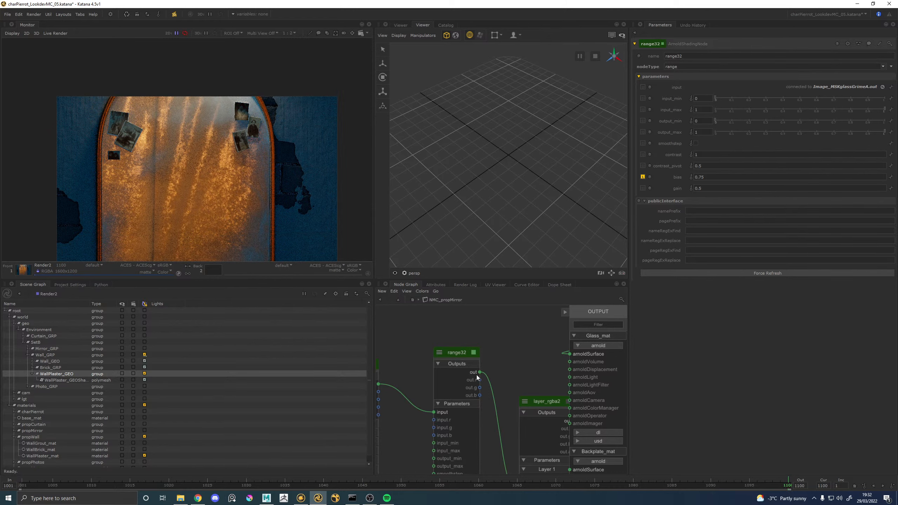
Compare the specular, indirect and primary passes close up on the mirror's upper photo, ending on the default pass
scroll(256, 101, up, 3)
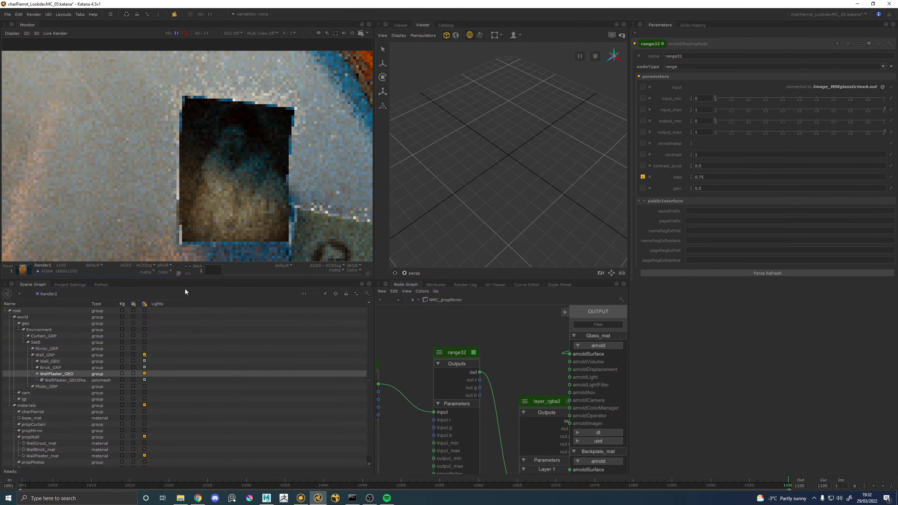
click(93, 264)
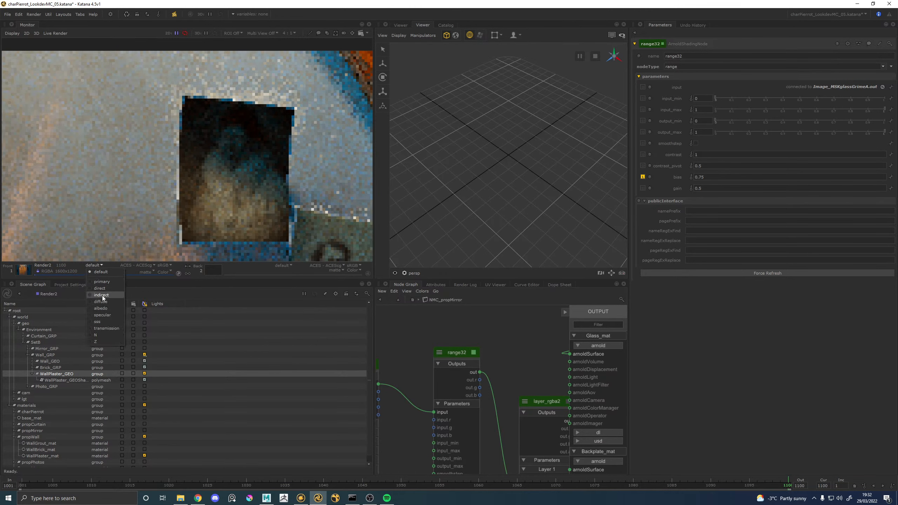
click(102, 313)
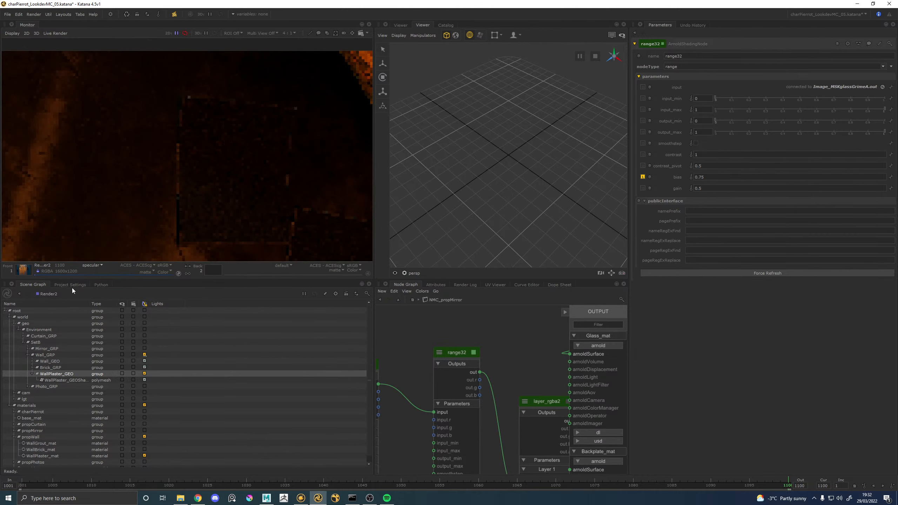
key(Page_Down)
key(Page_Down)
key(Page_Down)
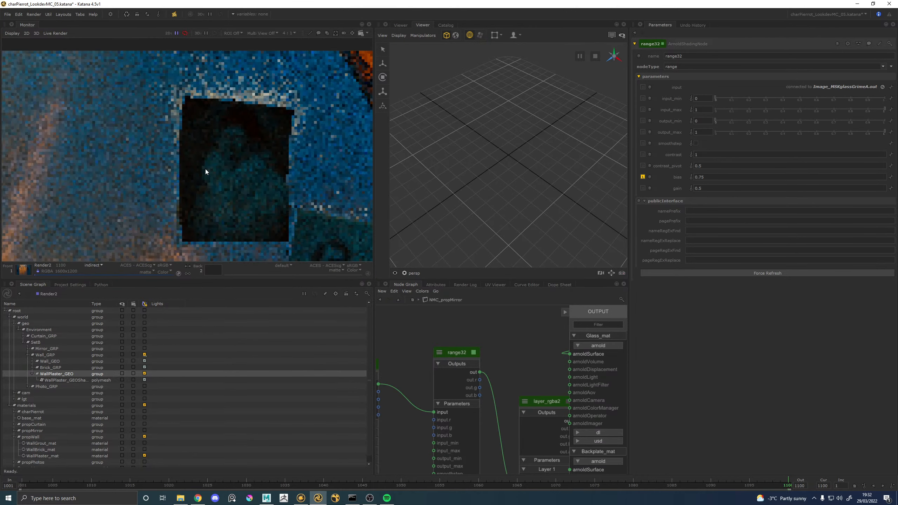
key(Page_Down)
key(Page_Down)
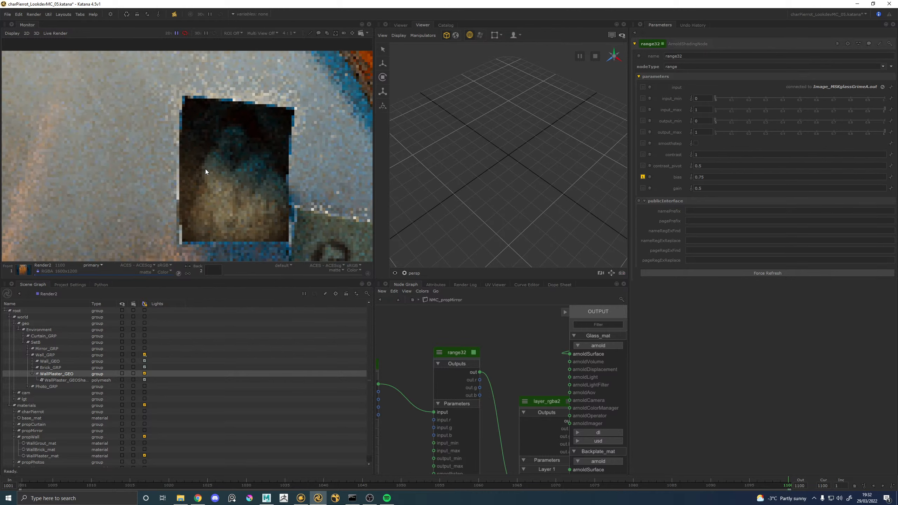
scroll(227, 195, down, 3)
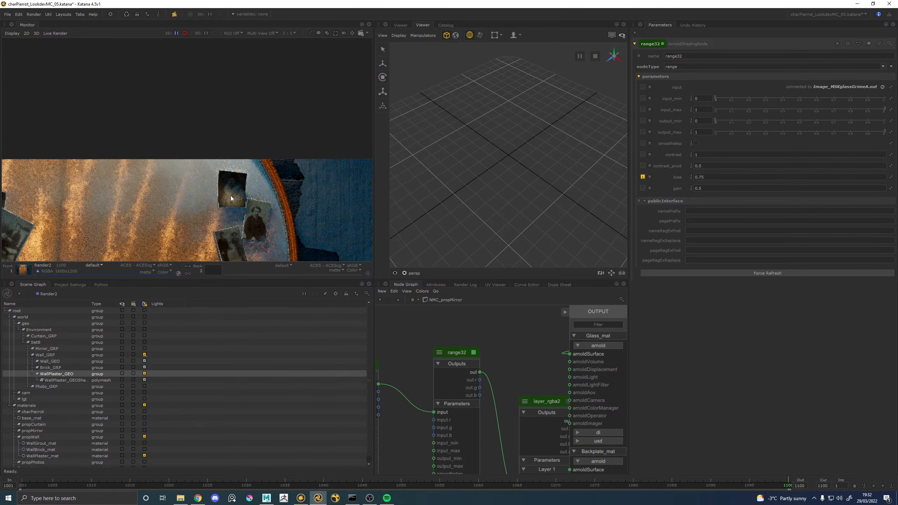
middle_drag(196, 222, 227, 118)
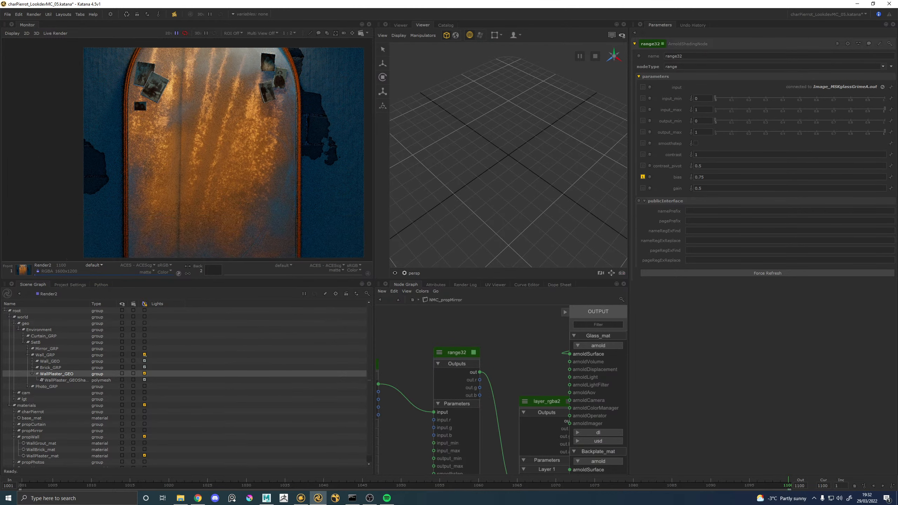
Set the bias of range32 to 0.65
scroll(286, 243, up, 2)
scroll(274, 232, down, 2)
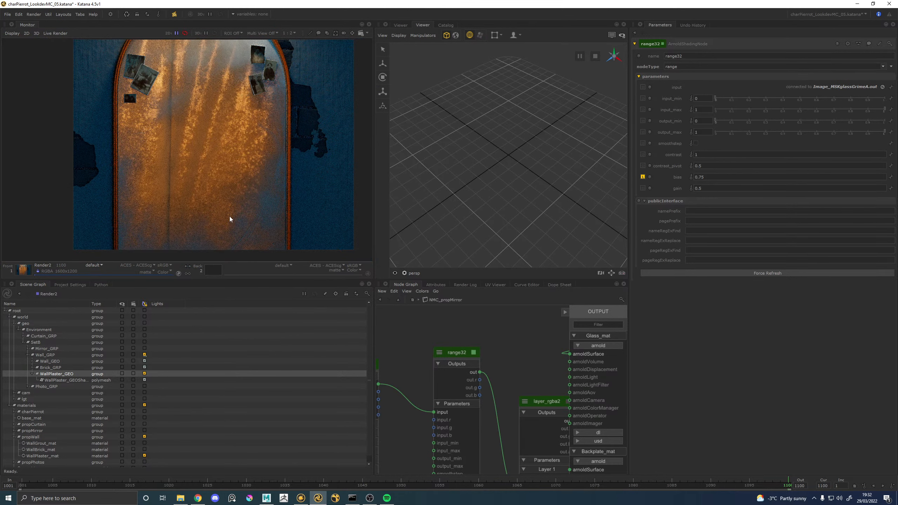
scroll(153, 119, up, 1)
middle_drag(210, 52, 187, 108)
scroll(184, 138, down, 1)
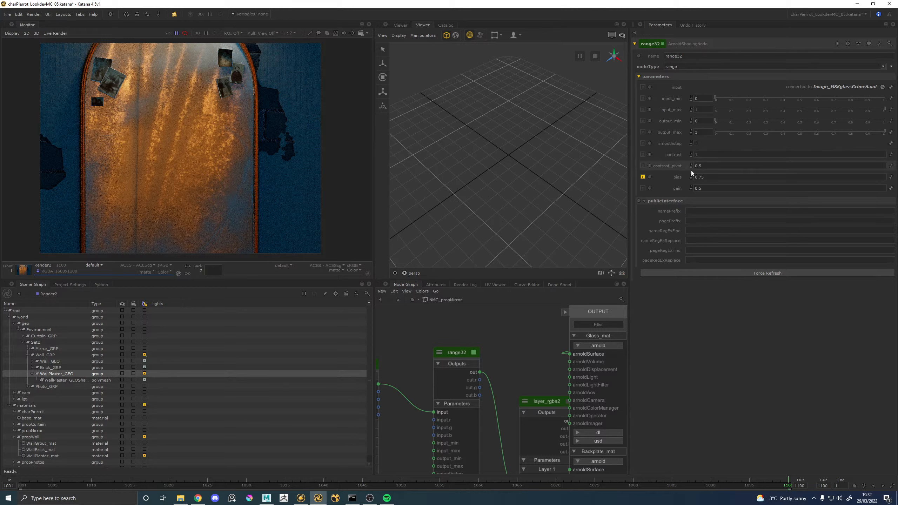
click(704, 176)
key(shift+Left)
key(BackSpace)
key(BackSpace)
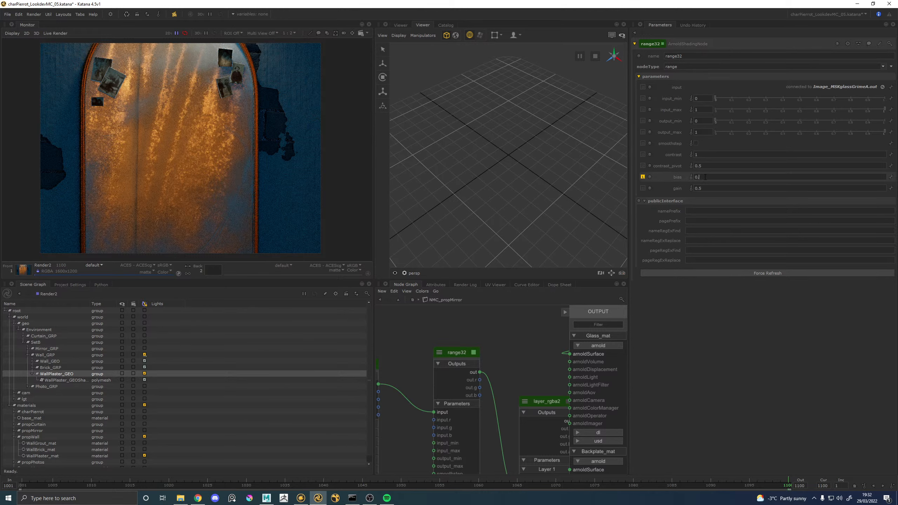
text(65)
Raise the output_min of range32 to 0.1
drag(703, 122, 692, 122)
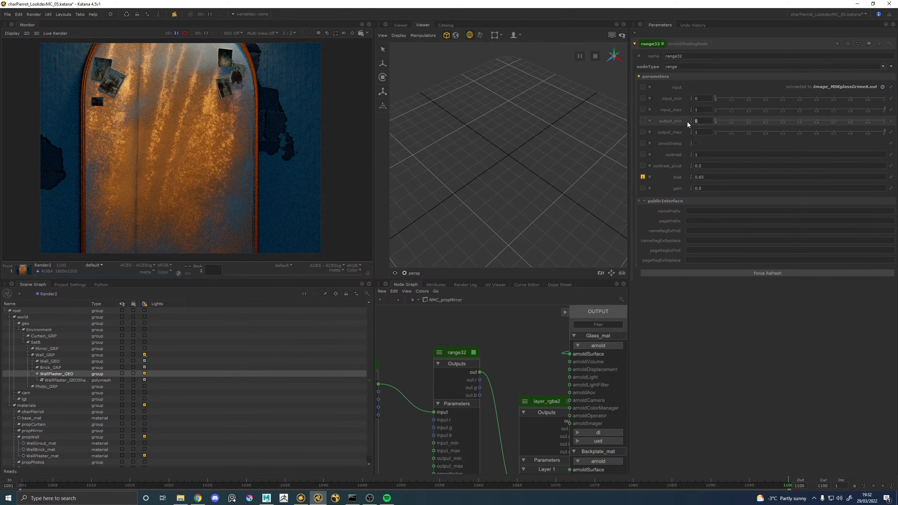
text(0.1)
key(Return)
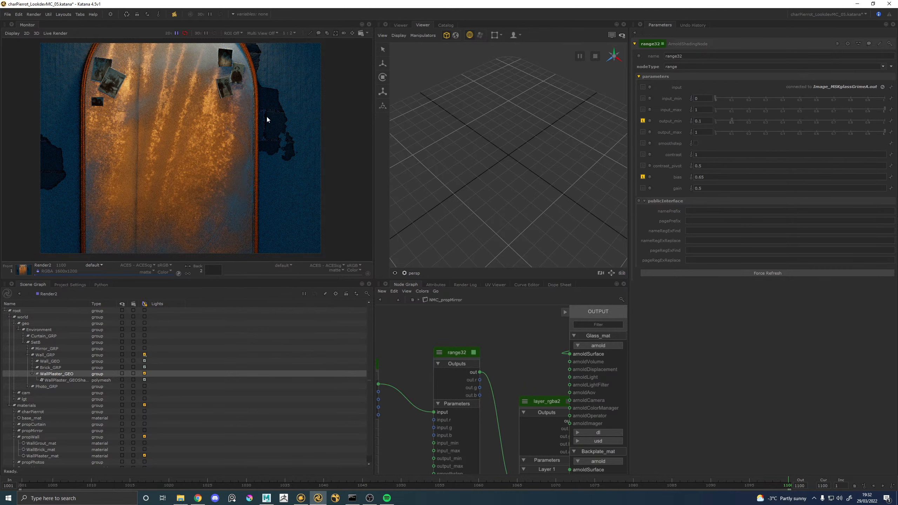
key(backslash)
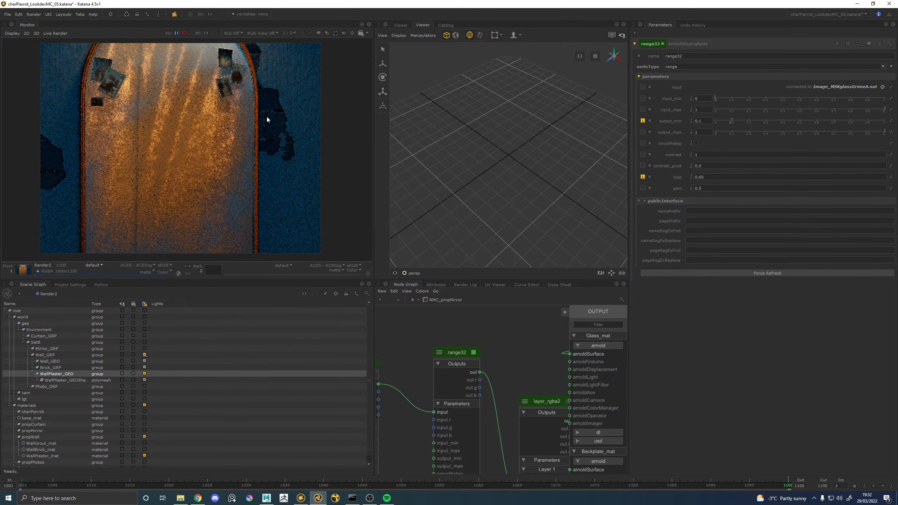
Examine the grime streaks and the photos on the mirror glass in the maximized Monitor, and restore the full layout
middle_drag(191, 109, 238, 113)
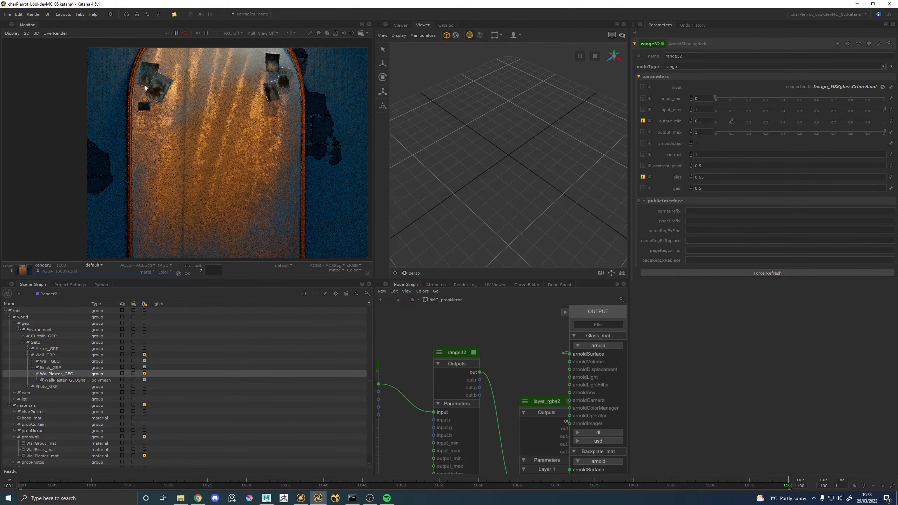
key(space)
middle_drag(180, 127, 260, 196)
scroll(261, 195, up, 5)
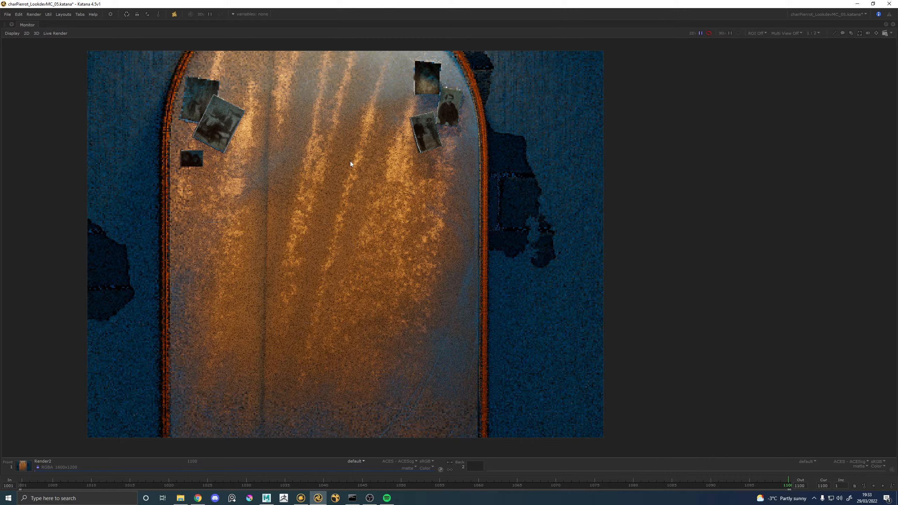
scroll(413, 125, up, 2)
scroll(412, 122, down, 1)
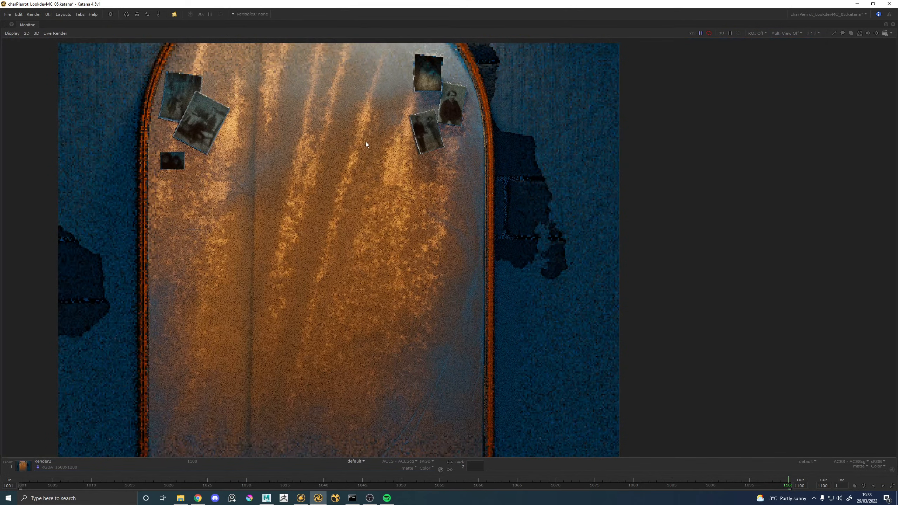
scroll(371, 166, down, 1)
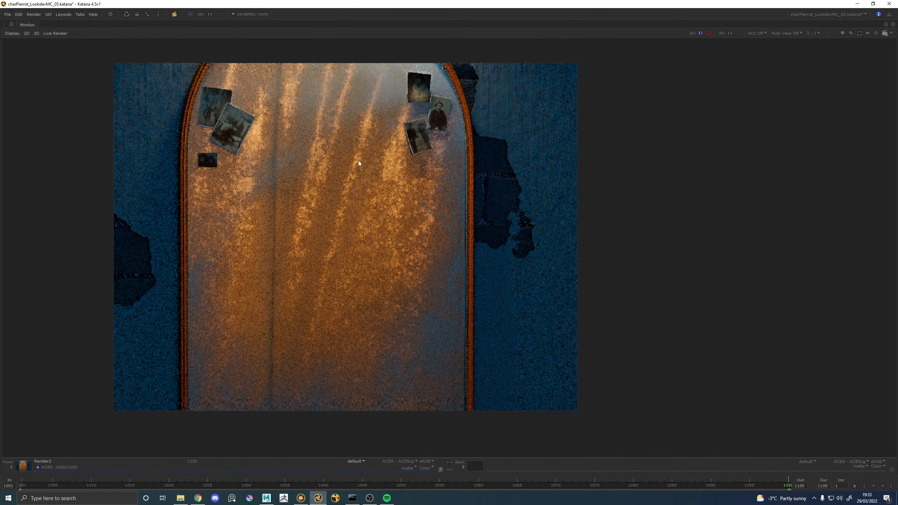
key(space)
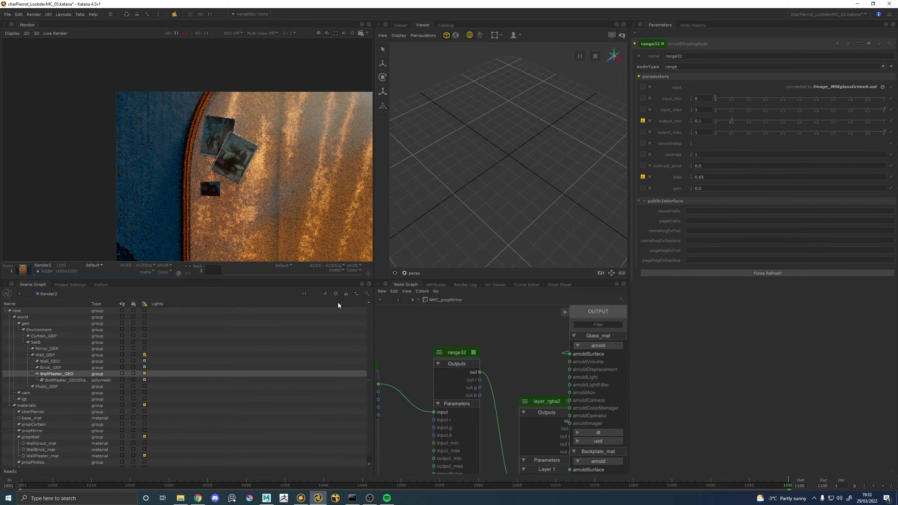
middle_drag(344, 225, 195, 172)
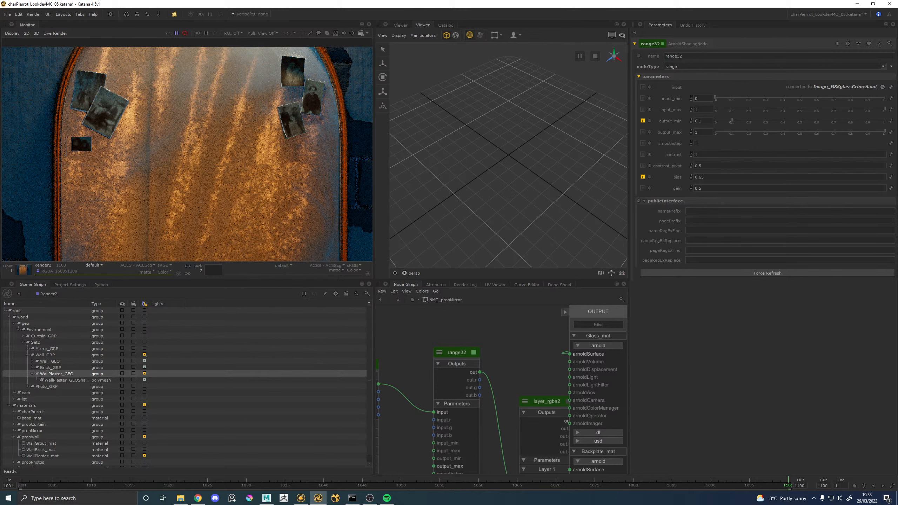
Rename the layer_rgba2 node inside NMC_propMirror as LRGB_MirrorDirt_MASK
click(399, 300)
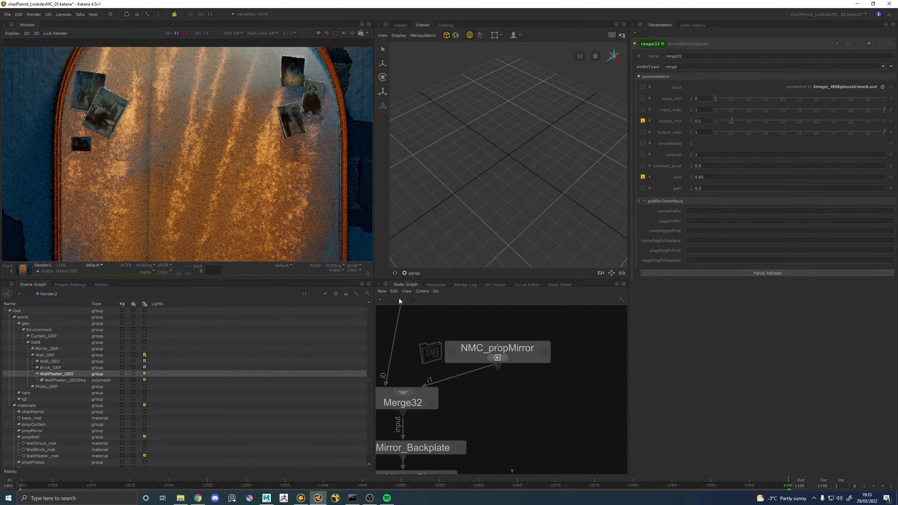
click(500, 359)
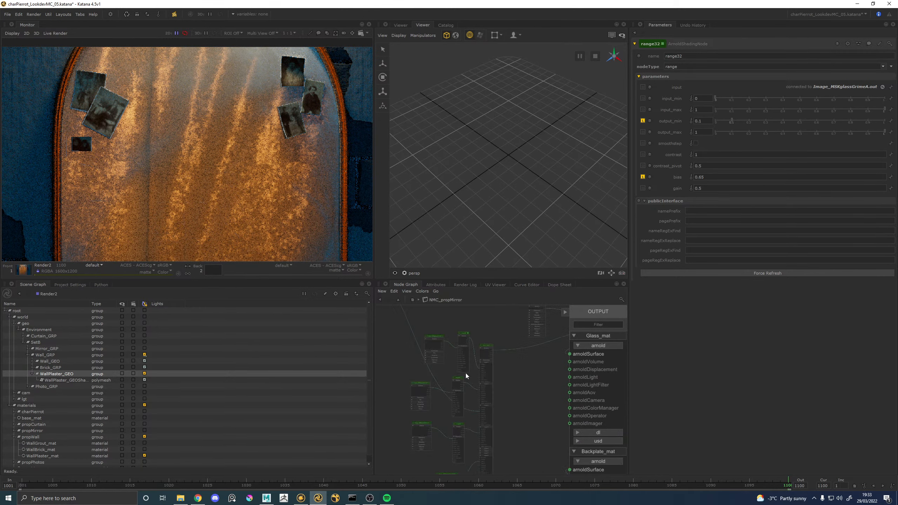
scroll(465, 375, up, 10)
click(499, 332)
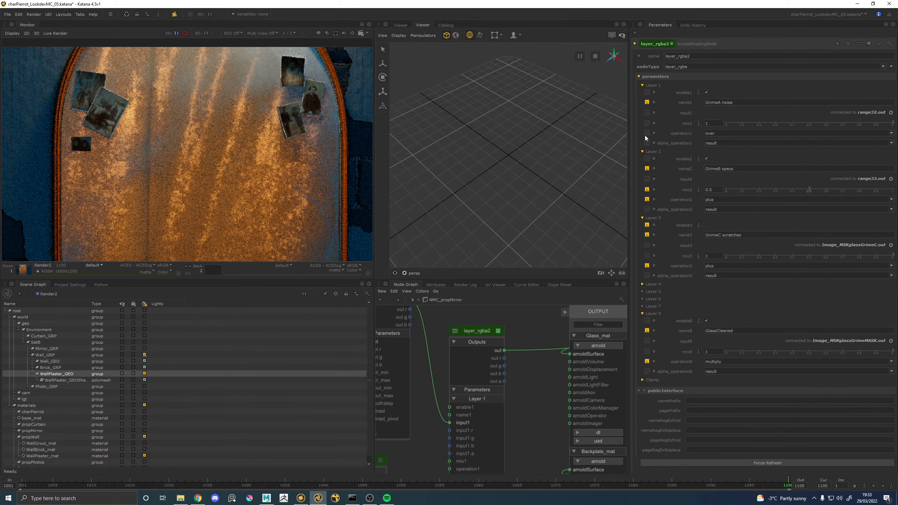
drag(679, 58, 654, 59)
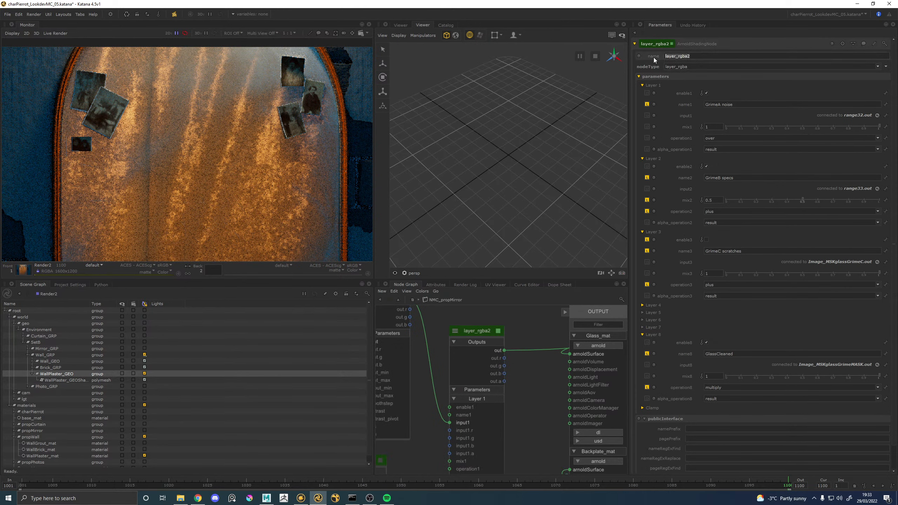
text(L)
text(RGB_)
text(MirrorDirst)
text(_M)
text(ASK)
key(Return)
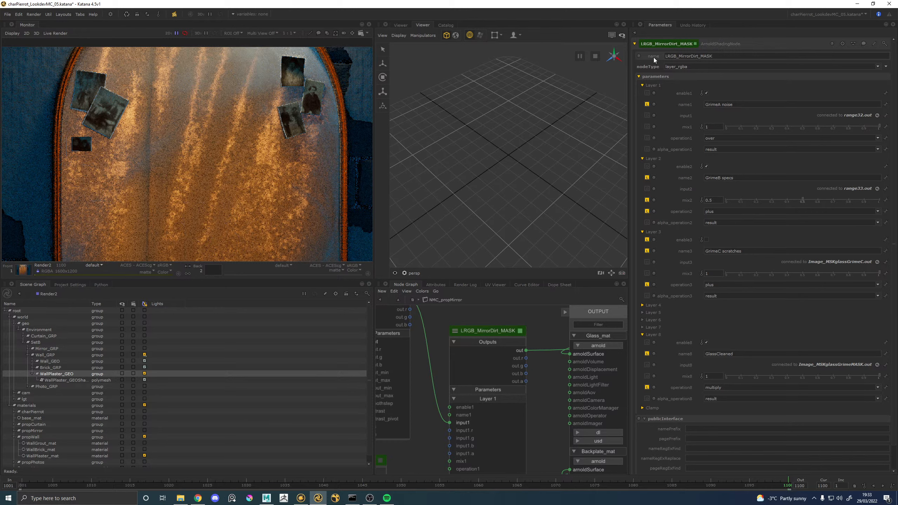
Select the nodes feeding LRGB_MirrorDirt_MASK together with it and move the group beneath the surface shaders
scroll(475, 354, down, 5)
scroll(469, 339, up, 4)
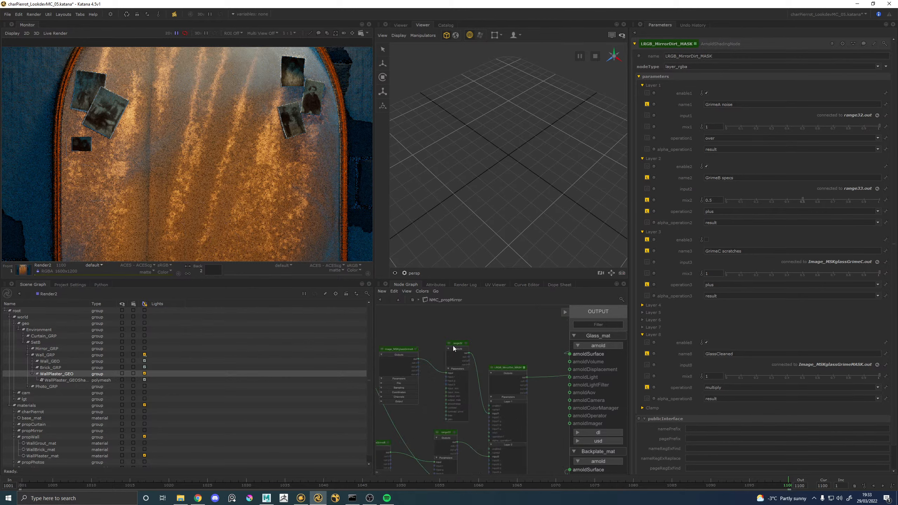
drag(417, 330, 475, 355)
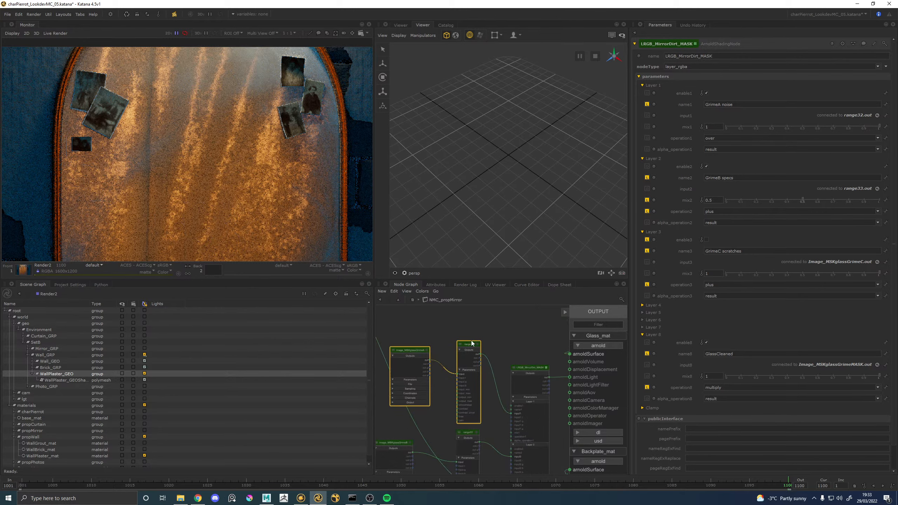
scroll(508, 364, down, 5)
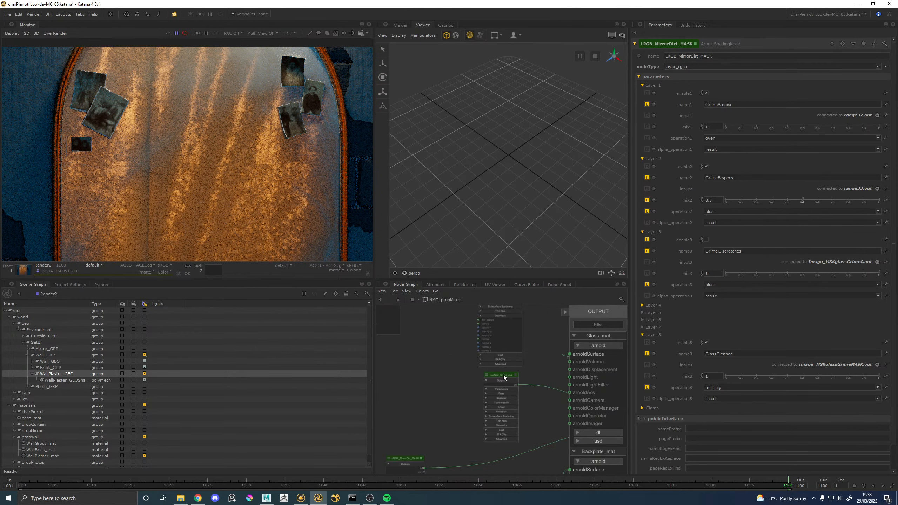
scroll(504, 375, up, 5)
scroll(453, 346, down, 5)
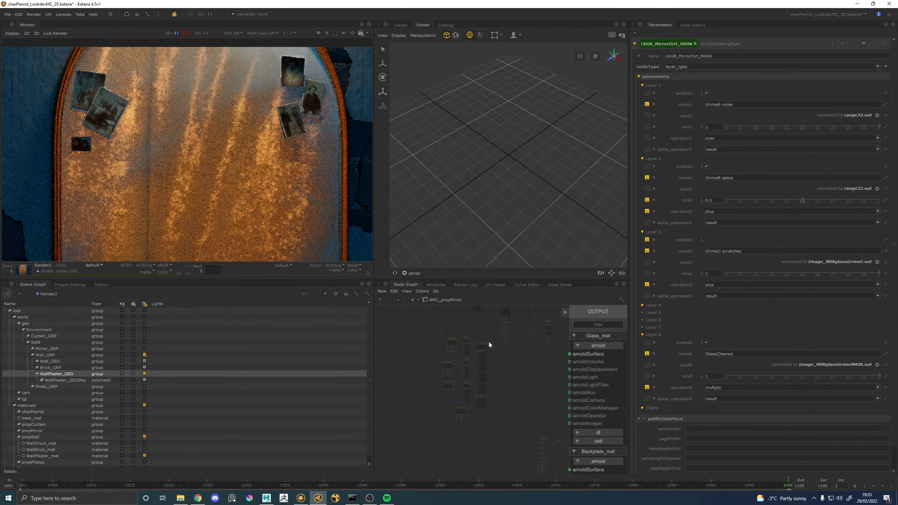
drag(502, 420, 509, 353)
scroll(517, 386, up, 5)
middle_drag(471, 307, 503, 361)
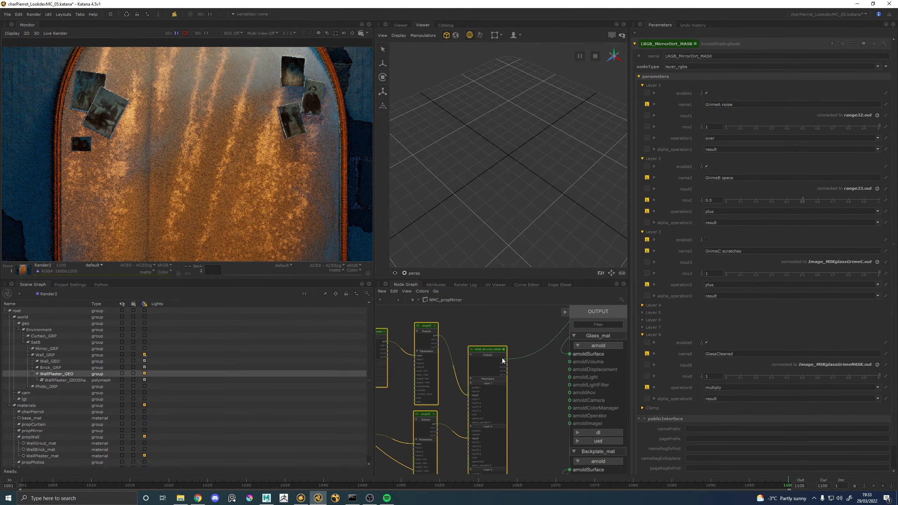
Enable the GrimeC scratches layer of LRGB_MirrorDirt_MASK and set its mix to 0.1
click(706, 240)
scroll(467, 365, down, 5)
scroll(488, 393, up, 5)
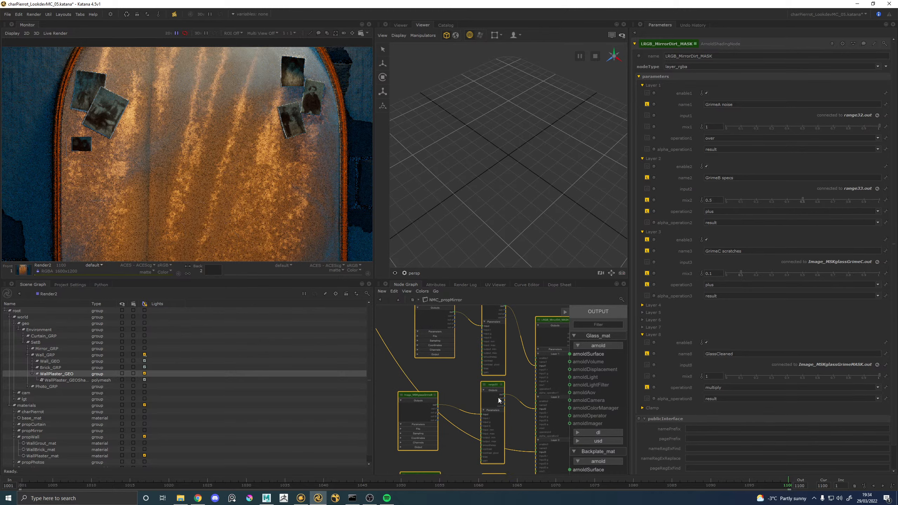
Collapse the range33, range32 and Image_MSKglassGrimeA nodes to their compact view
click(484, 385)
click(484, 384)
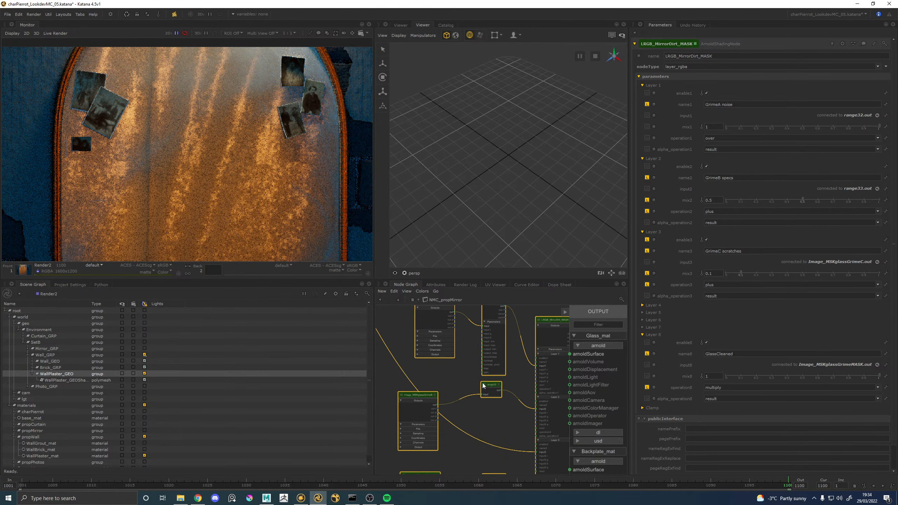
middle_drag(468, 372, 461, 419)
click(479, 343)
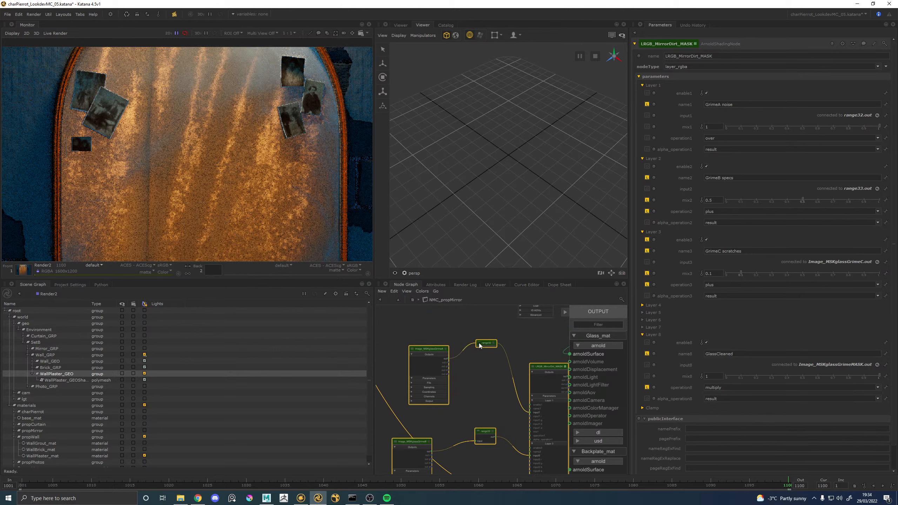
click(480, 343)
click(412, 349)
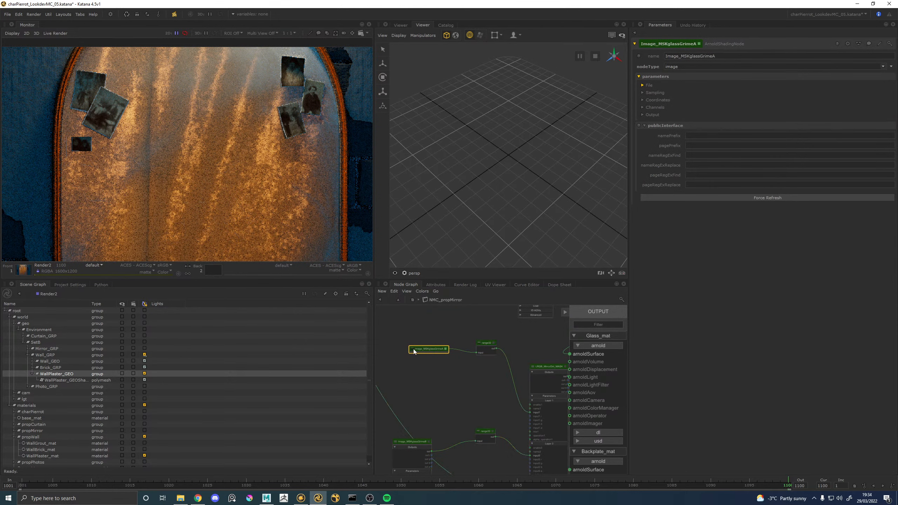
click(414, 349)
Collapse the Image_MSKglassGrimeB, Image_MSKglassGrimeD and range28 nodes to their compact view
middle_drag(392, 435, 410, 371)
click(415, 377)
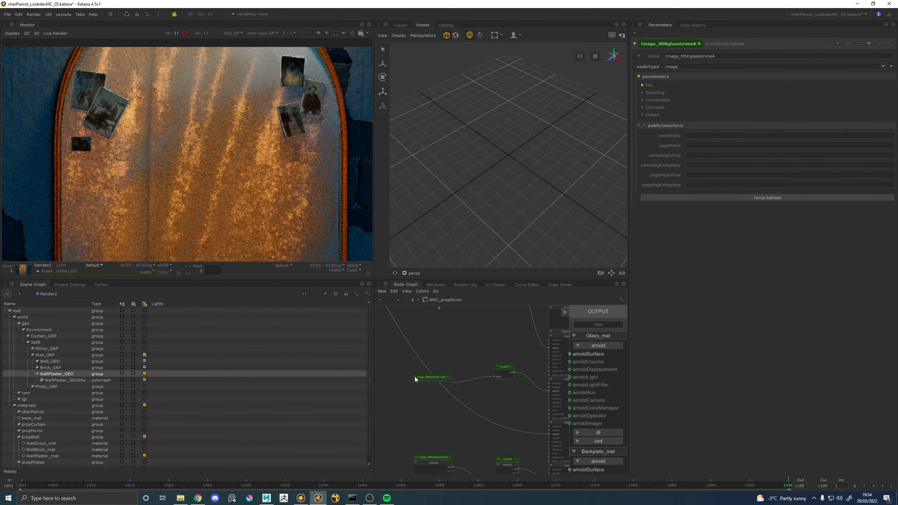
click(415, 376)
middle_drag(437, 413, 433, 337)
click(413, 381)
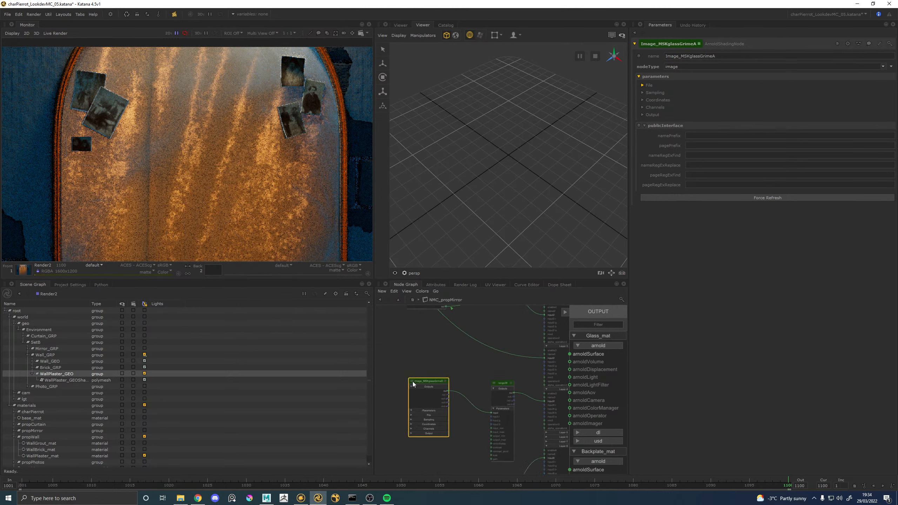
click(412, 382)
click(413, 382)
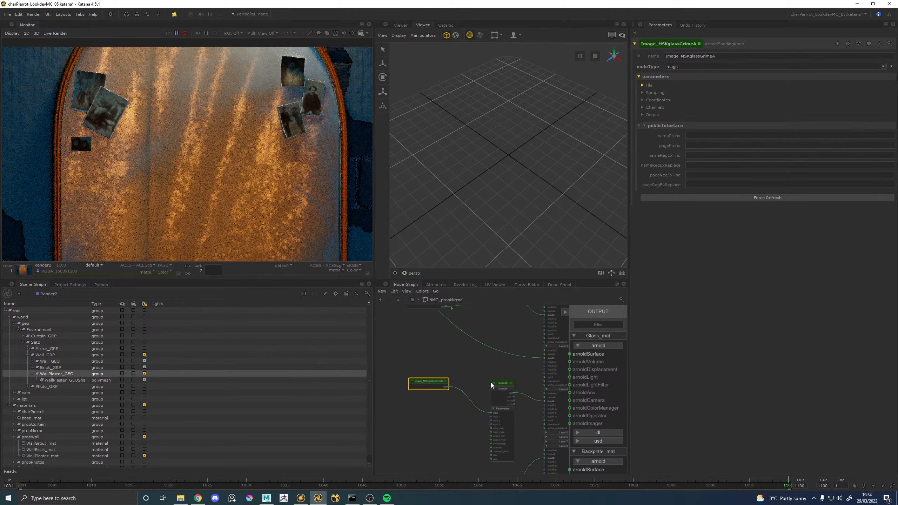
click(494, 384)
click(495, 385)
scroll(492, 407, down, 3)
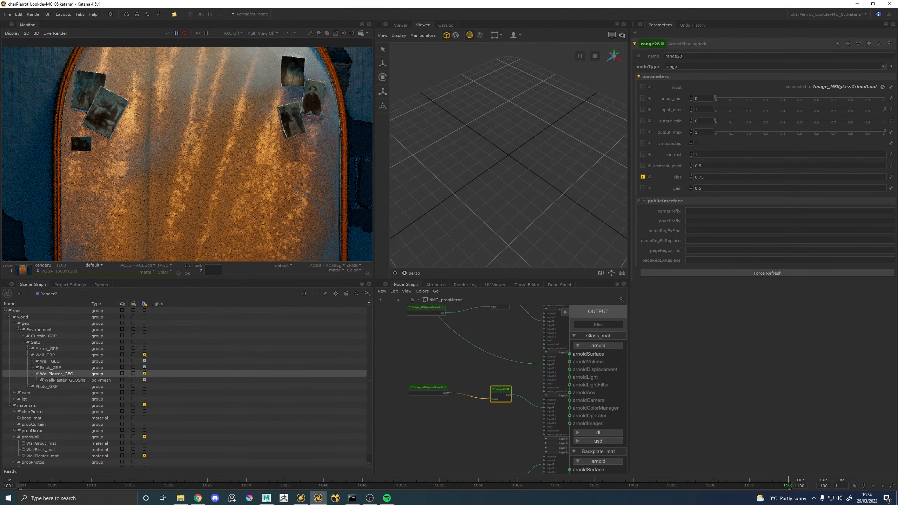
Insert a Dot on the connection into input3 of LRGB_MirrorDirt_MASK and place it beside the grime image nodes
key(Tab)
text(dot)
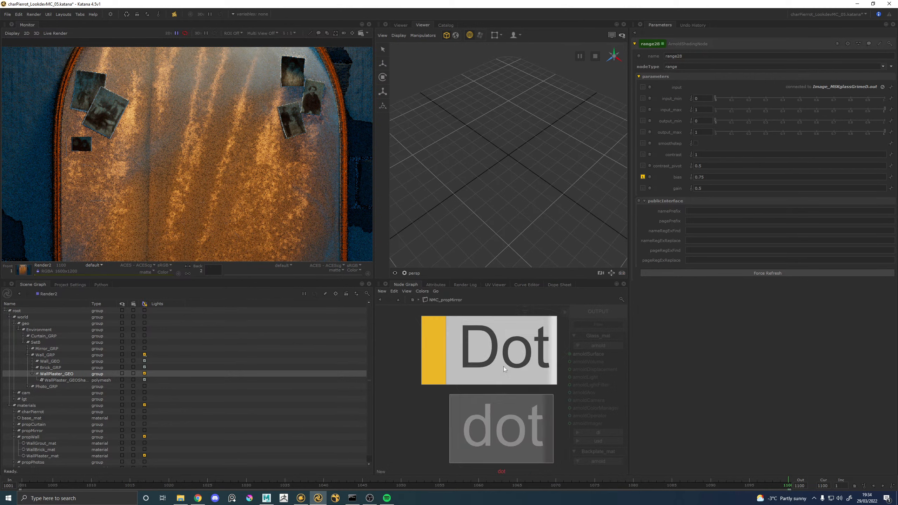
click(505, 367)
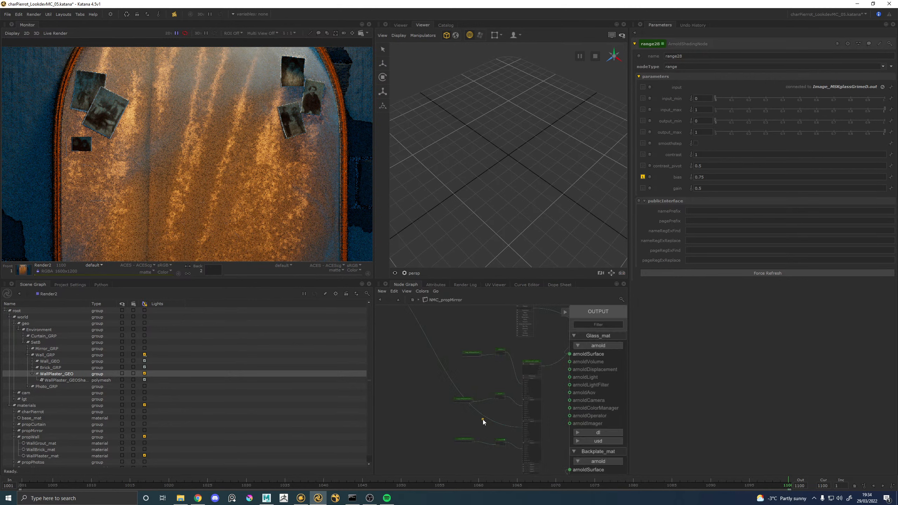
scroll(543, 438, up, 6)
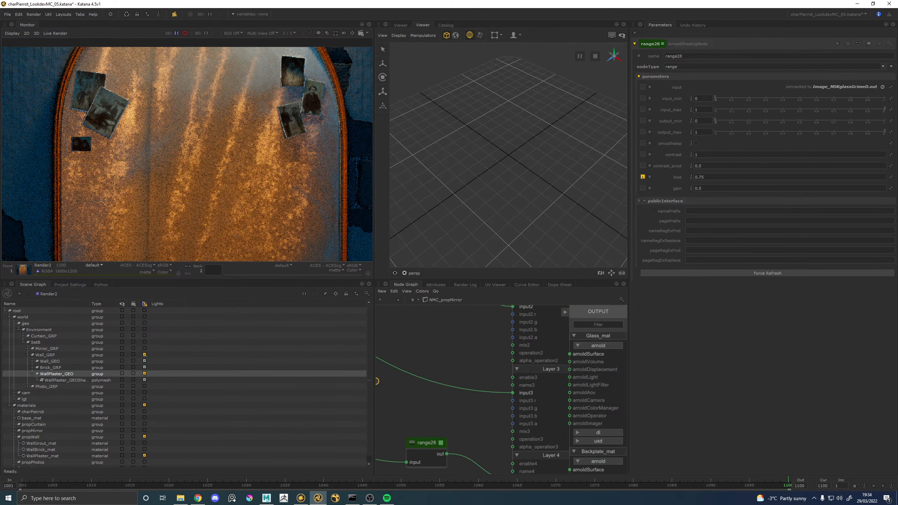
drag(513, 392, 392, 387)
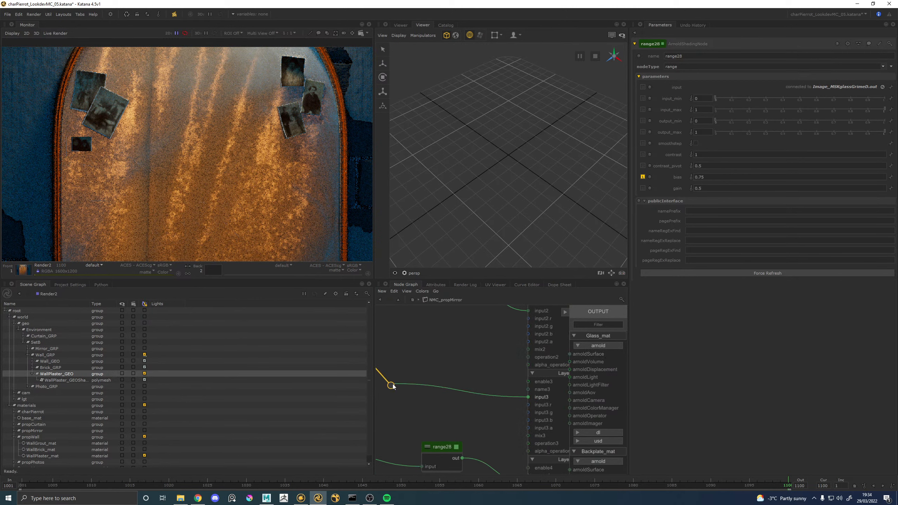
scroll(392, 386, down, 6)
middle_drag(440, 350, 515, 372)
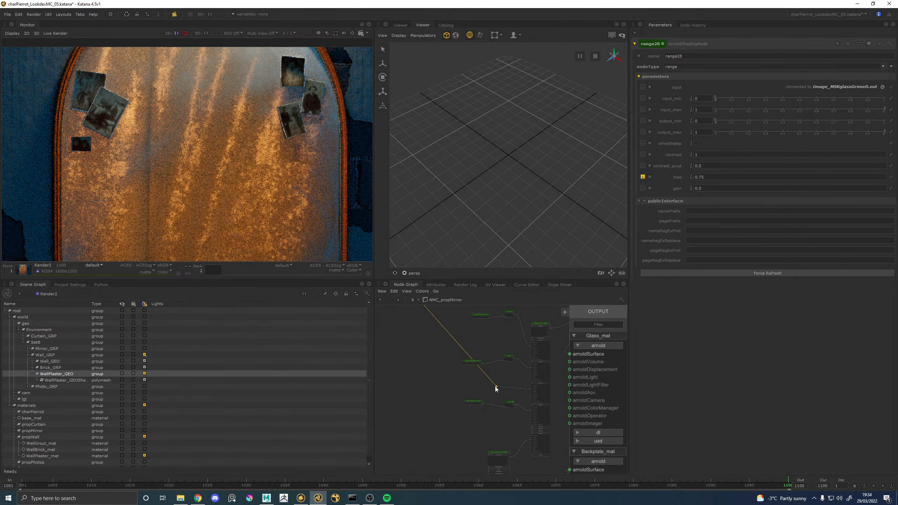
drag(496, 386, 466, 385)
Collapse the node feeding the mirror surface shader and tidy its placement in the network
scroll(460, 353, down, 3)
middle_drag(459, 350, 478, 395)
scroll(499, 331, up, 6)
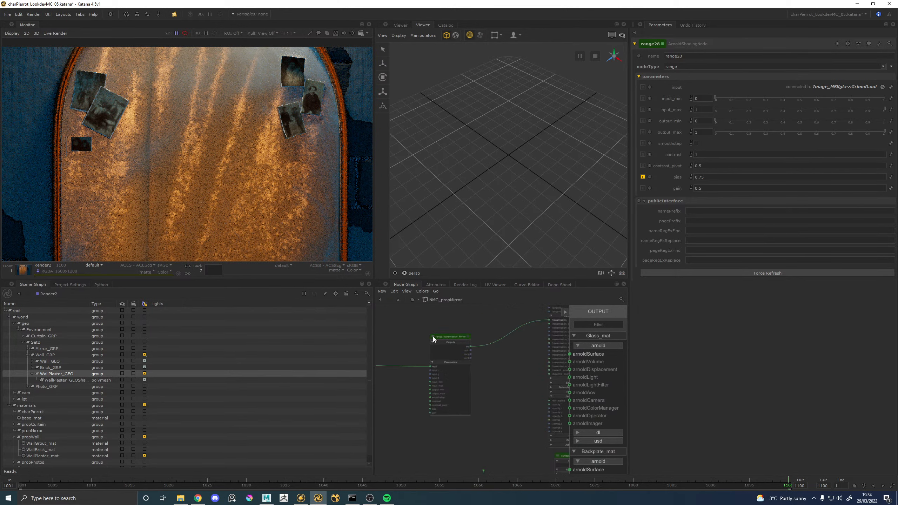
click(433, 337)
click(433, 337)
drag(444, 337, 483, 381)
Collapse LRGB_MirrorDirt_MASK so it shows only its connected inputs
scroll(452, 355, down, 6)
middle_drag(494, 462, 493, 414)
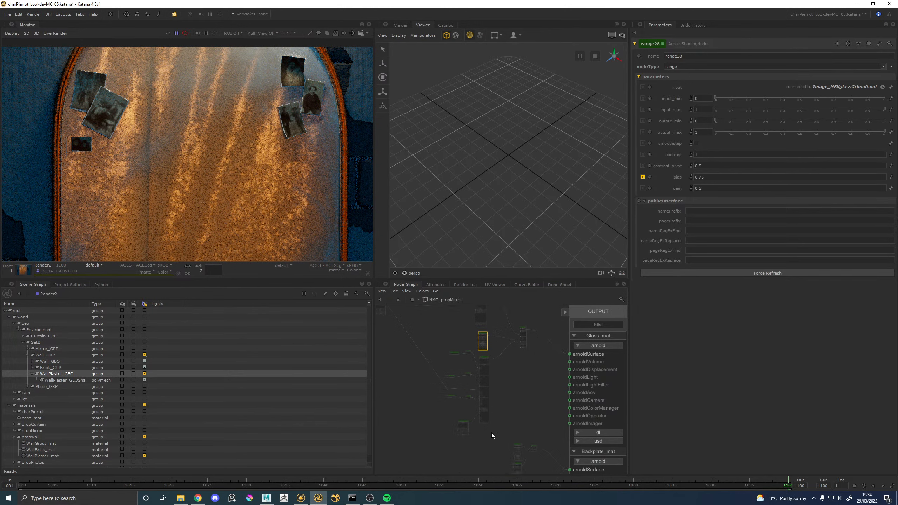
click(464, 423)
key(f)
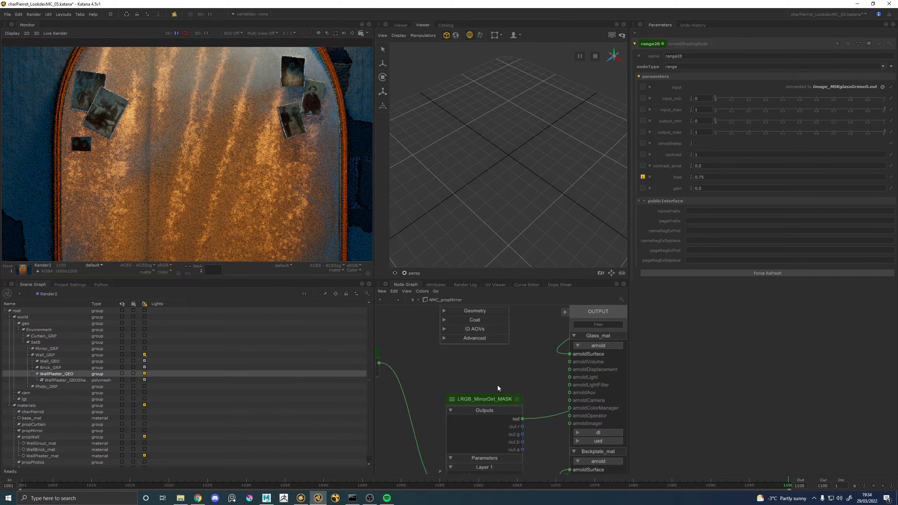
click(452, 402)
scroll(457, 396, down, 6)
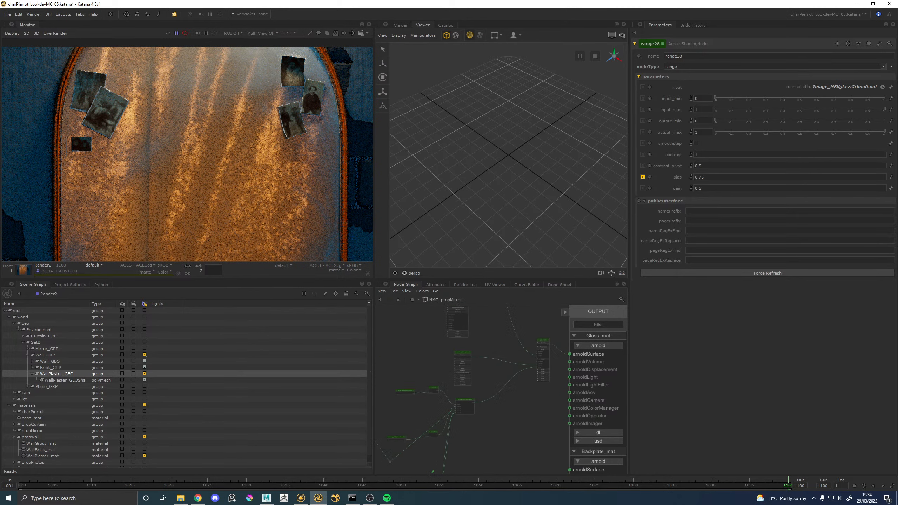
Gather the grime image and range nodes closer to LRGB_MirrorDirt_MASK and collapse Image_MSKglassGrimeMASK
drag(472, 389, 473, 360)
drag(429, 416, 426, 369)
drag(437, 424, 471, 385)
click(455, 451)
drag(457, 465, 463, 391)
scroll(463, 396, up, 5)
click(433, 390)
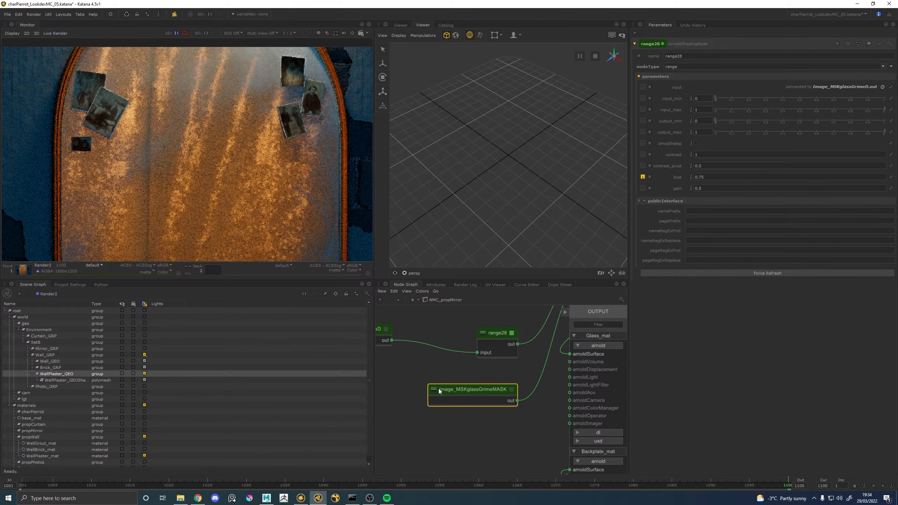
Select all grime mask nodes, including LRGB_MirrorDirt_MASK and the dot, and create a Backdrop around them
scroll(456, 385, down, 8)
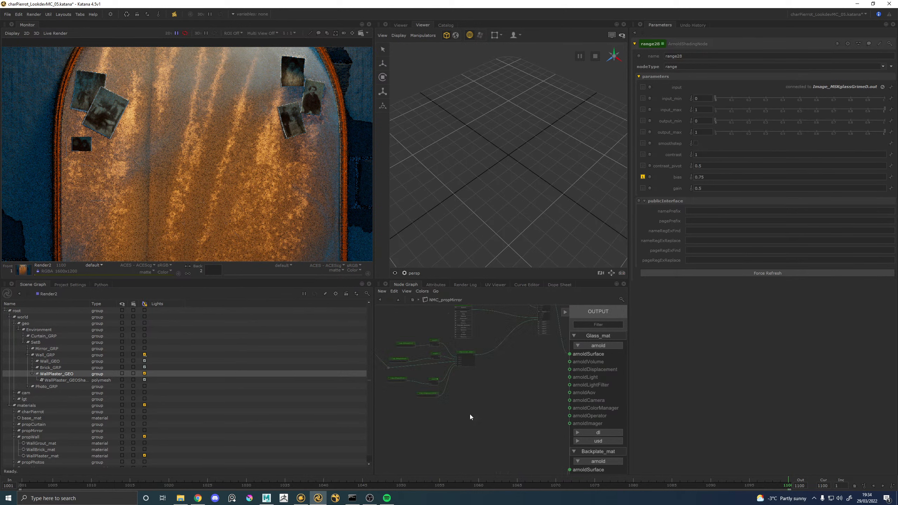
drag(470, 414, 381, 344)
scroll(462, 356, up, 4)
middle_drag(462, 353, 463, 383)
key(Tab)
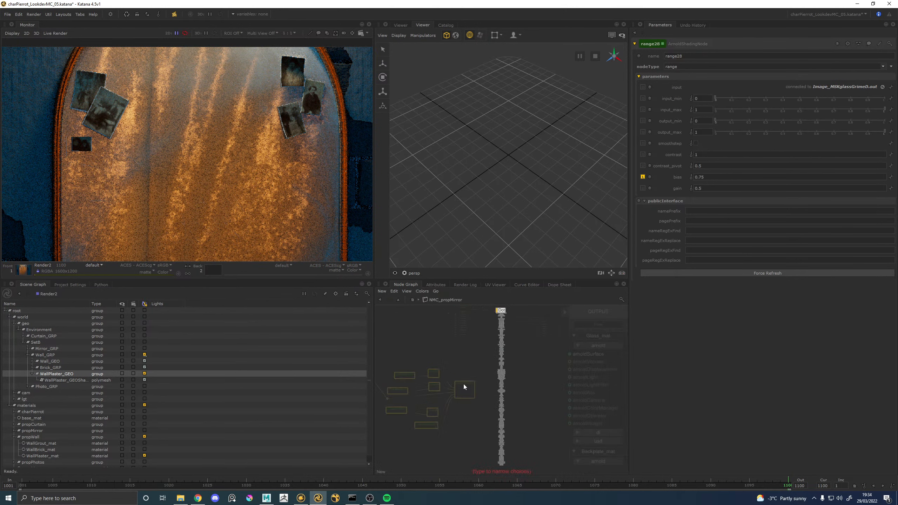
text(backdrop)
key(Return)
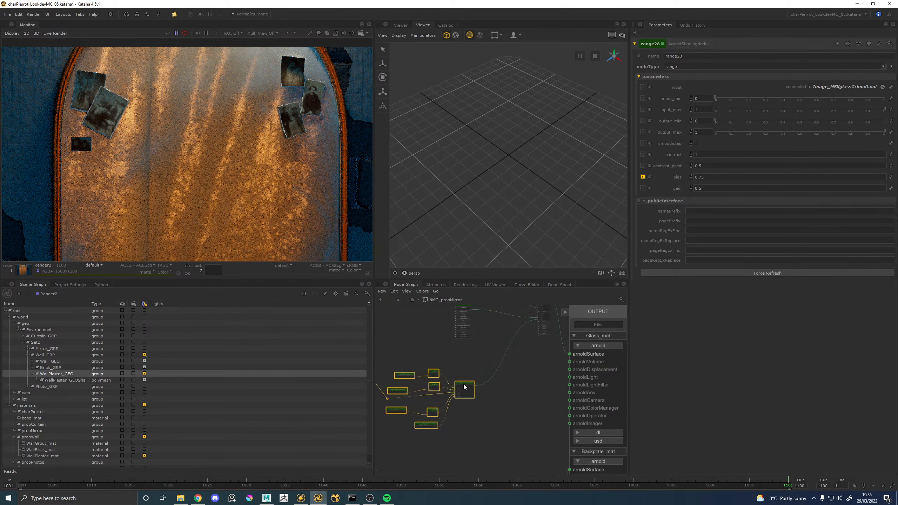
Label the new backdrop GrimeMask and set its font scale to 3
scroll(448, 351, down, 3)
middle_drag(448, 350, 477, 395)
scroll(477, 396, up, 3)
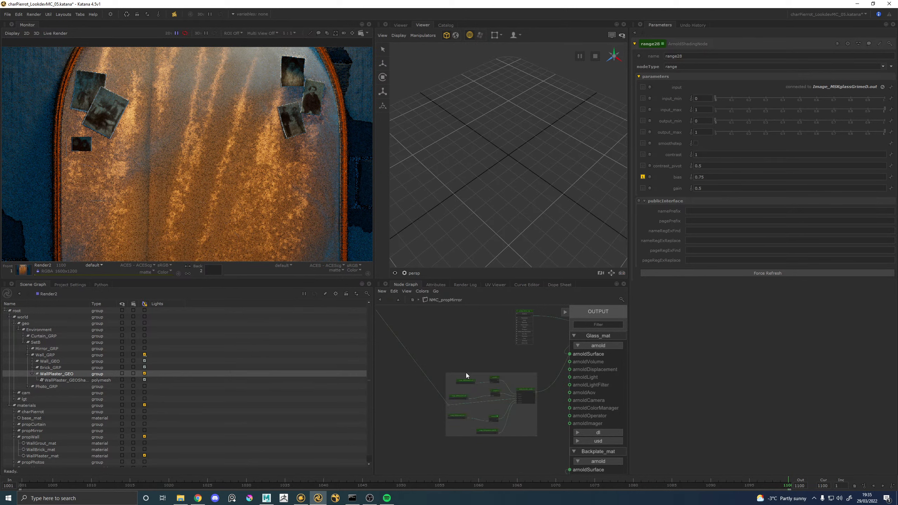
double_click(466, 373)
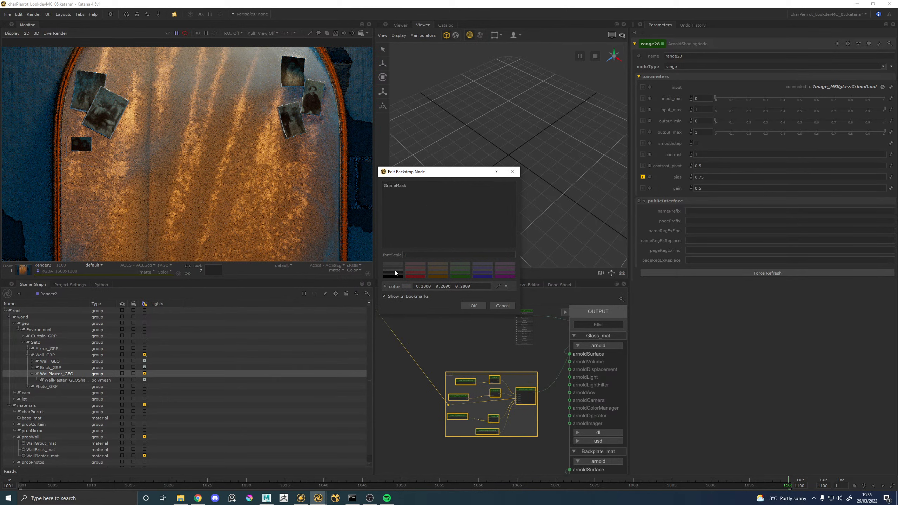
key(ctrl+a)
text(3)
key(ctrl+z)
text(3)
click(471, 307)
scroll(524, 391, up, 4)
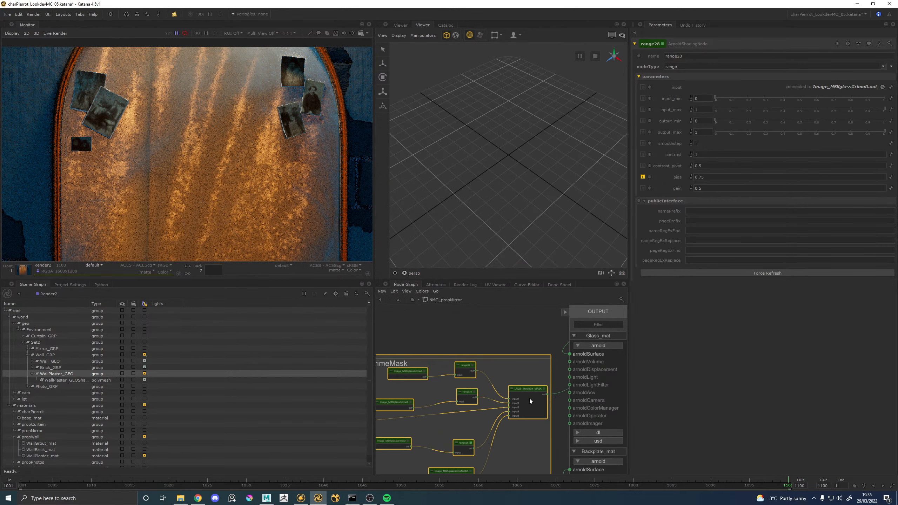
Maximize the node graph and straighten the range28, GrimeD, GrimeB and dot connections inside the GrimeMask backdrop
key(space)
middle_drag(406, 316, 651, 428)
scroll(360, 241, up, 4)
mouse_move(308, 351)
middle_down()
mouse_move(306, 336)
mouse_move(314, 353)
middle_up()
click(317, 324)
drag(313, 354, 312, 338)
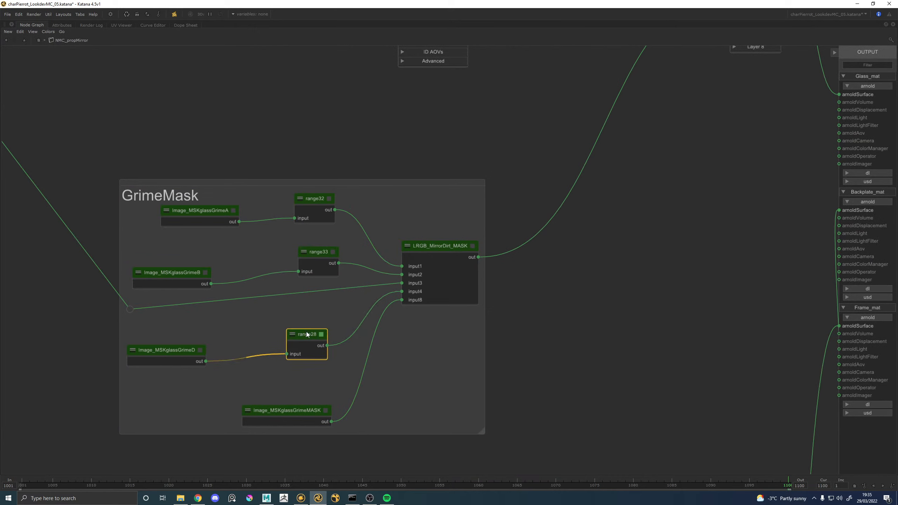
drag(167, 349, 179, 345)
drag(167, 273, 181, 261)
drag(130, 309, 131, 289)
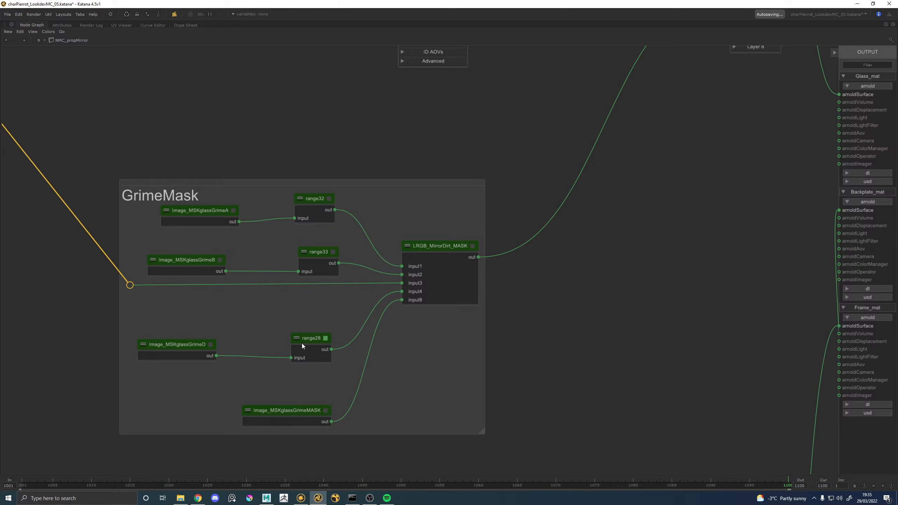
Move range28 up below range33 and bring the GrimeD, GrimeB and GrimeA image nodes closer to their range nodes
drag(302, 343, 314, 301)
drag(188, 345, 235, 310)
drag(200, 268, 236, 268)
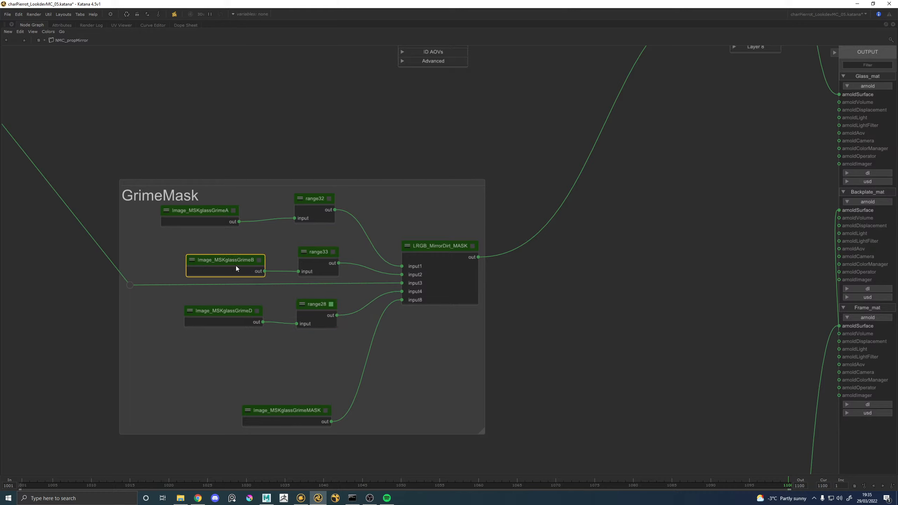
drag(213, 211, 240, 207)
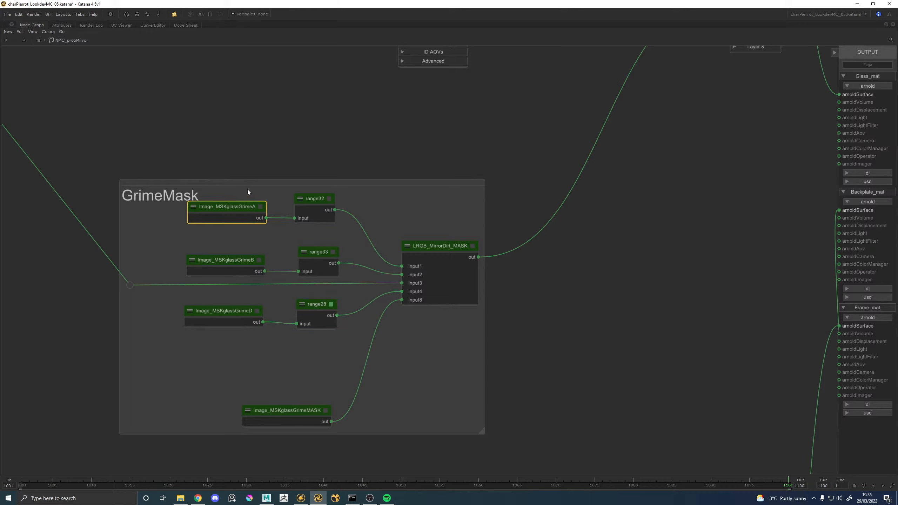
Move GrimeA and range32 down together, raise Image_MSKglassGrimeMASK towards the other nodes, and restore the full workspace layout
shift+click(316, 205)
drag(316, 206, 324, 219)
click(355, 203)
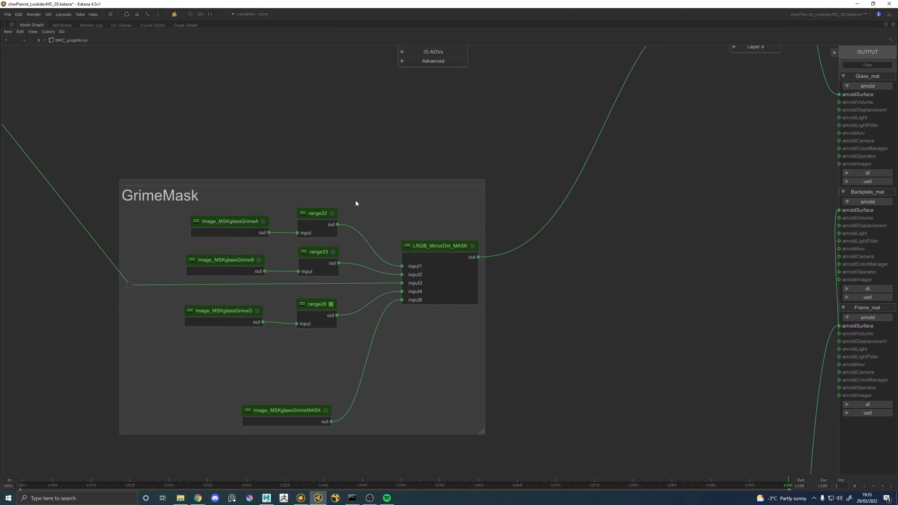
drag(302, 412, 302, 360)
key(space)
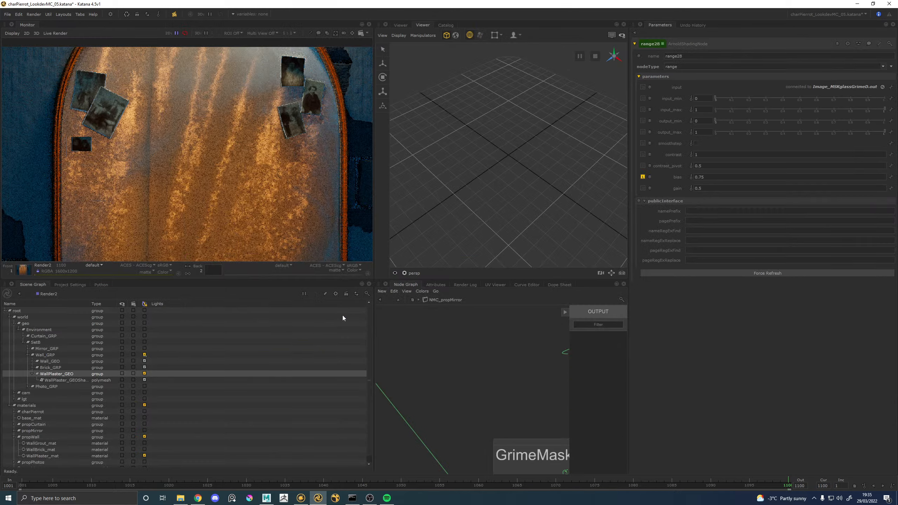
Move the Image_MSKglassGrimeMASK node down towards the lower edge of the GrimeMask backdrop
scroll(476, 380, down, 5)
scroll(542, 435, up, 3)
middle_drag(542, 435, 483, 357)
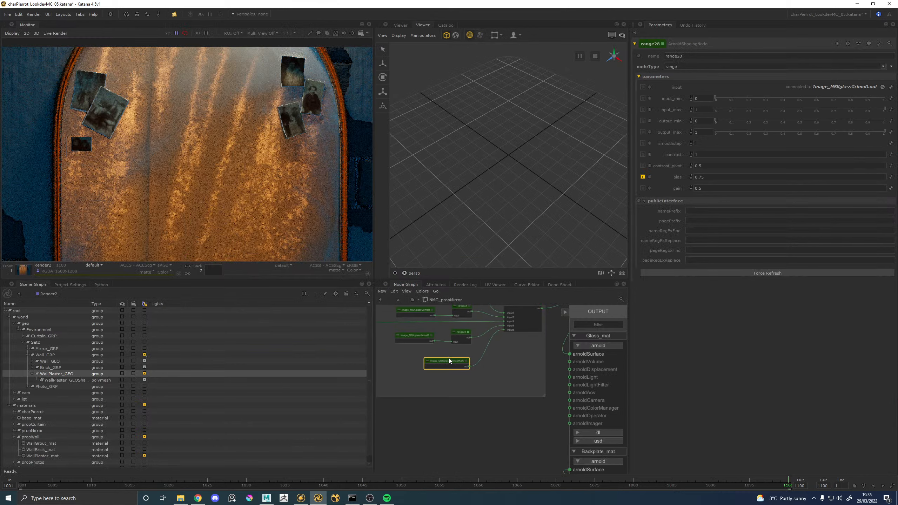
drag(450, 359, 451, 381)
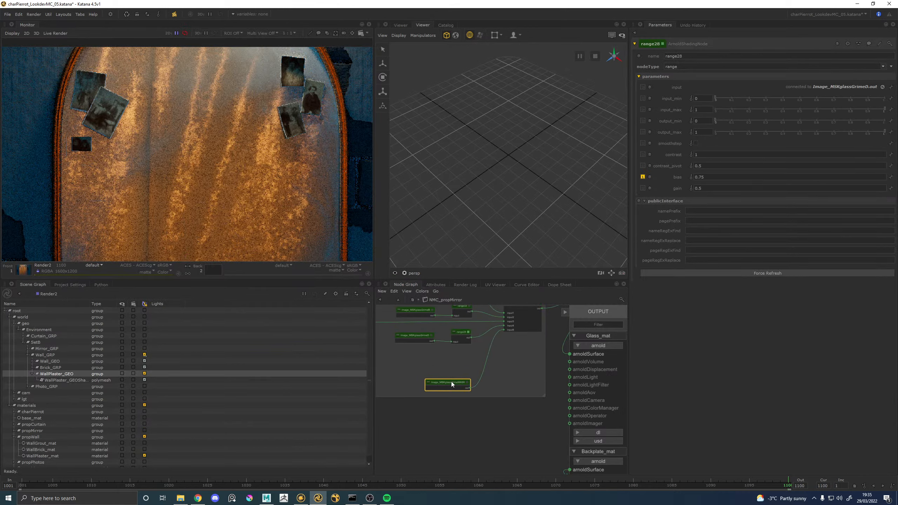
scroll(453, 380, down, 4)
middle_drag(494, 354, 478, 418)
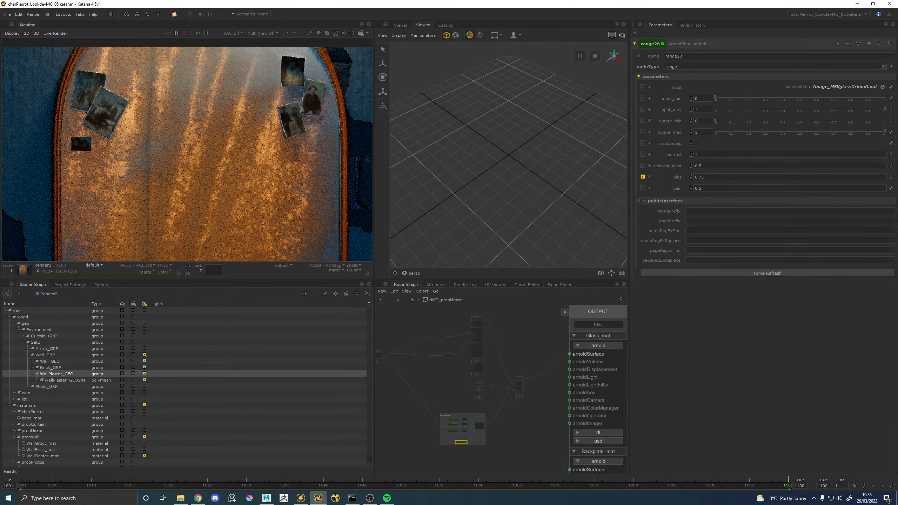
Lower the grime surface node slightly and move the expanded image node that feeds GrimeMask down and nearer to the backdrop
scroll(482, 383, up, 5)
drag(473, 385, 467, 396)
middle_drag(443, 467, 449, 471)
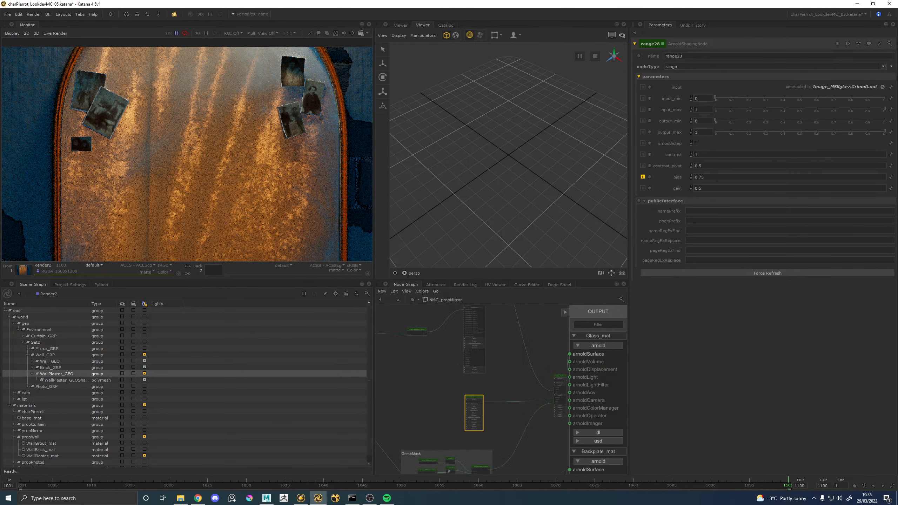
scroll(466, 405, down, 3)
click(394, 390)
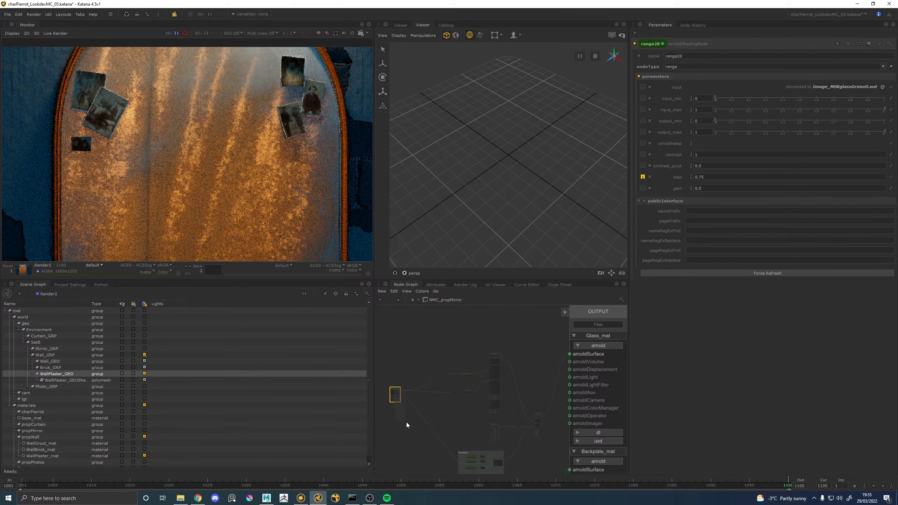
drag(395, 391, 410, 419)
middle_drag(459, 452, 480, 425)
scroll(458, 415, up, 6)
key(space)
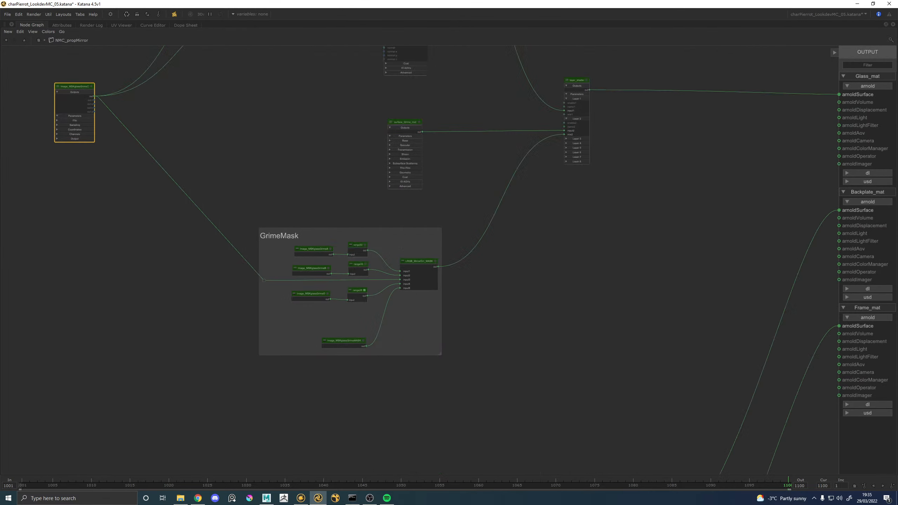
middle_drag(166, 199, 309, 275)
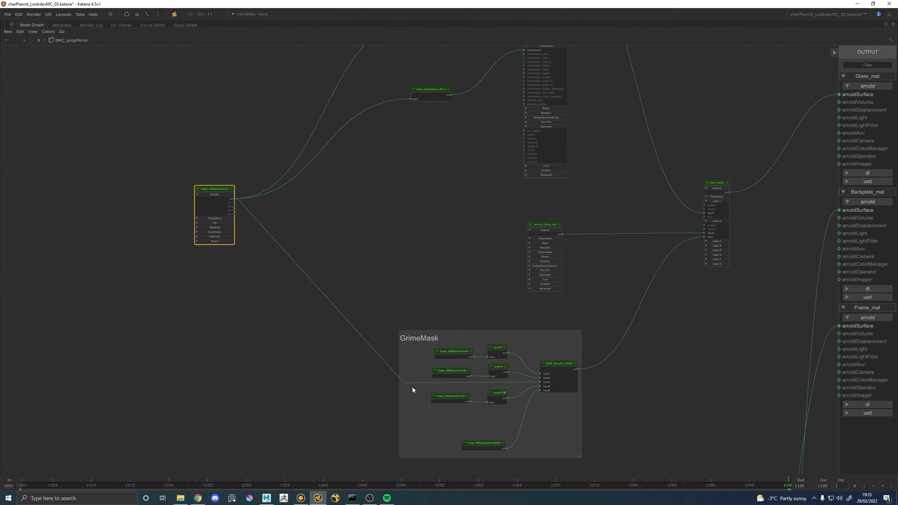
Enable autoConnectOnCreate in the nodegraph preferences after reading its help text, and close the preferences
click(18, 14)
click(39, 47)
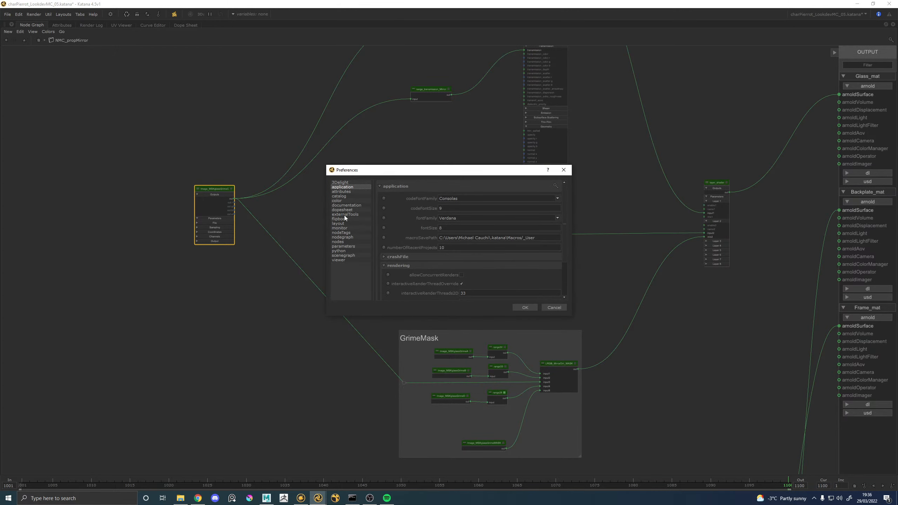
click(338, 242)
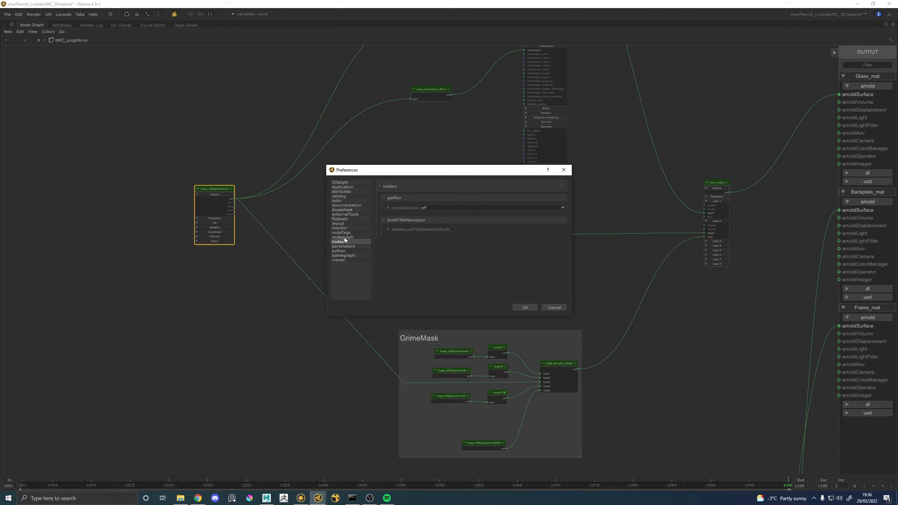
click(345, 237)
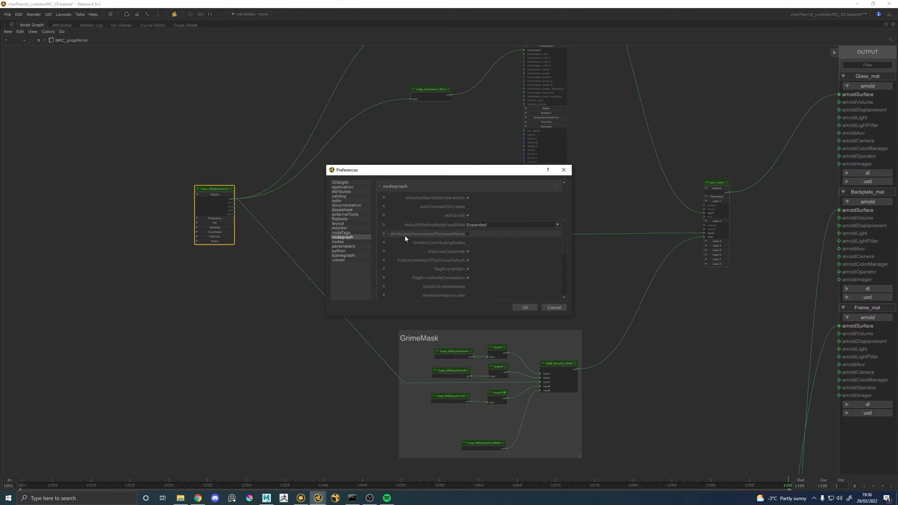
scroll(405, 238, down, 3)
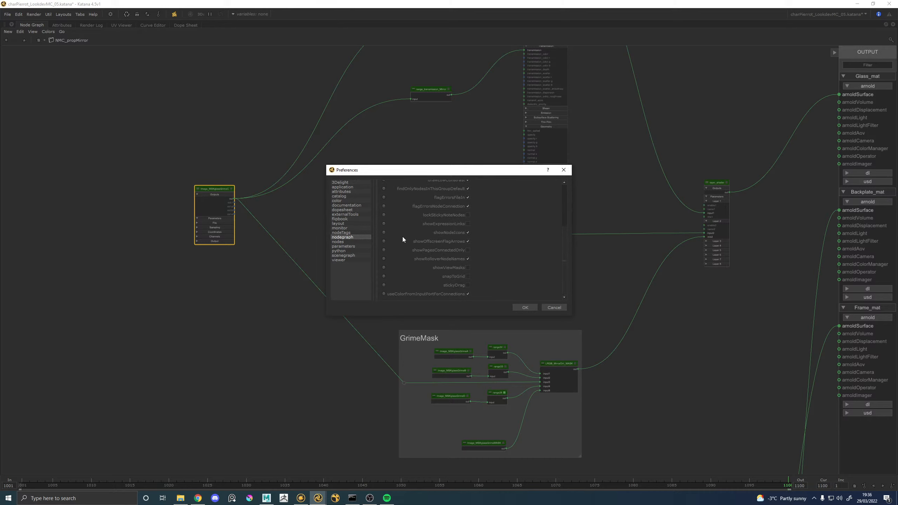
scroll(403, 236, up, 3)
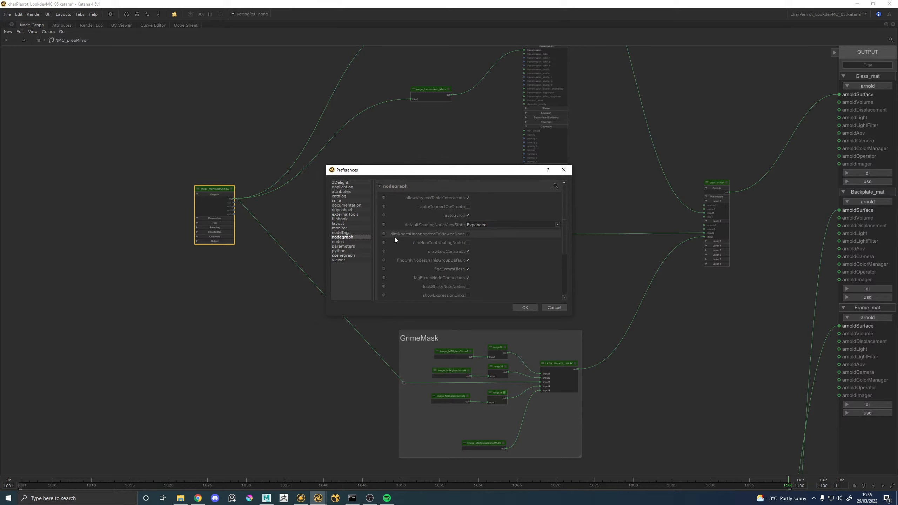
click(384, 206)
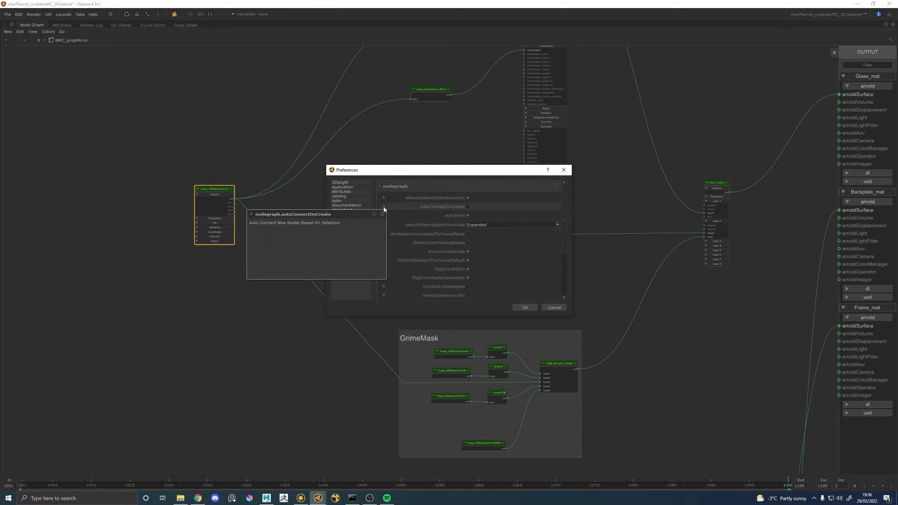
click(382, 214)
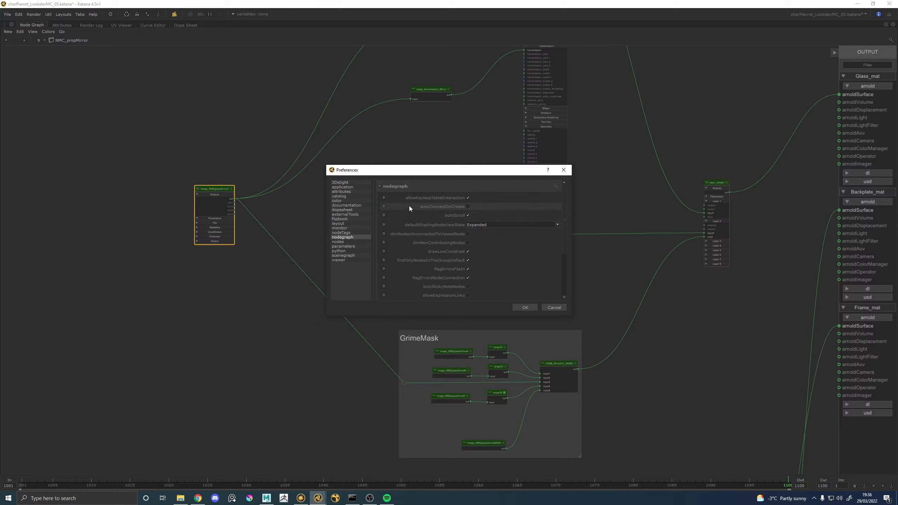
click(467, 207)
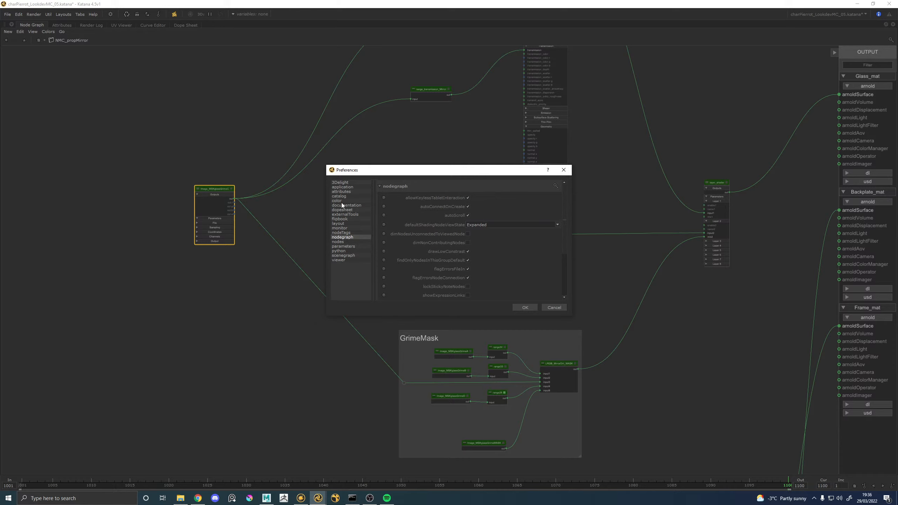
click(564, 169)
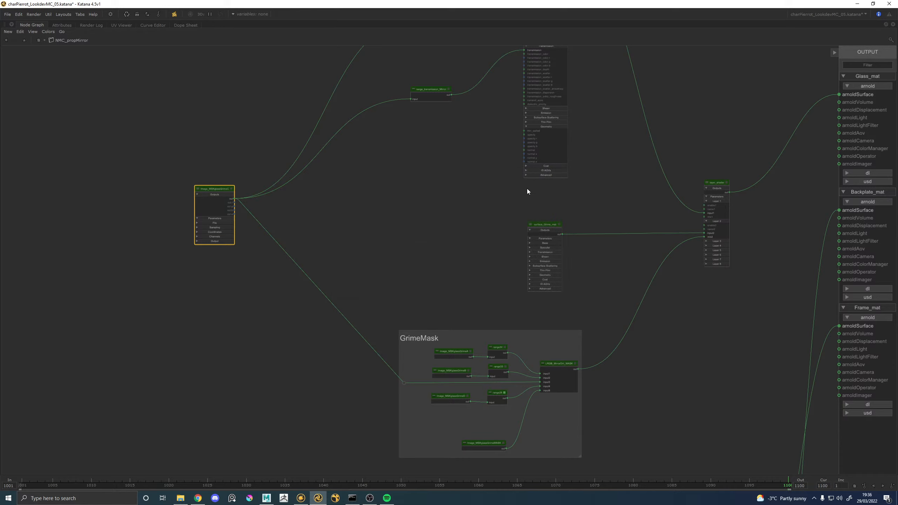
Rename standard_surface8, the surface node feeding Frame_mat, to Surface_Frame_mat
scroll(511, 179, down, 5)
middle_drag(549, 317, 518, 269)
scroll(527, 328, up, 5)
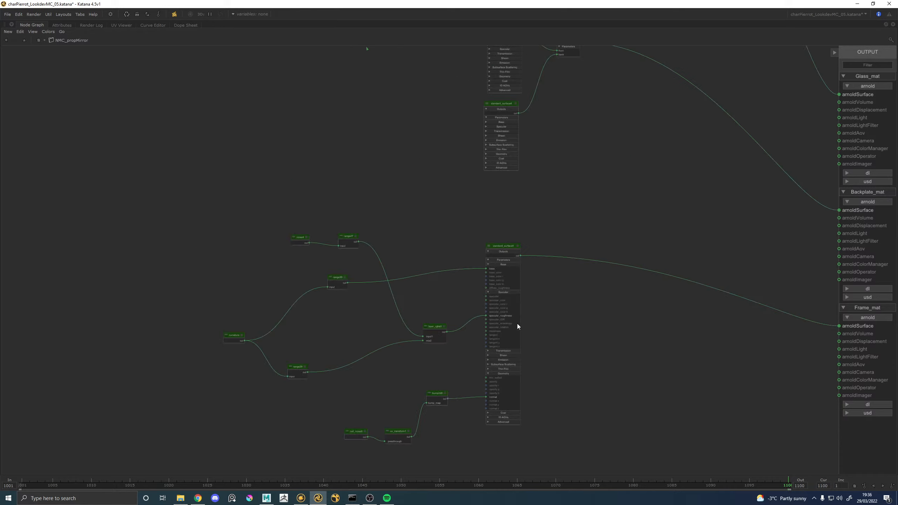
scroll(515, 246, up, 3)
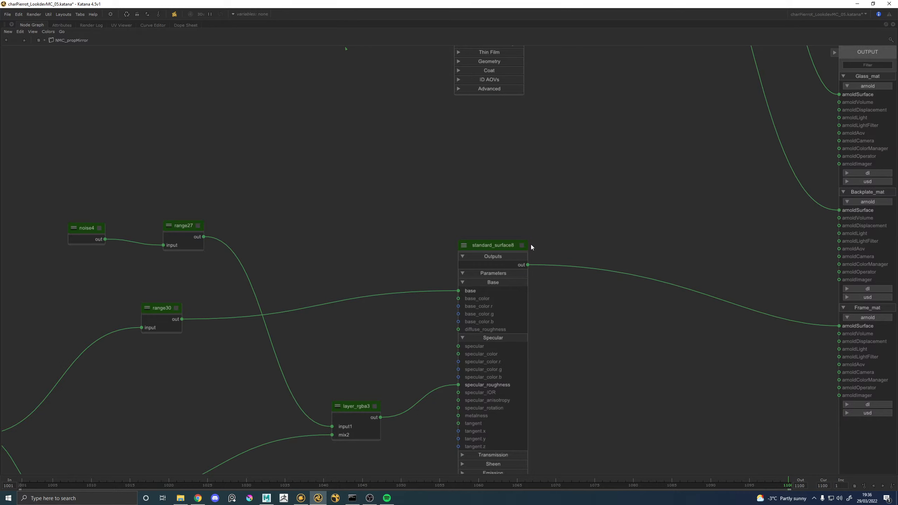
key(space)
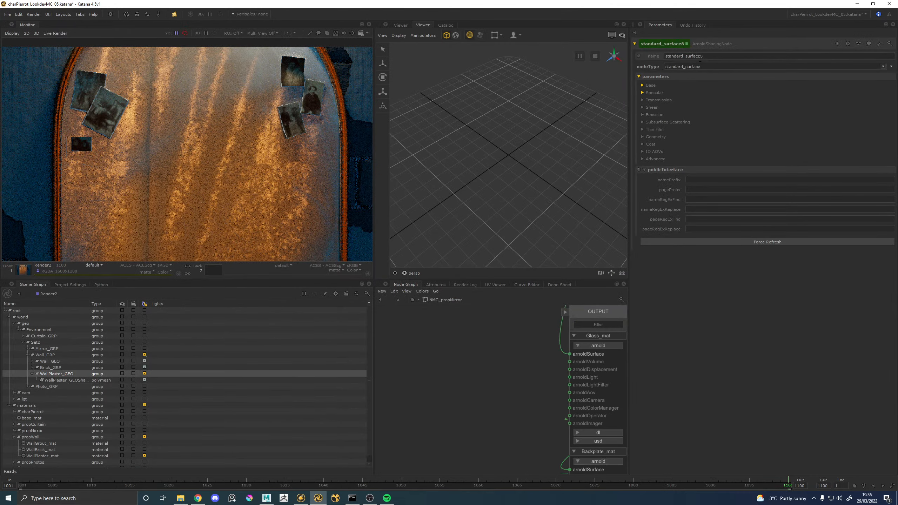
text(Surface_Frame_mat)
key(Return)
Move noise4 and range27 together down between range30 and range29, and raise the curvature node slightly
scroll(516, 337, down, 6)
scroll(456, 350, up, 5)
key(space)
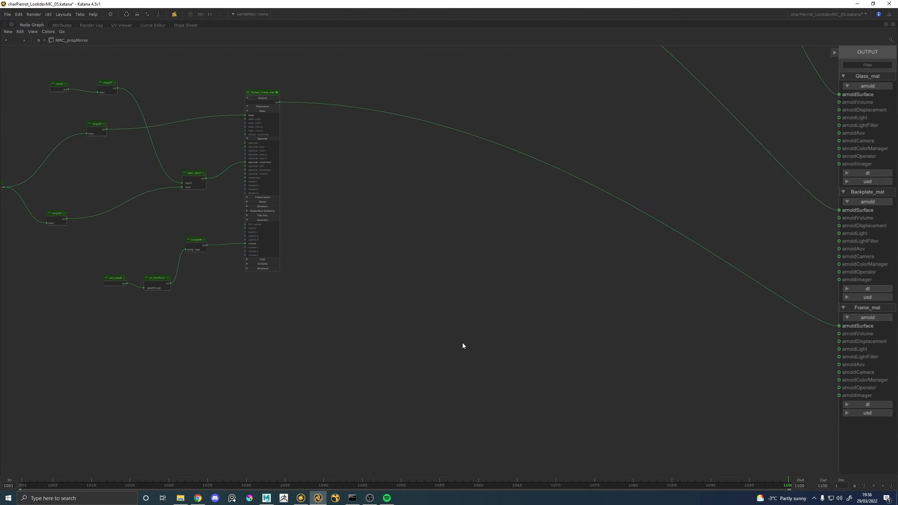
drag(302, 212, 393, 305)
scroll(279, 330, up, 3)
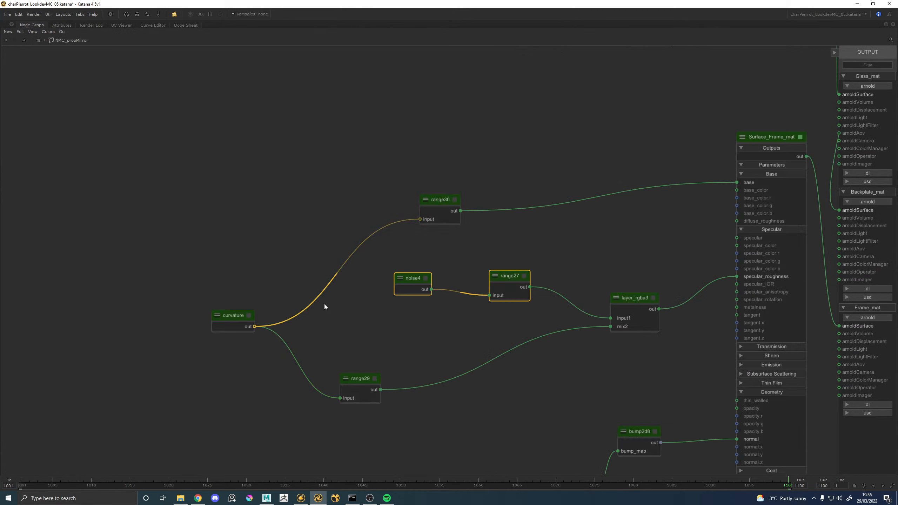
drag(225, 312, 229, 305)
Rename range30, which drives the frame surface's base input, to range_DiffuseAmount_Frame
click(439, 198)
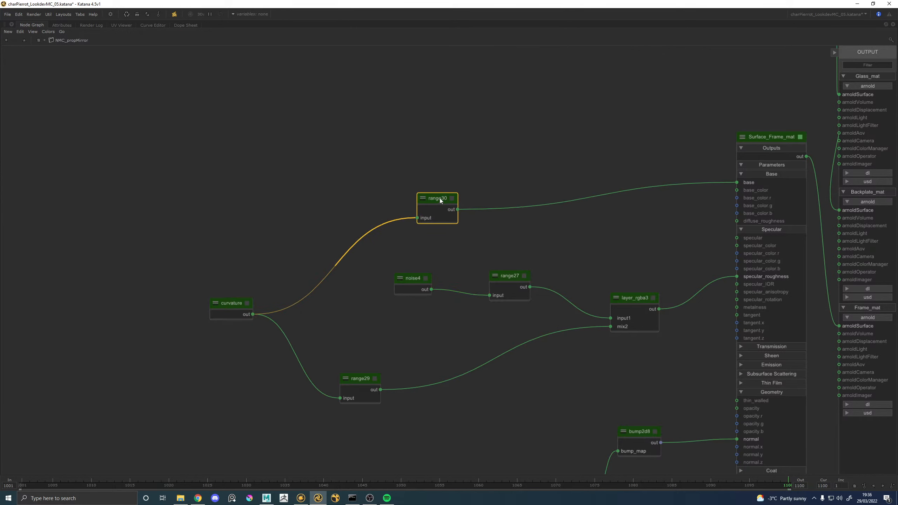
key(e)
key(space)
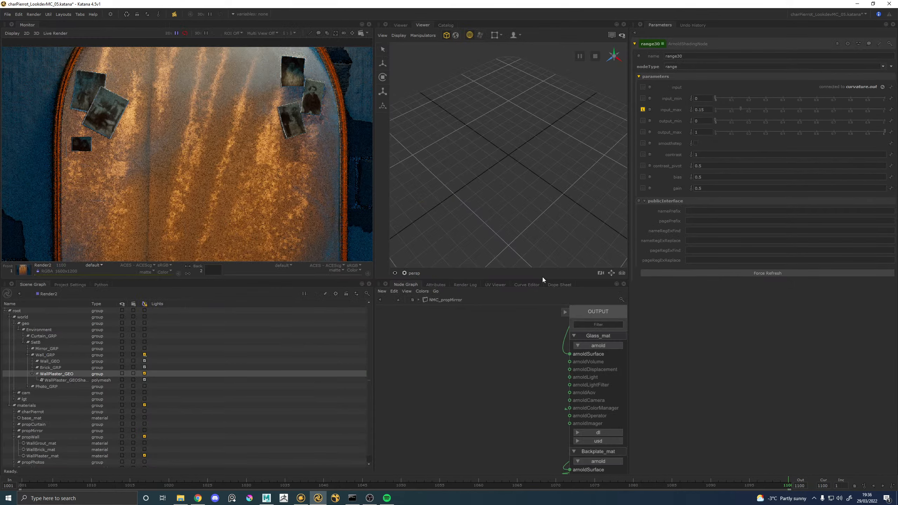
key(a)
text(_DiffuseAmount_F)
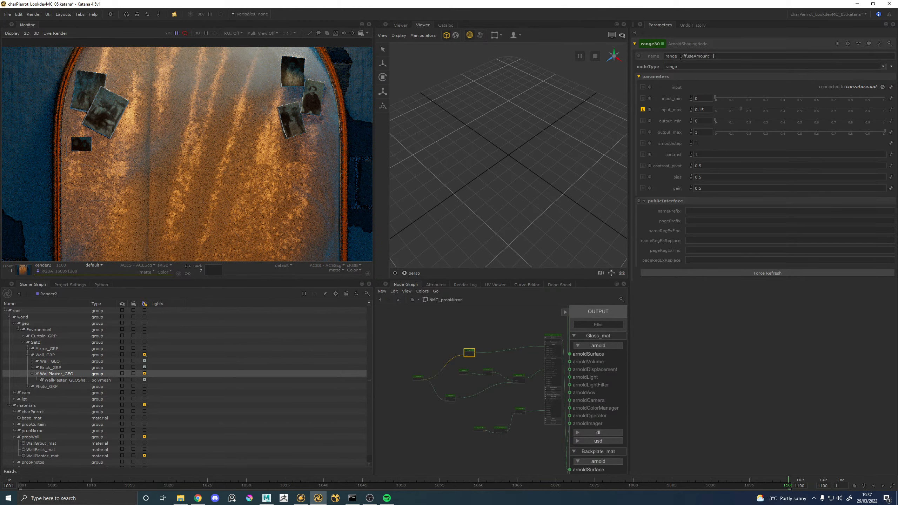
text(me)
key(Return)
Inspect the Layer 2 settings of layer_rgba3, the node feeding the frame surface's specular roughness
scroll(445, 391, up, 5)
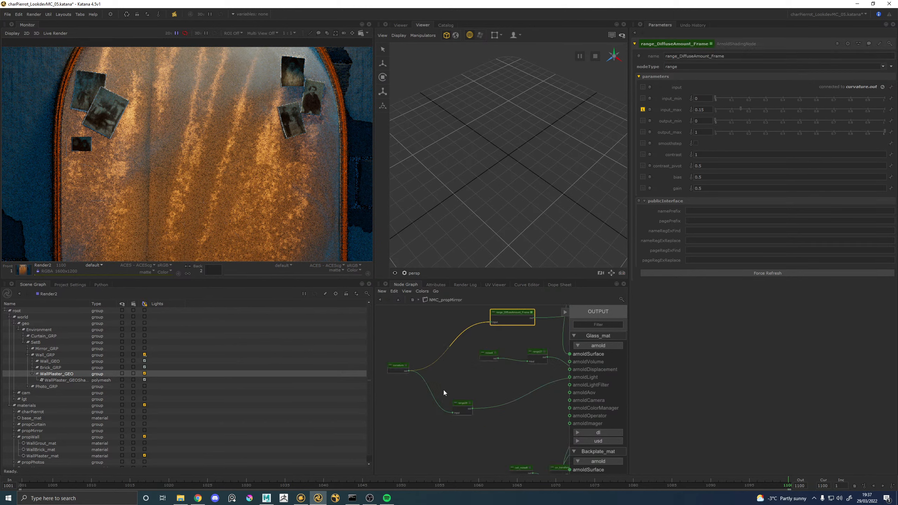
scroll(505, 382, down, 10)
scroll(515, 362, up, 3)
scroll(495, 359, up, 6)
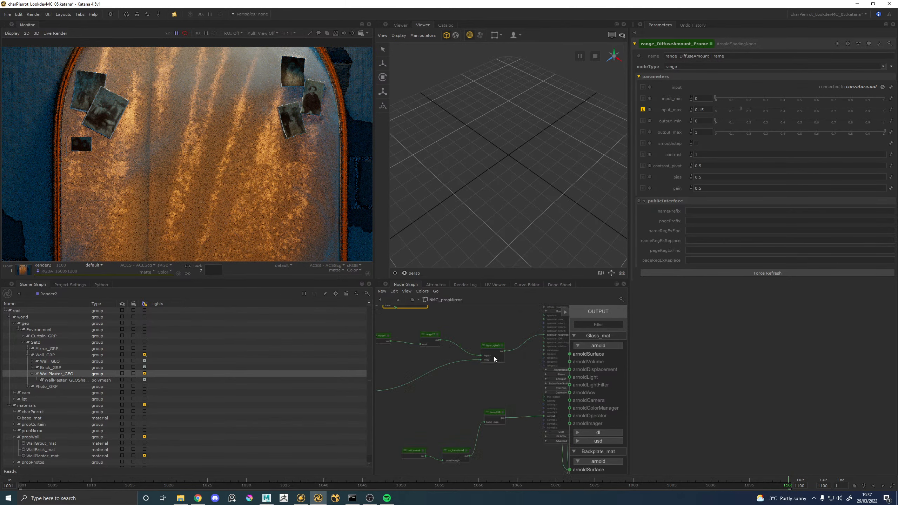
middle_drag(526, 374, 473, 401)
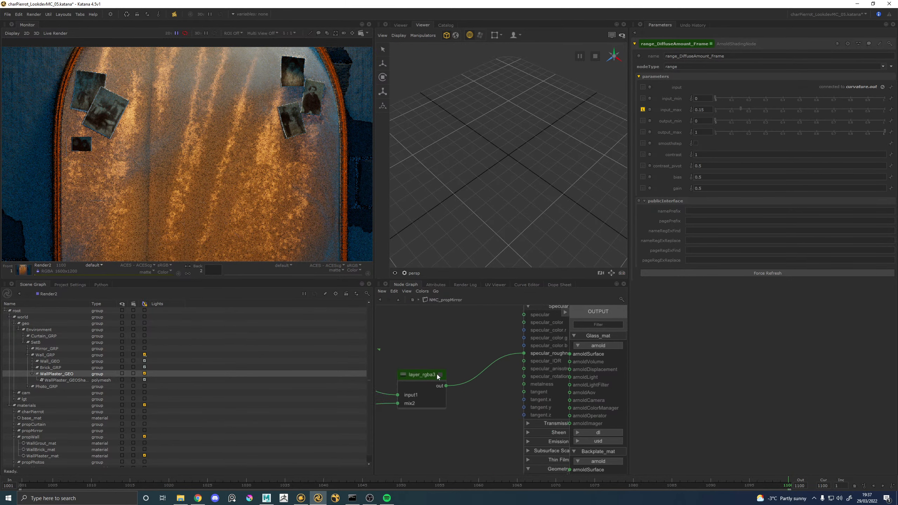
click(442, 375)
middle_drag(413, 355, 517, 360)
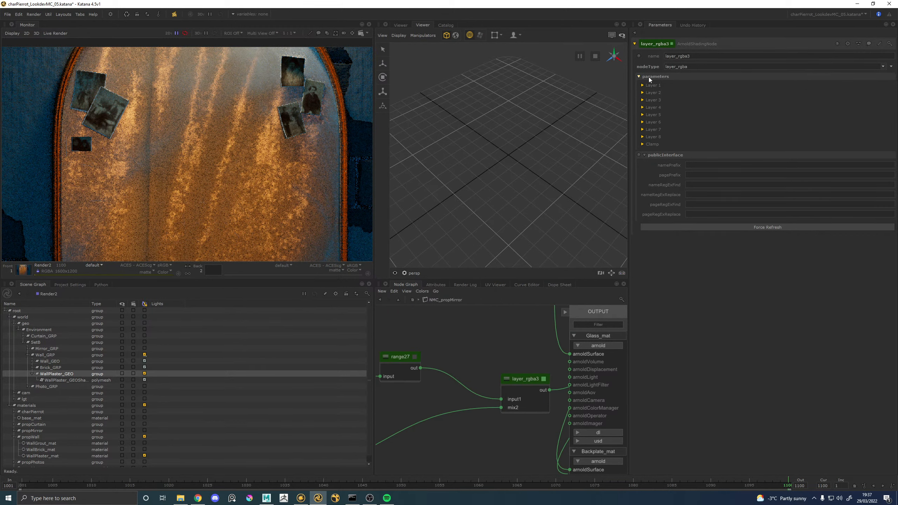
scroll(515, 363, down, 5)
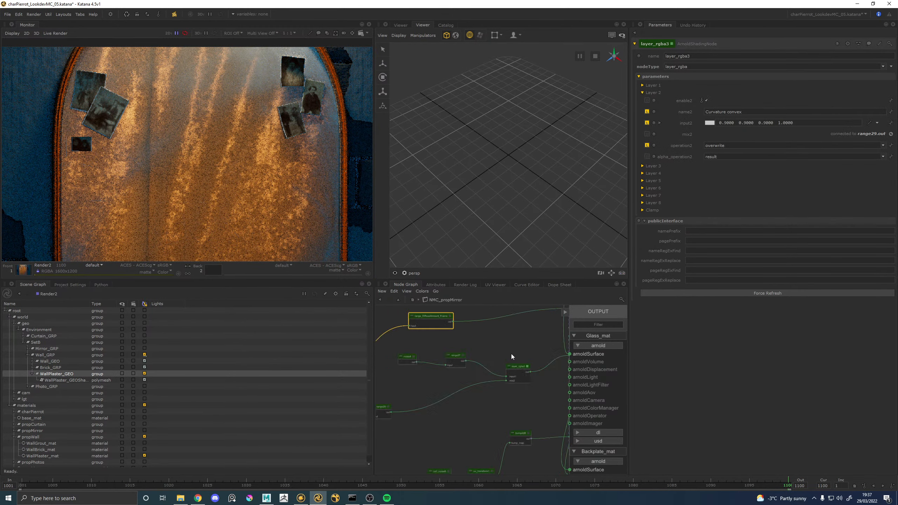
Move range29 slightly closer to layer_rgba3 and check the whole mirror in the render
middle_drag(403, 400, 446, 373)
drag(425, 379, 450, 376)
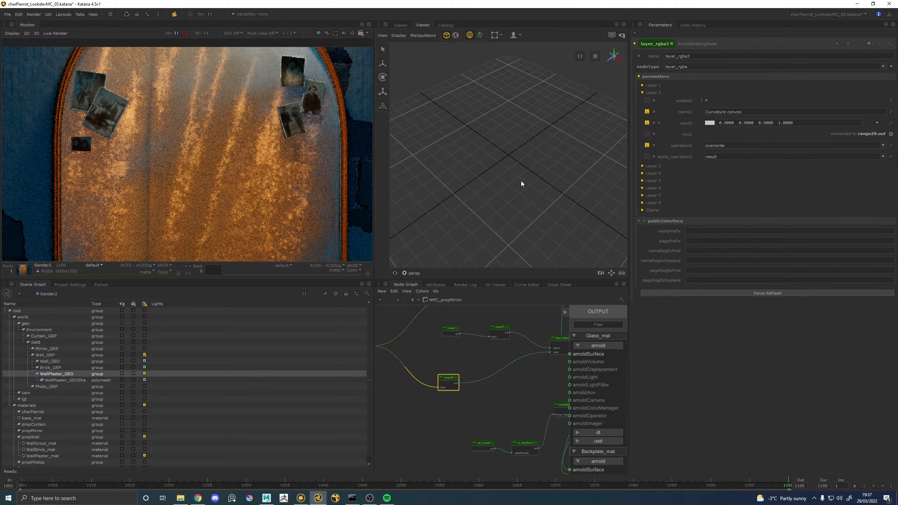
scroll(197, 161, down, 1)
middle_drag(226, 151, 212, 99)
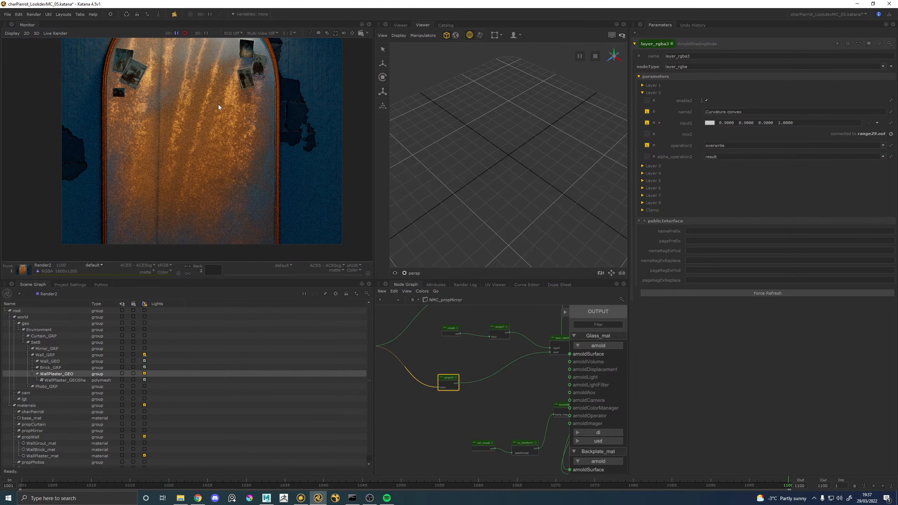
Leave the NMC_propMirror network and open the NMC_Photo_MATs material network
click(399, 300)
scroll(484, 373, down, 6)
middle_drag(484, 373, 430, 365)
scroll(515, 371, up, 3)
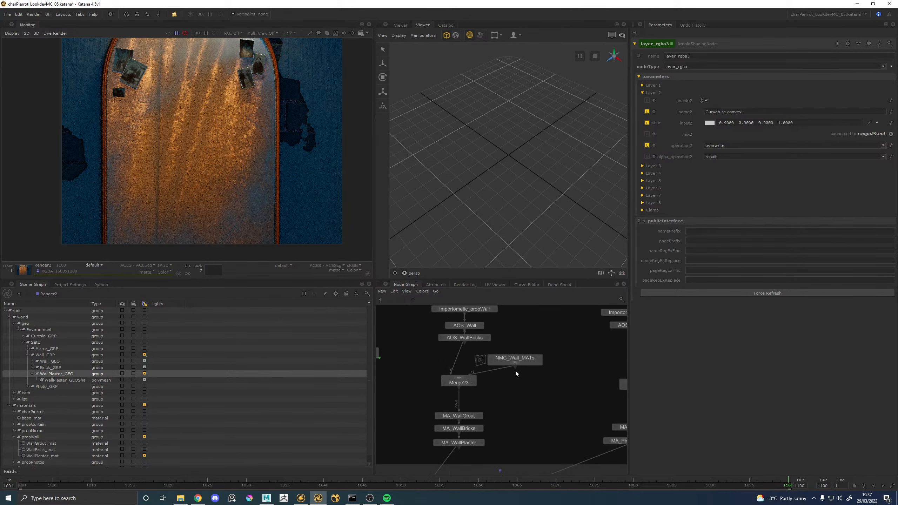
scroll(515, 371, down, 2)
middle_drag(585, 367, 518, 370)
scroll(518, 370, up, 2)
click(570, 363)
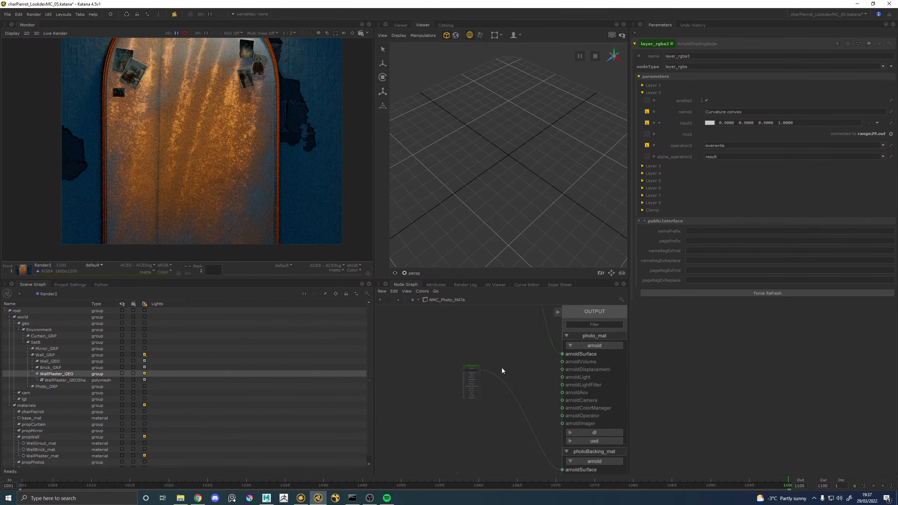
Rename standard_surface6, the surface node feeding photo_mat, to Surface_Photo_mat
middle_drag(507, 362, 509, 434)
scroll(497, 346, up, 5)
double_click(486, 362)
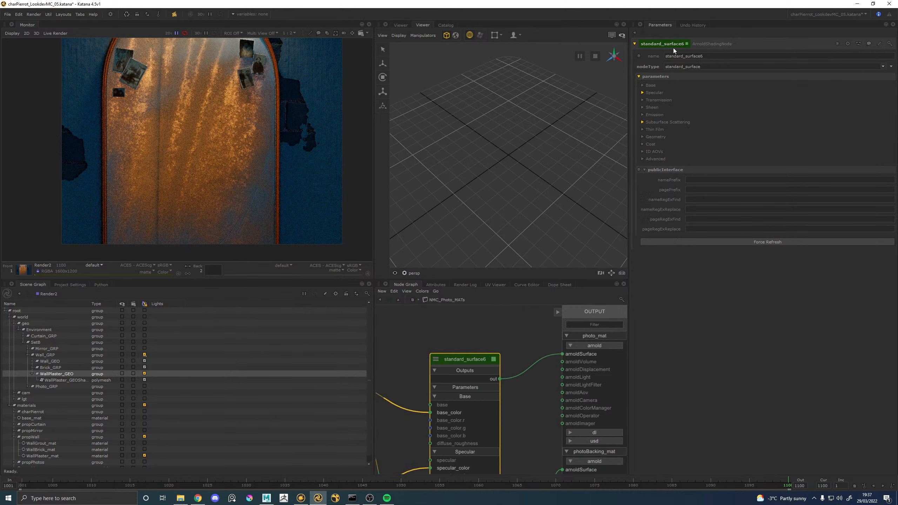
text(Surface_Photo_mat)
key(Return)
Rename standard_surface7, the surface node feeding photoBacking_mat, to surface_photoBacking_mat
scroll(482, 378, down, 5)
middle_drag(481, 378, 451, 244)
middle_drag(444, 455, 447, 389)
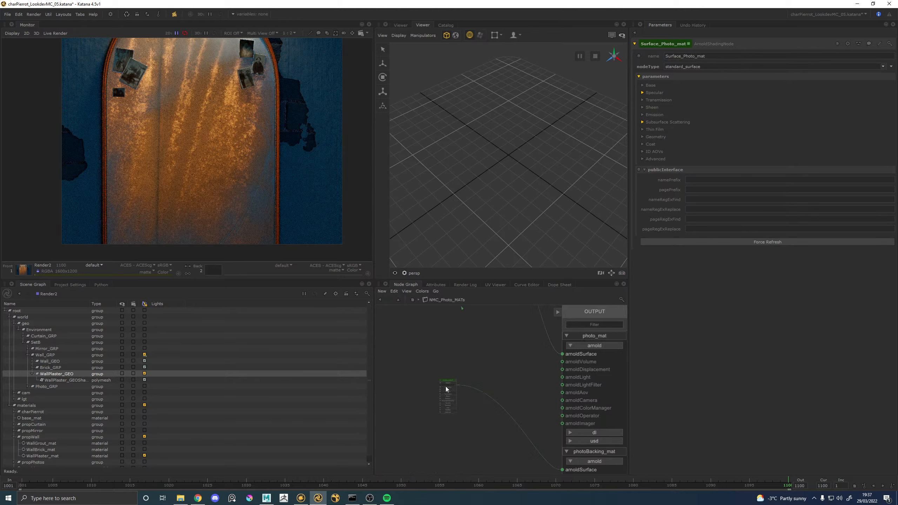
scroll(446, 386, up, 5)
click(452, 382)
key(e)
drag(706, 56, 647, 56)
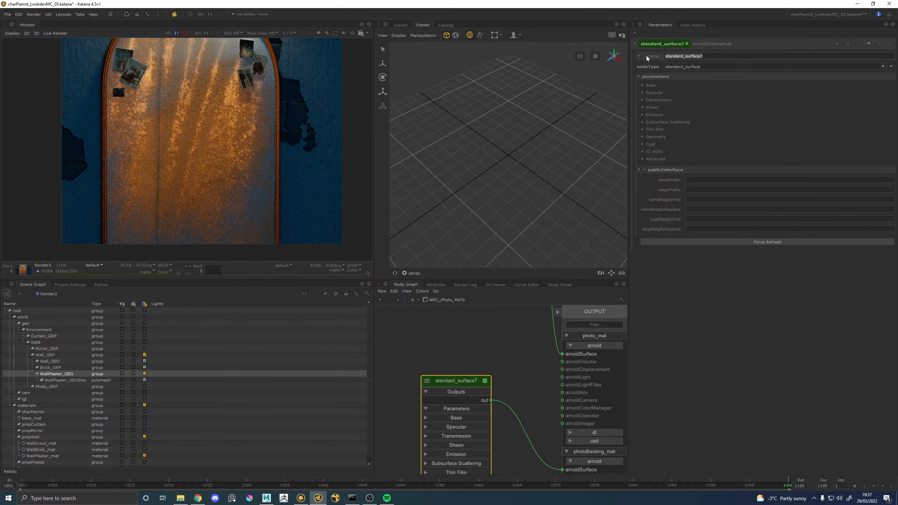
text(surface_photo)
text(_back)
key(BackSpace)
key(BackSpace)
key(BackSpace)
key(BackSpace)
text(Backing_mat)
key(Return)
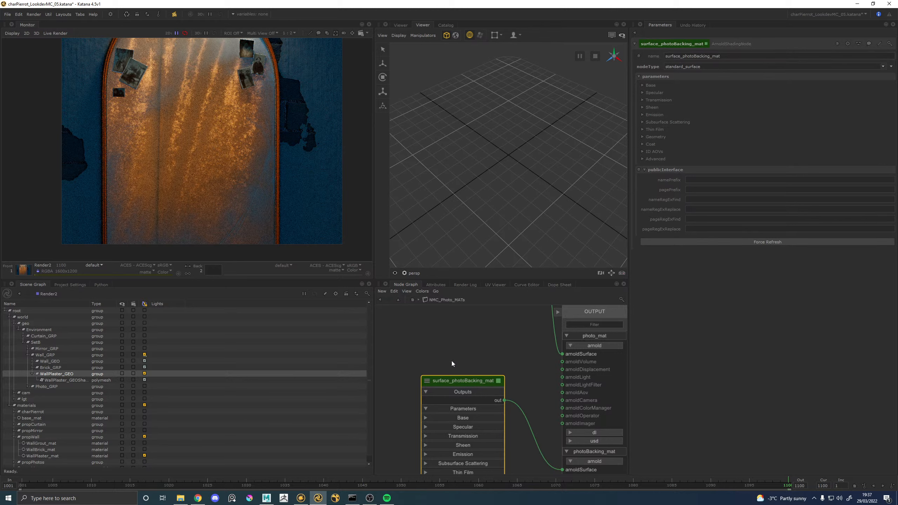
Examine the Base and Specular parameters of surface_photoBacking_mat
scroll(453, 362, down, 3)
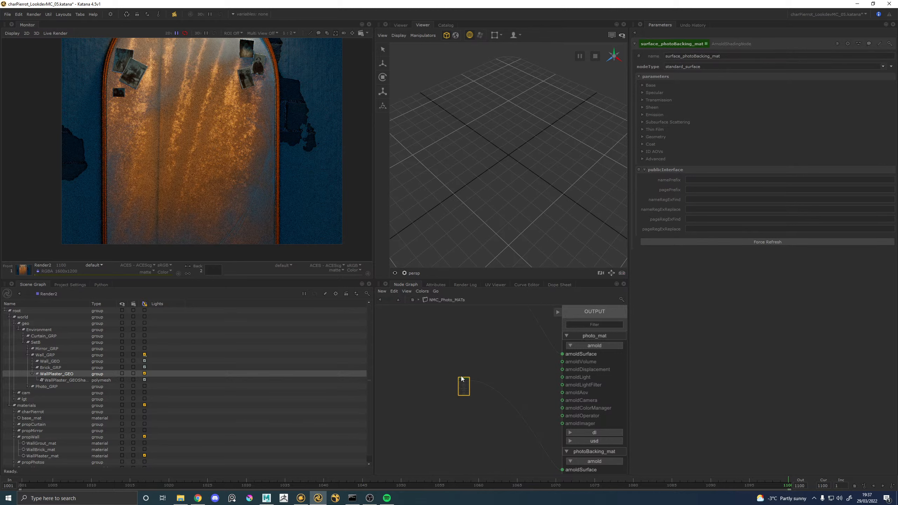
click(647, 86)
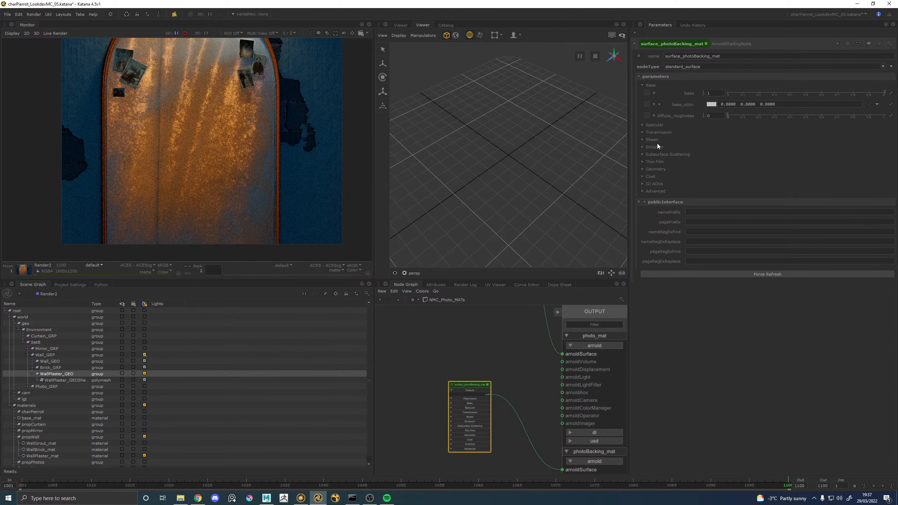
click(652, 124)
click(652, 125)
Switch to Maya, frame Photo_GRP and select the PhotoB_Backing_GEO mesh for a close look
click(266, 499)
click(56, 156)
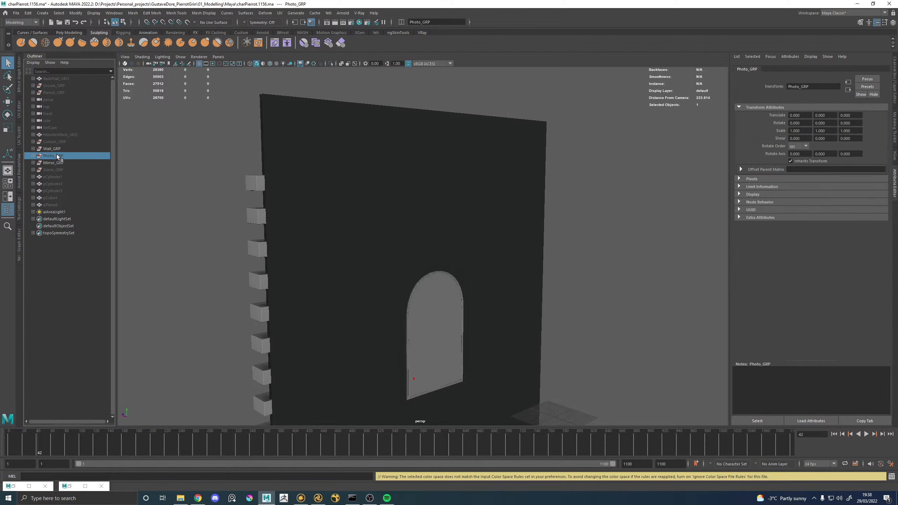
key(f)
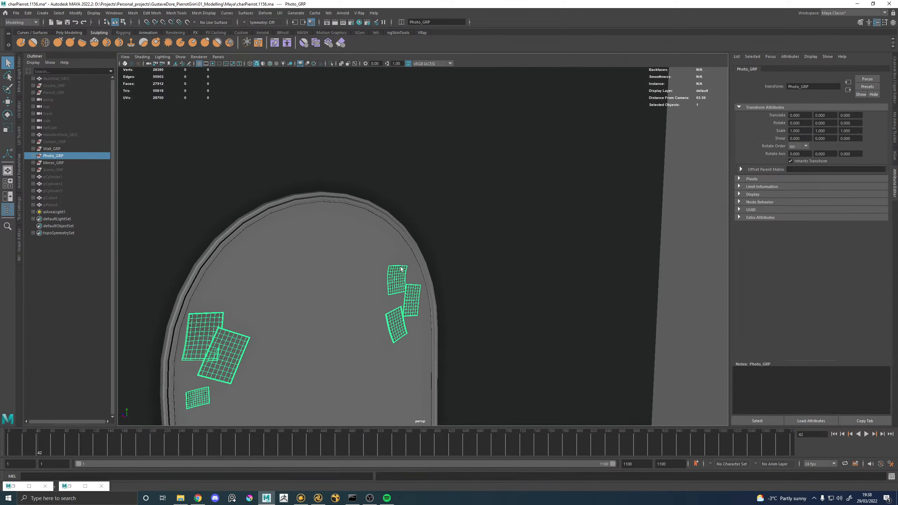
click(386, 290)
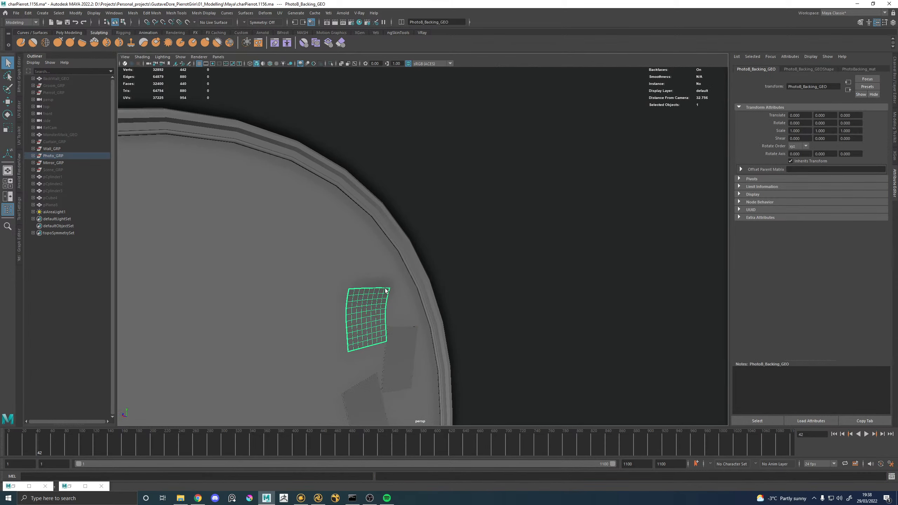
key(f)
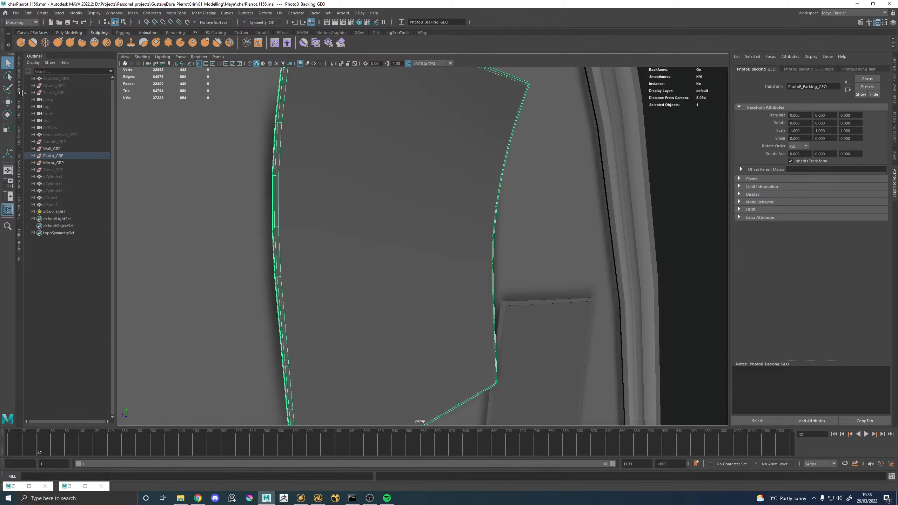
Graph the photo backing's shading network in a new Hypershade tab and show the PhotoBacking_mat attributes
click(13, 486)
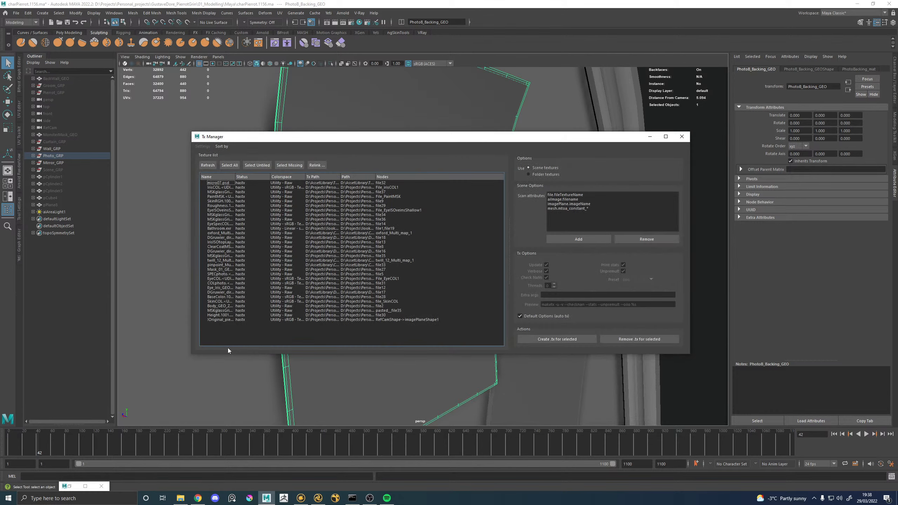
click(69, 487)
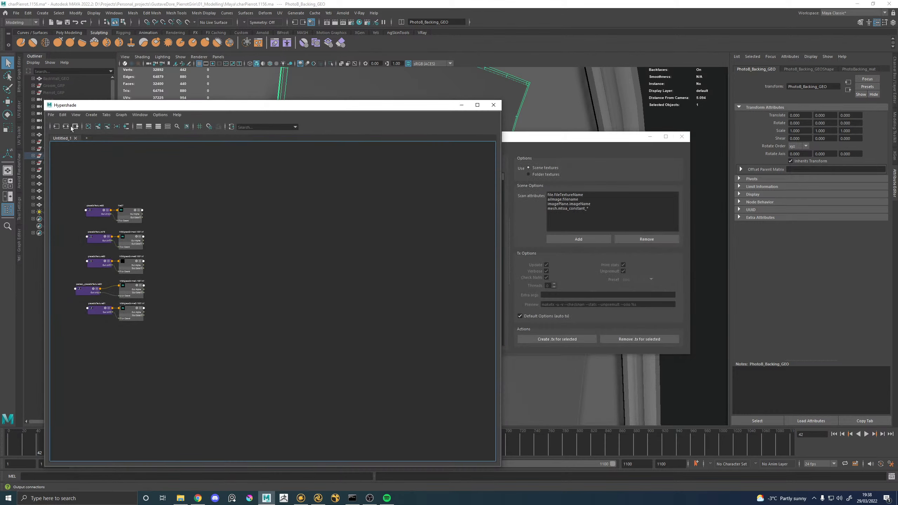
click(86, 138)
click(56, 127)
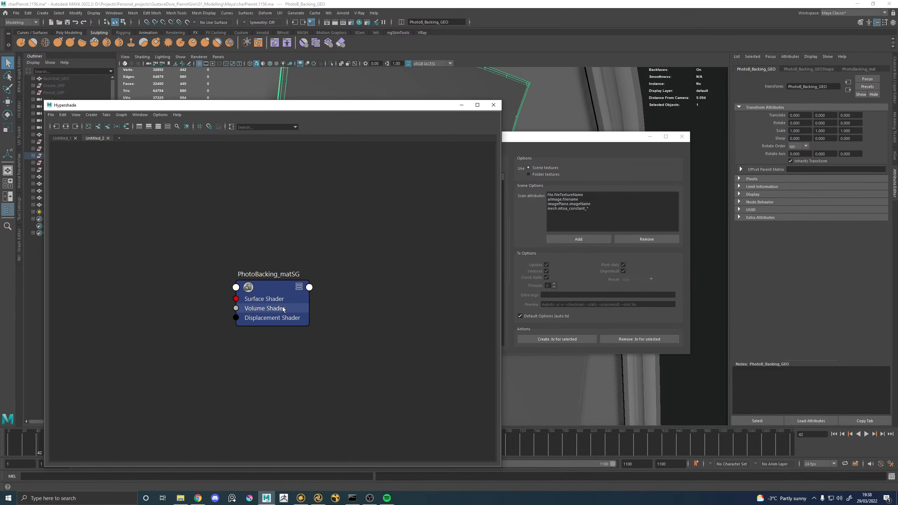
click(55, 127)
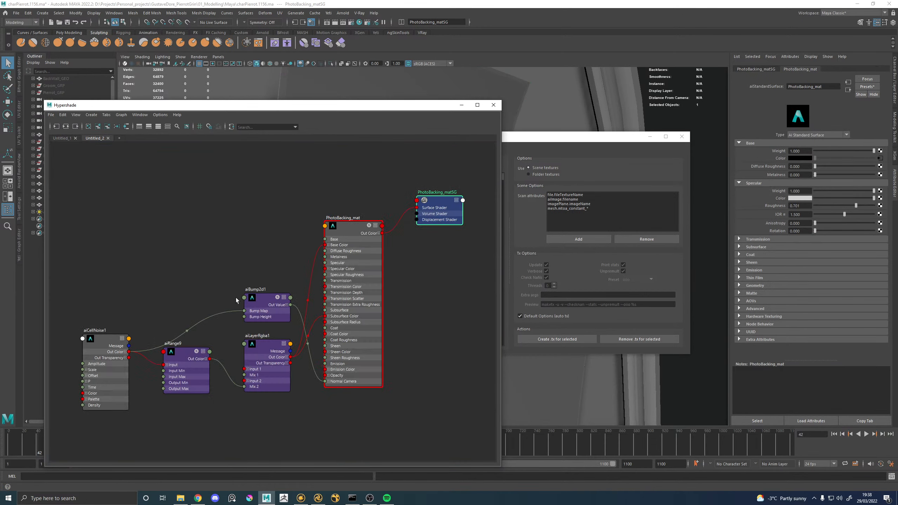
click(350, 228)
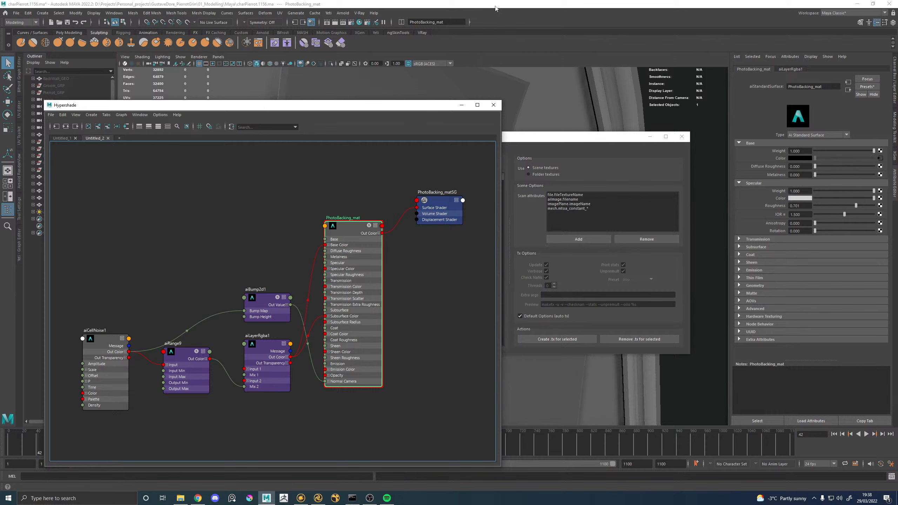
Return to Katana, minimise the Maya windows and set surface_photoBacking_mat's specular roughness to 0.7
key(alt+Tab)
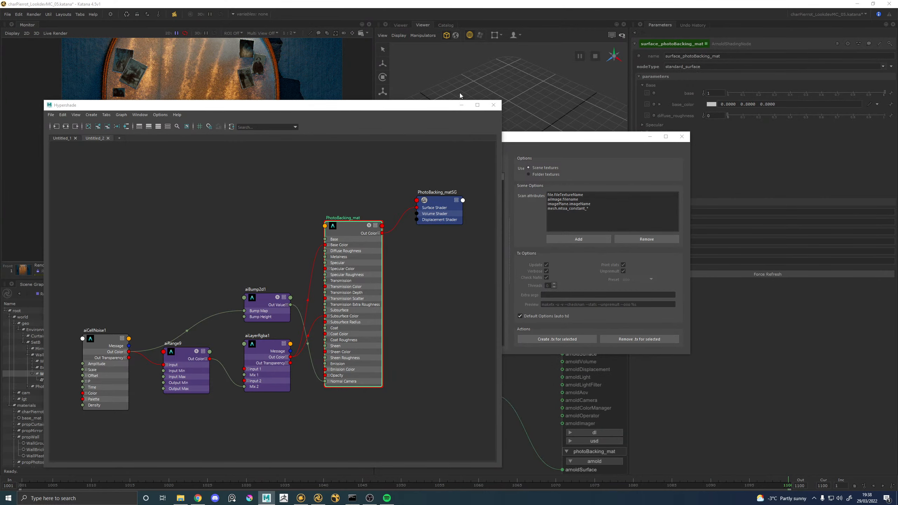
click(461, 105)
click(650, 137)
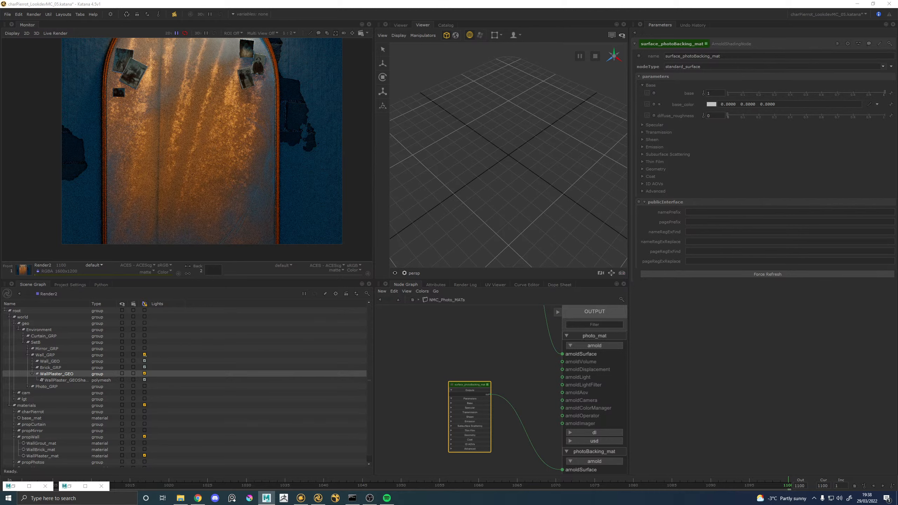
click(655, 125)
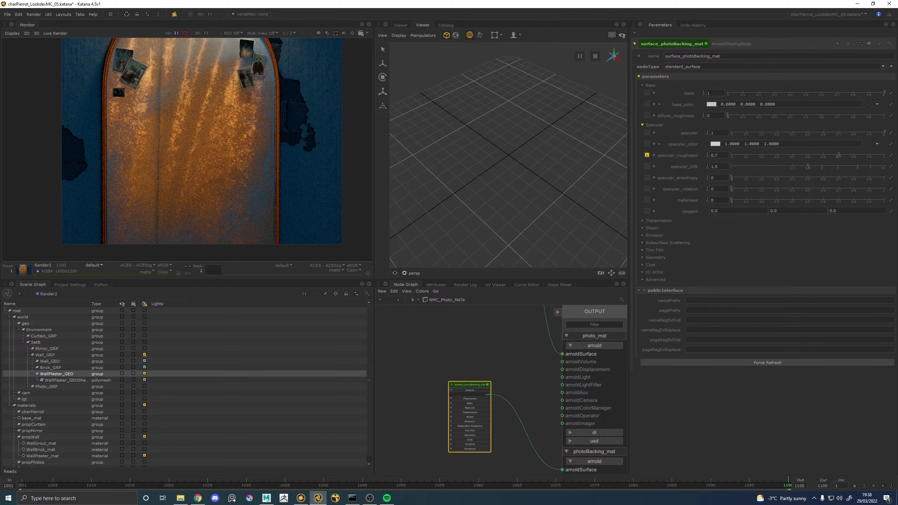
Set the subsurface weight of surface_photoBacking_mat to 0.75
mouse_move(267, 498)
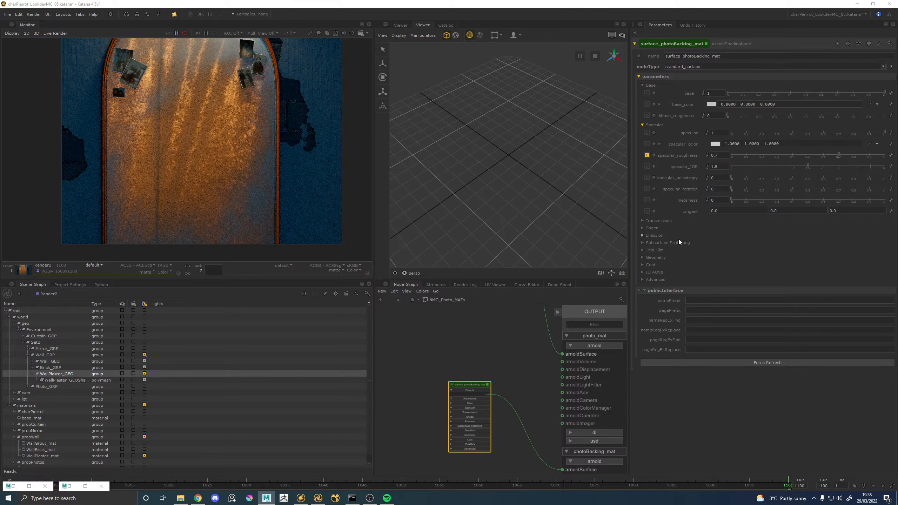
click(658, 227)
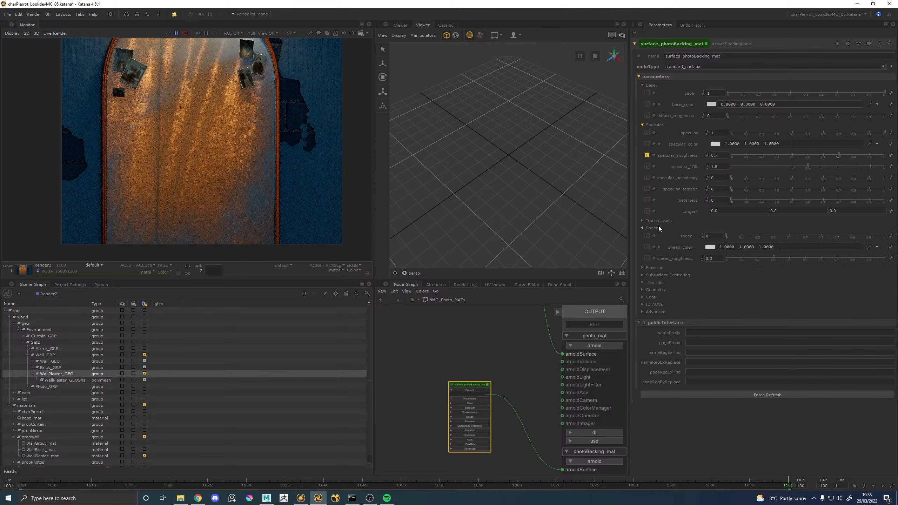
click(659, 227)
click(665, 242)
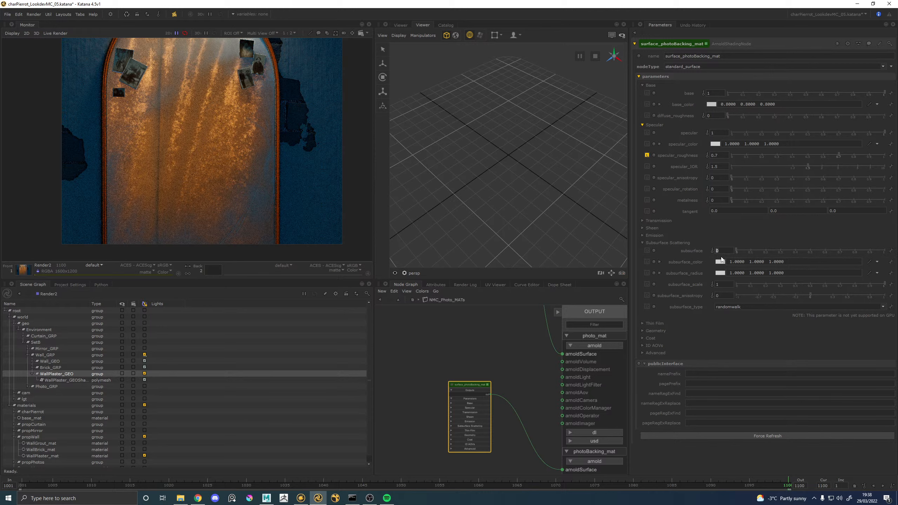
text(.75)
key(Return)
Set the subsurface radius of surface_photoBacking_mat to 1.0, 0.73, 0.73 using HSV values
mouse_move(266, 498)
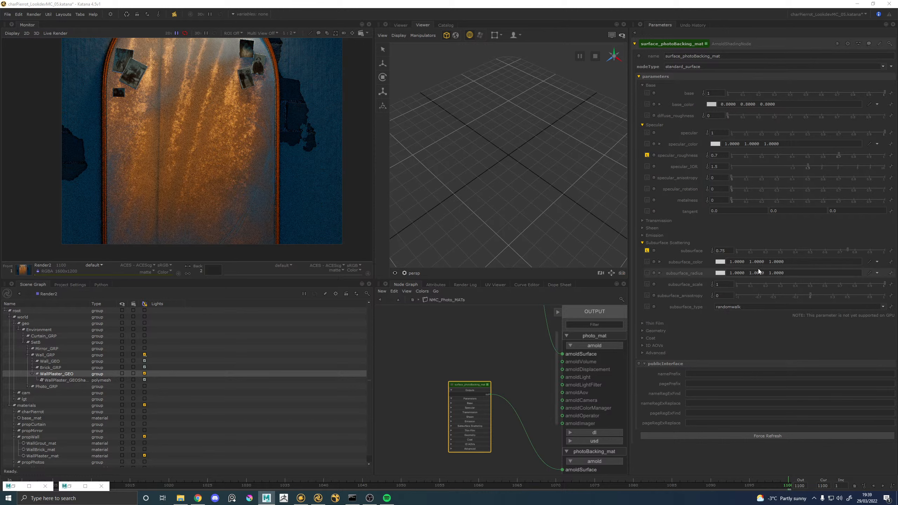
click(720, 273)
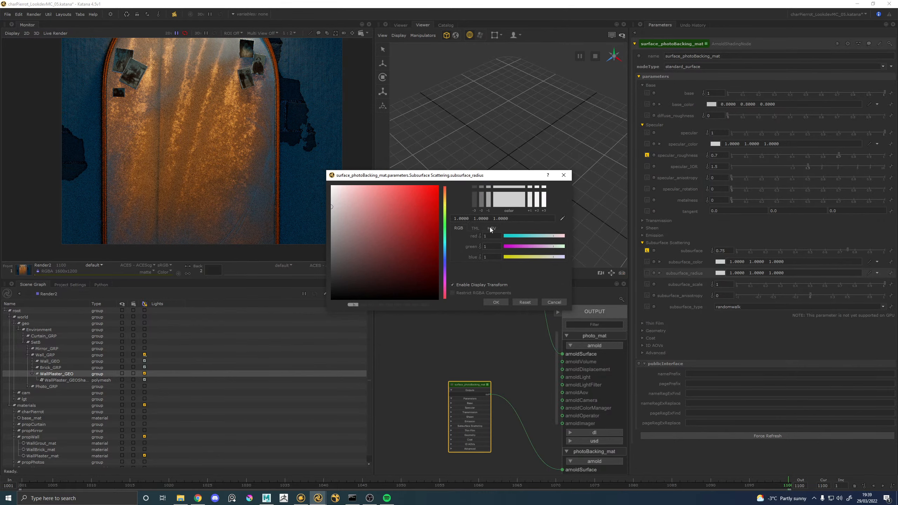
click(491, 228)
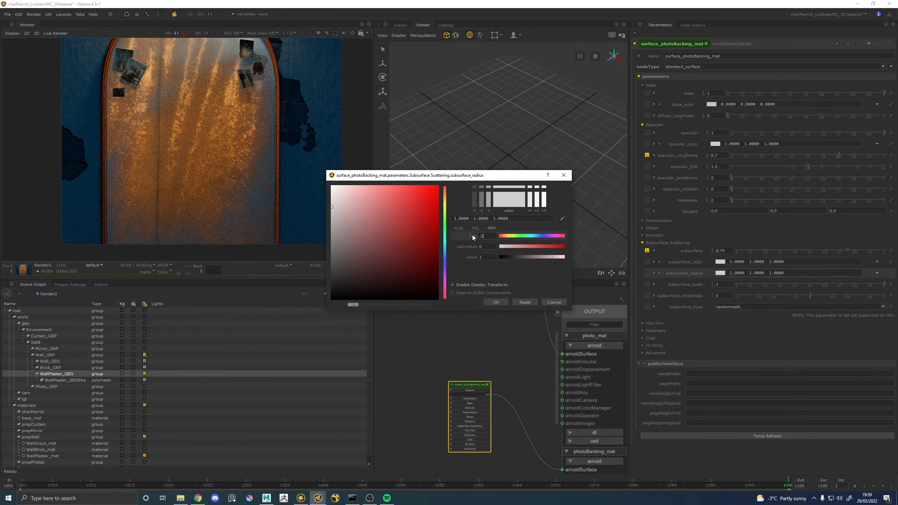
click(485, 245)
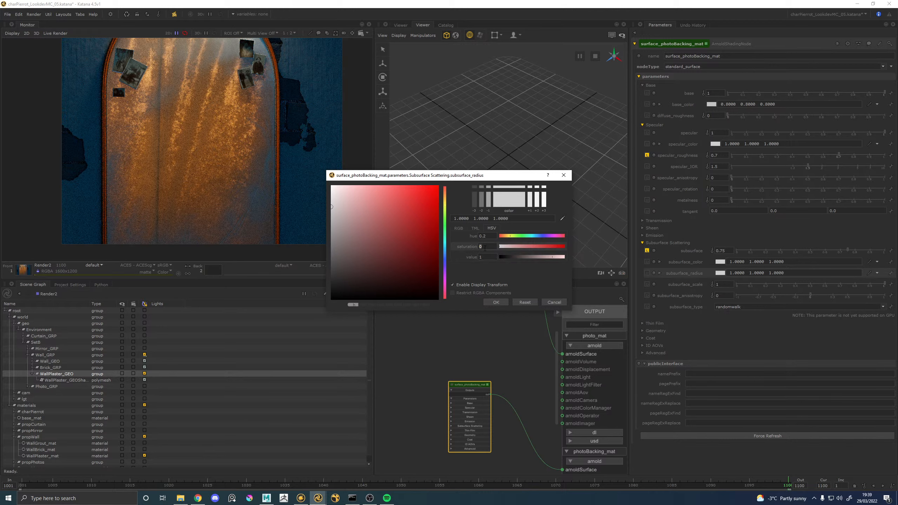
key(Return)
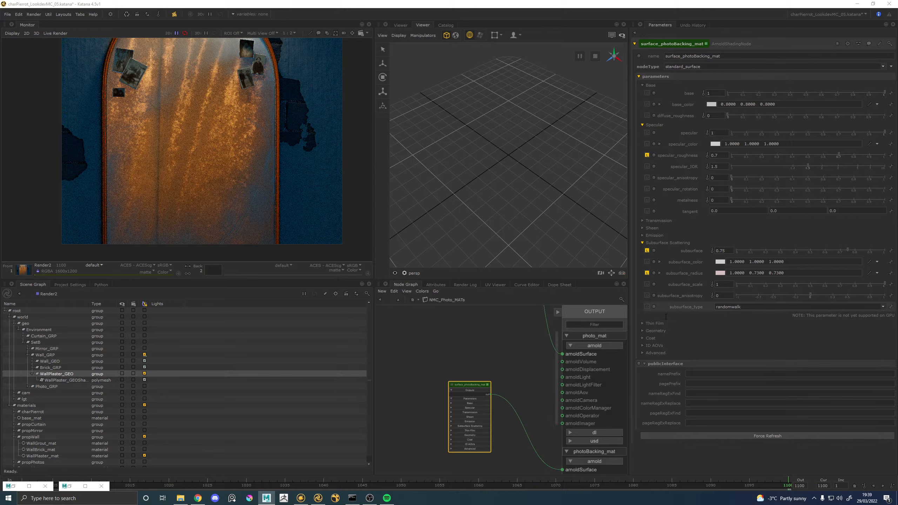
Reopen the subsurface radius colour in HSV and shift its hue to a warm orange of about 0.09
click(720, 272)
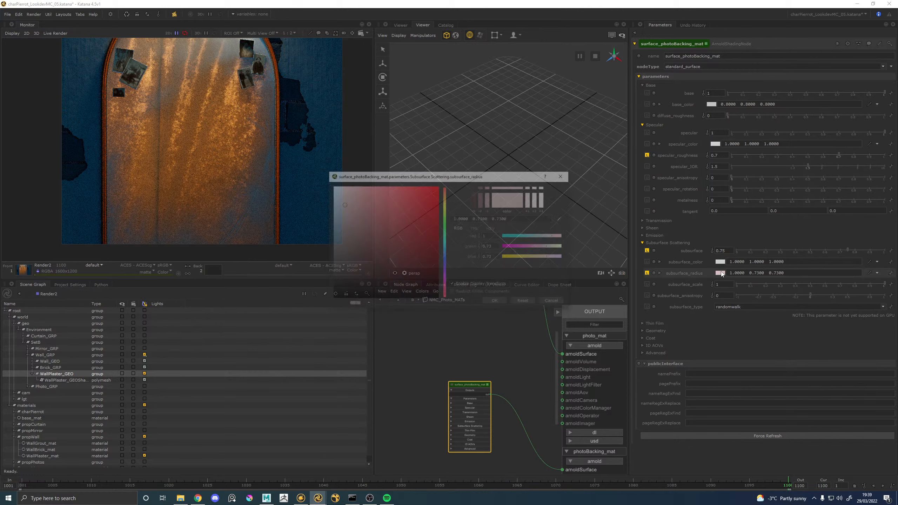
click(491, 228)
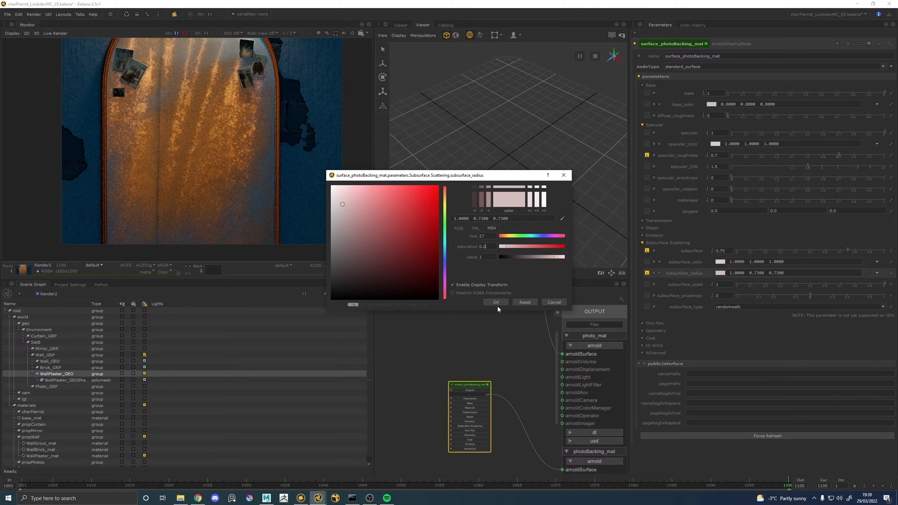
click(491, 257)
drag(509, 236, 506, 236)
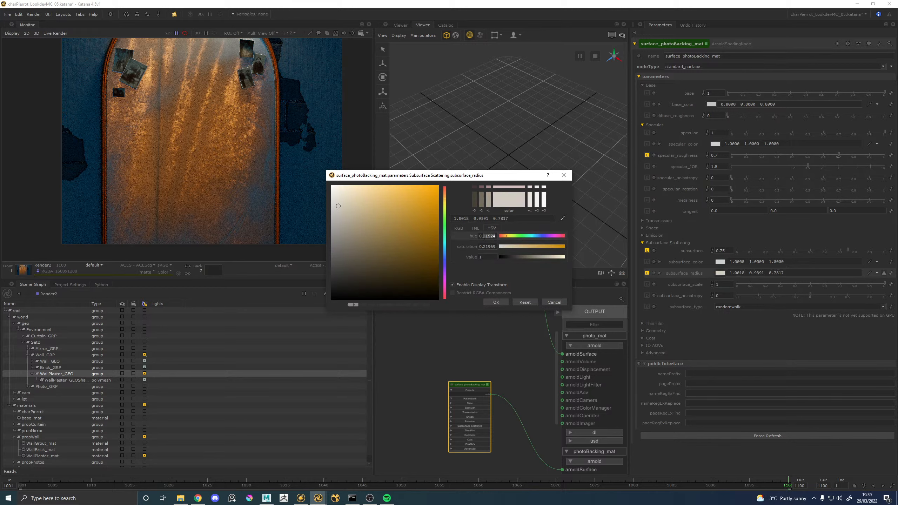
drag(484, 237, 493, 241)
text(27)
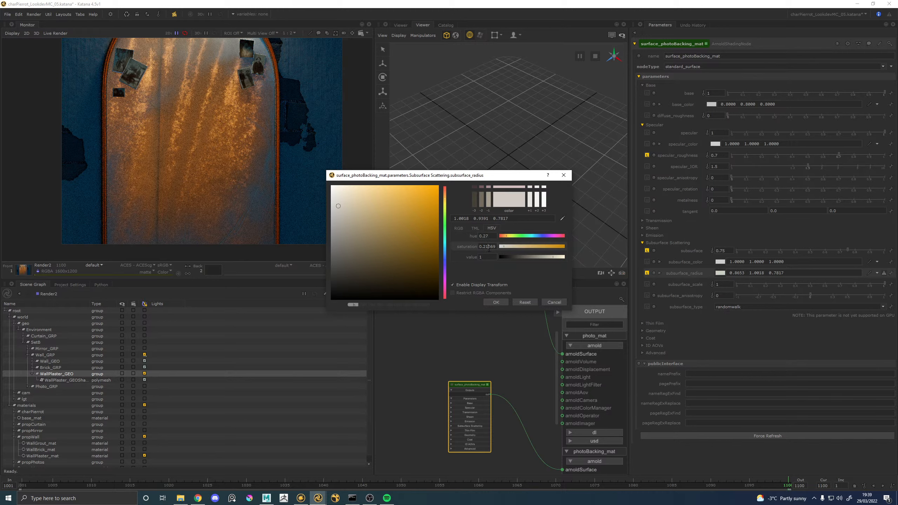
drag(515, 237, 504, 237)
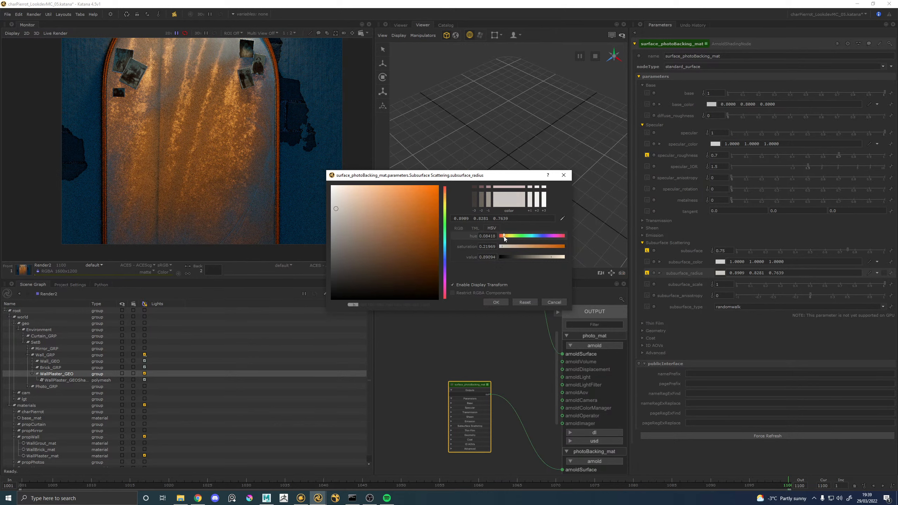
click(502, 247)
mouse_move(498, 236)
mouse_down()
mouse_move(487, 237)
mouse_move(489, 247)
mouse_up()
text(9)
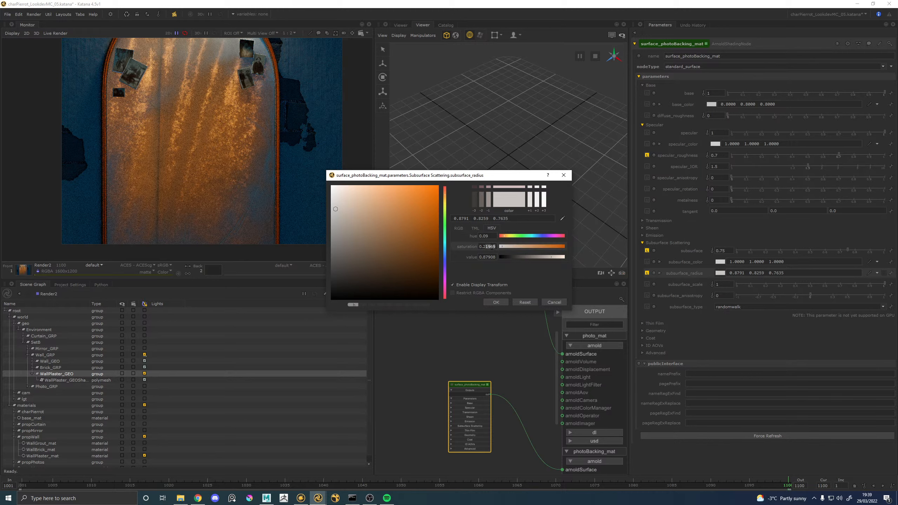
key(BackSpace)
Brighten the subsurface radius, set its saturation to 0.2 and apply the colour 9.8265, 8.7747, 7.8612
click(491, 258)
drag(549, 257, 565, 257)
drag(497, 247, 485, 247)
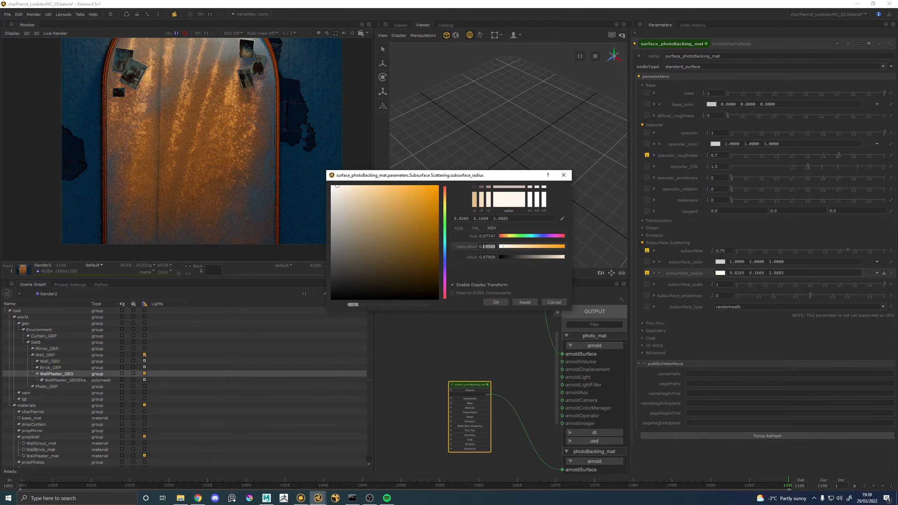
text(2)
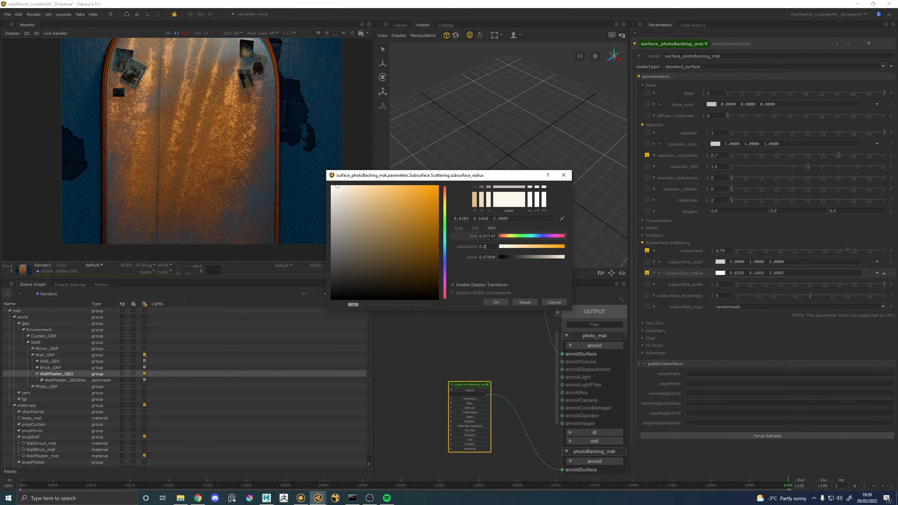
key(Return)
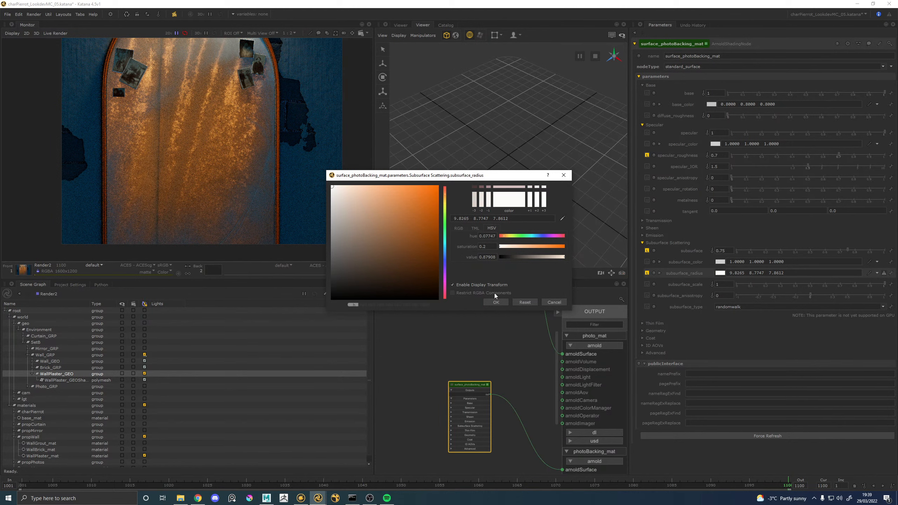
click(495, 302)
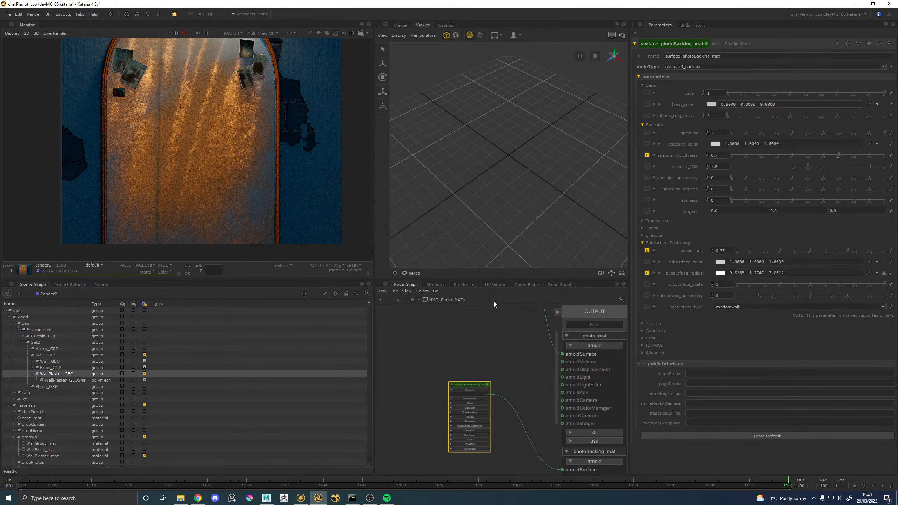
Reopen the subsurface radius colour of surface_photoBacking_mat, set its HSV value to 1 with saturation kept at 0.2, and apply it
click(720, 273)
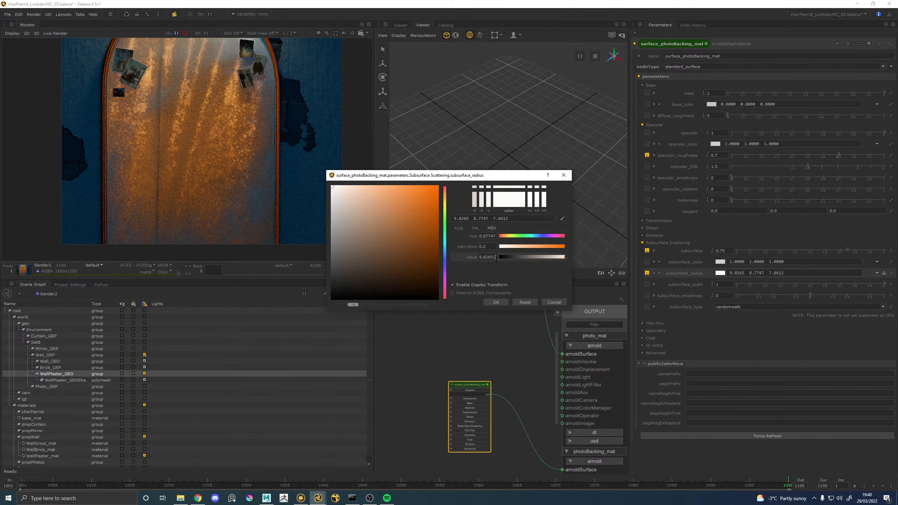
drag(497, 259, 478, 258)
text(1)
key(Return)
click(493, 246)
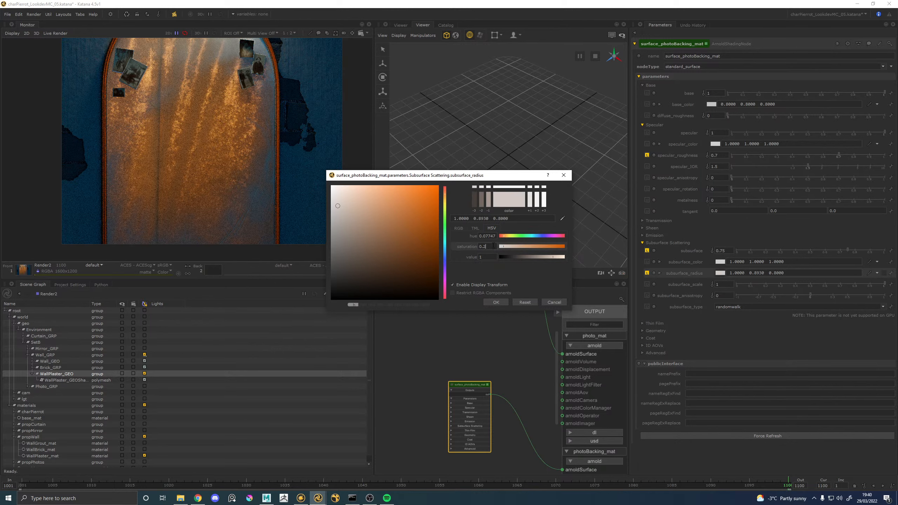
click(496, 301)
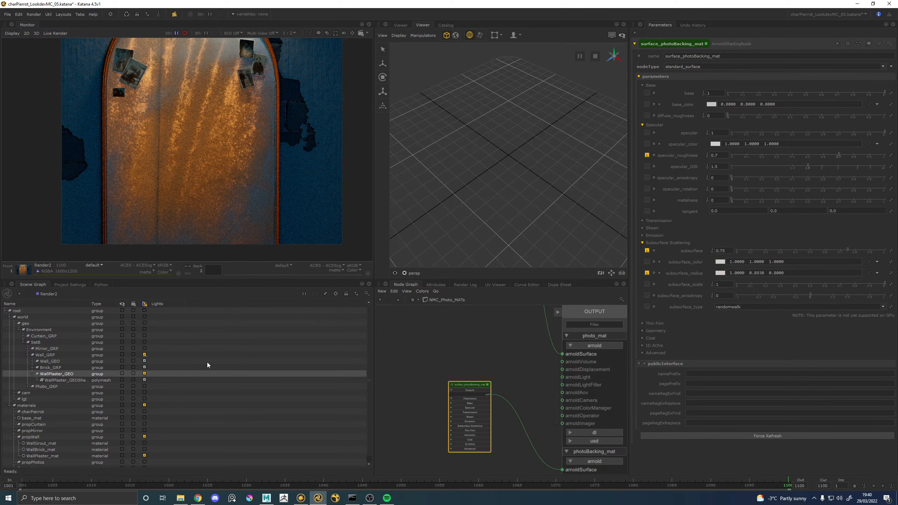
Set the subsurface scale of surface_photoBacking_mat to 0.01 and its subsurface type to randomwalk_v2
drag(725, 285, 711, 285)
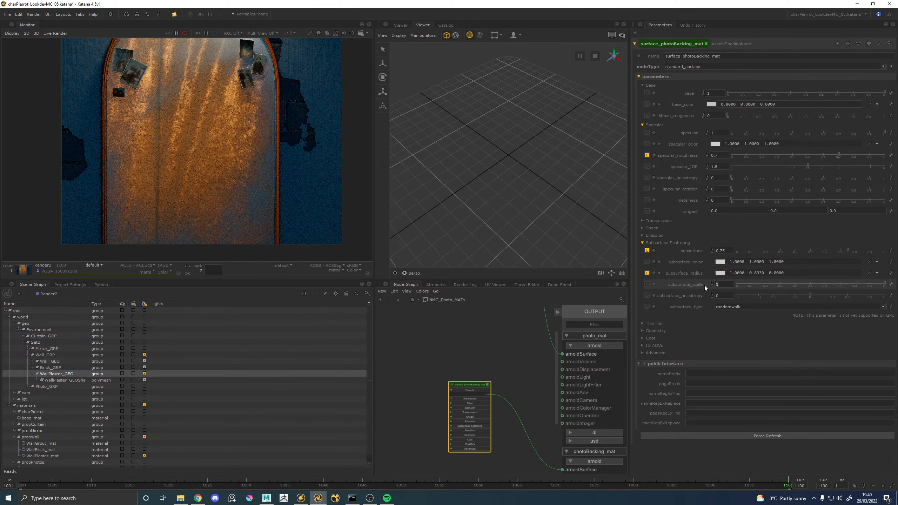
text(.01)
key(Return)
click(732, 306)
click(737, 322)
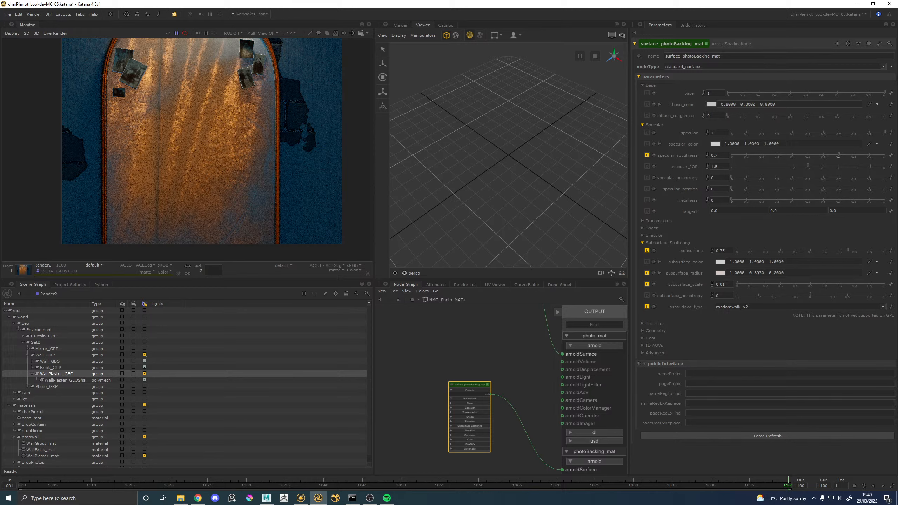
Switch to Maya's Hypershade, untangle the PhotoBacking_mat network by placing aiBump2d1 below the range and layer nodes, and move the window aside
key(alt+Tab)
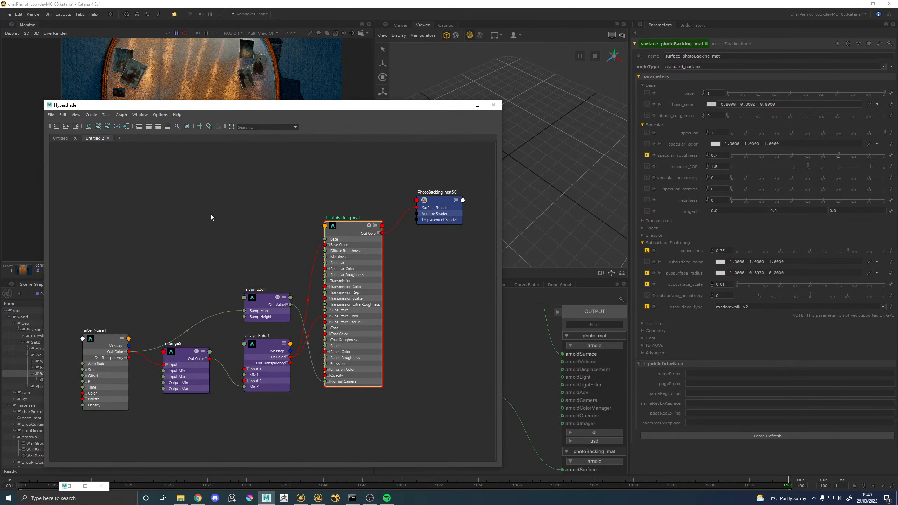
drag(272, 293, 259, 420)
drag(184, 352, 181, 296)
drag(261, 351, 252, 301)
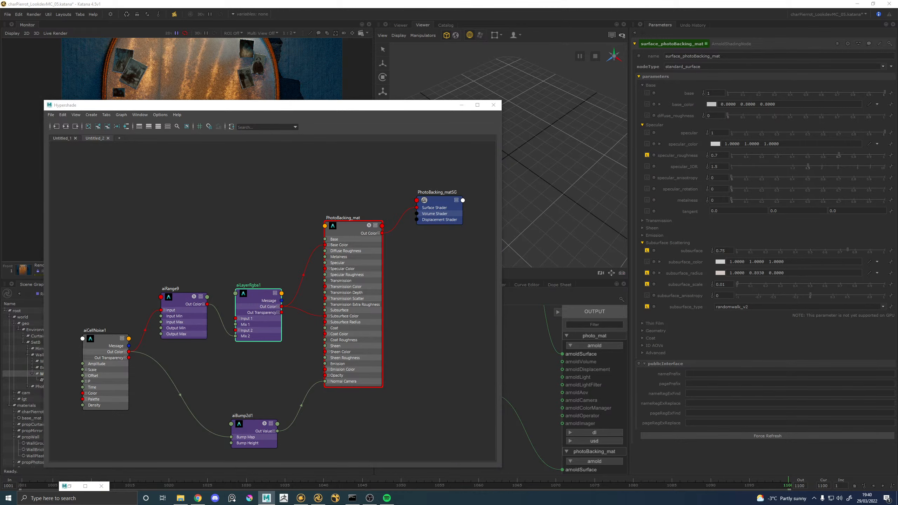
drag(305, 108, 0, 156)
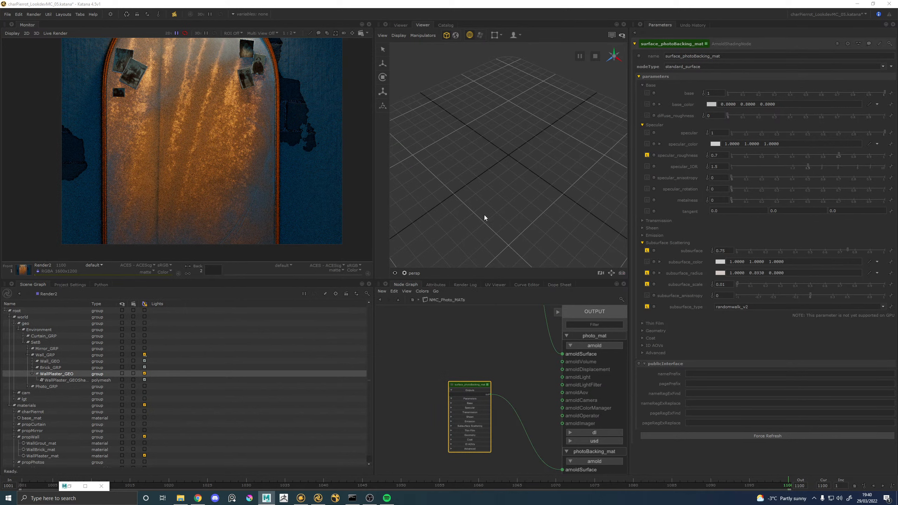
Back in Katana, tint the base_color of surface_photoBacking_mat to a warm cream of about 0.86, 0.83, 0.64 using HSV
click(712, 109)
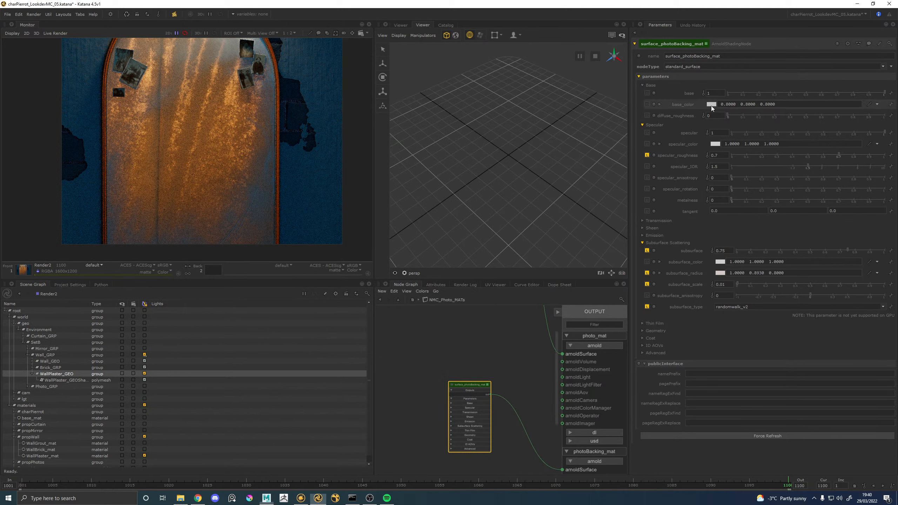
click(712, 107)
click(491, 228)
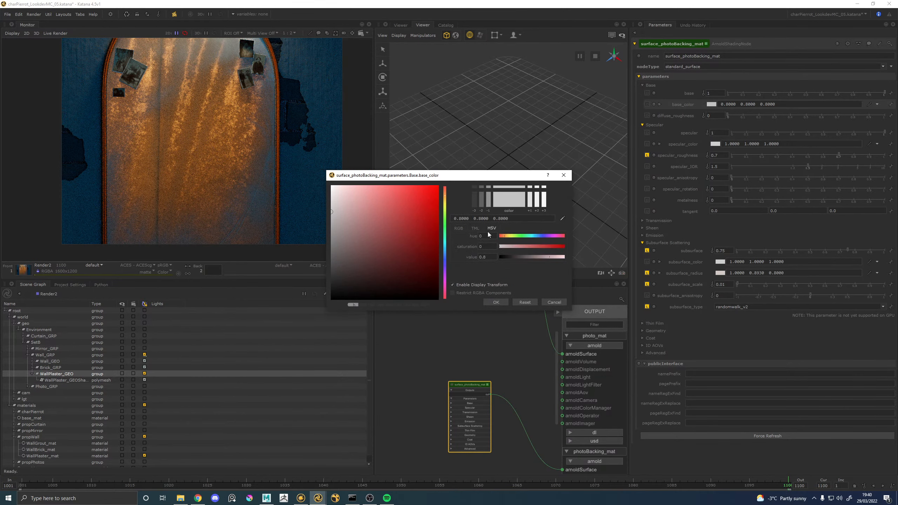
mouse_move(499, 246)
mouse_down()
mouse_move(510, 249)
mouse_move(508, 238)
mouse_up()
click(506, 236)
drag(554, 258, 552, 259)
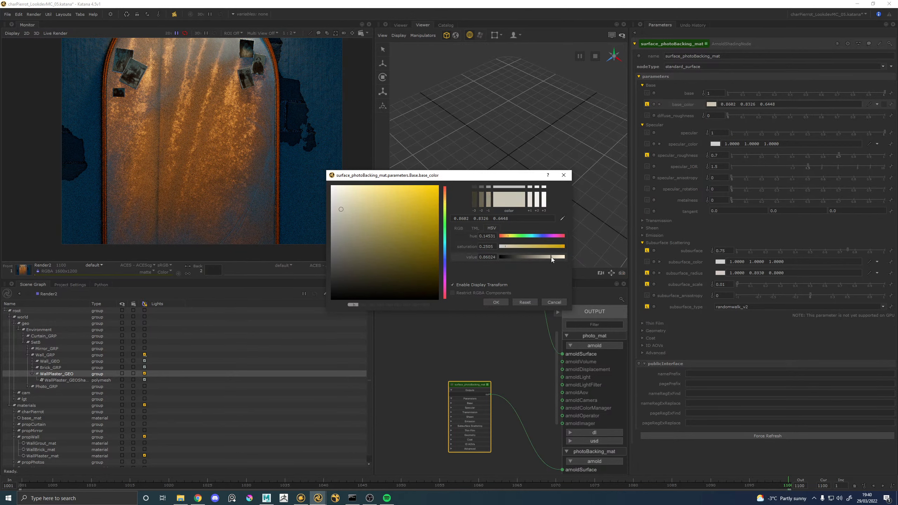
Disable the picker's display transform, lighten base_color to 0.8930, 0.8779, 0.8092, and give subsurface_color the same values
click(452, 285)
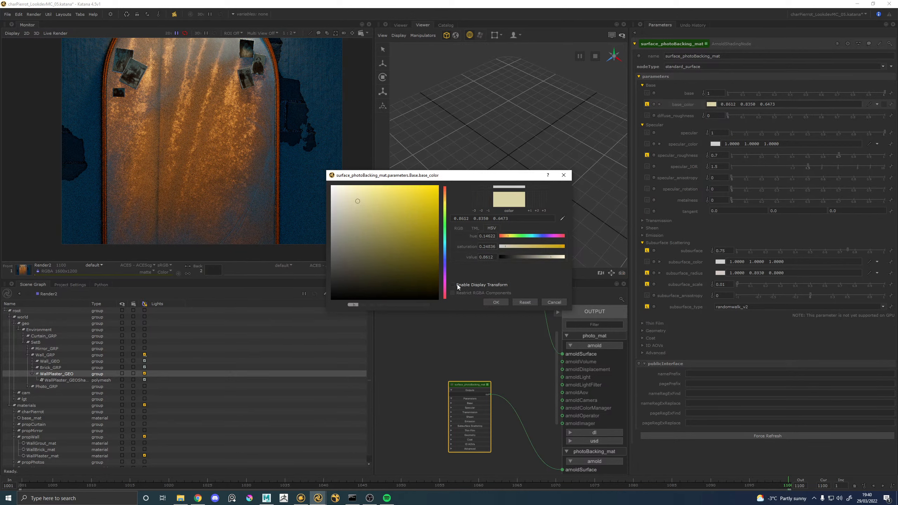
drag(549, 258, 558, 258)
click(458, 286)
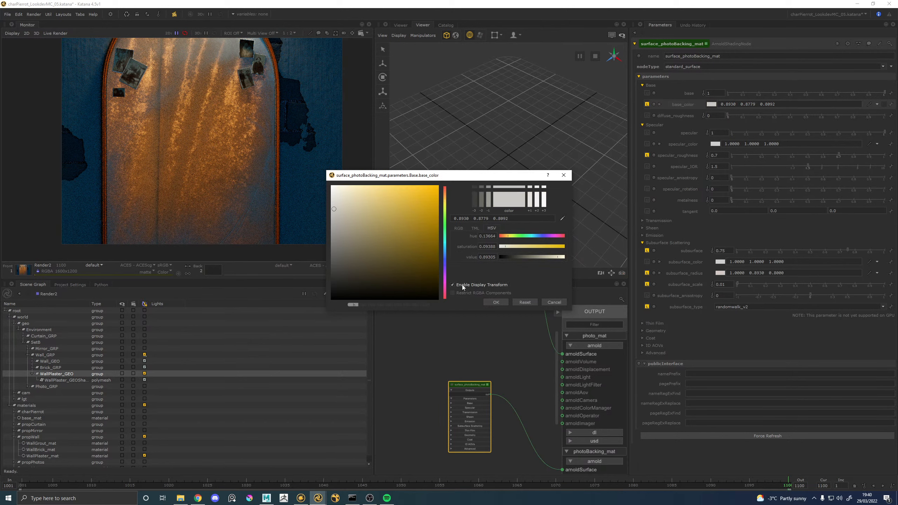
click(463, 286)
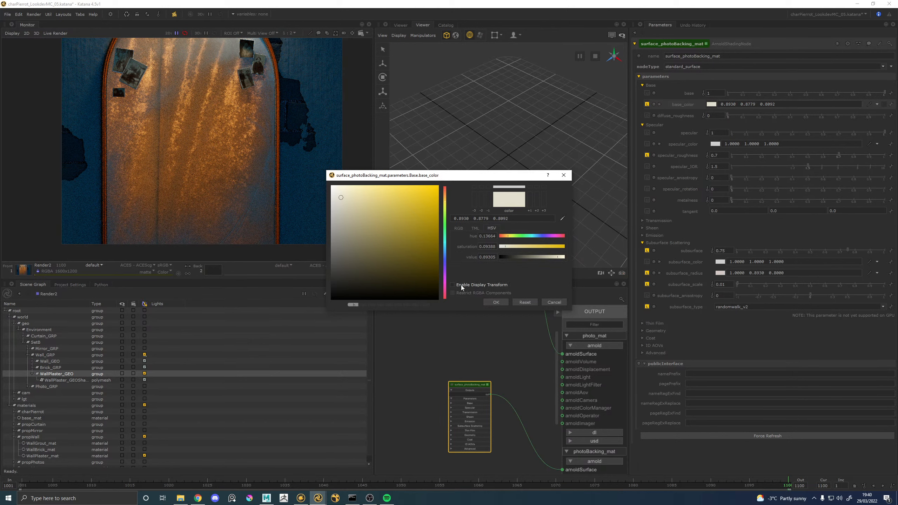
click(497, 303)
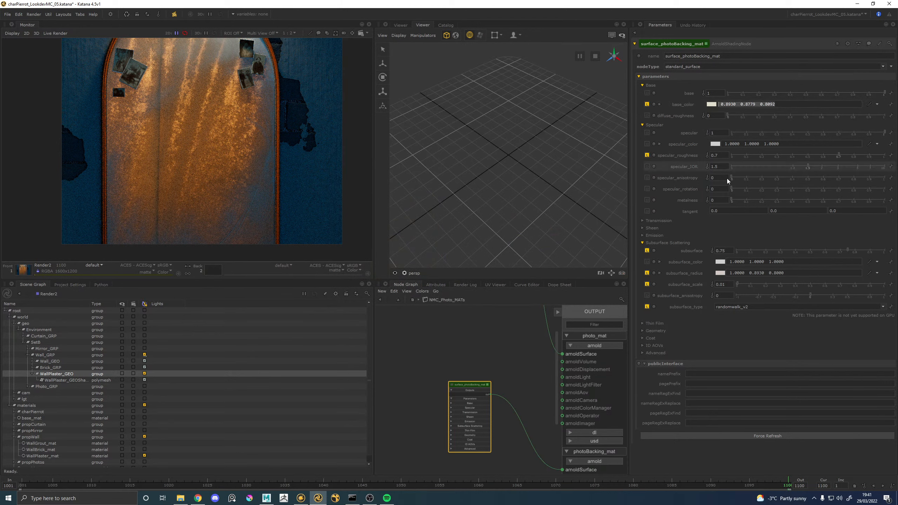
triple_click(791, 262)
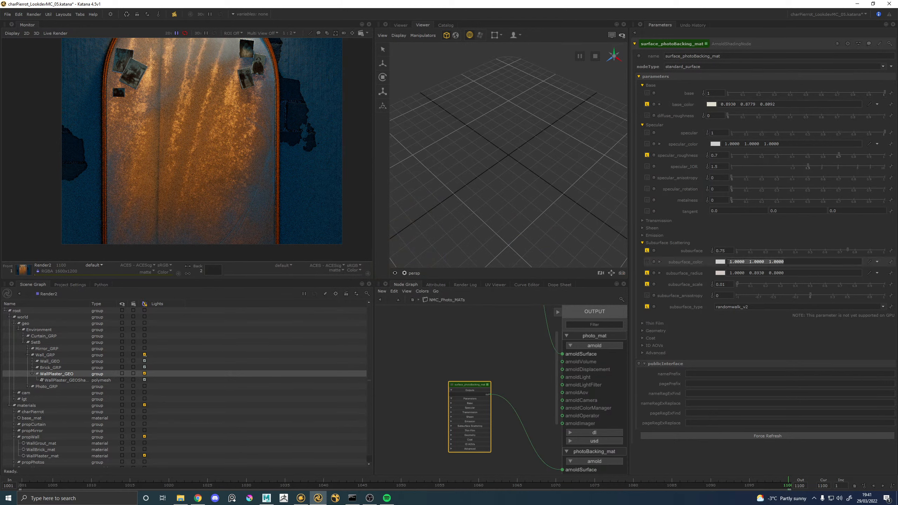
text(0.8930 0.8779 0.8092)
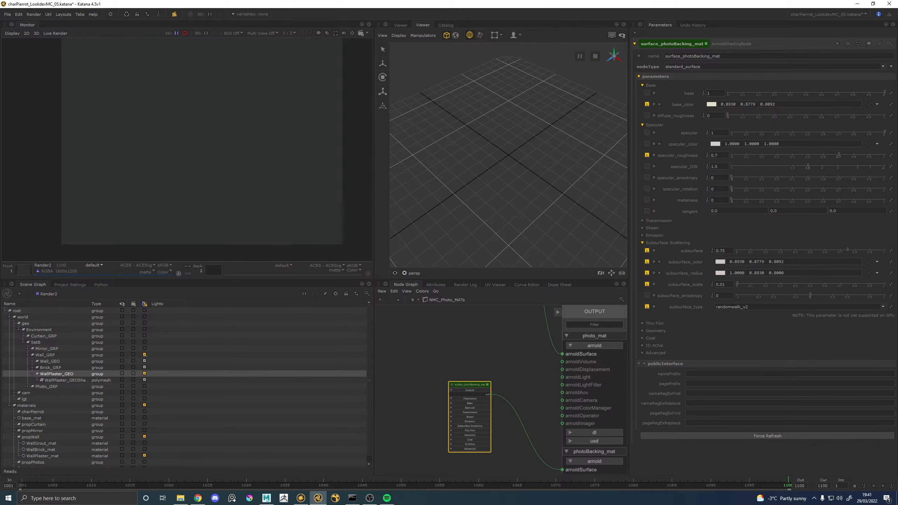
Examine the photos on the mirror up close in the live render to check the updated backing material
middle_drag(177, 80, 176, 112)
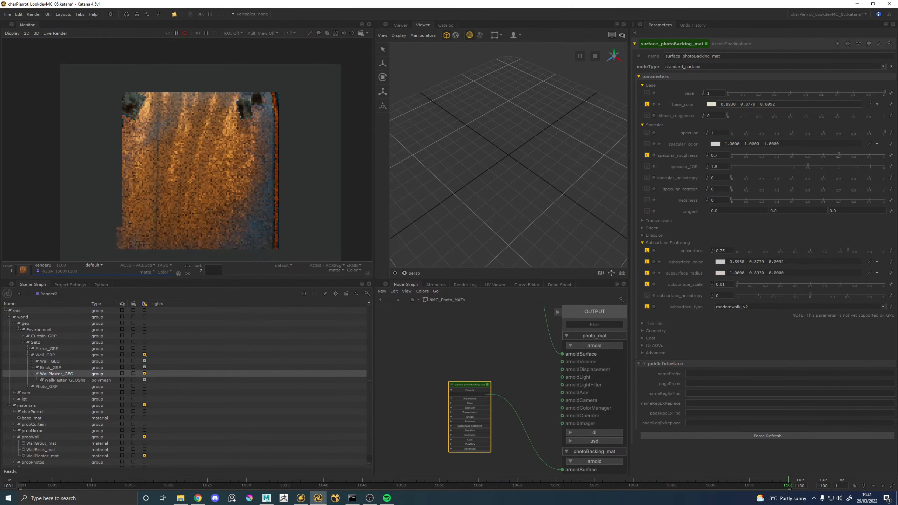
scroll(207, 126, up, 4)
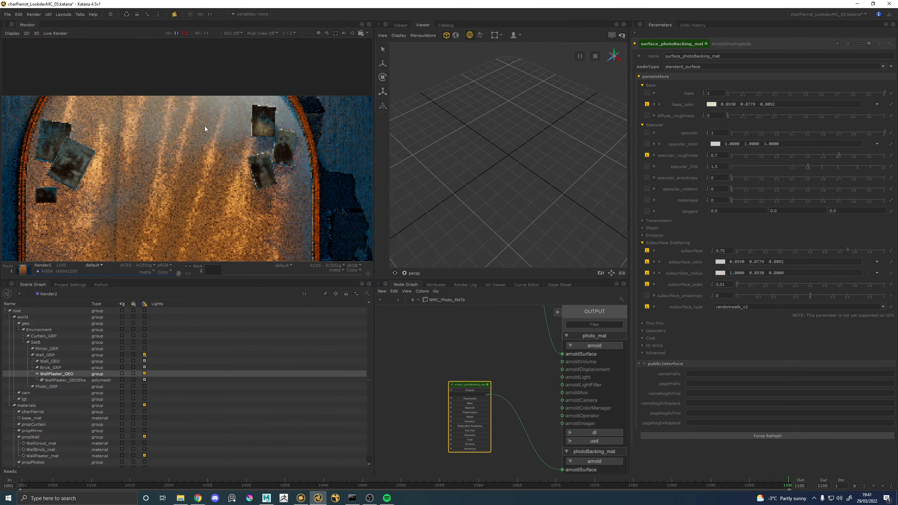
scroll(262, 106, up, 2)
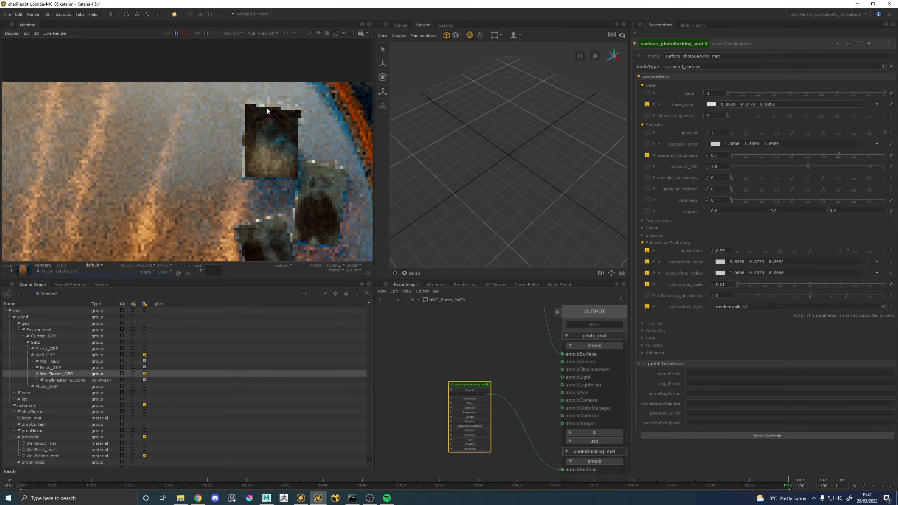
scroll(217, 244, down, 1)
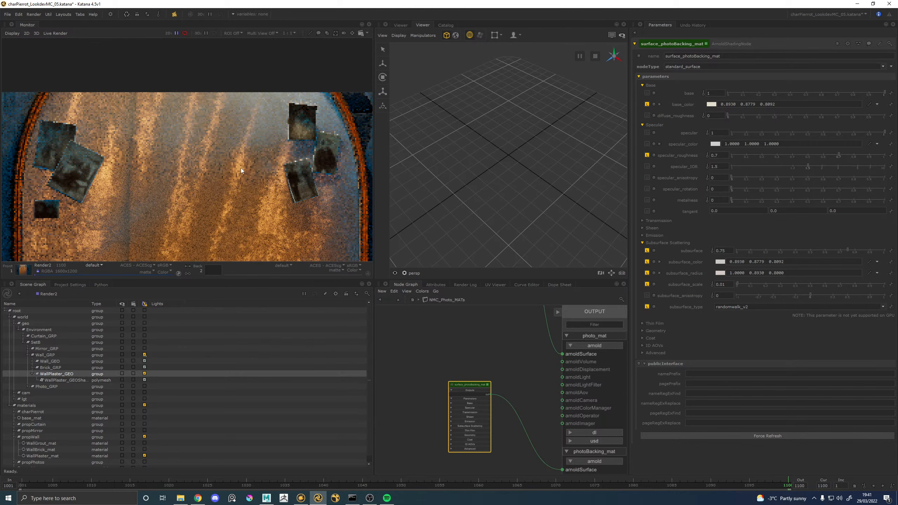
scroll(240, 168, down, 1)
middle_drag(228, 182, 214, 134)
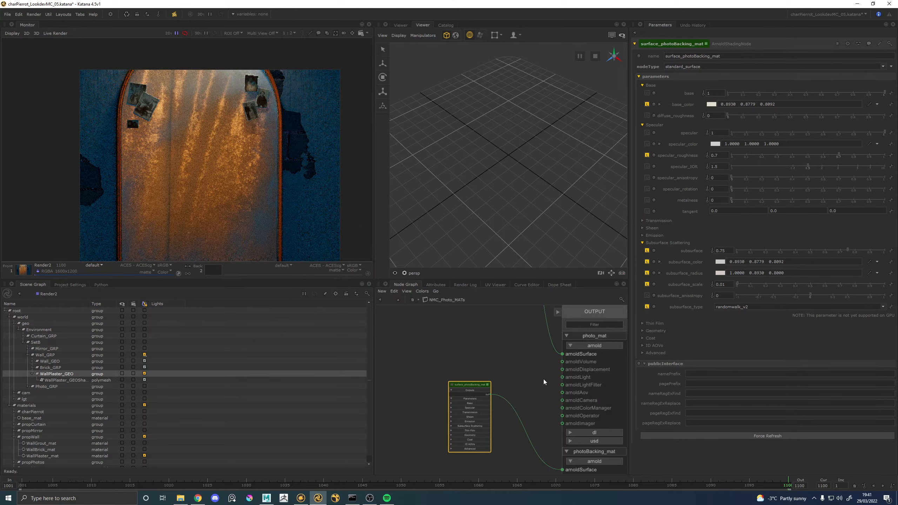
Leave the NMC_Photo_MATs network and open the NMC_propMirror material network from the Props group to locate its grime mask nodes
scroll(544, 381, down, 5)
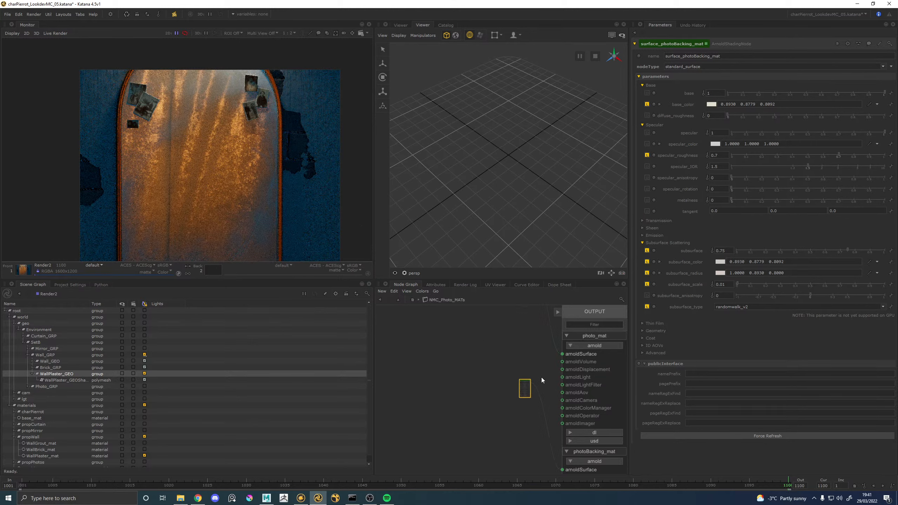
click(398, 300)
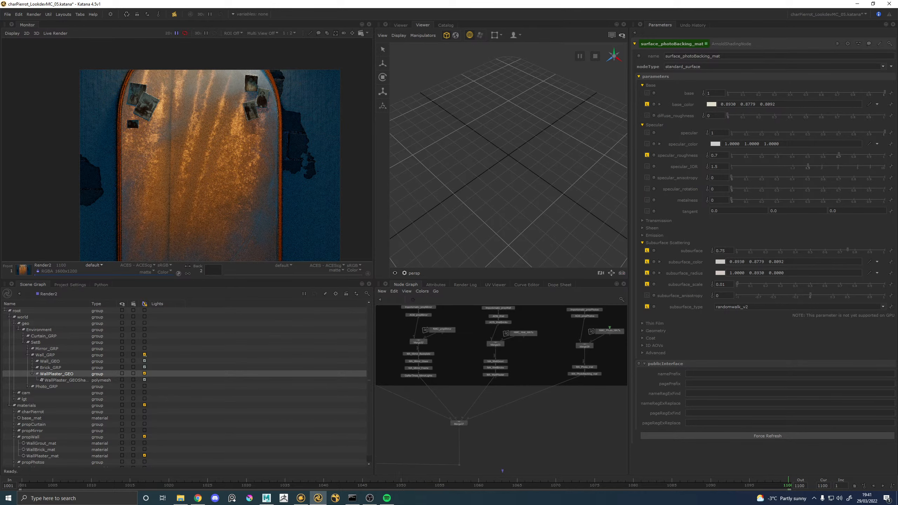
click(301, 498)
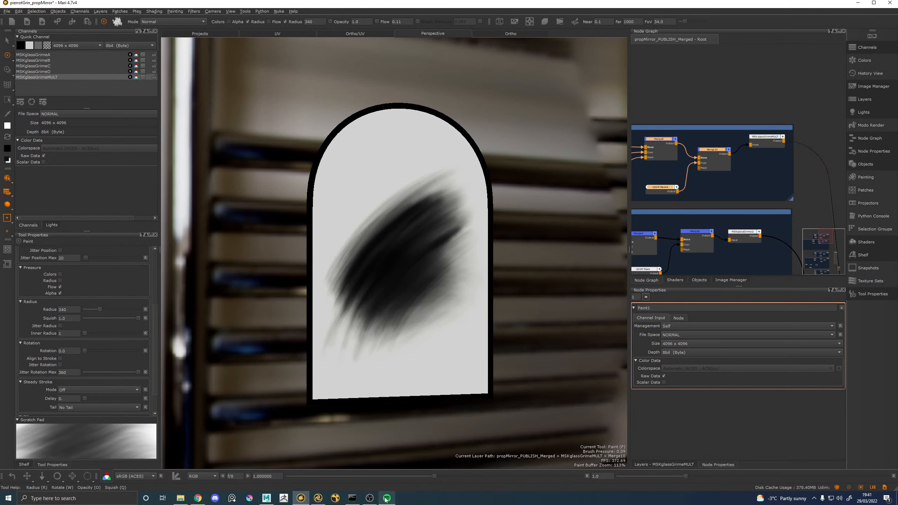
click(318, 498)
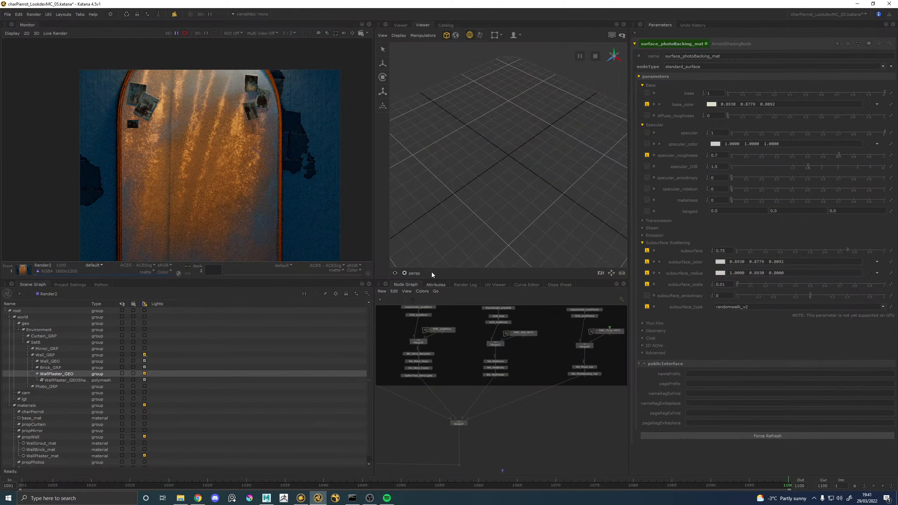
scroll(500, 405, down, 2)
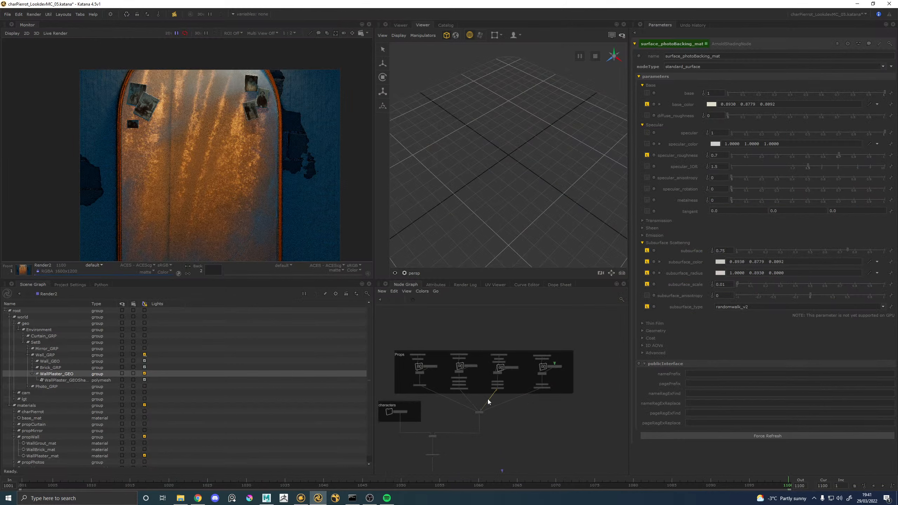
middle_drag(499, 392, 531, 368)
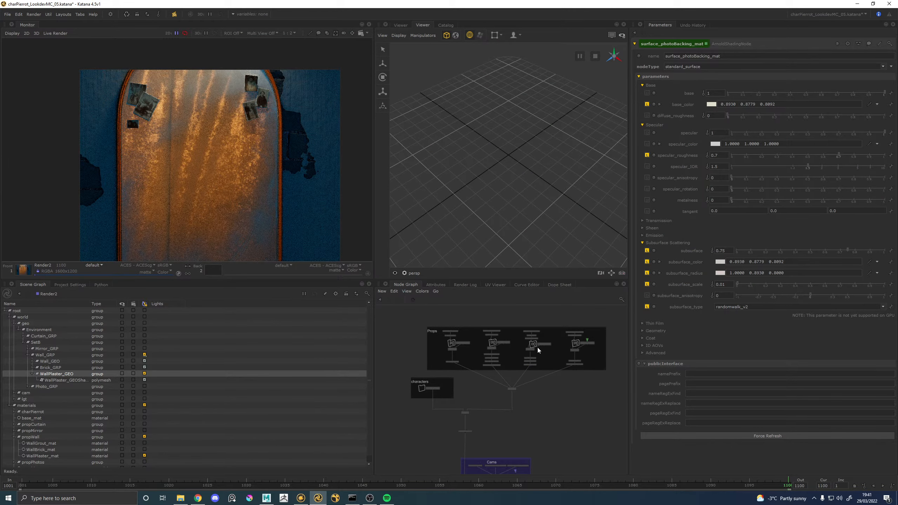
scroll(492, 340, up, 5)
click(492, 339)
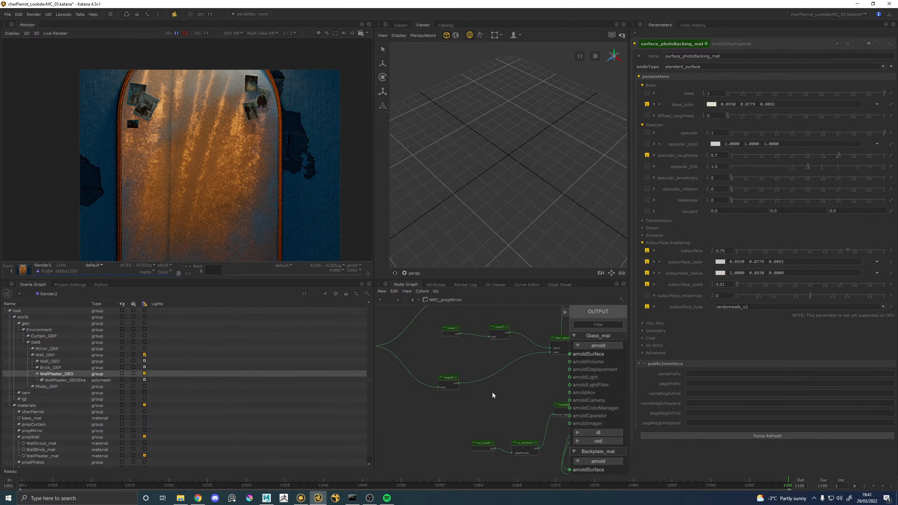
scroll(466, 375, up, 6)
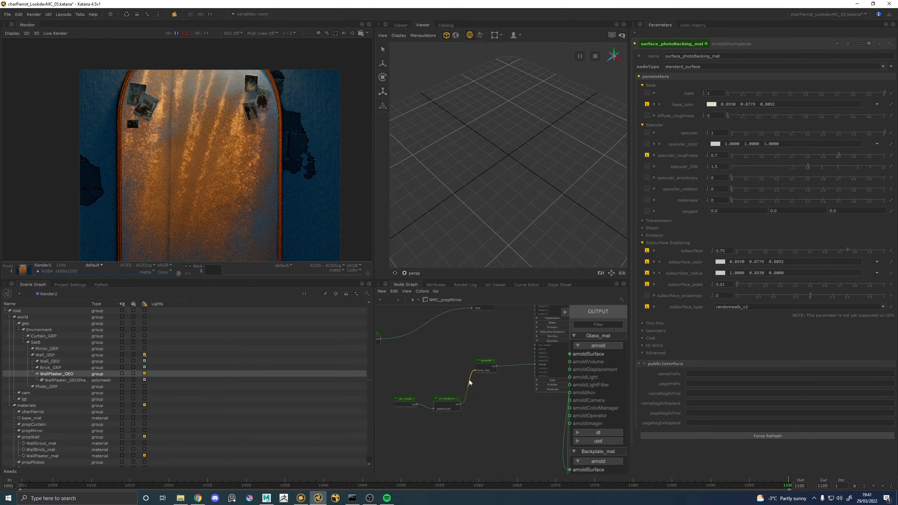
scroll(437, 376, down, 6)
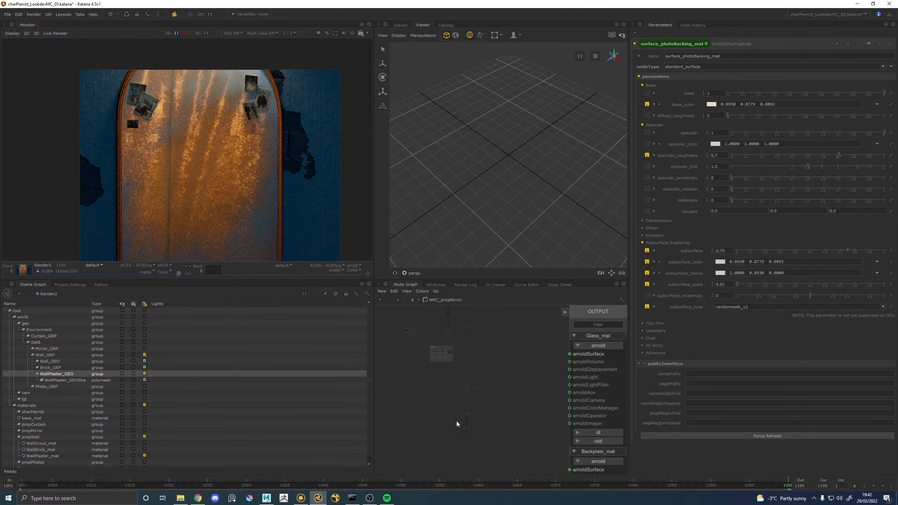
Add a range node beside the grime mask group in NMC_propMirror and feed the lower grime mask node's output into it
scroll(456, 407, up, 5)
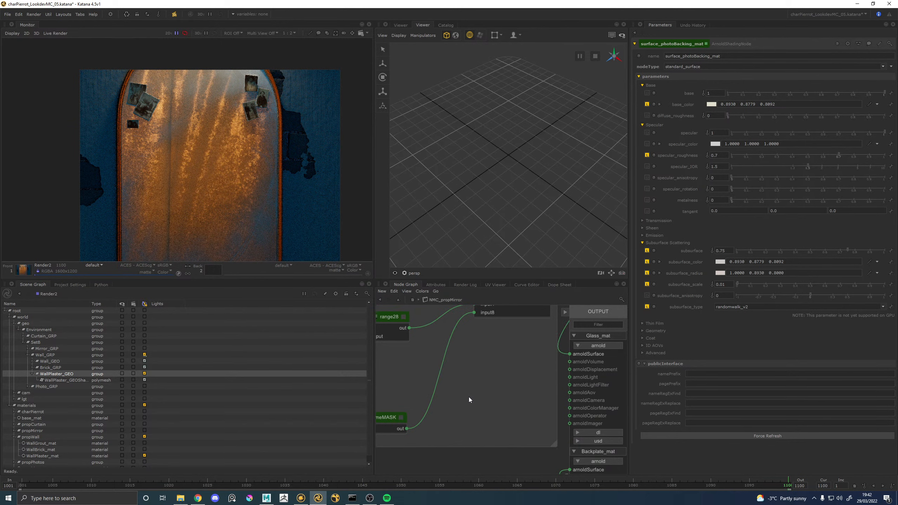
key(Tab)
text(range)
key(Return)
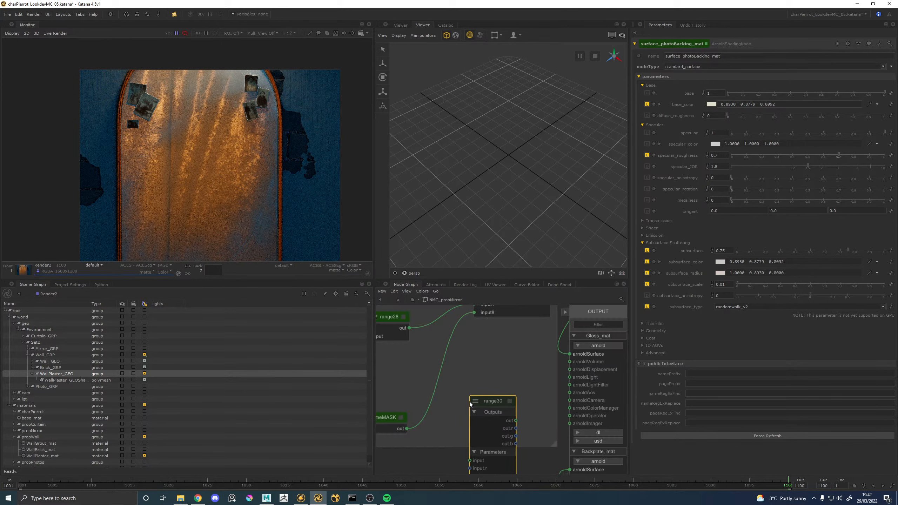
drag(407, 428, 463, 436)
drag(510, 397, 438, 377)
scroll(491, 416, down, 8)
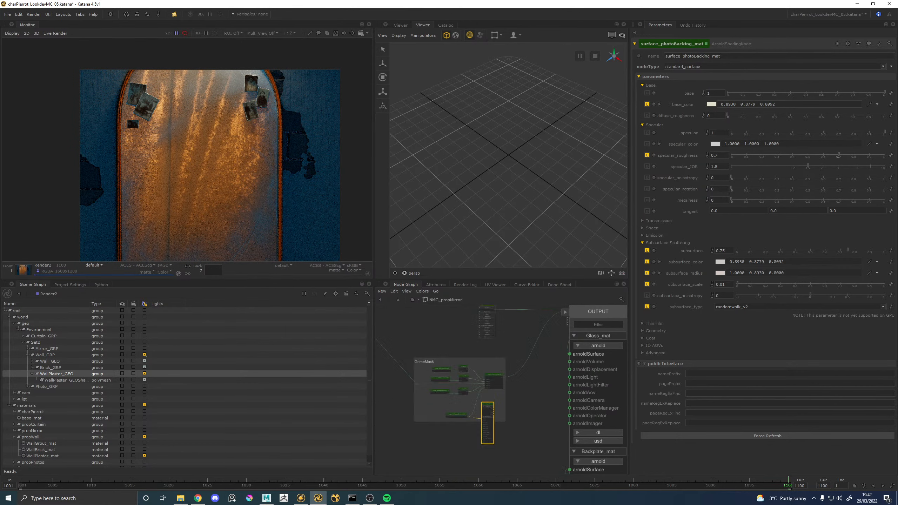
scroll(494, 417, up, 6)
drag(480, 461, 455, 441)
scroll(479, 431, down, 8)
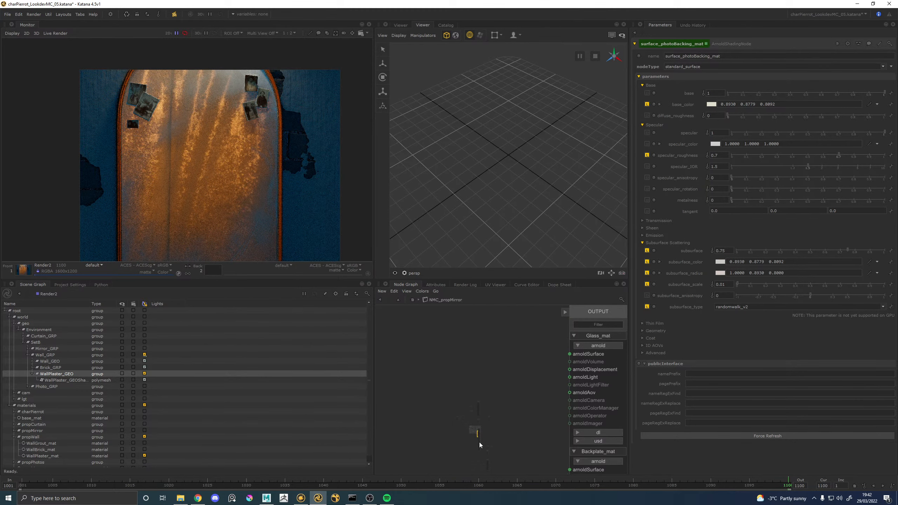
Connect the new range node's output to input8 of the layer node in the GrimeMask group
scroll(479, 444, up, 8)
scroll(435, 424, down, 8)
scroll(474, 369, up, 4)
scroll(483, 346, up, 5)
scroll(483, 346, down, 4)
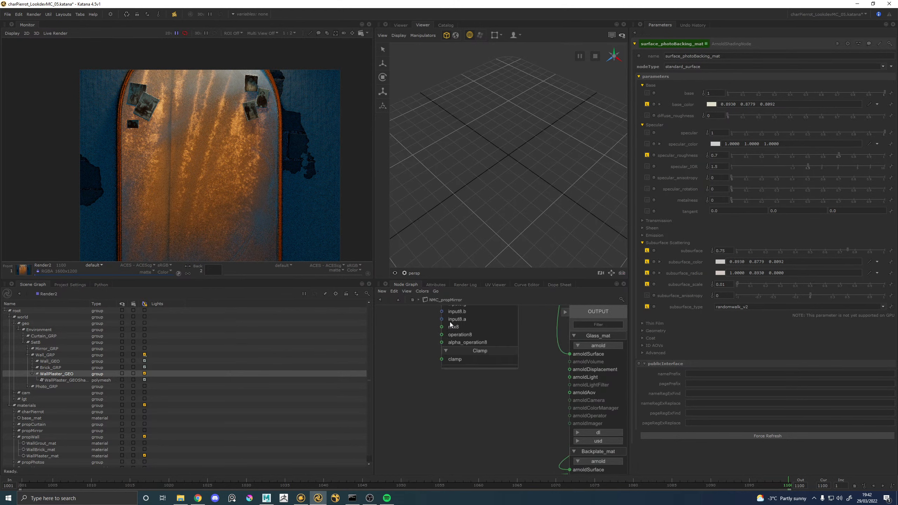
scroll(483, 345, up, 5)
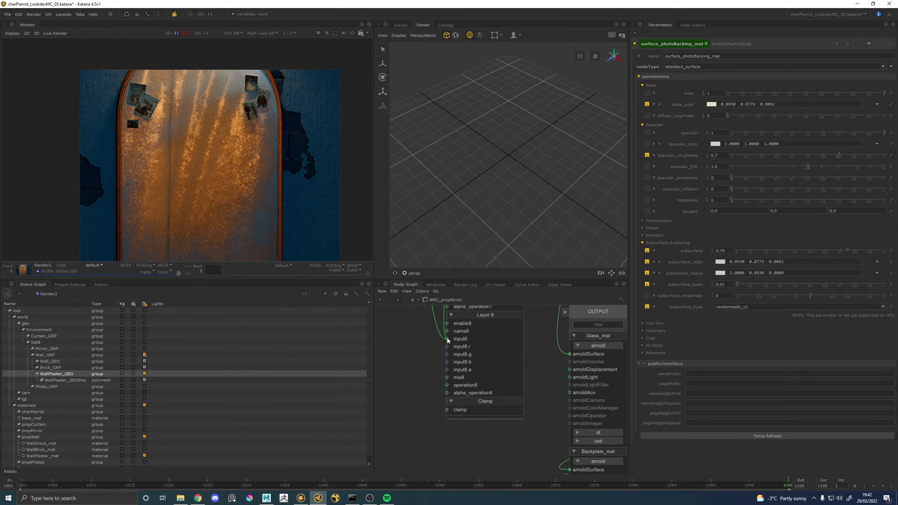
click(447, 337)
scroll(459, 368, up, 6)
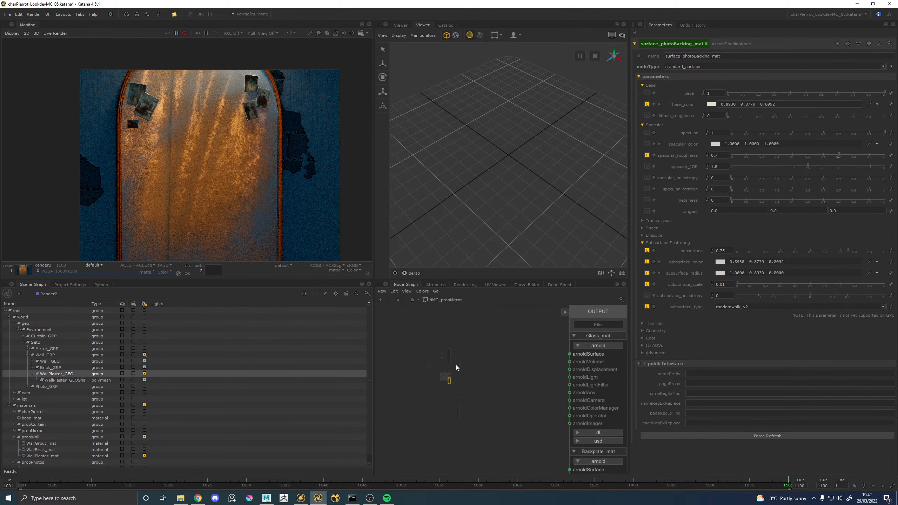
scroll(513, 380, down, 6)
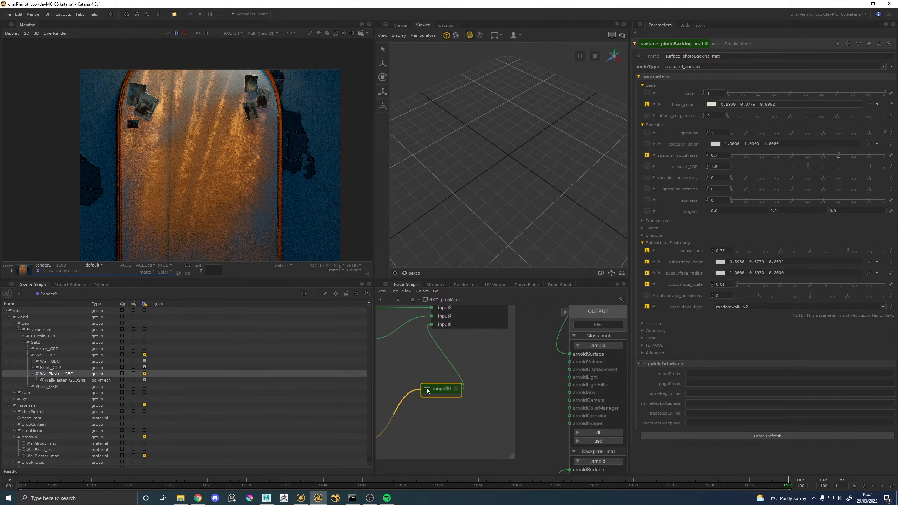
middle_drag(553, 378, 453, 372)
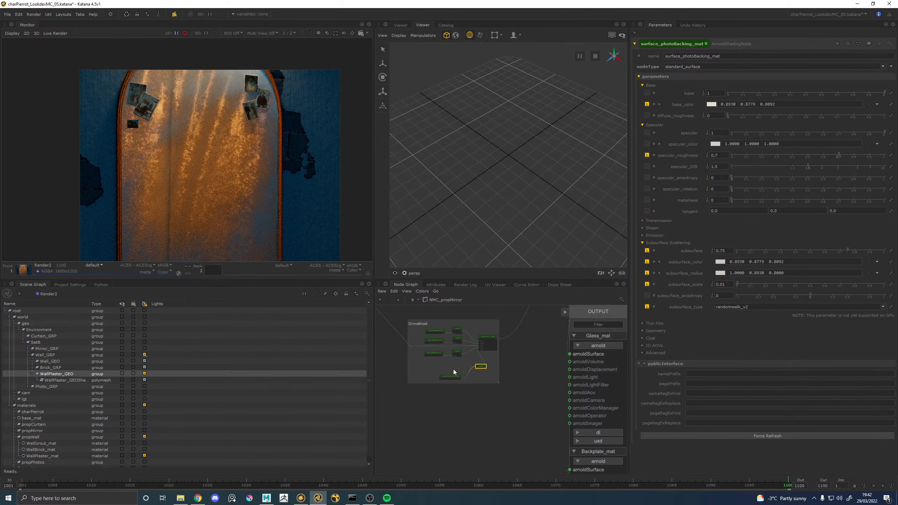
Tidy the grime mask layout by placing Image_MSKglassGrimeMASK beneath Image_MSKglassGrimeD and its range node beside it
key(space)
middle_drag(324, 308, 490, 312)
middle_drag(304, 94, 385, 213)
scroll(310, 238, up, 8)
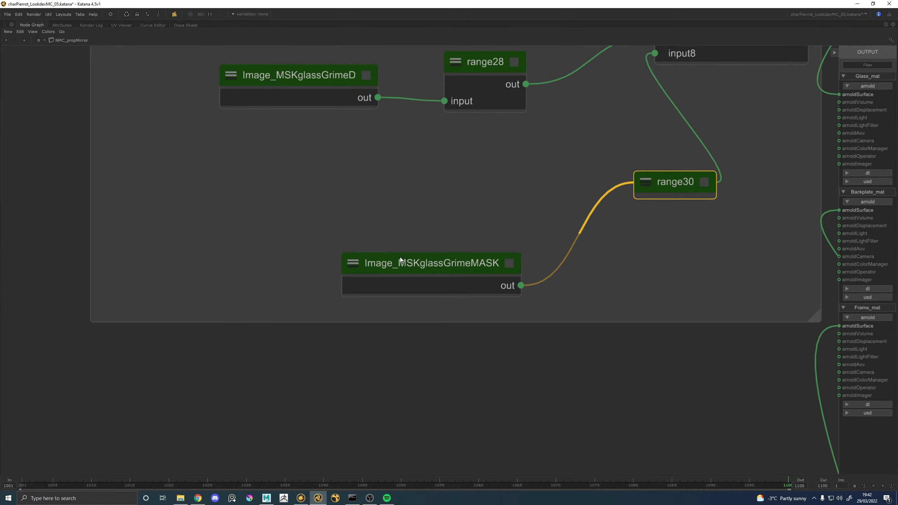
drag(406, 262, 271, 211)
drag(676, 182, 483, 220)
key(space)
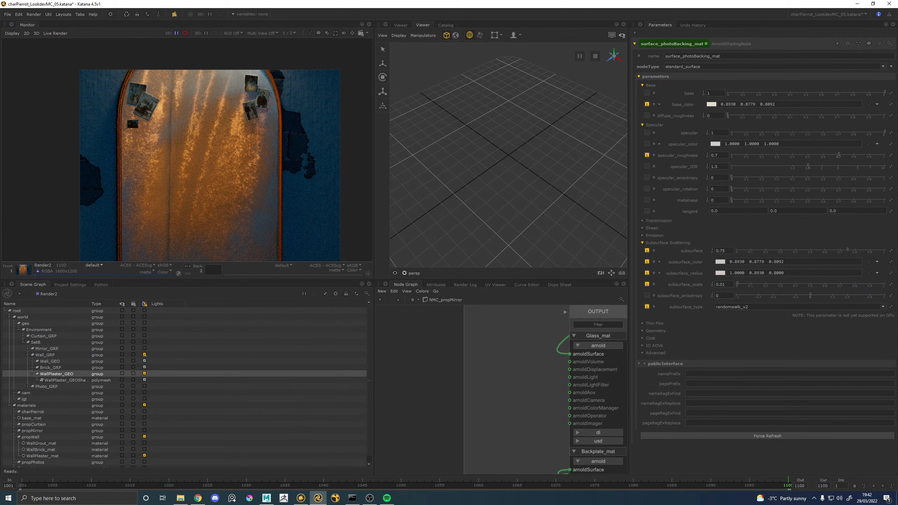
Set the bias of the grime mask's range node, range30, to 0.7 and refresh the render
middle_drag(617, 354, 495, 331)
middle_drag(559, 457, 458, 386)
scroll(457, 386, down, 4)
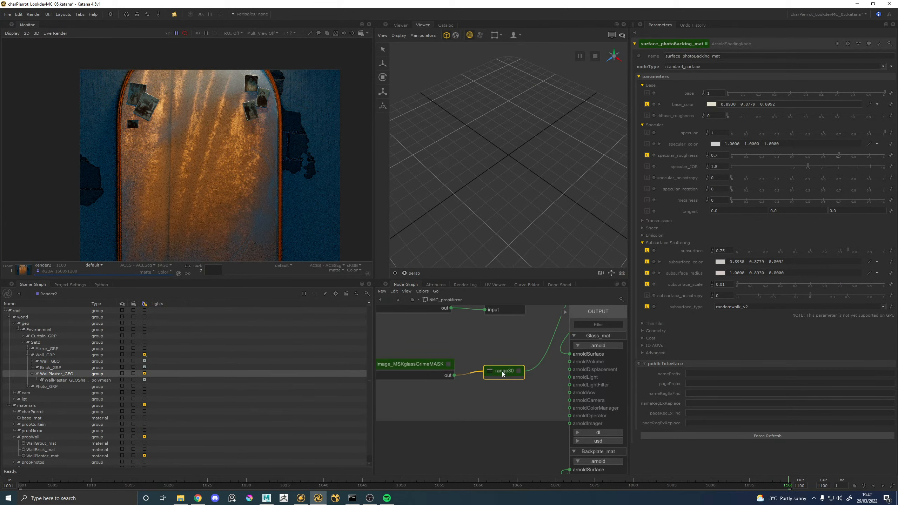
key(e)
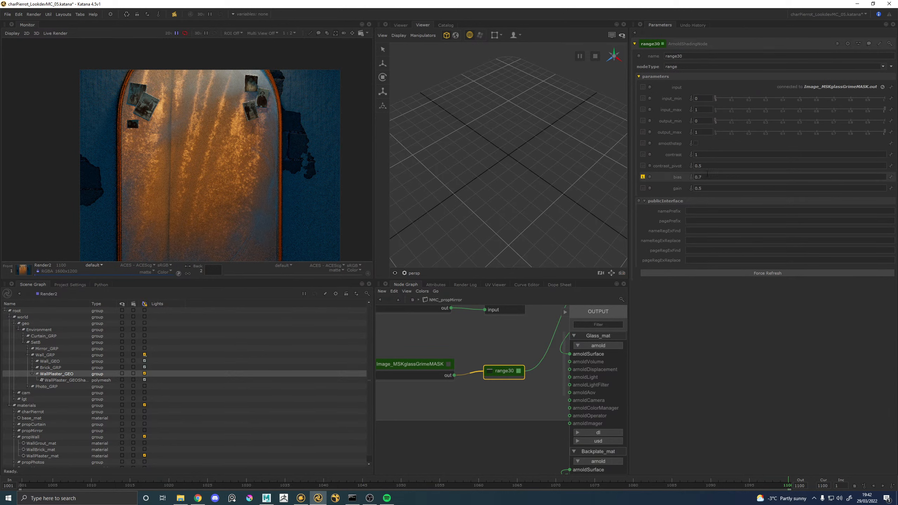
key(backslash)
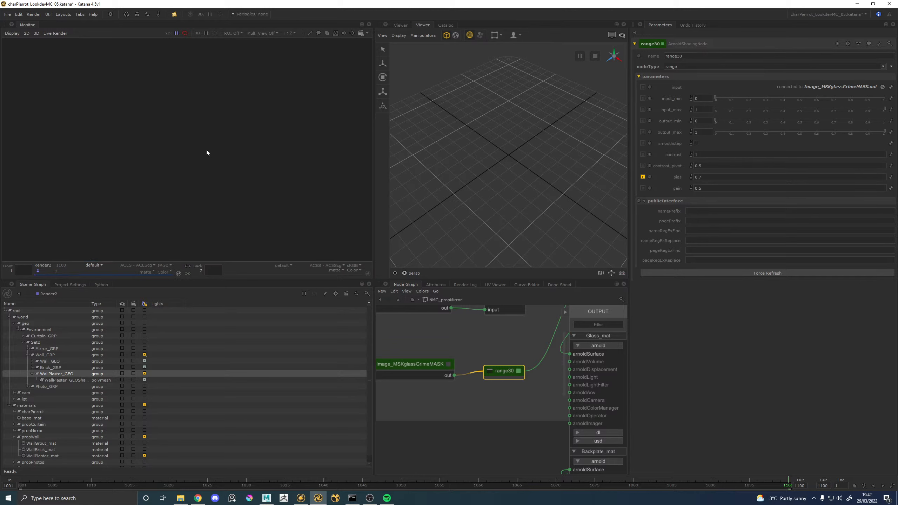
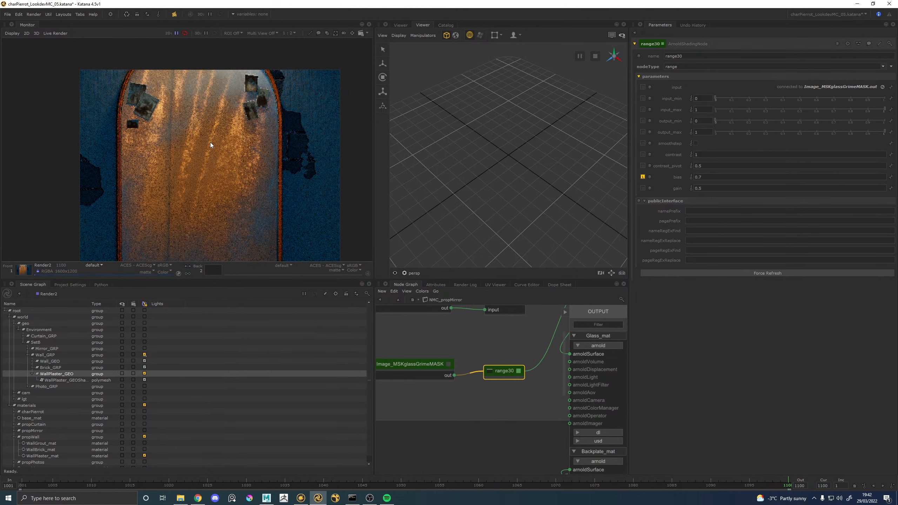
Inspect the mirror's grime in the render's direct pass up close, and return to the default pass
click(96, 265)
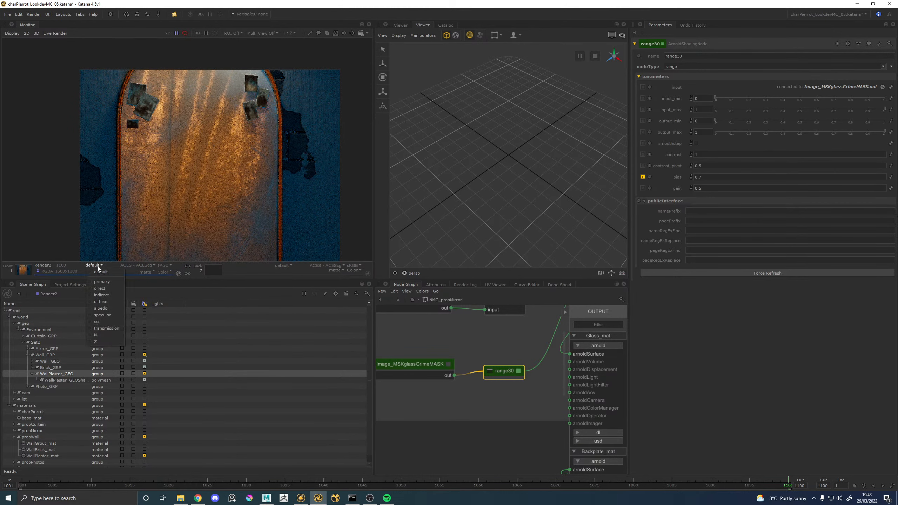
click(102, 285)
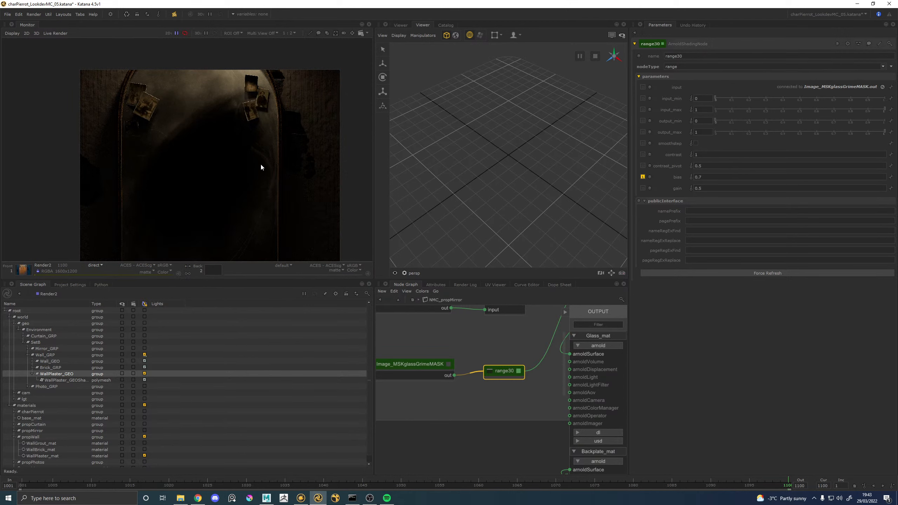
scroll(240, 155, up, 1)
scroll(240, 153, up, 2)
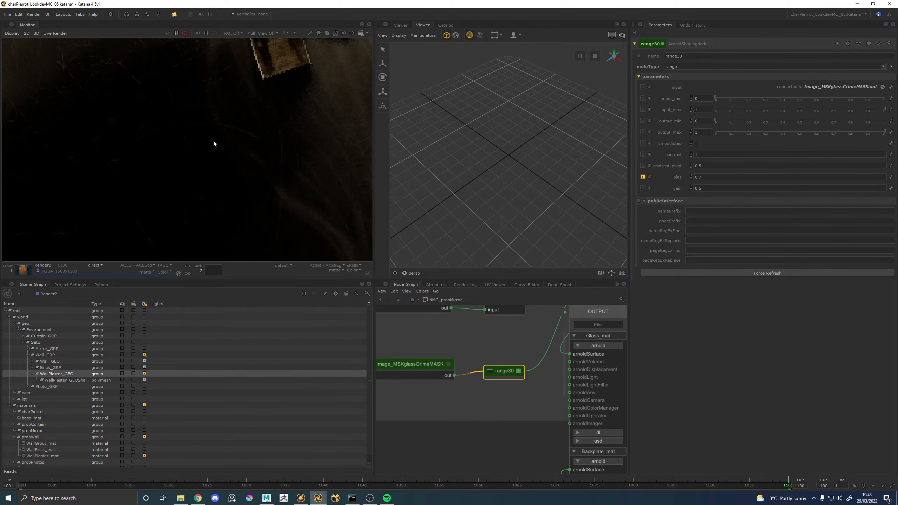
scroll(189, 130, down, 1)
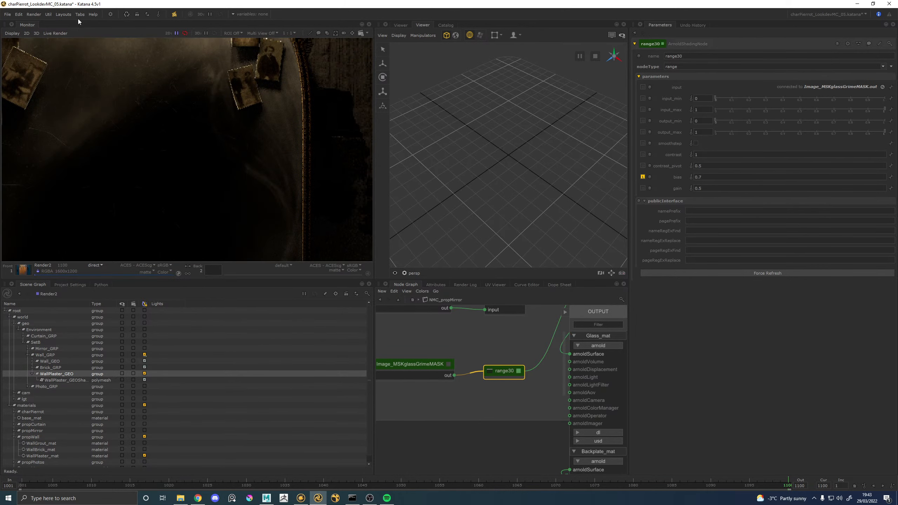
click(95, 265)
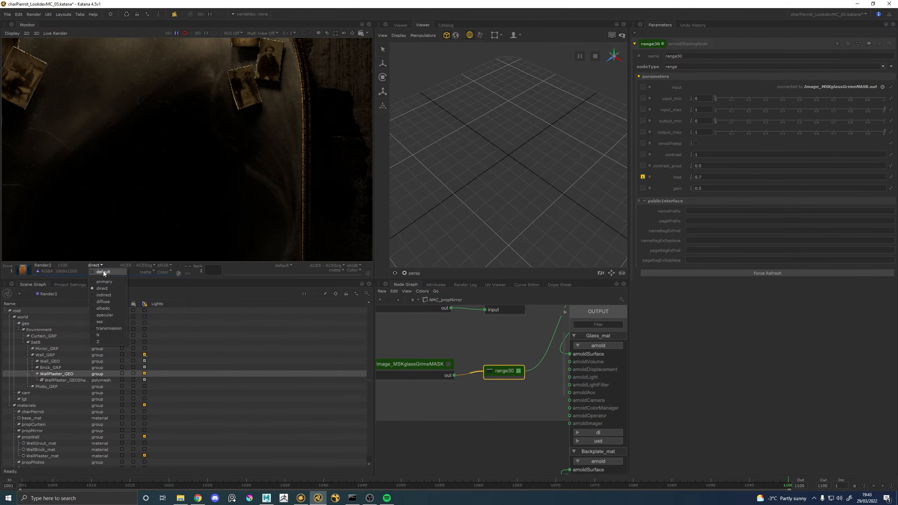
click(104, 273)
scroll(152, 126, down, 1)
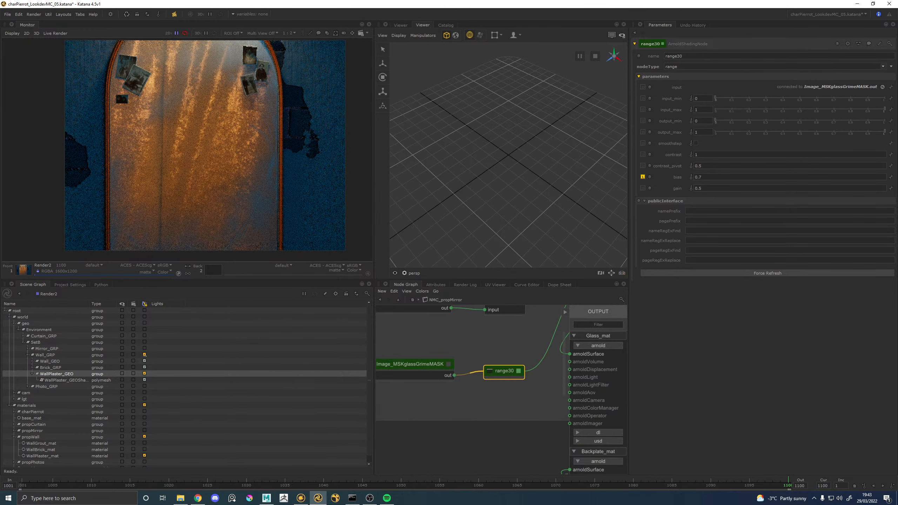
Examine the photos and grime on both sides of the mirror up close in the default render
middle_drag(189, 149, 210, 136)
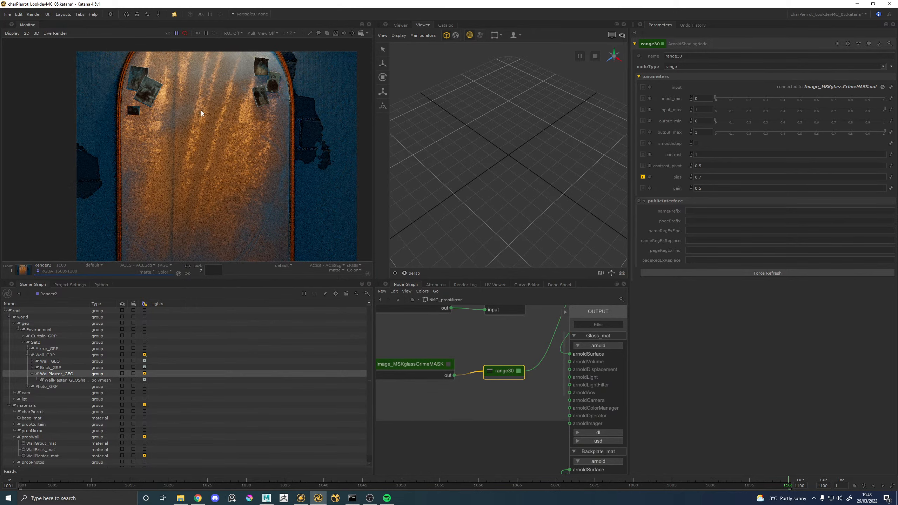
middle_drag(209, 126, 211, 155)
scroll(211, 155, up, 1)
scroll(146, 117, up, 5)
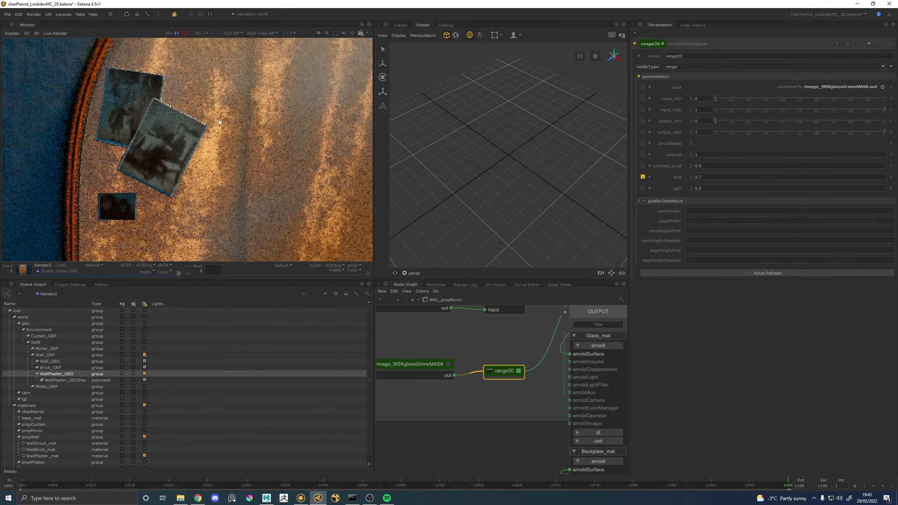
middle_drag(266, 101, 112, 129)
middle_drag(231, 126, 121, 130)
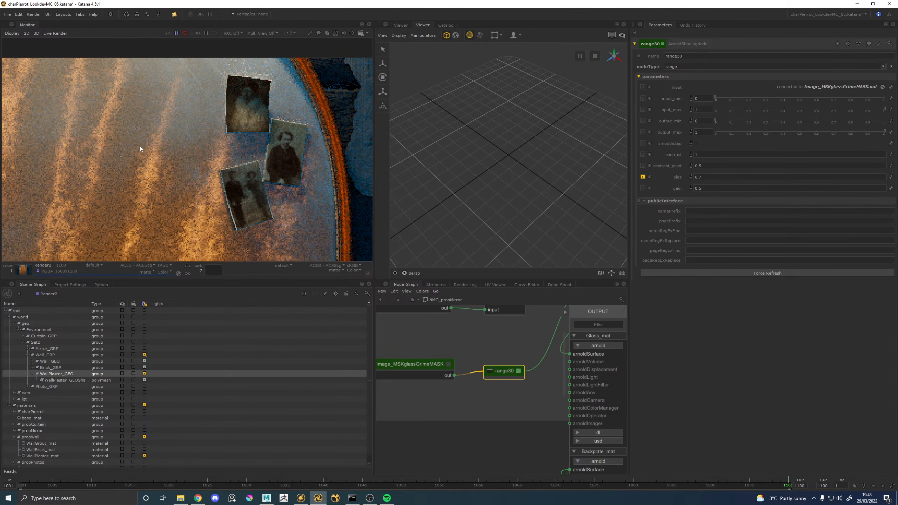
middle_drag(22, 144, 236, 123)
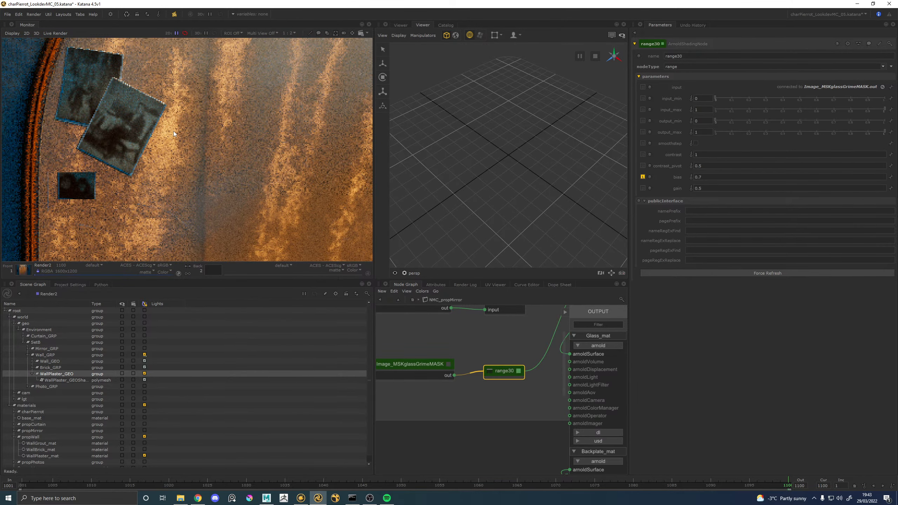
scroll(174, 131, down, 2)
middle_drag(241, 177, 149, 103)
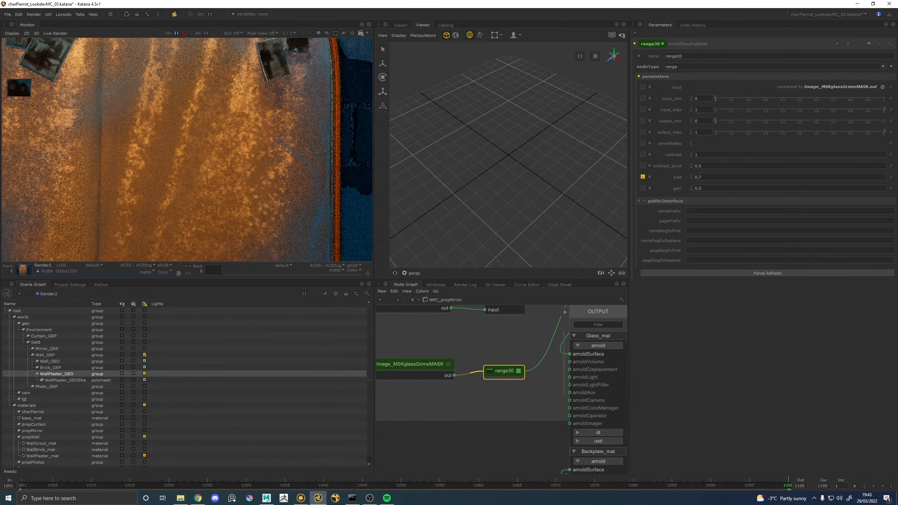
middle_drag(79, 78, 189, 161)
scroll(190, 160, up, 1)
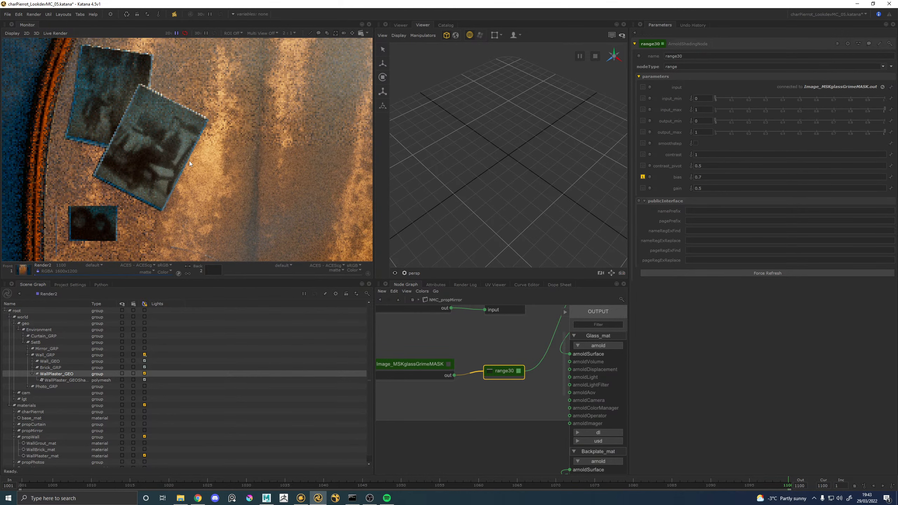
scroll(190, 163, down, 2)
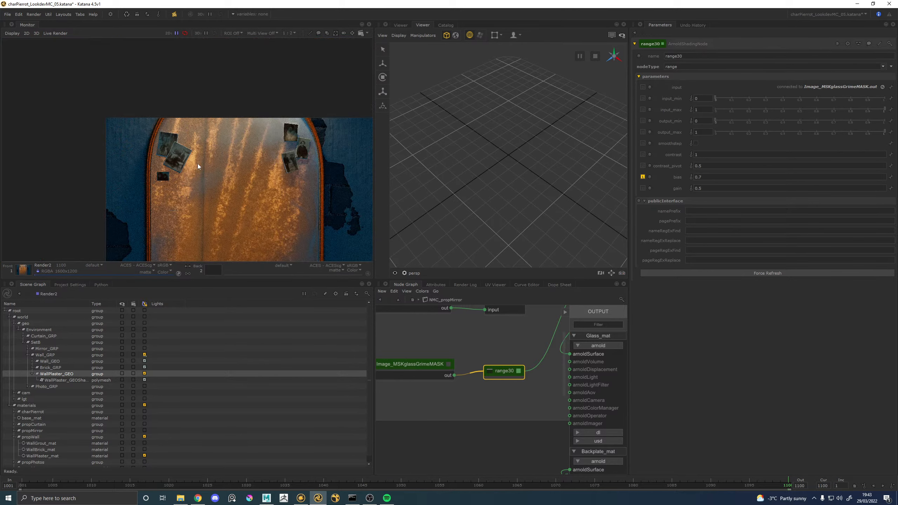
middle_drag(252, 192, 279, 145)
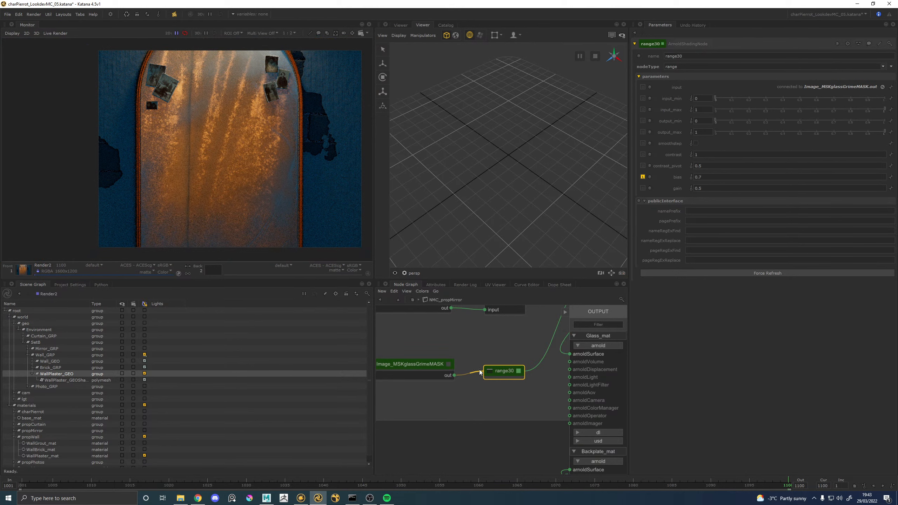
Leave the NMC_propMirror network and disable the Prune_charPierrot node to bring the character back into the scene
scroll(477, 374, down, 4)
click(398, 300)
middle_drag(420, 449, 498, 367)
scroll(496, 388, up, 4)
click(503, 376)
key(d)
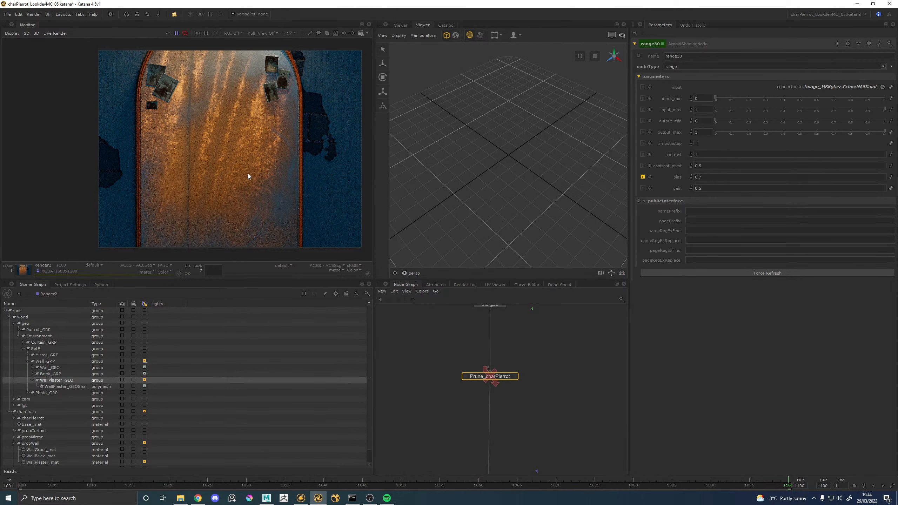
middle_drag(248, 176, 228, 177)
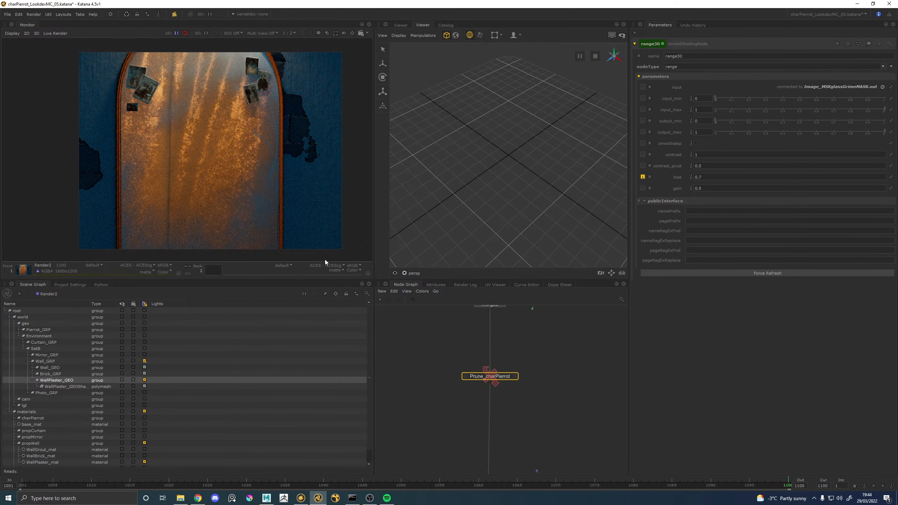
Save the lookdev scene file and flush the caches with the world and materials hierarchies collapsed
key(ctrl+s)
click(14, 323)
click(10, 317)
click(10, 323)
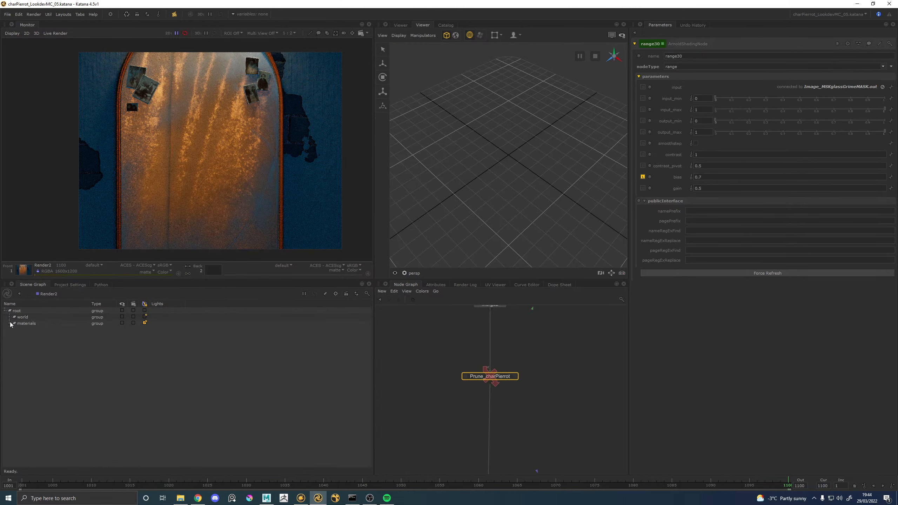
click(49, 14)
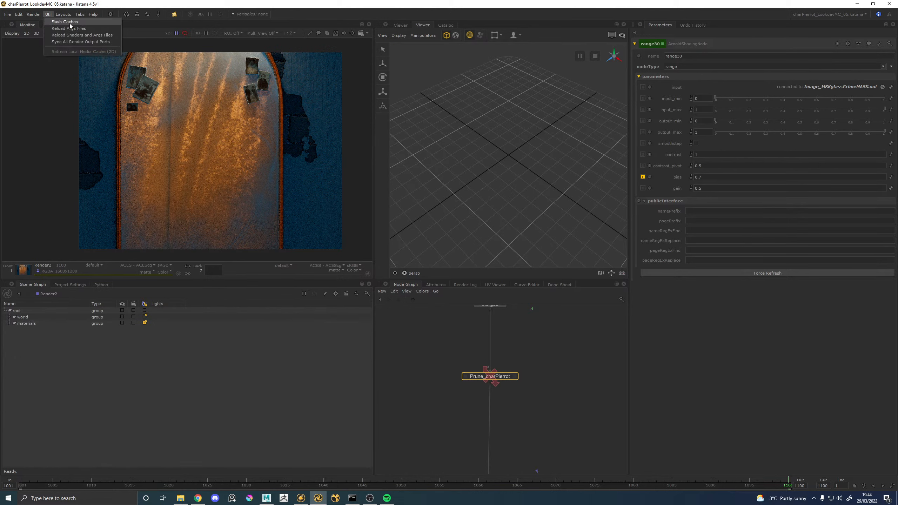
click(70, 24)
Review the parameters of Transform3D1, Transform3D2 and the Scene B setup nodes, starting with Transform_BackWall, glancing at Maya in between
scroll(558, 415, down, 6)
middle_drag(557, 416, 439, 297)
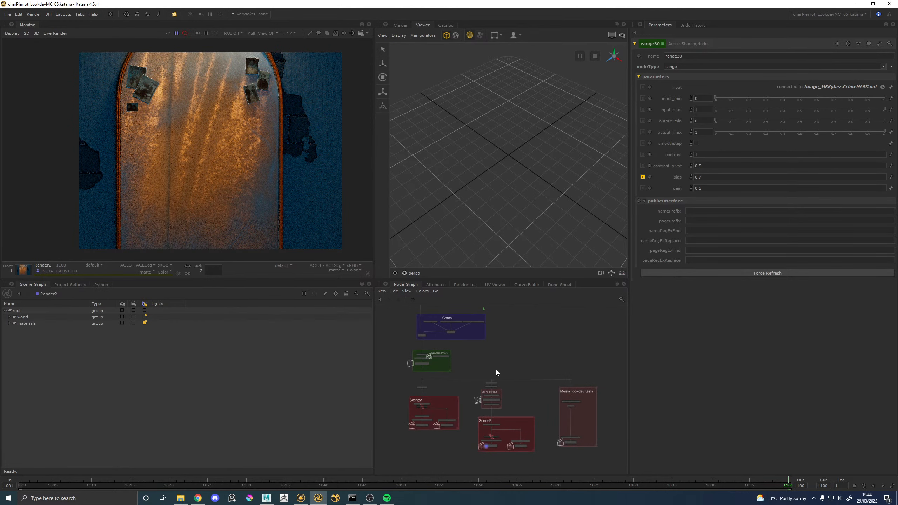
scroll(508, 404, up, 6)
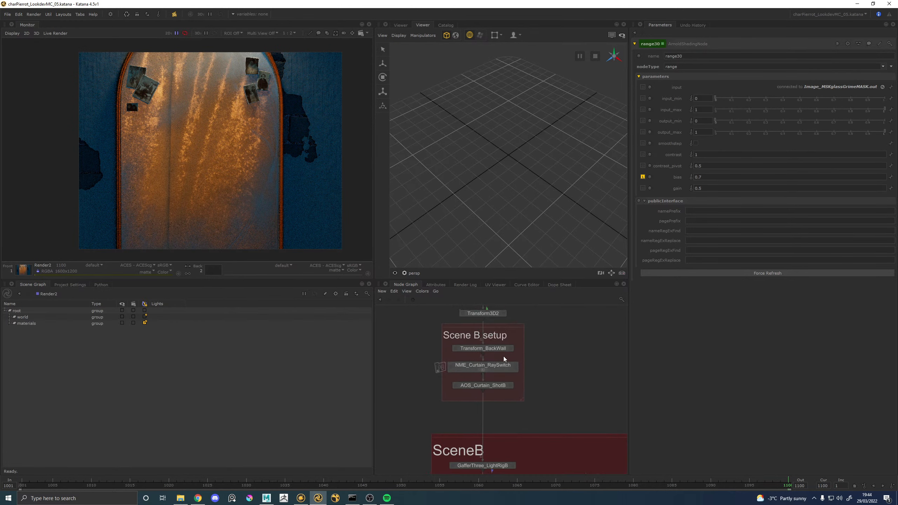
click(504, 341)
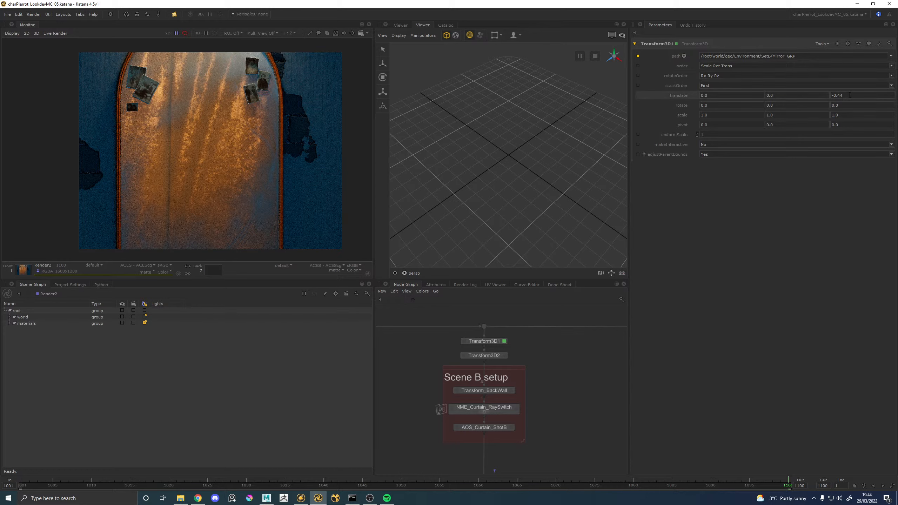
click(267, 499)
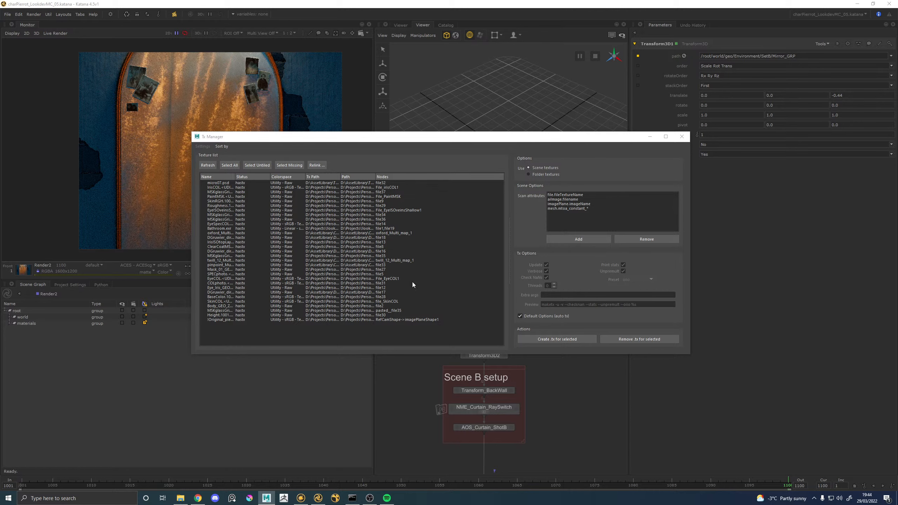
click(374, 390)
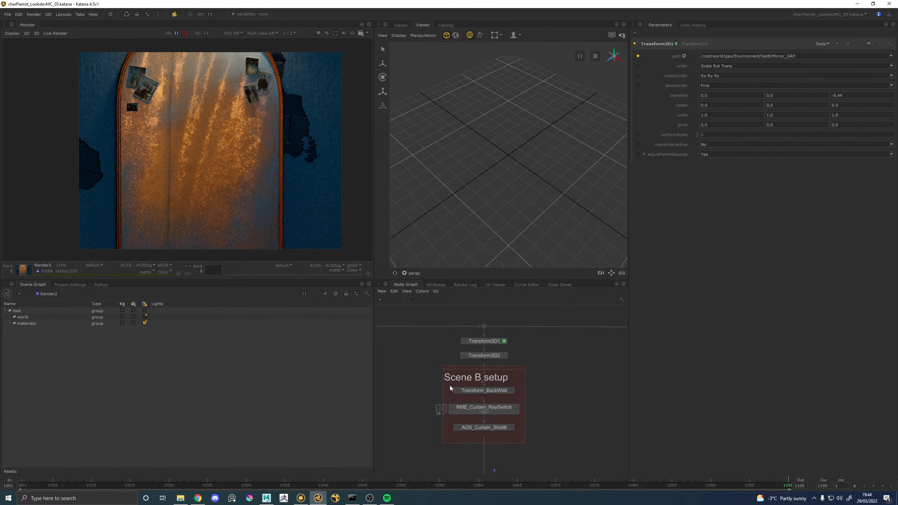
click(505, 356)
click(511, 392)
click(517, 409)
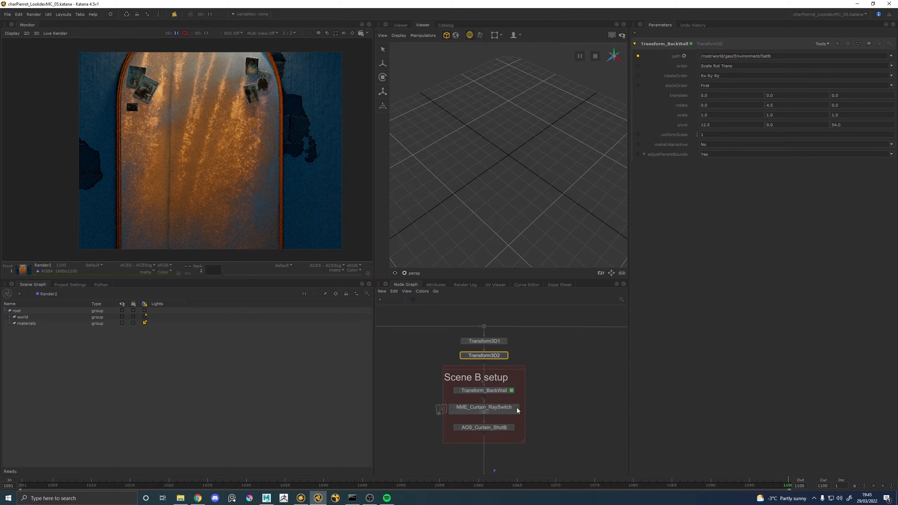
Review the parameters of AOS_Curtain_ShotB and look over the SceneA, SceneB and Scene B setup node groups
click(512, 428)
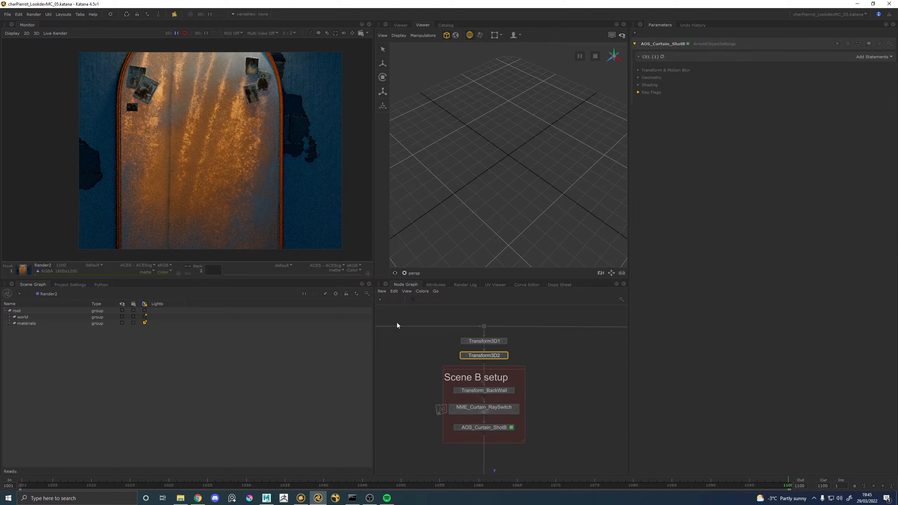
scroll(398, 326, down, 8)
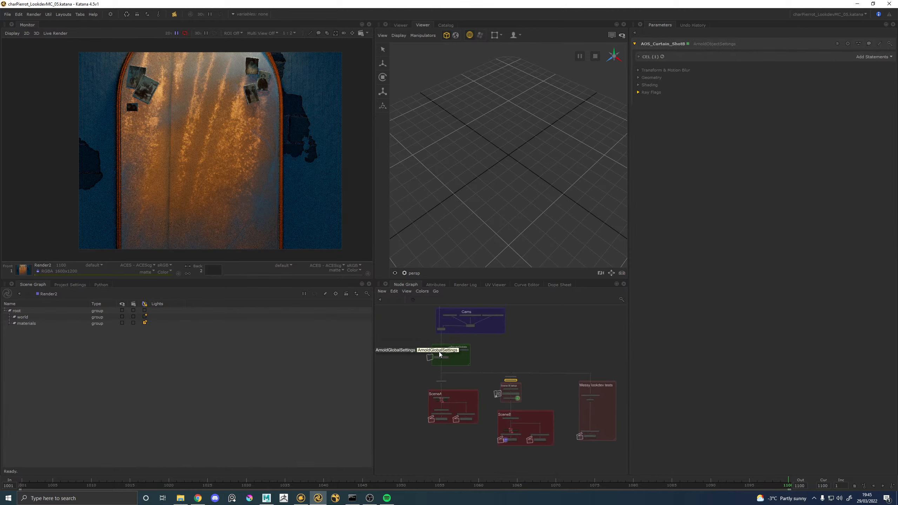
scroll(440, 354, up, 6)
scroll(444, 354, down, 4)
middle_drag(526, 396, 460, 361)
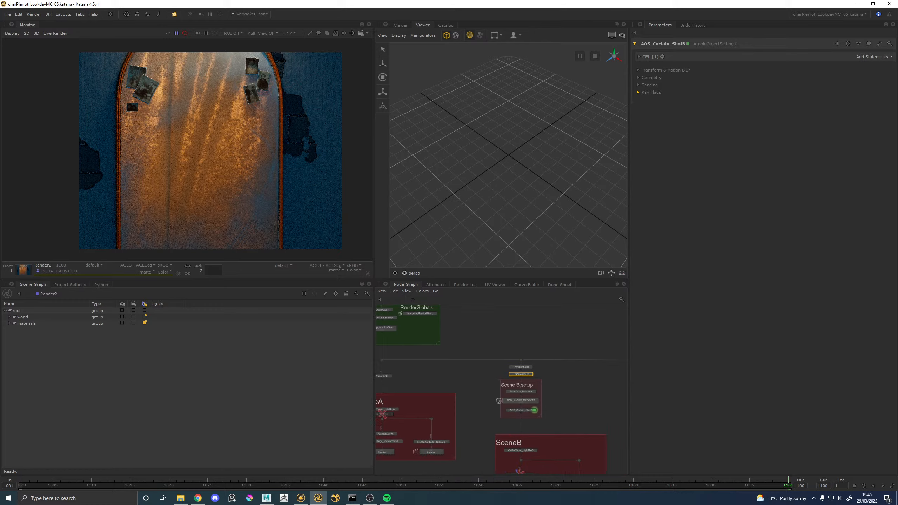
middle_drag(408, 380, 369, 381)
scroll(482, 371, up, 6)
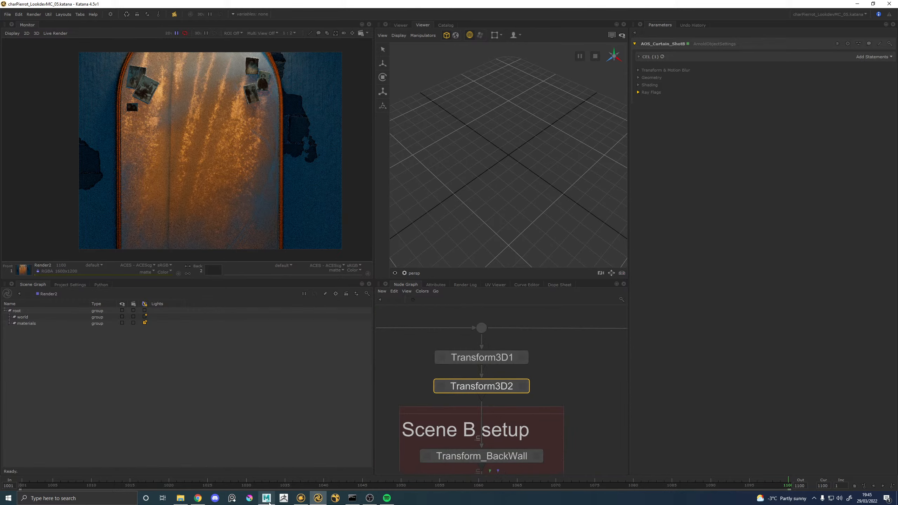
Switch to Maya and set Photo_GRP's Translate Z to -0.44
click(267, 499)
click(650, 137)
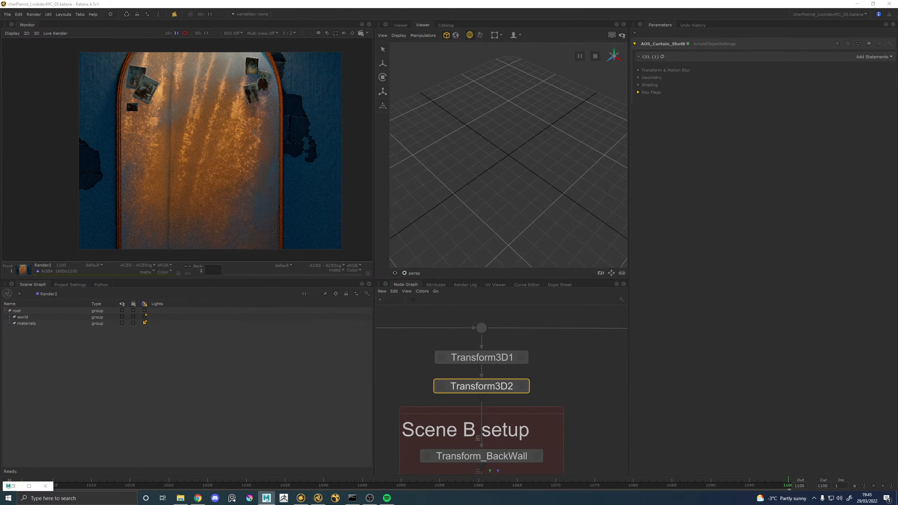
drag(0, 261, 347, 0)
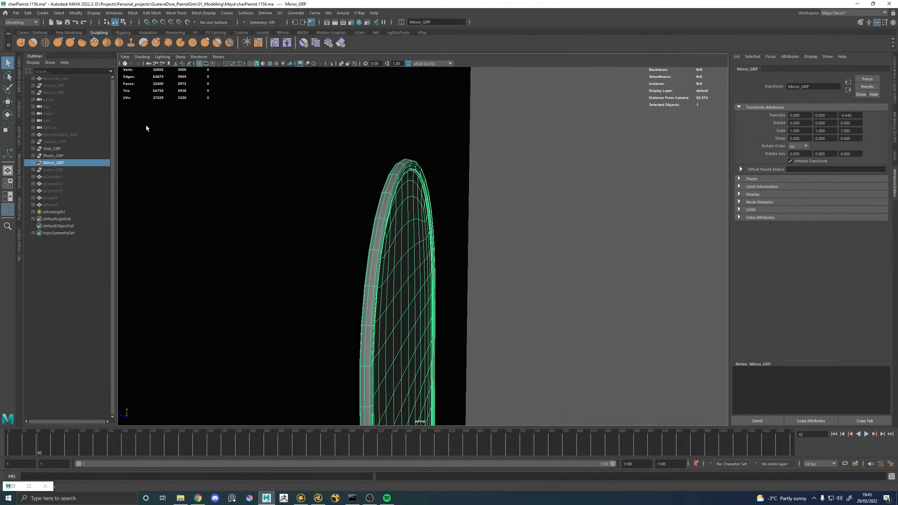
click(55, 156)
click(851, 115)
text(-)
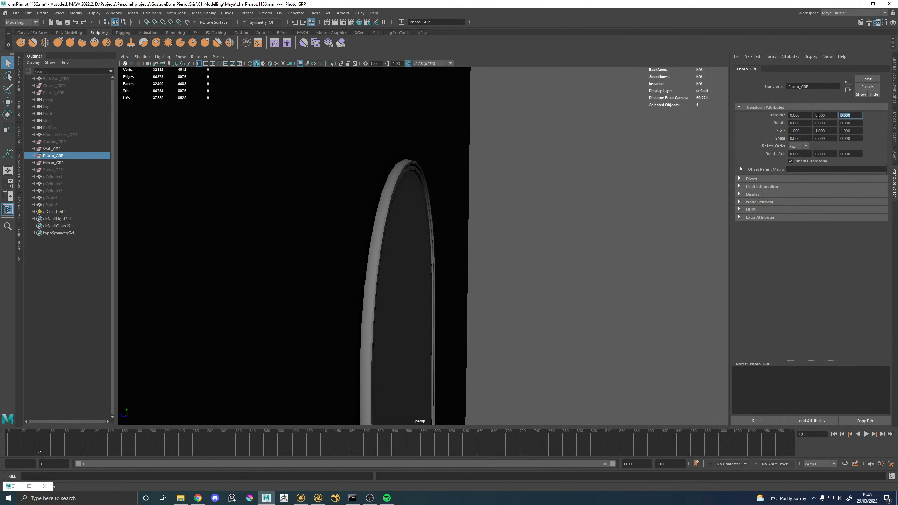
text(0.44)
key(Return)
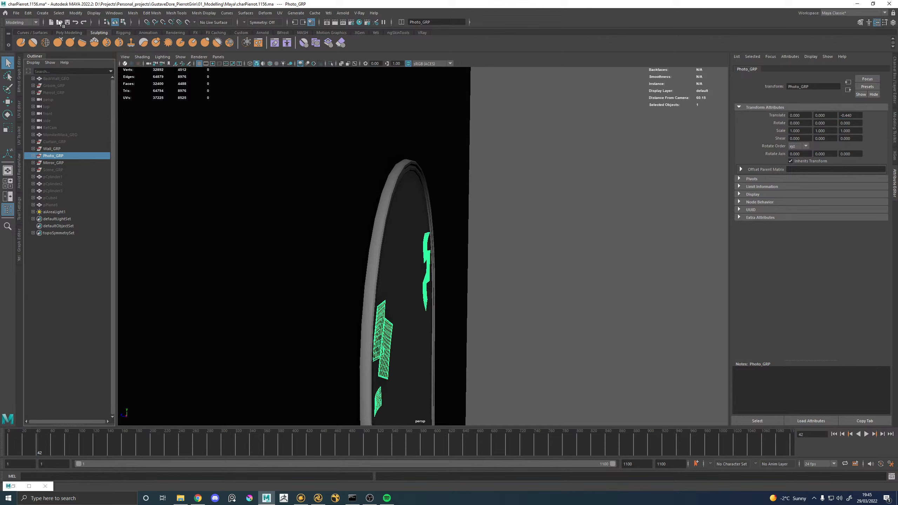
Freeze the transformations of Photo_GRP and Mirror_GRP
click(78, 13)
click(95, 49)
click(59, 149)
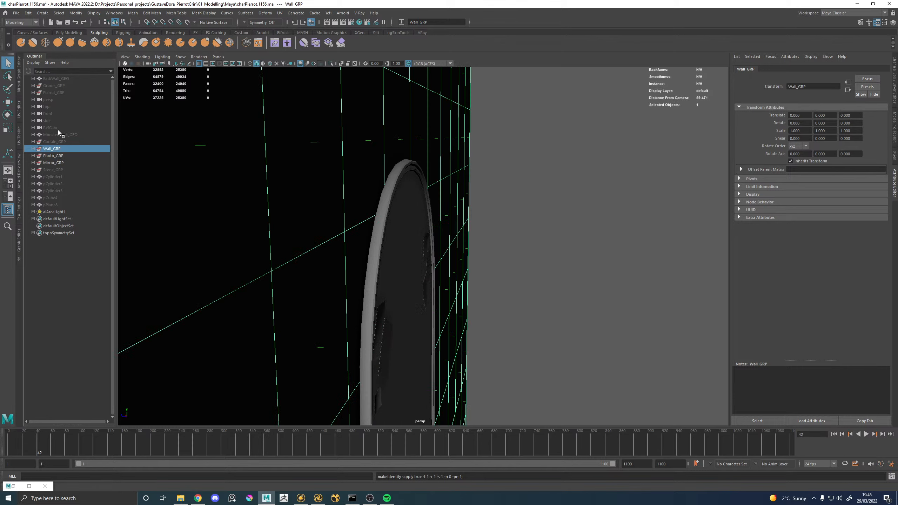
click(60, 163)
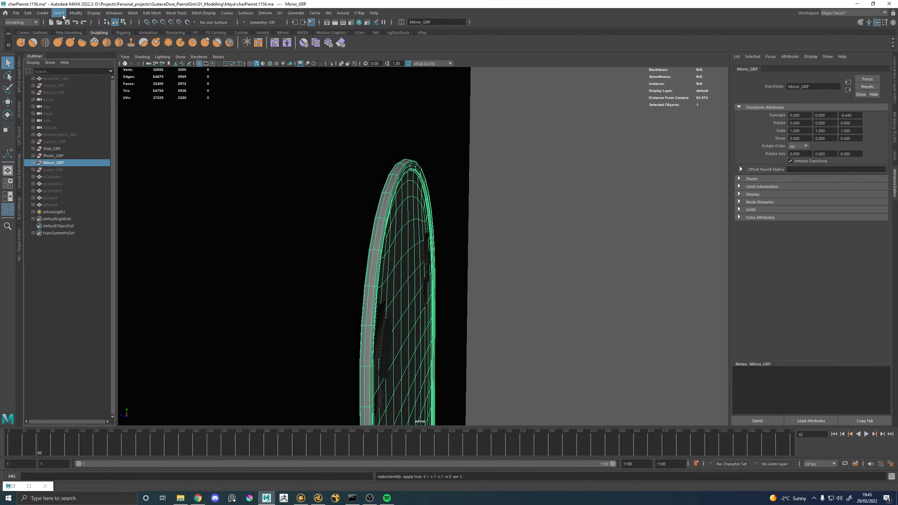
click(76, 13)
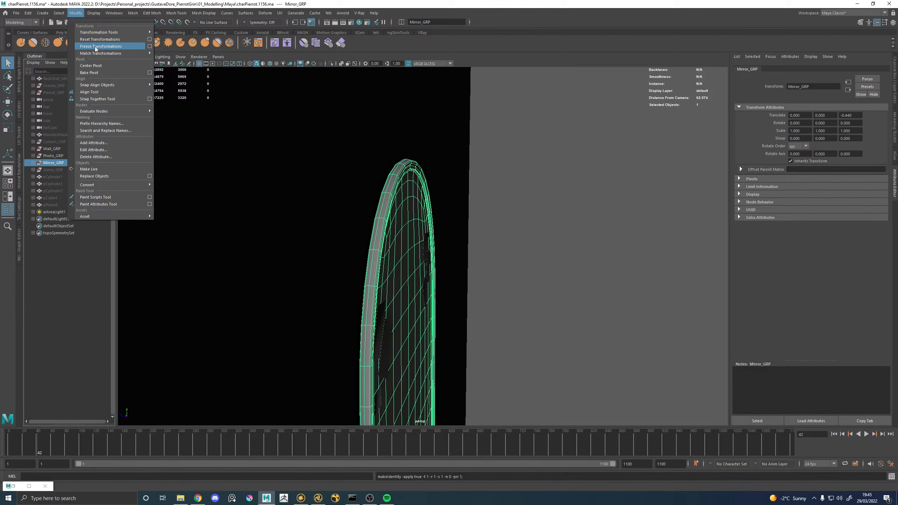
click(93, 40)
Examine how the photos sit on the mirror and check the transform values of the objects inside Mirror_GRP and Photo_GRP
alt+drag(222, 175, 325, 244)
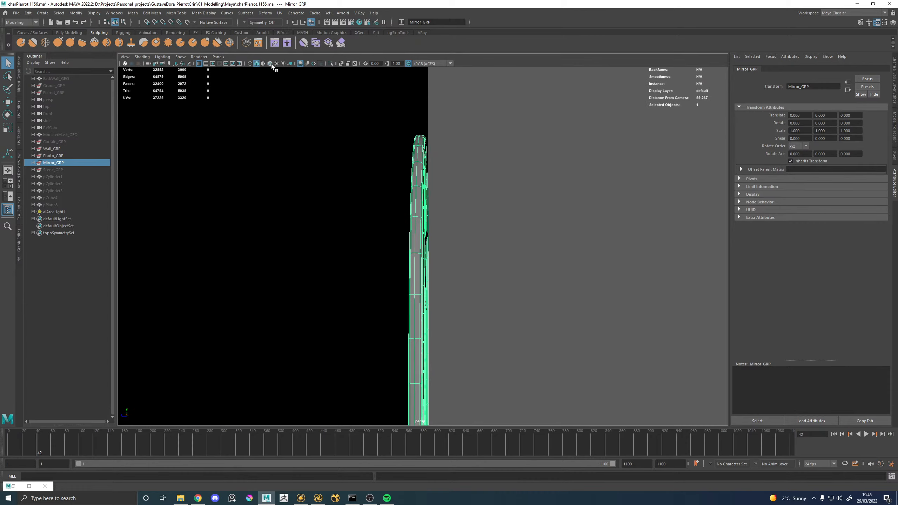
alt+drag(337, 124, 429, 194)
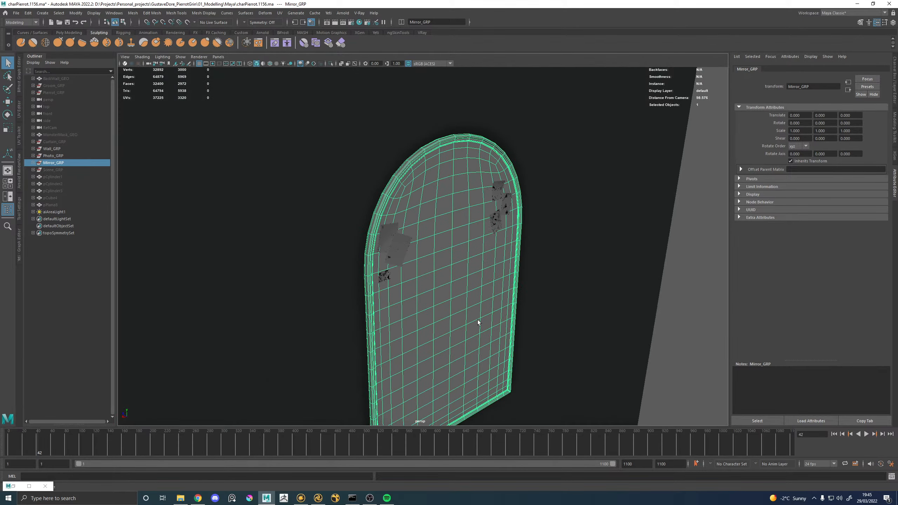
click(33, 162)
click(63, 170)
click(62, 177)
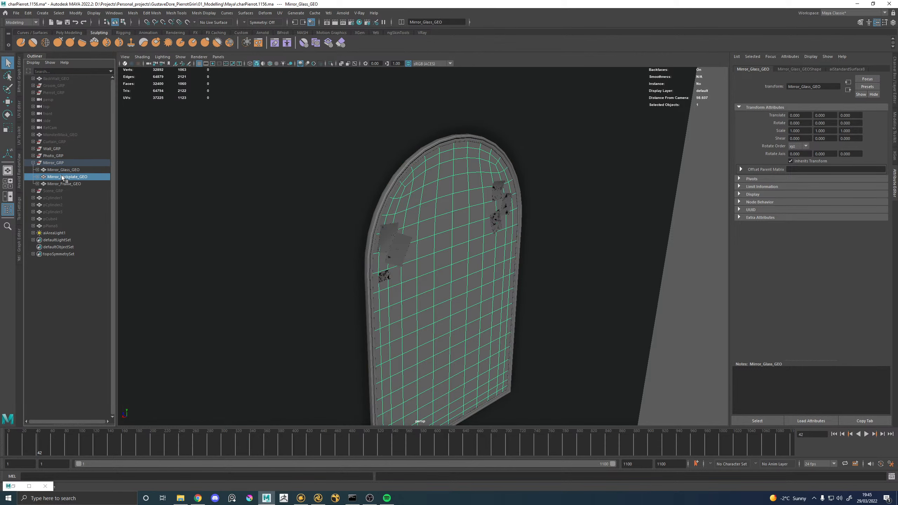
click(64, 183)
click(33, 156)
click(57, 163)
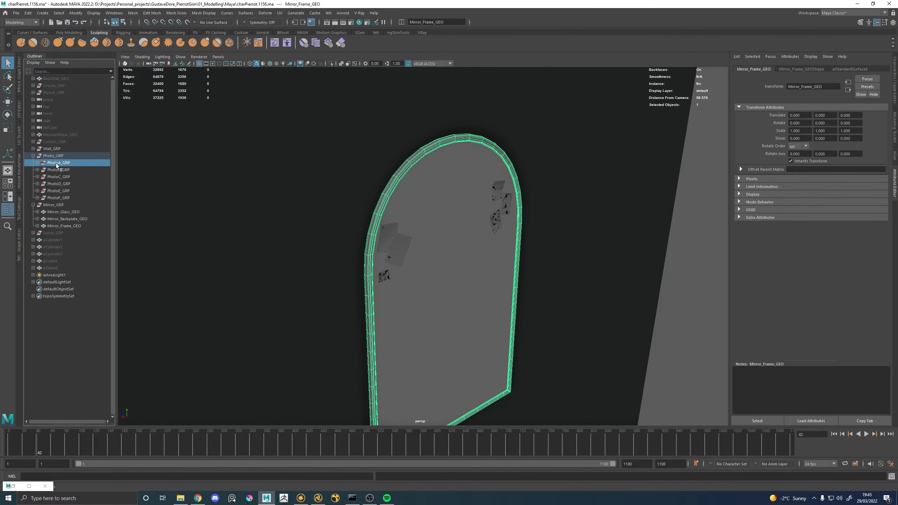
click(59, 183)
click(33, 156)
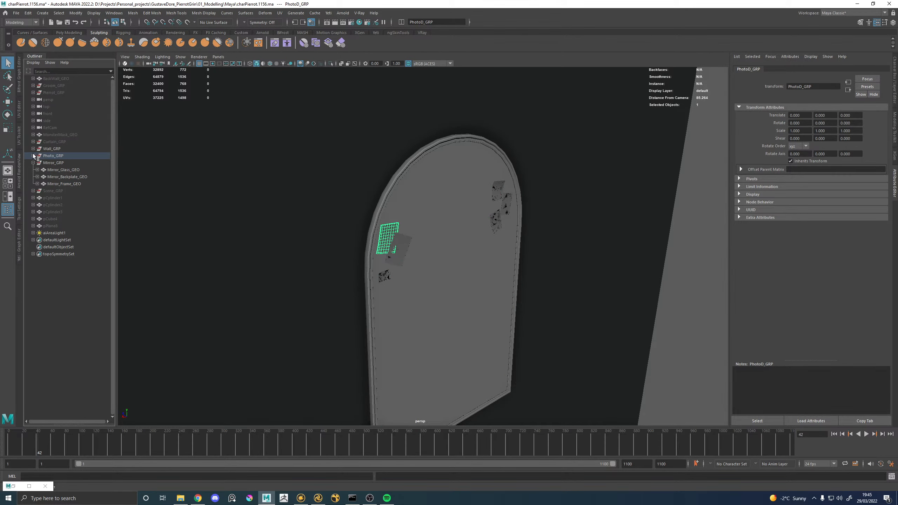
click(51, 157)
click(33, 162)
Export Mirror_GRP to Alembic for the current frame, overwriting propMirror_PUBLISH.abc in the propMirror publish folder
click(55, 163)
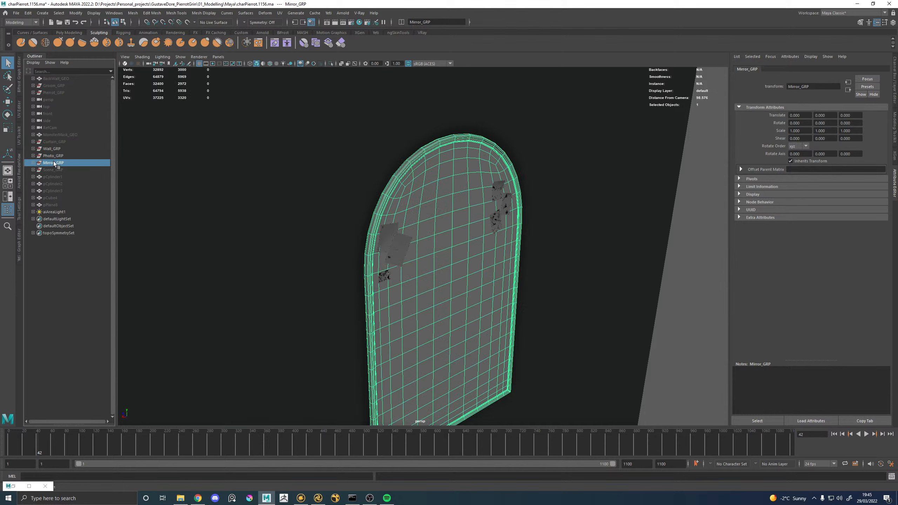
click(316, 13)
mouse_move(340, 27)
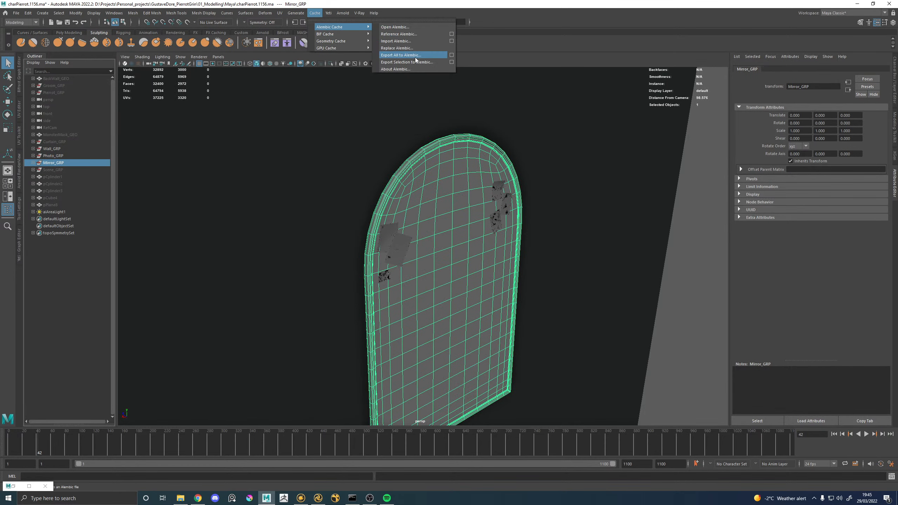
click(406, 62)
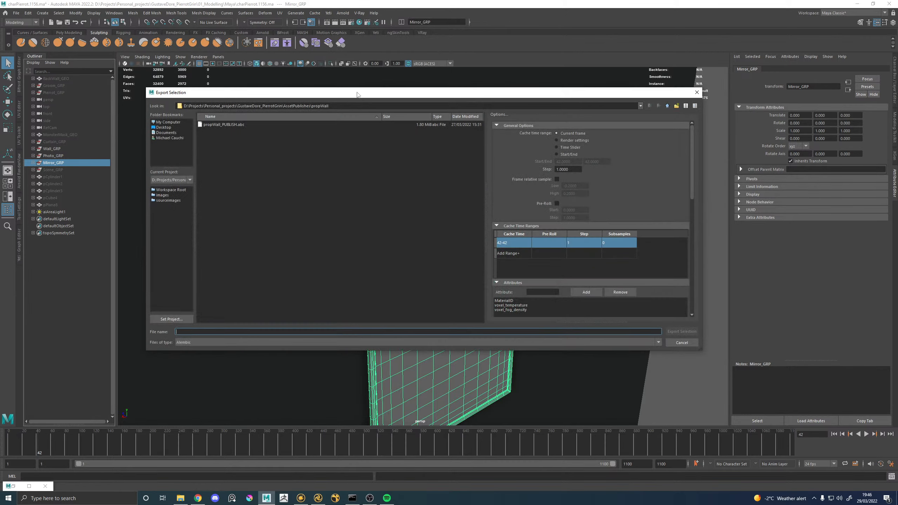
click(667, 105)
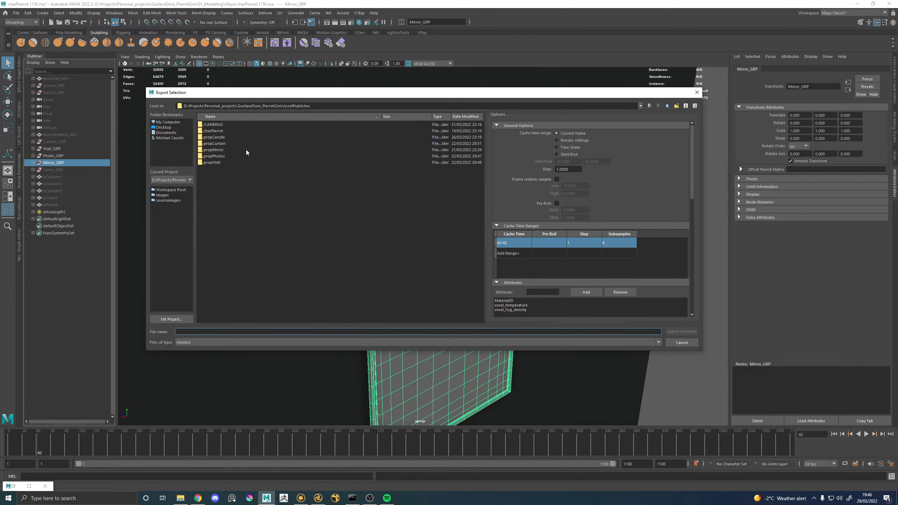
double_click(218, 151)
click(233, 125)
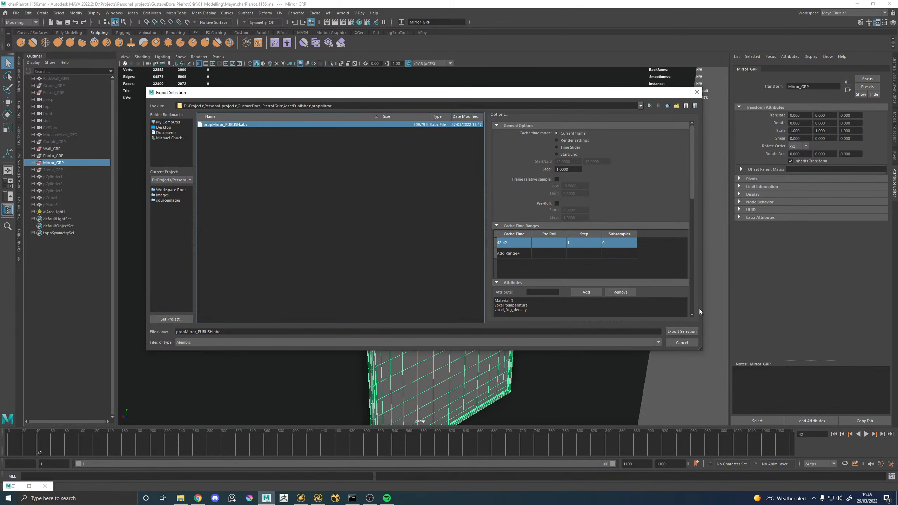
click(676, 333)
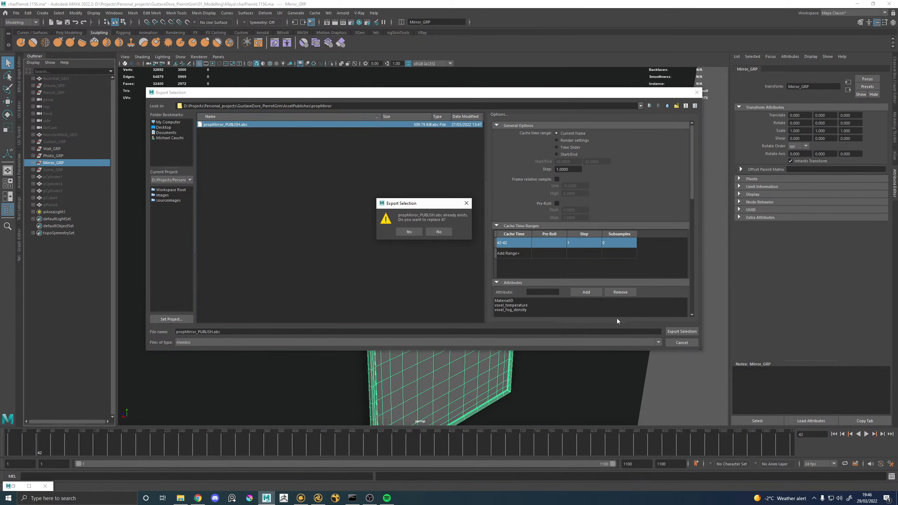
click(410, 232)
Export Photo_GRP to Alembic for the current frame, overwriting propPhotos_PUBLISH.abc in the propPhotos publish folder
click(57, 155)
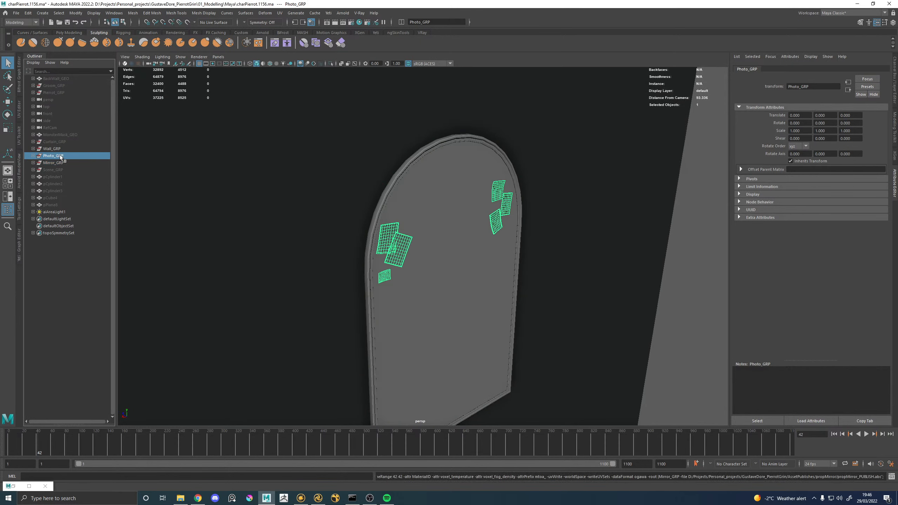
click(329, 13)
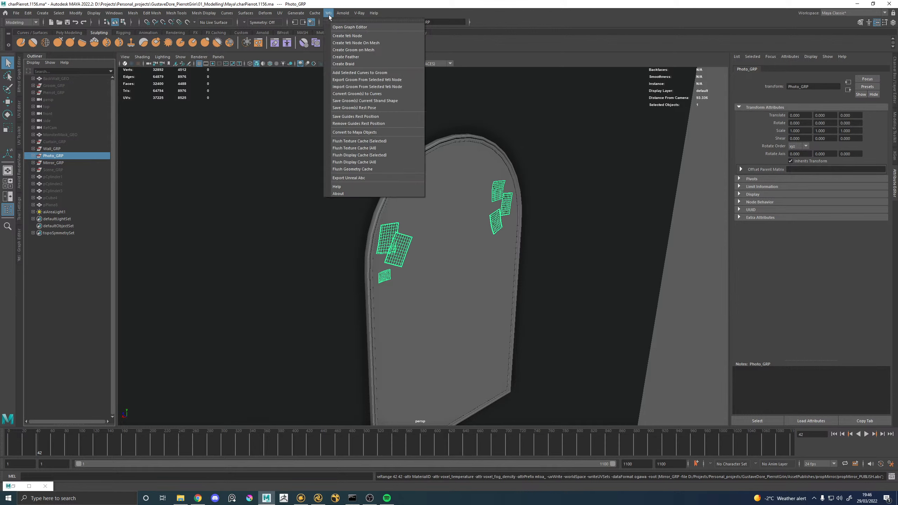
click(314, 12)
mouse_move(354, 27)
click(403, 62)
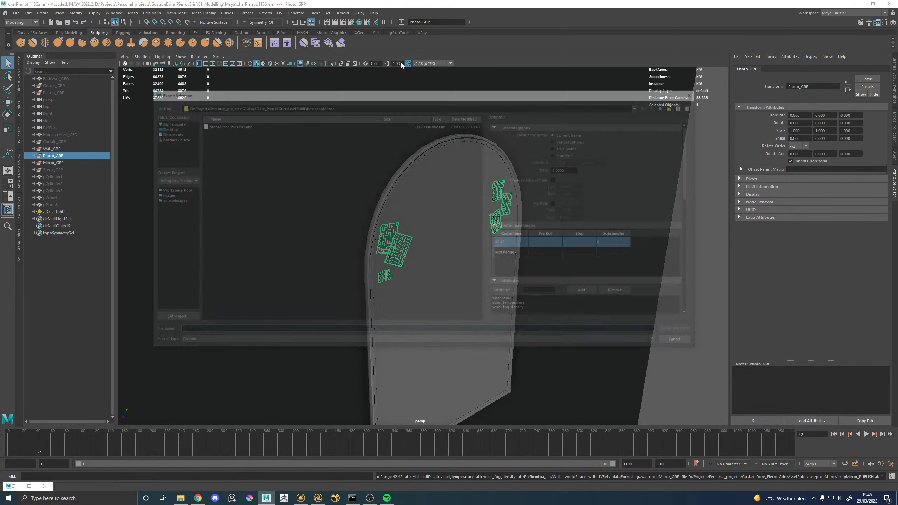
click(668, 106)
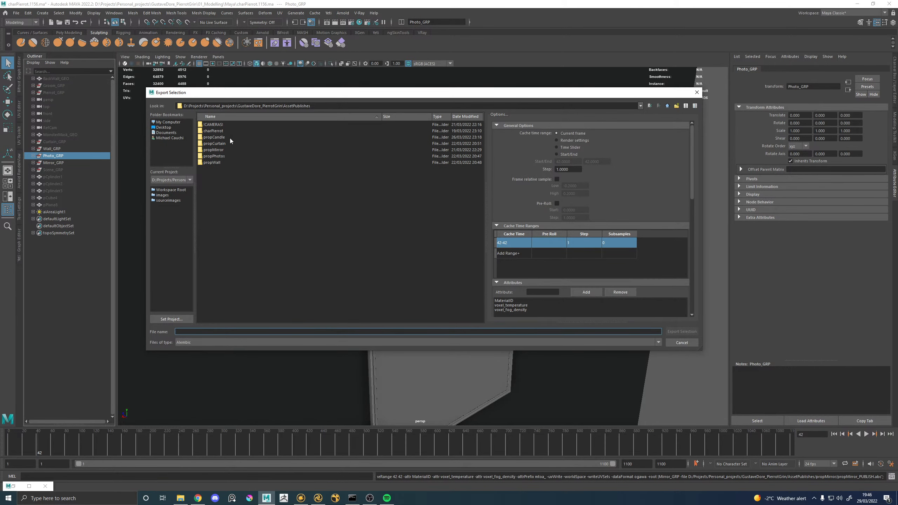
double_click(220, 157)
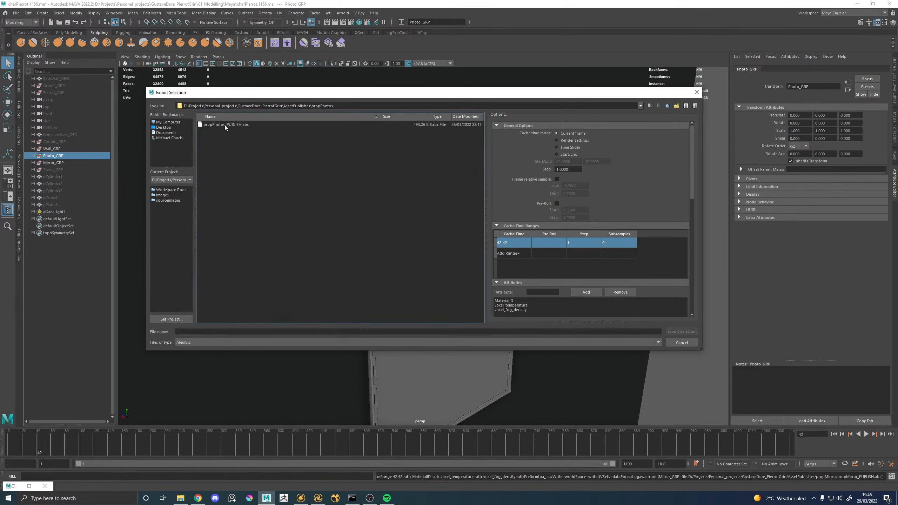
click(225, 125)
click(679, 332)
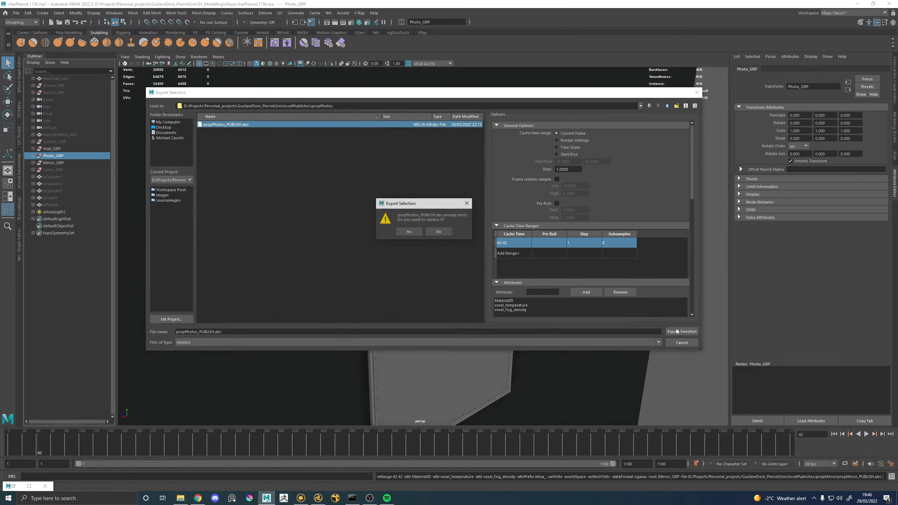
click(409, 232)
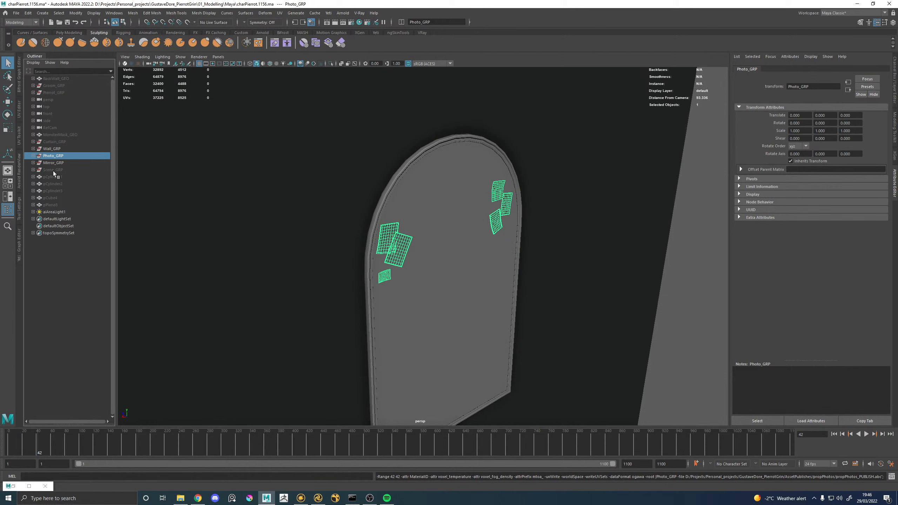
Unhide MonsterMask_GEO and inspect its placement against the wall and mirror from the front and side
click(59, 134)
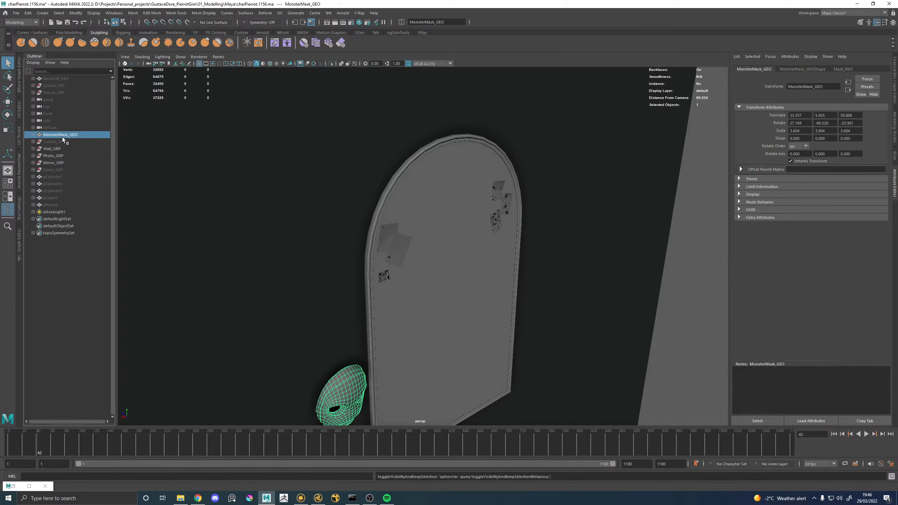
alt+drag(449, 381, 399, 305)
key(f)
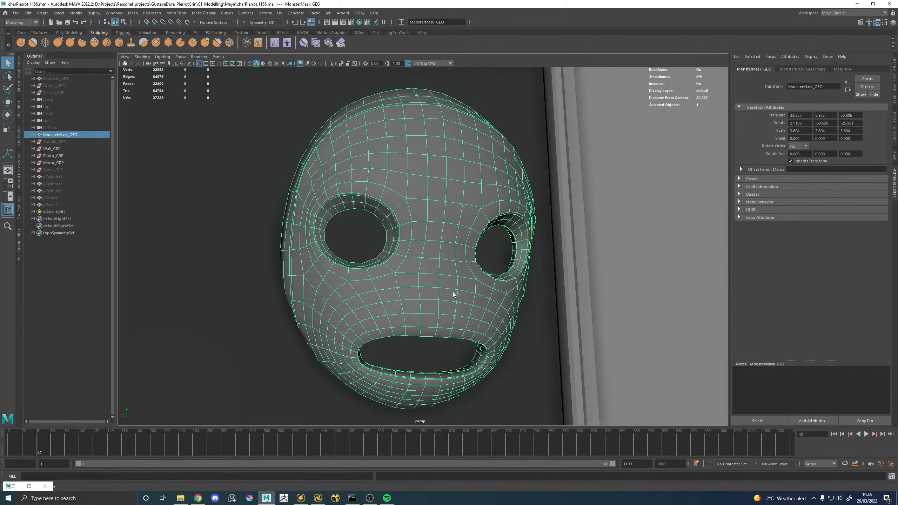
alt+drag(452, 297, 519, 303)
alt+right_drag(519, 303, 424, 295)
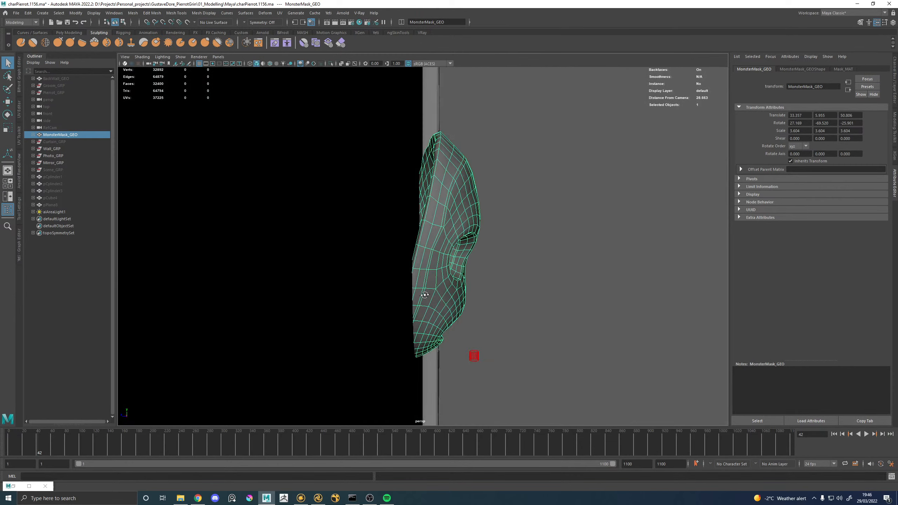
alt+drag(424, 295, 421, 293)
alt+right_drag(491, 289, 420, 261)
alt+drag(420, 261, 394, 258)
Move WallPlaster_GEO slightly back toward the bricks, to about 0.328 in Translate Z
click(379, 201)
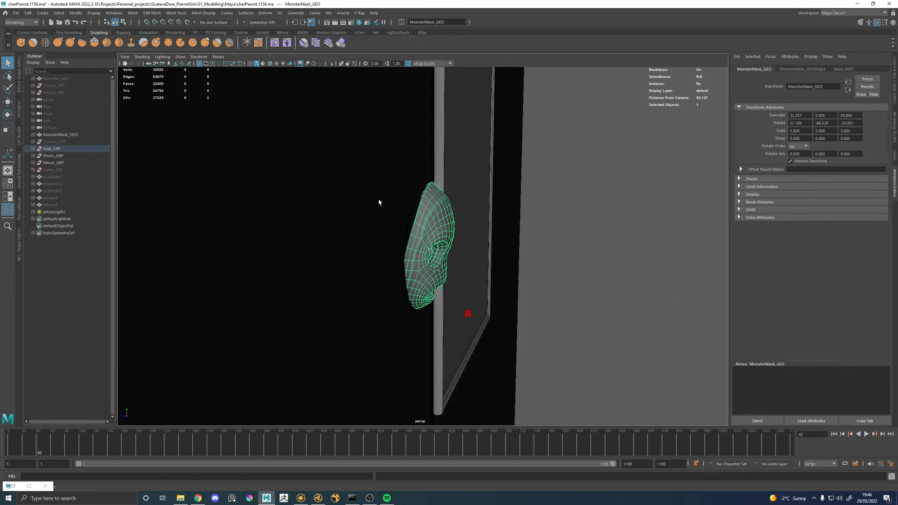
alt+right_drag(379, 200, 288, 200)
alt+drag(289, 200, 375, 221)
key(w)
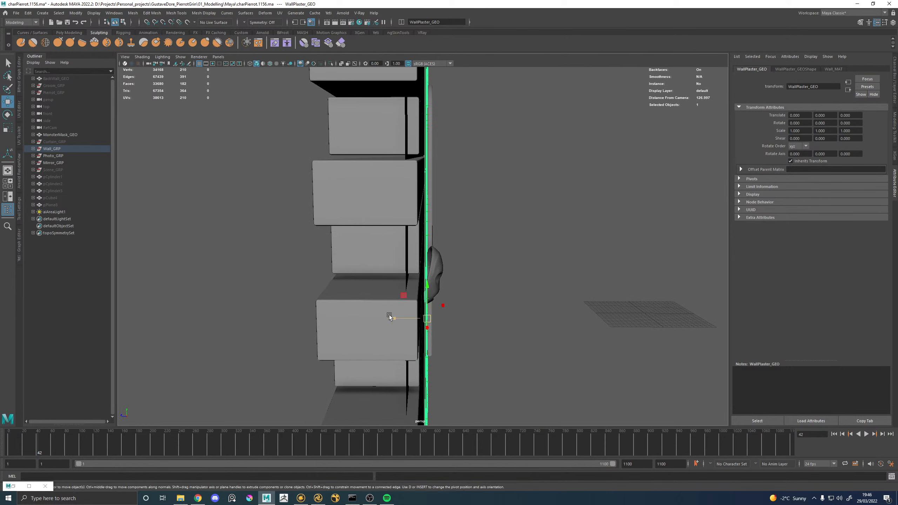
drag(393, 318, 391, 318)
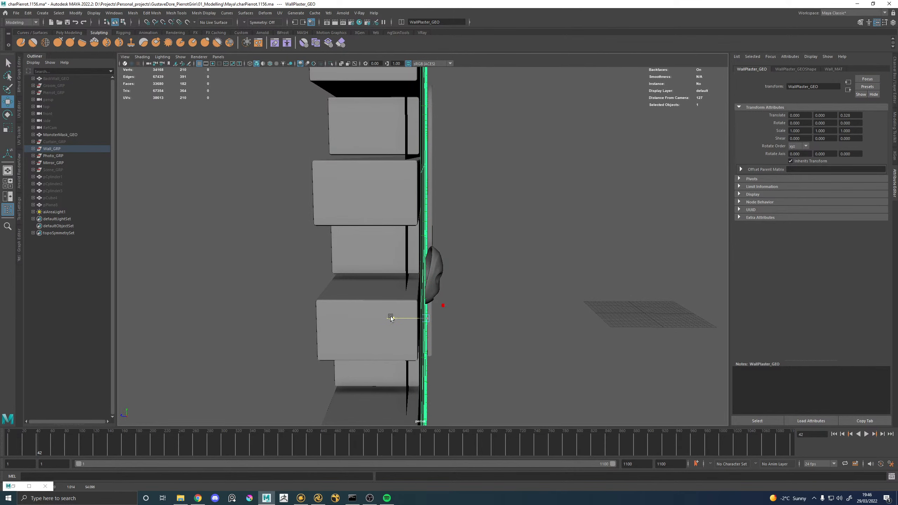
Set WallPlaster_GEO's Translate Z to 0.2 and freeze its transformations
alt+drag(391, 317, 384, 215)
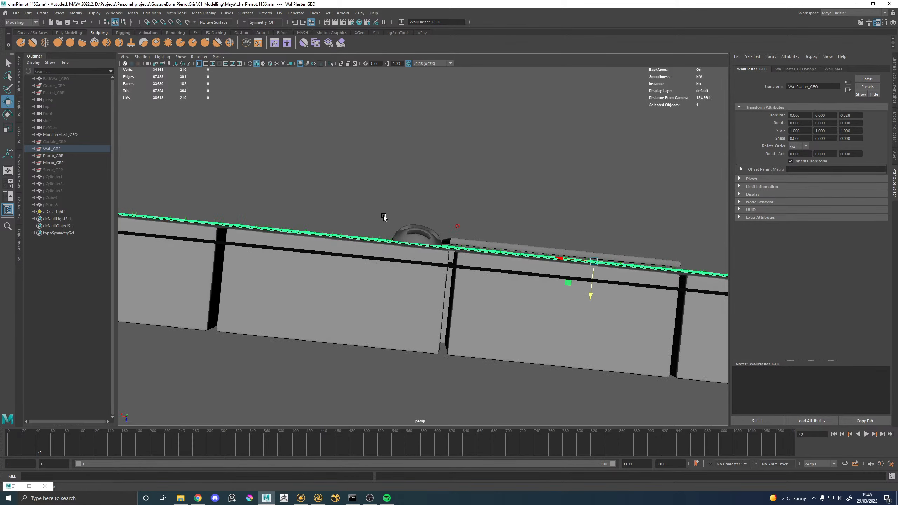
click(848, 116)
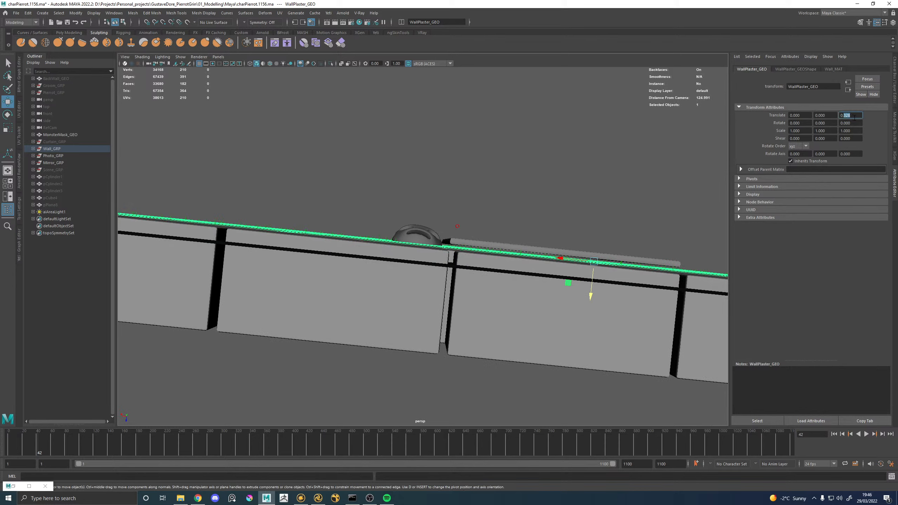
text(0.2)
key(Return)
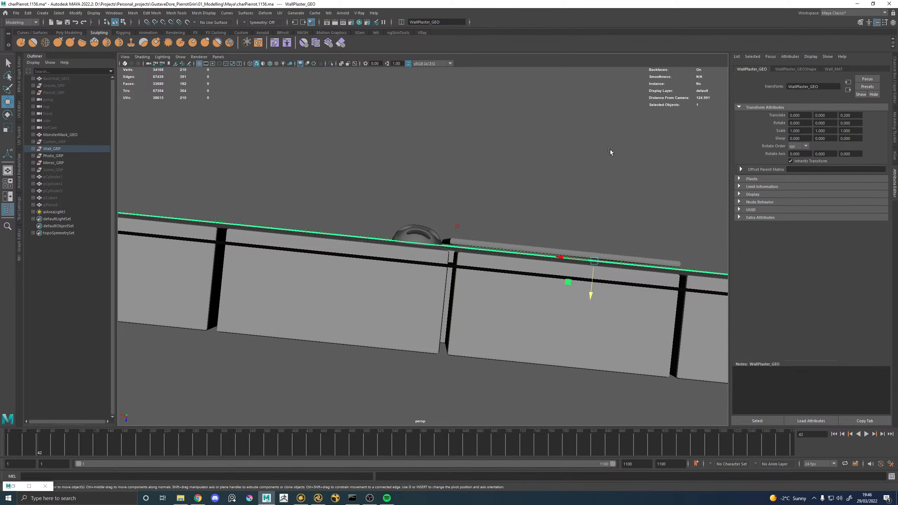
alt+drag(482, 168, 442, 219)
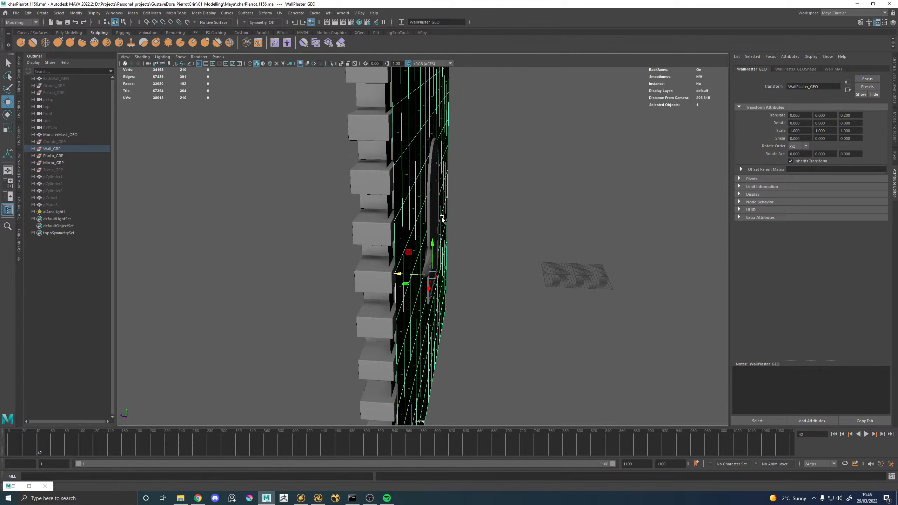
click(76, 13)
click(102, 47)
Isolate Wall_GRP and freeze the transformations of all its wall, brick and plaster meshes together
click(53, 149)
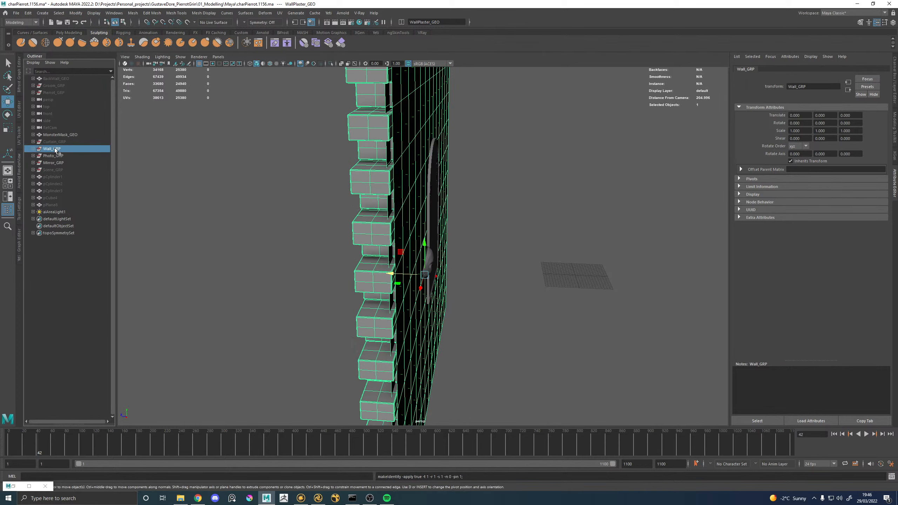
click(33, 149)
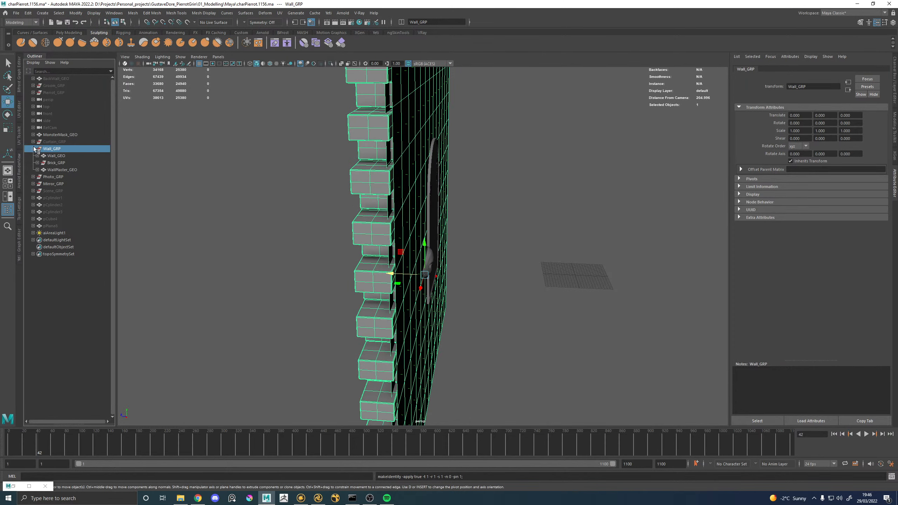
click(56, 156)
click(54, 163)
click(55, 156)
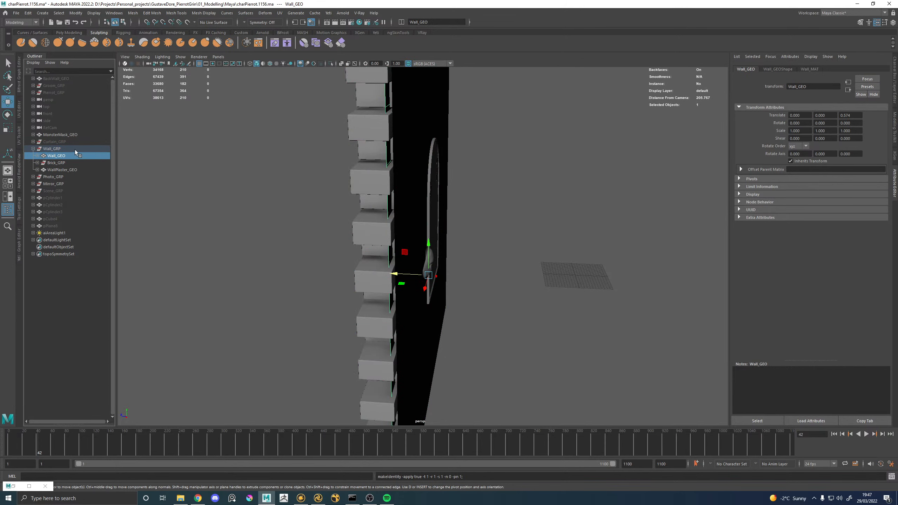
drag(56, 149, 96, 144)
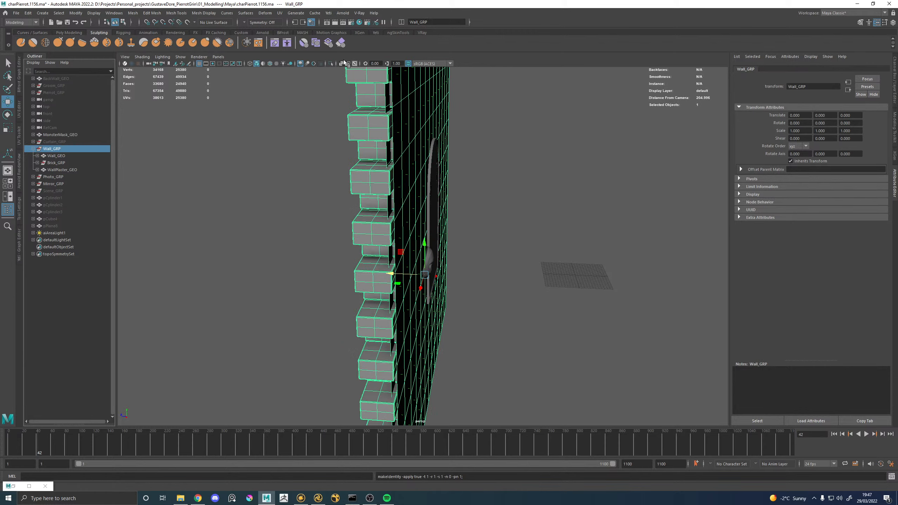
click(331, 63)
alt+drag(547, 209, 563, 201)
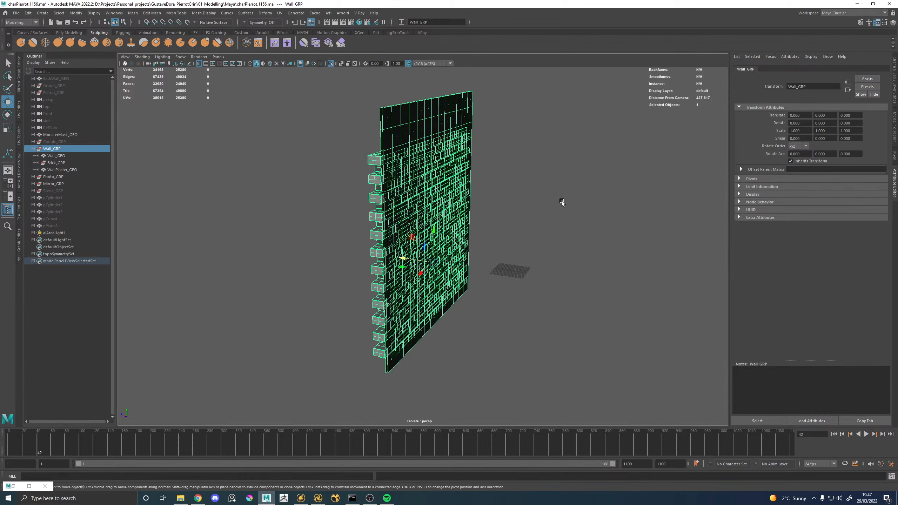
click(282, 110)
drag(283, 110, 599, 352)
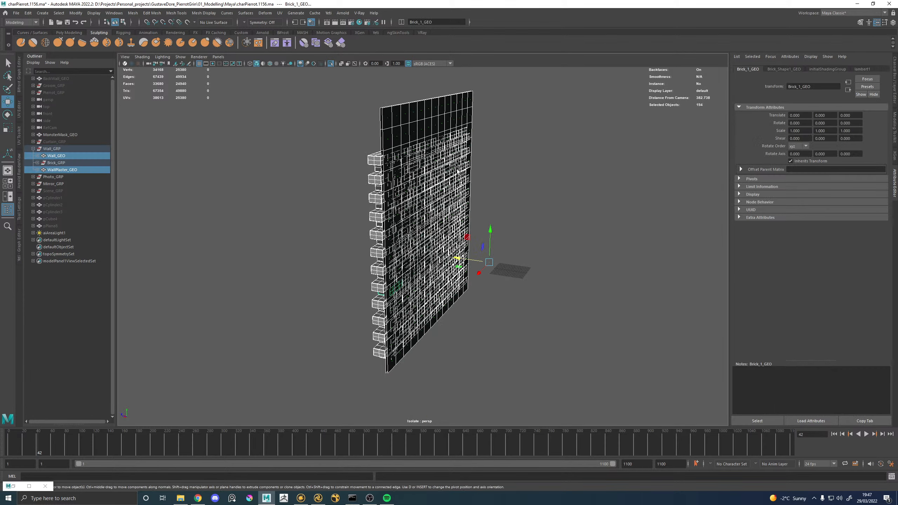
click(76, 13)
click(93, 46)
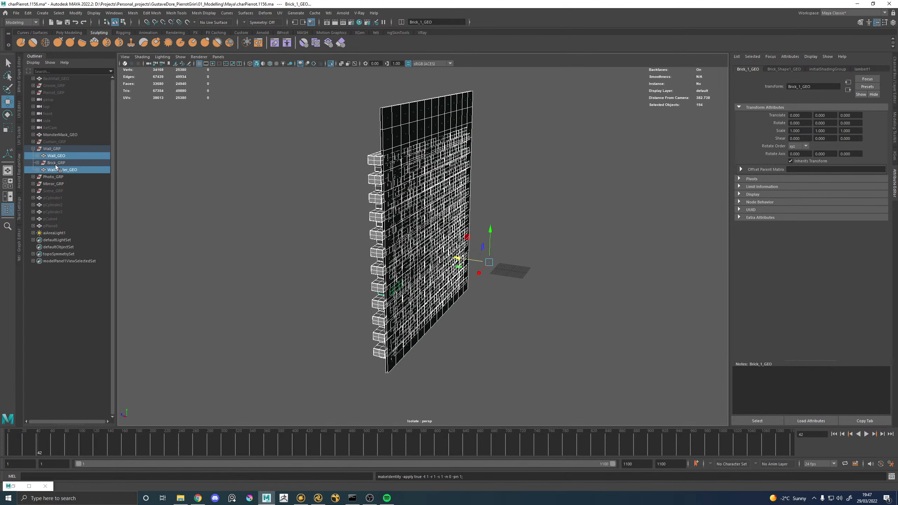
click(57, 163)
Export Wall_GRP to Alembic for the current frame, overwriting propWall_PUBLISH.abc in the propWall publish folder
click(55, 150)
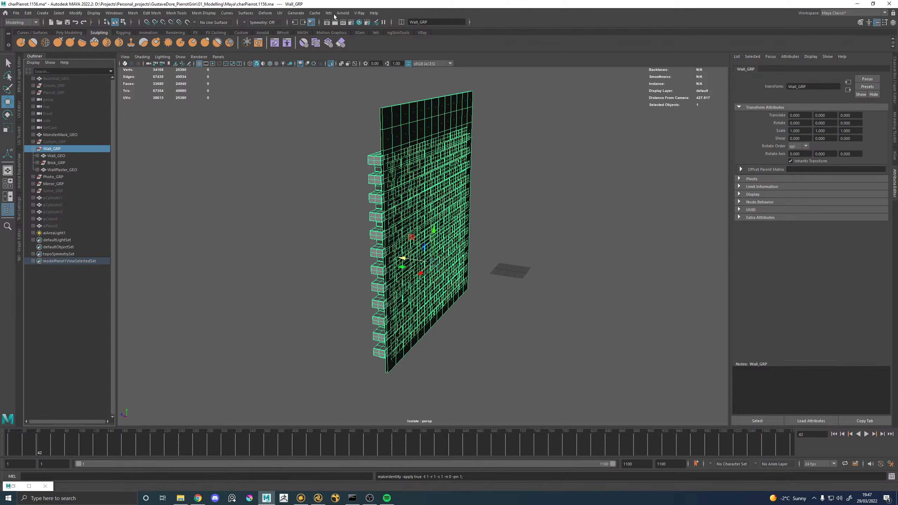
click(315, 12)
mouse_move(340, 27)
click(407, 62)
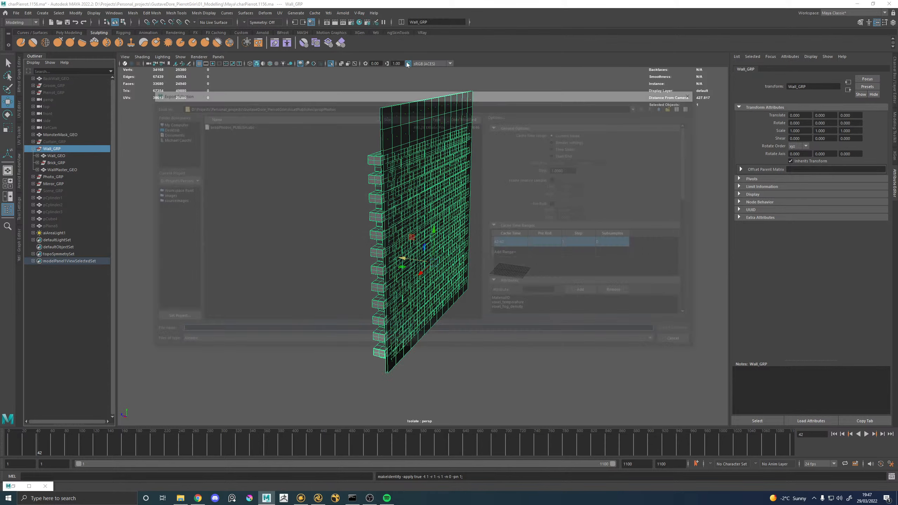
click(666, 106)
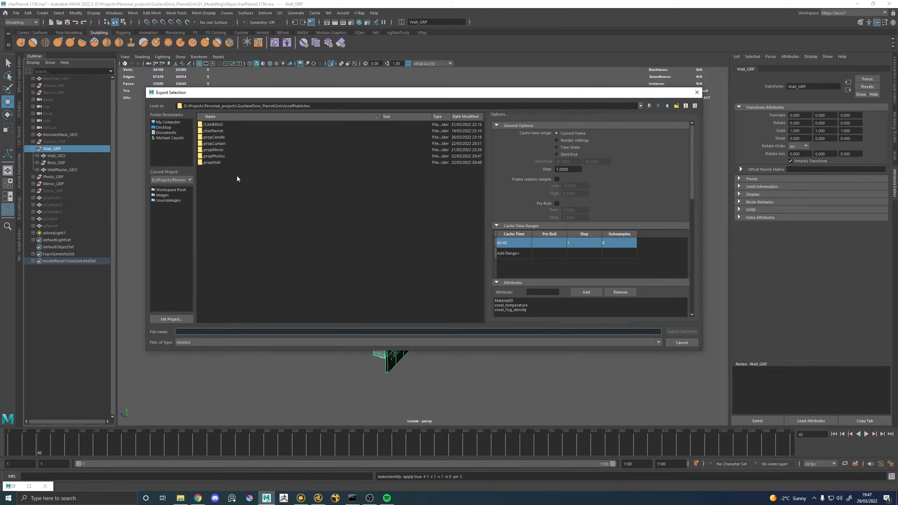
double_click(214, 162)
click(223, 125)
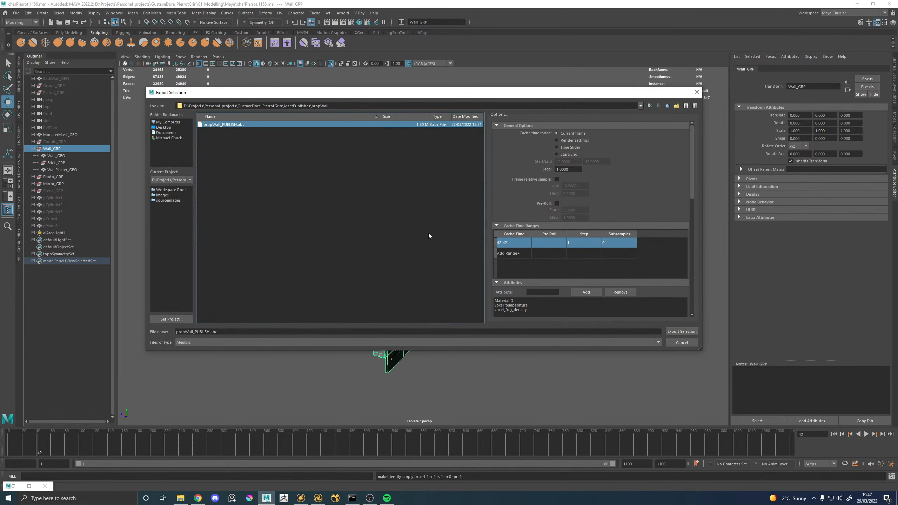
click(681, 332)
click(408, 232)
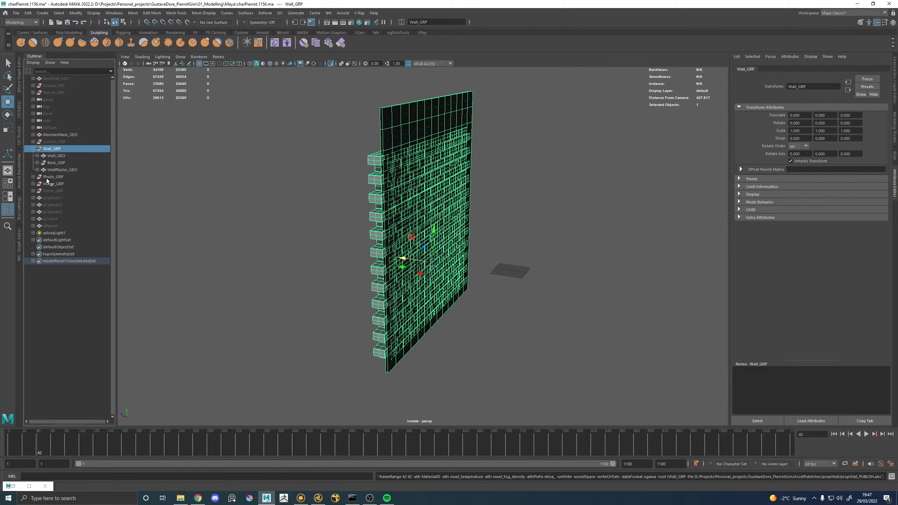
Turn off the wall's isolation and freeze the transformations of MonsterMask_GEO
click(73, 135)
alt+drag(485, 246, 512, 243)
key(ctrl+1)
key(f)
alt+right_drag(512, 243, 344, 255)
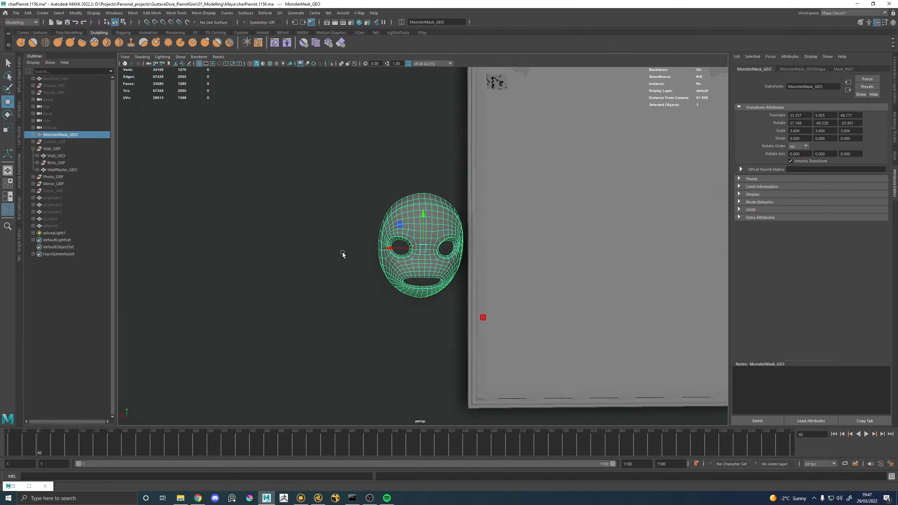
alt+drag(344, 255, 359, 255)
alt+right_drag(359, 255, 392, 215)
alt+middle_drag(392, 215, 386, 223)
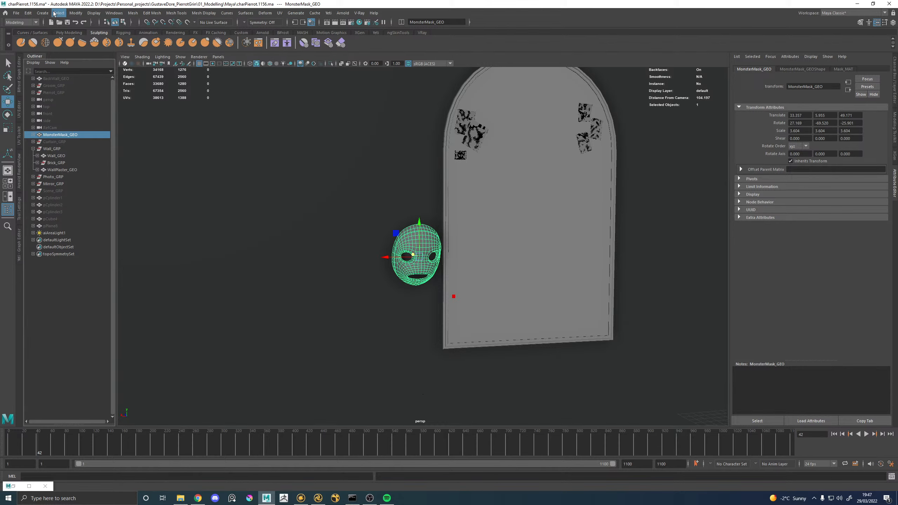
click(75, 13)
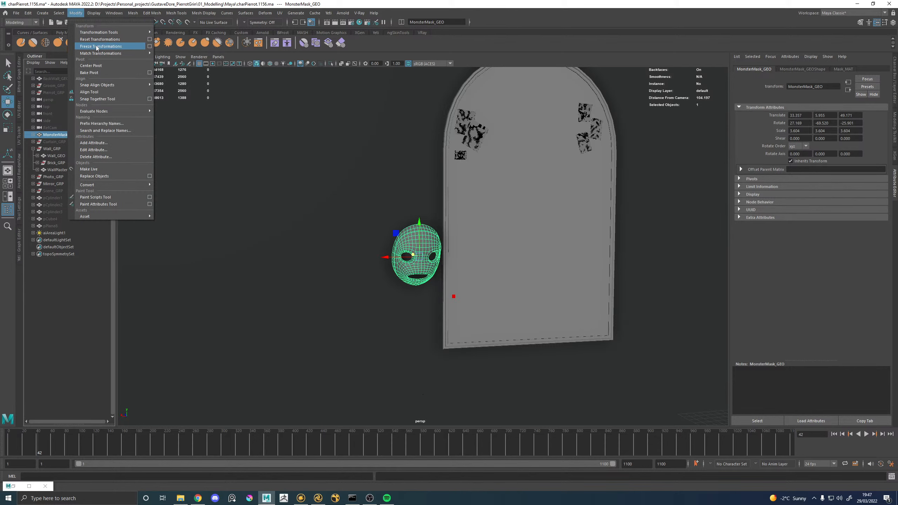
click(96, 46)
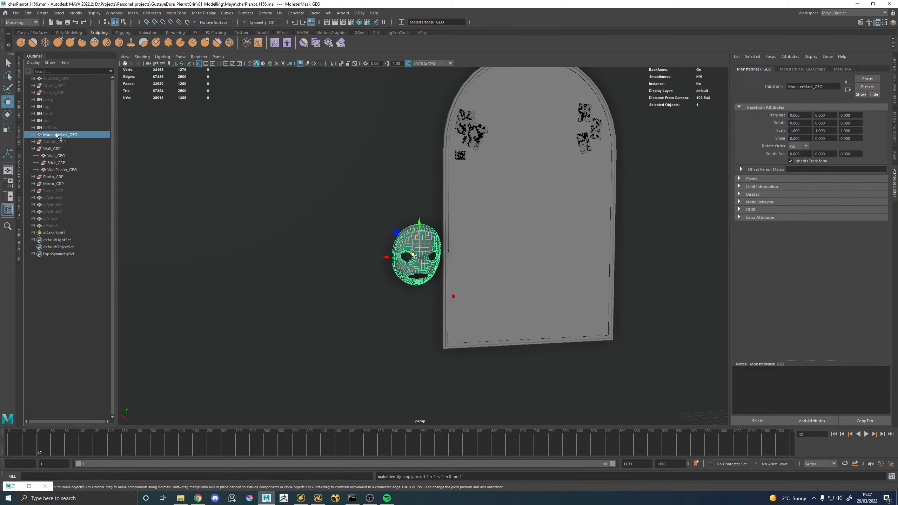
Group MonsterMask_GEO under a new group named MonsterMask_GRP and place it just above Wall_GRP in the scene hierarchy
key(ctrl+g)
double_click(56, 234)
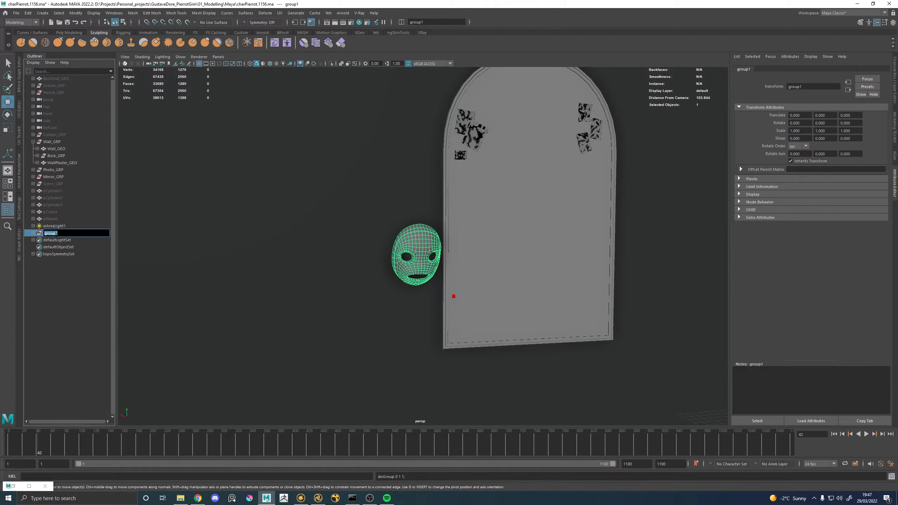
text(MonsterMask_GRP)
key(Return)
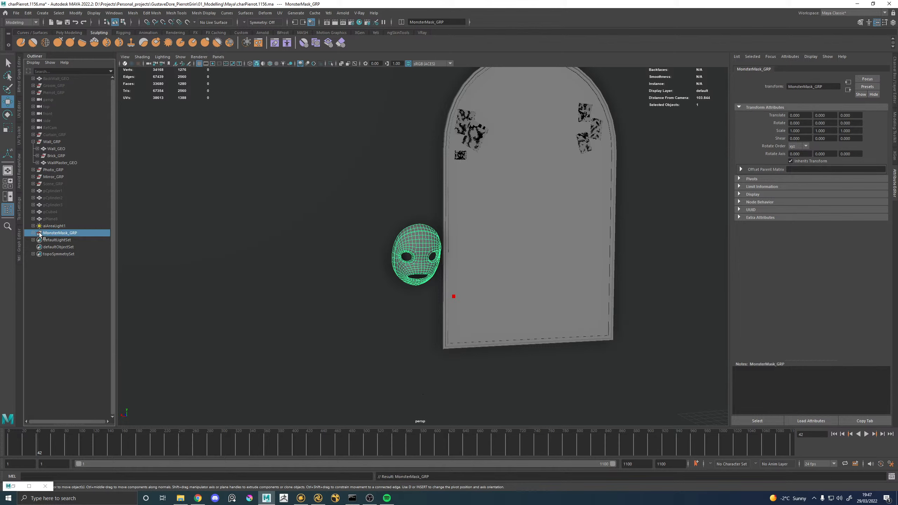
drag(54, 234, 60, 142)
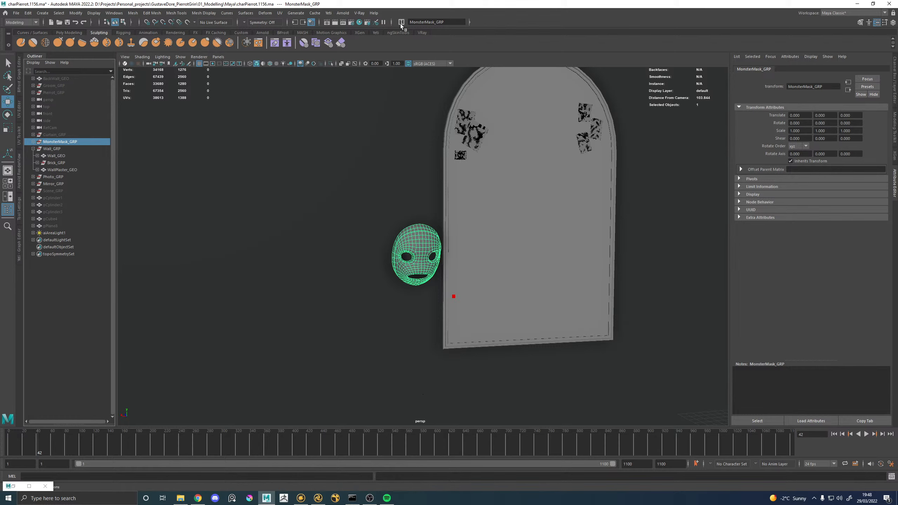
Start an Alembic export of MonsterMask_GRP and create a propMonsterMask folder inside AssetPublishes
click(314, 13)
mouse_move(339, 27)
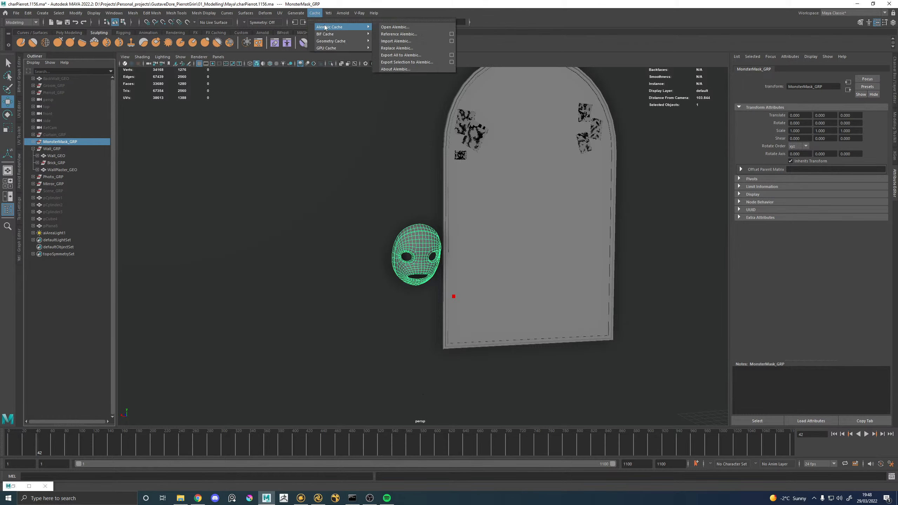
click(410, 62)
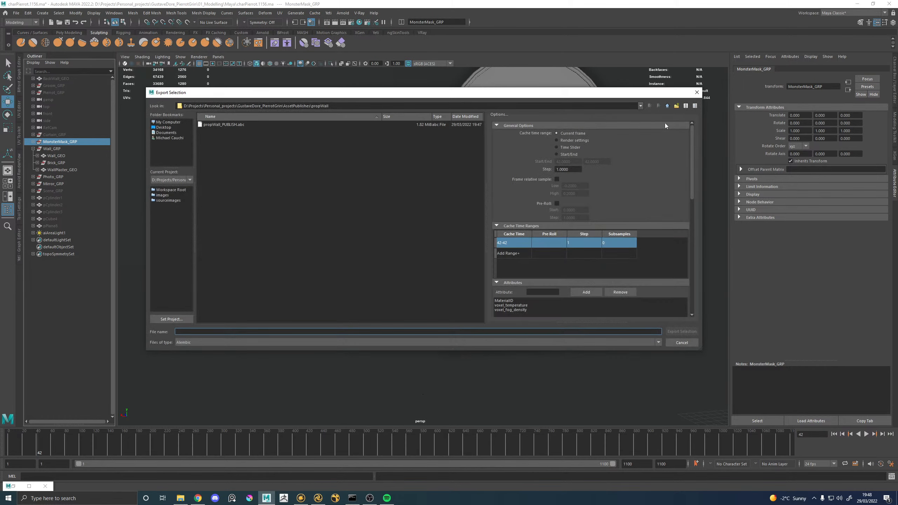
click(667, 106)
right_click(272, 200)
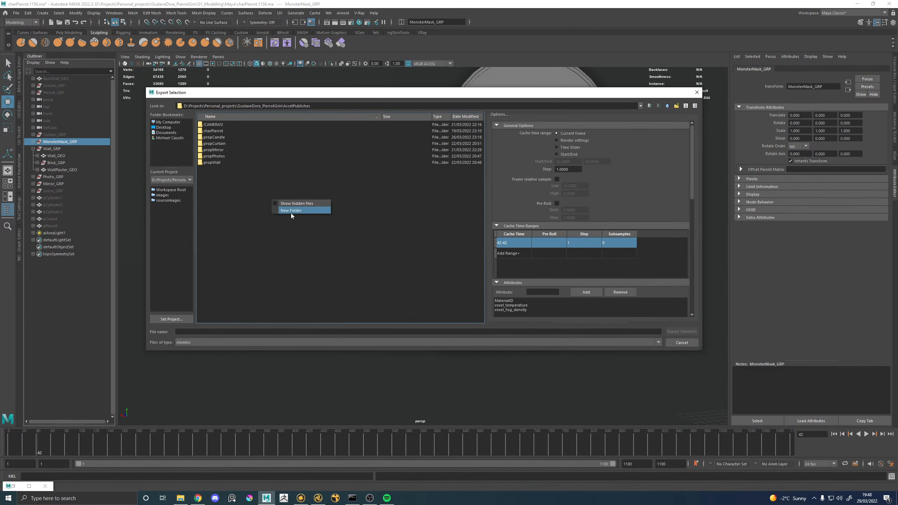
click(292, 214)
text(pro)
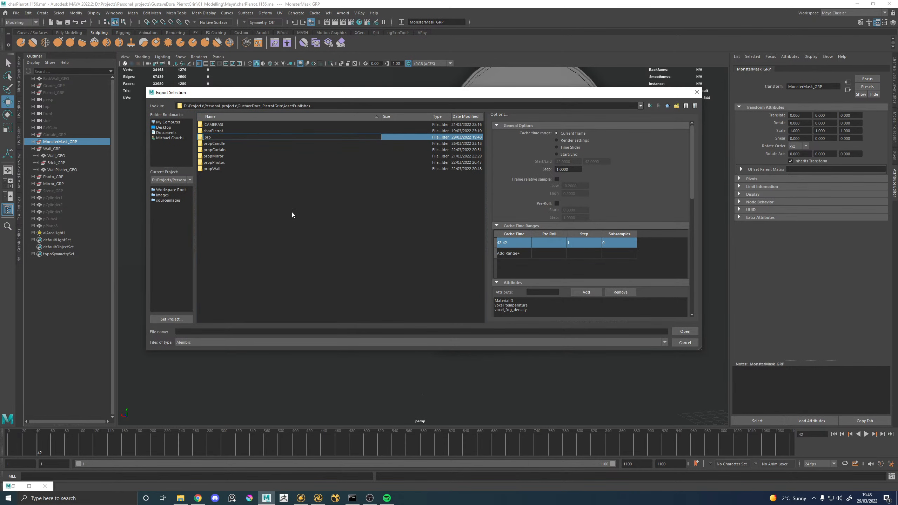
text(pMonsterMask)
key(Return)
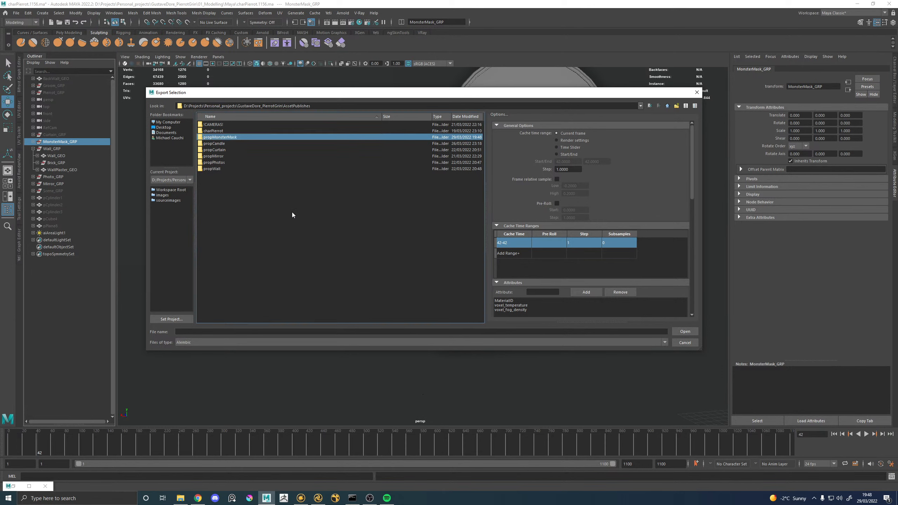
Export MonsterMask_GRP for the current frame as propMonsterMask_PUBLISH in the propMonsterMask folder
double_click(215, 138)
click(197, 332)
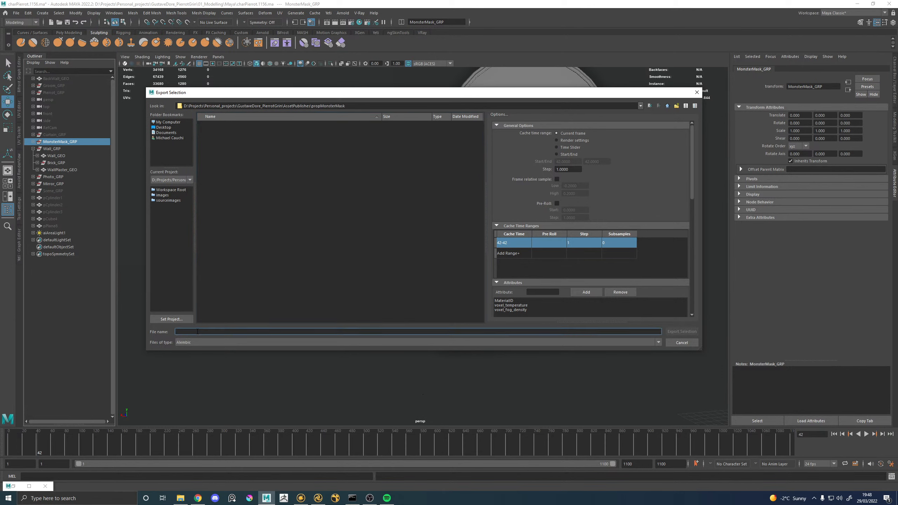
text(propMonsterMask_PUBLISH)
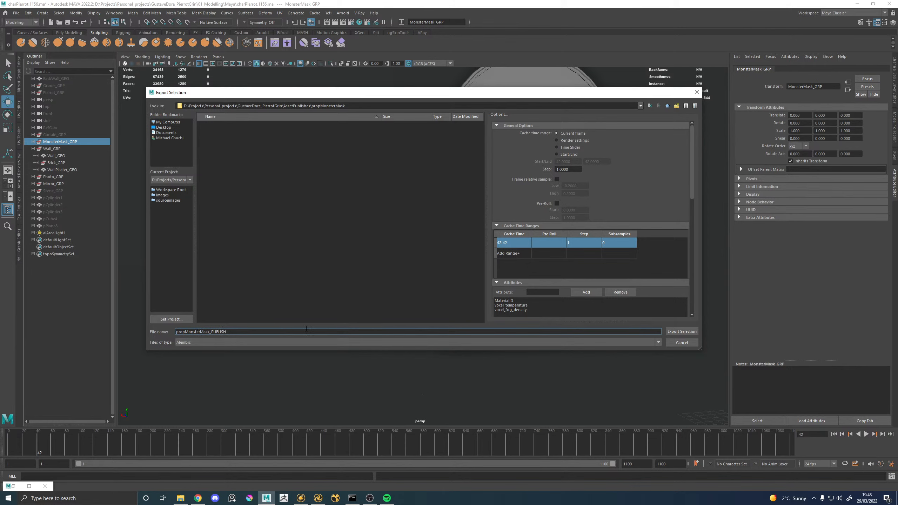
click(682, 332)
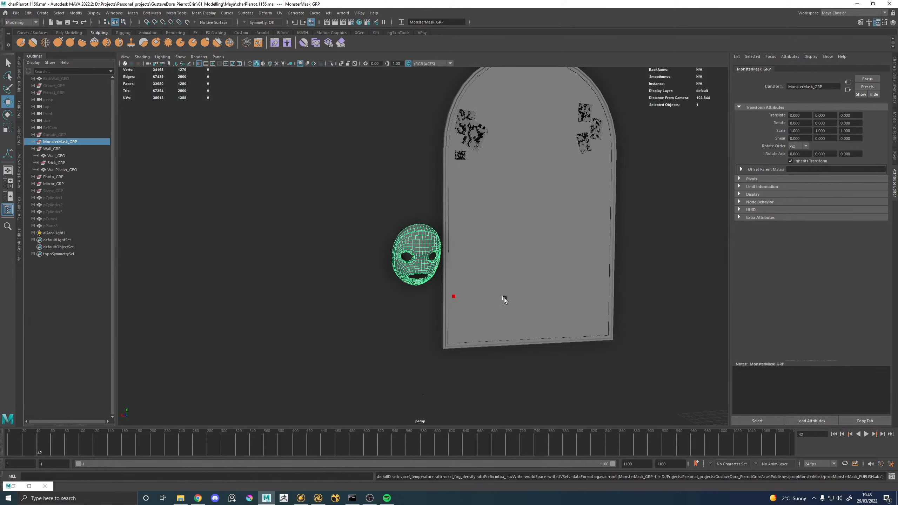
Check the mask and mirror against the wall from an angle and save the charPierrot.1156.ma scene
alt+drag(345, 200, 424, 228)
alt+middle_drag(424, 227, 417, 234)
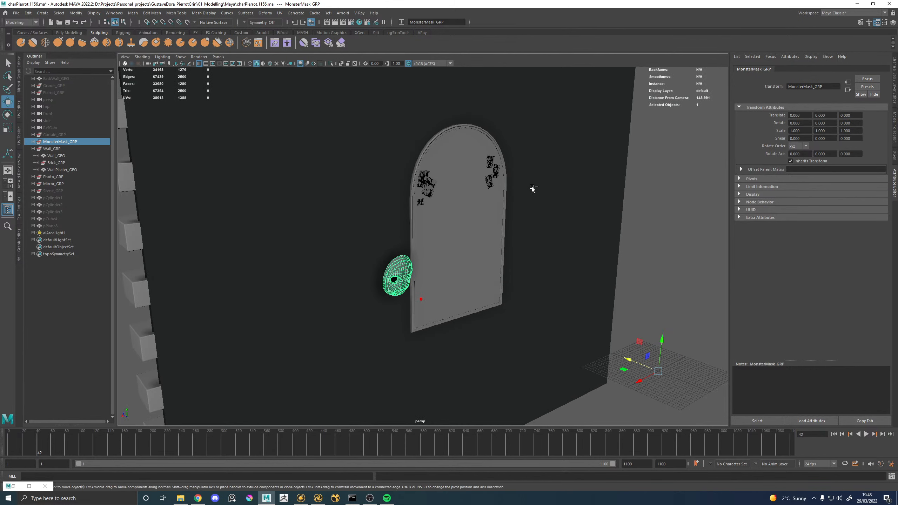
key(ctrl+s)
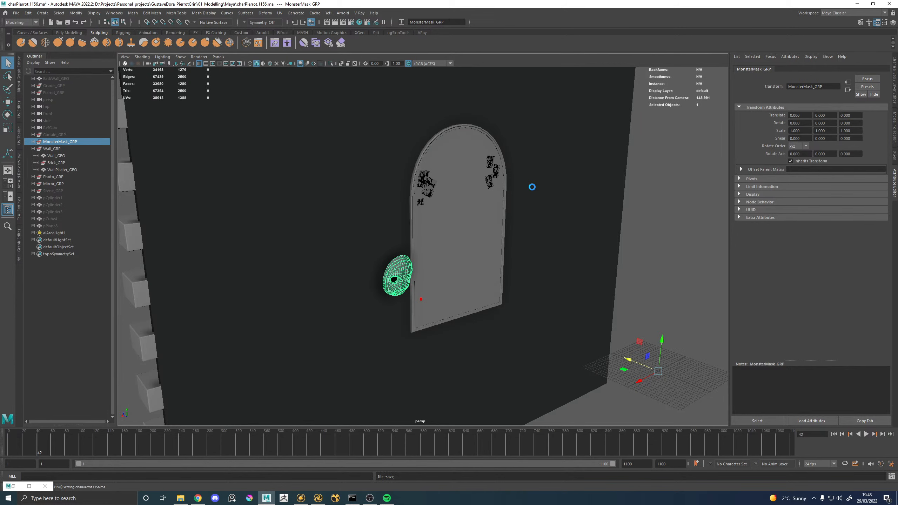
key(w)
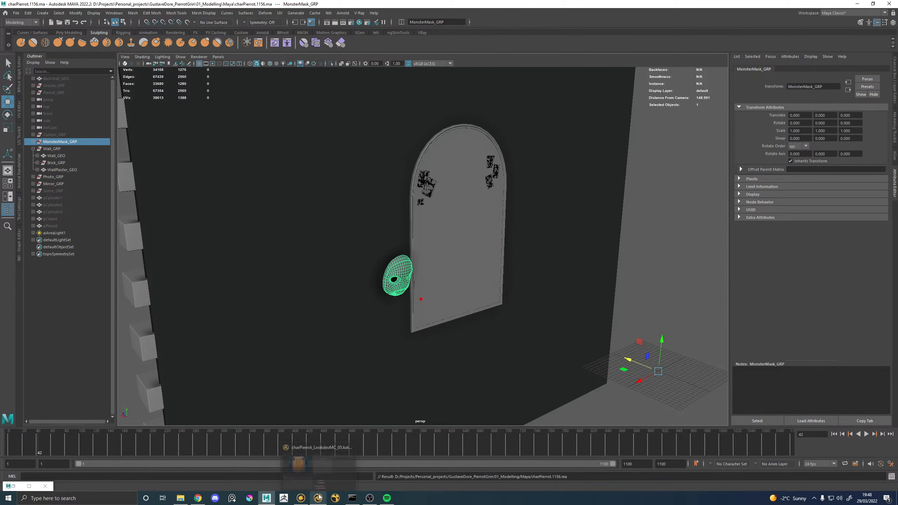
Switch to Katana and delete the two Transform nodes above the Scene B setup group
click(318, 456)
scroll(459, 343, down, 5)
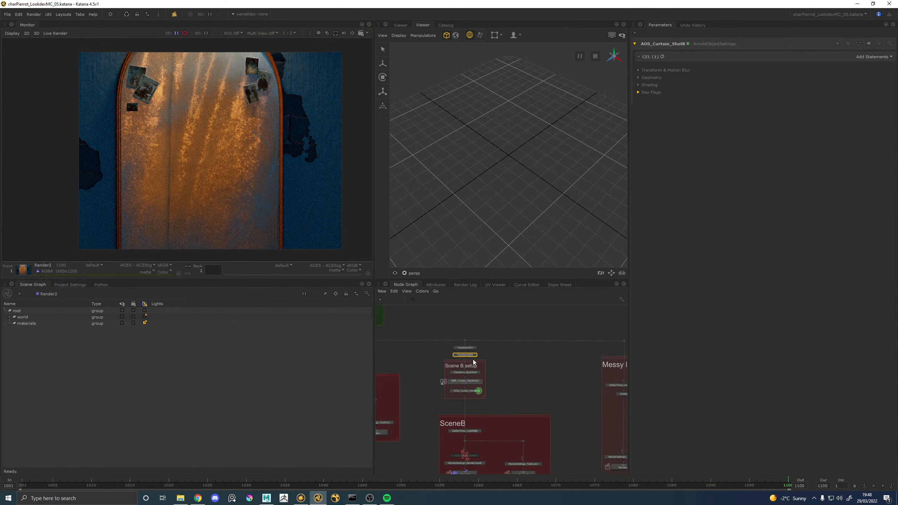
key(Delete)
click(469, 348)
key(Delete)
Widen the Props backdrop beyond the photo node branch to make room for another prop
scroll(469, 348, down, 6)
middle_drag(481, 322, 519, 467)
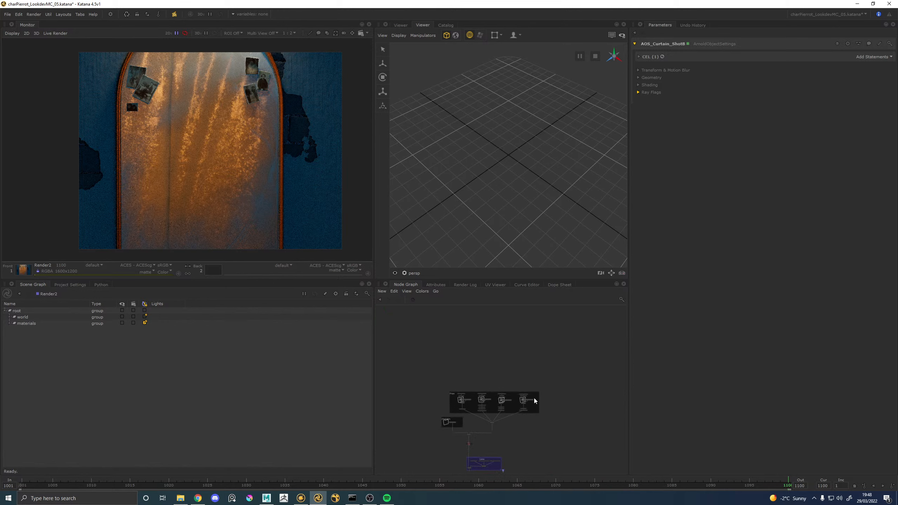
scroll(533, 398, up, 6)
middle_drag(525, 399, 525, 364)
middle_drag(555, 425, 544, 415)
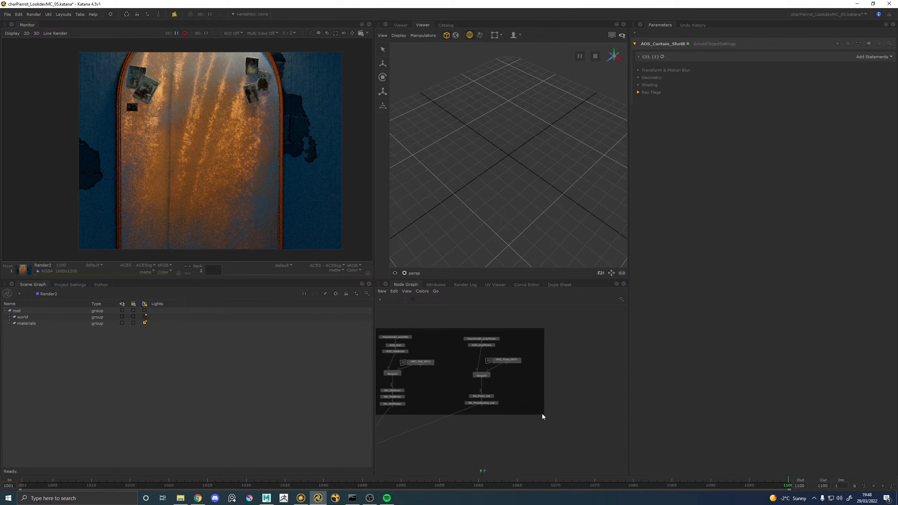
drag(544, 417, 638, 418)
Duplicate the whole photo prop node branch and place the copy beside the original inside the Props backdrop
middle_drag(553, 403, 526, 397)
drag(503, 400, 438, 333)
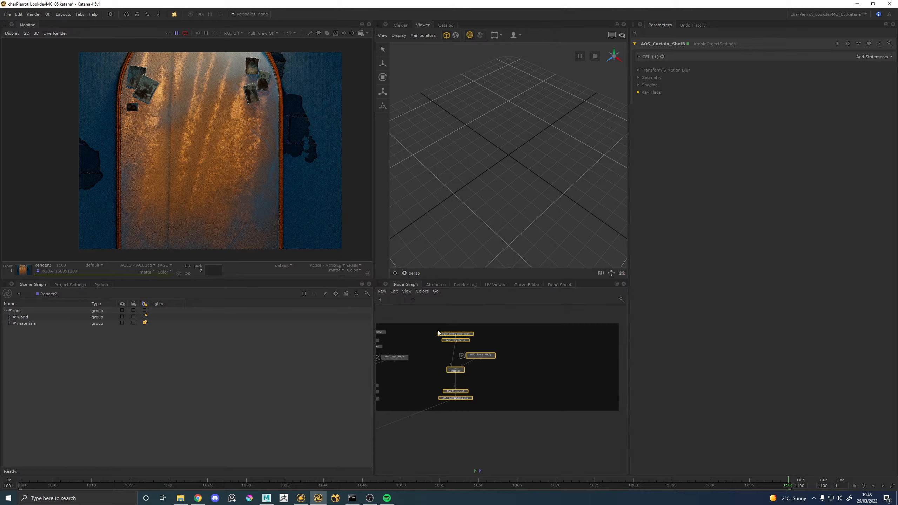
key(ctrl+c)
key(ctrl+v)
click(553, 370)
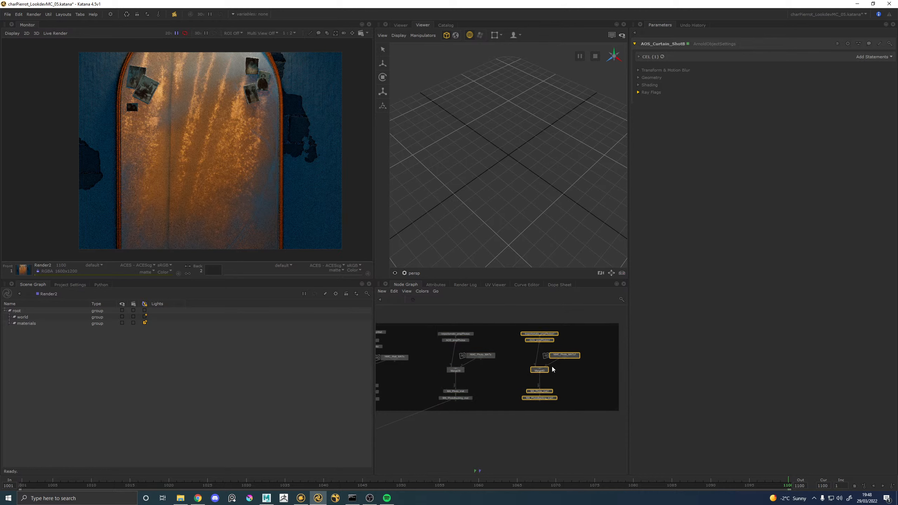
Connect the output of the duplicated photo branch to the Merge node that combines all props
key(space)
scroll(277, 314, up, 5)
middle_drag(451, 263, 525, 283)
click(553, 267)
drag(708, 219, 288, 307)
scroll(613, 273, down, 5)
middle_drag(612, 271, 571, 278)
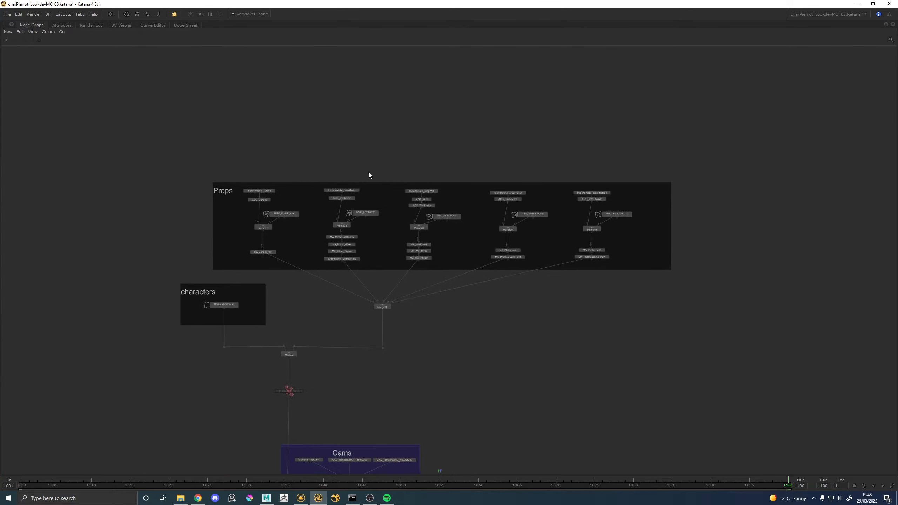
Open the parameters of Importomatic_propPhotos1 and select its propPhotos_PUBLISH_abc1 asset
scroll(602, 192, up, 5)
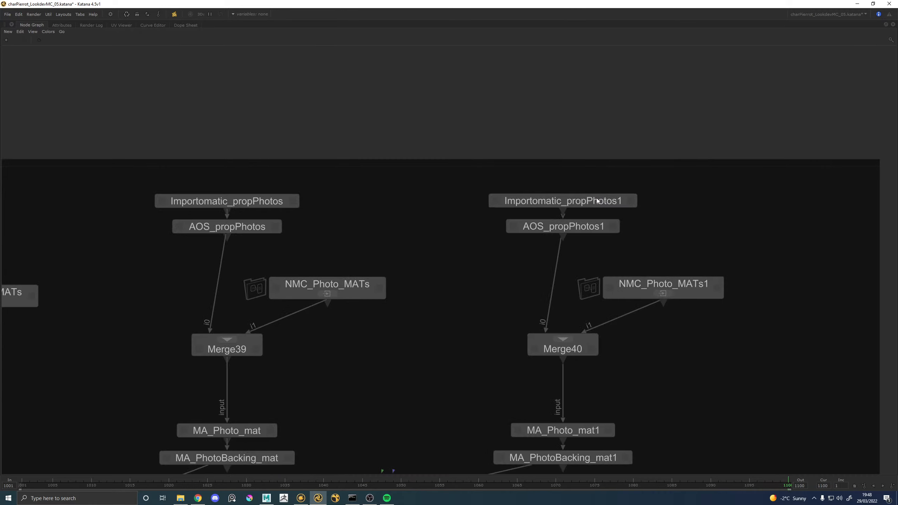
double_click(602, 199)
key(space)
click(659, 77)
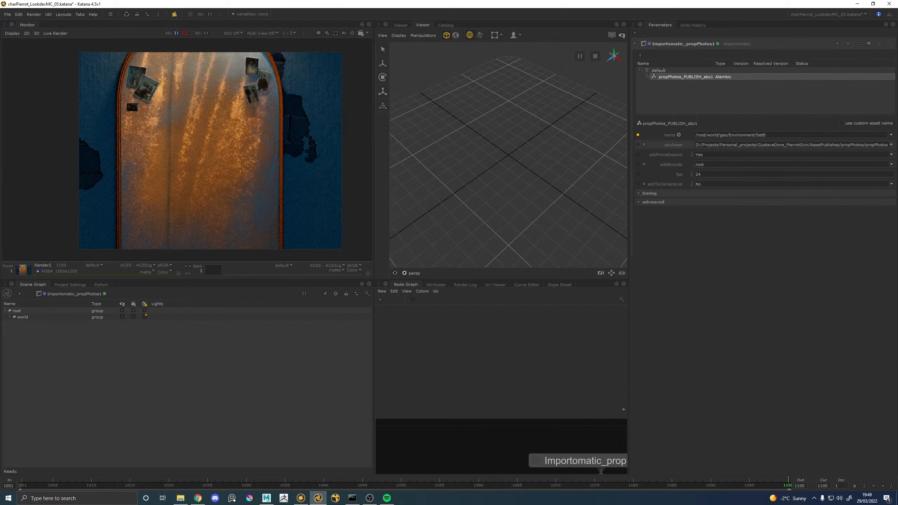
Repoint the duplicated photo asset's Alembic file to the one in AssetPublishes/propMonsterMask
click(891, 145)
click(859, 154)
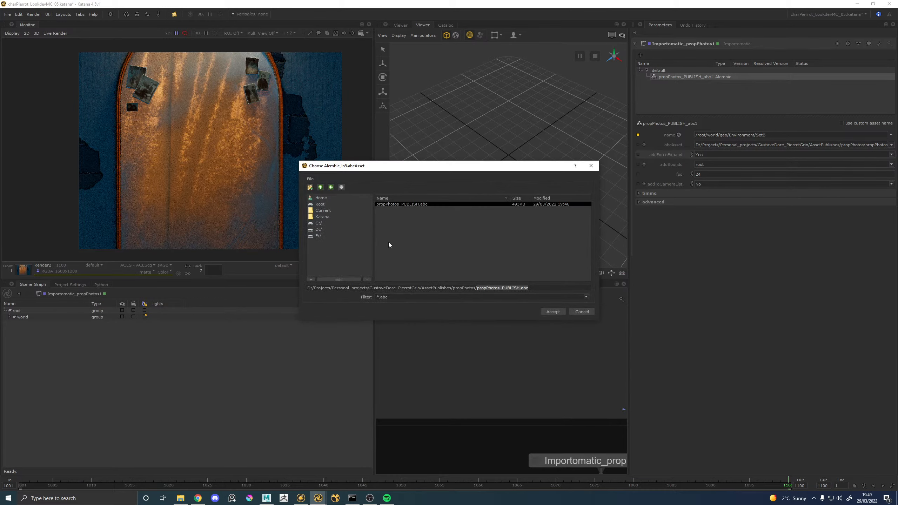
click(321, 188)
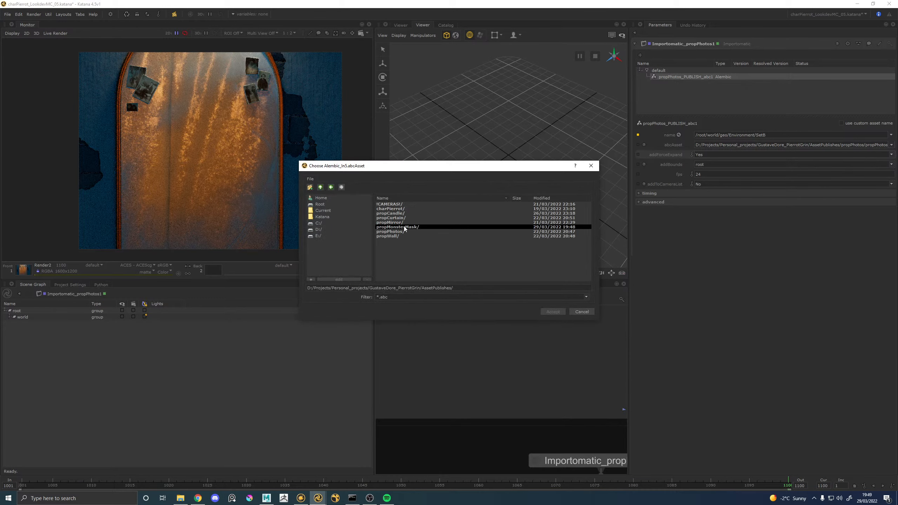
double_click(405, 228)
click(397, 205)
click(553, 312)
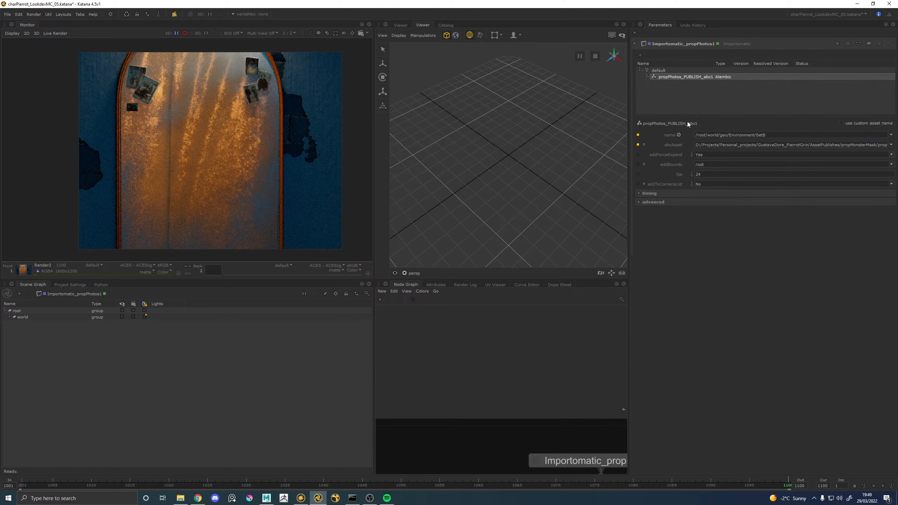
Copy the photo asset's scene graph location and add propMonsterMask_PUBLISH.abc as a new Alembic asset in the same Importomatic
right_click(687, 79)
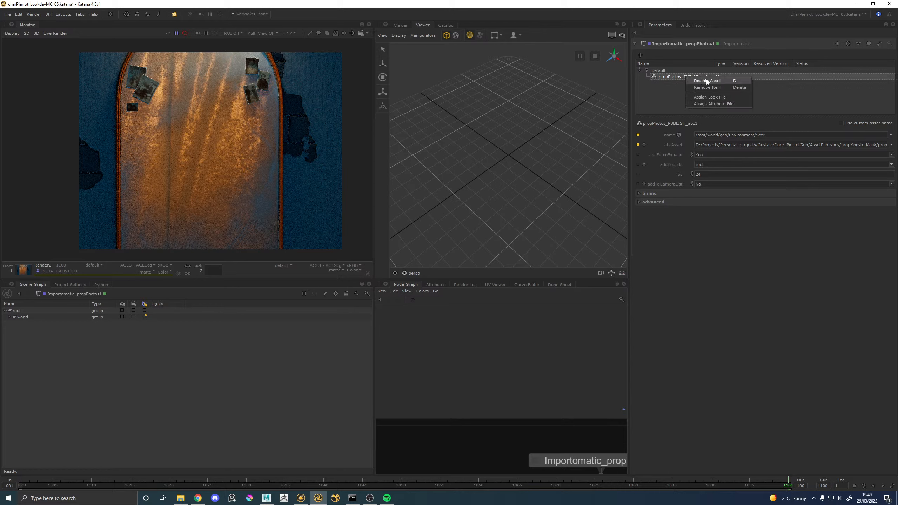
click(767, 139)
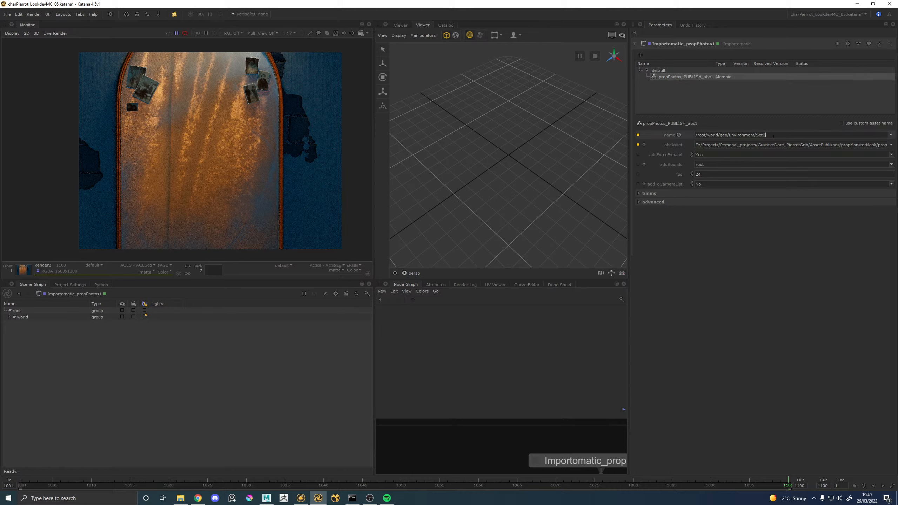
drag(768, 136, 691, 136)
click(640, 56)
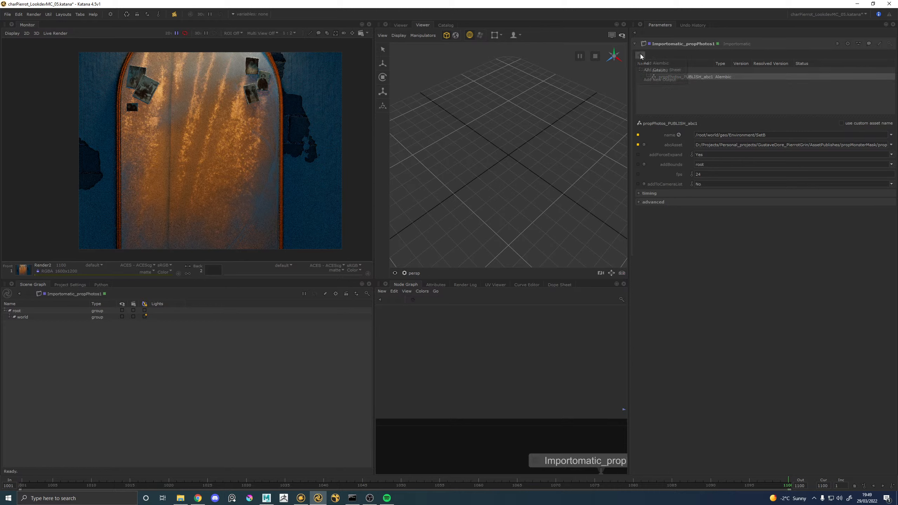
click(658, 64)
click(410, 204)
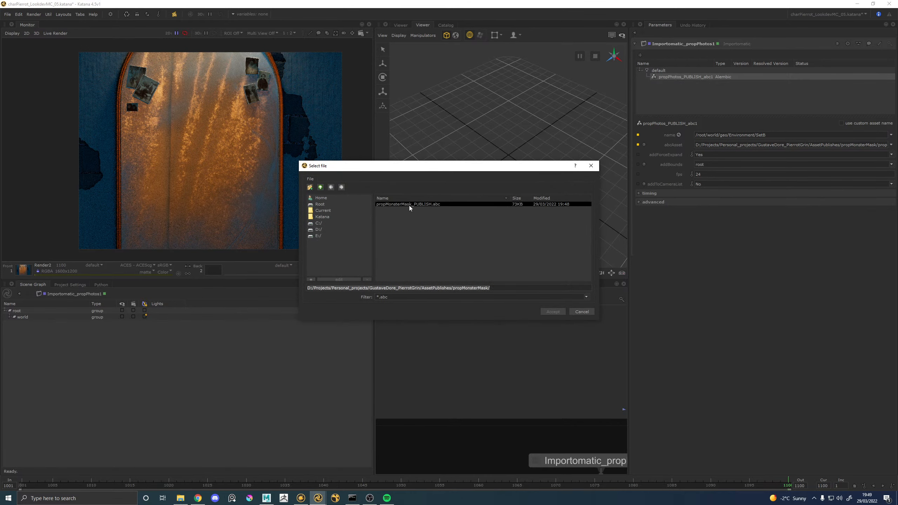
click(553, 312)
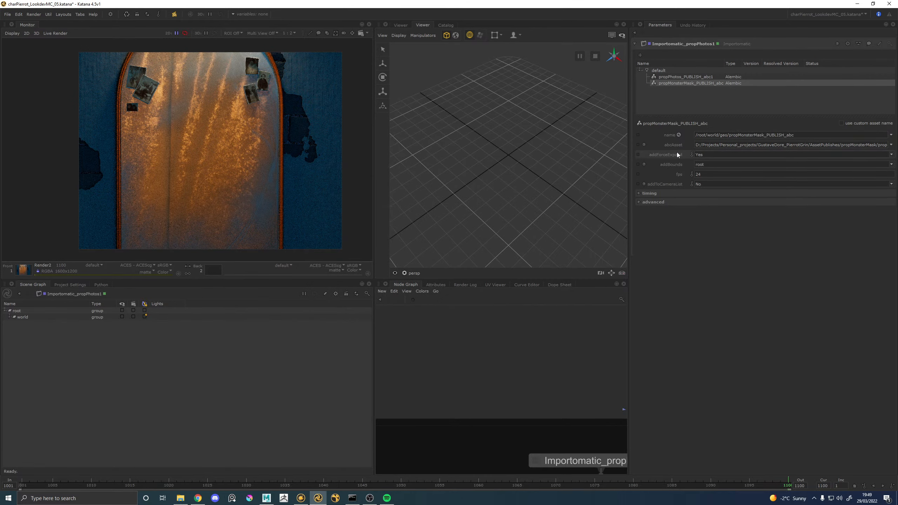
Set the mask asset's location to /root/world/geo/Environment/SetB and remove the propPhotos_PUBLISH_abc1 asset
click(700, 79)
click(703, 84)
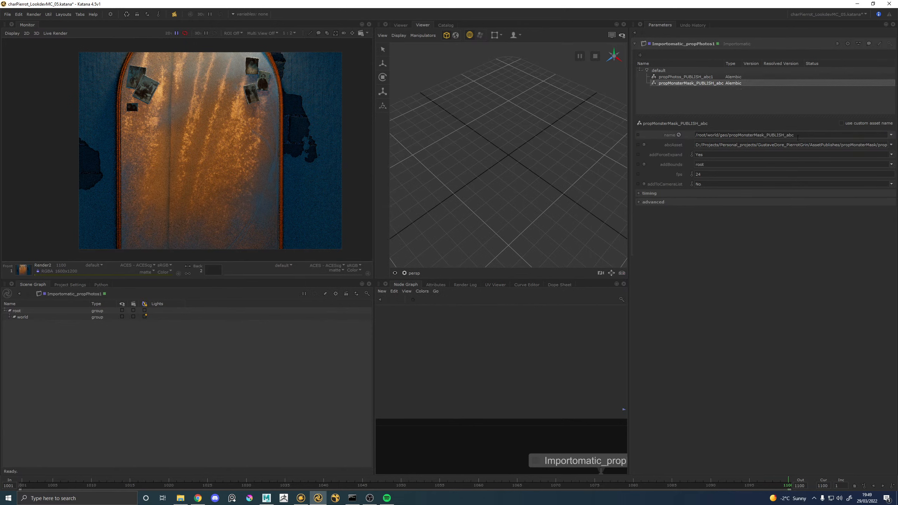
drag(796, 135, 673, 138)
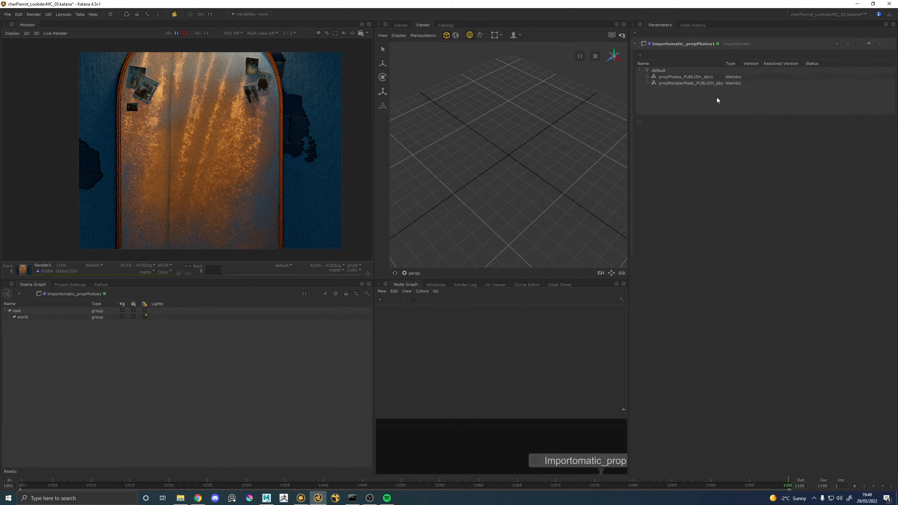
click(706, 77)
key(Delete)
click(706, 78)
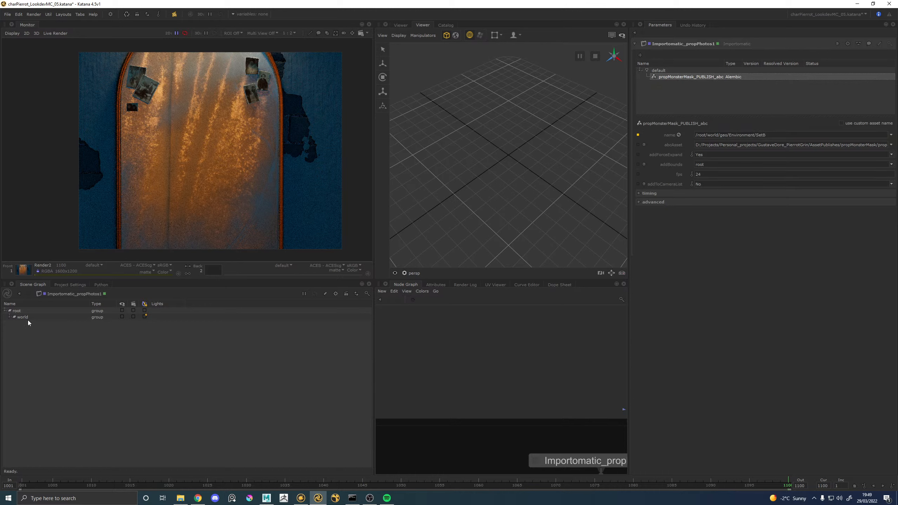
Expand the scene graph from world down to MonsterMask_GEO to examine the imported mask hierarchy
click(10, 317)
click(16, 325)
click(14, 324)
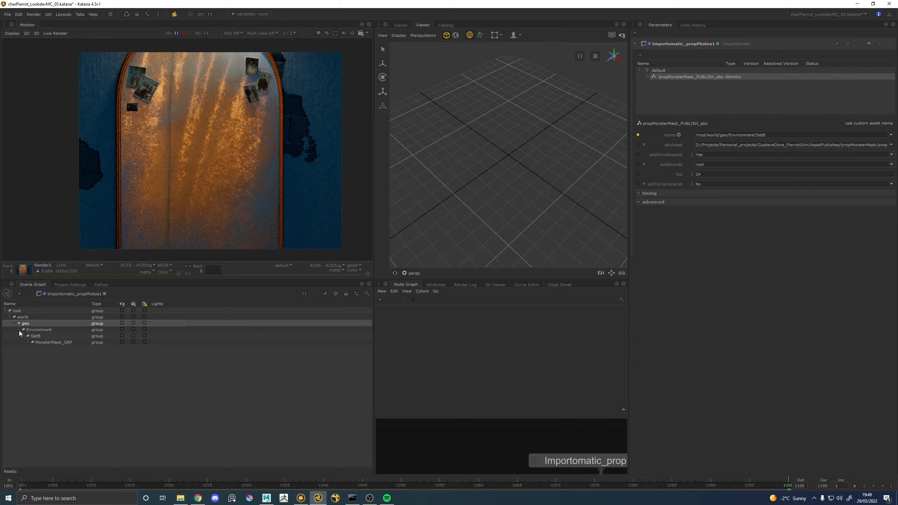
click(29, 342)
click(34, 350)
click(59, 356)
click(32, 349)
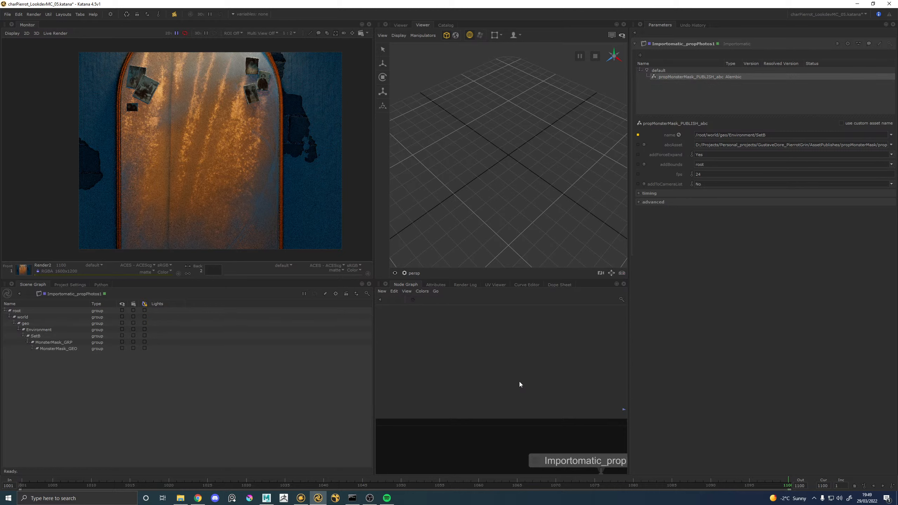
Rename the duplicated Importomatic node to Importomatic_propMonsterMask
scroll(557, 374, down, 6)
middle_drag(571, 399, 510, 369)
scroll(484, 354, up, 6)
click(692, 43)
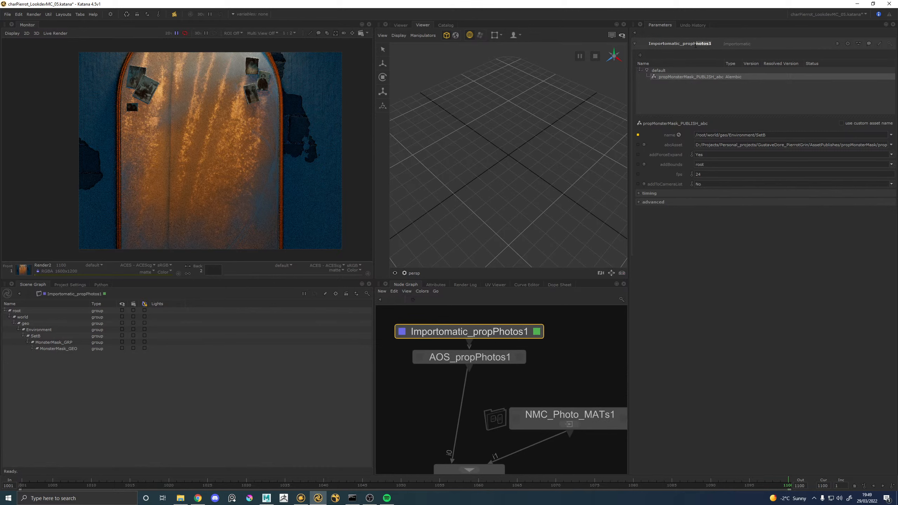
key(Delete)
key(Delete)
key(Delete)
key(Delete)
key(Delete)
key(Delete)
key(Delete)
text(MonsterMask)
key(Return)
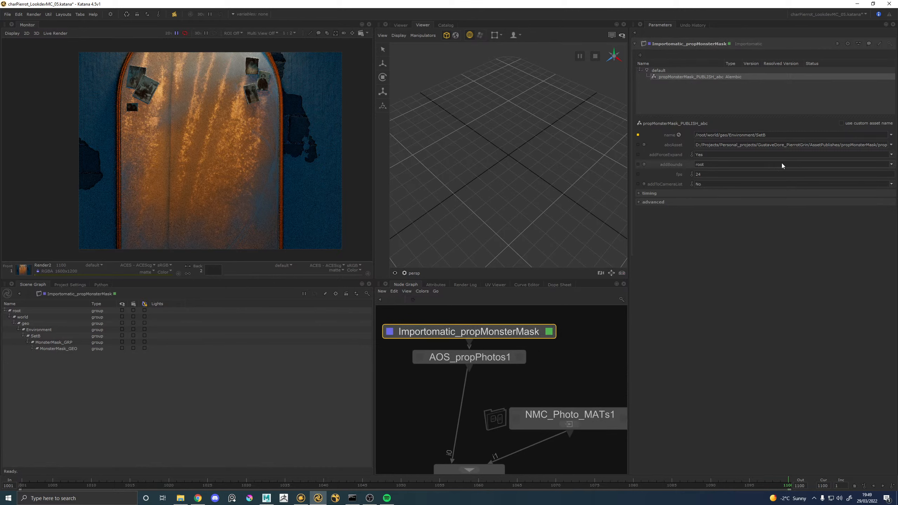
Rename the AOS_propPhotos1 node to AOS_propMonsterMask
click(519, 357)
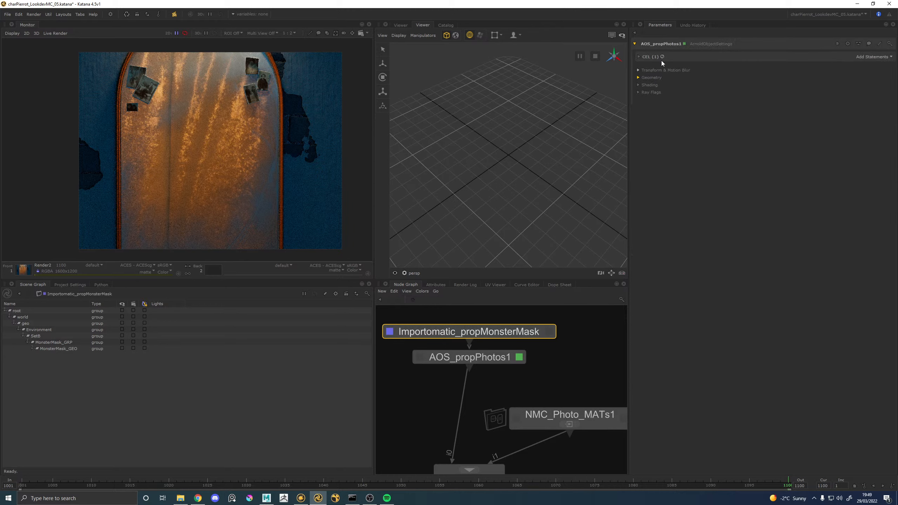
click(683, 44)
drag(681, 44, 667, 43)
text(MonsterMask)
key(Return)
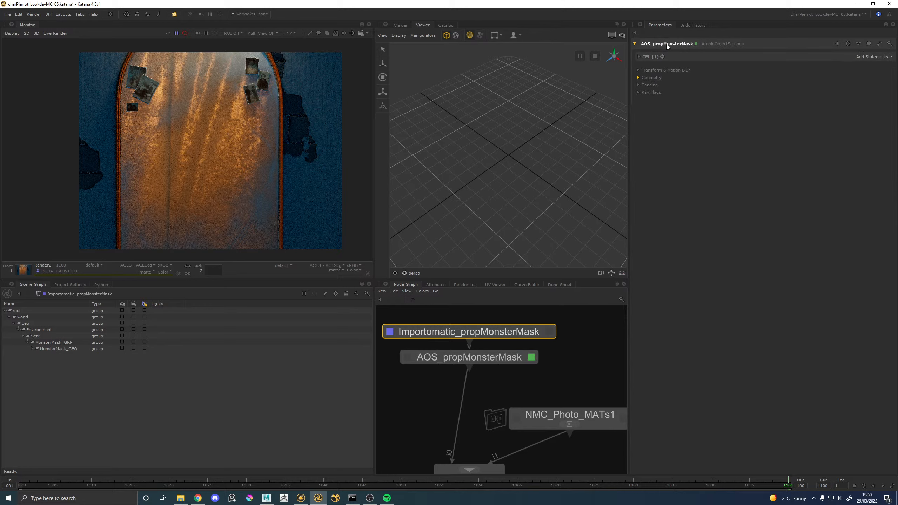
Set the CEL path of AOS_propMonsterMask to /root/world/geo/Environment/SetB/MonsterMask_GRP//*
click(643, 57)
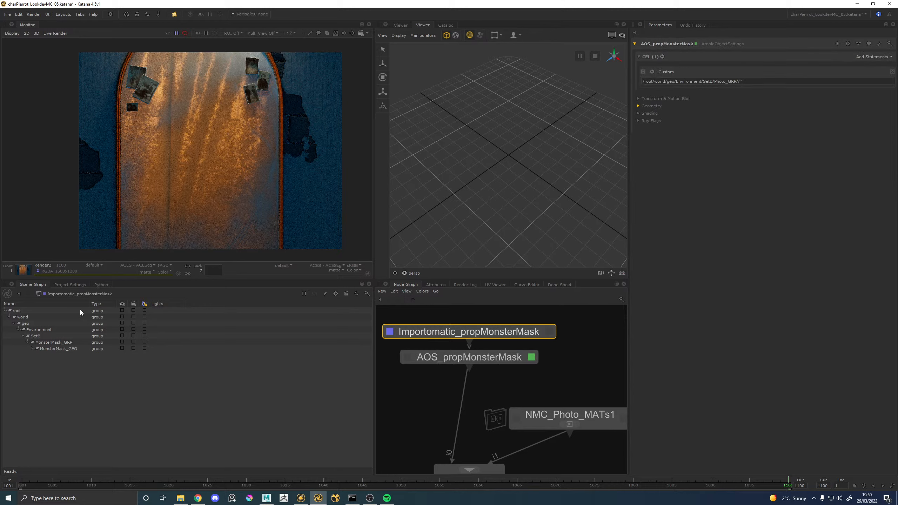
drag(53, 343, 643, 82)
key(BackSpace)
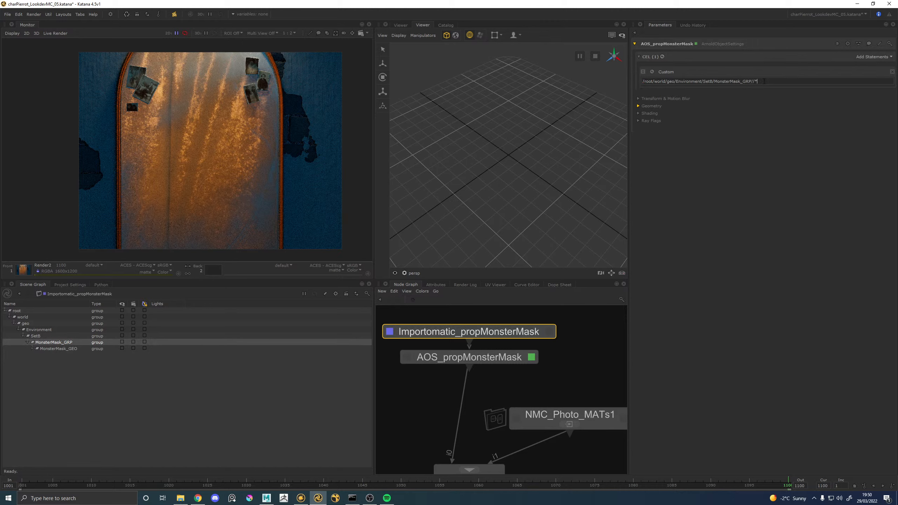
Set the root location of NMC_Photo_MATs1 to /root/materials/propMonsterMask and delete its photoBacking_mat material
middle_drag(500, 392, 482, 376)
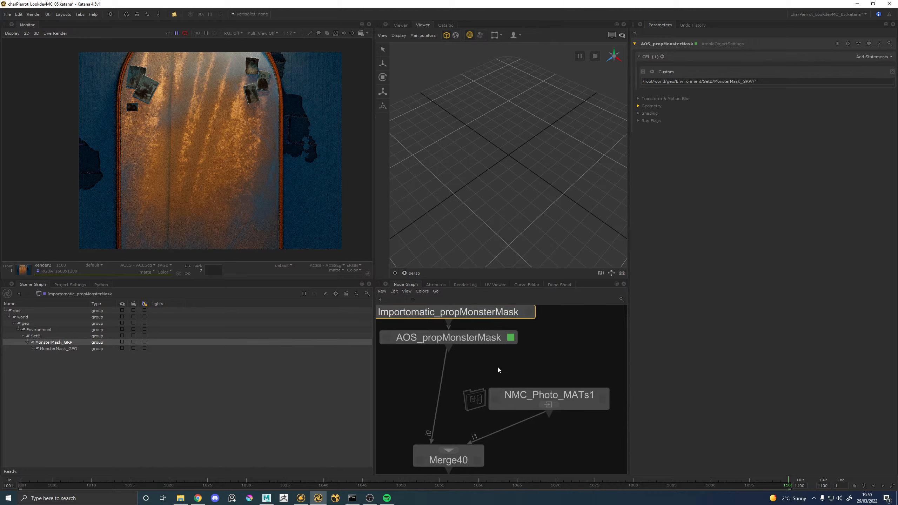
click(603, 399)
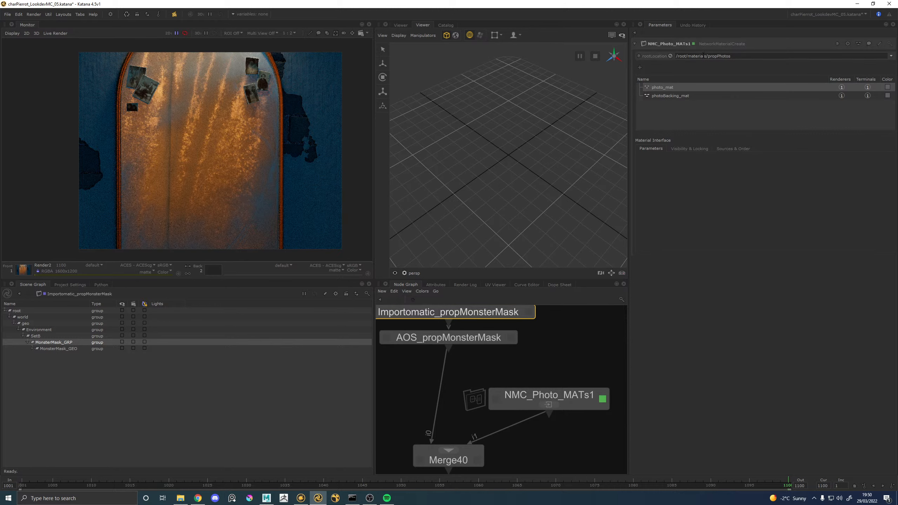
drag(731, 56, 709, 55)
text(p)
click(689, 96)
key(Delete)
Rename the remaining photo_mat material in NMC_Photo_MATs1 to monsterMask_mat
double_click(667, 87)
key(BackSpace)
key(BackSpace)
key(BackSpace)
key(BackSpace)
key(BackSpace)
text(mon)
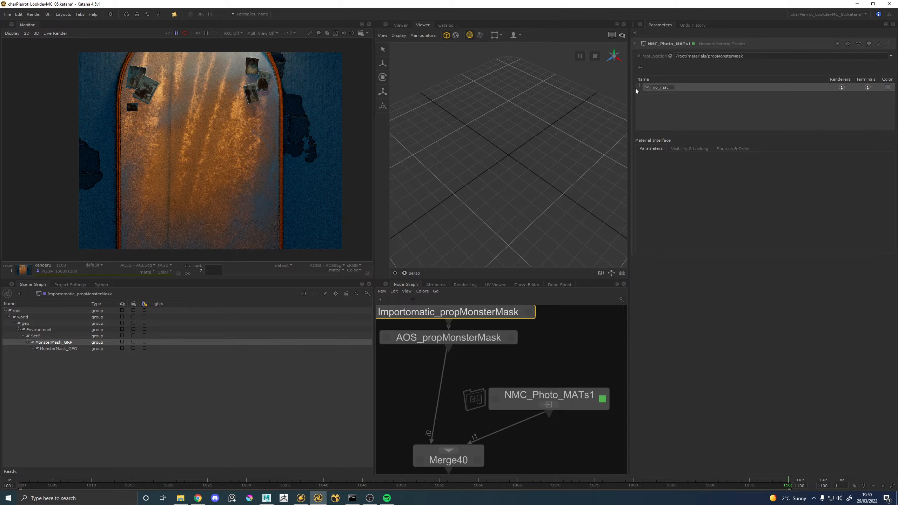
text(sterMask)
key(Return)
Set the assigned material of MA_Photo_mat1 to /root/materials/propMonsterMask/monsterMask_mat from the scene graph
middle_drag(479, 463, 493, 397)
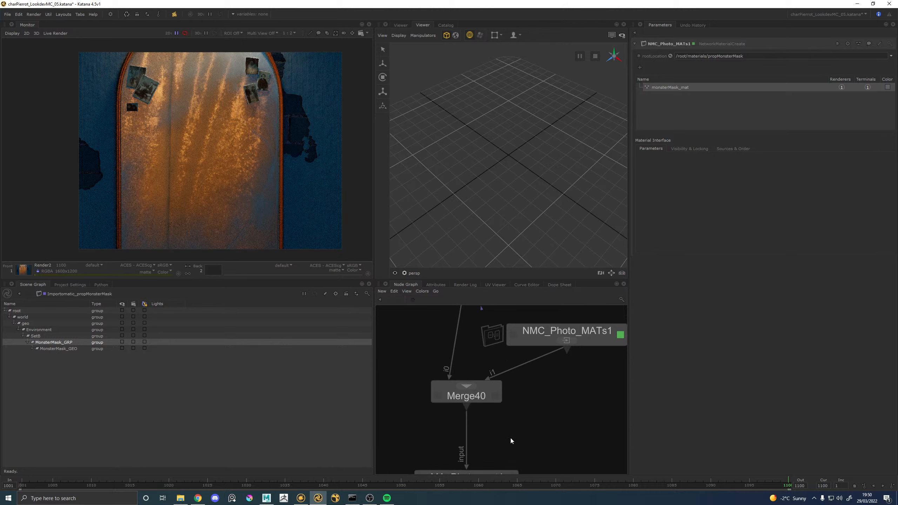
middle_drag(513, 454, 510, 386)
click(503, 405)
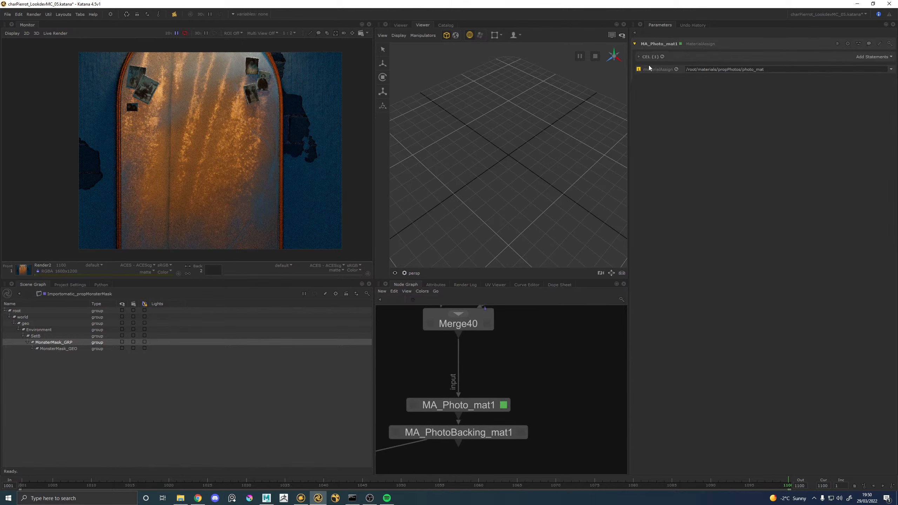
click(640, 57)
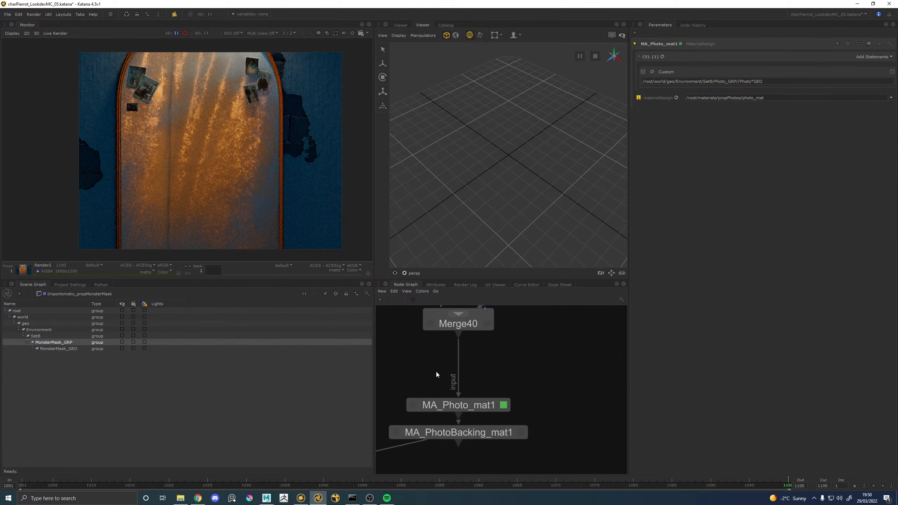
click(413, 405)
click(10, 355)
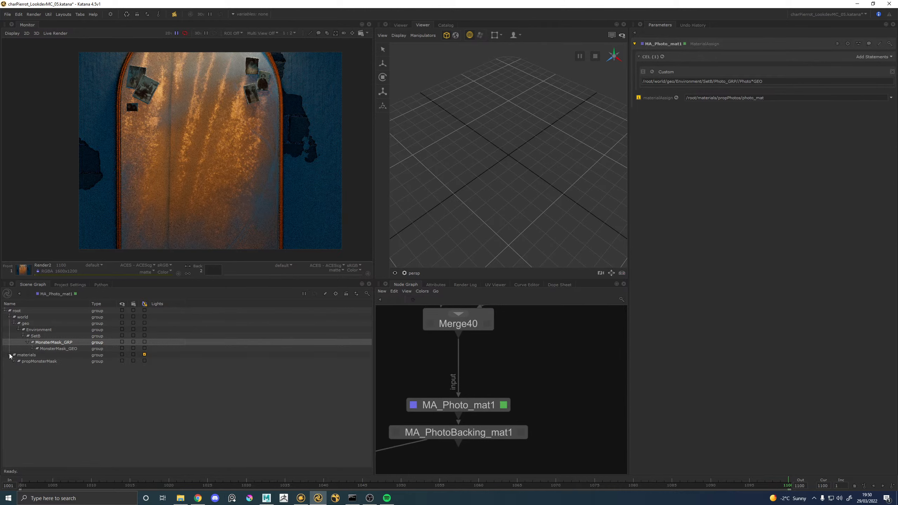
click(14, 362)
drag(39, 368, 658, 101)
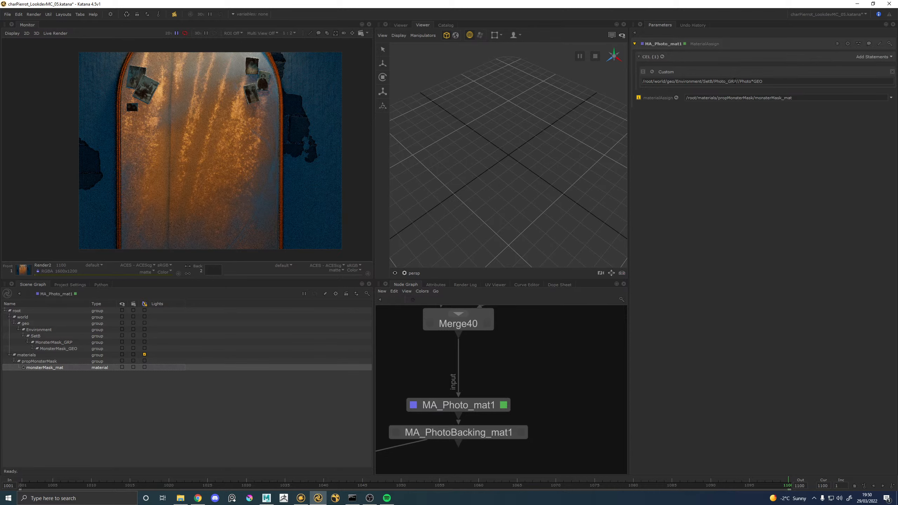
Set the CEL path of MA_Photo_mat1 to /root/world/geo/Environment/SetB/MonsterMask_GRP/MonsterMask*
drag(727, 82, 716, 82)
text(MonsterMask)
double_click(764, 82)
drag(757, 81, 779, 81)
text(*)
click(53, 362)
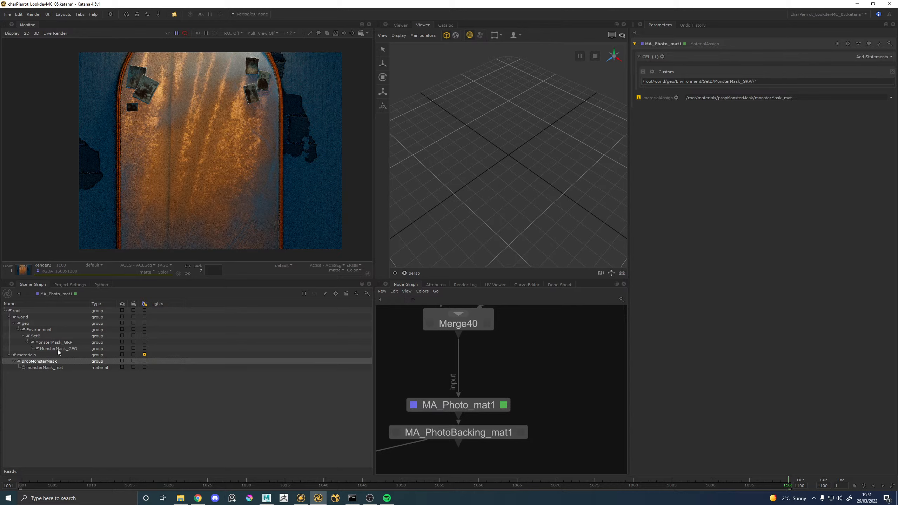
click(58, 350)
drag(57, 342, 632, 86)
key(BackSpace)
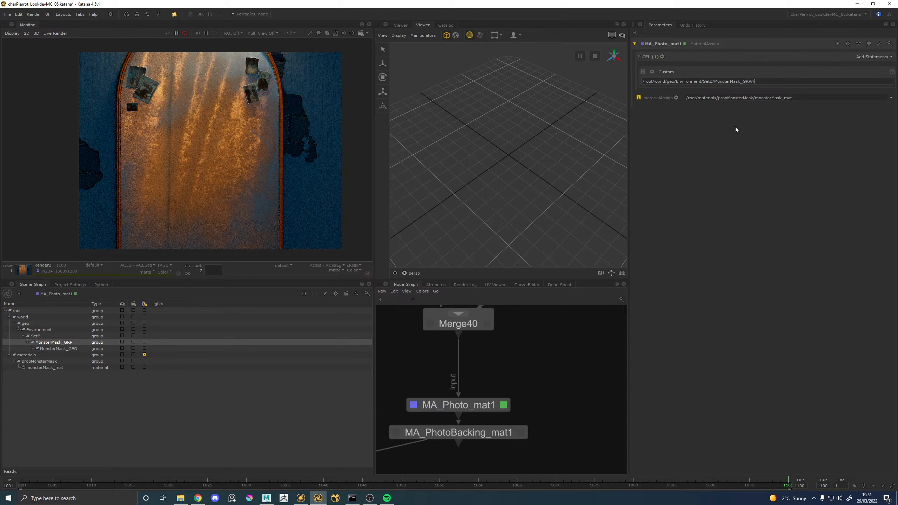
drag(740, 81, 714, 81)
key(ctrl+c)
click(785, 83)
key(ctrl+v)
Rename the MA_Photo_mat1 material assign node as MA_MonsterMask_mat
key(BackSpace)
key(BackSpace)
key(BackSpace)
key(BackSpace)
key(BackSpace)
key(BackSpace)
key(BackSpace)
text(MonsterMask)
key(Return)
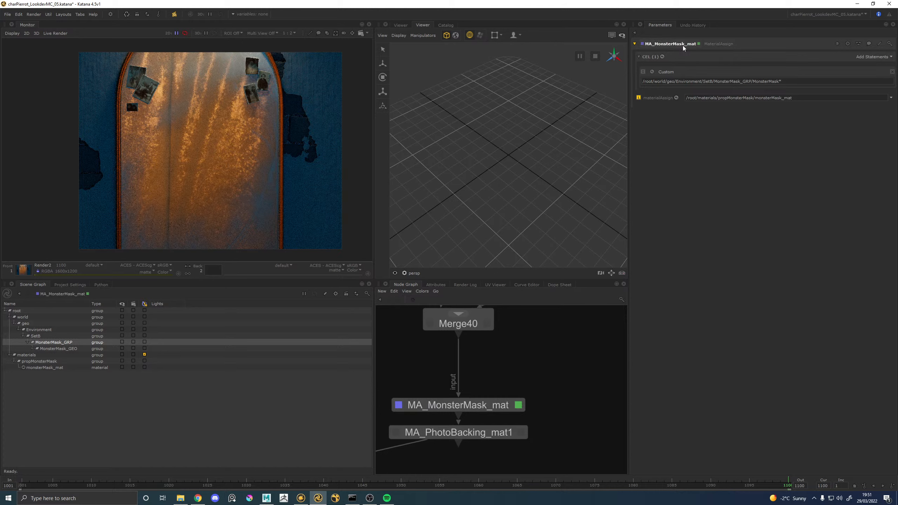
Delete the MA_PhotoBacking_mat1 node below MA_MonsterMask_mat
click(519, 434)
click(486, 431)
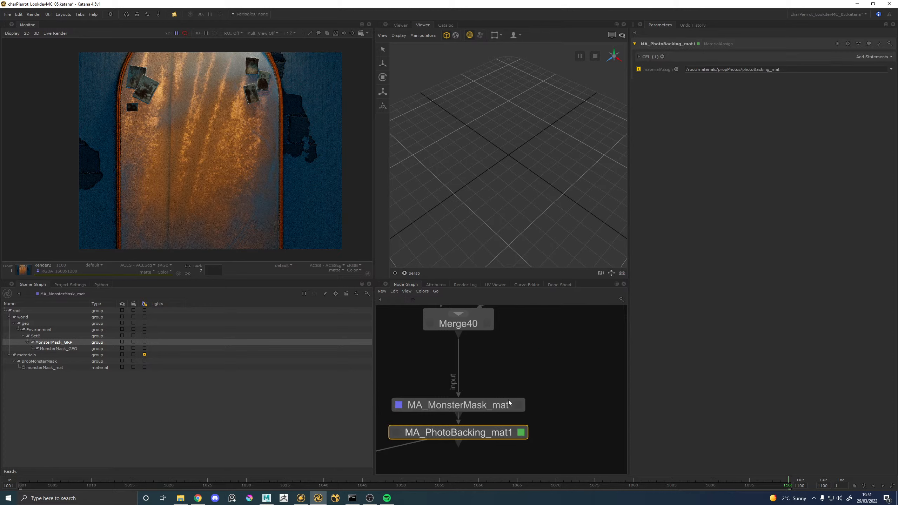
key(Delete)
scroll(490, 380, down, 5)
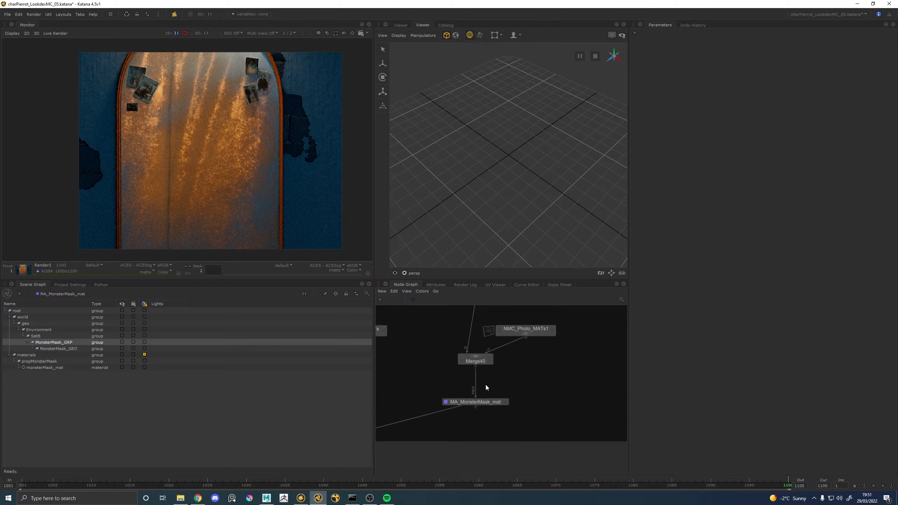
Rename the NMC_Photo_MATs1 node as NMC_MonsterMask_MATs and save the scene
scroll(515, 355, up, 5)
click(539, 359)
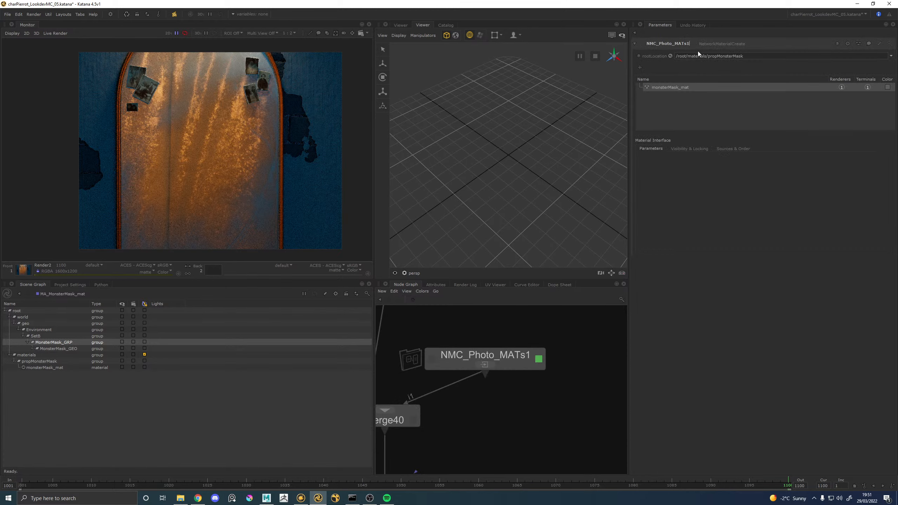
key(BackSpace)
key(BackSpace)
key(BackSpace)
key(BackSpace)
key(BackSpace)
key(BackSpace)
text(MonsterMask)
key(Return)
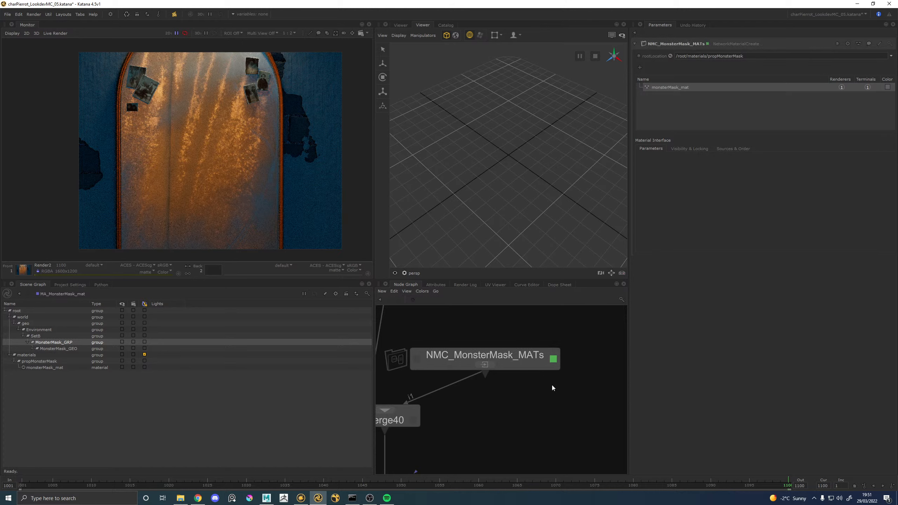
key(ctrl+s)
Replace the old shading nodes inside NMC_MonsterMask_MATs with a standard_surface connected to the arnoldSurface output of monsterMask_mat
click(485, 366)
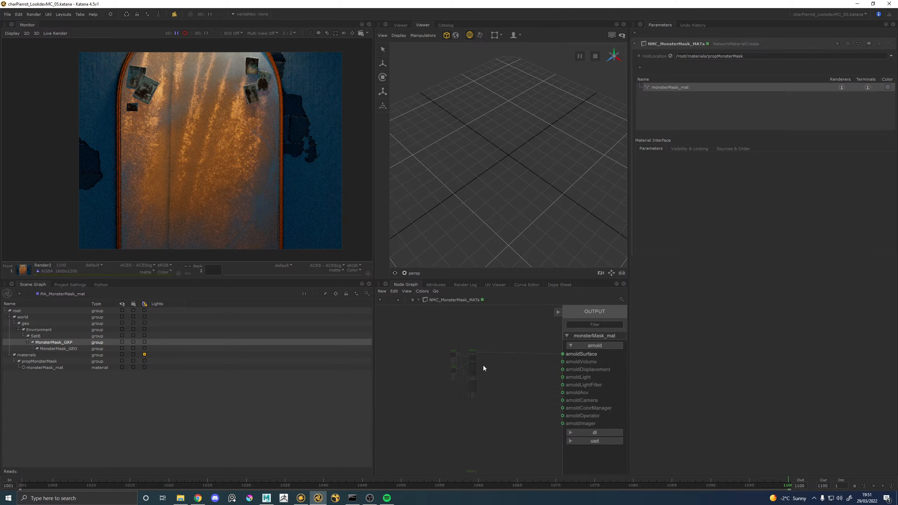
drag(467, 424, 481, 433)
key(Delete)
scroll(480, 364, up, 6)
key(Tab)
text(surf)
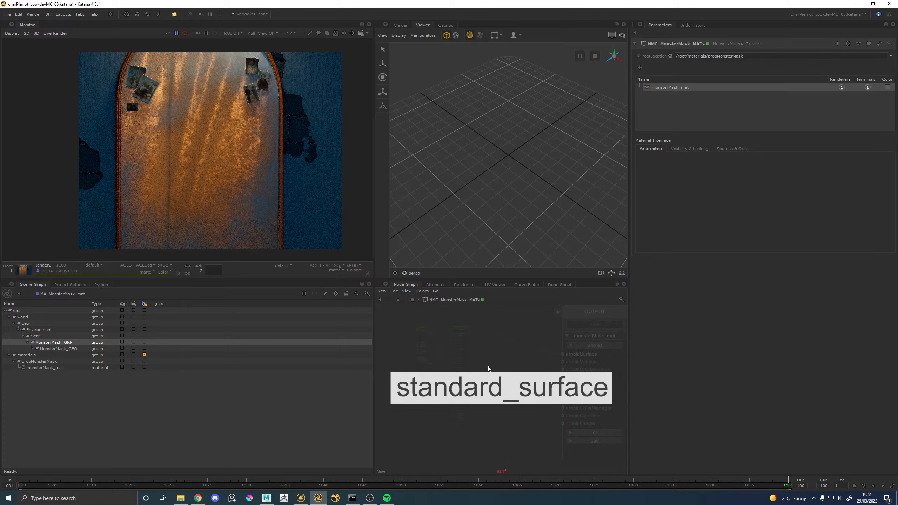
key(Return)
click(503, 364)
scroll(522, 371, up, 6)
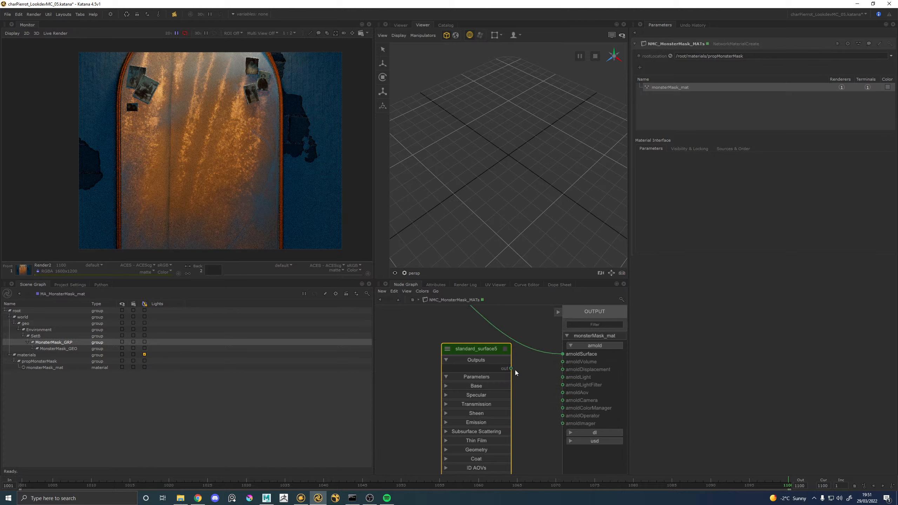
click(512, 369)
click(563, 354)
scroll(502, 382, down, 8)
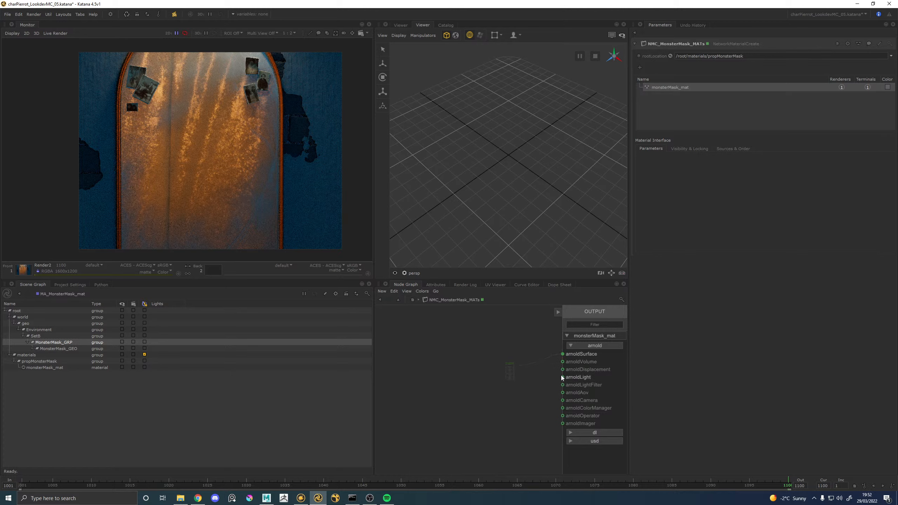
Set the specular weight of the monster mask's standard_surface to 0 and leave its material network
scroll(510, 366, up, 8)
click(509, 355)
key(e)
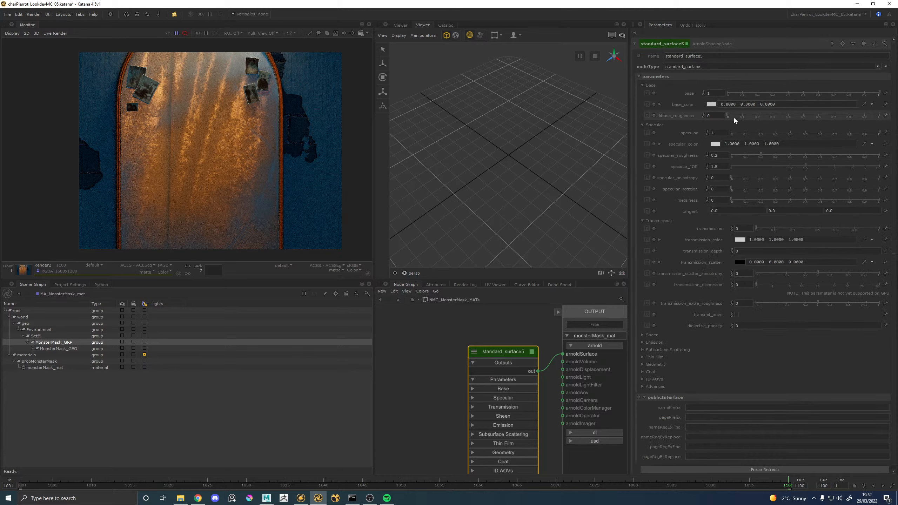
drag(761, 132, 731, 132)
click(397, 300)
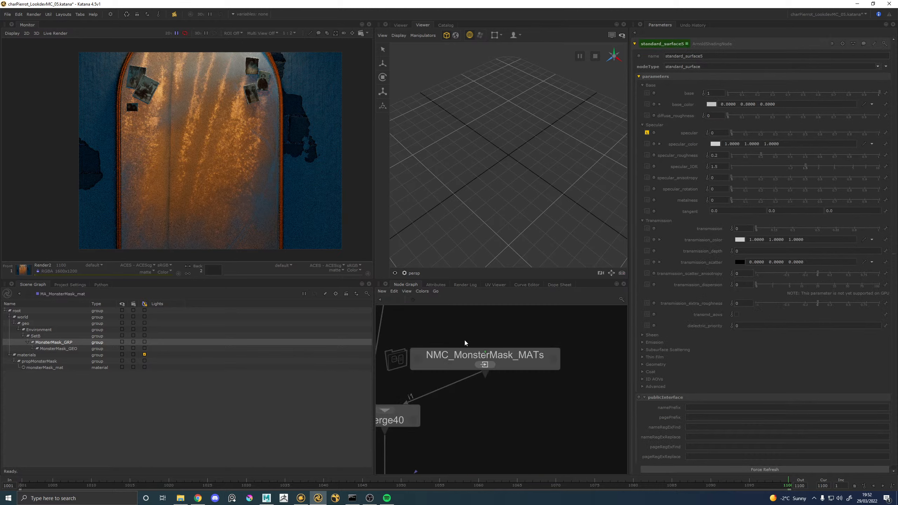
Start a preview render from the Render2 node in the SceneB group
scroll(463, 354, down, 10)
middle_drag(446, 417, 564, 318)
scroll(510, 392, down, 3)
middle_drag(503, 449, 493, 411)
scroll(493, 412, up, 7)
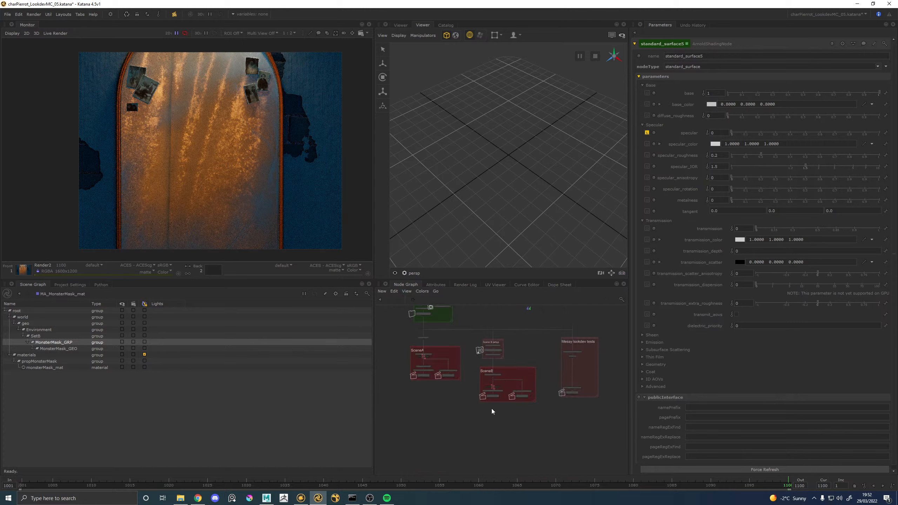
double_click(500, 386)
right_click(500, 386)
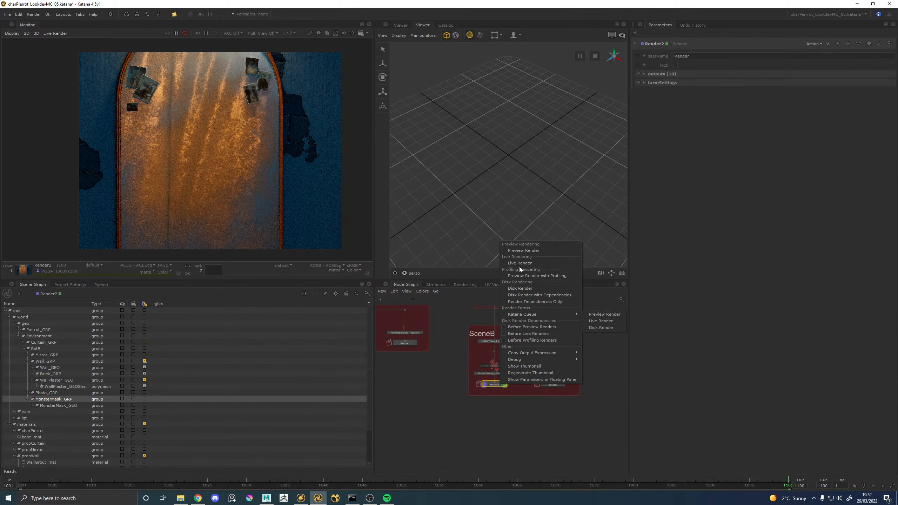
click(522, 253)
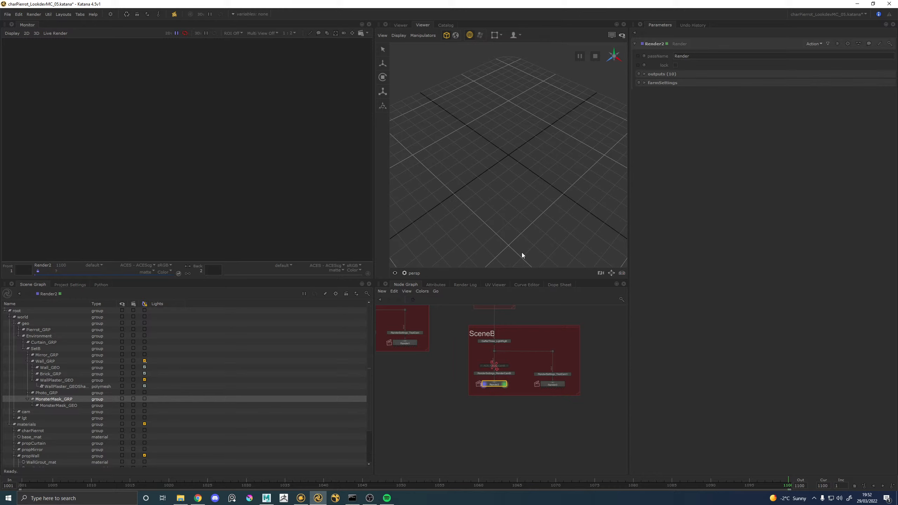
Check the active render filters and examine the character, photos and monster mask in the Render2 preview
click(174, 14)
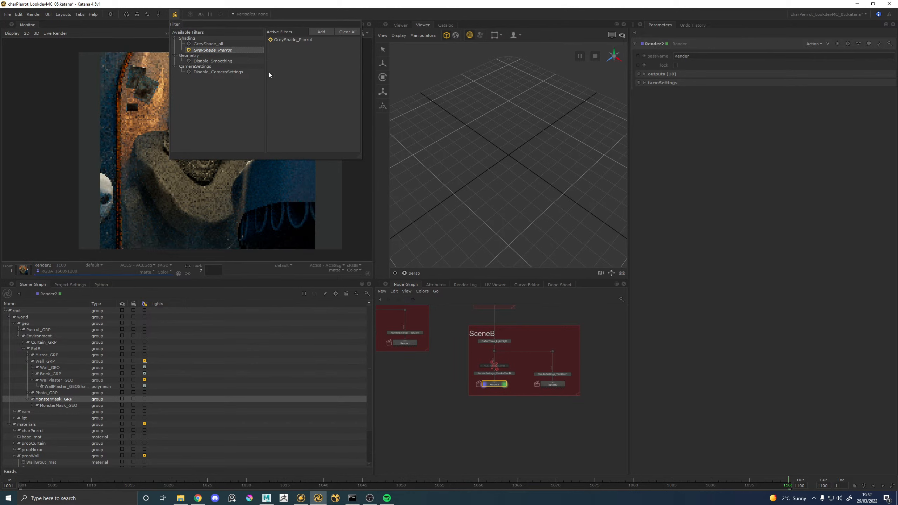
click(465, 407)
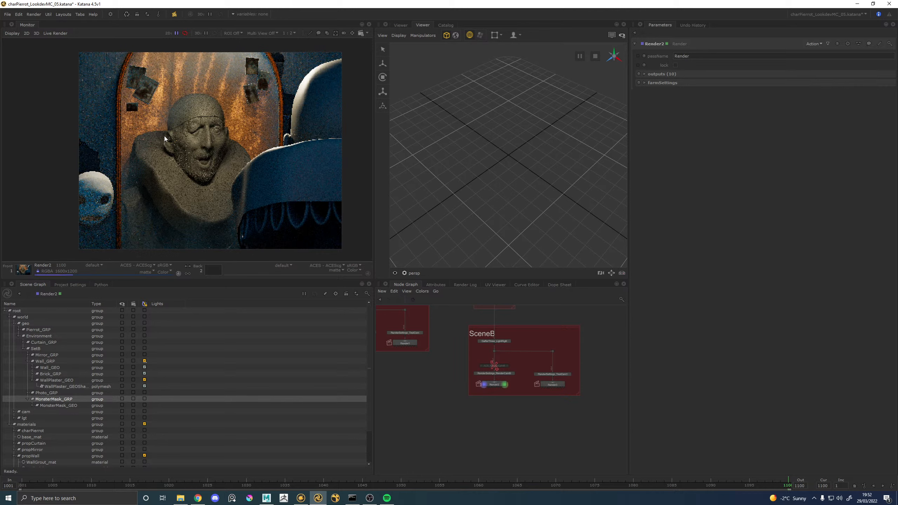
scroll(191, 106, up, 5)
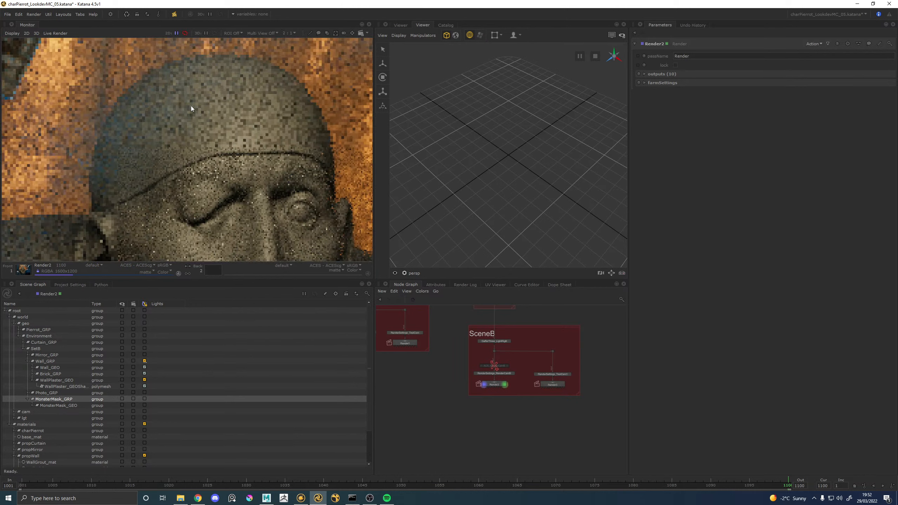
scroll(191, 106, down, 4)
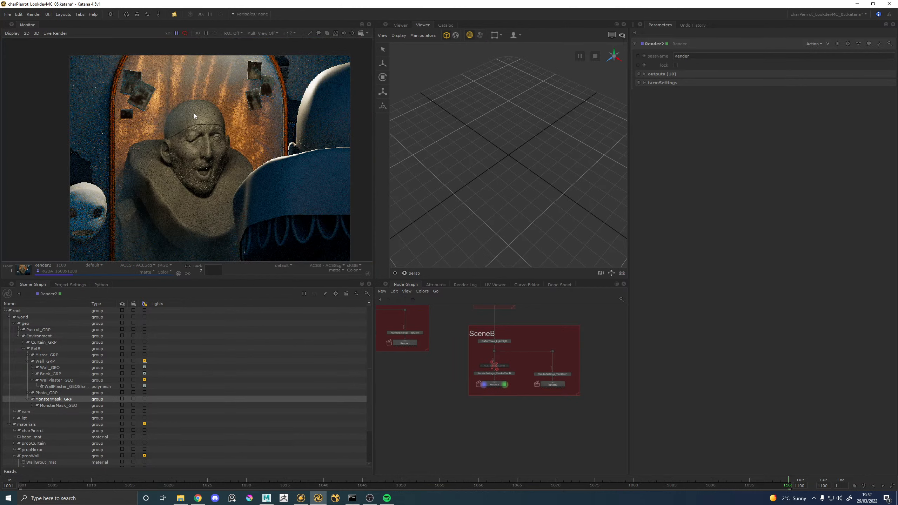
middle_drag(218, 121, 258, 131)
scroll(258, 131, up, 2)
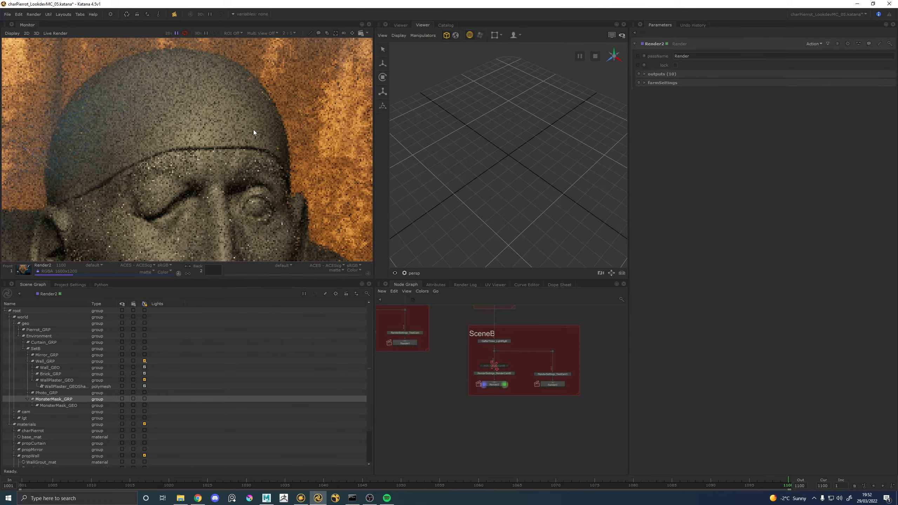
scroll(248, 131, down, 1)
scroll(151, 135, down, 1)
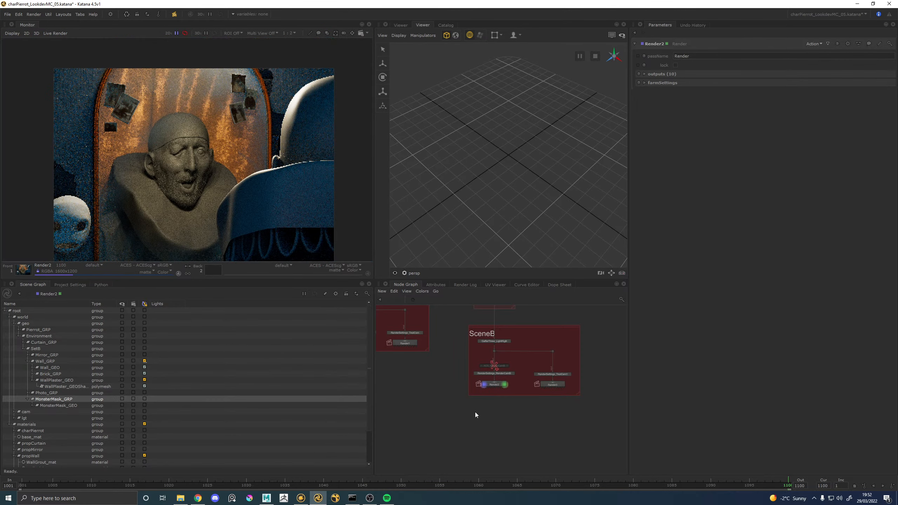
Set the bias of the range32 node inside NMC_propMirror to 0.55 and return to the main node graph
scroll(478, 382, down, 5)
middle_drag(481, 373, 506, 453)
scroll(532, 347, up, 6)
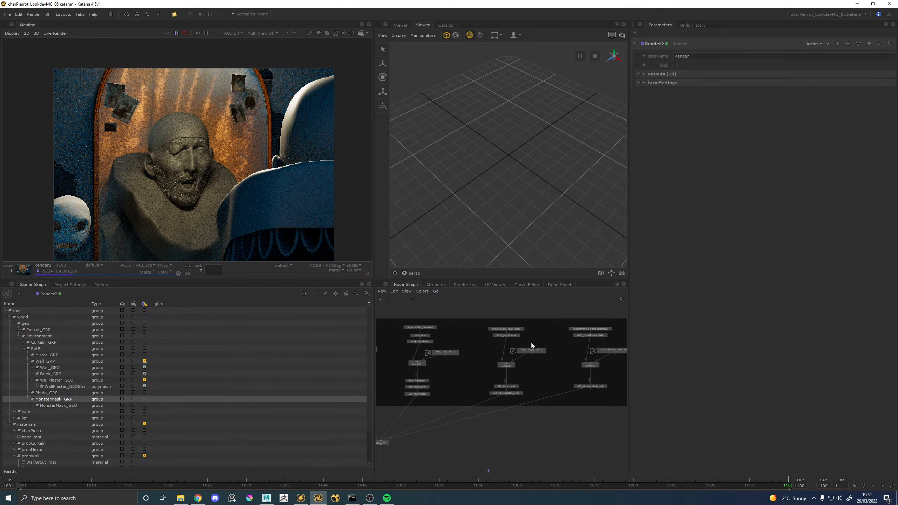
middle_drag(460, 345, 595, 349)
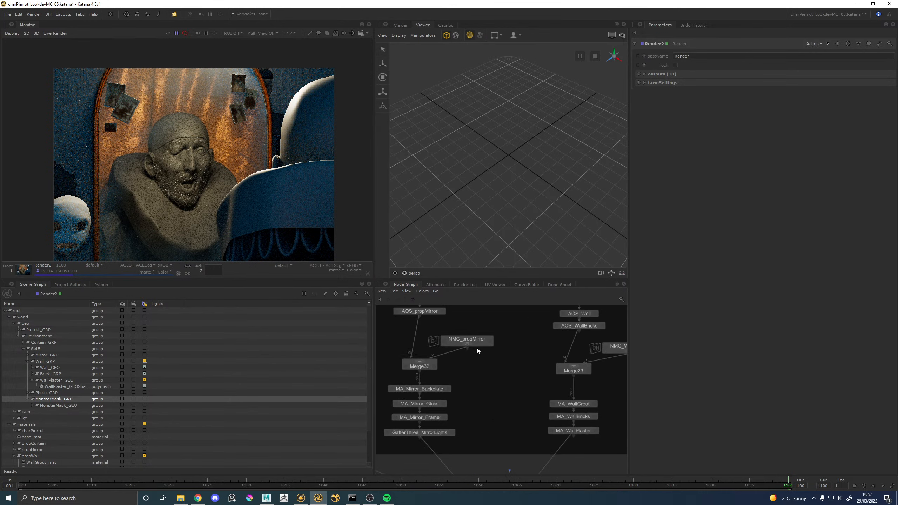
click(468, 345)
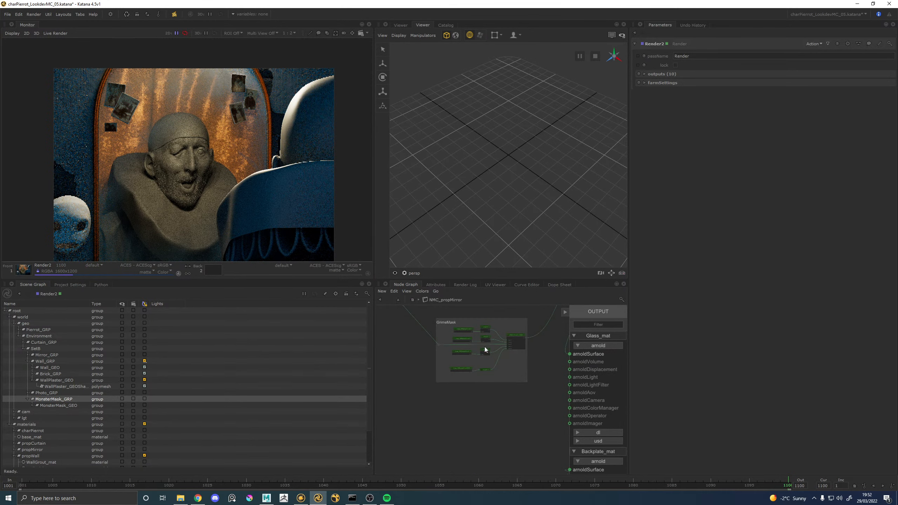
scroll(434, 334, down, 4)
middle_drag(433, 335, 428, 353)
scroll(443, 355, up, 4)
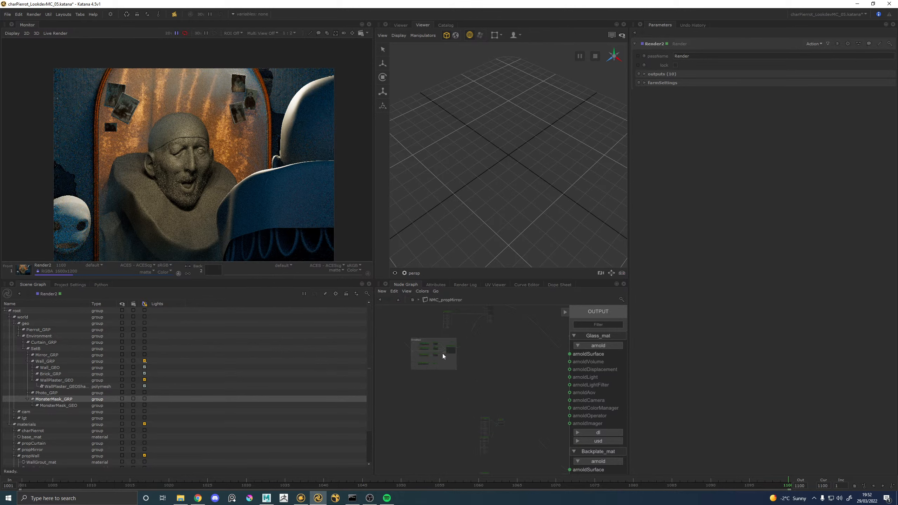
scroll(426, 353, up, 6)
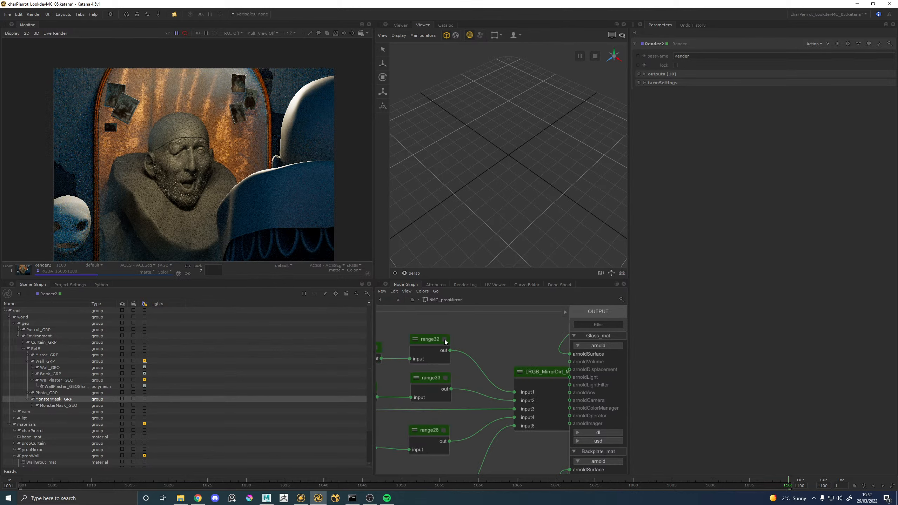
click(444, 339)
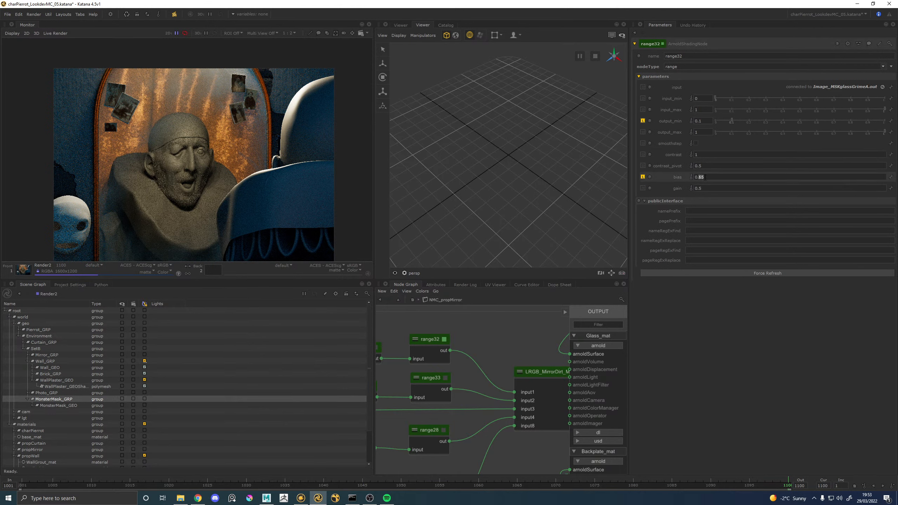
text(55)
key(Return)
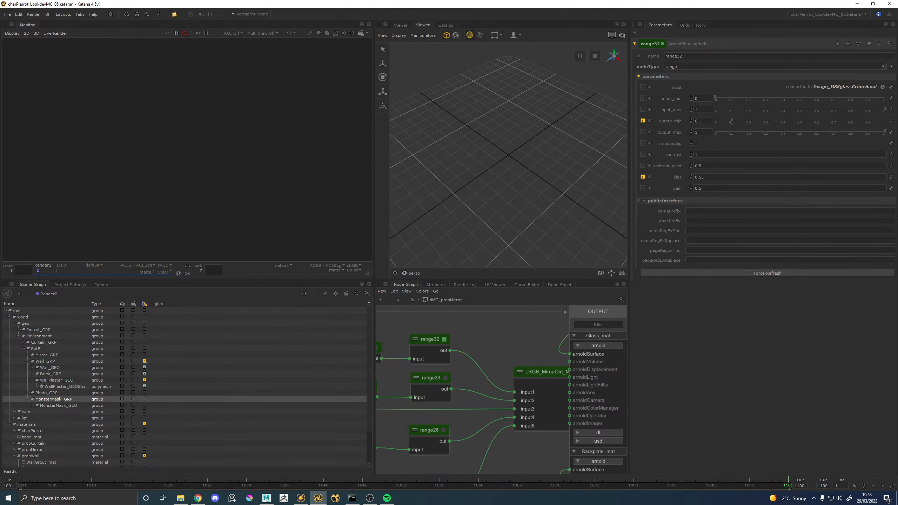
key(alt+Tab)
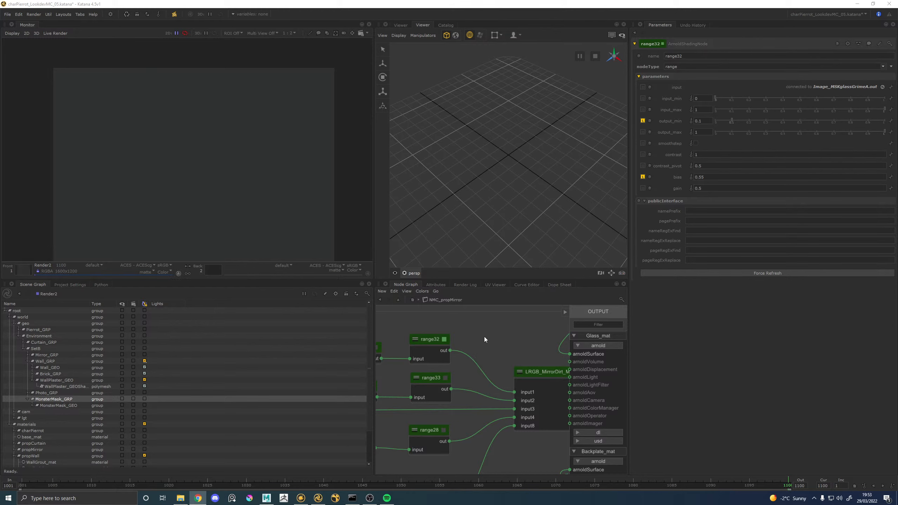
click(398, 300)
scroll(473, 341, down, 5)
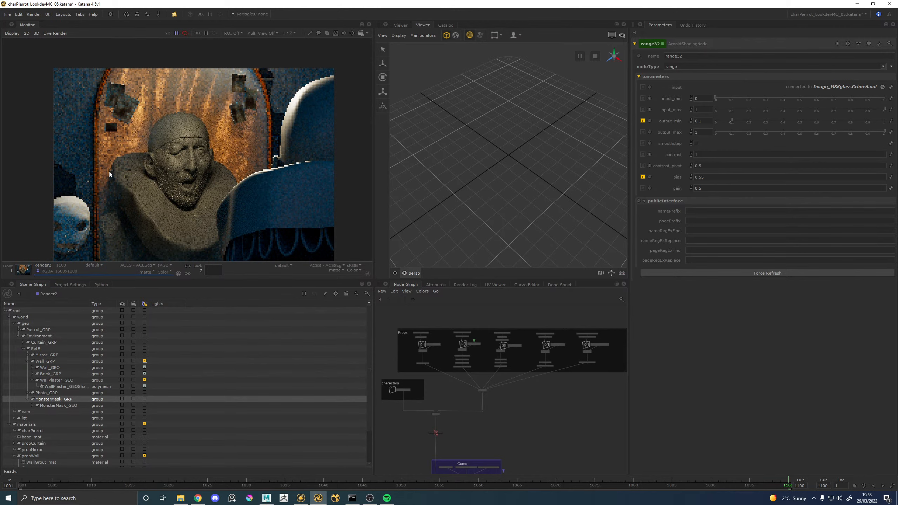
Compare the new Render2 preview with the earlier Render1 image, examining the mirror and props up close
middle_drag(110, 175, 169, 183)
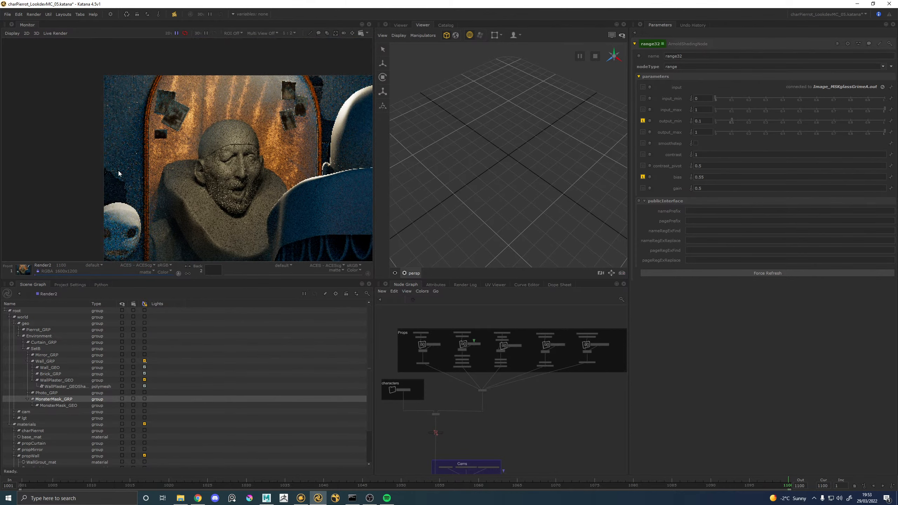
key(Page_Down)
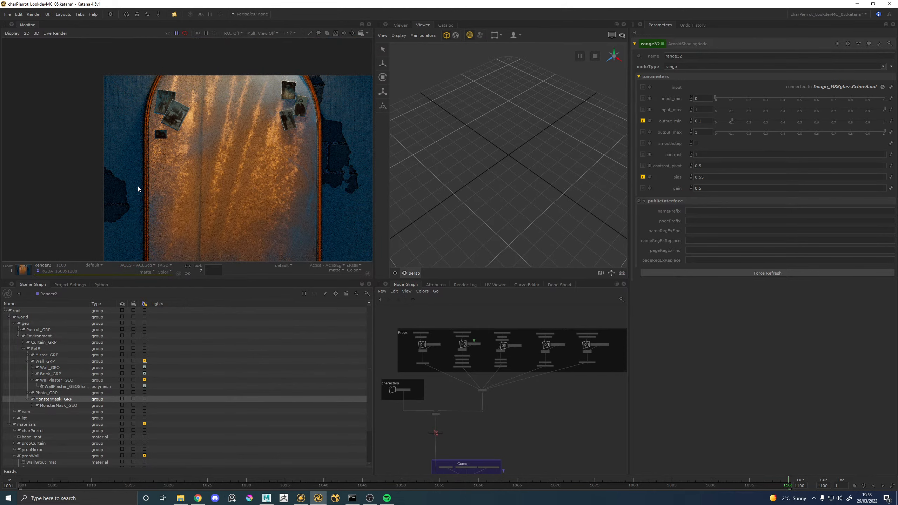
key(Page_Up)
key(Page_Down)
key(Page_Up)
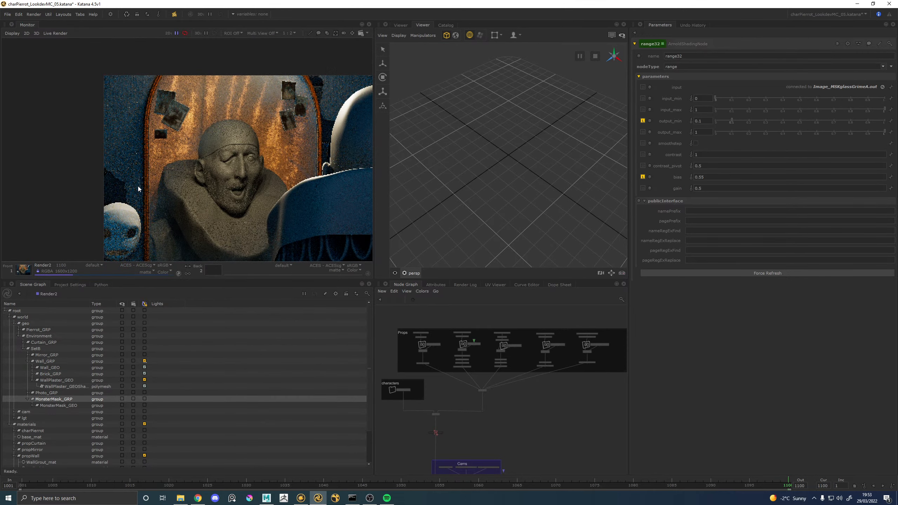
key(Page_Down)
key(Page_Up)
scroll(137, 186, up, 2)
scroll(114, 183, down, 1)
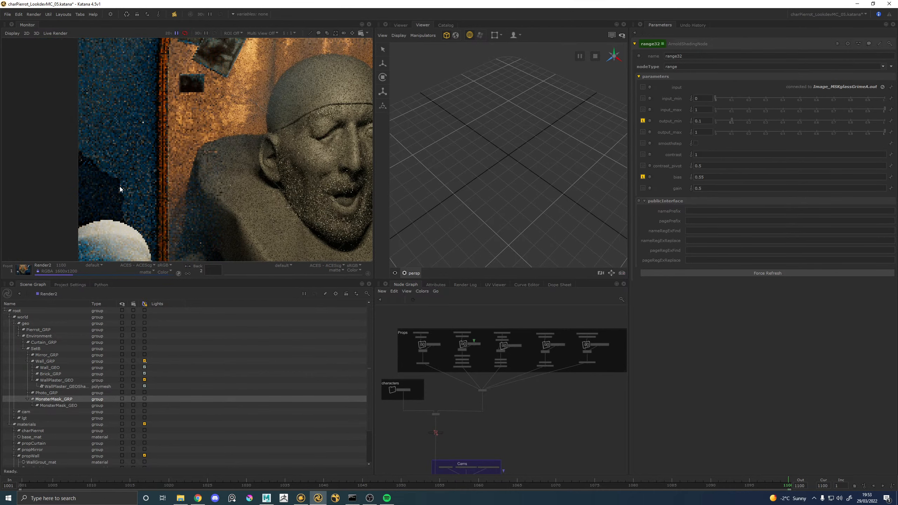
Flip between the Render2 previews with and without the character, checking the mirror surface, pinned photos, wall plaster and monster mask
key(Page_Down)
key(Page_Down)
key(Page_Down)
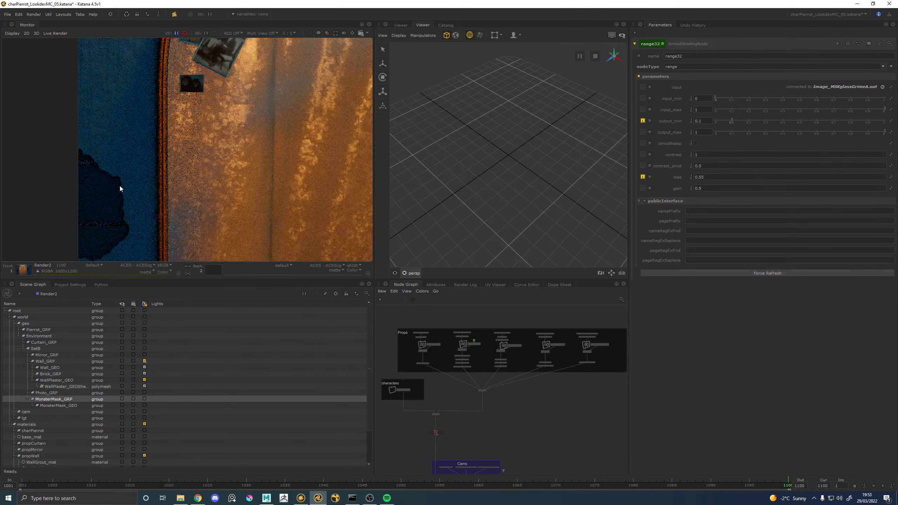
key(Page_Up)
key(Page_Up)
key(Page_Down)
key(Page_Down)
scroll(173, 164, down, 1)
scroll(176, 164, down, 1)
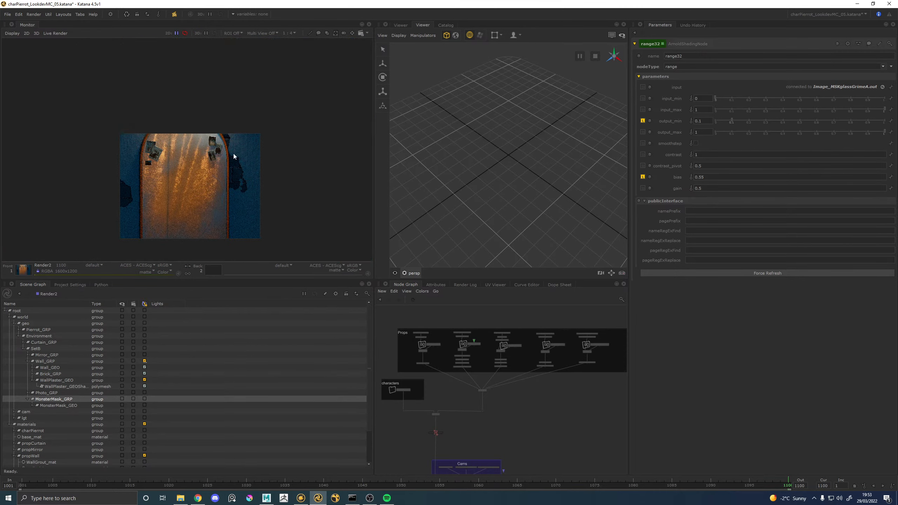
scroll(237, 156, up, 3)
key(Page_Up)
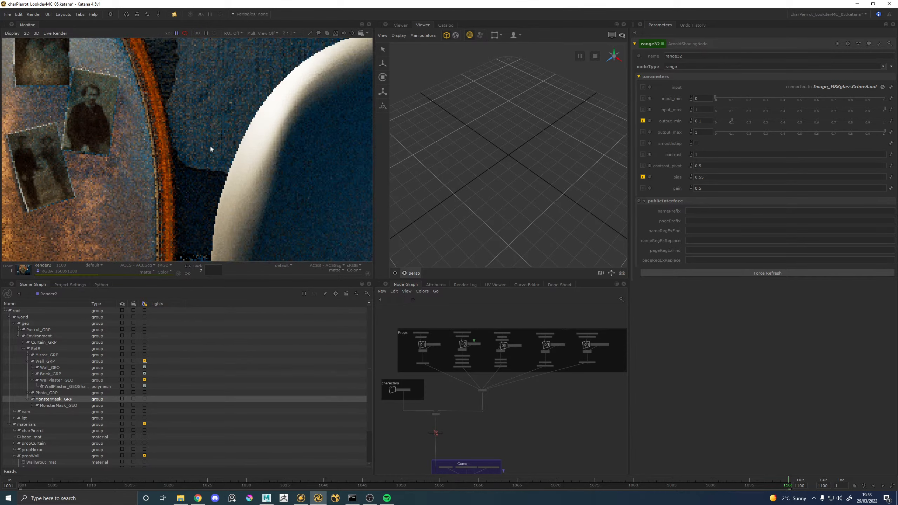
key(Page_Down)
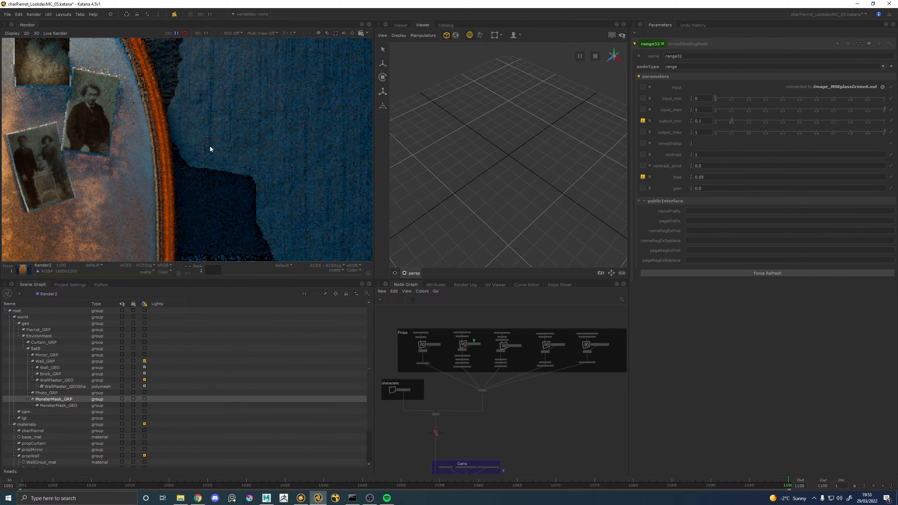
key(Page_Up)
scroll(128, 173, down, 2)
middle_drag(129, 172, 204, 121)
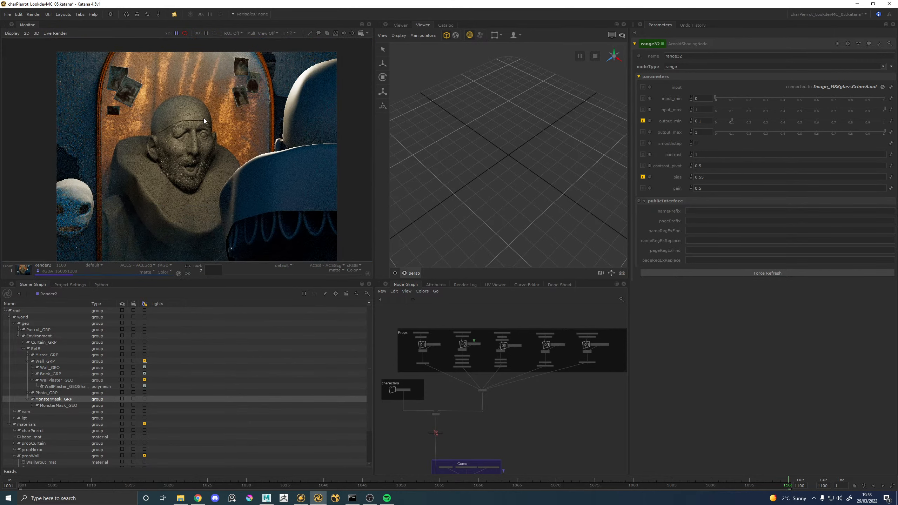
scroll(88, 200, up, 1)
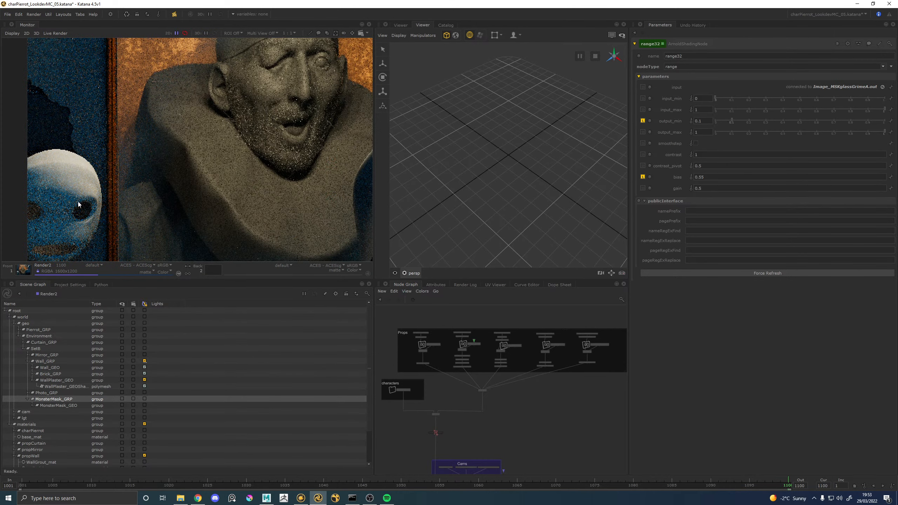
middle_drag(79, 200, 127, 185)
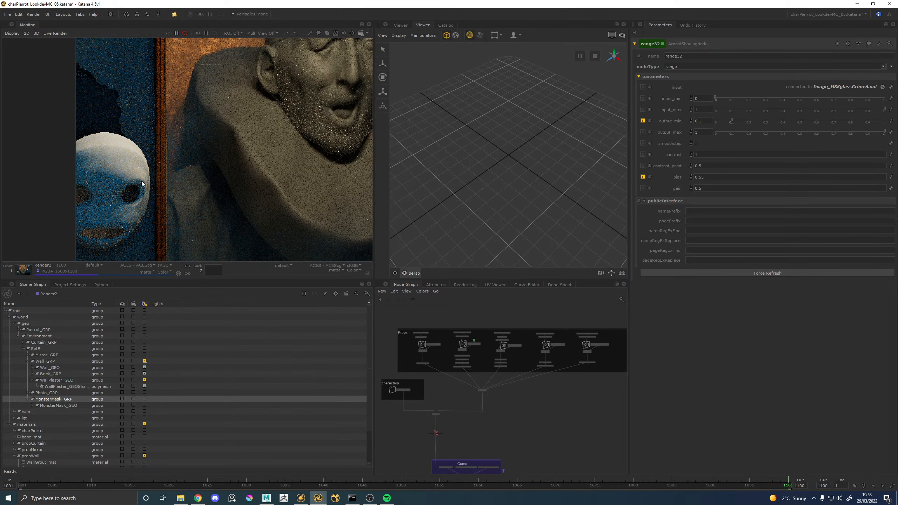
In NMC_MonsterMask_MATs, set standard_surface5's diffuse roughness to 0.25 and its base color to 0.5 on all channels
scroll(484, 379, down, 3)
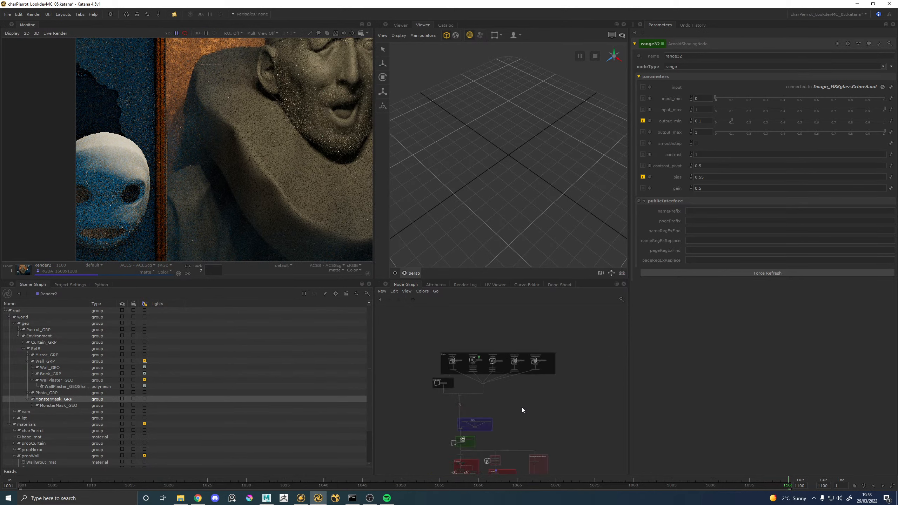
ctrl+middle_click(536, 374)
scroll(527, 368, up, 3)
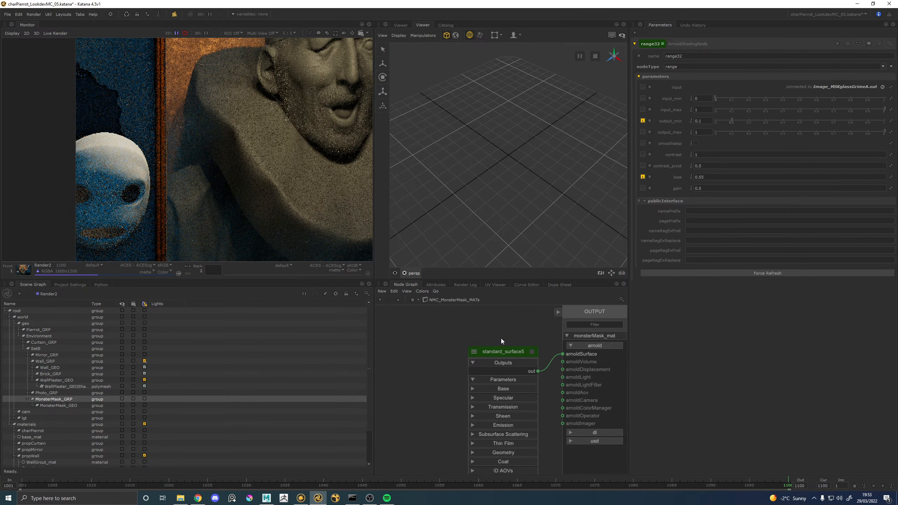
scroll(501, 341, down, 3)
double_click(501, 345)
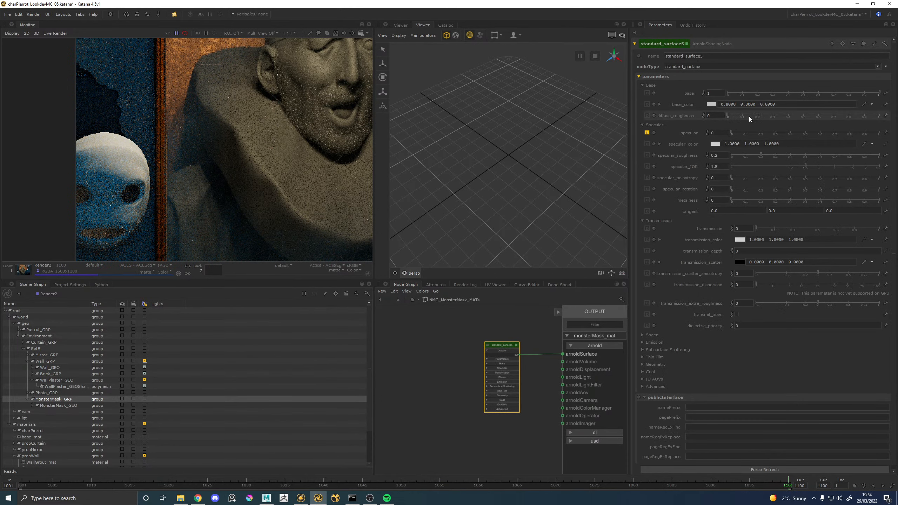
click(766, 117)
drag(780, 104, 726, 104)
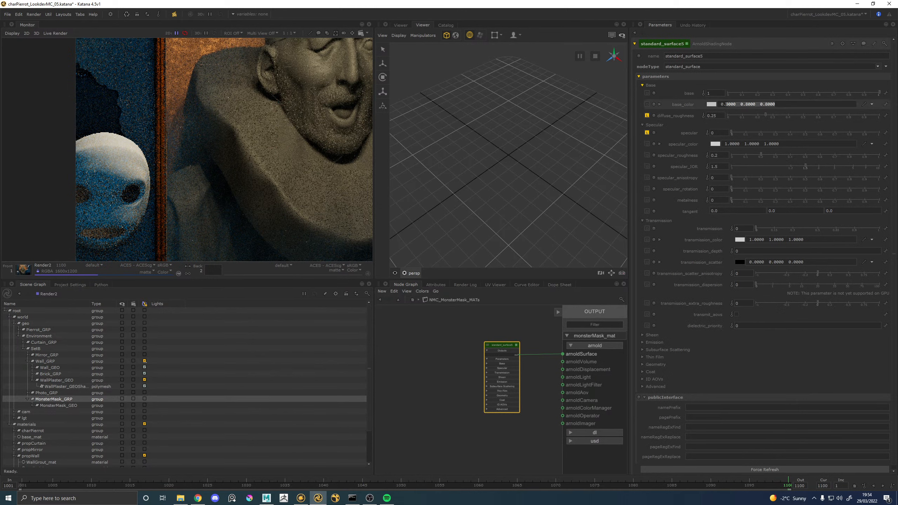
text(5)
key(Return)
Repeat the Render2 preview render with the updated monster mask material and inspect the result around the character's head
scroll(123, 149, down, 1)
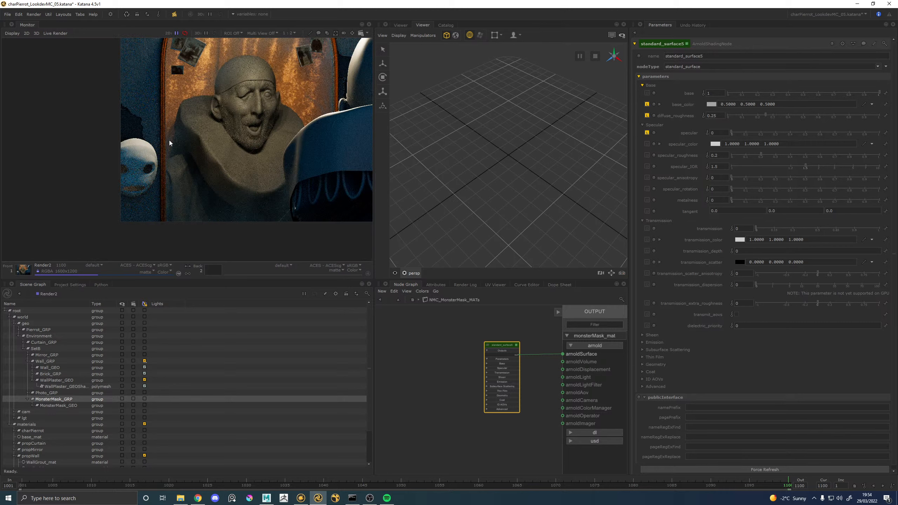
scroll(160, 138, up, 1)
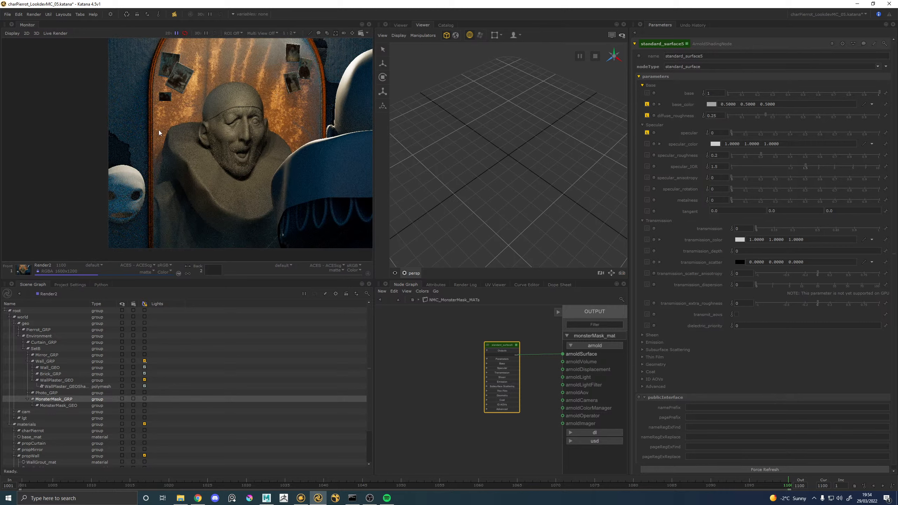
key(backslash)
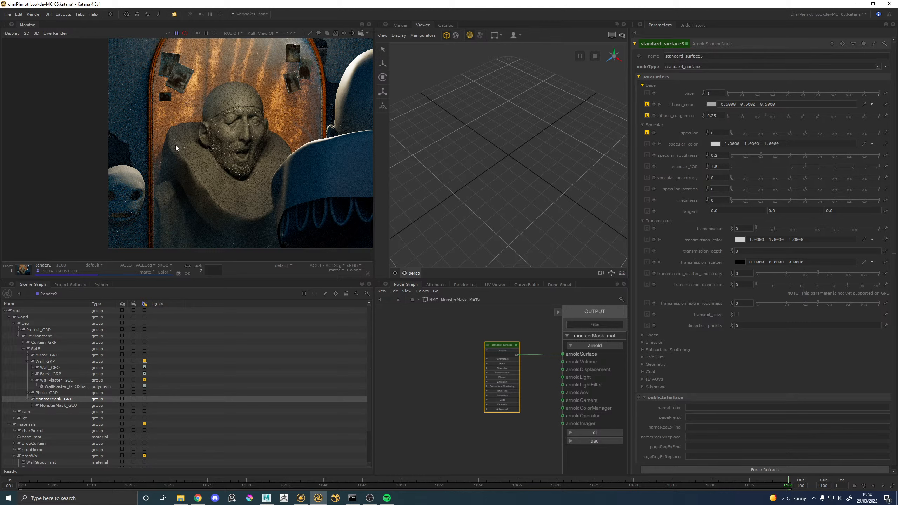
scroll(181, 104, up, 1)
scroll(261, 88, up, 1)
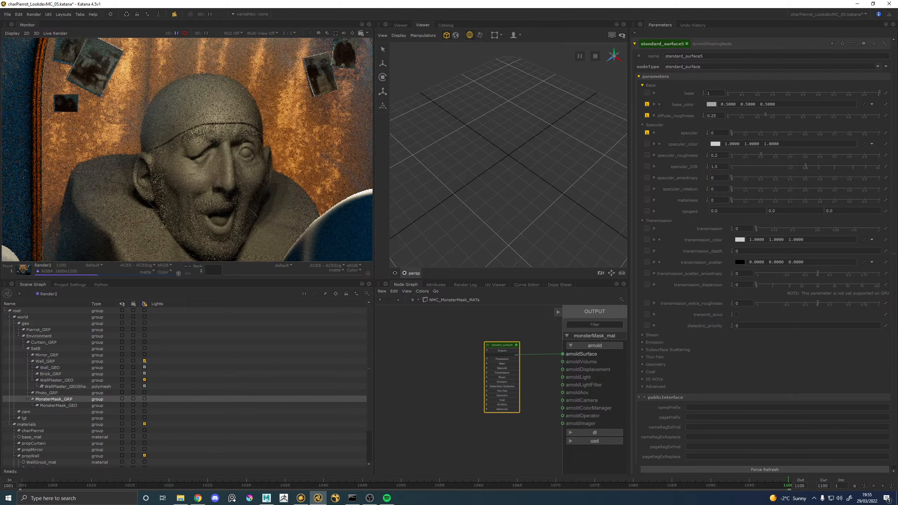
Maximize the render monitor and examine the live render, checking the wall mask beside the mirror up close
scroll(209, 146, down, 1)
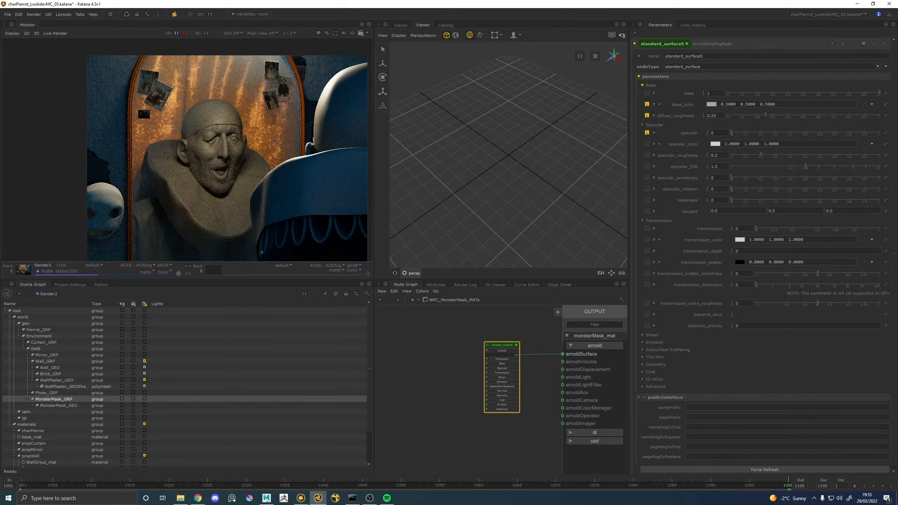
middle_drag(261, 252, 244, 251)
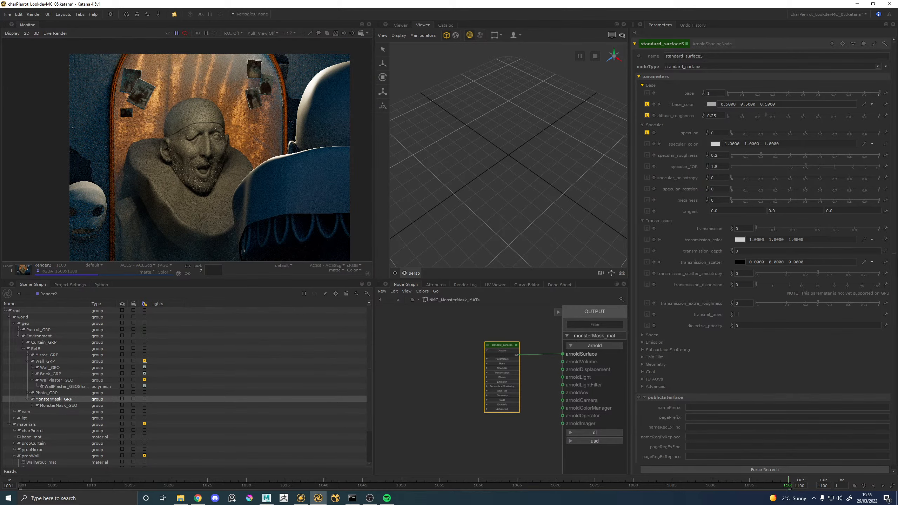
scroll(236, 201, up, 1)
scroll(235, 201, down, 2)
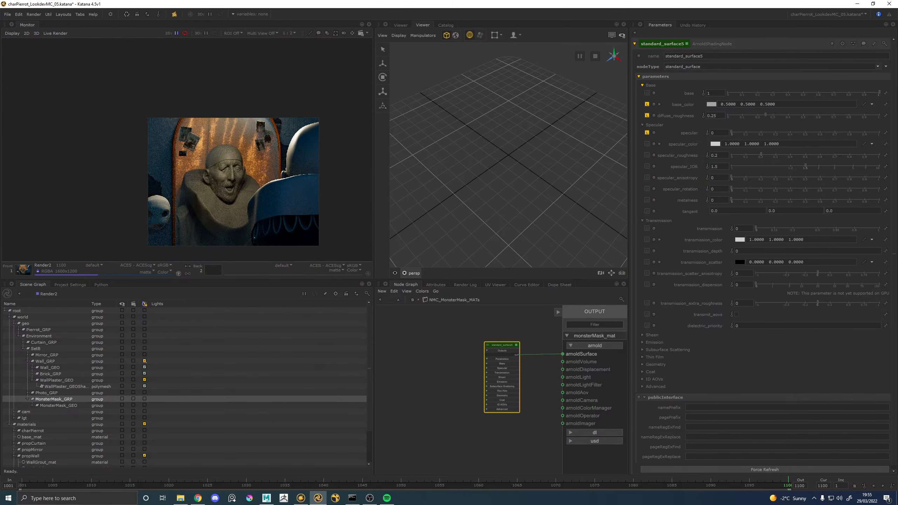
scroll(235, 201, up, 2)
key(space)
scroll(294, 223, up, 2)
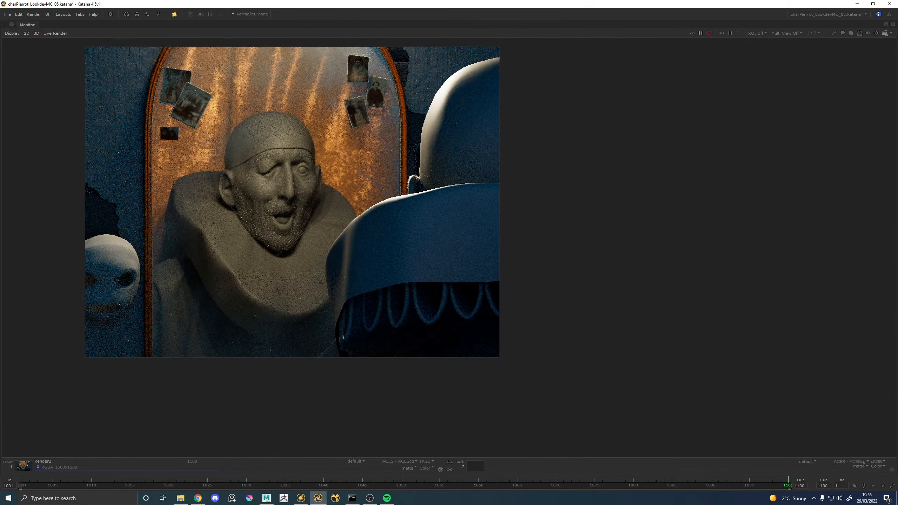
scroll(85, 306, up, 3)
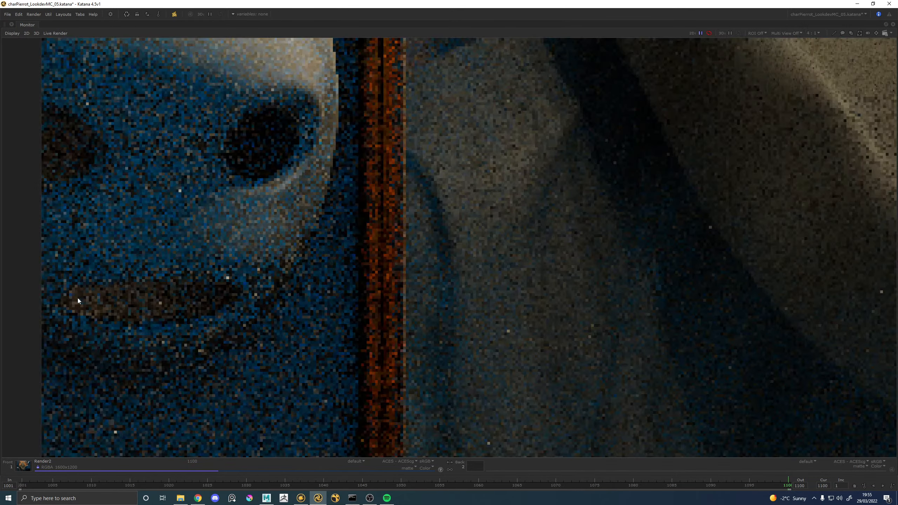
scroll(78, 301, down, 4)
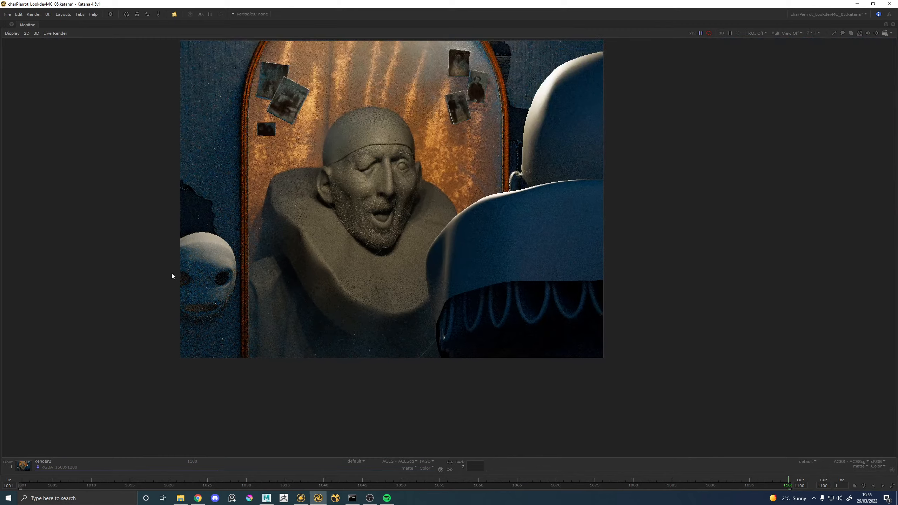
scroll(173, 276, up, 3)
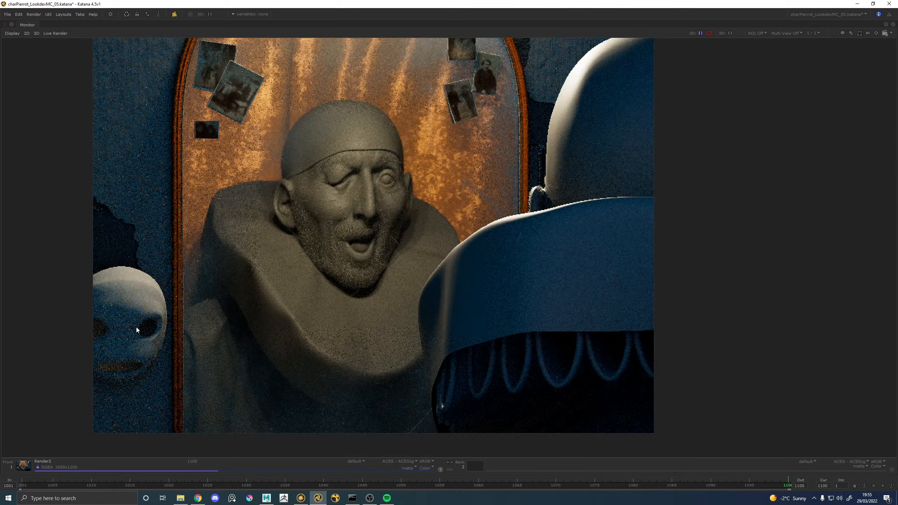
scroll(136, 327, up, 1)
scroll(204, 360, down, 1)
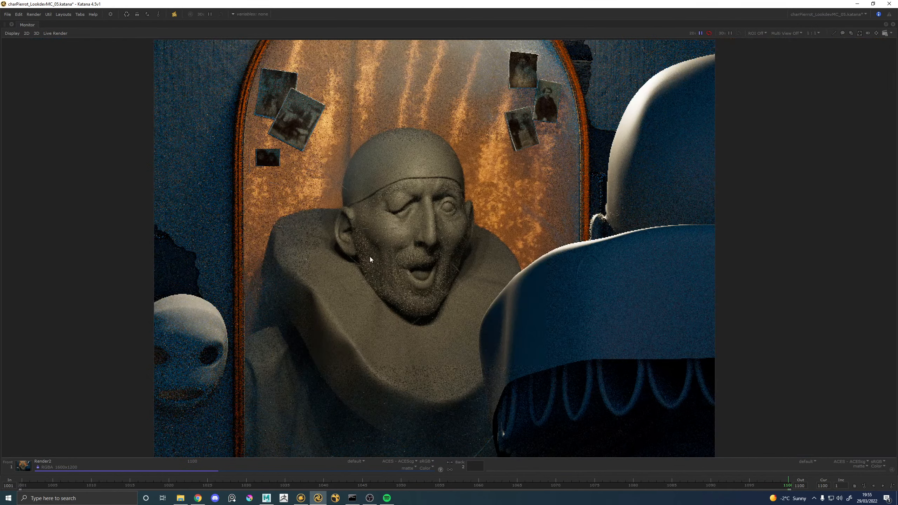
Examine the photos and wall around the mirror frame and the overall composition of the render
middle_drag(370, 259, 322, 276)
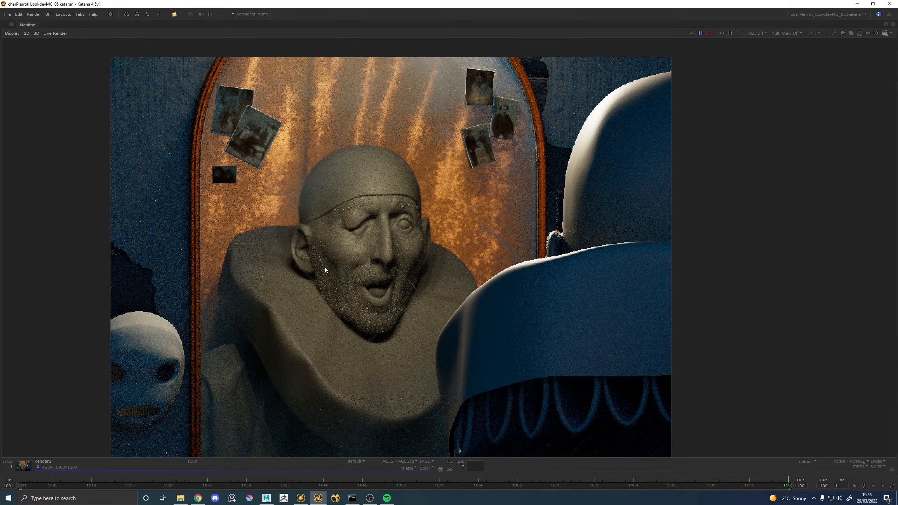
middle_drag(357, 227, 331, 322)
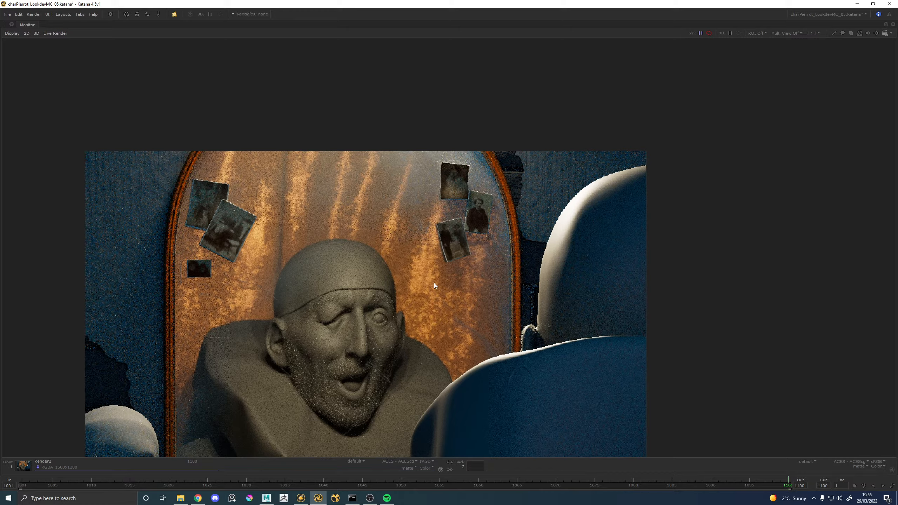
middle_drag(132, 190, 203, 171)
scroll(204, 169, up, 1)
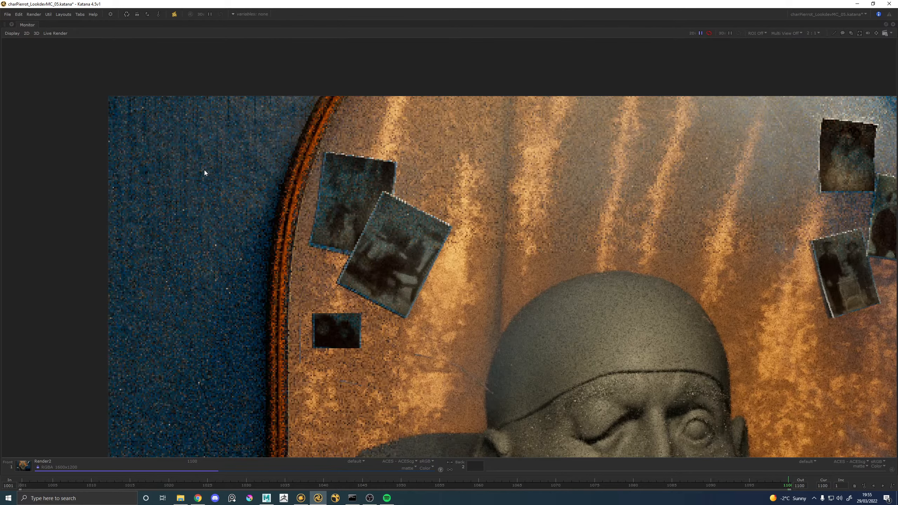
scroll(248, 213, down, 1)
middle_drag(441, 303, 342, 214)
scroll(361, 246, down, 1)
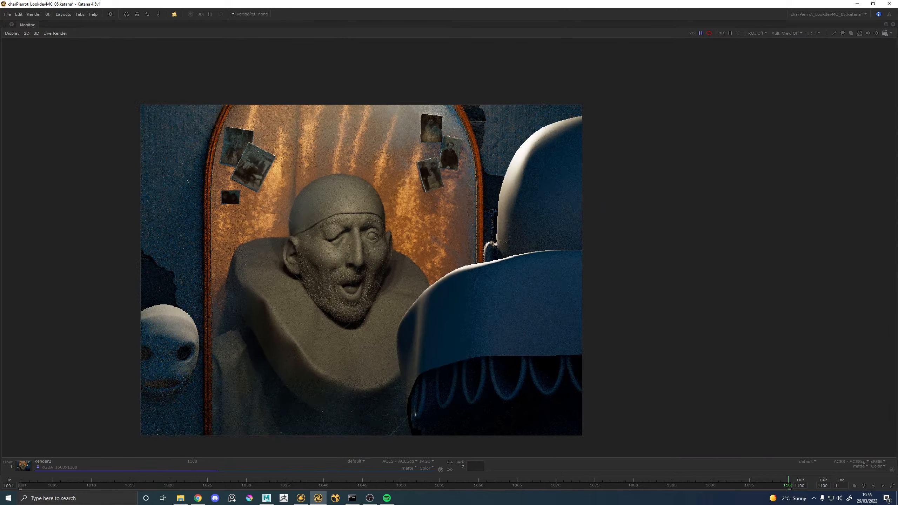
scroll(354, 248, up, 1)
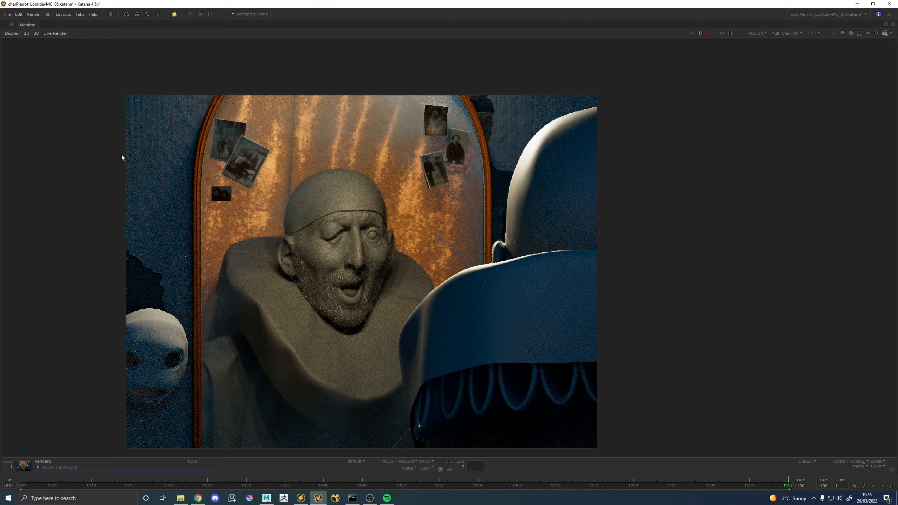
scroll(178, 149, down, 2)
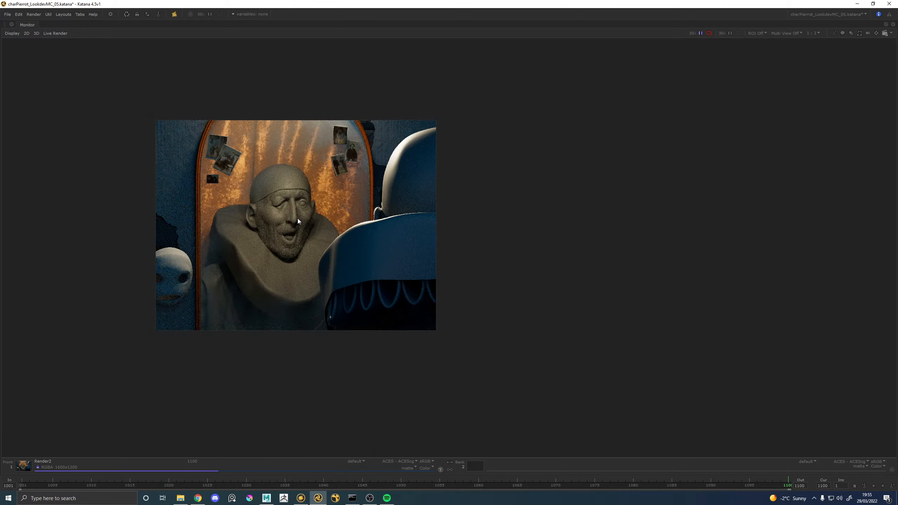
scroll(165, 227, up, 2)
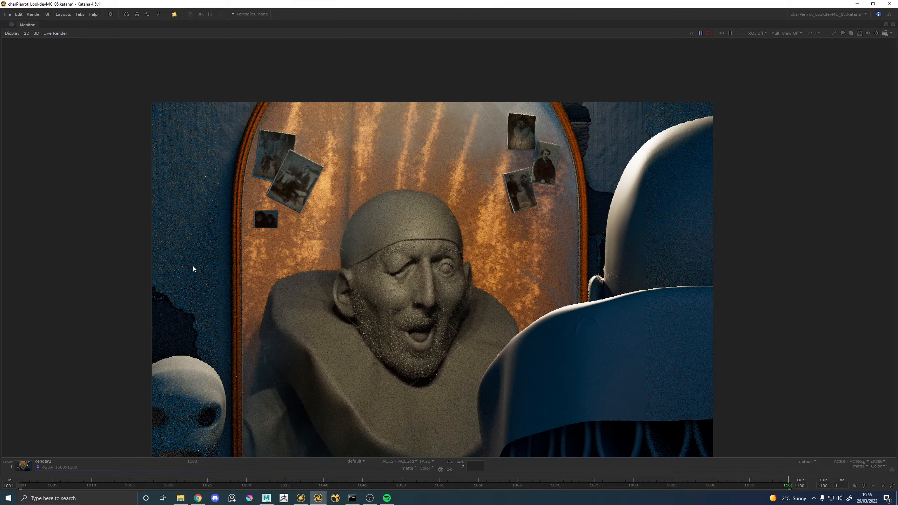
scroll(222, 276, down, 2)
scroll(265, 280, up, 2)
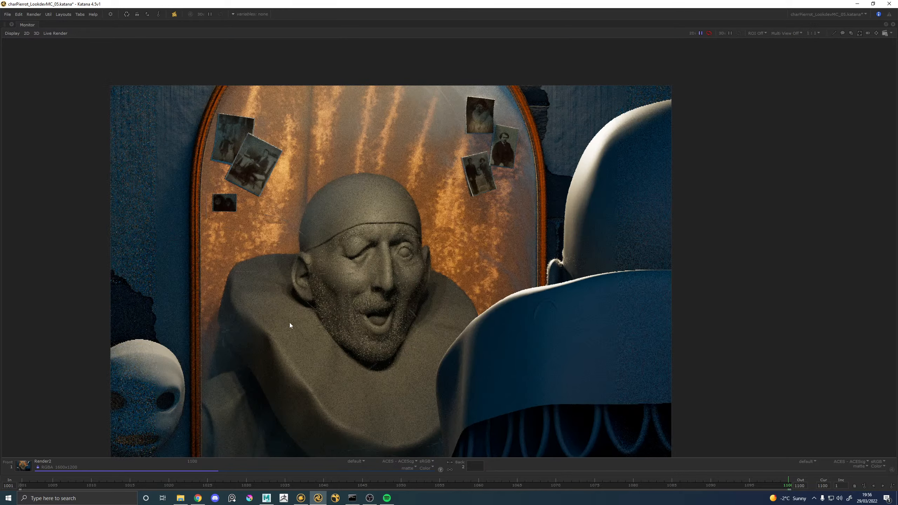
Compare the shading of the wall mask with the reflected face in the mirror, both close up and in full frame
middle_drag(290, 323, 284, 247)
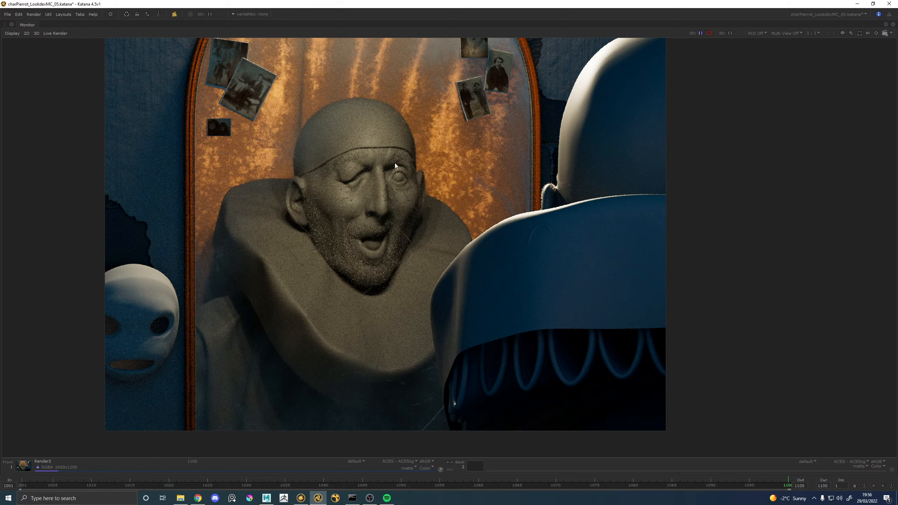
scroll(151, 348, up, 1)
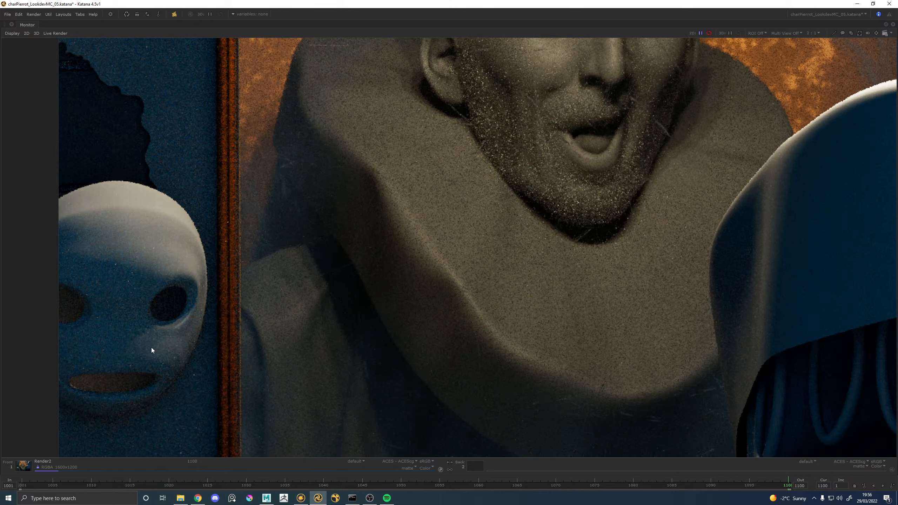
scroll(128, 310, down, 1)
middle_drag(136, 287, 124, 329)
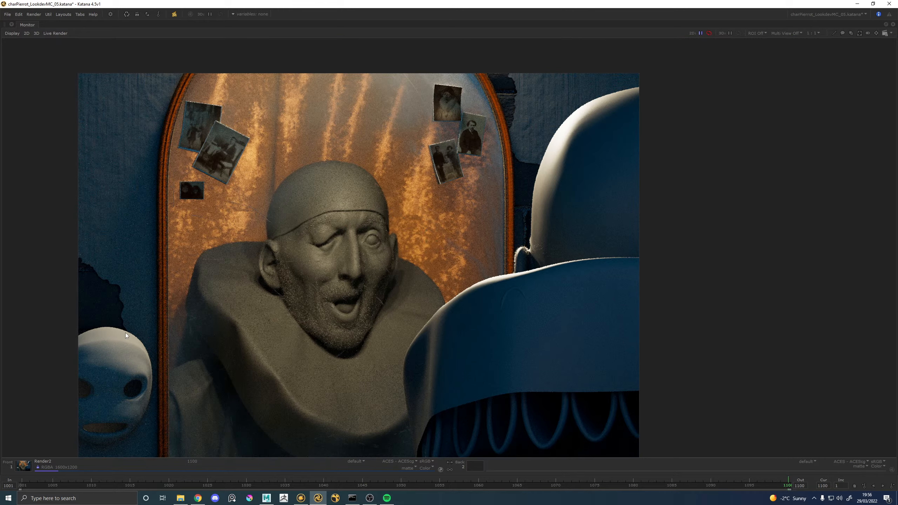
scroll(335, 263, up, 1)
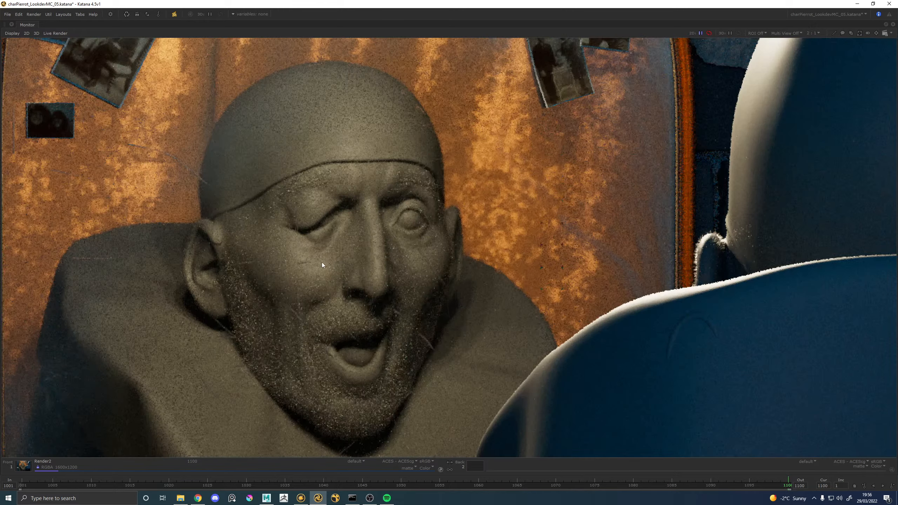
scroll(321, 263, down, 1)
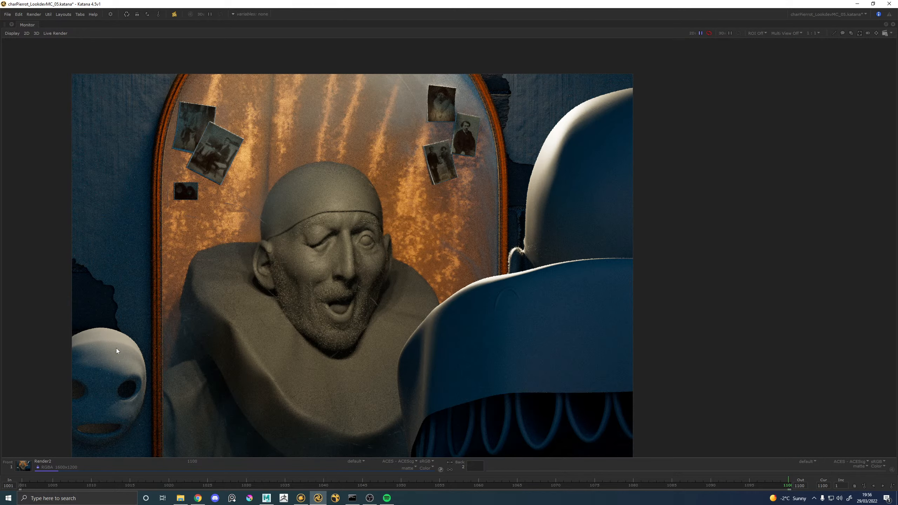
middle_drag(116, 348, 148, 289)
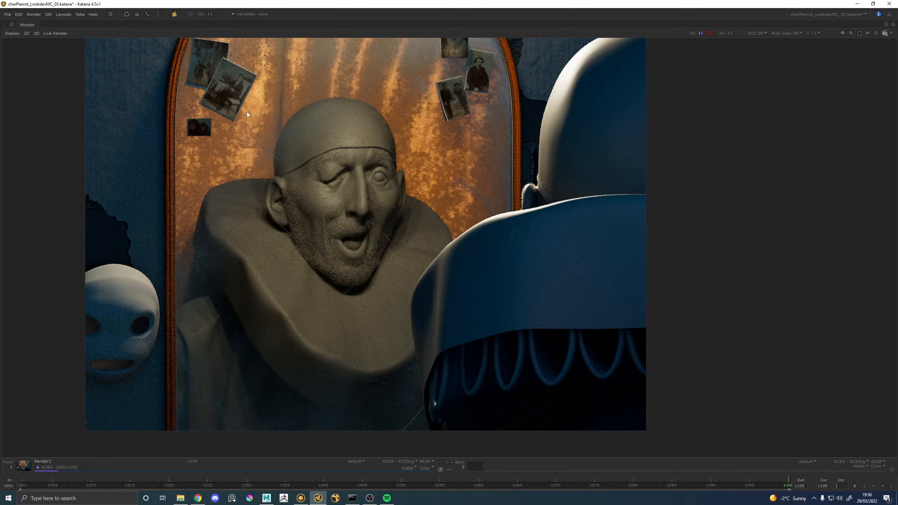
scroll(142, 216, up, 5)
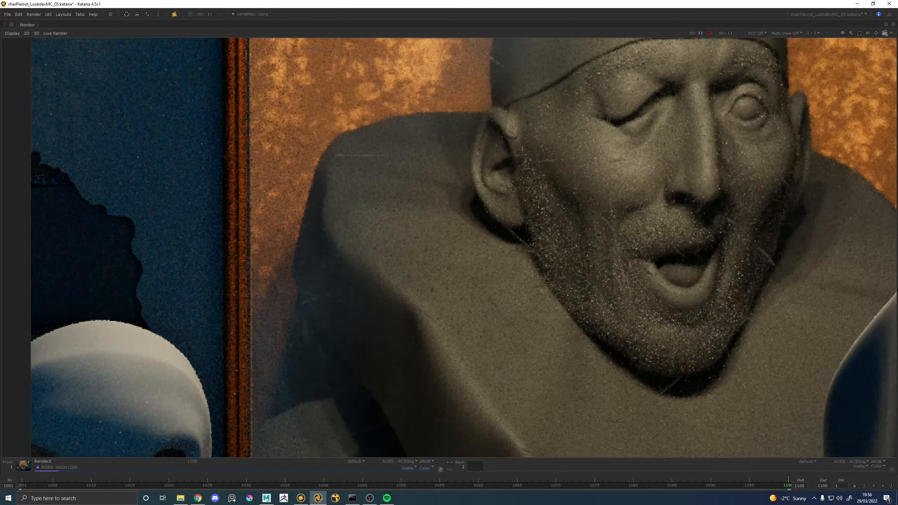
scroll(140, 192, down, 6)
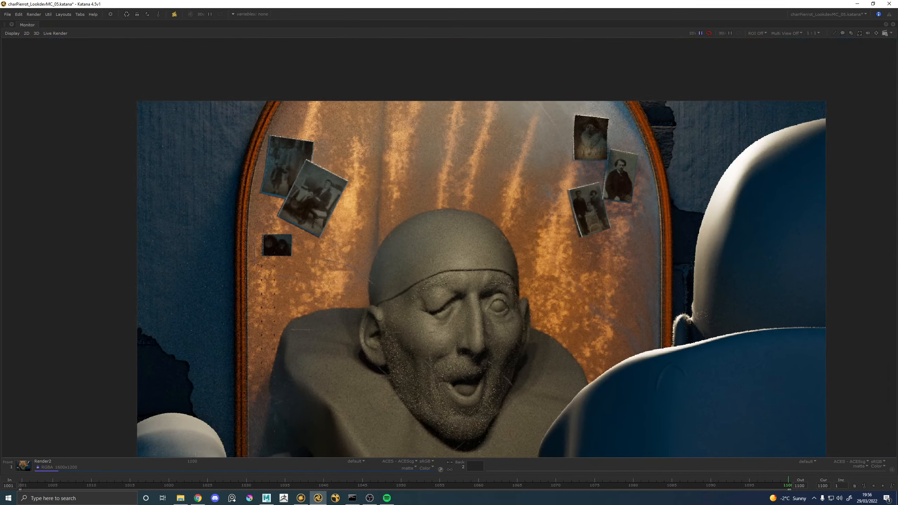
Review the full framing of the render, including the foreground figure, the mirror reflection and the wall area around the mask
scroll(400, 212, down, 1)
middle_drag(509, 289, 470, 182)
scroll(459, 177, down, 2)
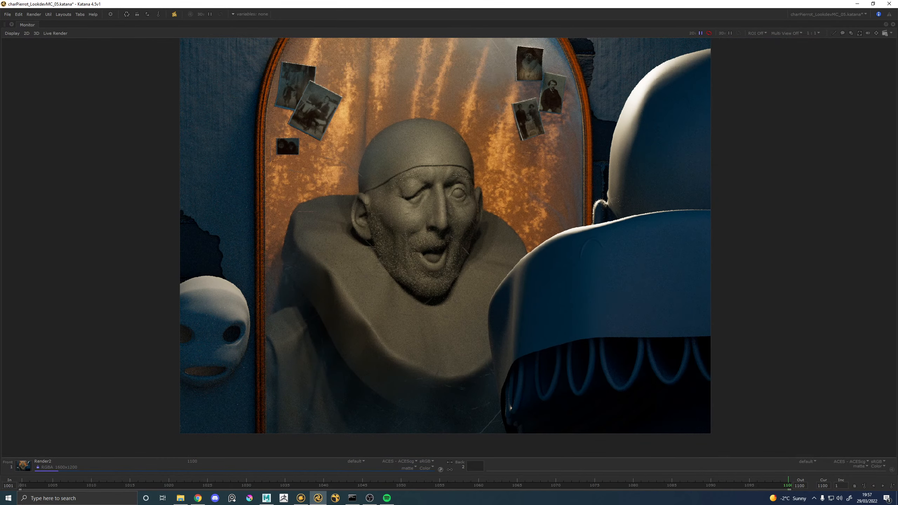
middle_drag(442, 172, 438, 185)
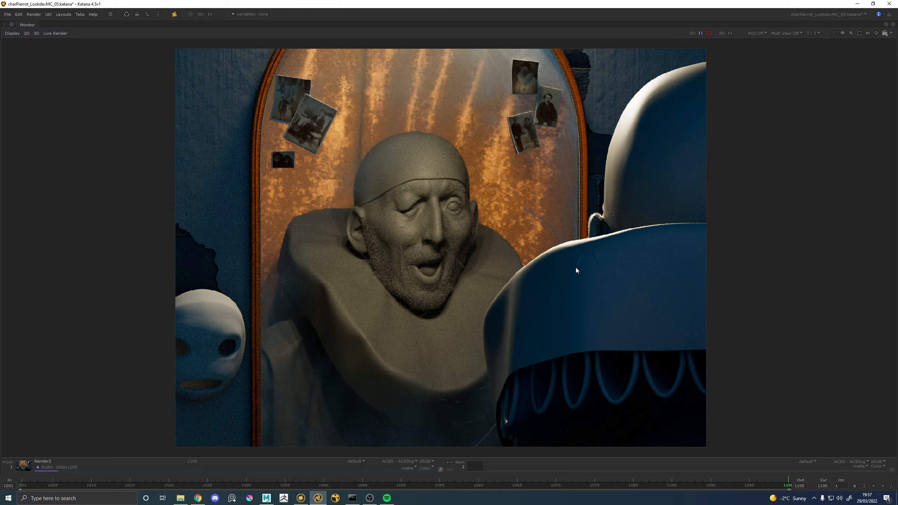
scroll(608, 239, up, 1)
middle_drag(608, 238, 547, 295)
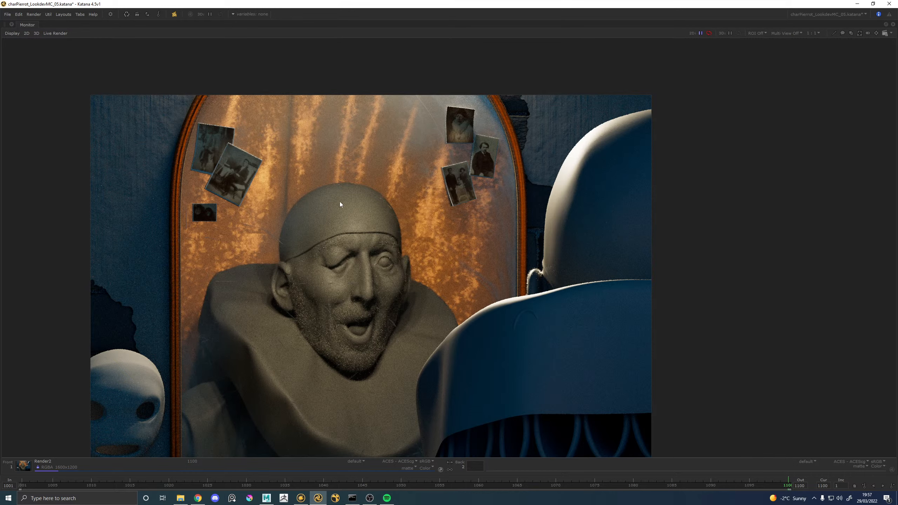
middle_drag(304, 208, 363, 182)
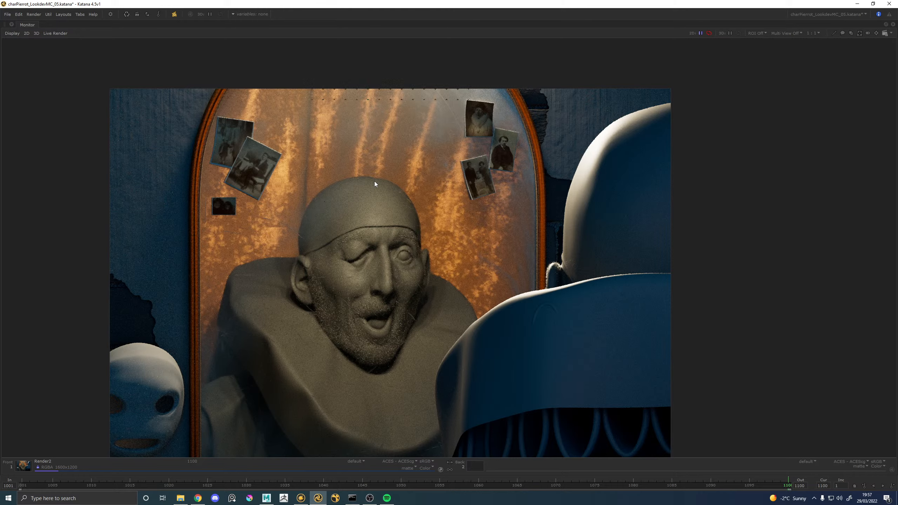
middle_drag(312, 234, 340, 211)
middle_drag(215, 236, 301, 208)
alt+right_drag(251, 236, 340, 219)
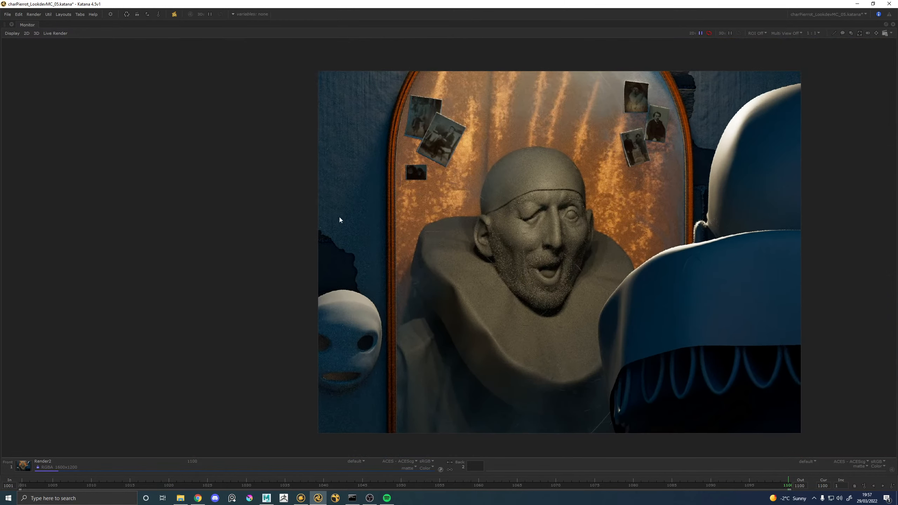
middle_drag(374, 205, 281, 188)
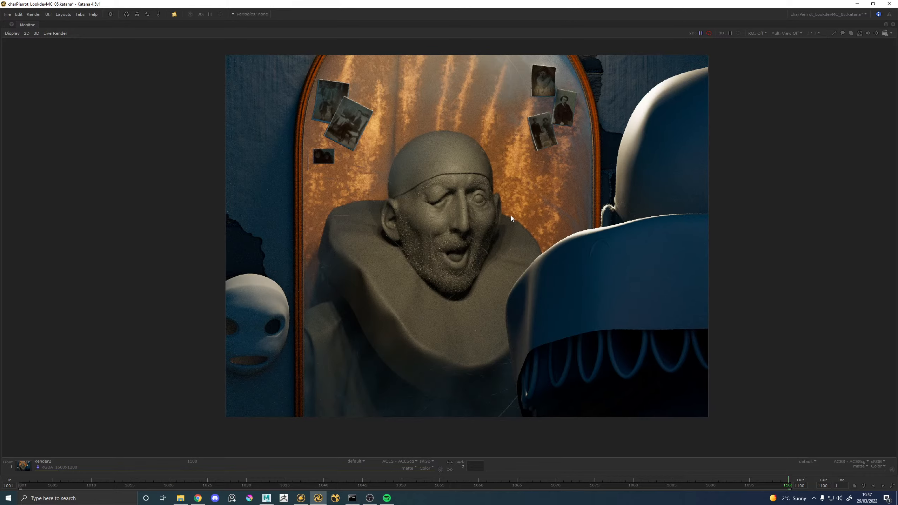
Switch to the Maya scene of the mirror wall and clear the selection
click(266, 499)
alt+drag(424, 242, 405, 222)
click(582, 170)
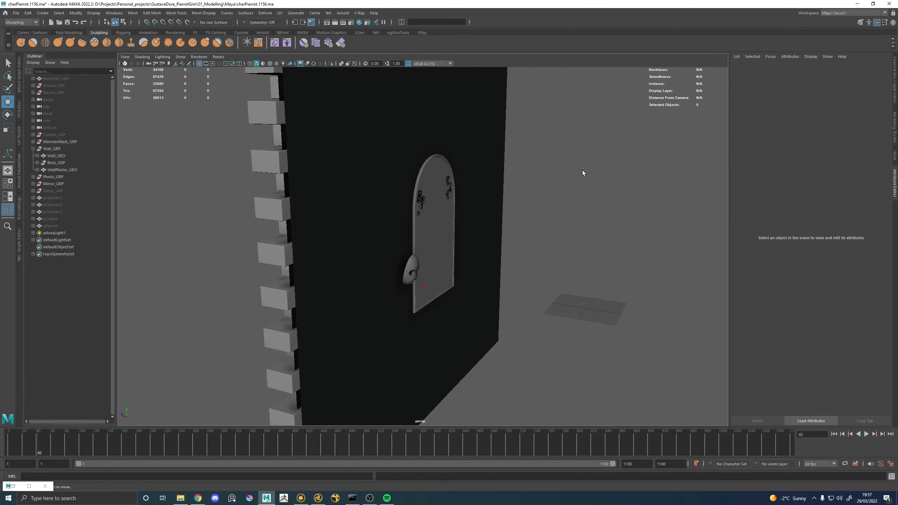
shift+right_click(581, 167)
click(580, 187)
alt+drag(572, 193, 519, 251)
key(Delete)
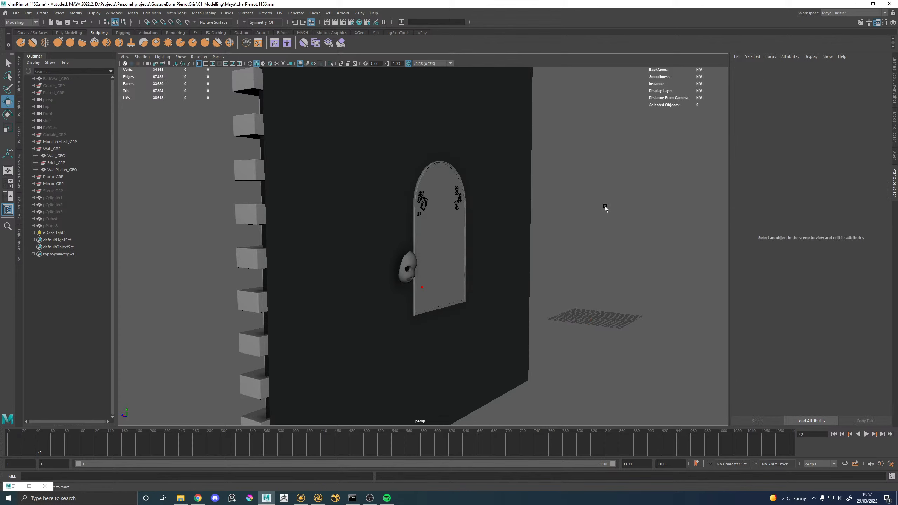
Create a polygon plane at the mirror frame's edge below the wall mask, with width and height subdivisions set to 1
shift+right_drag(605, 206, 576, 198)
middle_drag(575, 294, 413, 250)
alt+drag(414, 250, 385, 265)
key(f)
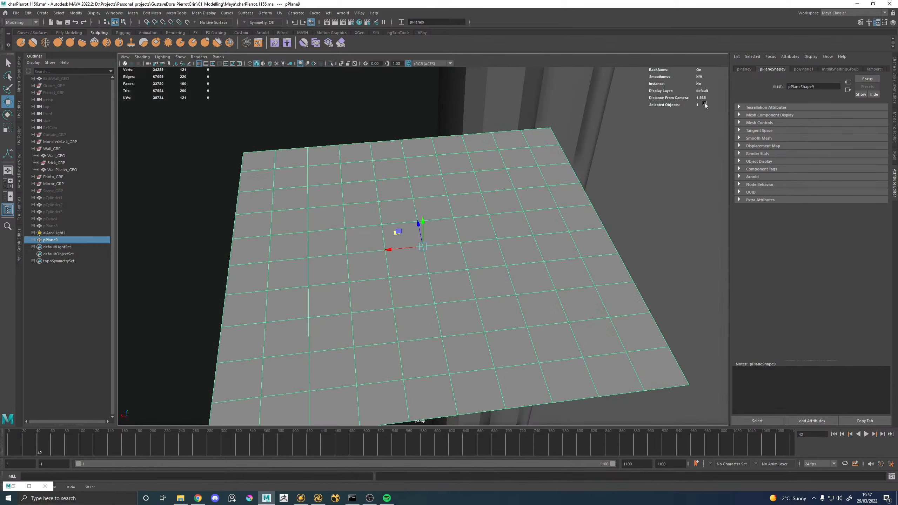
click(803, 70)
drag(827, 131, 813, 139)
Rotate the new plane upright so it stands parallel to the mirror wall
alt+right_drag(524, 195, 248, 186)
alt+drag(438, 187, 457, 171)
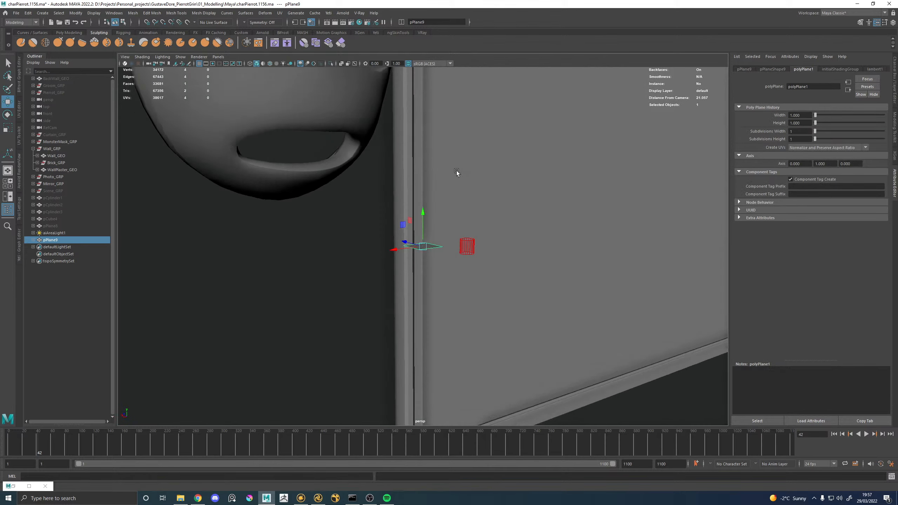
alt+right_drag(456, 171, 297, 214)
alt+drag(296, 214, 373, 225)
key(e)
scroll(378, 226, up, 4)
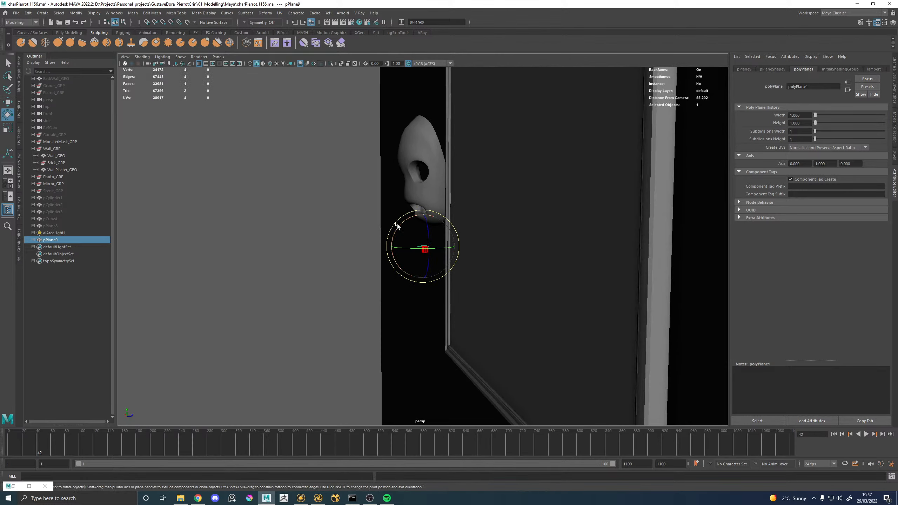
drag(398, 230, 426, 284)
Scale the plane vertically into a long, narrow strip running along the side of the mirror frame
alt+drag(416, 218, 479, 203)
key(r)
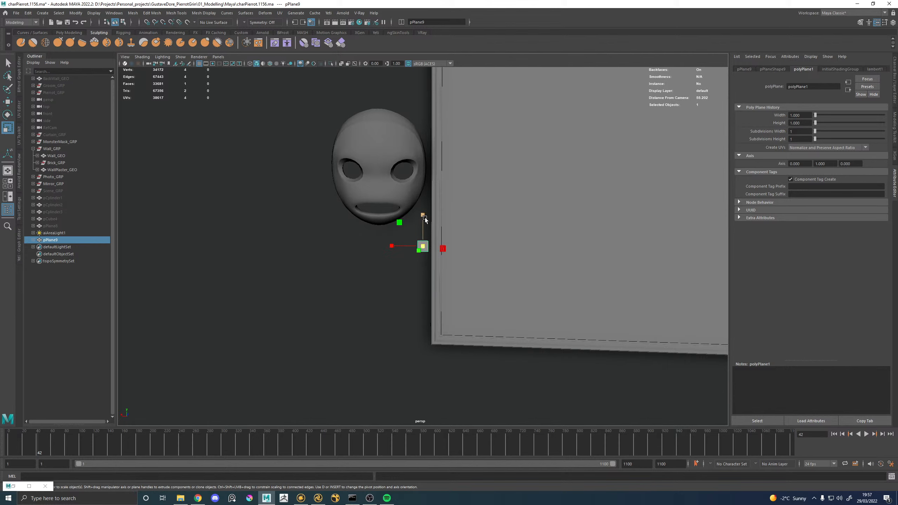
drag(426, 217, 416, 5)
scroll(454, 213, down, 5)
alt+drag(453, 212, 472, 203)
alt+middle_drag(418, 192, 423, 262)
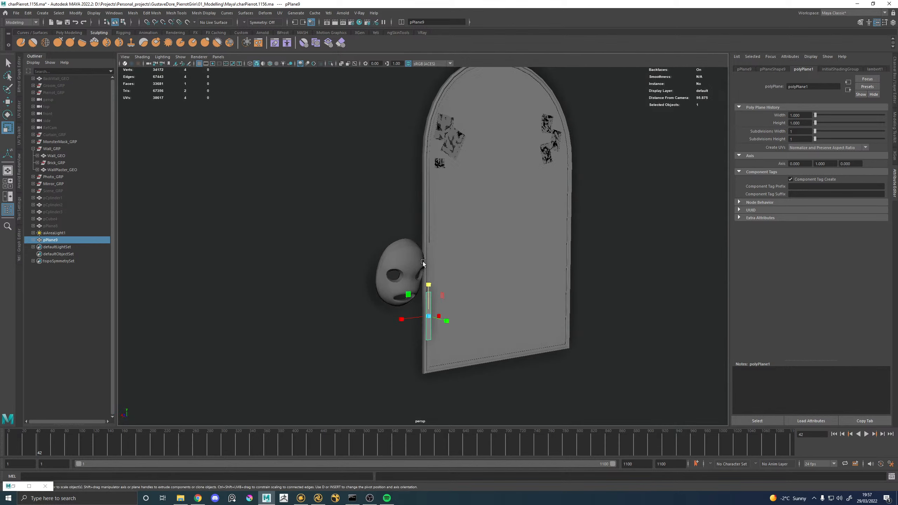
drag(429, 285, 433, 178)
Move the strip up beside the wall mask and shift it in depth to sit at the mirror frame's outer edge
key(w)
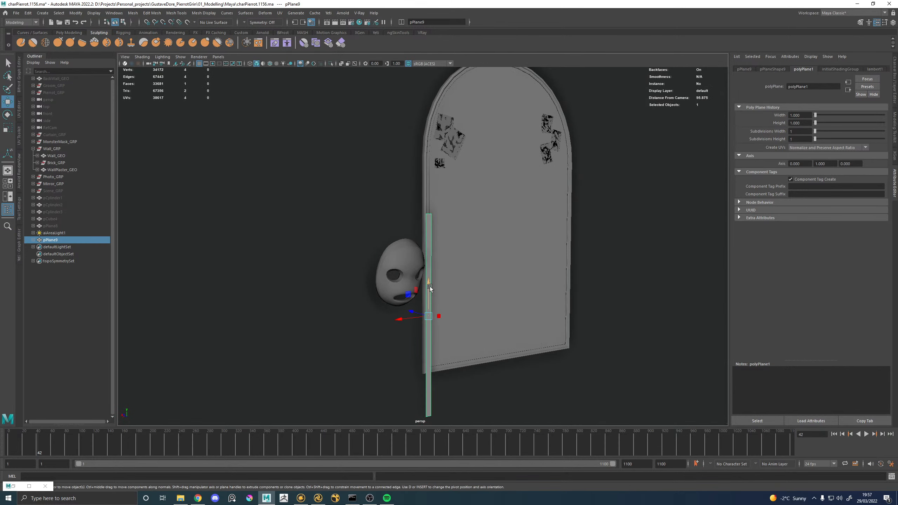
alt+drag(430, 288, 446, 251)
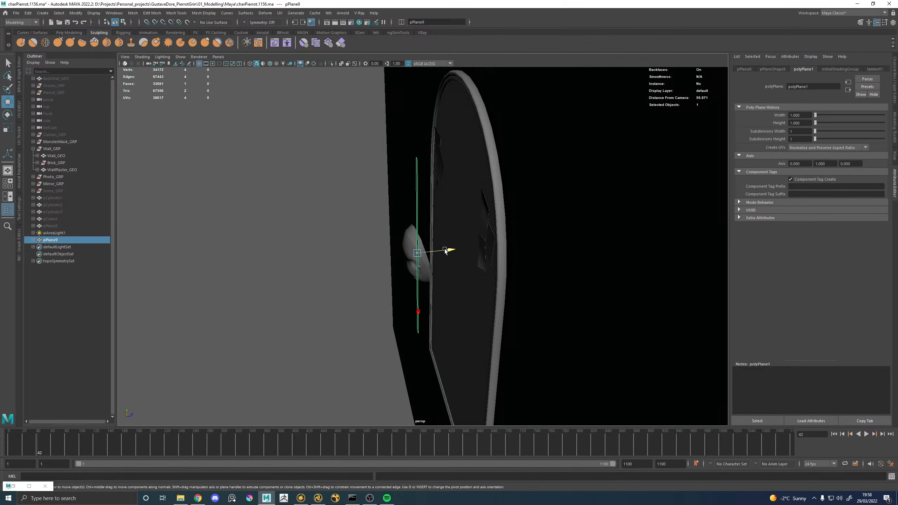
key(f)
alt+drag(397, 270, 395, 318)
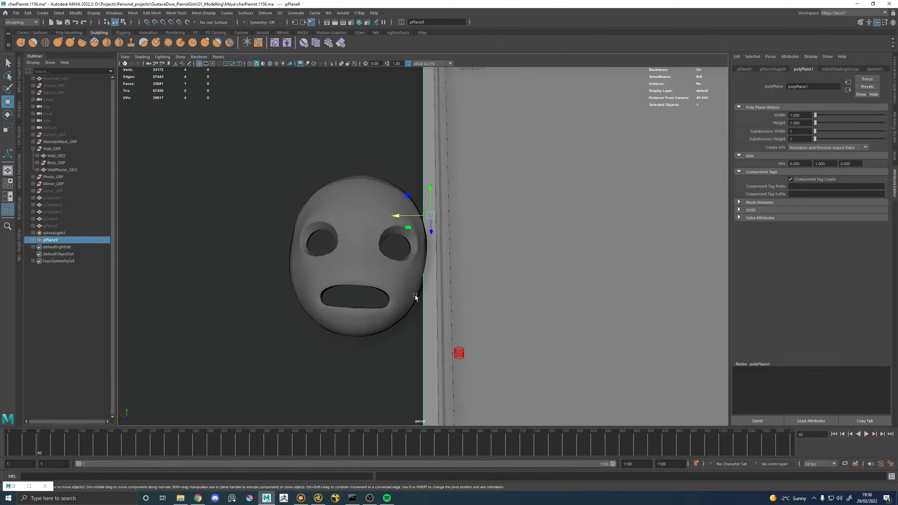
alt+drag(412, 278, 448, 222)
Offset one long side edge of the strip so the surface bridges the gap between the mirror frame and the wall
click(445, 219)
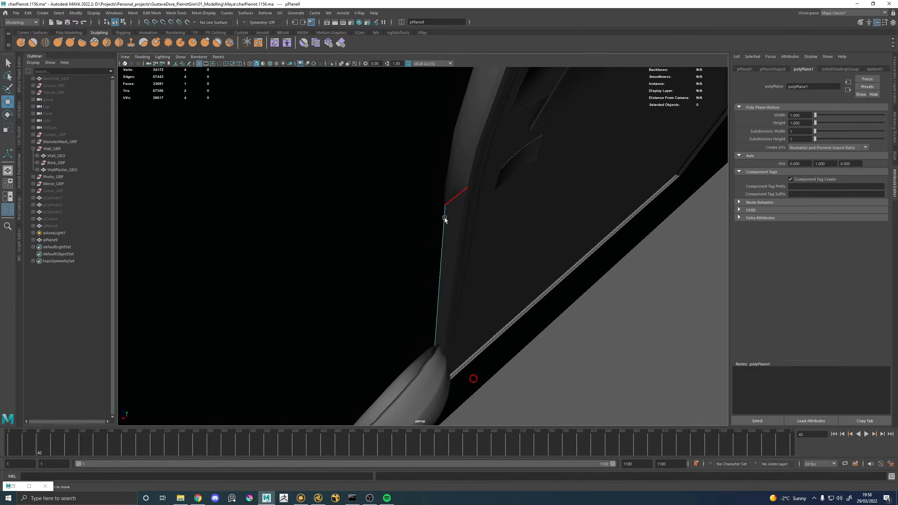
double_click(445, 219)
click(441, 242)
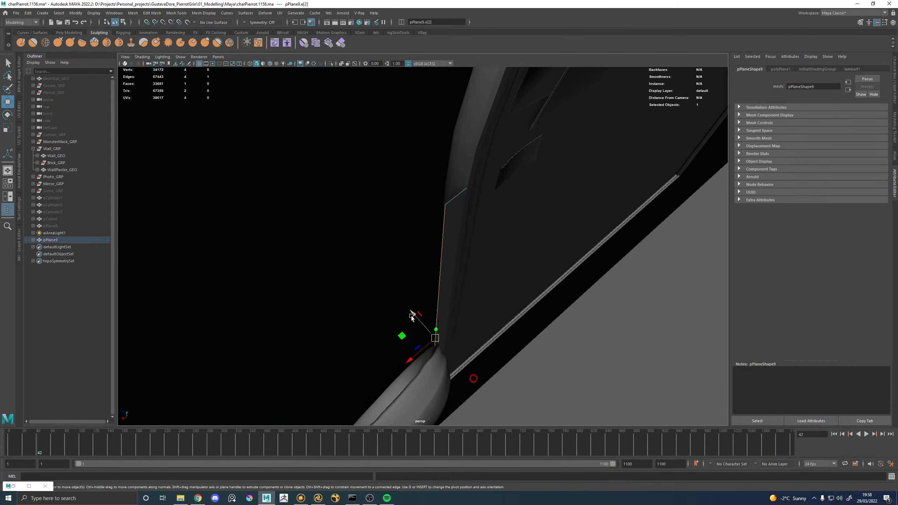
drag(412, 316, 397, 300)
alt+drag(428, 256, 388, 295)
click(388, 287)
Extrude the strip's top edge upward and shift the new end's vertices to follow the start of the frame's arch
alt+drag(464, 131, 400, 298)
alt+middle_drag(400, 299, 413, 258)
alt+right_drag(413, 258, 423, 297)
alt+middle_drag(423, 298, 420, 227)
click(407, 213)
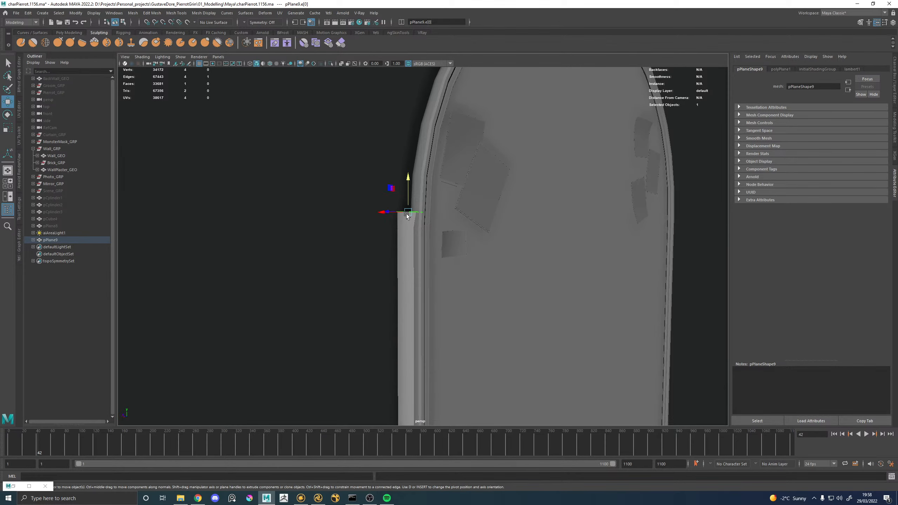
shift+right_drag(407, 214, 408, 191)
drag(398, 252, 426, 151)
key(w)
right_drag(404, 189, 367, 188)
drag(350, 149, 351, 173)
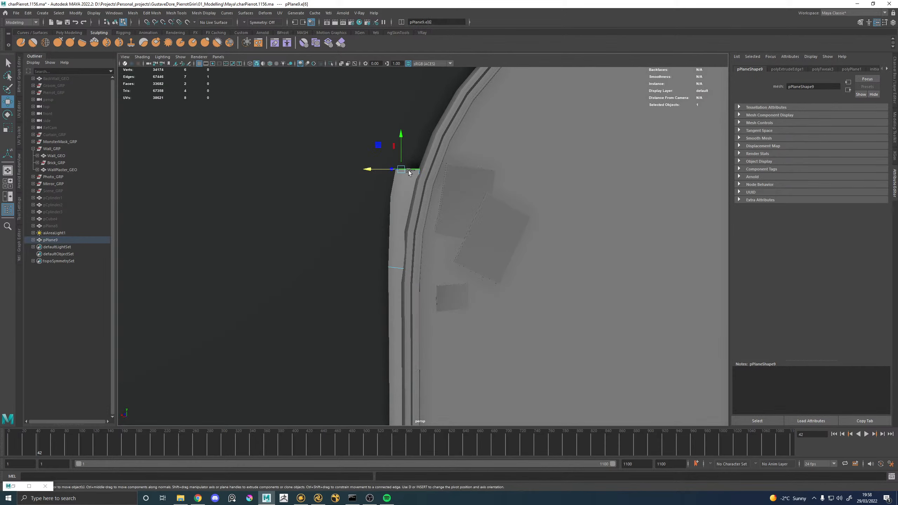
Extrude the upper end edge again by about 5.3 units and fit its vertices to the curve of the arch
shift+right_drag(409, 170, 428, 180)
scroll(428, 180, down, 3)
drag(377, 244, 421, 212)
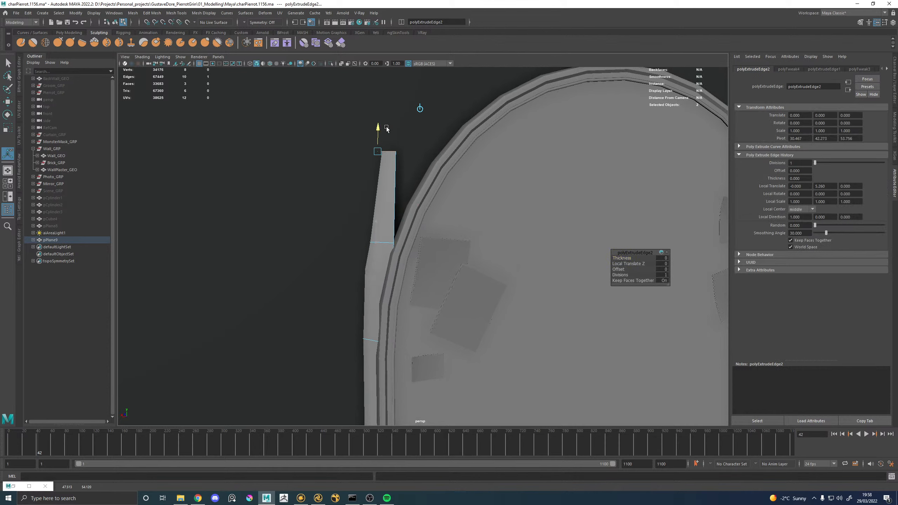
key(w)
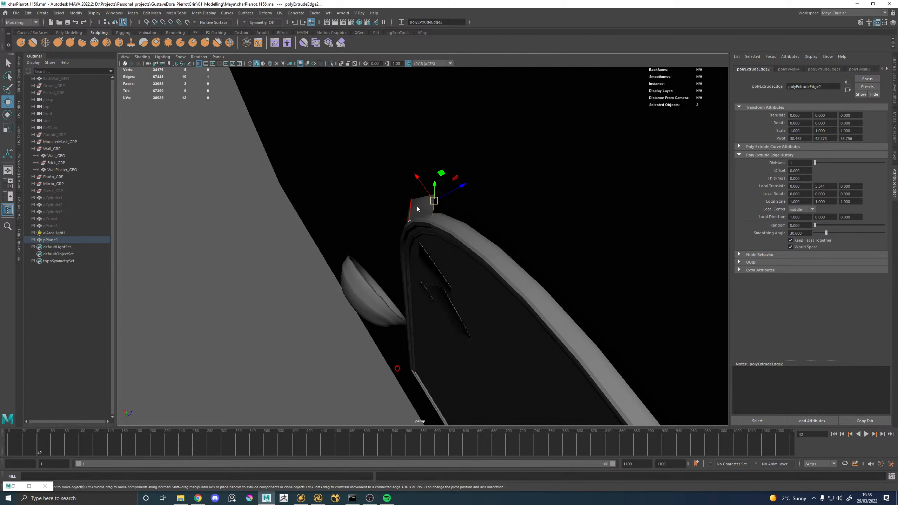
right_drag(418, 213, 395, 204)
drag(437, 169, 464, 183)
click(398, 243)
mouse_move(399, 244)
alt+mouse_down()
mouse_move(391, 253)
mouse_move(397, 241)
alt+mouse_up()
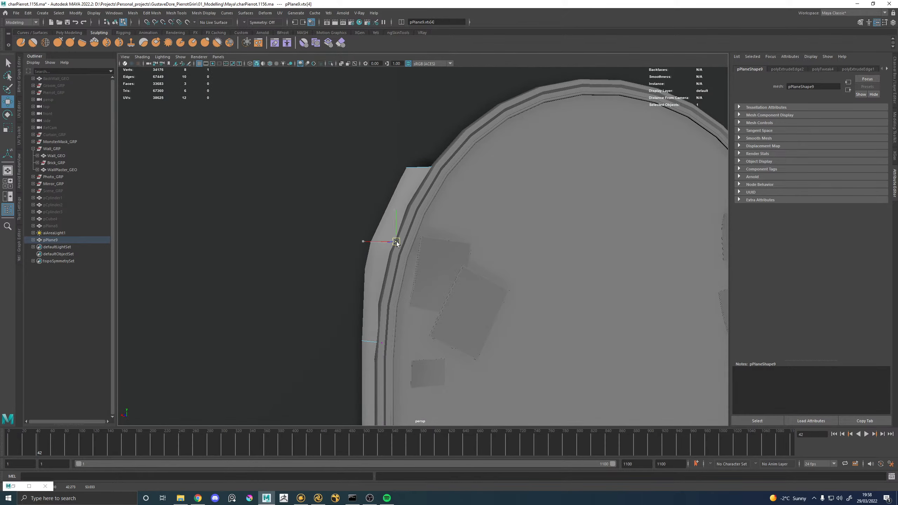
Move the strip's outer vertex just below the arch sideways to even out the outer contour
alt+drag(482, 256, 477, 257)
alt+right_drag(476, 258, 461, 312)
alt+middle_drag(461, 312, 482, 195)
drag(382, 154, 365, 165)
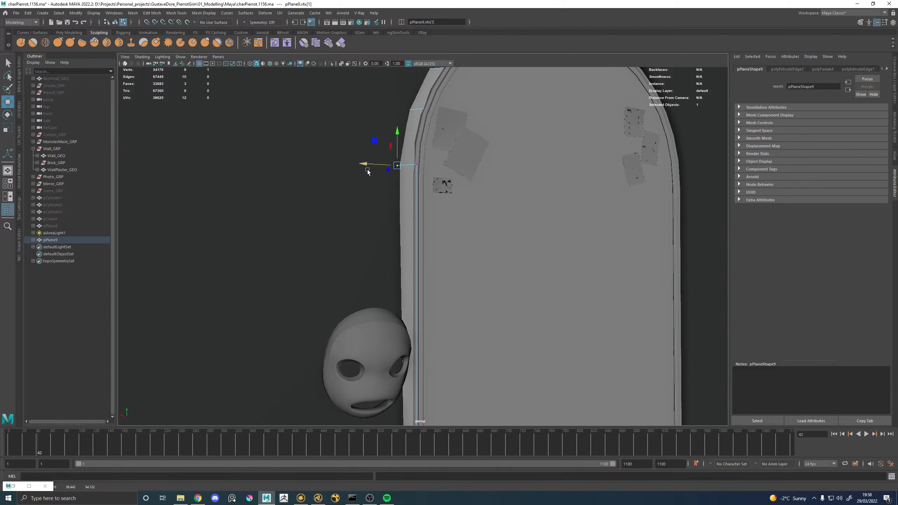
Select the strip's long side edge beside the mask and adjust its position relative to the mirror frame
shift+right_click(407, 224)
mouse_move(407, 225)
shift+right_down()
mouse_move(364, 225)
mouse_move(407, 223)
mouse_move(406, 195)
shift+right_up()
click(418, 192)
alt+drag(407, 246, 447, 250)
alt+middle_drag(447, 250, 445, 195)
alt+right_drag(445, 196, 453, 205)
drag(392, 290, 391, 289)
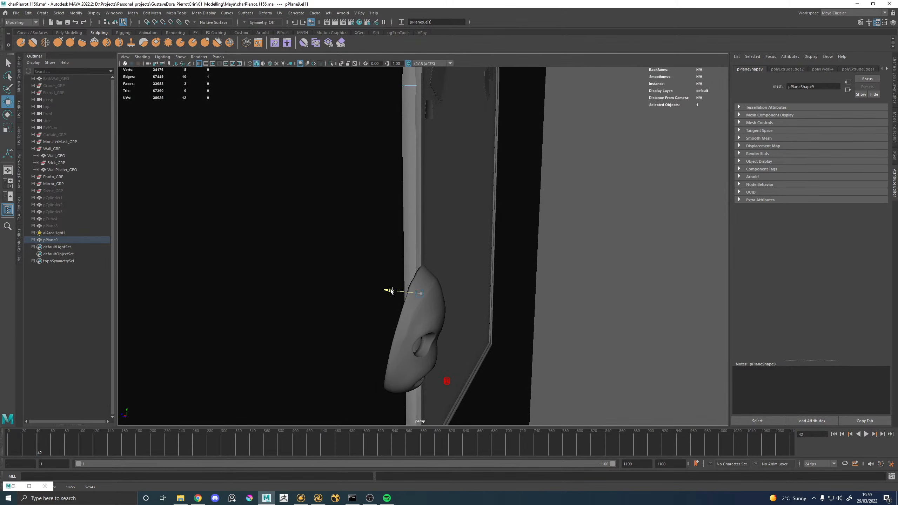
alt+drag(462, 256, 403, 235)
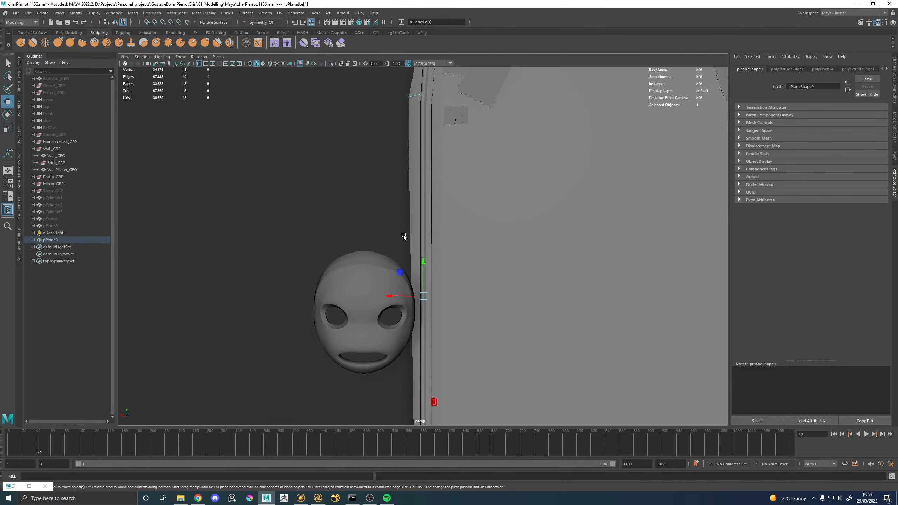
Insert an edge loop across the strip below the mask and pull its outer vertex away from the frame
alt+middle_drag(404, 235, 418, 137)
alt+middle_drag(433, 359, 422, 200)
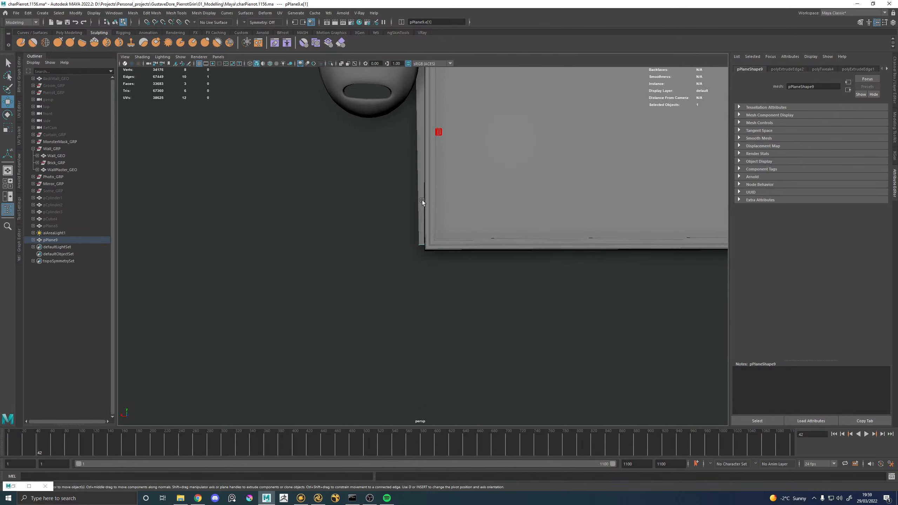
shift+right_drag(420, 201, 396, 201)
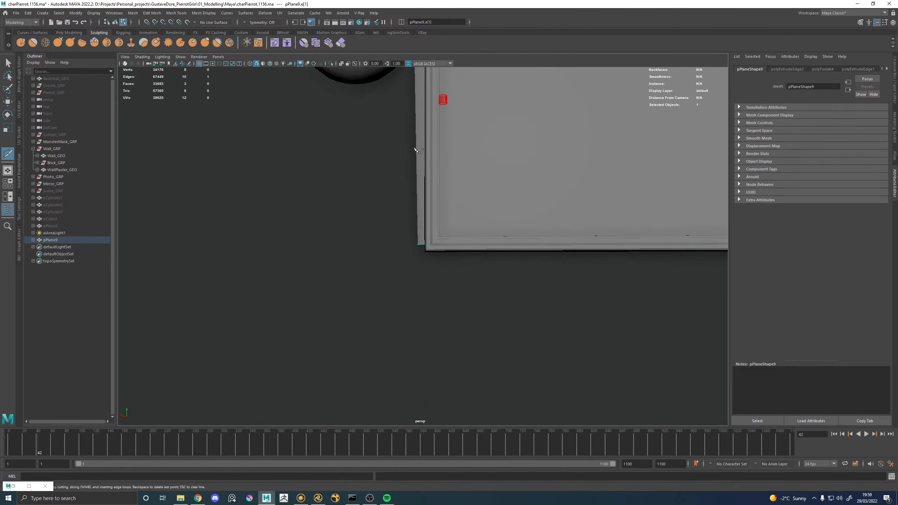
alt+middle_drag(427, 112, 415, 268)
ctrl+middle_click(414, 263)
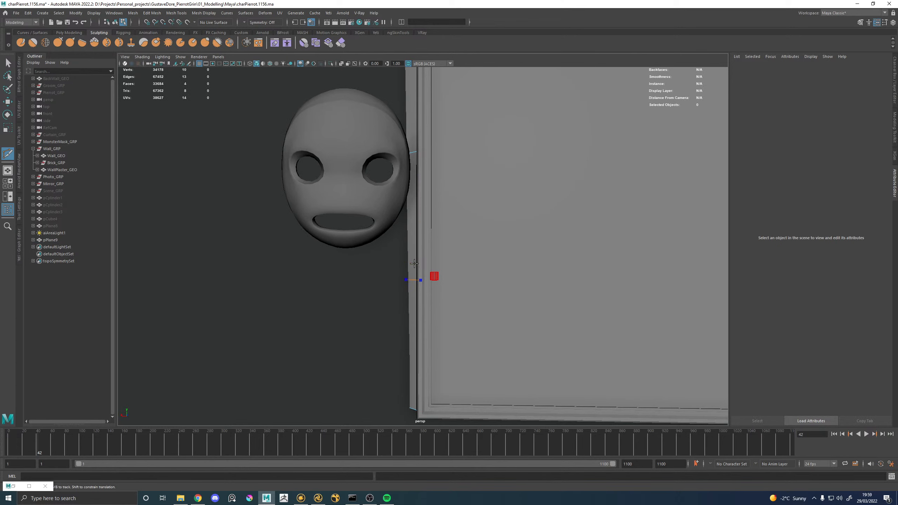
key(w)
right_drag(411, 287, 387, 286)
drag(383, 263, 367, 280)
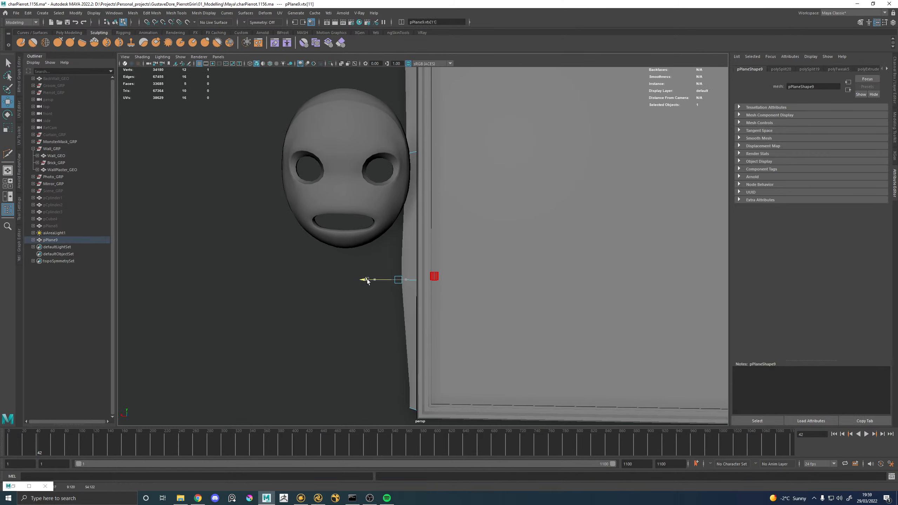
Insert another edge loop at the height of the mask's mouth and adjust its outer vertex sideways
alt+middle_drag(386, 296, 387, 268)
shift+right_drag(404, 213, 375, 213)
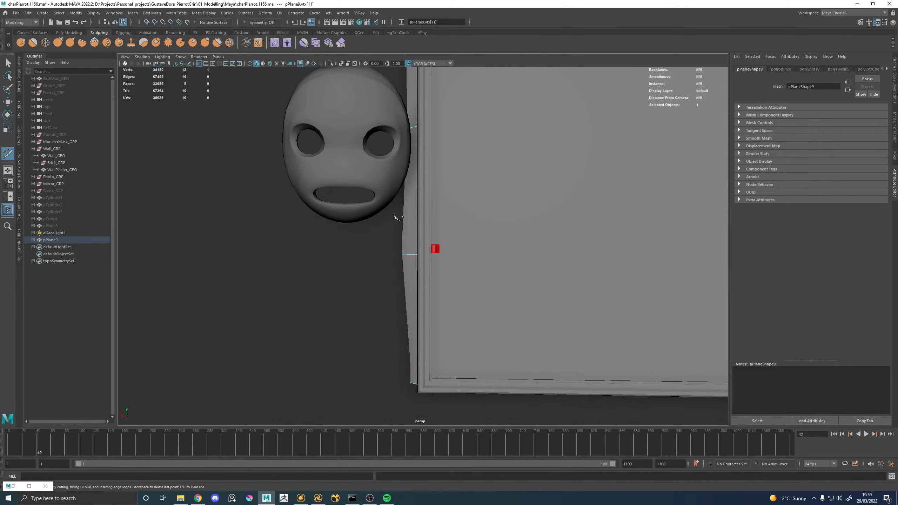
ctrl+middle_click(406, 216)
key(w)
click(399, 196)
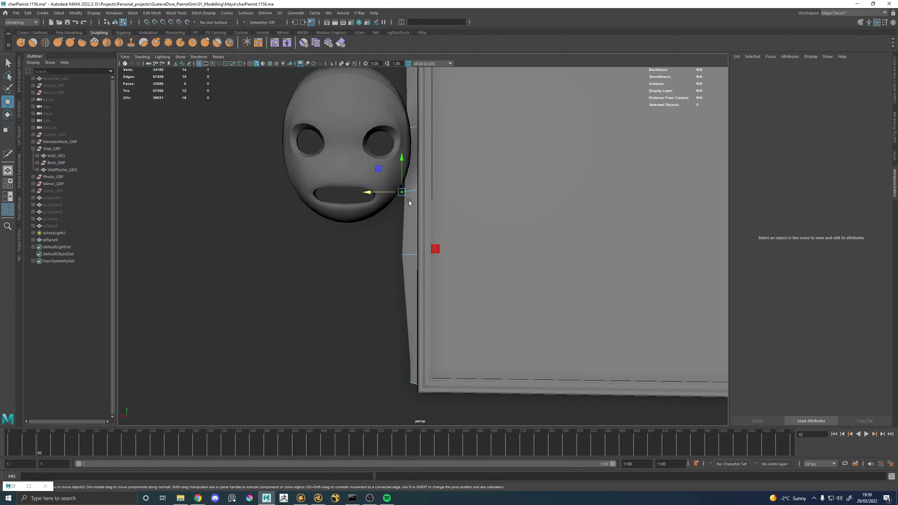
drag(376, 192, 381, 194)
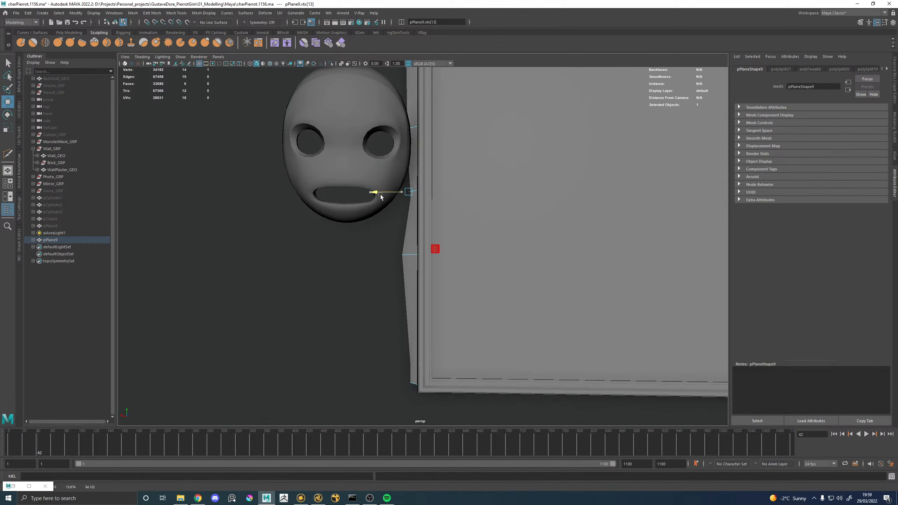
Insert an edge loop in the strip's lowest segment and pull its outer vertex outward from the frame
mouse_move(406, 285)
shift+right_down()
mouse_move(386, 287)
mouse_move(406, 258)
shift+right_up()
ctrl+middle_click(405, 297)
key(w)
right_drag(407, 305, 378, 307)
mouse_move(373, 307)
mouse_down()
mouse_move(407, 330)
mouse_move(345, 317)
mouse_move(365, 317)
mouse_move(358, 321)
mouse_up()
Reposition the strip's lower vertices and drop its outer end vertex diagonally below the mirror frame's corner
alt+middle_drag(400, 378, 404, 335)
drag(379, 316, 416, 353)
drag(414, 306, 405, 328)
drag(388, 369, 394, 301)
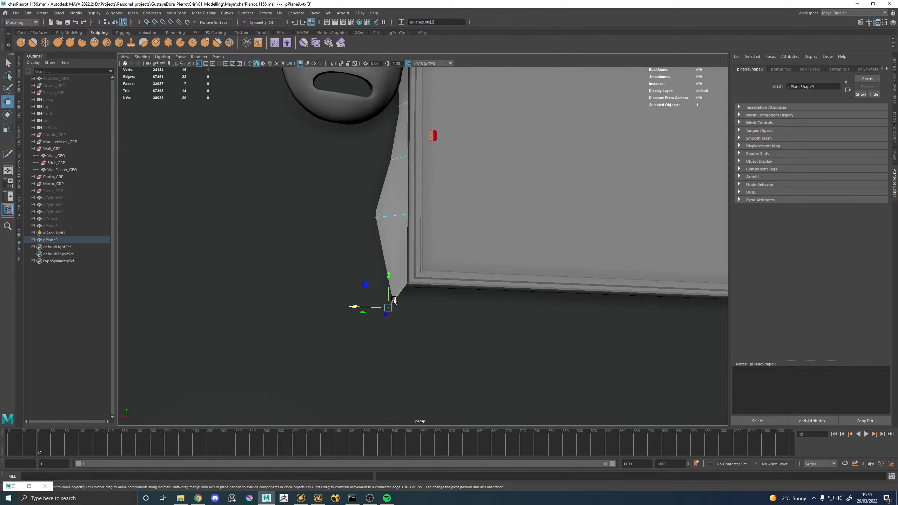
Extrude the strip's lower end edge along the underside of the mirror frame and scale the new end edge
right_drag(400, 292, 407, 312)
click(399, 294)
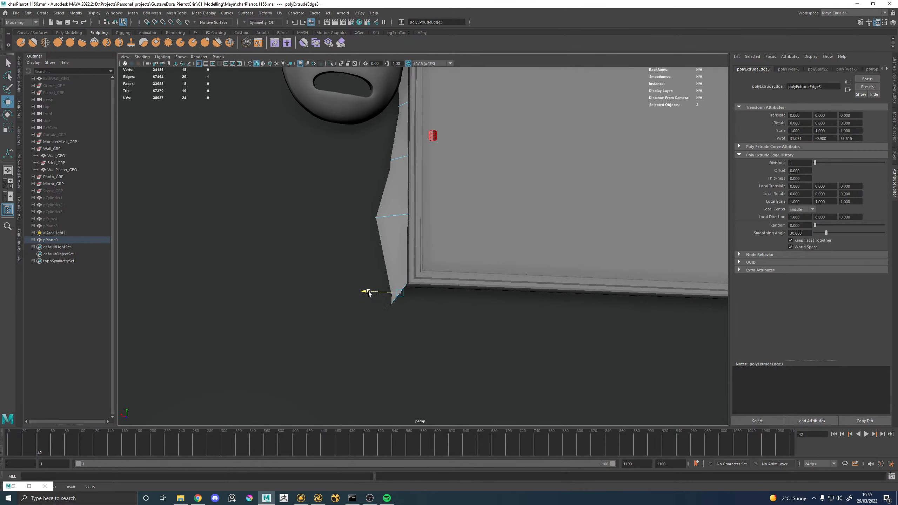
drag(369, 293, 504, 308)
alt+drag(590, 320, 561, 324)
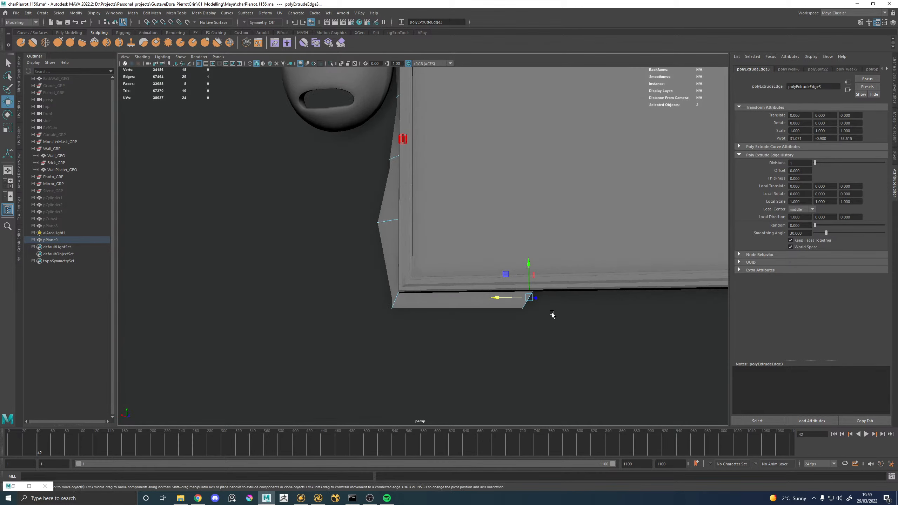
key(r)
drag(503, 297, 387, 219)
Insert four edge loops along the upper part of the strip, between the mask and the arch
scroll(389, 219, down, 1)
alt+middle_drag(394, 213, 414, 308)
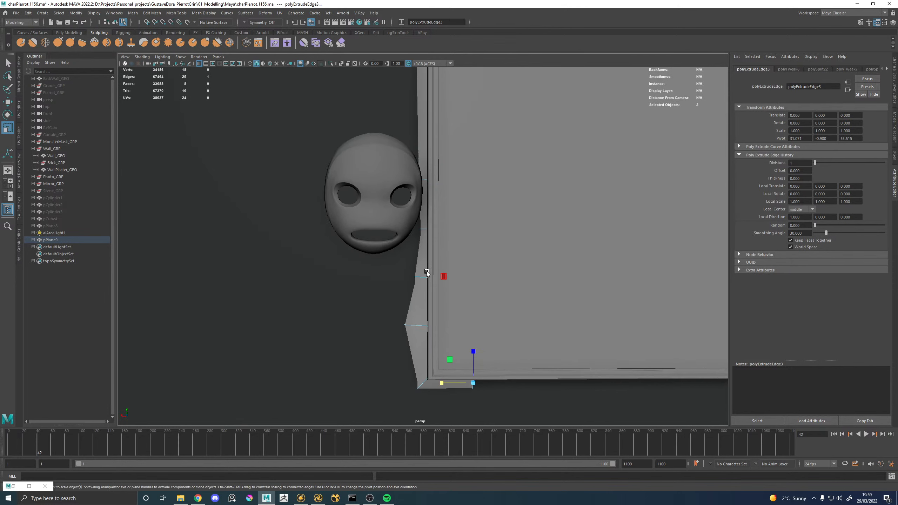
right_drag(415, 313, 426, 307)
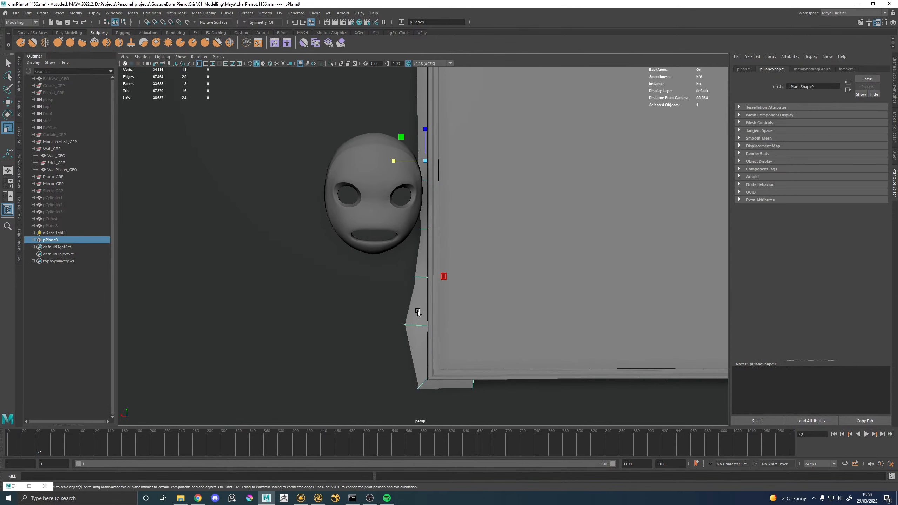
alt+middle_drag(418, 188, 413, 335)
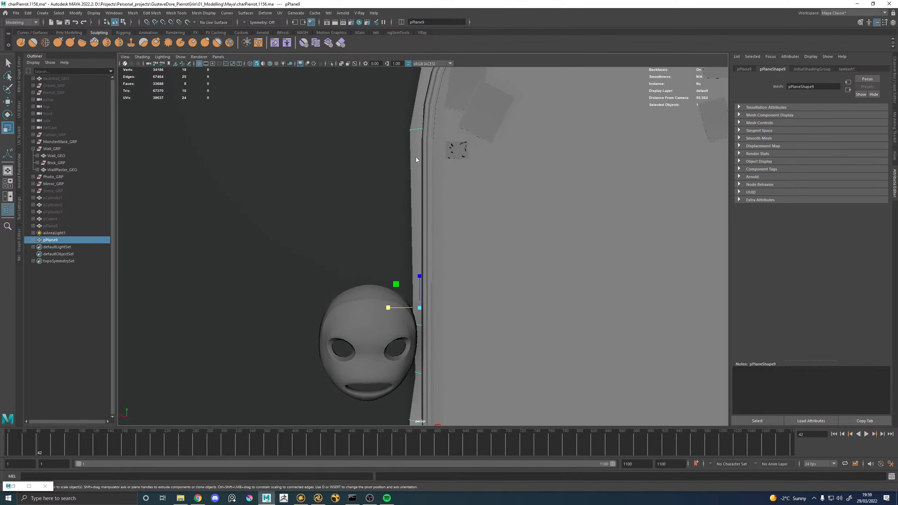
shift+right_drag(416, 158, 372, 156)
ctrl+click(419, 179)
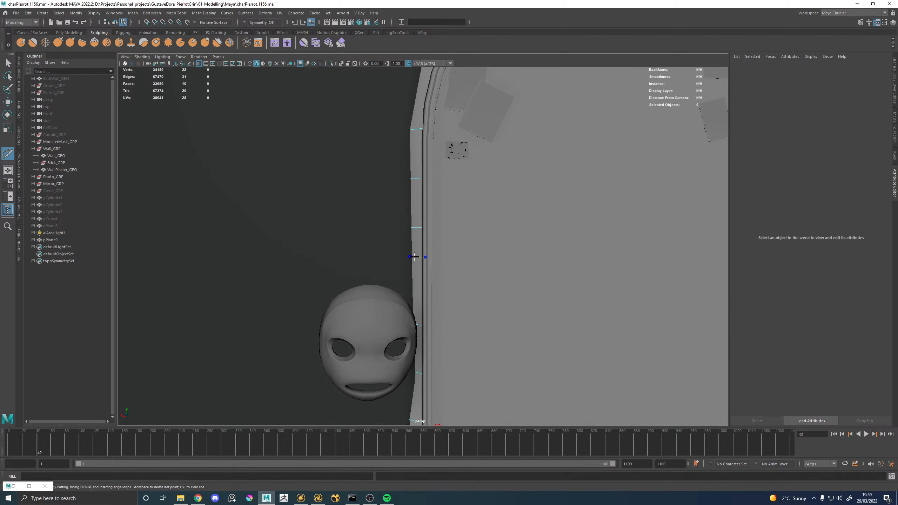
alt+middle_drag(423, 113, 424, 209)
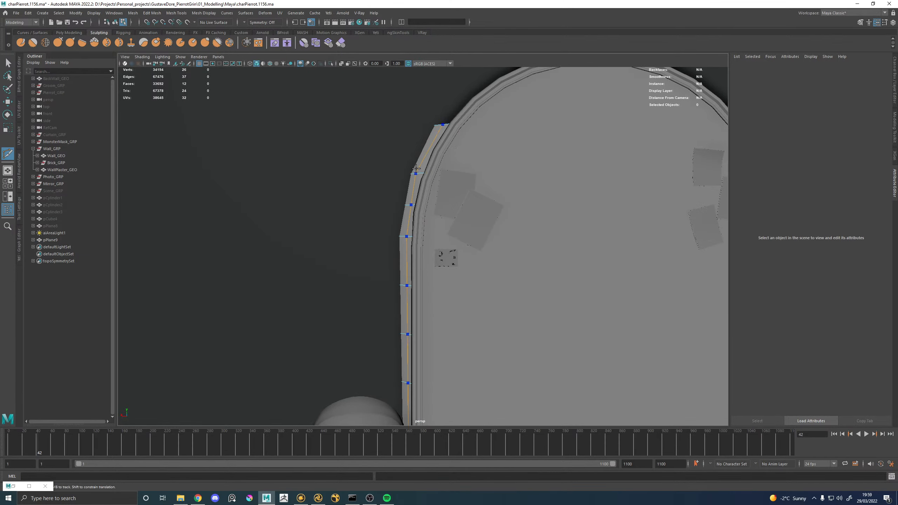
Extrude the strip's upper end edge further along the arch and fit the new vertices to the frame's curve
alt+middle_drag(453, 112, 428, 195)
alt+right_drag(427, 195, 412, 211)
key(w)
click(412, 197)
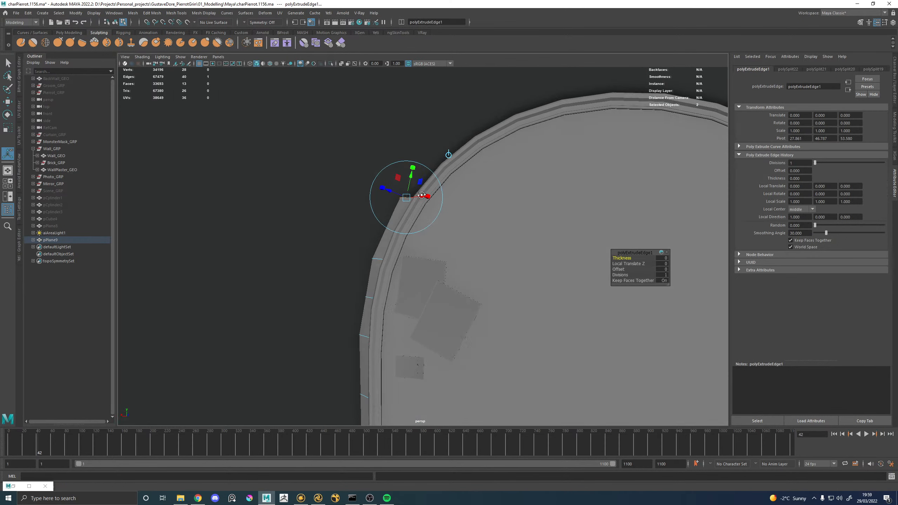
drag(407, 201, 476, 161)
right_drag(476, 162, 468, 155)
drag(464, 117, 514, 122)
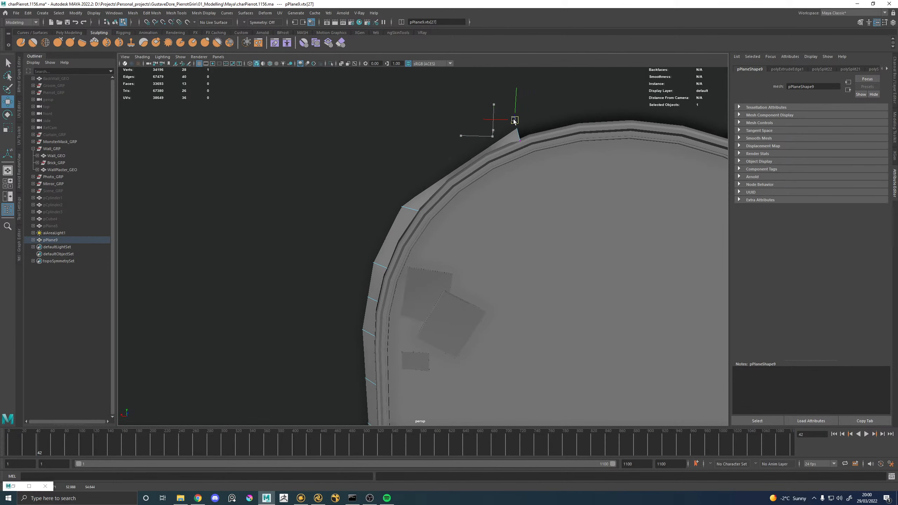
Insert an edge loop across the strip's upper end segment and pull the new edge outward along the arch
shift+right_drag(428, 194, 387, 194)
key(w)
click(461, 144)
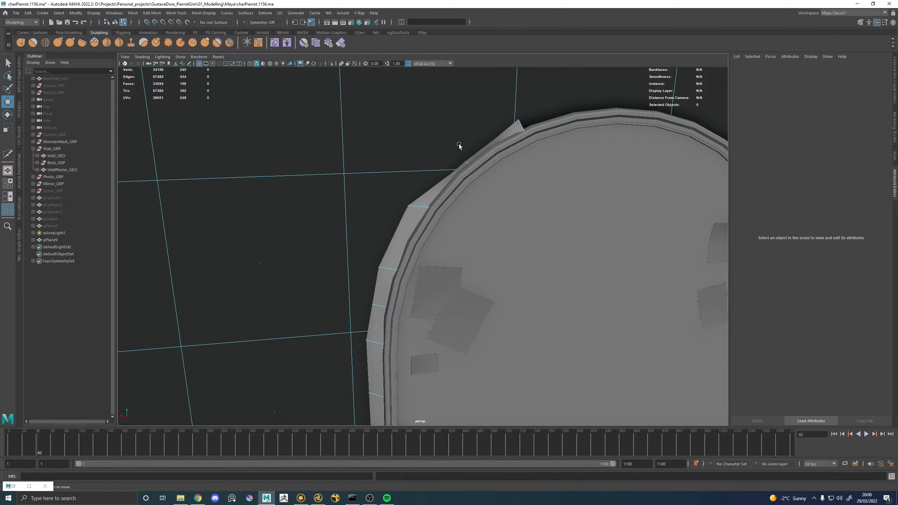
click(417, 205)
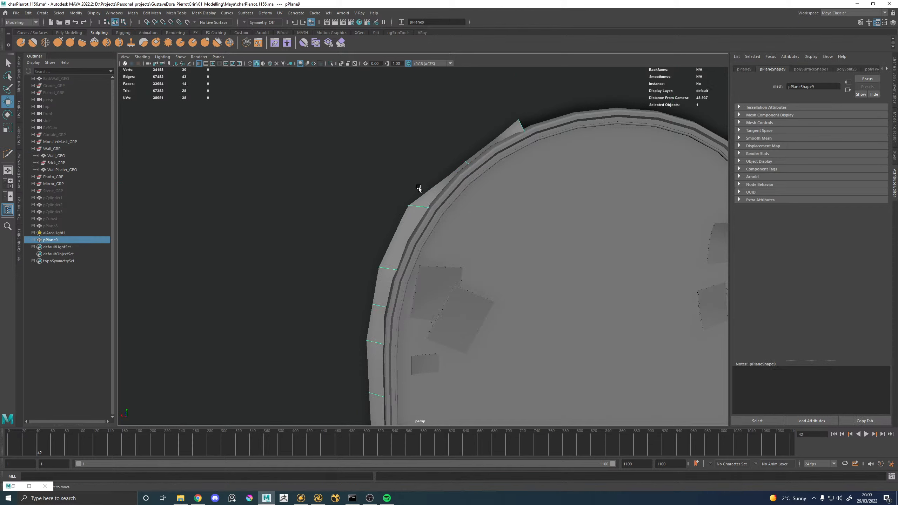
mouse_move(469, 164)
alt+mouse_down()
mouse_move(439, 171)
mouse_move(483, 175)
alt+mouse_up()
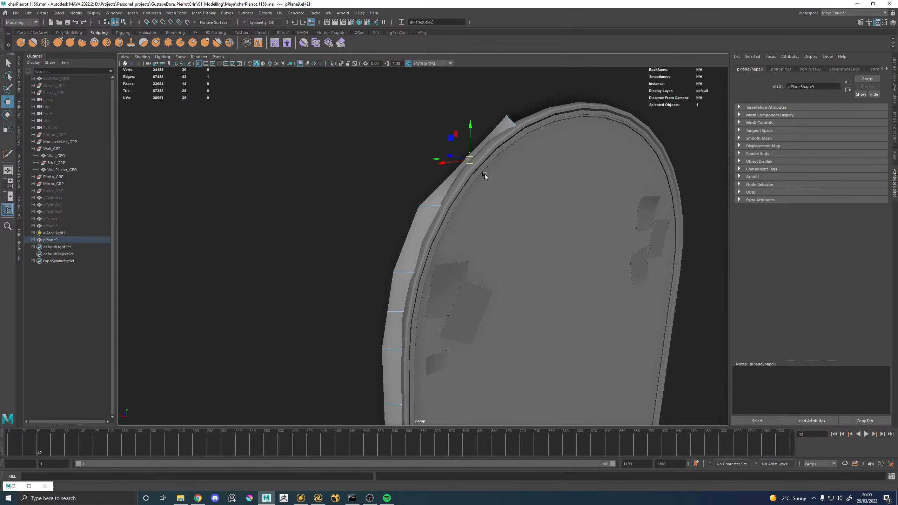
click(468, 160)
key(ctrl+z)
key(ctrl+z)
key(ctrl+z)
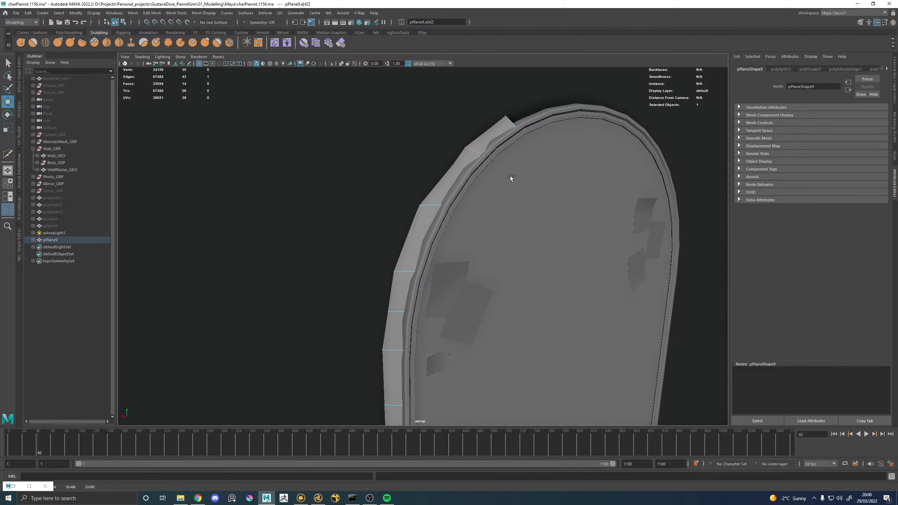
Raise the outer vertex of the new edge loop to round the strip's outline around the arch
mouse_move(479, 167)
alt+mouse_down()
mouse_move(501, 162)
mouse_move(472, 161)
alt+mouse_up()
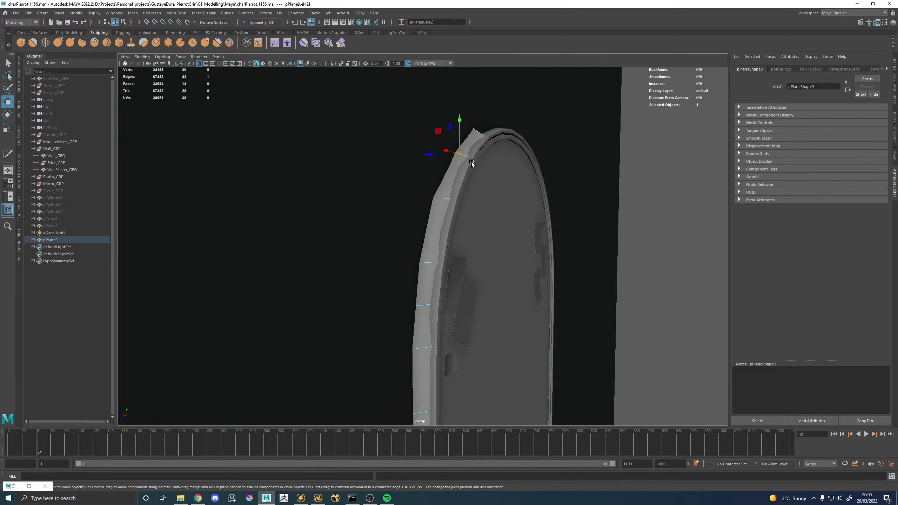
click(448, 170)
drag(430, 127, 460, 156)
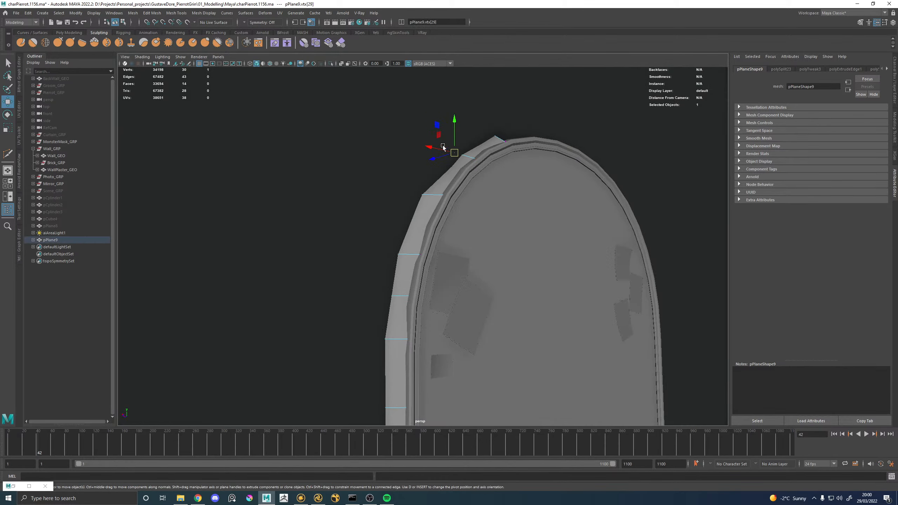
drag(454, 118, 448, 95)
Delete the strip's construction history, duplicate the strip and move the copy sideways away from the mirror frame
alt+drag(509, 161, 452, 173)
alt+right_drag(452, 173, 350, 150)
alt+drag(349, 150, 427, 266)
key(F8)
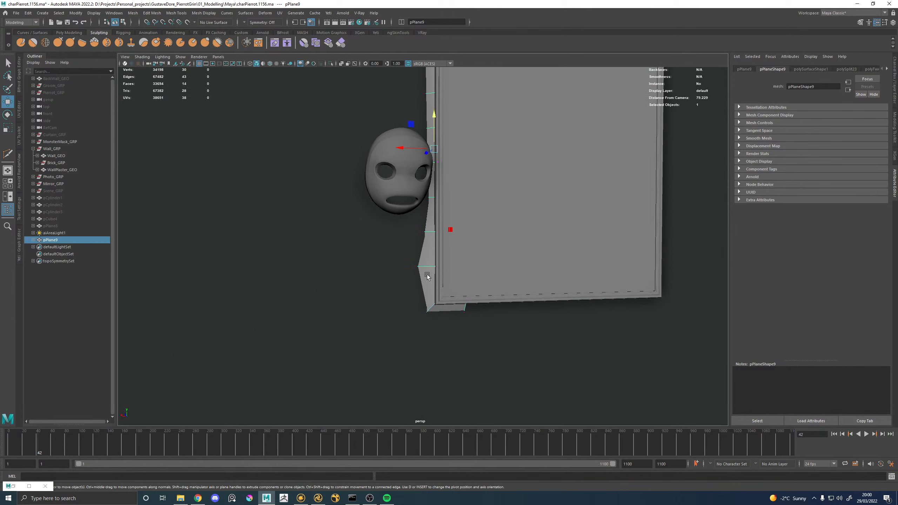
key(alt+shift+d)
alt+middle_drag(420, 232, 420, 247)
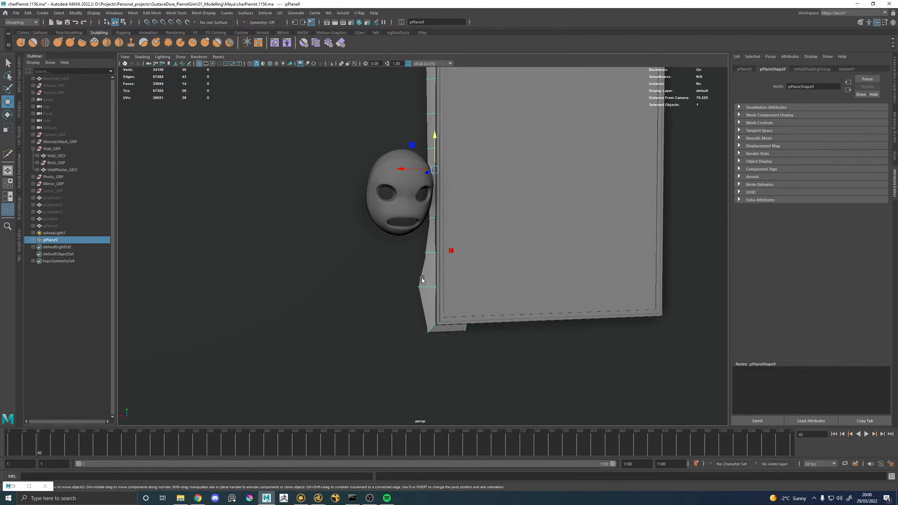
key(ctrl+d)
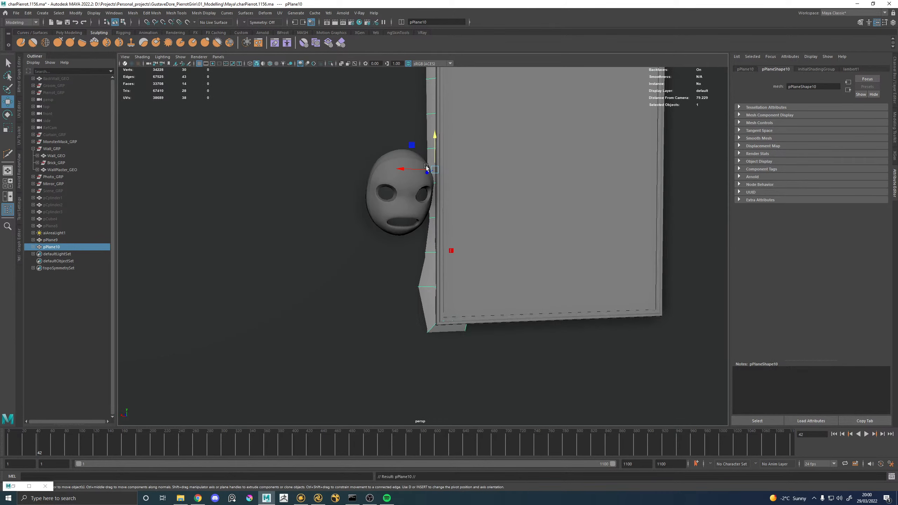
drag(406, 169, 351, 169)
Delete all faces of the duplicated strip except the single face just below the mask
right_drag(380, 250, 376, 268)
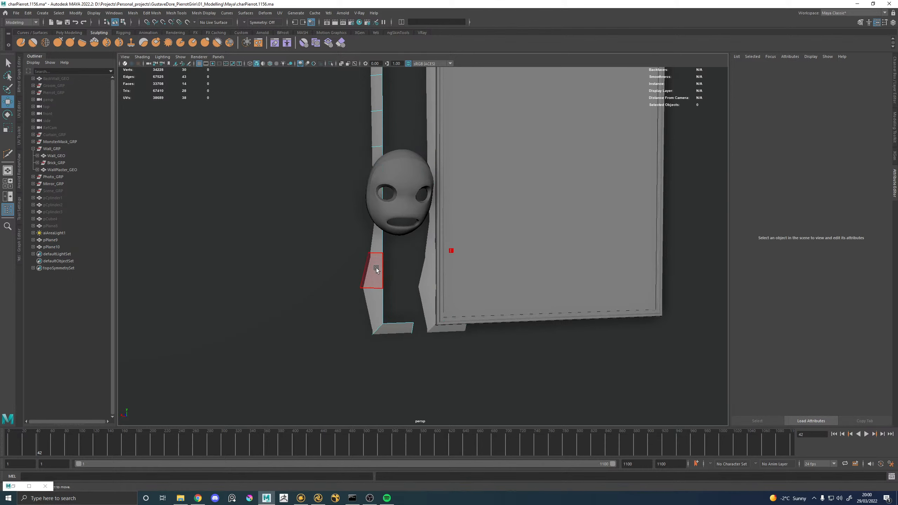
drag(353, 277, 411, 351)
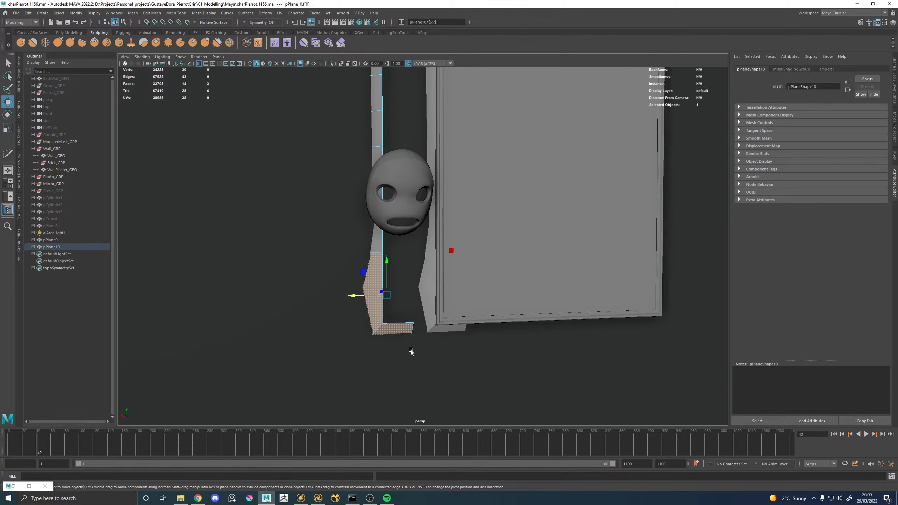
click(379, 236)
alt+right_drag(379, 236, 364, 218)
drag(336, 88, 505, 333)
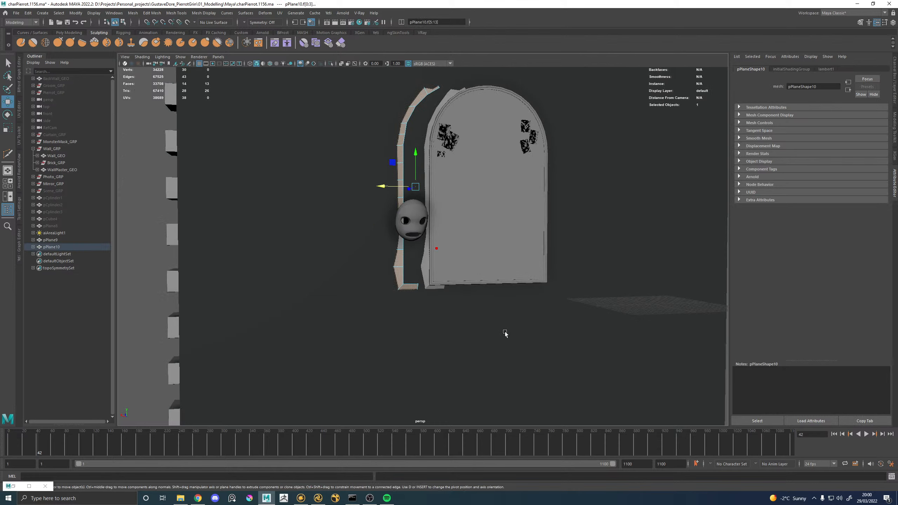
key(Delete)
Select the upper vertices of the remaining patch and move them toward the mask's chin
scroll(389, 246, up, 5)
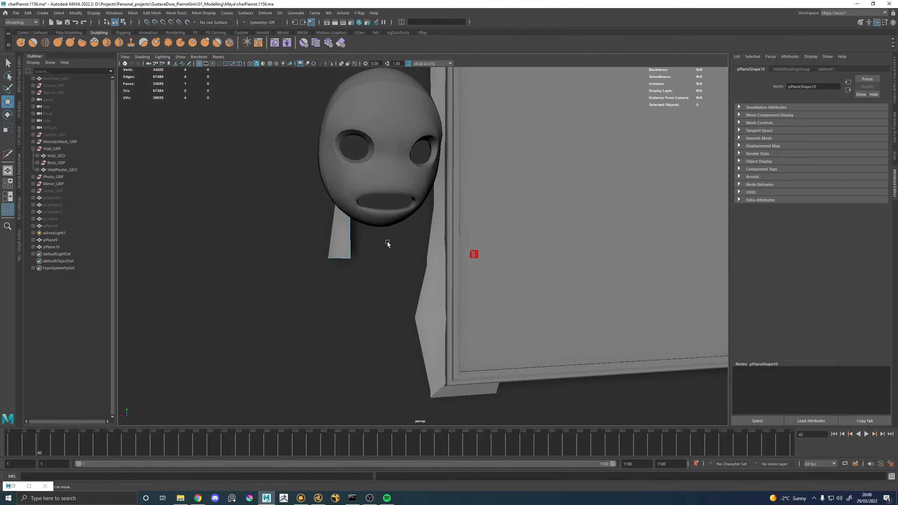
click(344, 244)
alt+drag(343, 237, 341, 217)
right_drag(341, 218, 346, 192)
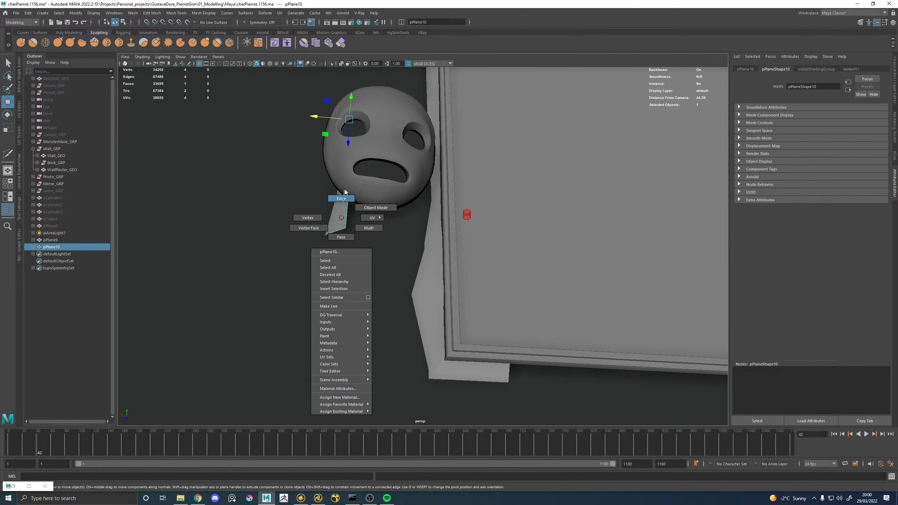
alt+drag(346, 192, 348, 181)
right_drag(352, 227, 322, 225)
drag(304, 75, 414, 196)
drag(343, 153, 392, 239)
Reposition the patch's vertices so it tucks behind the mask's chin and flares outward below it
key(e)
alt+right_drag(392, 239, 454, 261)
alt+drag(393, 252, 320, 242)
alt+right_drag(320, 241, 345, 251)
key(w)
click(285, 257)
drag(284, 256, 382, 241)
drag(360, 195, 336, 163)
alt+middle_drag(360, 165, 488, 251)
mouse_move(488, 251)
alt+mouse_down()
mouse_move(411, 261)
mouse_move(390, 277)
mouse_move(415, 282)
mouse_move(482, 254)
alt+mouse_up()
key(F8)
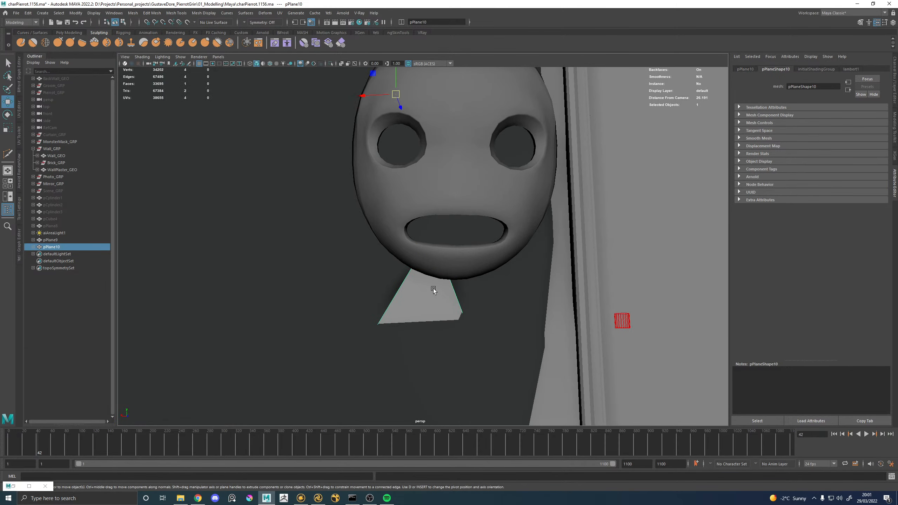
Group the mirror strip and the mask patch and name the group webs_GRP
scroll(434, 290, down, 8)
ctrl+click(57, 240)
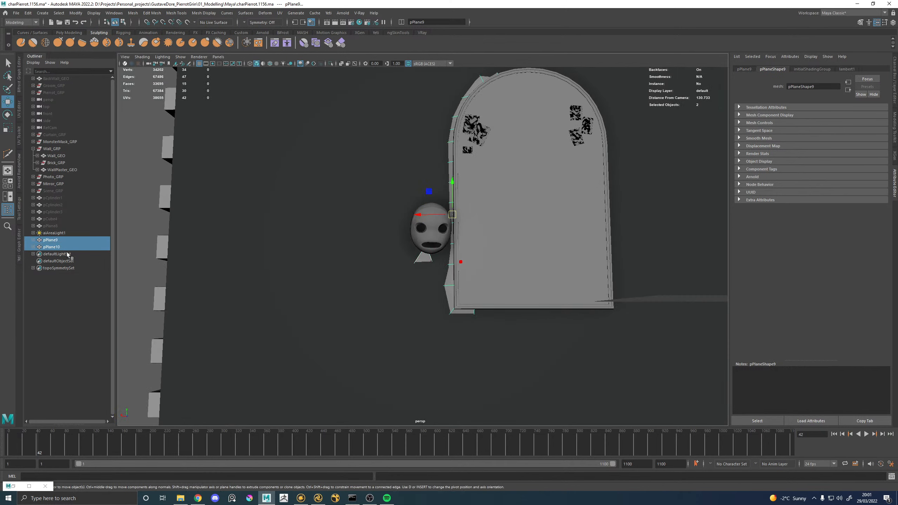
key(ctrl+g)
double_click(53, 241)
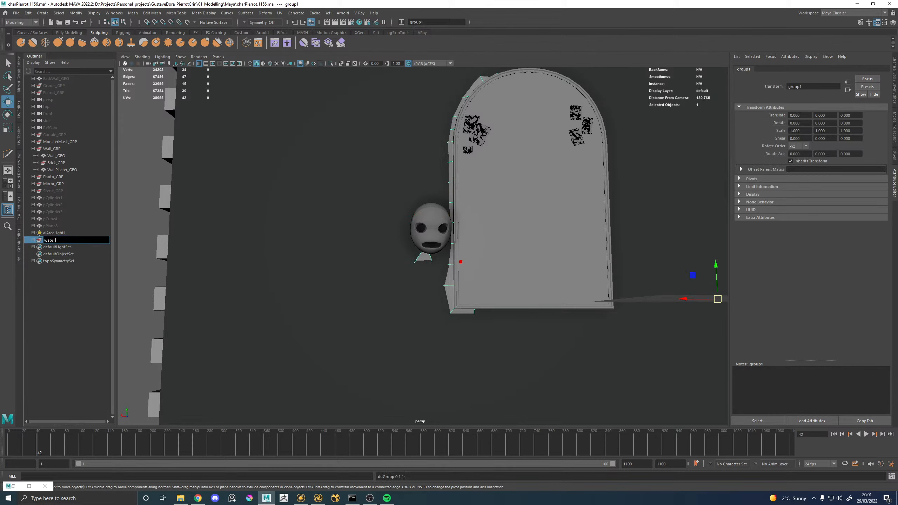
key(Return)
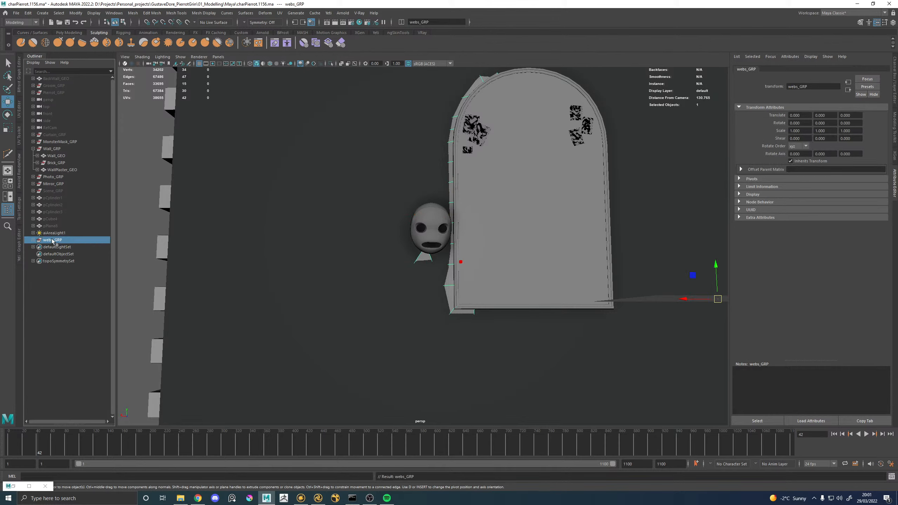
Insert a lengthwise edge loop along the centre of the mirror strip and select its edges
click(34, 240)
double_click(57, 247)
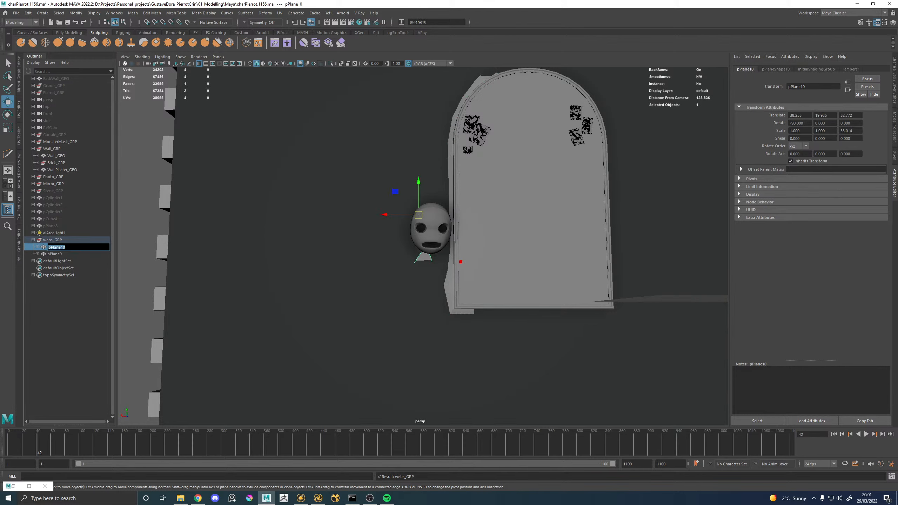
shift+click(55, 255)
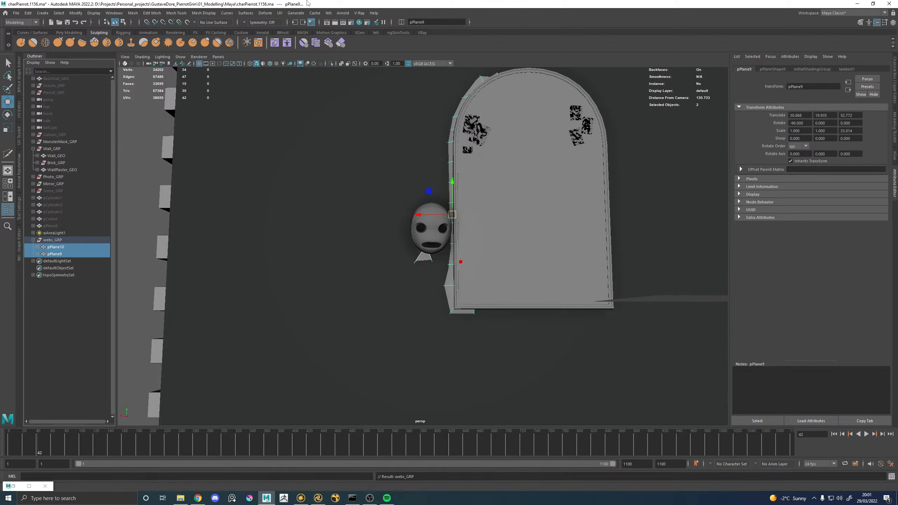
scroll(427, 196, up, 5)
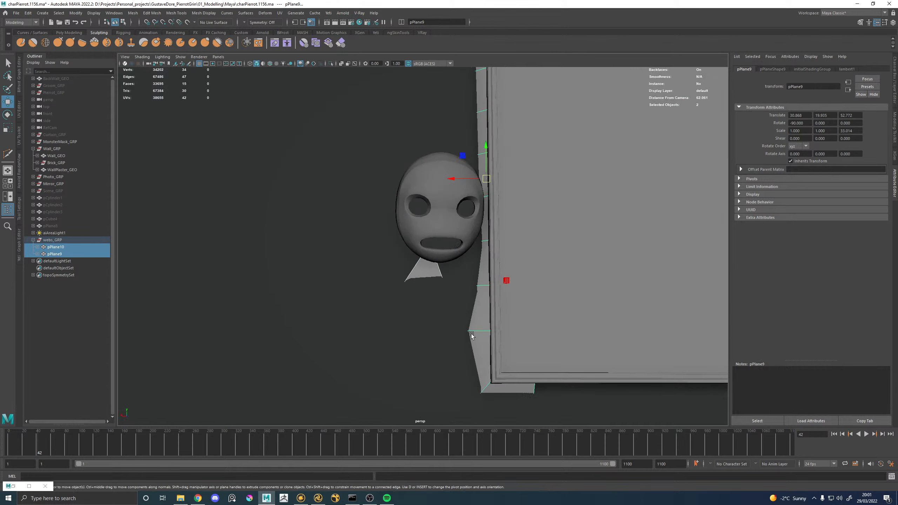
shift+right_drag(476, 311, 442, 317)
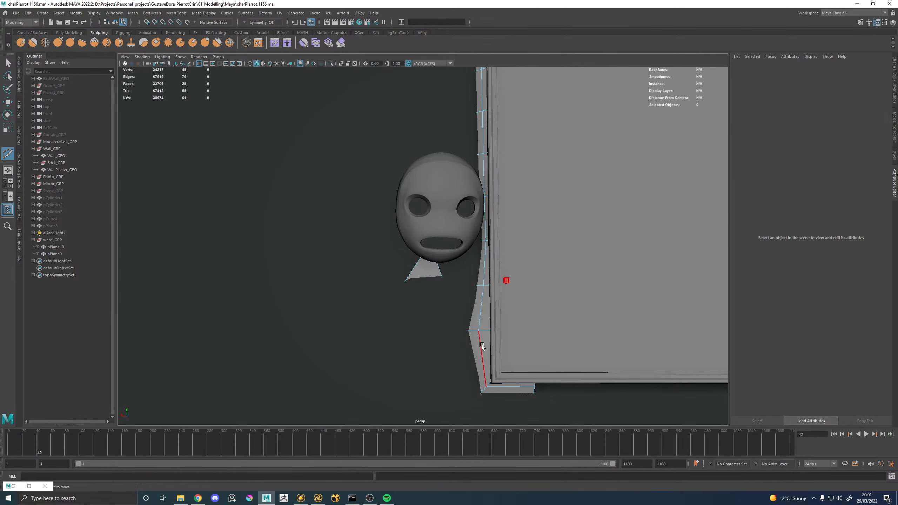
ctrl+click(484, 321)
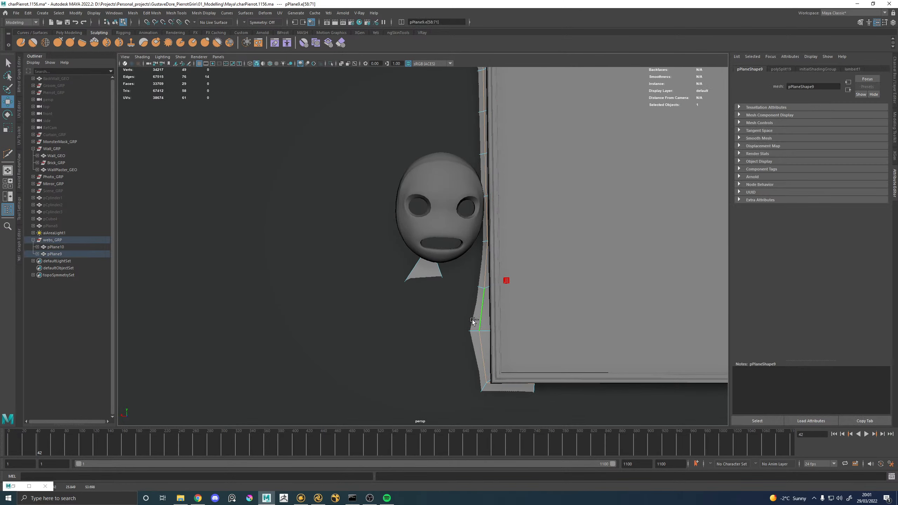
scroll(501, 191, down, 3)
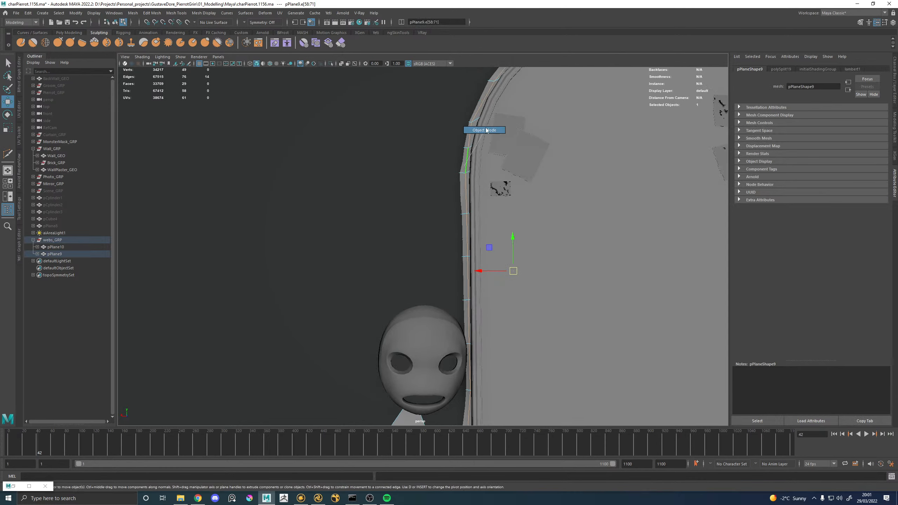
key(F8)
Insert a horizontal edge loop across the patch beneath the mask's chin
alt+drag(452, 185, 503, 195)
click(657, 184)
alt+drag(657, 184, 415, 290)
scroll(415, 289, up, 2)
click(350, 229)
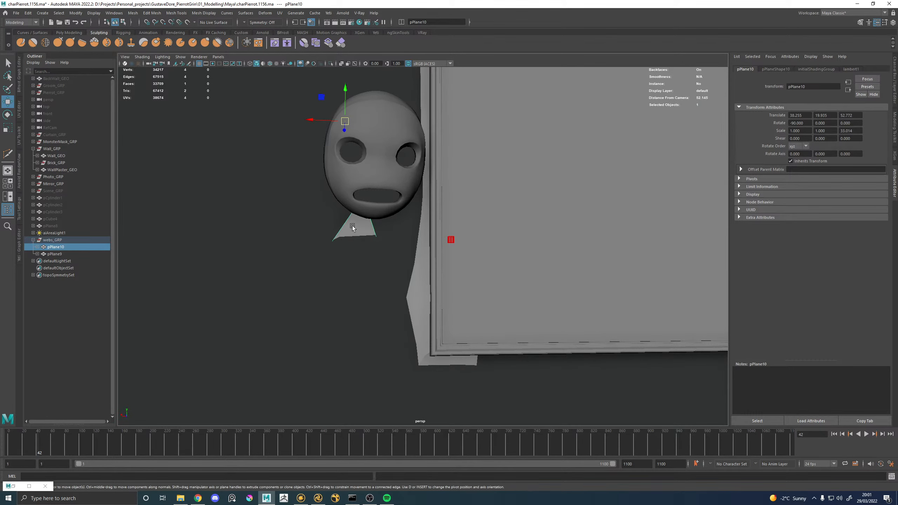
shift+right_drag(353, 226, 304, 226)
click(342, 228)
click(375, 230)
scroll(374, 230, up, 3)
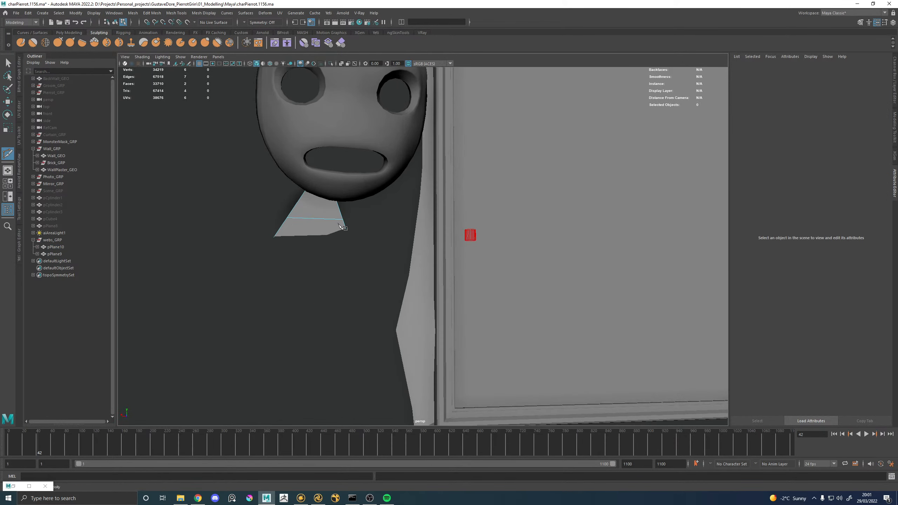
key(w)
Preview both web pieces in smooth display, inspect their centre edges and restore the unsmoothed display
alt+drag(263, 233, 410, 249)
key(3)
shift+double_click(445, 271)
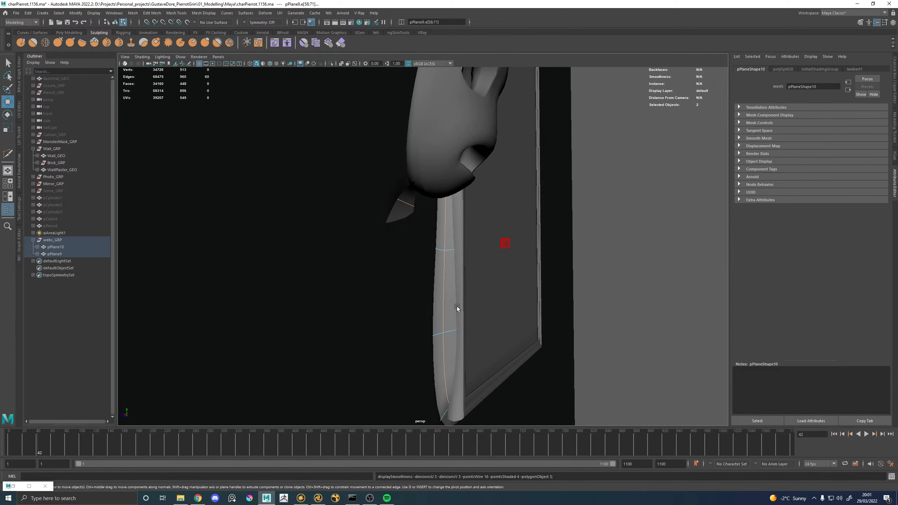
click(568, 229)
alt+drag(569, 228, 449, 306)
click(418, 318)
key(1)
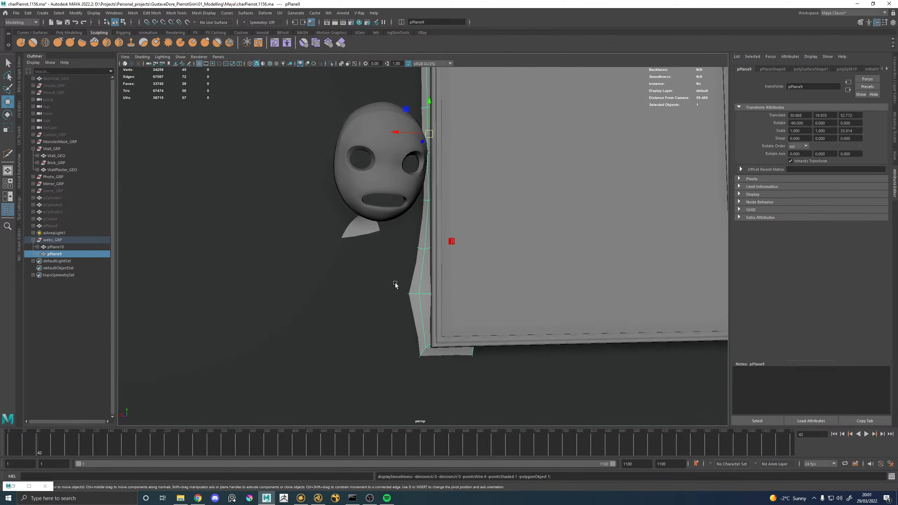
Select the mask patch and the mirror strip and rename both with the base name web_
click(361, 232)
ctrl+click(55, 254)
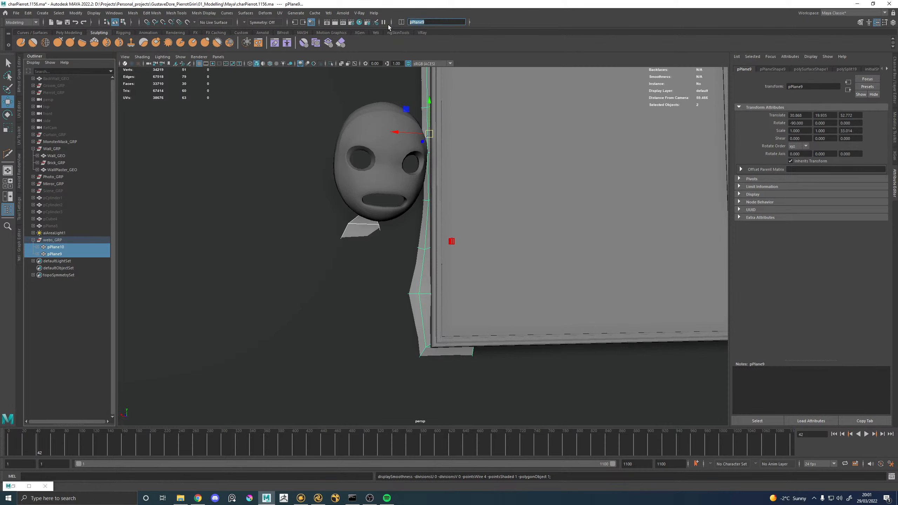
text(web_)
key(Return)
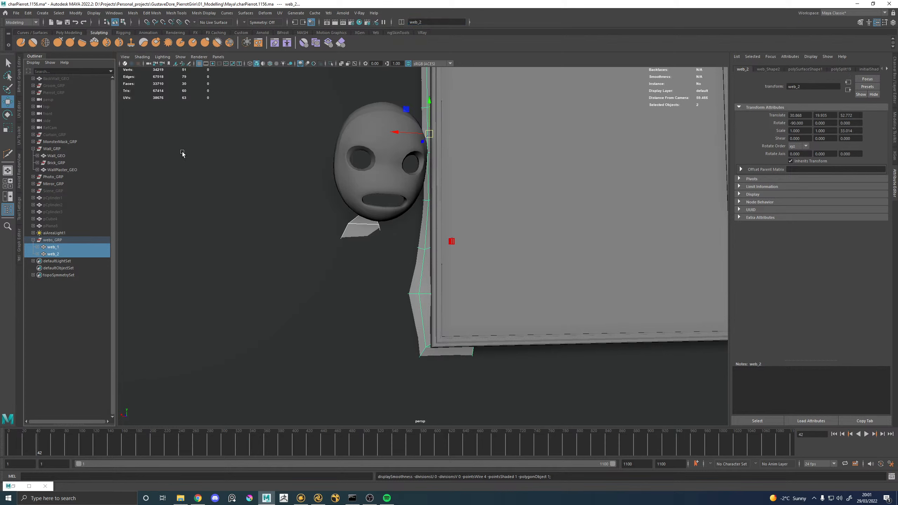
Add the suffix _GEO to both web objects' names with Search and Replace Names
click(43, 13)
mouse_move(25, 14)
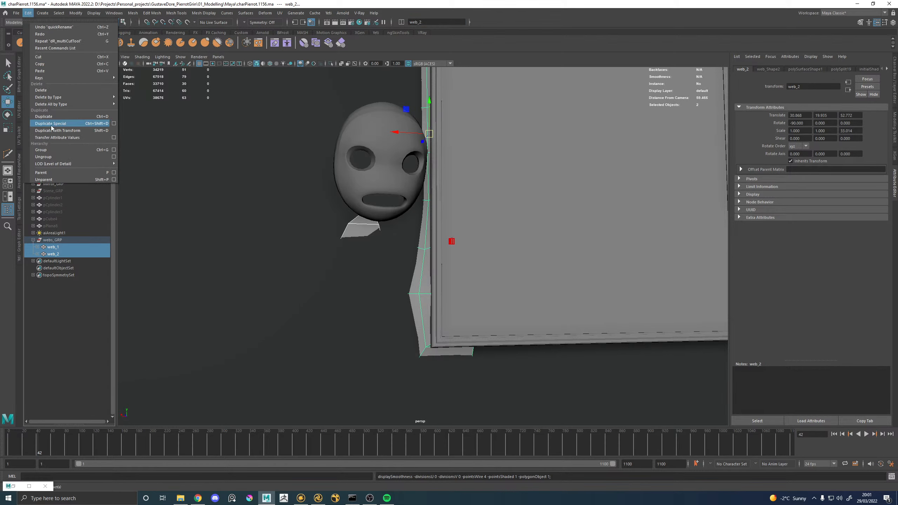
click(76, 13)
click(95, 130)
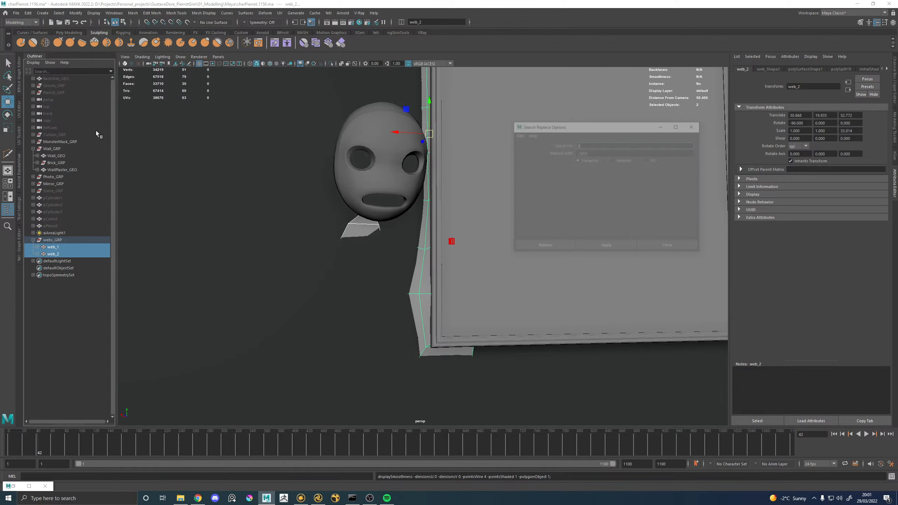
click(544, 247)
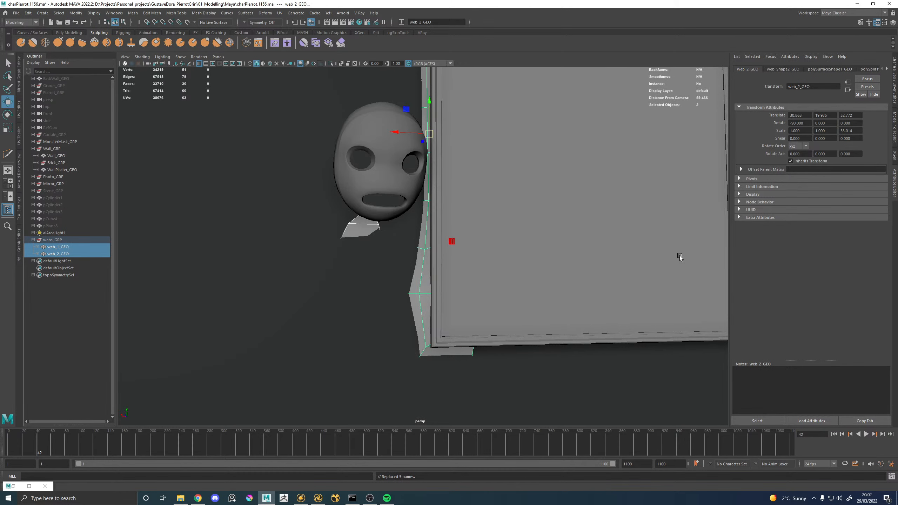
Select webs_GRP and examine the web pieces around the mirror and mask from the side
click(54, 240)
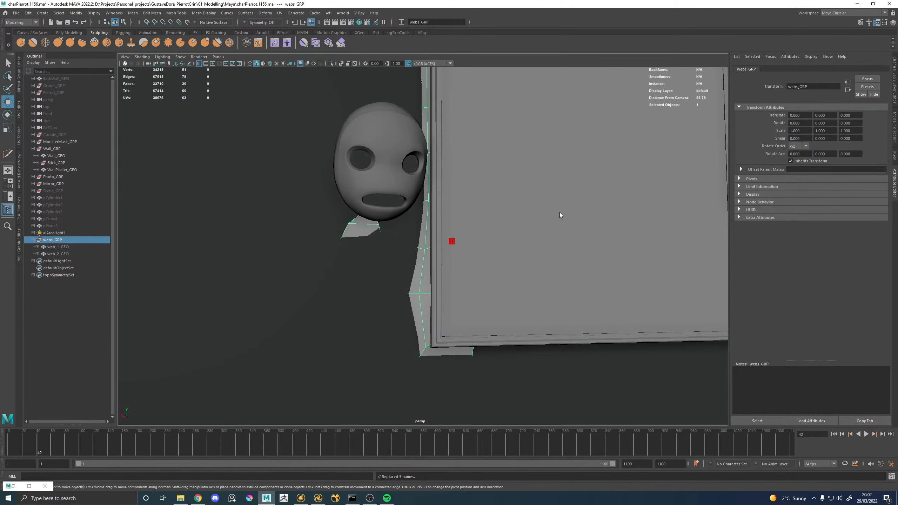
alt+right_drag(561, 214, 413, 178)
alt+drag(412, 178, 563, 240)
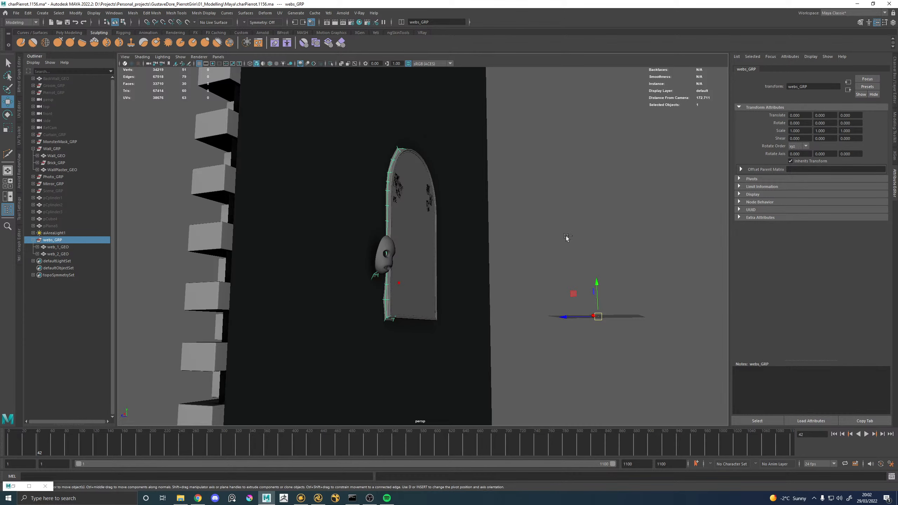
Save the scene, then move webs_GRP above Wall_GRP in the outliner and collapse both groups
key(q)
key(ctrl+s)
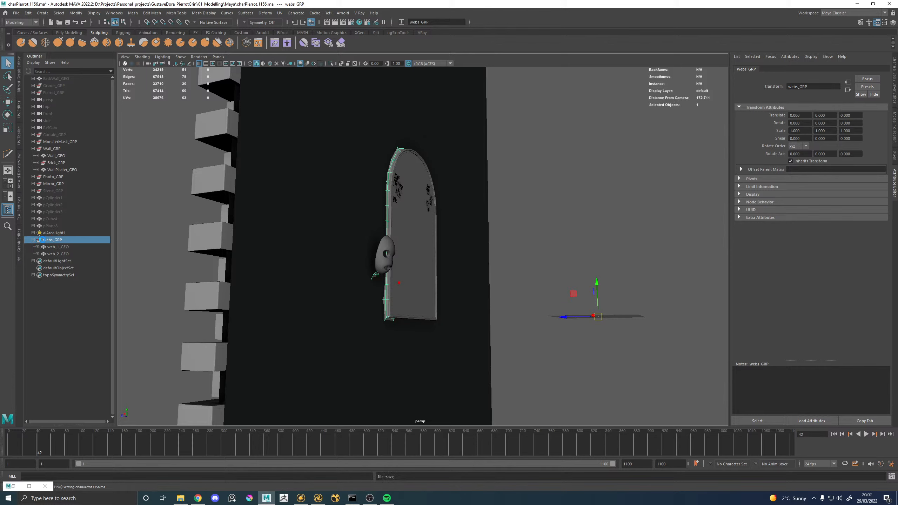
key(w)
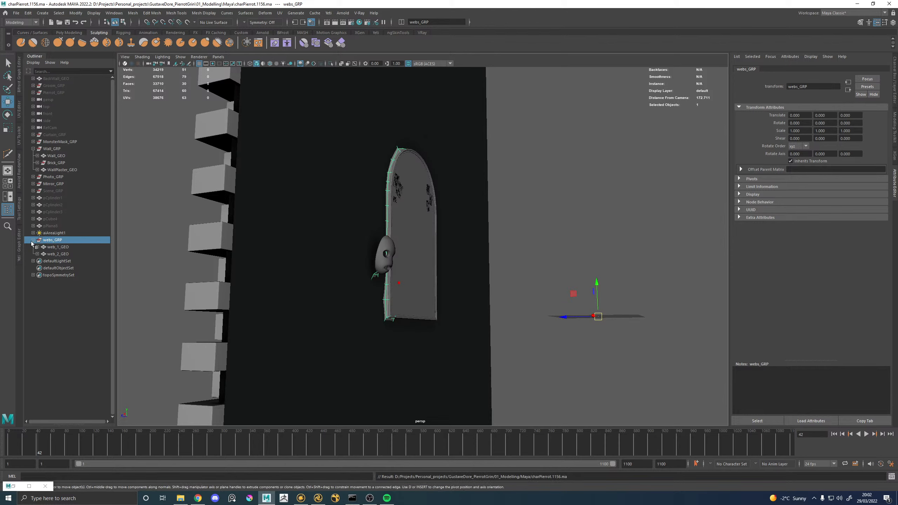
click(33, 240)
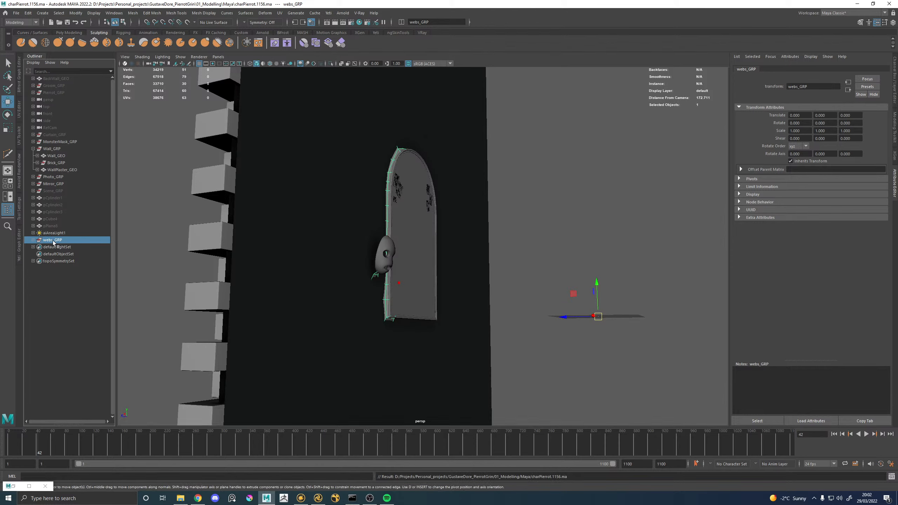
middle_drag(53, 242, 36, 157)
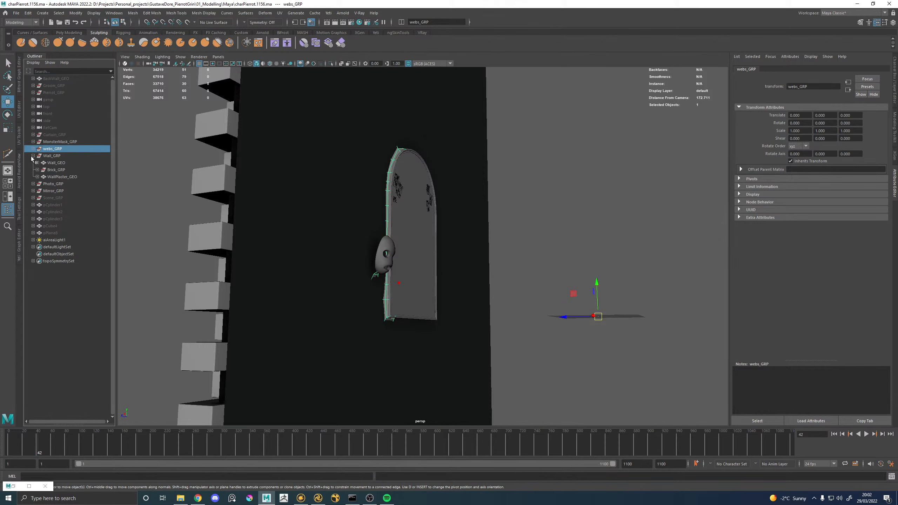
click(33, 155)
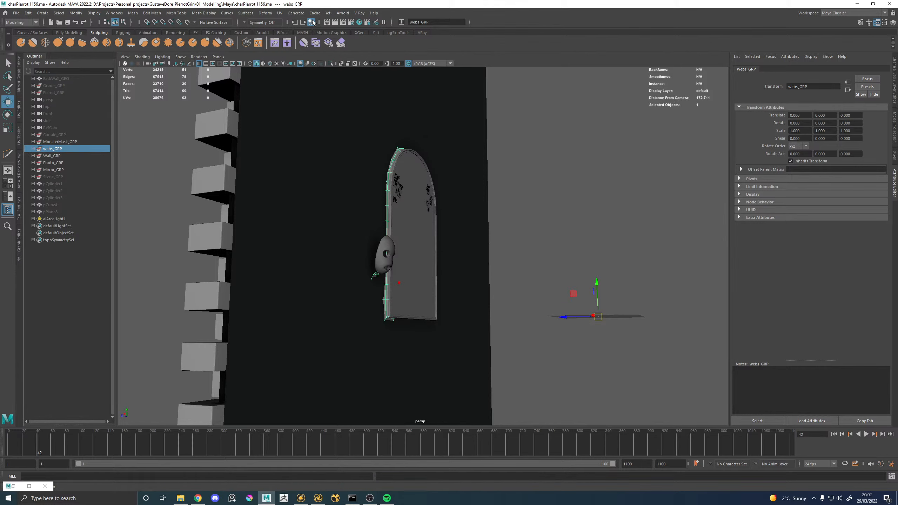
Start an Alembic export of the selected webs_GRP and create a propWebs folder in AssetPublishes
key(f)
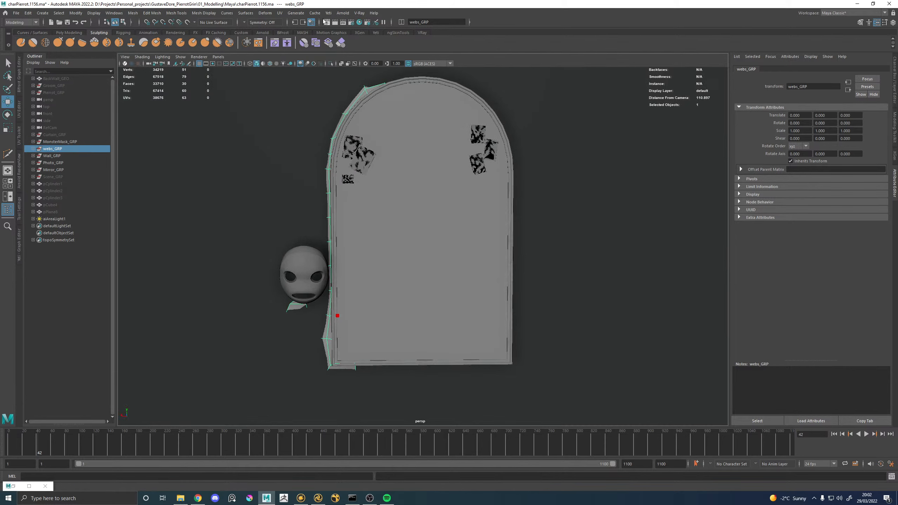
click(310, 15)
mouse_move(342, 27)
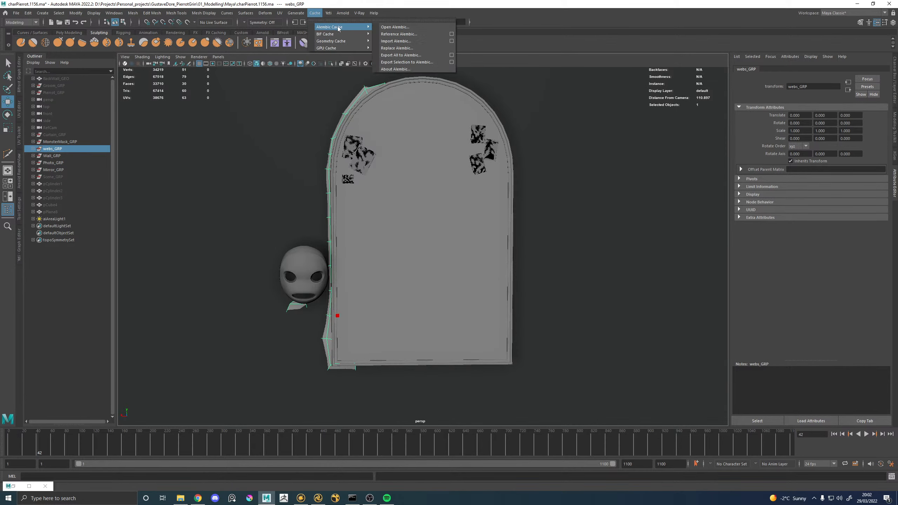
click(411, 62)
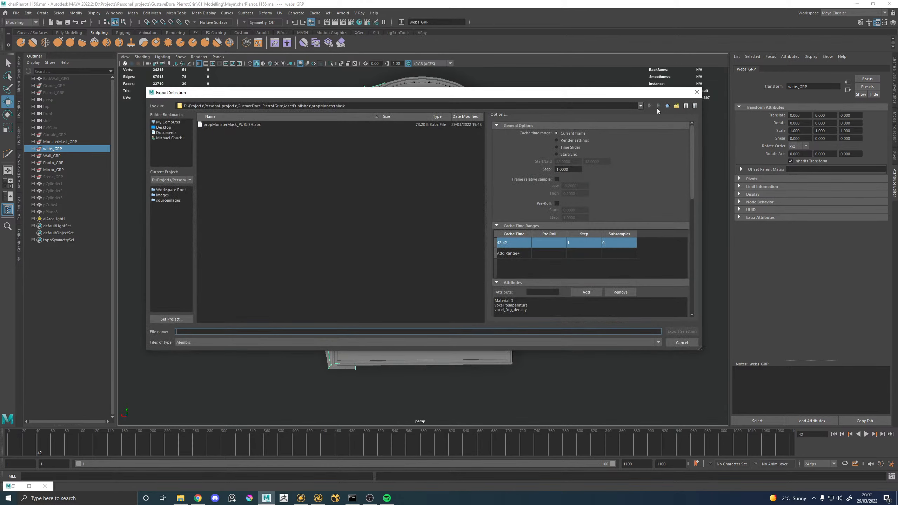
click(667, 106)
right_click(333, 214)
click(352, 225)
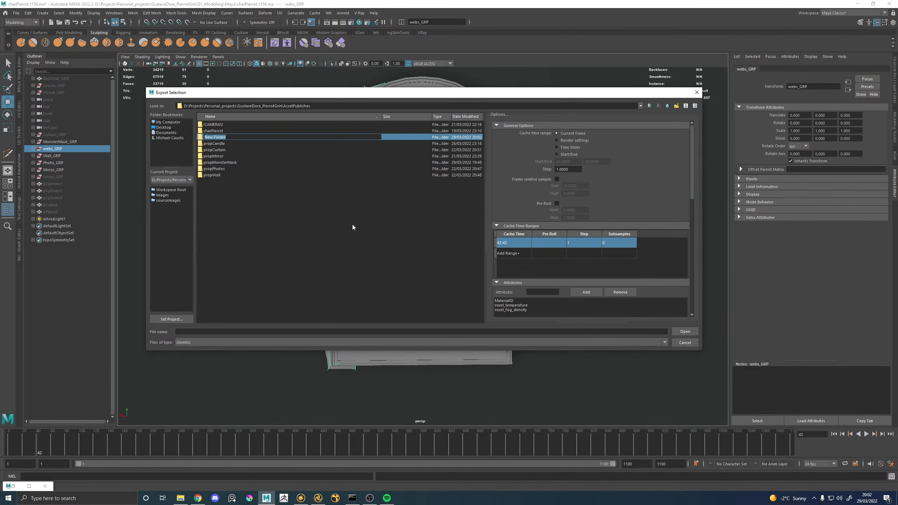
text(propWebs)
key(Return)
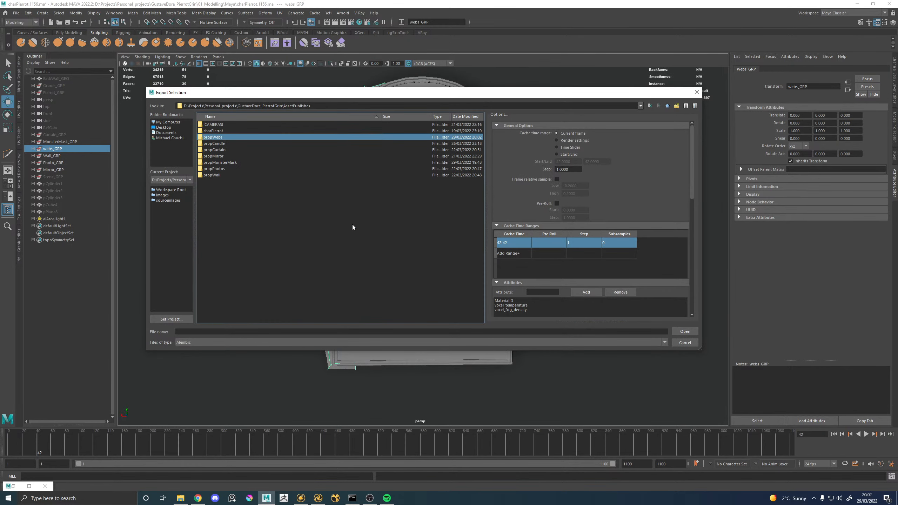
Export the selection into the propWebs folder as propWebs_PUBLISH
double_click(216, 137)
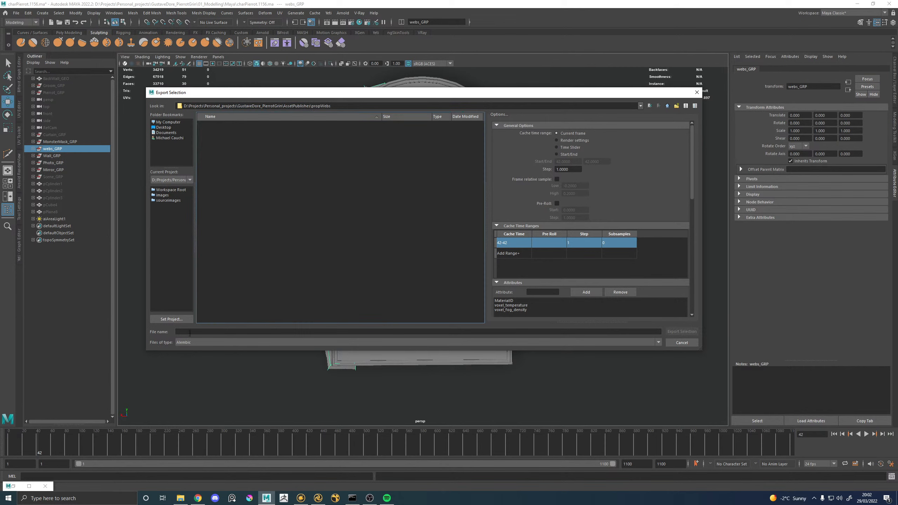
click(189, 333)
text(propWebs_PUBLISH)
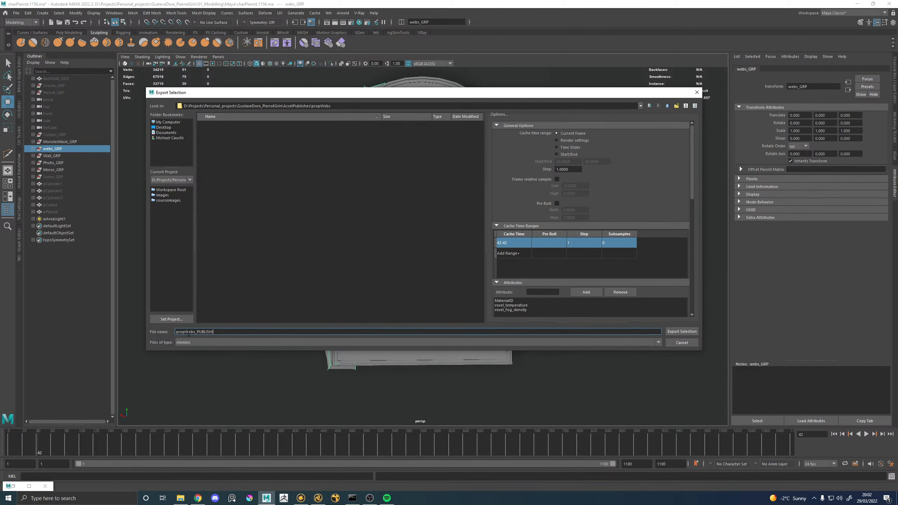
key(Return)
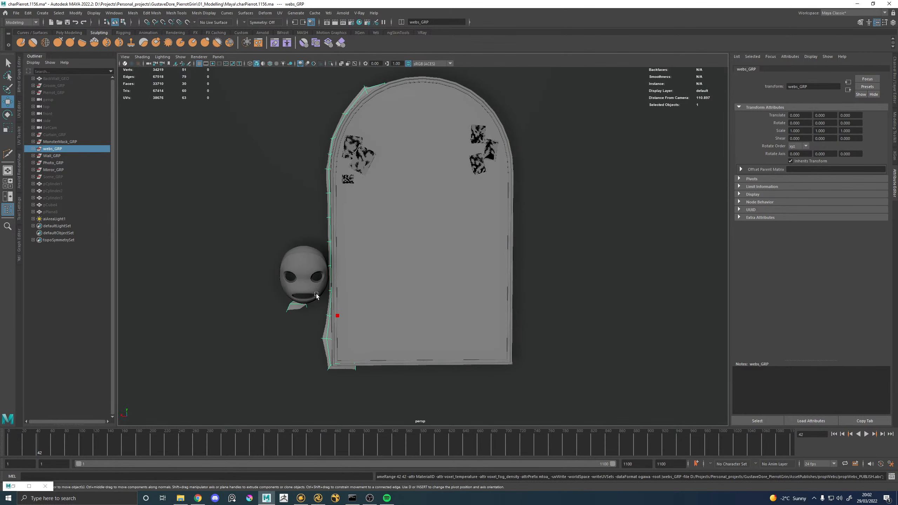
Switch to Katana and duplicate the monster mask node chain beside the original in the main node graph
click(318, 498)
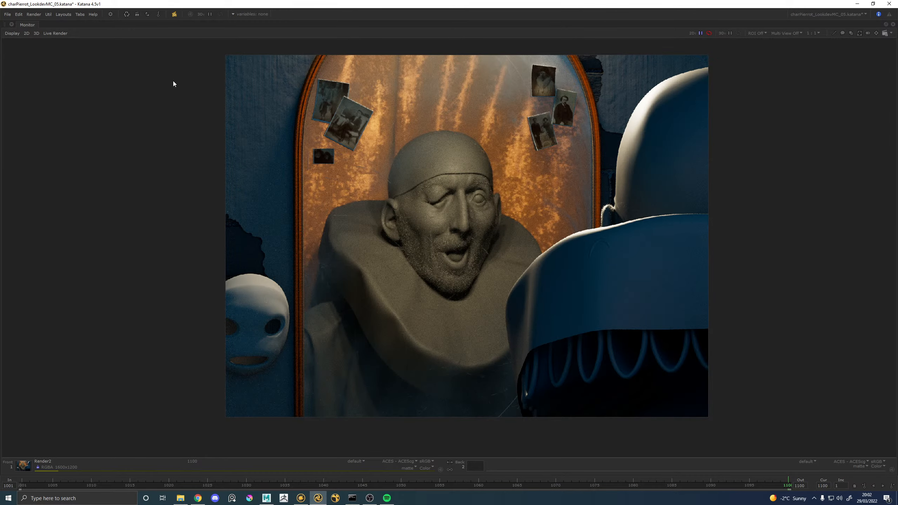
key(space)
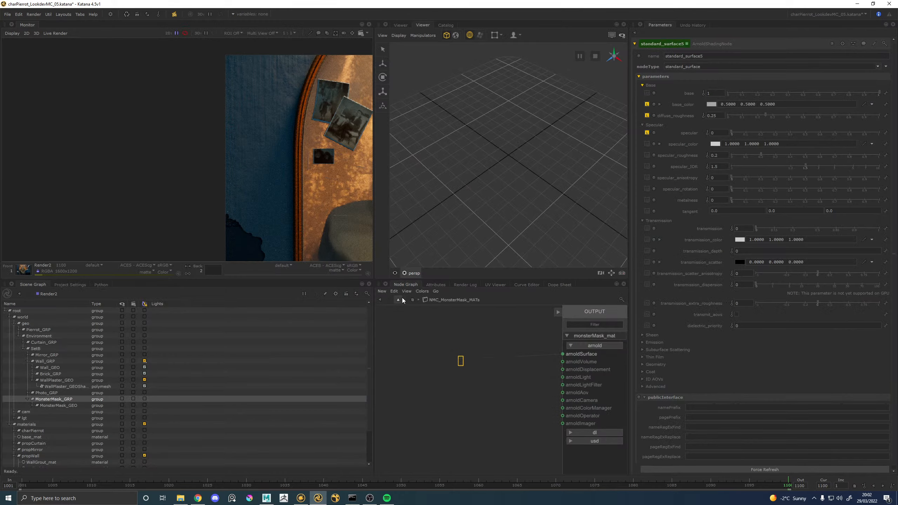
click(399, 300)
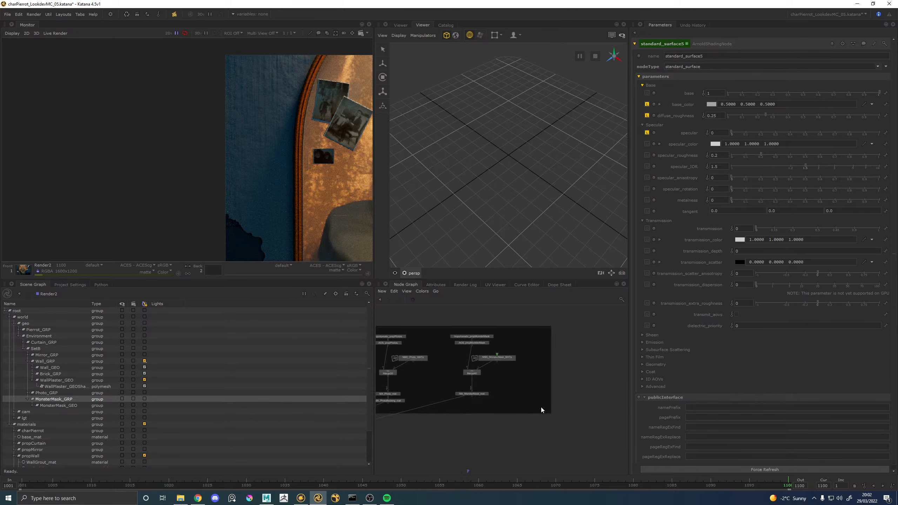
scroll(513, 409, down, 3)
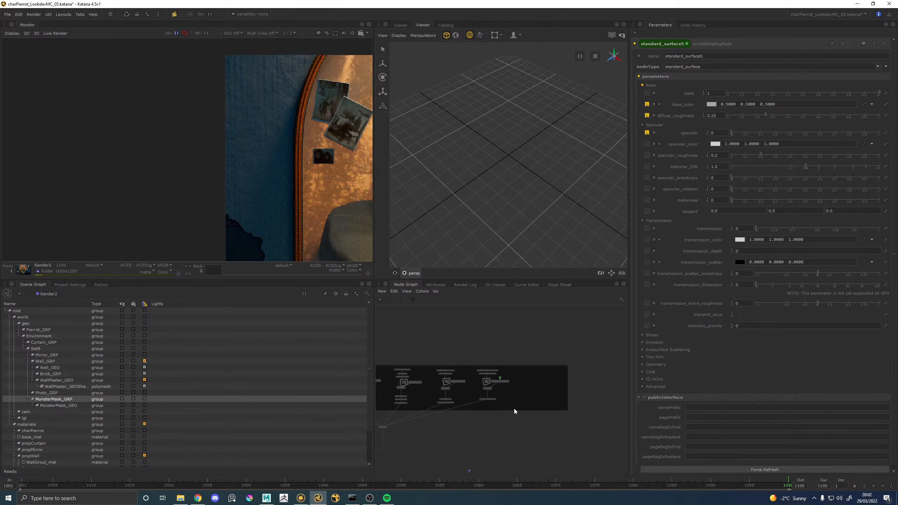
scroll(514, 407, up, 3)
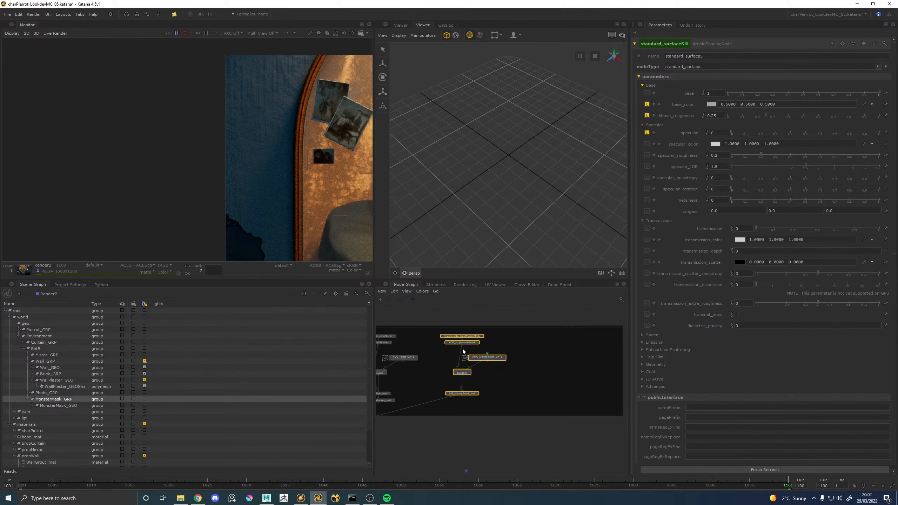
key(ctrl+c)
key(ctrl+v)
click(541, 381)
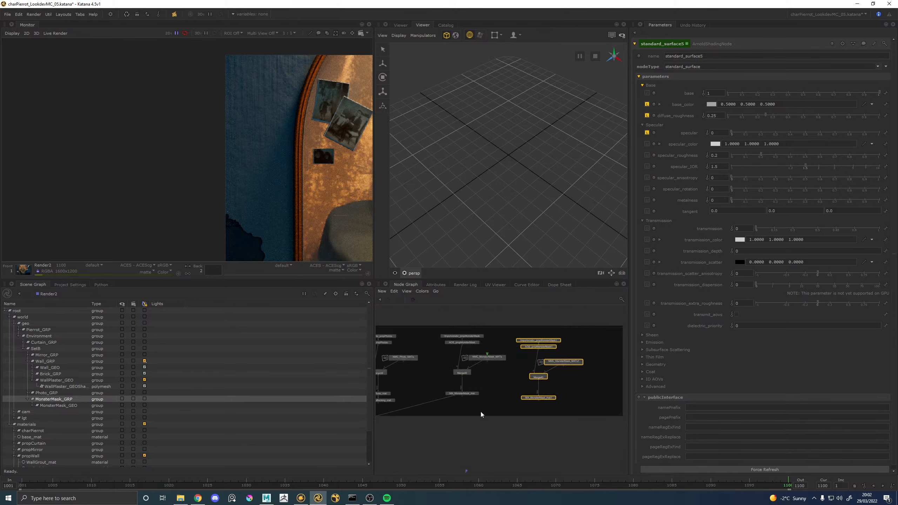
Connect the output of the duplicated MA_MonsterMask_mat1 node to Merge37
key(space)
middle_drag(296, 342, 593, 418)
scroll(335, 277, up, 3)
middle_drag(336, 277, 445, 341)
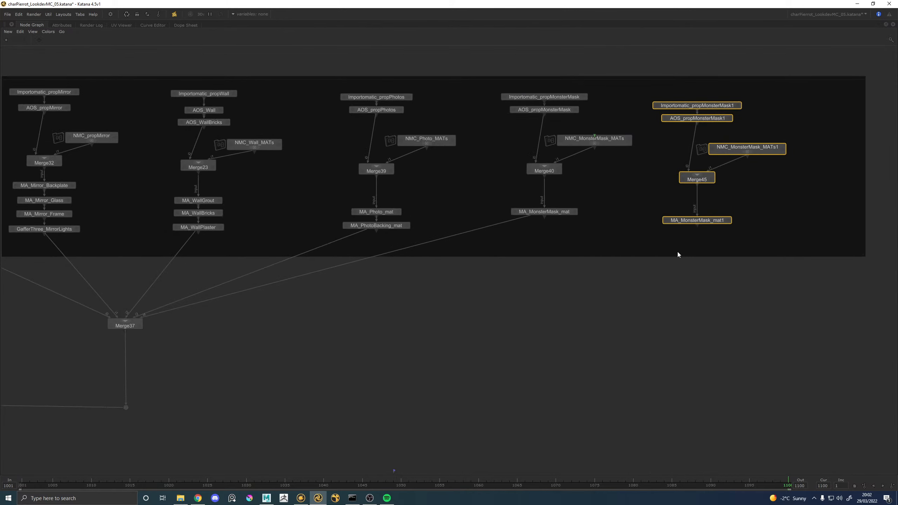
click(682, 245)
drag(697, 225, 125, 323)
middle_drag(647, 220, 309, 371)
Copy the scene location of the mask asset in Importomatic_propMonsterMask1 and delete that Alembic asset from the node
scroll(391, 257, up, 6)
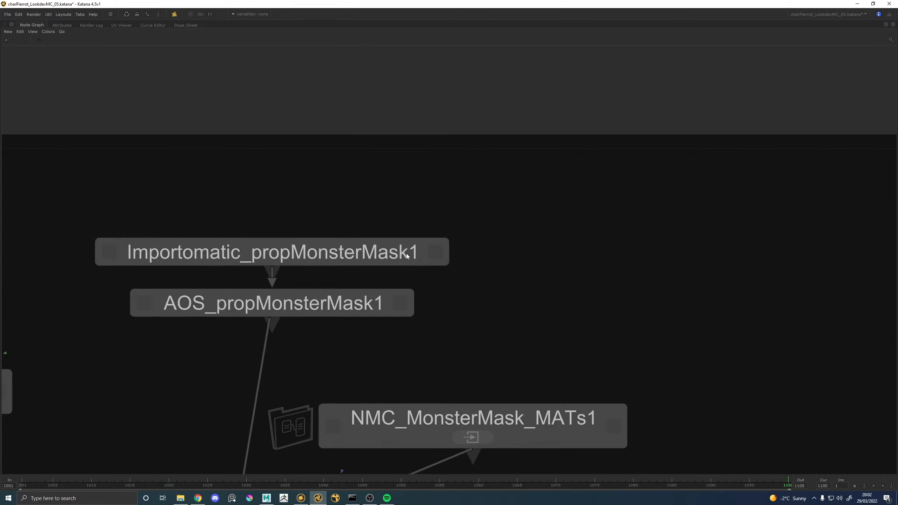
key(space)
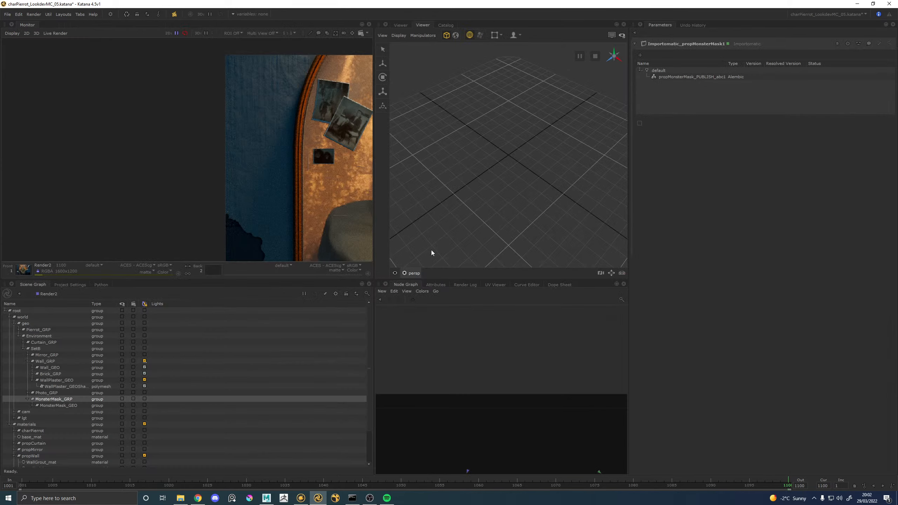
click(699, 77)
drag(766, 135, 755, 135)
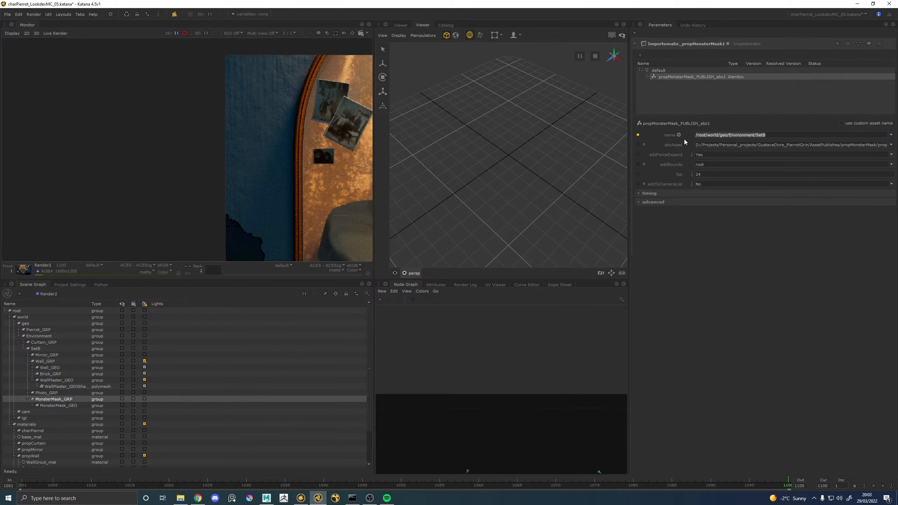
click(695, 76)
key(Delete)
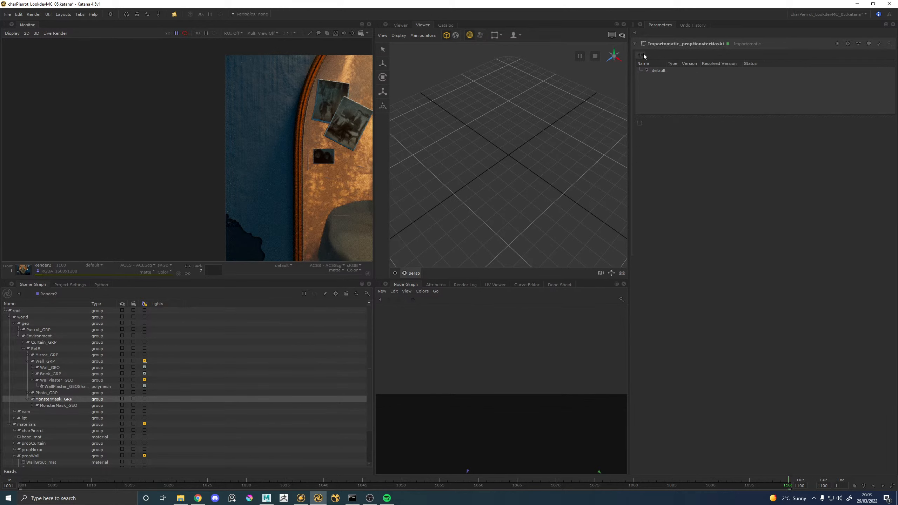
Add propWebs_PUBLISH.abc from the propWebs folder as the Alembic asset of the duplicated Importomatic node
click(640, 55)
click(658, 62)
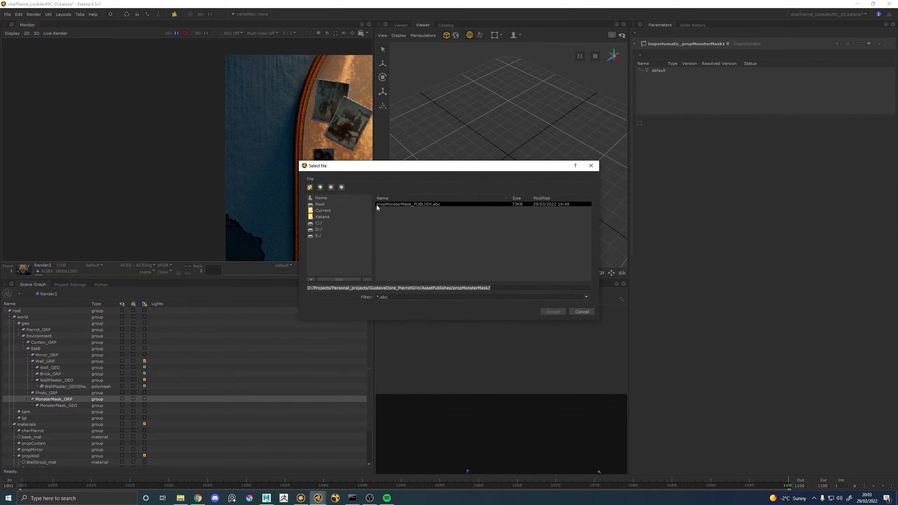
click(321, 187)
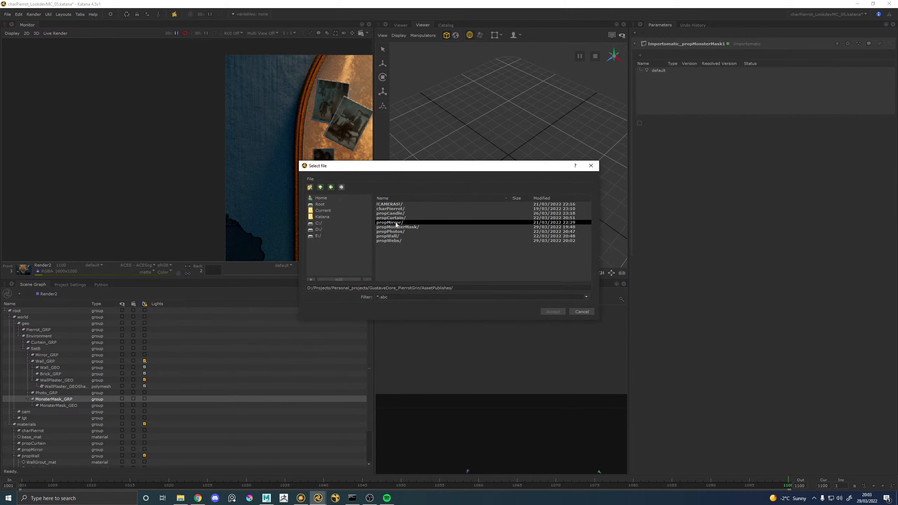
double_click(396, 243)
click(402, 205)
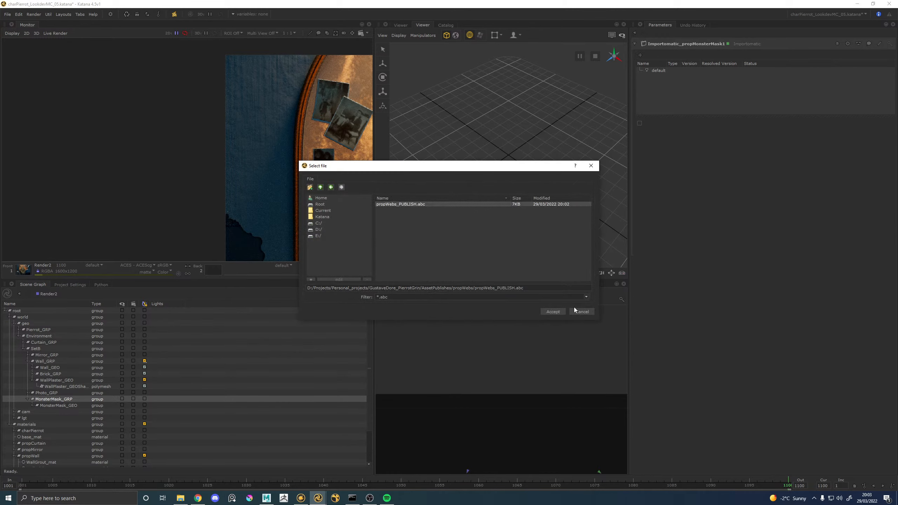
click(553, 312)
Set the web asset's scene location name to /root/world/geo/Environment/SetB
drag(779, 135, 689, 136)
text(/root/world/geo/Environment/SetB)
key(Return)
Rename the duplicated Importomatic node as Importomatic_propWebs
scroll(537, 381, down, 6)
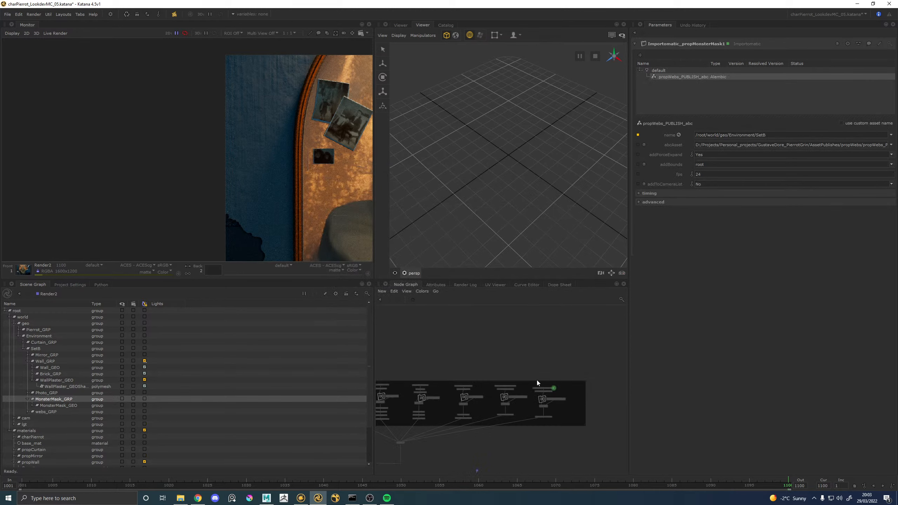
middle_drag(537, 381, 485, 356)
click(712, 44)
drag(725, 44, 698, 46)
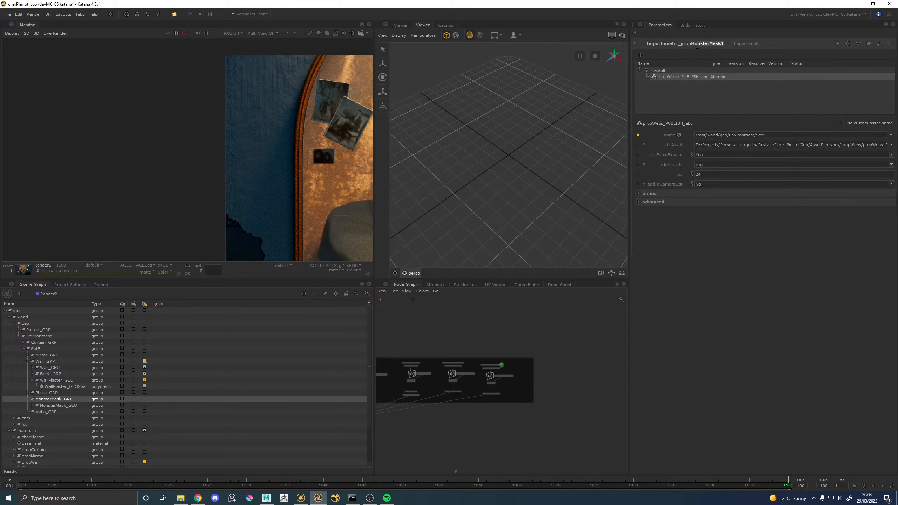
text(Webs)
key(Return)
Rename the duplicated object settings node as AOS_propWebs and open its CEL statement
scroll(497, 374, up, 8)
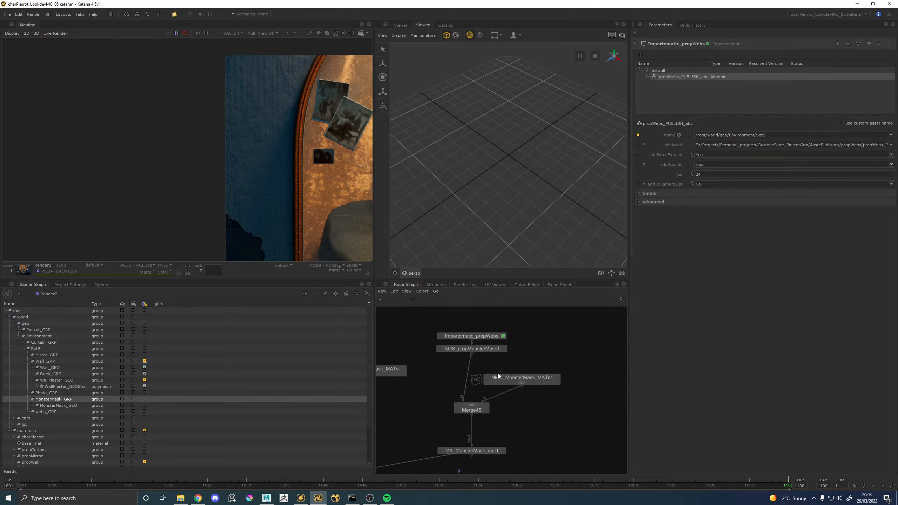
click(505, 345)
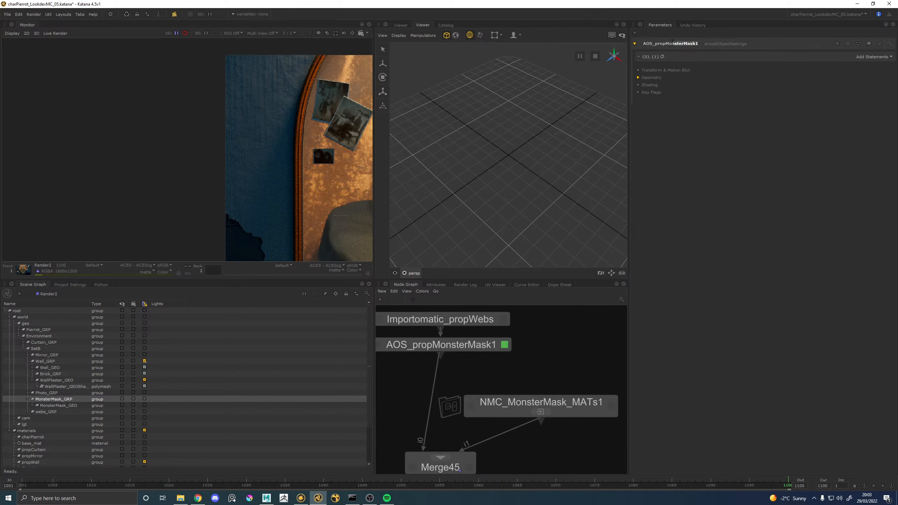
text(bs)
key(Return)
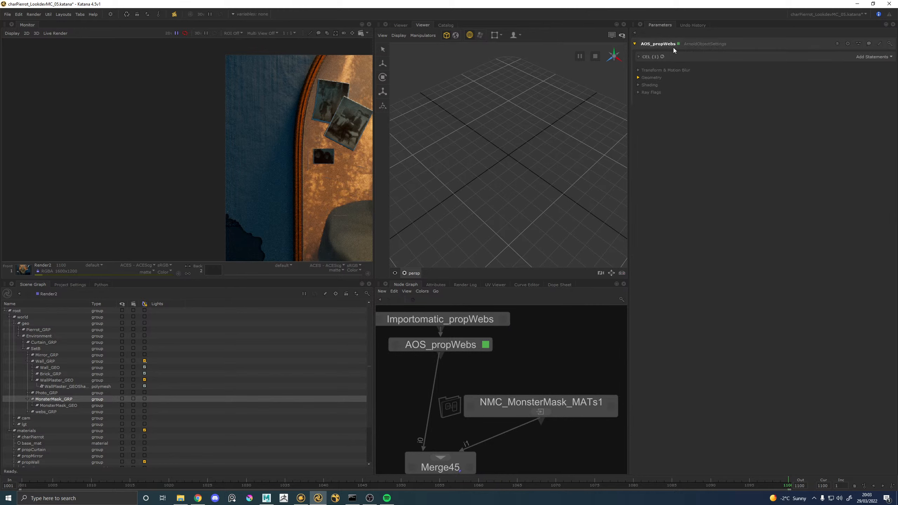
click(639, 56)
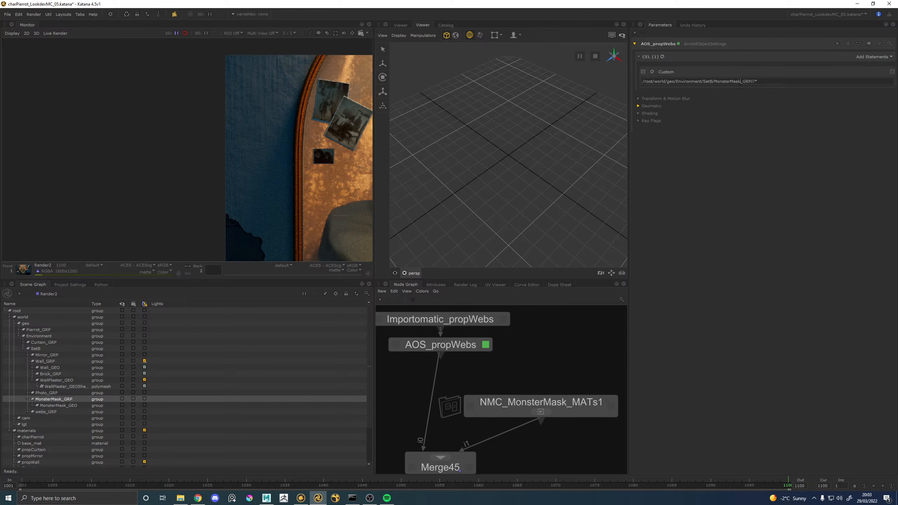
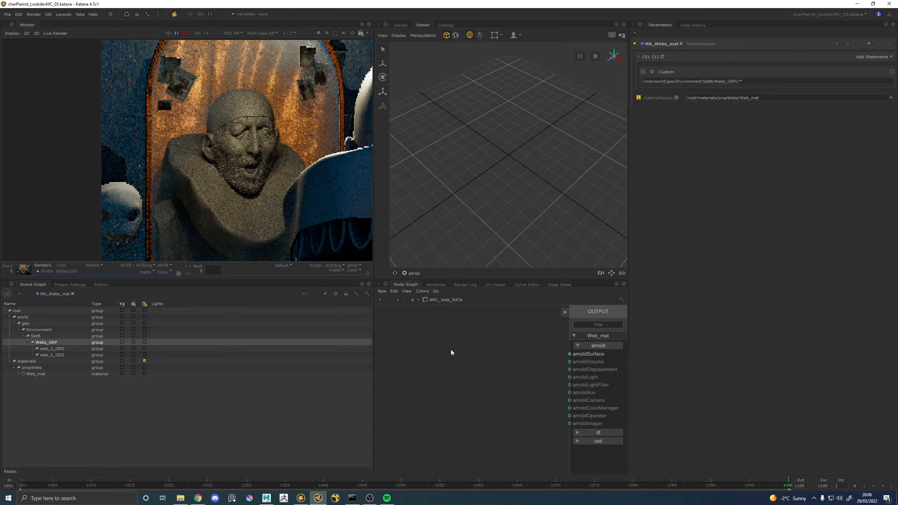
Leave the NMC_Web_MATs network and view the scene at the Merge37 node that combines all props
click(398, 300)
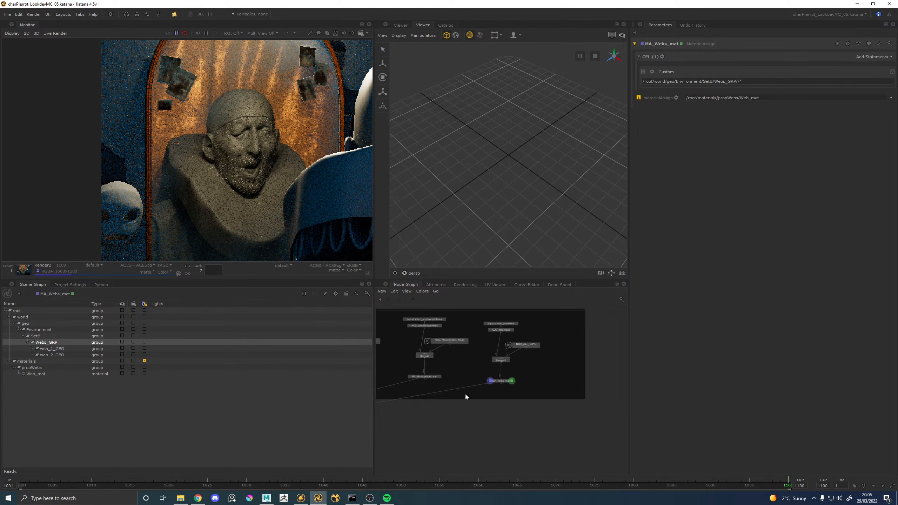
middle_drag(430, 411, 521, 381)
scroll(465, 377, up, 6)
click(474, 377)
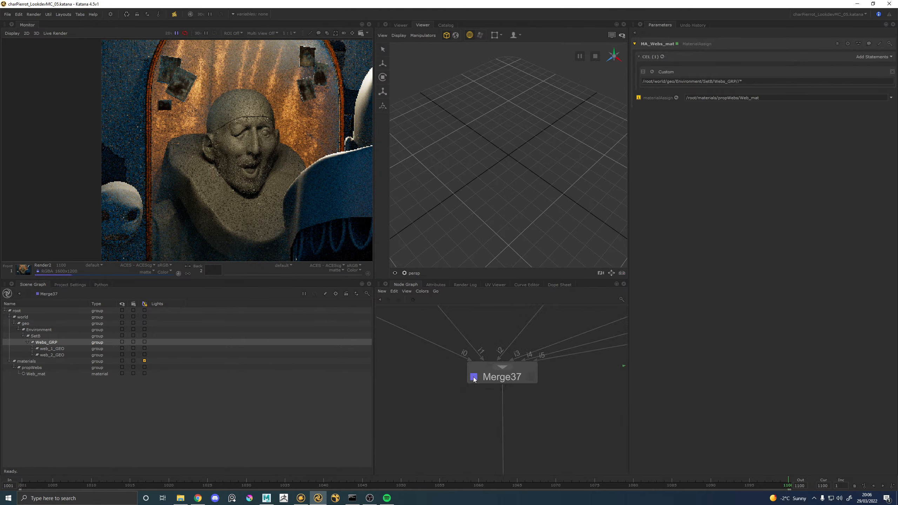
scroll(475, 203, down, 5)
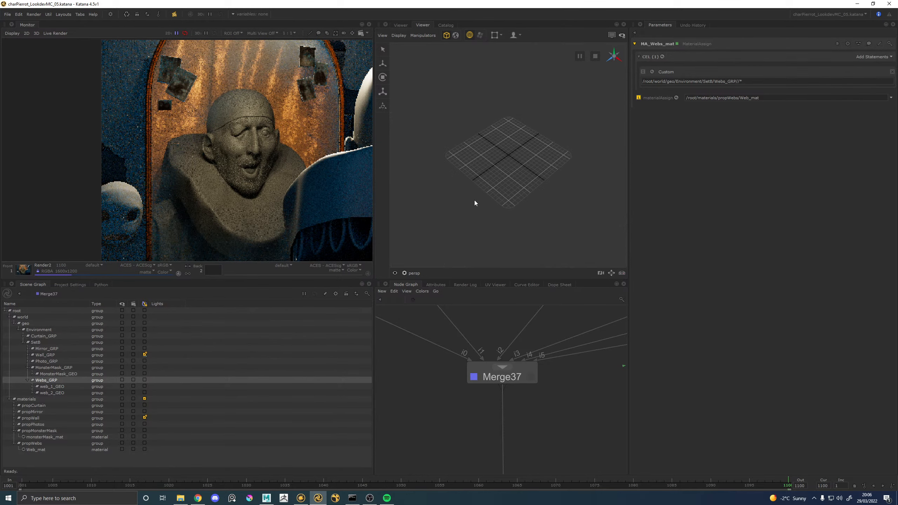
scroll(479, 196, down, 4)
Inspect the N output of the render around the mirror frame and switch the monitor back to the default output
scroll(148, 73, up, 2)
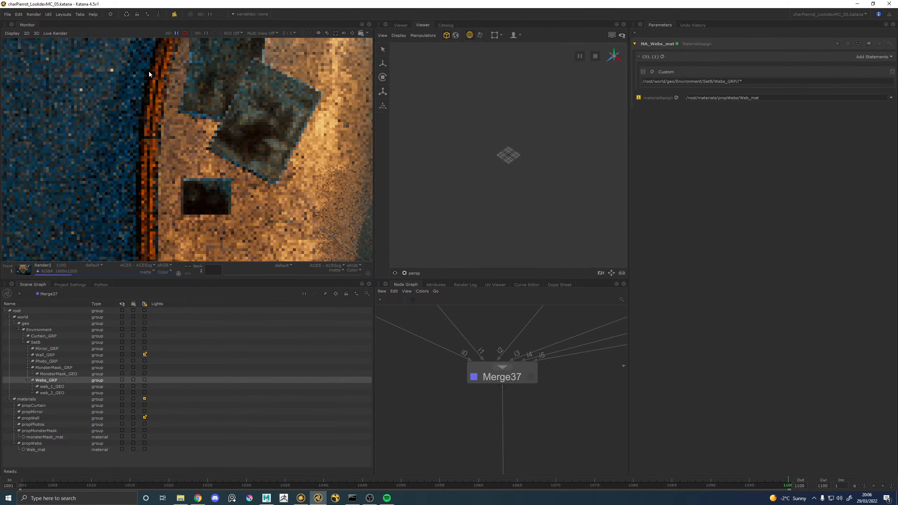
click(95, 266)
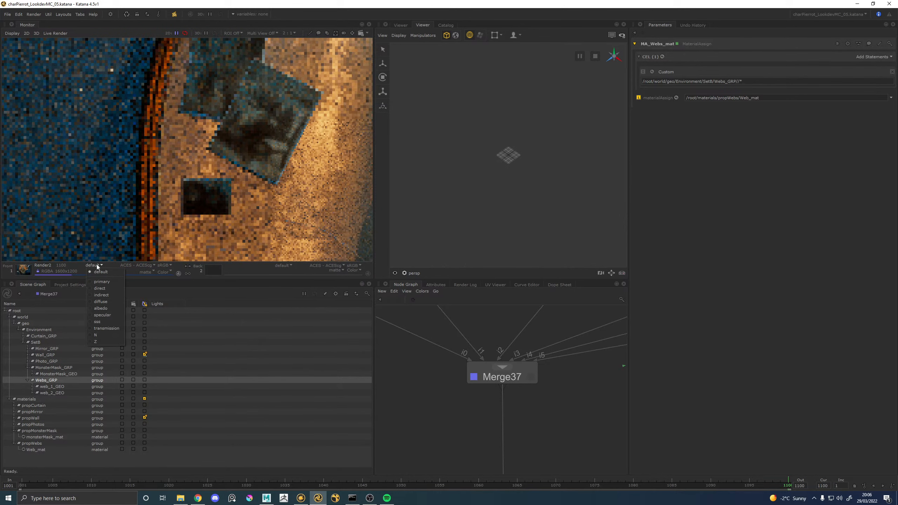
click(98, 335)
scroll(156, 139, down, 3)
scroll(156, 124, up, 2)
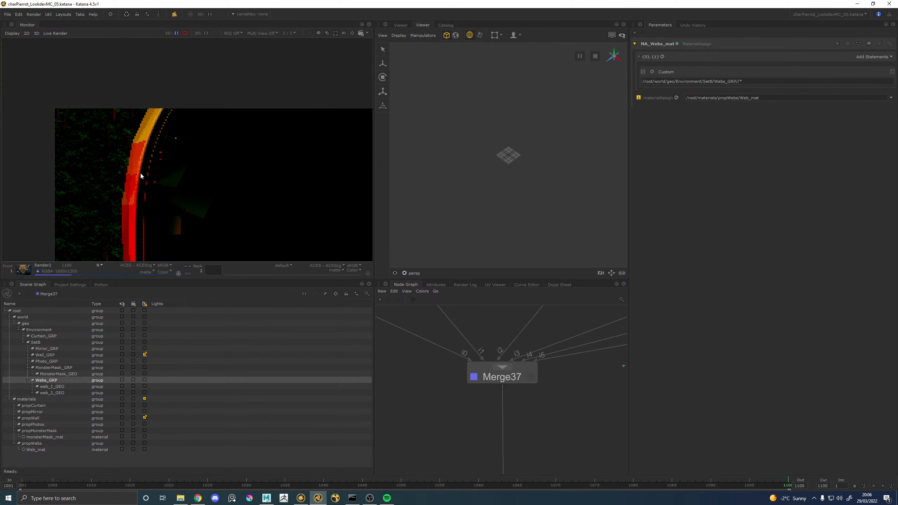
scroll(130, 175, up, 2)
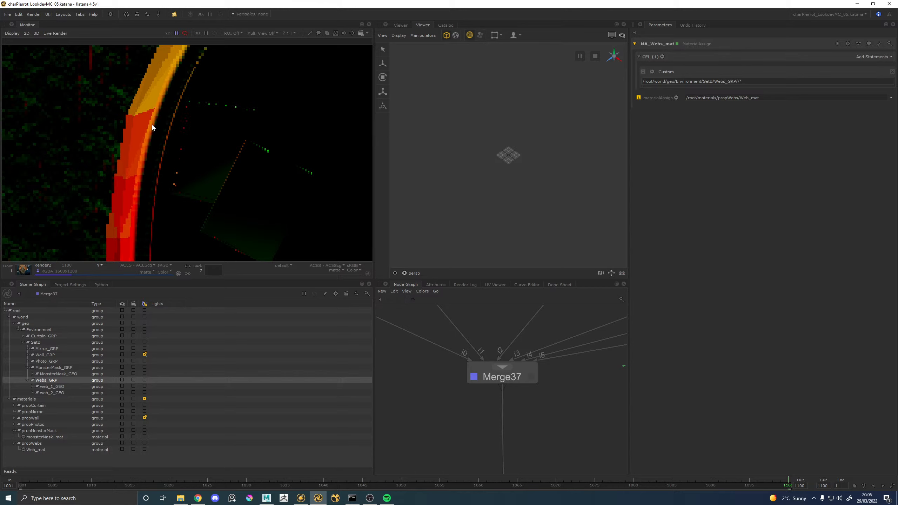
click(101, 265)
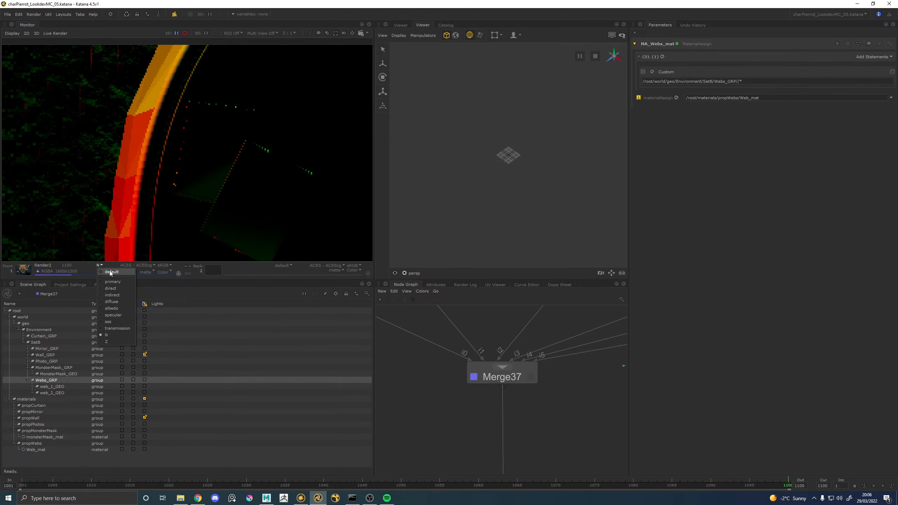
click(110, 275)
Correct the CEL path of AOS_propWebs to /root/world/geo/Environment/SetB/Webs_GRP//*
scroll(514, 349, down, 5)
middle_drag(598, 313, 509, 372)
scroll(538, 349, down, 3)
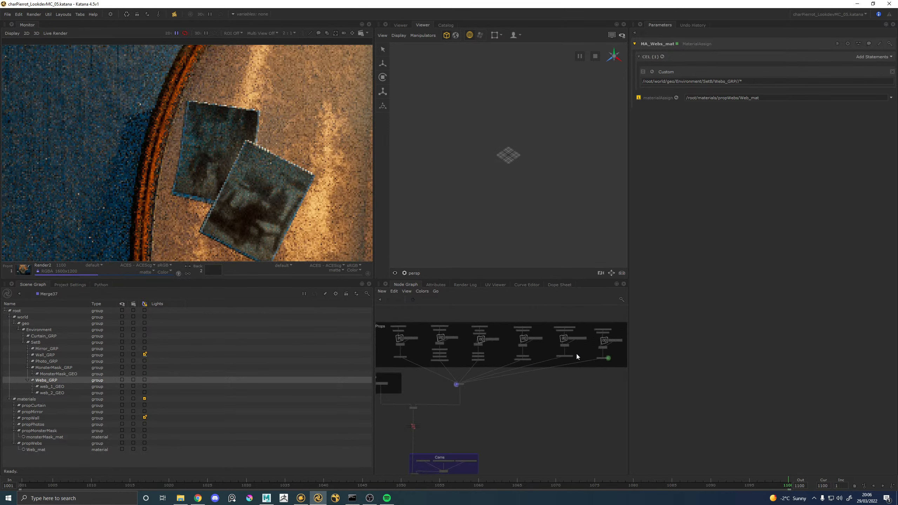
middle_drag(601, 334, 530, 385)
scroll(532, 385, up, 5)
click(521, 391)
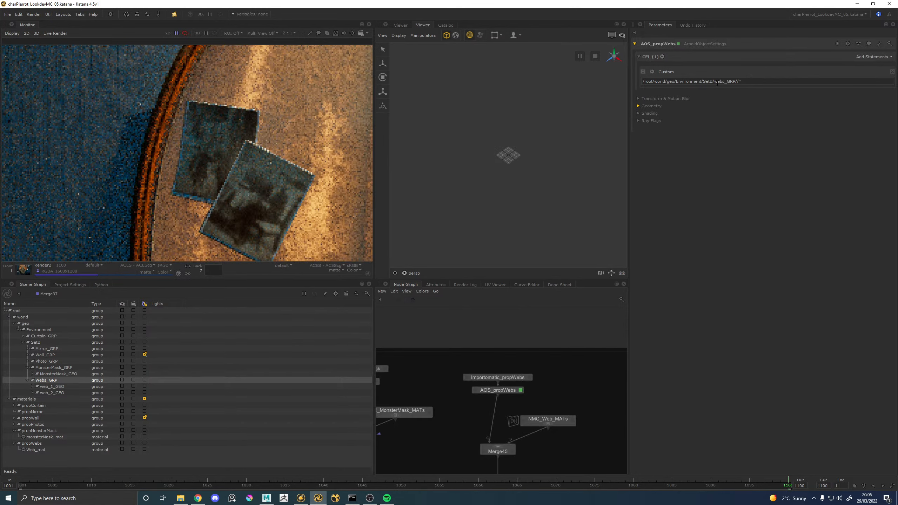
key(BackSpace)
text(W)
key(Return)
scroll(150, 155, down, 1)
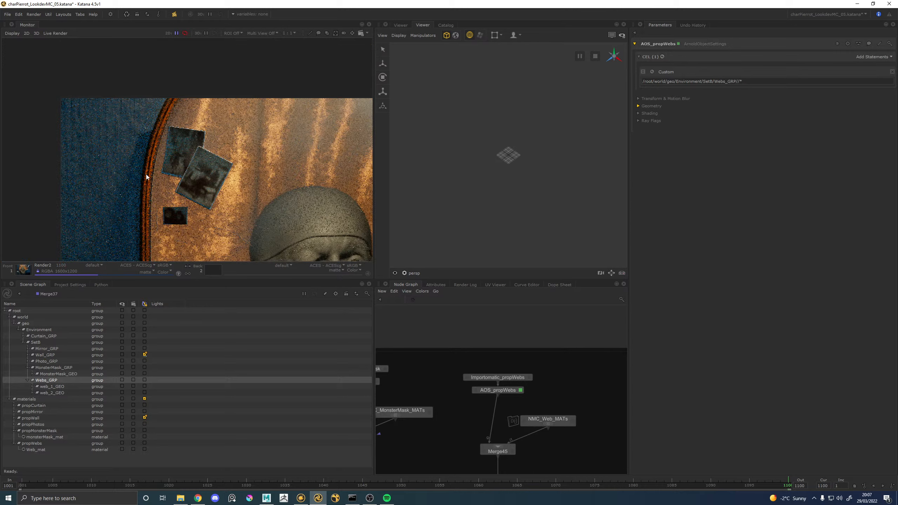
In the NMC_Web_MATs network, set standard_surface6's base_color to 1, 1, 1 and its diffuse_roughness to 0
middle_drag(568, 404, 556, 357)
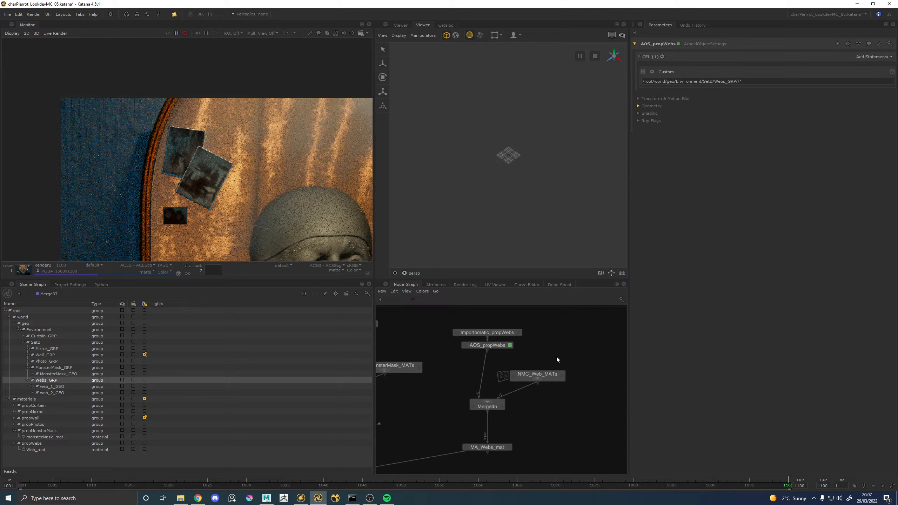
click(537, 379)
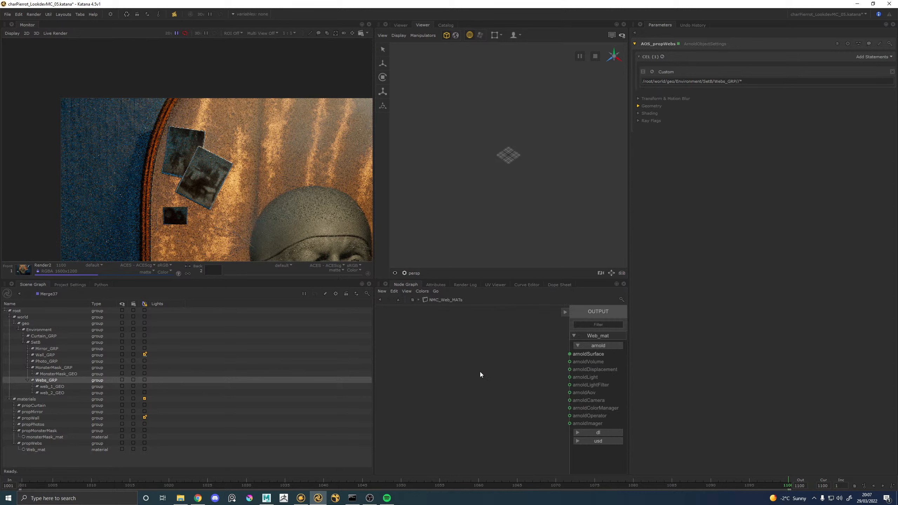
drag(569, 354, 540, 383)
scroll(489, 415, up, 9)
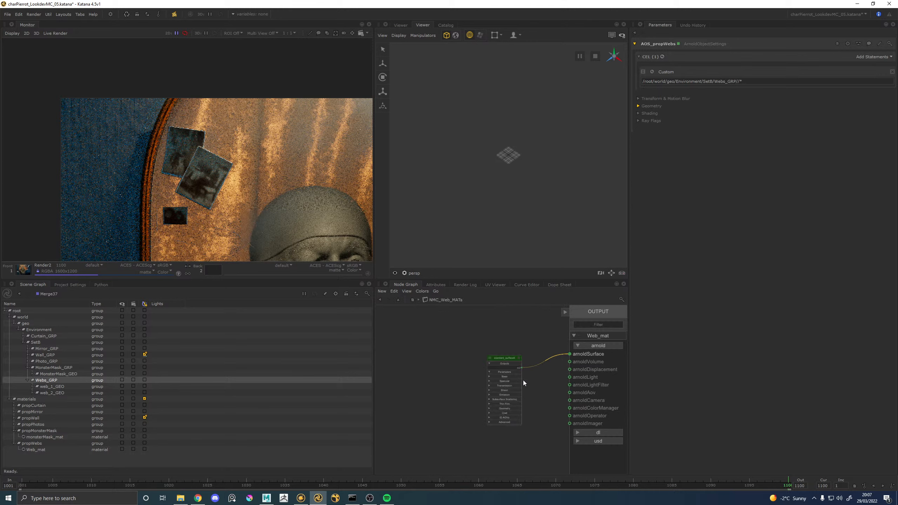
click(520, 342)
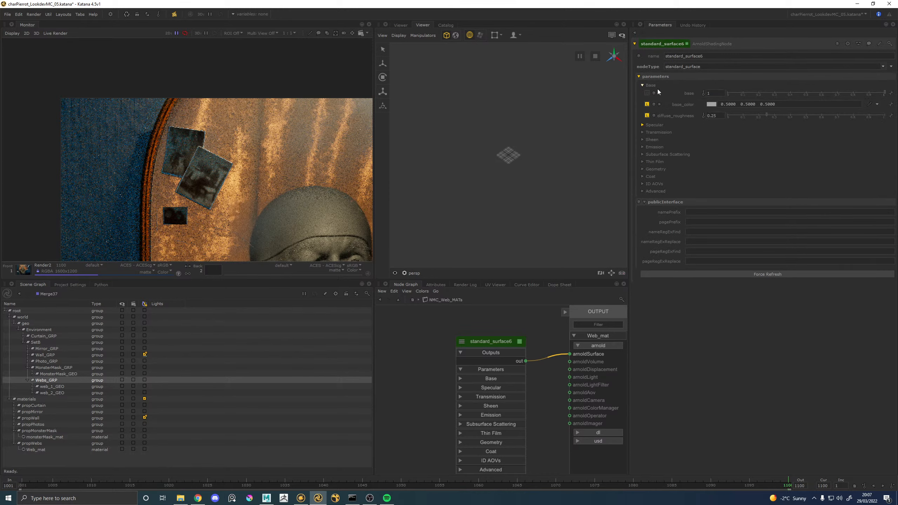
click(743, 104)
text(1)
click(718, 116)
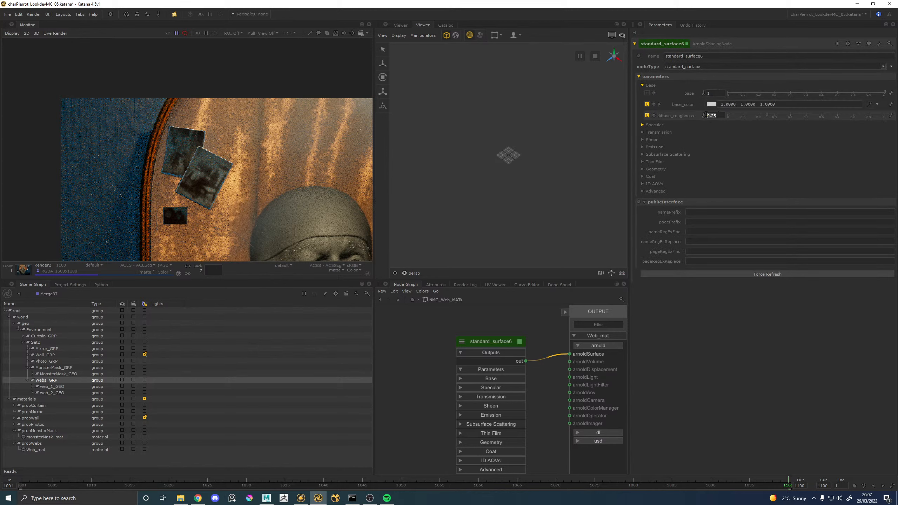
text(0)
key(Return)
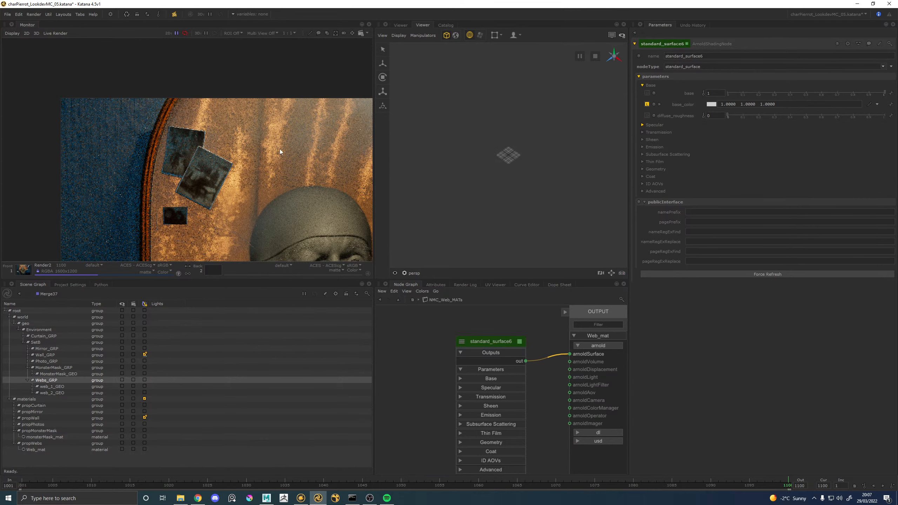
Examine the live render around the mirror frame, photos, curtain and mask for the cobwebs
middle_drag(156, 163, 108, 147)
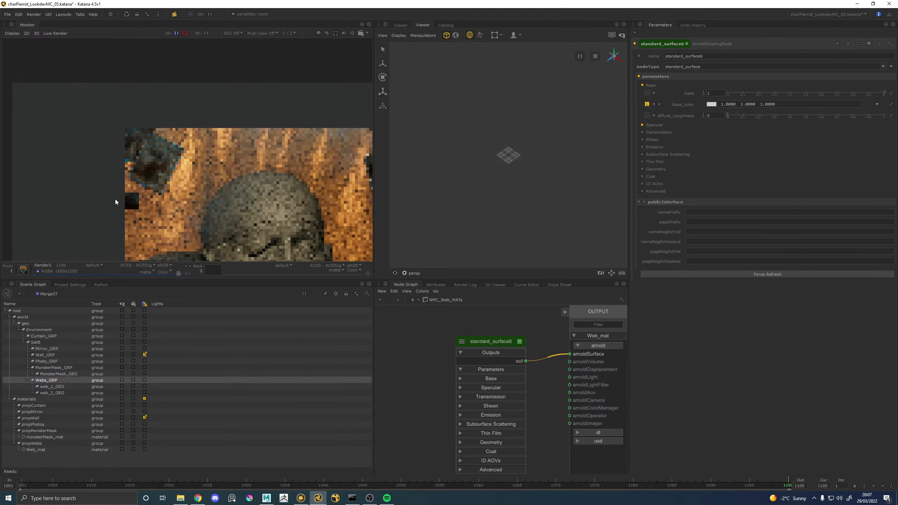
scroll(97, 158, down, 1)
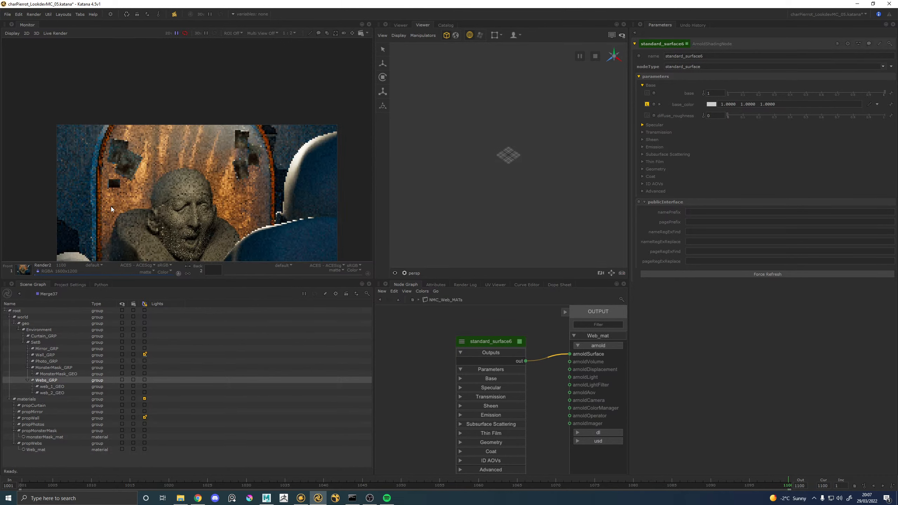
scroll(111, 208, up, 1)
scroll(163, 196, up, 1)
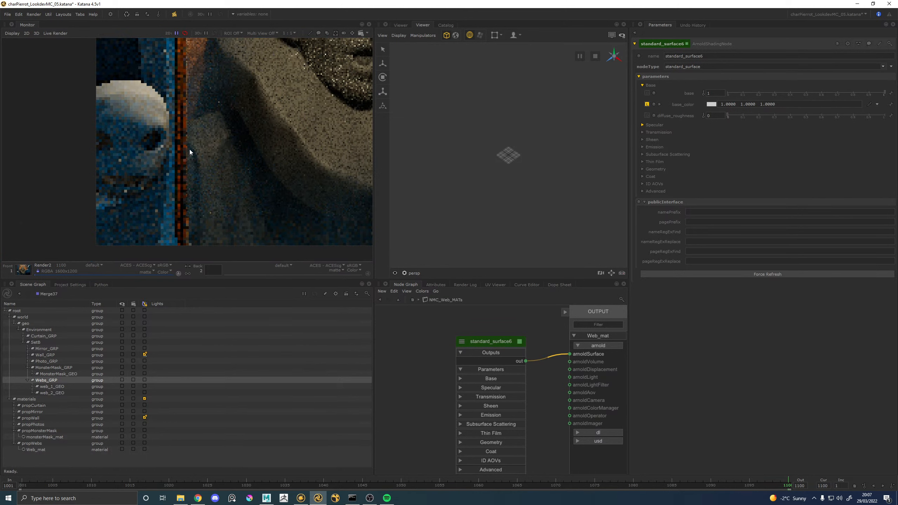
scroll(188, 153, down, 1)
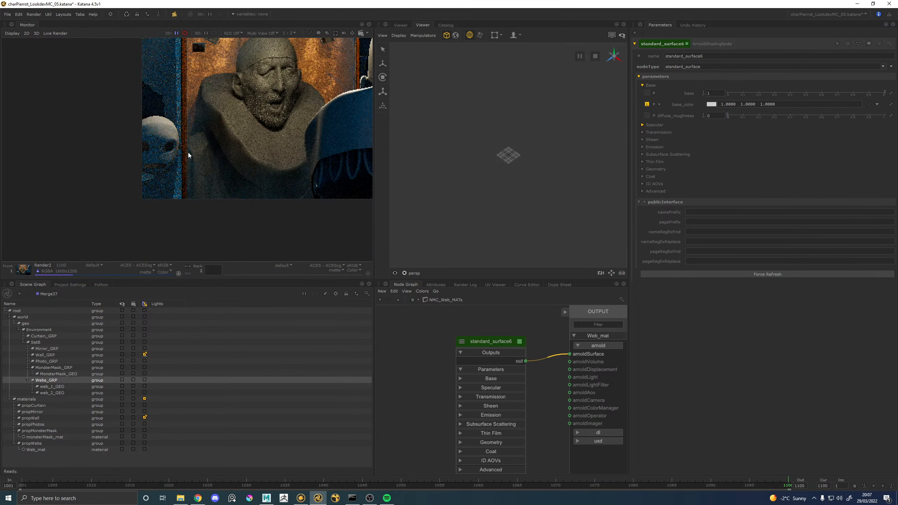
middle_drag(197, 94, 199, 192)
scroll(182, 118, up, 2)
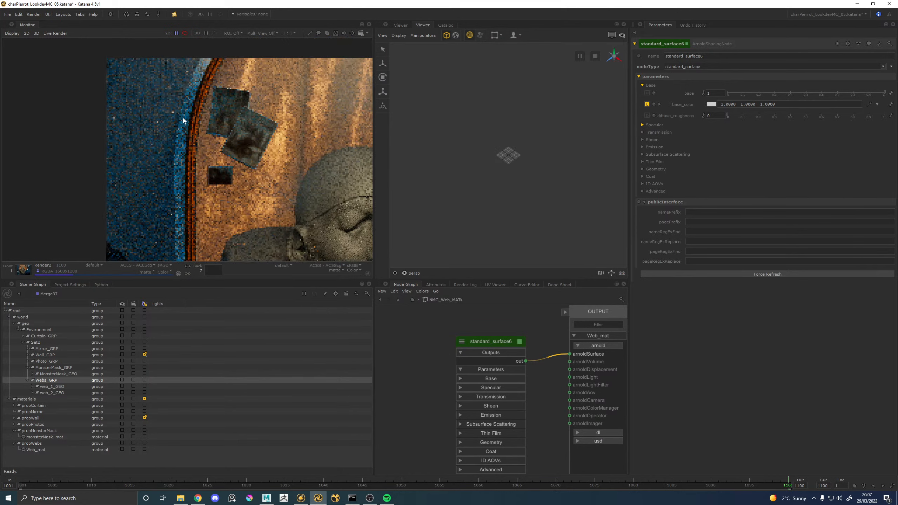
scroll(177, 125, down, 1)
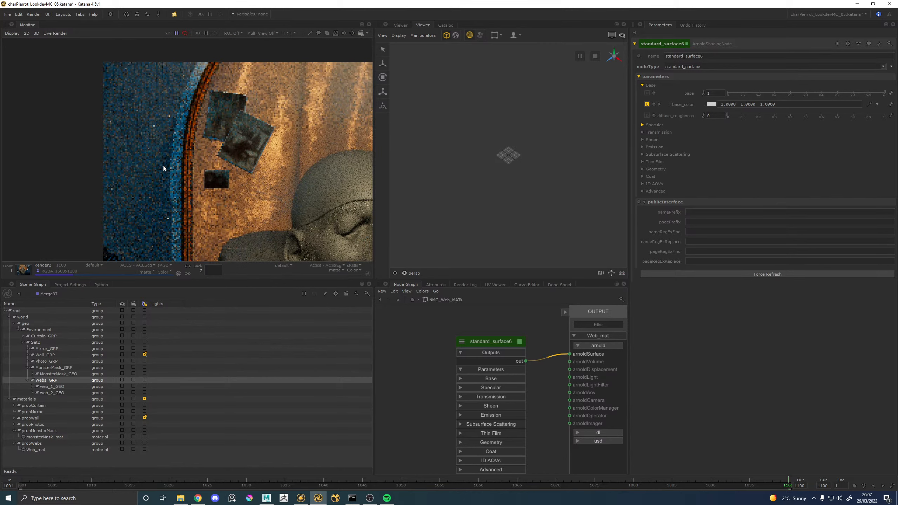
scroll(162, 166, down, 2)
middle_drag(153, 144, 152, 142)
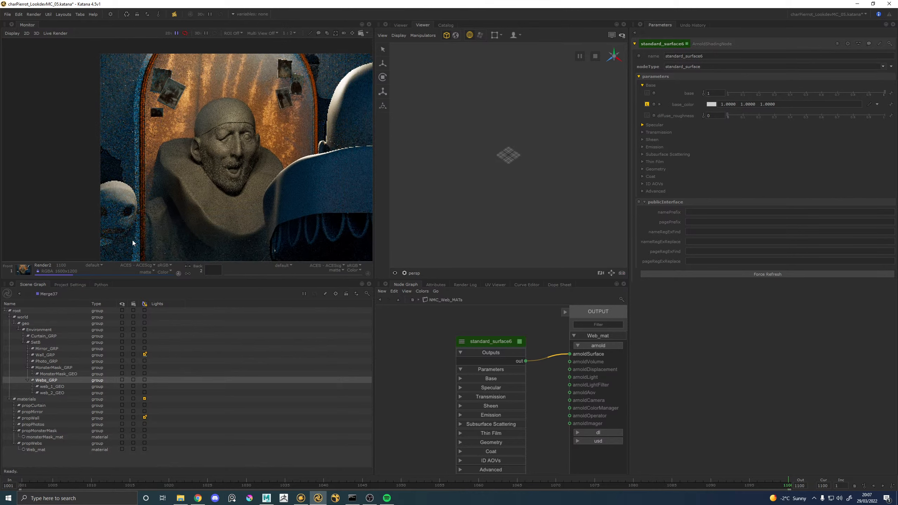
scroll(137, 129, up, 2)
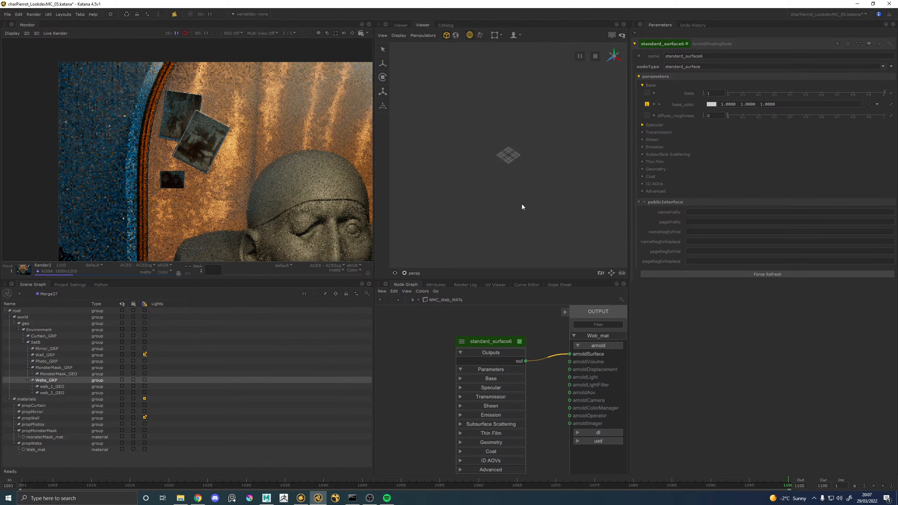
Enable the Prune_charPierrot node below Merge2
click(401, 300)
scroll(427, 366, down, 5)
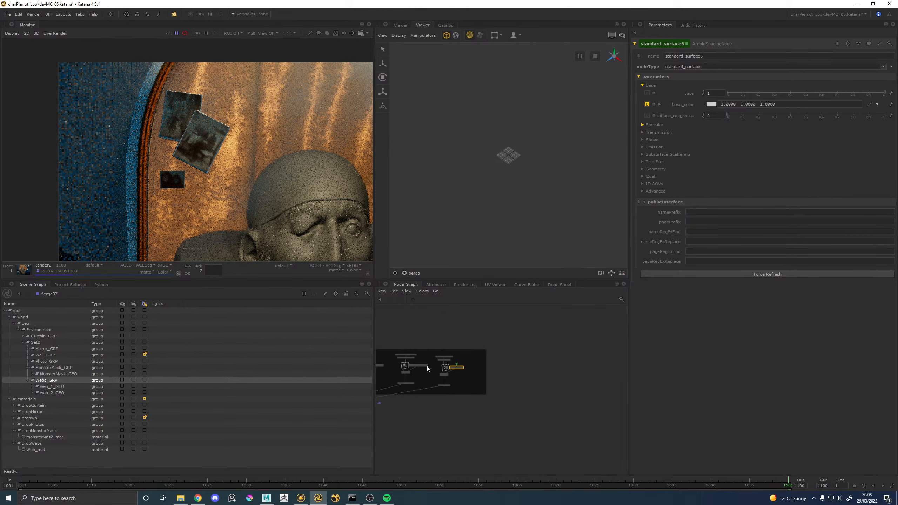
middle_drag(428, 370, 590, 343)
middle_drag(478, 408, 533, 371)
scroll(477, 388, up, 5)
click(468, 394)
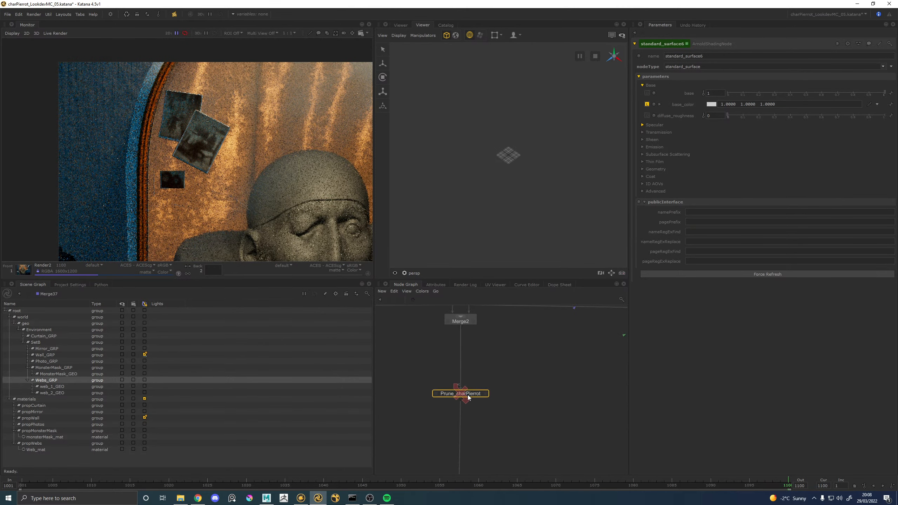
key(d)
scroll(565, 374, down, 5)
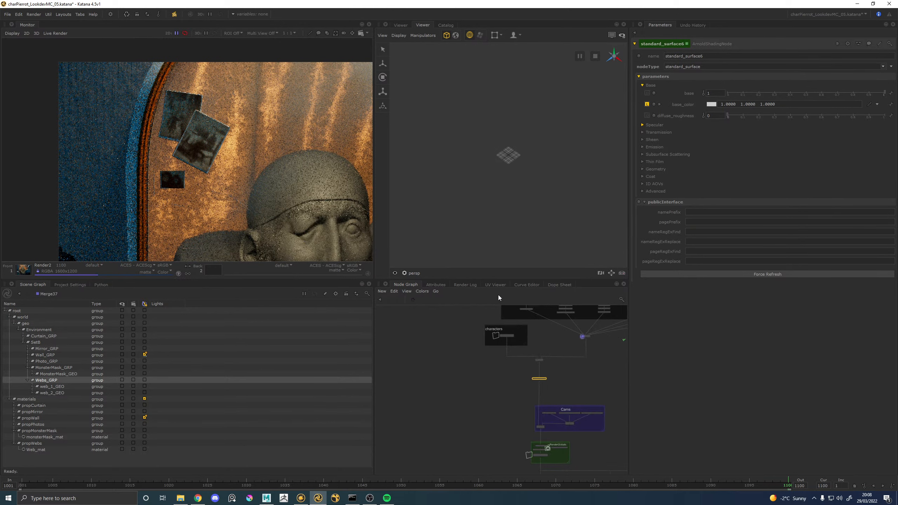
Limit the live render to a region of interest covering the full height of the image's left strip, including the mirror frame's edge
middle_drag(284, 194, 162, 95)
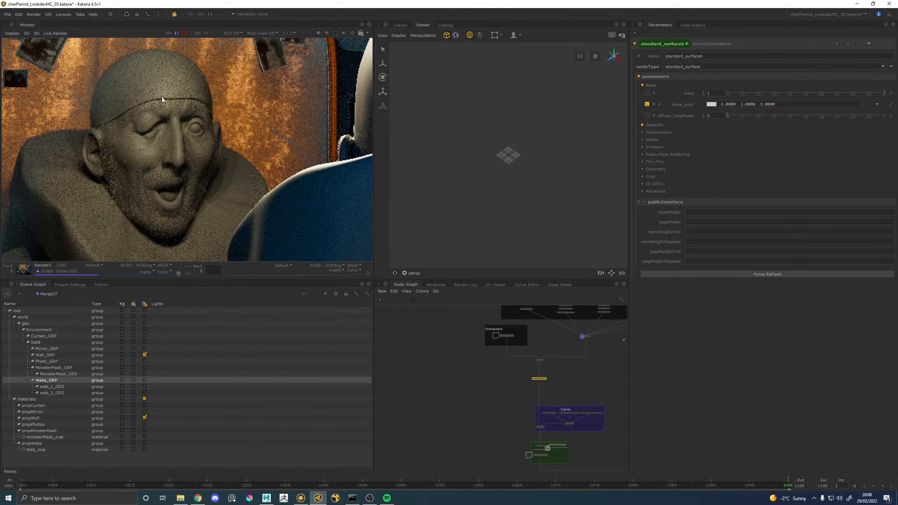
mouse_move(210, 134)
middle_down()
mouse_move(243, 130)
mouse_move(301, 181)
middle_up()
scroll(244, 130, down, 4)
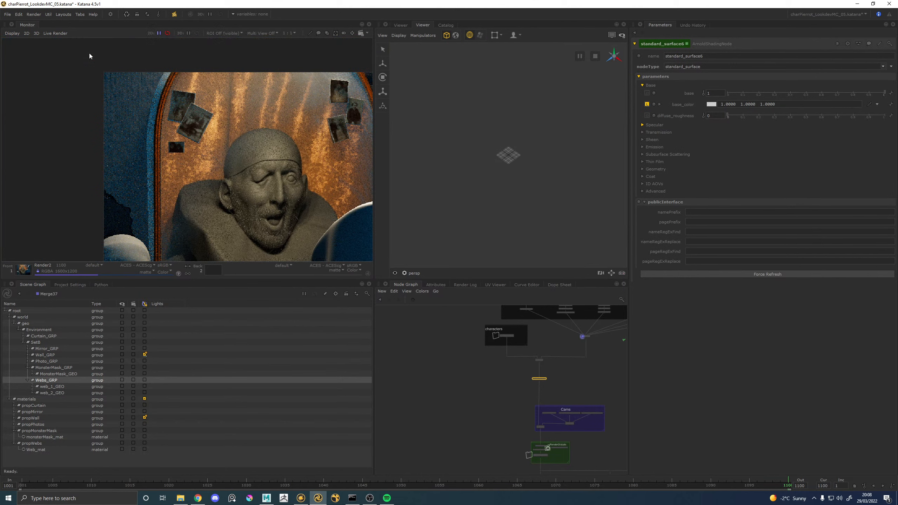
shift+drag(88, 53, 180, 238)
middle_drag(181, 261, 175, 177)
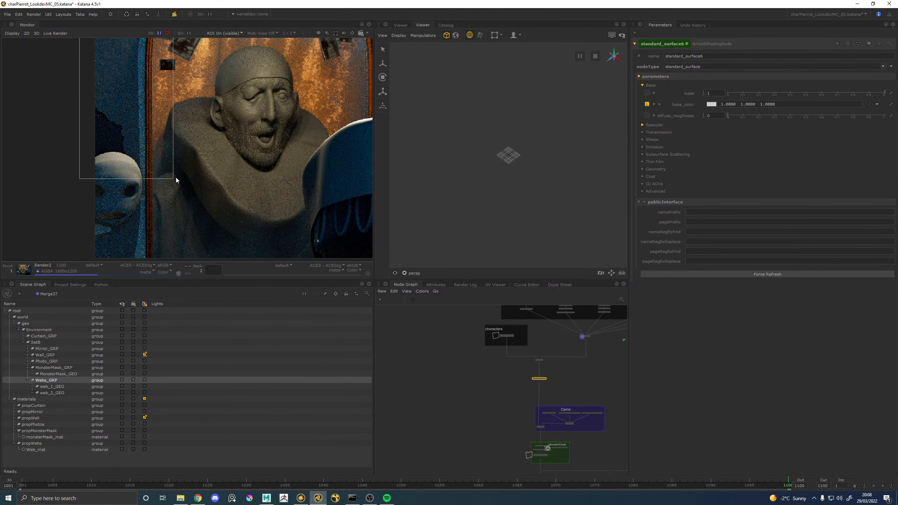
drag(171, 180, 172, 265)
middle_drag(177, 234, 176, 265)
scroll(195, 104, down, 2)
middle_drag(195, 103, 195, 126)
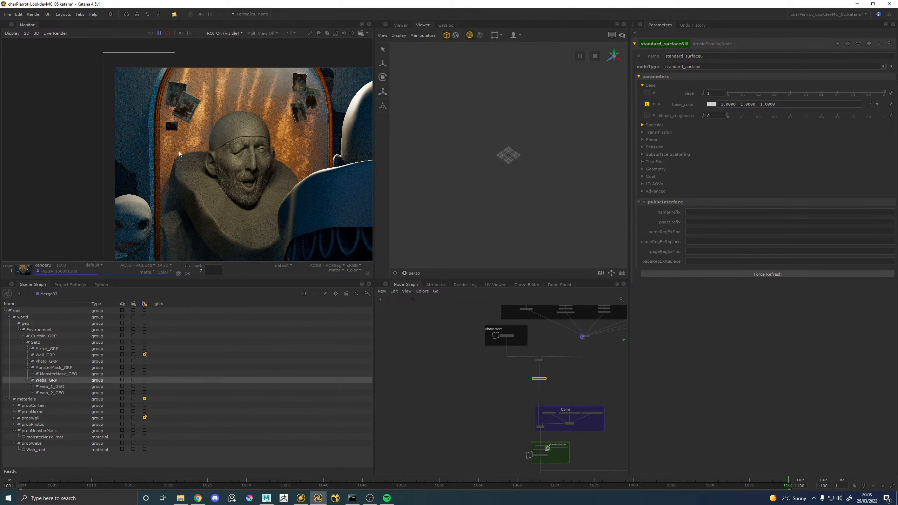
middle_drag(139, 162, 223, 203)
key(space)
scroll(230, 166, up, 2)
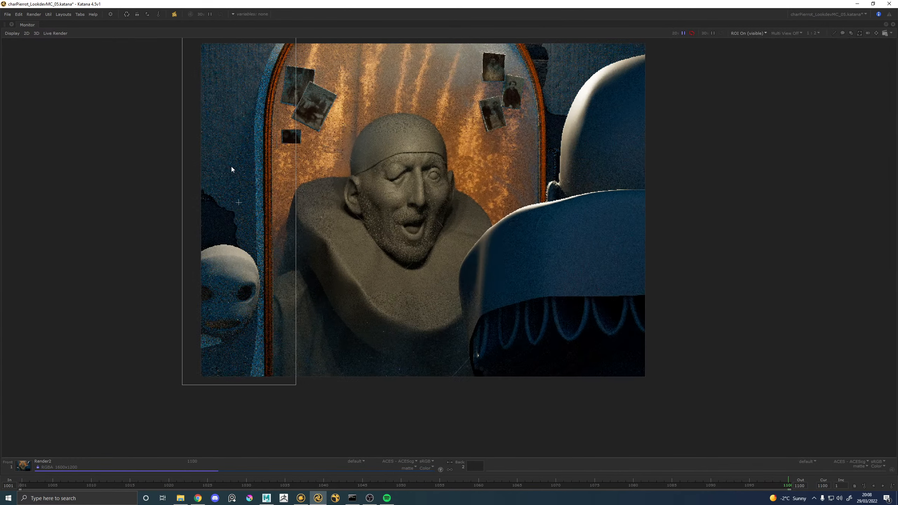
key(space)
Turn on live render updates for Web_mat and Webs_GRP in the scene graph
click(144, 450)
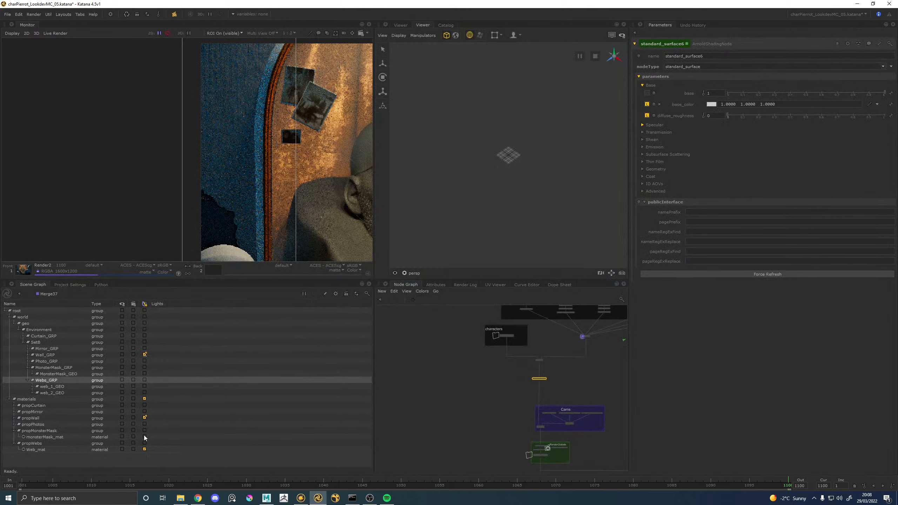
click(144, 380)
scroll(313, 152, down, 4)
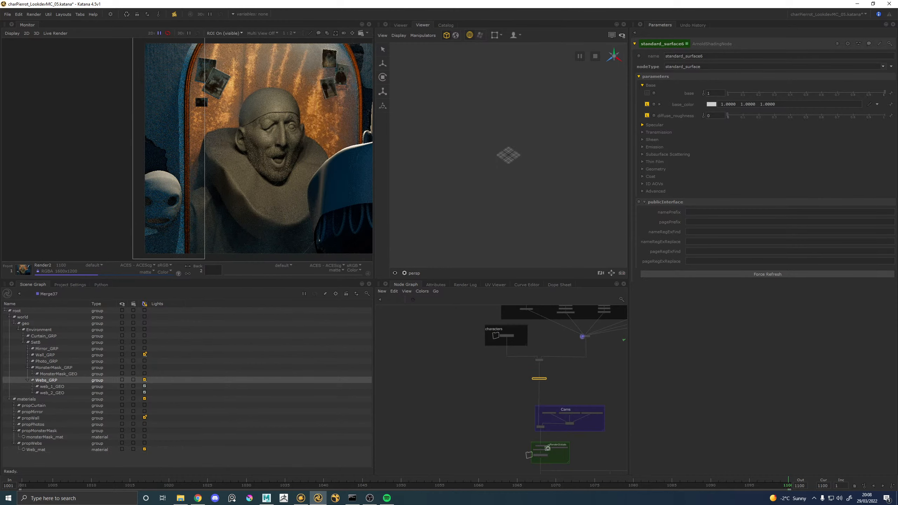
Start a live render from the Render2 node in the red render group
scroll(519, 347, down, 3)
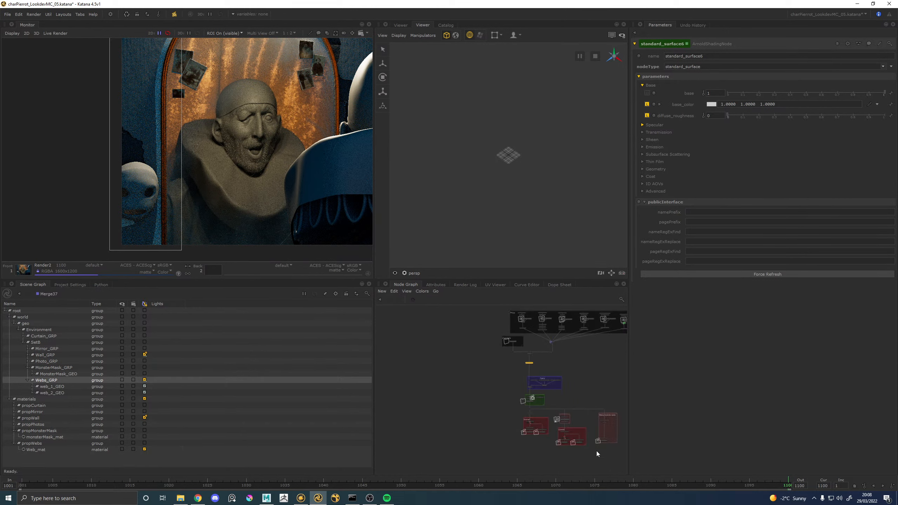
middle_drag(597, 452, 507, 421)
scroll(478, 417, up, 7)
right_click(485, 389)
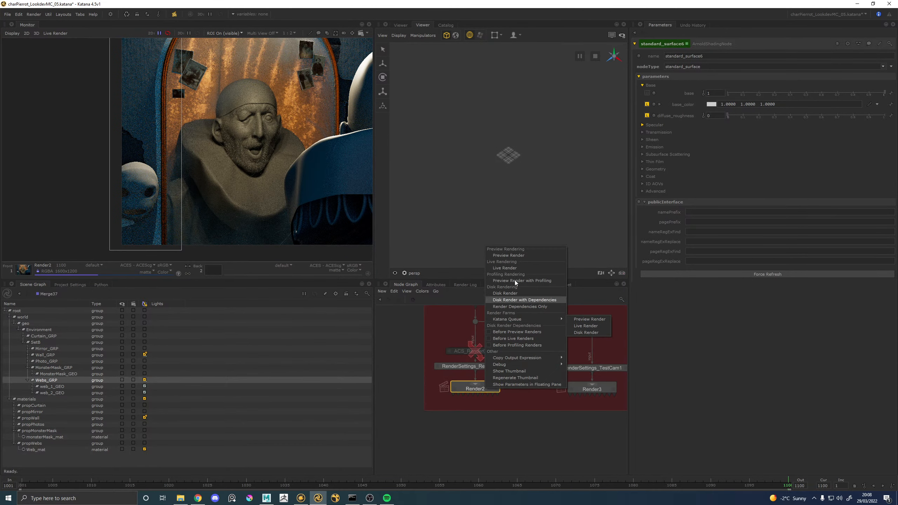
click(506, 267)
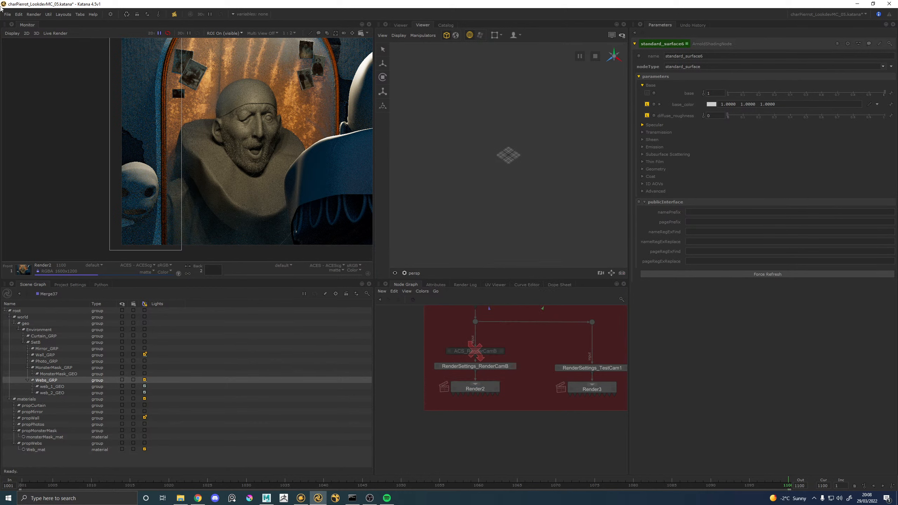
Save the scene as a new version named charPierrot_LookdevMC_06.katana
key(ctrl+s)
click(7, 14)
click(28, 62)
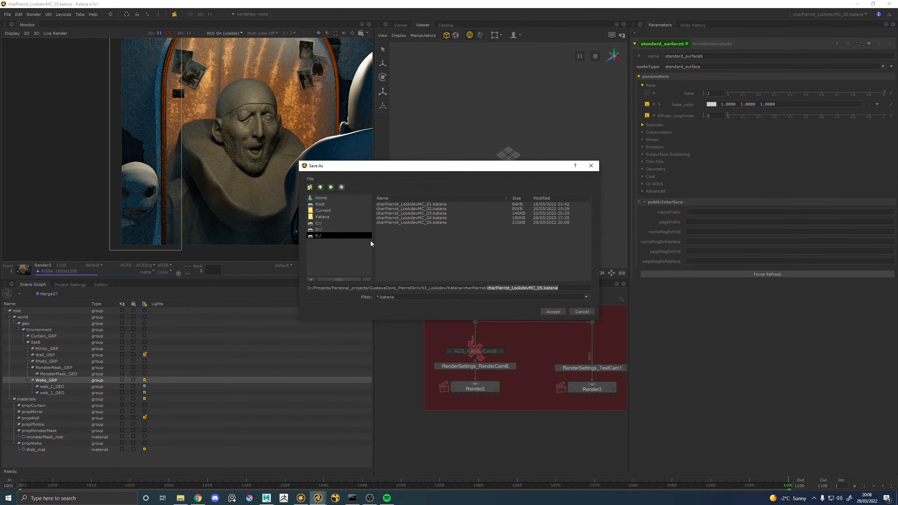
click(543, 289)
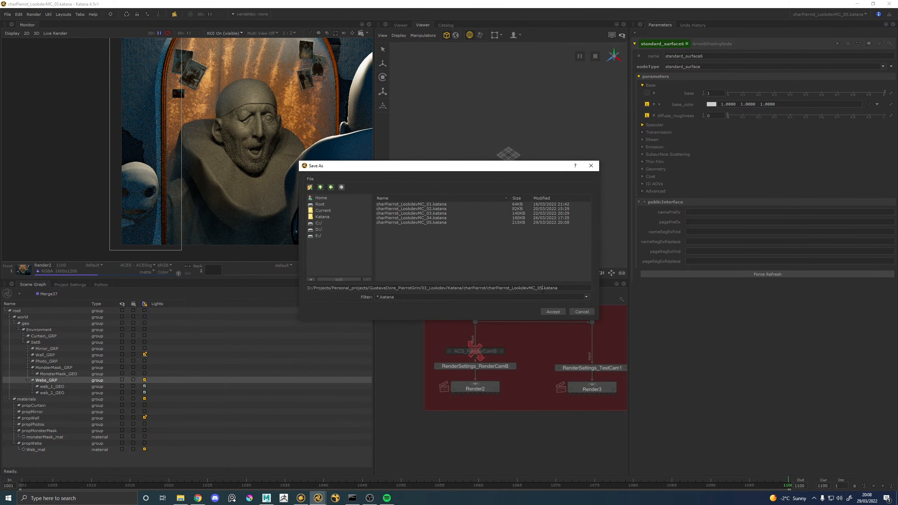
key(BackSpace)
text(6)
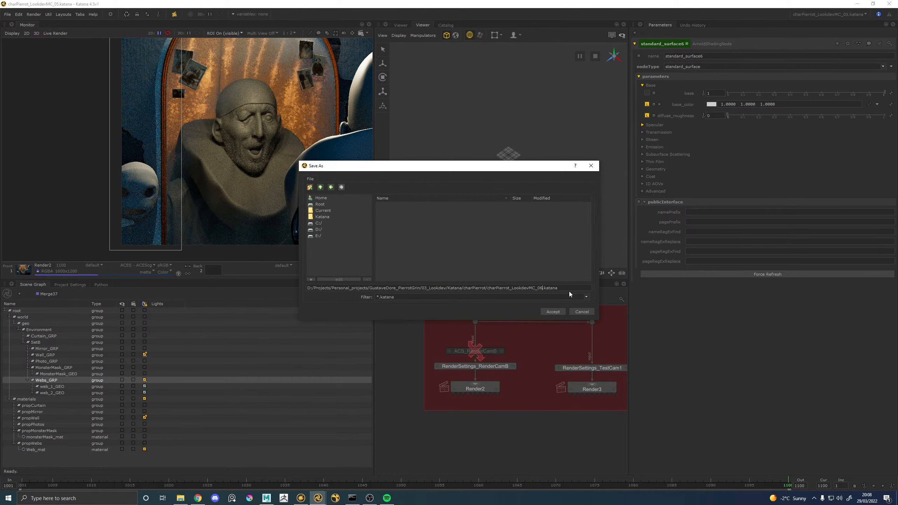
key(Return)
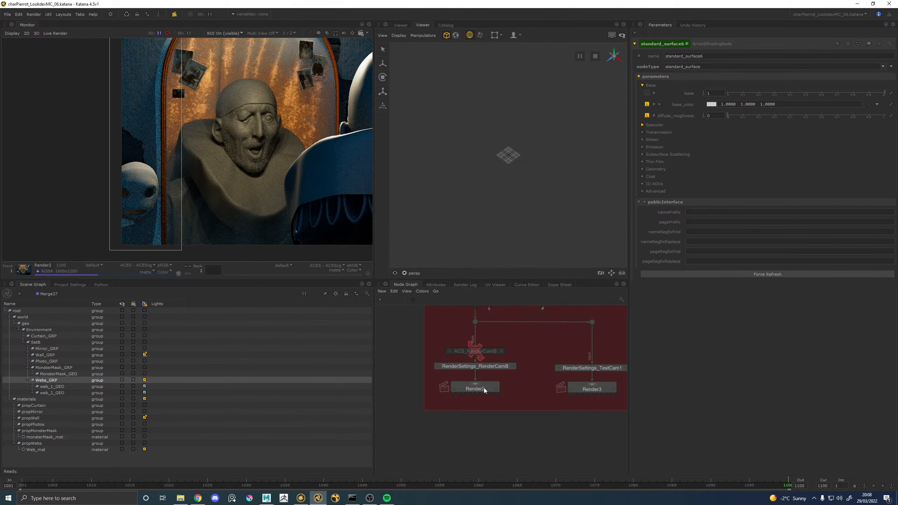
Launch the live render from Render2 again and open the NMC_Web_MATs material network for editing
right_click(484, 388)
click(499, 267)
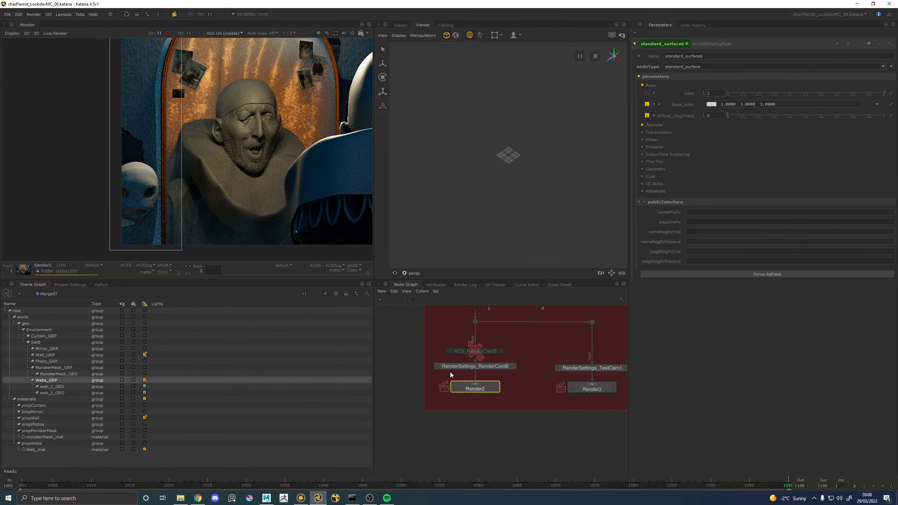
scroll(451, 372, down, 6)
middle_drag(522, 344, 521, 437)
scroll(517, 402, up, 6)
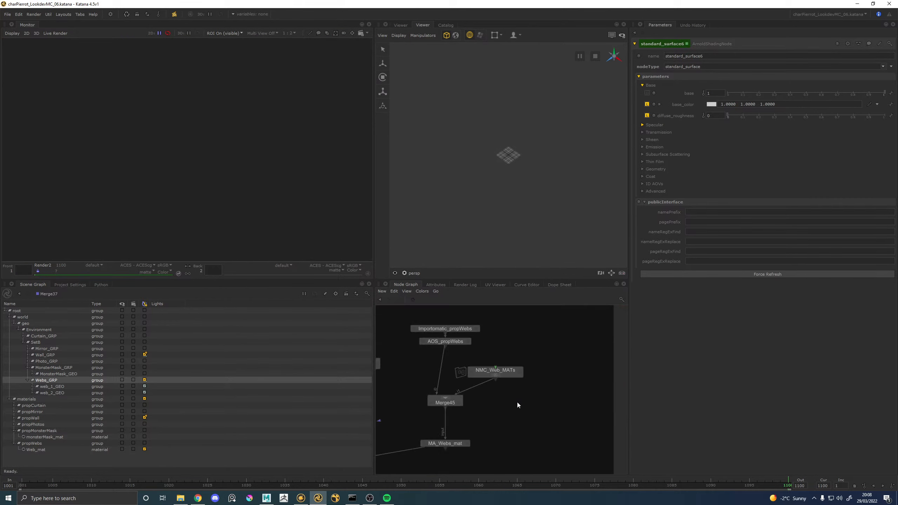
ctrl+middle_click(501, 373)
Add a facing_ratio node and a ramp_rgb node to the web material network
key(Tab)
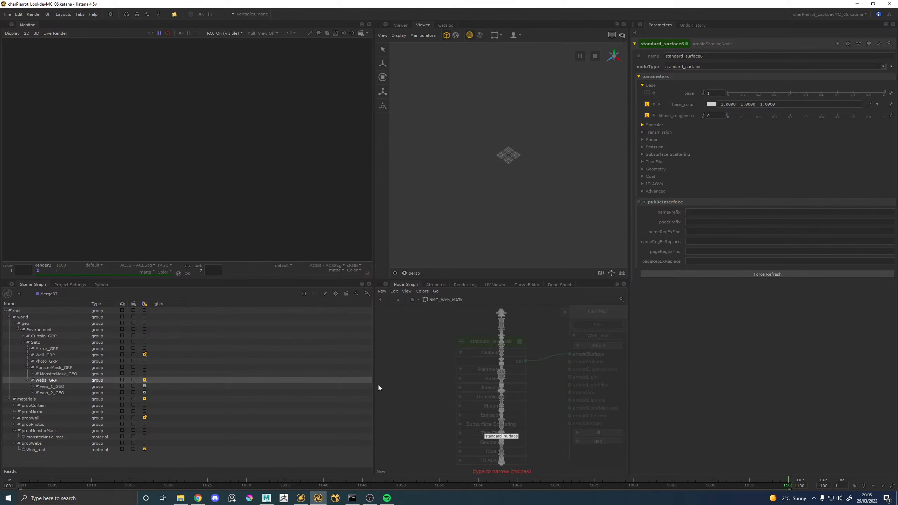
text(fac)
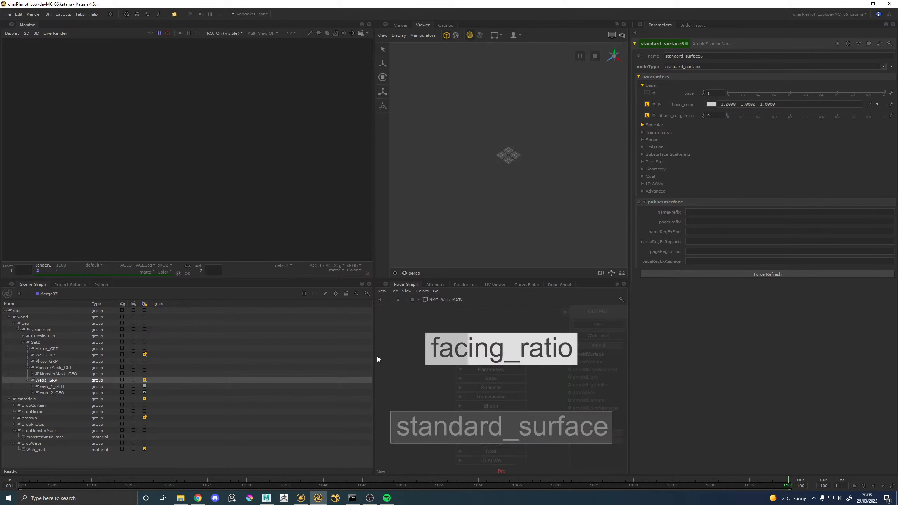
key(Return)
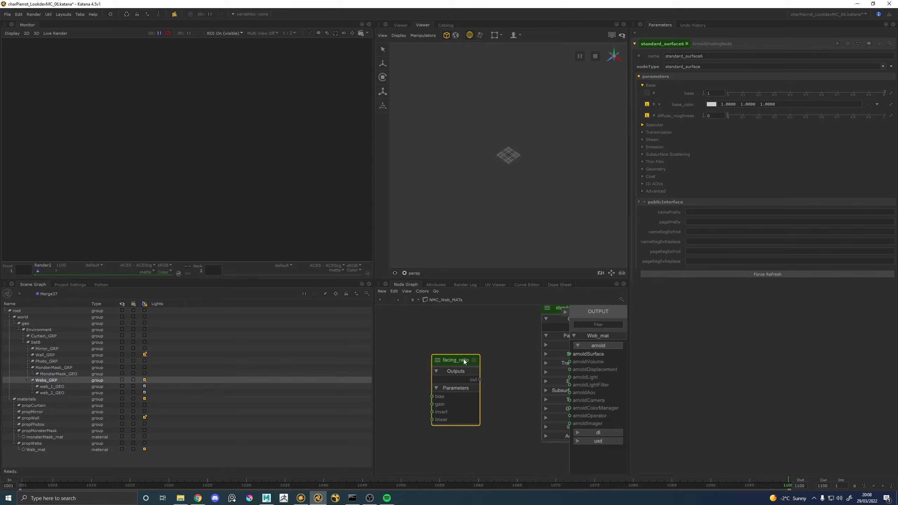
key(Tab)
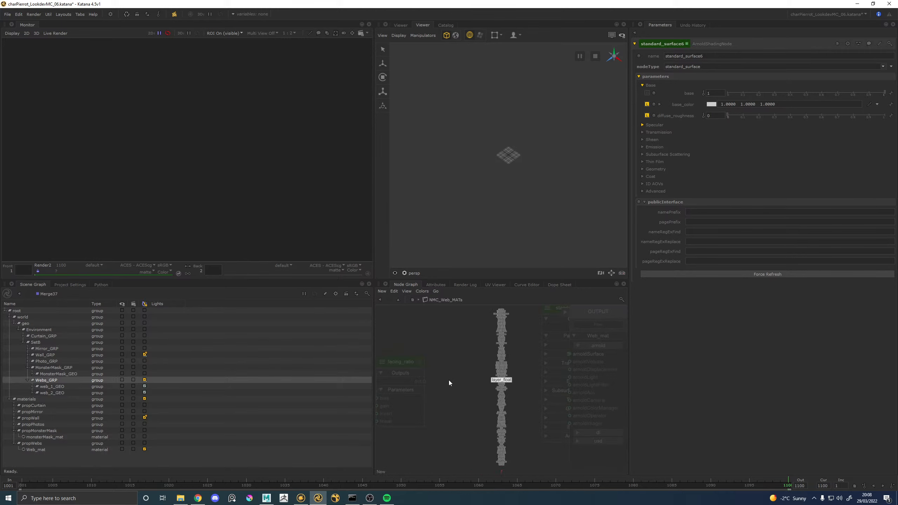
text(ram)
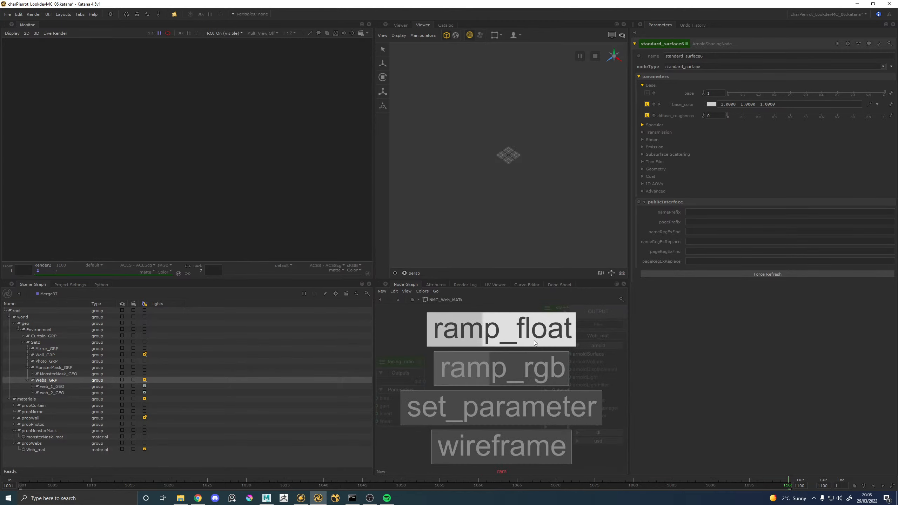
key(Down)
key(Return)
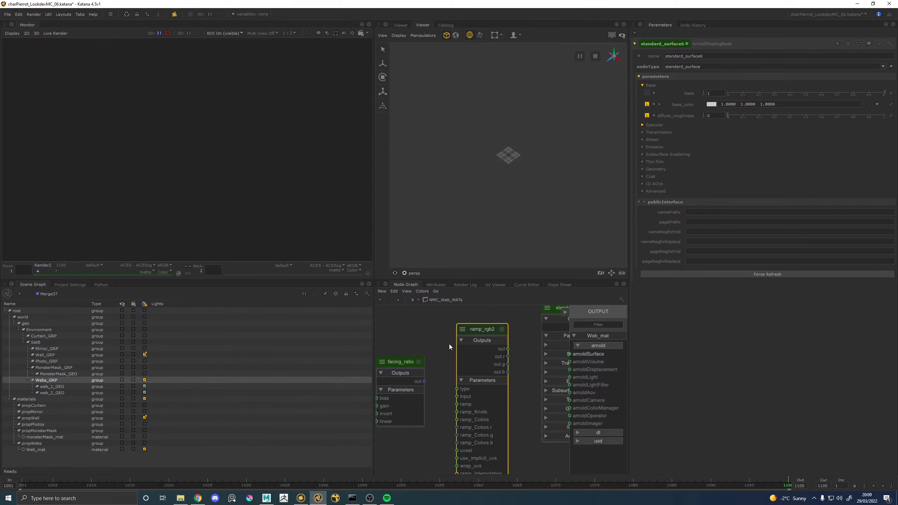
Connect the facing_ratio output to the ramp_rgb2 input and show the ramp's parameters
middle_drag(449, 346, 444, 322)
drag(419, 358, 448, 377)
middle_drag(424, 318, 392, 366)
click(506, 332)
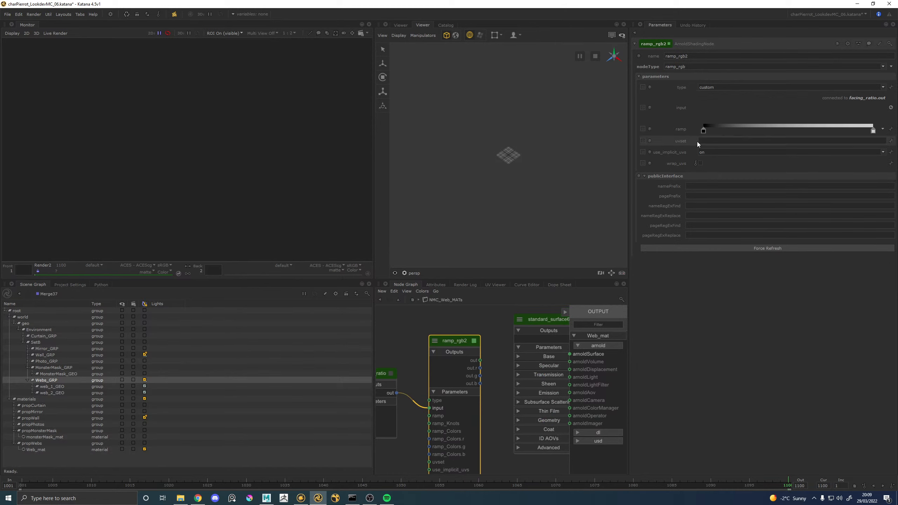
Expand the Base inputs of standard_surface6 and try to wire the ramp_rgb2 output into base
middle_drag(498, 340, 480, 332)
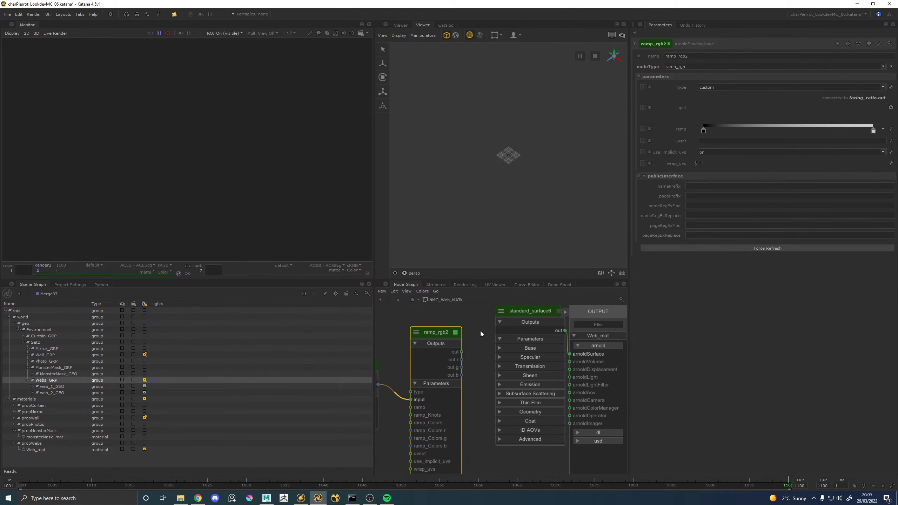
click(499, 348)
drag(465, 354, 476, 355)
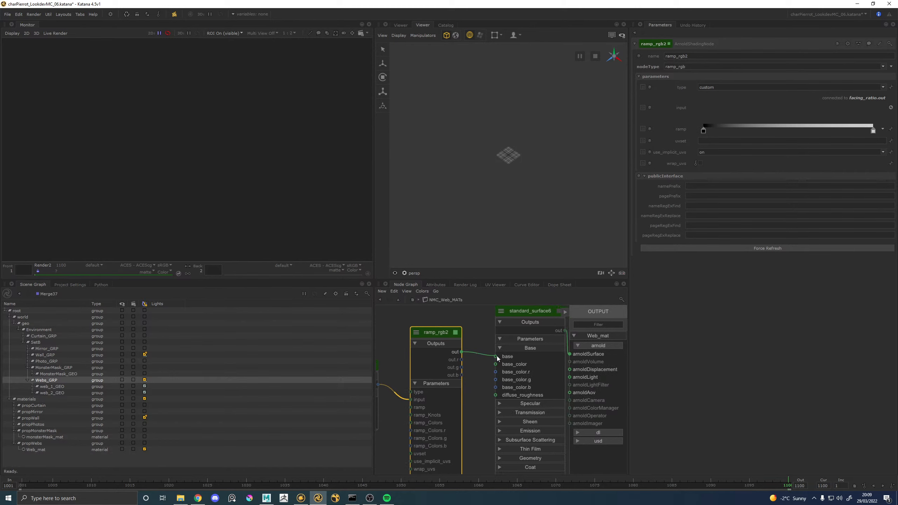
middle_drag(478, 408, 469, 356)
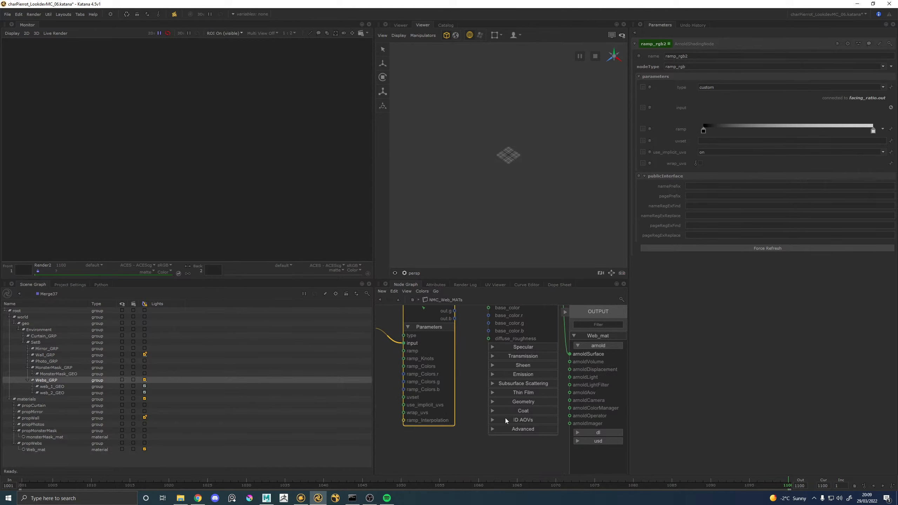
middle_drag(461, 309, 454, 427)
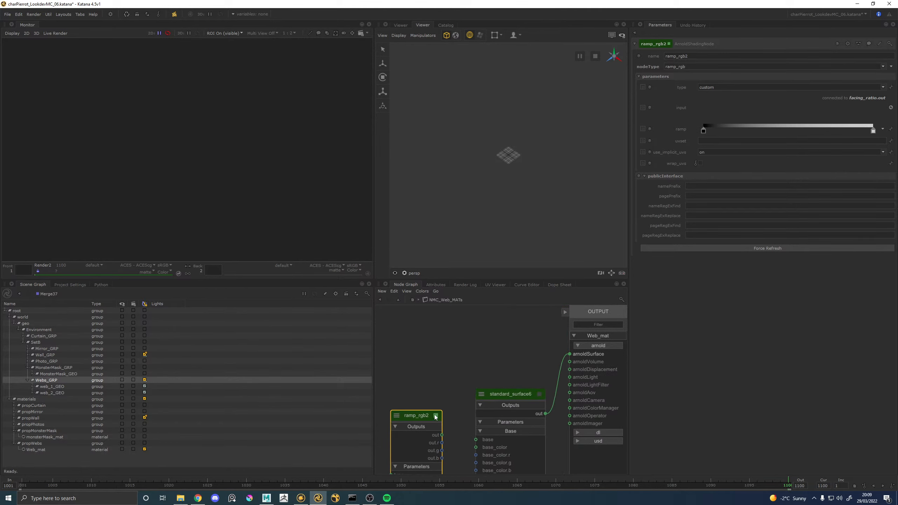
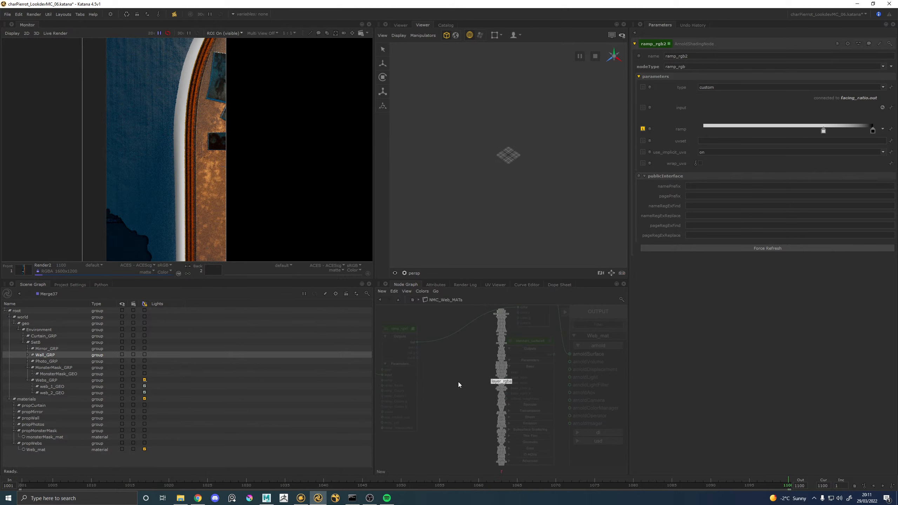
Add a range node and wire it between the ramp_rgb2 output and the flat shader's color input
text(ange)
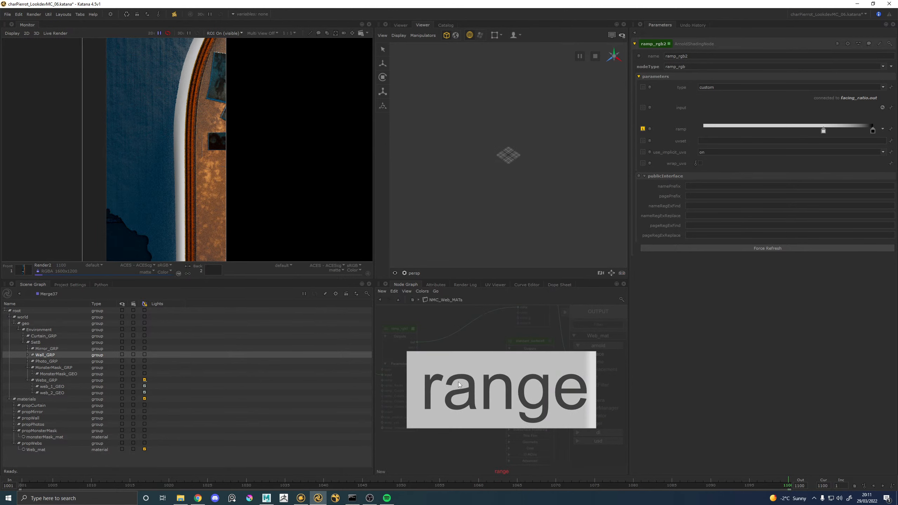
key(Return)
click(435, 338)
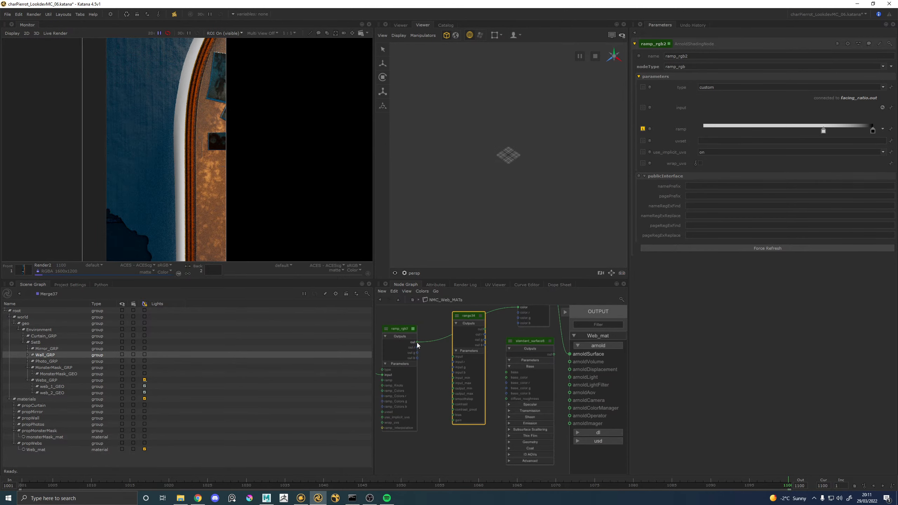
drag(418, 342, 454, 356)
middle_drag(489, 335, 478, 362)
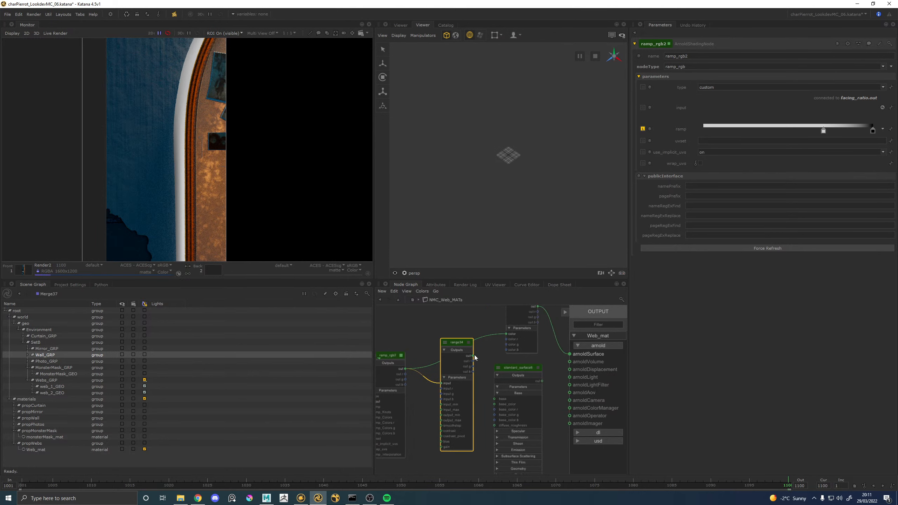
drag(473, 356, 506, 334)
Set the range node's bias to 0.25 for a softer falloff on the webs
click(468, 342)
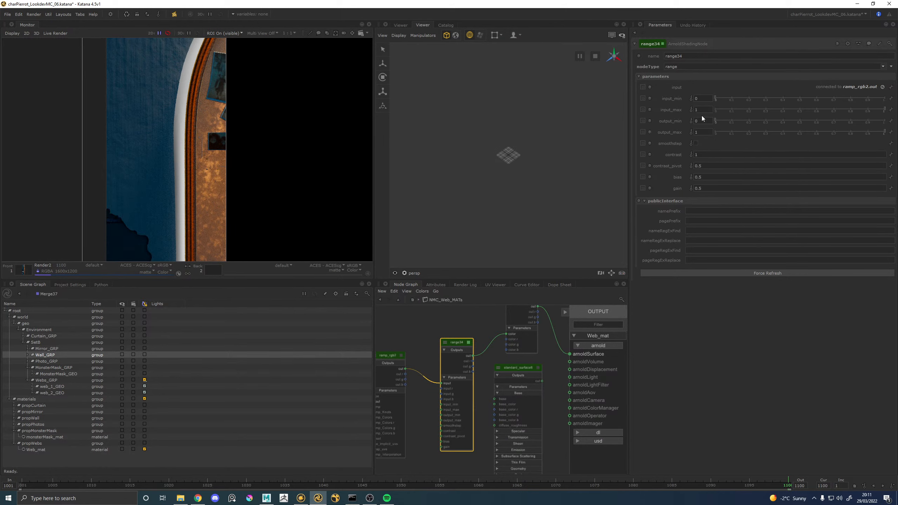
click(710, 176)
key(Return)
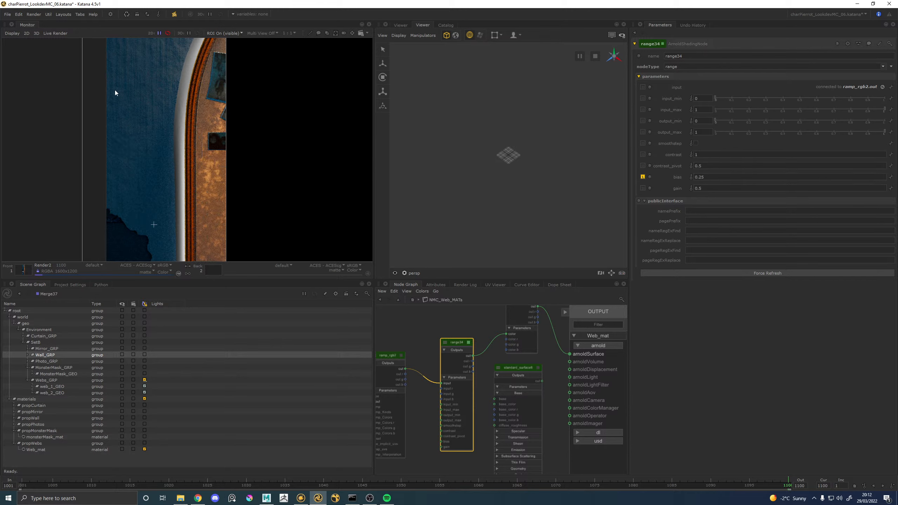
scroll(197, 91, up, 2)
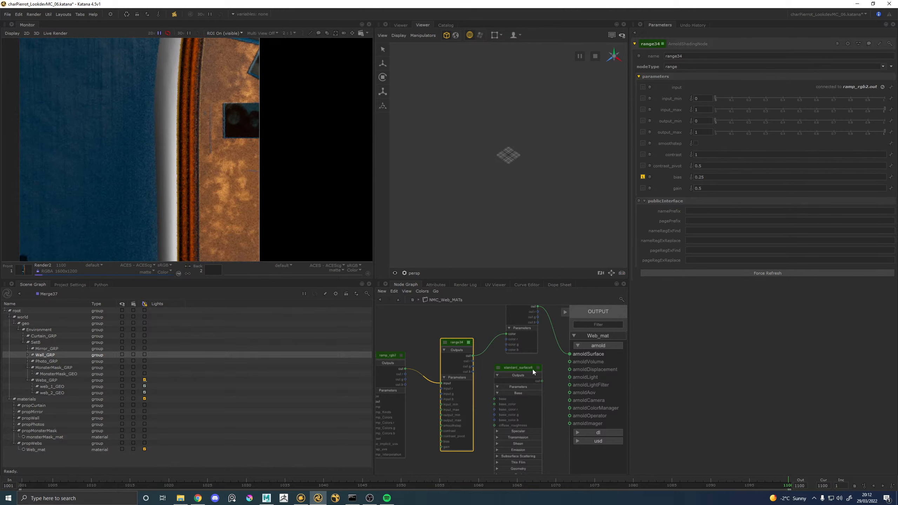
Move the facing_ratio, ramp_rgb2 and range34 nodes lower in the network, clear of standard_surface6
middle_drag(483, 329, 456, 324)
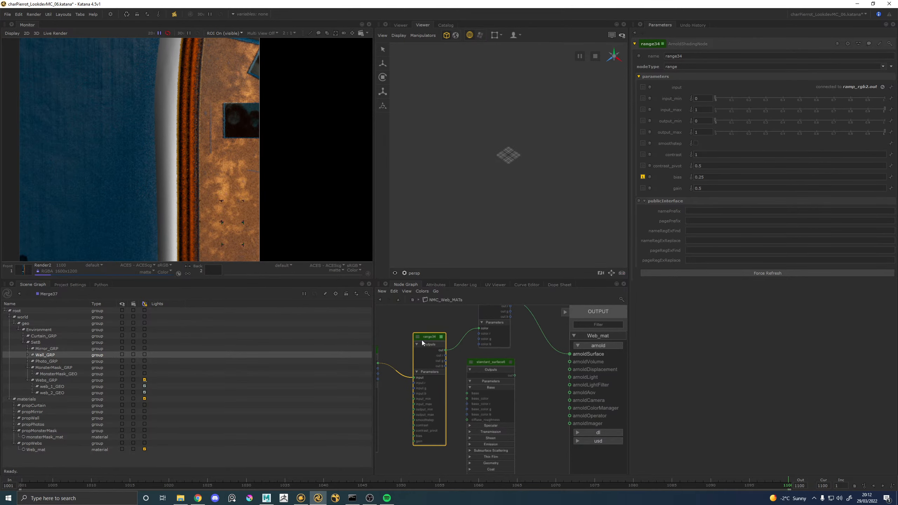
scroll(435, 347, down, 5)
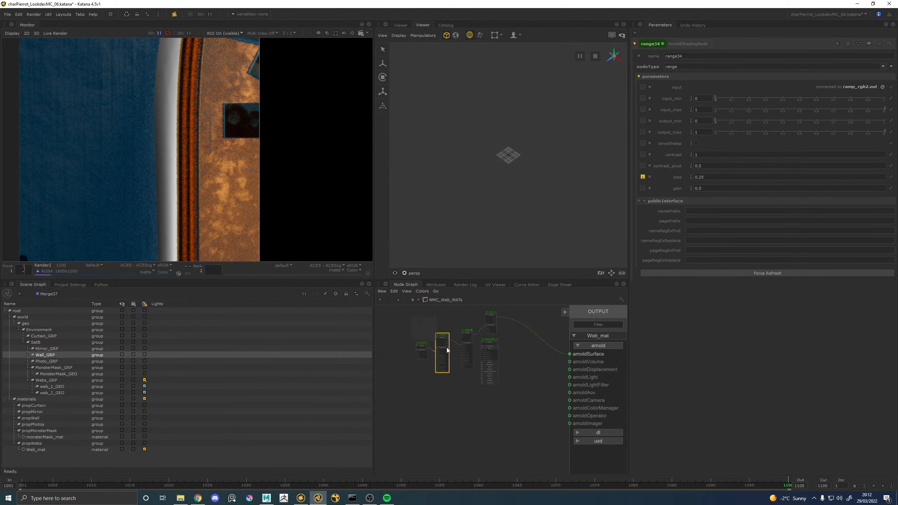
mouse_move(398, 315)
mouse_down()
mouse_move(466, 352)
mouse_move(442, 366)
mouse_up()
scroll(482, 385, up, 5)
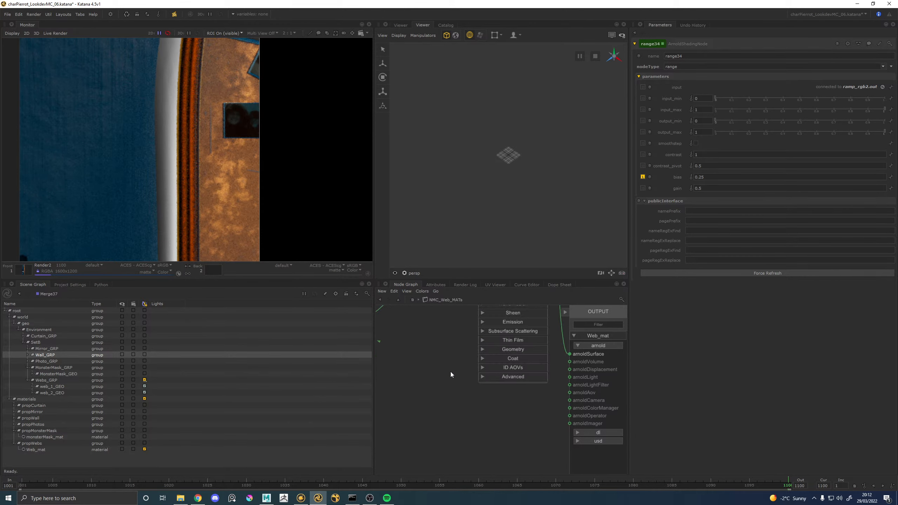
middle_drag(451, 372, 481, 387)
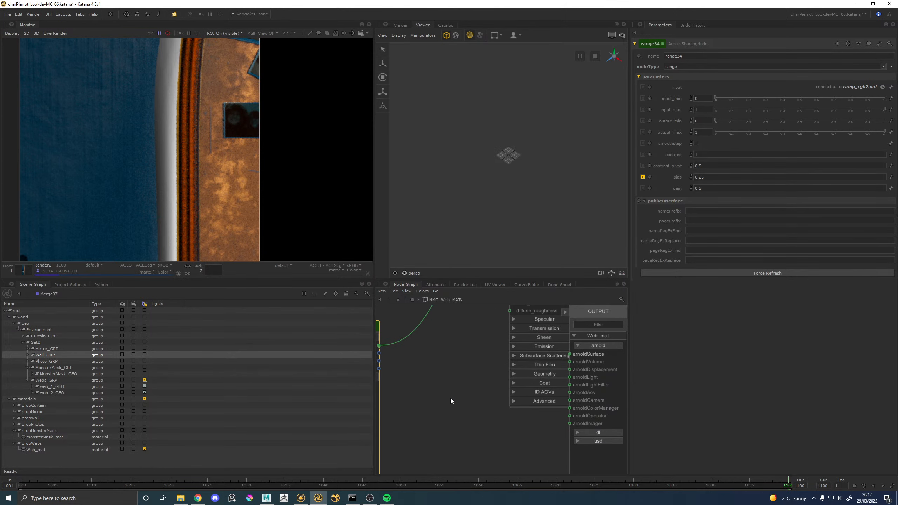
scroll(436, 395, down, 3)
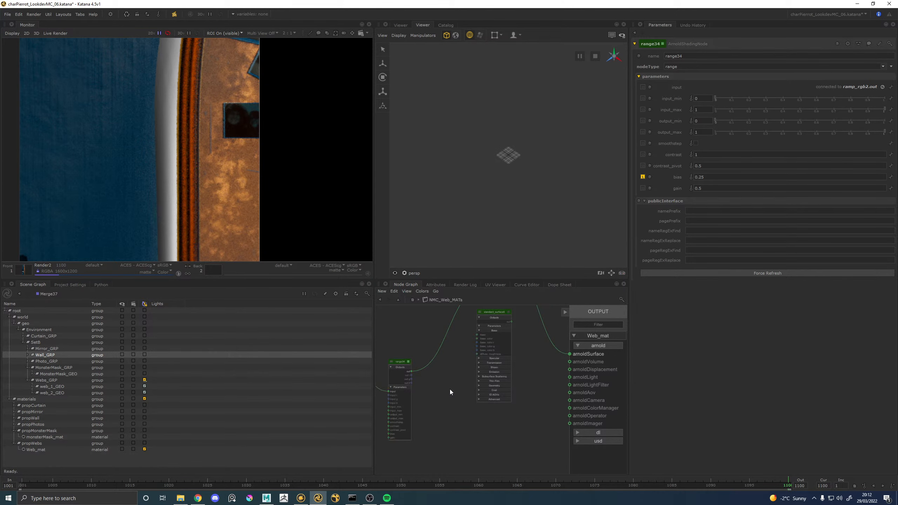
Expand the Geometry inputs of standard_surface6 and connect the range34 output to opacity in the enlarged node graph
key(space)
key(f)
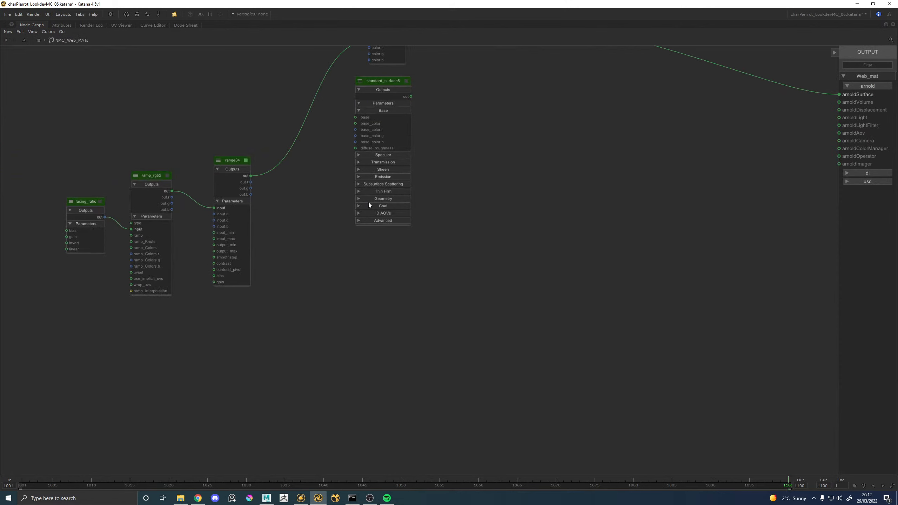
click(365, 198)
drag(251, 175, 356, 212)
middle_drag(355, 212, 343, 305)
Connect standard_surface6 to the Web_mat arnoldSurface output, delete the flat shader node and restore the normal layout
drag(399, 190, 842, 93)
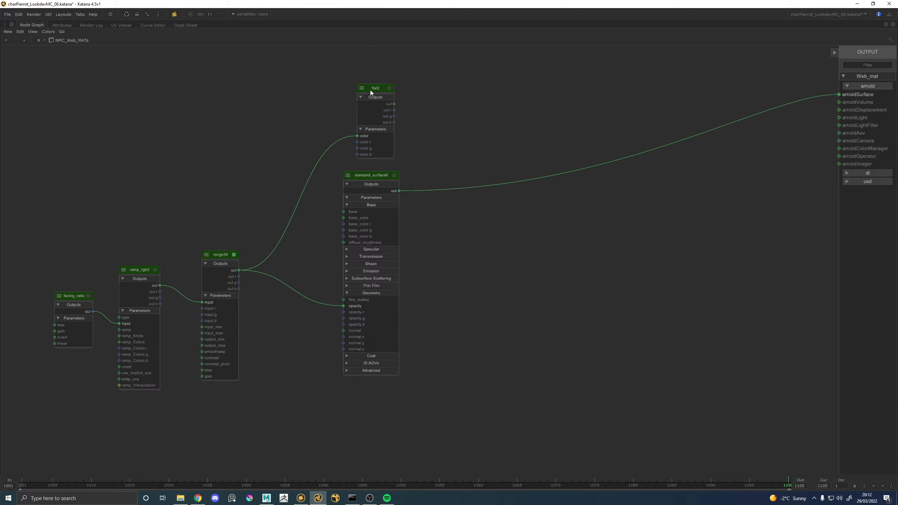
click(371, 90)
key(Delete)
key(space)
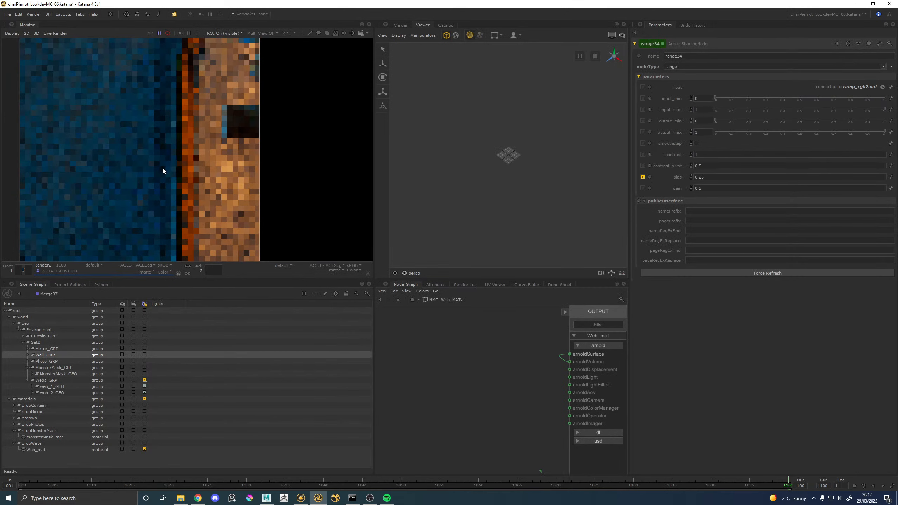
Leave the NMC_Web_MATs network and open the AOS_propWebs object settings for editing
scroll(177, 162, down, 1)
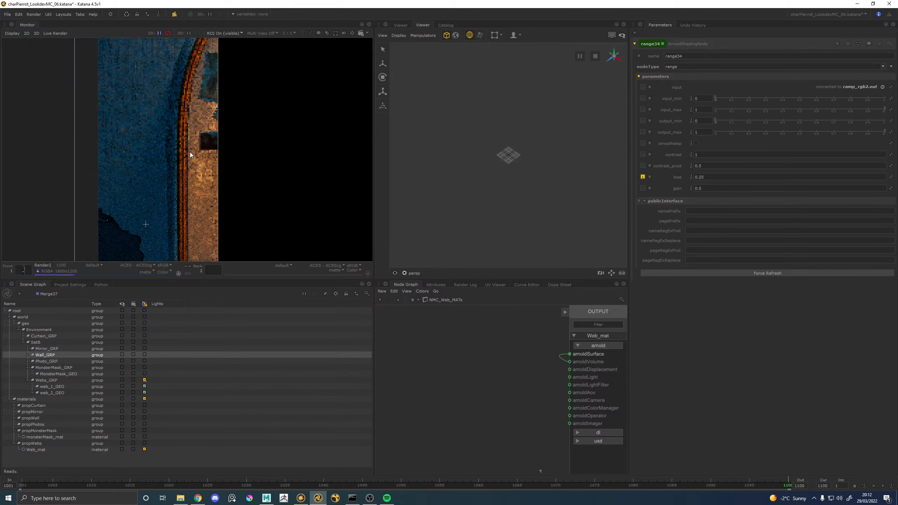
scroll(190, 155, down, 1)
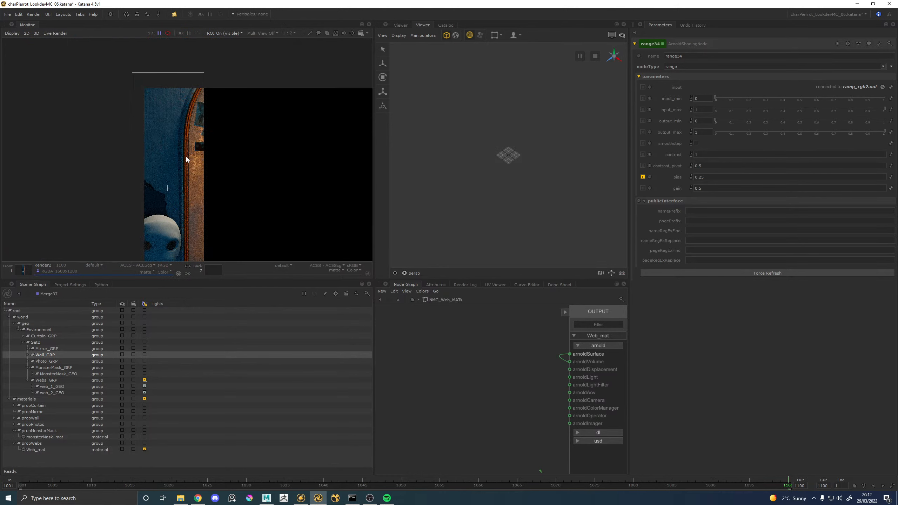
scroll(187, 160, up, 1)
scroll(543, 418, up, 3)
middle_drag(543, 419, 447, 338)
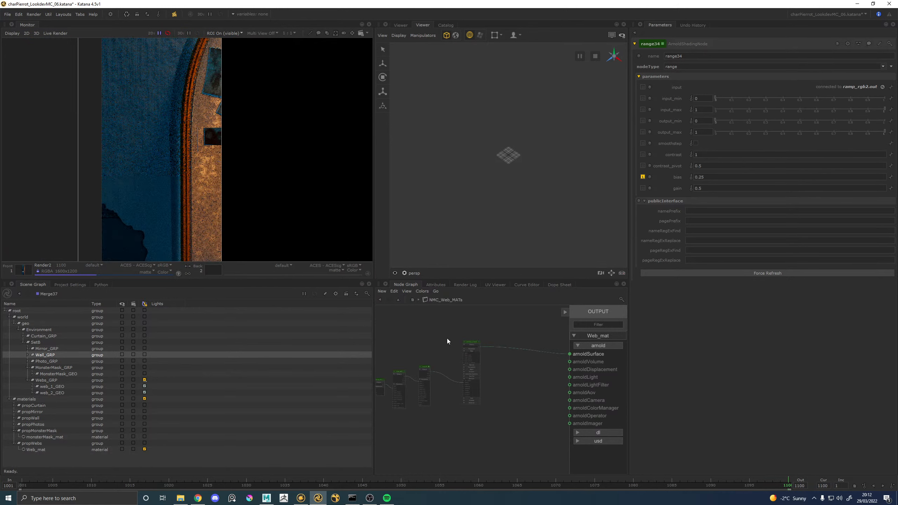
scroll(447, 339, up, 2)
click(412, 300)
scroll(498, 366, down, 3)
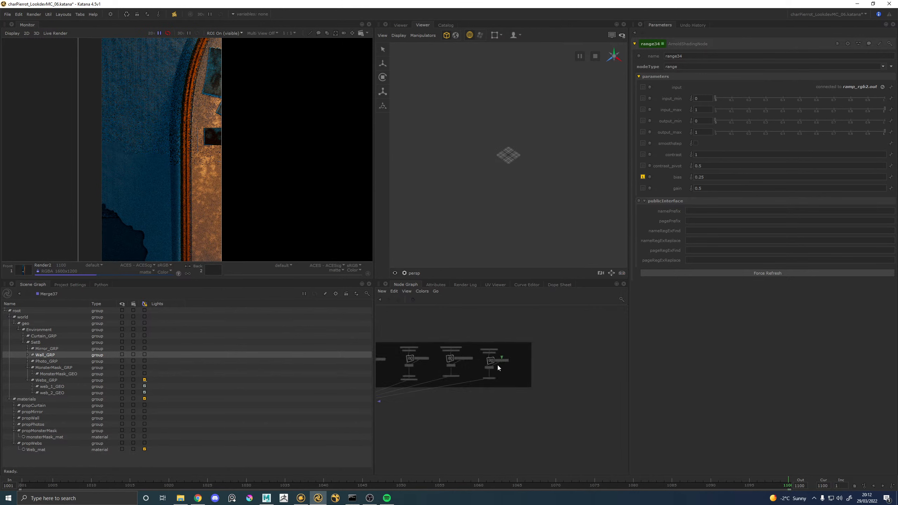
scroll(502, 370, up, 4)
scroll(501, 370, up, 3)
double_click(501, 370)
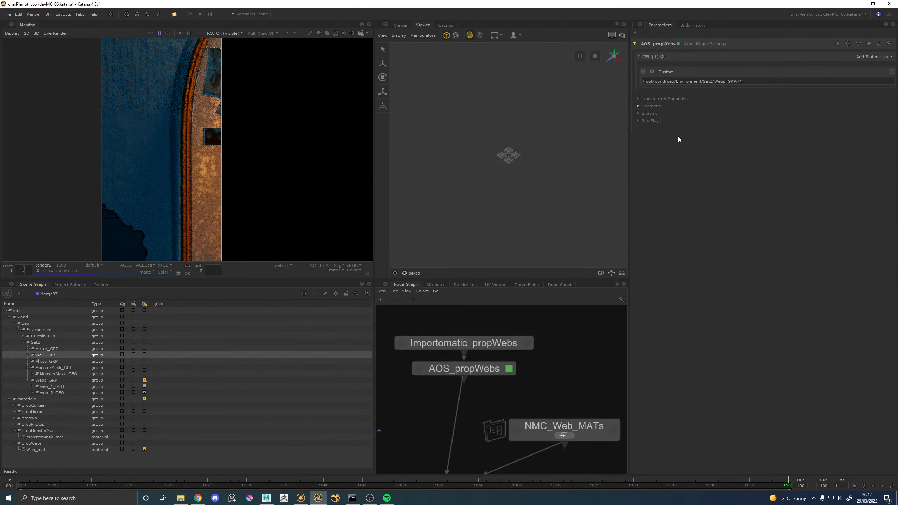
Turn off the opaque ray flag and the AI_RAY_SHADOW visibility in the AOS_propWebs settings
click(644, 113)
click(645, 169)
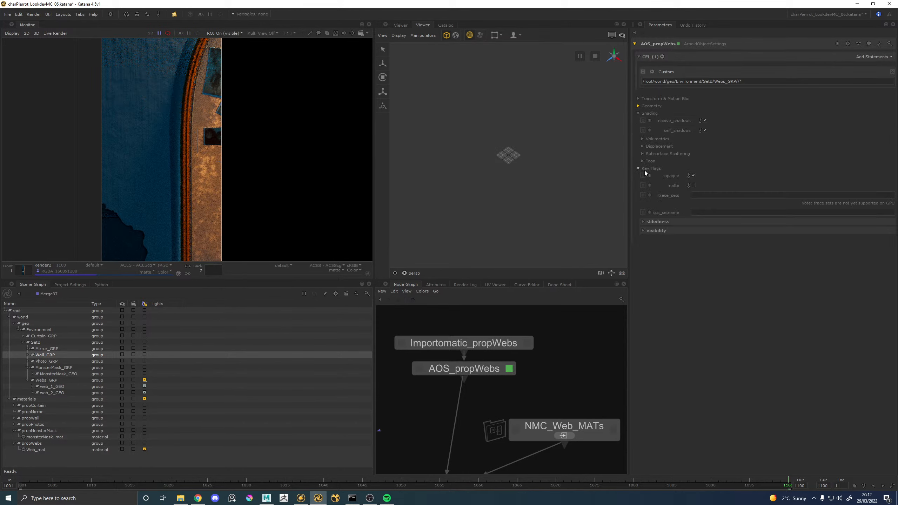
click(652, 231)
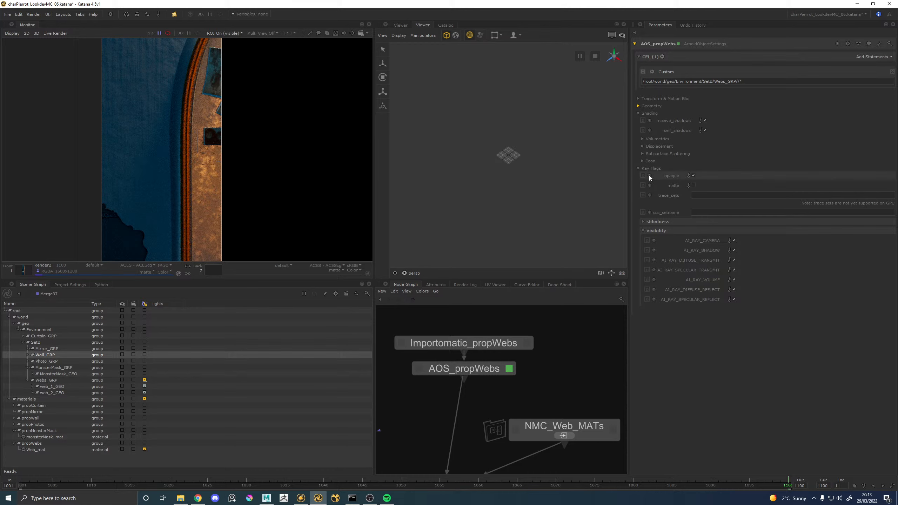
mouse_move(649, 175)
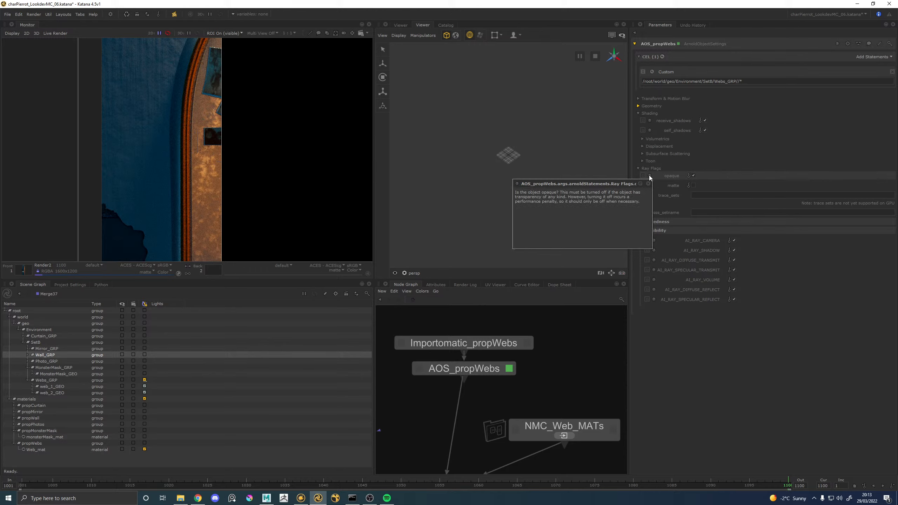
click(694, 175)
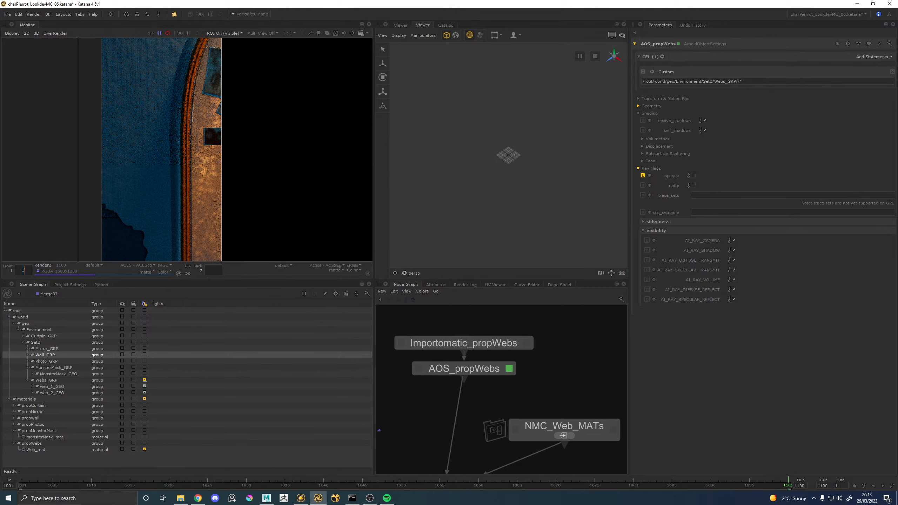
click(643, 175)
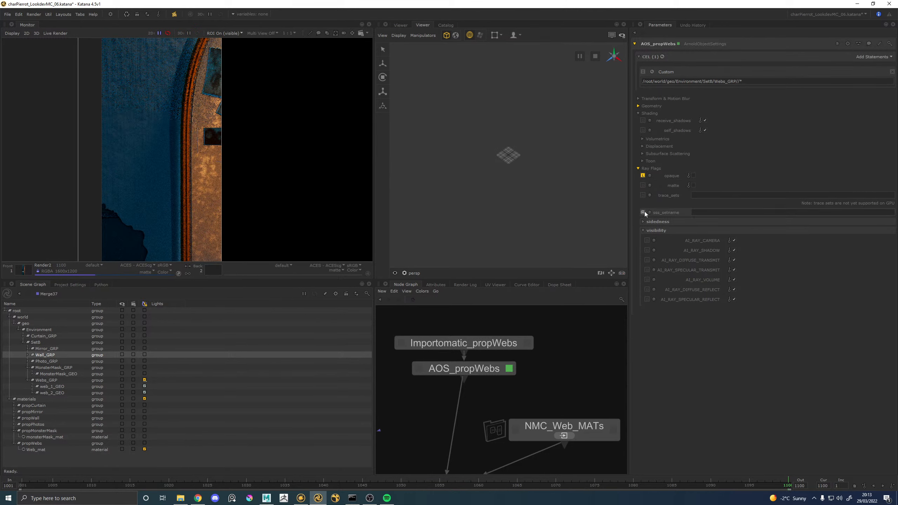
click(734, 250)
key(backslash)
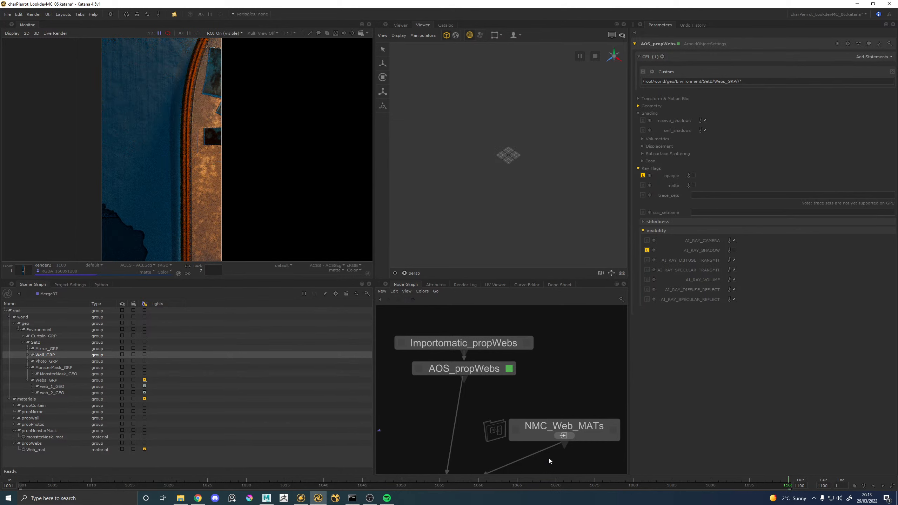
Reopen standard_surface6 in the web material and set its subsurface to 0.9 and subsurface_type to randomwalk_v2
click(565, 436)
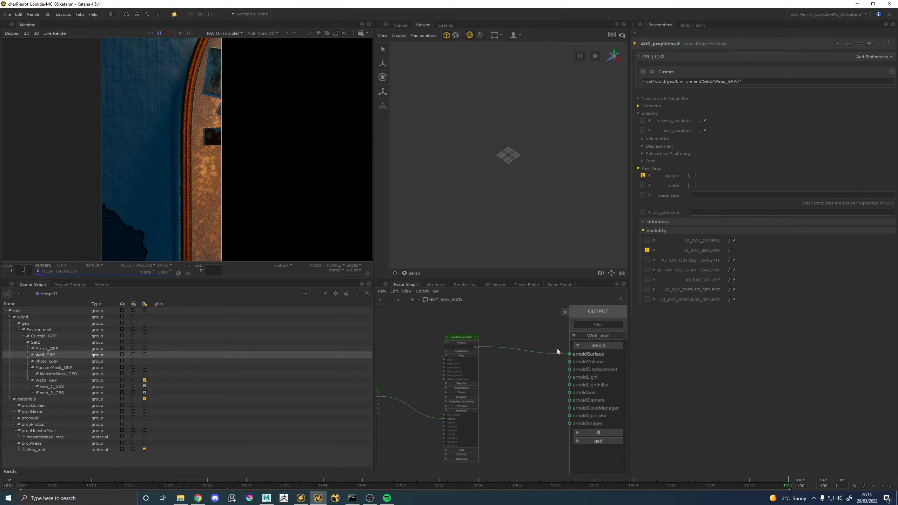
click(474, 338)
click(477, 338)
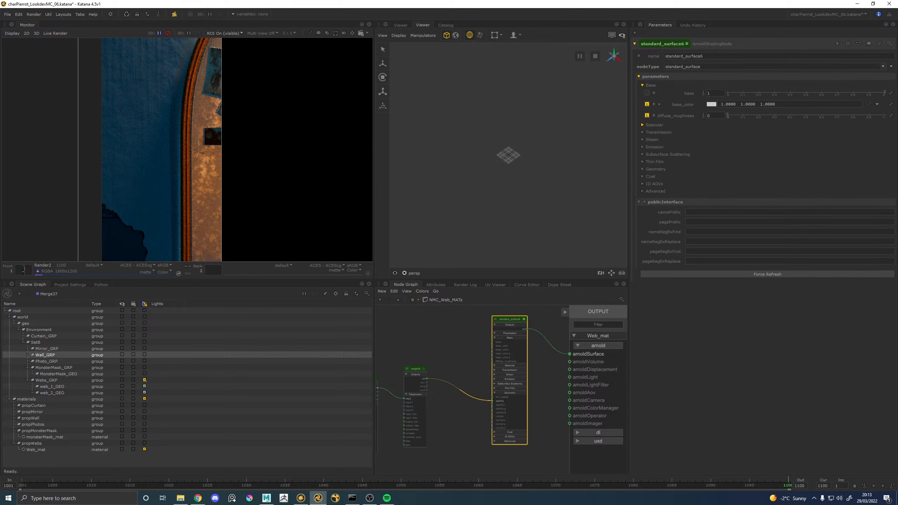
middle_drag(408, 364, 457, 346)
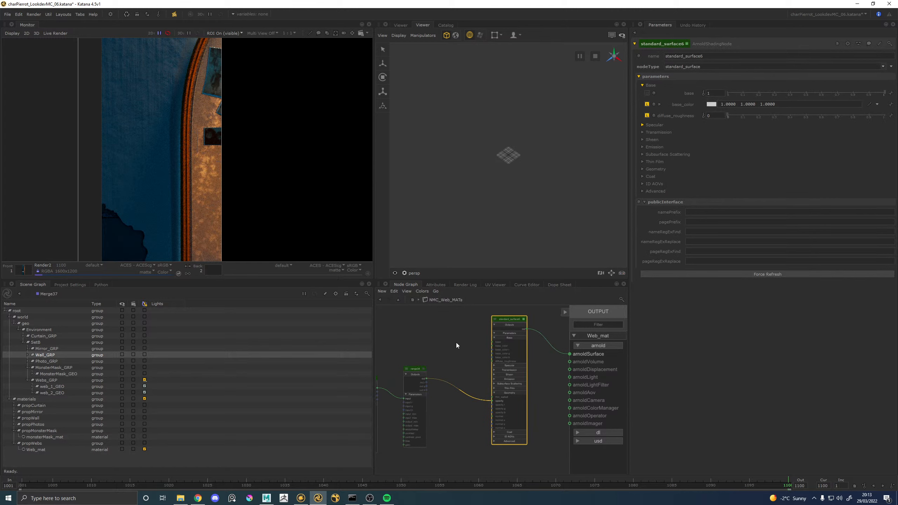
click(645, 155)
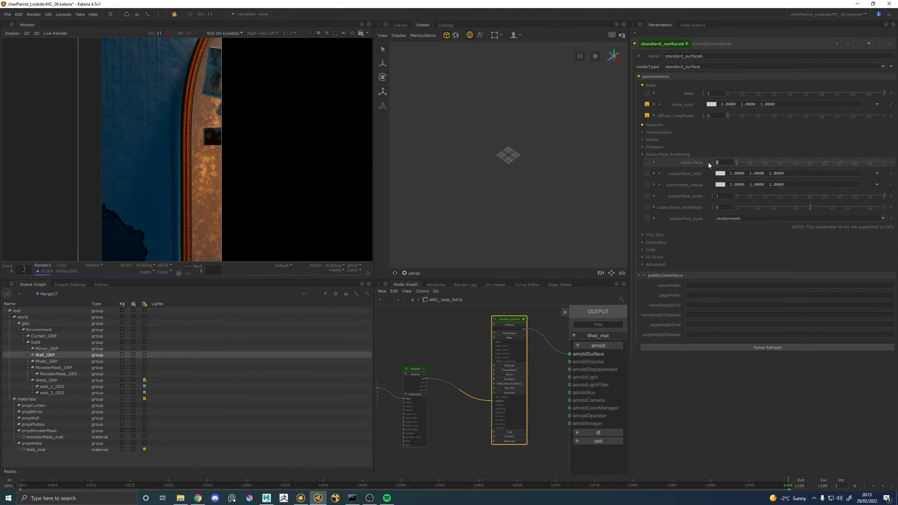
text(.9)
key(Return)
click(738, 214)
click(739, 232)
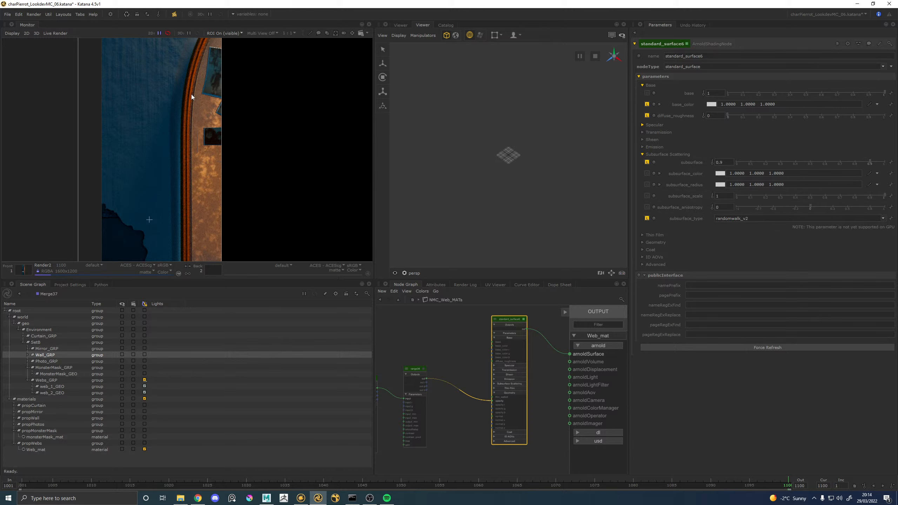
Check the web area beside the frame in the live render and reset standard_surface6's subsurface to its default of 0
key(backslash)
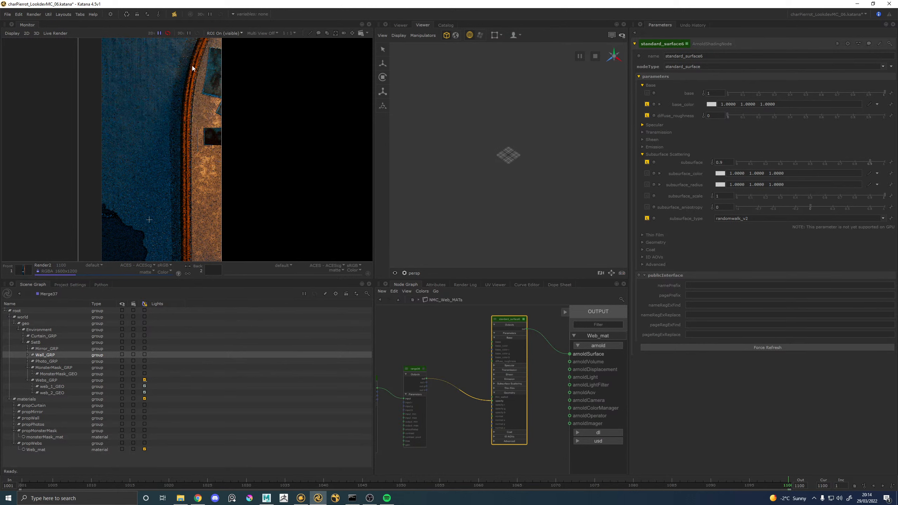
middle_drag(190, 60, 149, 139)
middle_drag(132, 239, 182, 28)
middle_drag(176, 78, 169, 232)
scroll(177, 120, down, 1)
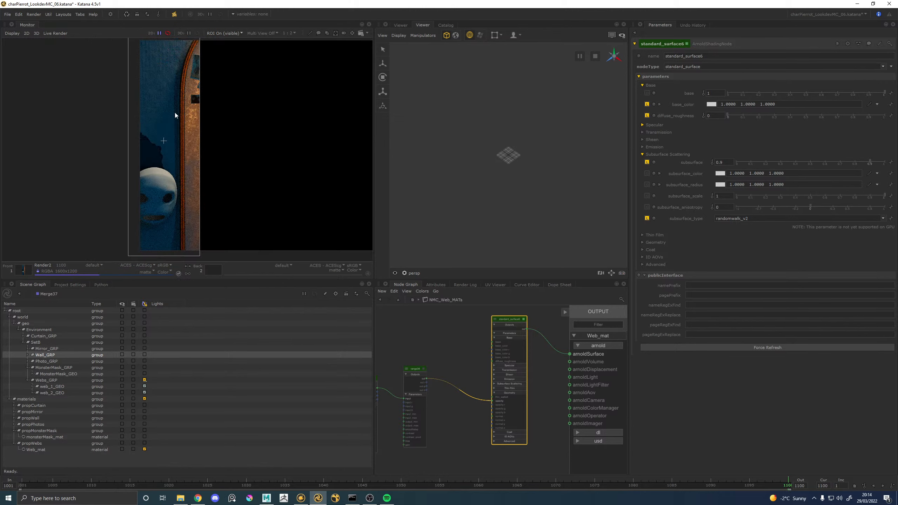
middle_drag(175, 113, 173, 171)
scroll(179, 127, up, 1)
middle_drag(179, 127, 178, 142)
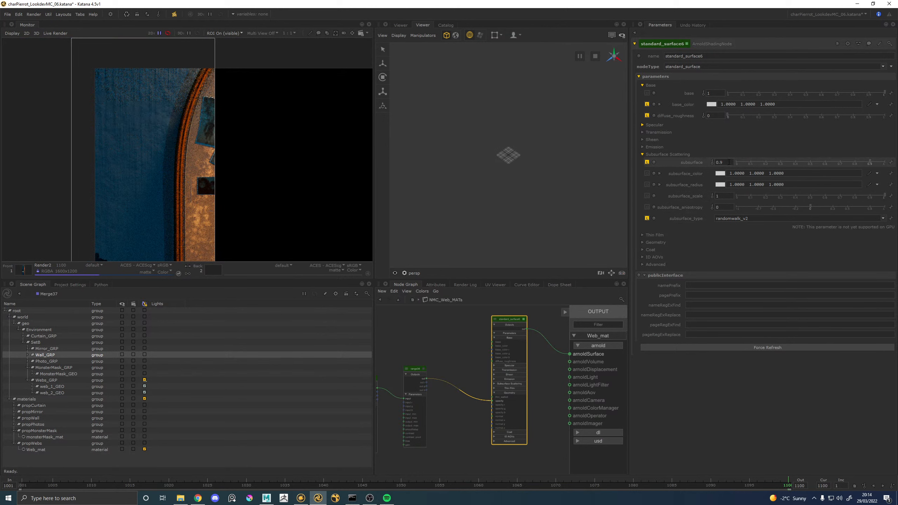
click(647, 162)
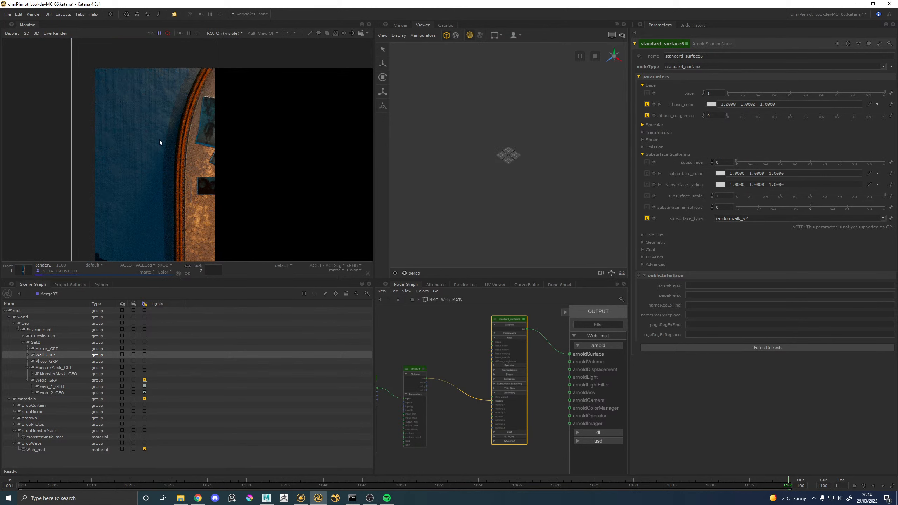
Examine the direct and indirect render passes around the frame for the webs and switch the monitor output to primary
scroll(156, 139, up, 1)
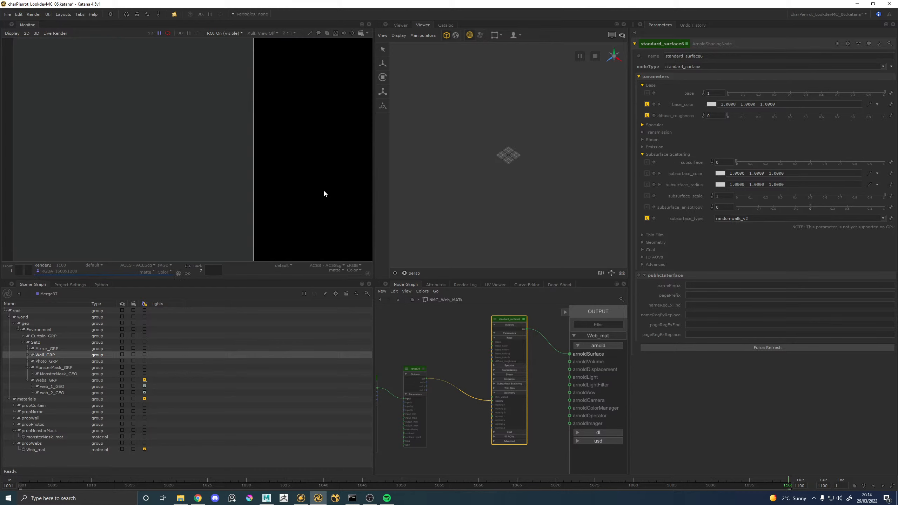
click(94, 266)
click(103, 288)
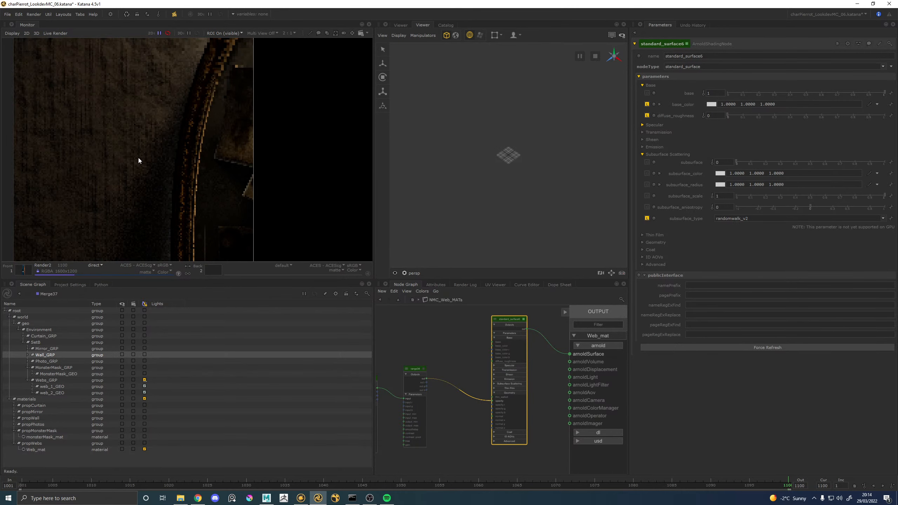
middle_drag(207, 63, 183, 122)
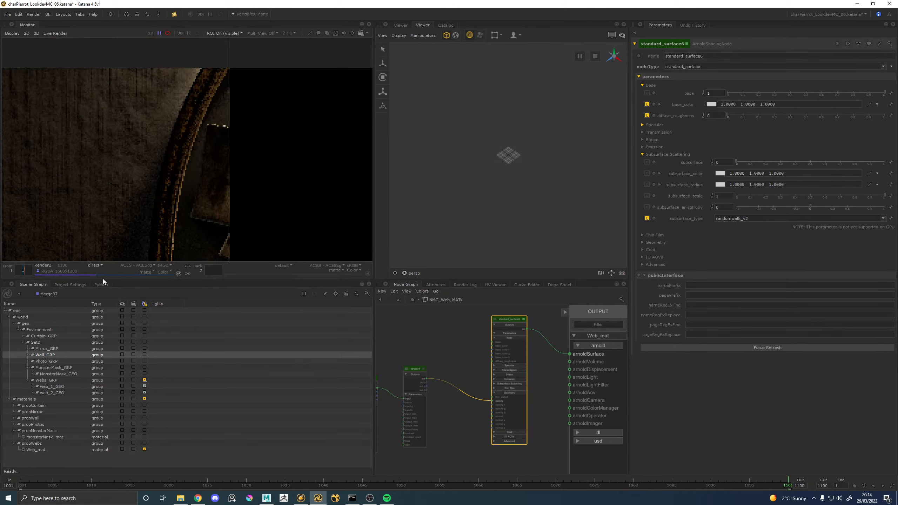
click(96, 266)
click(102, 294)
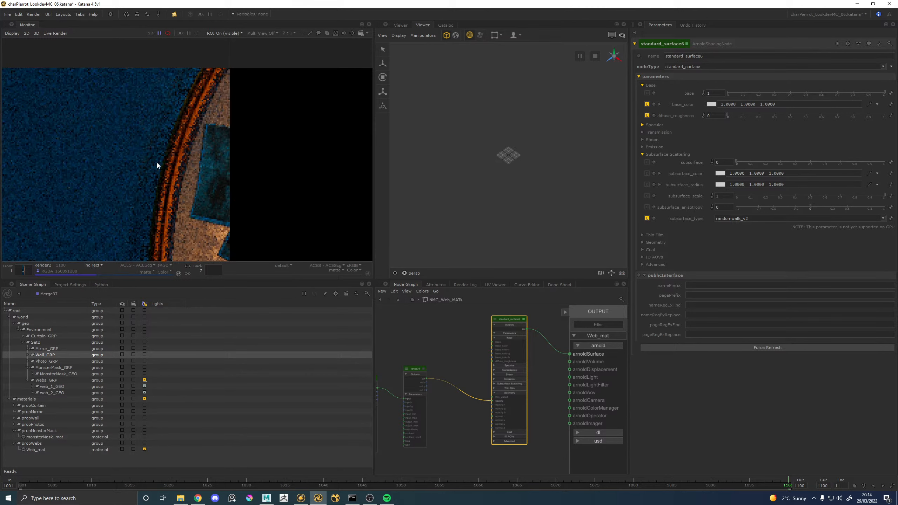
scroll(157, 165, down, 1)
middle_drag(134, 194, 144, 143)
click(94, 266)
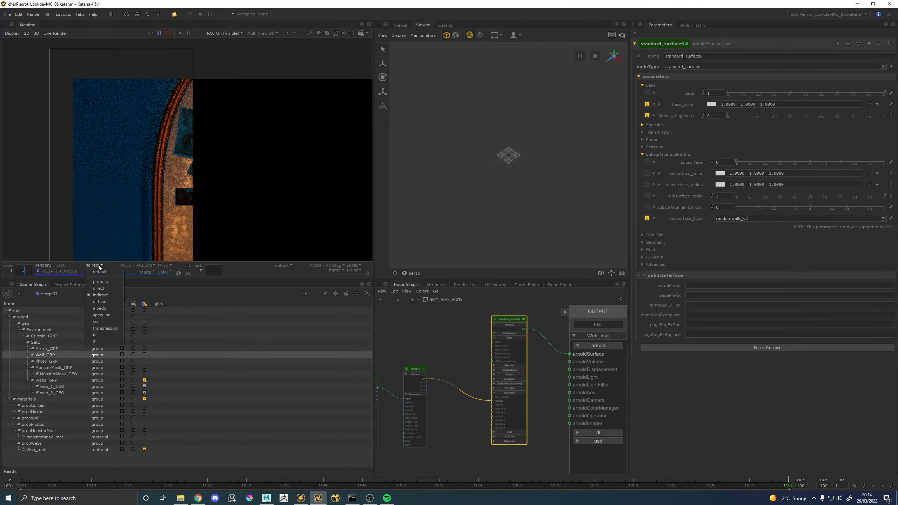
click(107, 281)
Return to the AOS_propWebs settings and turn off the AI_RAY_DIFFUSE_TRANSMIT and AI_RAY_SPECULAR_TRANSMIT visibility
middle_drag(425, 361, 466, 354)
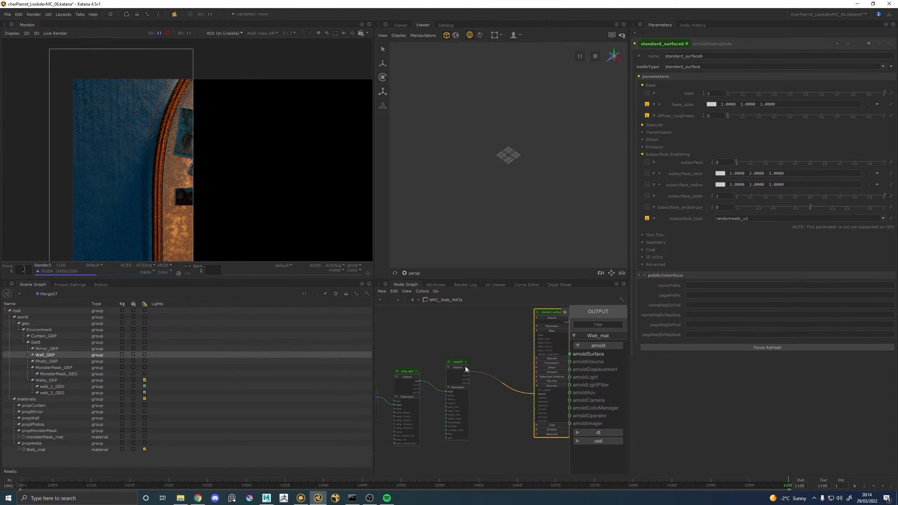
middle_drag(541, 319, 513, 350)
click(398, 300)
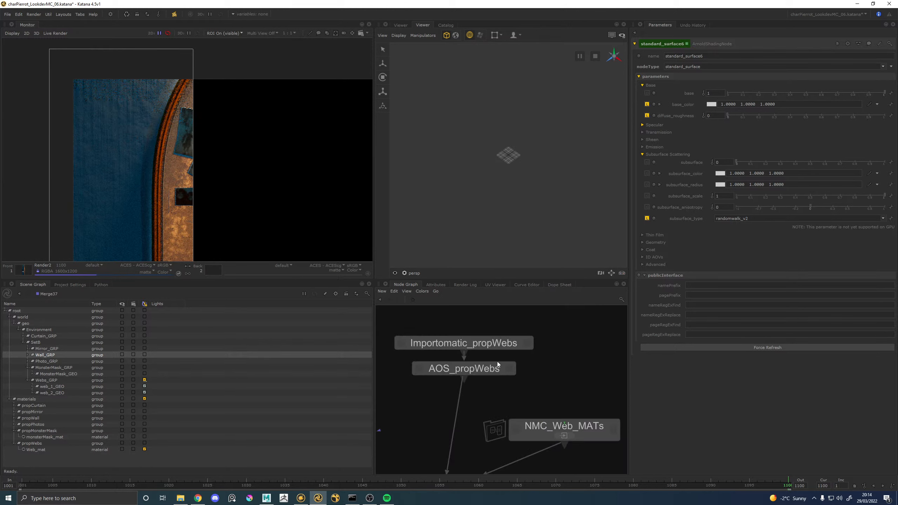
click(509, 369)
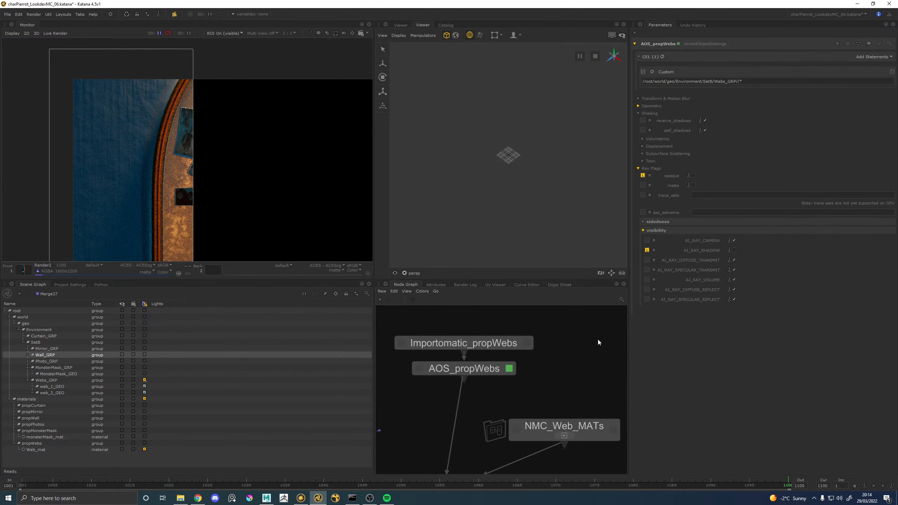
click(735, 260)
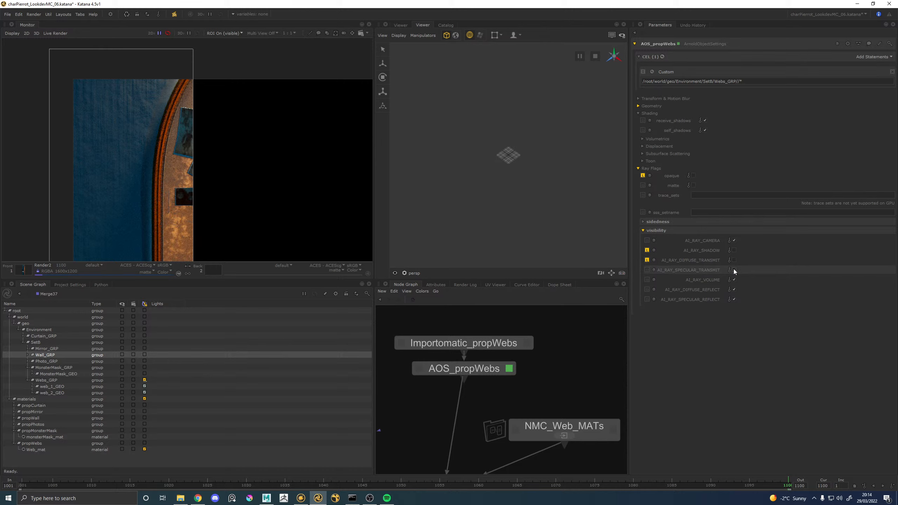
click(735, 270)
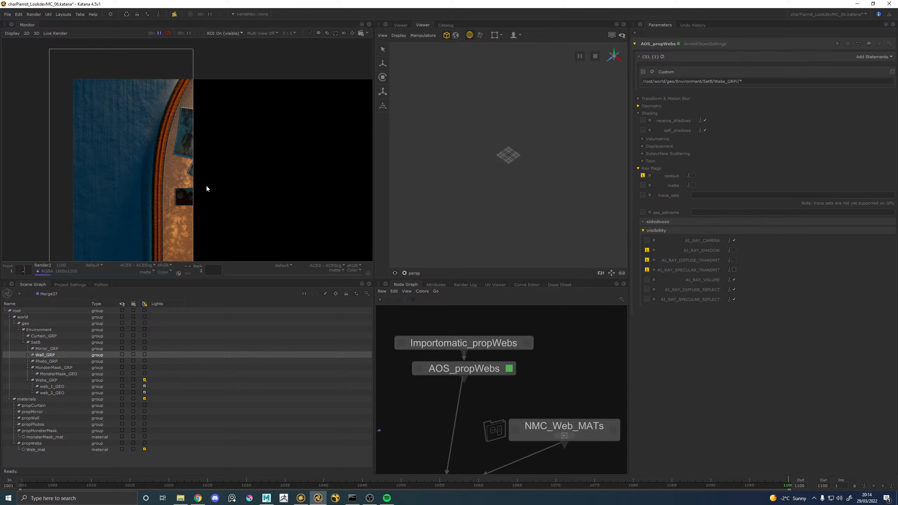
middle_drag(154, 168, 145, 166)
key(backslash)
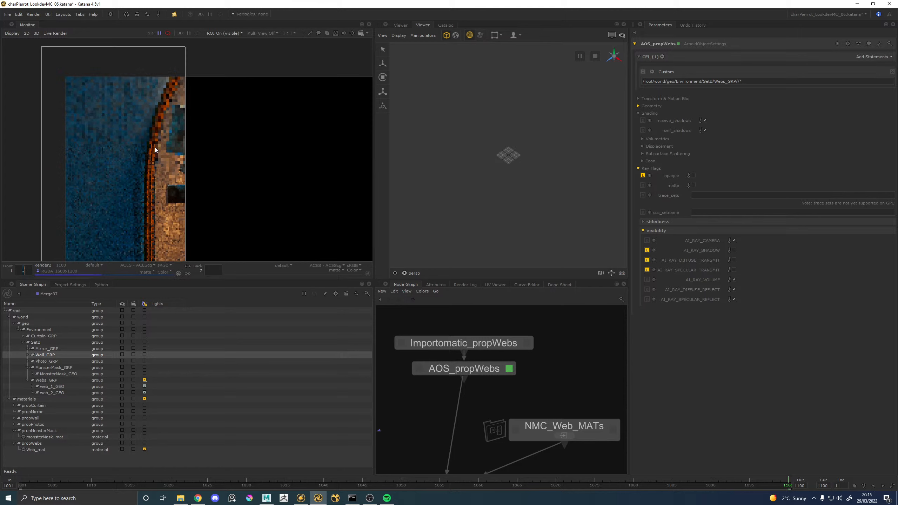
Turn off AI_RAY_VOLUME, AI_RAY_DIFFUSE_REFLECT and AI_RAY_SPECULAR_REFLECT visibility for the webs and check the live render
click(733, 279)
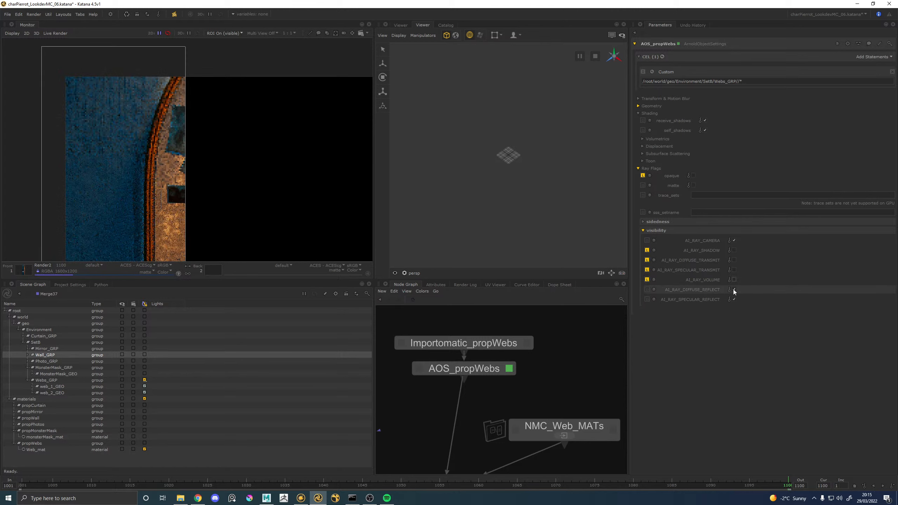
click(733, 289)
click(734, 300)
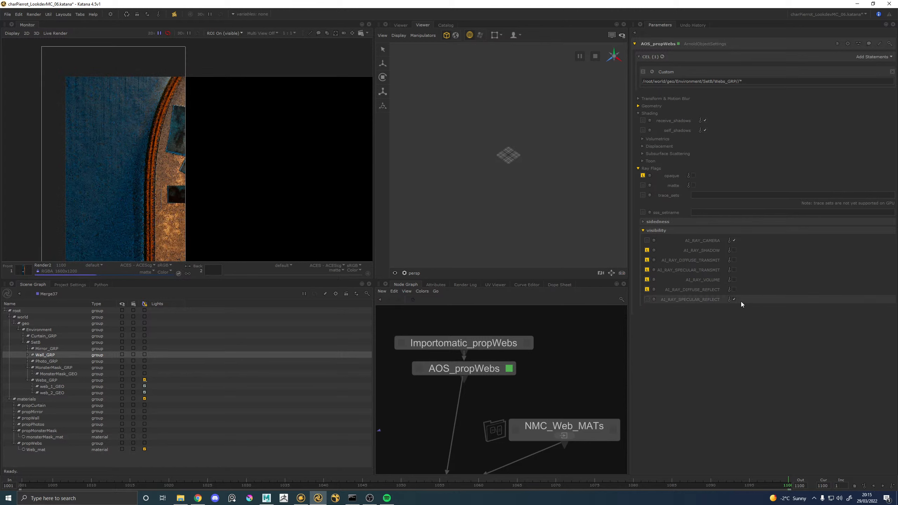
click(734, 300)
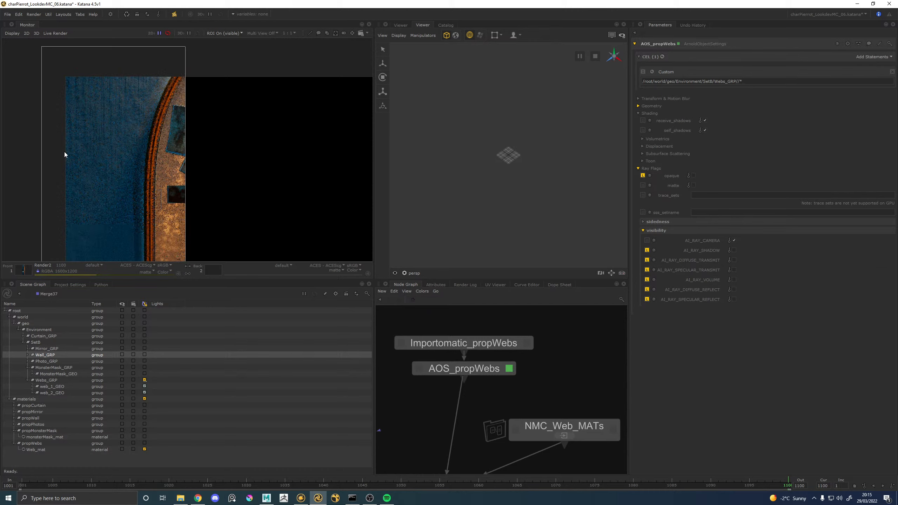
key(backslash)
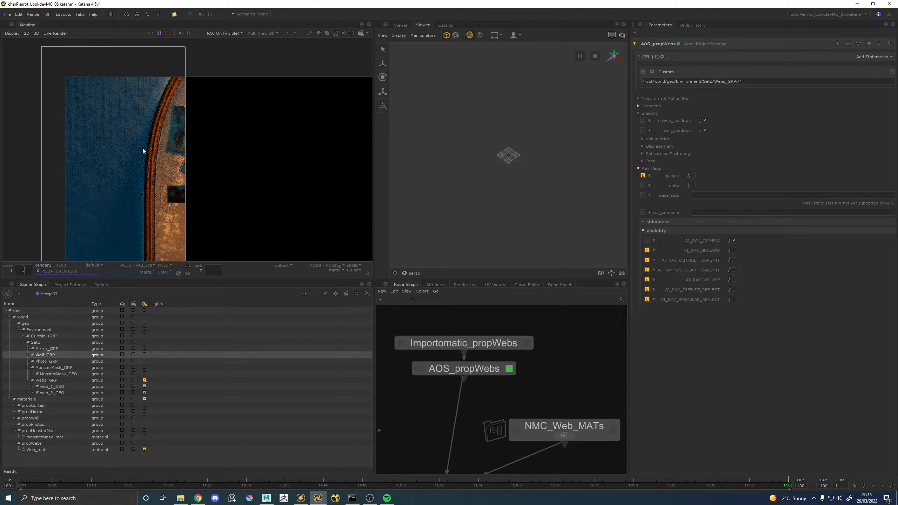
Examine the wall, the arched frame and the mask in the live render to judge how the webs look
scroll(145, 163, up, 1)
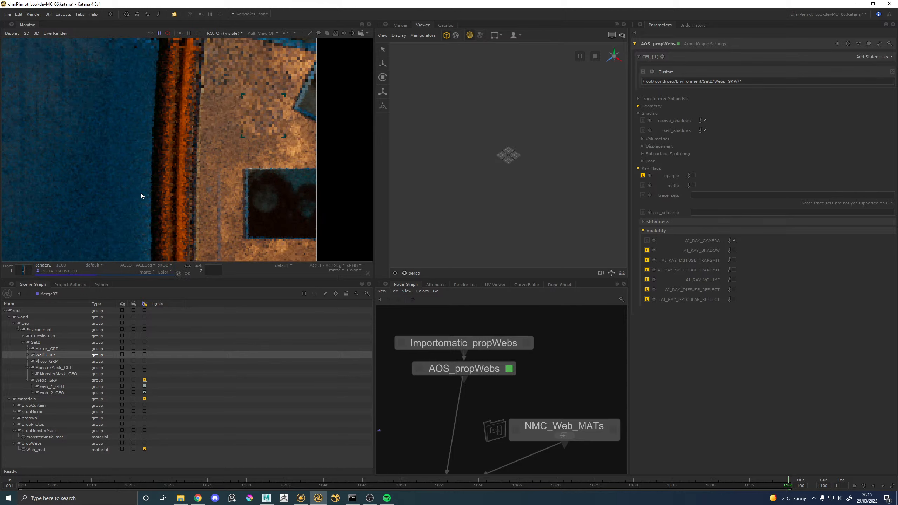
scroll(143, 168, down, 1)
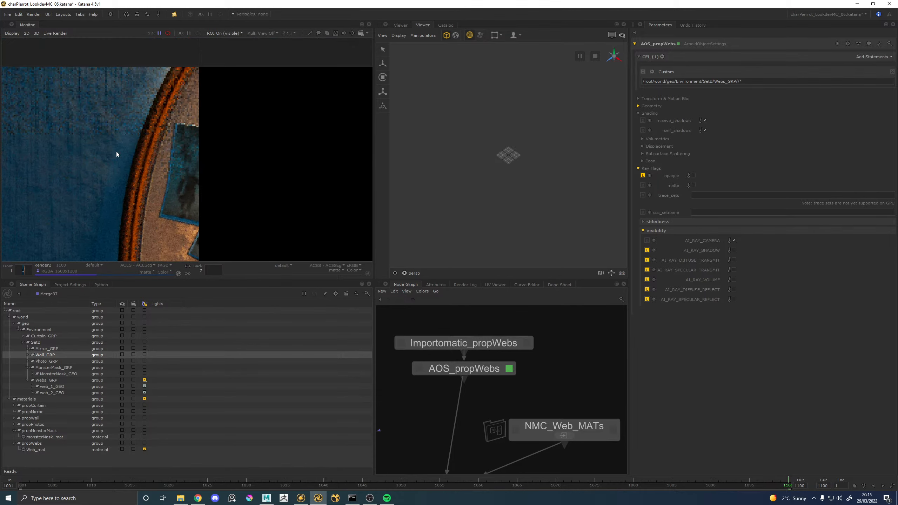
scroll(106, 171, up, 1)
scroll(94, 146, down, 1)
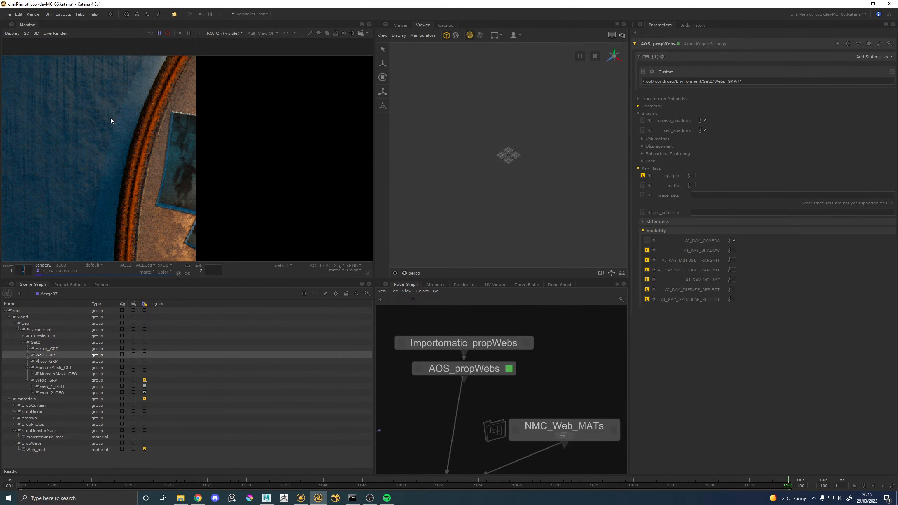
scroll(113, 179, down, 2)
scroll(99, 193, up, 1)
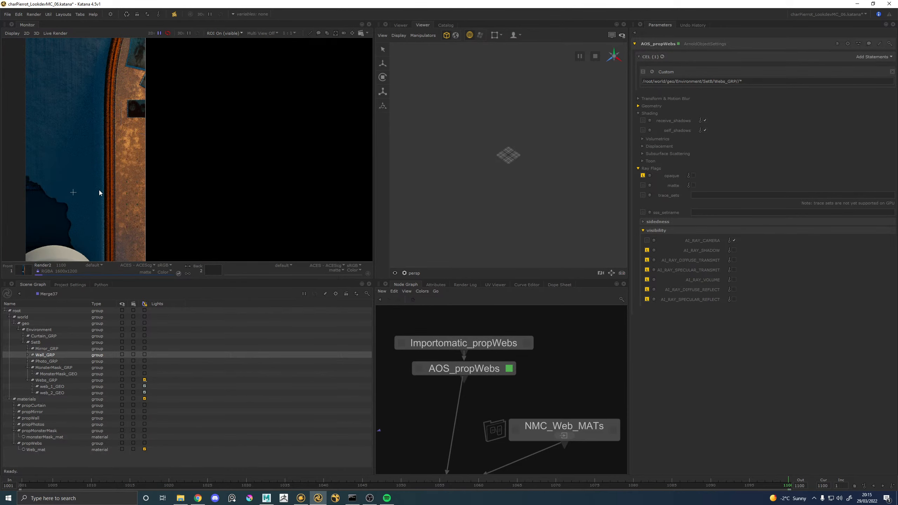
middle_drag(100, 193, 105, 100)
scroll(108, 239, down, 1)
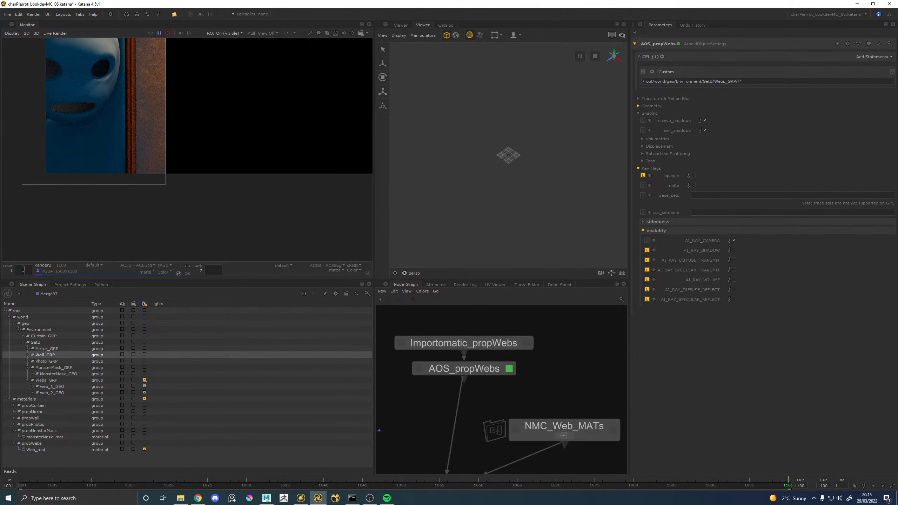
scroll(93, 179, up, 3)
scroll(71, 168, down, 2)
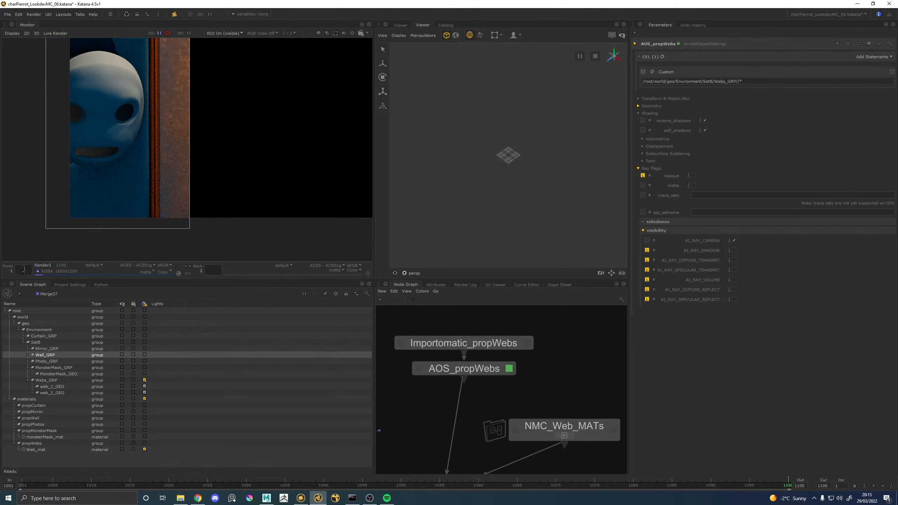
middle_drag(142, 67, 143, 217)
middle_drag(163, 95, 165, 199)
middle_drag(163, 126, 156, 158)
scroll(167, 117, up, 2)
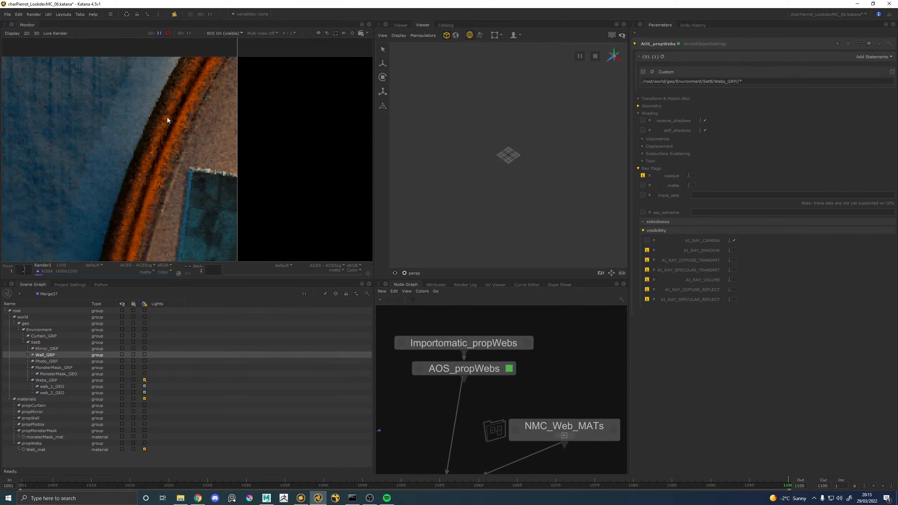
Enter the NMC_Web_MATs material network and move the opacity nodes away from the surface shader to free up space
scroll(529, 395, down, 2)
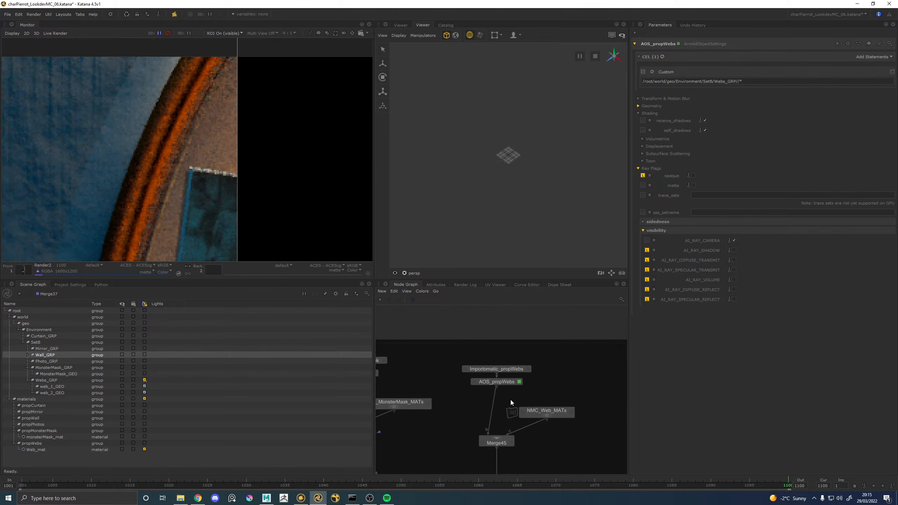
ctrl+middle_click(558, 418)
scroll(495, 360, down, 3)
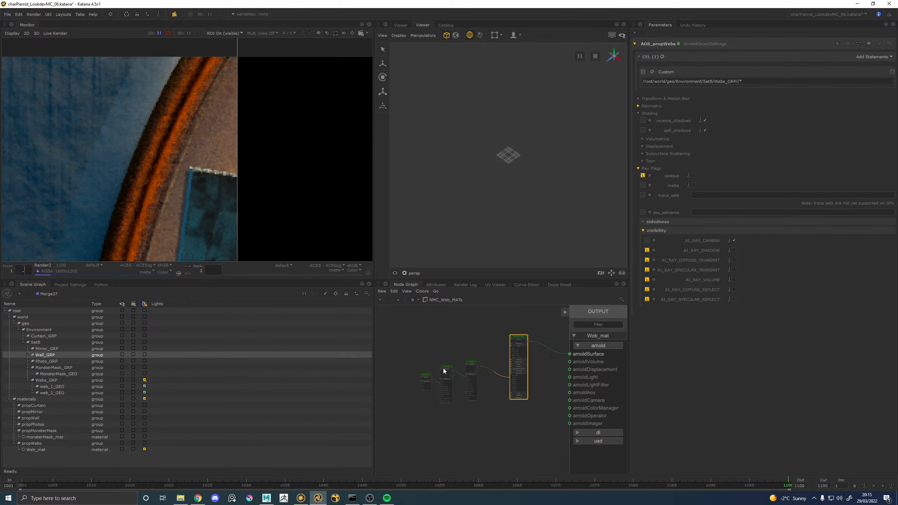
scroll(469, 368, up, 3)
middle_drag(394, 340, 452, 350)
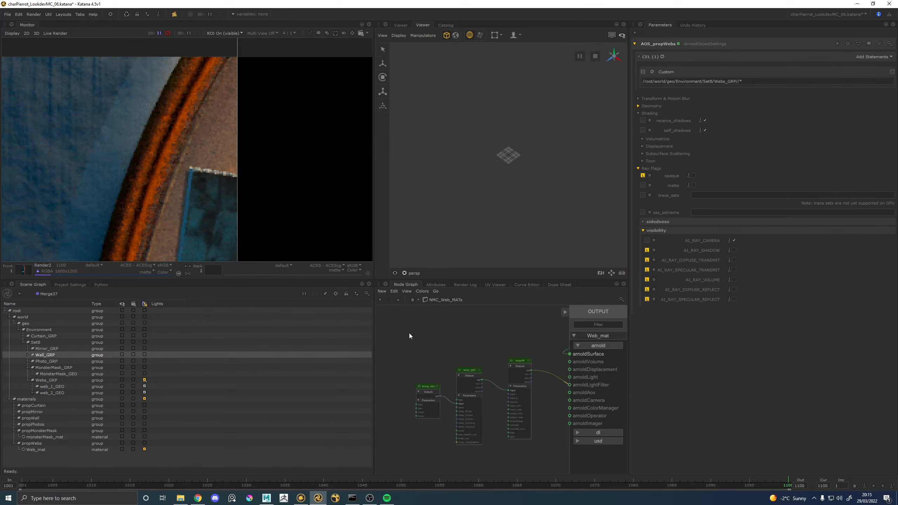
drag(409, 333, 527, 406)
drag(513, 368, 407, 345)
Insert a layer_rgba node between the range node and the surface shader's opacity, feeding the range output into input1
key(Tab)
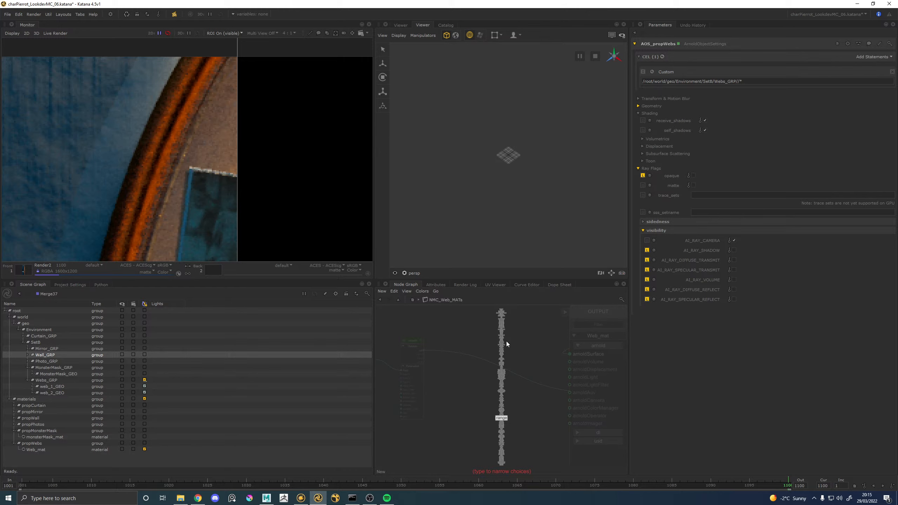
text(layer)
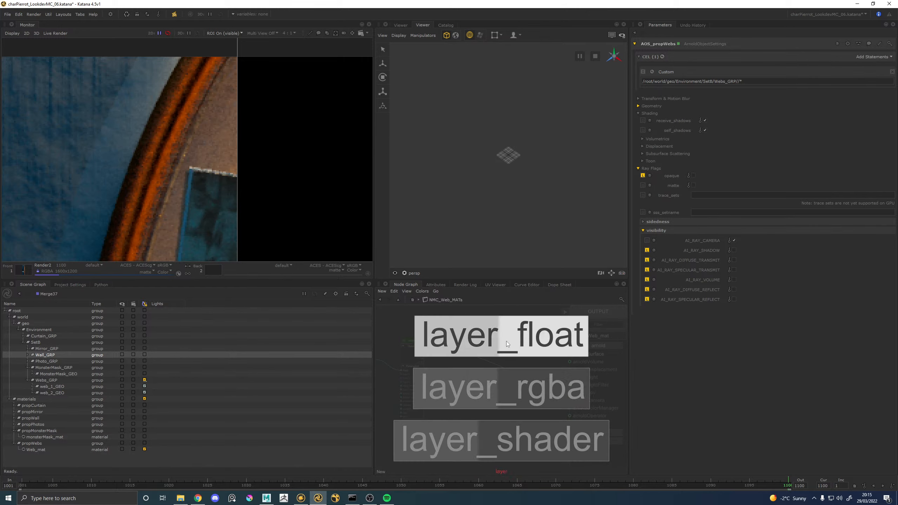
click(535, 401)
click(483, 365)
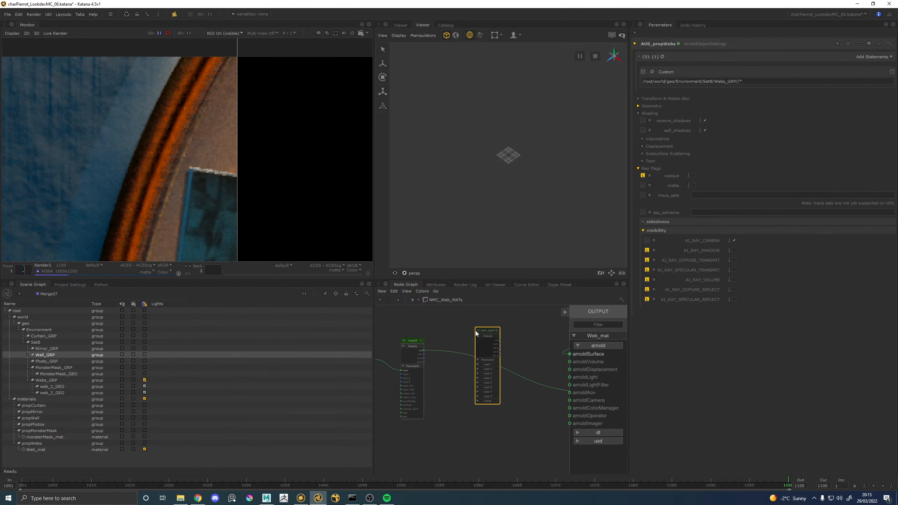
drag(424, 350, 476, 381)
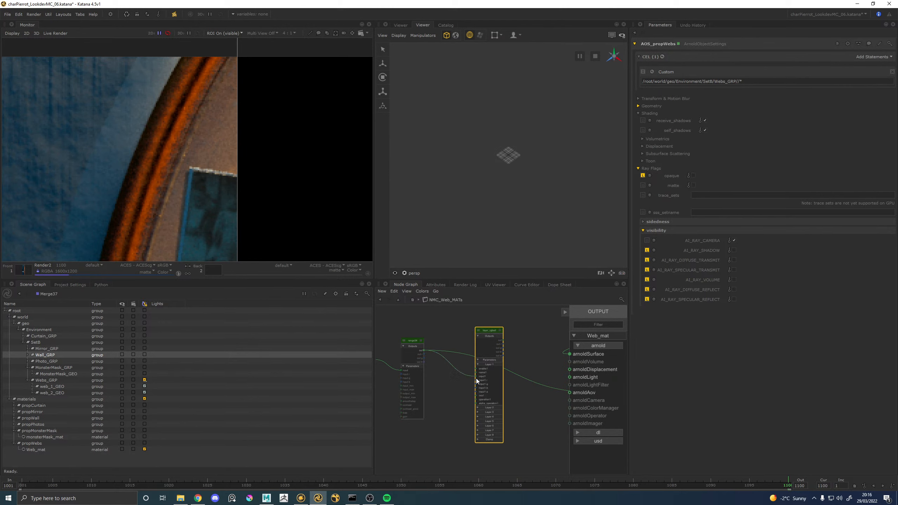
middle_drag(538, 354, 481, 344)
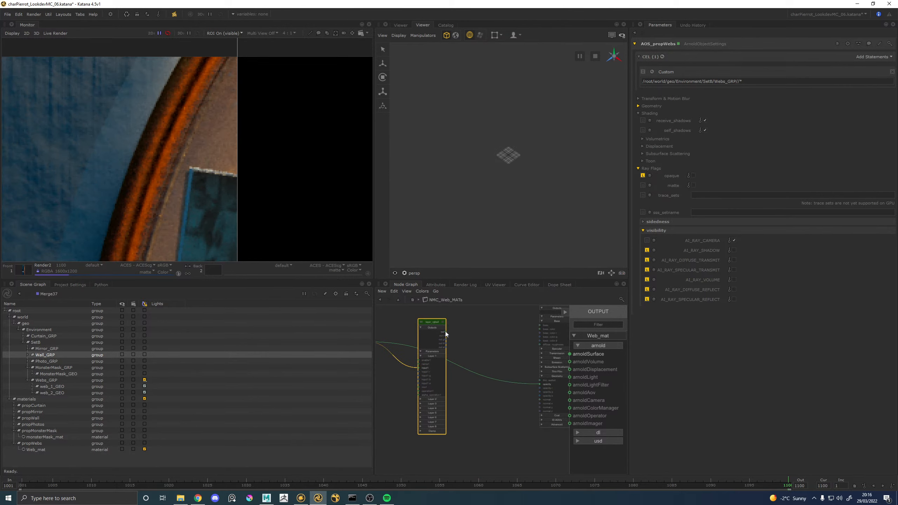
drag(446, 332, 539, 385)
Name the first layer of the layer_rgba node "Base opacity"
click(444, 322)
click(732, 103)
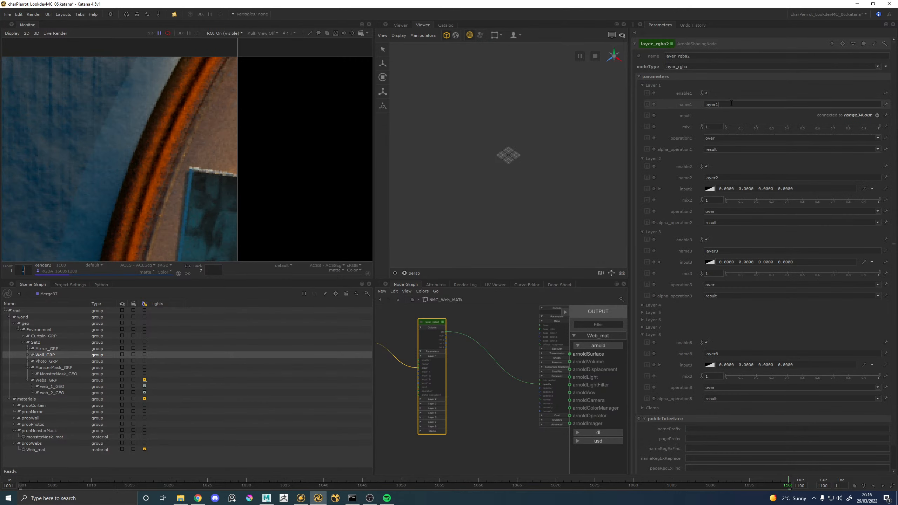
text(Base opacity)
key(Return)
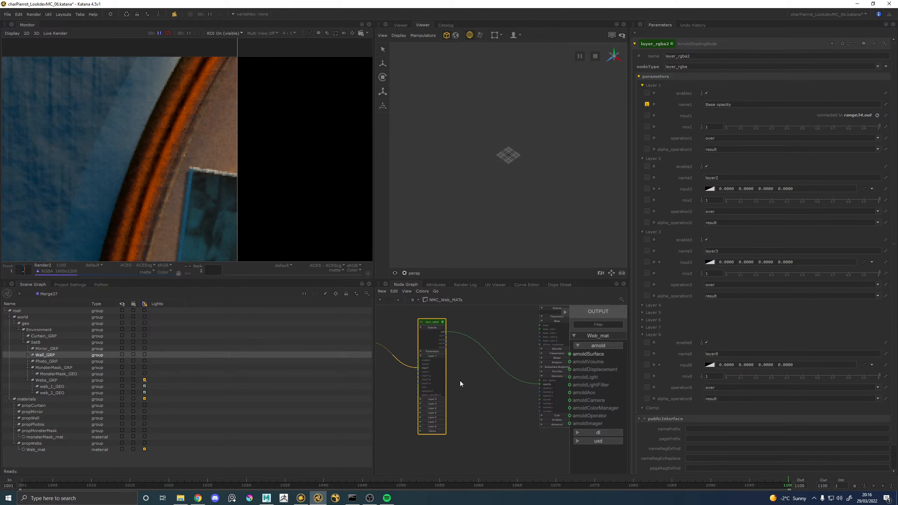
Add a cell_noise node and connect its output to input2 of the layer_rgba node
key(Tab)
text(cel)
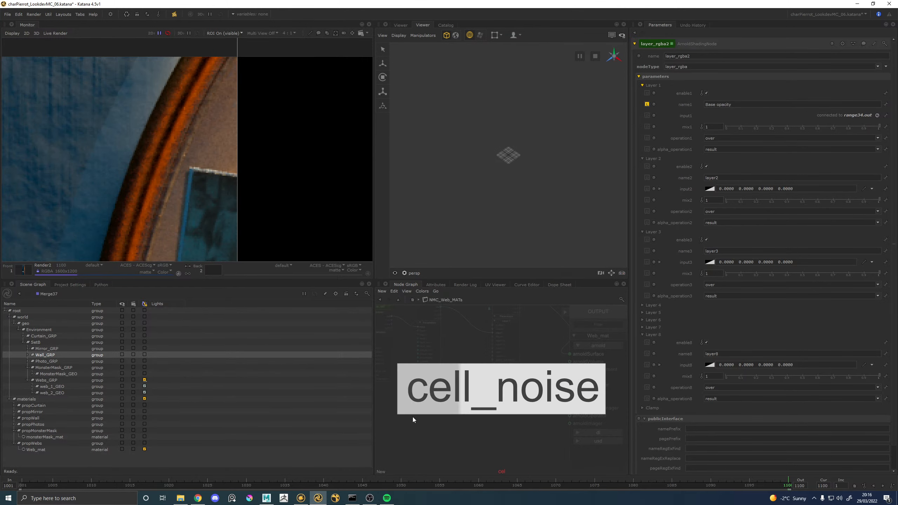
key(Return)
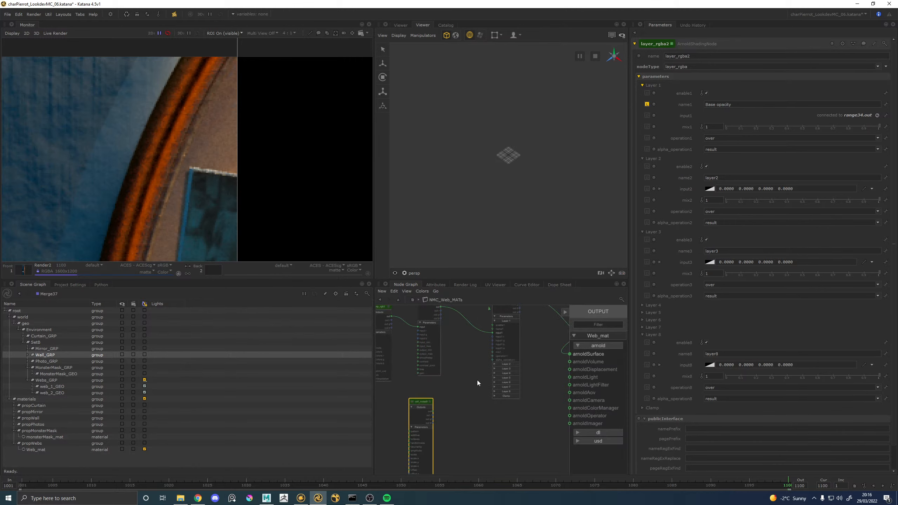
click(501, 364)
drag(433, 412, 493, 376)
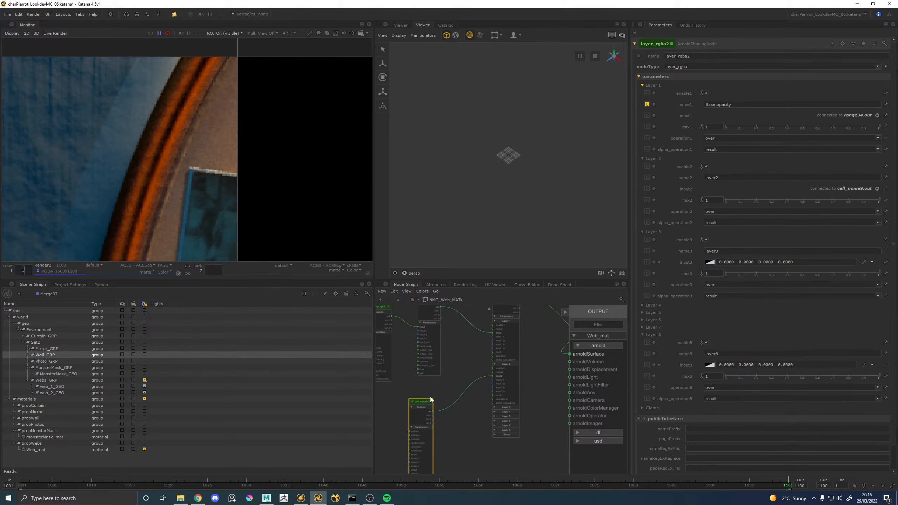
middle_drag(492, 376, 462, 445)
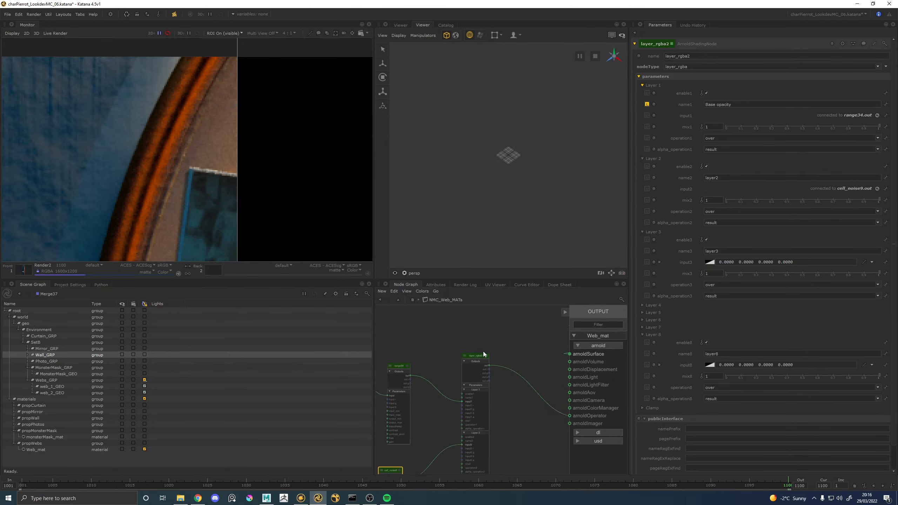
Insert a range node on the connection between the cell_noise node and layer 2 of the layer_rgba node
click(400, 470)
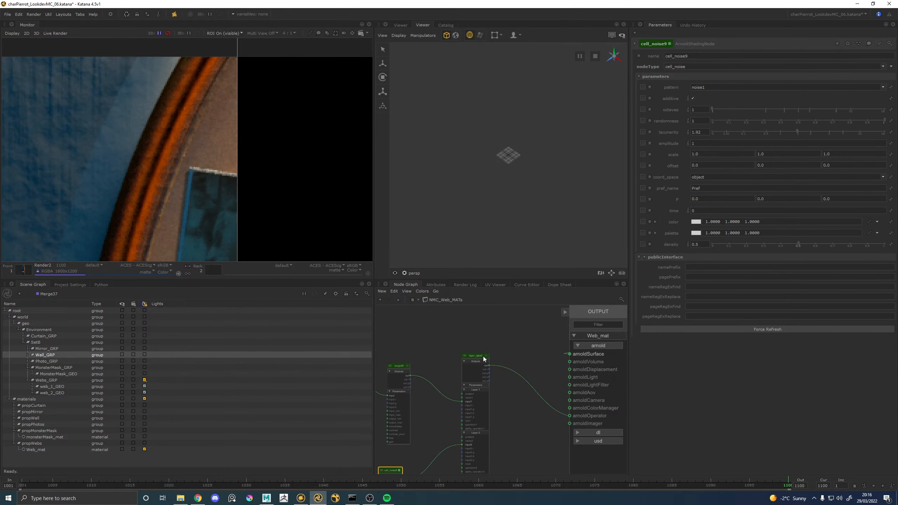
middle_drag(426, 410, 473, 355)
key(Tab)
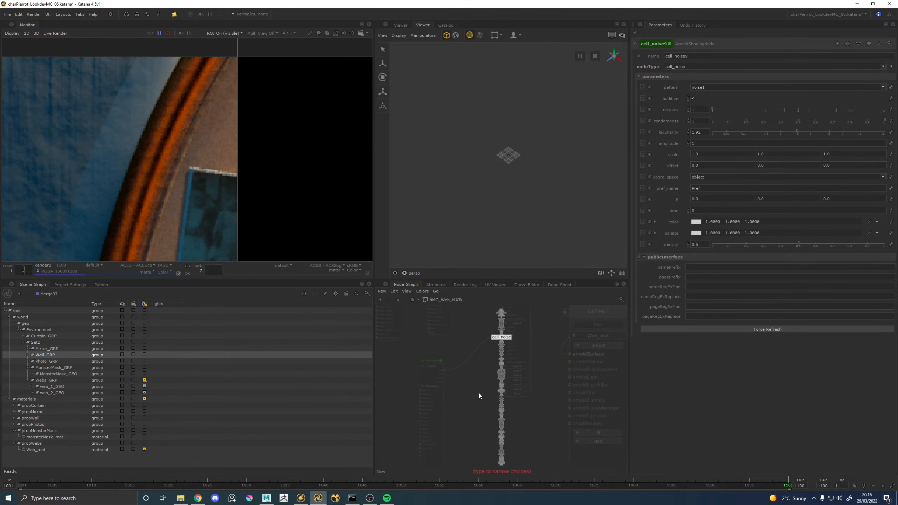
scroll(479, 395, down, 10)
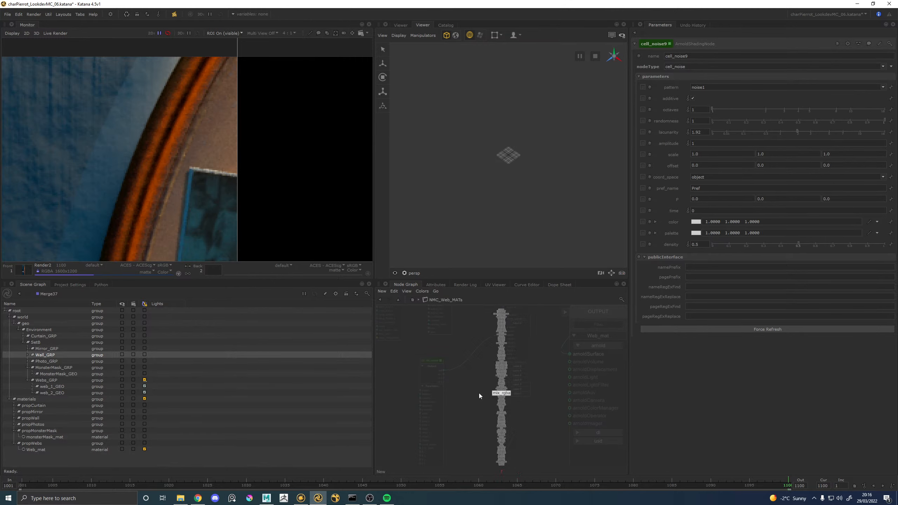
text(range)
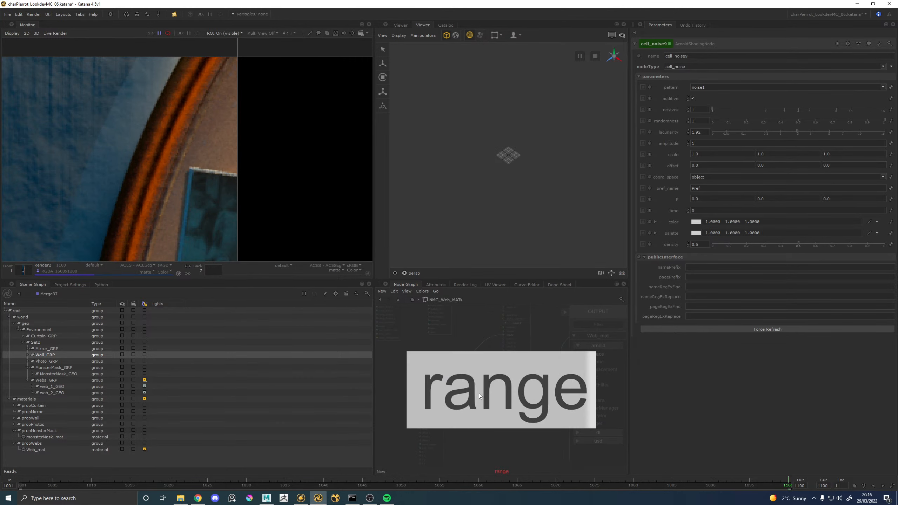
key(Return)
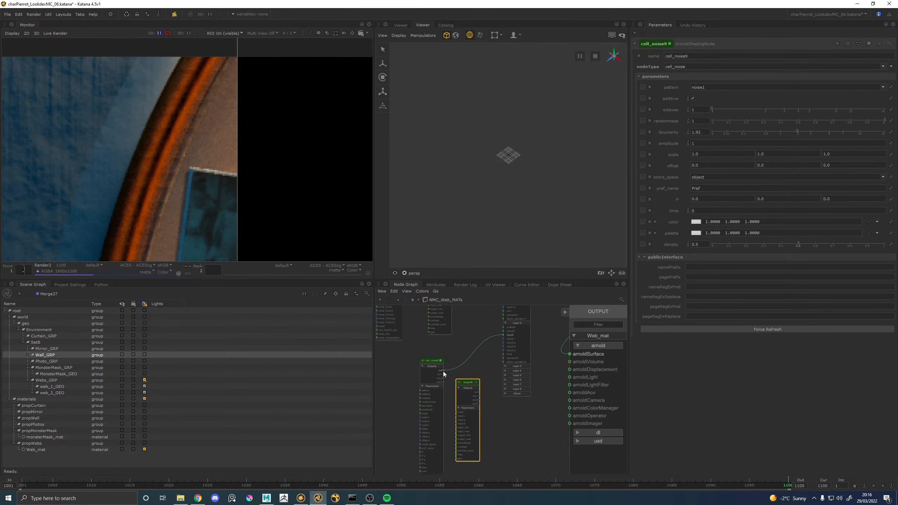
drag(444, 372, 504, 334)
drag(474, 385, 480, 360)
Invert the cell noise's range by setting output_min to 1 and output_max to 0, and space out the cell_noise node
double_click(480, 359)
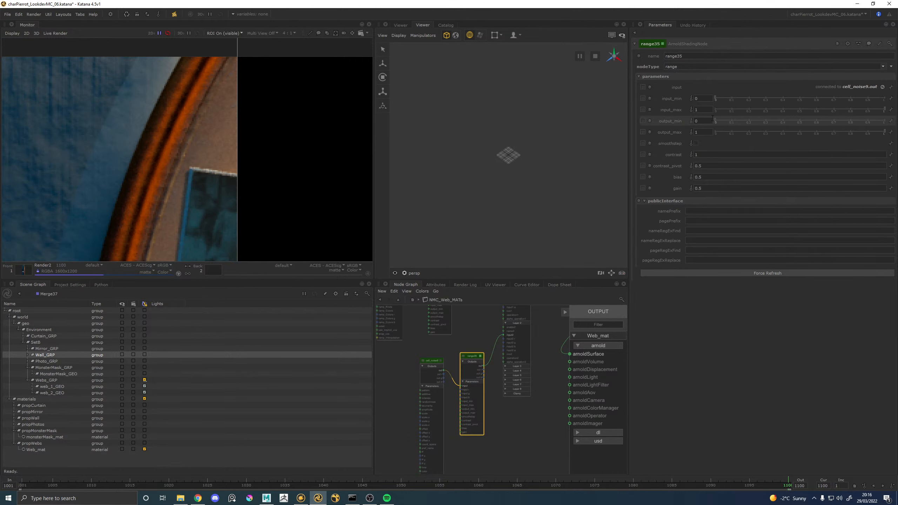
drag(699, 121, 684, 122)
text(1)
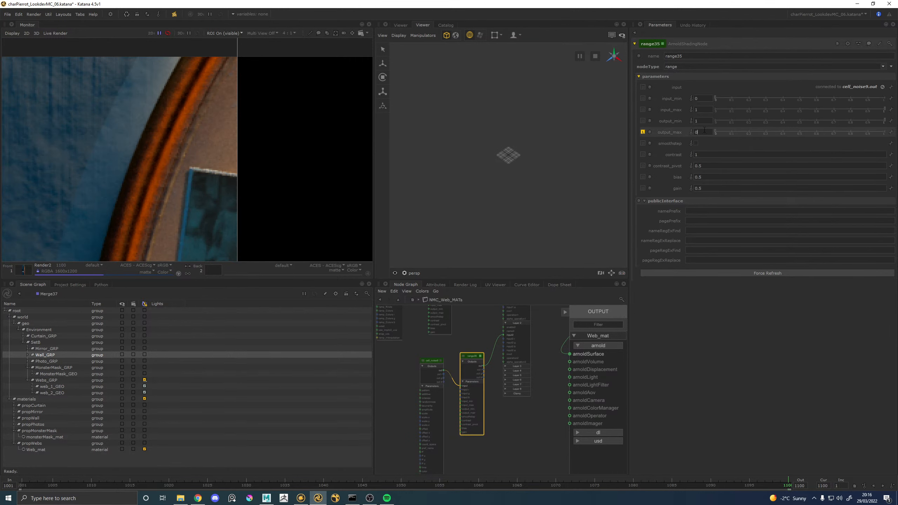
key(Return)
drag(435, 364, 430, 364)
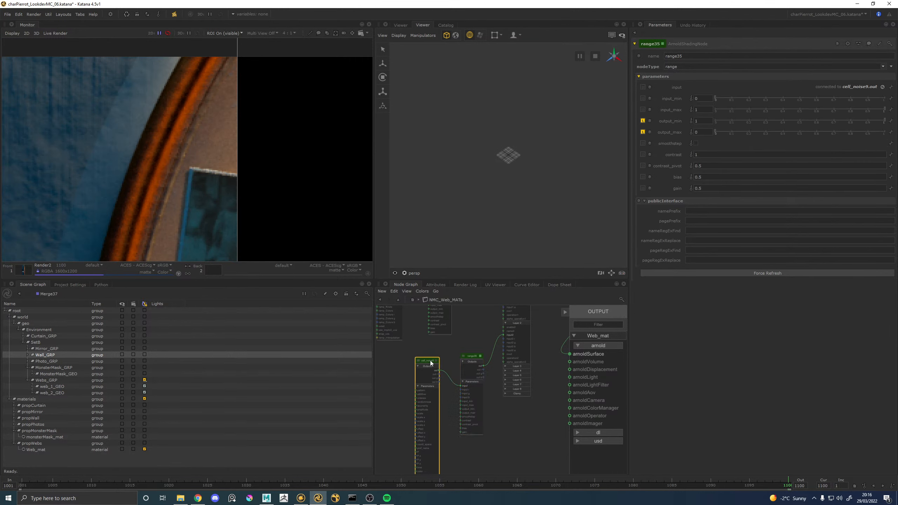
Set the layer_rgba node's operation2 to multiply and check the frame area in the live render
scroll(142, 168, down, 3)
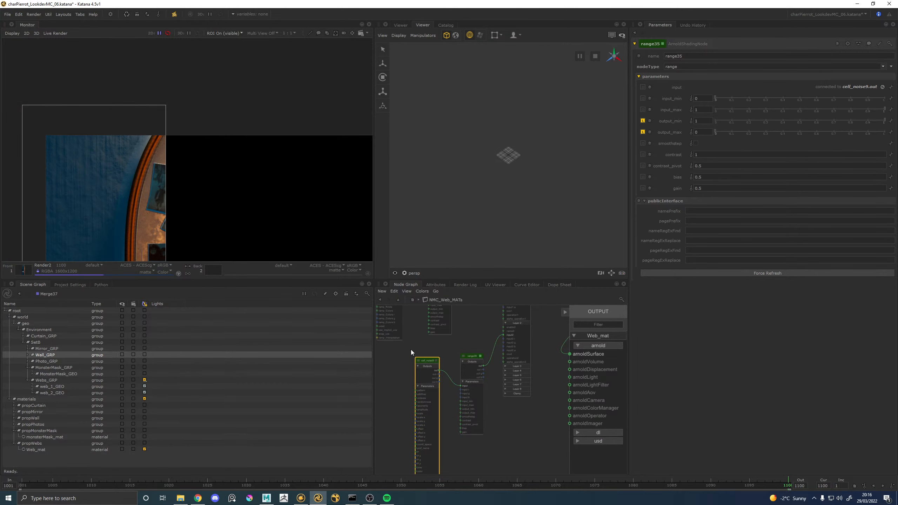
middle_drag(499, 325, 467, 422)
click(496, 341)
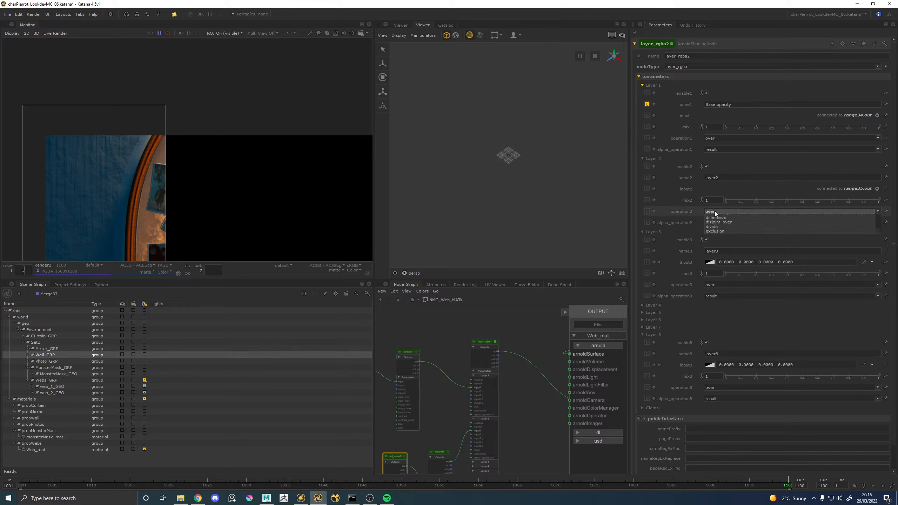
click(714, 212)
click(718, 245)
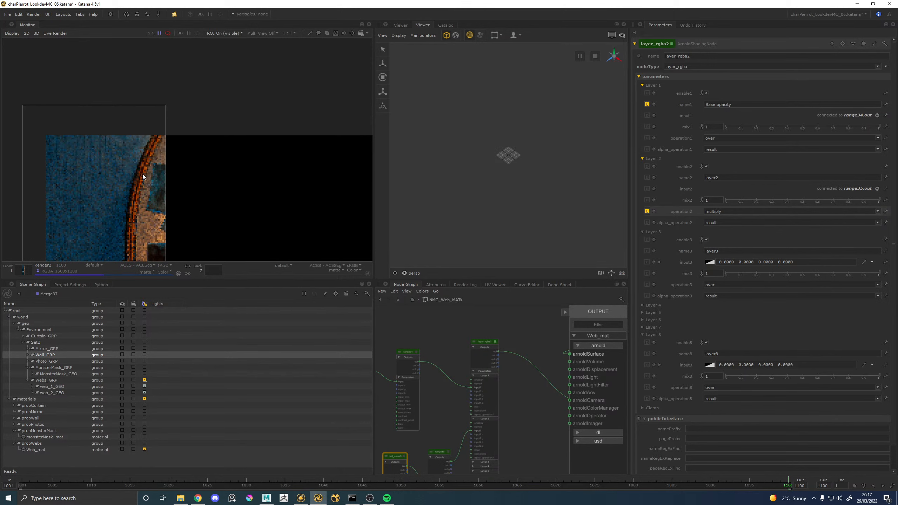
scroll(143, 176, up, 3)
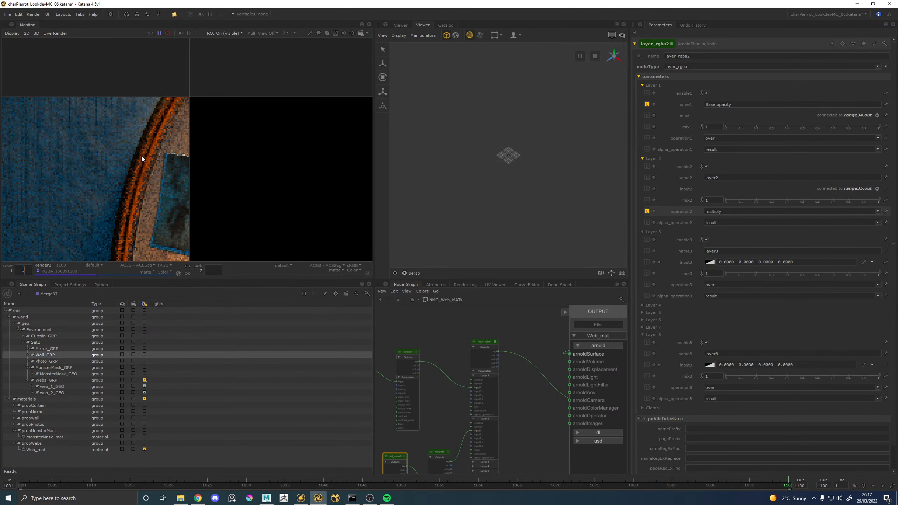
Try the cell1 pattern on the cell_noise node and check the cobweb along the frame in the live render
click(403, 463)
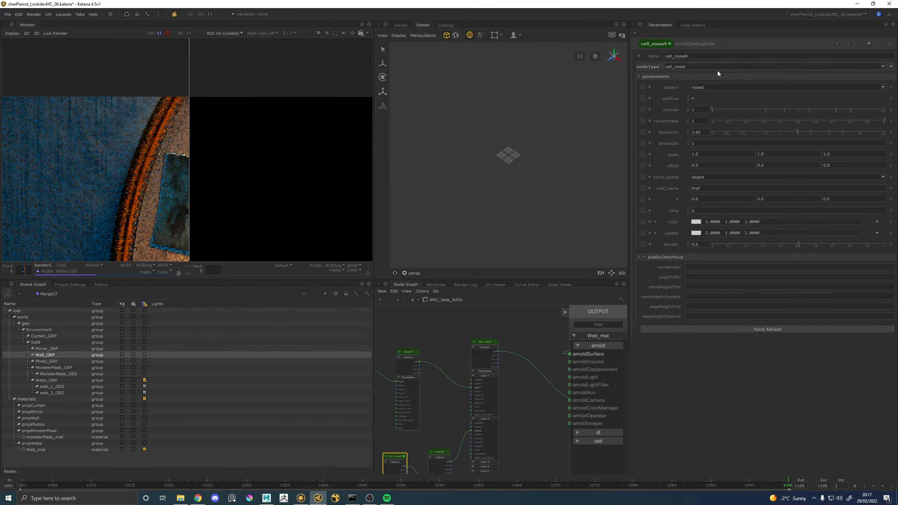
click(697, 88)
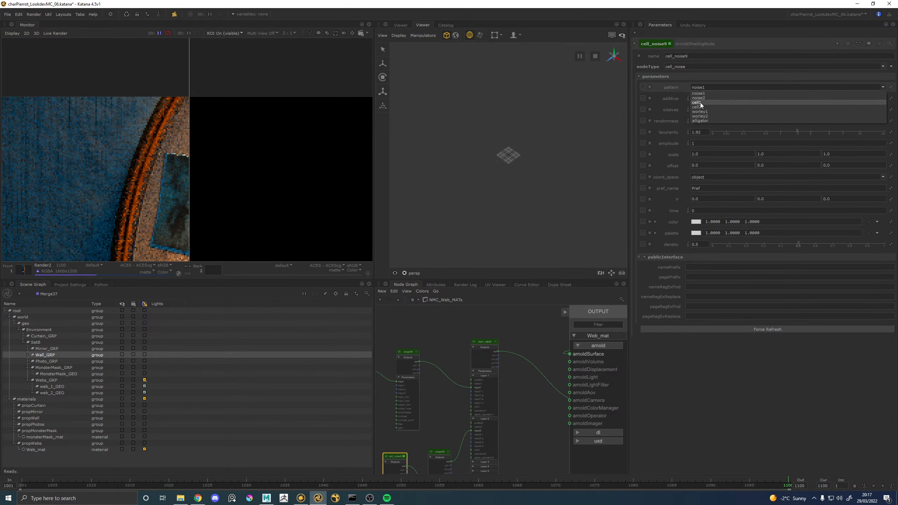
click(698, 98)
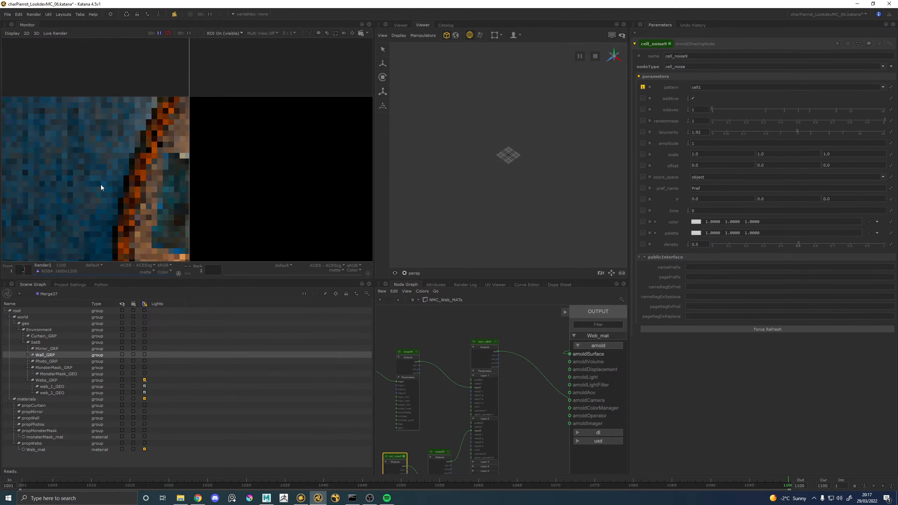
scroll(105, 187, down, 1)
middle_drag(114, 206, 105, 87)
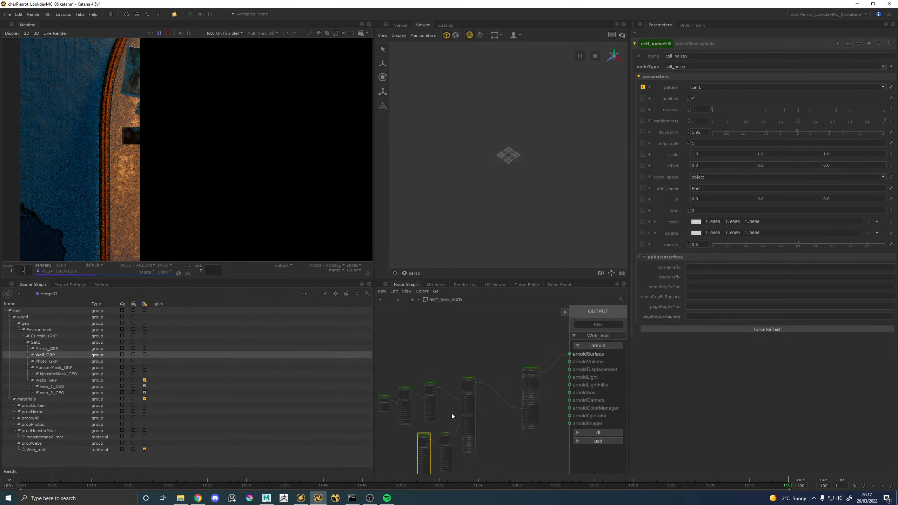
Add a flat node, feed the noise's range output into its color, and connect it to arnoldSurface to preview the noise on the cobwebs
key(Tab)
text(flat)
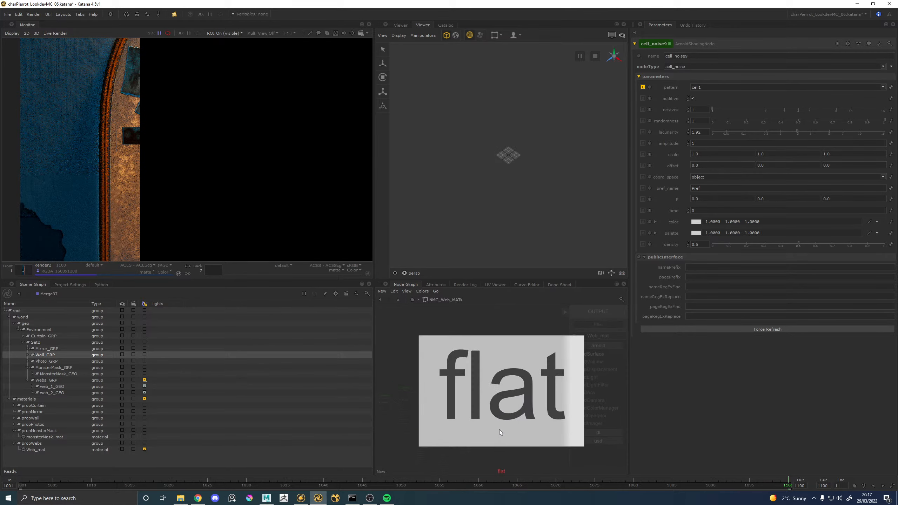
click(510, 416)
click(471, 397)
scroll(461, 363, up, 3)
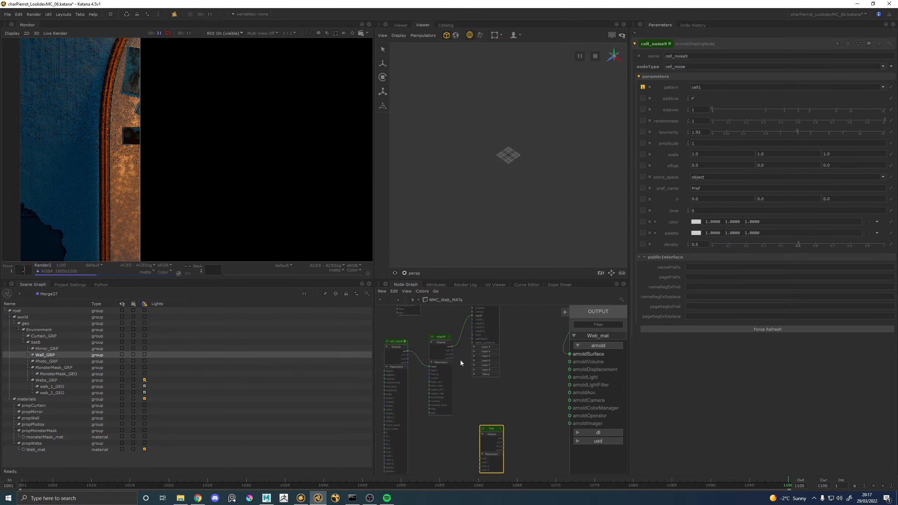
drag(452, 347, 569, 354)
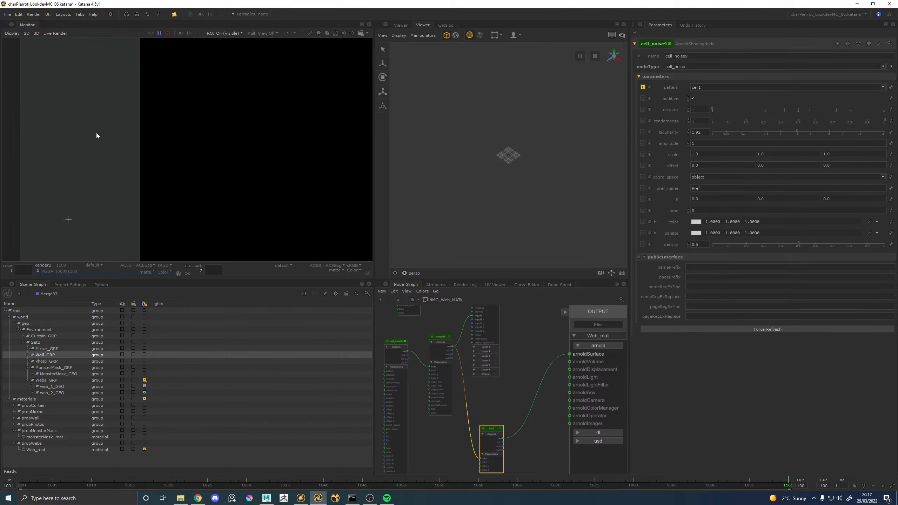
middle_drag(97, 133, 146, 129)
scroll(147, 137, down, 1)
mouse_move(137, 179)
middle_down()
mouse_move(141, 110)
mouse_move(132, 111)
mouse_move(128, 188)
middle_up()
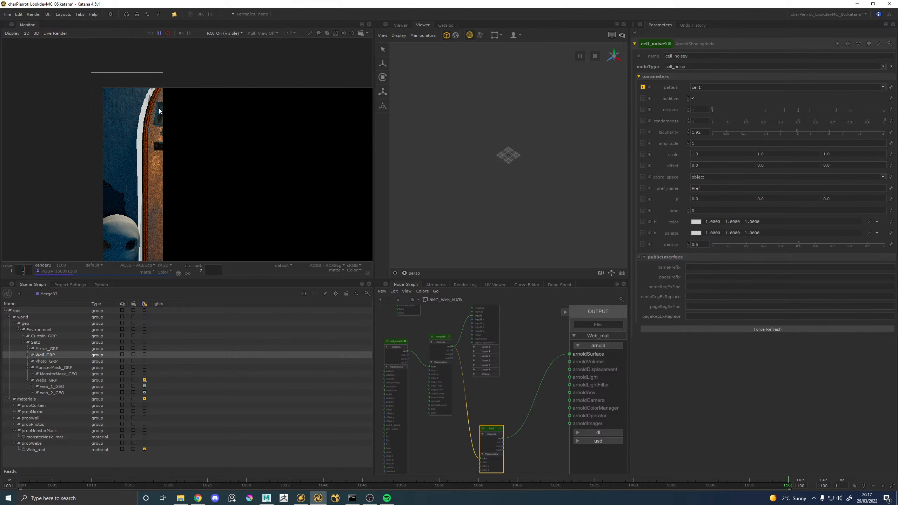
scroll(158, 101, up, 1)
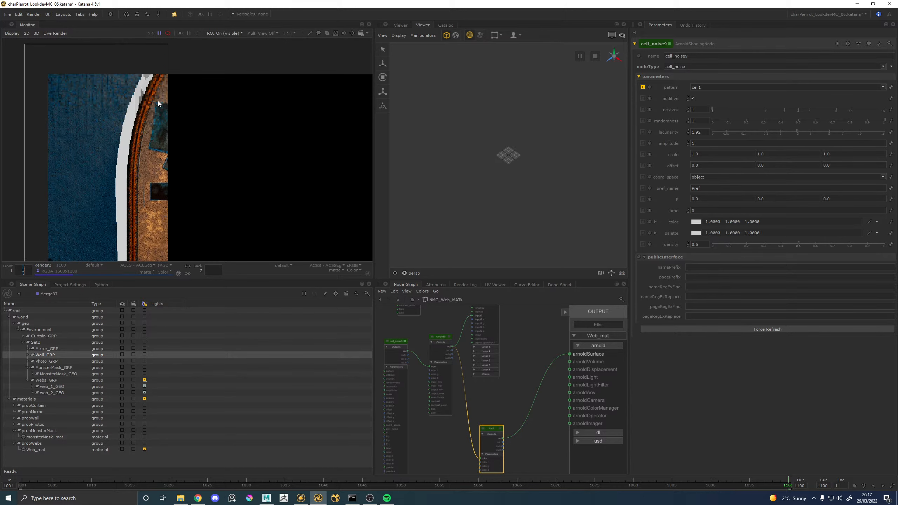
Set the cell_noise node's scale to 10, 10, 10
double_click(490, 428)
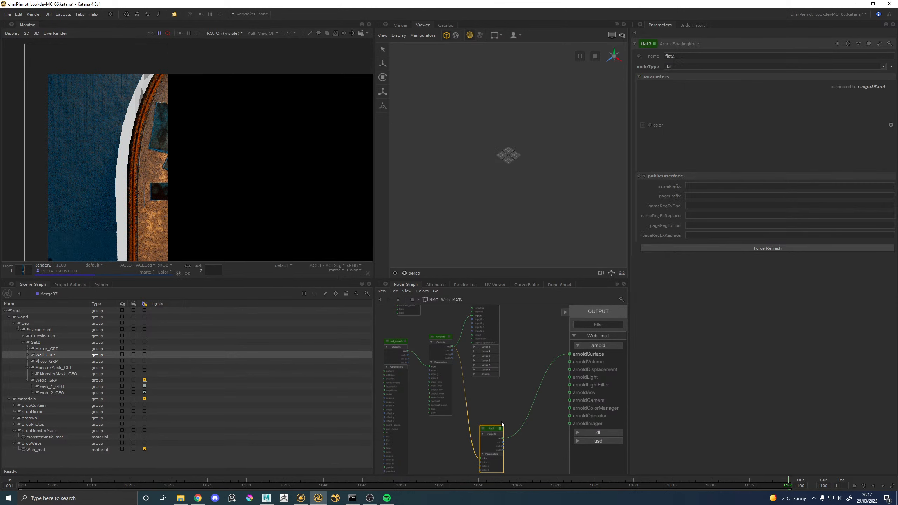
double_click(397, 343)
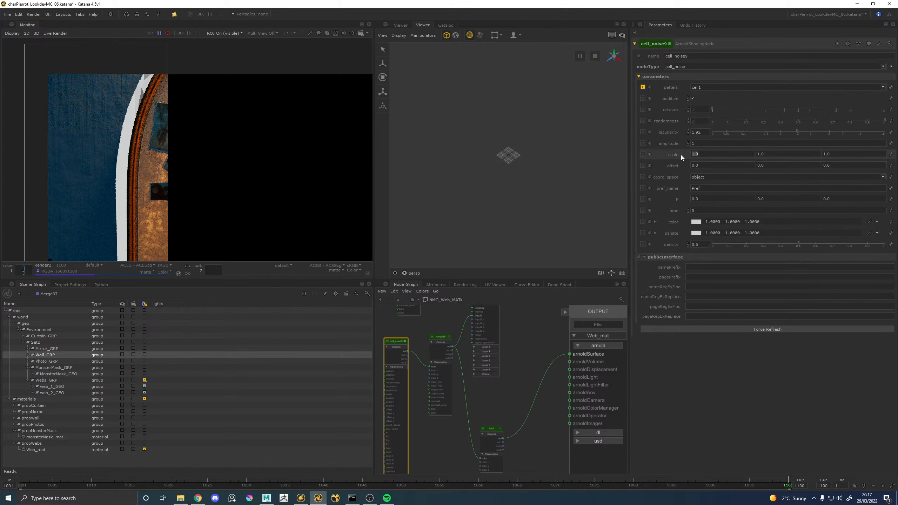
text(10)
key(Tab)
text(10)
key(Tab)
text(10)
key(Return)
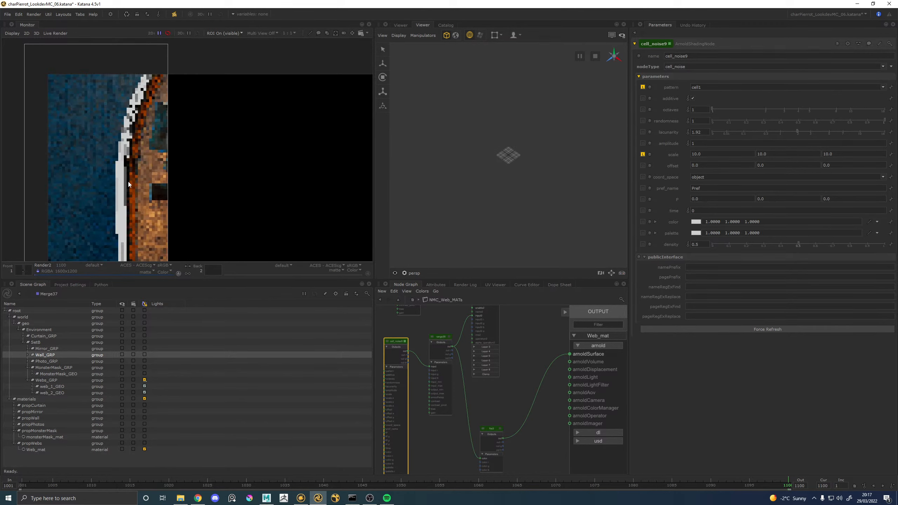
Examine how the scaled cell1 noise breaks up the cobwebs along the frame and below the mask in the live render
scroll(101, 147, down, 1)
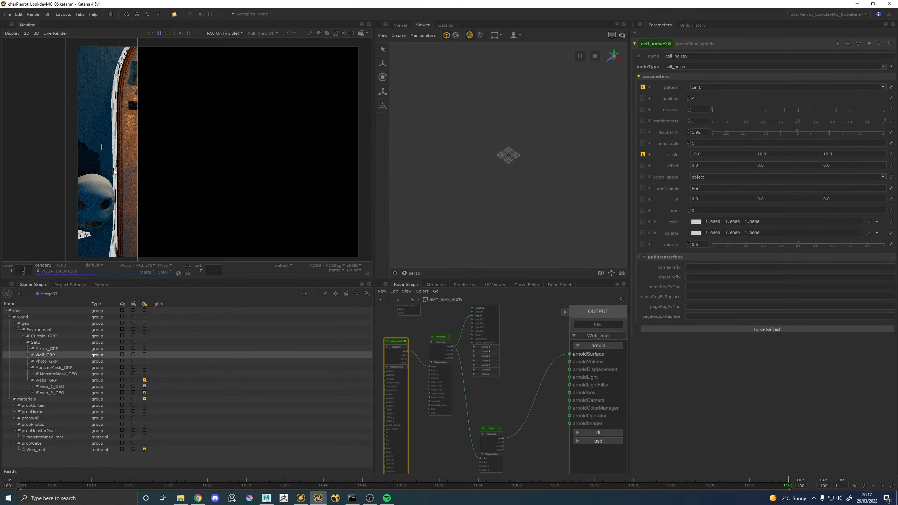
middle_drag(101, 147, 99, 127)
scroll(80, 216, up, 2)
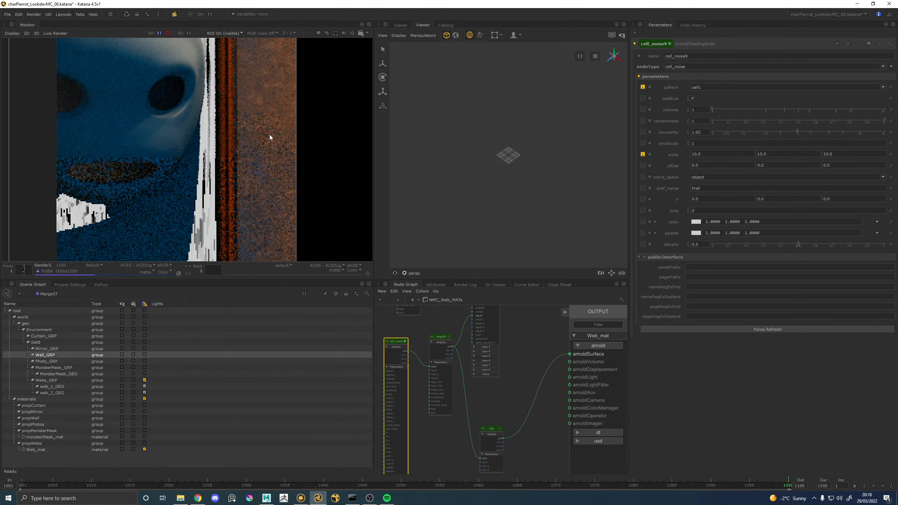
middle_drag(268, 136, 269, 189)
mouse_move(217, 87)
middle_down()
mouse_move(202, 226)
mouse_move(220, 259)
middle_up()
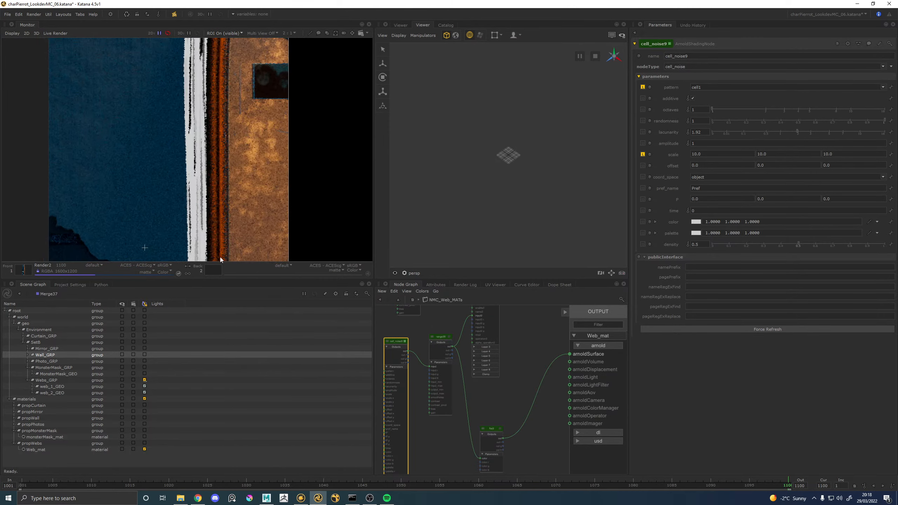
scroll(212, 108, down, 2)
middle_drag(221, 56, 220, 106)
scroll(220, 106, up, 2)
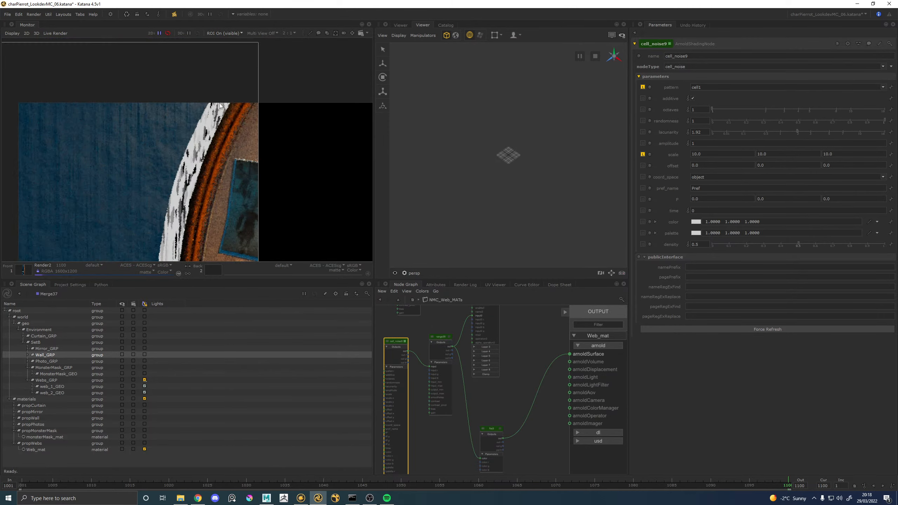
middle_drag(192, 193, 204, 100)
scroll(194, 136, down, 1)
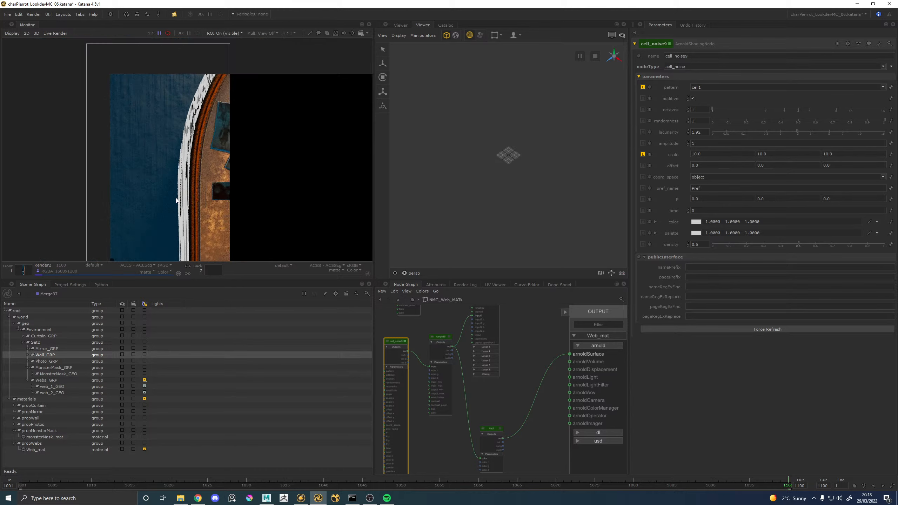
mouse_move(176, 200)
middle_down()
mouse_move(182, 33)
mouse_move(197, 72)
middle_up()
scroll(195, 200, up, 2)
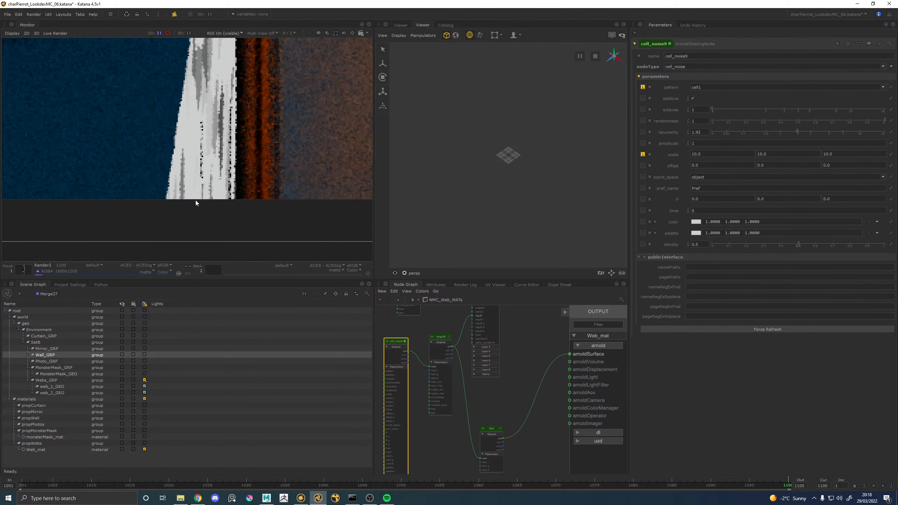
scroll(199, 187, down, 1)
scroll(206, 165, down, 1)
scroll(139, 128, up, 1)
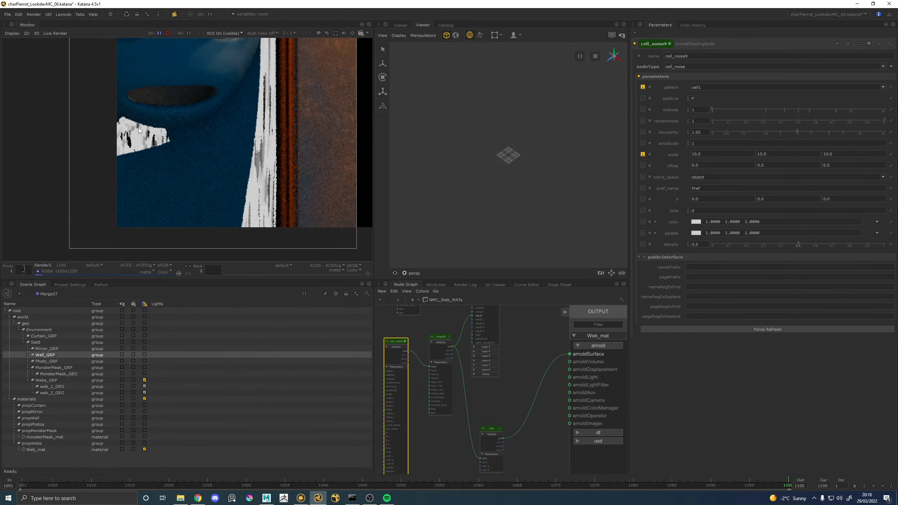
Space out the cell_noise and range nodes in the material network
drag(395, 342, 384, 351)
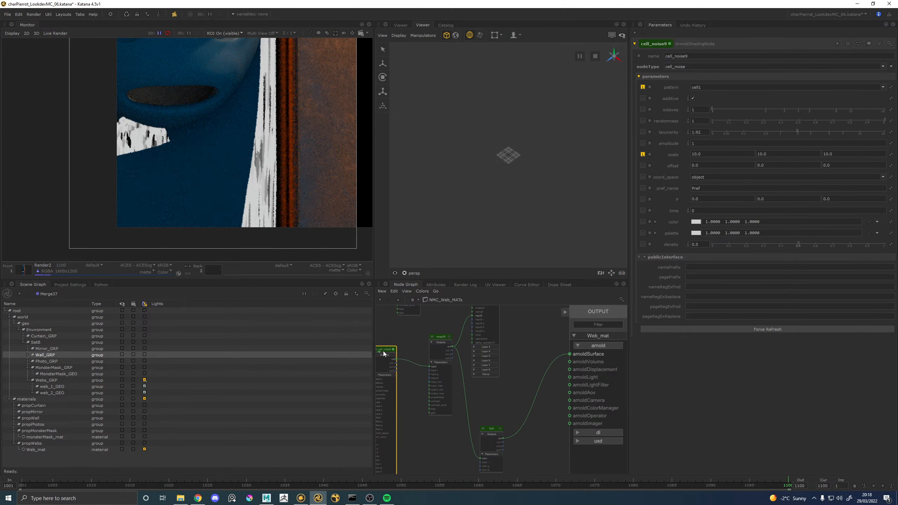
click(448, 337)
drag(440, 339, 435, 394)
middle_drag(423, 350, 452, 346)
Change the cell_noise node's pattern to worley1
click(426, 356)
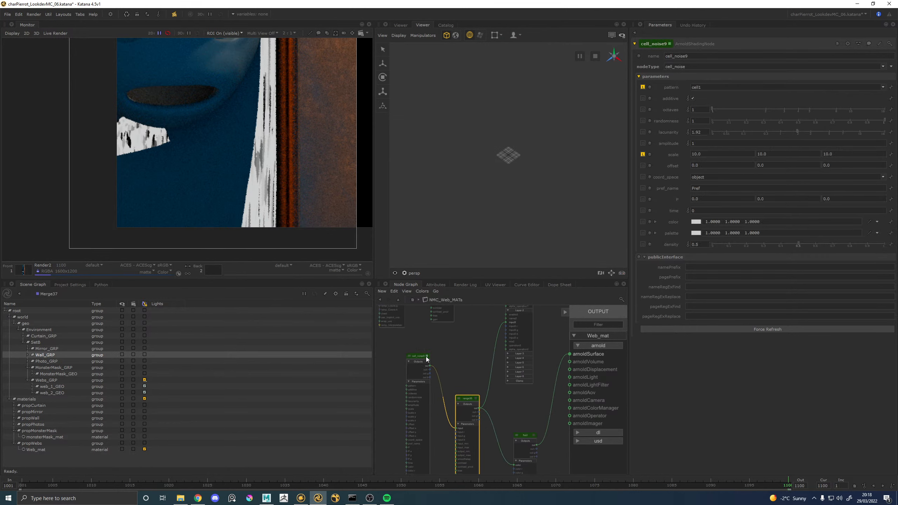
click(719, 88)
click(702, 112)
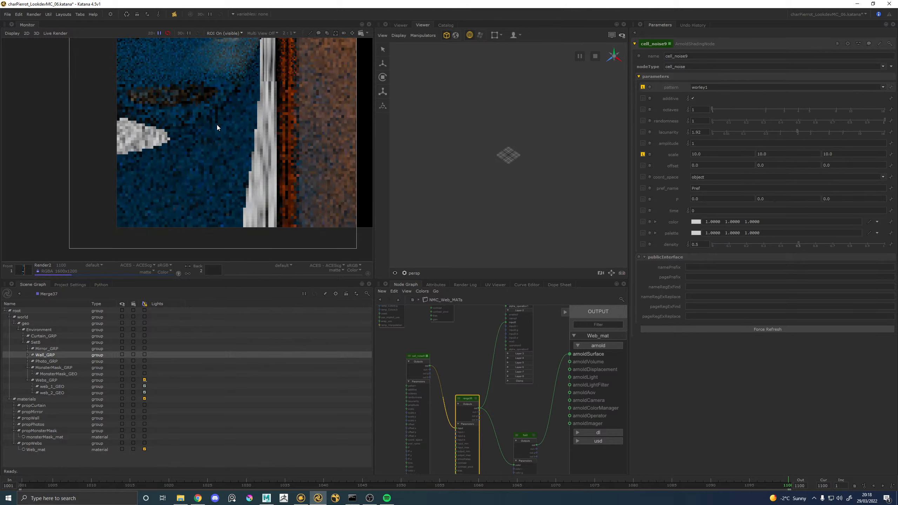
Examine the worley1 noise along the cobweb strip, especially at the curved frame edge, in the live render
scroll(235, 100, down, 2)
middle_drag(235, 70, 243, 171)
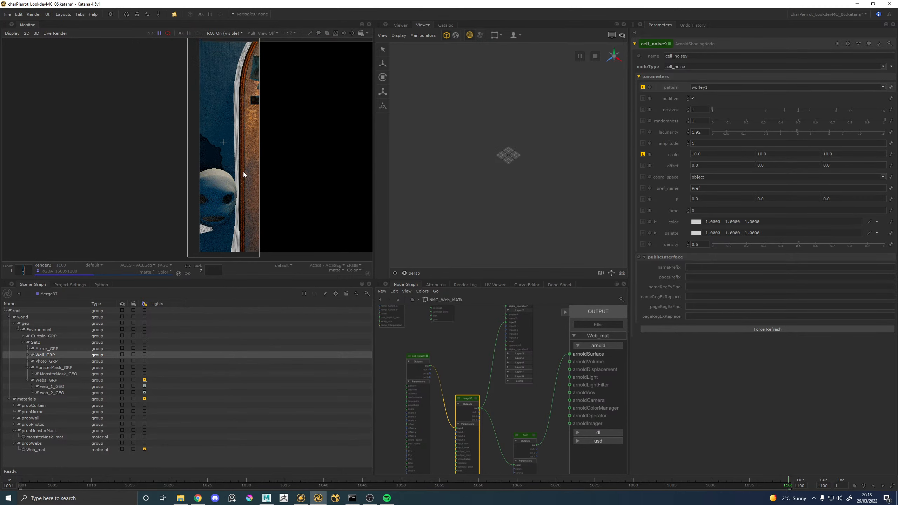
scroll(241, 127, up, 1)
middle_drag(234, 139, 236, 147)
middle_drag(240, 46, 238, 157)
scroll(241, 103, up, 1)
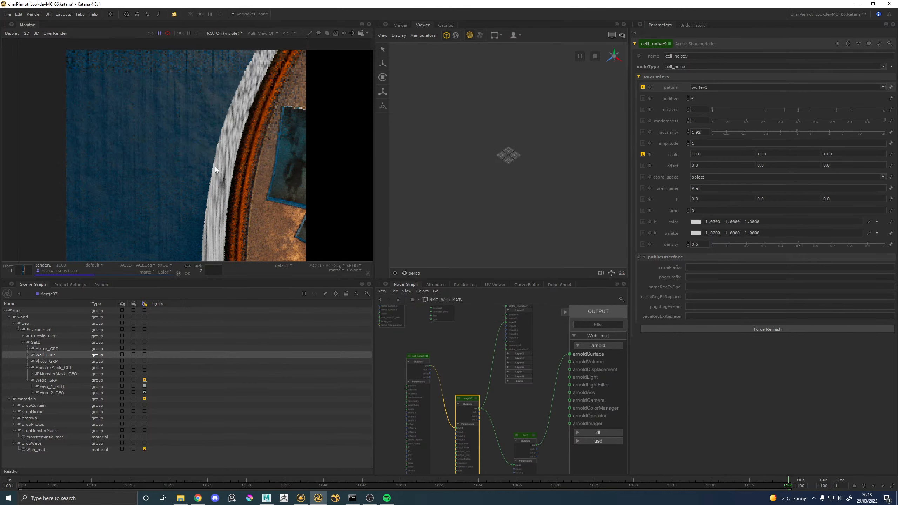
scroll(215, 167, down, 1)
middle_drag(217, 204, 204, 189)
scroll(215, 115, up, 1)
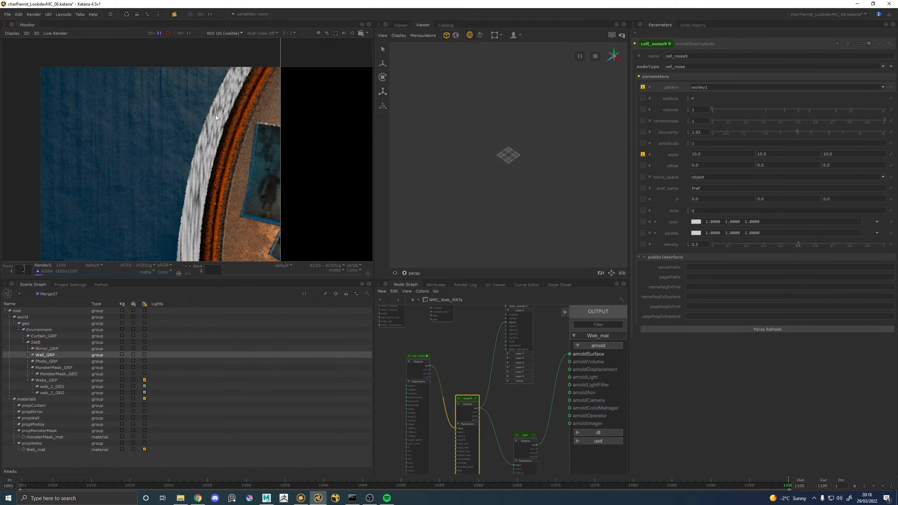
scroll(239, 91, up, 1)
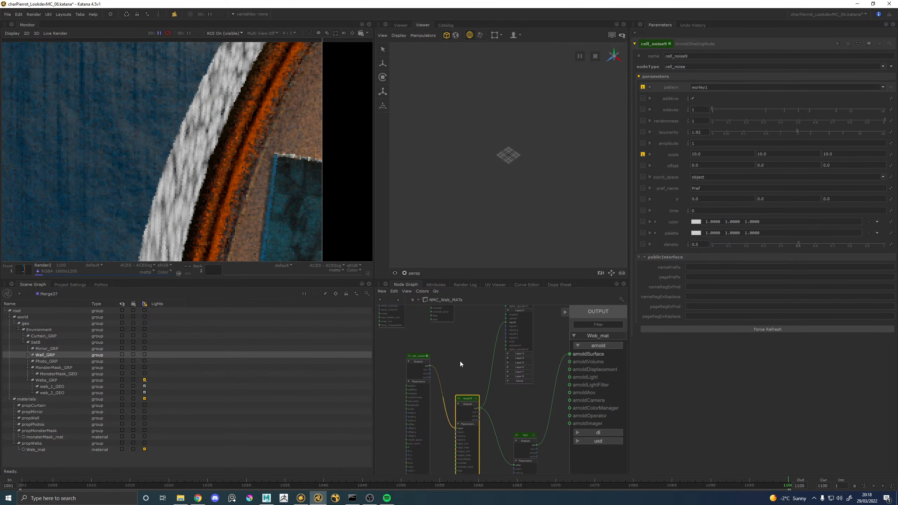
Connect the cell_noise output directly to the flat node's color, bypassing the range node, and check the cobweb in the live render
middle_drag(472, 419, 478, 402)
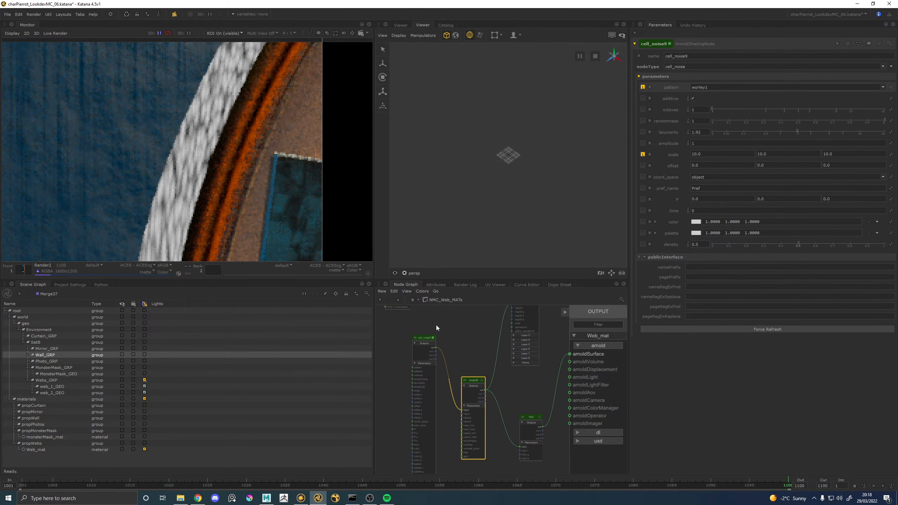
drag(432, 346, 519, 446)
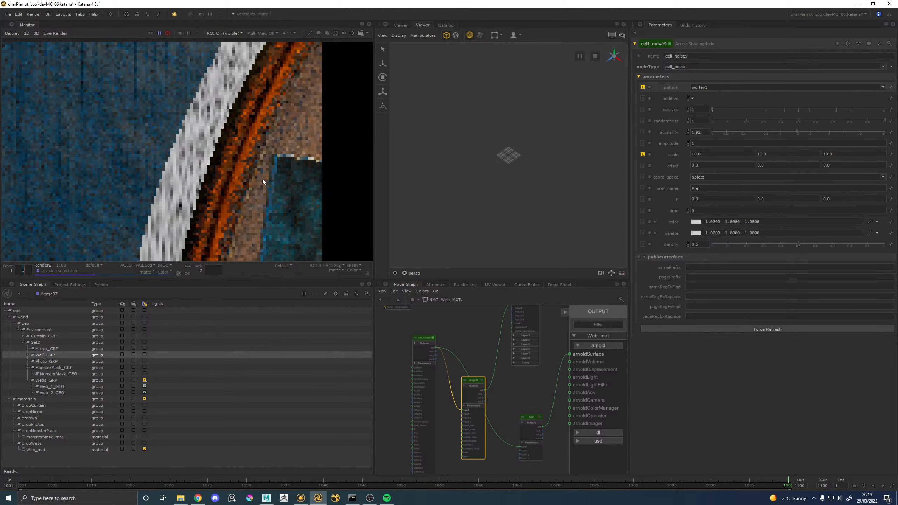
scroll(188, 119, down, 1)
middle_drag(179, 203, 197, 93)
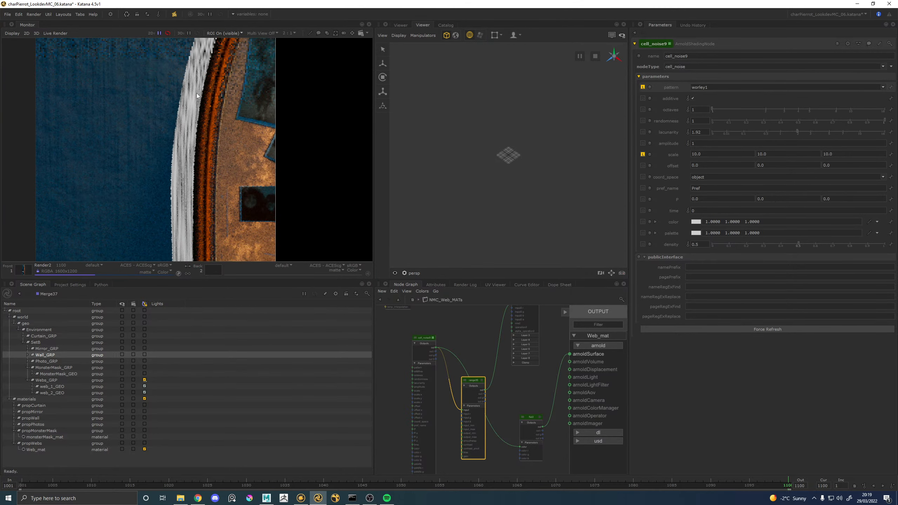
middle_drag(191, 232, 202, 86)
middle_drag(206, 185, 203, 78)
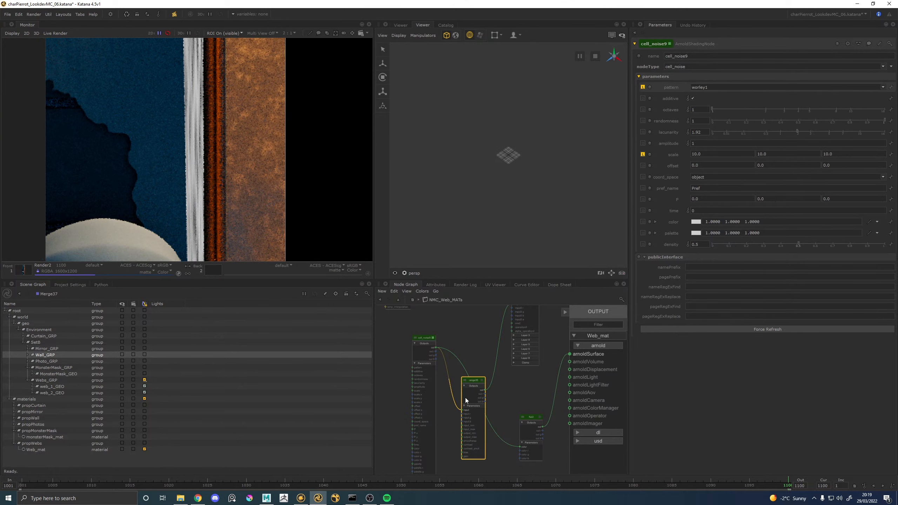
drag(428, 340, 425, 341)
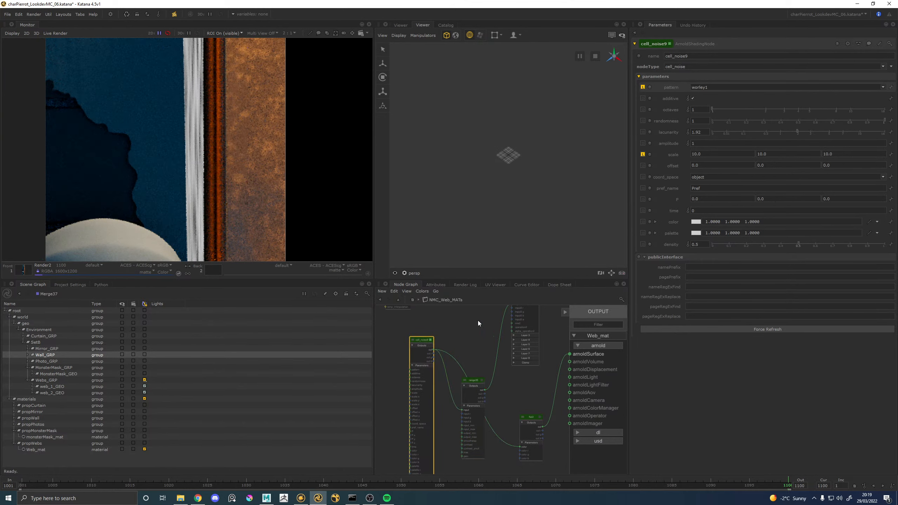
key(Tab)
text(m)
key(BackSpace)
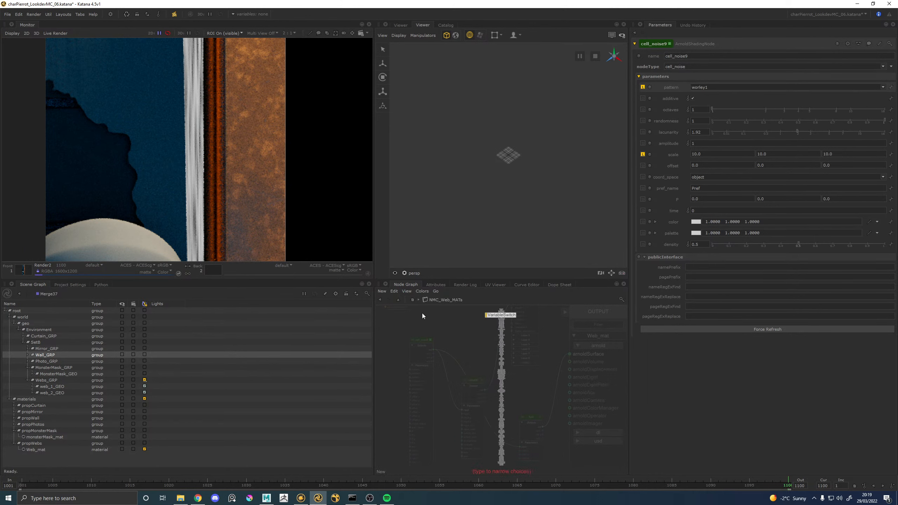
click(433, 334)
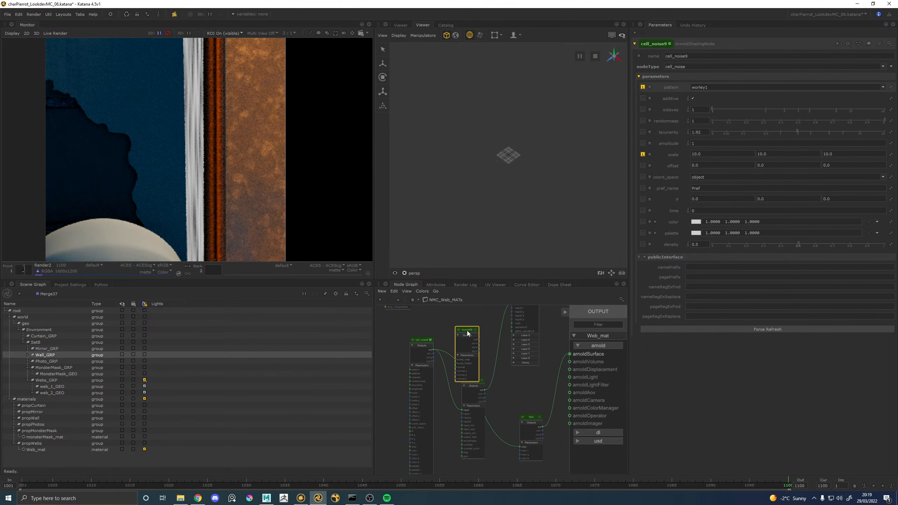
key(Delete)
Examine the unranged worley1 noise on the cobweb at the curved edge of the frame in the live render
scroll(214, 130, down, 2)
middle_drag(203, 181, 198, 213)
middle_drag(198, 132, 191, 192)
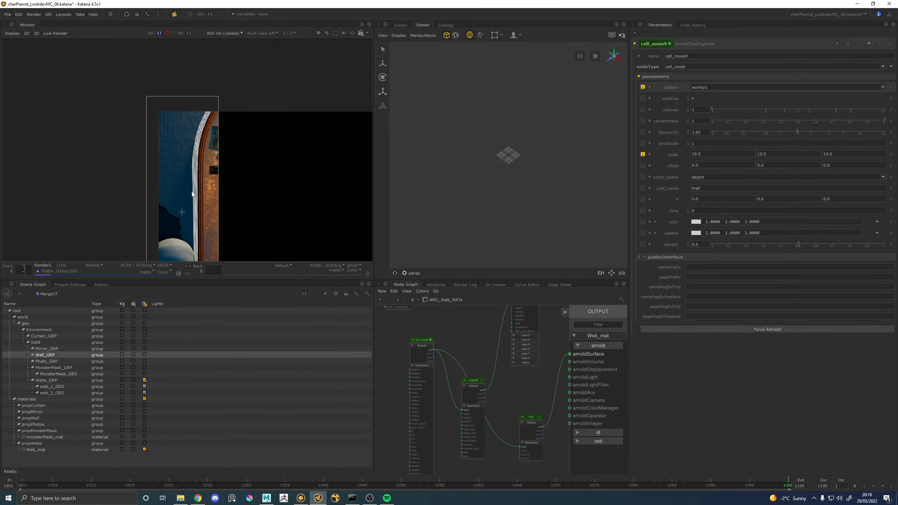
scroll(210, 124, up, 2)
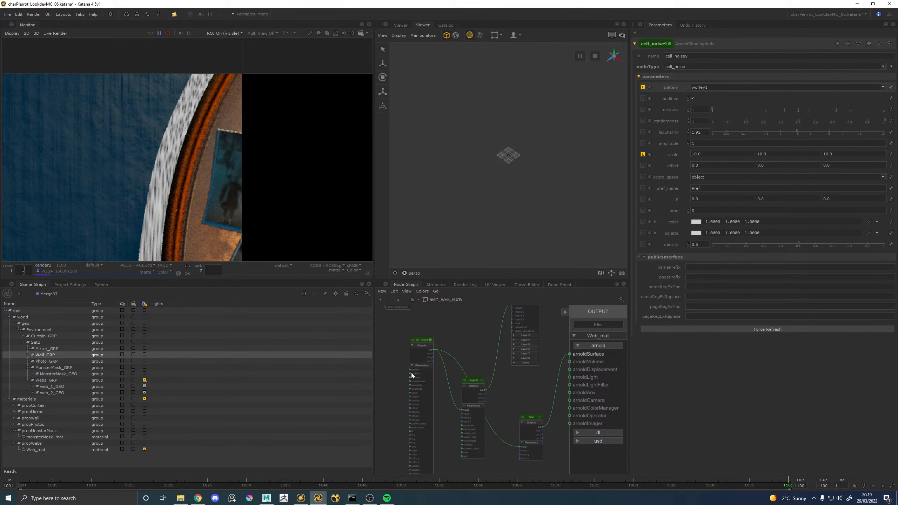
Feed the flat node's color from the range node's output instead of directly from the cell_noise node
drag(477, 384, 483, 374)
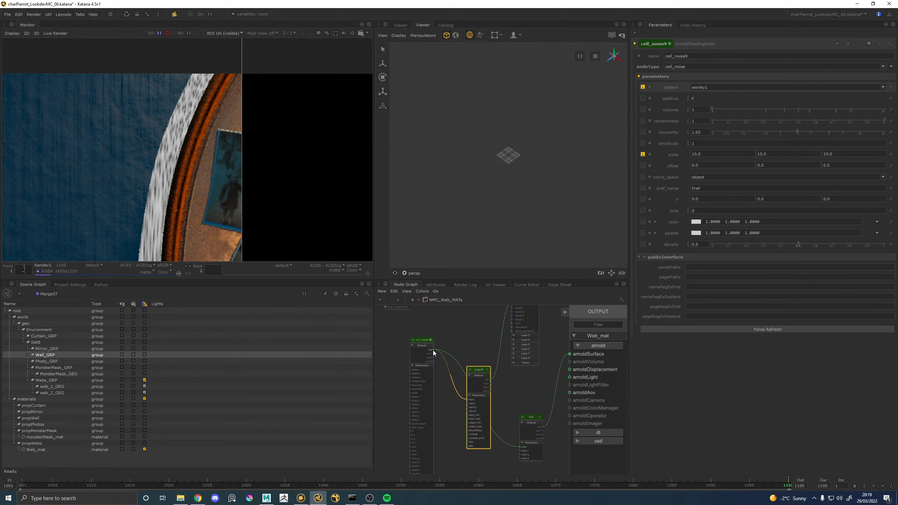
drag(433, 350, 520, 447)
Reset the range node's output_min and output_max to their defaults and set input_min to 0.5 and input_max to 0.6
click(487, 375)
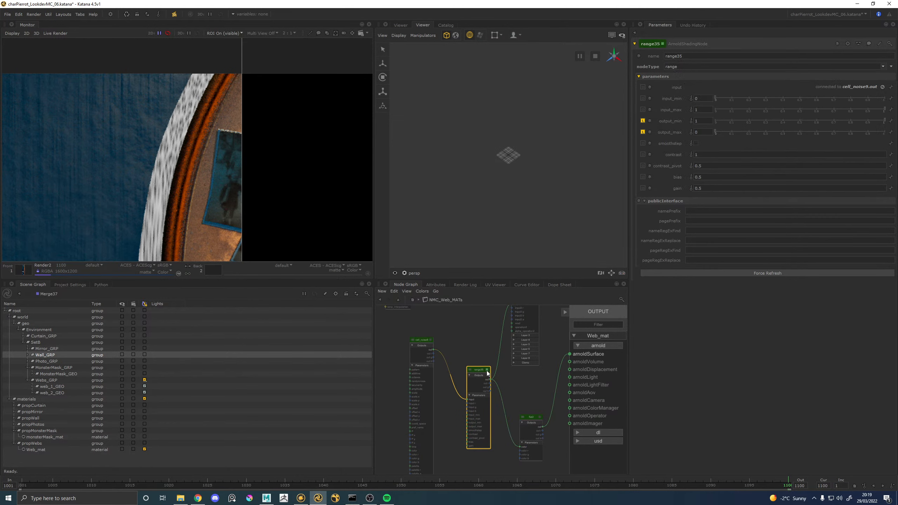
click(643, 132)
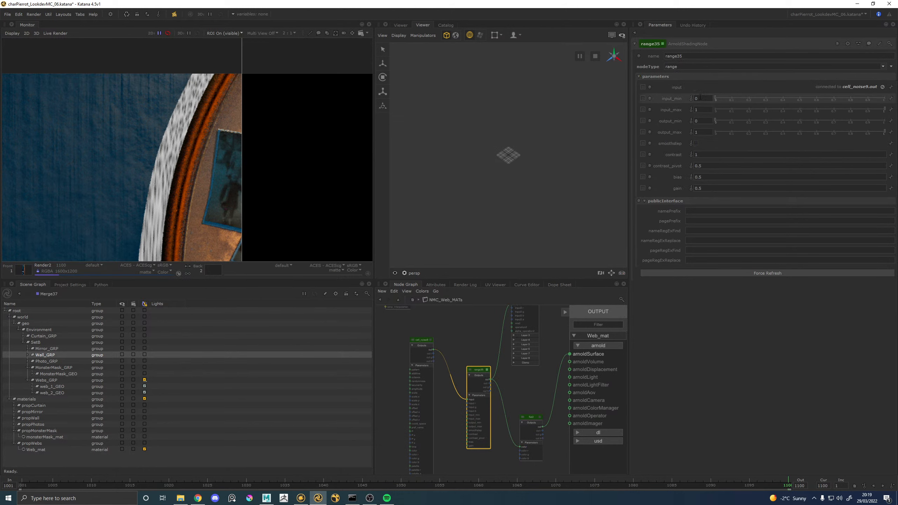
text(0.5)
key(Return)
text(0.6)
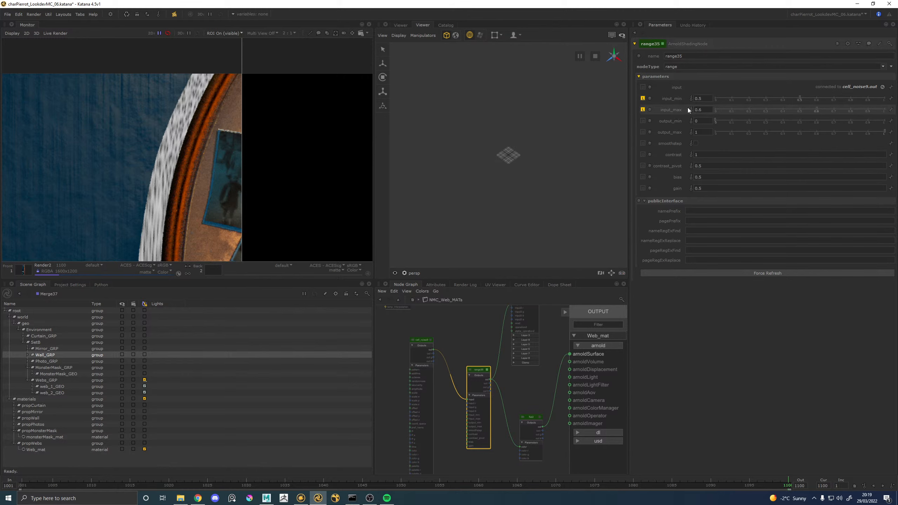
key(Return)
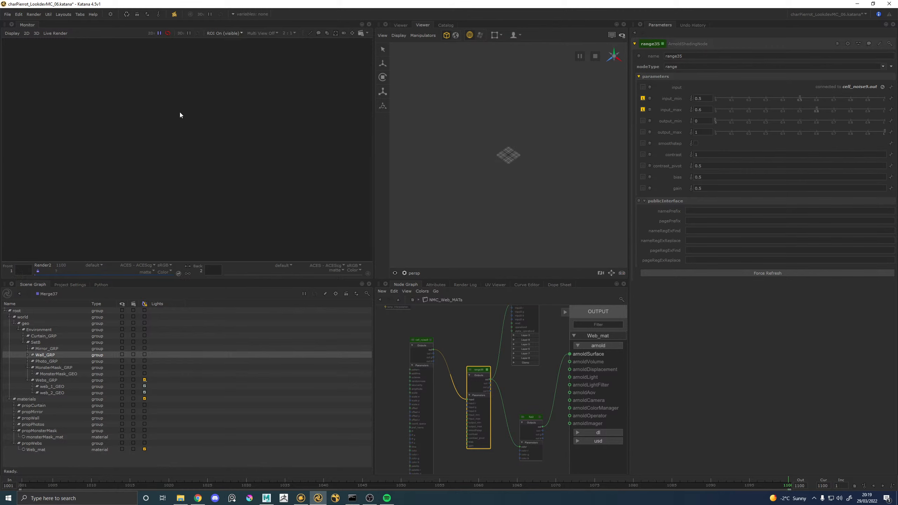
Switch to Maya, show the UV Editor and select both cobweb meshes
click(267, 498)
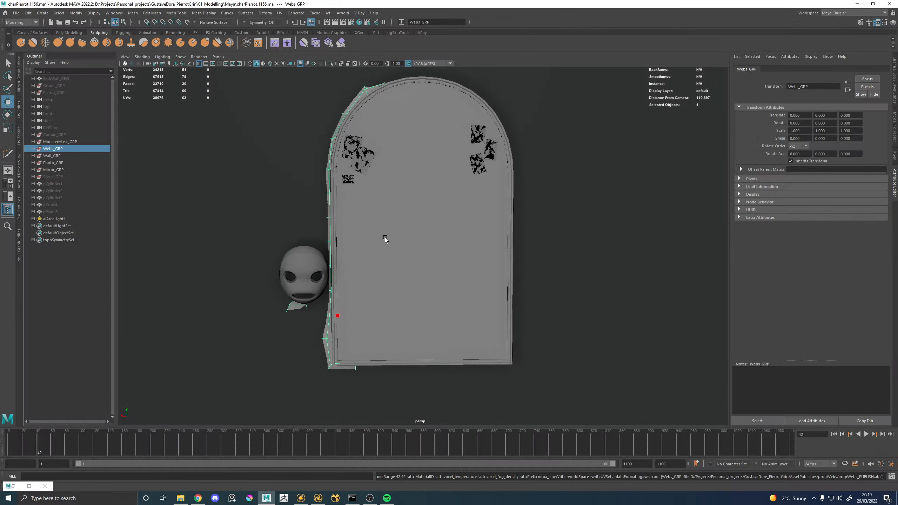
click(279, 12)
click(302, 26)
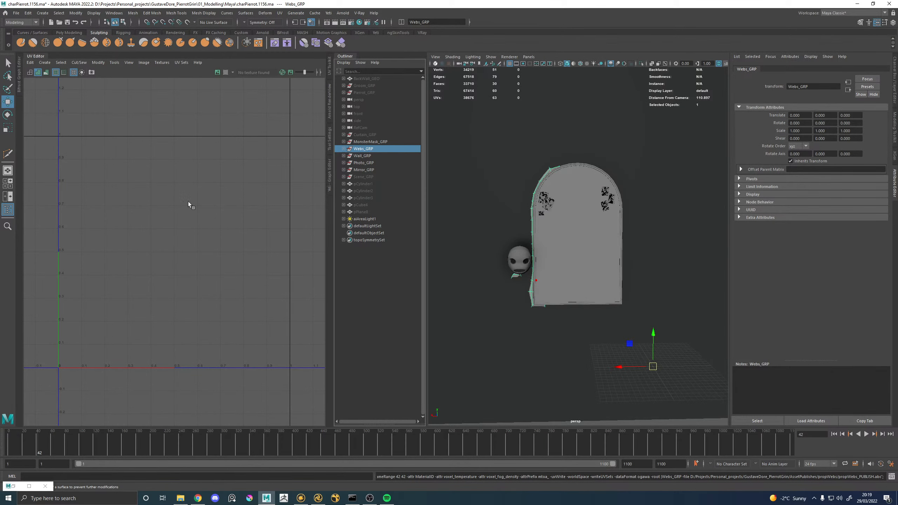
click(529, 292)
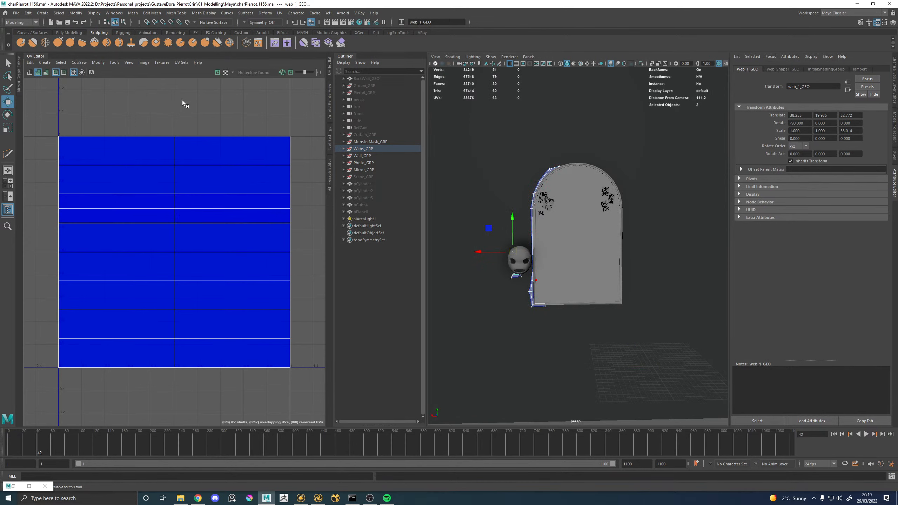
Try to unfold all UVs of both cobweb meshes together
key(F12)
key(f)
drag(74, 124, 280, 321)
shift+right_drag(279, 201, 185, 201)
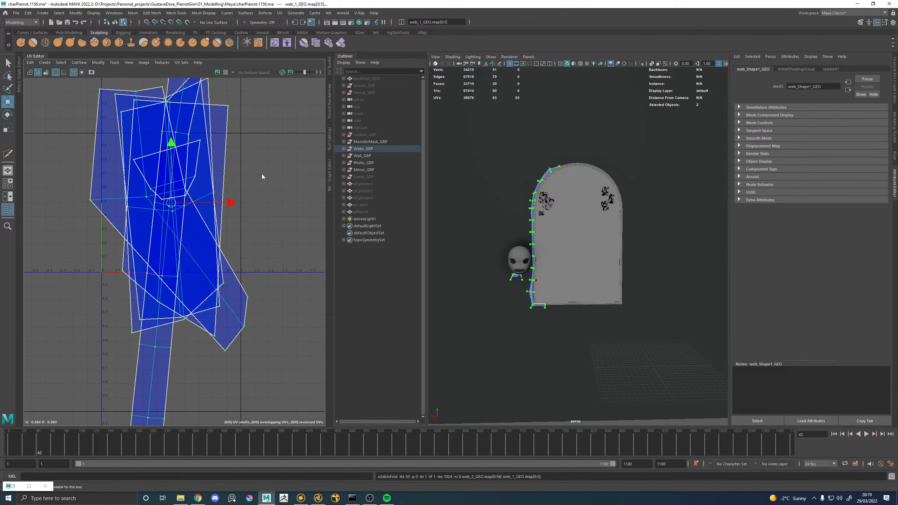
Apply a Z-axis planar mapping, fitted to the bounding box, to web_2_GEO, the cobweb strip along the frame
alt+drag(554, 315, 525, 303)
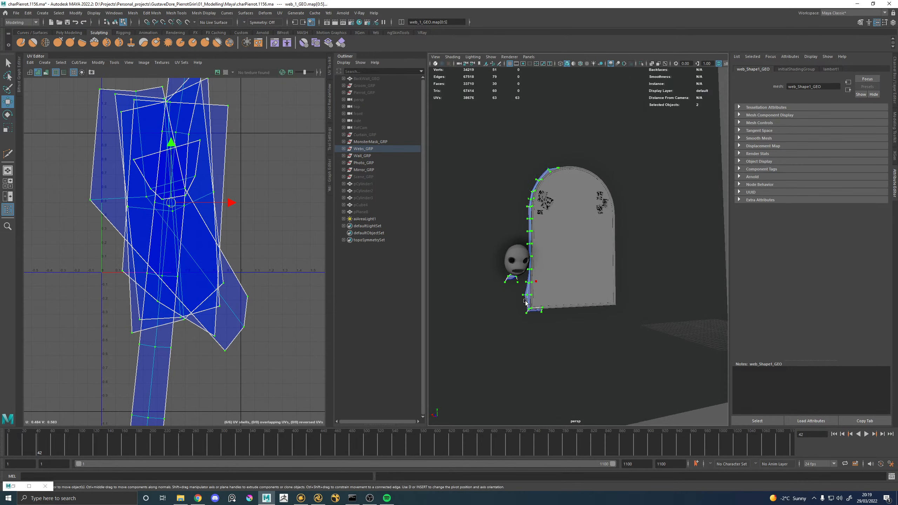
right_click(526, 303)
right_drag(526, 301, 617, 407)
click(527, 301)
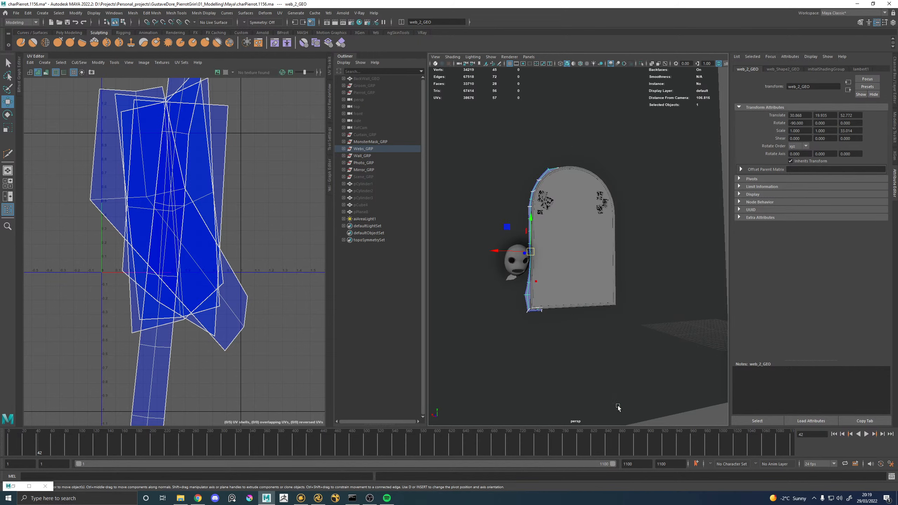
click(611, 248)
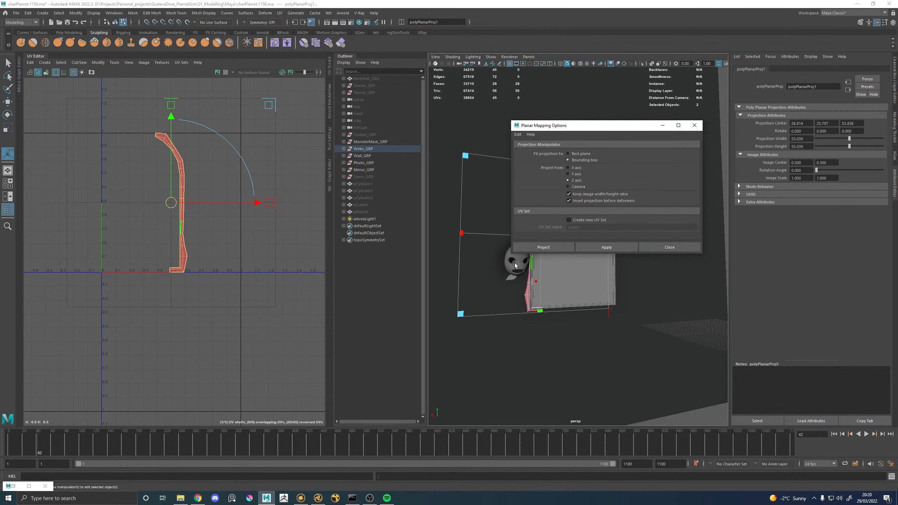
Examine the projected UV shell of the frame's cobweb strip against its mesh
click(182, 235)
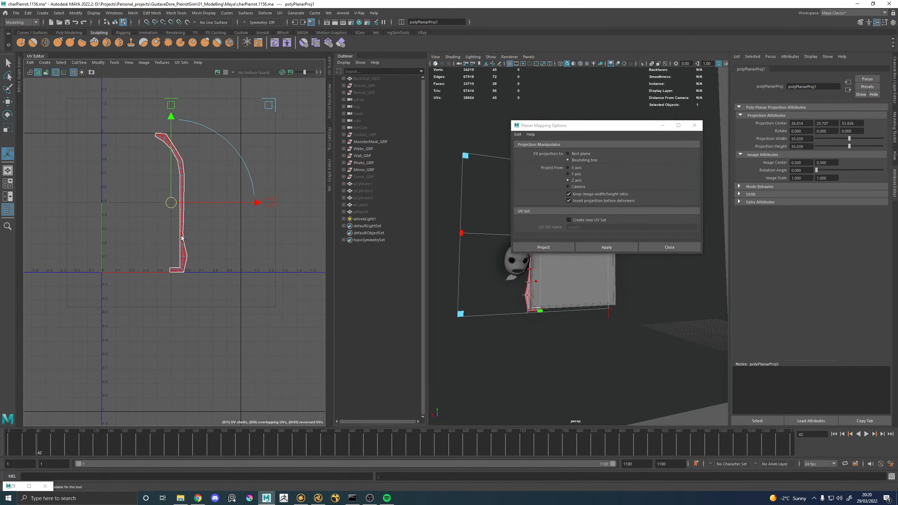
right_click(184, 236)
mouse_move(184, 234)
right_down()
mouse_move(196, 228)
mouse_move(158, 229)
mouse_move(181, 238)
right_up()
alt+right_drag(503, 308, 588, 311)
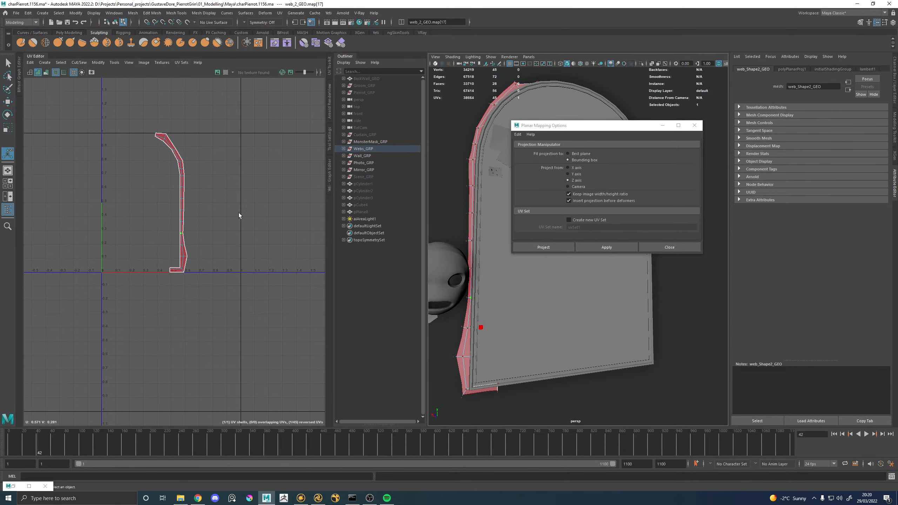
key(w)
right_click(181, 236)
click(238, 214)
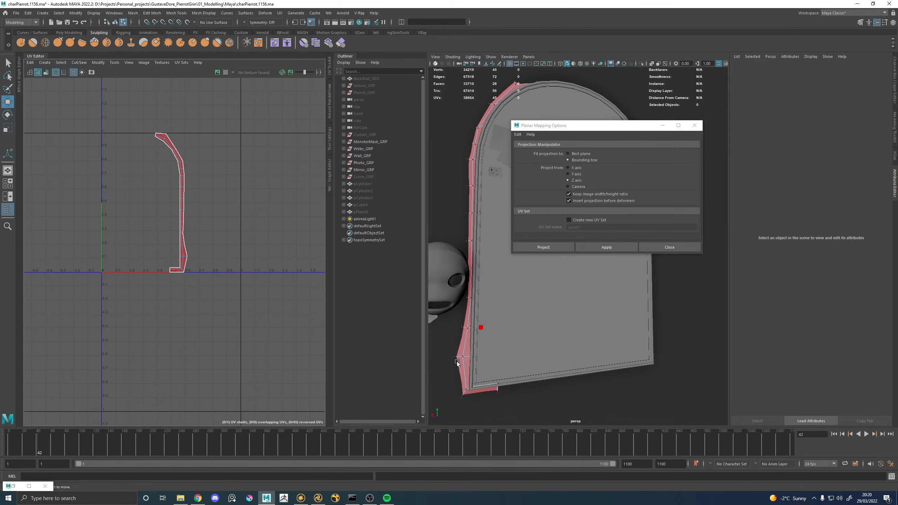
Apply the same Z-axis planar mapping to web_1_GEO, the small cobweb beneath the mask
right_drag(456, 353, 496, 297)
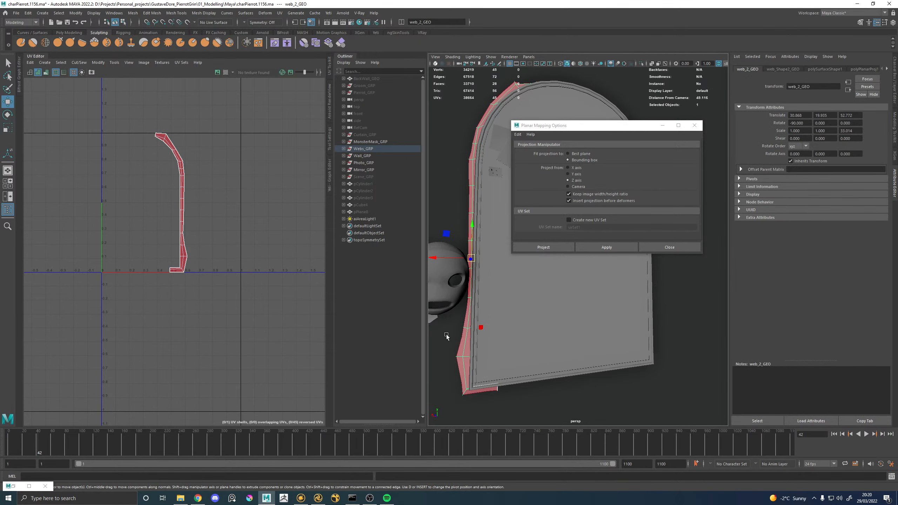
alt+middle_drag(447, 334, 494, 325)
click(481, 313)
click(607, 247)
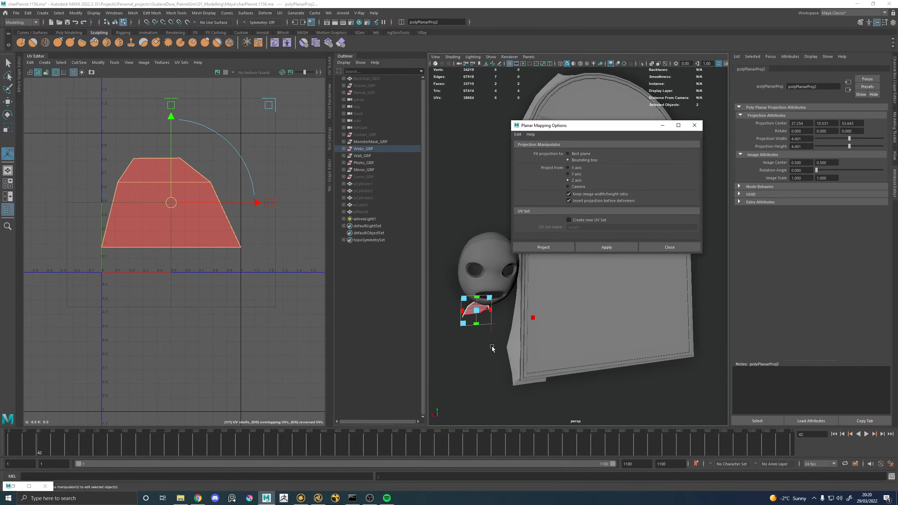
Select both planar-mapped cobwebs, unfold all their UVs together and bring up the Layout UVs options
click(516, 344)
key(q)
shift+click(477, 311)
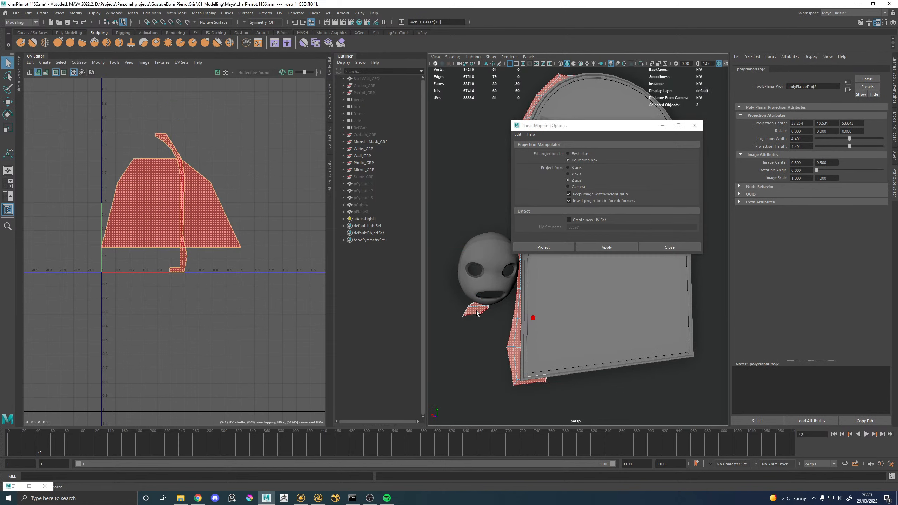
right_drag(239, 188, 290, 174)
scroll(234, 173, down, 3)
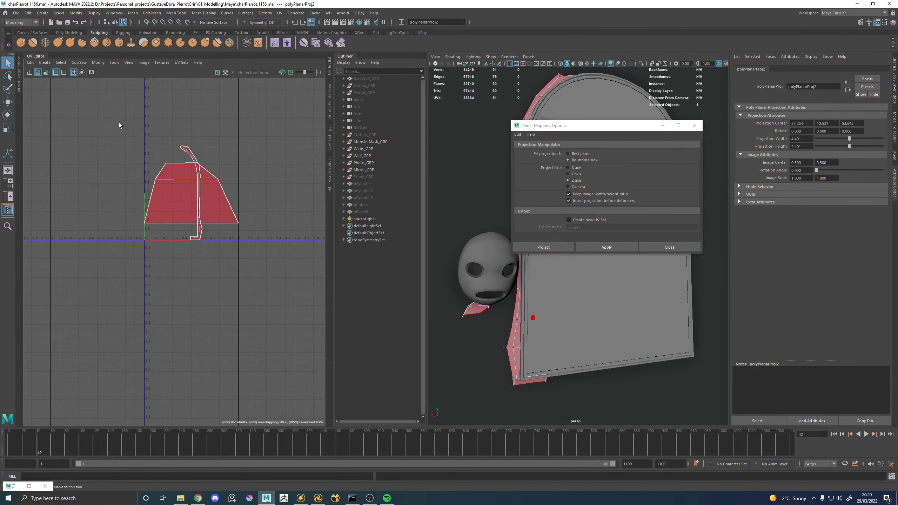
drag(118, 123, 289, 318)
shift+right_drag(257, 197, 187, 212)
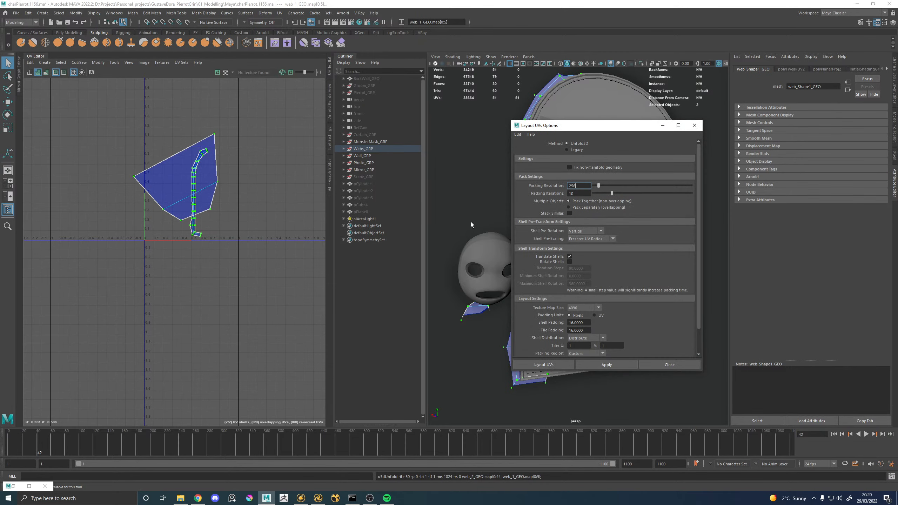
Lay out the UVs of both web meshes with shell pre-scaling set to Preserve 3D Ratios
click(596, 240)
click(589, 253)
click(600, 365)
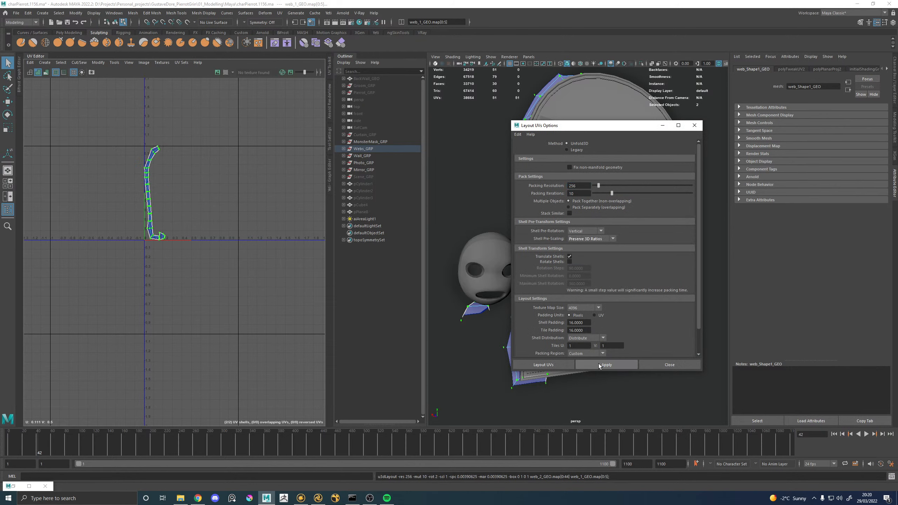
click(694, 125)
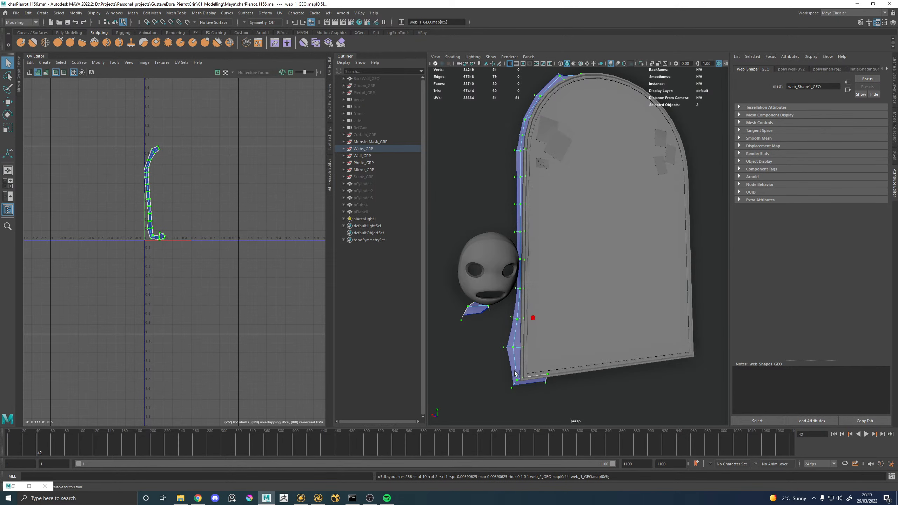
Return to object mode and check the UV shells of web_1_GEO and web_2_GEO individually
key(F8)
click(509, 337)
click(474, 309)
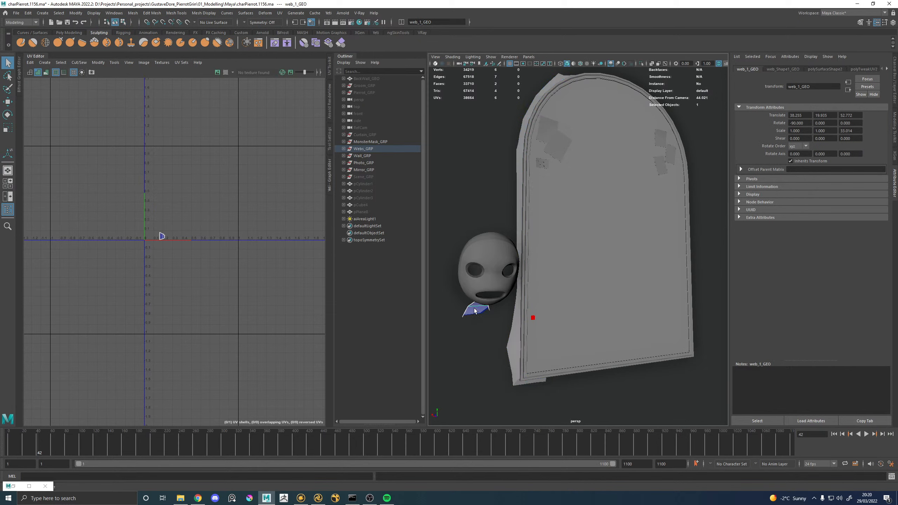
click(514, 340)
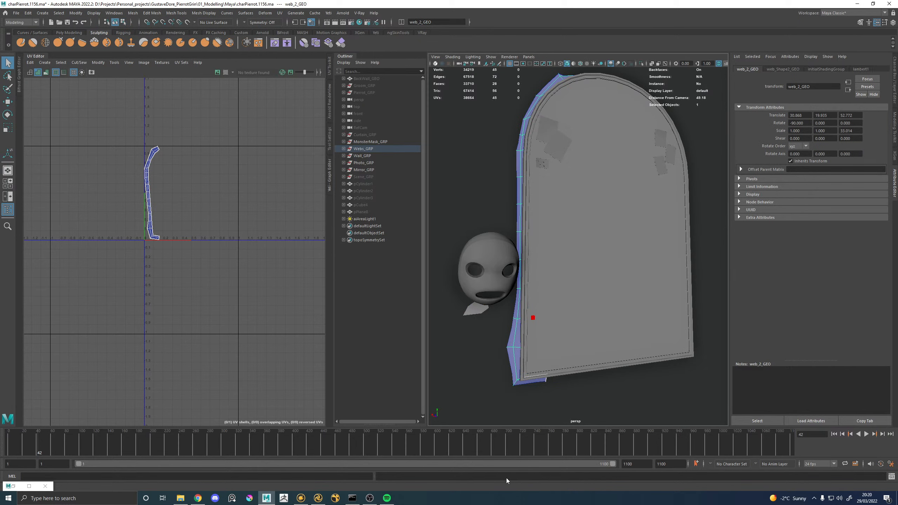
Switch to Katana and examine the noise pattern on the webs beside the frame and under the mask in the render
click(318, 498)
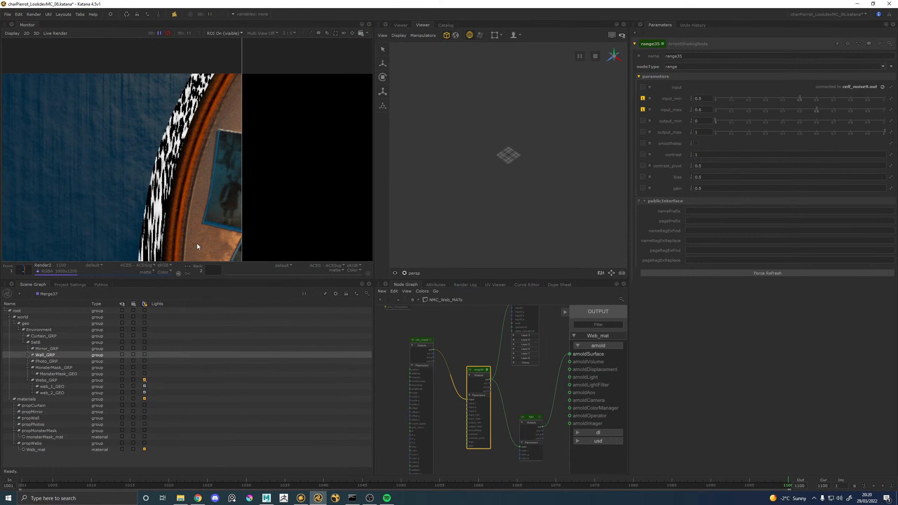
scroll(165, 171, down, 3)
middle_drag(165, 219, 163, 165)
scroll(162, 165, up, 3)
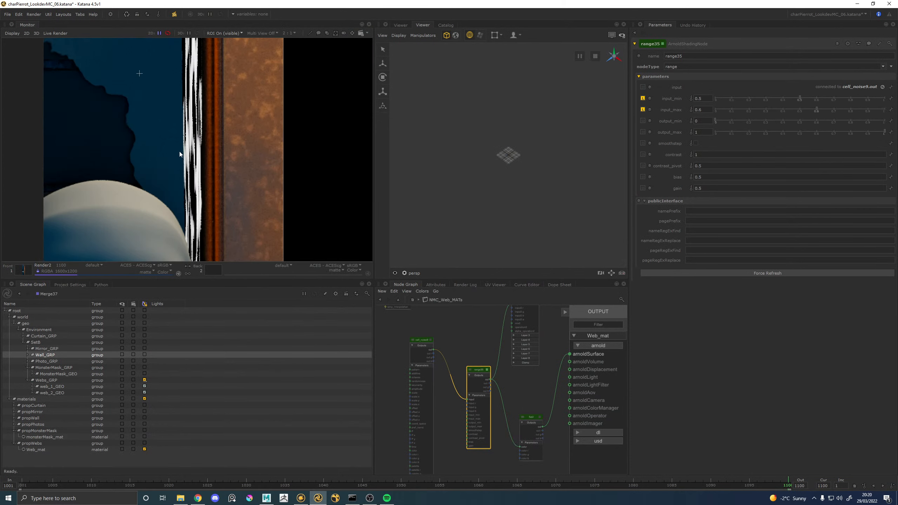
scroll(191, 124, down, 1)
middle_drag(182, 226, 212, 166)
scroll(158, 195, up, 2)
scroll(164, 194, down, 1)
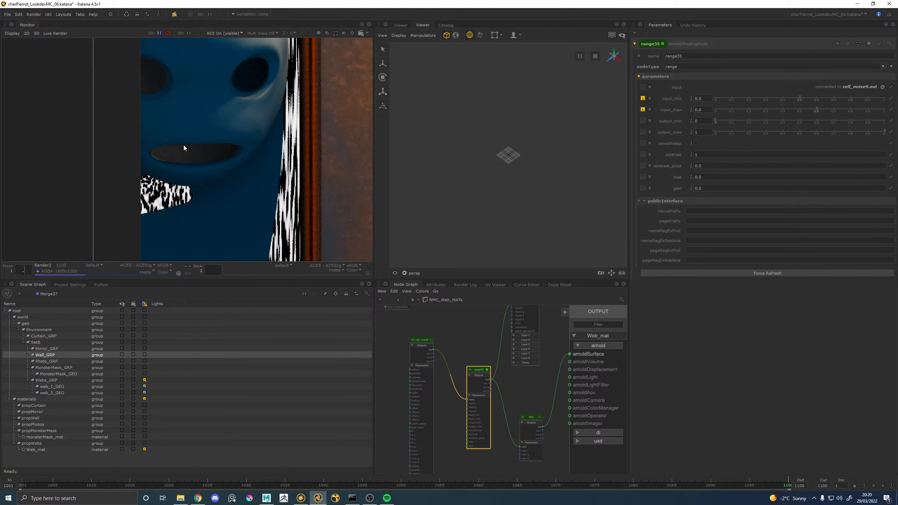
Flush the caches and collapse the world and materials groups in the scene graph
click(175, 15)
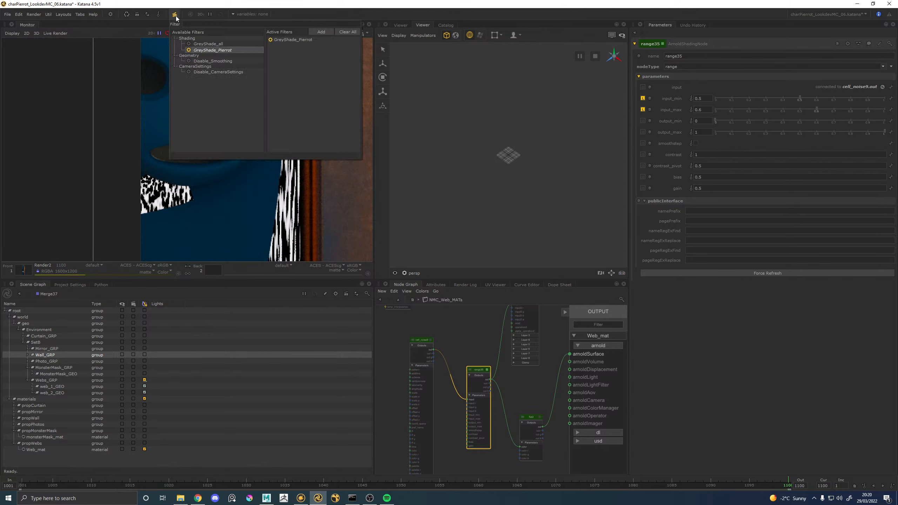
click(47, 15)
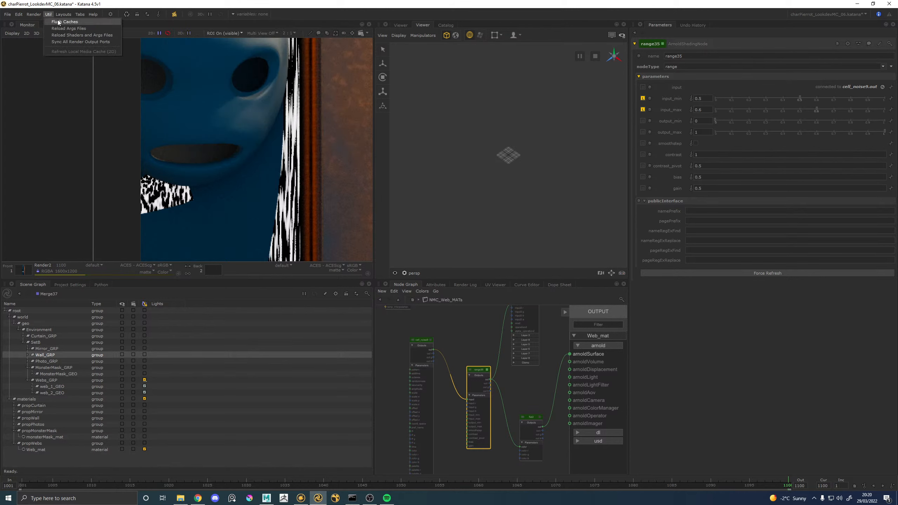
click(61, 21)
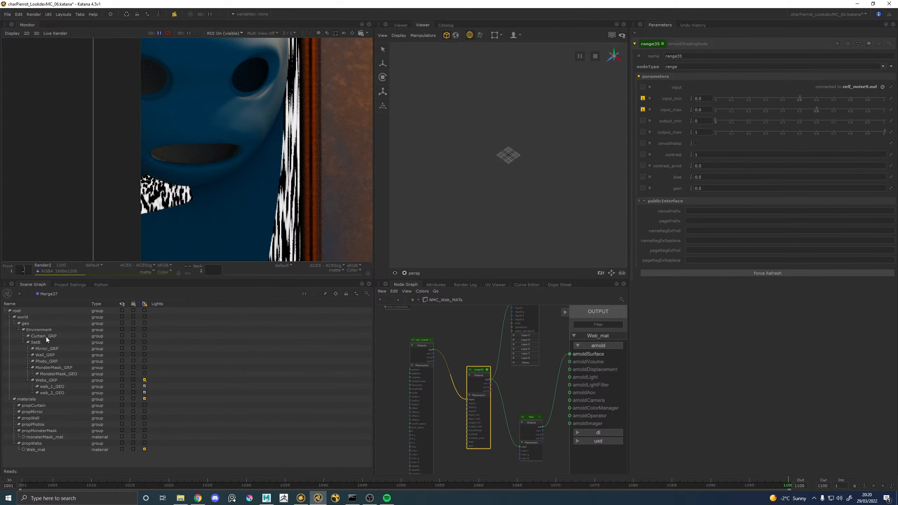
click(27, 342)
click(9, 318)
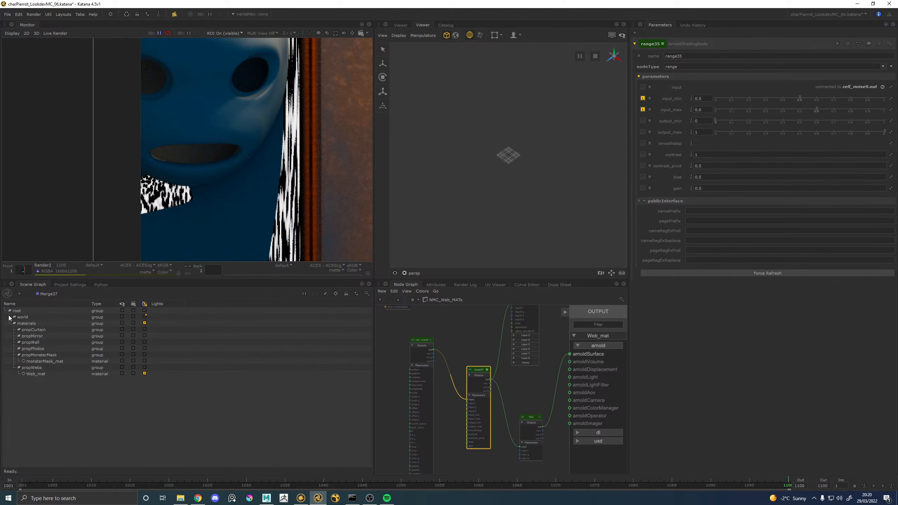
click(9, 324)
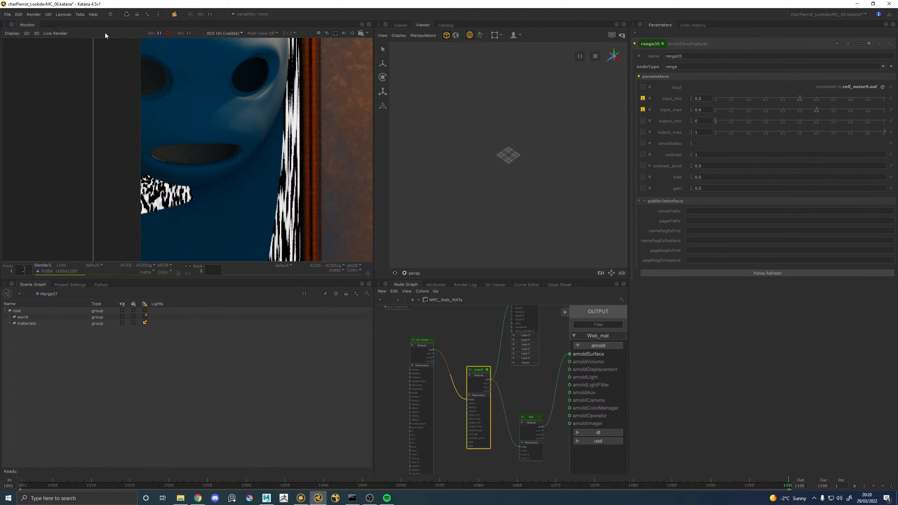
click(49, 15)
click(58, 21)
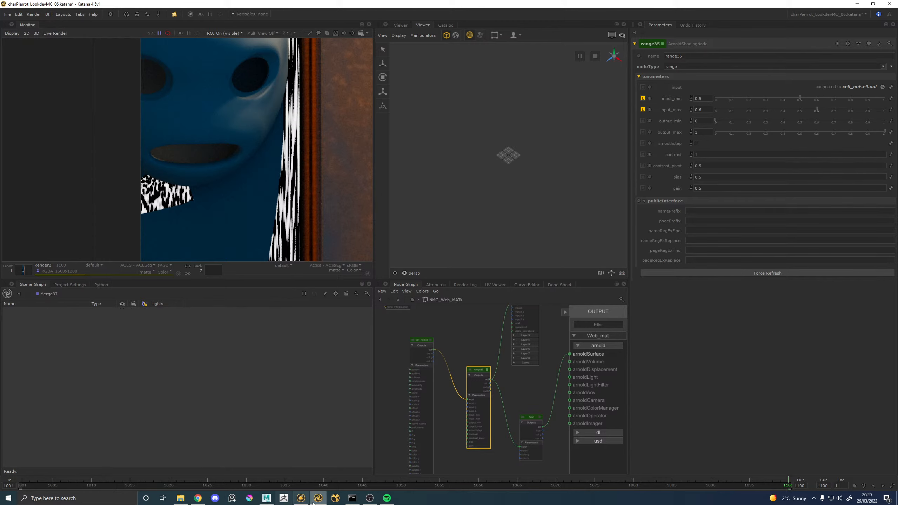
Switch to Maya and export Webs_GRP as Alembic for the current frame, overwriting propWebs_PUBLISH.abc
click(272, 502)
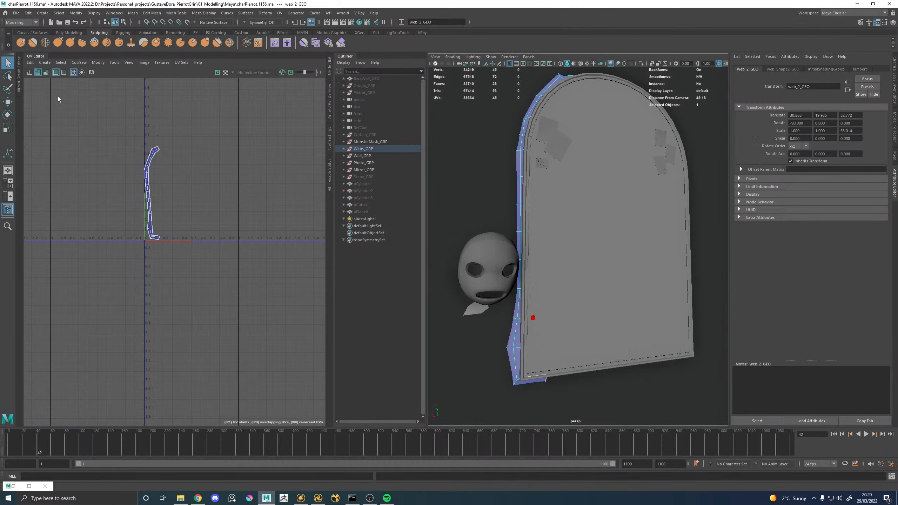
click(359, 149)
click(315, 13)
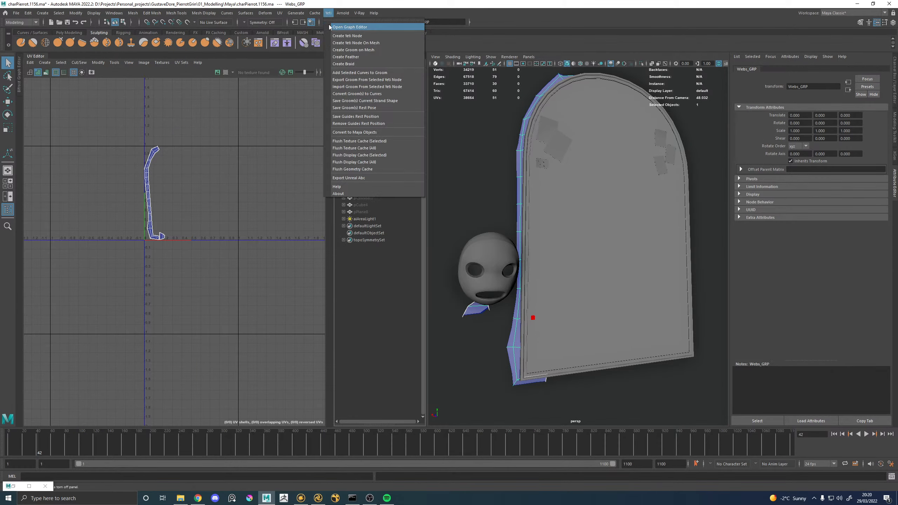
mouse_move(328, 31)
click(420, 64)
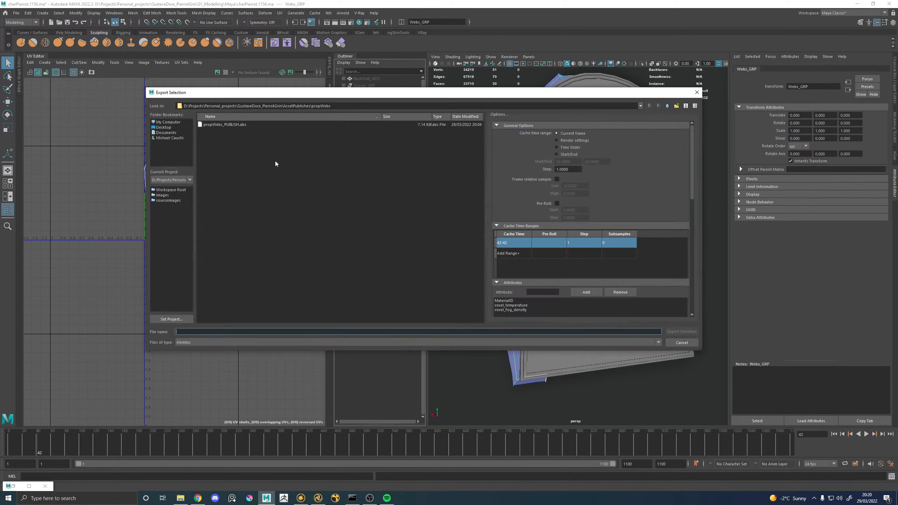
click(224, 125)
click(681, 332)
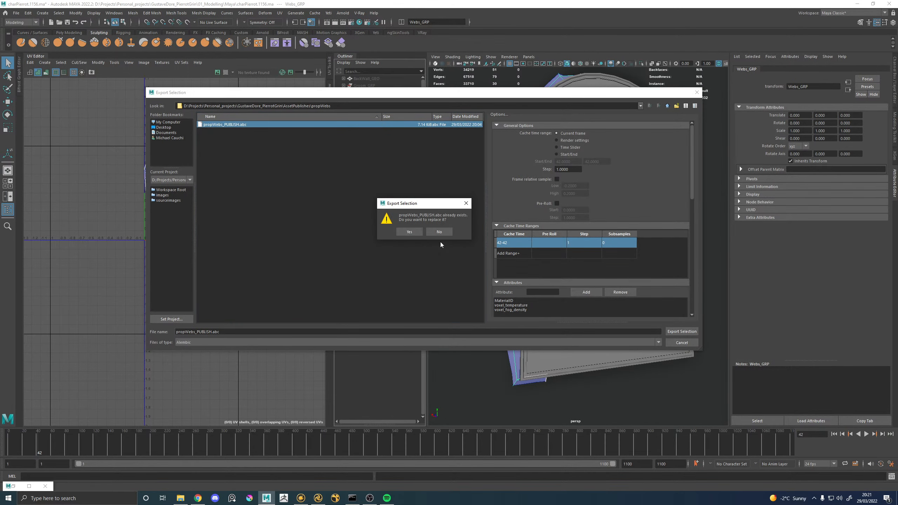
click(418, 235)
Switch to Katana and restart the render with the re-exported web geometry
click(318, 498)
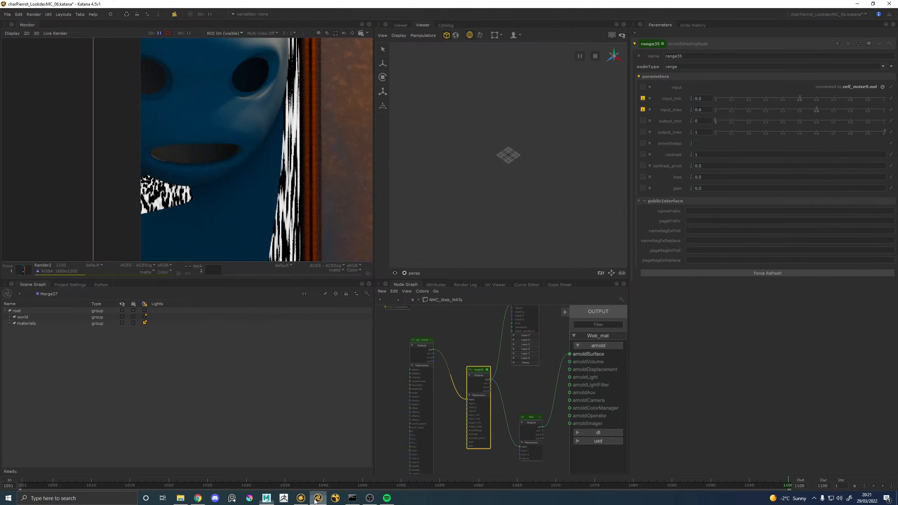
scroll(310, 122, up, 2)
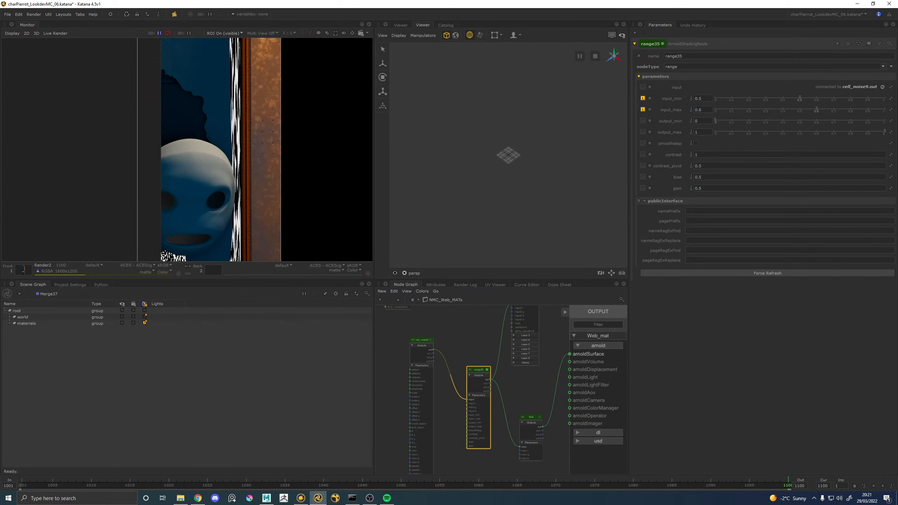
key(backslash)
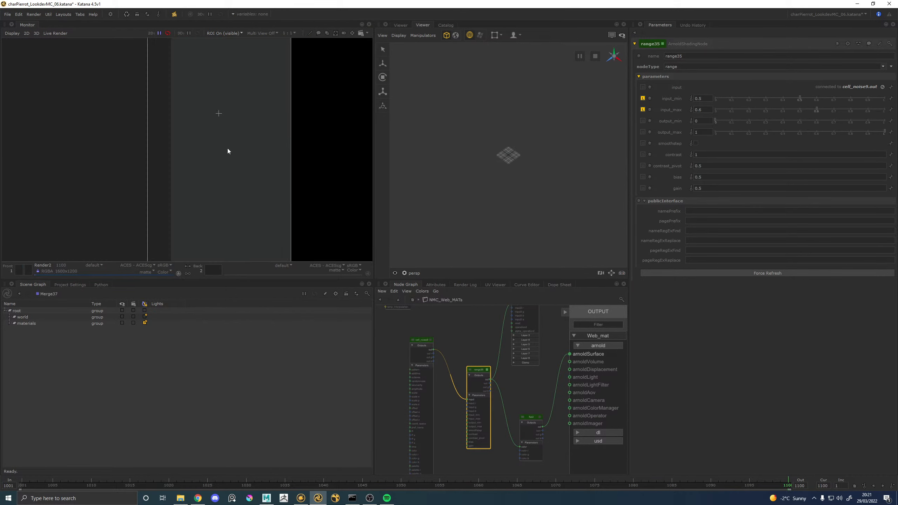
scroll(231, 149, down, 1)
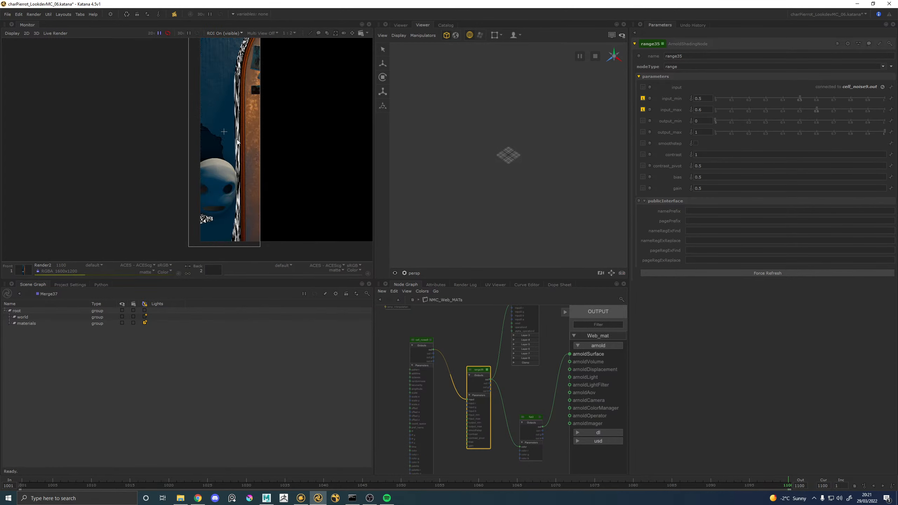
scroll(232, 113, up, 2)
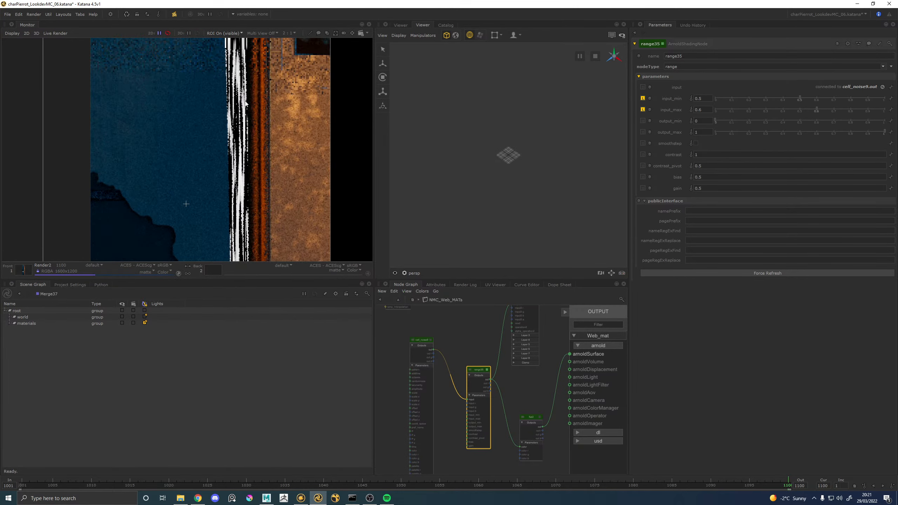
Examine the scale and direction of the web noise along the whole frame edge, from the arch down to the mask
middle_drag(476, 327, 475, 369)
scroll(261, 146, down, 2)
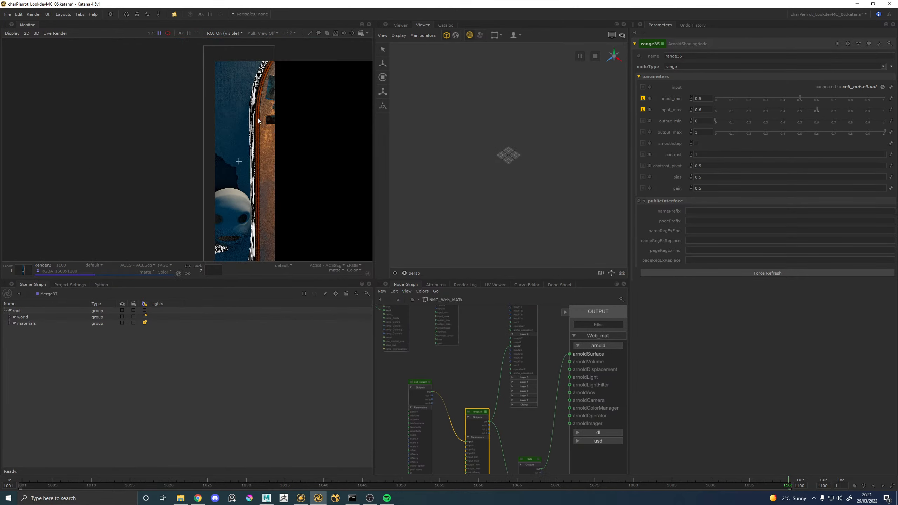
middle_drag(273, 72, 278, 130)
scroll(278, 131, up, 2)
scroll(253, 149, down, 1)
middle_drag(242, 202, 248, 60)
middle_drag(216, 213, 225, 67)
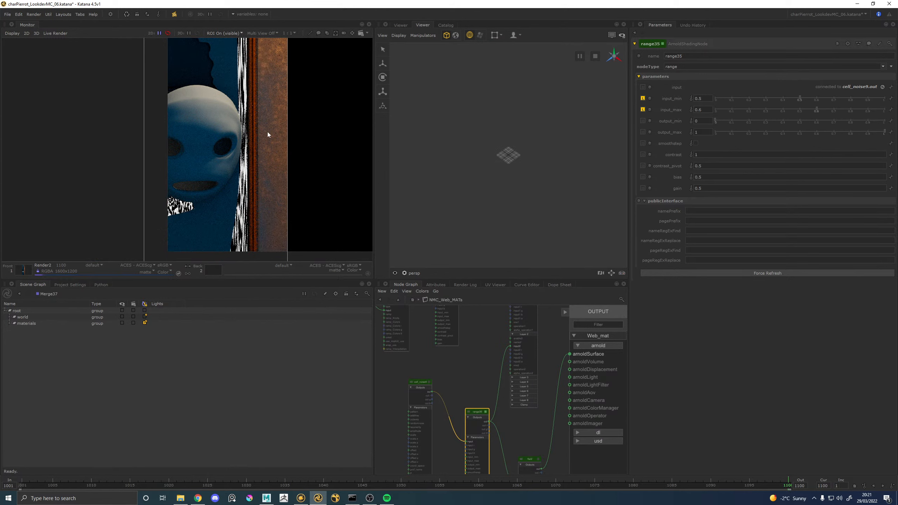
middle_drag(248, 71, 246, 176)
middle_drag(238, 40, 240, 143)
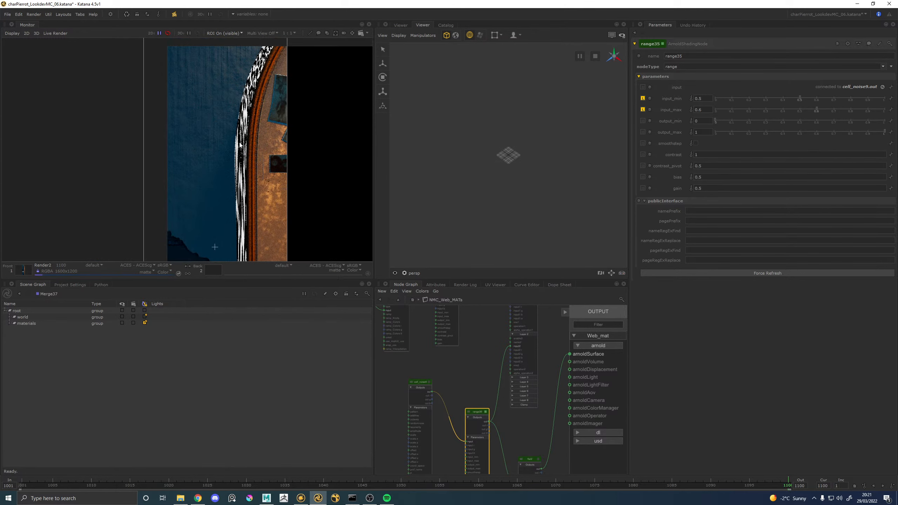
scroll(242, 136, up, 2)
Move the cell_noise node away from range35 and place a uv_transform node between them
click(472, 388)
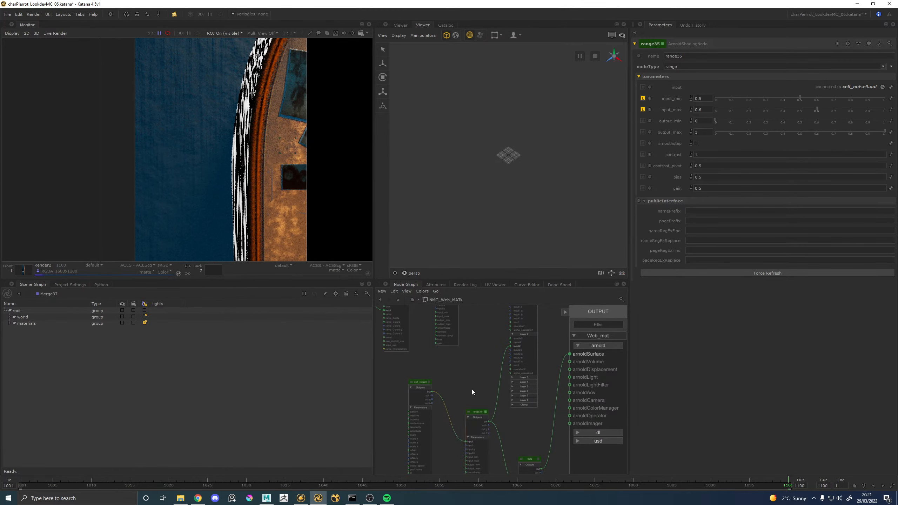
middle_drag(455, 375, 510, 350)
drag(475, 360, 388, 370)
click(448, 361)
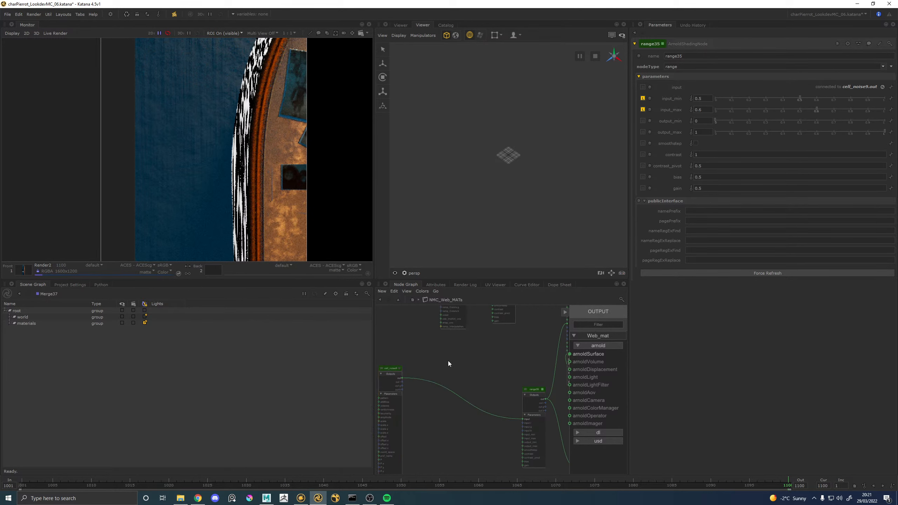
key(Tab)
text(uv)
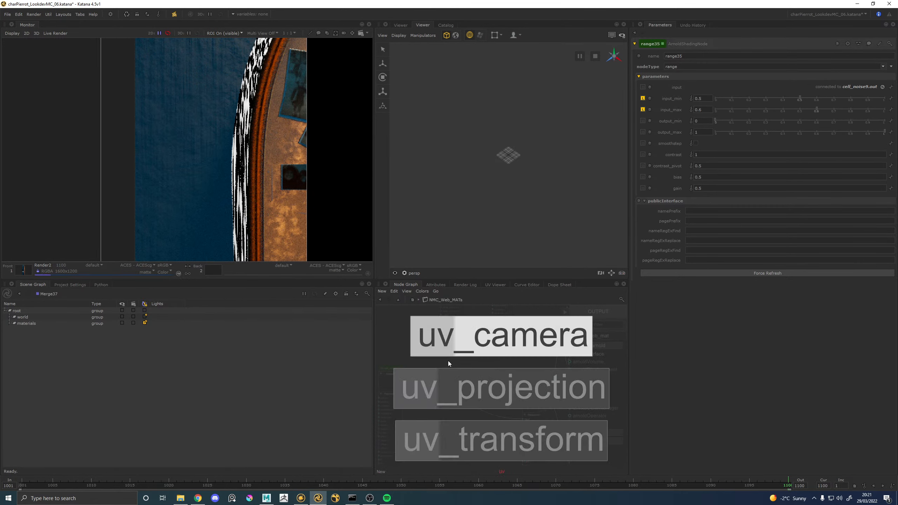
click(475, 433)
click(456, 368)
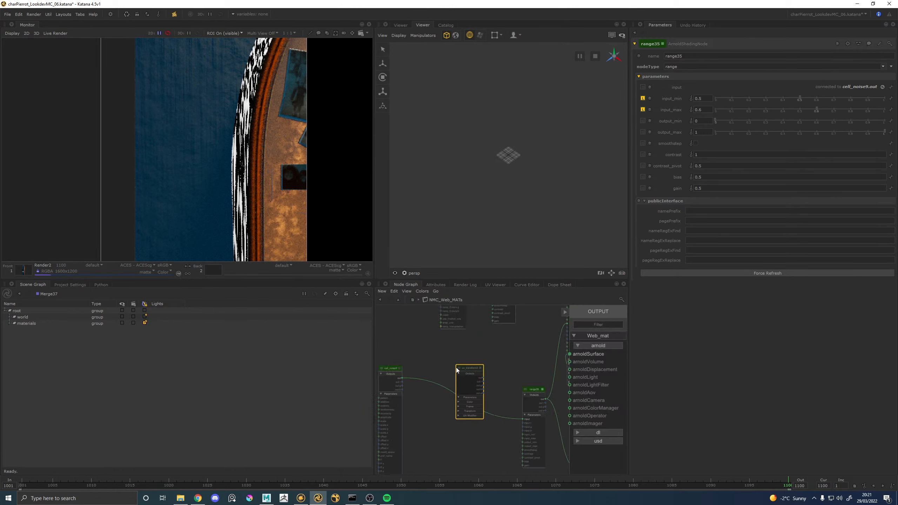
Connect the cell_noise output to the uv_transform passthrough, and the uv_transform output to the range35 input
scroll(435, 395, up, 3)
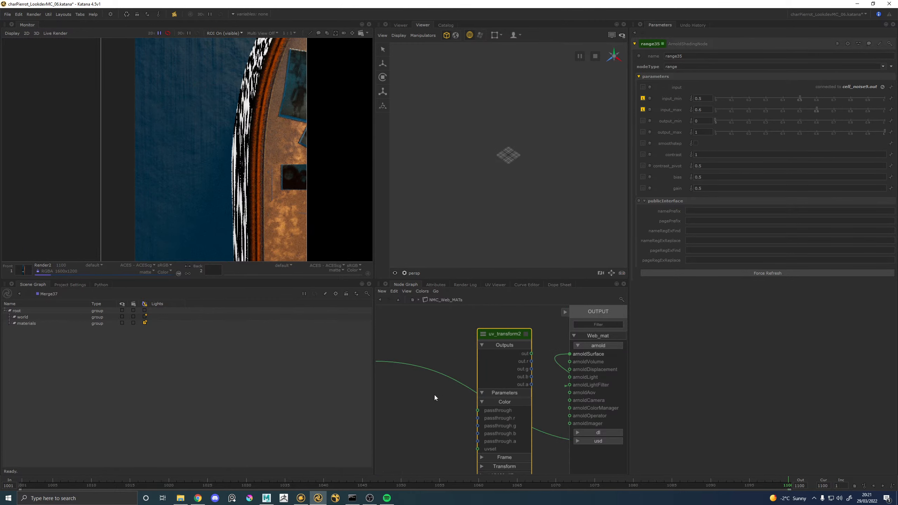
scroll(424, 396, down, 3)
drag(427, 359, 483, 382)
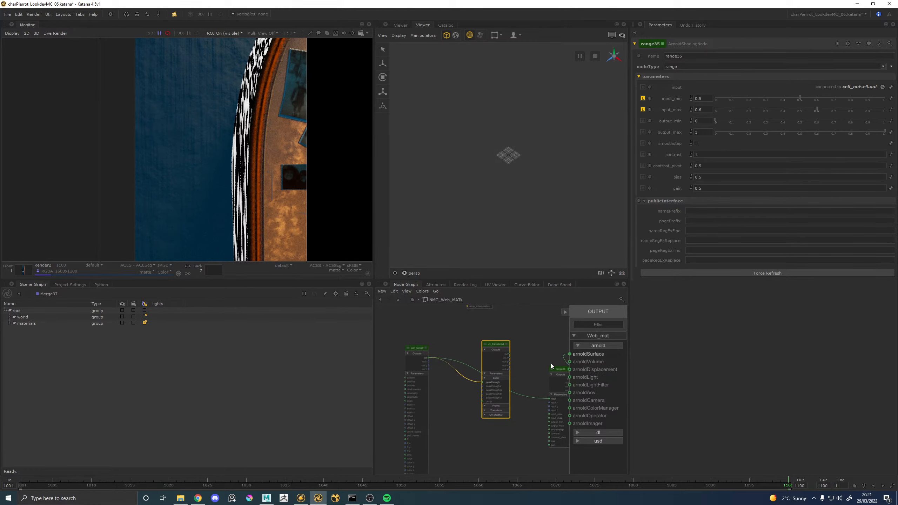
scroll(439, 350, up, 3)
drag(432, 325, 511, 415)
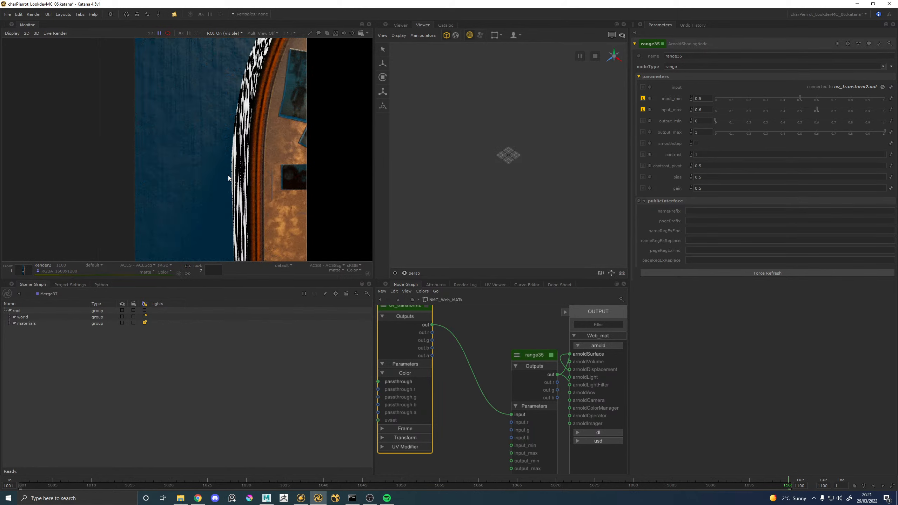
Open the parameters of the new uv_transform node and expand its Color group
middle_drag(460, 327, 499, 367)
click(466, 345)
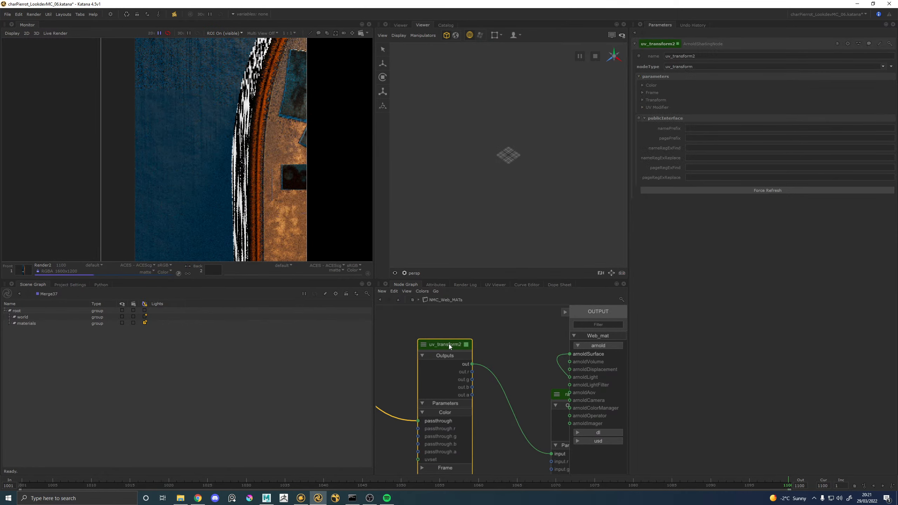
click(650, 86)
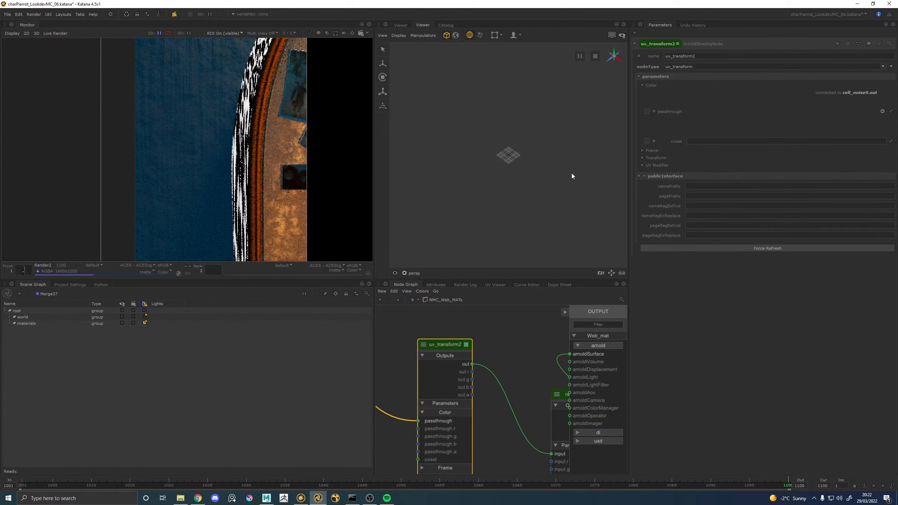
scroll(446, 350, down, 5)
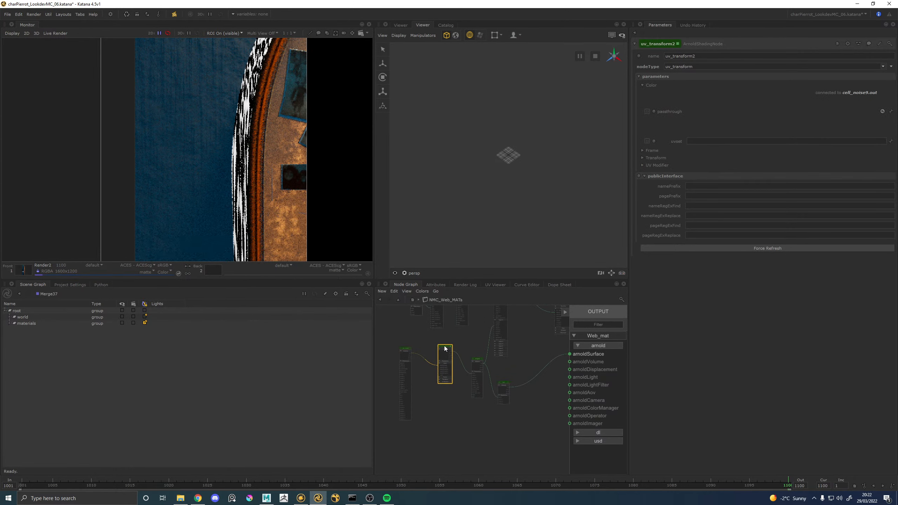
Add a noise node to the Web_mat network and place it below the uv_transform node
key(Tab)
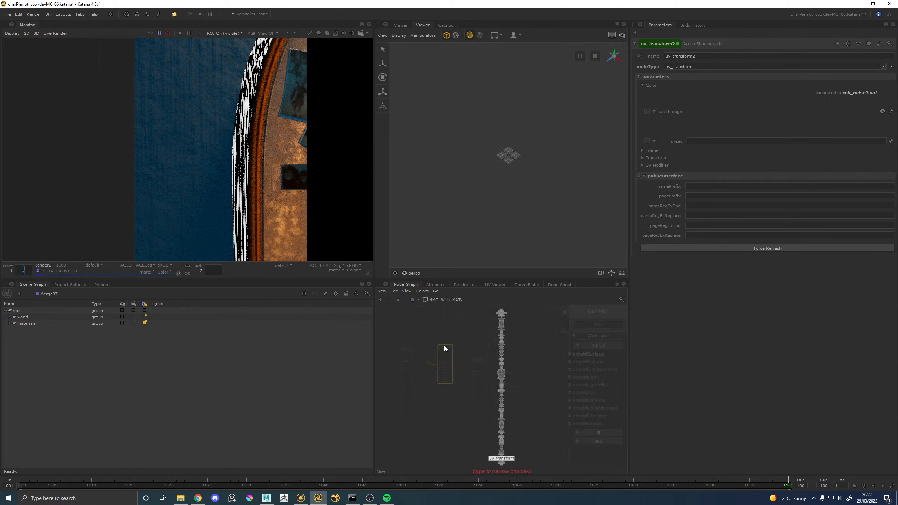
text(noi)
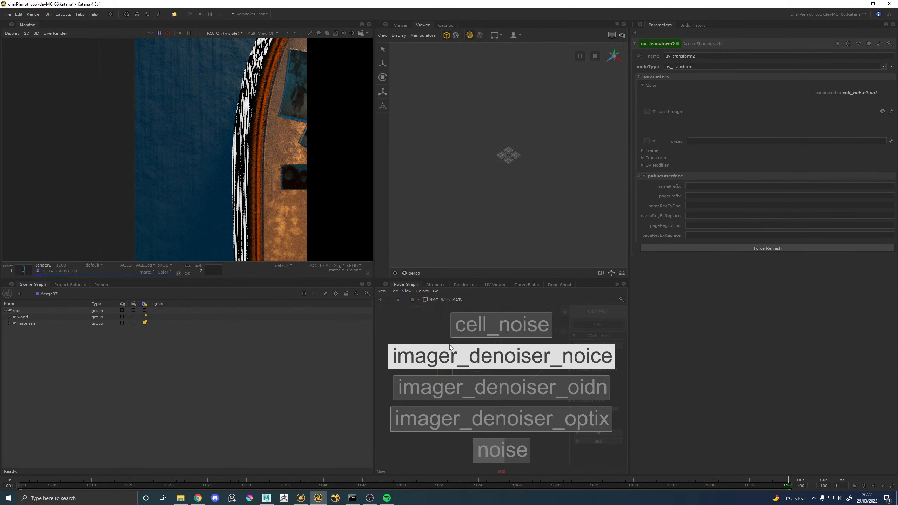
click(489, 456)
click(435, 421)
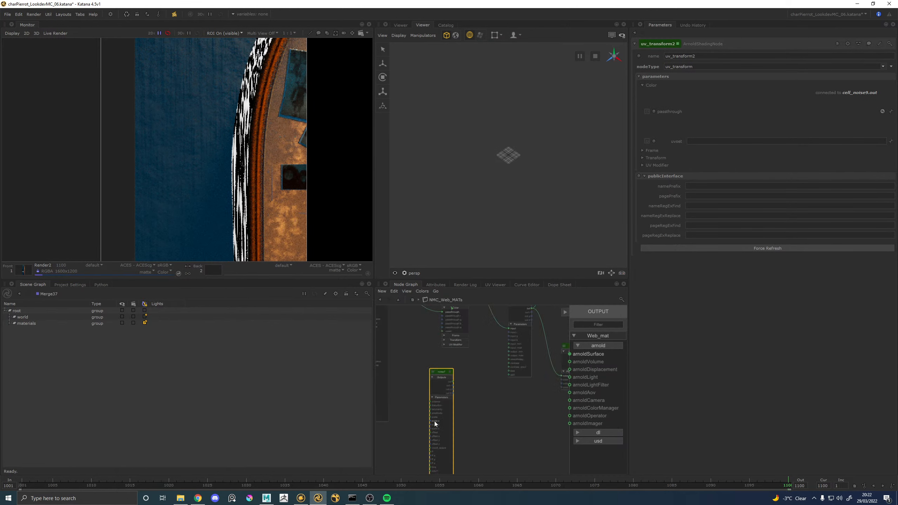
Open the parameters of the new noise node and check which coord_space options it offers
scroll(470, 329, down, 8)
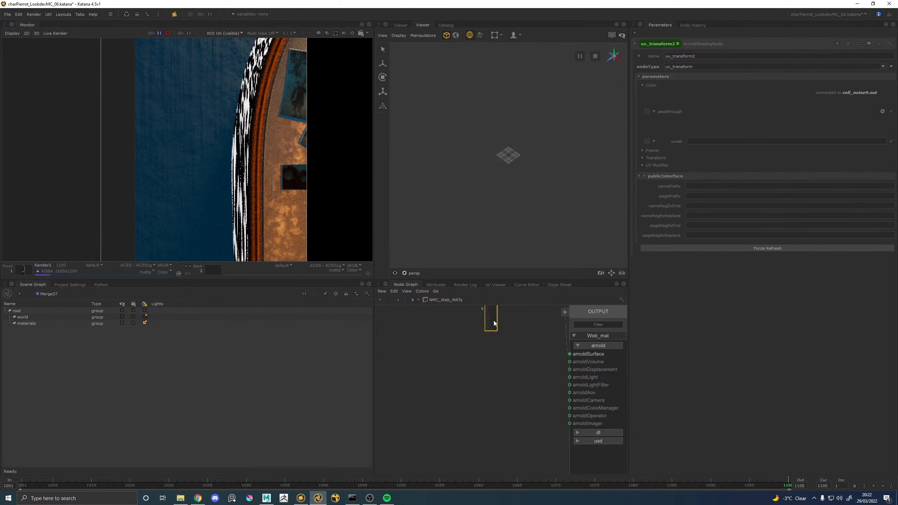
scroll(478, 371, up, 6)
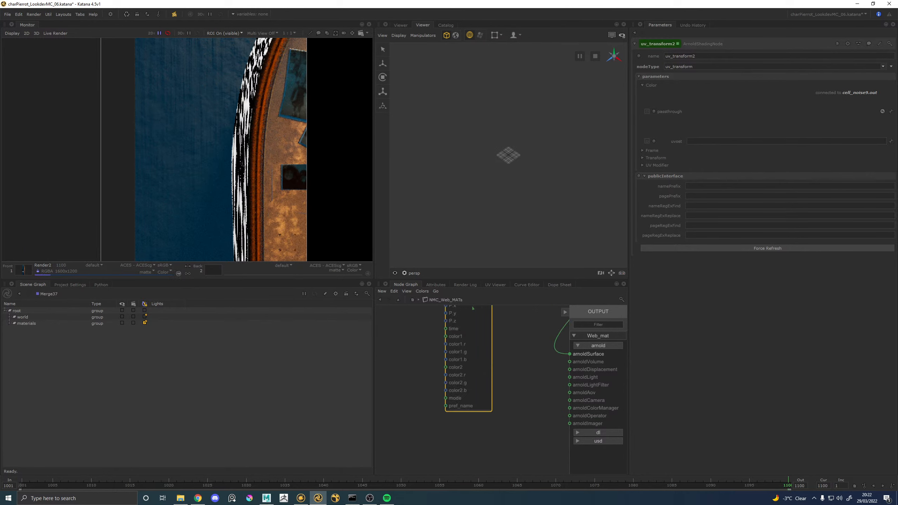
middle_drag(495, 333, 485, 398)
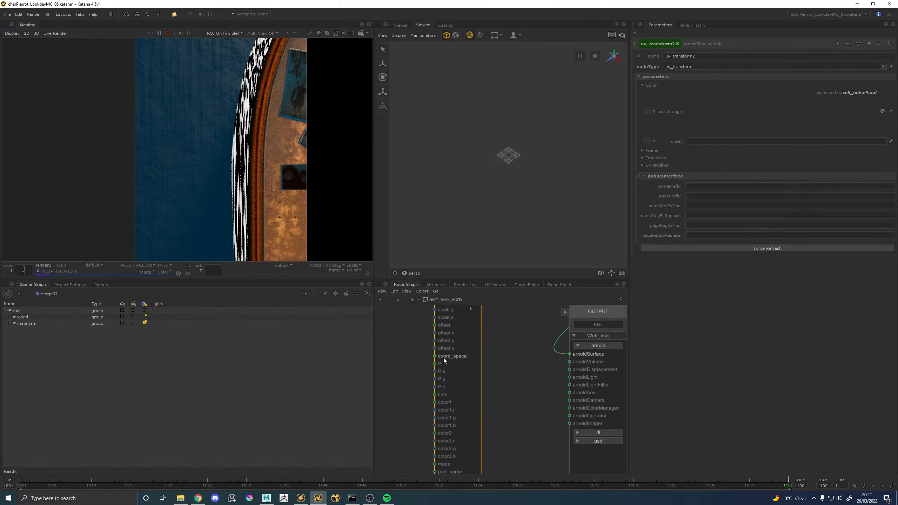
middle_drag(510, 332, 481, 365)
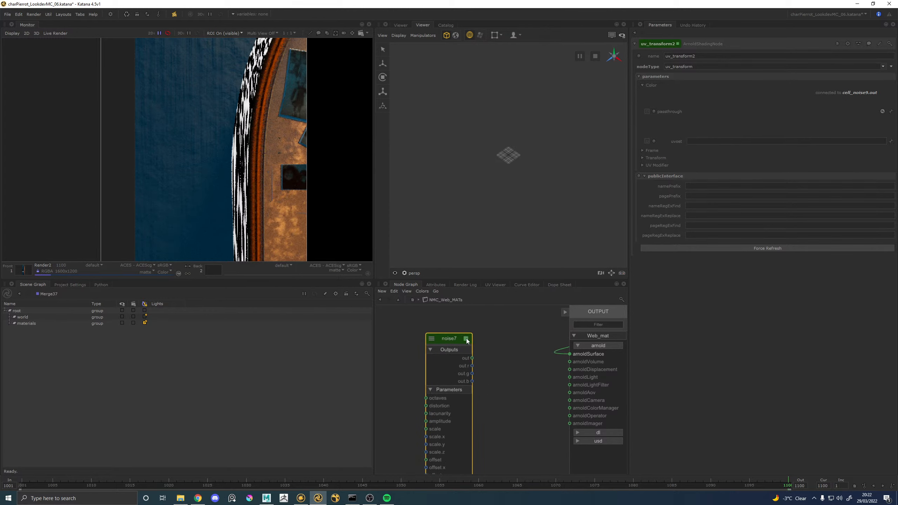
click(466, 339)
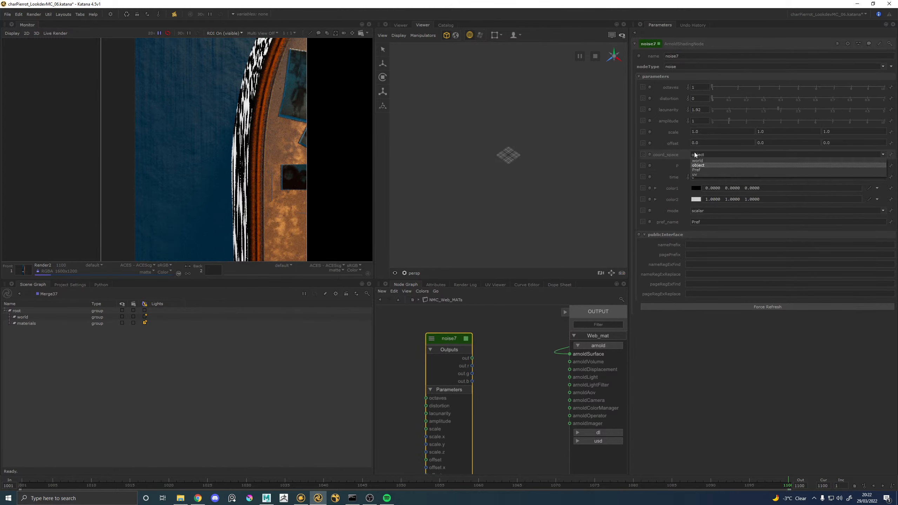
Open the parameters of the cell_noise node and set its coord_space to uv
scroll(512, 352, down, 5)
middle_drag(511, 349, 522, 408)
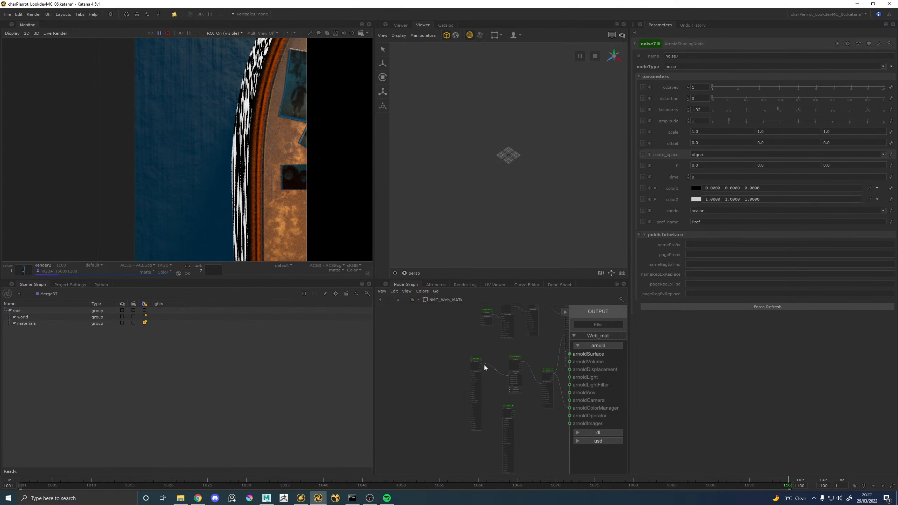
scroll(483, 359, up, 5)
click(481, 351)
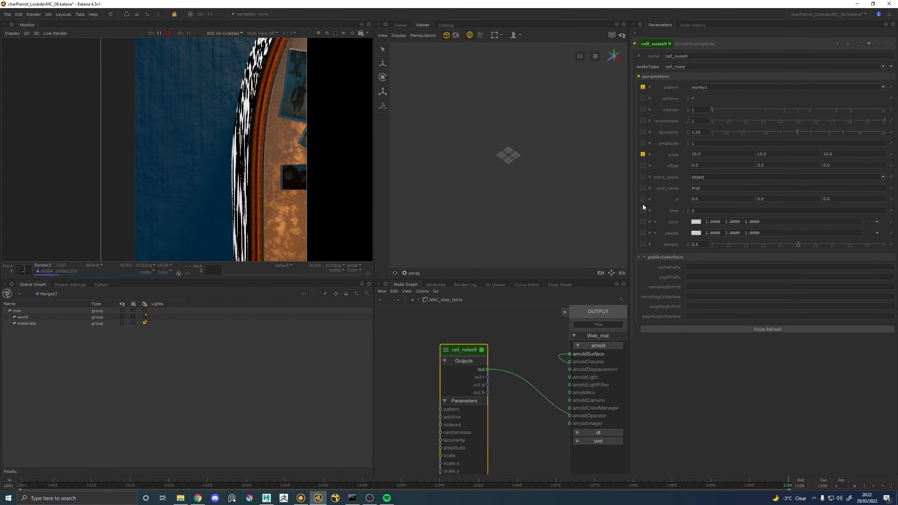
click(699, 178)
click(699, 196)
Delete the uv_transform node between the cell_noise and range35 nodes
middle_drag(531, 342, 392, 332)
click(494, 334)
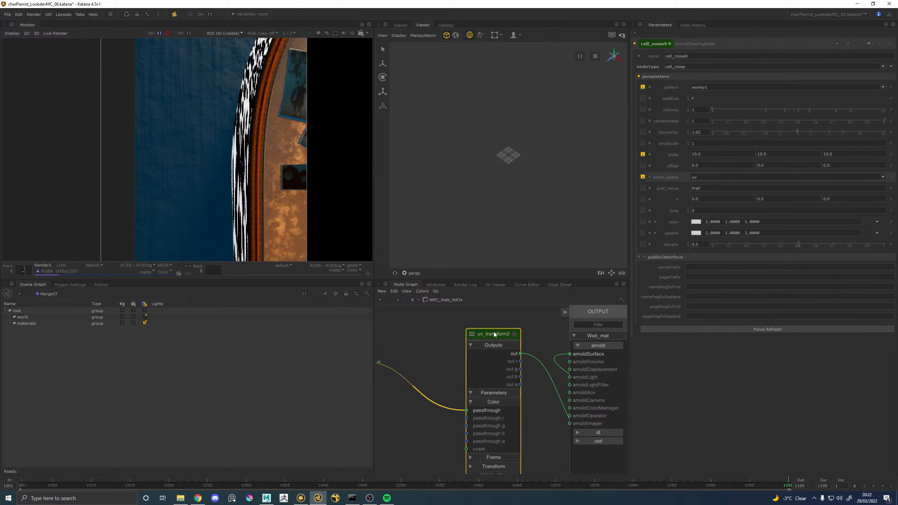
key(Delete)
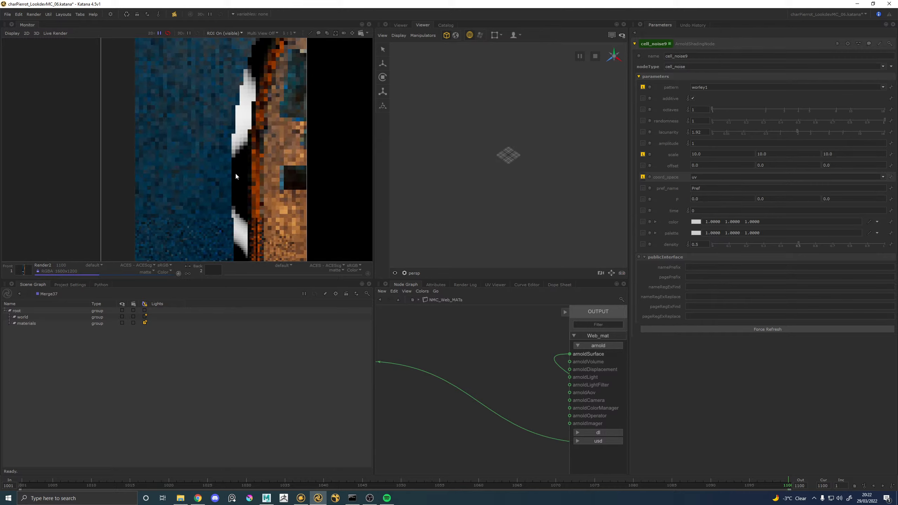
Try a cell_noise scale of 1.0 on all three axes
scroll(235, 172, down, 1)
middle_drag(257, 193, 221, 165)
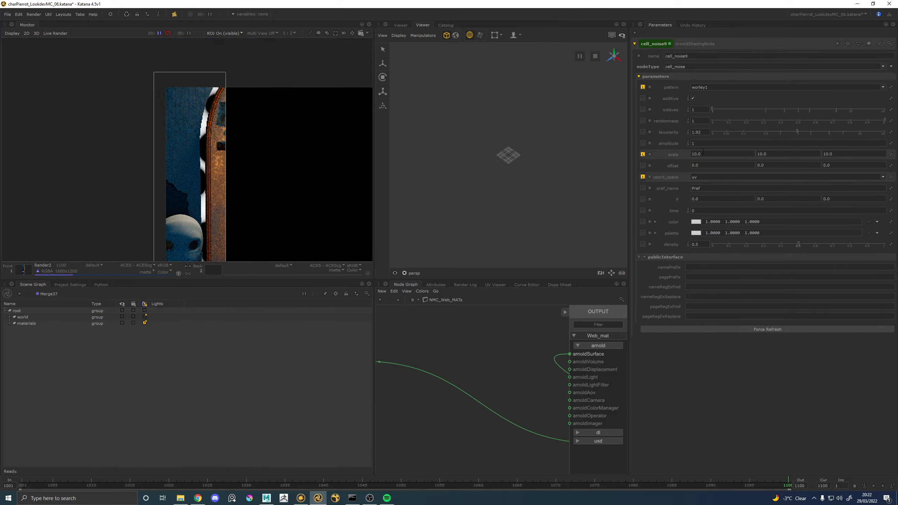
text(1)
key(Tab)
text(1)
key(Tab)
text(1)
key(Return)
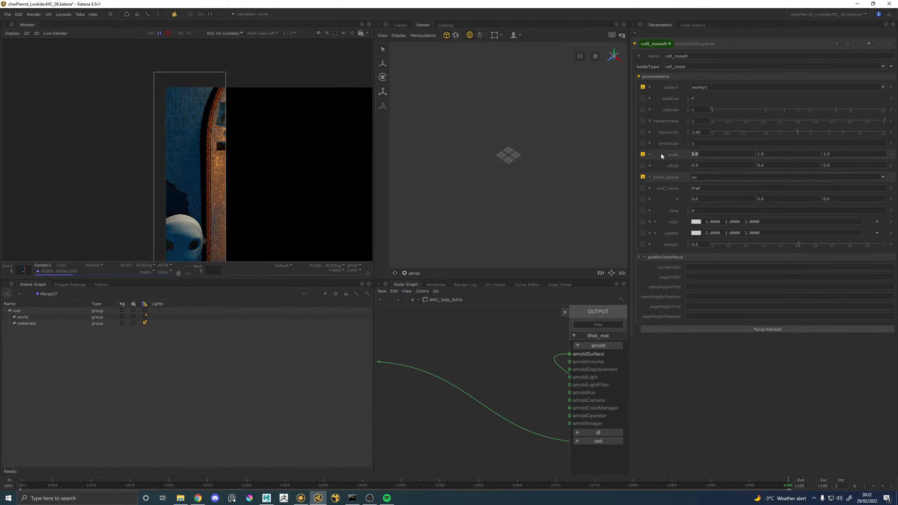
Set the cell_noise scale to 100 on all three axes and inspect the pattern on the frame edge
text(100)
key(Tab)
text(100)
key(Return)
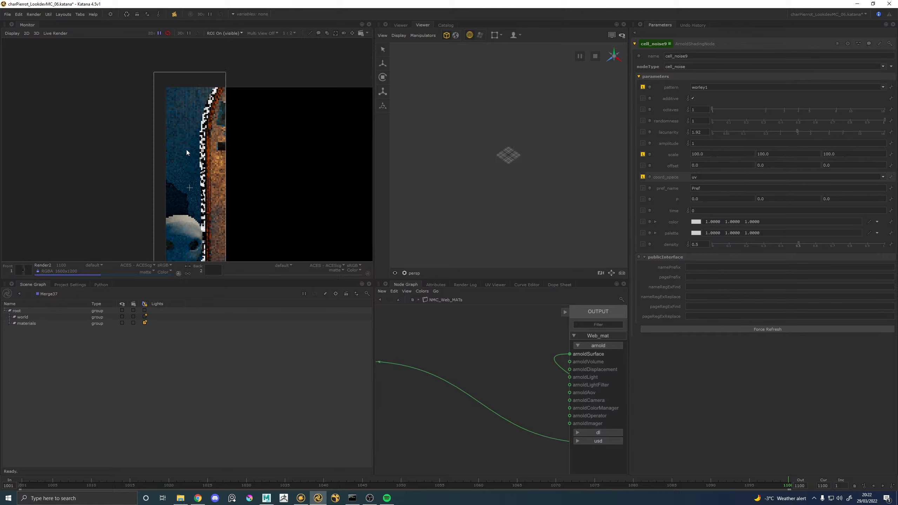
scroll(208, 137, up, 2)
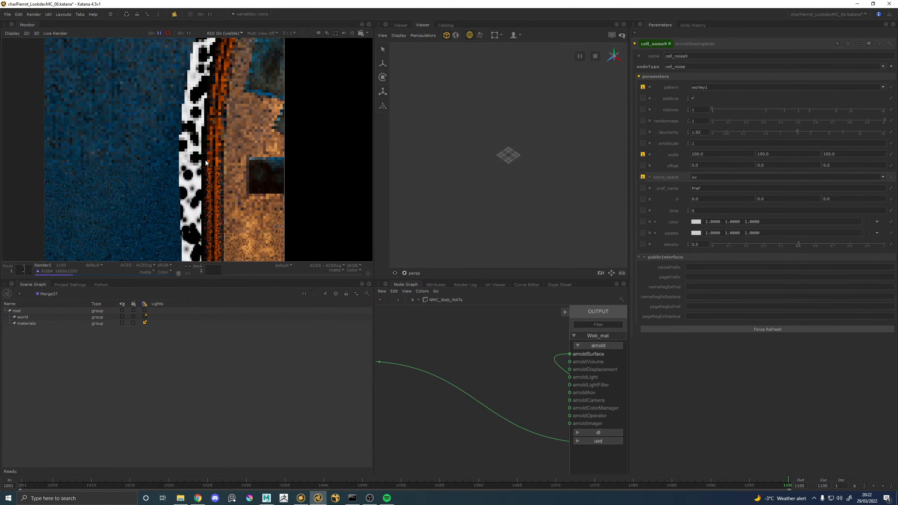
Set the cell_noise octaves to 3 and read the description of its additive parameter
scroll(451, 350, down, 5)
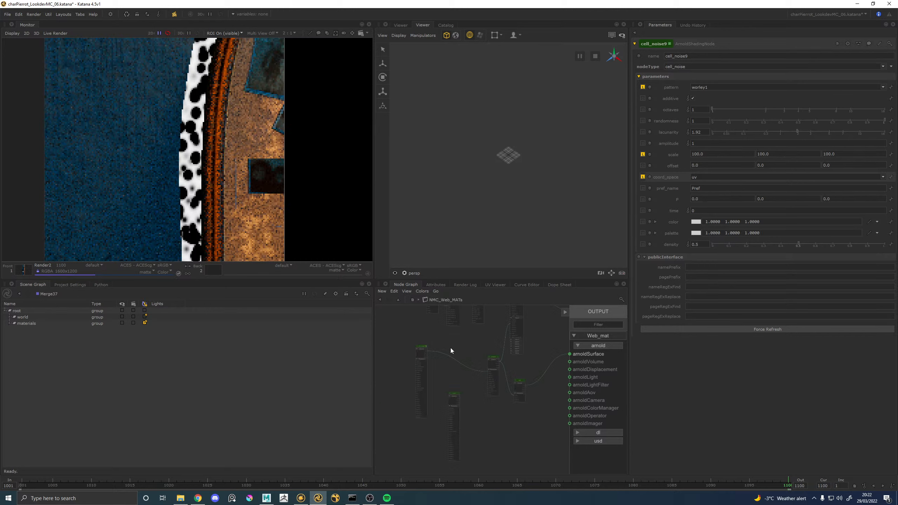
scroll(424, 345, up, 5)
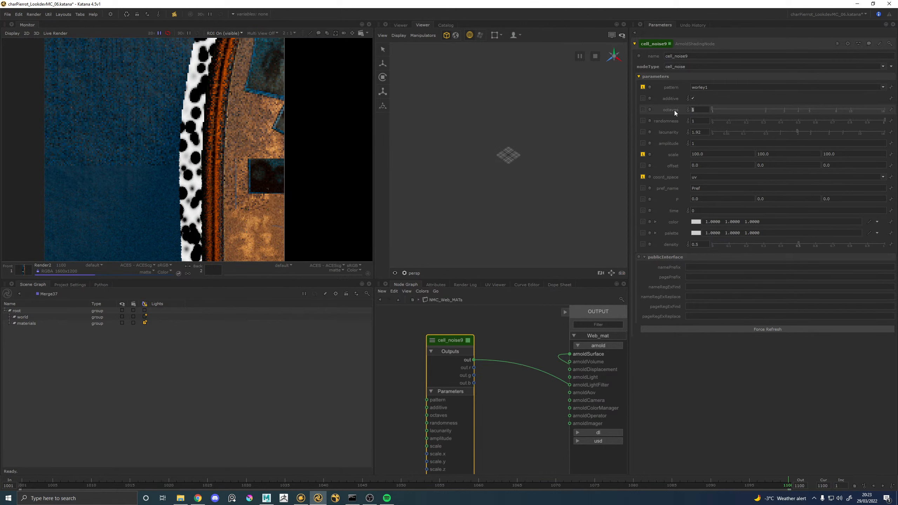
text(3)
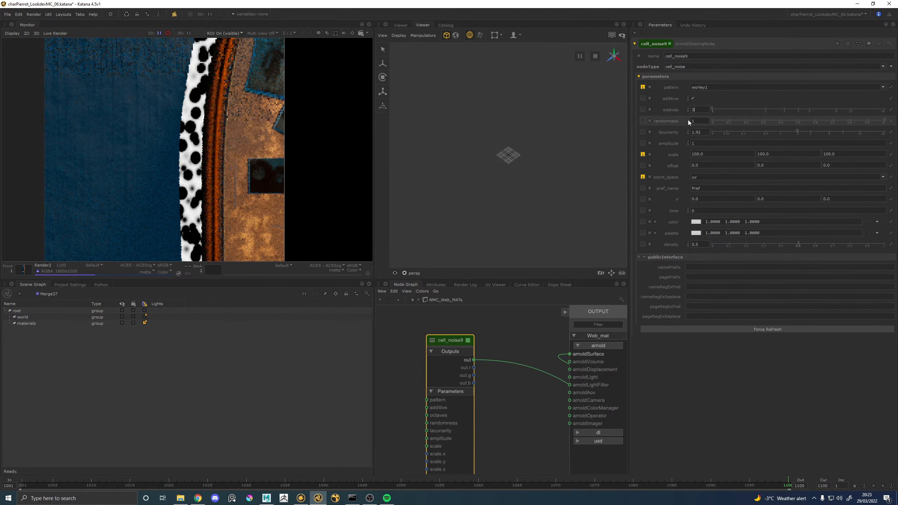
key(Return)
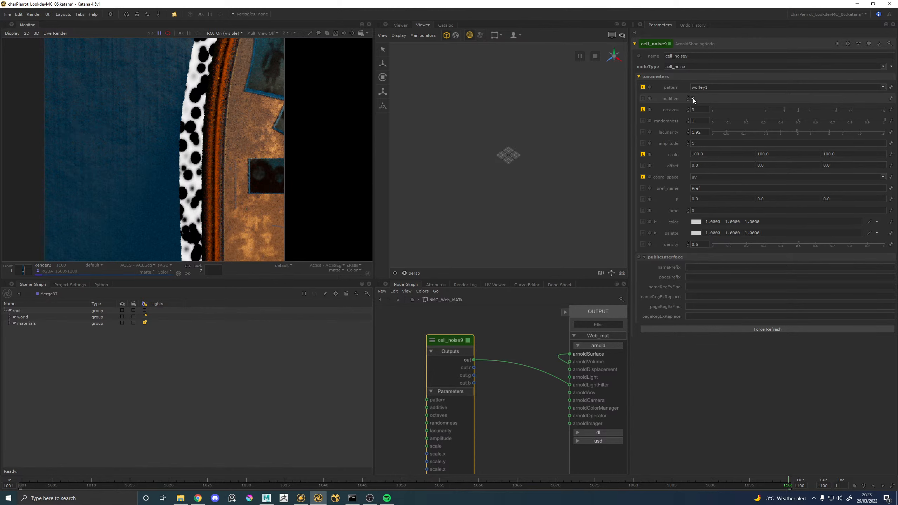
mouse_move(649, 97)
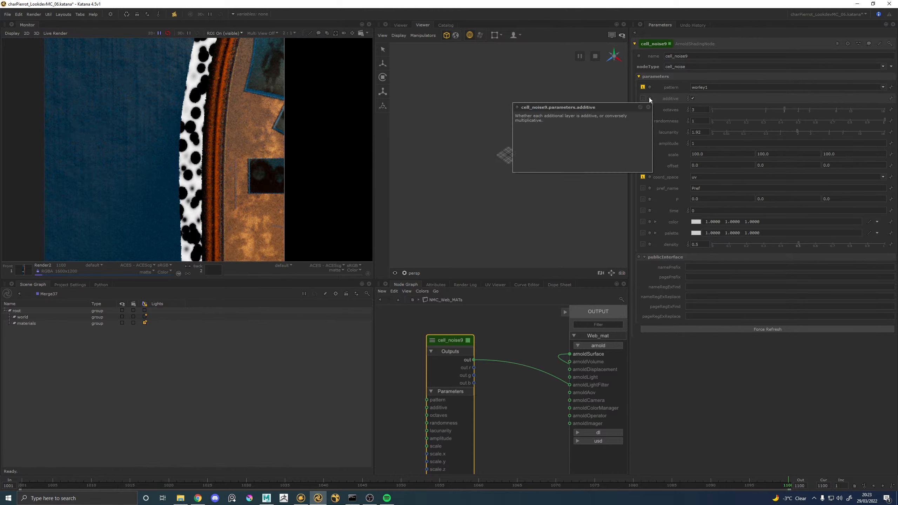
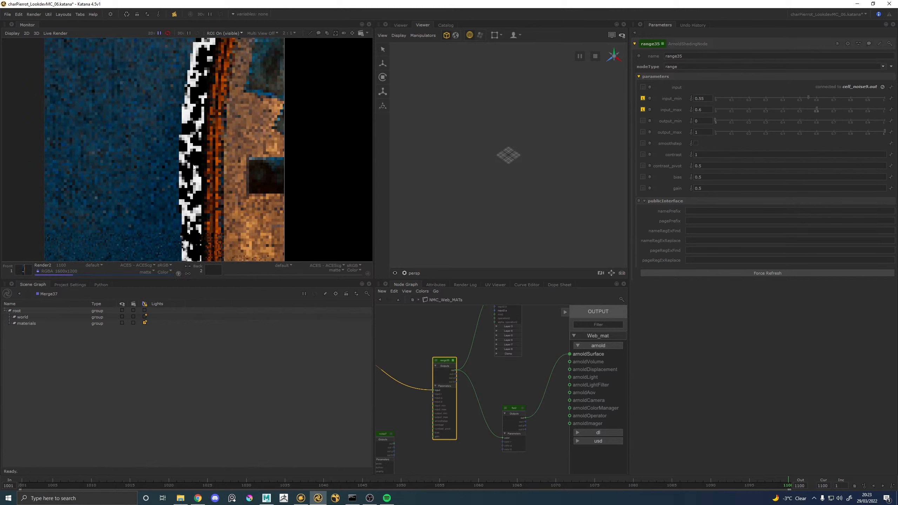
Check the web noise along the frame edge, and change the cell_noise pattern to alligator
scroll(198, 173, down, 2)
scroll(207, 174, up, 2)
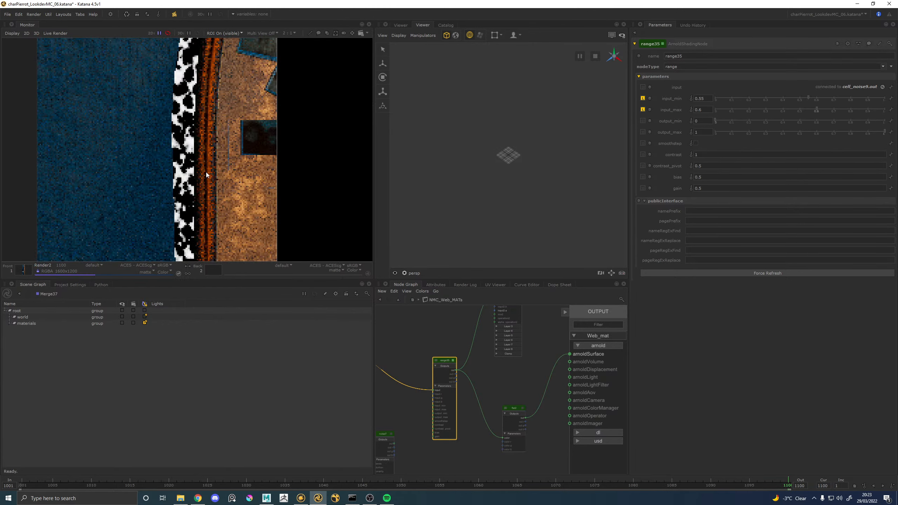
scroll(183, 146, down, 2)
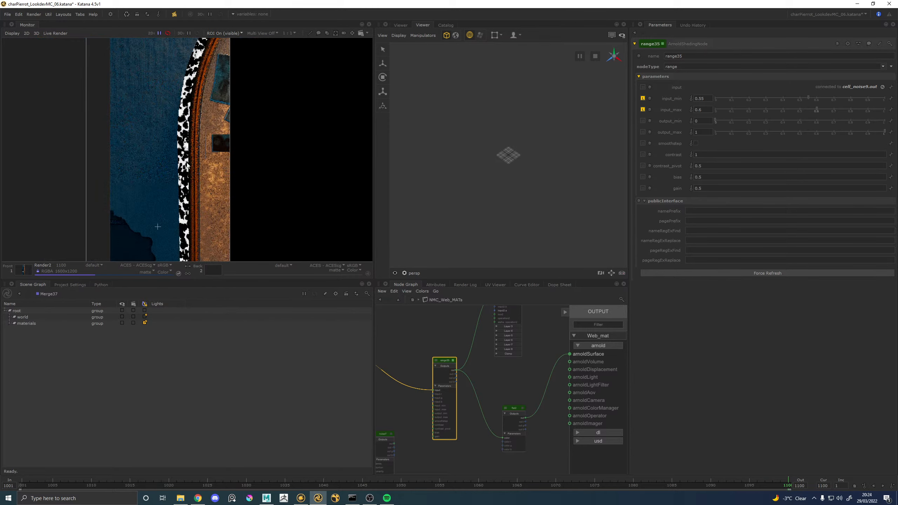
middle_drag(428, 377, 466, 390)
middle_drag(370, 352, 422, 384)
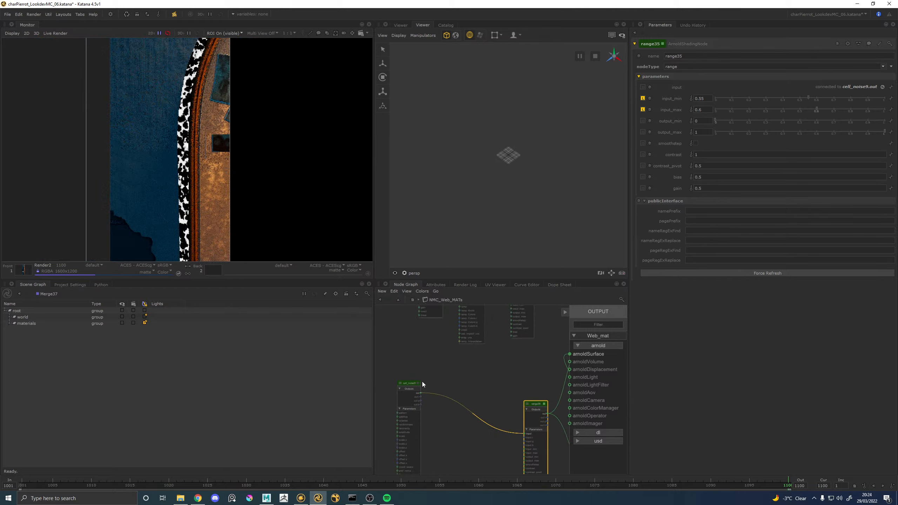
click(418, 383)
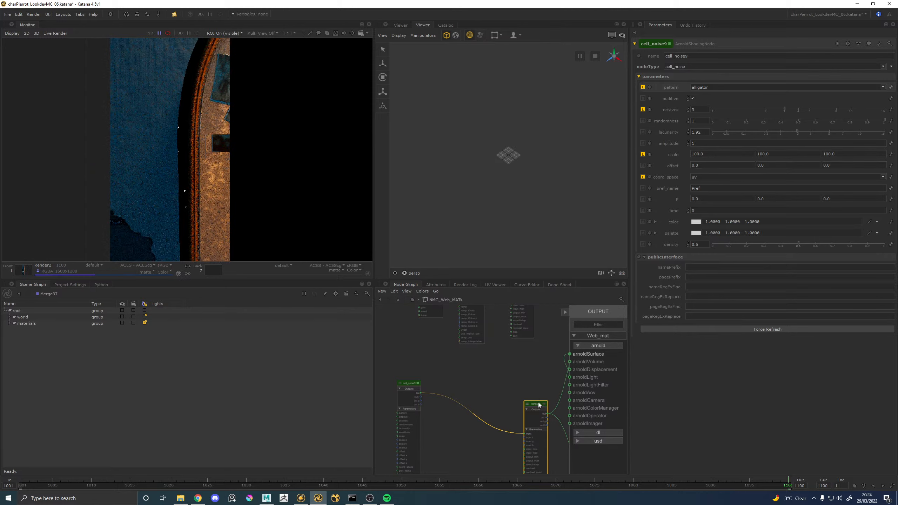
Connect the cell_noise output directly to the flat node, bypassing range35, to preview the raw noise
middle_drag(535, 408, 486, 381)
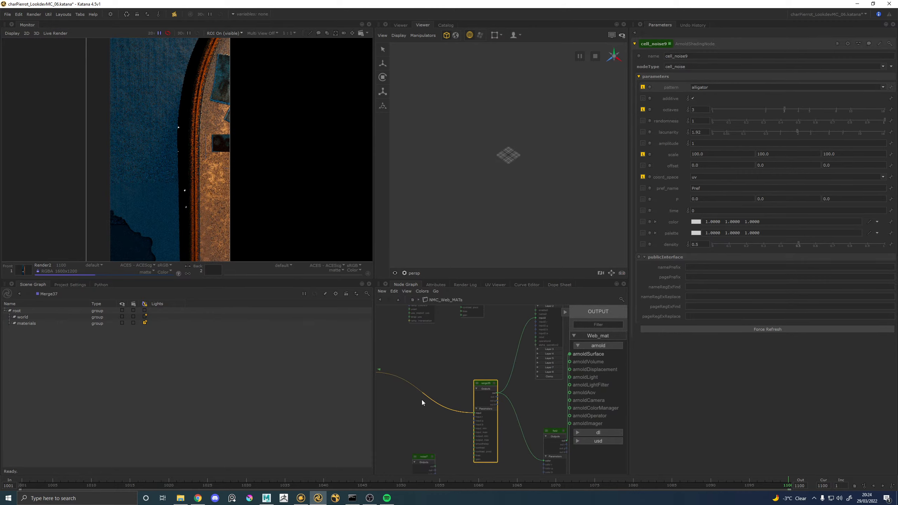
key(space)
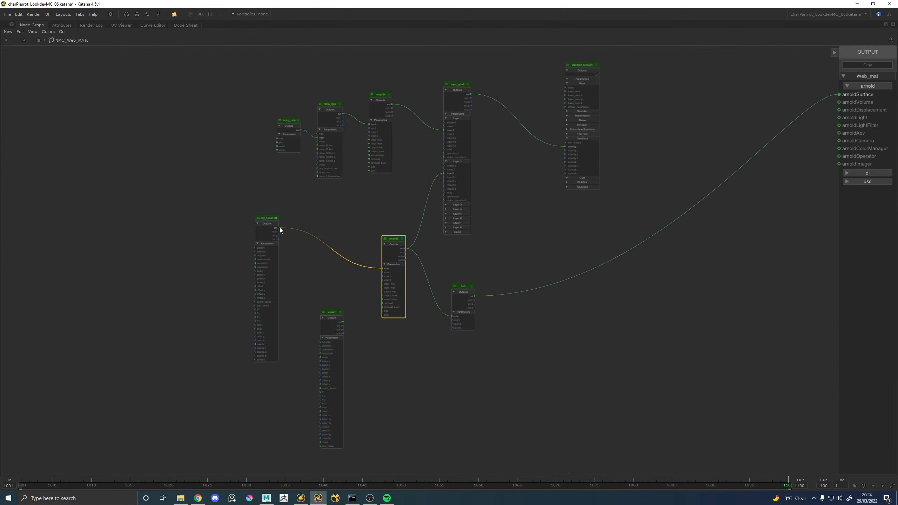
click(510, 261)
key(space)
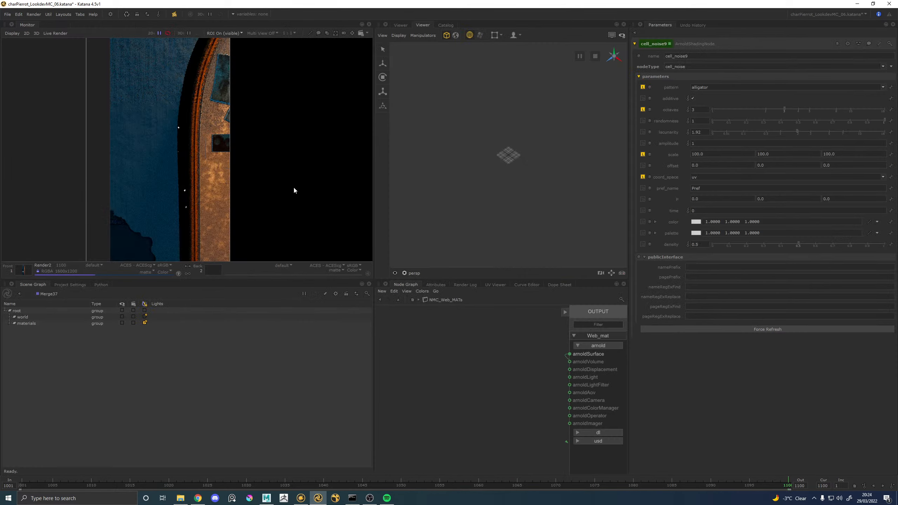
Examine the scale and contrast of the raw alligator noise along the frame edge in the enlarged render
key(space)
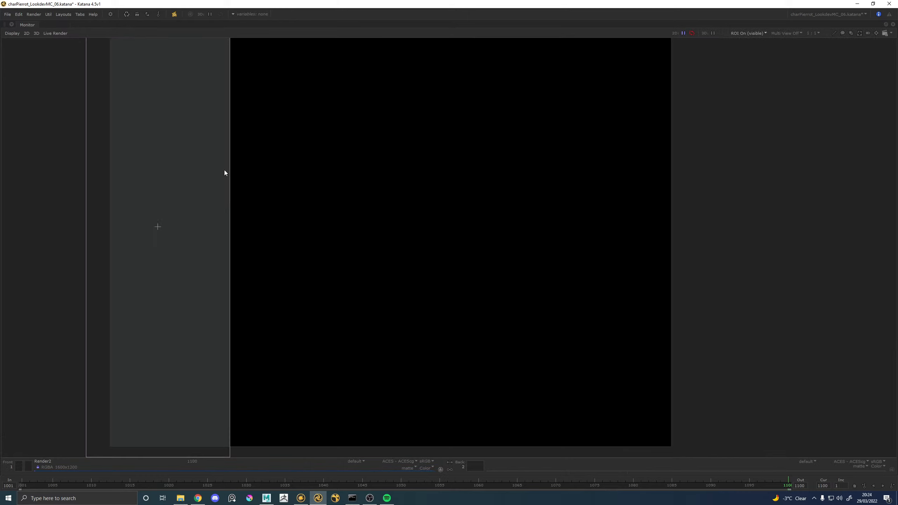
scroll(177, 184, up, 1)
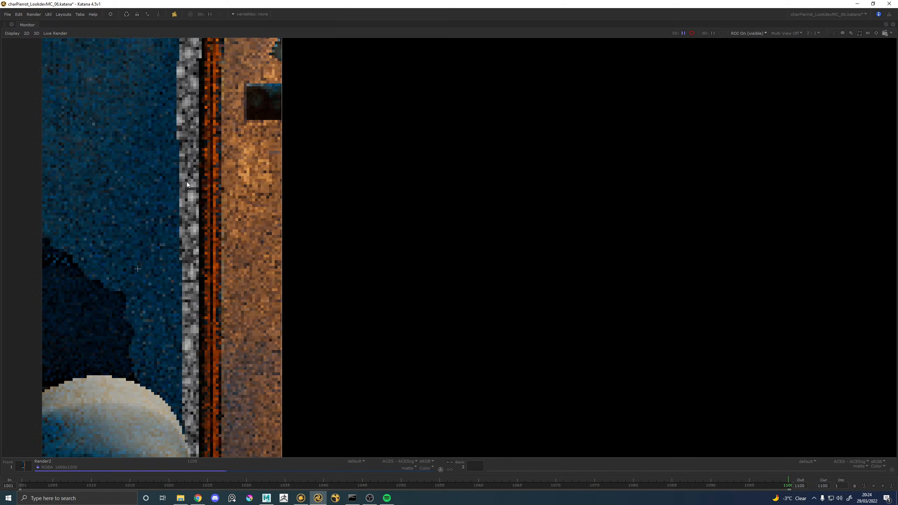
middle_drag(189, 171, 189, 184)
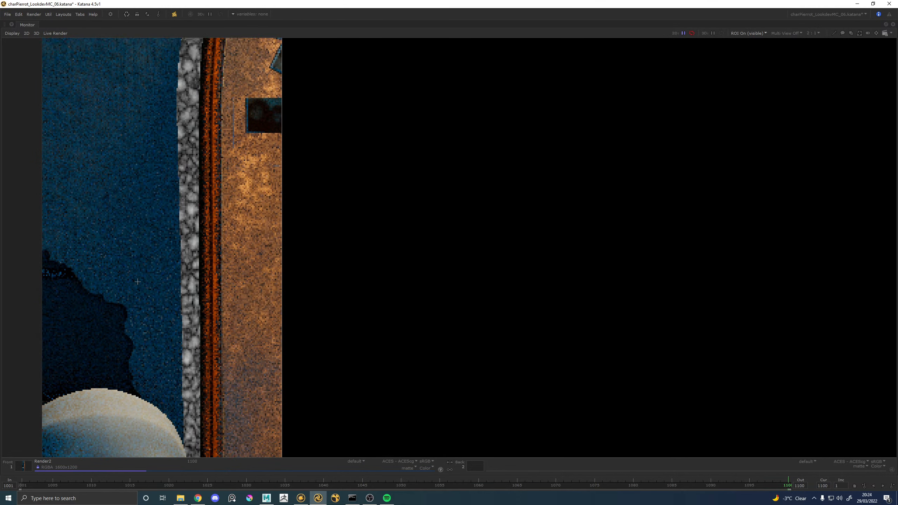
middle_drag(194, 125, 197, 176)
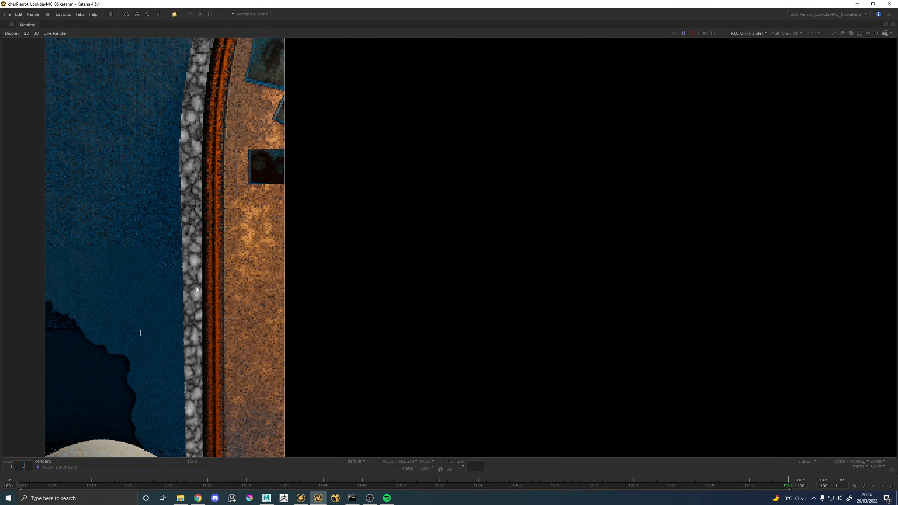
scroll(193, 374, up, 1)
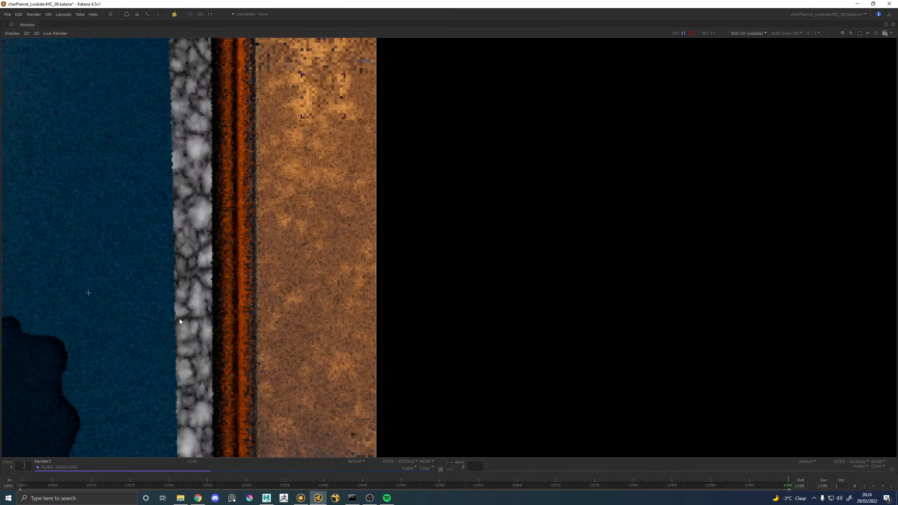
key(space)
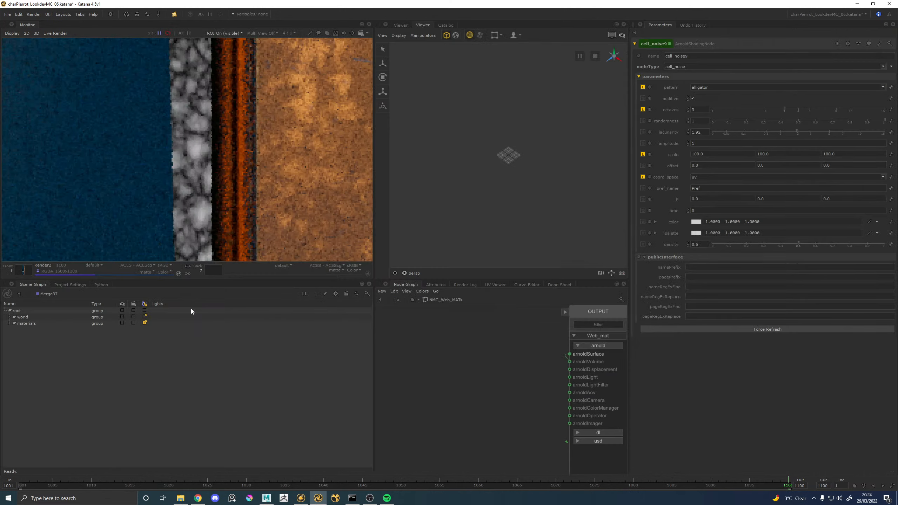
Connect the range35 output to the flat node again in place of the raw cell_noise output
scroll(455, 374, up, 5)
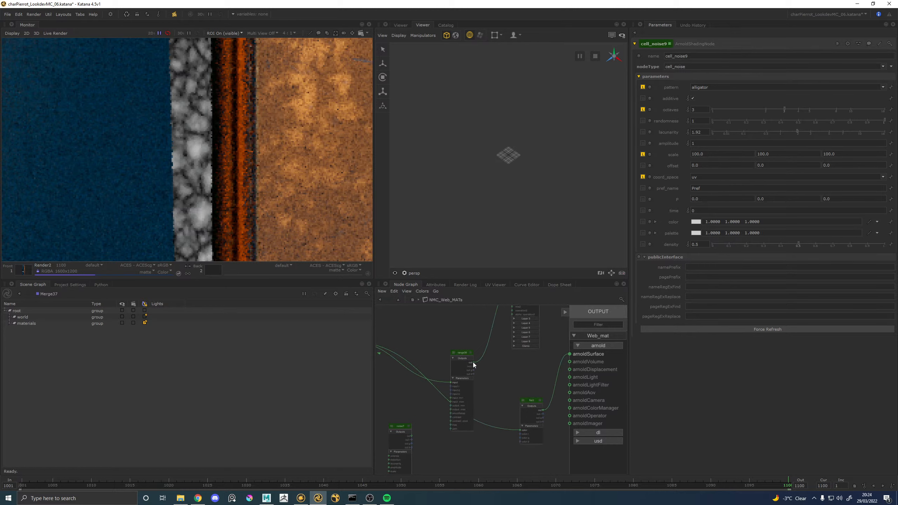
drag(473, 363, 518, 431)
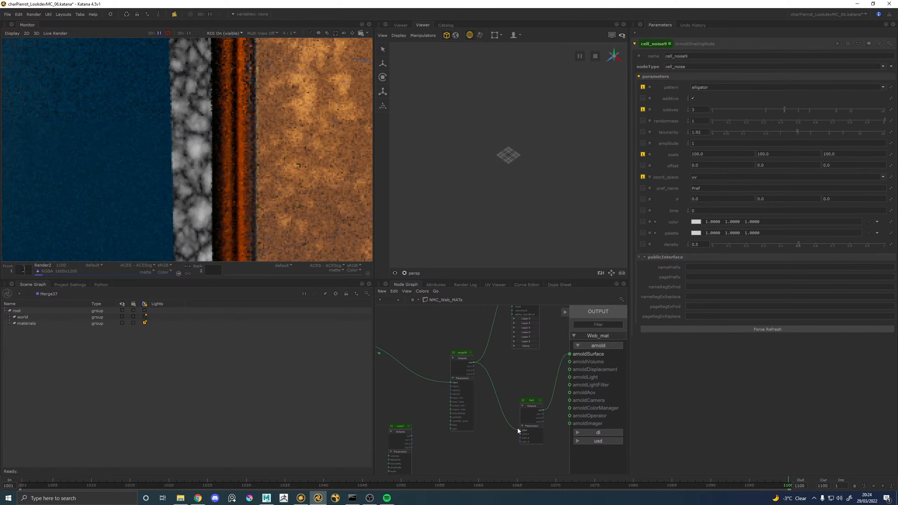
Invert range35 with output_min 1 and output_max 0, and reset its input_min and input_max to their defaults
click(471, 352)
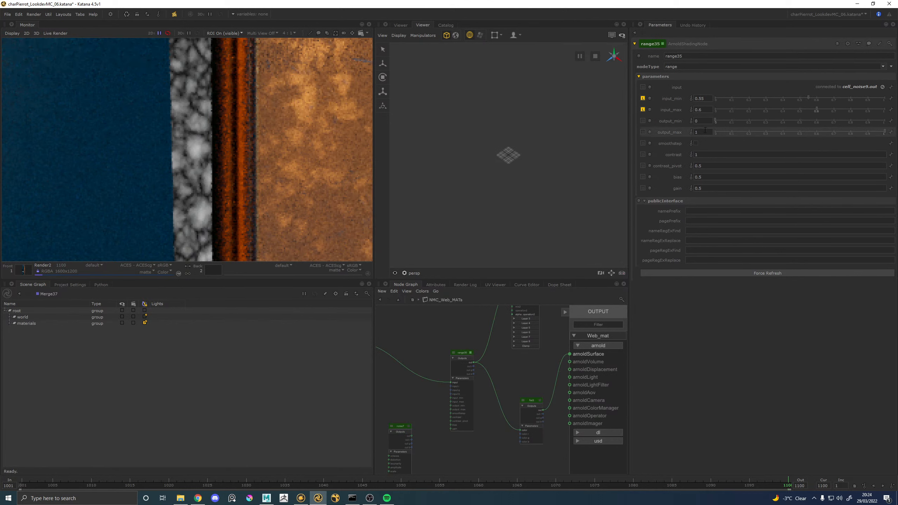
text(0)
drag(702, 121, 691, 134)
text(1)
click(643, 110)
click(643, 98)
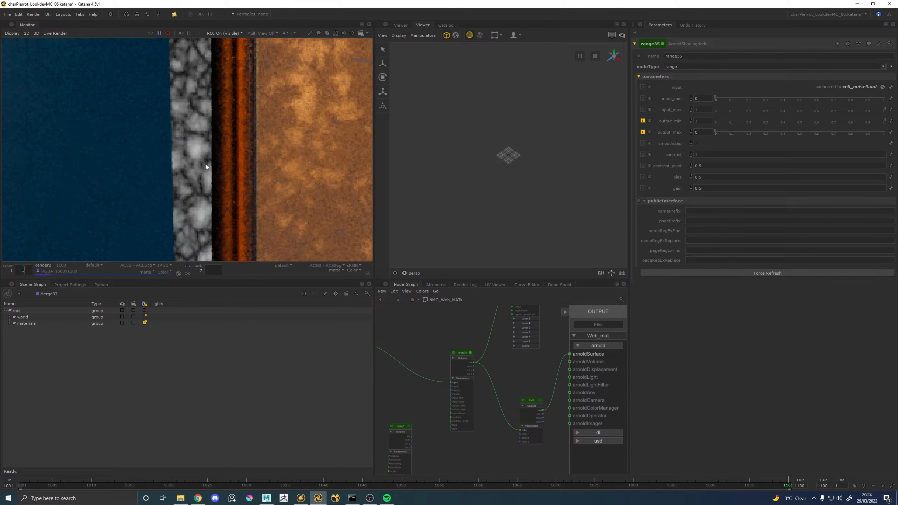
scroll(237, 138, down, 1)
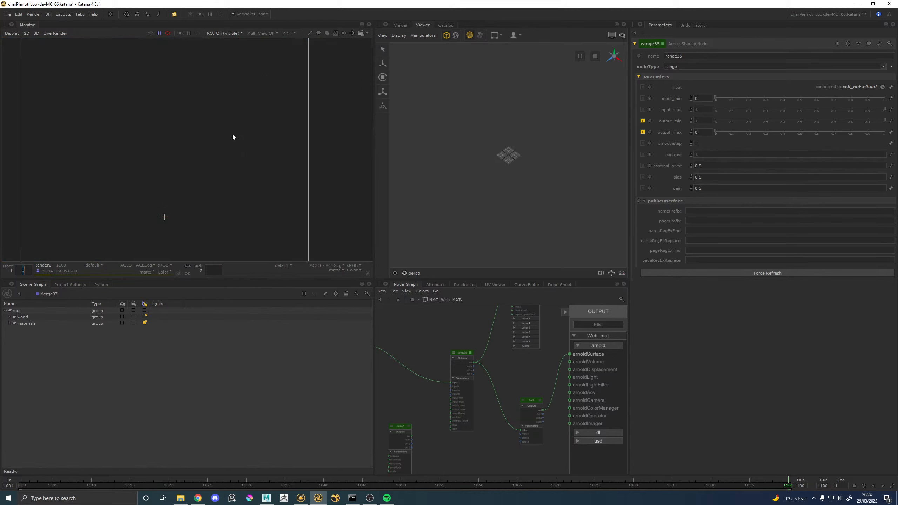
Set the cell_noise9 octaves to 1
middle_drag(416, 343, 488, 372)
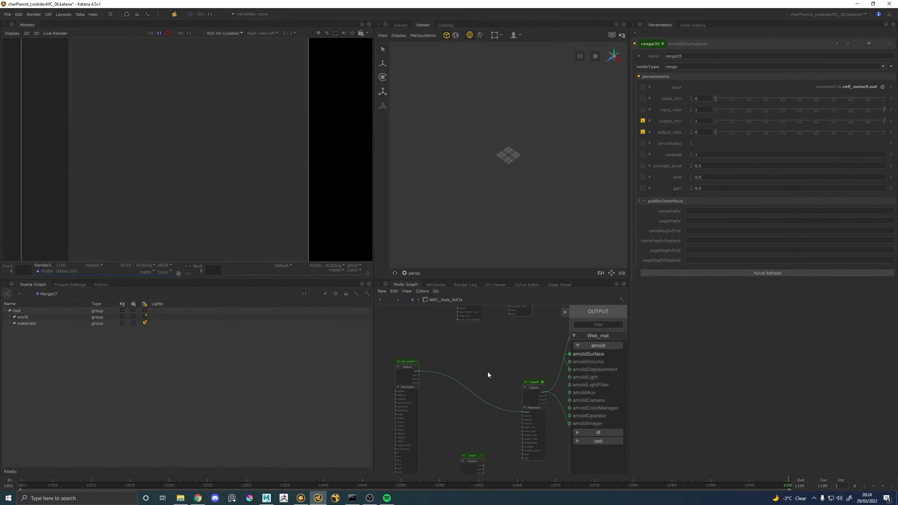
click(417, 361)
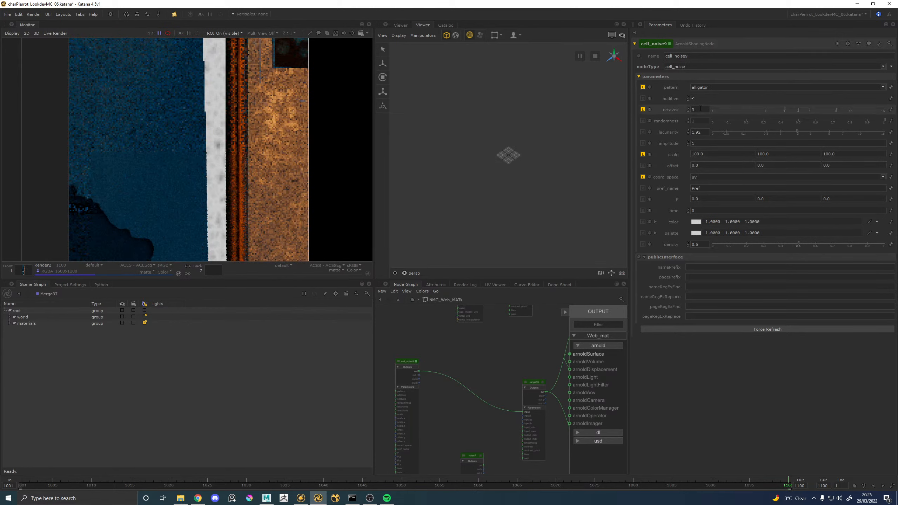
drag(698, 110, 678, 107)
text(1)
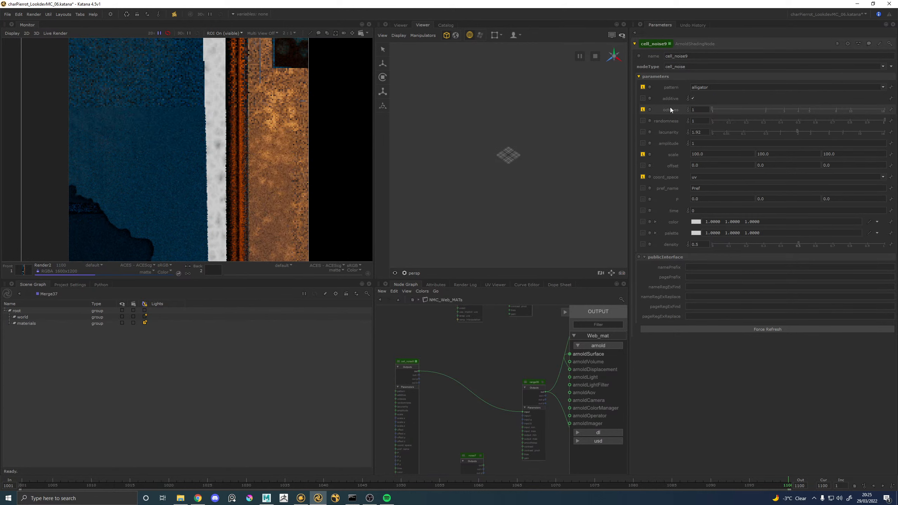
key(Return)
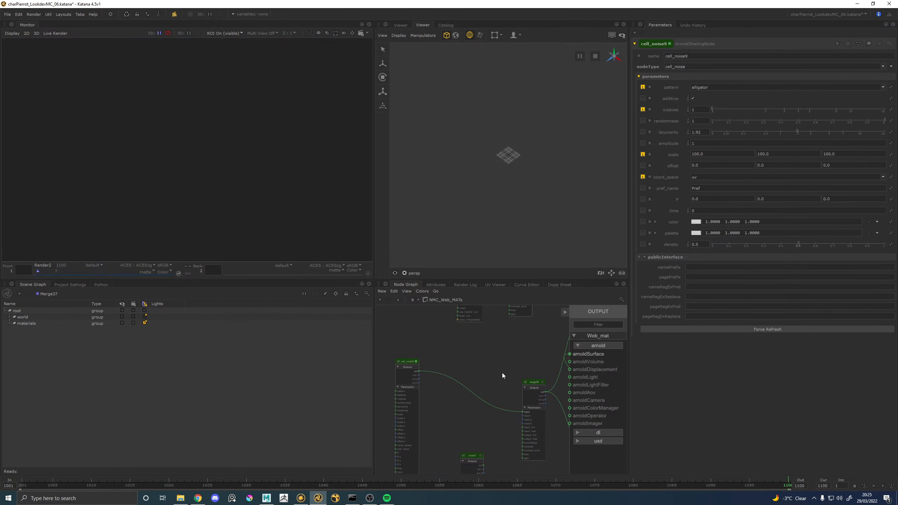
middle_drag(501, 367, 455, 348)
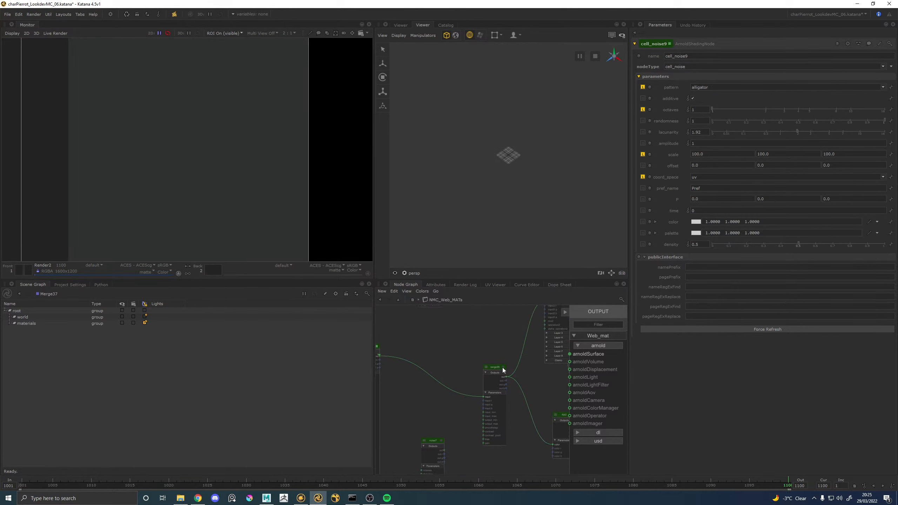
click(504, 370)
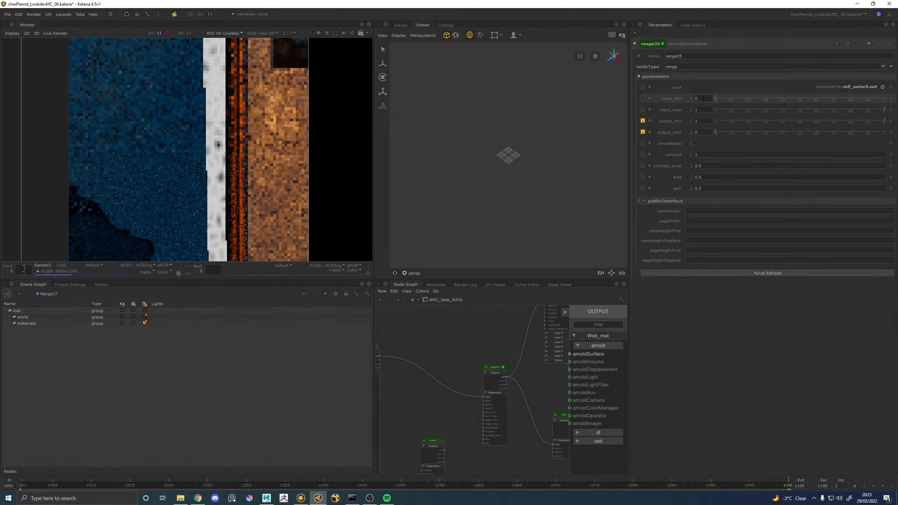
drag(704, 99, 680, 101)
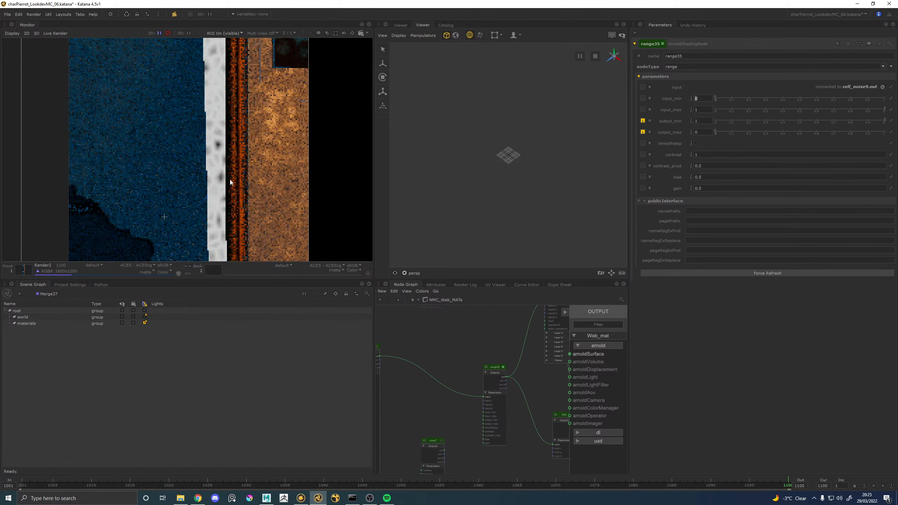
Set the cell_noise9 octaves back to 3
middle_drag(396, 349, 497, 367)
scroll(478, 359, up, 4)
click(481, 365)
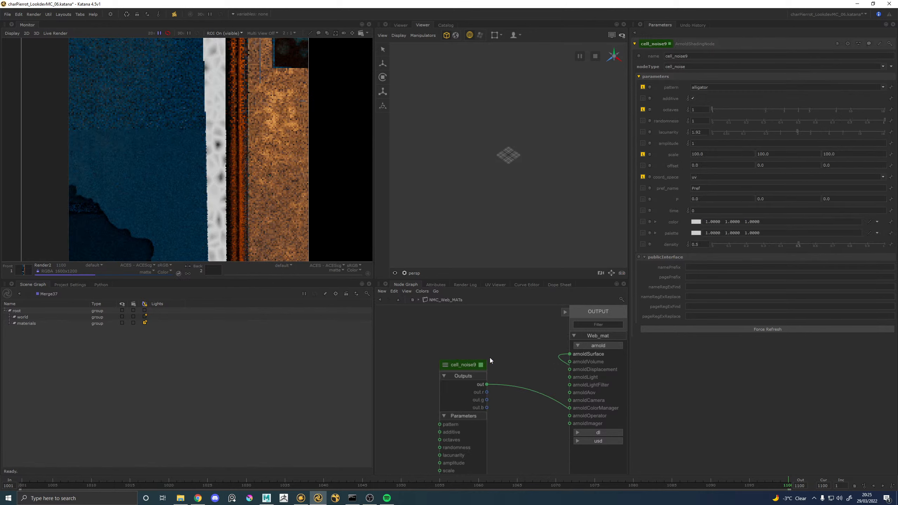
drag(698, 110, 683, 111)
text(3)
key(Return)
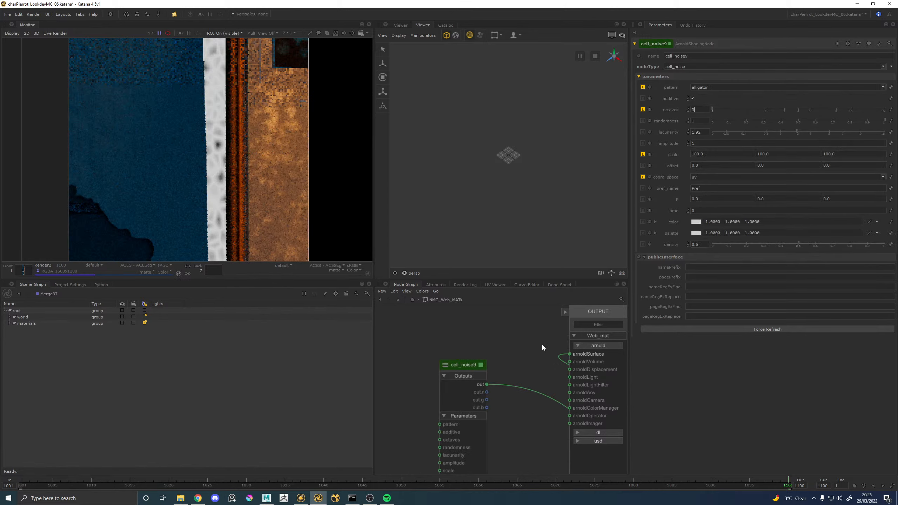
Set range35's input_min to 0.25 and input_max to 0.75
scroll(548, 360, down, 4)
middle_drag(547, 360, 431, 307)
scroll(472, 330, up, 4)
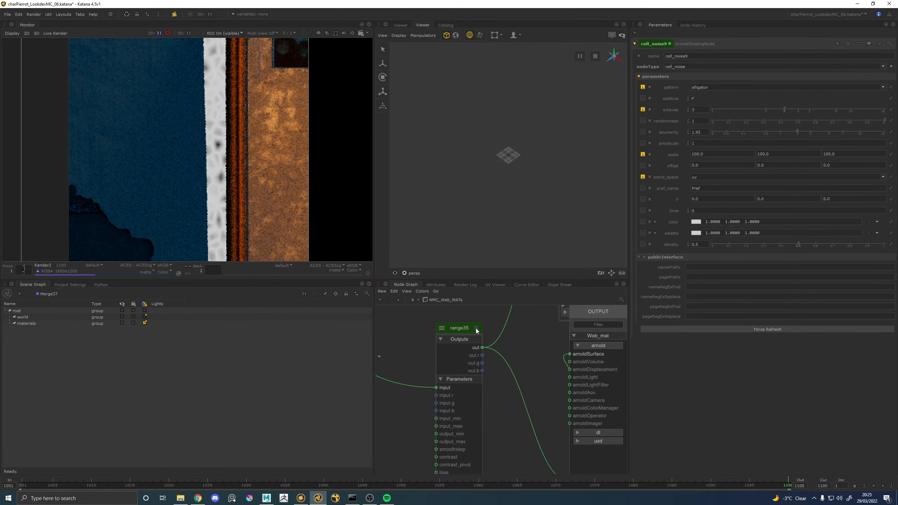
click(476, 329)
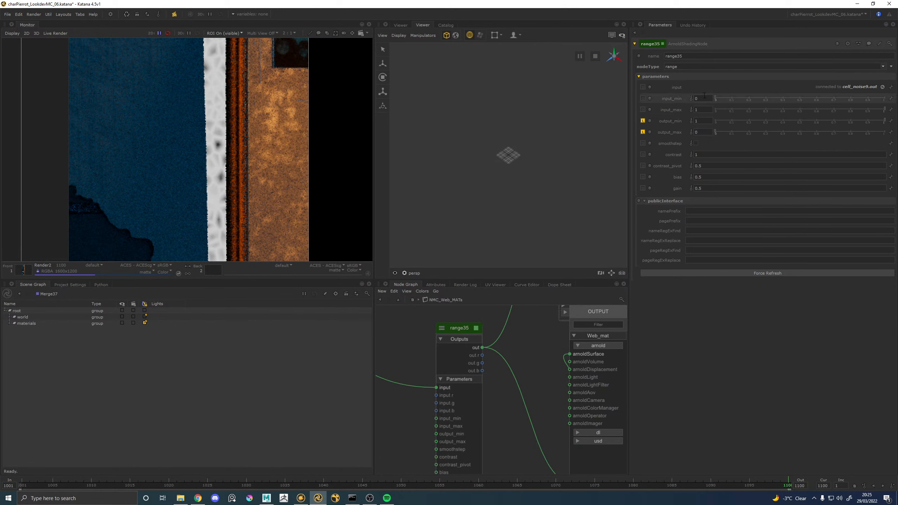
key(BackSpace)
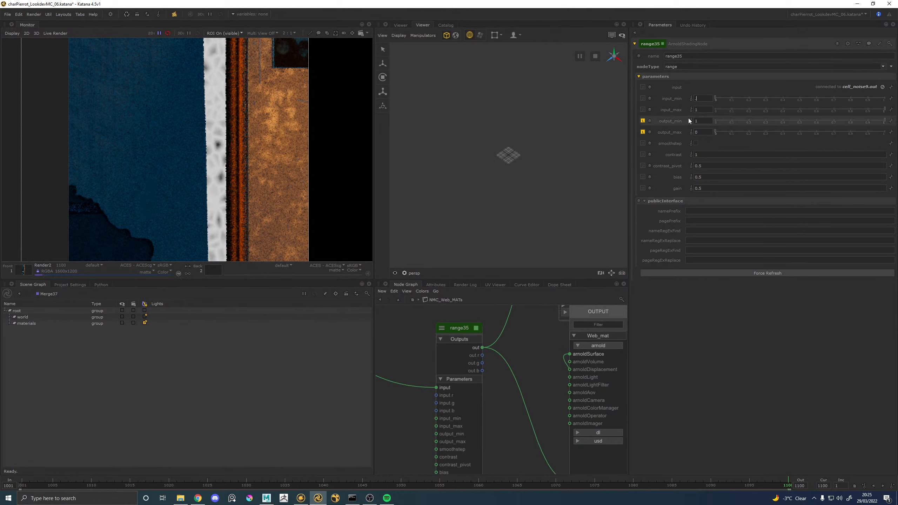
text(.25)
key(Return)
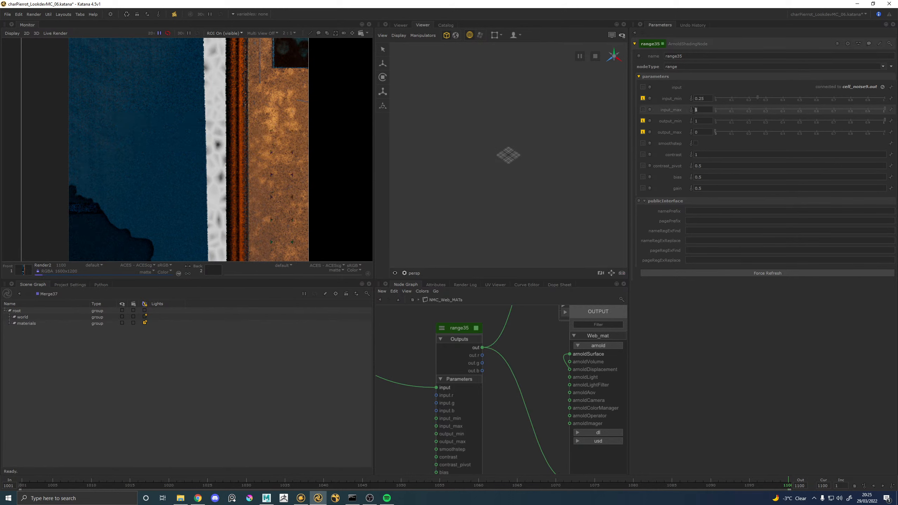
text(.75)
key(Return)
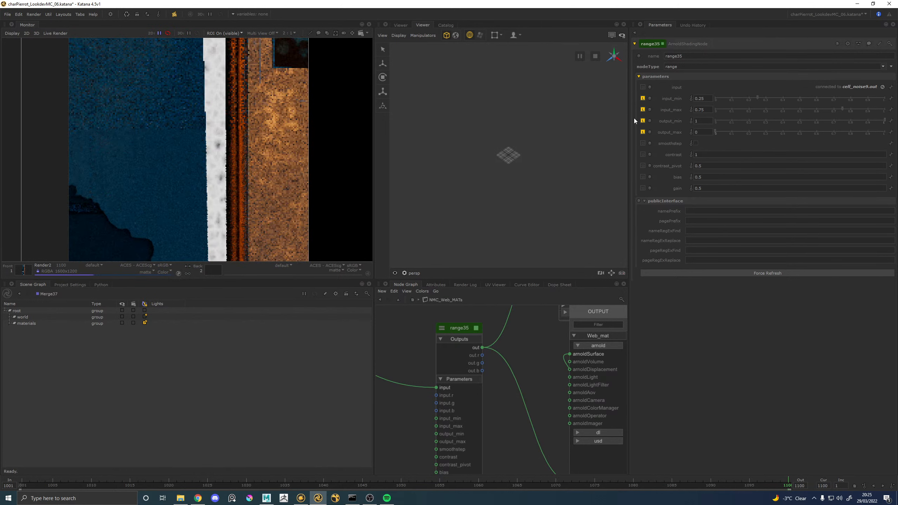
Reset range35's output_min and output_max to their defaults, and set input_min to 0.1 and input_max to 0.5
click(643, 121)
click(643, 132)
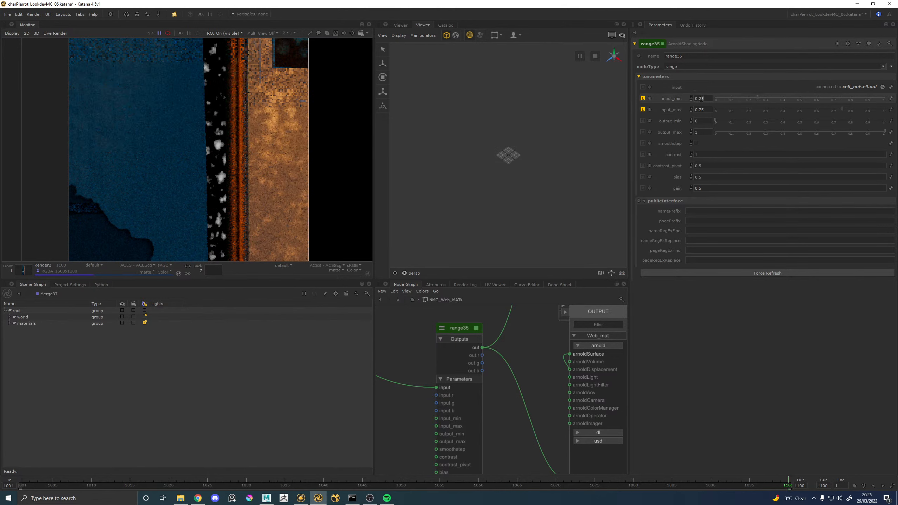
text(1)
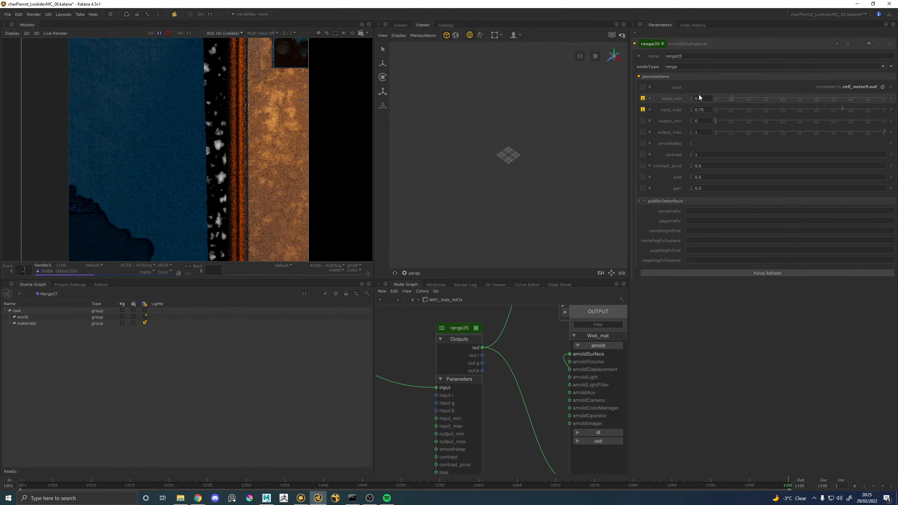
key(Return)
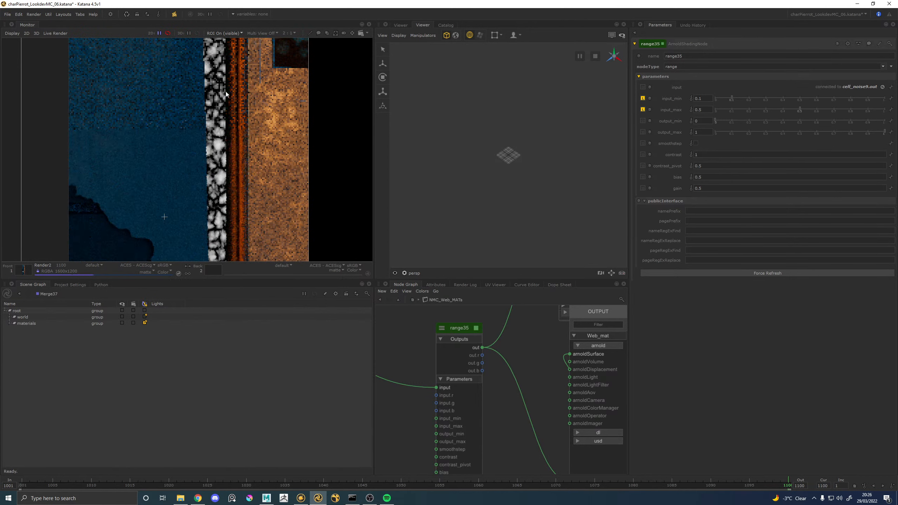
Check the web noise along the curved frame edge, and tighten range35 to input_min 0.15 and input_max 0.3
scroll(202, 136, up, 1)
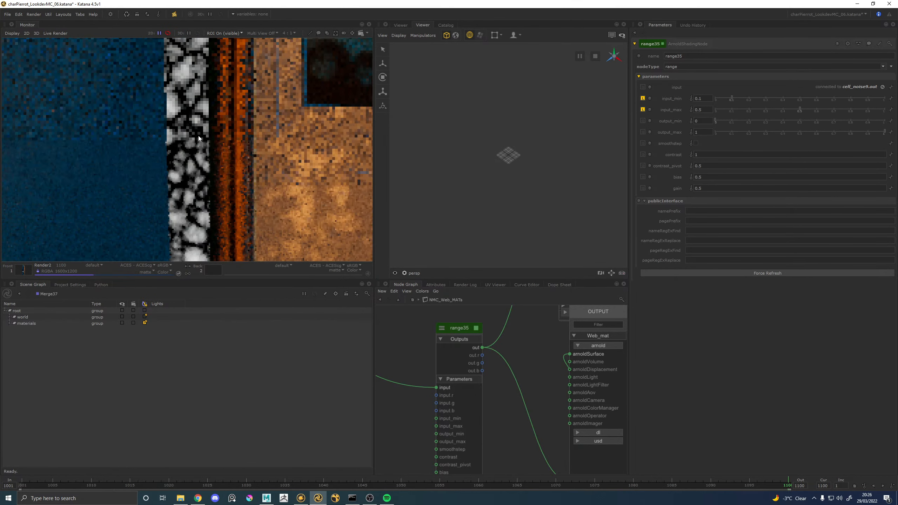
scroll(198, 135, down, 1)
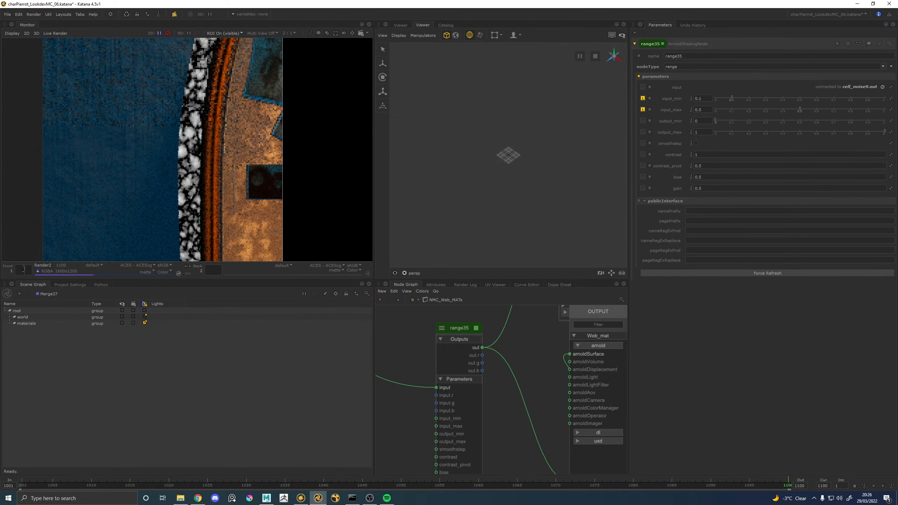
scroll(193, 124, up, 1)
scroll(200, 113, down, 1)
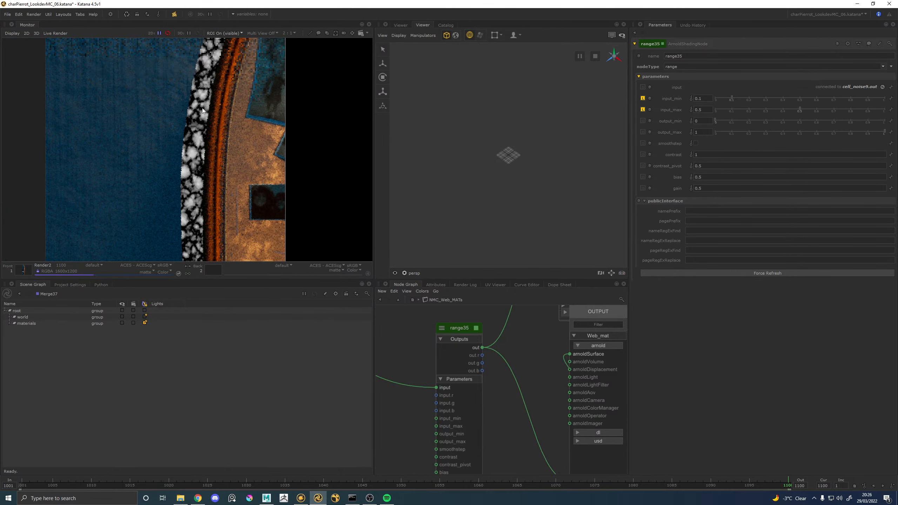
middle_drag(202, 111, 193, 160)
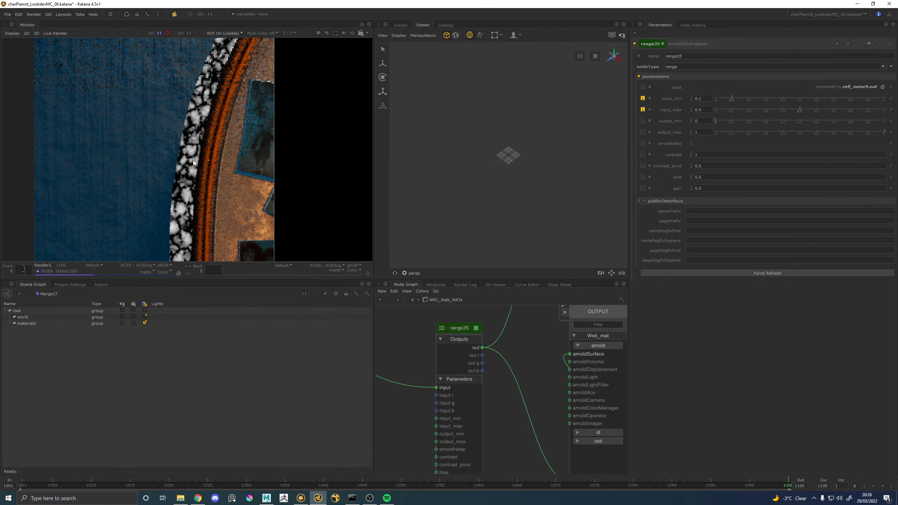
click(704, 109)
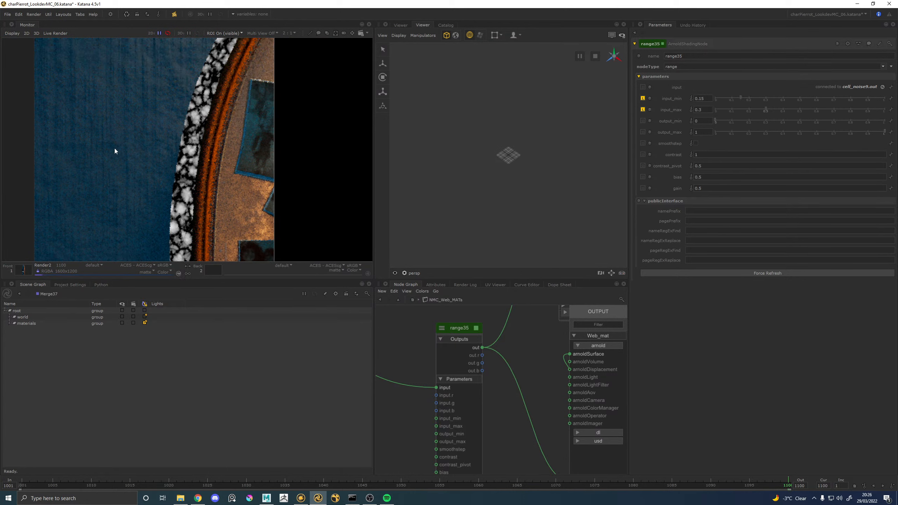
key(backslash)
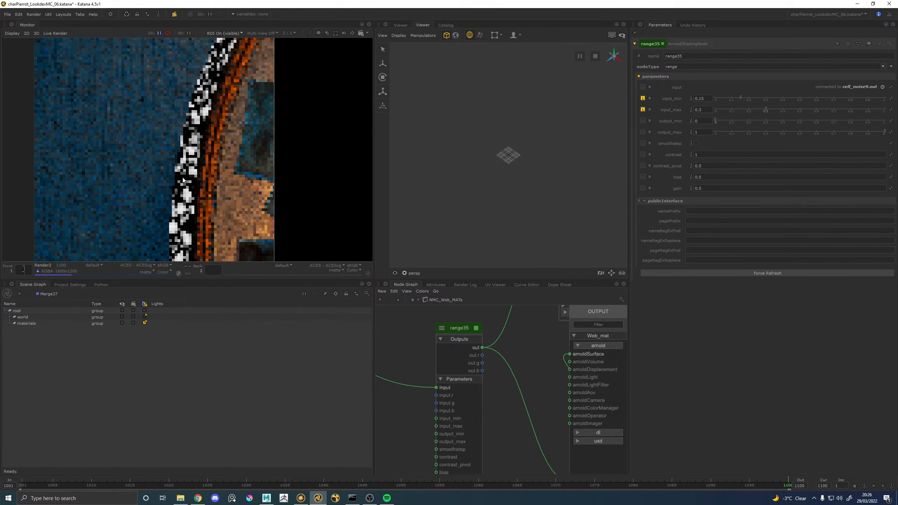
Invert range35 with output_min 1 and output_max 0, and set its input_max to 0.175
scroll(156, 194, down, 2)
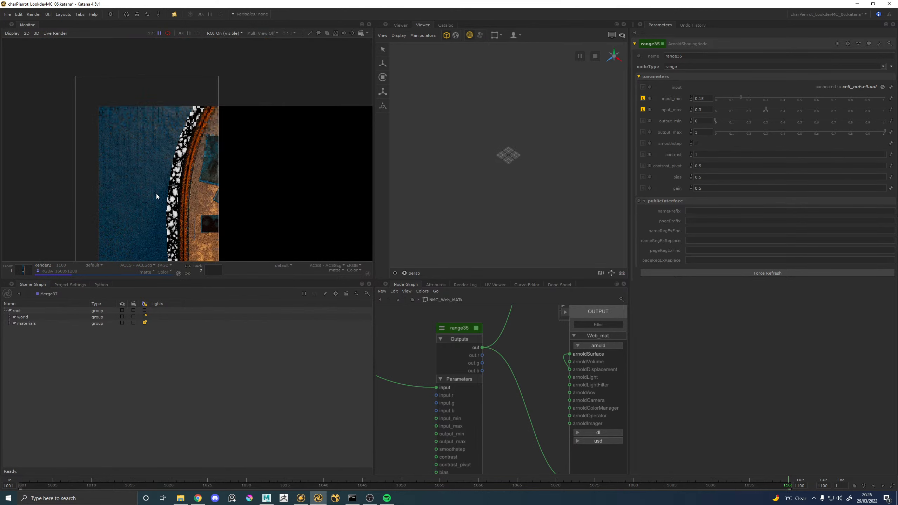
scroll(155, 187, up, 2)
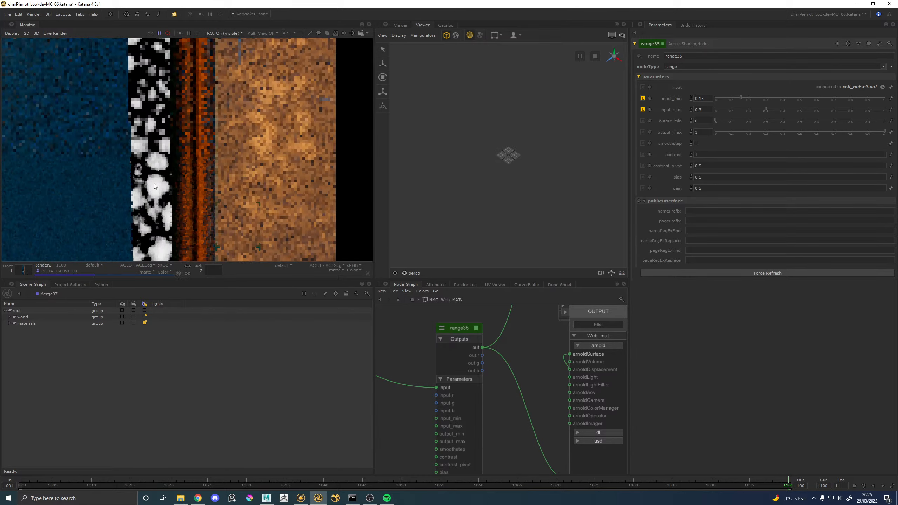
scroll(154, 186, down, 2)
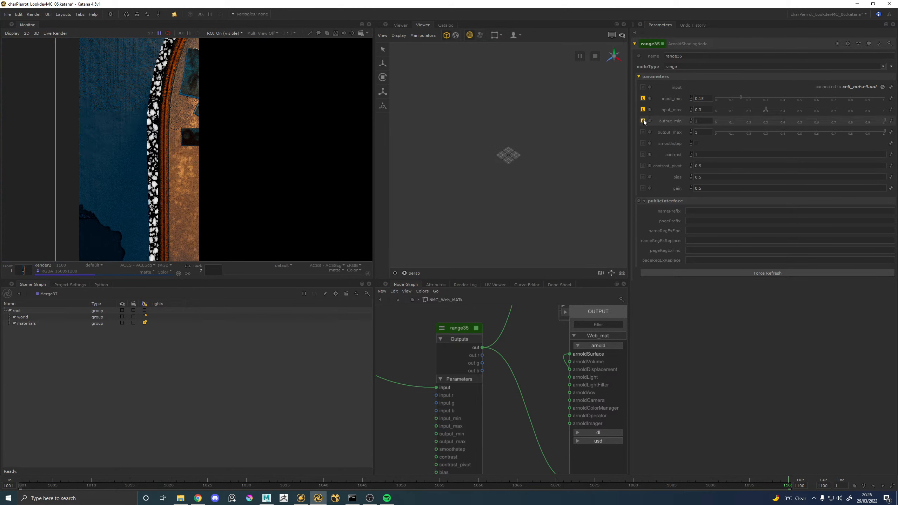
click(643, 132)
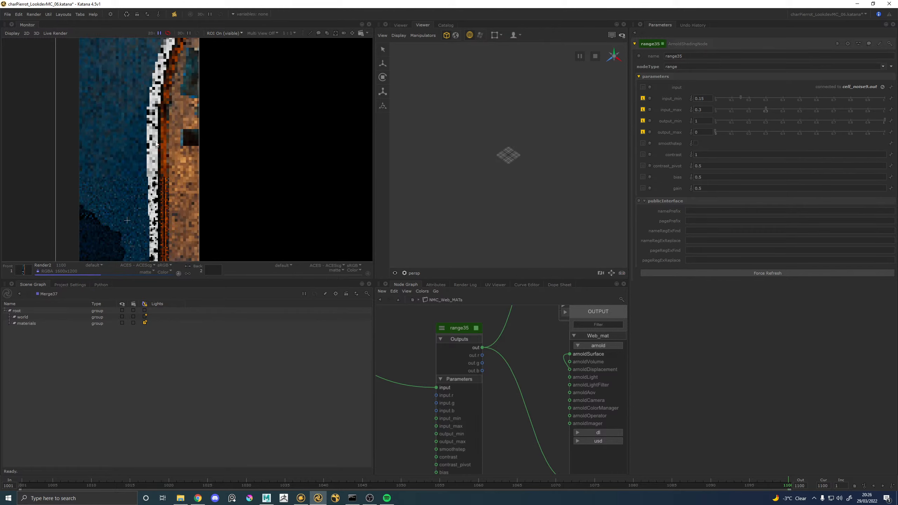
scroll(156, 141, up, 1)
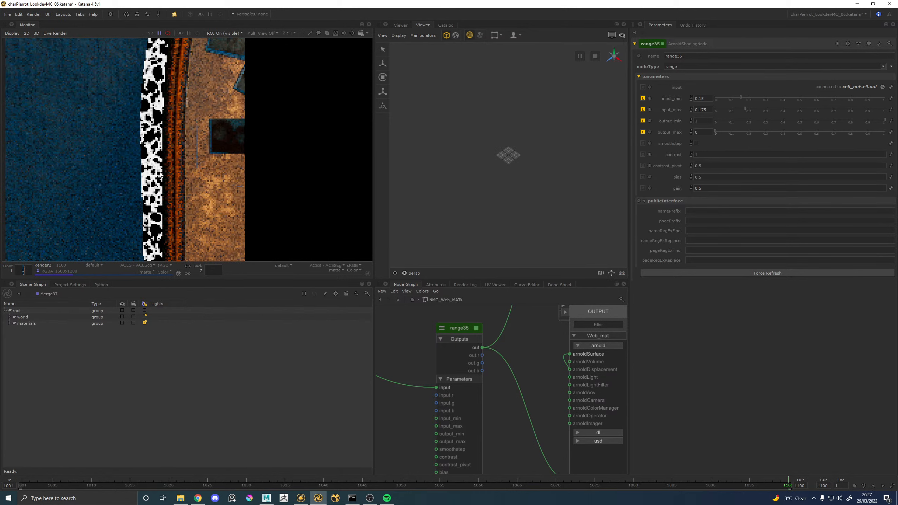
Set cell_noise9's scale to 300 in all three components
scroll(163, 175, down, 1)
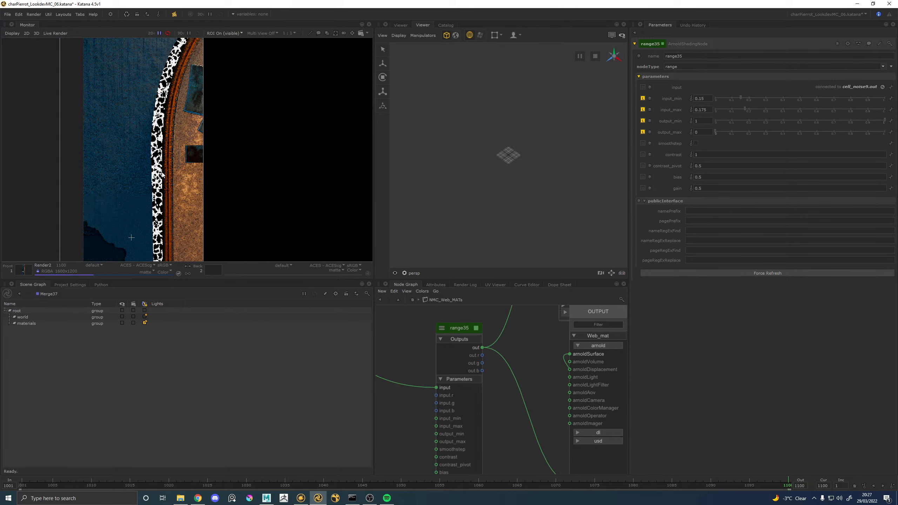
scroll(162, 175, down, 2)
scroll(162, 175, up, 2)
middle_drag(466, 353, 558, 360)
middle_drag(439, 346, 558, 409)
click(423, 347)
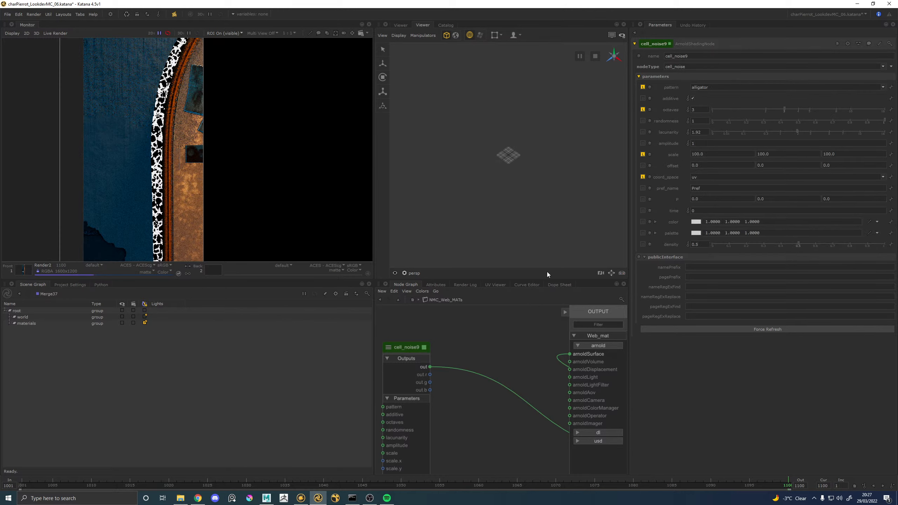
click(704, 155)
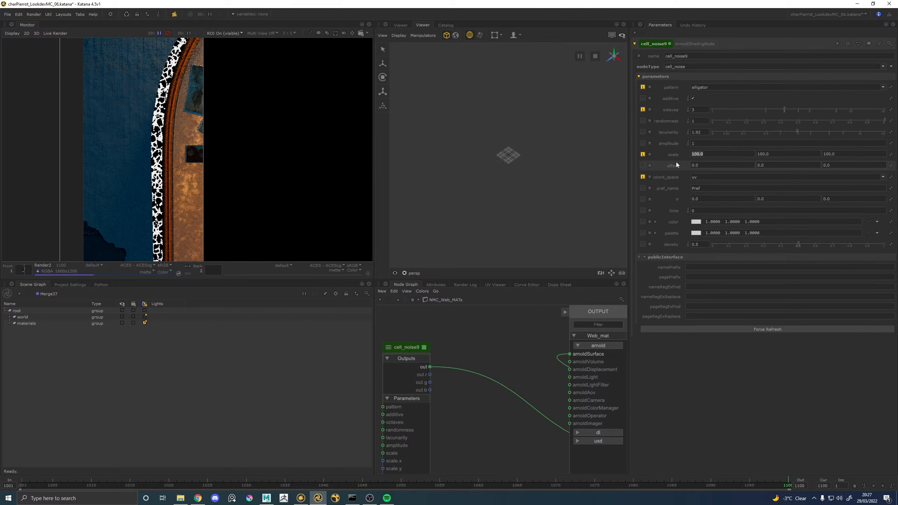
text(300)
key(Tab)
text(300)
key(Tab)
text(300)
key(Return)
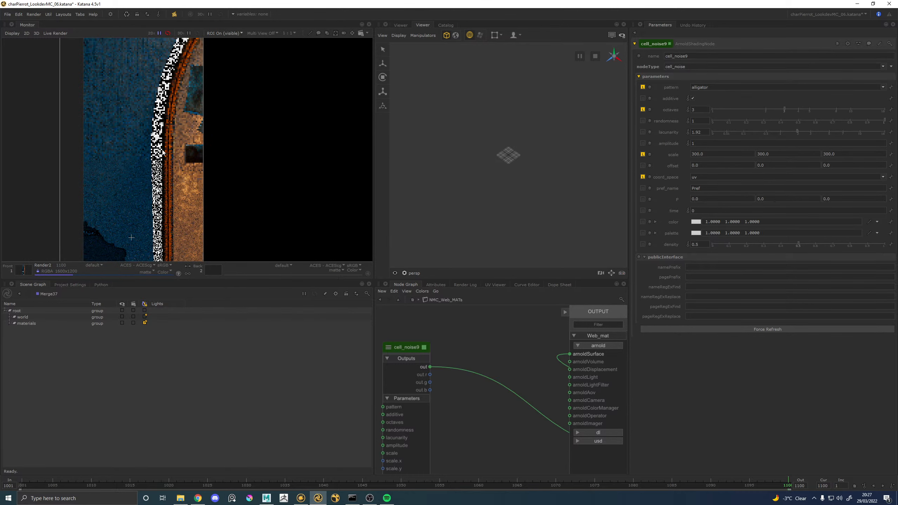
Set range35's output_max to 0.35
scroll(158, 179, up, 3)
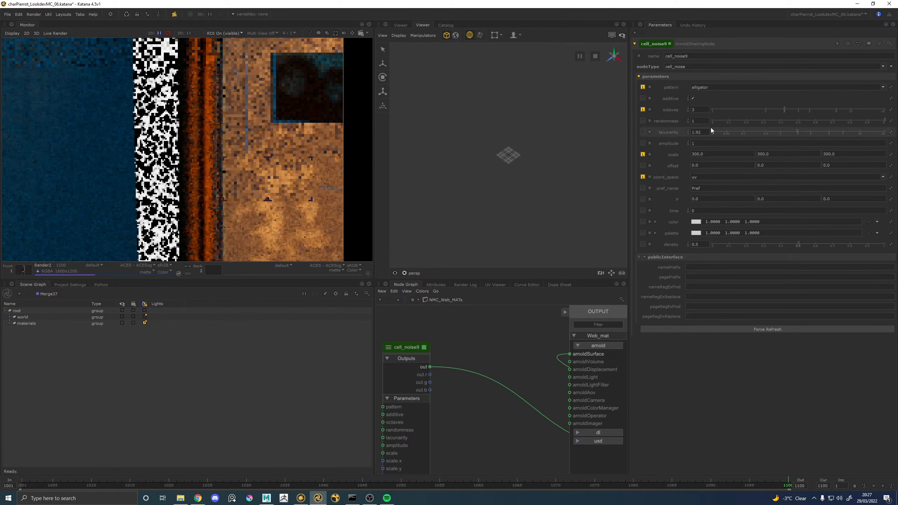
scroll(505, 357, down, 5)
scroll(485, 349, up, 4)
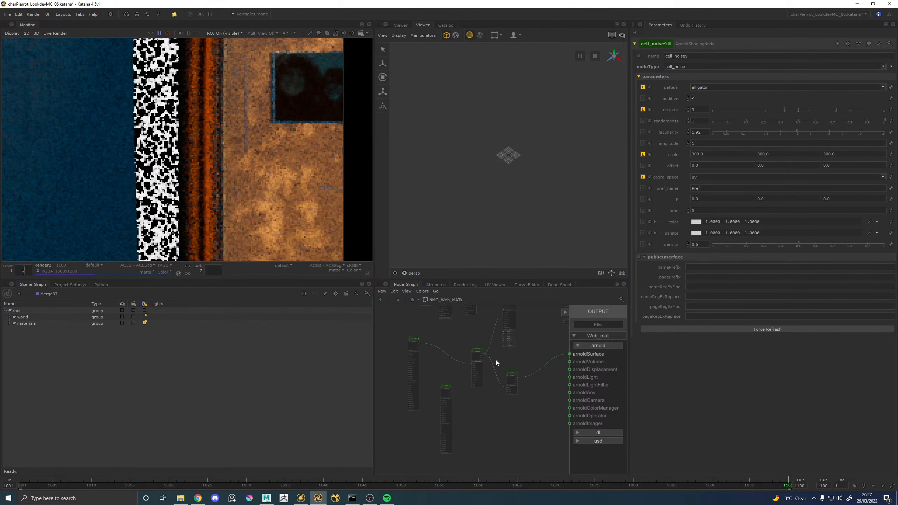
click(485, 349)
double_click(483, 349)
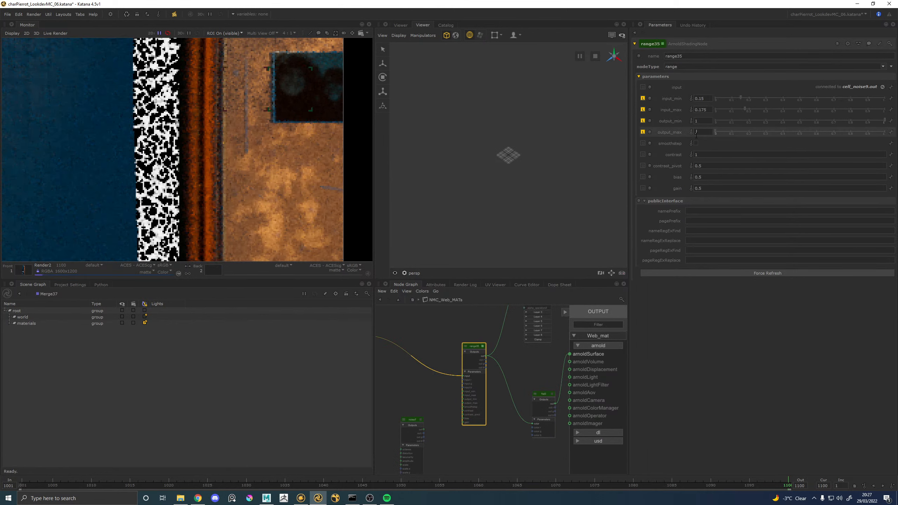
text(0.35)
key(Return)
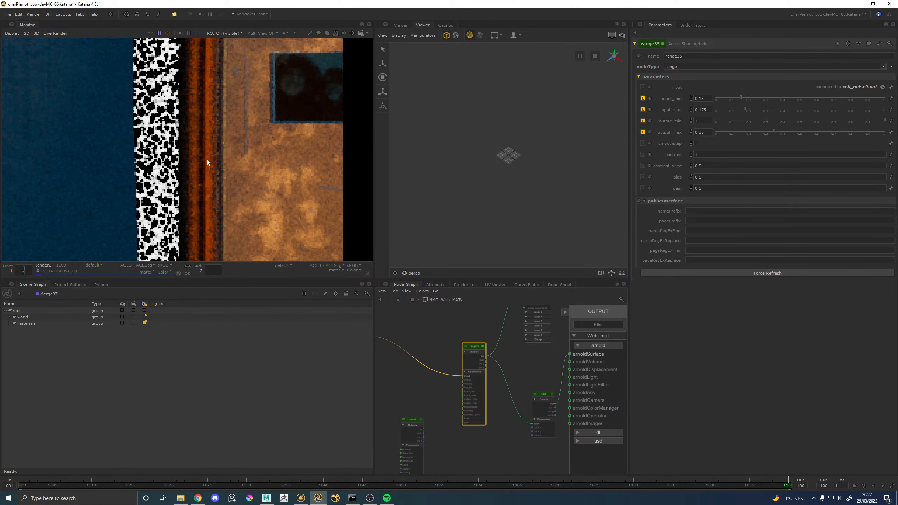
Connect the standard_surface node's out to the arnoldSurface input of Web_mat
scroll(506, 379, down, 5)
middle_drag(507, 377, 465, 404)
scroll(508, 358, up, 5)
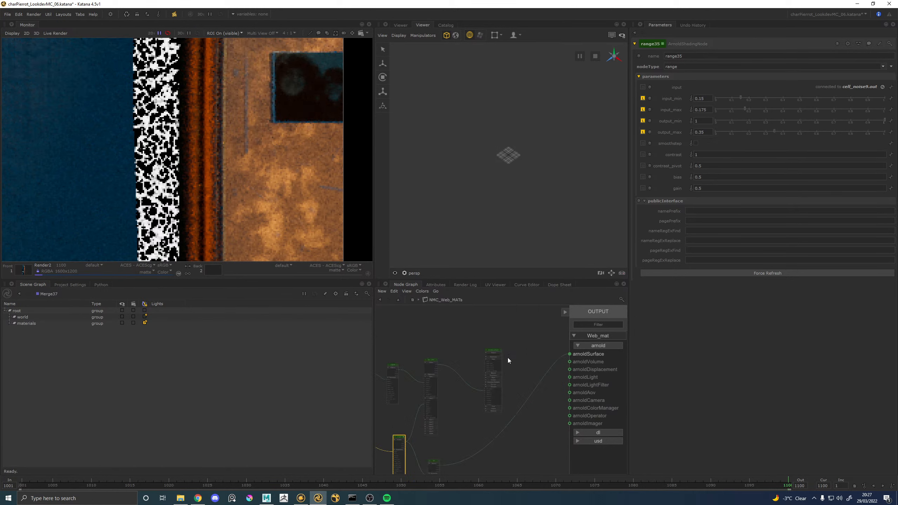
drag(502, 355, 570, 354)
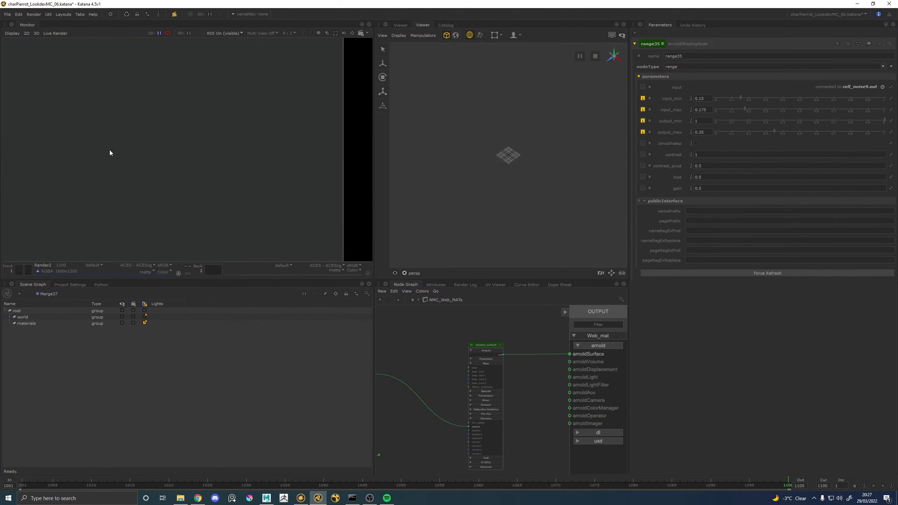
Inspect the direct and indirect passes of the render, and return the display to the default pass
scroll(121, 140, down, 1)
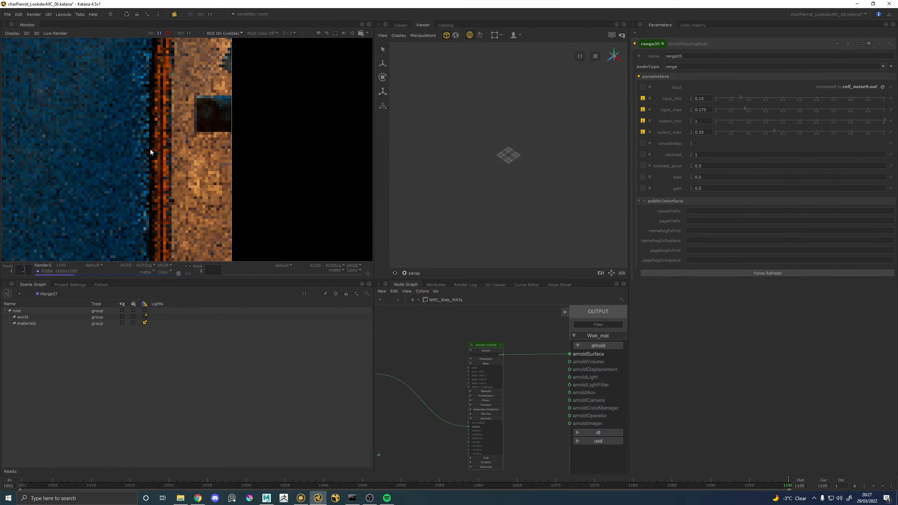
click(93, 265)
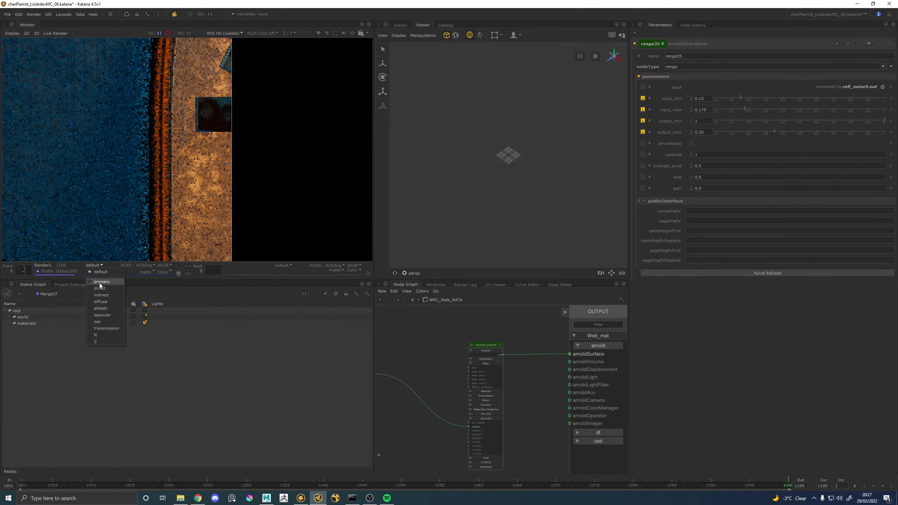
click(100, 288)
click(104, 266)
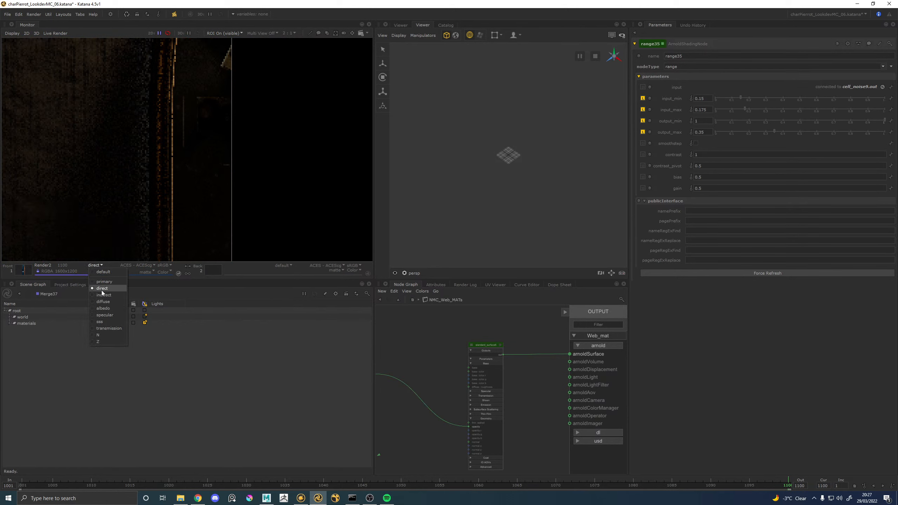
click(103, 295)
click(100, 266)
click(101, 274)
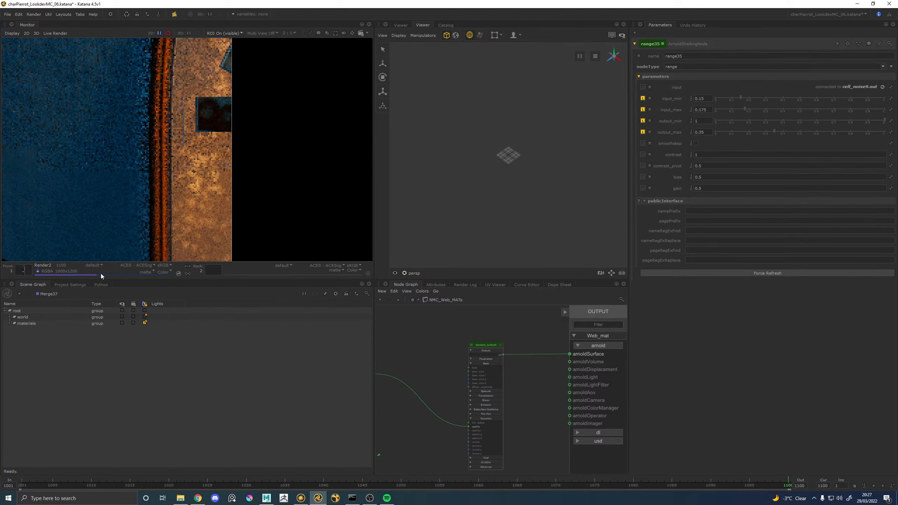
Examine the shaded web pattern along the curved orange frame edge in the render
middle_drag(149, 221, 147, 172)
scroll(147, 180, down, 1)
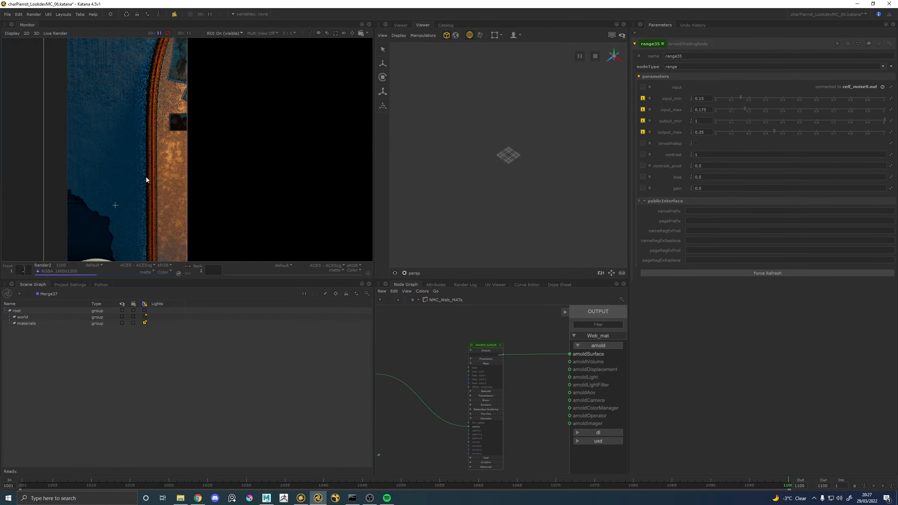
middle_drag(148, 204, 141, 138)
middle_drag(133, 253, 127, 154)
scroll(134, 191, up, 2)
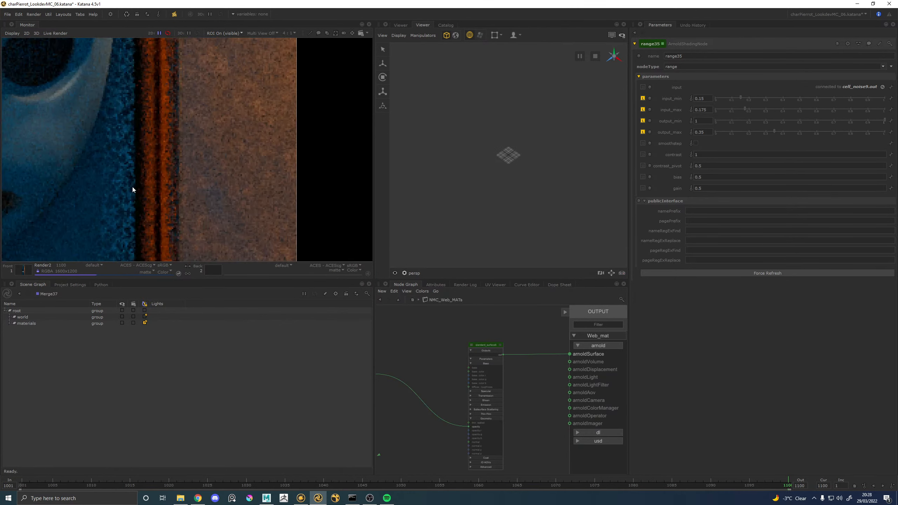
scroll(129, 182, down, 2)
middle_drag(132, 127, 129, 173)
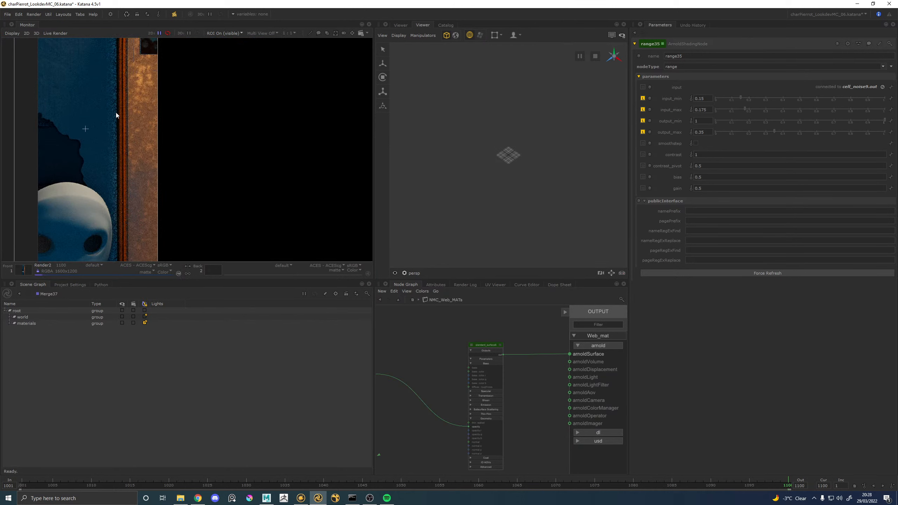
scroll(115, 112, up, 2)
middle_drag(102, 104, 128, 253)
middle_drag(134, 44, 132, 155)
scroll(132, 155, down, 1)
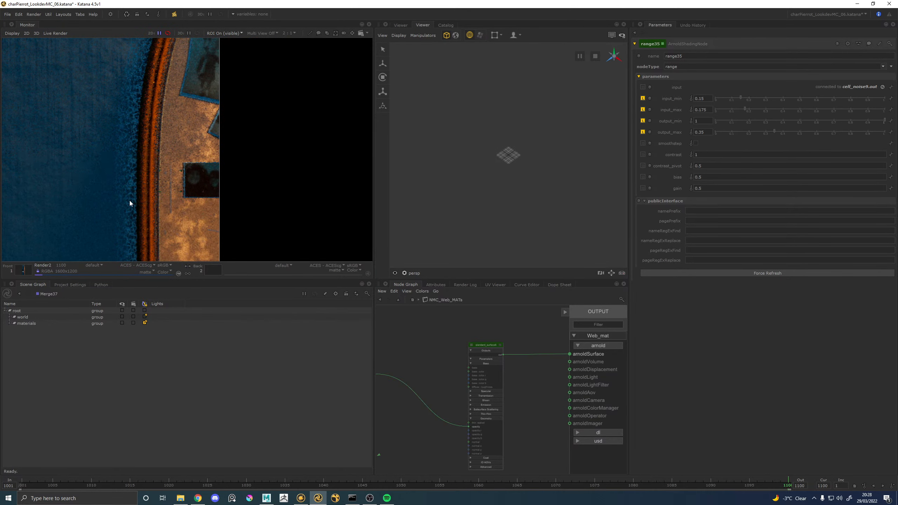
middle_drag(131, 201, 131, 164)
scroll(130, 204, down, 1)
middle_drag(129, 205, 128, 134)
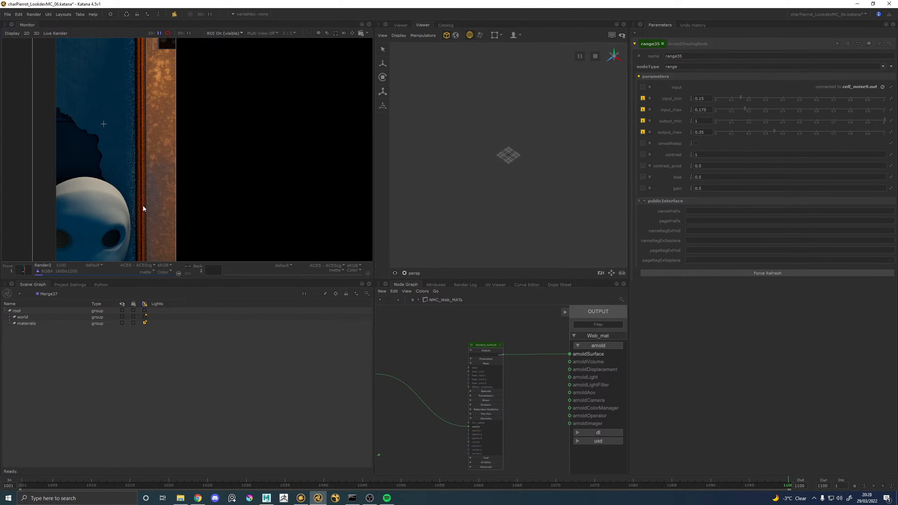
Examine the web pattern around the pale mask's face and mouth and beside the lower frame edge
middle_drag(144, 208, 150, 141)
scroll(139, 208, up, 2)
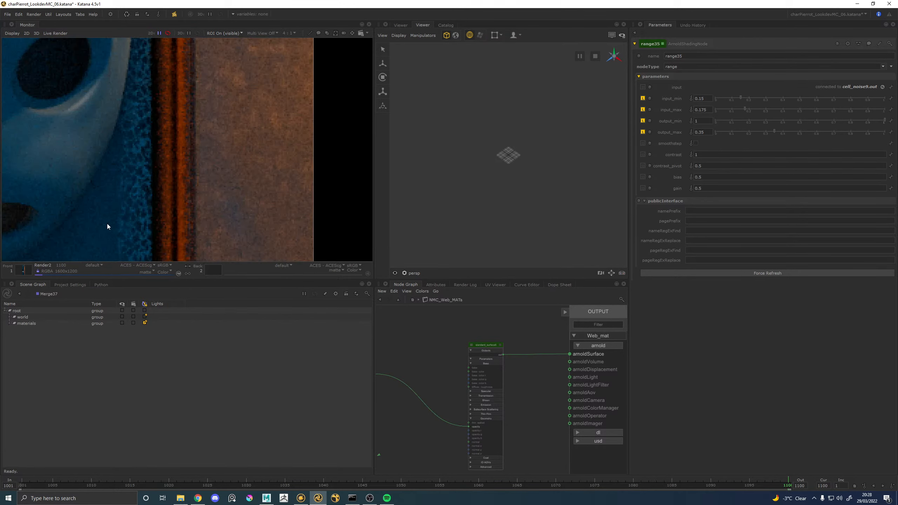
middle_drag(106, 223, 150, 158)
scroll(95, 194, down, 1)
middle_drag(95, 194, 179, 160)
scroll(108, 186, up, 1)
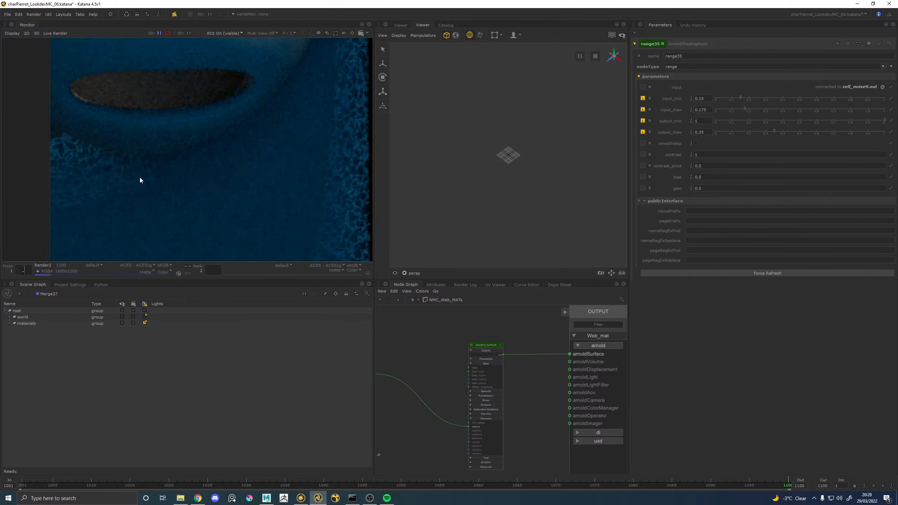
scroll(140, 178, down, 1)
scroll(482, 360, down, 3)
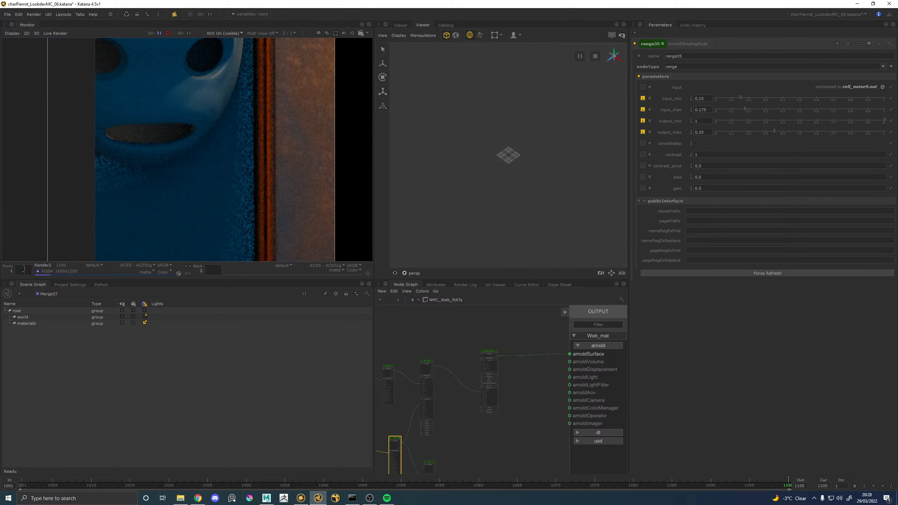
scroll(455, 364, up, 3)
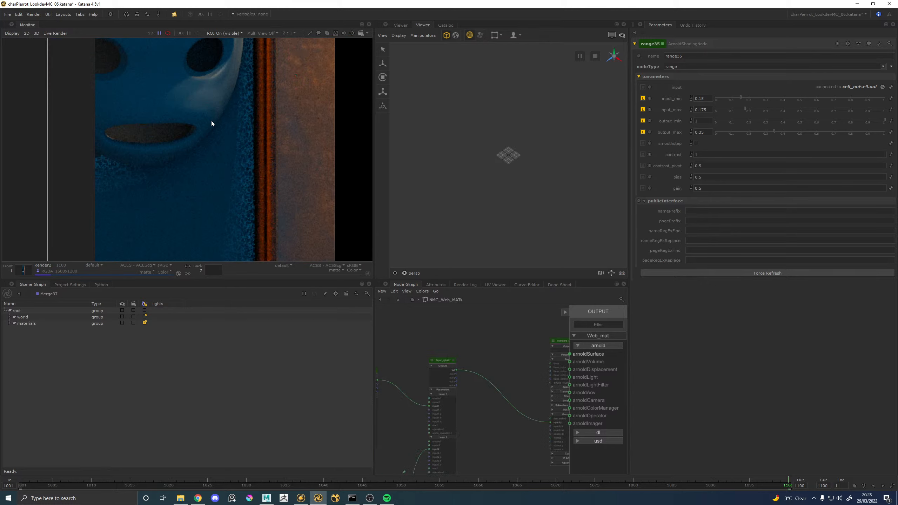
scroll(267, 131, down, 2)
scroll(275, 135, up, 1)
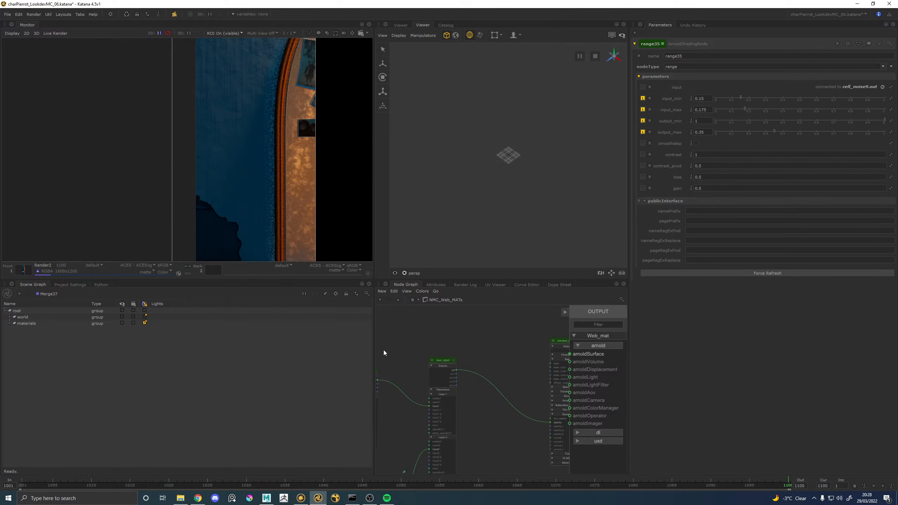
Set range35's output_max to 0.6
middle_drag(476, 426, 536, 384)
scroll(420, 400, down, 3)
middle_drag(417, 413, 498, 384)
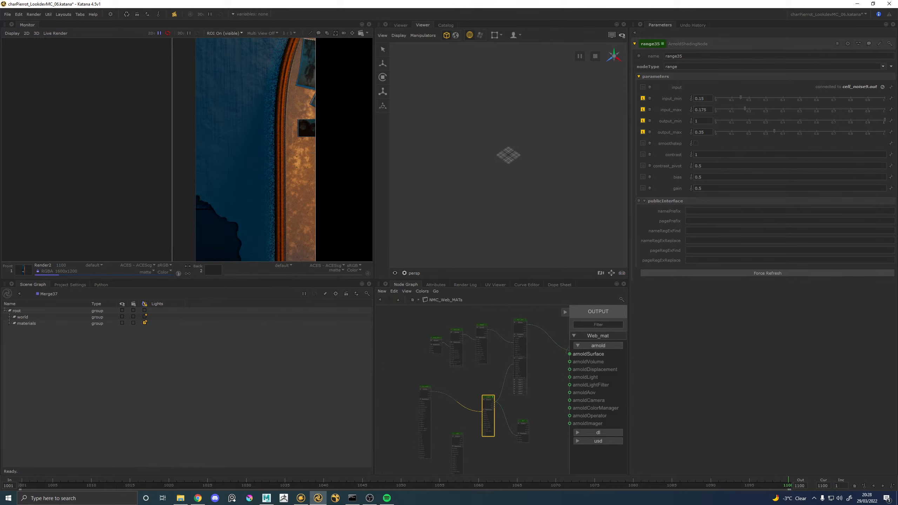
scroll(491, 409, up, 5)
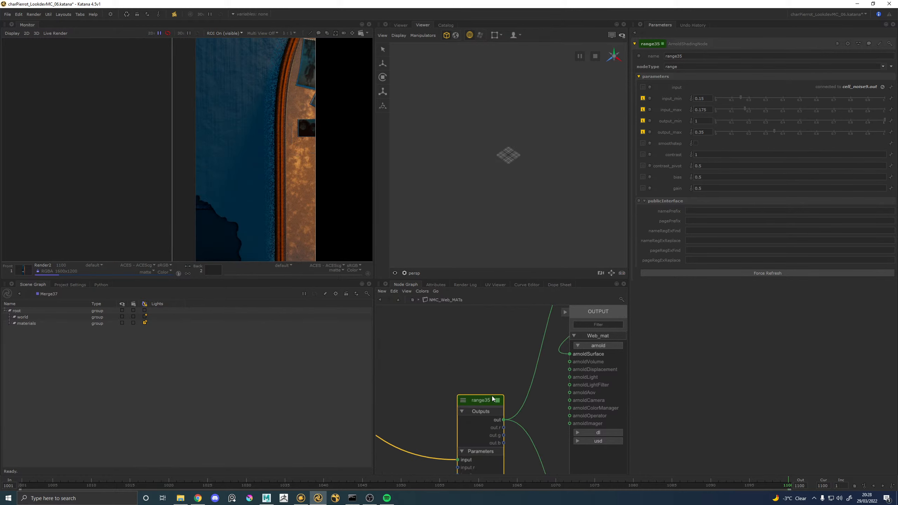
click(704, 132)
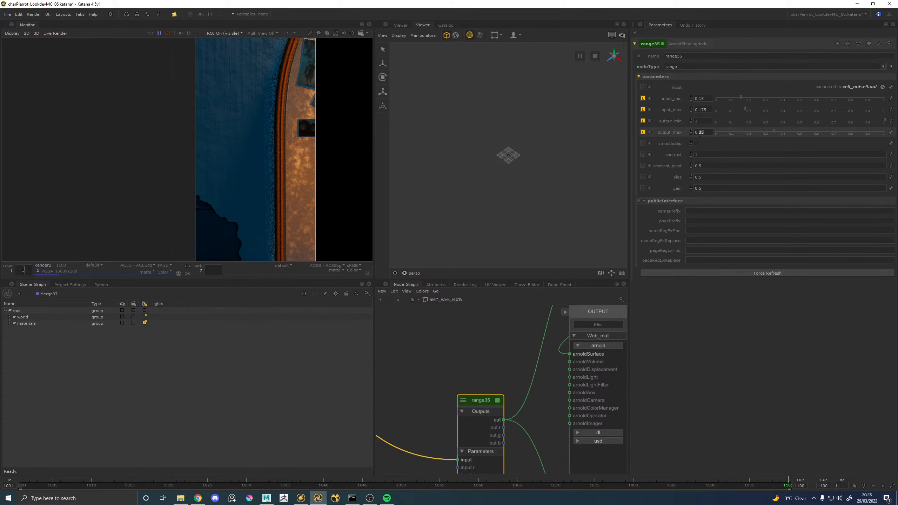
scroll(460, 359, down, 6)
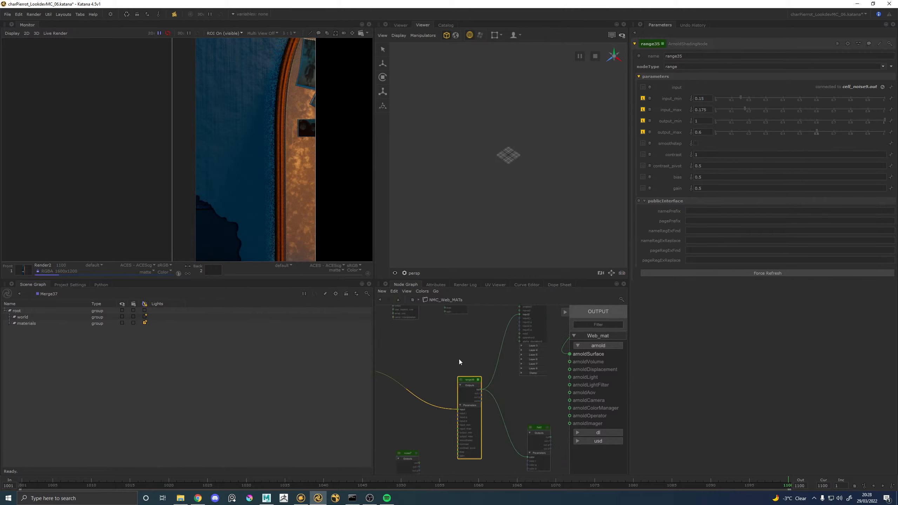
drag(393, 355, 454, 351)
click(467, 389)
middle_drag(499, 340, 493, 360)
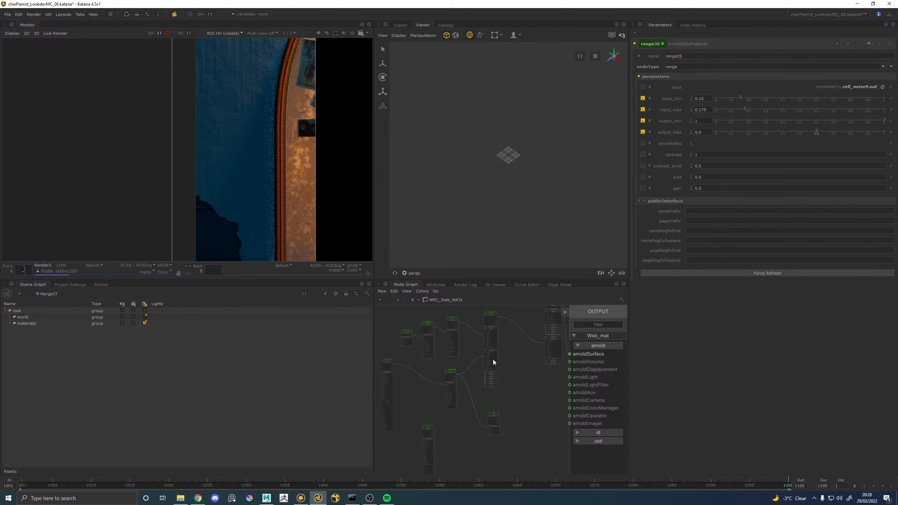
click(385, 363)
click(419, 412)
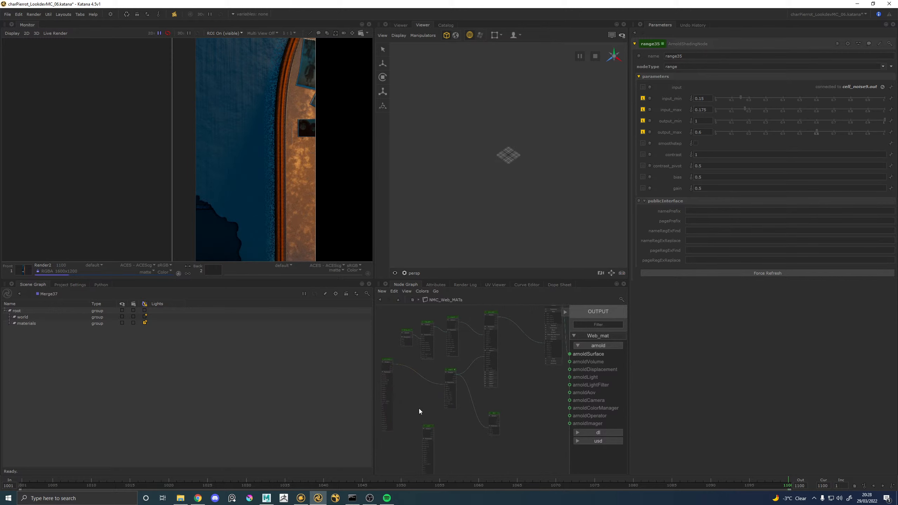
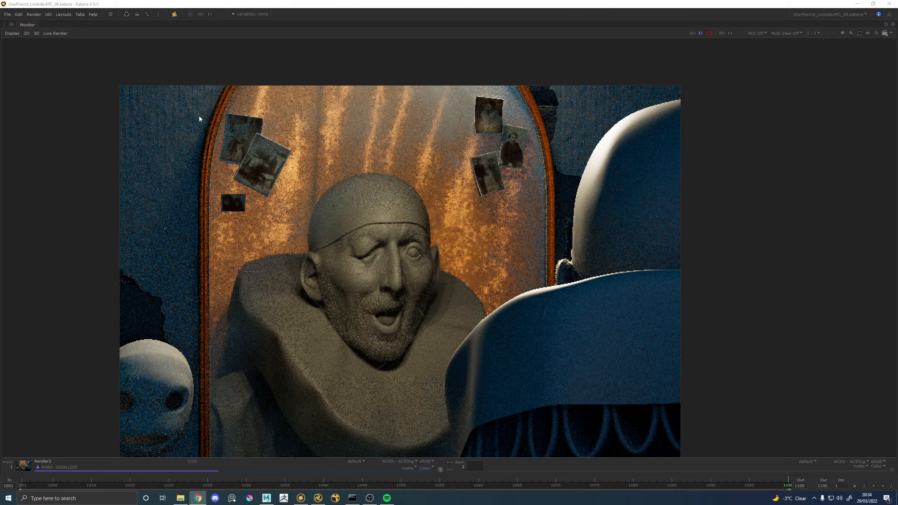
Examine the full render of the bust, the frame and the surrounding webs, both overall and close up
scroll(241, 163, down, 1)
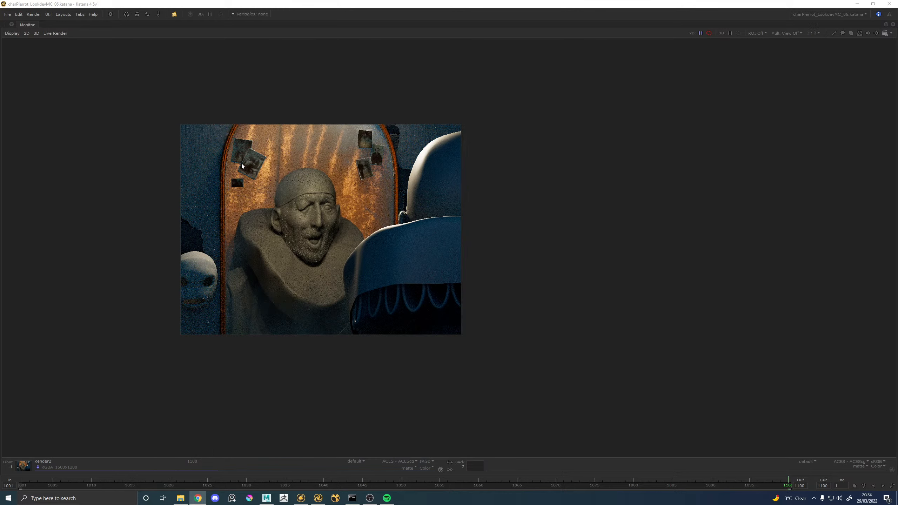
scroll(270, 197, up, 1)
scroll(270, 198, down, 1)
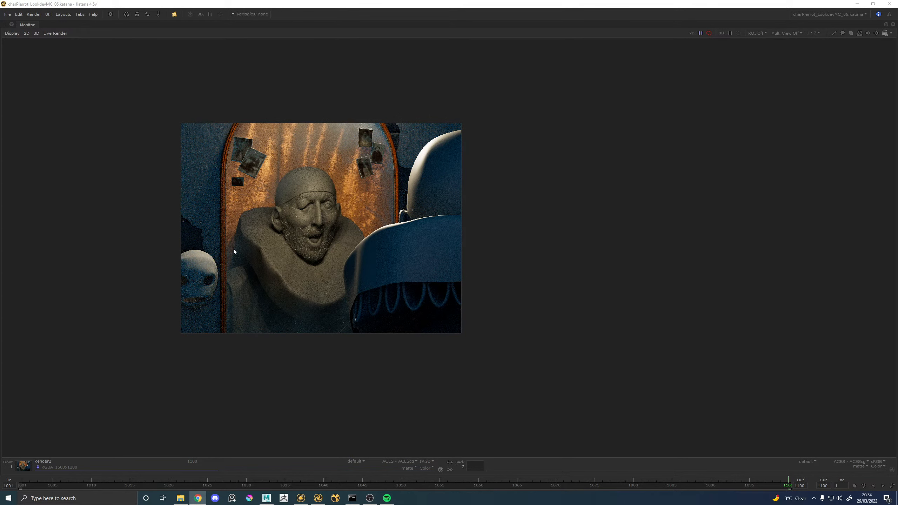
scroll(264, 257, up, 1)
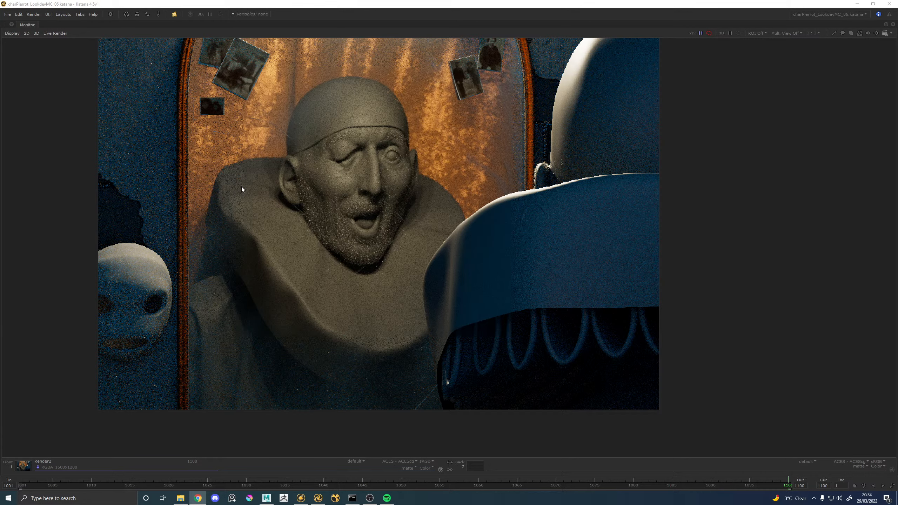
middle_drag(347, 115, 345, 155)
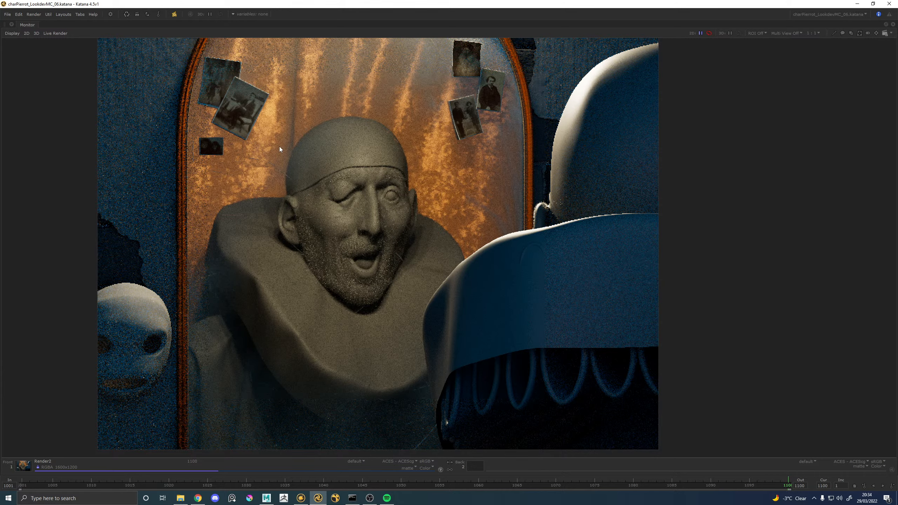
Examine the grey-shaded bust, the pale mask and the foreground ruff in the full render, overall and close up
middle_drag(279, 146, 281, 207)
middle_drag(333, 256, 358, 172)
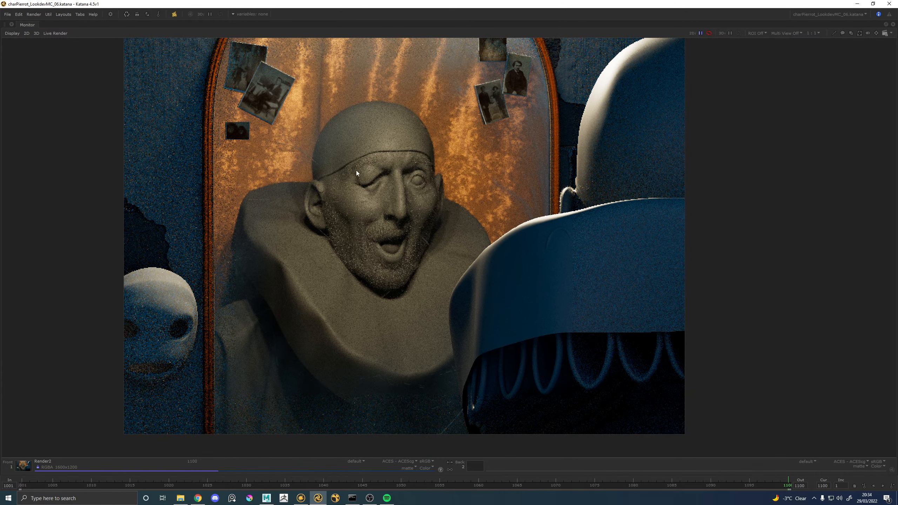
middle_drag(258, 222, 304, 261)
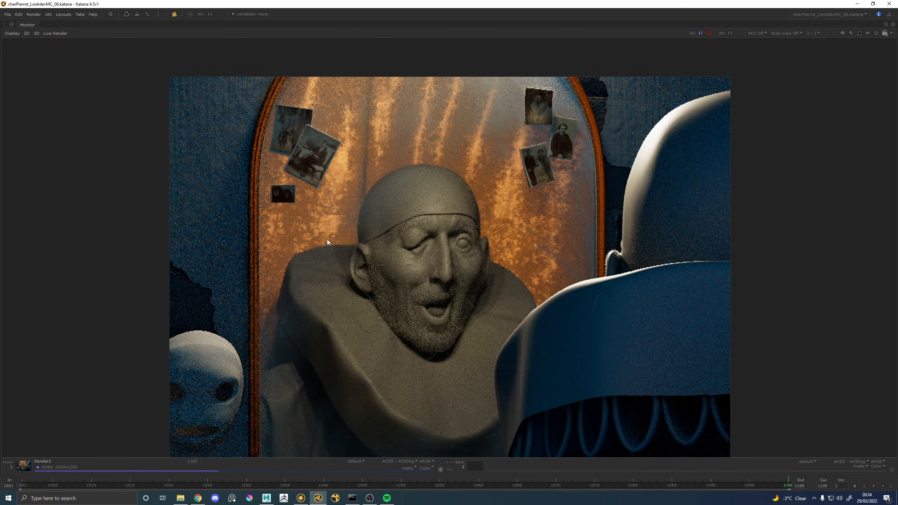
middle_drag(518, 286, 391, 234)
scroll(479, 224, down, 1)
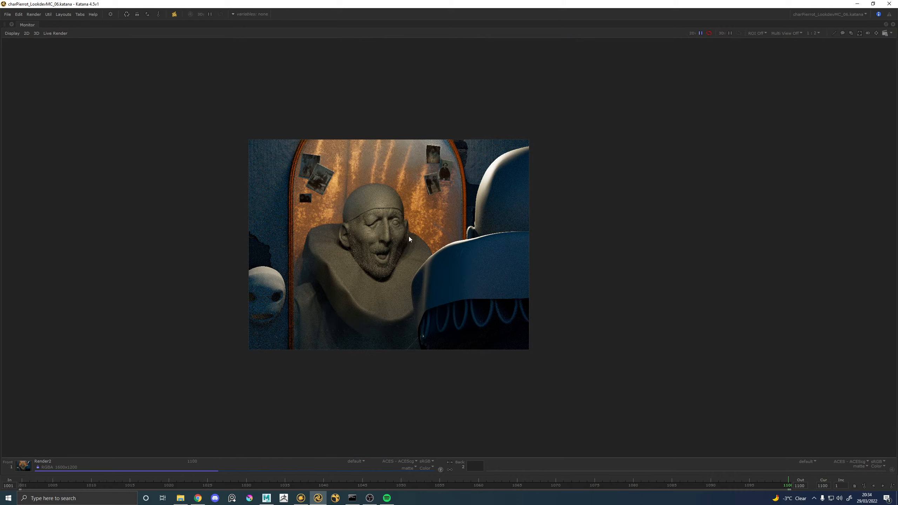
scroll(391, 234, up, 1)
scroll(386, 232, up, 1)
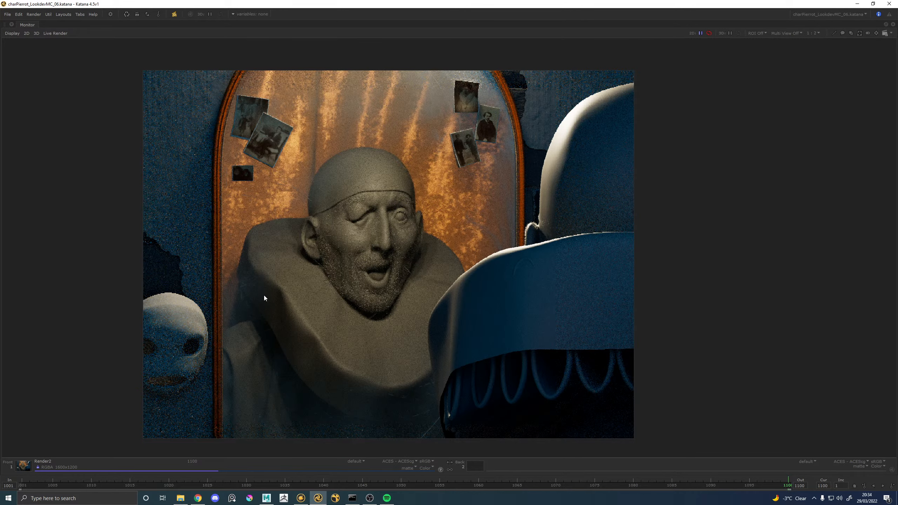
middle_drag(264, 295, 292, 268)
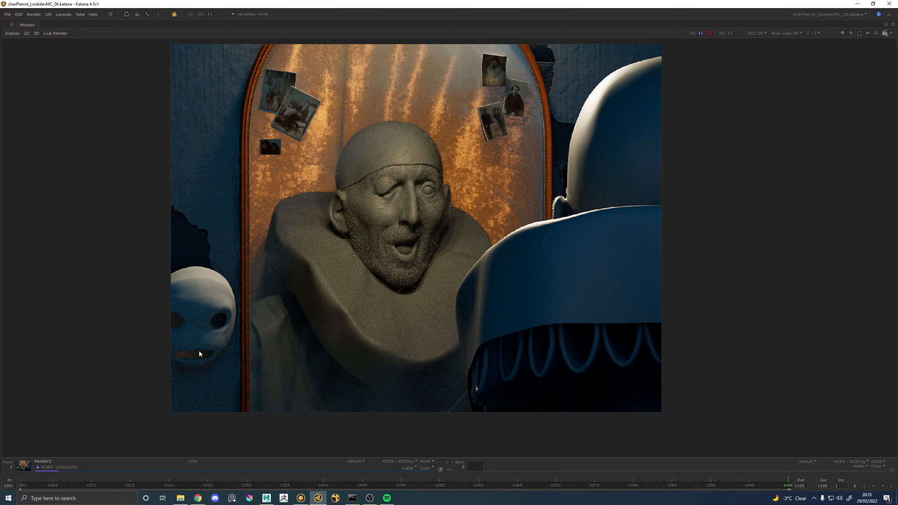
Check the refined render along the orange frame, the pinned photographs and the blue wall at several magnifications
scroll(200, 350, up, 2)
scroll(216, 321, down, 2)
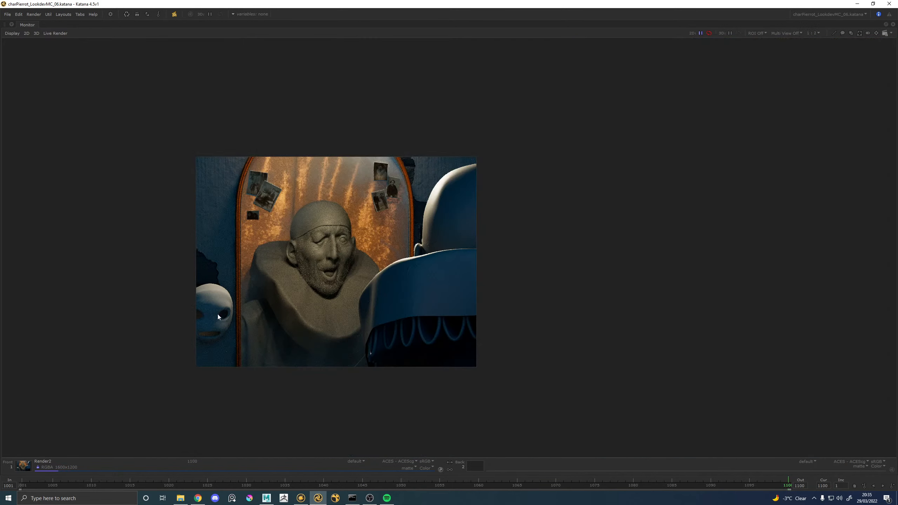
middle_drag(301, 257, 311, 238)
scroll(304, 243, up, 1)
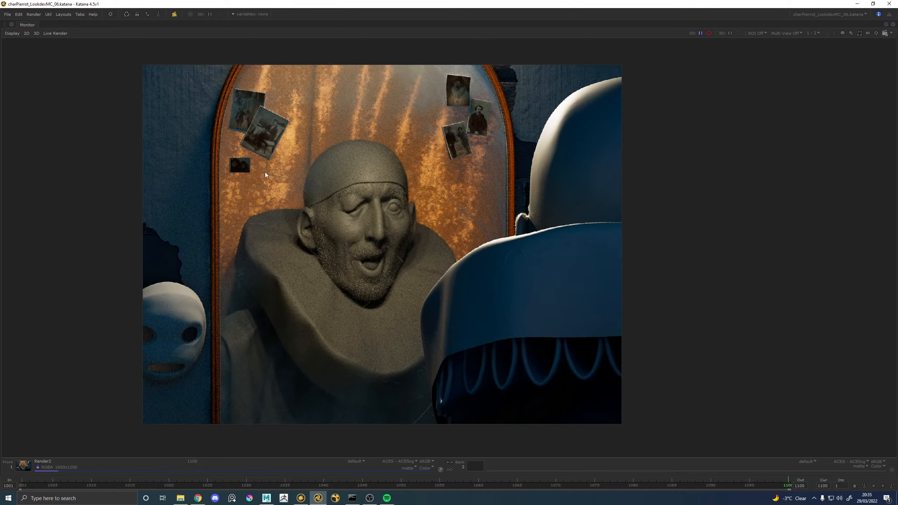
scroll(210, 155, up, 1)
scroll(205, 154, down, 2)
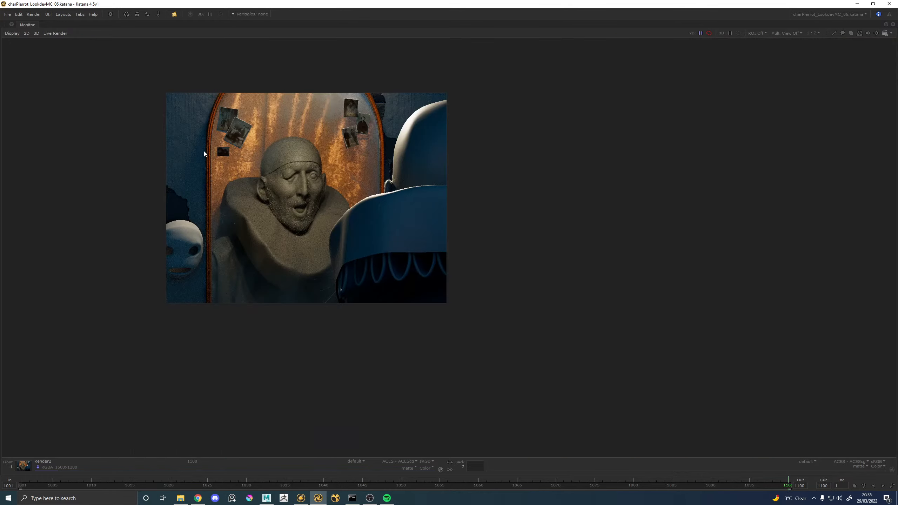
scroll(306, 166, up, 1)
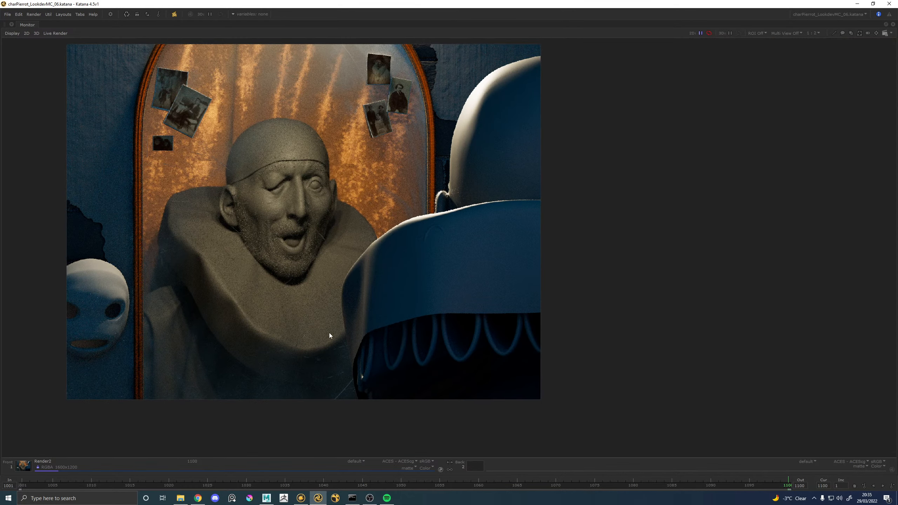
middle_drag(268, 368, 299, 359)
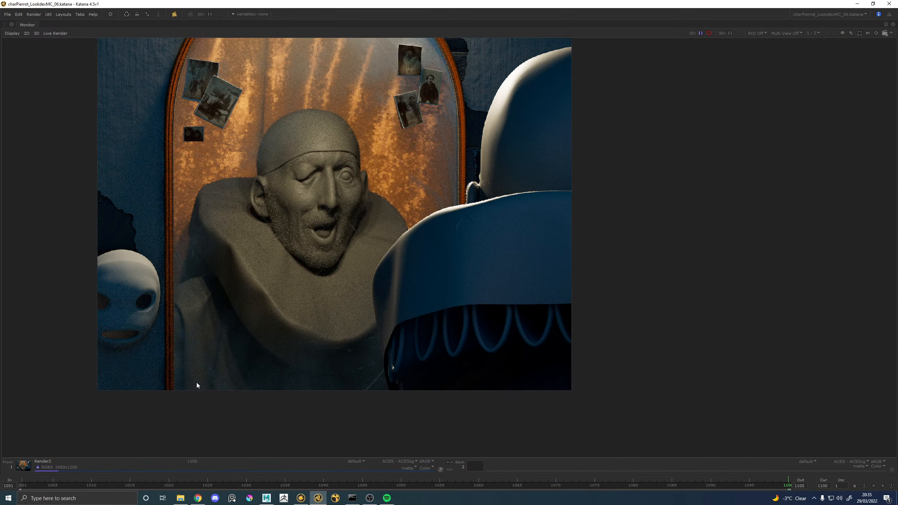
scroll(283, 317, down, 1)
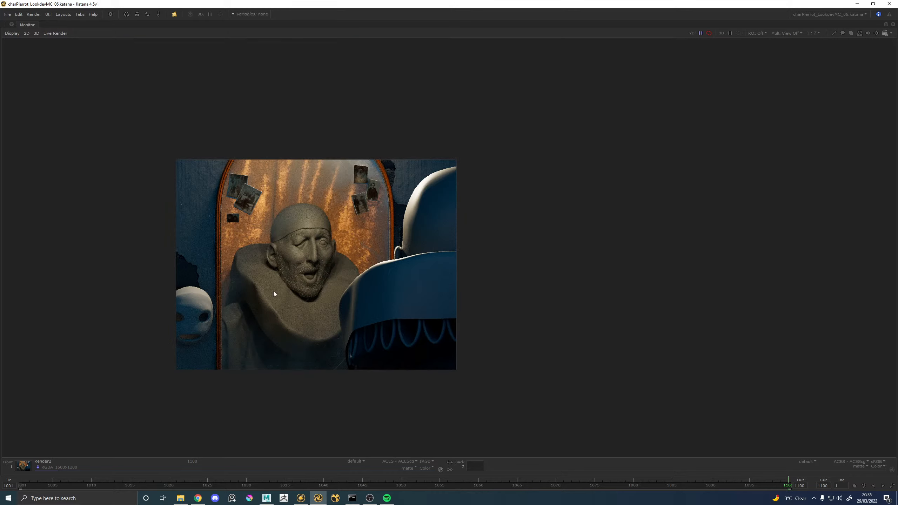
scroll(262, 276, up, 1)
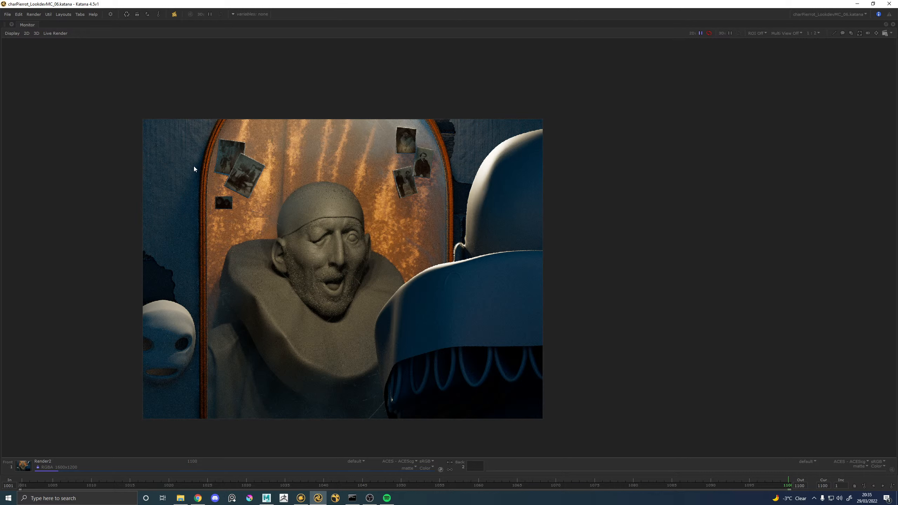
scroll(193, 166, up, 1)
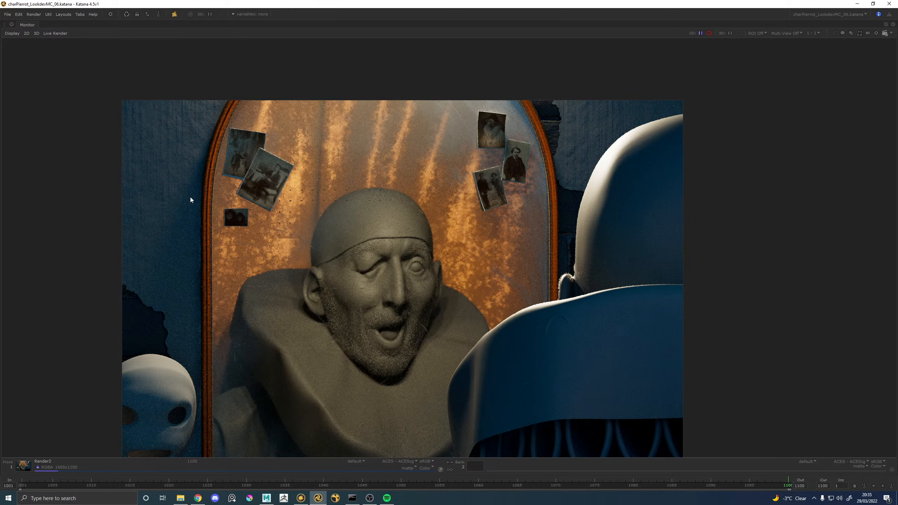
middle_drag(191, 198, 204, 169)
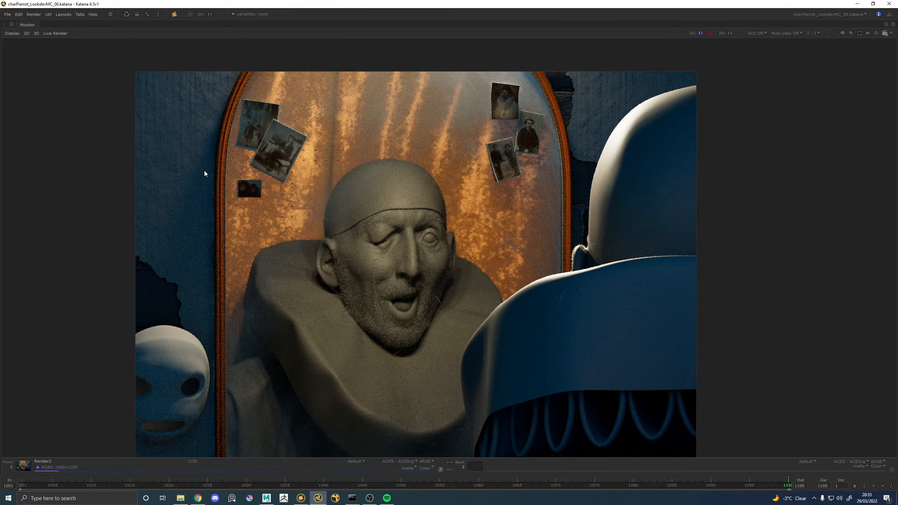
scroll(204, 171, down, 1)
key(space)
key(space)
alt+right_drag(263, 202, 274, 197)
middle_drag(274, 200, 316, 205)
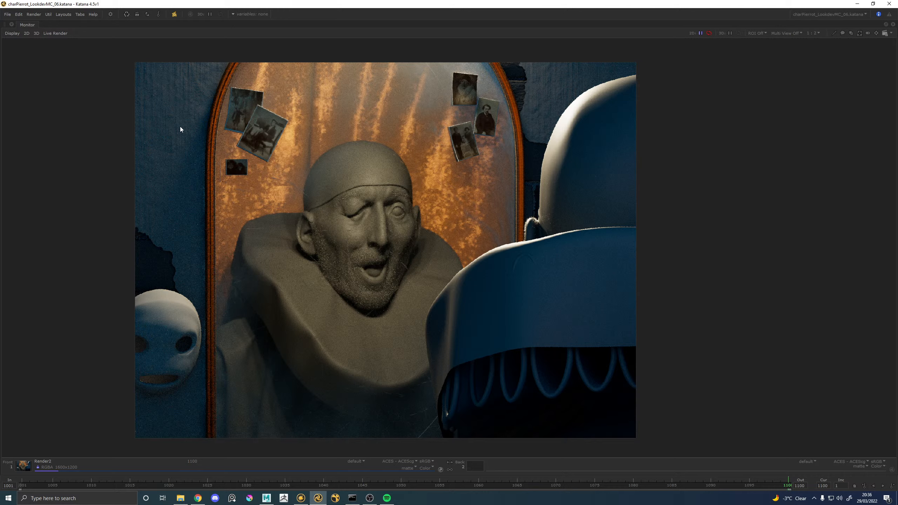
Clear the active GreyShade_Pierrot filter and check the fully shaded clown and foreground ruff in the new render
click(175, 15)
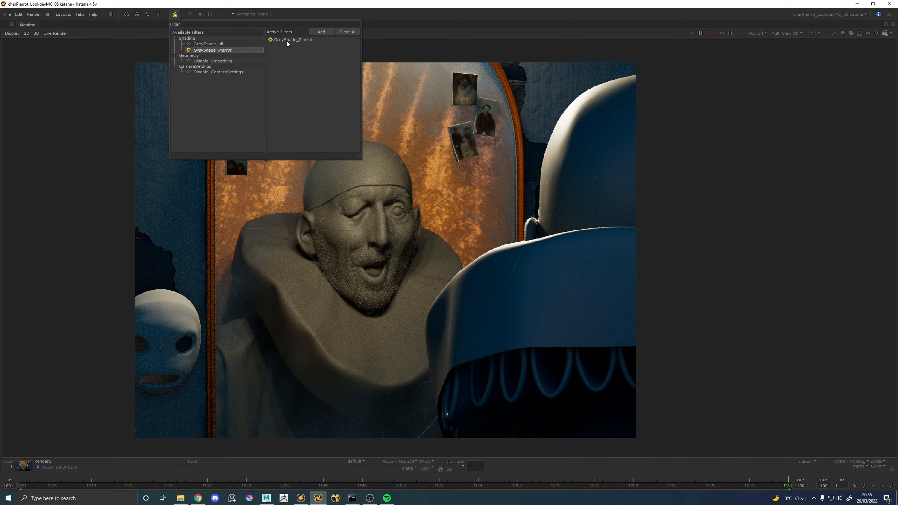
click(339, 31)
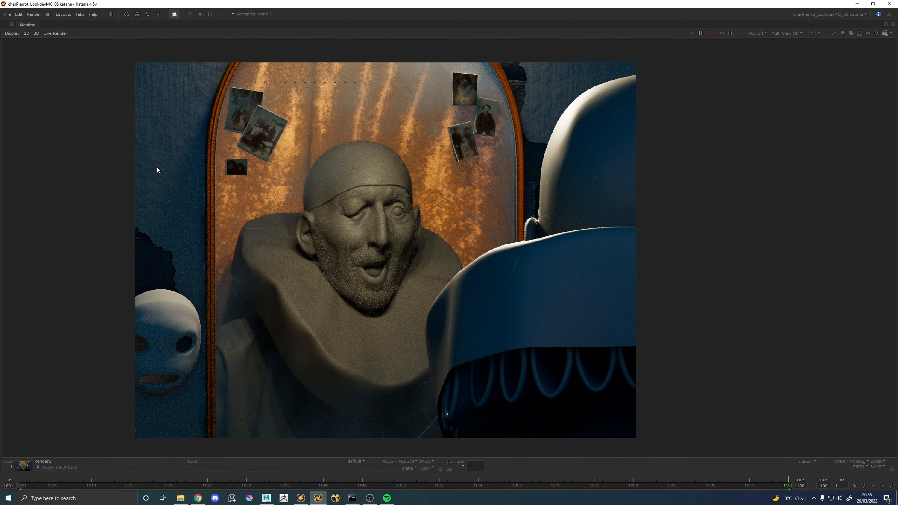
key(grave)
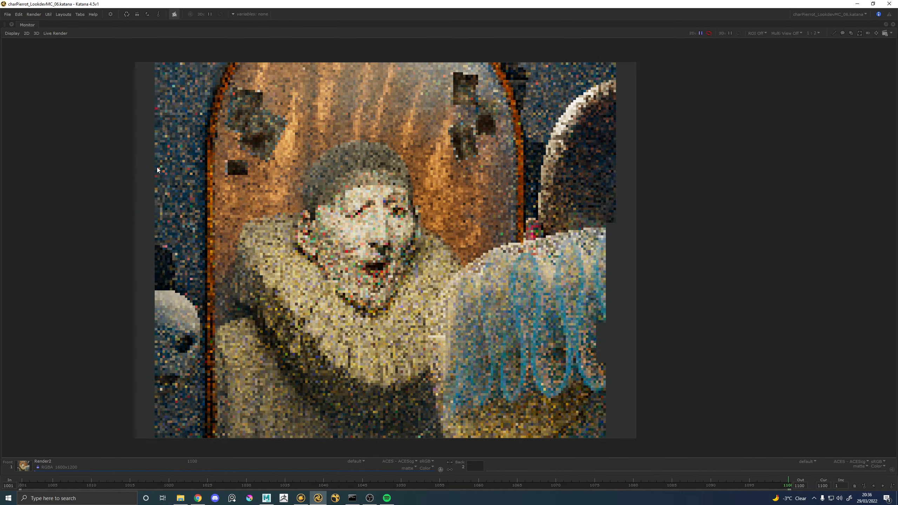
scroll(531, 247, up, 2)
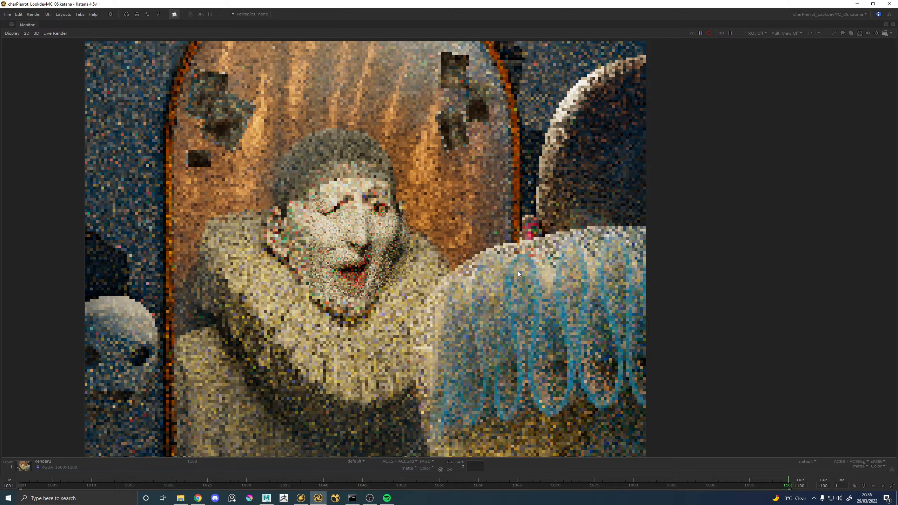
scroll(468, 242, down, 2)
scroll(473, 246, up, 2)
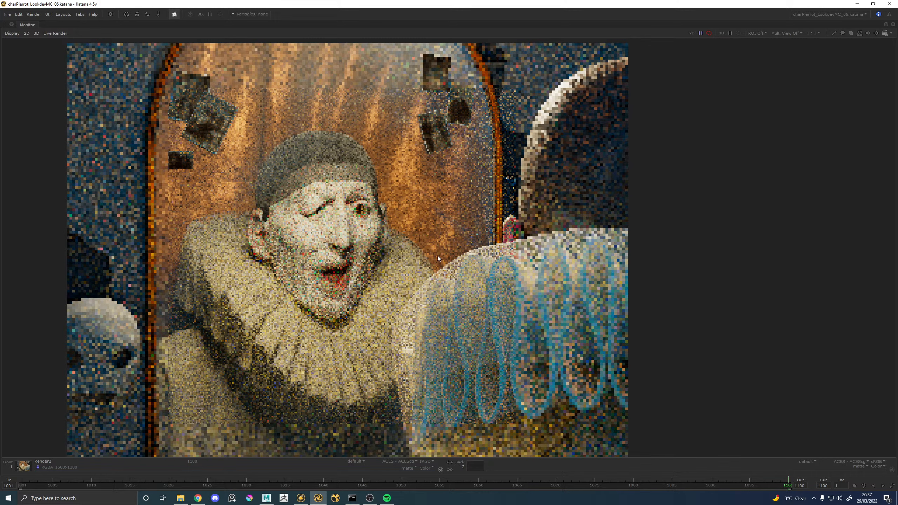
scroll(437, 249, down, 1)
scroll(436, 249, up, 1)
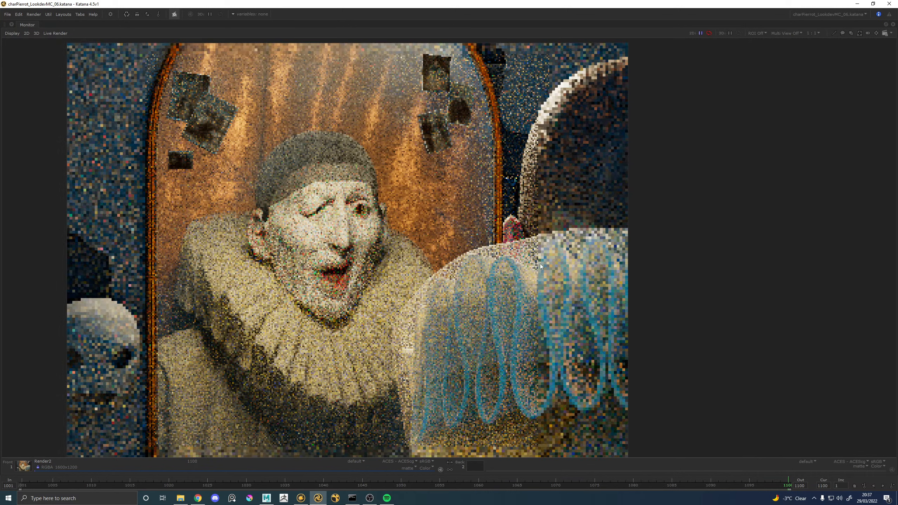
Switch to Maya, hide the groups from MonsterMask_GRP through Mirror_GRP, and show Pierrot_GRP
click(274, 499)
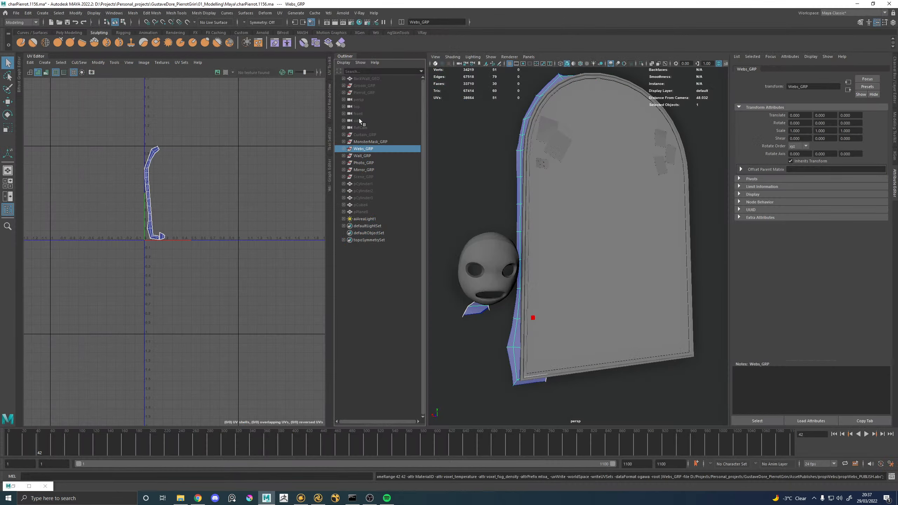
click(370, 142)
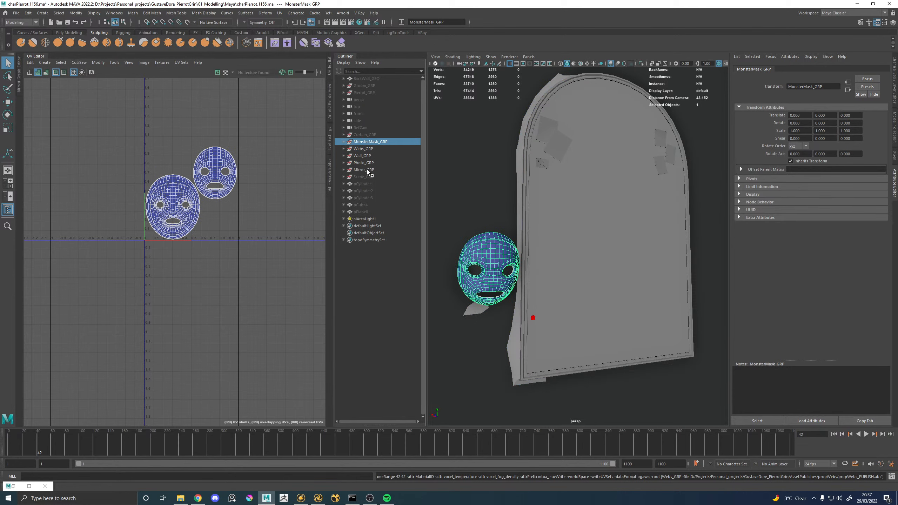
shift+click(367, 170)
key(h)
click(356, 93)
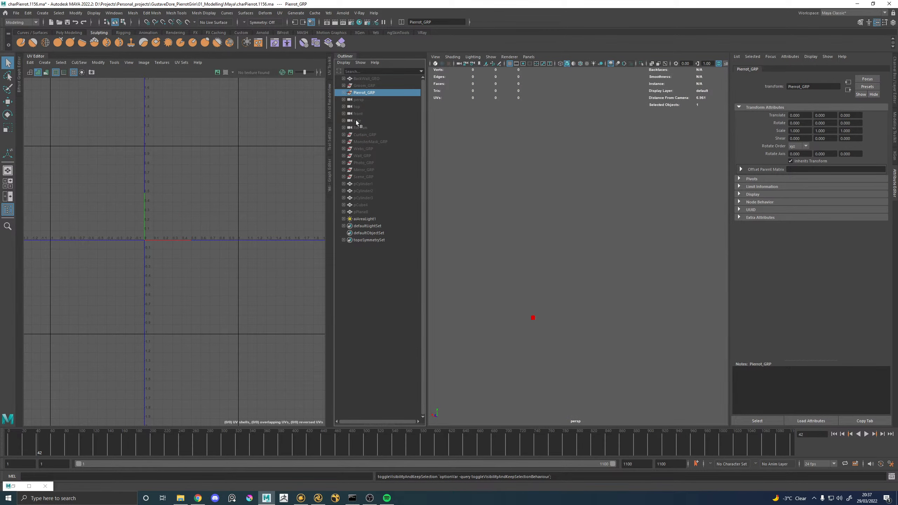
key(h)
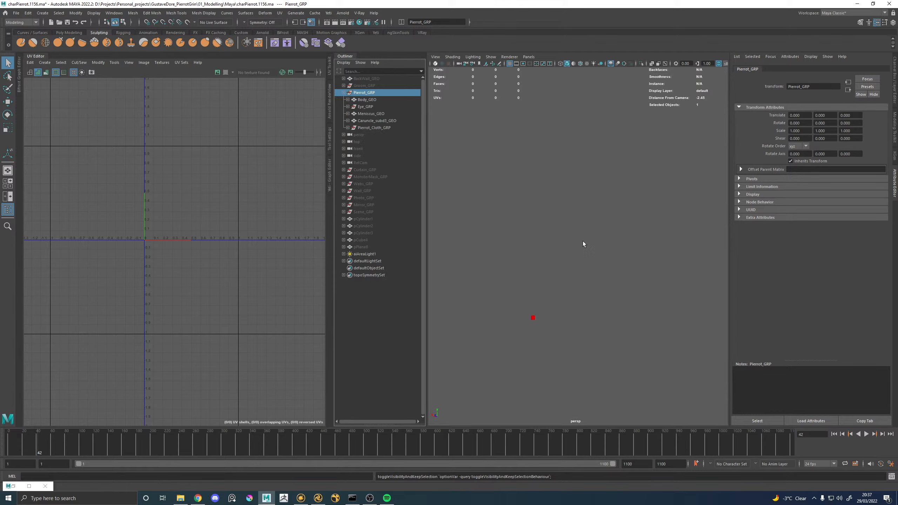
Turn on smooth mesh preview for Cloth_RuffleCover_GEO and Cloth_Ruffle_GEO at the back of the neck, accepting the large-mesh check
scroll(535, 175, down, 3)
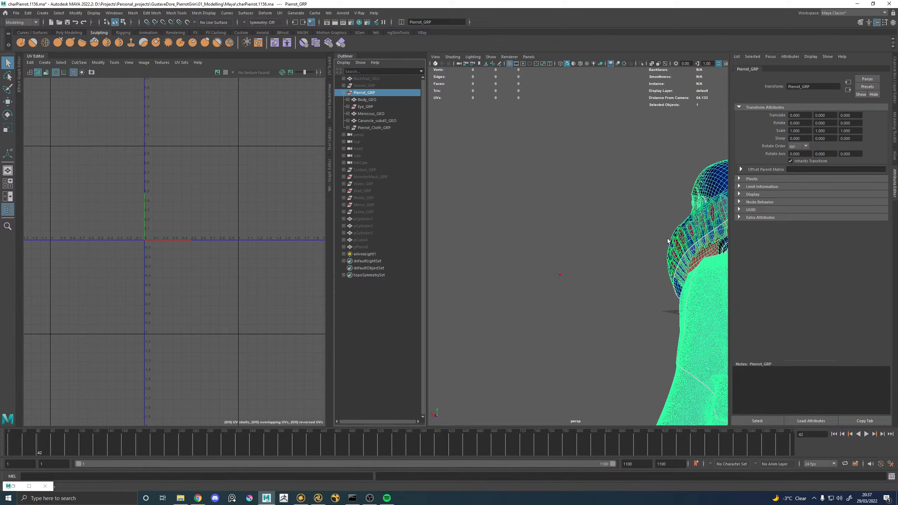
alt+middle_drag(666, 245, 460, 265)
alt+drag(460, 266, 581, 278)
click(636, 329)
alt+drag(635, 329, 619, 282)
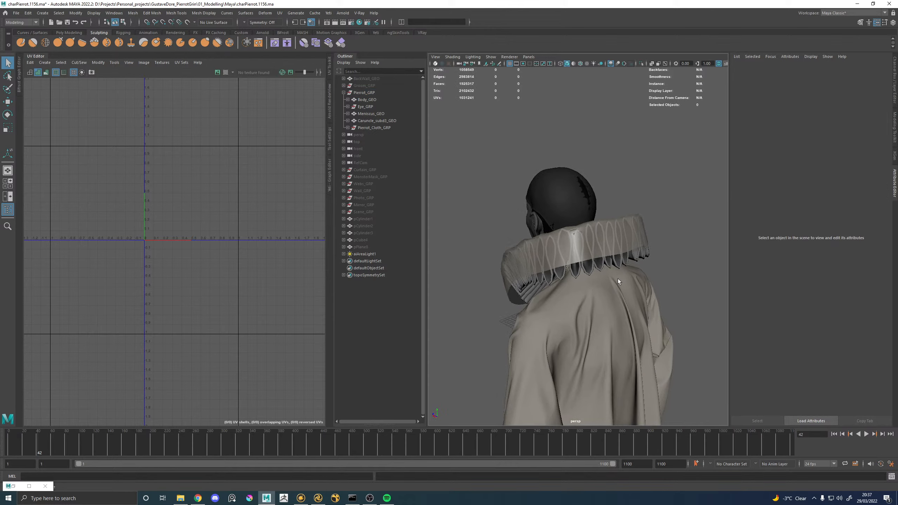
scroll(624, 286, up, 6)
click(590, 160)
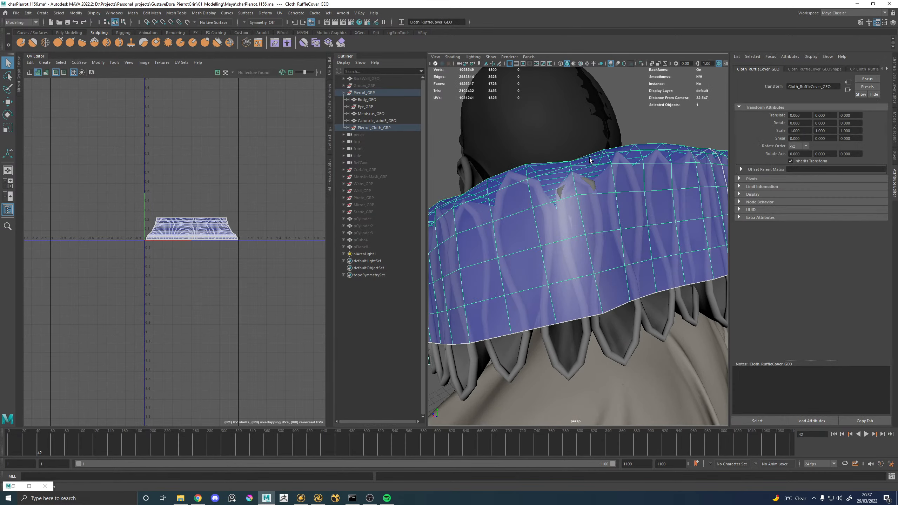
key(3)
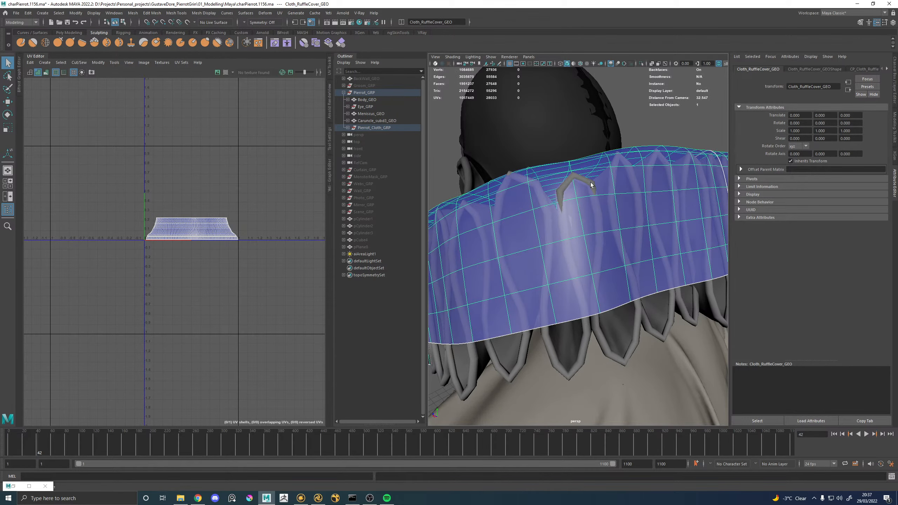
click(591, 185)
key(3)
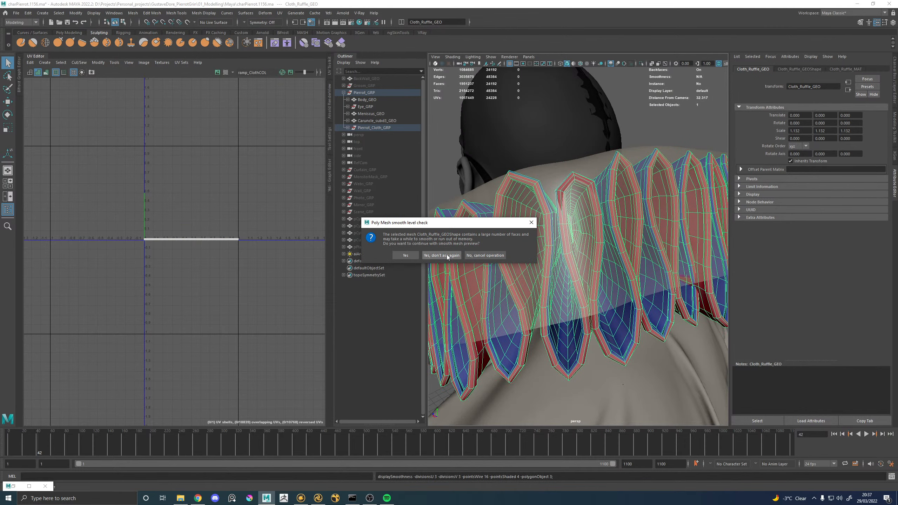
click(418, 257)
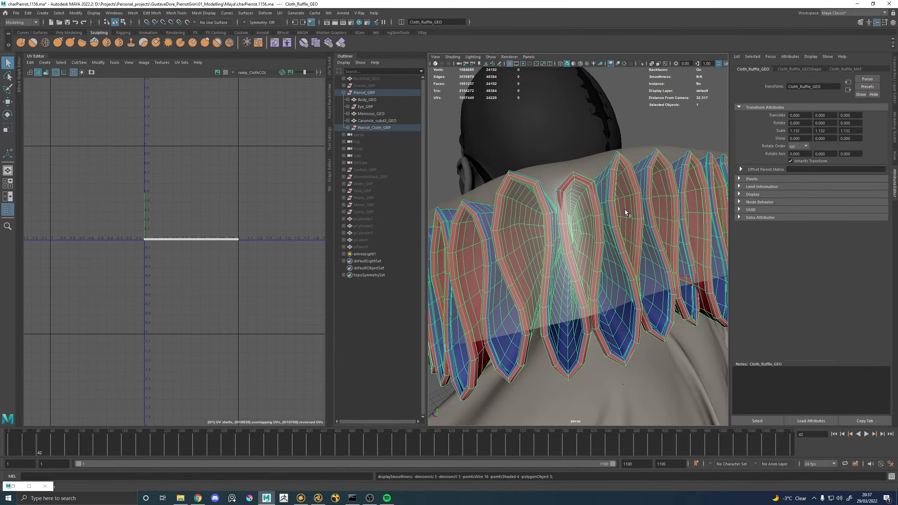
alt+drag(606, 209, 609, 238)
alt+right_drag(608, 237, 595, 277)
click(575, 298)
alt+drag(576, 299, 538, 281)
alt+right_drag(634, 226, 683, 184)
right_click(683, 184)
click(683, 165)
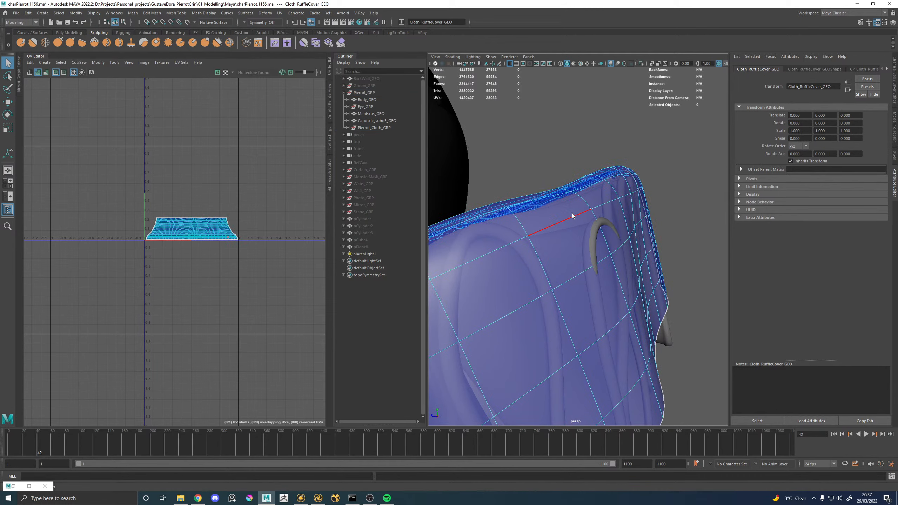
double_click(604, 202)
key(w)
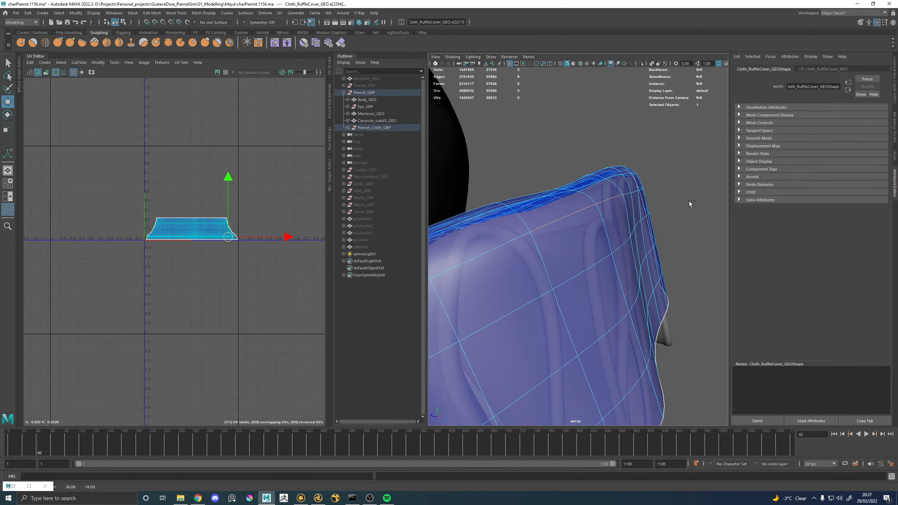
alt+drag(690, 201, 531, 249)
key(F8)
click(683, 143)
Select and frame SkullCap_GEO and HairNet_GEO in turn to examine where they overlap at the back of the head
click(583, 233)
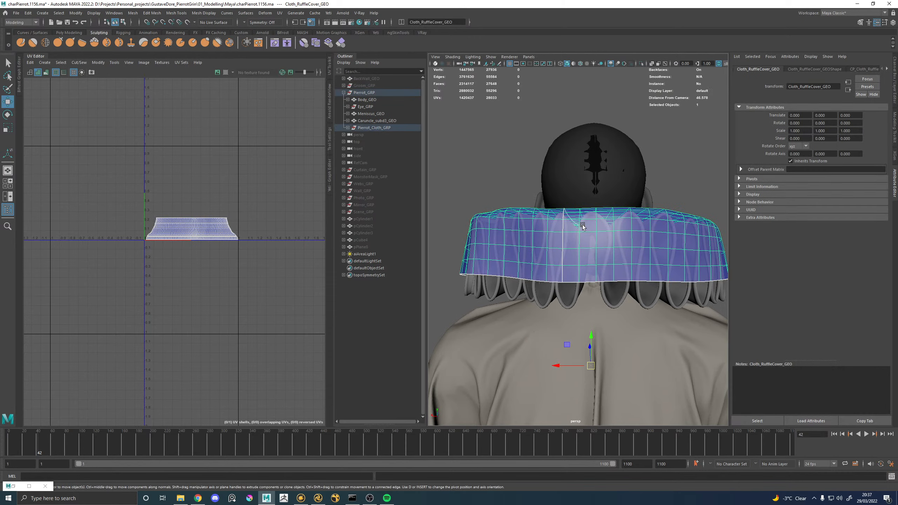
alt+drag(583, 233, 580, 191)
click(575, 152)
key(f)
click(635, 213)
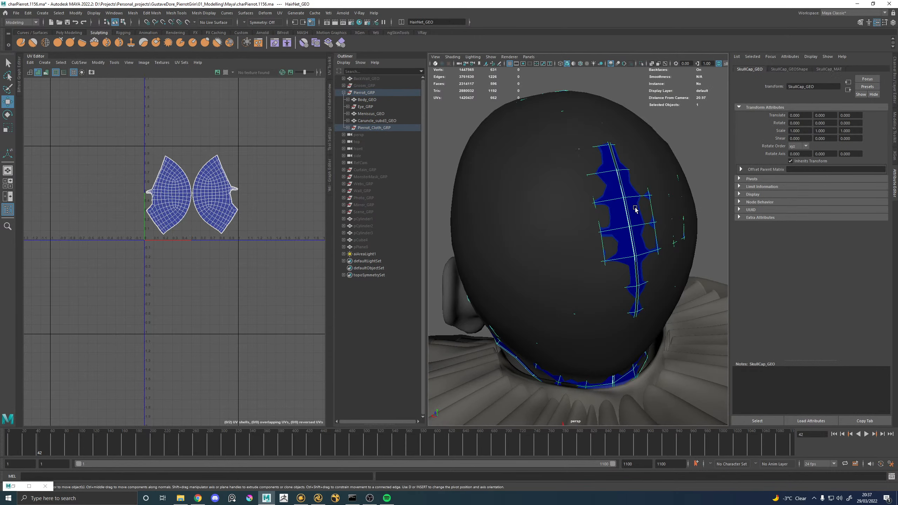
key(f)
click(563, 194)
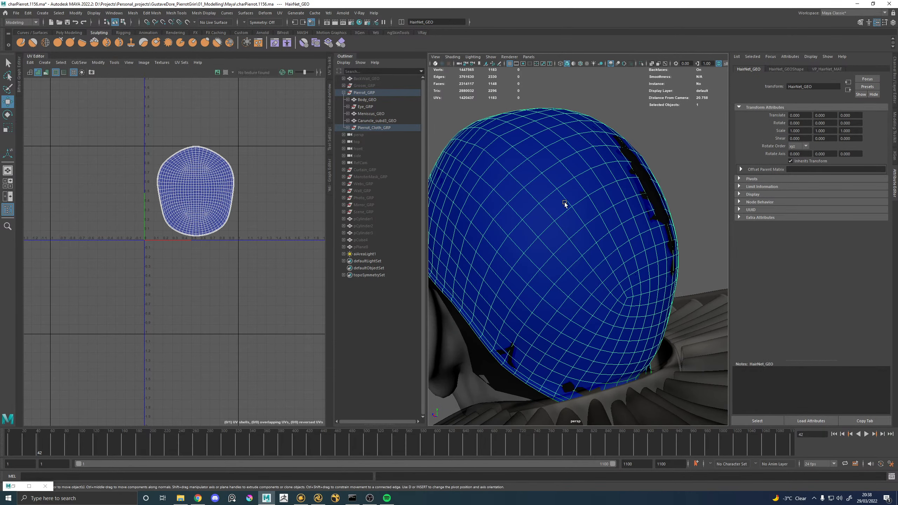
key(f)
click(576, 222)
click(576, 222)
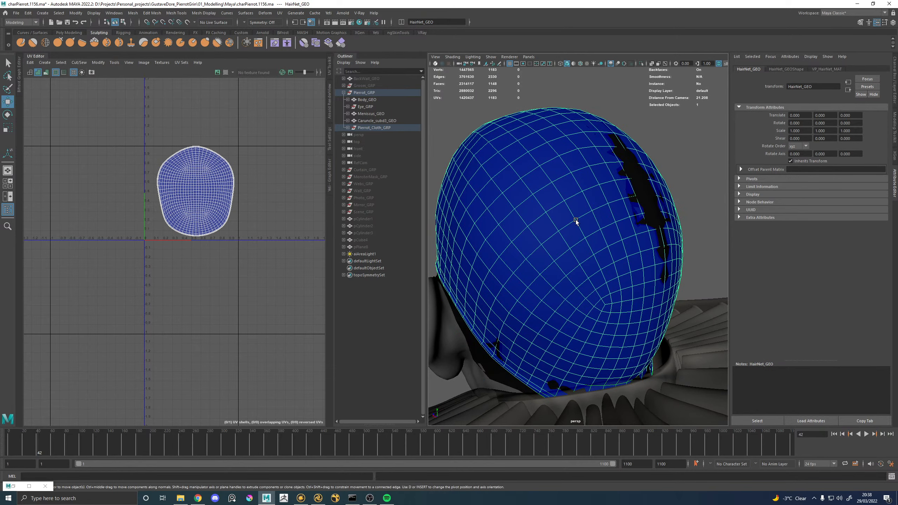
Hide HairNet_GEO, select SkullCap_GEO and display the head in wireframe
click(550, 249)
click(544, 284)
mouse_move(544, 284)
alt+mouse_down()
mouse_move(598, 267)
mouse_move(569, 267)
mouse_move(538, 304)
mouse_move(477, 294)
mouse_move(590, 274)
mouse_move(677, 278)
alt+mouse_up()
key(4)
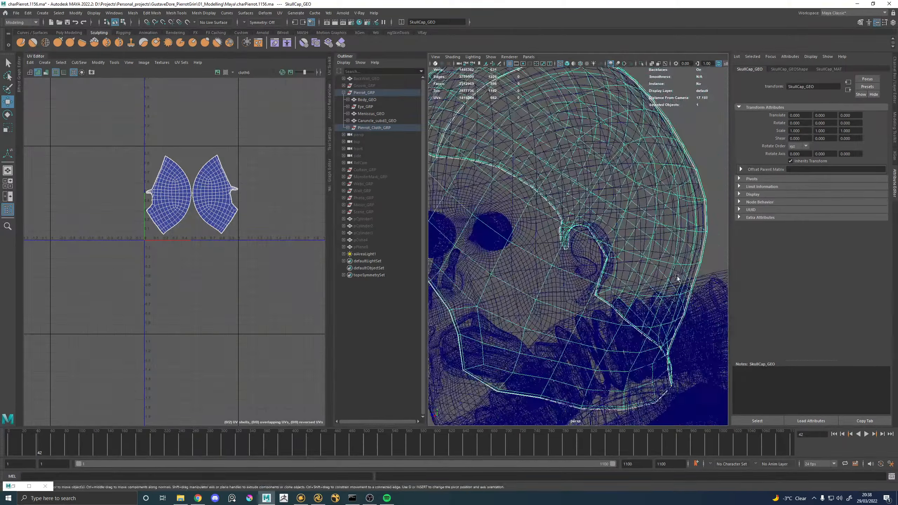
alt+right_drag(678, 278, 617, 267)
Switch SkullCap_GEO to face selection and pick a face on its side in the wireframe
right_drag(604, 214, 602, 232)
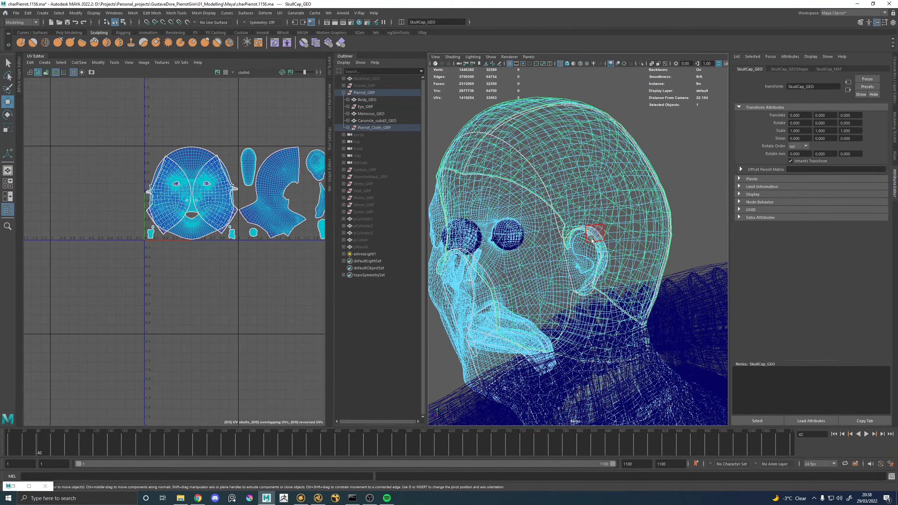
key(F8)
click(617, 118)
click(617, 119)
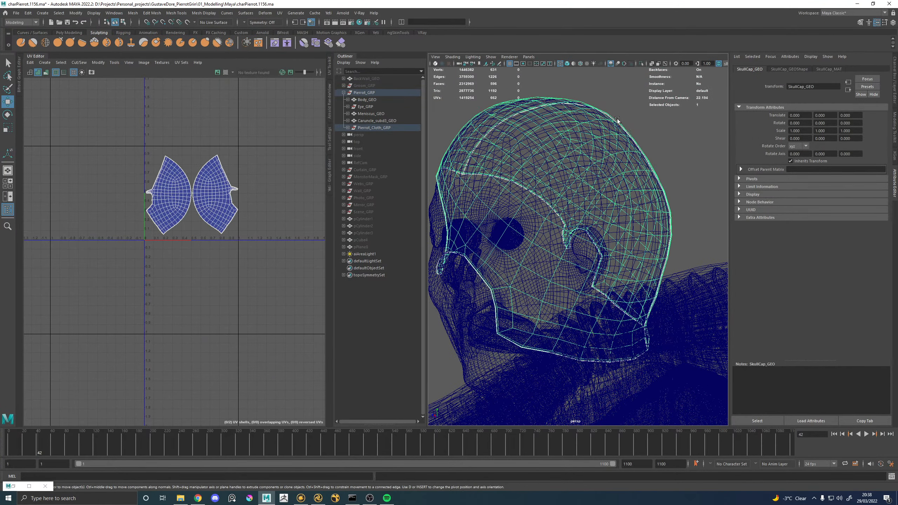
right_drag(647, 108, 648, 131)
alt+drag(643, 203, 584, 228)
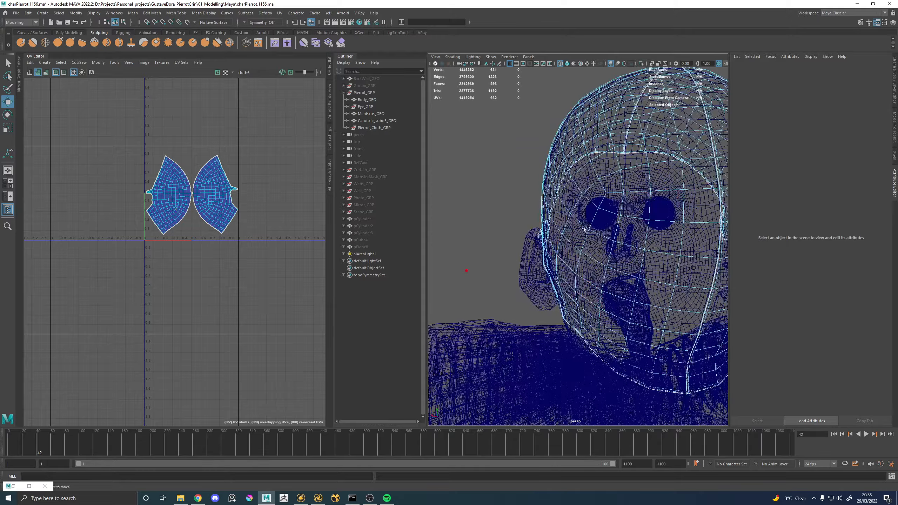
click(592, 279)
alt+drag(617, 277, 590, 259)
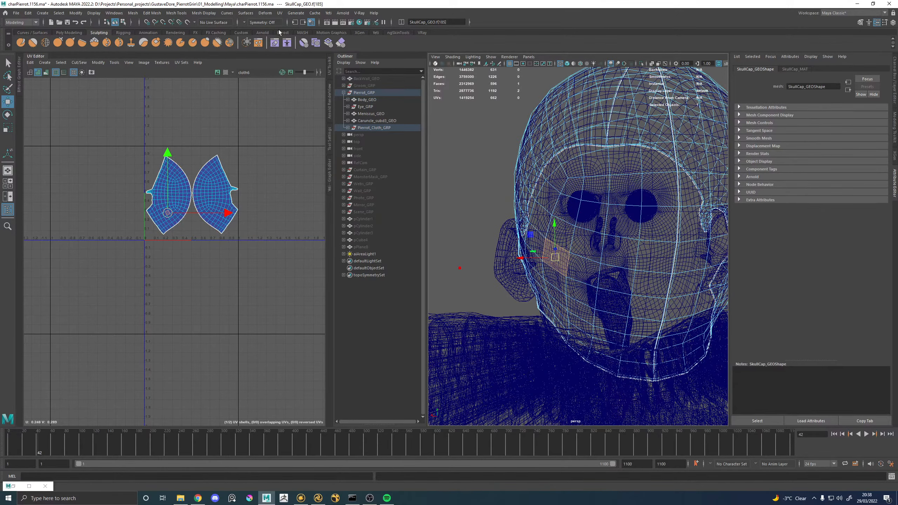
Switch SkullCap_GEO to edge selection and select an edge on its front centre seam in the wireframe
right_drag(625, 186, 626, 154)
alt+drag(626, 154, 581, 164)
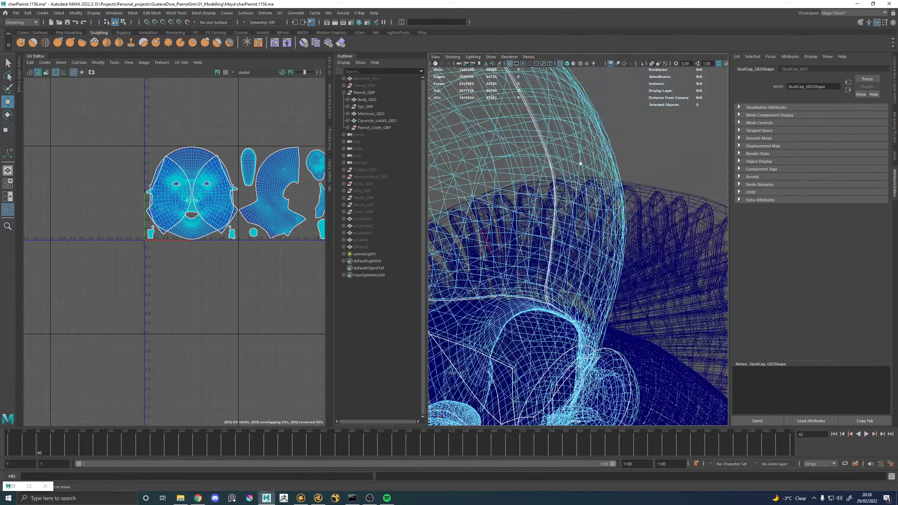
right_drag(580, 164, 606, 146)
alt+right_drag(605, 146, 579, 177)
click(582, 178)
alt+drag(489, 195, 535, 209)
alt+right_drag(535, 209, 673, 131)
alt+drag(629, 204, 609, 201)
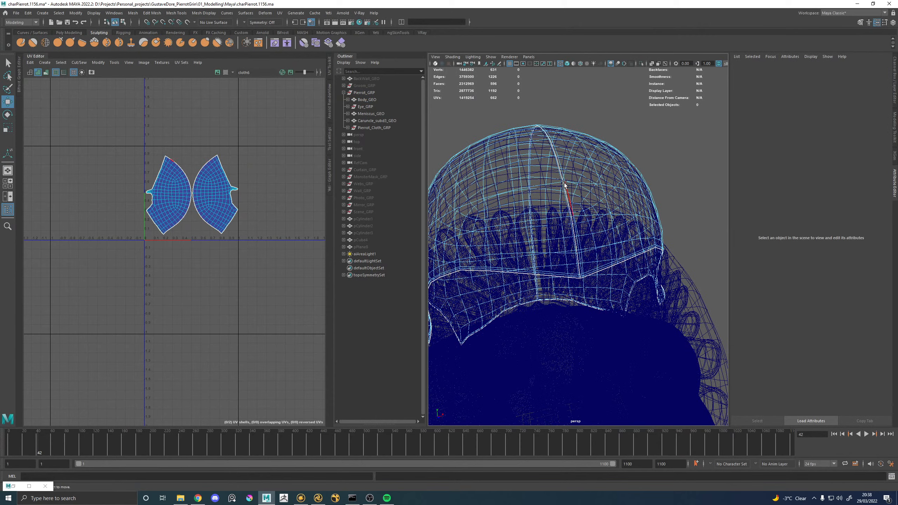
click(564, 187)
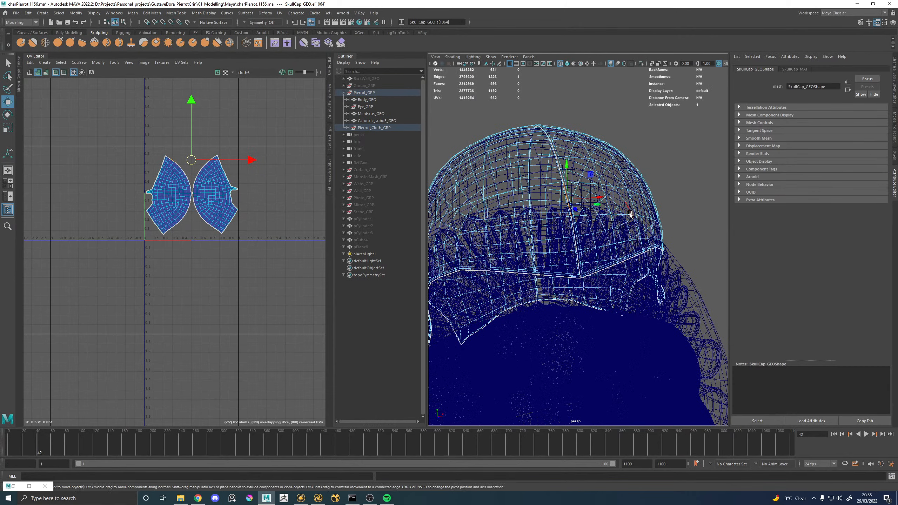
Return to shaded display and turn on smooth mesh preview for SkullCap_GEO
scroll(574, 196, up, 3)
scroll(551, 146, down, 4)
mouse_move(551, 146)
alt+mouse_down()
mouse_move(562, 158)
mouse_move(597, 153)
mouse_move(541, 164)
mouse_move(572, 193)
mouse_move(568, 204)
mouse_move(602, 196)
mouse_move(584, 186)
mouse_move(586, 174)
mouse_move(504, 137)
alt+mouse_up()
key(5)
key(3)
click(506, 137)
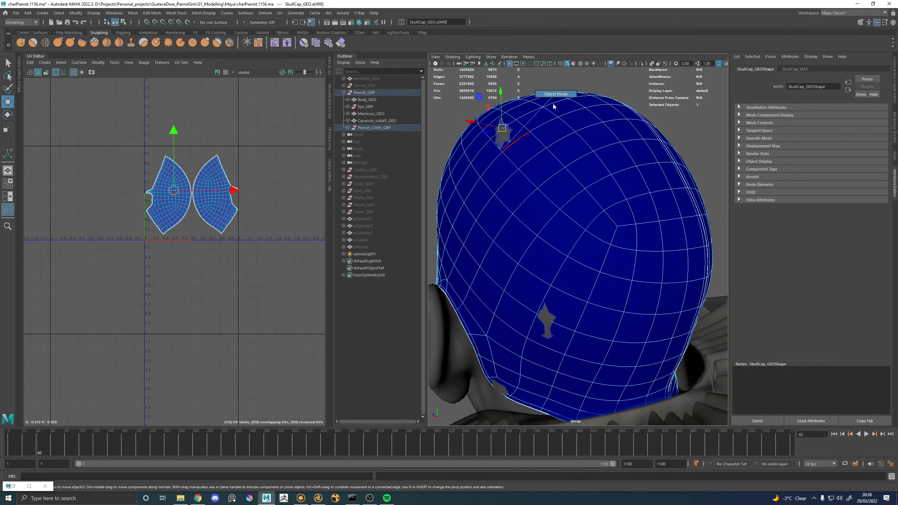
Return to object selection and turn on smooth mesh preview for Body_GEO, accepting the large-mesh check
right_drag(553, 106, 556, 94)
click(454, 321)
key(3)
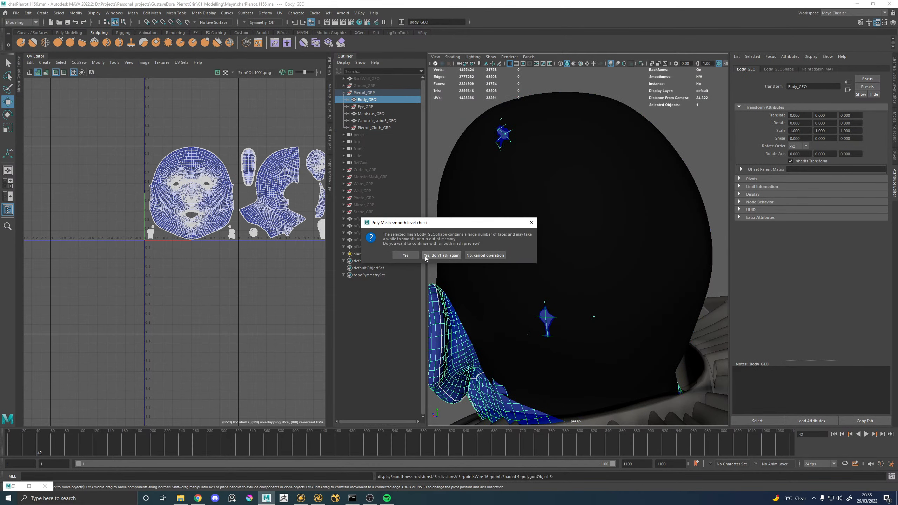
click(412, 255)
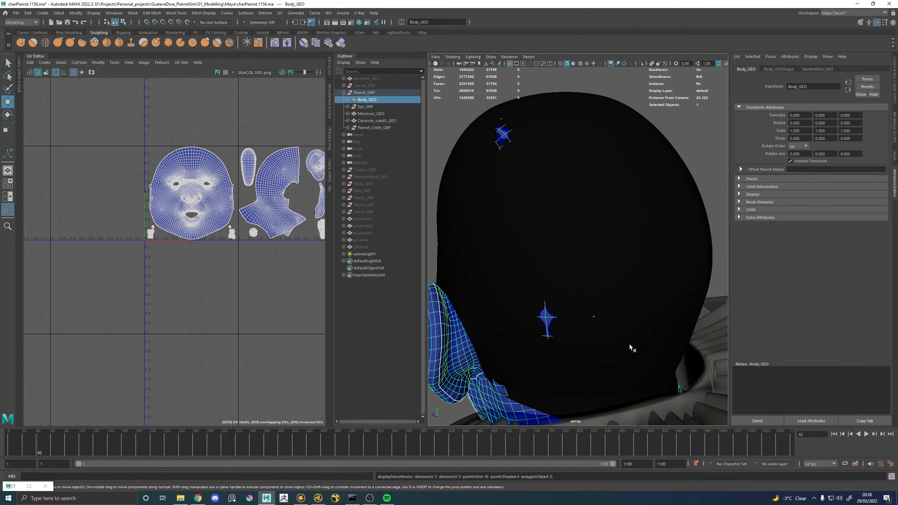
scroll(543, 237, down, 3)
scroll(676, 283, down, 3)
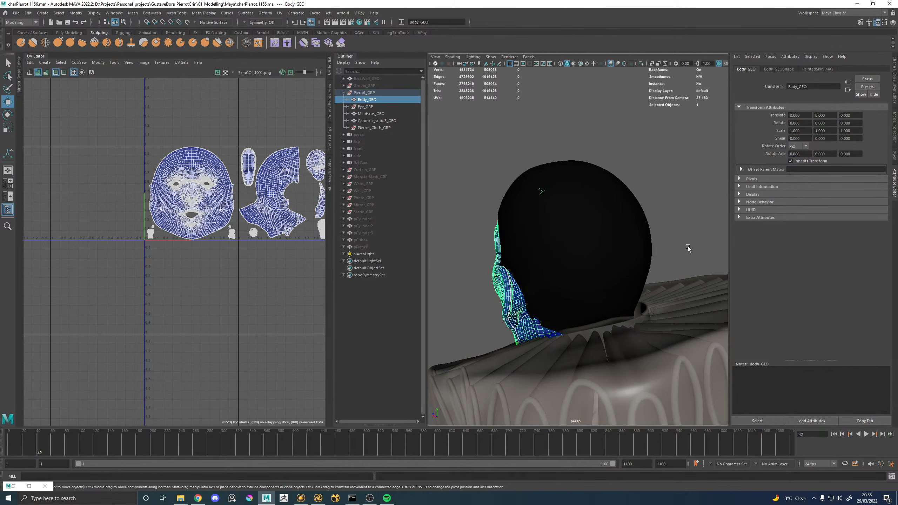
Turn off smooth mesh preview for the two ruffle meshes and Body_GEO
click(710, 325)
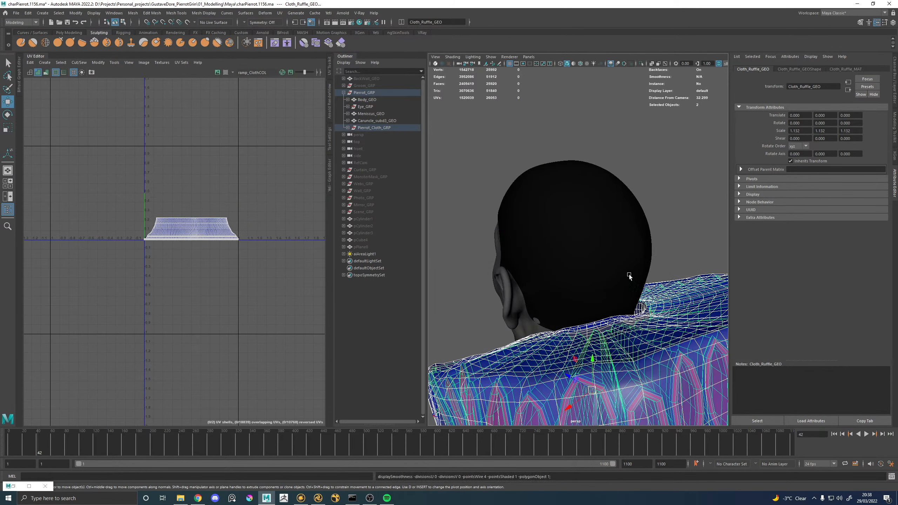
click(505, 296)
Select an edge on the front centre seam of the smoothed SkullCap_GEO
click(582, 227)
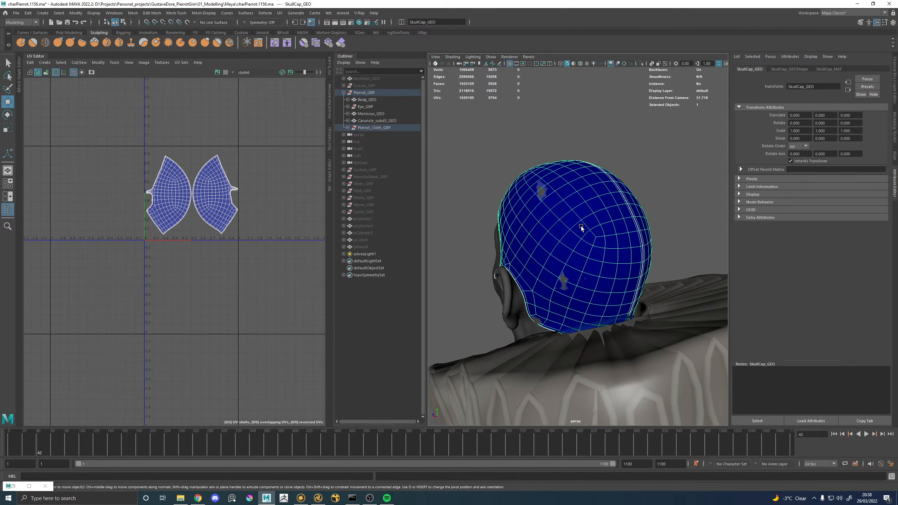
alt+middle_drag(581, 228, 581, 200)
alt+drag(582, 201, 520, 184)
scroll(520, 185, up, 5)
alt+middle_drag(520, 184, 574, 244)
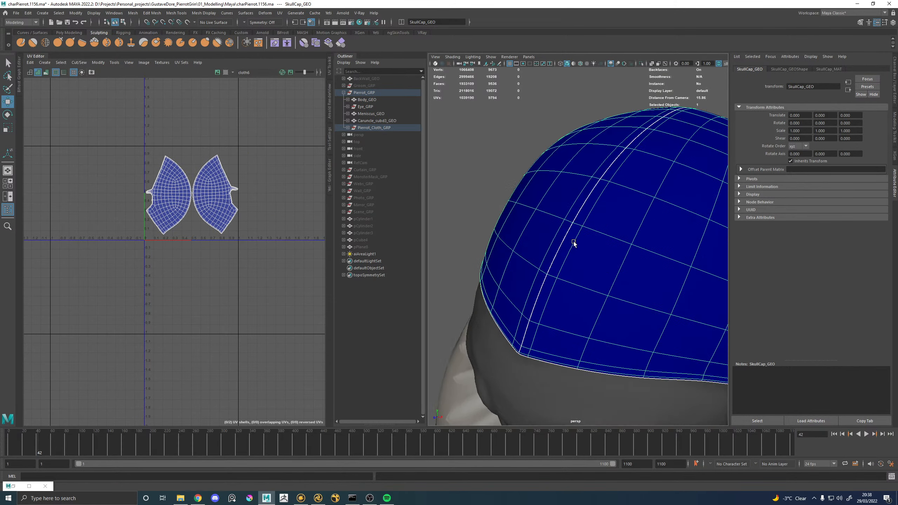
alt+drag(574, 244, 568, 216)
right_drag(568, 216, 569, 198)
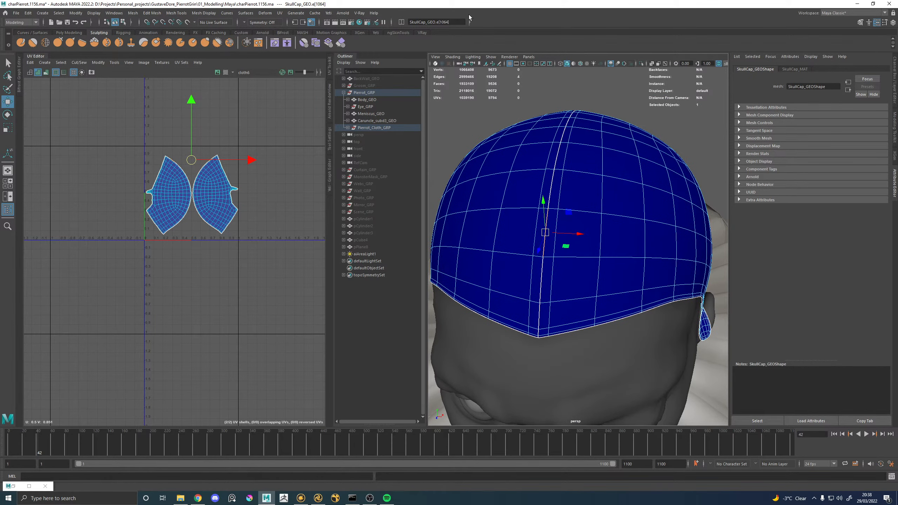
Close the UV Editor and turn on topology symmetry for SkullCap_GEO from the seam edge, with face selection active
click(46, 57)
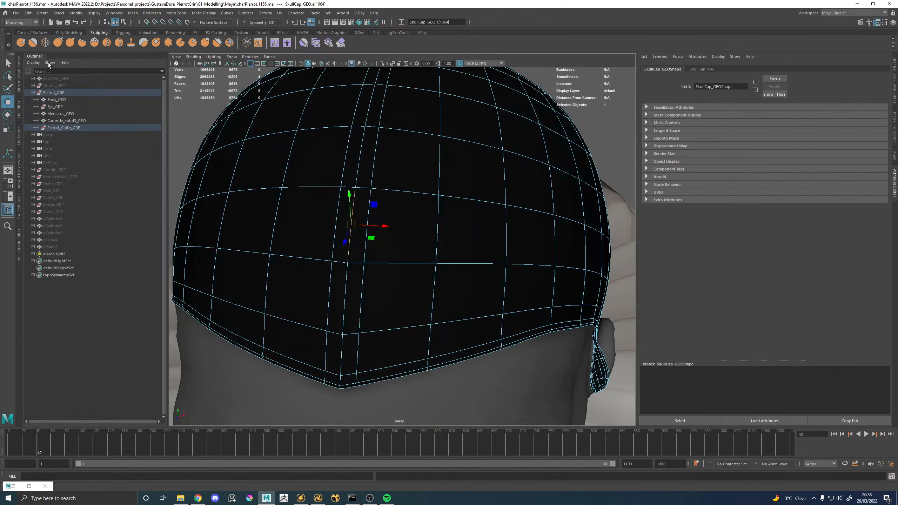
click(326, 15)
click(209, 24)
click(246, 23)
click(267, 75)
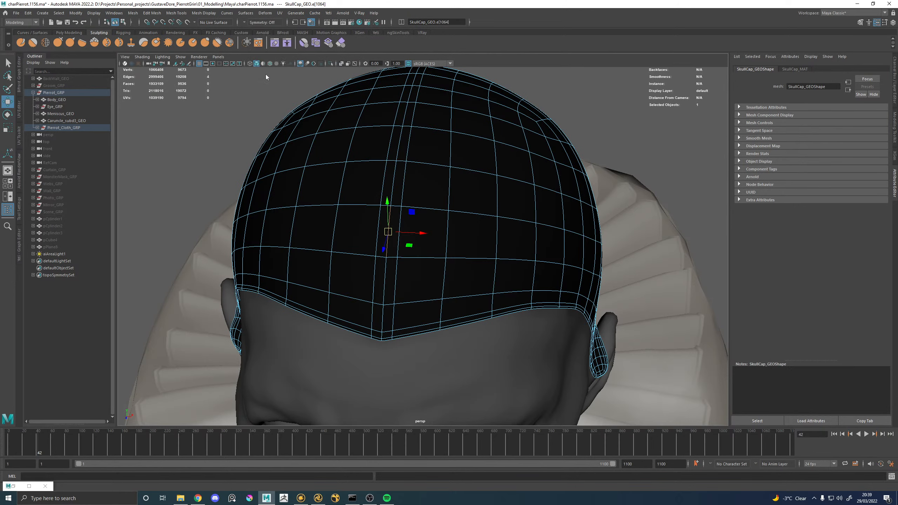
alt+drag(594, 202, 491, 221)
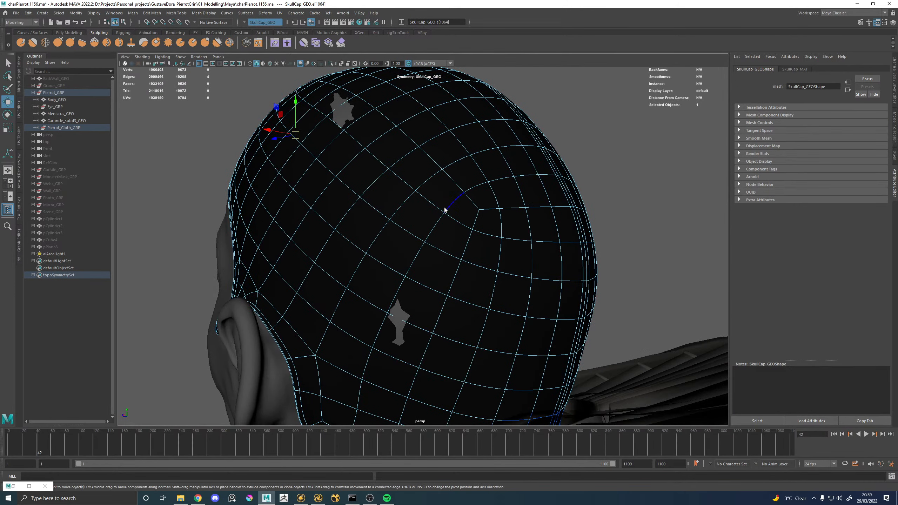
right_drag(445, 210, 441, 227)
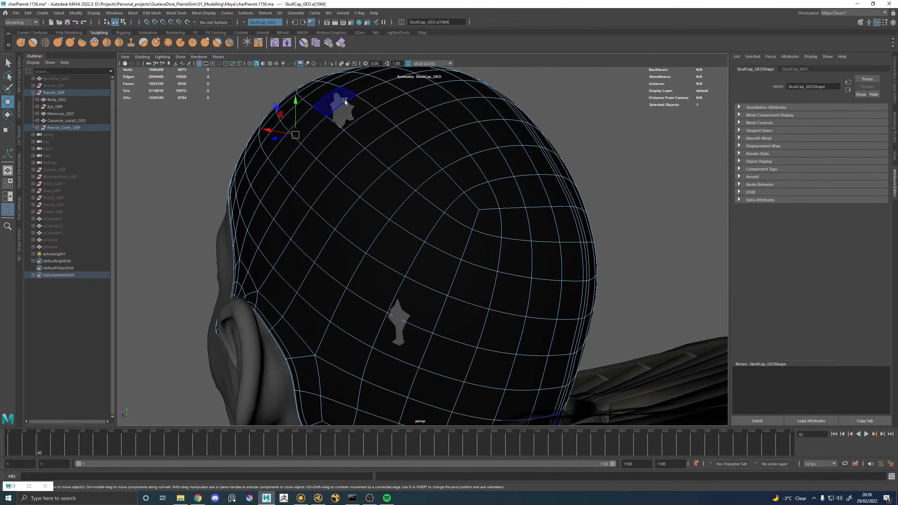
Switch to Katana and examine the clown's skull cap in the render
click(317, 498)
middle_drag(568, 244, 494, 273)
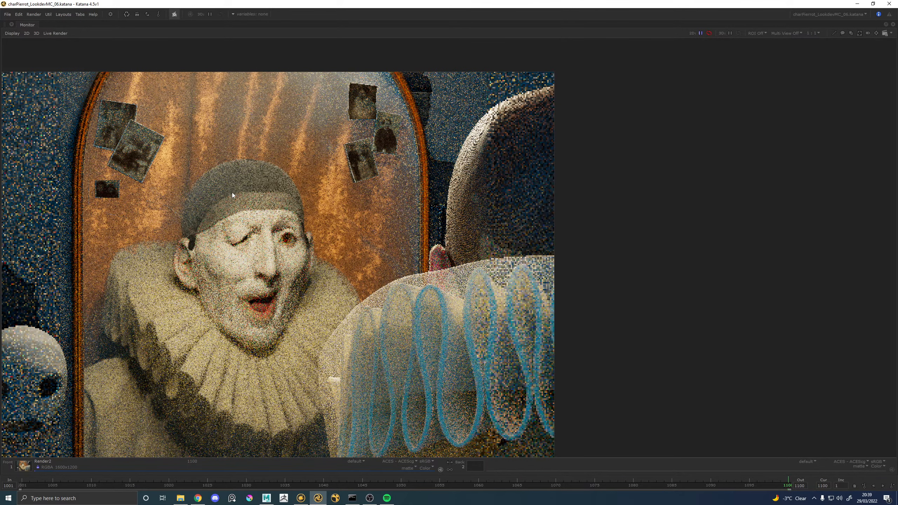
scroll(232, 194, up, 1)
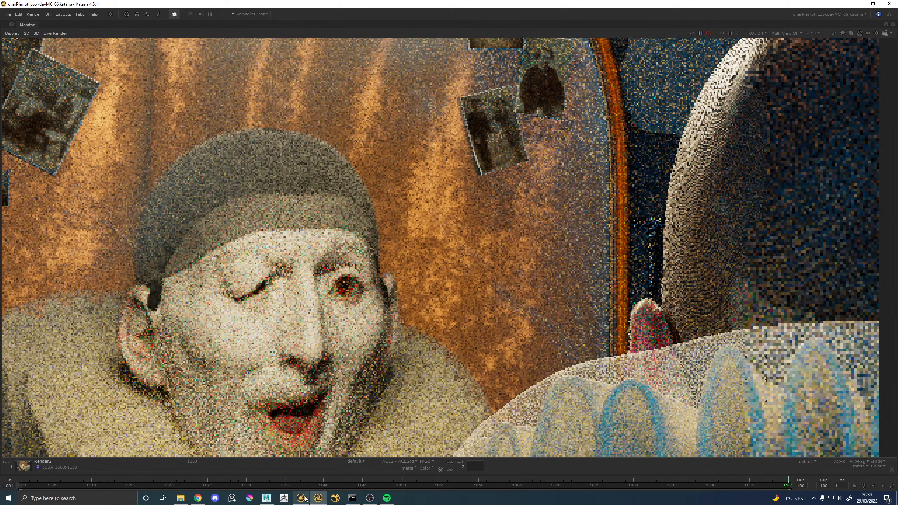
Switch back to Maya and, with soft selection on, adjust the mirrored faces low on the back of the skull cap
click(267, 499)
alt+drag(417, 275, 457, 301)
click(467, 296)
key(b)
click(343, 342)
click(329, 340)
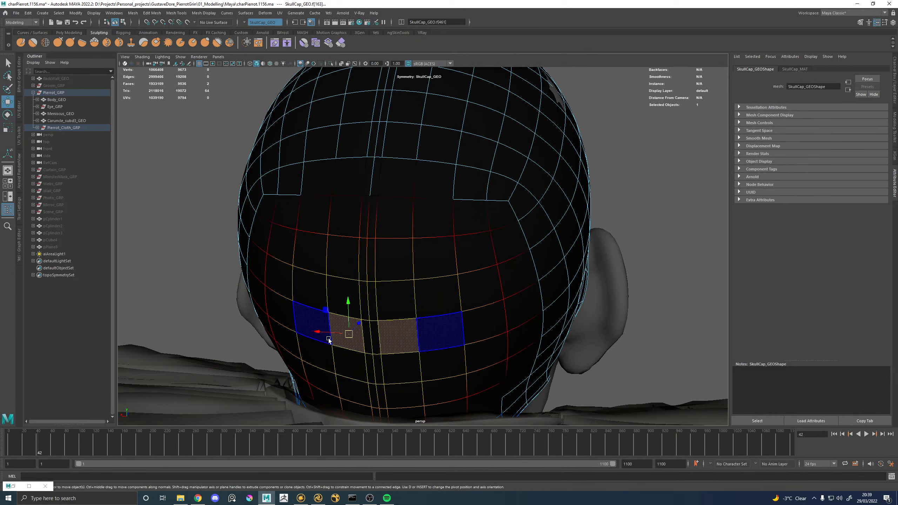
alt+drag(325, 335, 442, 332)
drag(526, 327, 534, 324)
Soft-move the mirrored faces on the upper sides and upper back of the skull cap to cover the head poking through
alt+drag(434, 266, 401, 198)
click(401, 201)
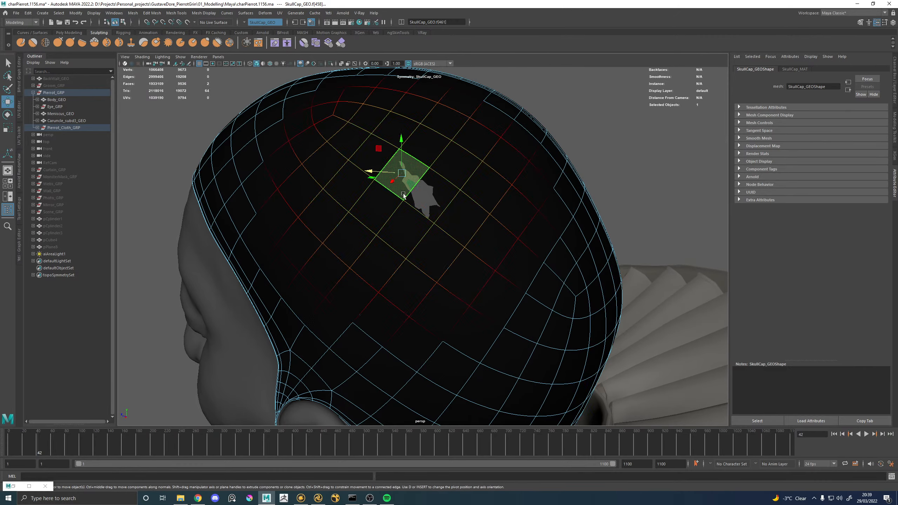
alt+drag(490, 210, 363, 193)
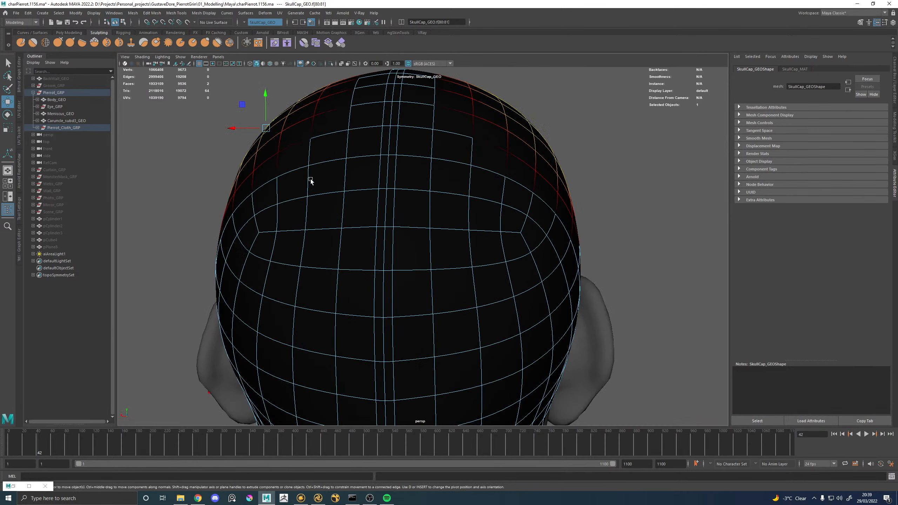
click(289, 191)
ctrl+middle_drag(280, 194, 283, 196)
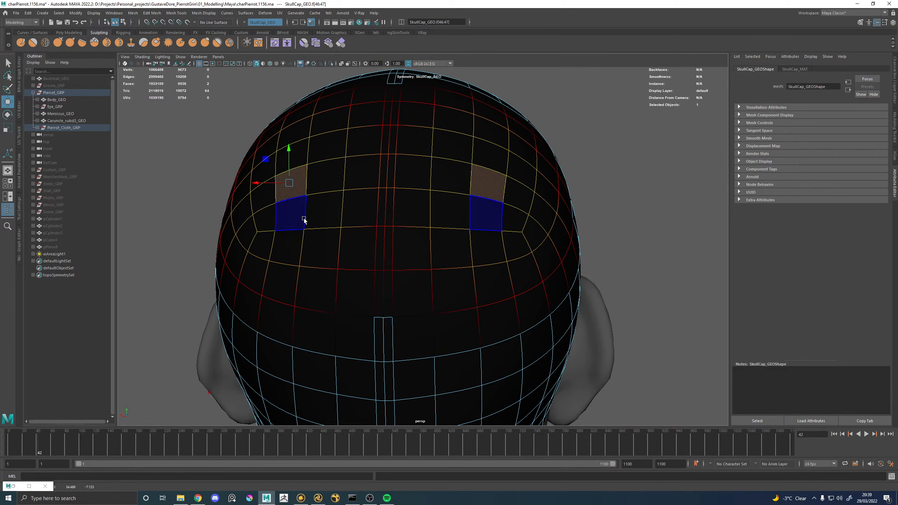
Adjust the mirrored faces on the sides of the skull cap and on its flaps in front of the ears
alt+drag(304, 220, 335, 219)
alt+right_drag(335, 219, 359, 198)
click(347, 173)
alt+drag(343, 163, 369, 291)
click(334, 291)
alt+drag(353, 159, 413, 183)
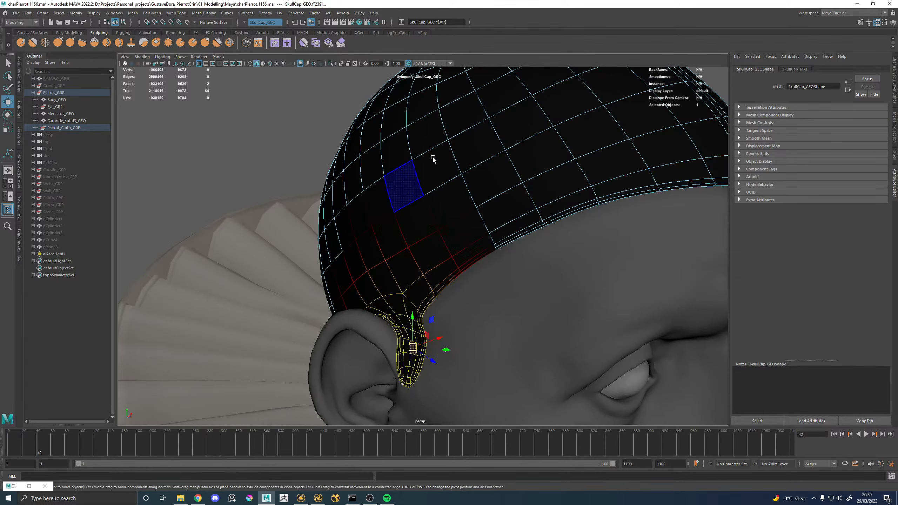
Turn off smooth mesh preview for SkullCap_GEO and insert mirrored edge loops on both sides of its centre seam
right_drag(414, 184, 437, 169)
alt+drag(478, 142, 426, 223)
alt+right_drag(425, 222, 491, 212)
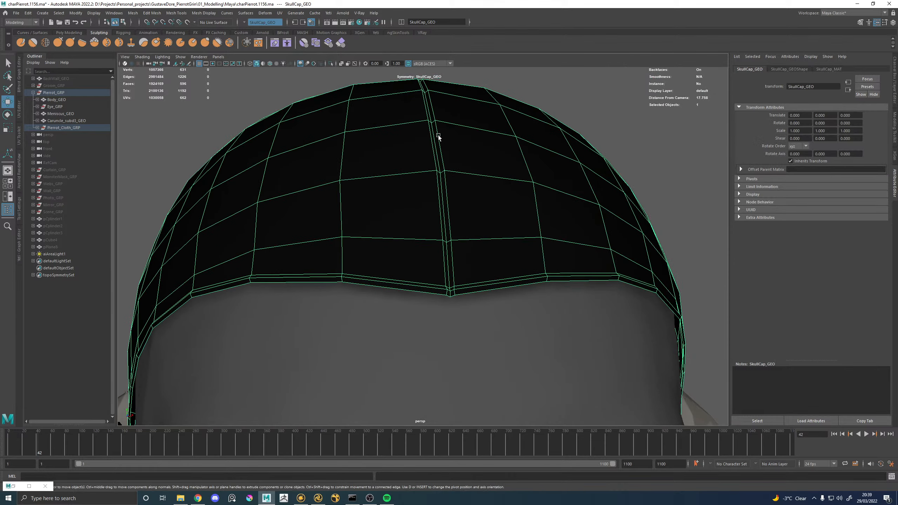
shift+right_drag(445, 137, 409, 138)
ctrl+drag(460, 174, 449, 174)
Select the edge loops along the skull cap's centre seam with soft selection off, and check the seam in smooth mesh preview
key(w)
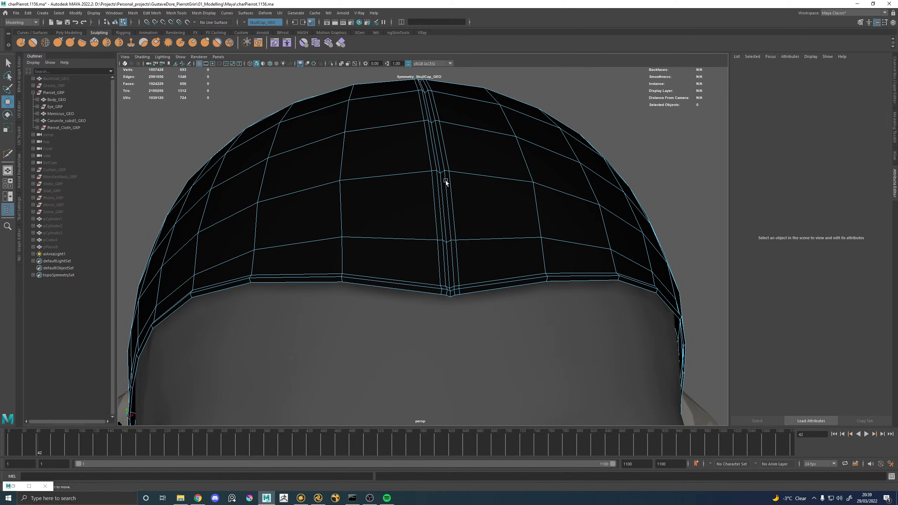
click(447, 156)
key(b)
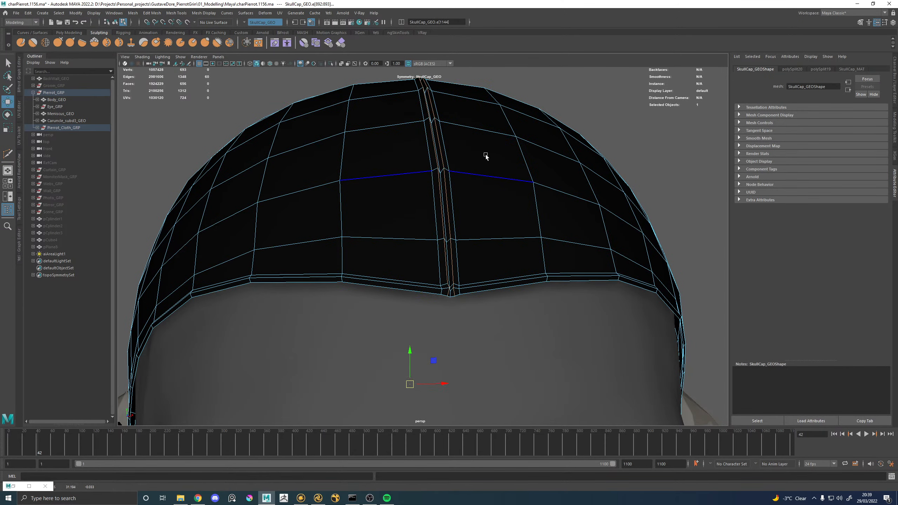
key(3)
right_drag(438, 174, 490, 136)
click(532, 106)
scroll(534, 156, down, 3)
alt+drag(521, 173, 452, 180)
scroll(527, 212, up, 3)
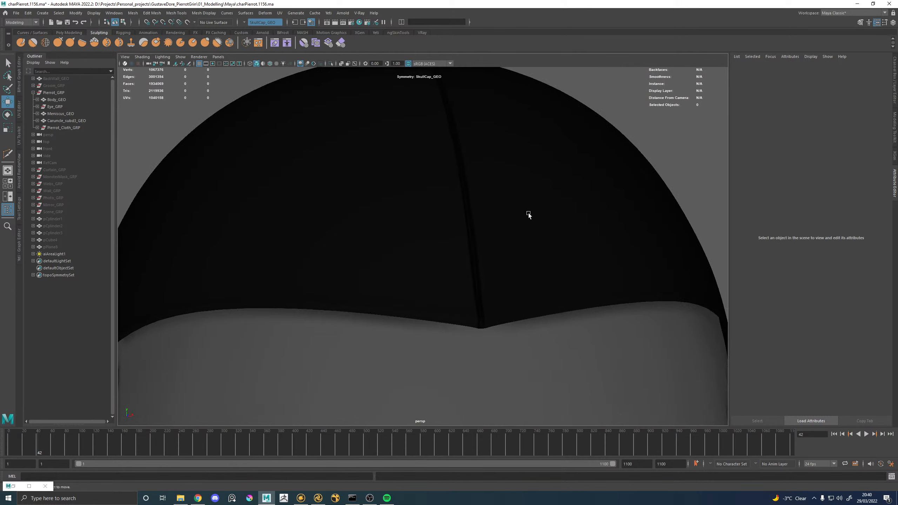
Undo the last moves of the edge loops along SkullCap_GEO's centre seam
click(528, 215)
key(1)
scroll(528, 215, down, 5)
alt+drag(487, 221, 489, 236)
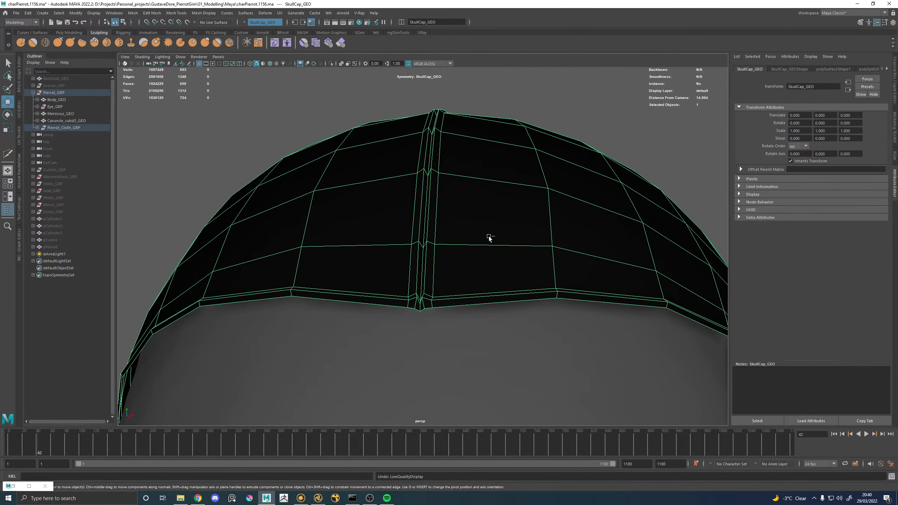
key(ctrl+z)
key(ctrl+z)
key(ctrl+z)
key(ctrl+z)
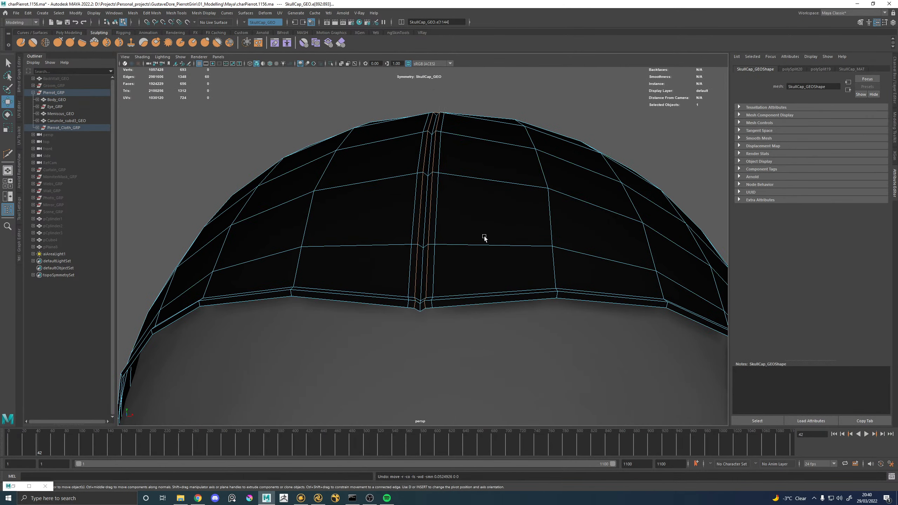
key(ctrl+z)
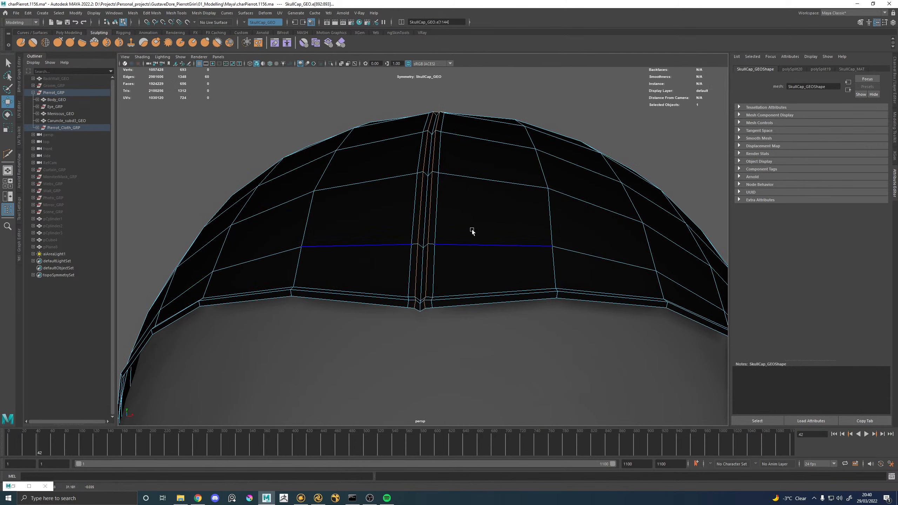
Examine the skull cap in smooth mesh preview from the front, back and side
key(3)
right_drag(439, 242, 543, 101)
click(542, 102)
scroll(499, 140, down, 2)
alt+drag(499, 141, 379, 215)
scroll(442, 230, down, 2)
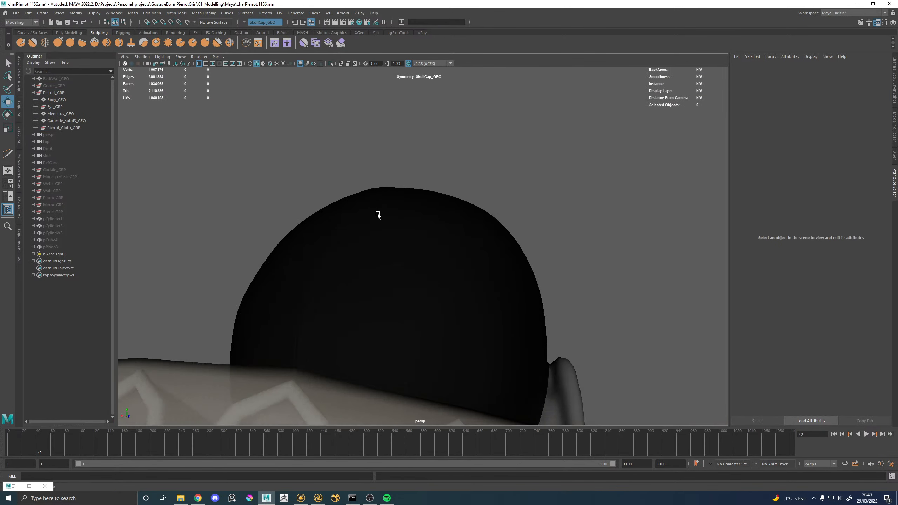
click(371, 247)
click(470, 125)
alt+drag(433, 207, 467, 281)
click(493, 249)
key(3)
click(568, 208)
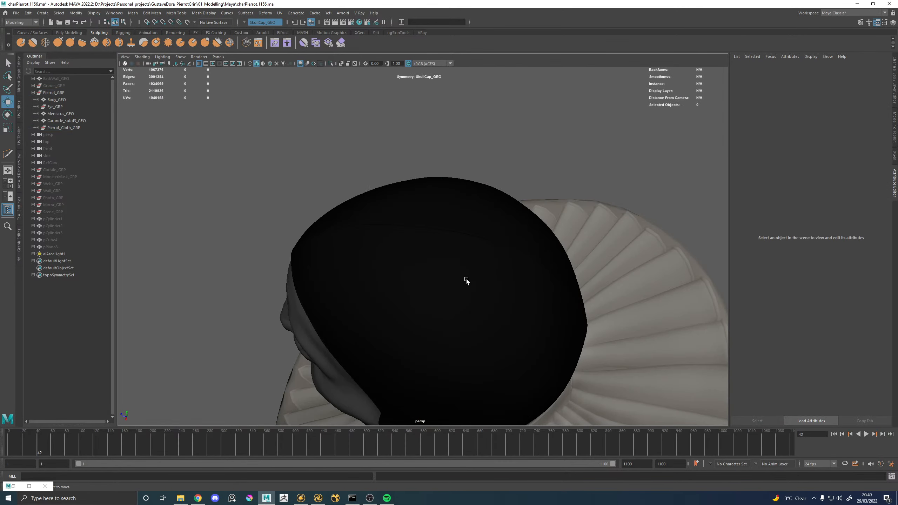
Turn off smooth mesh preview for SkullCap_GEO and unhide HairNet_GEO from HeadCloth_GRP
click(498, 258)
key(1)
click(37, 128)
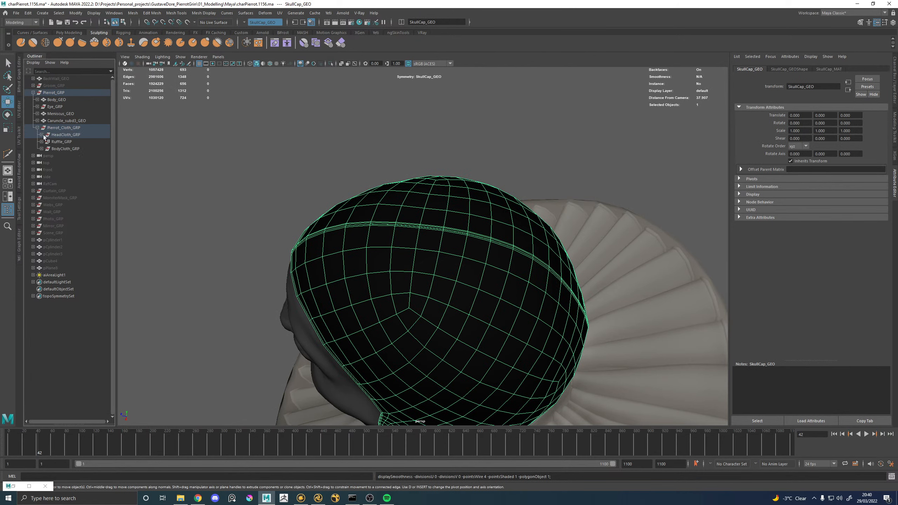
click(41, 135)
click(69, 151)
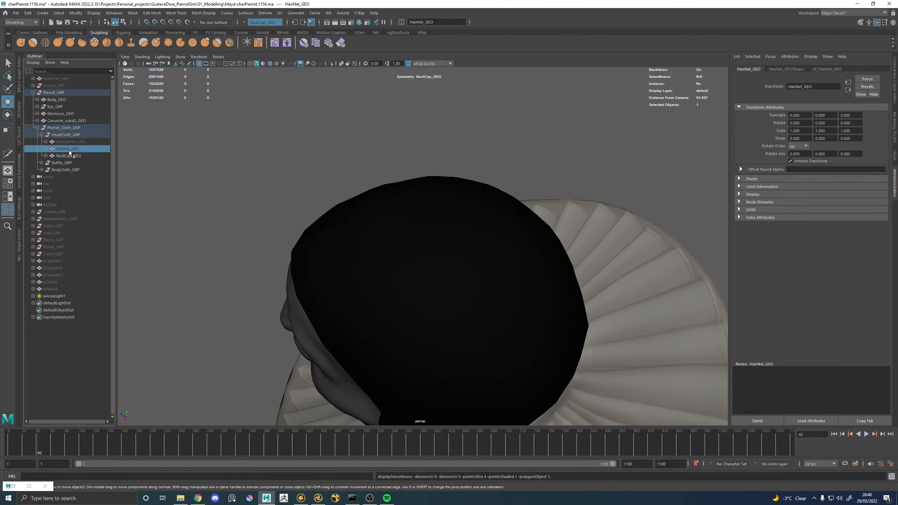
alt+drag(471, 238, 596, 125)
Select an edge on HairNet_GEO's centre line and switch the topological symmetry to HairNet_GEO
right_drag(599, 128, 579, 207)
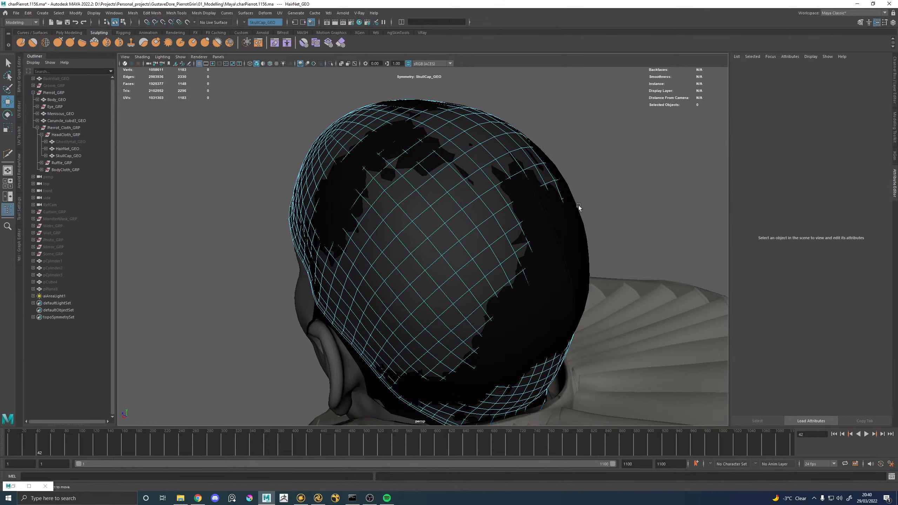
alt+drag(579, 207, 443, 202)
click(364, 205)
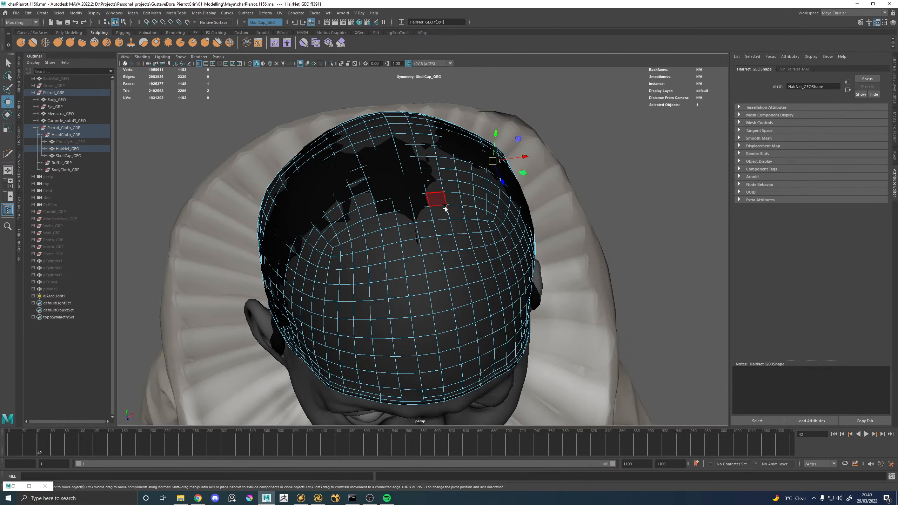
click(453, 157)
click(420, 241)
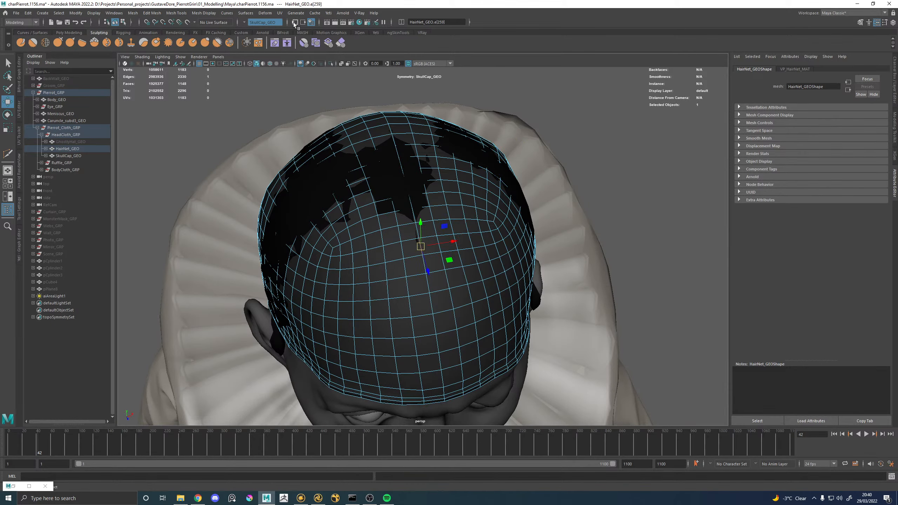
click(247, 23)
click(266, 78)
alt+drag(424, 198, 469, 176)
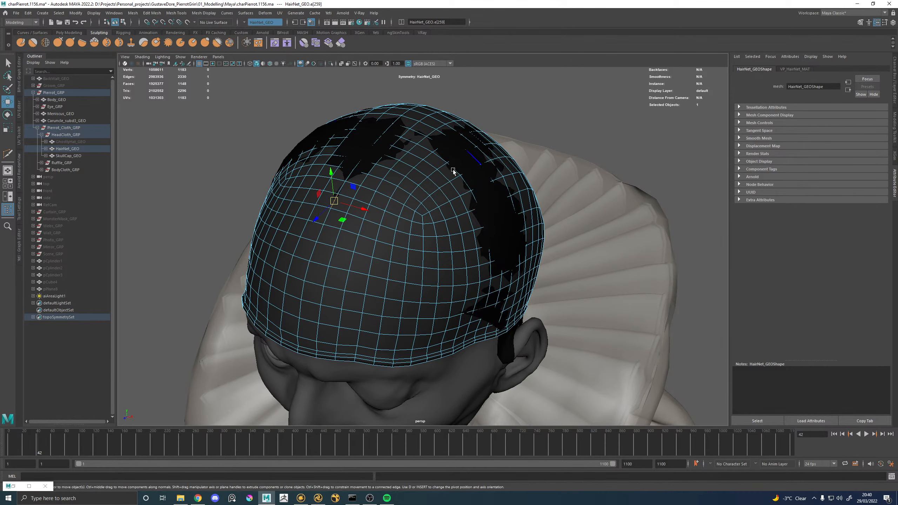
Soft-move the mirrored faces on top of HairNet_GEO outward so they cover the skull cap
click(385, 143)
click(424, 203)
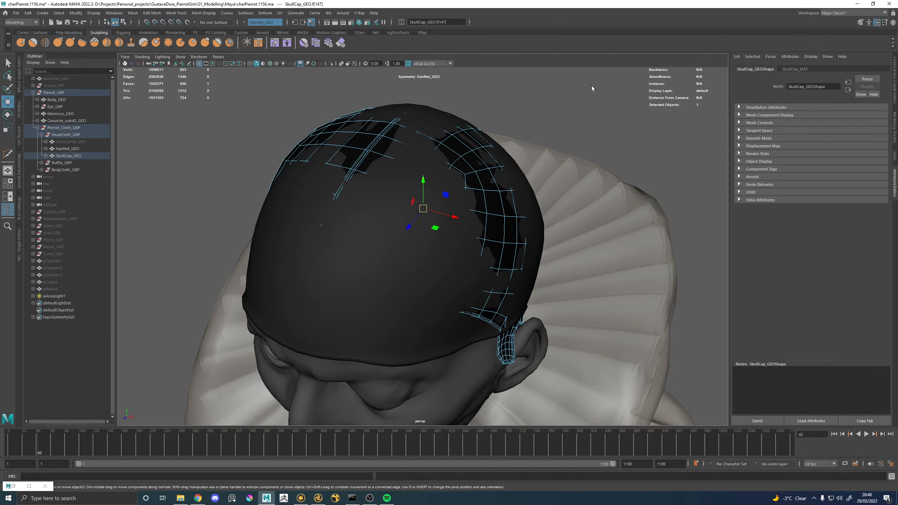
right_drag(465, 145, 559, 75)
click(384, 241)
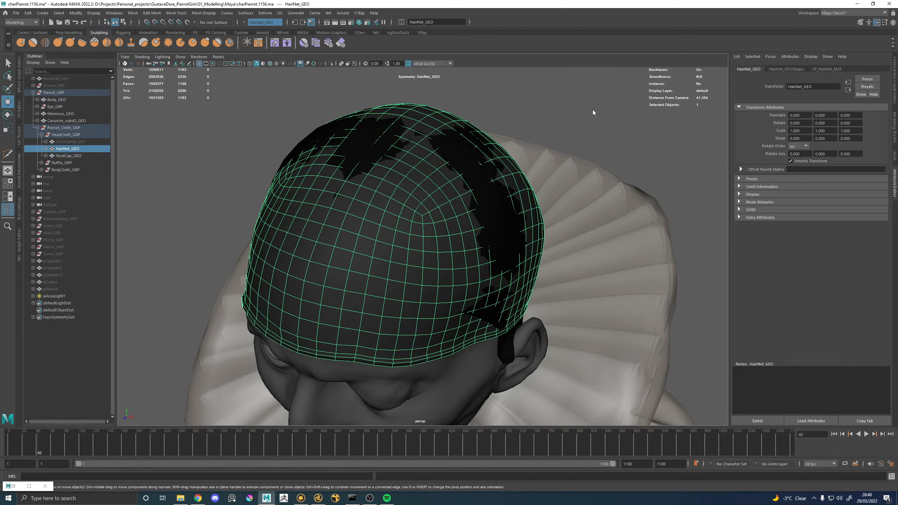
right_drag(593, 111, 592, 130)
click(382, 139)
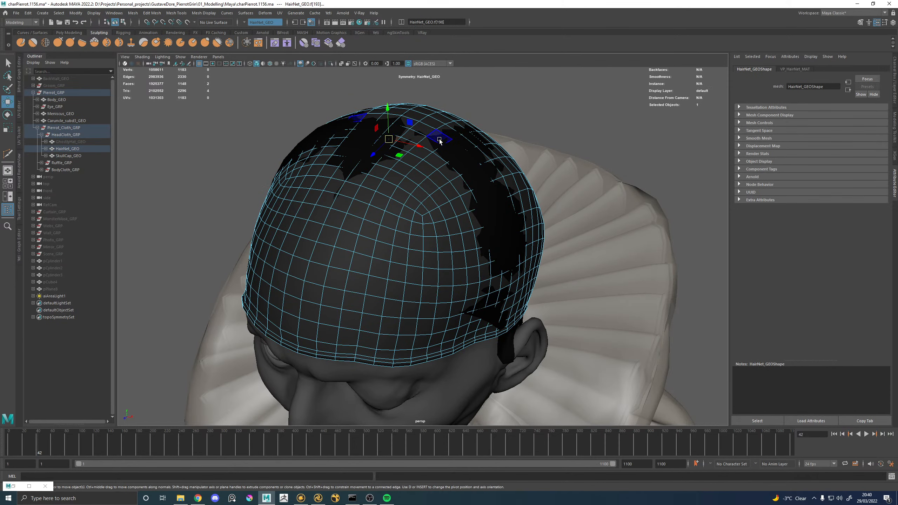
key(b)
drag(439, 139, 503, 147)
ctrl+middle_drag(494, 128, 498, 127)
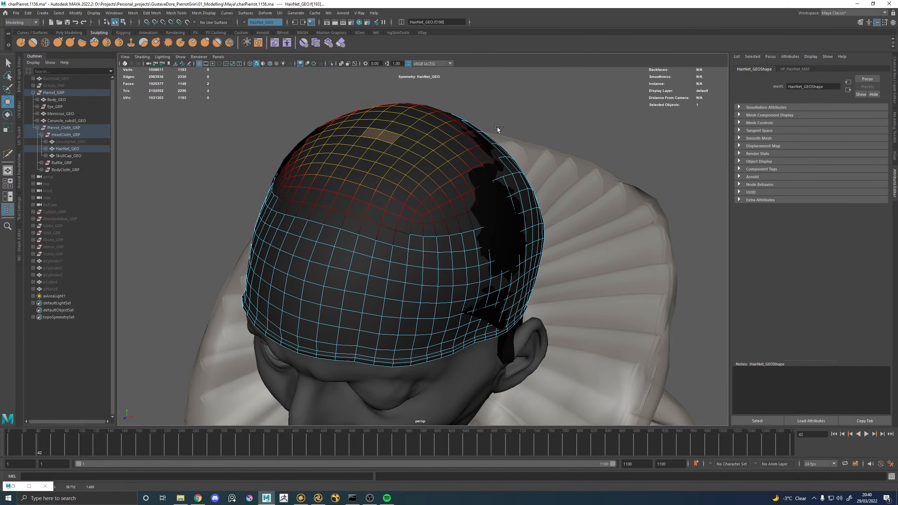
alt+drag(489, 174, 473, 181)
Adjust the mirrored faces on the sides of the hair net with soft selection to cover the skull cap
click(481, 183)
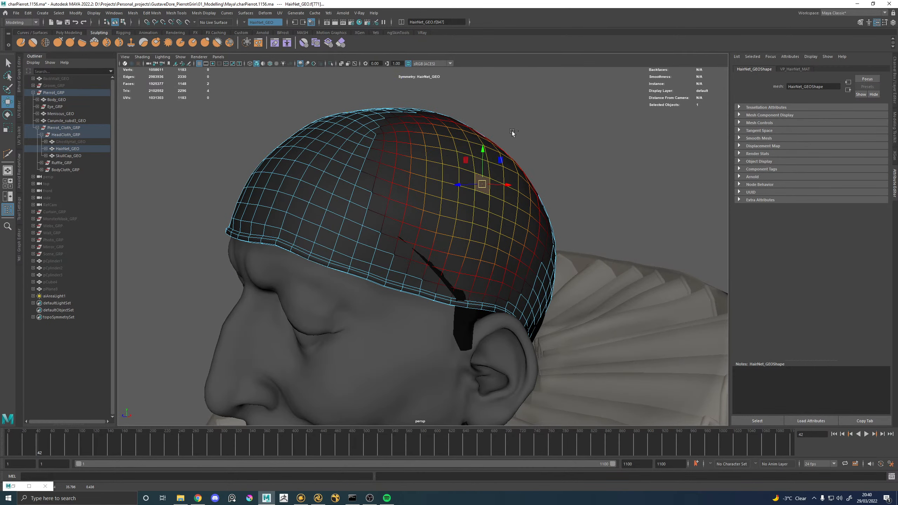
click(444, 263)
ctrl+middle_drag(527, 220, 531, 221)
key(ctrl+z)
alt+drag(434, 278, 525, 270)
click(533, 270)
key(ctrl+z)
drag(435, 245, 471, 188)
click(446, 116)
click(346, 191)
Soft-move the mirrored faces on the upper and lower back of the hair net over the skull cap
alt+drag(347, 194, 397, 220)
click(402, 224)
ctrl+middle_drag(358, 209, 362, 207)
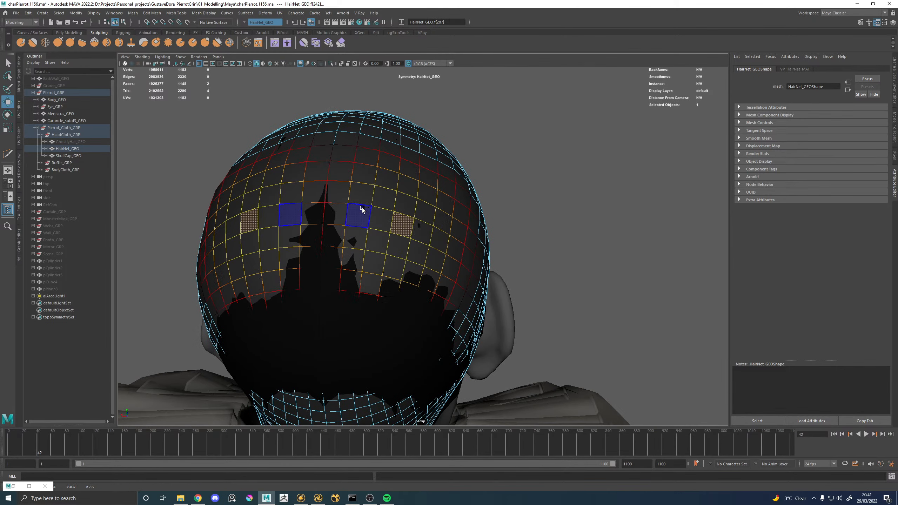
click(376, 337)
ctrl+middle_drag(384, 325, 389, 324)
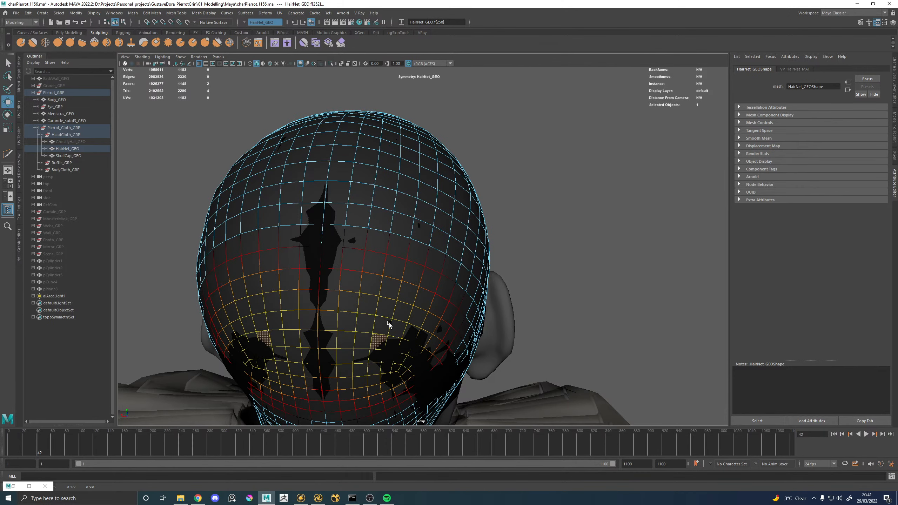
Soft-move the faces along the centre line at the back of the hair net to cover the cap's seam
click(327, 247)
ctrl+middle_drag(329, 247, 336, 247)
alt+drag(336, 247, 384, 262)
click(385, 264)
click(317, 252)
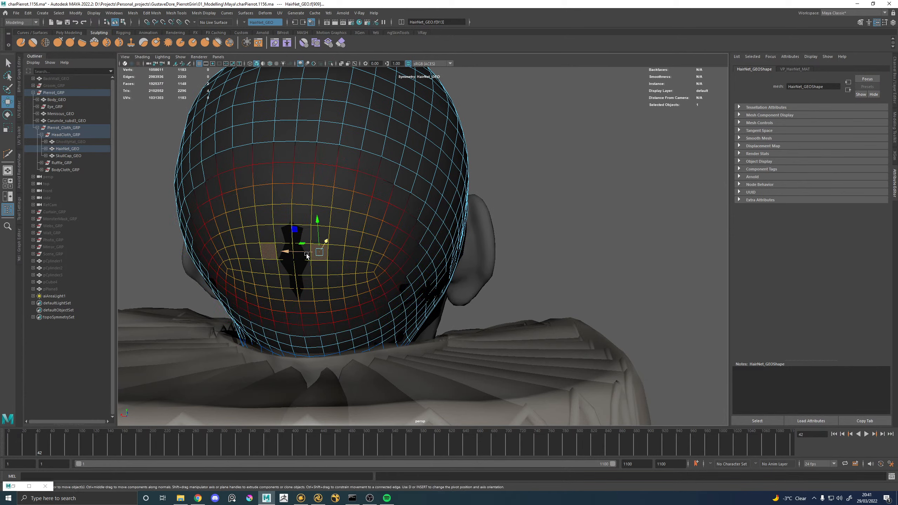
ctrl+middle_drag(316, 253, 309, 254)
Adjust the mirrored faces on the hair net's lower back near the neck and behind the ears
alt+drag(330, 262, 350, 287)
click(393, 266)
key(ctrl+z)
click(450, 286)
click(327, 298)
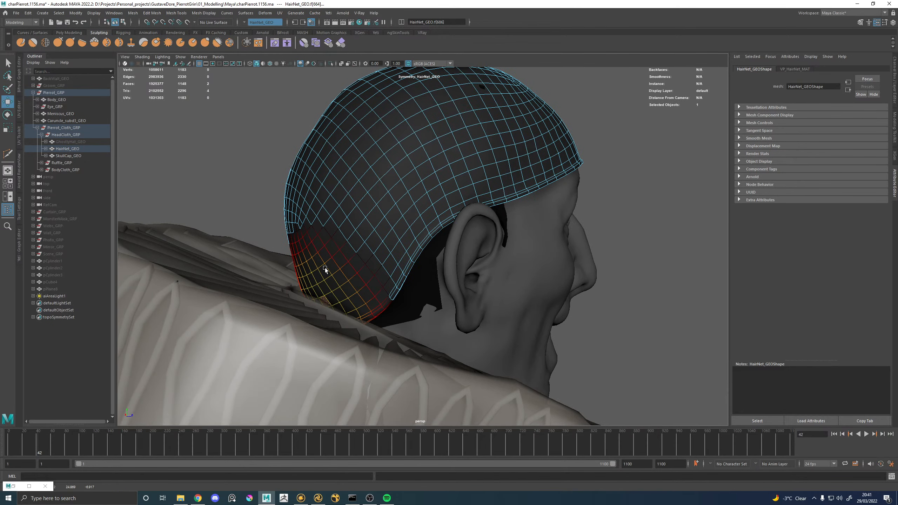
click(315, 232)
click(314, 231)
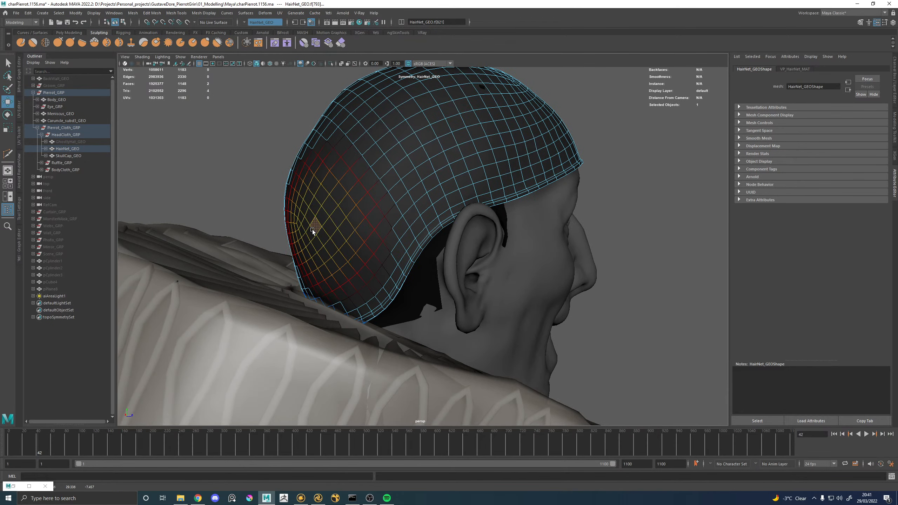
alt+drag(286, 238, 393, 206)
click(285, 240)
Change the Move tool's soft selection falloff curve to a straight linear falloff
mouse_move(452, 182)
alt+mouse_down()
mouse_move(487, 167)
mouse_move(465, 173)
alt+mouse_up()
click(450, 153)
click(465, 173)
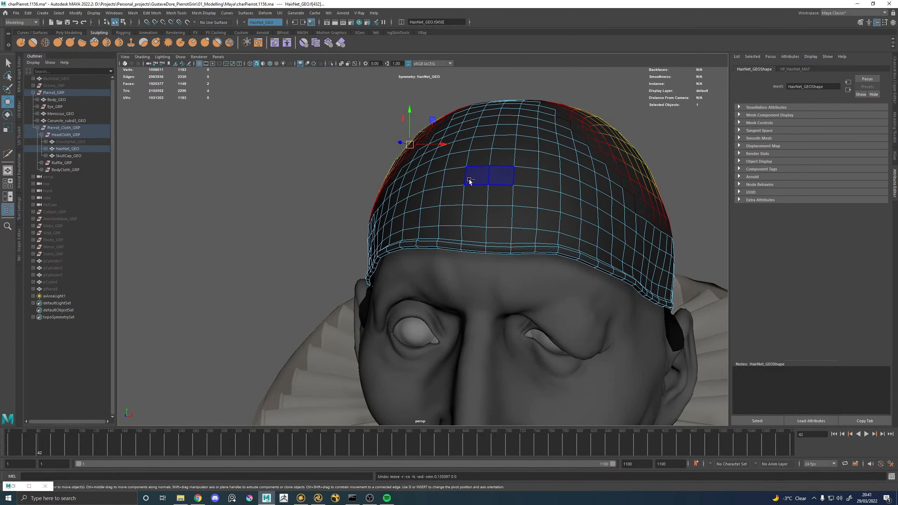
click(885, 23)
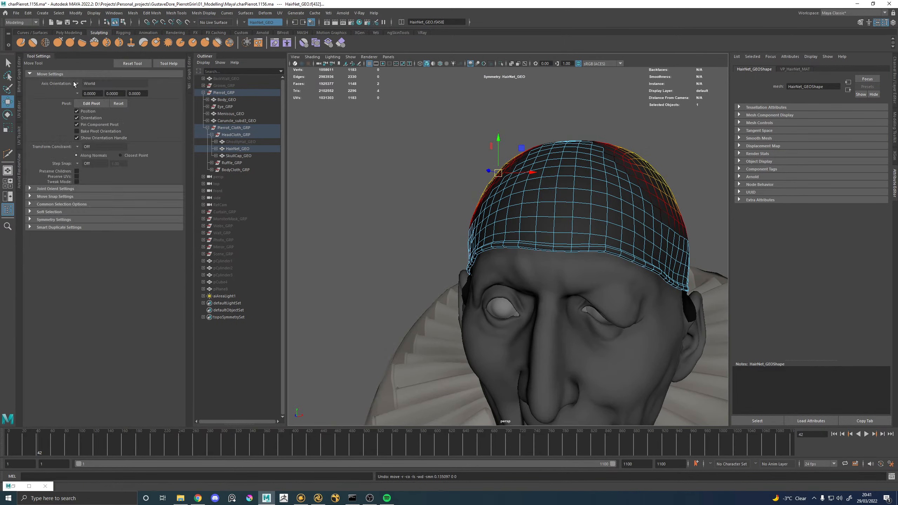
click(46, 212)
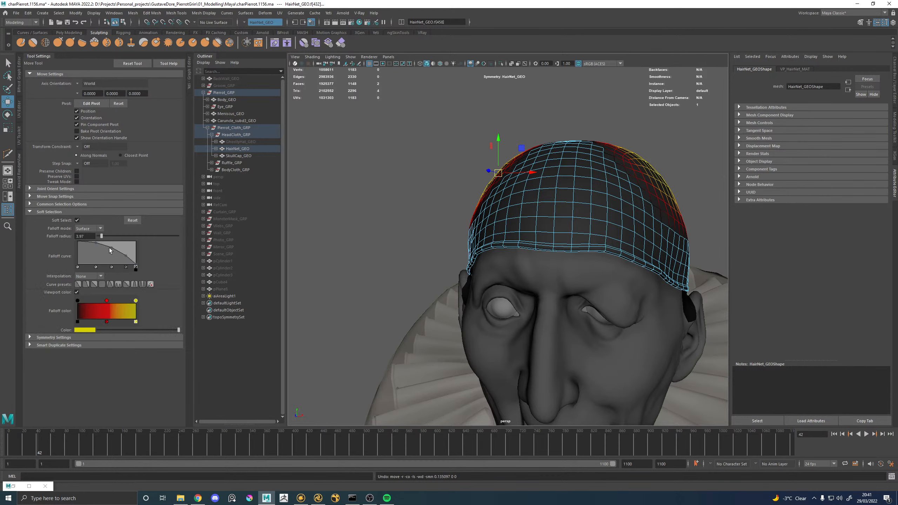
click(112, 268)
Refine the mirrored faces on the hair net's back and lower sides using the linear falloff
alt+drag(418, 198, 522, 251)
click(535, 160)
click(571, 221)
click(453, 253)
click(475, 292)
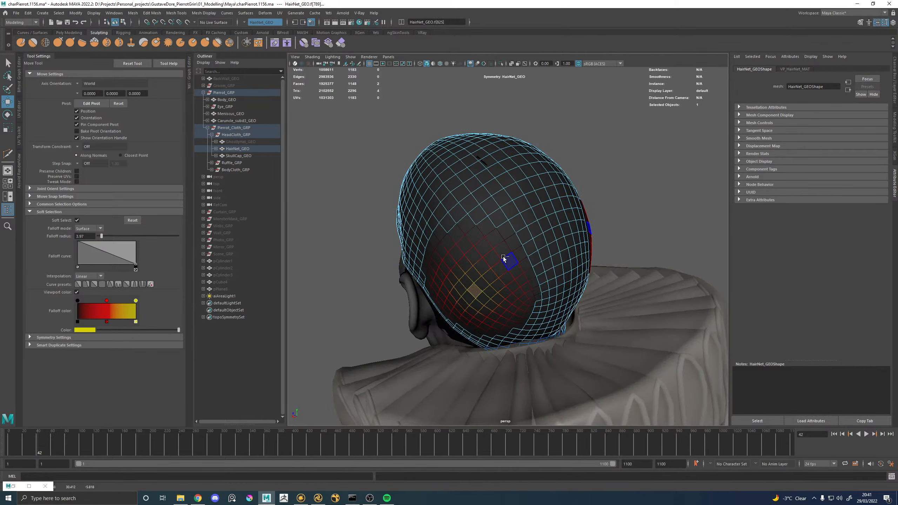
alt+drag(466, 268, 522, 235)
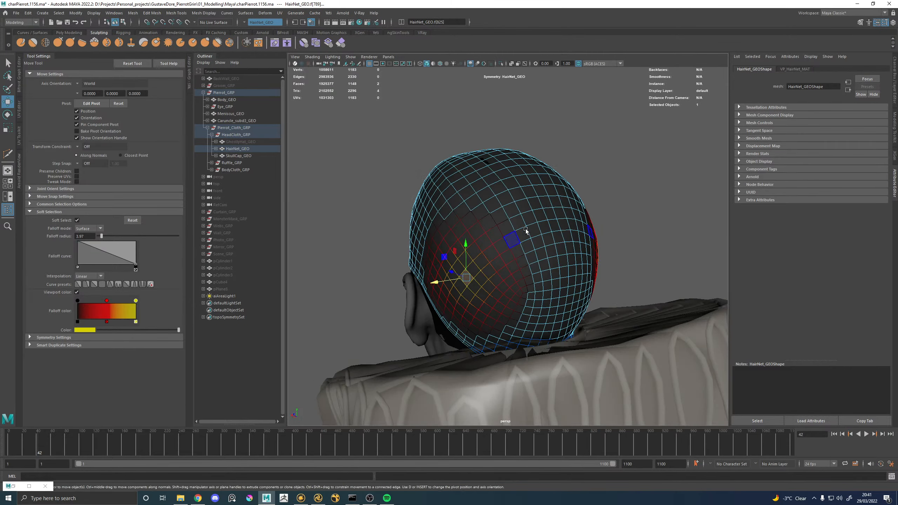
Soft-move the mirrored faces on the upper back of the hair net to cover the skull cap showing through
alt+drag(482, 163, 484, 161)
click(487, 161)
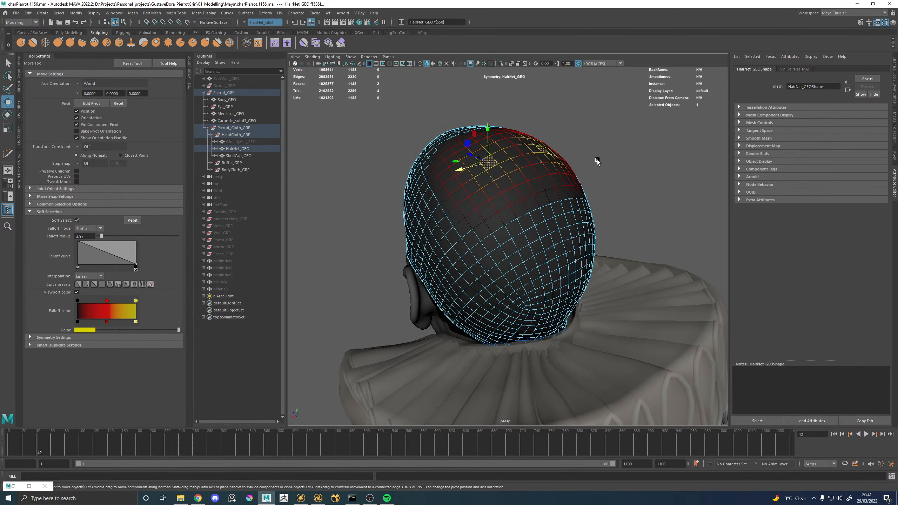
click(485, 178)
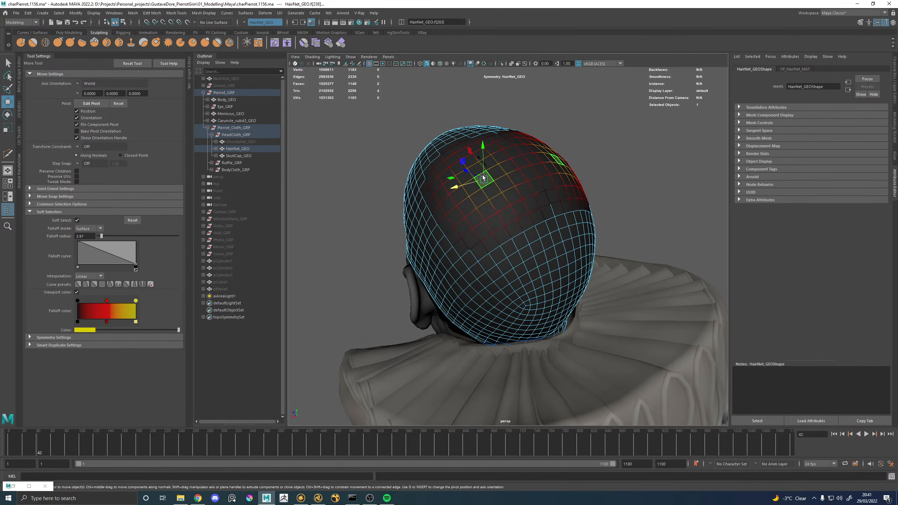
alt+drag(472, 184, 543, 179)
click(516, 191)
middle_drag(543, 180, 544, 180)
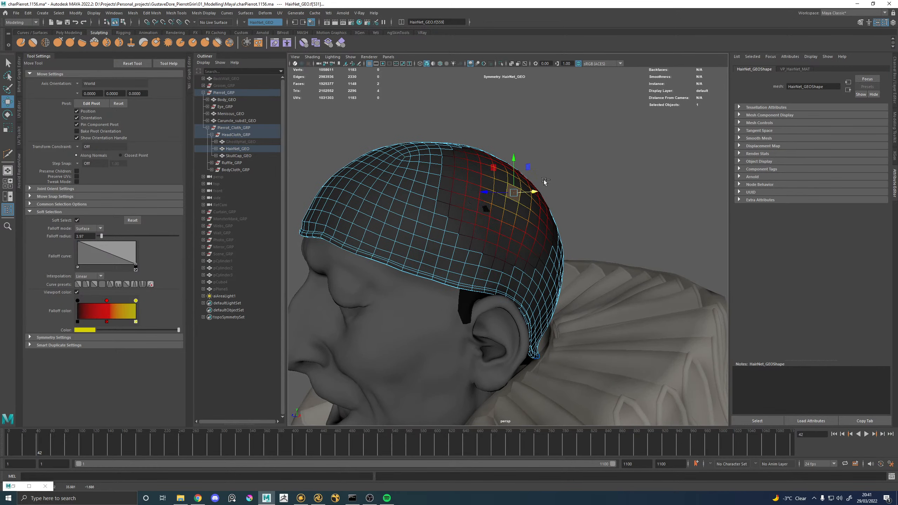
Adjust the mirrored faces on the hair net's upper sides and reduce the soft selection falloff radius to 2.93
click(497, 207)
middle_drag(497, 205, 501, 204)
alt+drag(586, 203, 533, 165)
click(472, 158)
key(b)
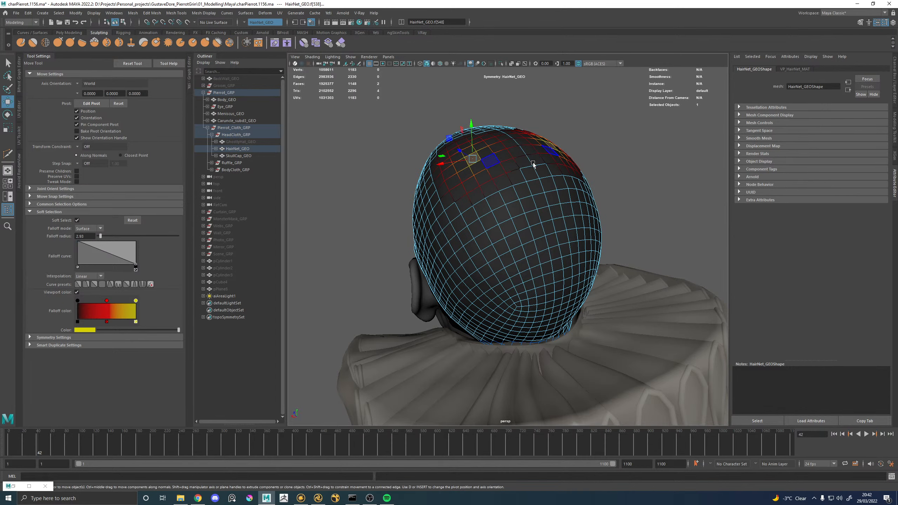
Return HairNet_GEO to object mode, turn on its smooth mesh preview and deselect it
alt+drag(566, 212, 519, 197)
right_drag(531, 215, 566, 198)
key(3)
key(alt+d)
alt+drag(568, 221, 585, 227)
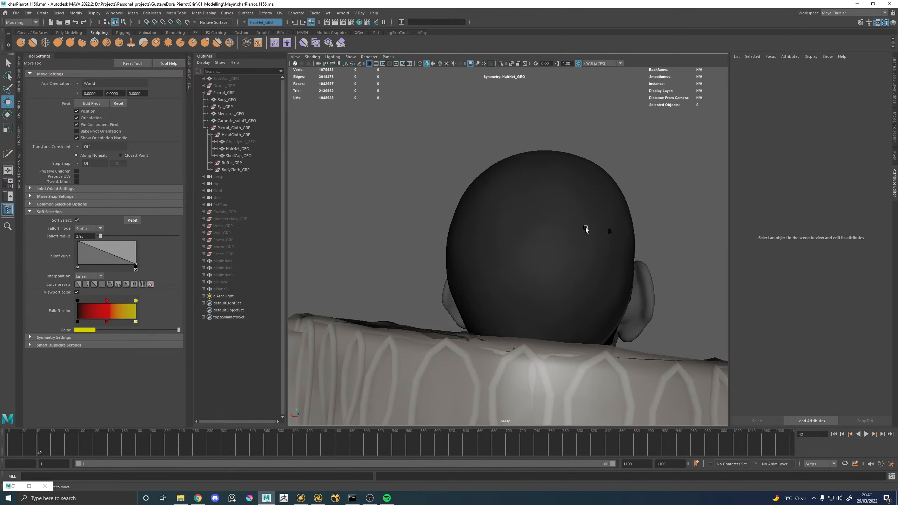
Soft-move the mirrored faces on the hair net's back sides over the remaining skull cap spot and return to object mode
click(594, 197)
right_drag(665, 156, 666, 187)
click(607, 233)
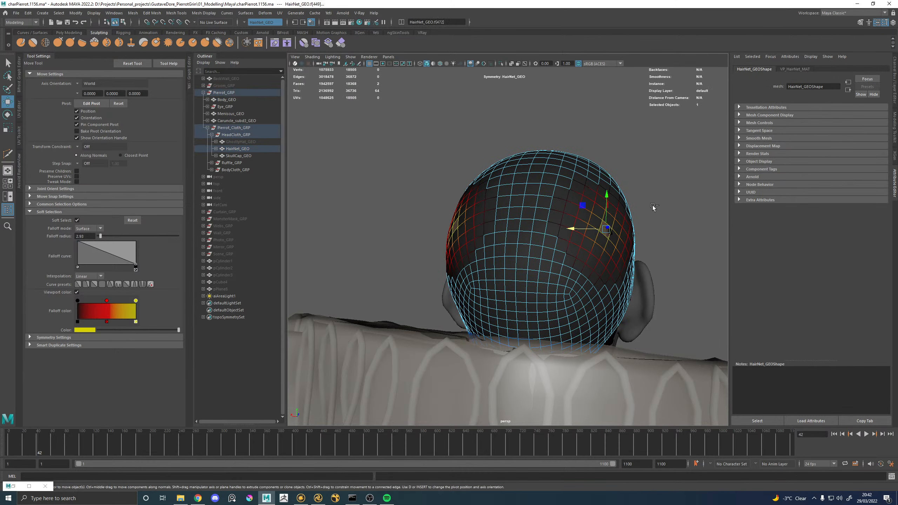
alt+drag(647, 209, 543, 236)
right_drag(544, 235, 625, 159)
click(625, 159)
alt+drag(449, 223, 532, 227)
click(529, 226)
alt+drag(430, 190, 474, 177)
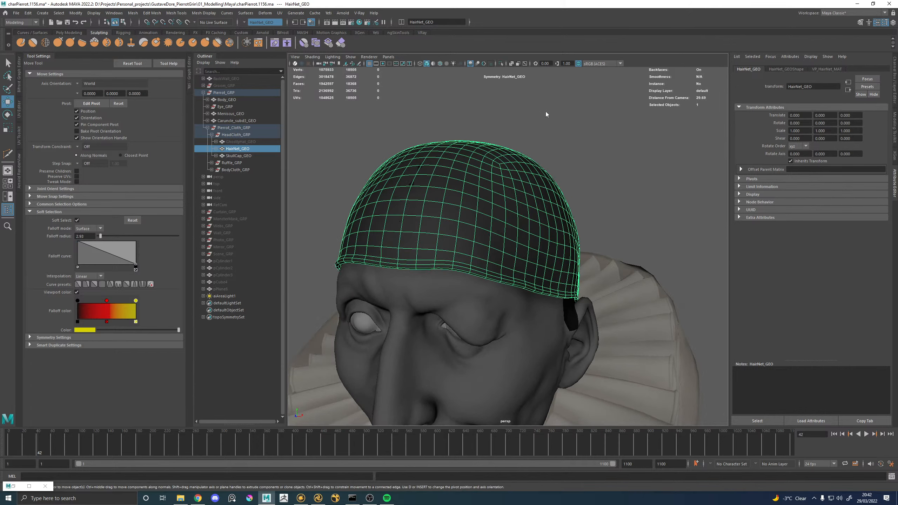
right_drag(547, 113, 548, 133)
click(421, 181)
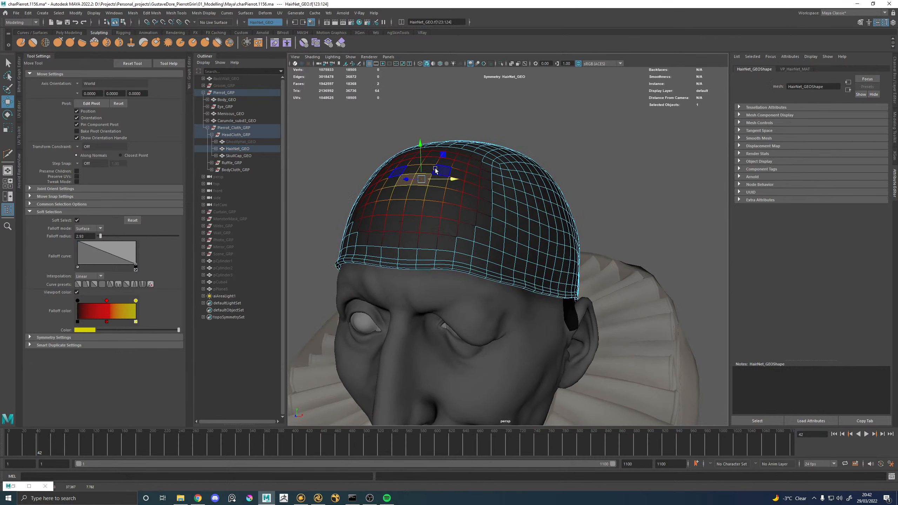
click(474, 164)
alt+drag(479, 169, 407, 158)
click(437, 148)
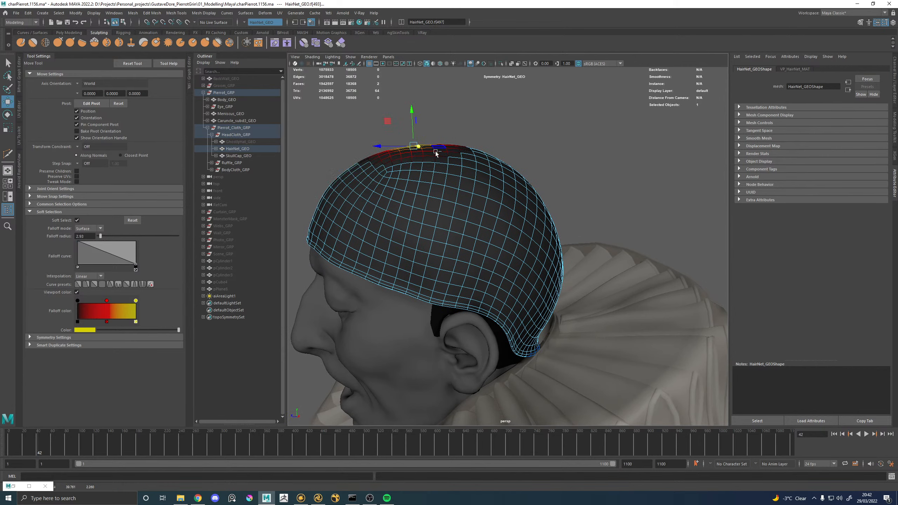
Return HairNet_GEO to object mode and turn off its smooth mesh preview
key(F8)
key(1)
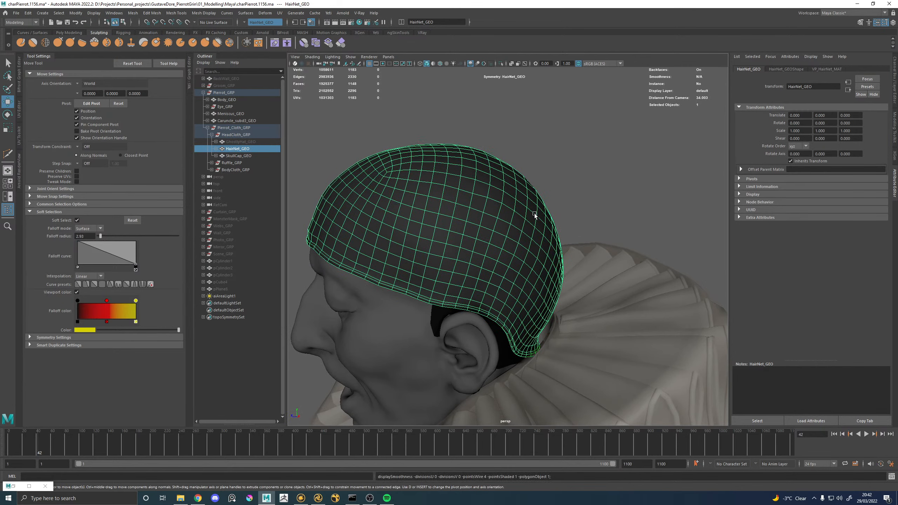
alt+right_drag(535, 215, 437, 201)
alt+drag(437, 201, 488, 198)
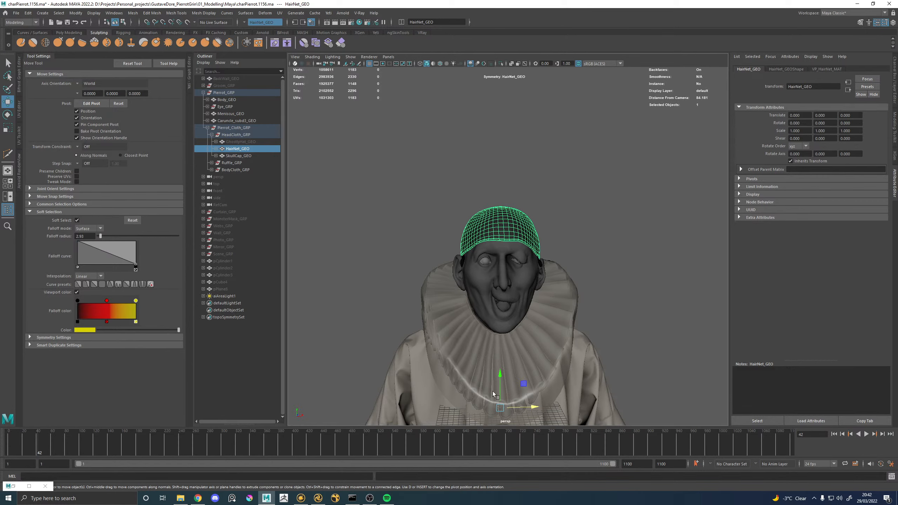
Switch to Katana, restore the multi-panel layout from the full-size render monitor and flush the caches
click(318, 498)
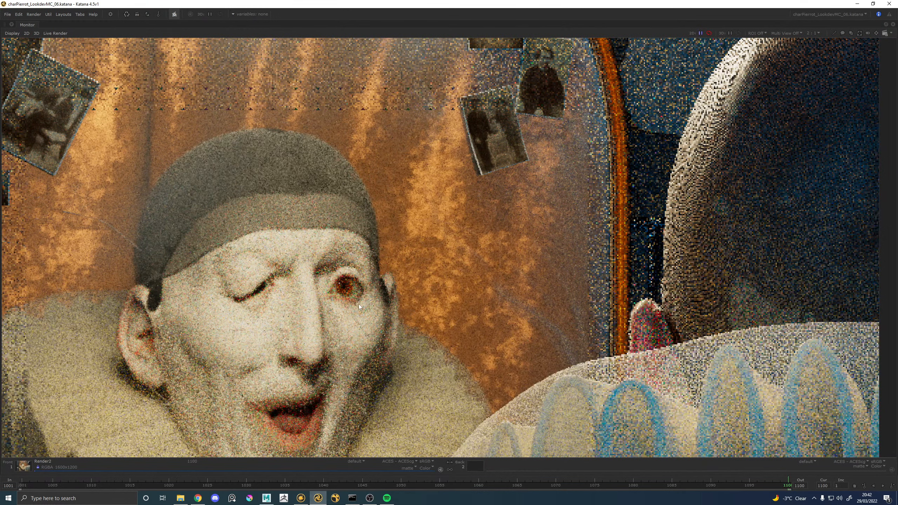
scroll(287, 154, down, 1)
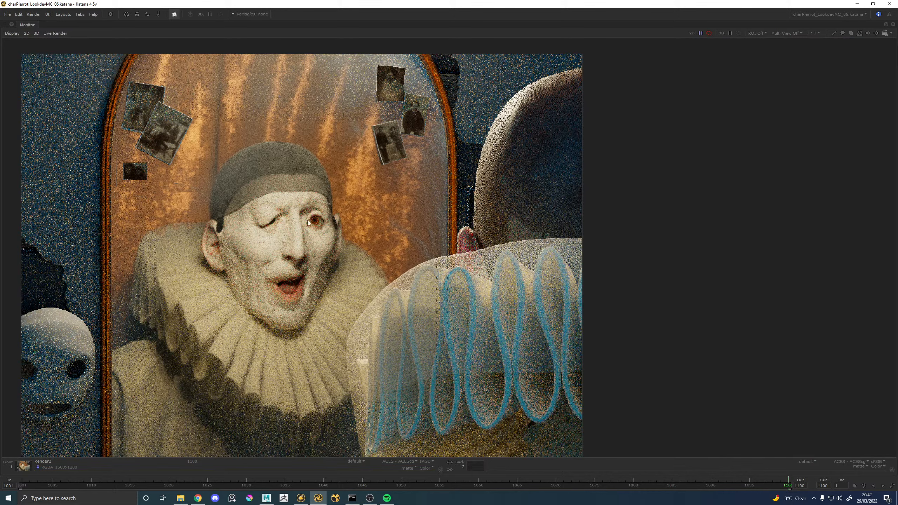
key(space)
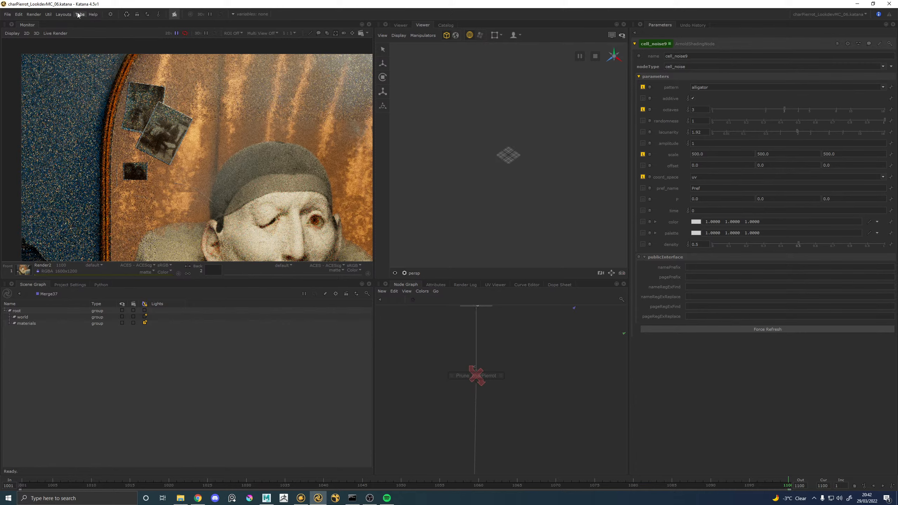
click(49, 15)
click(62, 24)
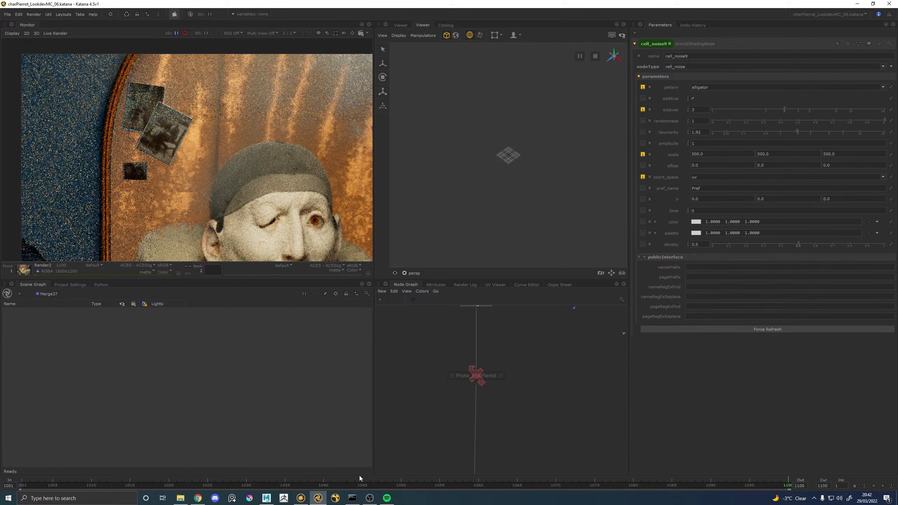
Switch back to Maya and save the scene as a new incremental version
click(267, 498)
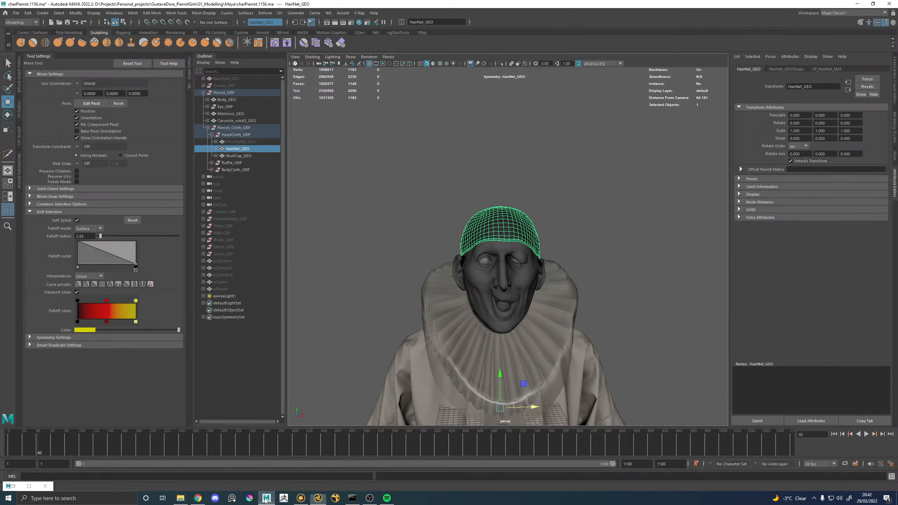
click(231, 94)
alt+drag(531, 166, 497, 165)
key(ctrl+s)
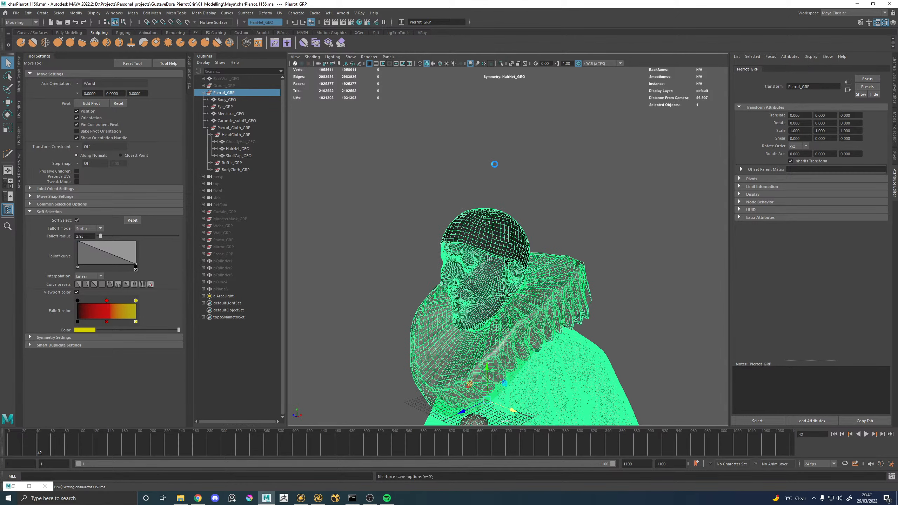
Export the selected Pierrot_GRP as an Alembic cache, replacing charPierrot_Model_PUBLISH.abc in the AssetPublishes/charPierrot folder
click(489, 216)
alt+drag(490, 216, 468, 192)
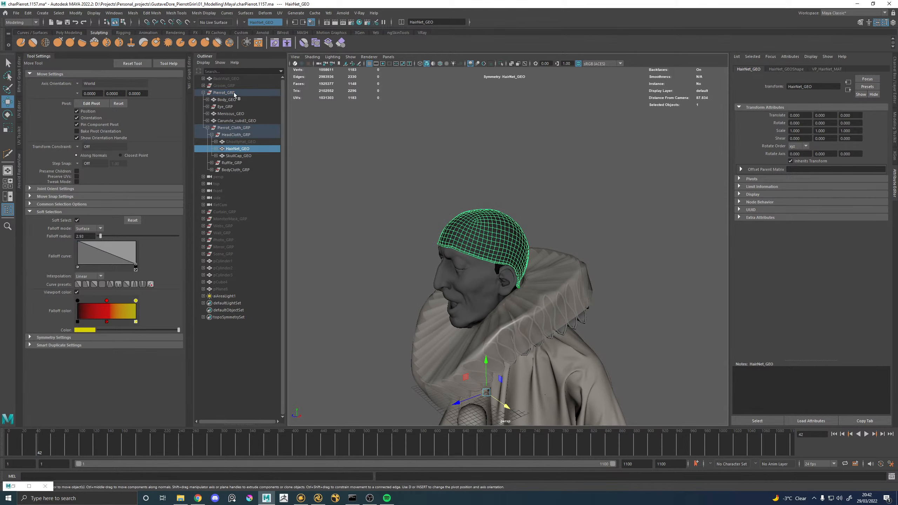
click(226, 93)
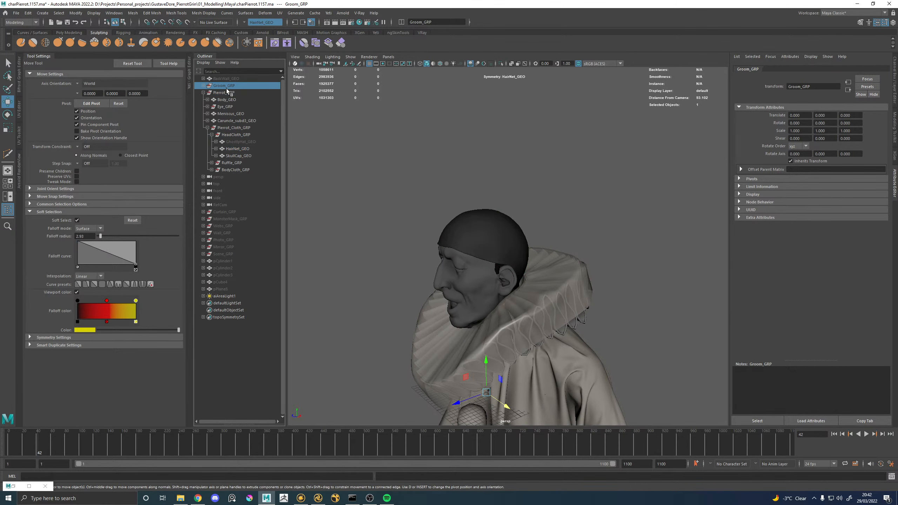
click(302, 13)
mouse_move(354, 23)
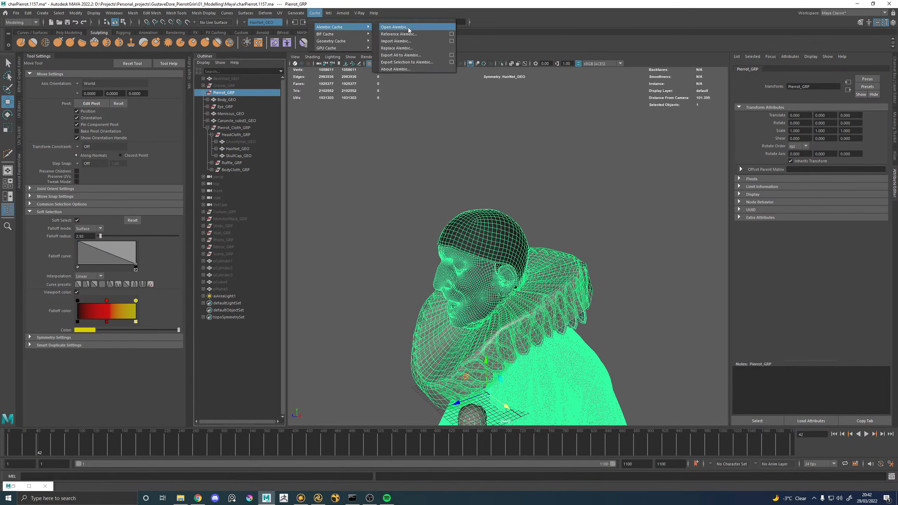
click(412, 66)
click(668, 106)
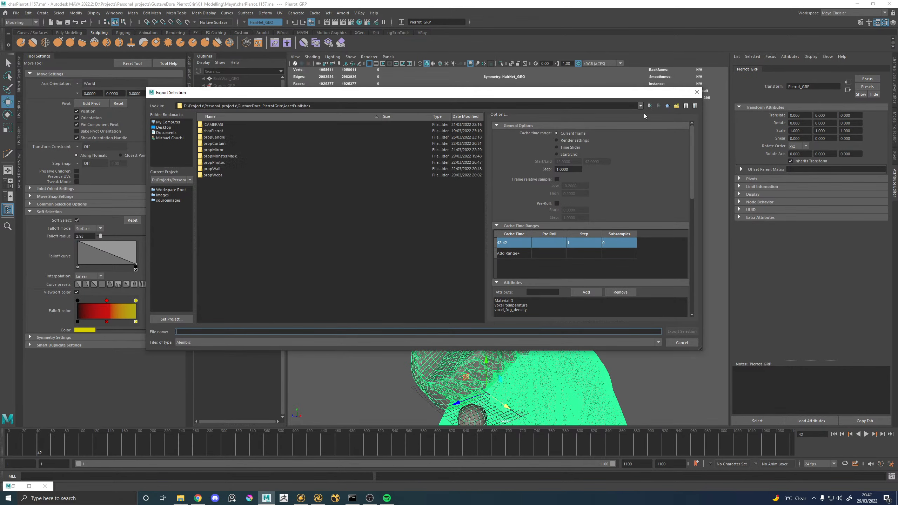
double_click(213, 130)
click(217, 131)
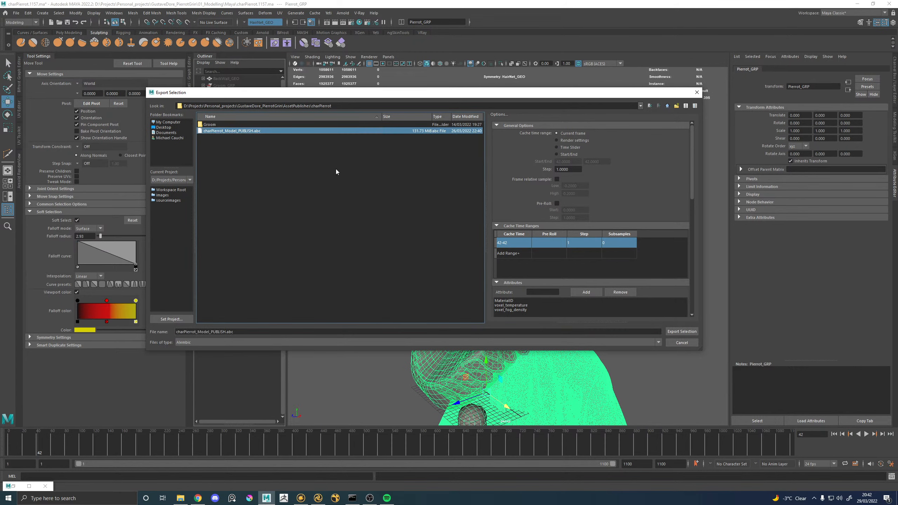
click(686, 331)
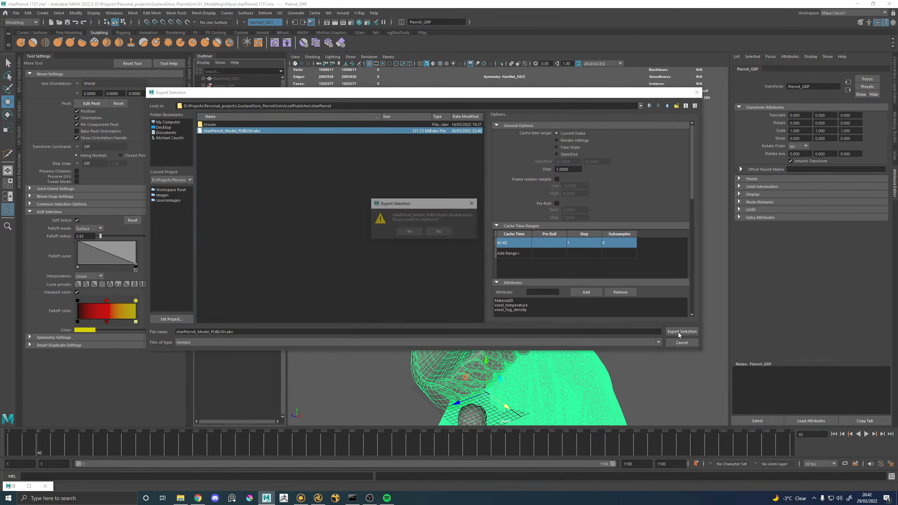
click(410, 233)
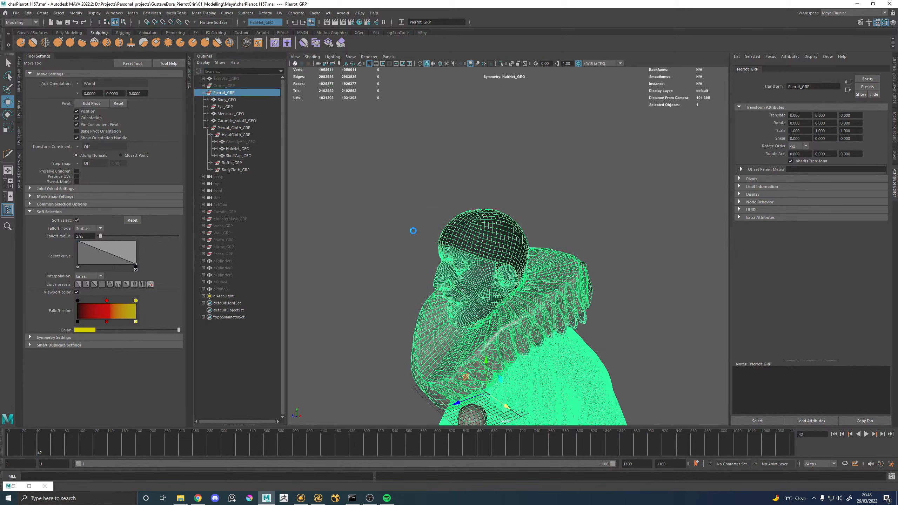
Switch to Katana, maximize the render monitor and repeat the previous render to check the updated headwear
click(318, 498)
scroll(264, 202, down, 4)
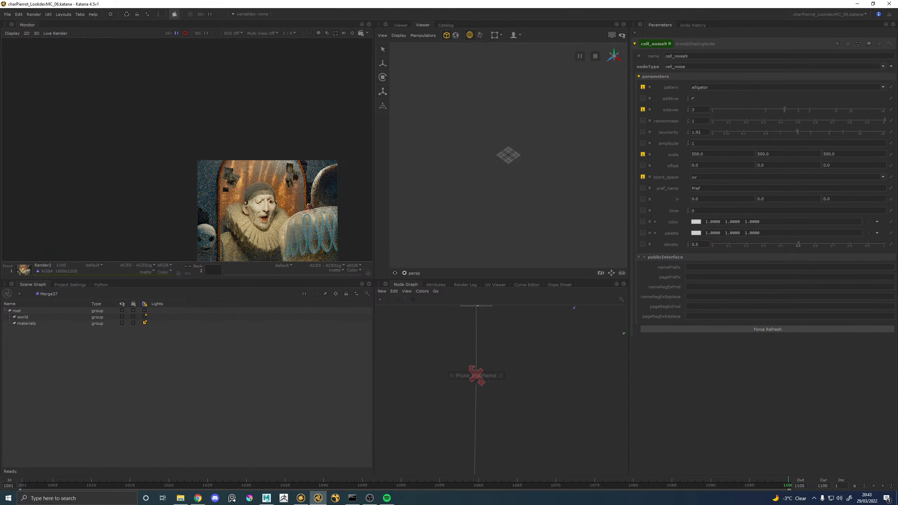
key(space)
scroll(252, 174, up, 5)
scroll(510, 201, down, 5)
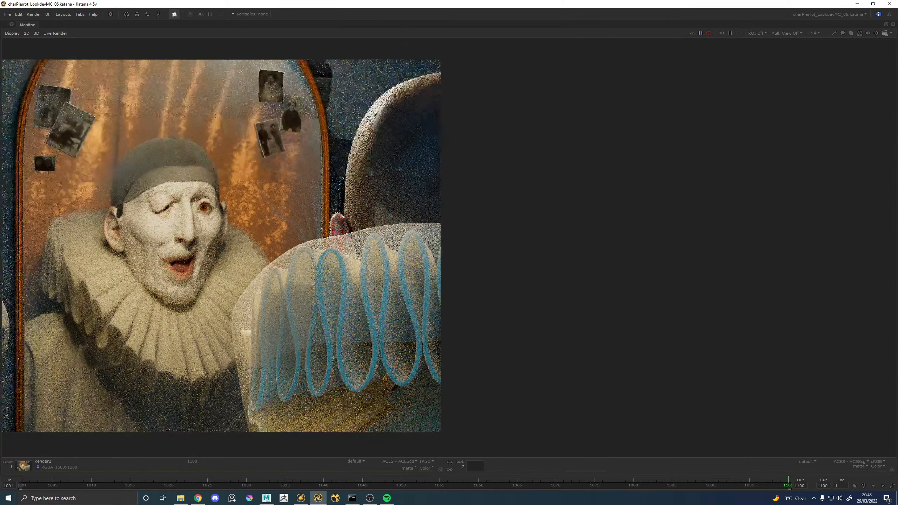
key(backslash)
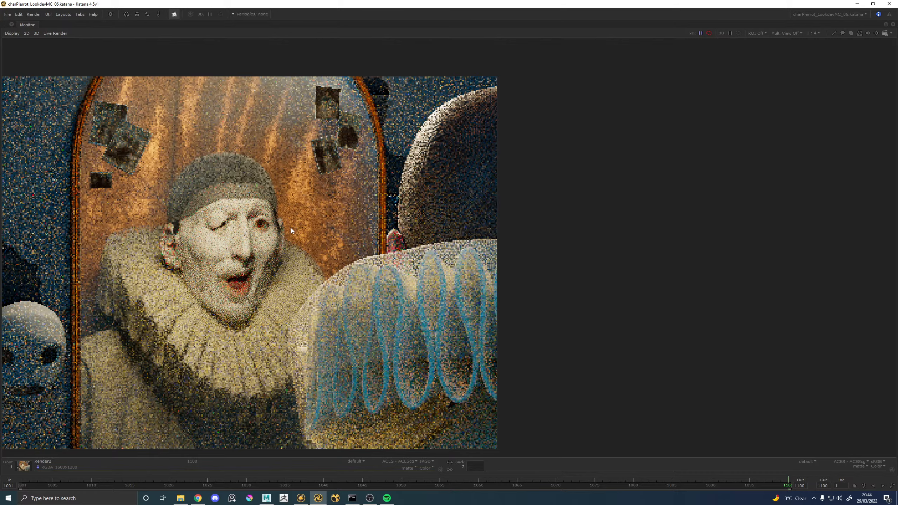
Remove the Mirror_GRP path from the isolated locations of the Isolate node in the Messy lookdev tests group
key(space)
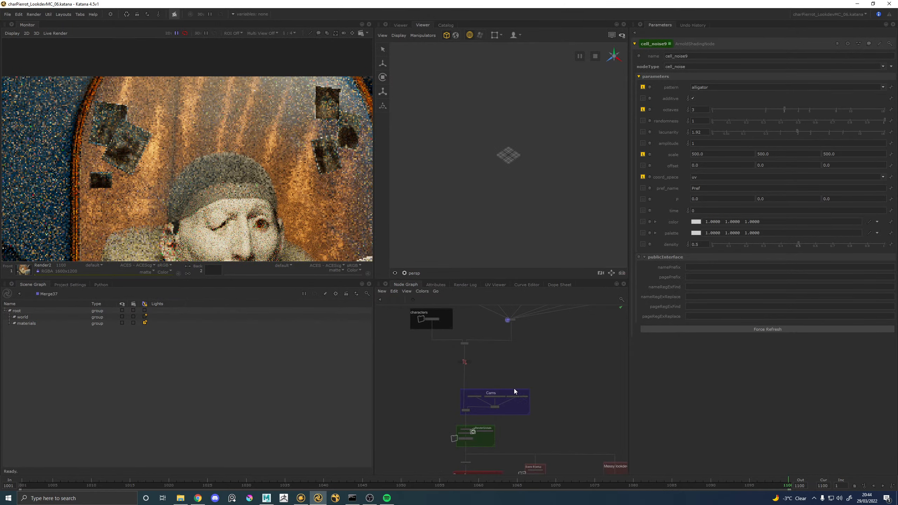
middle_drag(537, 414, 425, 353)
scroll(501, 415, up, 6)
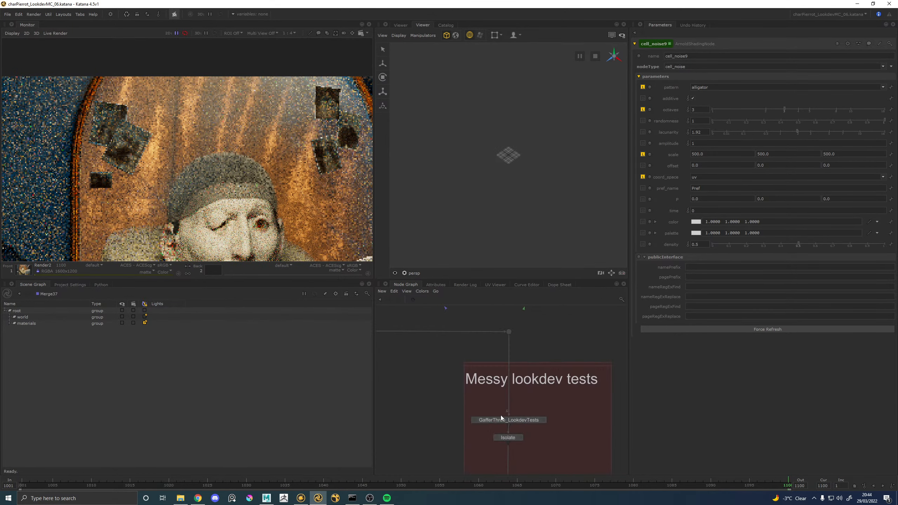
double_click(531, 422)
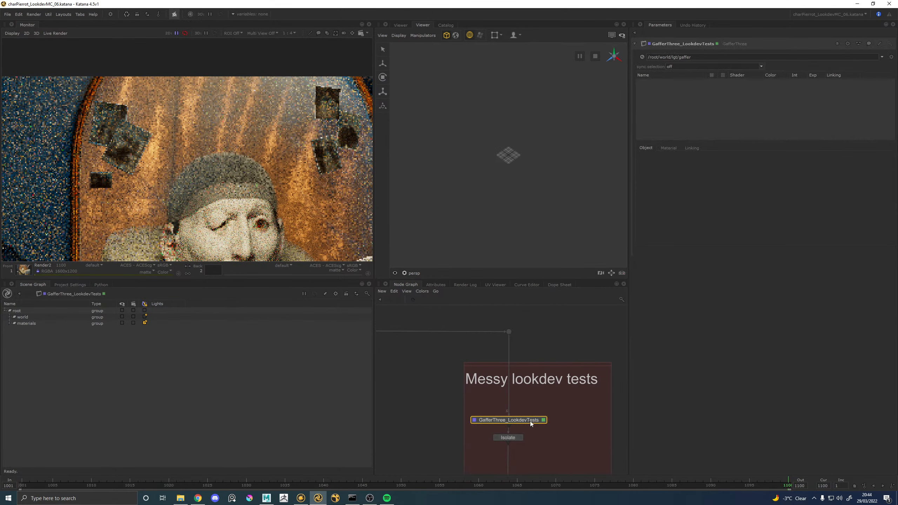
double_click(513, 438)
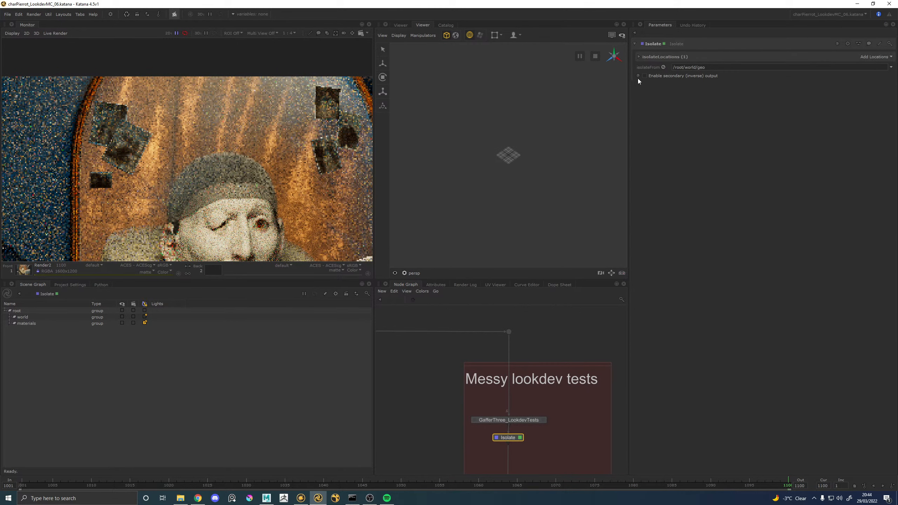
click(639, 57)
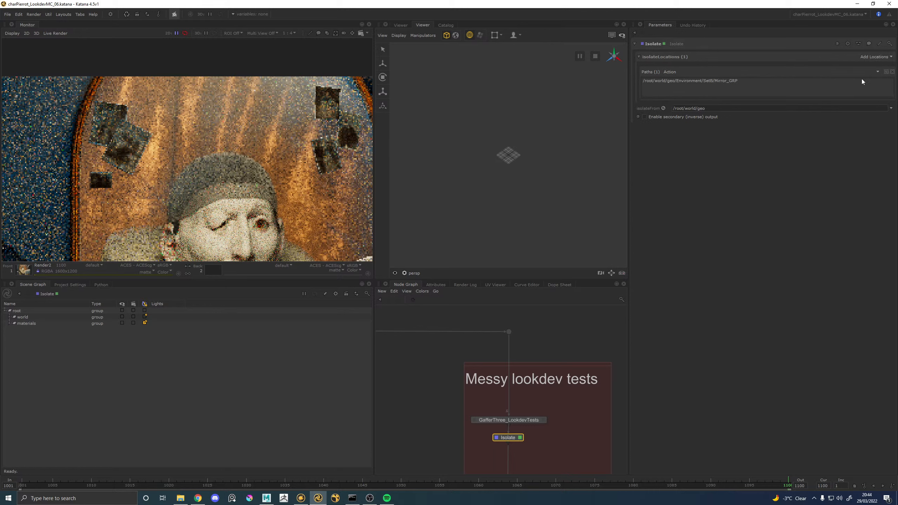
click(892, 72)
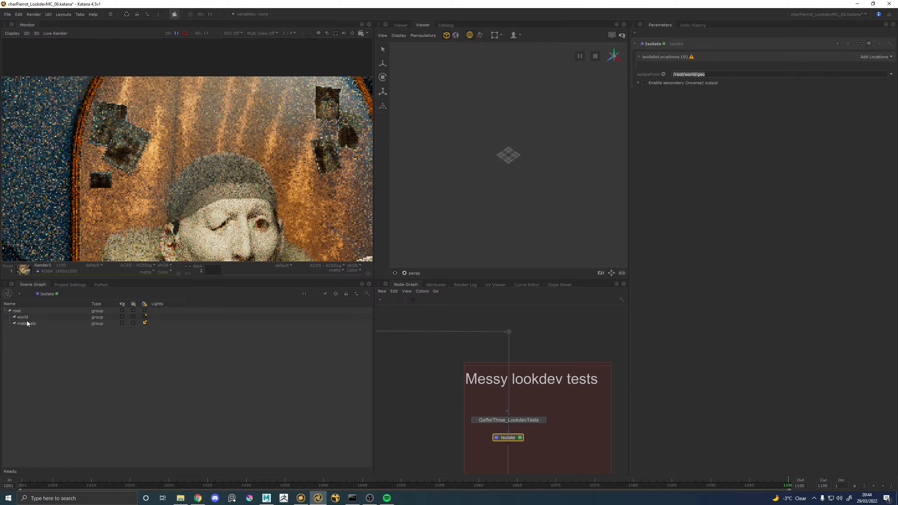
Expand the scene graph to Pierrot_Cloth_GRP and add its Ruffle_GRP to the Isolate node's isolated locations
click(14, 318)
click(15, 324)
click(20, 330)
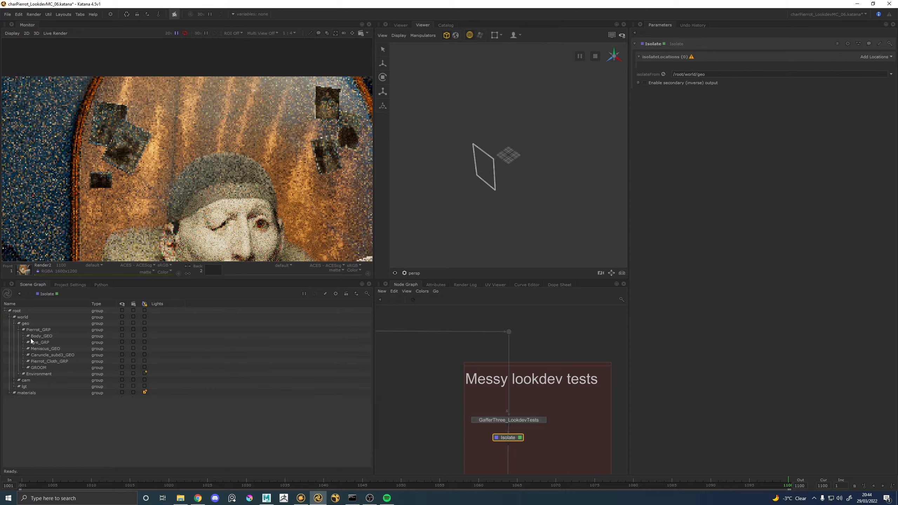
click(22, 362)
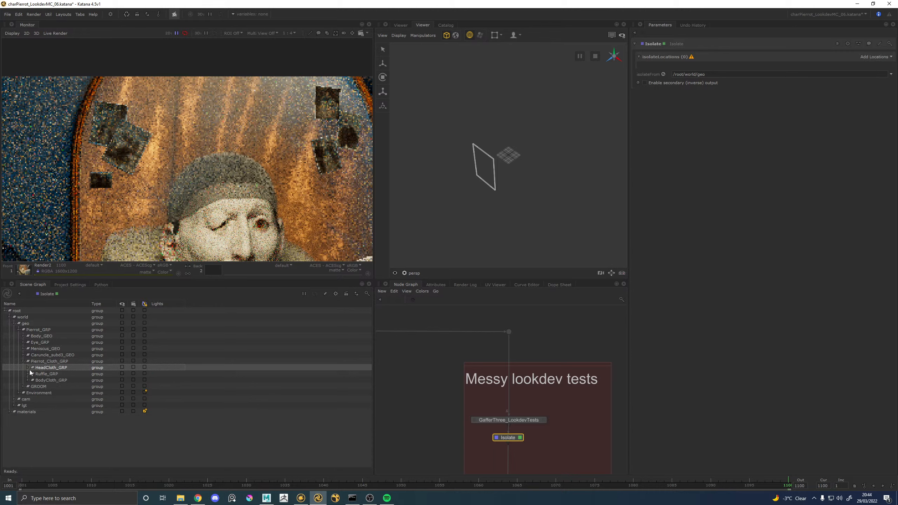
click(26, 368)
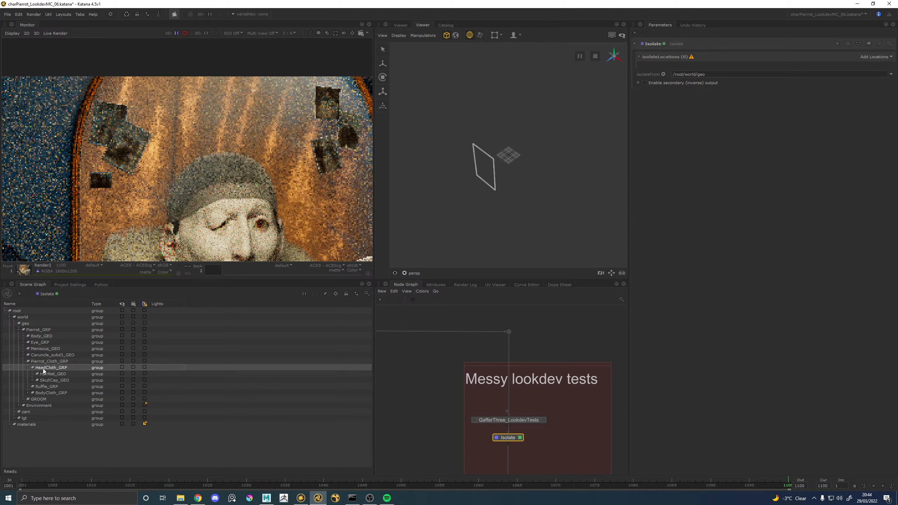
click(28, 369)
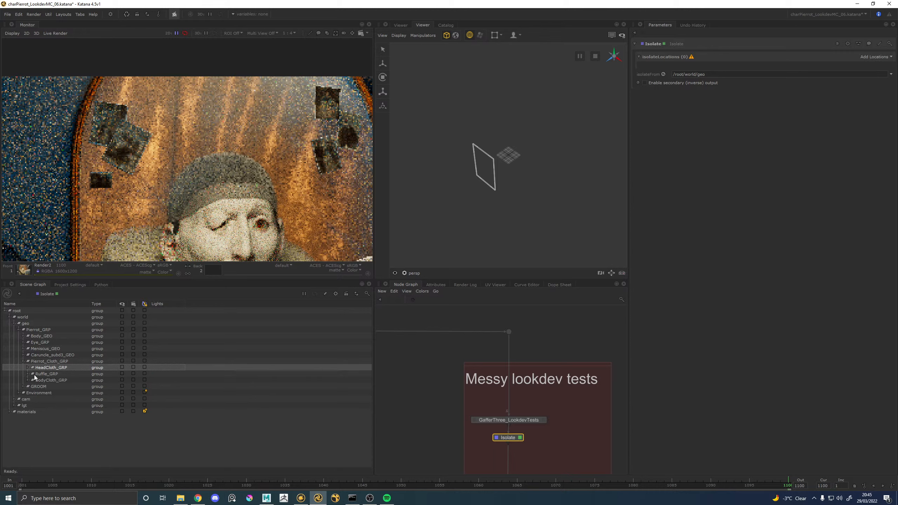
click(39, 375)
drag(60, 376, 877, 60)
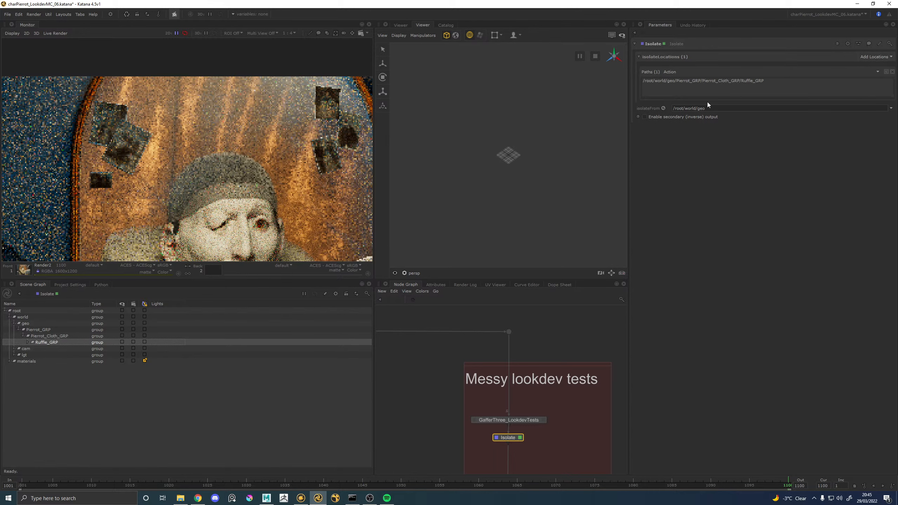
Fully expand Ruffle_GRP in the scene graph and look at the ruffle through the TestCam camera
click(27, 342)
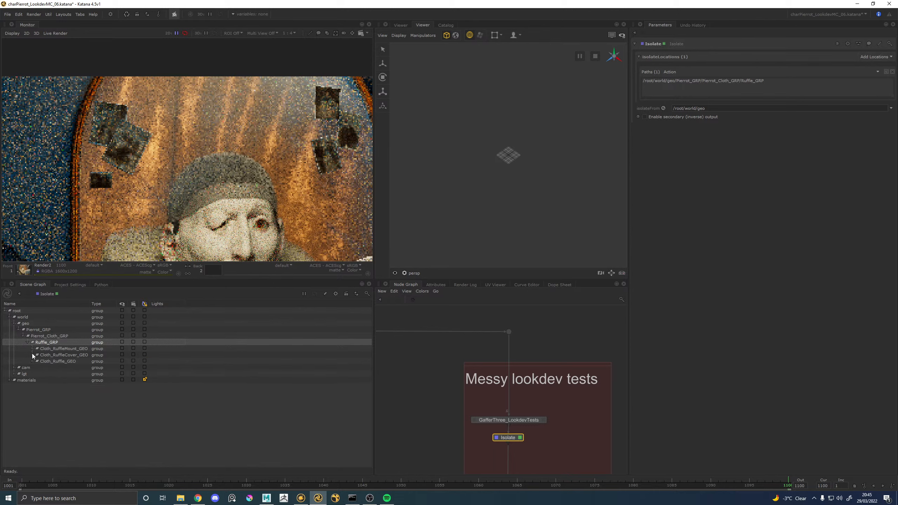
right_click(39, 345)
click(124, 349)
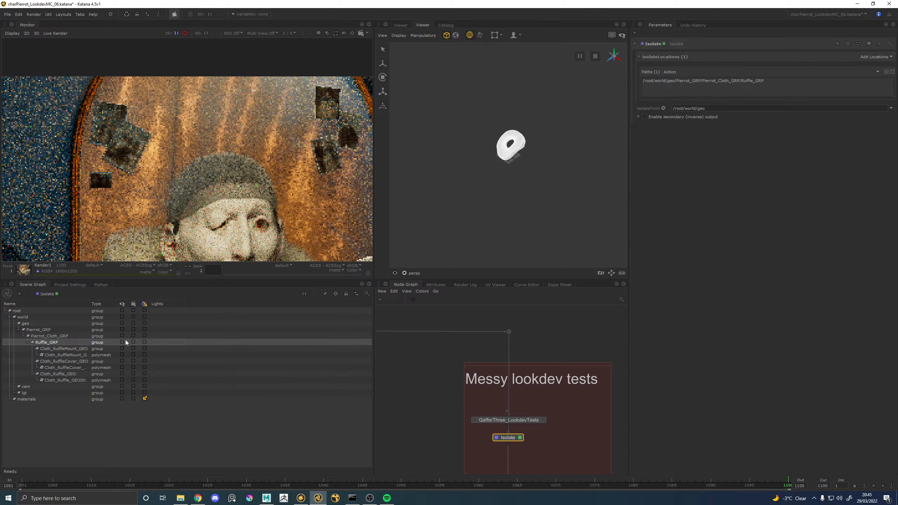
click(413, 273)
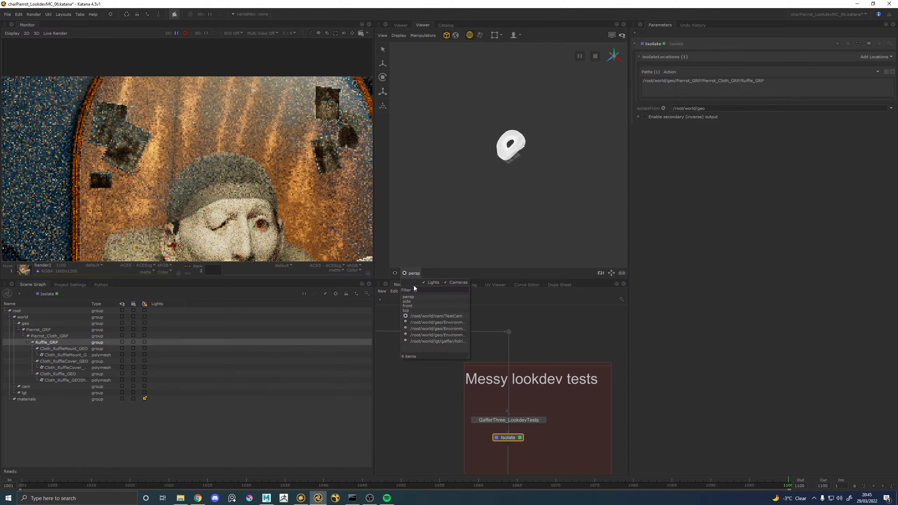
click(441, 317)
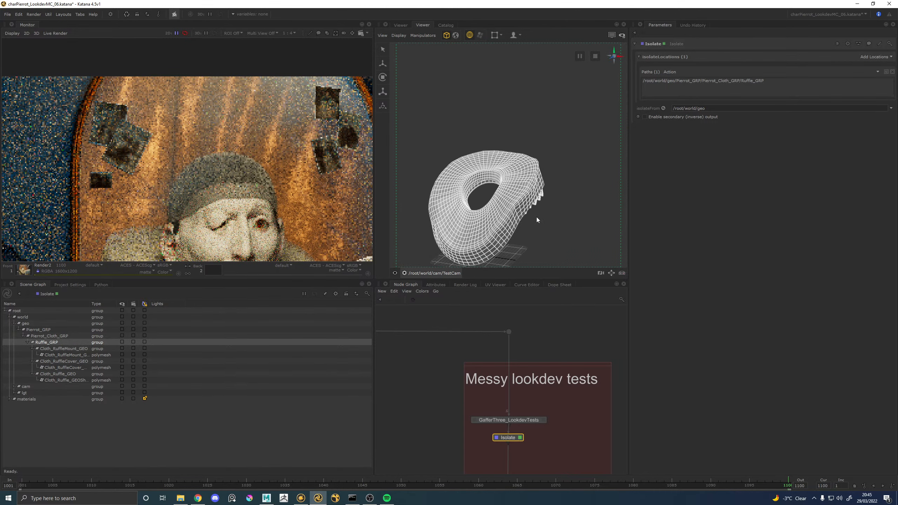
Reframe the TestCam camera closer on the ruffle so that it fills most of the view
scroll(537, 219, up, 5)
alt+drag(544, 168, 535, 139)
scroll(523, 403, down, 5)
scroll(516, 417, up, 5)
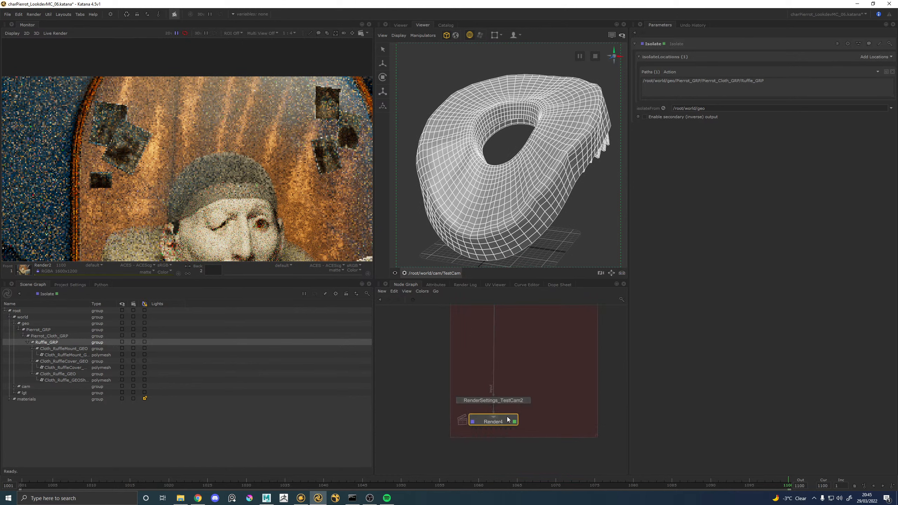
View and edit the Render4 node in the Messy lookdev tests group and start a preview render from it
key(e)
key(v)
right_click(508, 418)
click(412, 366)
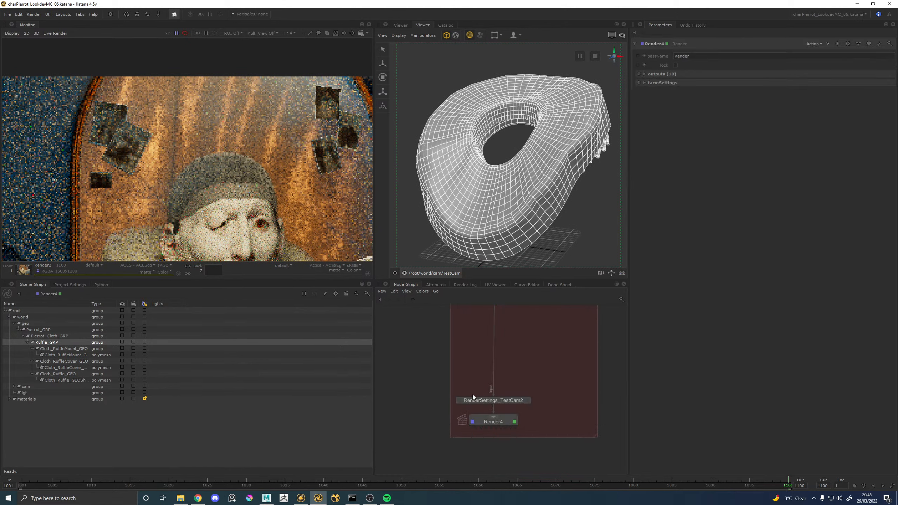
right_click(506, 421)
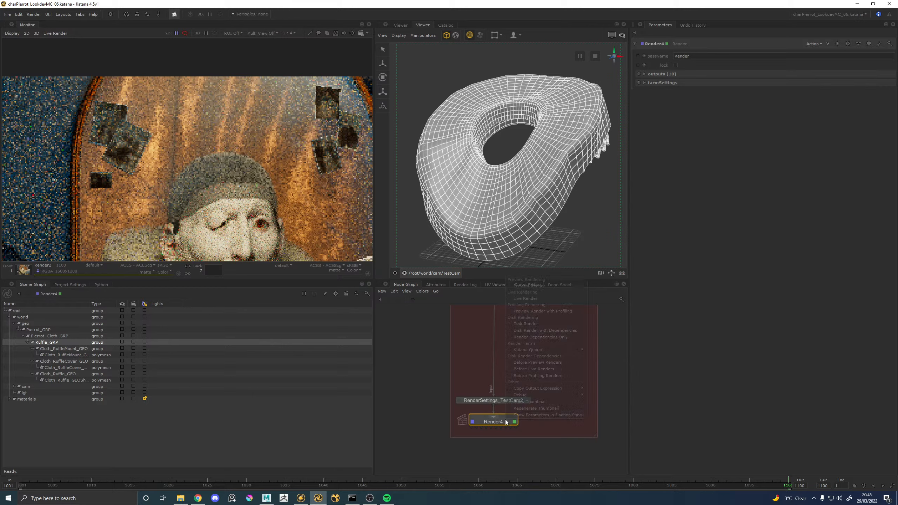
click(528, 287)
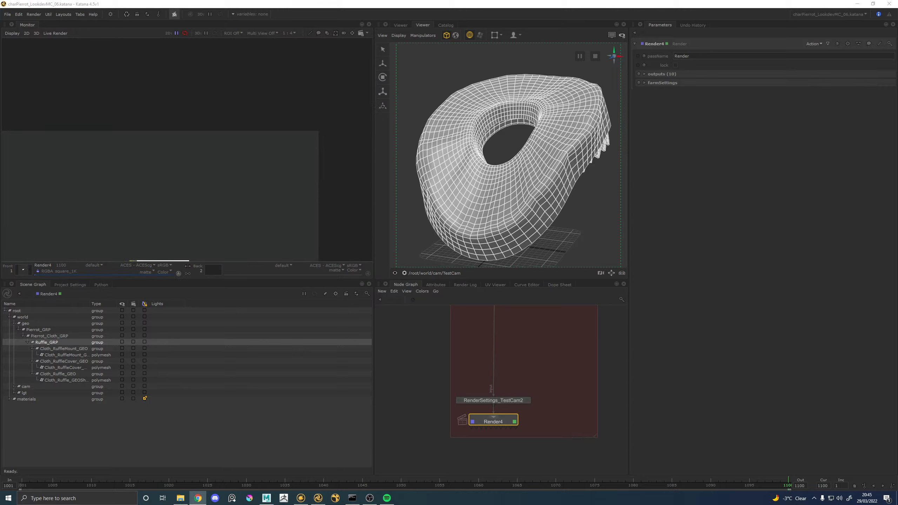
Examine the ruffle render up close in the maximized monitor, then restore the normal layout
middle_drag(186, 237, 187, 136)
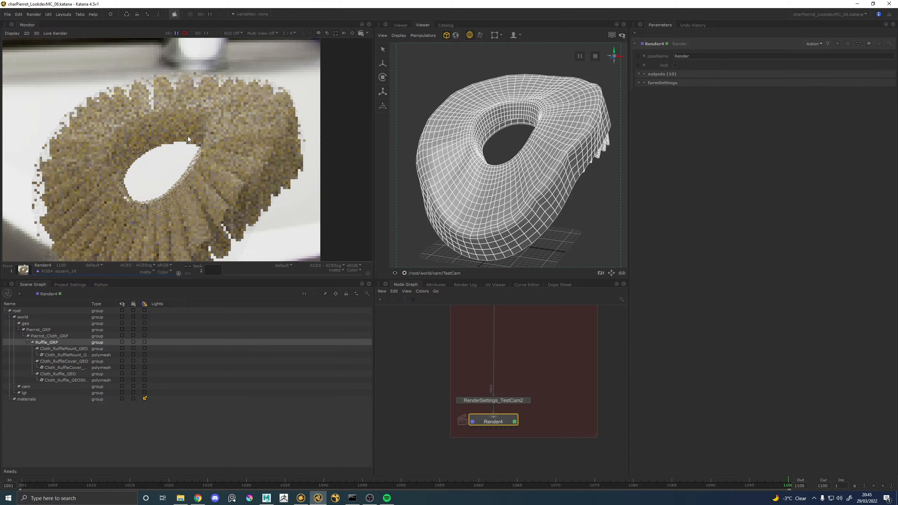
scroll(190, 137, down, 1)
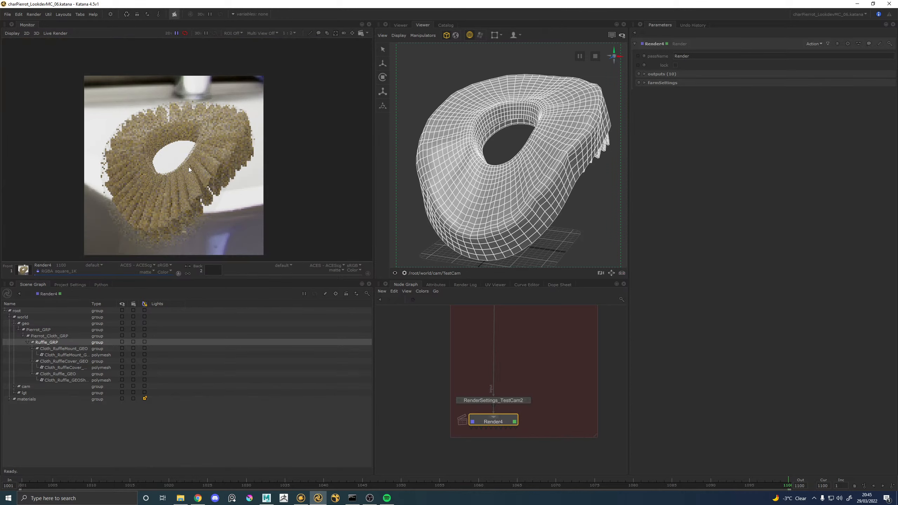
key(space)
middle_drag(177, 165, 227, 169)
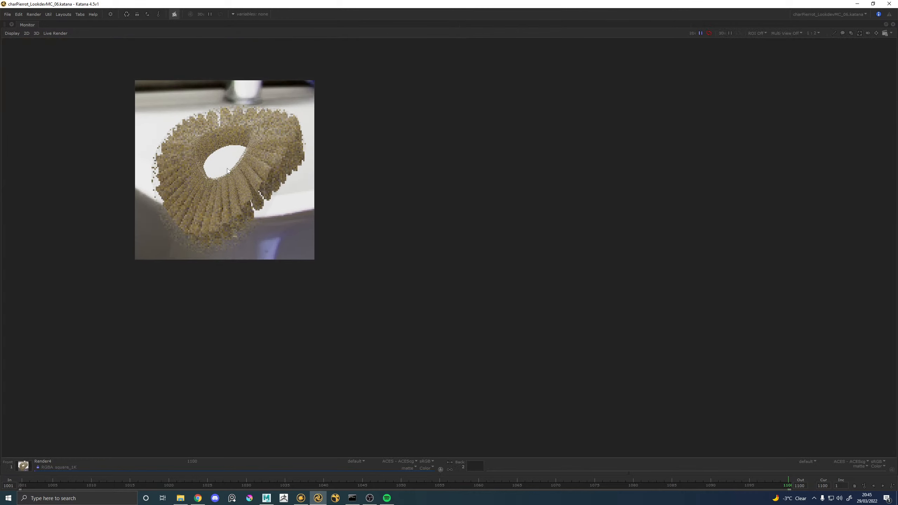
alt+right_drag(228, 169, 278, 166)
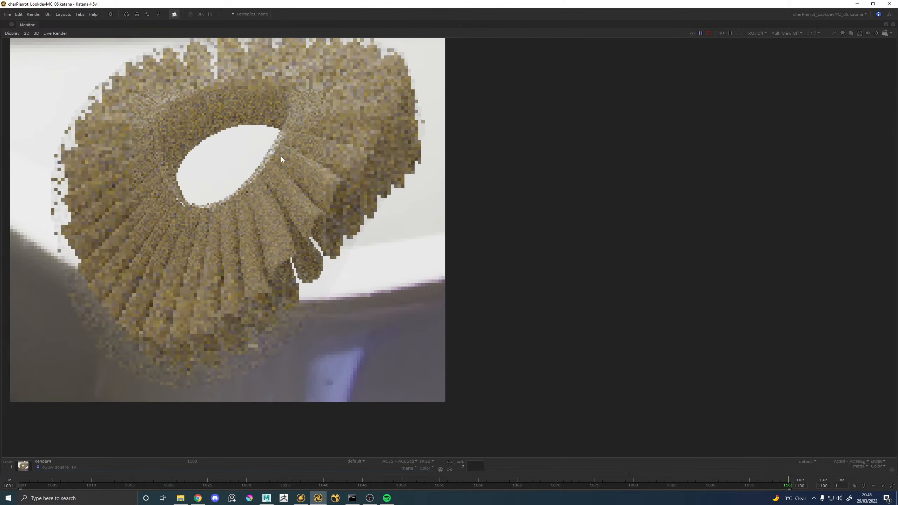
middle_drag(302, 118, 293, 200)
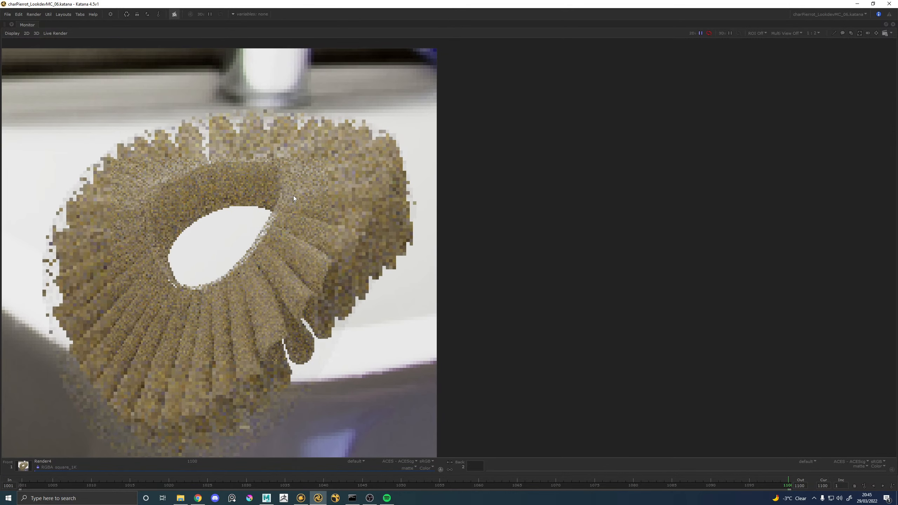
key(space)
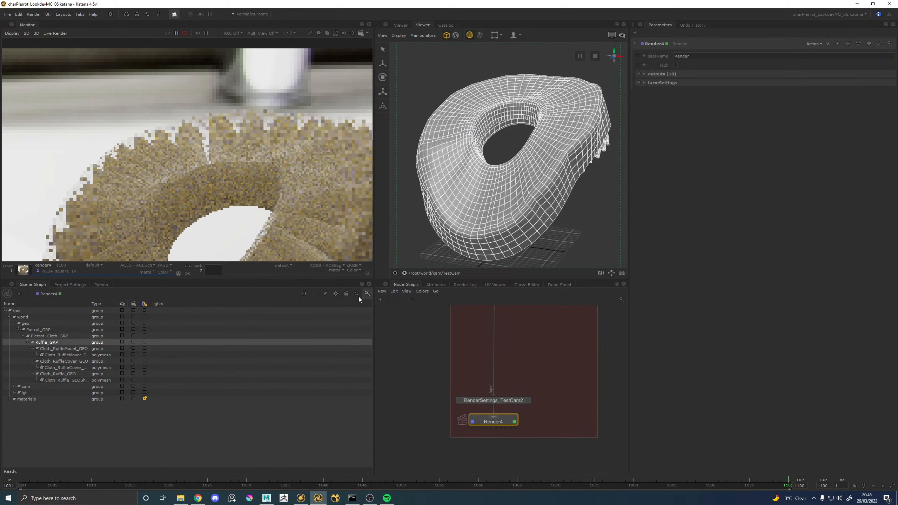
Insert a Prune node below the Isolate node in the Messy lookdev tests group
key(a)
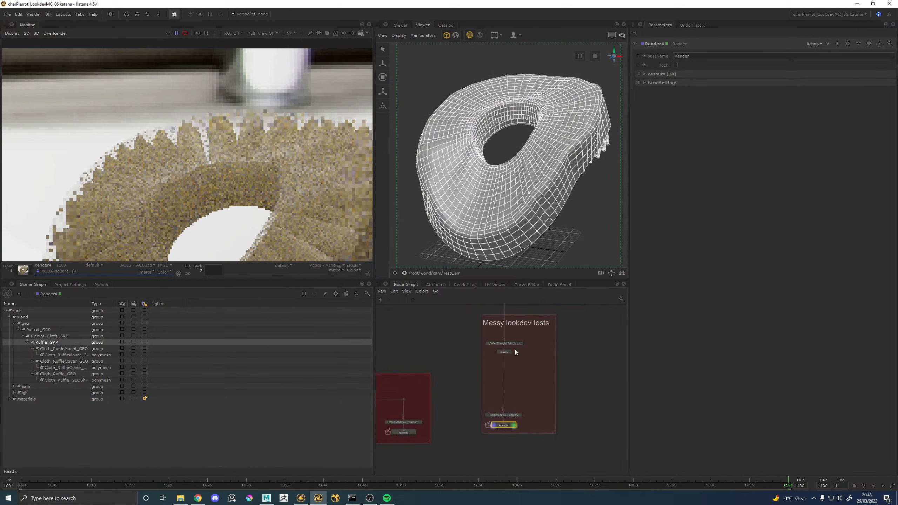
key(Tab)
text(pru)
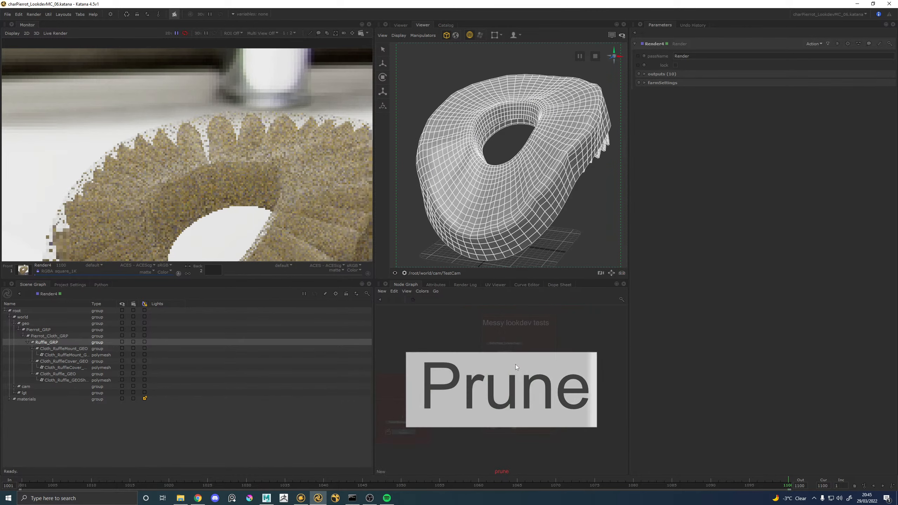
key(Return)
click(504, 364)
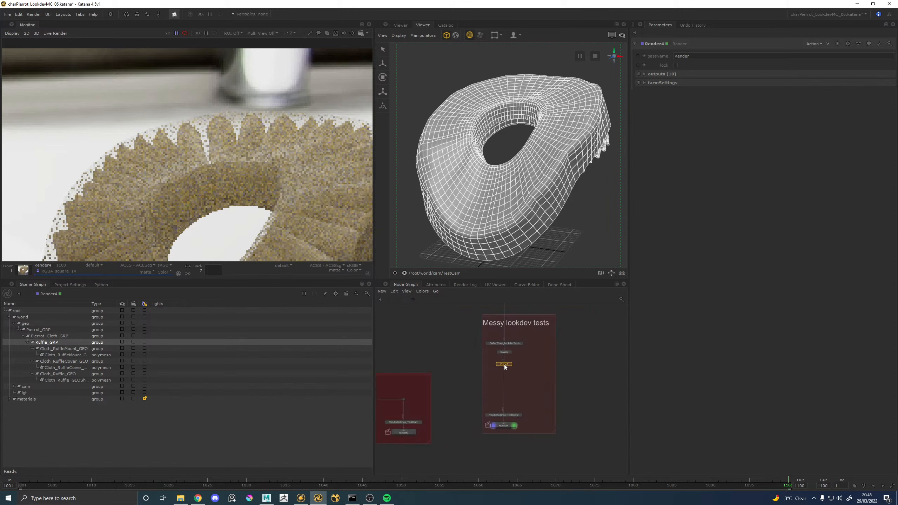
Add Cloth_RuffleMount_GEO and Cloth_Ruffle_GEO to the Prune node's paths so only the ruffle cover is kept
click(70, 349)
ctrl+click(57, 362)
ctrl+click(56, 361)
ctrl+click(52, 374)
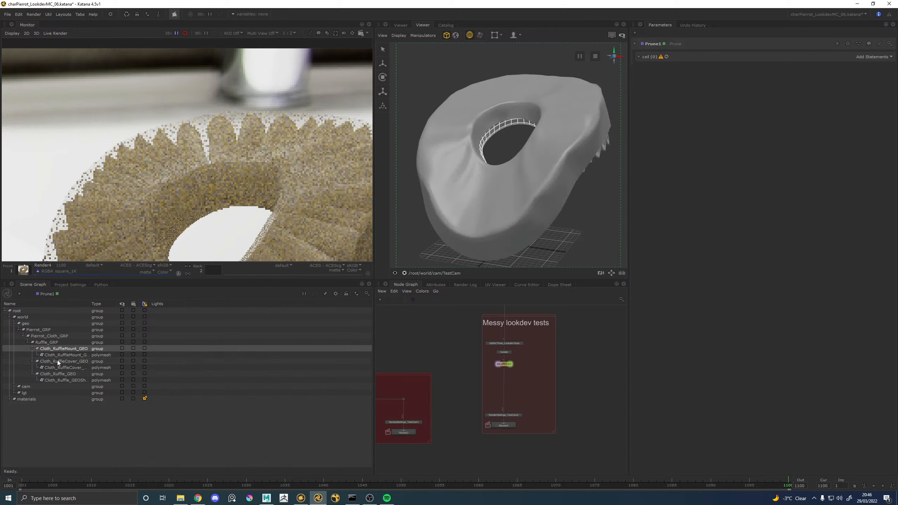
drag(52, 374, 864, 65)
Repeat the preview render with the pruned scene and examine the ruffle cover in the monitor
scroll(273, 202, down, 6)
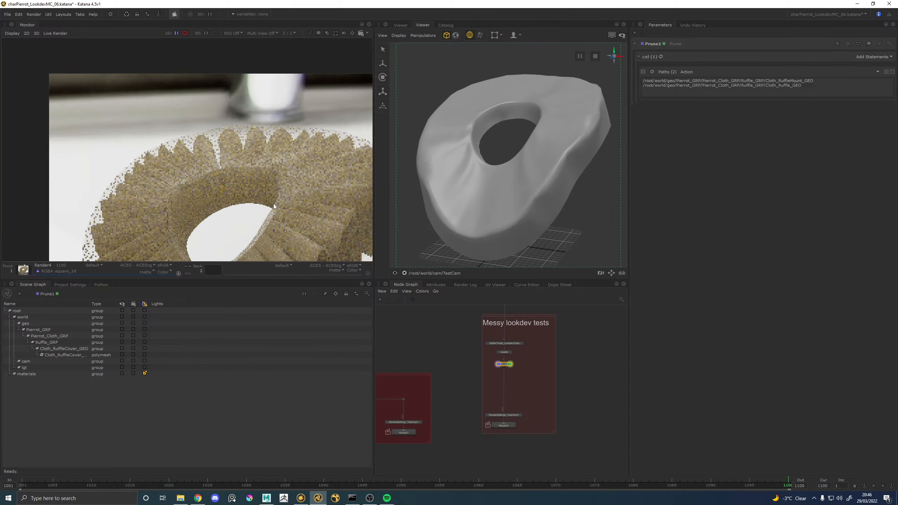
scroll(273, 201, up, 2)
middle_drag(273, 181, 274, 124)
scroll(291, 145, up, 1)
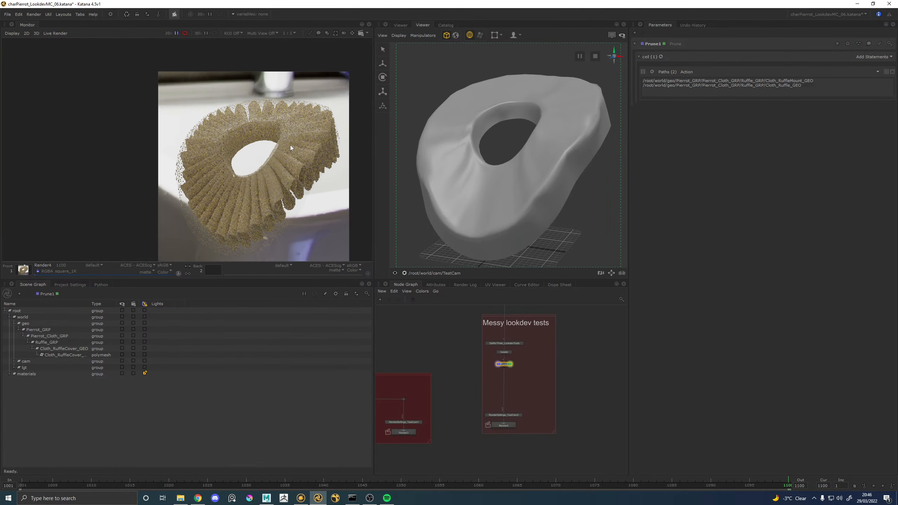
key(backslash)
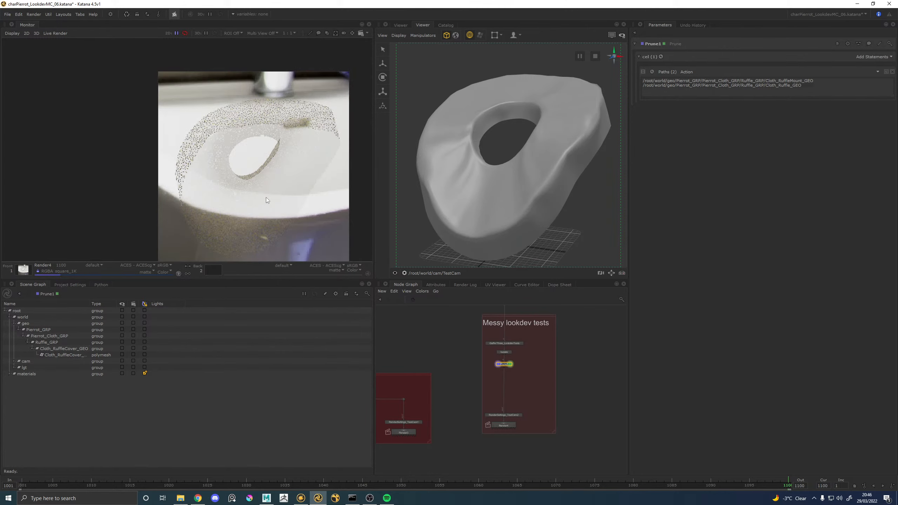
scroll(266, 175, up, 1)
scroll(266, 174, down, 1)
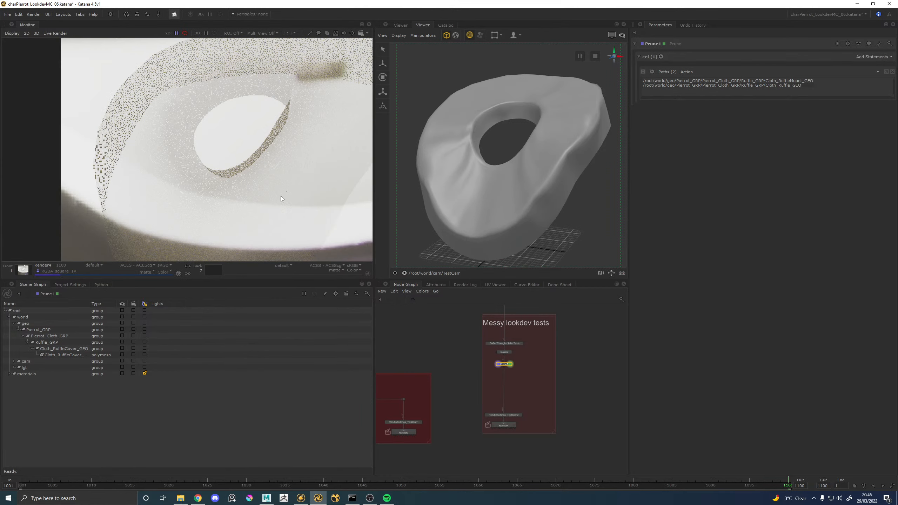
Set the Y rotation of hdriSkydomeLight in GafferThree_LookdevTests to 45 and render the ruffle cover again
scroll(474, 361, down, 3)
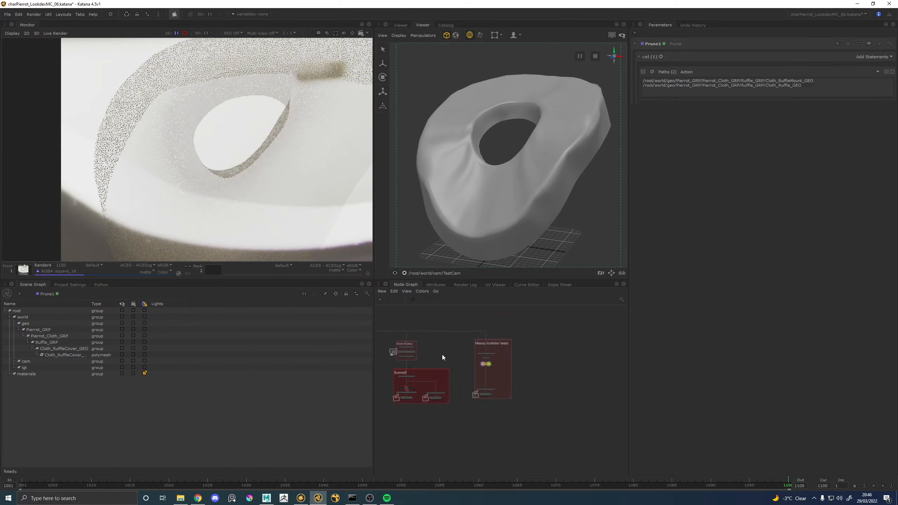
scroll(487, 355, up, 5)
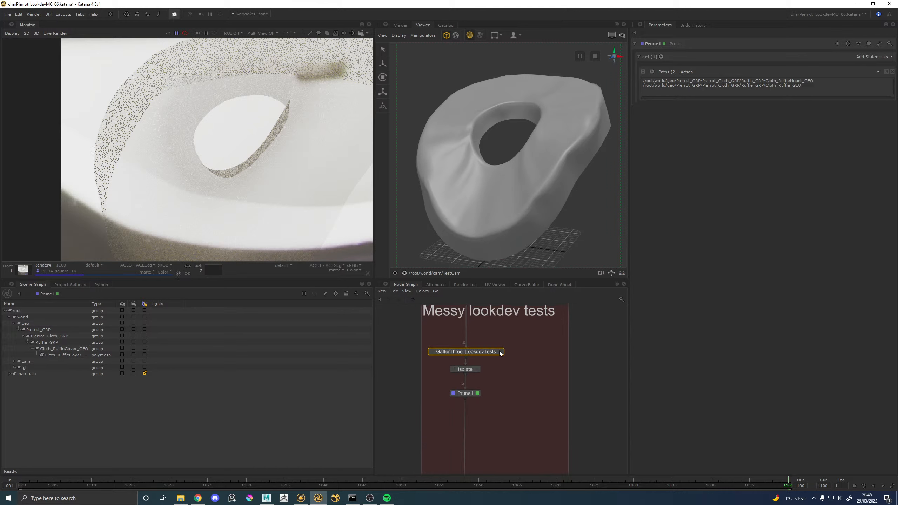
click(501, 352)
click(655, 83)
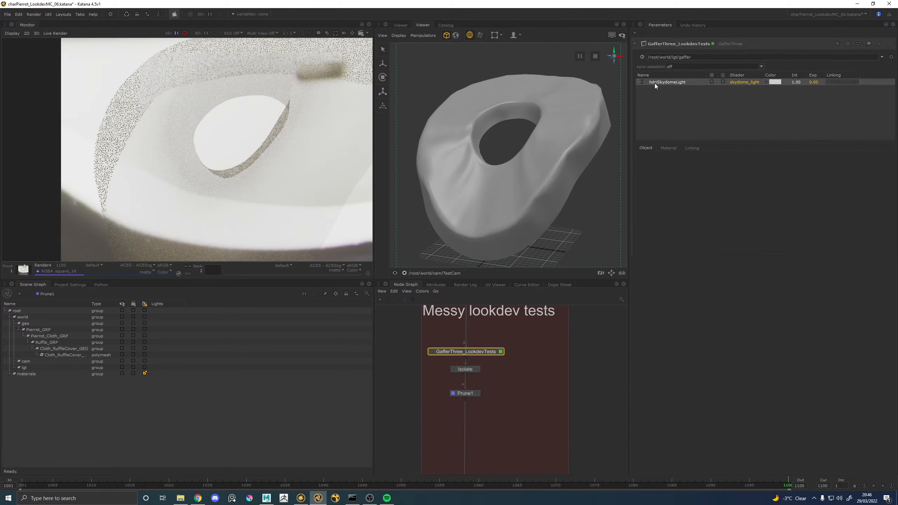
drag(764, 178, 722, 177)
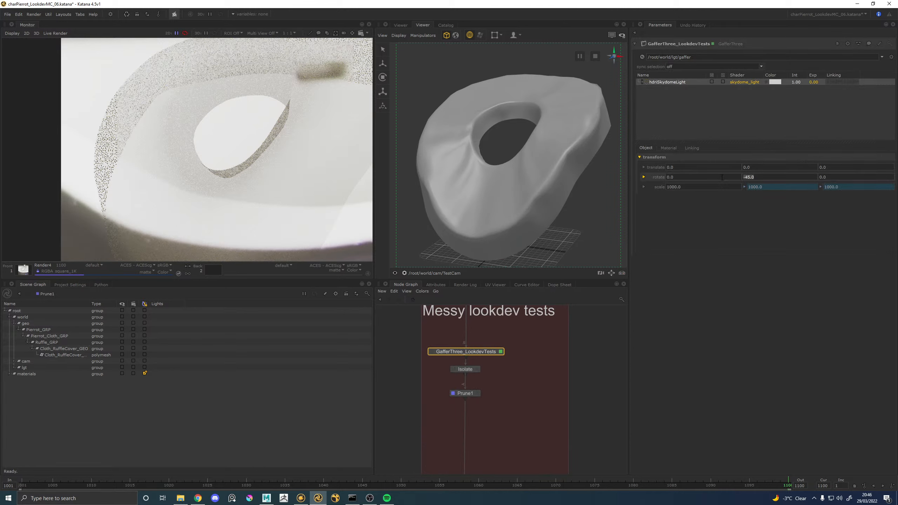
text(45)
key(Return)
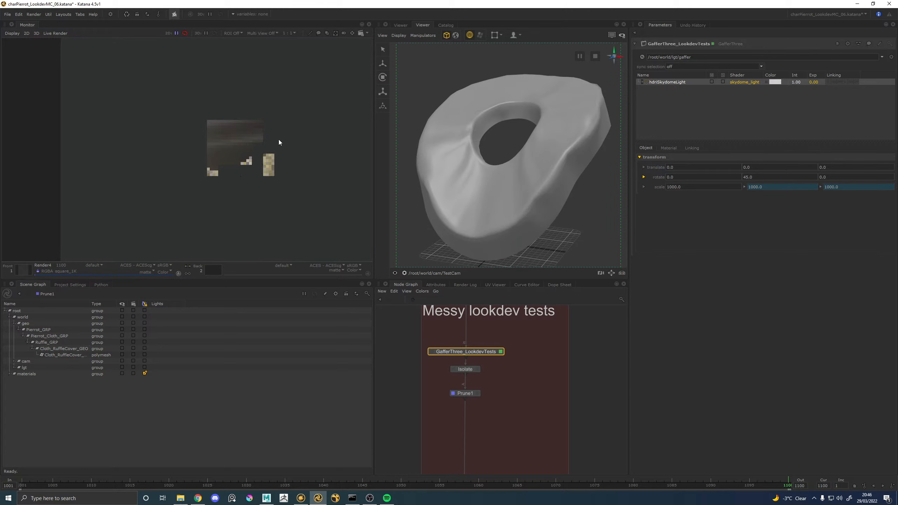
scroll(278, 141, down, 1)
scroll(269, 141, up, 1)
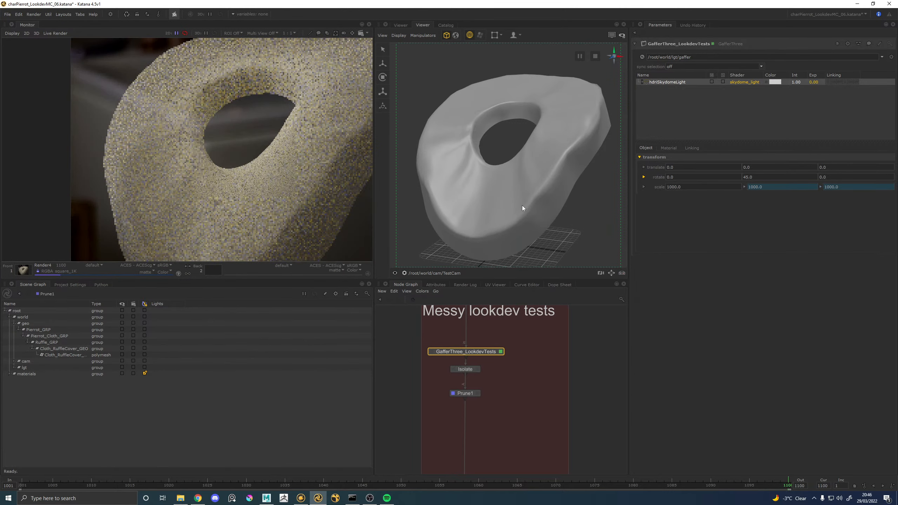
Try a Y rotation of 135 on hdriSkydomeLight and re-render to check the lighting
click(737, 176)
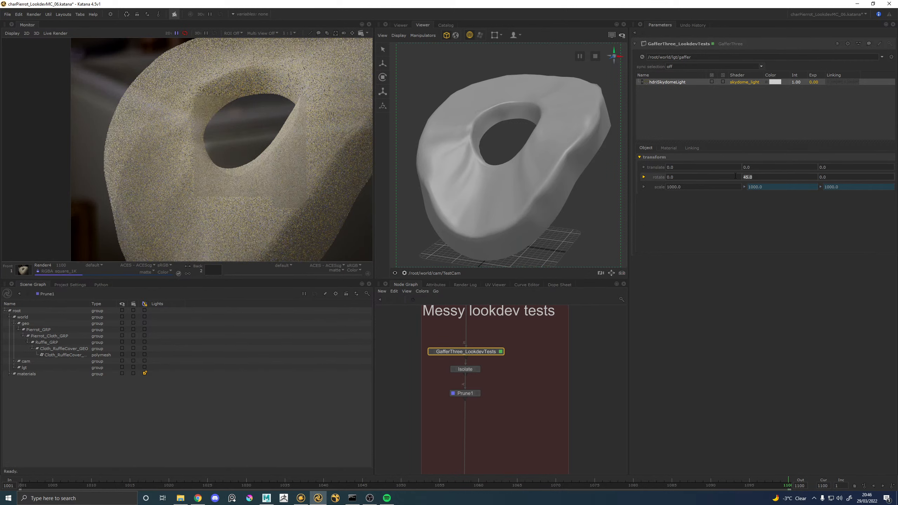
text(135)
key(Return)
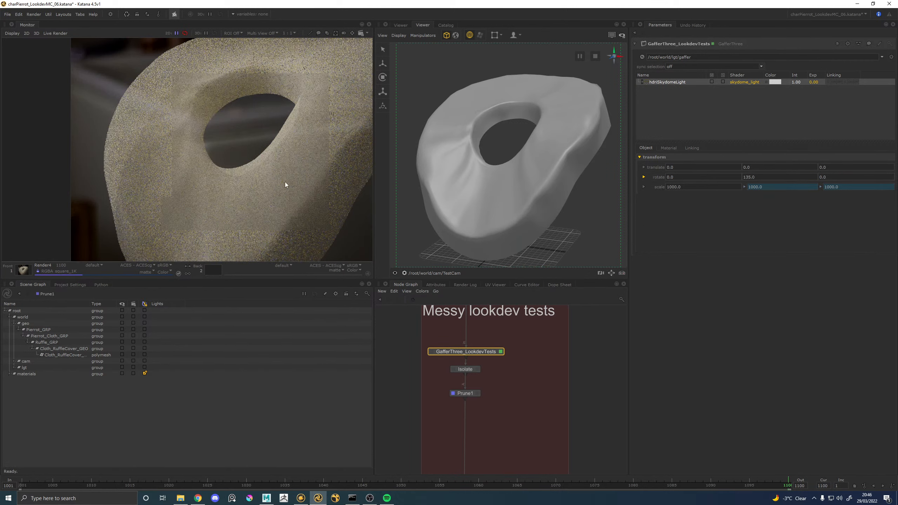
key(grave)
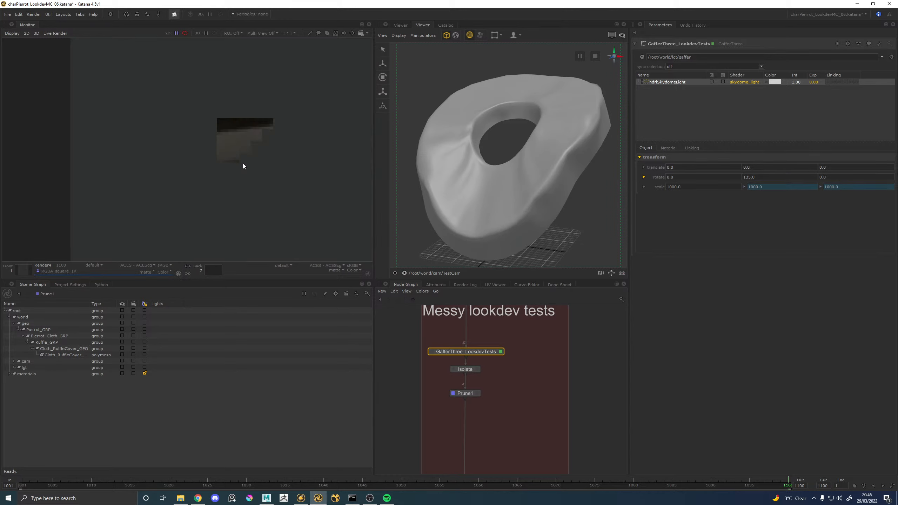
scroll(243, 166, down, 1)
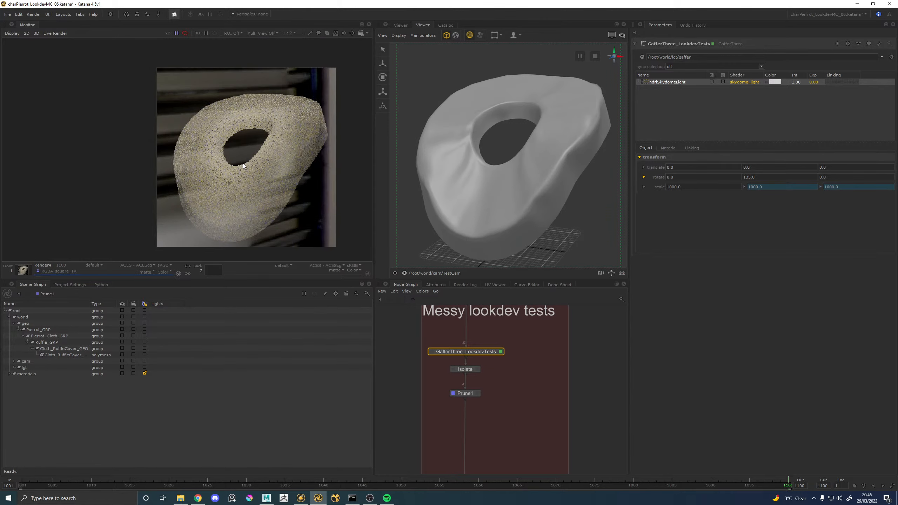
Set the Y rotation of hdriSkydomeLight to 160 and check the ruffle cover in a new render
click(752, 177)
text(160)
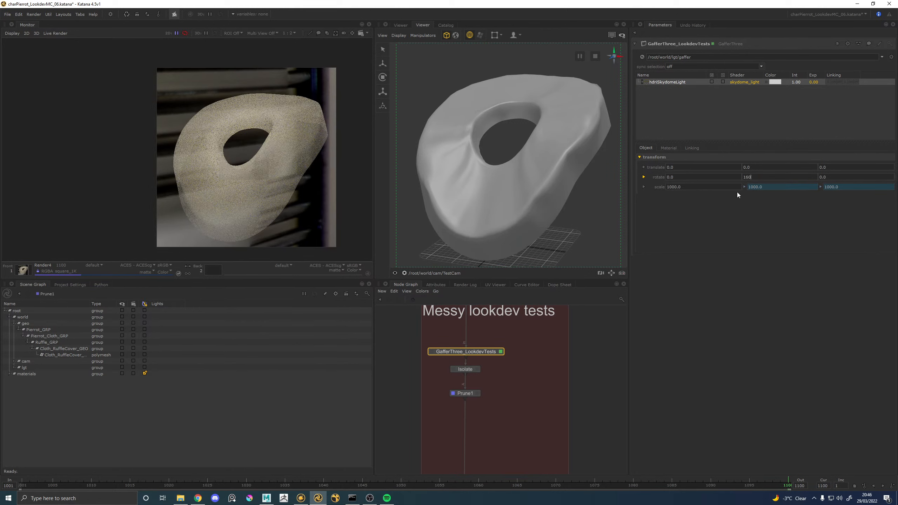
key(Return)
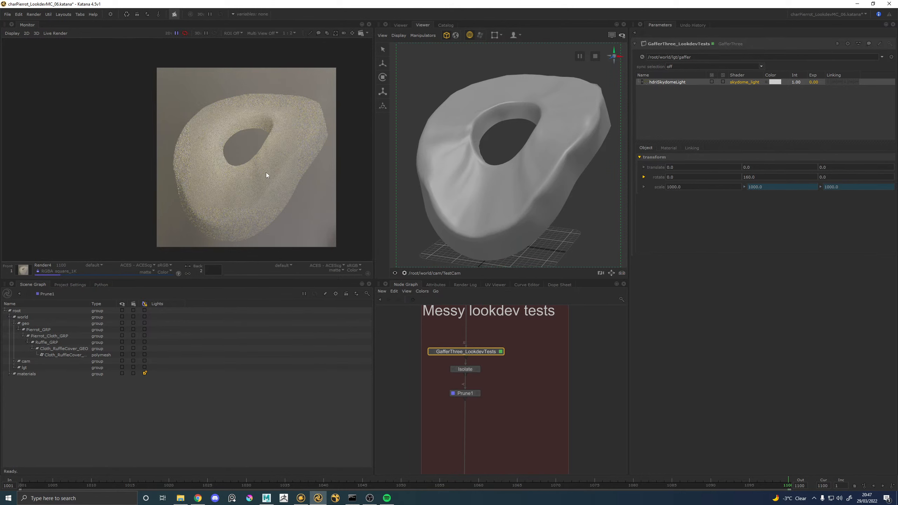
scroll(251, 152, up, 2)
scroll(251, 153, down, 1)
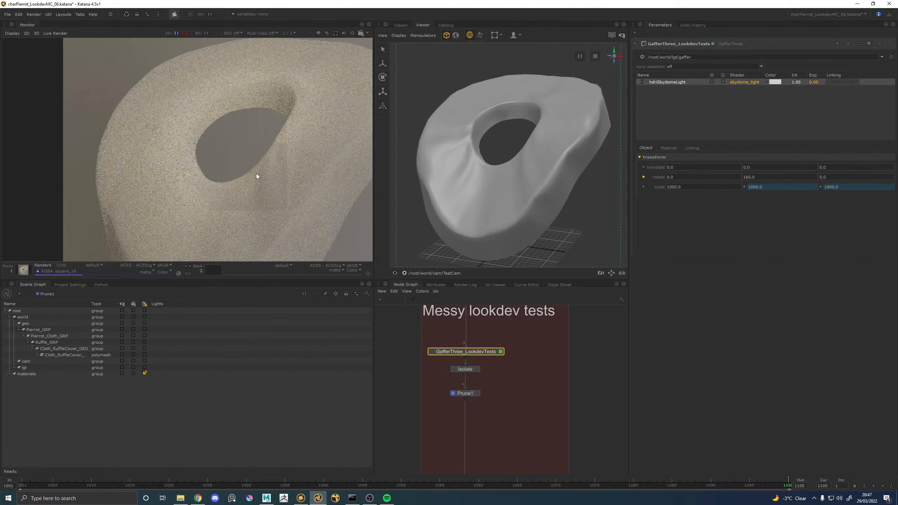
Switch the monitor to the albedo output and examine the ruffle cover's surface around the neck opening
click(97, 265)
click(100, 308)
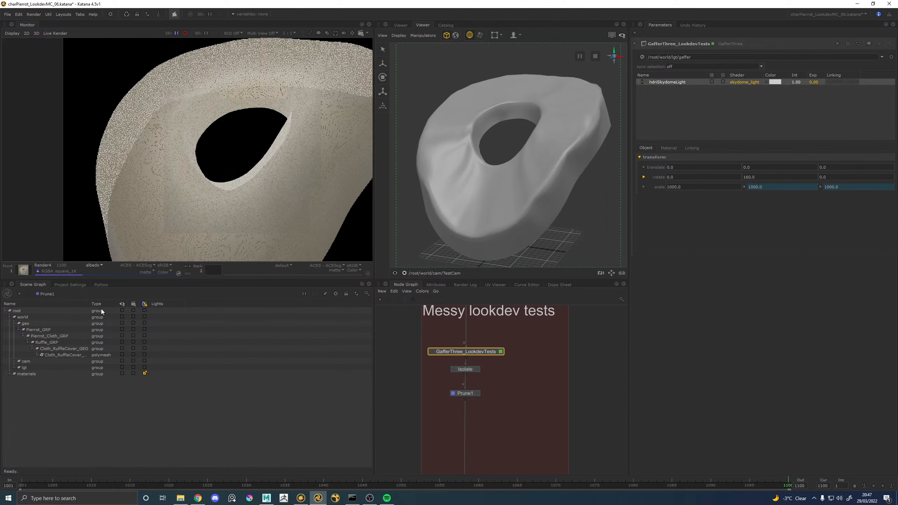
scroll(279, 177, up, 1)
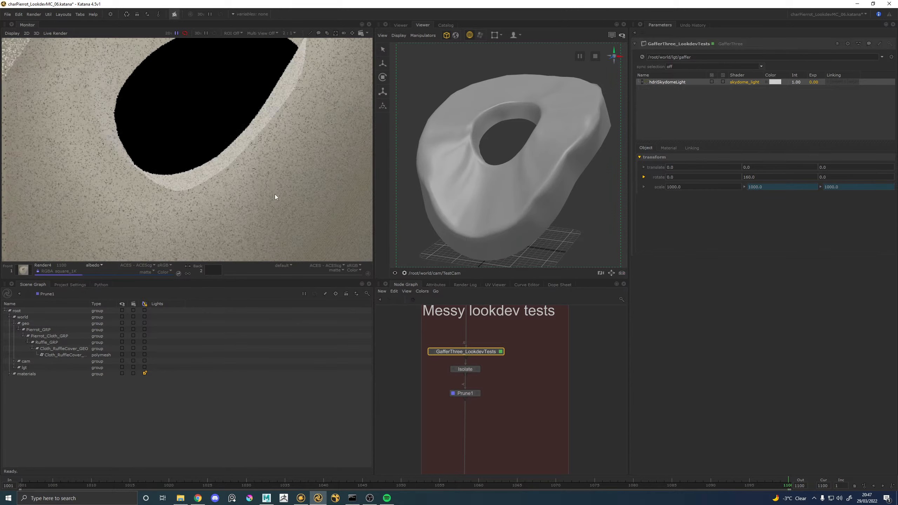
middle_drag(275, 194, 228, 160)
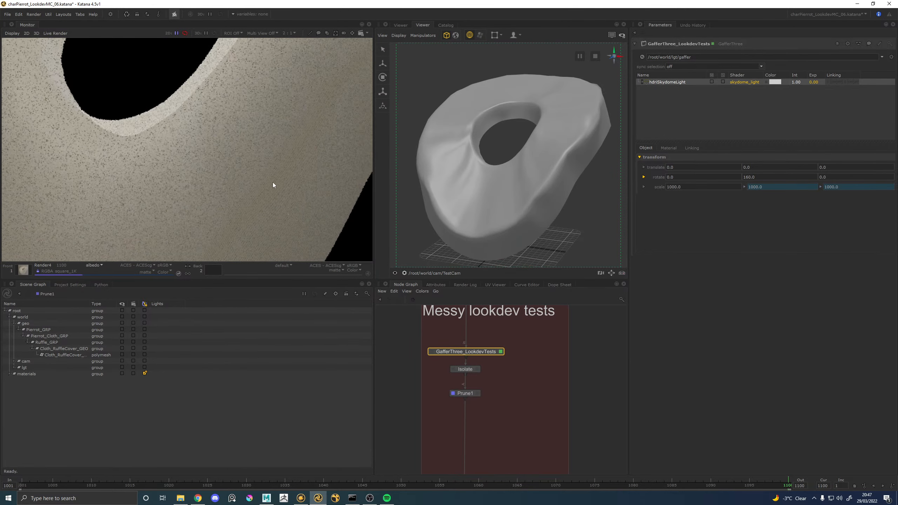
scroll(516, 360, down, 5)
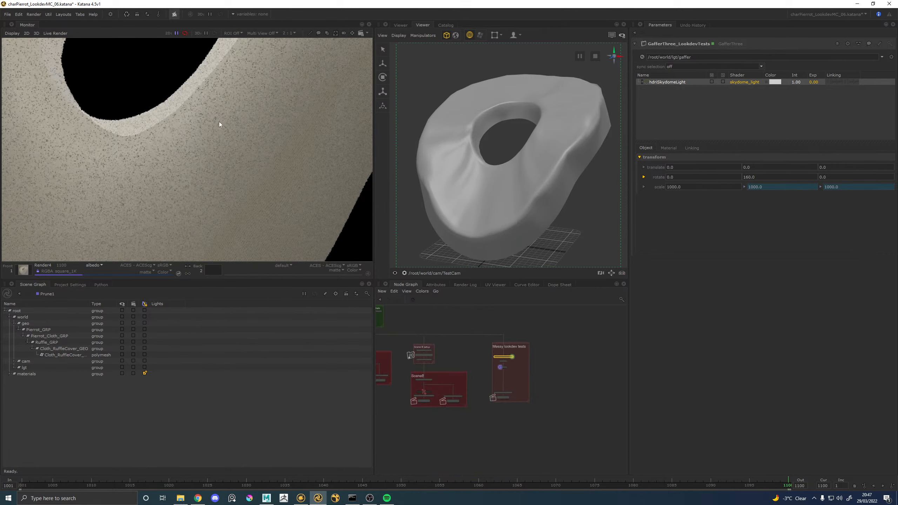
Examine the speckled albedo detail on the ruffle cover, both close to the neck opening and across the whole piece
scroll(219, 122, down, 1)
middle_drag(218, 128, 218, 224)
middle_drag(243, 181, 262, 117)
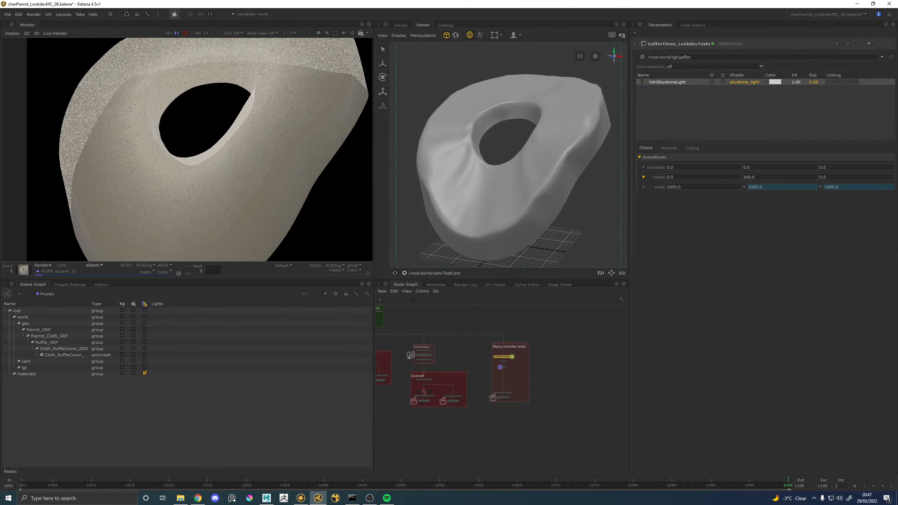
scroll(248, 154, up, 1)
middle_drag(241, 158, 210, 186)
scroll(228, 167, up, 1)
scroll(227, 167, down, 1)
scroll(537, 375, down, 3)
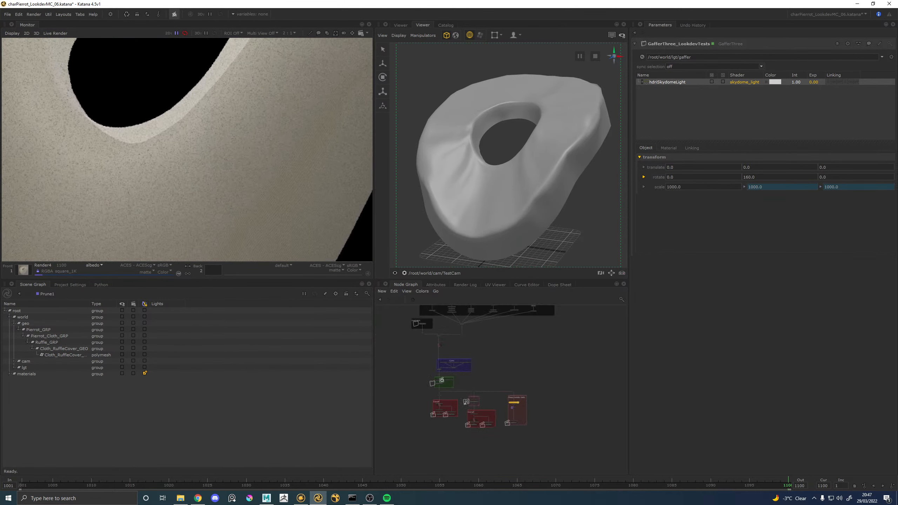
middle_drag(530, 319, 508, 381)
scroll(510, 383, up, 8)
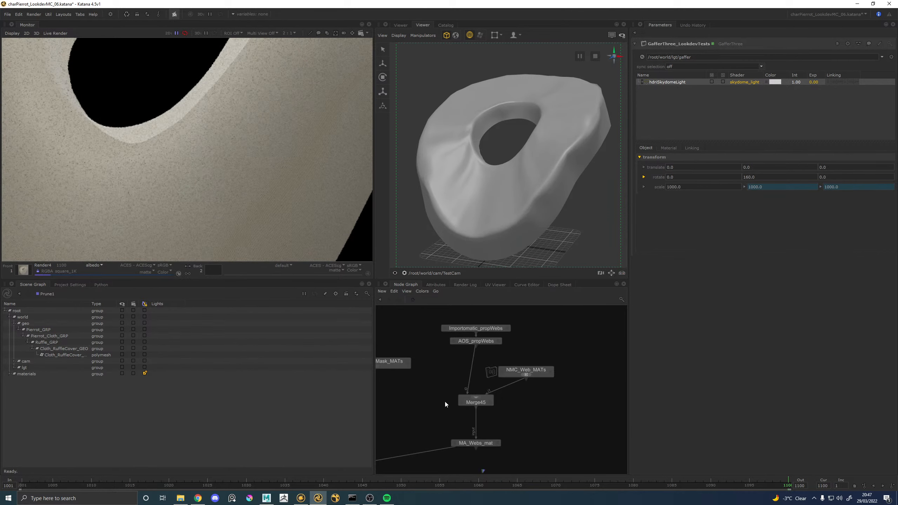
scroll(230, 216, down, 1)
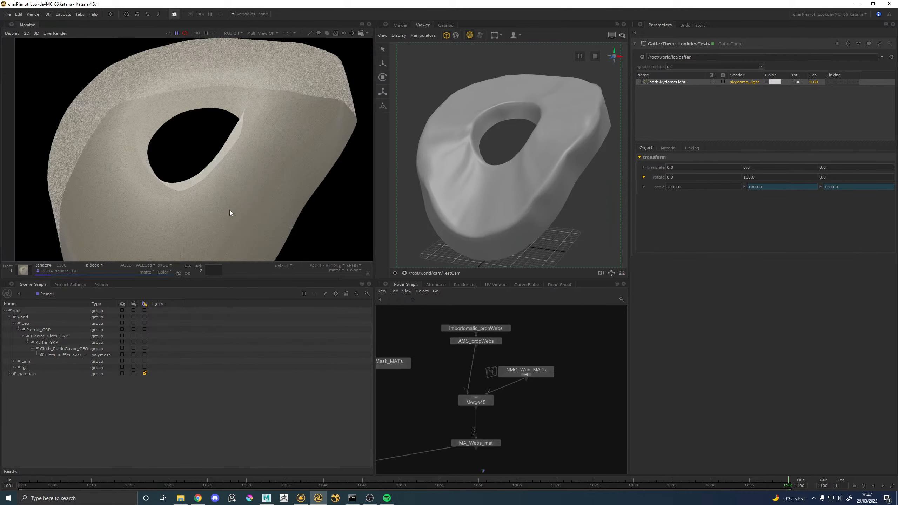
Expand materials, charPierrot and Cloth_mats in the scene graph and enable live render updates for ruffleCover_mat and the Cloth_RuffleCover mesh
click(12, 374)
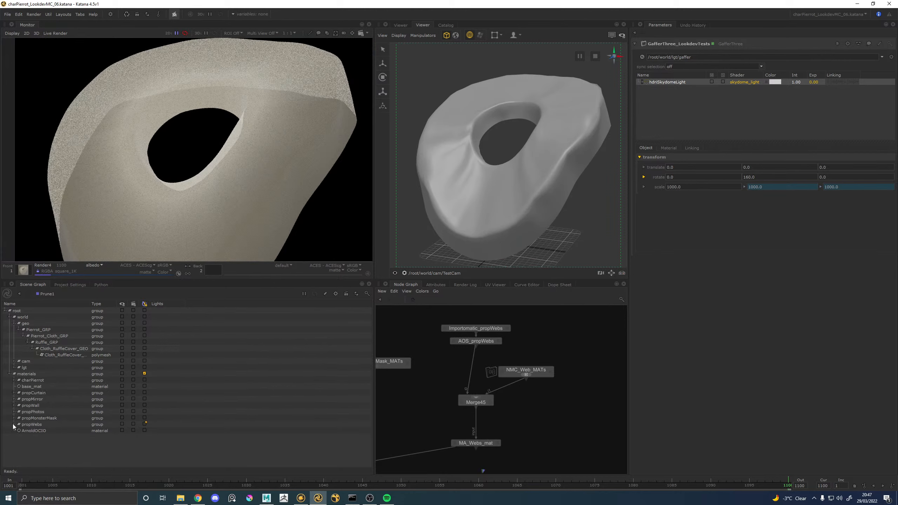
click(144, 430)
click(14, 380)
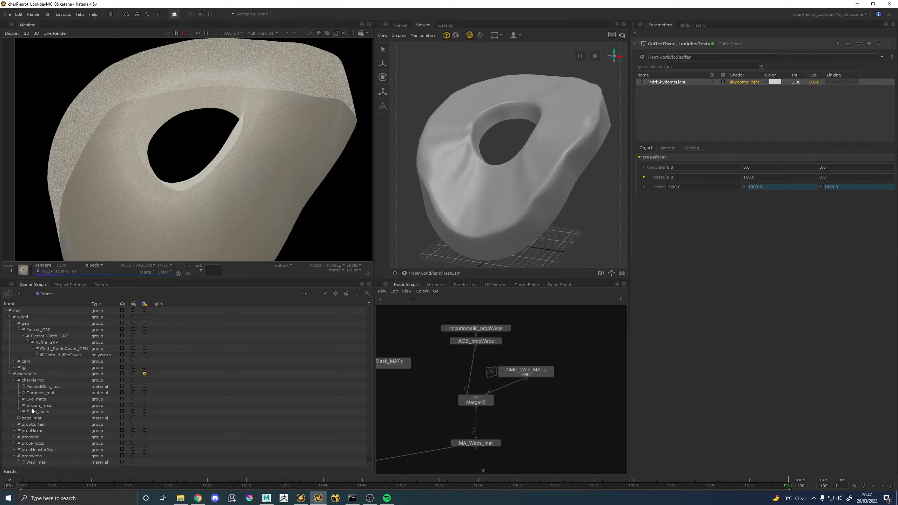
click(19, 412)
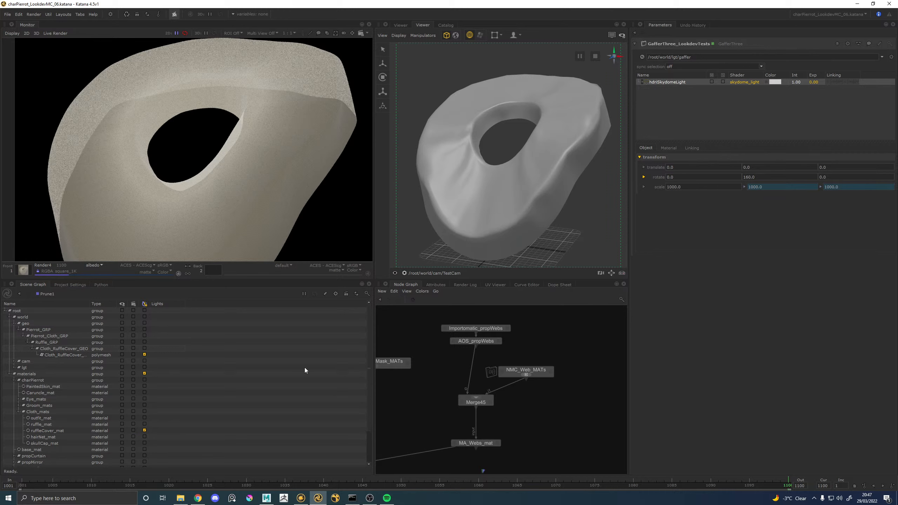
Enter Group_charPierrot in the node graph and open its NMC_Cloth_mats material network
middle_drag(489, 381, 545, 368)
scroll(544, 369, down, 6)
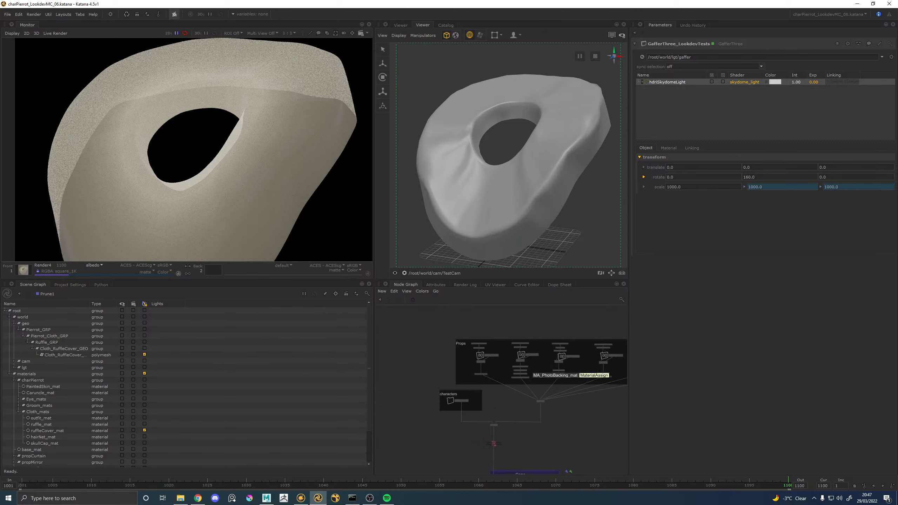
scroll(465, 412, up, 5)
ctrl+middle_click(420, 391)
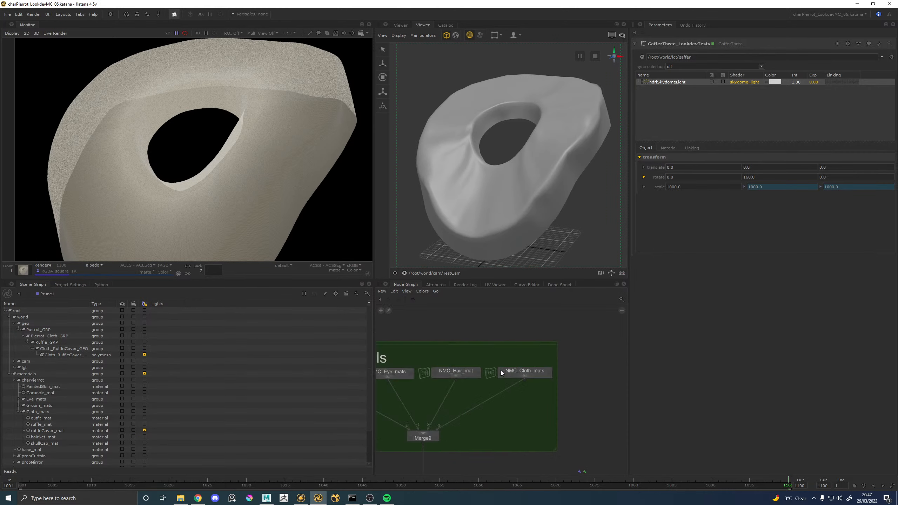
ctrl+middle_click(533, 378)
Locate the ruffleCover_mat output in NMC_Cloth_mats and examine the shader and range nodes feeding it
scroll(597, 369, down, 5)
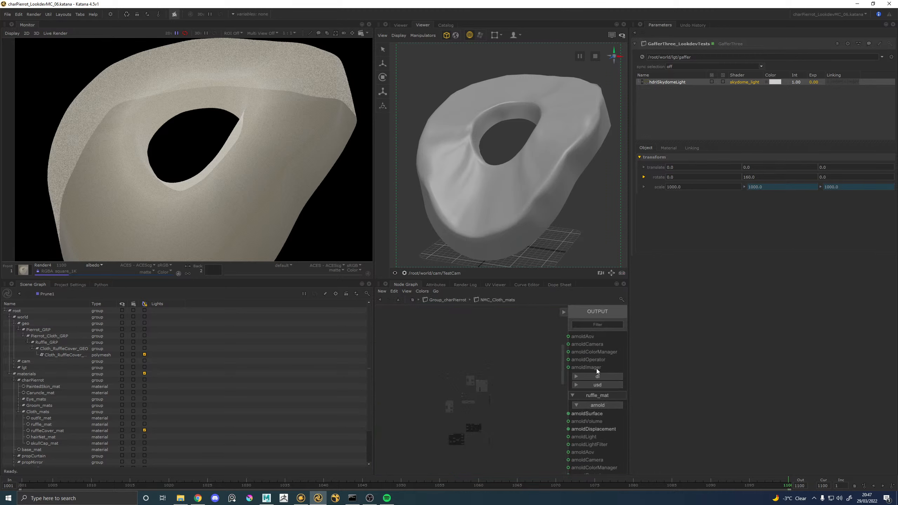
scroll(597, 374, down, 3)
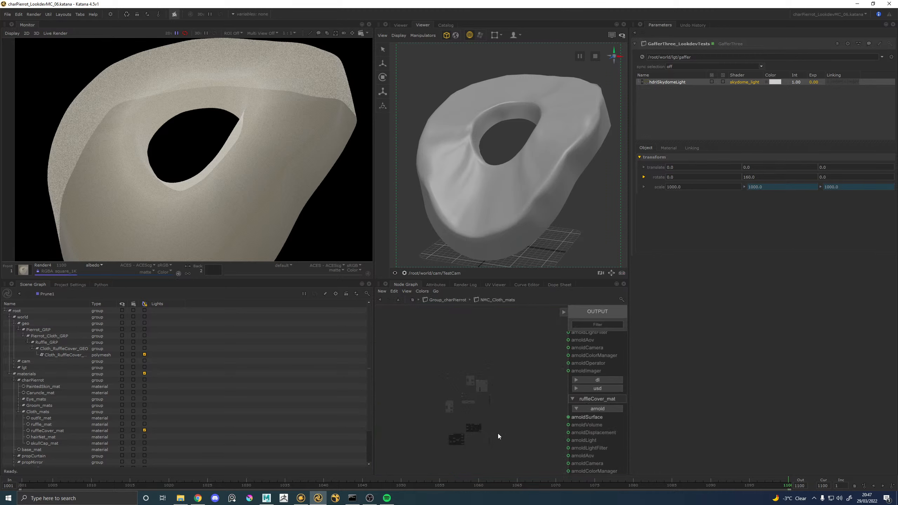
scroll(462, 391, up, 5)
scroll(462, 390, down, 5)
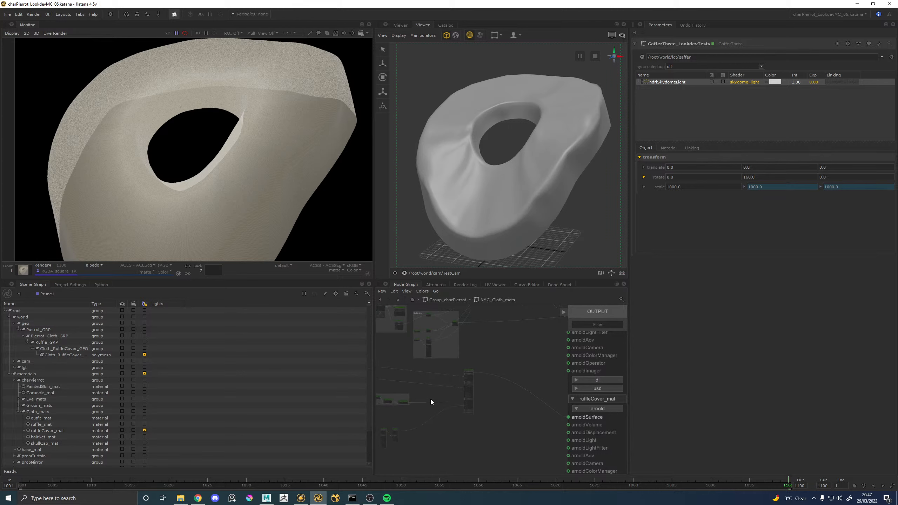
middle_drag(431, 401, 519, 371)
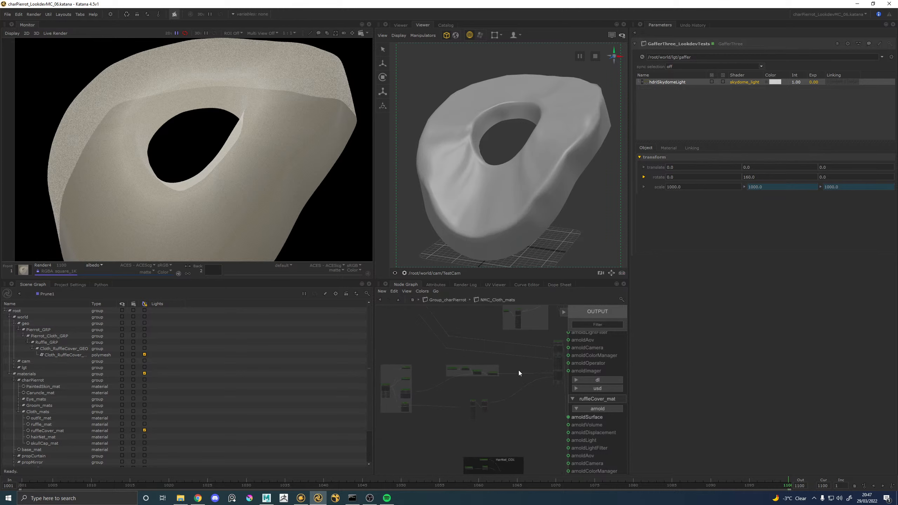
scroll(402, 394, up, 3)
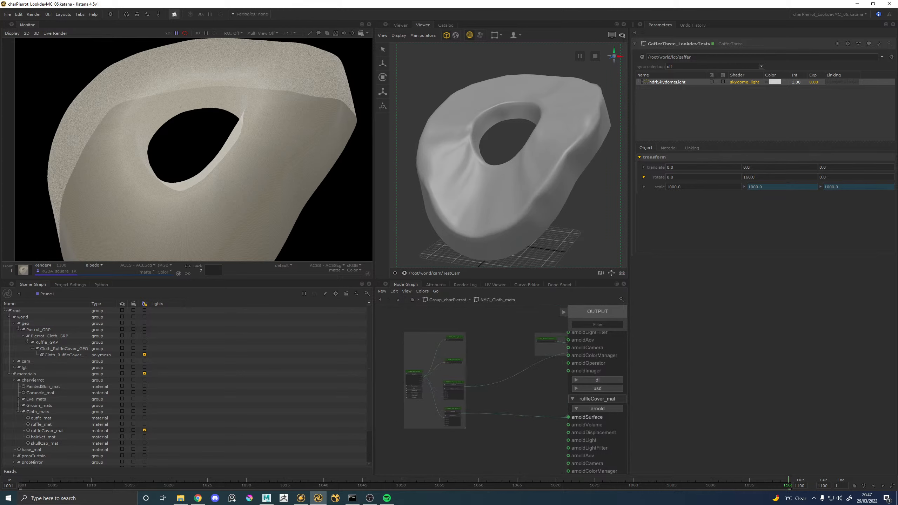
scroll(473, 405, up, 6)
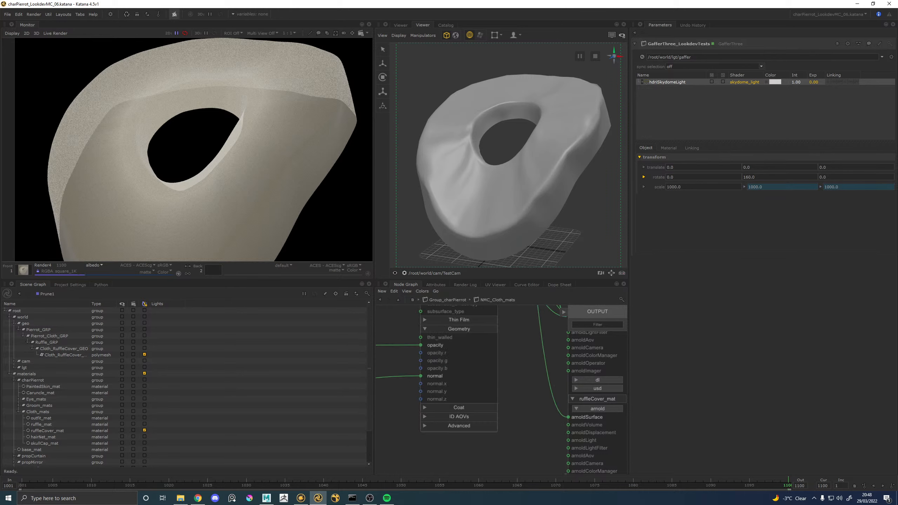
scroll(392, 378, down, 5)
middle_drag(407, 368, 461, 369)
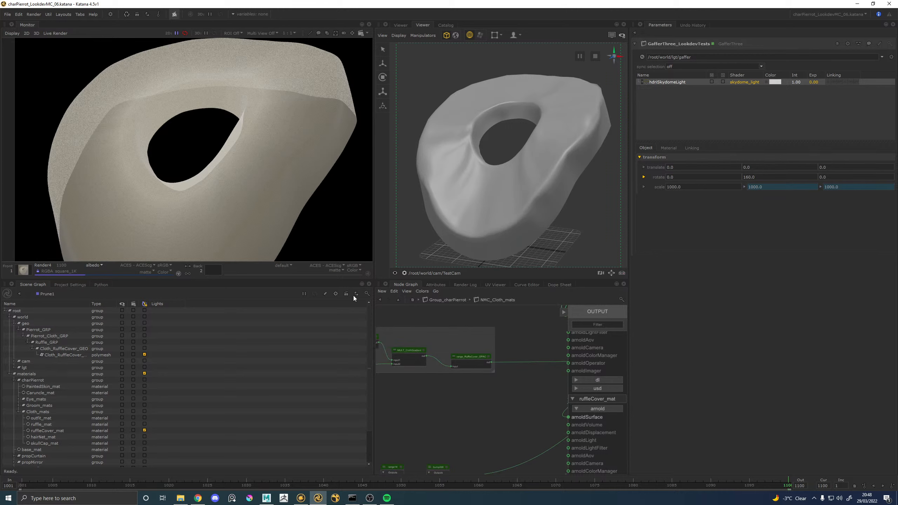
Enlarge the node graph area, switch the monitor to the default output and examine the ruffle cover's fabric surface close up
drag(369, 278, 335, 245)
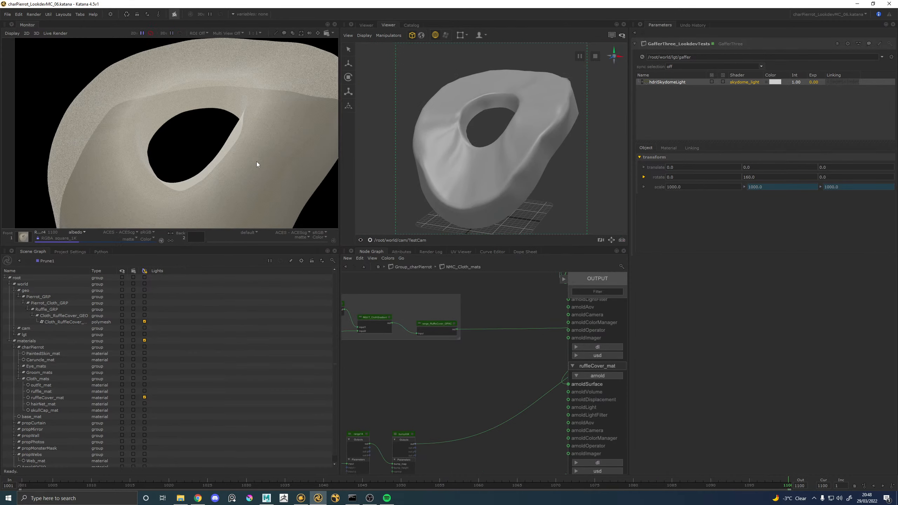
click(84, 233)
click(88, 279)
scroll(246, 161, up, 1)
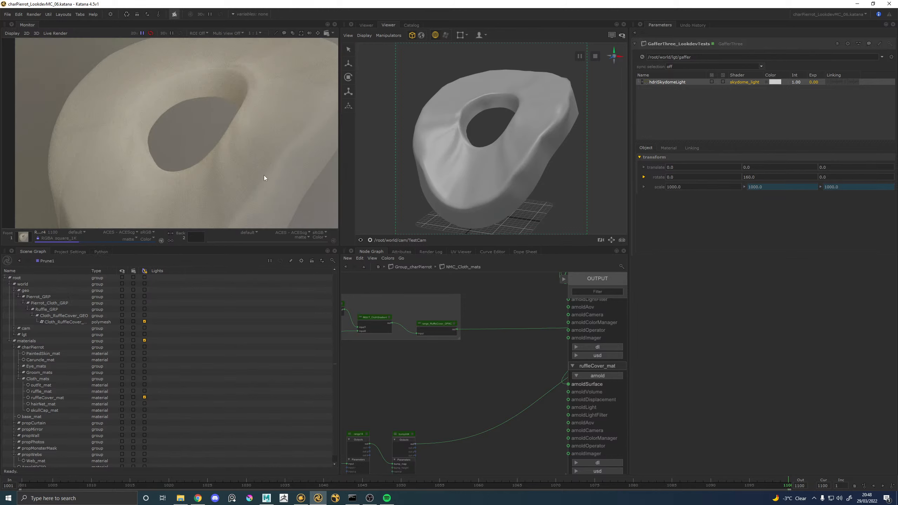
scroll(265, 176, up, 1)
scroll(241, 172, up, 1)
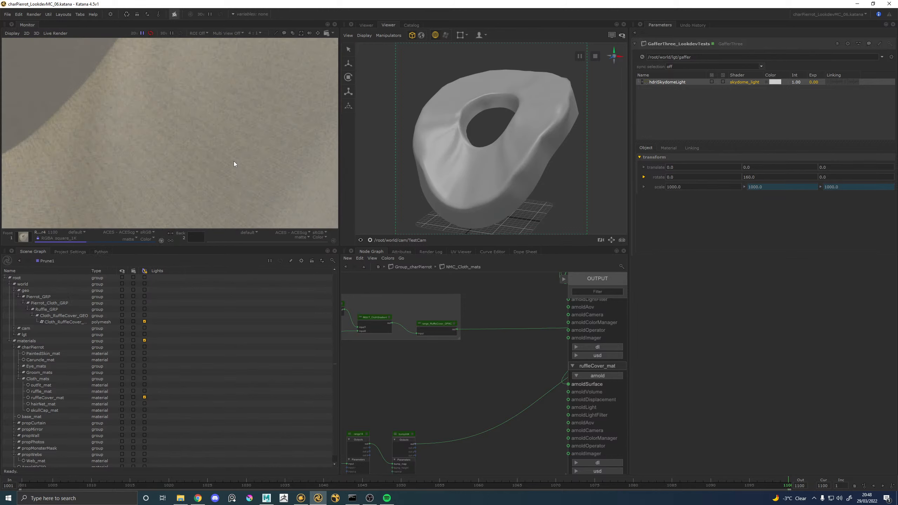
Check the fabric in the render, and open the parameters of the range_RuffleCover_OPAC node
scroll(234, 161, down, 1)
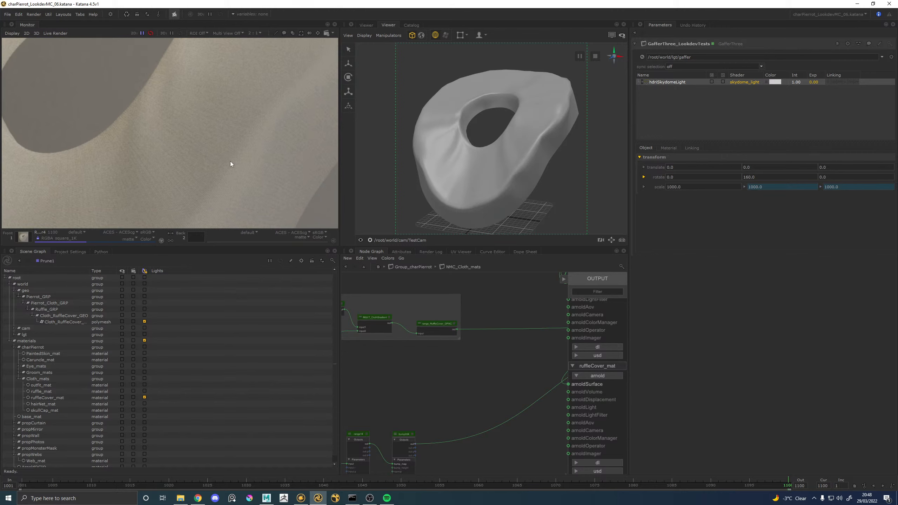
scroll(256, 167, up, 1)
middle_drag(398, 310, 430, 308)
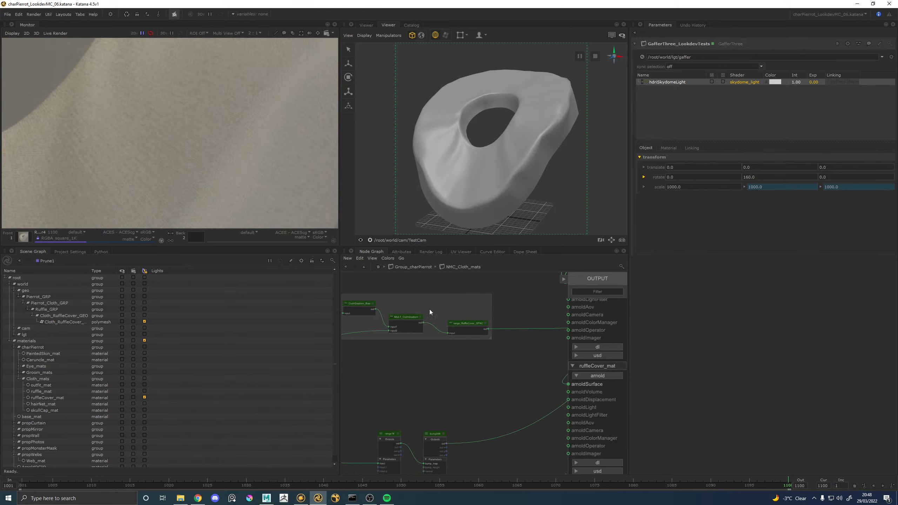
click(486, 324)
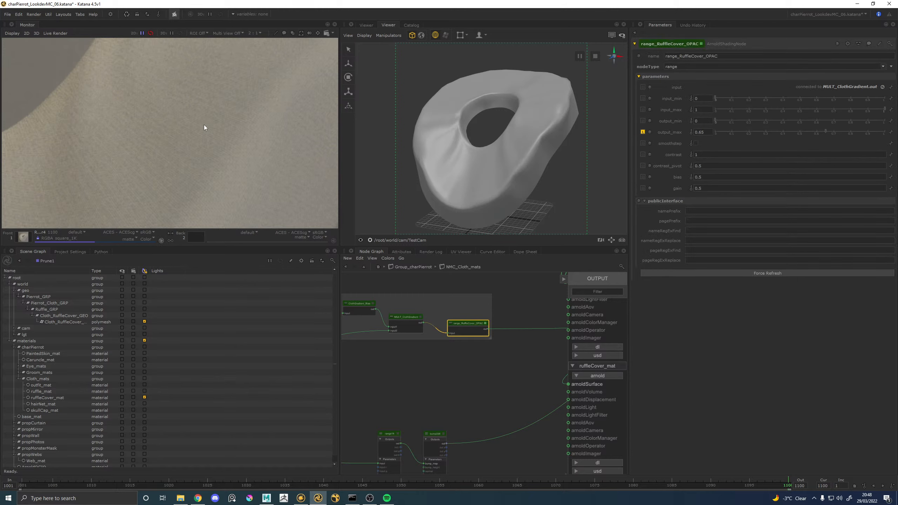
Return to the top level of the node graph and start a new render from the Render4 node
click(363, 267)
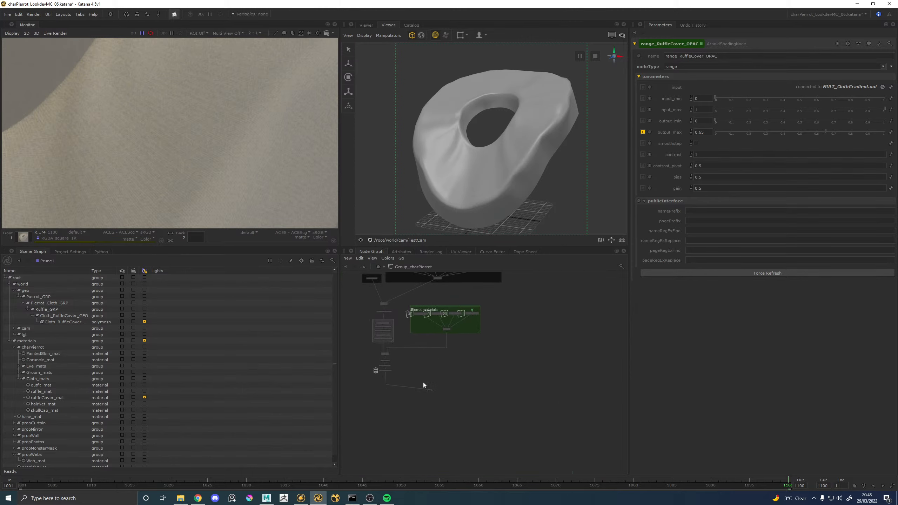
scroll(432, 443, down, 3)
middle_drag(426, 454, 451, 319)
scroll(450, 319, down, 2)
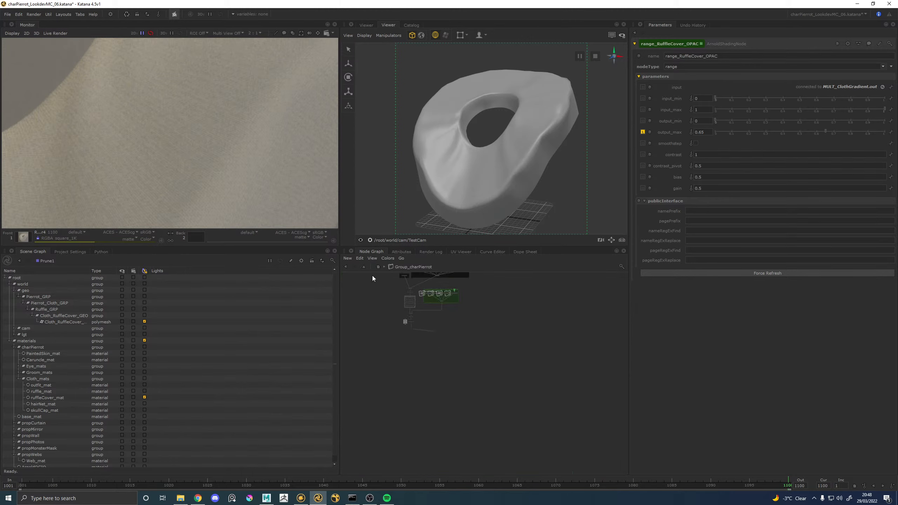
click(363, 267)
middle_drag(417, 435, 429, 269)
scroll(466, 417, down, 3)
middle_drag(465, 417, 402, 290)
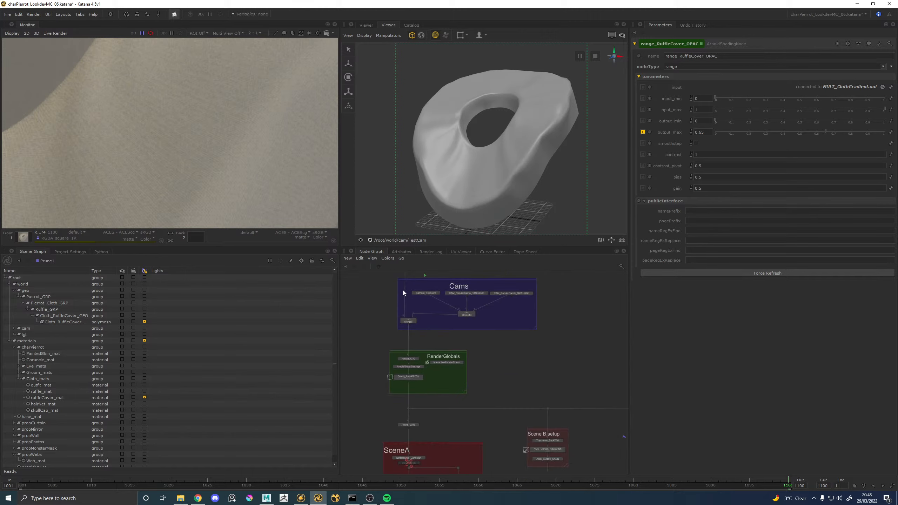
middle_drag(462, 387, 436, 245)
scroll(530, 405, up, 4)
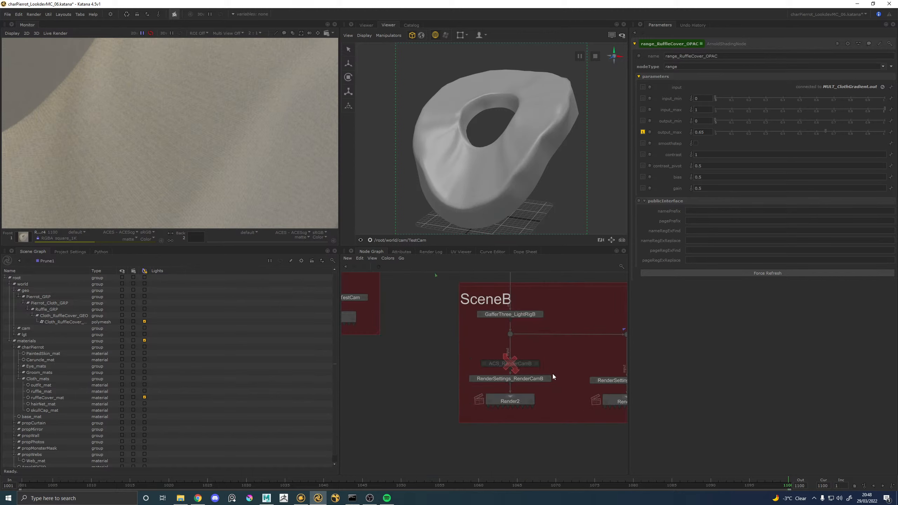
scroll(553, 373, down, 5)
scroll(513, 357, up, 6)
right_click(521, 357)
click(540, 378)
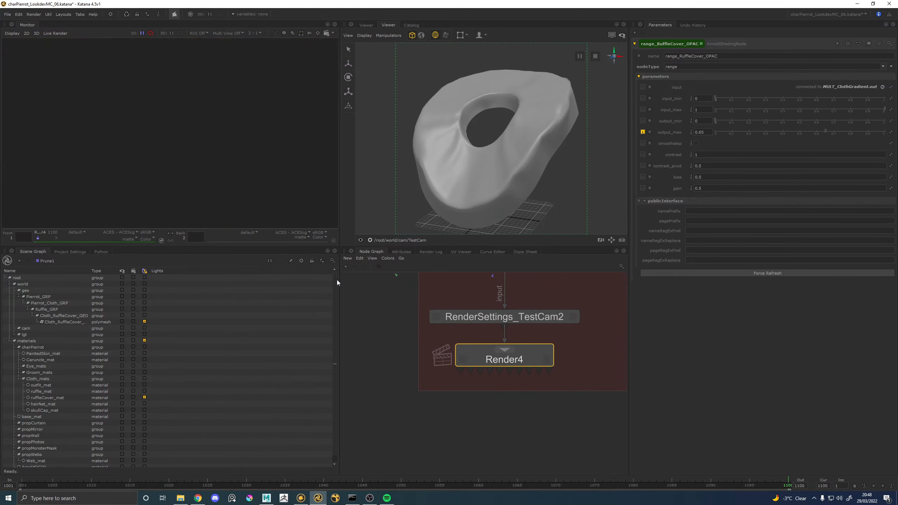
Examine the ruffle cover's fabric surface around the neck opening in the render, from the full view to close-up
scroll(389, 294, down, 8)
middle_drag(249, 174, 132, 114)
scroll(183, 148, down, 3)
scroll(203, 170, up, 5)
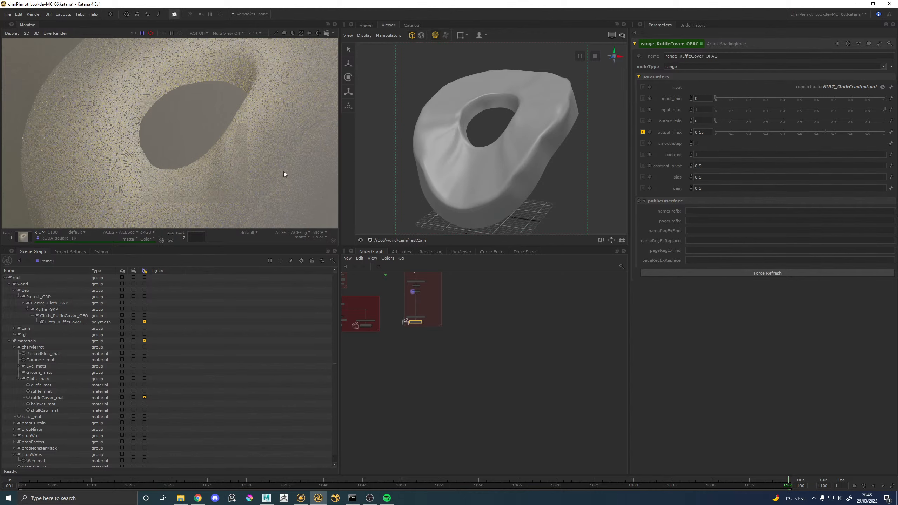
scroll(408, 306, down, 3)
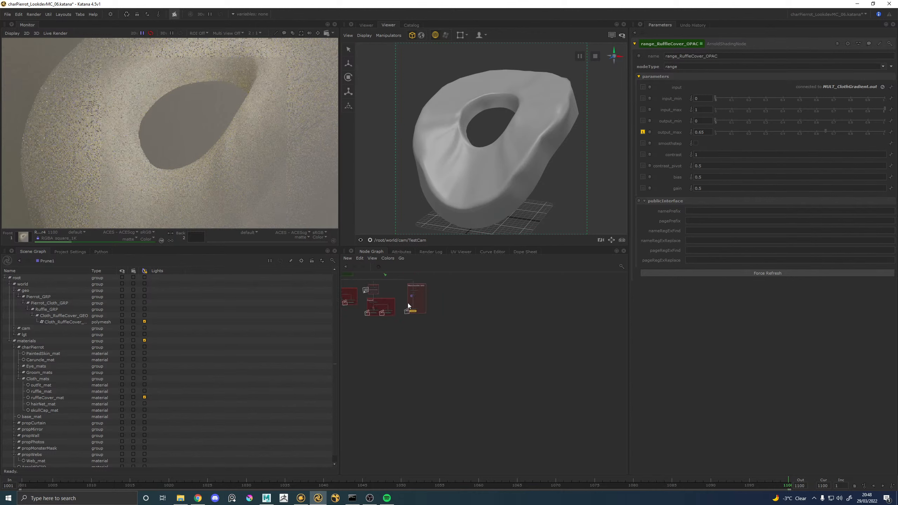
scroll(254, 162, up, 3)
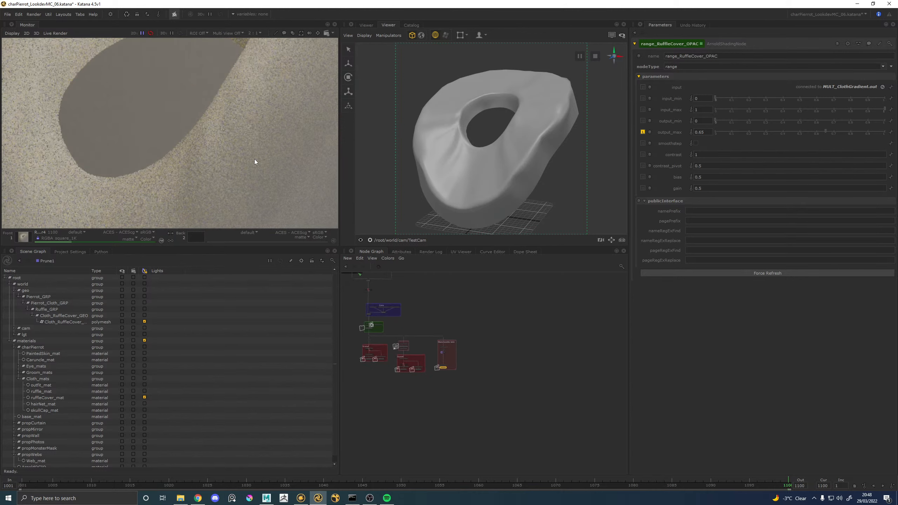
scroll(199, 156, down, 1)
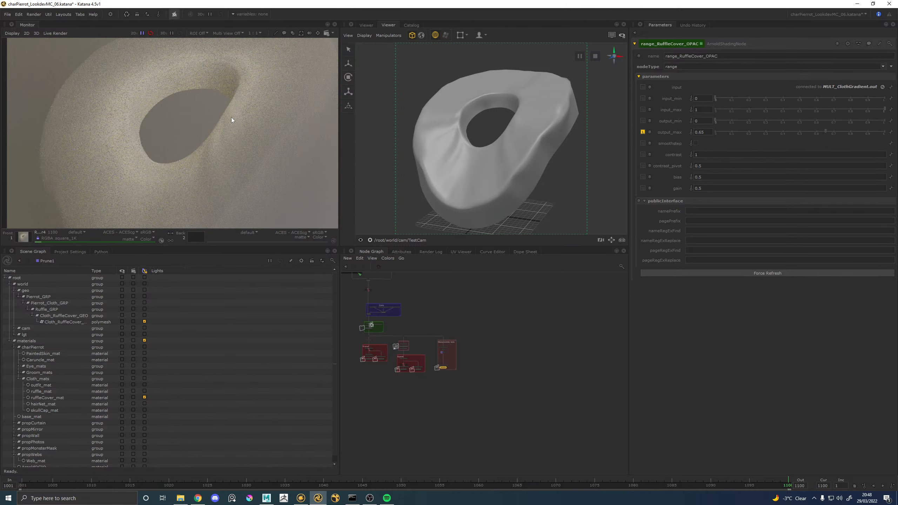
scroll(230, 156, up, 1)
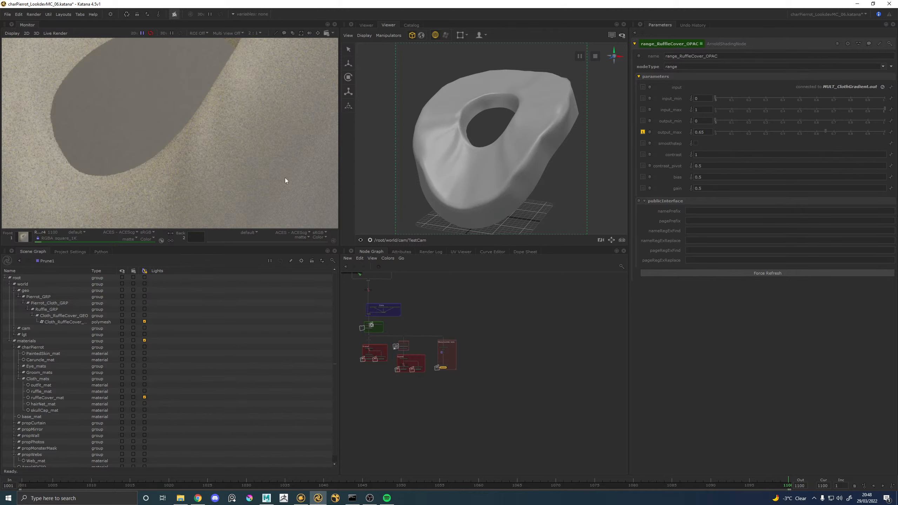
middle_drag(215, 179, 170, 119)
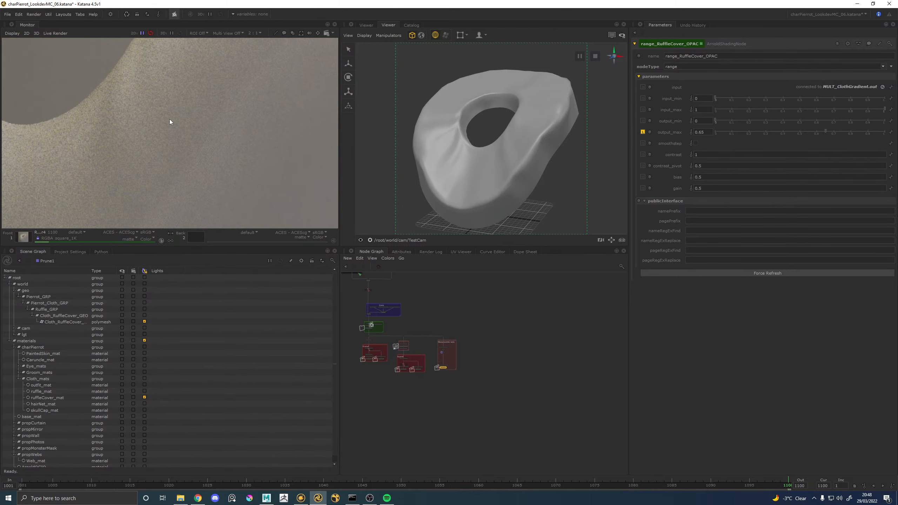
scroll(212, 145, up, 1)
scroll(431, 345, up, 5)
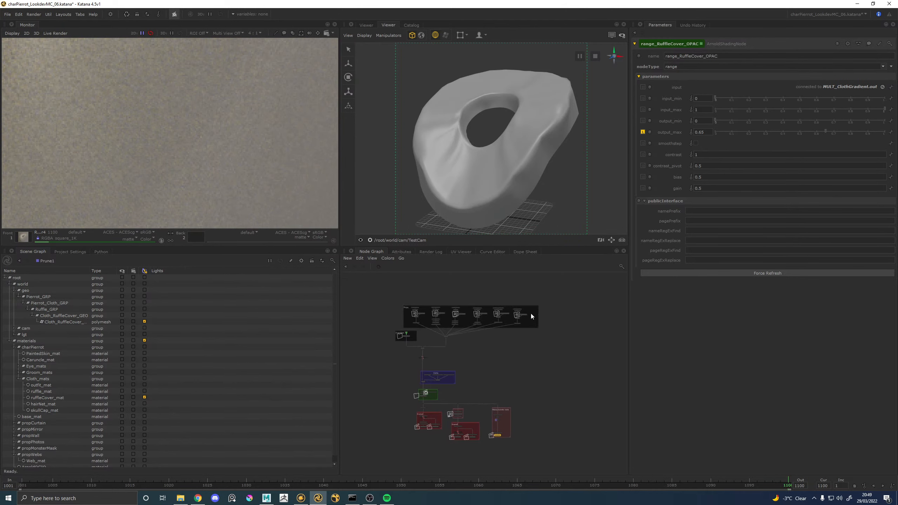
Go back into the NMC_Cloth_mats material network and open the parameters of the ClothGradient_Bias node
middle_drag(373, 322, 552, 335)
middle_drag(350, 384, 501, 346)
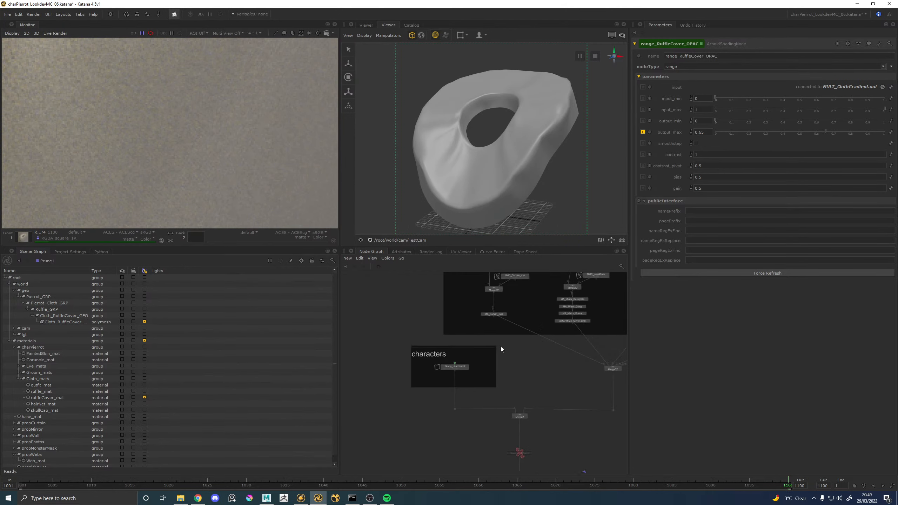
middle_drag(576, 456, 456, 366)
scroll(456, 367, up, 3)
middle_drag(605, 344, 480, 356)
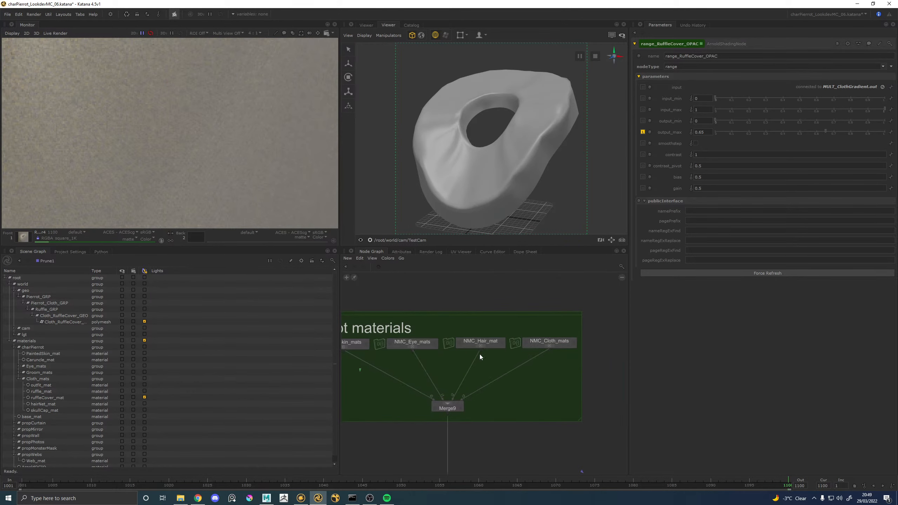
double_click(553, 345)
middle_drag(415, 325, 434, 352)
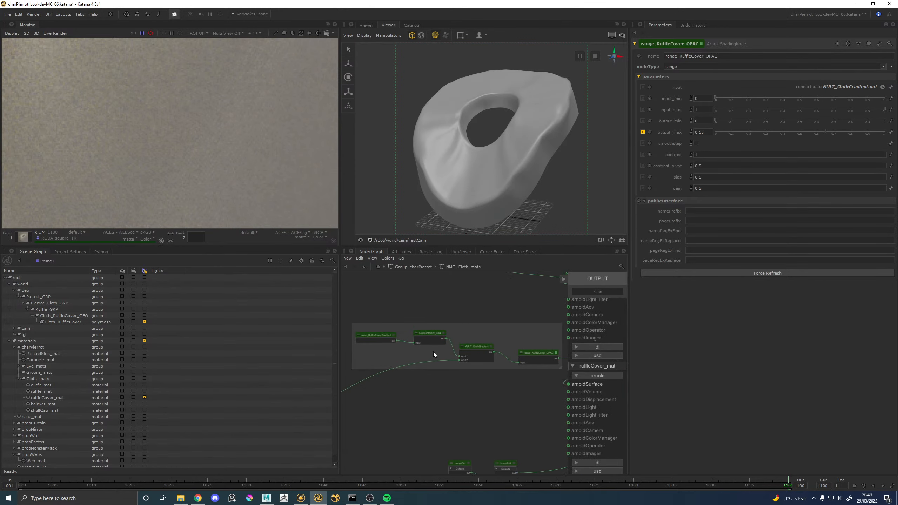
click(444, 333)
Toggle MULT_ClothGradient off and on, and reroute its second input connection directly into the input of range_RuffleCover_OPAC
scroll(155, 125, down, 2)
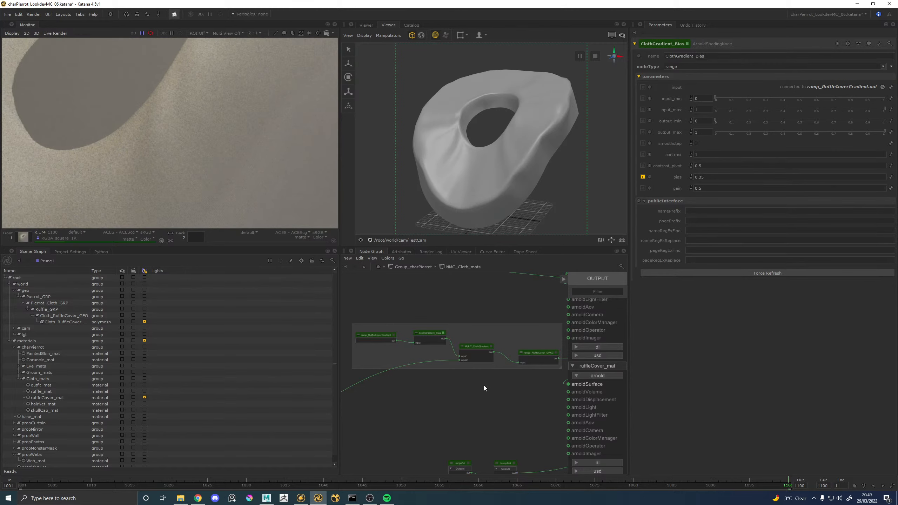
middle_drag(485, 388, 472, 387)
click(459, 347)
key(d)
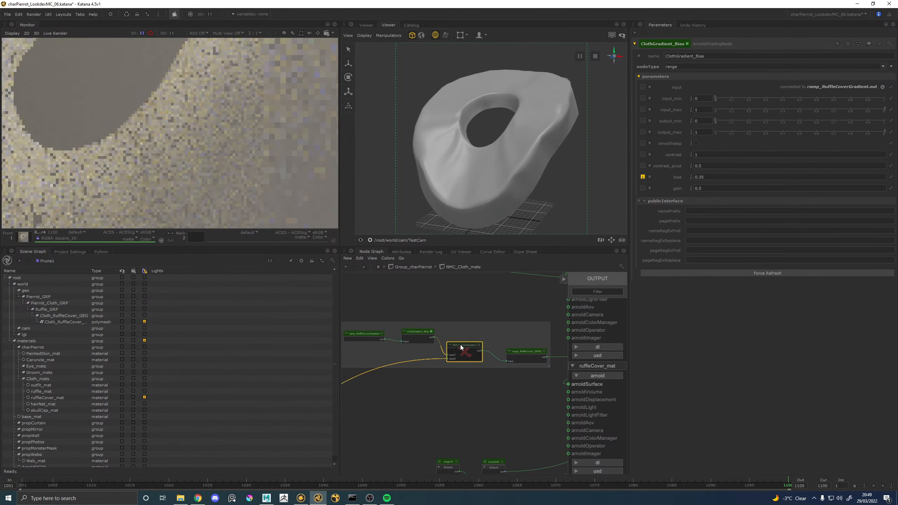
key(d)
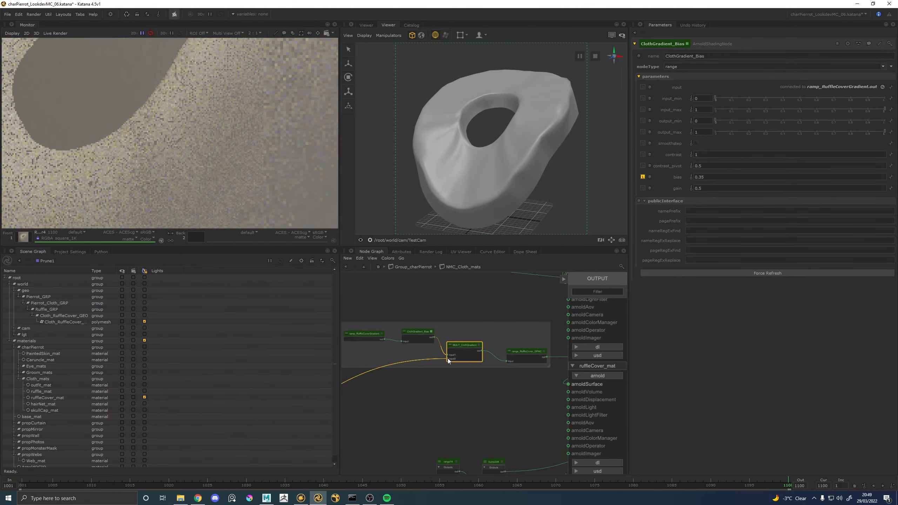
key(d)
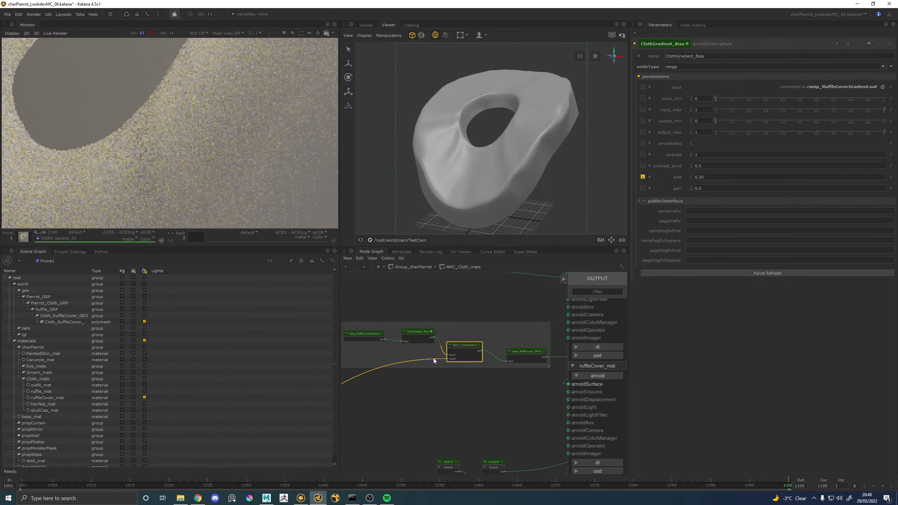
drag(437, 360, 507, 366)
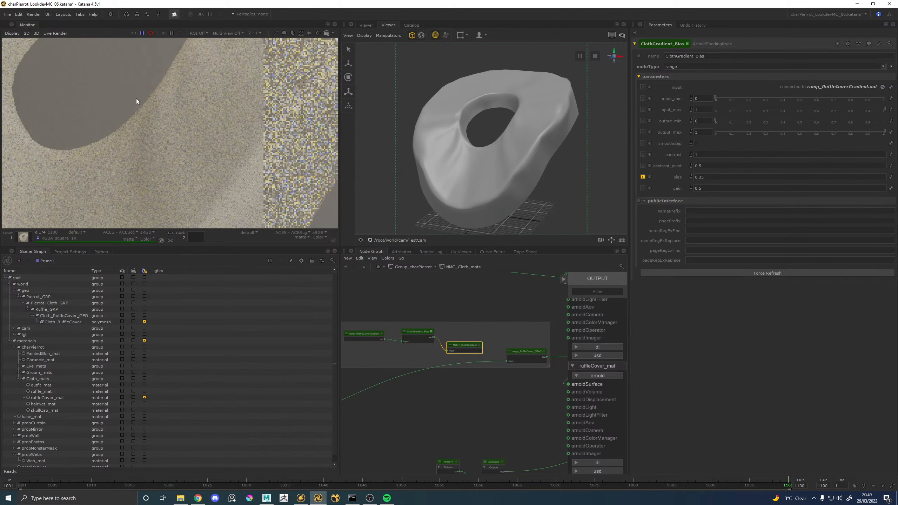
Inspect the ruffle cover's opacity and weave detail in the updated render, comparing the full view with close-ups
scroll(243, 166, up, 1)
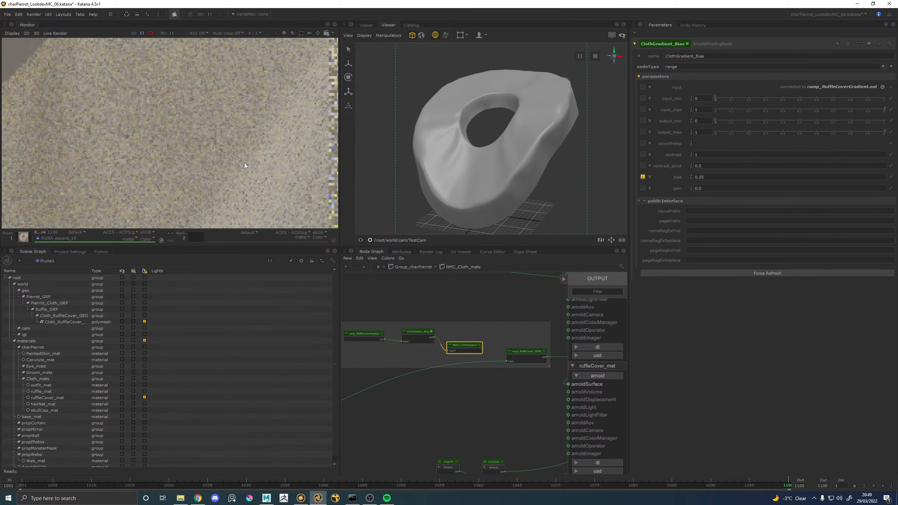
scroll(244, 163, down, 1)
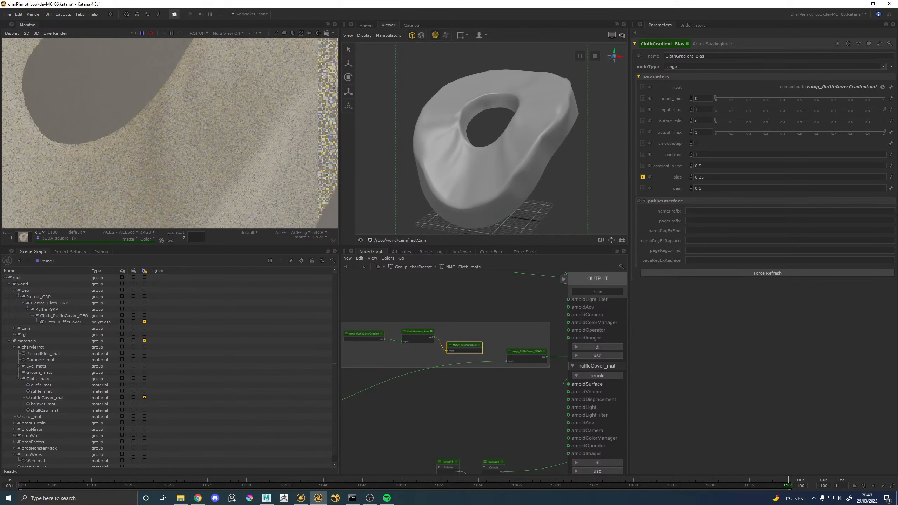
scroll(247, 173, down, 4)
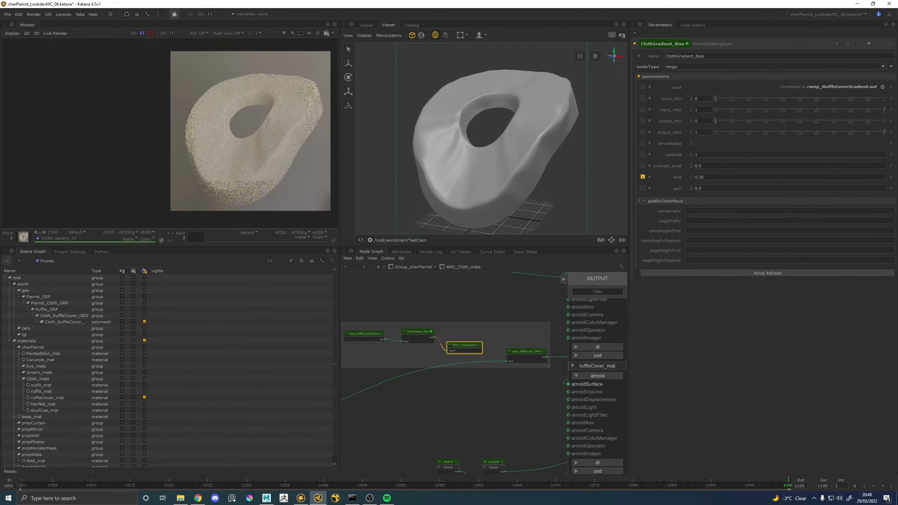
scroll(222, 160, up, 2)
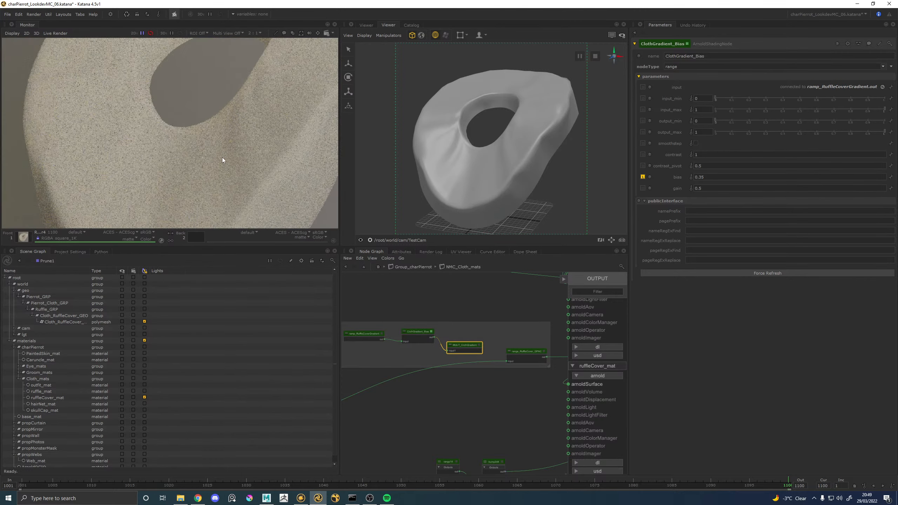
scroll(266, 157, up, 2)
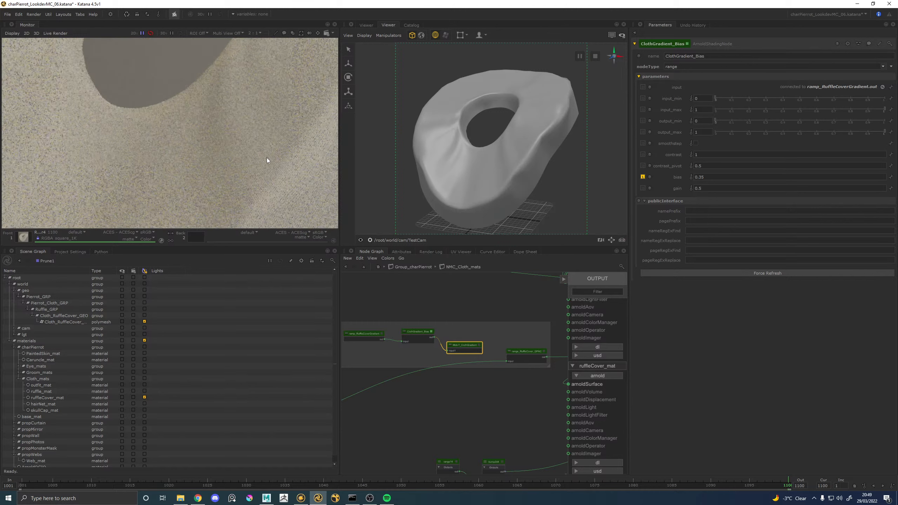
scroll(268, 168, up, 2)
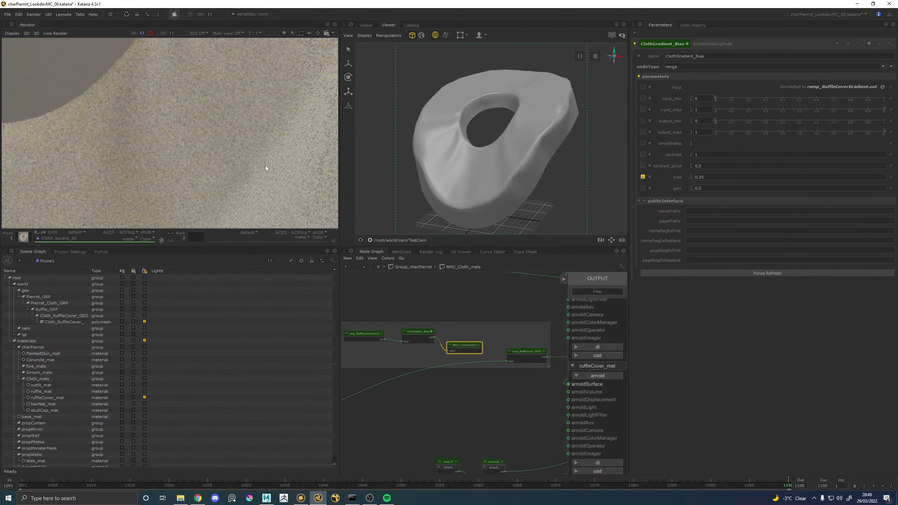
scroll(262, 163, down, 4)
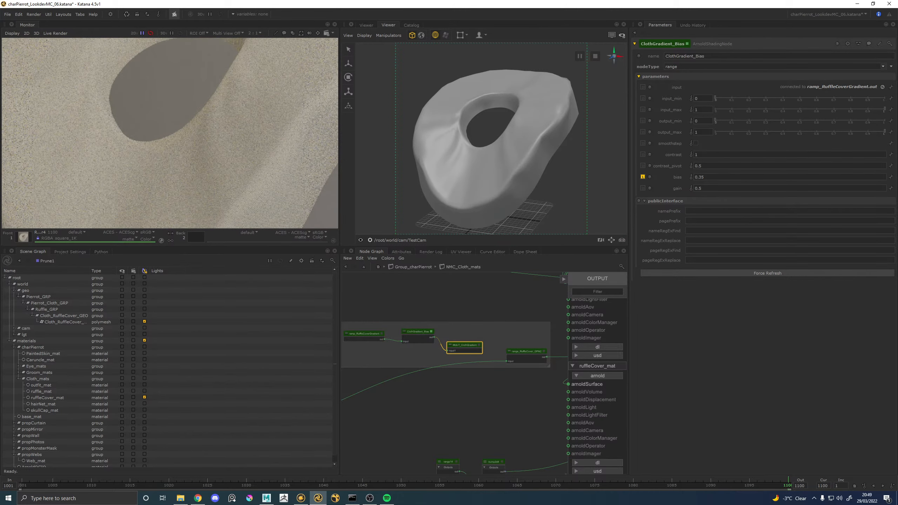
scroll(271, 92, up, 3)
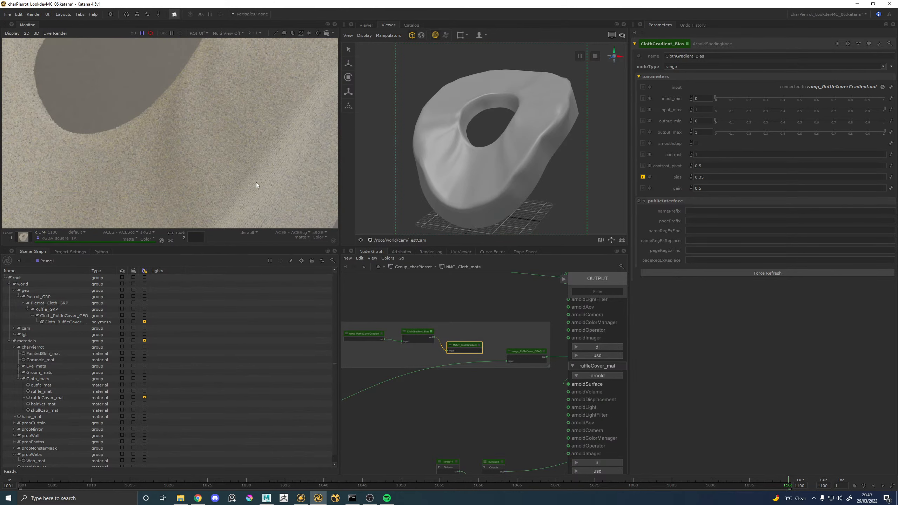
scroll(243, 158, down, 3)
scroll(254, 177, up, 2)
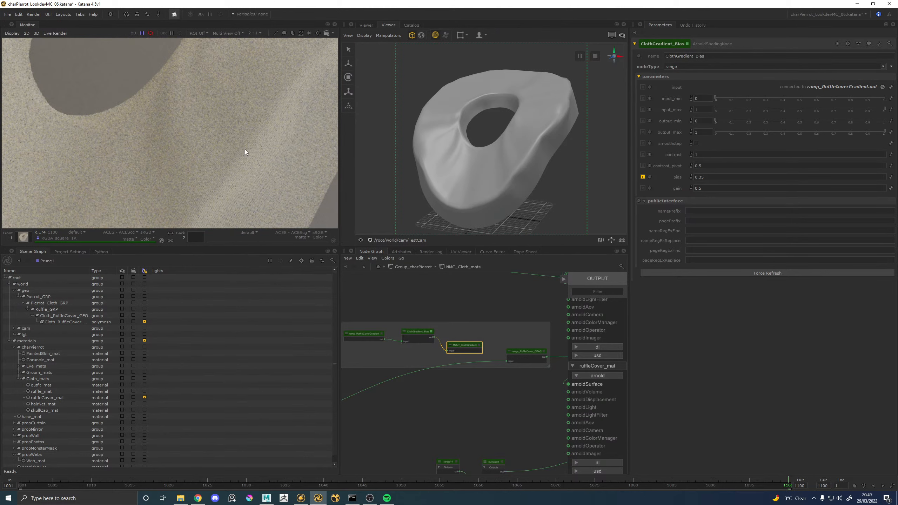
Switch to File Explorer and examine the 1k maps of texturingxyz_fabrics_broderie_04 in the TexturingXYZ Cloth micro folder
click(180, 498)
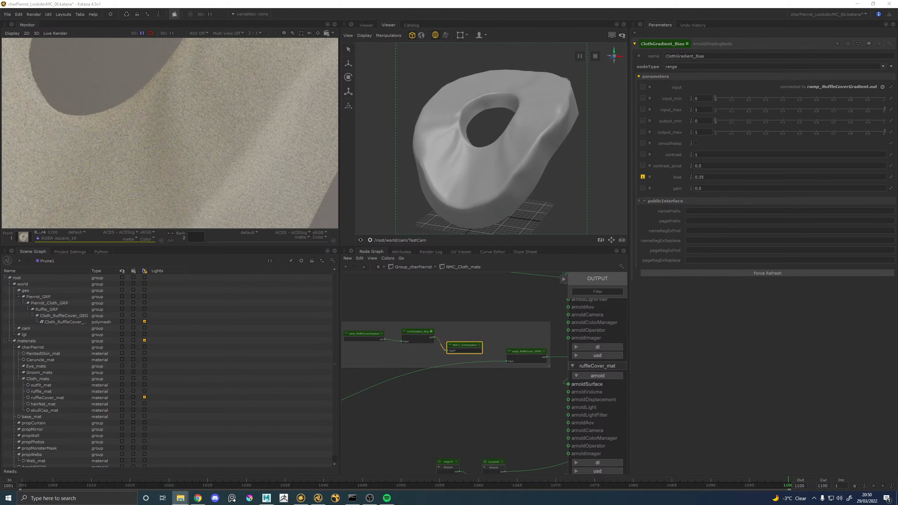
drag(0, 198, 489, 132)
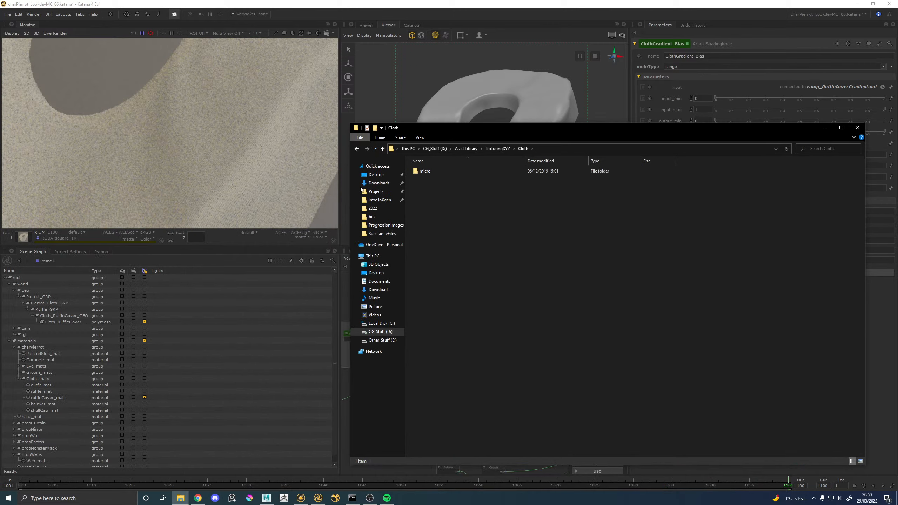
double_click(453, 172)
double_click(462, 172)
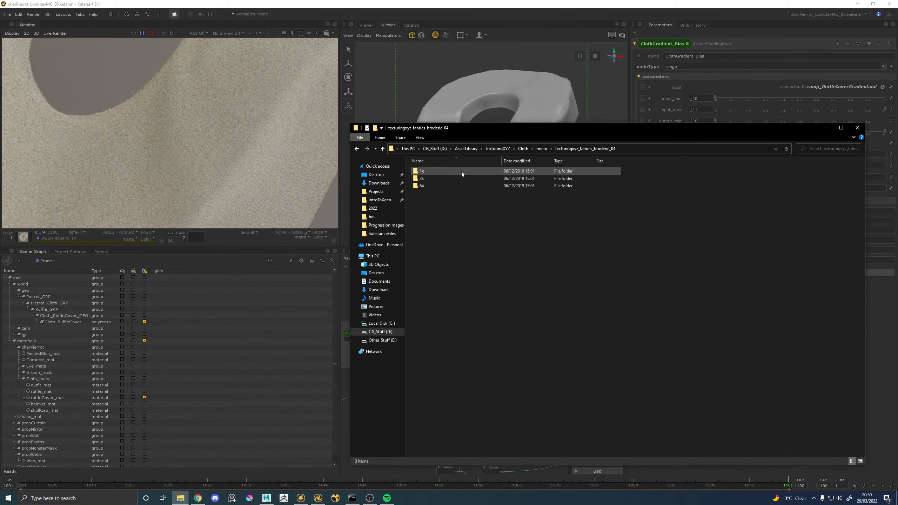
double_click(461, 172)
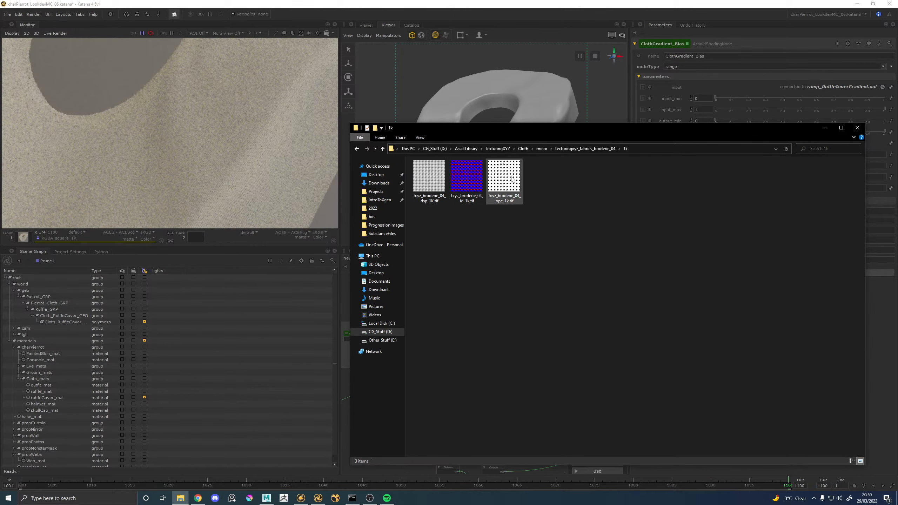
click(542, 149)
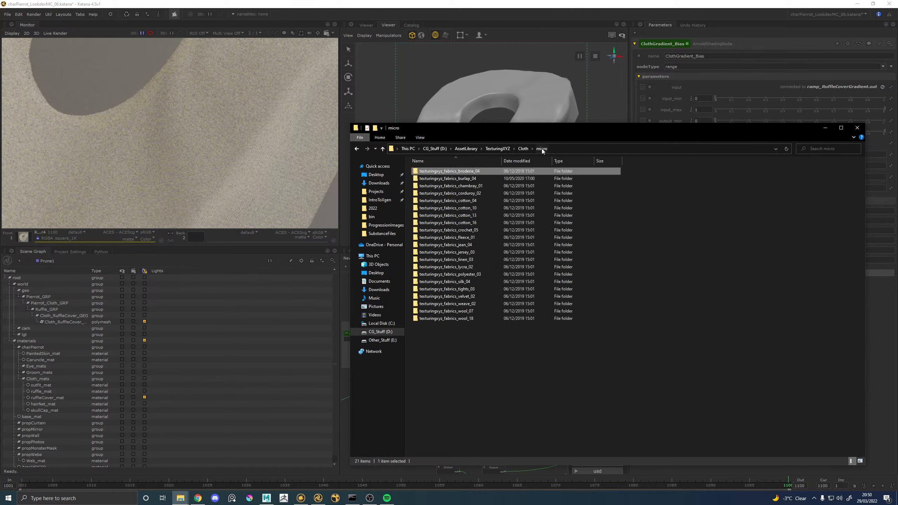
Check the 1k texture maps of the burlap_04 and chambray_01 fabrics in the micro folder
double_click(444, 179)
double_click(430, 174)
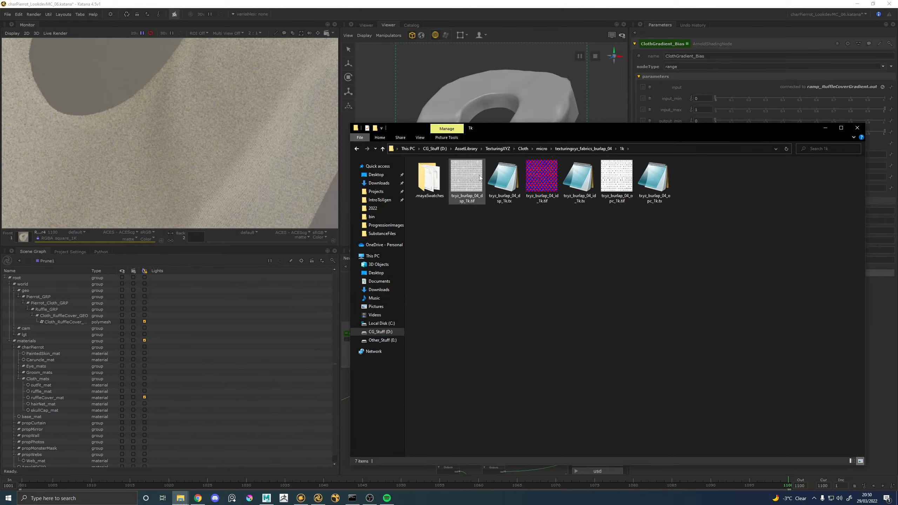
click(542, 150)
double_click(436, 185)
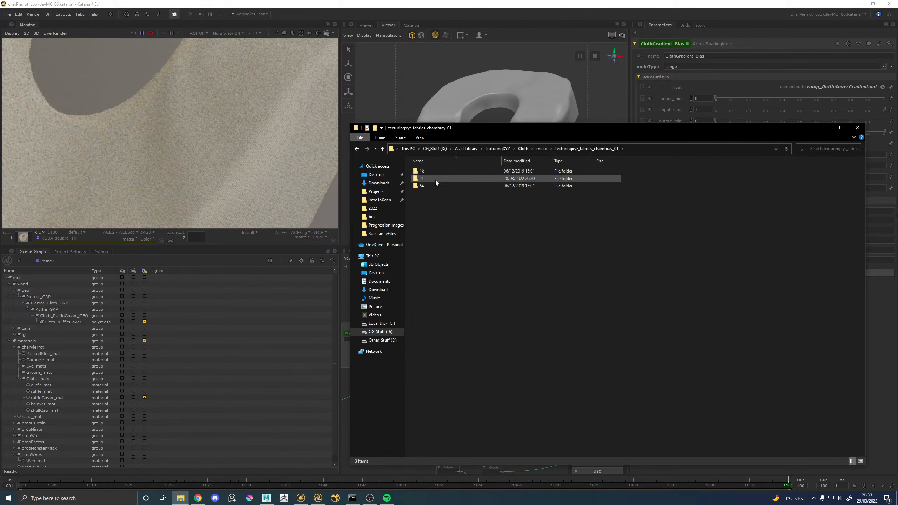
double_click(431, 172)
click(542, 149)
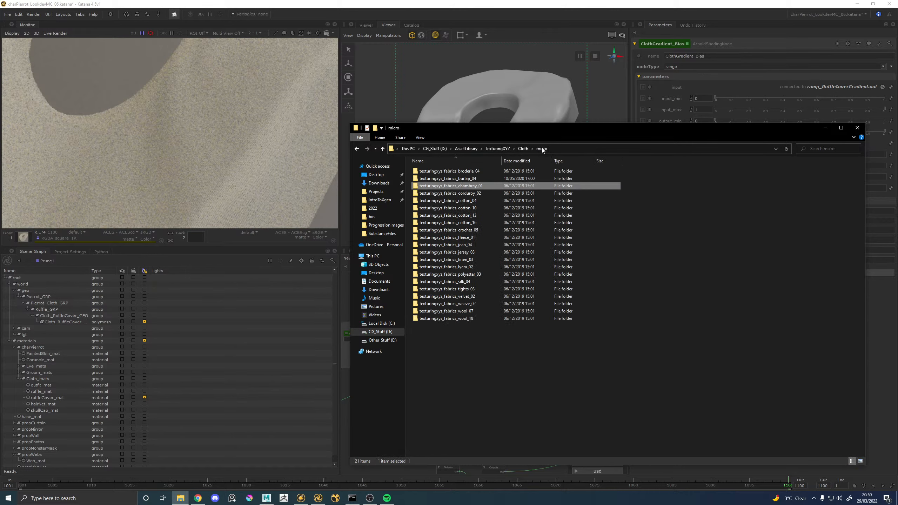
Look through the 2k and 1k maps of the corduroy_02 fabric
double_click(442, 193)
double_click(439, 177)
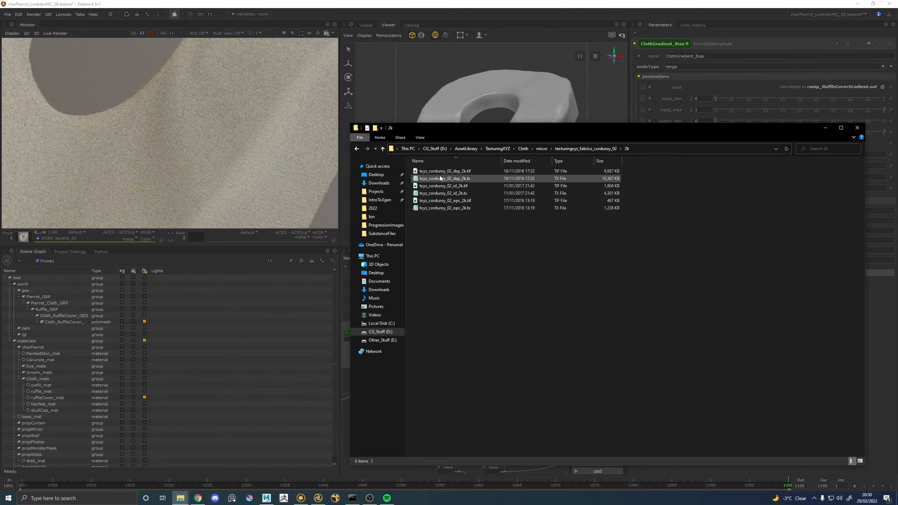
click(541, 148)
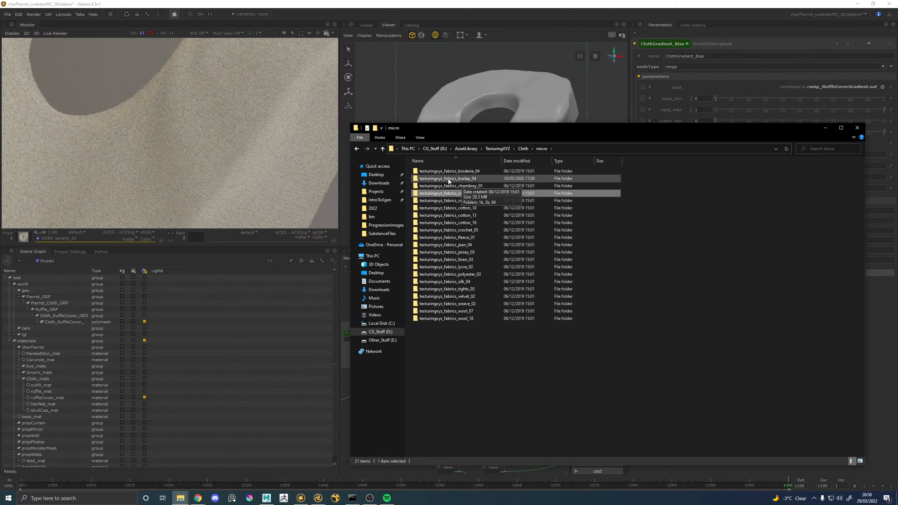
double_click(449, 193)
double_click(432, 172)
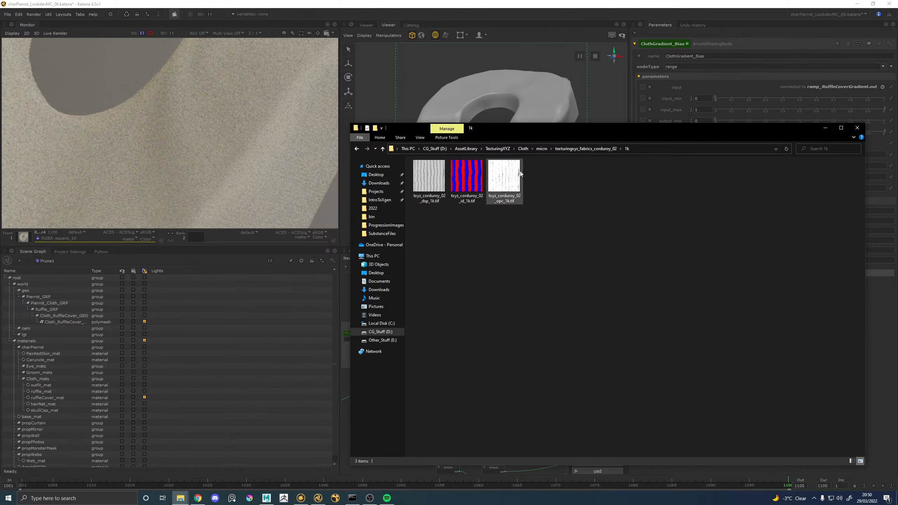
click(546, 149)
View the 1k maps of the cotton_04 fabric and return to the micro folder through TexturingXYZ and Cloth
double_click(442, 198)
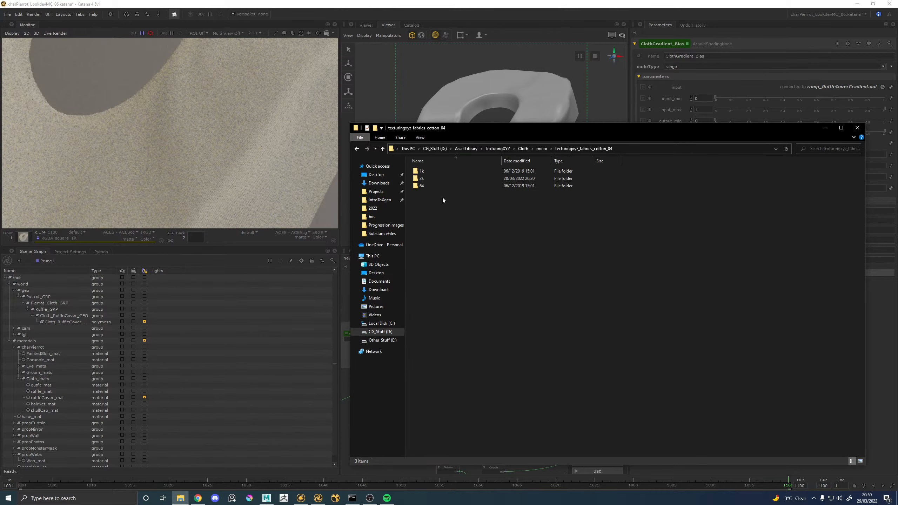
double_click(419, 172)
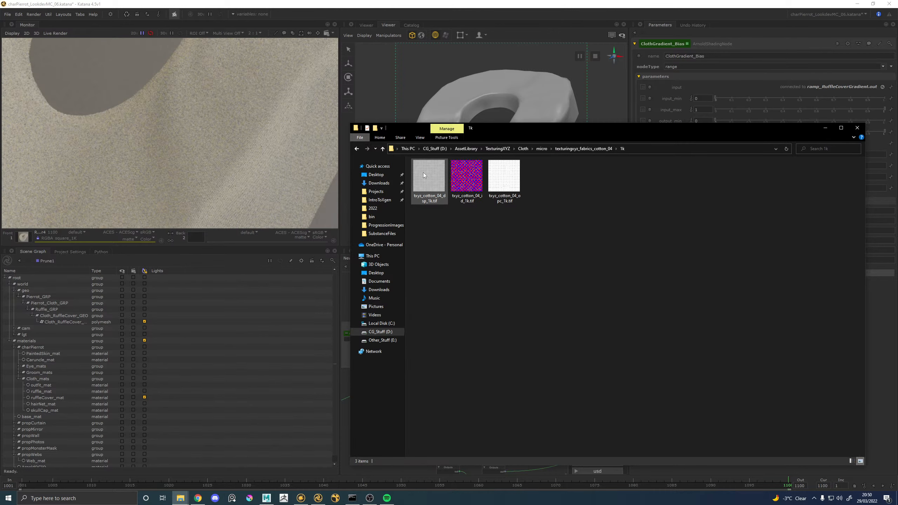
click(522, 149)
click(495, 150)
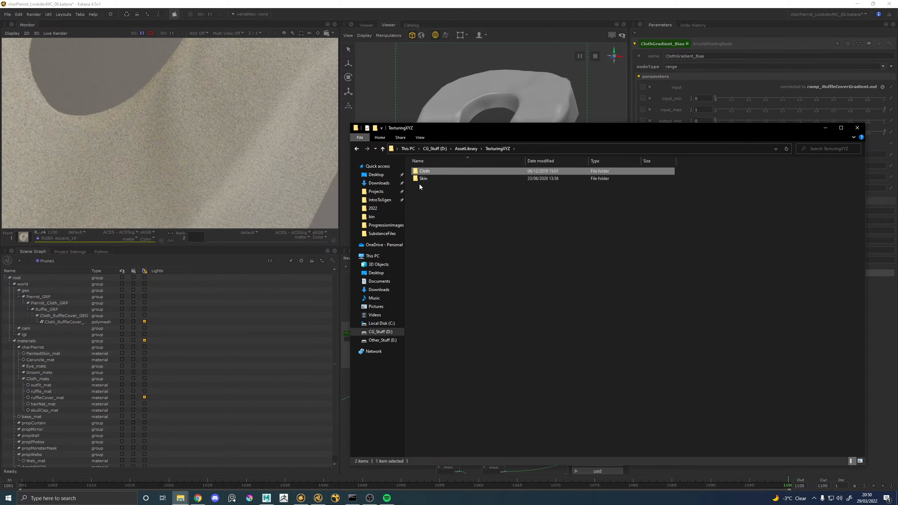
double_click(424, 173)
double_click(423, 172)
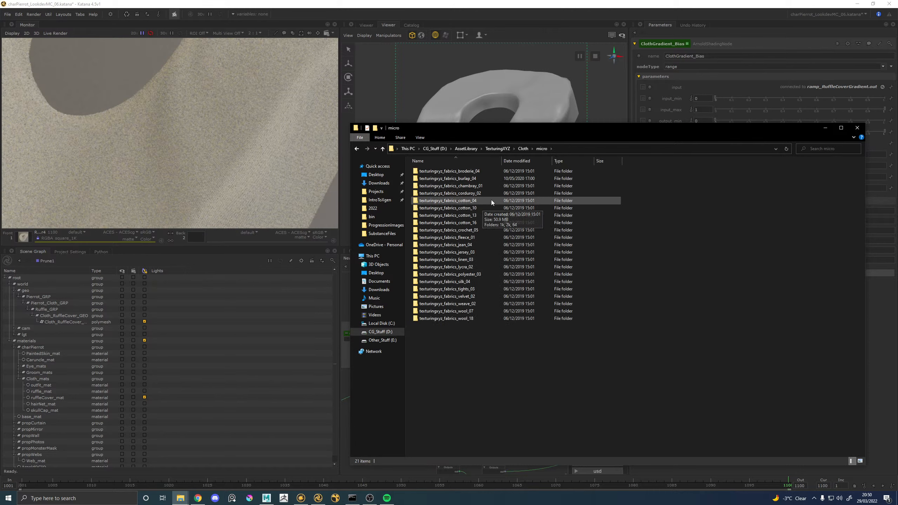
Compare the weave patterns in the 1k maps of the cotton_10, cotton_13 and cotton_16 fabrics
double_click(470, 209)
double_click(431, 172)
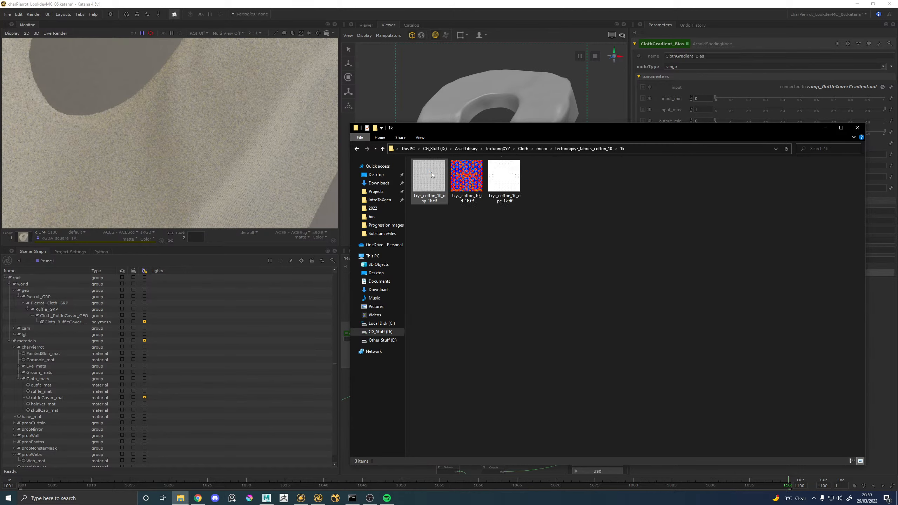
click(542, 149)
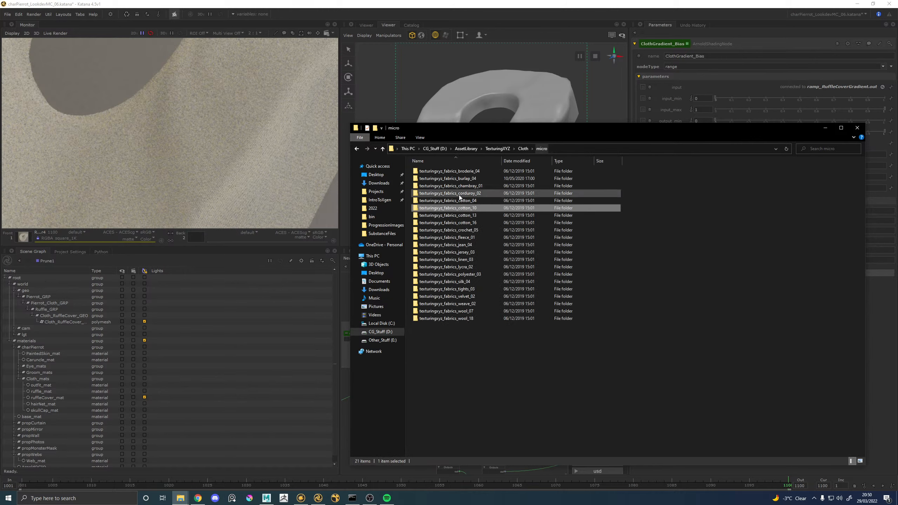
double_click(460, 216)
double_click(424, 171)
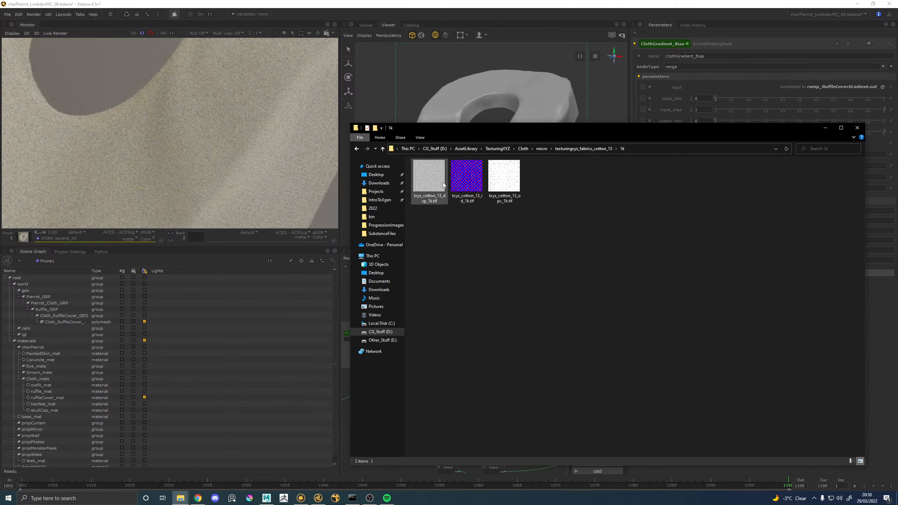
click(544, 149)
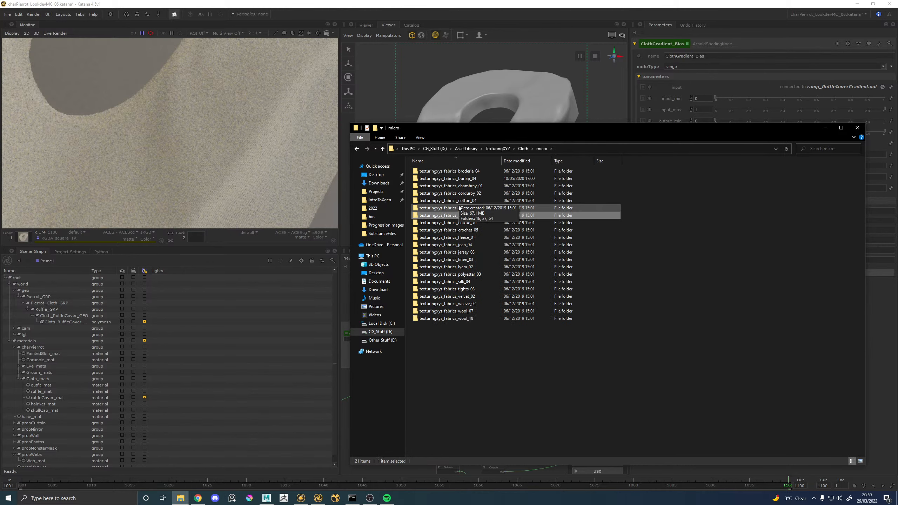
double_click(463, 223)
double_click(427, 170)
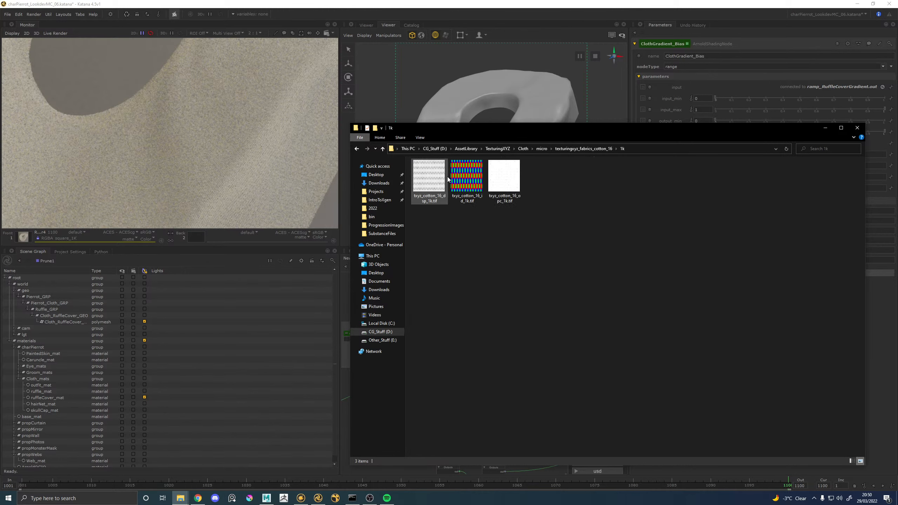
click(542, 149)
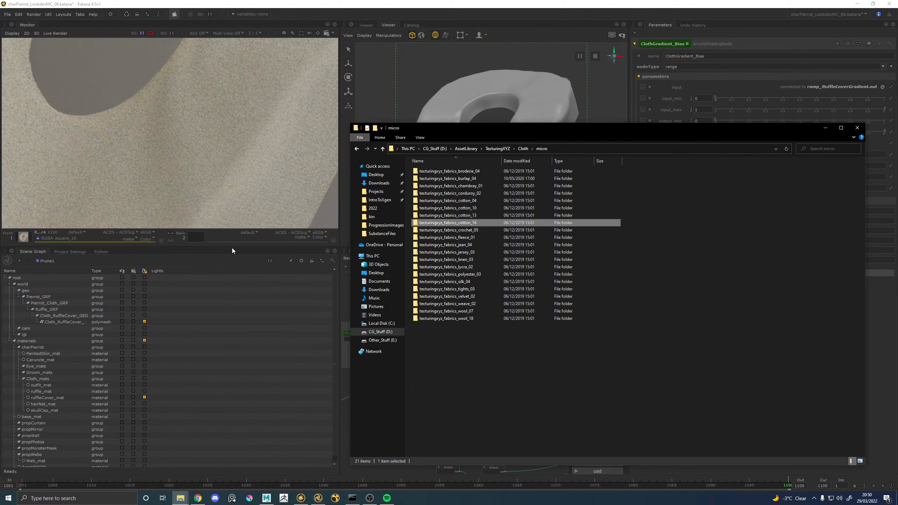
Check the 1k maps of crochet_05 and view the fleece_01 displacement map txyz_fleece_01_dsp_1k.tif enlarged
double_click(448, 229)
double_click(430, 172)
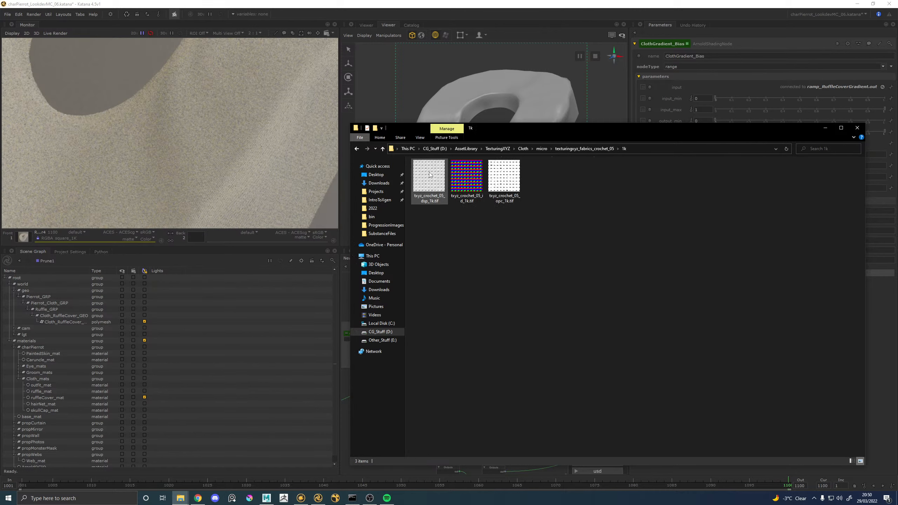
click(545, 151)
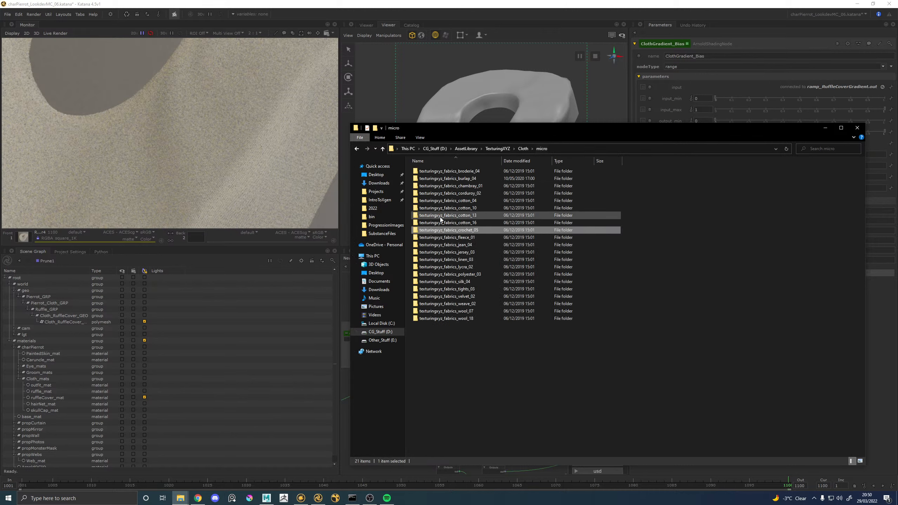
double_click(438, 235)
double_click(418, 172)
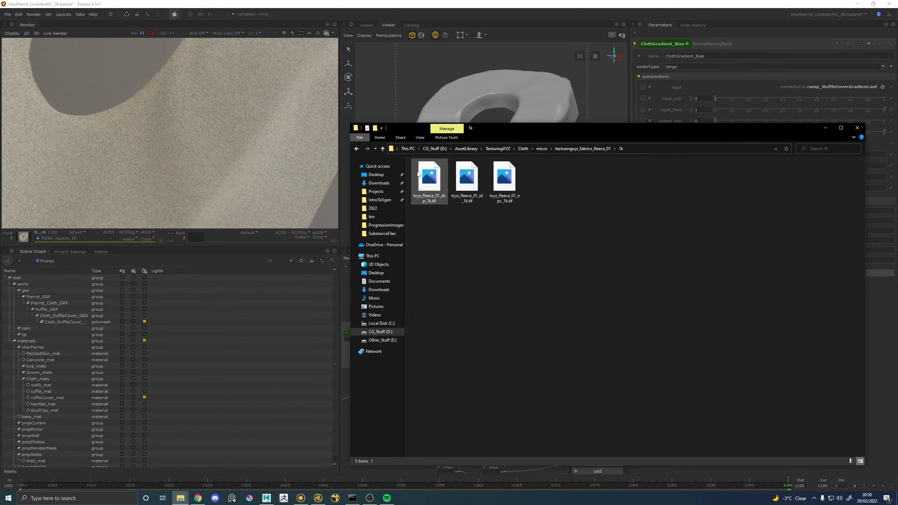
double_click(426, 176)
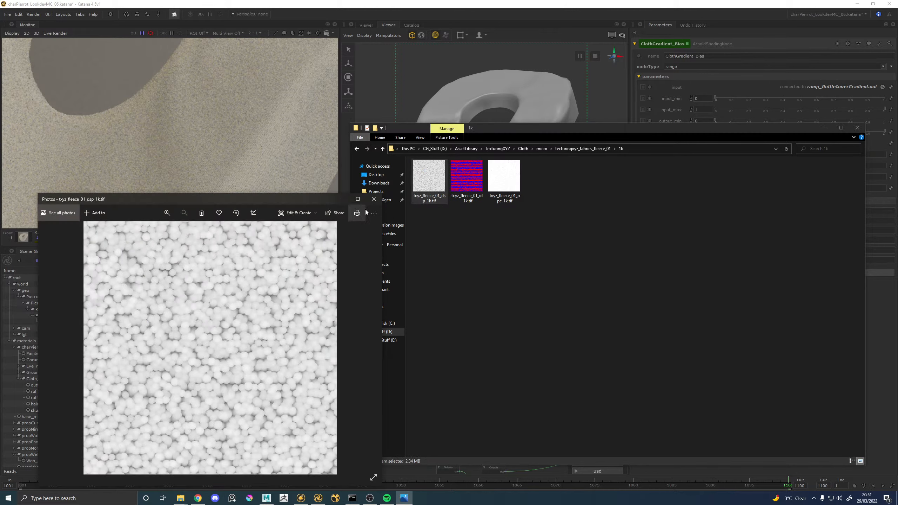
click(374, 199)
click(540, 150)
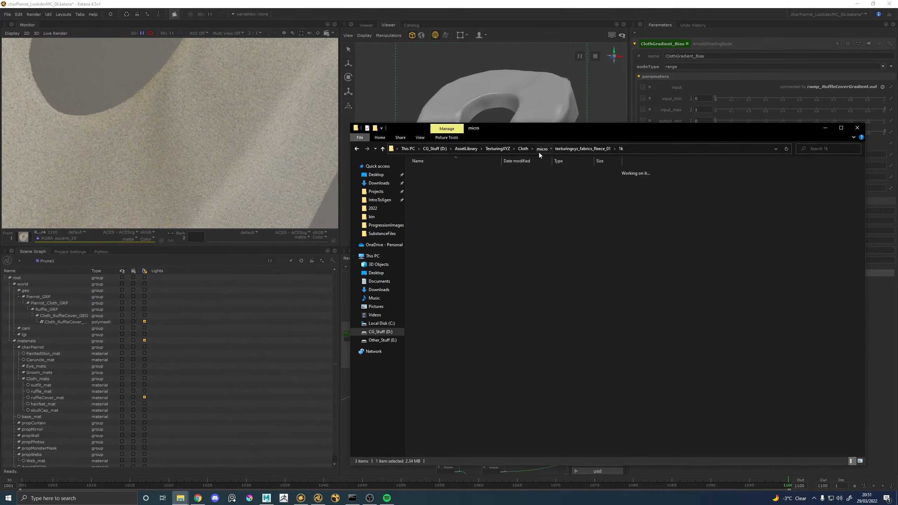
View the jean_04 displacement map txyz_jean_04_dsp_1k.tif enlarged and return to the micro folder
double_click(458, 247)
double_click(428, 171)
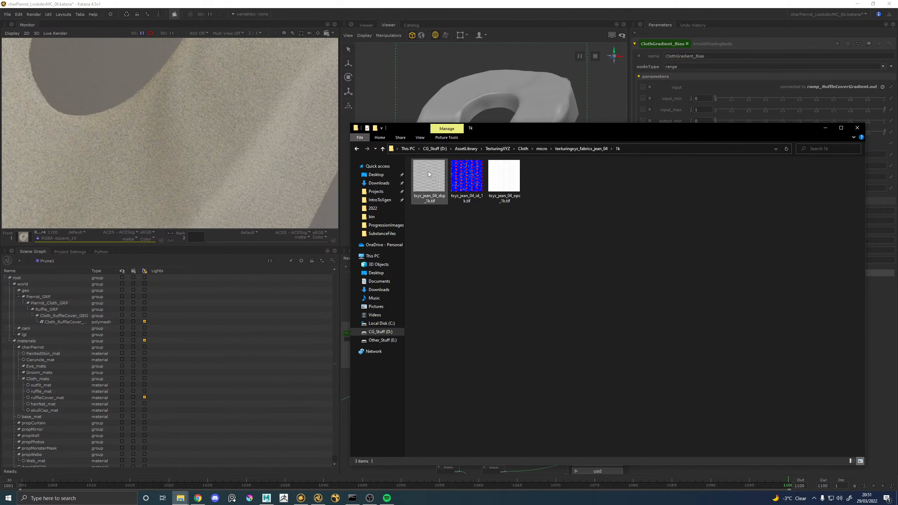
double_click(426, 179)
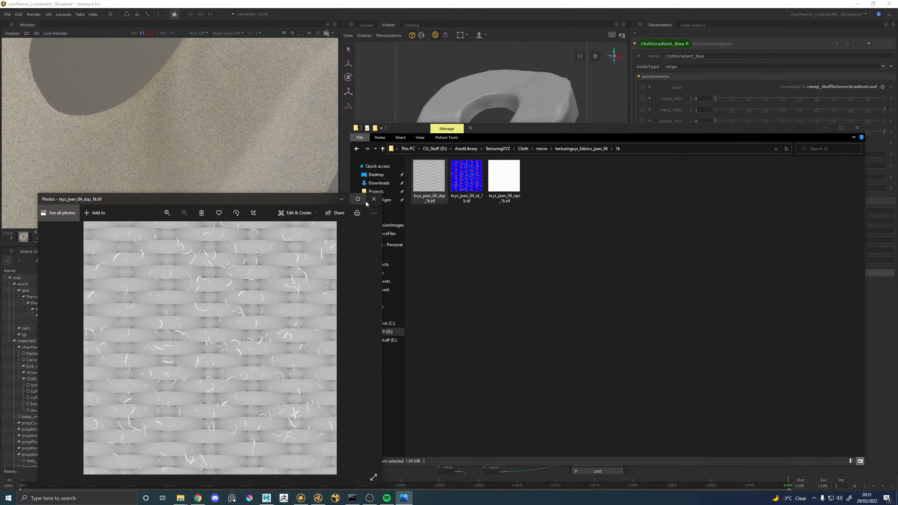
click(374, 200)
click(541, 149)
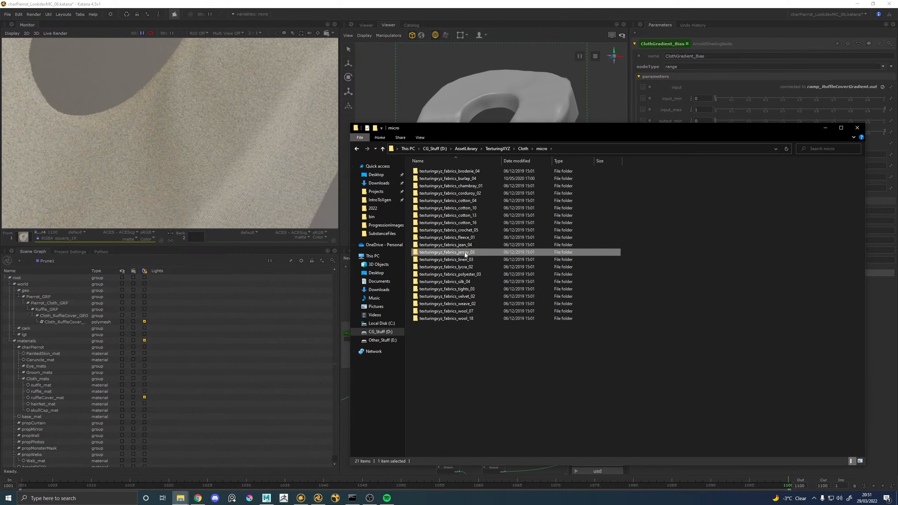
Inspect the weave in the jersey_03 displacement map txyz_jersey_03_dsp_1k.tif, then go back to the fabric folders
double_click(467, 256)
double_click(436, 170)
double_click(422, 178)
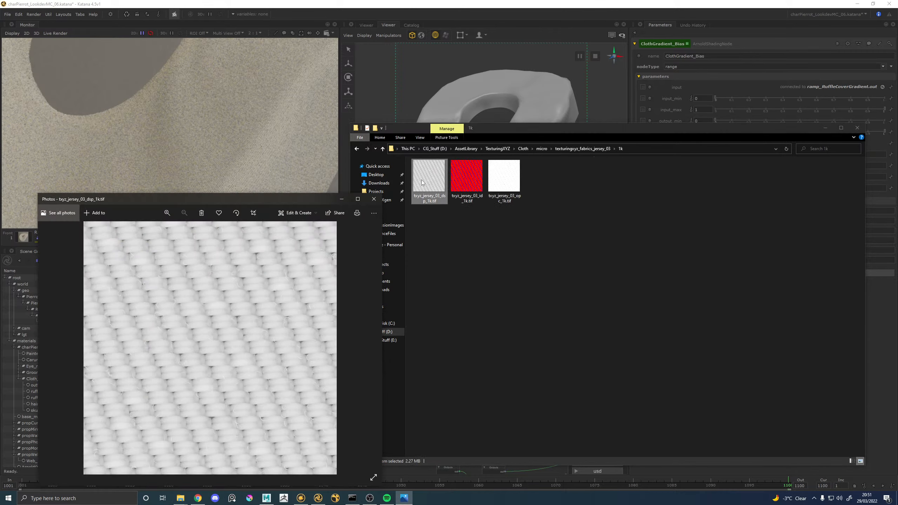
click(374, 200)
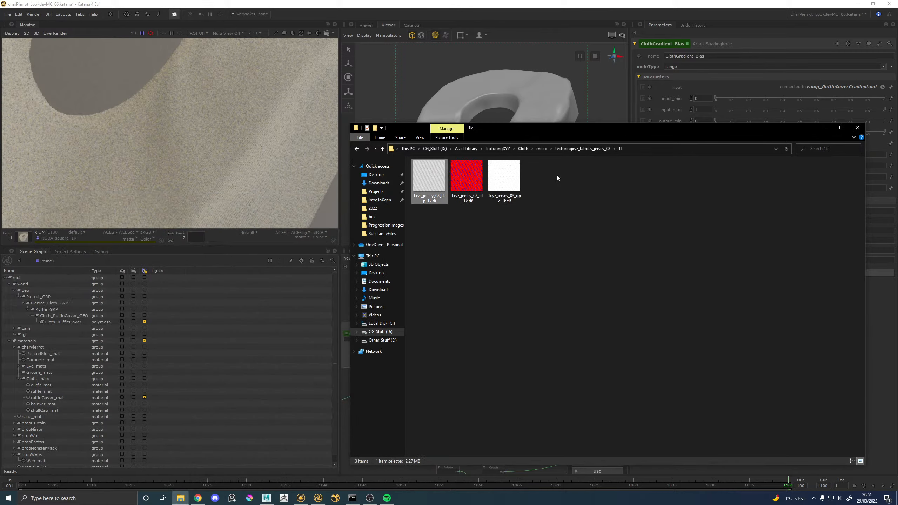
click(541, 149)
Examine the linen_03 displacement map txyz_linen_03_dsp_1k.tif up close and go back to the fabric list
double_click(465, 262)
click(423, 171)
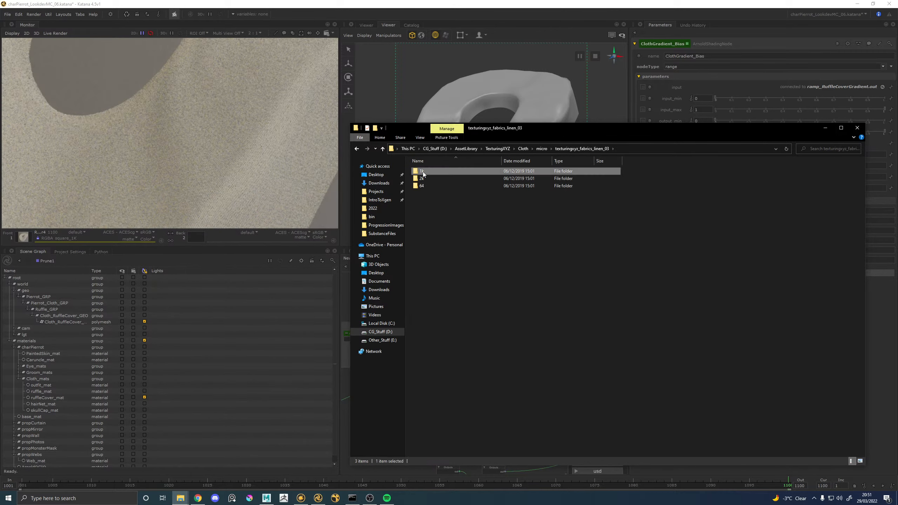
double_click(422, 171)
double_click(423, 173)
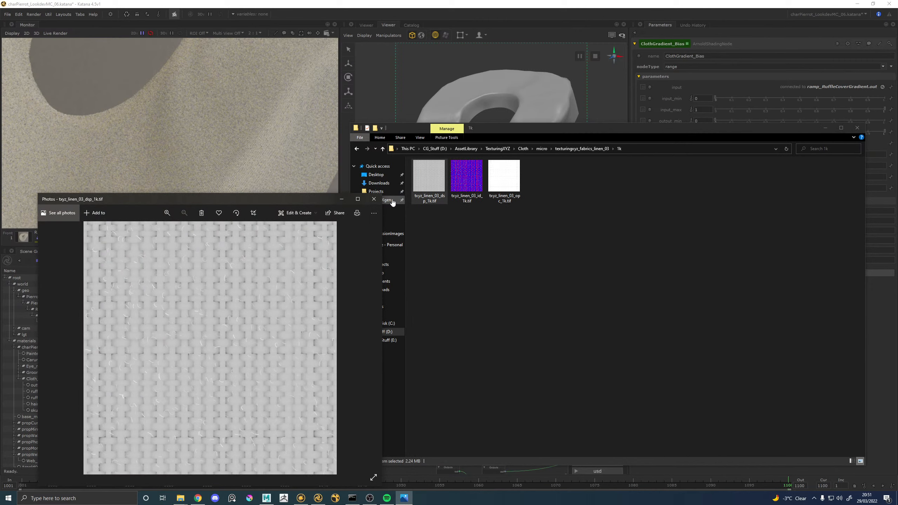
click(374, 199)
click(542, 149)
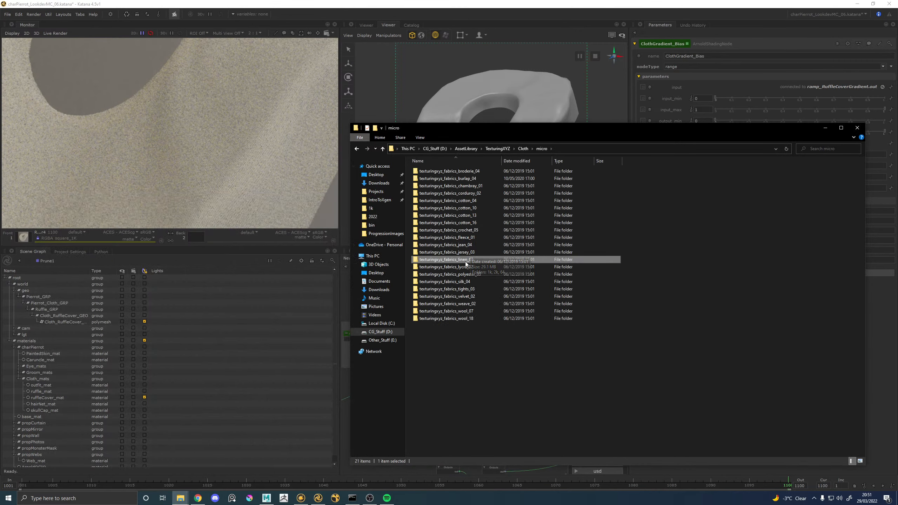
View the lycra_02 displacement map txyz_lycra_02_dsp_1k.tif enlarged and return to the micro folder
double_click(459, 267)
double_click(430, 171)
click(424, 177)
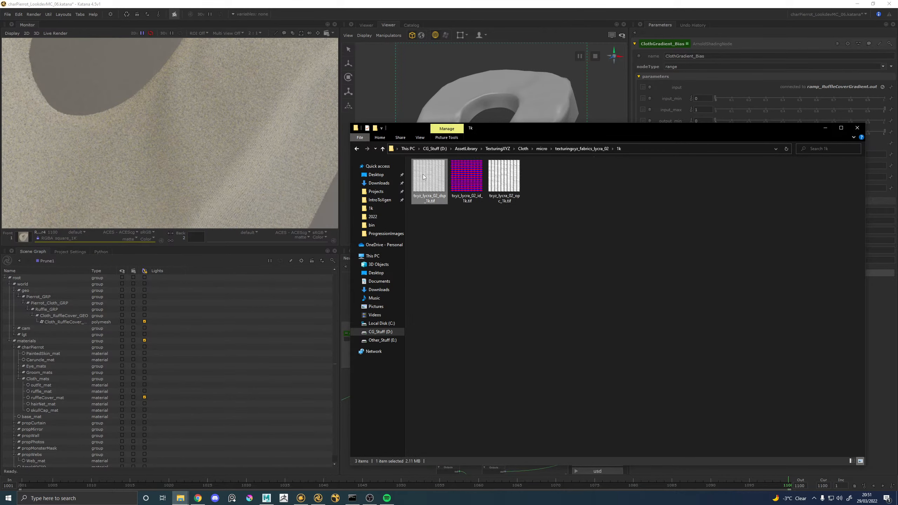
double_click(424, 177)
click(374, 200)
click(542, 149)
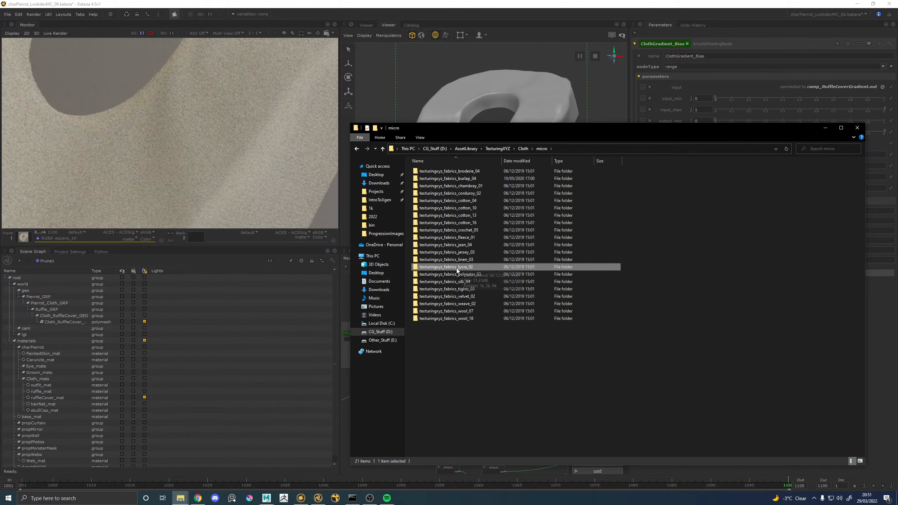
Examine the polyester_03 1k displacement and opacity maps enlarged, then go back to the micro fabric folders
double_click(450, 272)
double_click(429, 171)
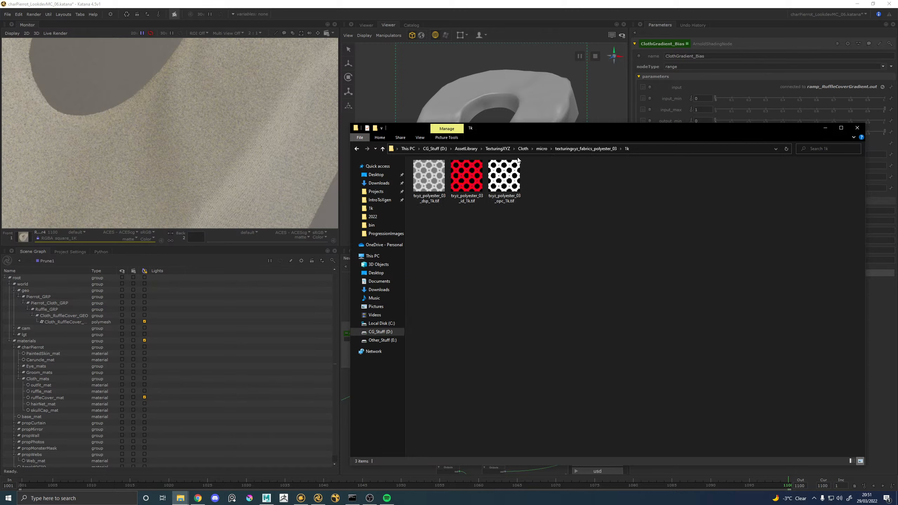
double_click(428, 182)
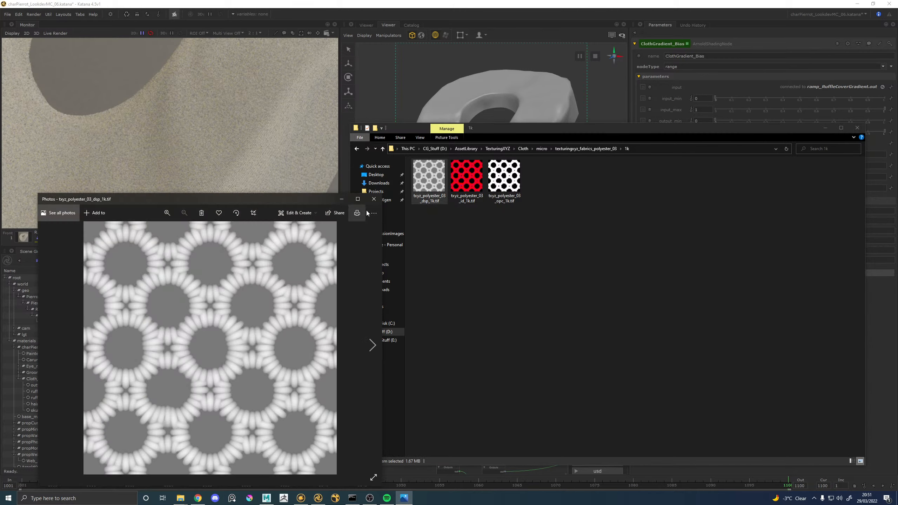
click(375, 199)
double_click(504, 189)
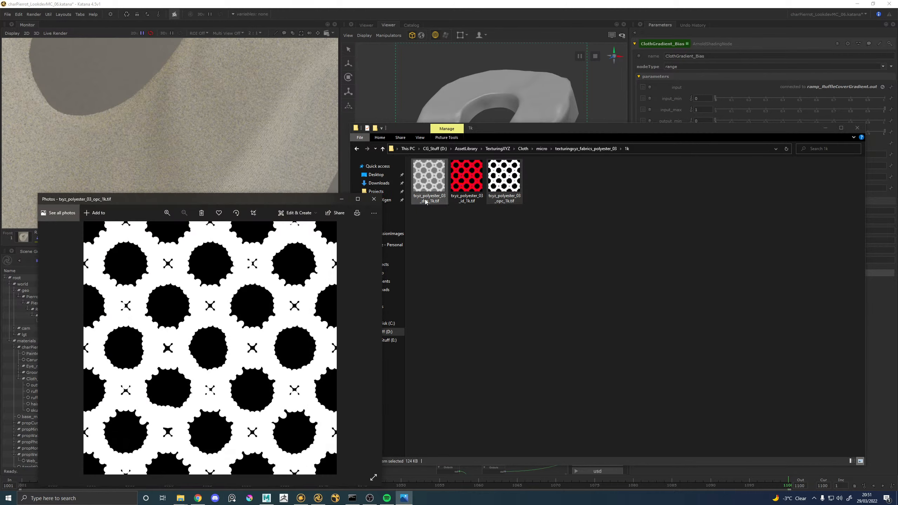
click(374, 199)
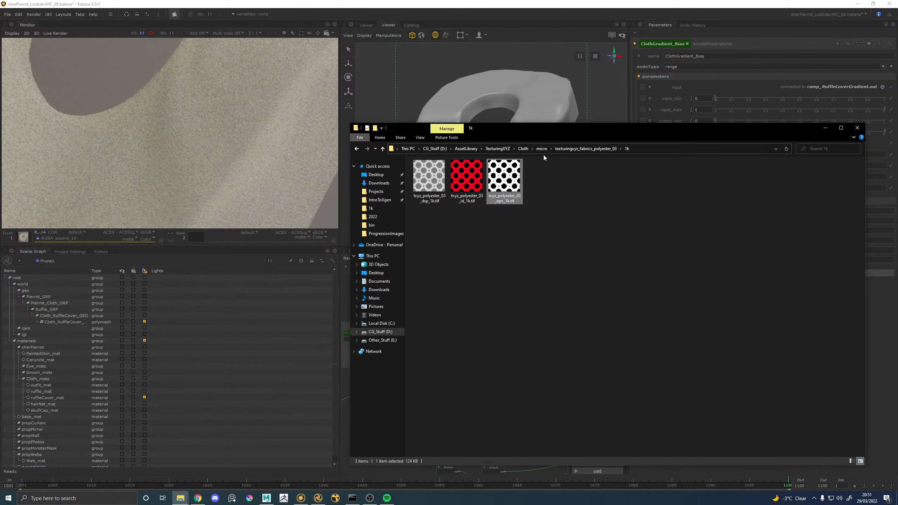
click(525, 150)
click(497, 149)
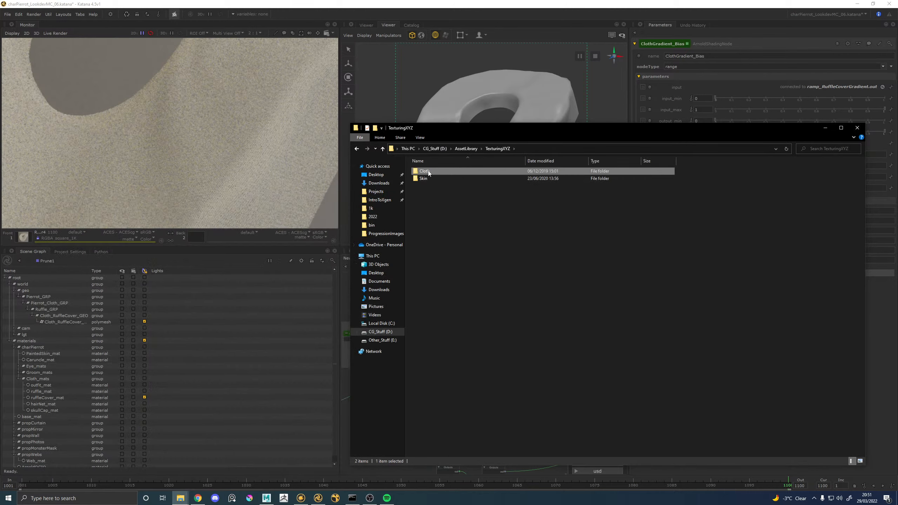
double_click(428, 171)
double_click(428, 171)
Inspect the weave in the silk_04 displacement map txyz_silk_04_dsp_1k.tif, then return to the fabric list
double_click(465, 279)
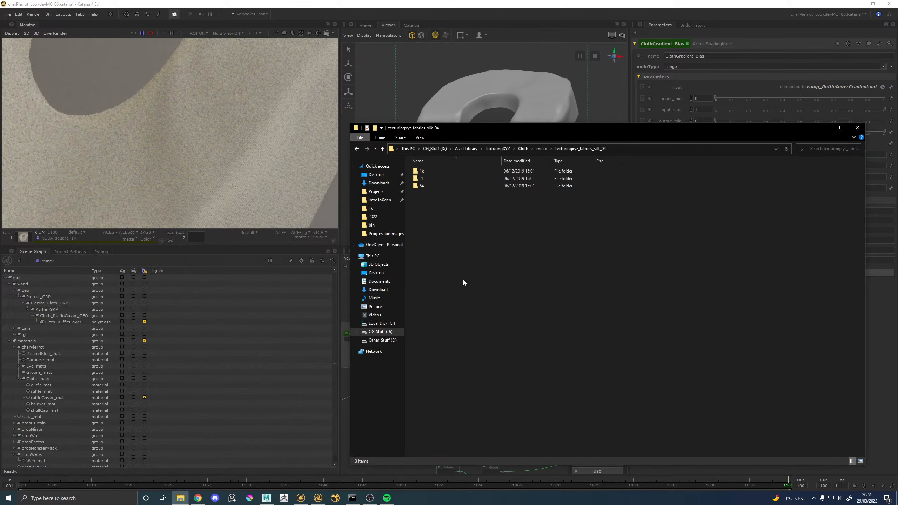
double_click(431, 172)
double_click(429, 176)
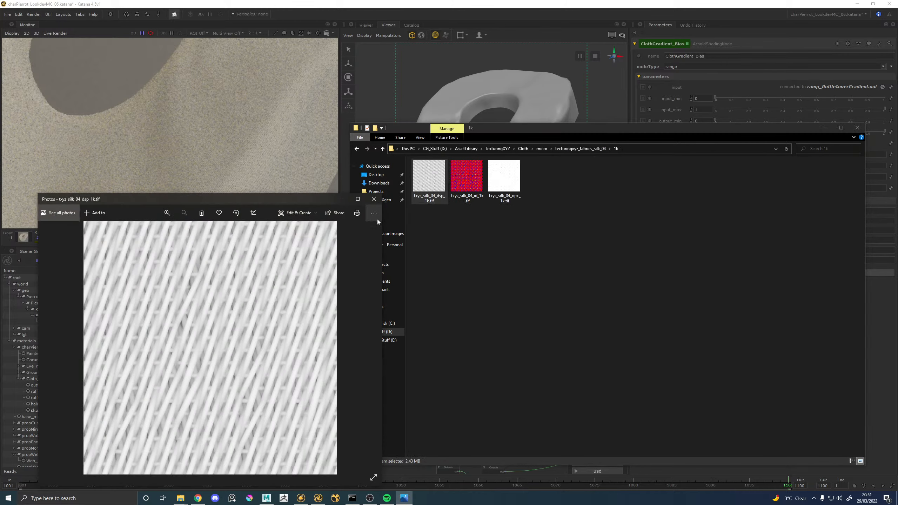
click(374, 199)
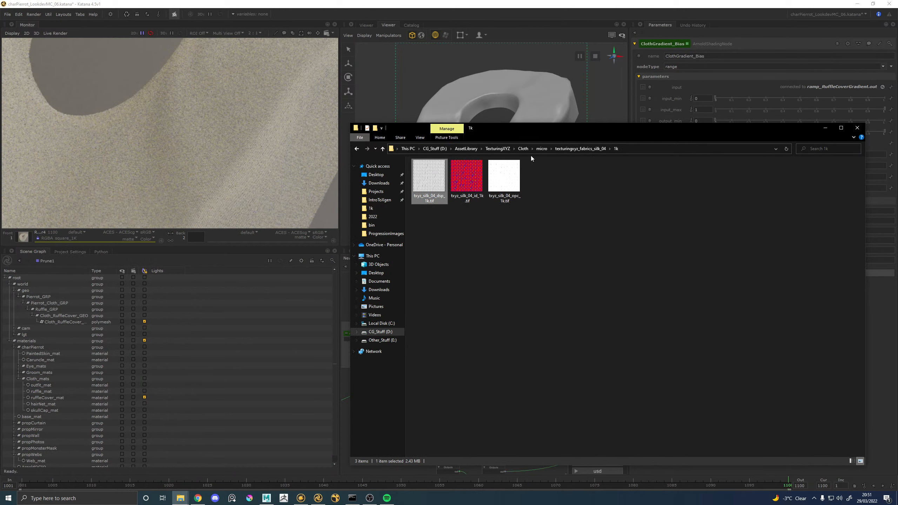
click(541, 149)
Compare the tights_03 1k displacement and opacity maps enlarged, then go back to the micro folder
double_click(467, 289)
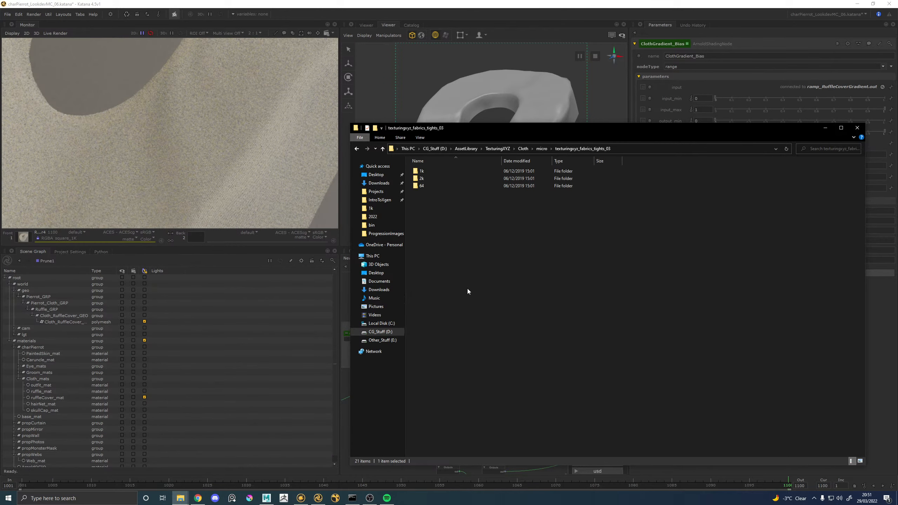
double_click(428, 171)
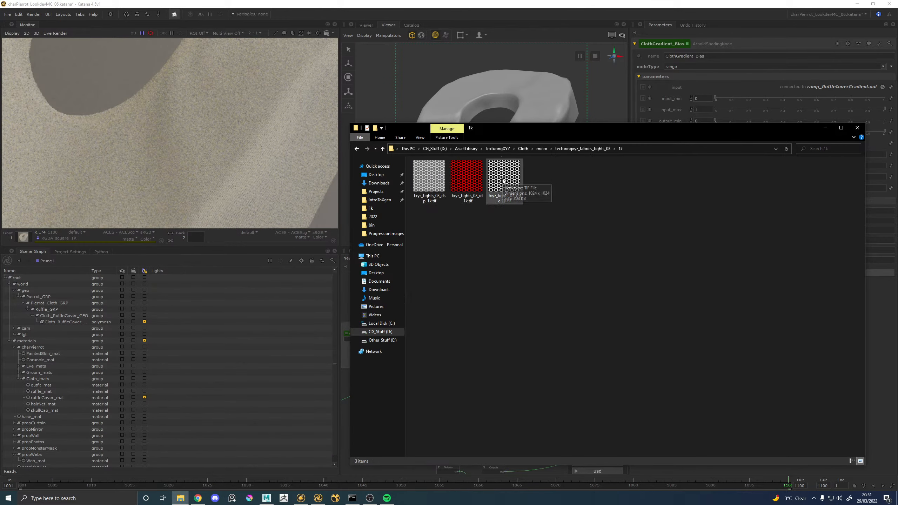
double_click(437, 188)
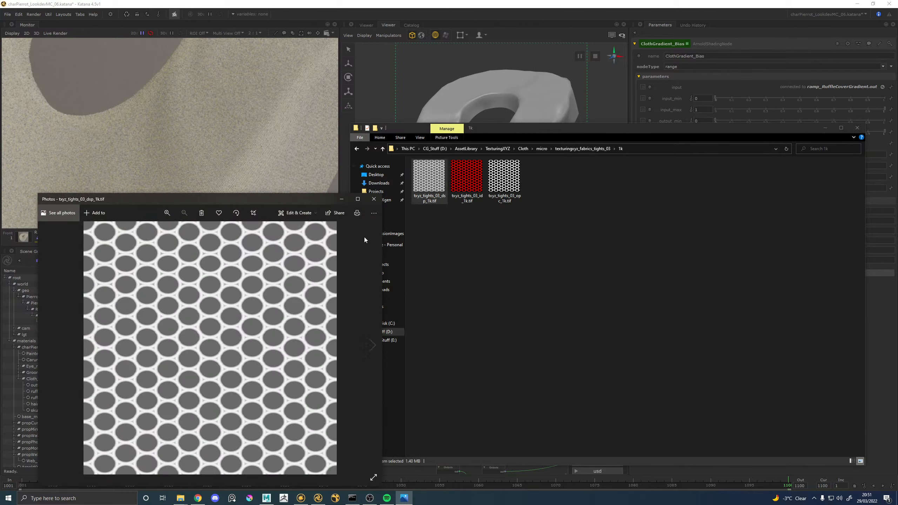
double_click(504, 177)
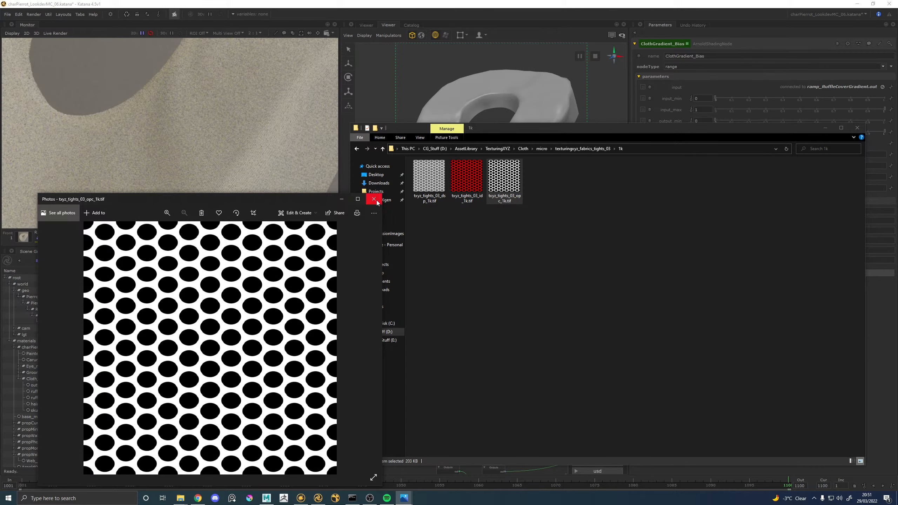
click(376, 200)
double_click(437, 179)
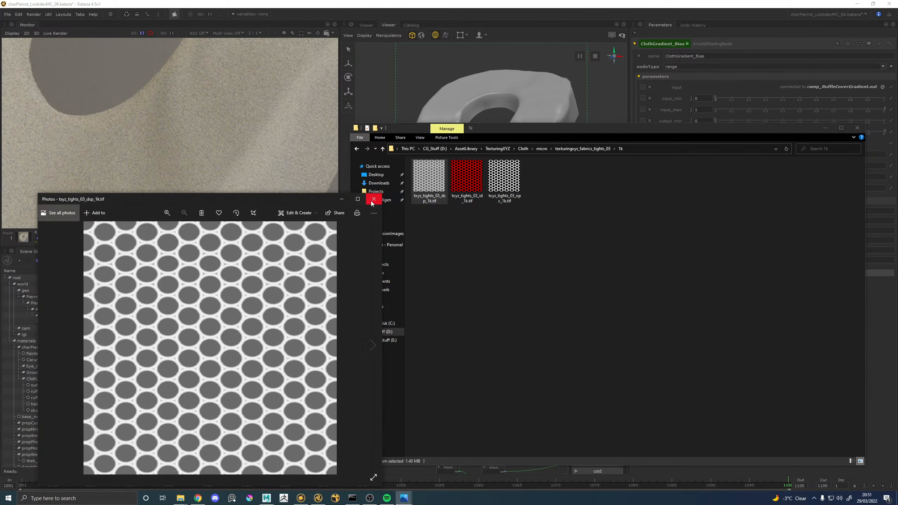
click(372, 201)
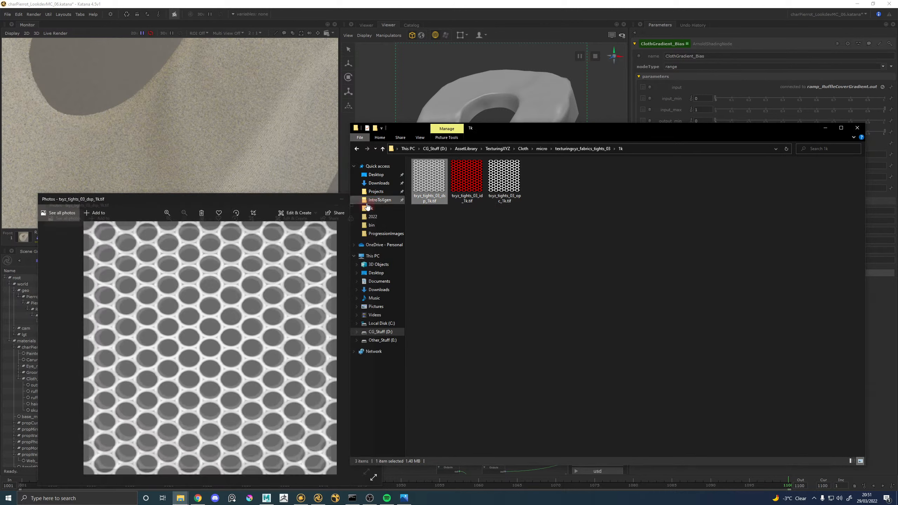
click(304, 202)
click(341, 196)
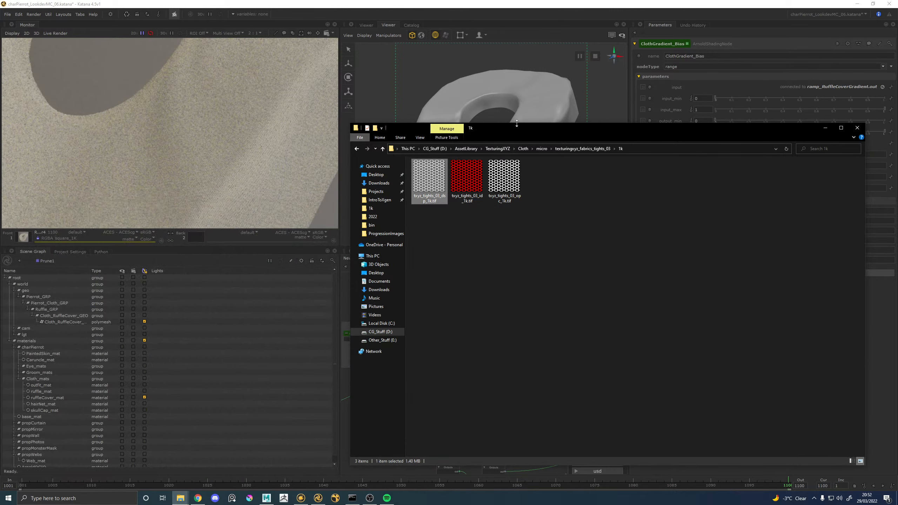
click(544, 150)
Check the 1k maps of the velvet_02 and weave_02 fabrics and return to the micro folder
double_click(470, 295)
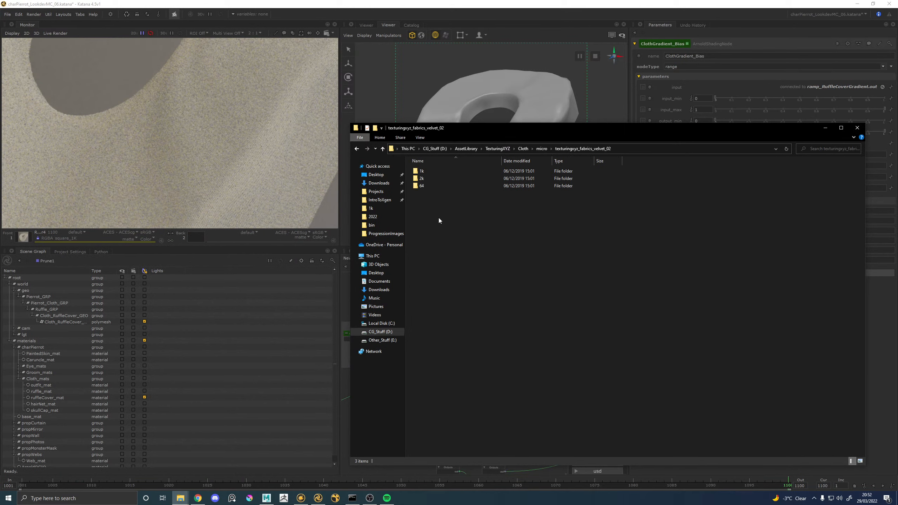
double_click(425, 173)
click(540, 149)
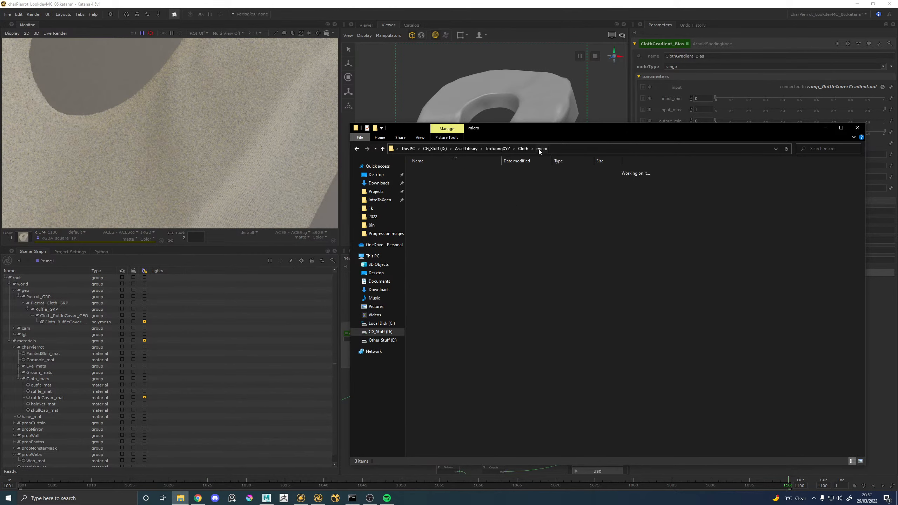
double_click(460, 303)
double_click(434, 171)
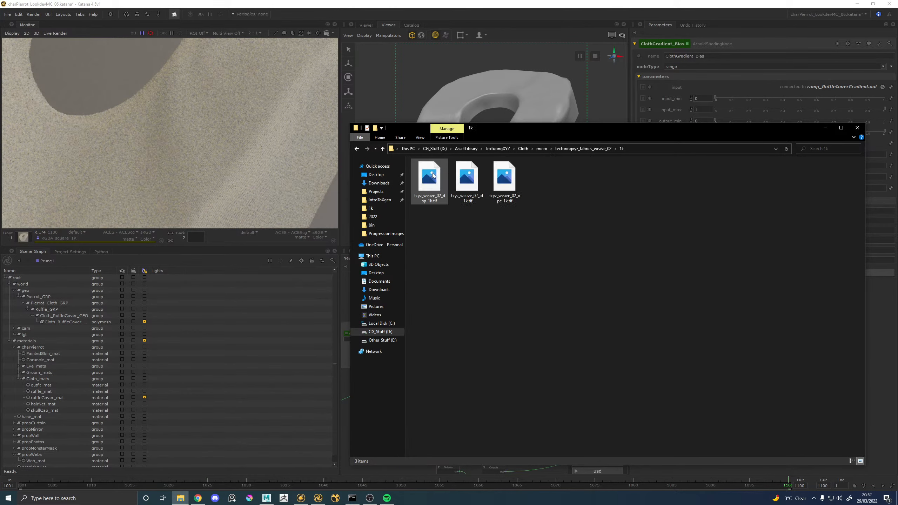
click(540, 149)
Look over the 1k maps of the wool_07 and wool_18 fabrics and go back to the fabric list
double_click(472, 311)
double_click(432, 169)
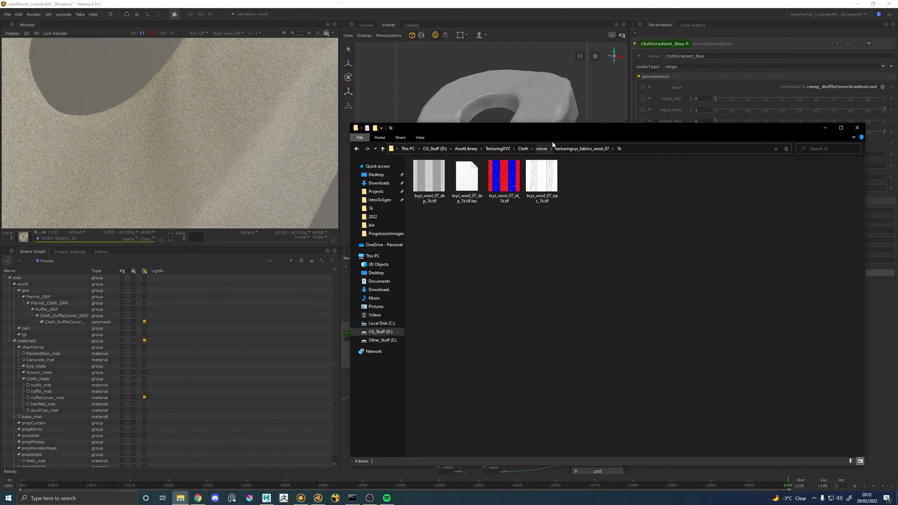
click(541, 149)
double_click(456, 311)
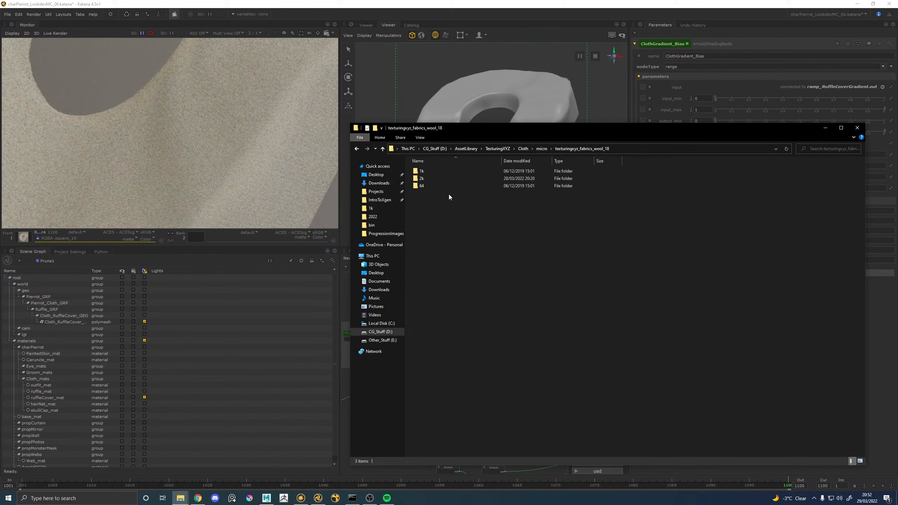
double_click(426, 171)
click(542, 149)
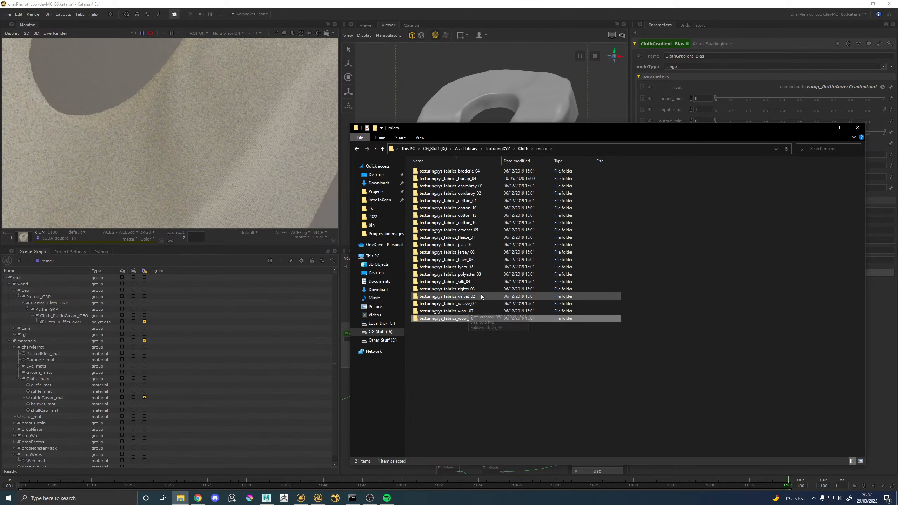
Revisit the tights_03 1k map thumbnails and return to the micro folder
double_click(459, 290)
click(427, 170)
double_click(428, 171)
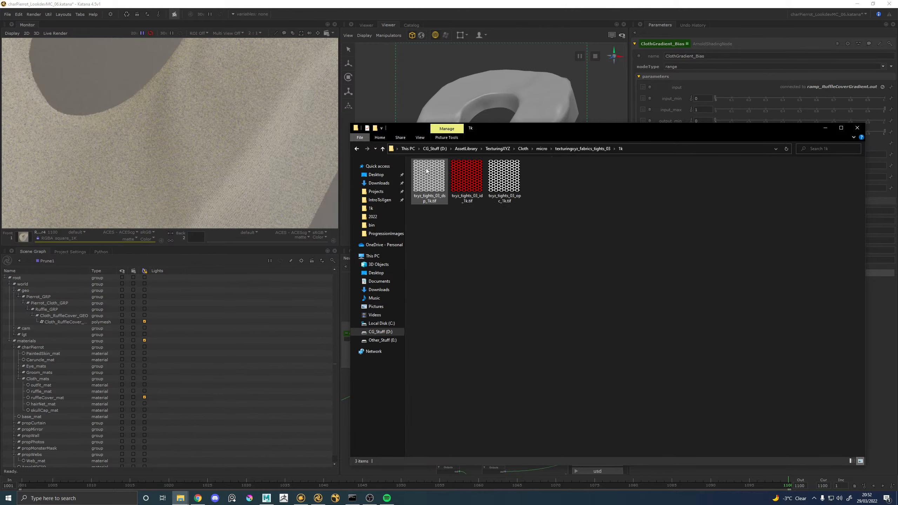
click(541, 149)
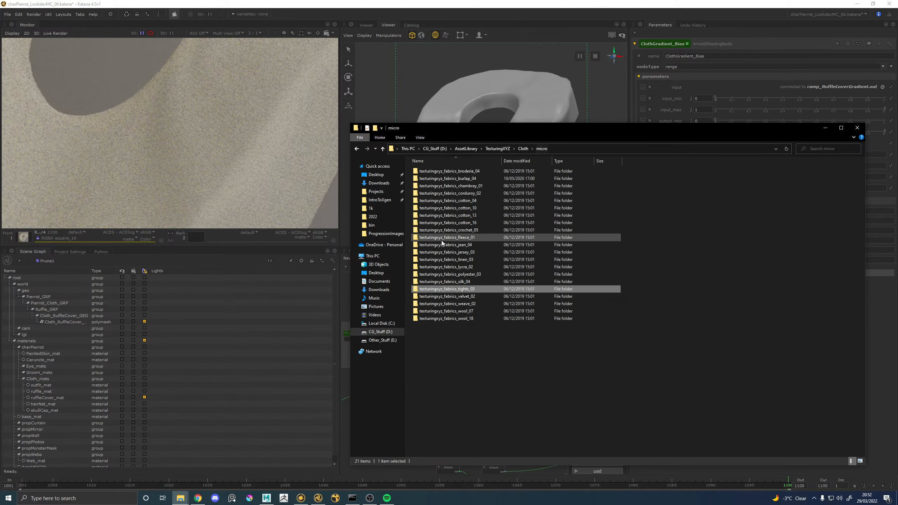
Examine the 2k displacement and ID maps of tights_03 enlarged, looking again at txyz_tights_03_dsp_2k.tif
double_click(461, 289)
double_click(426, 179)
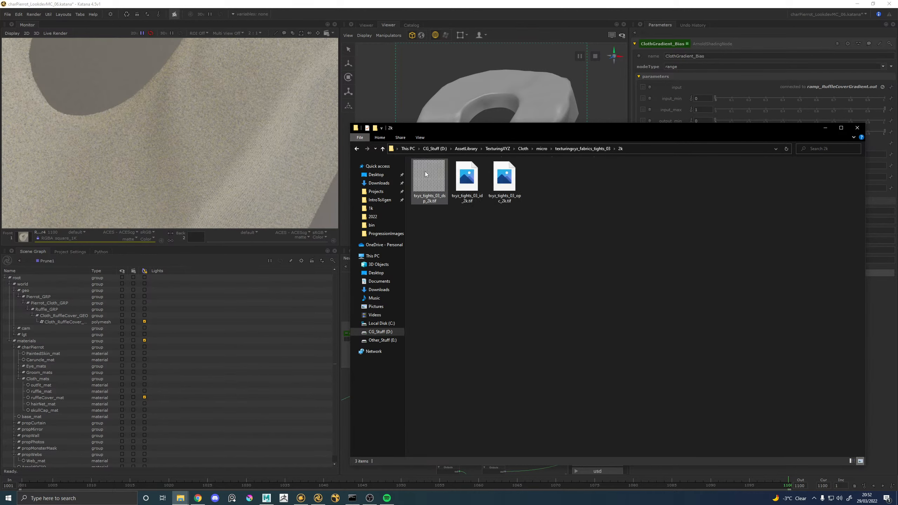
double_click(428, 175)
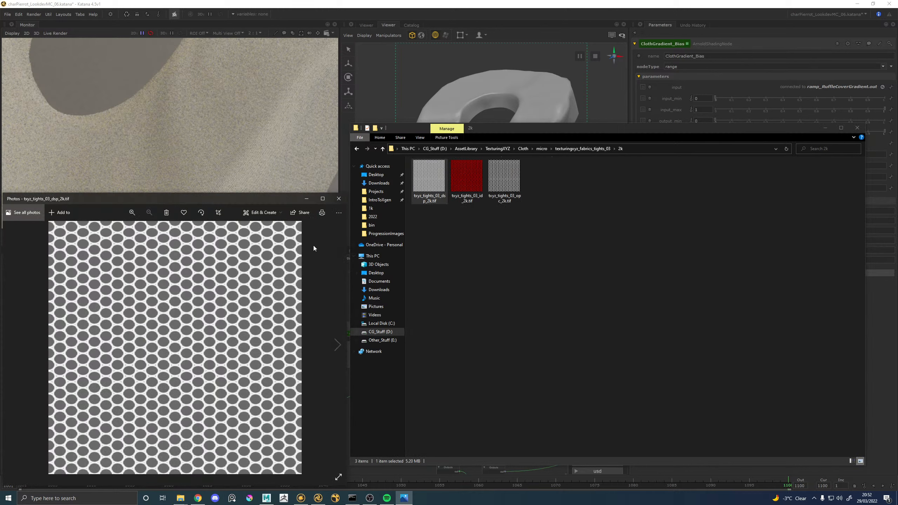
click(335, 201)
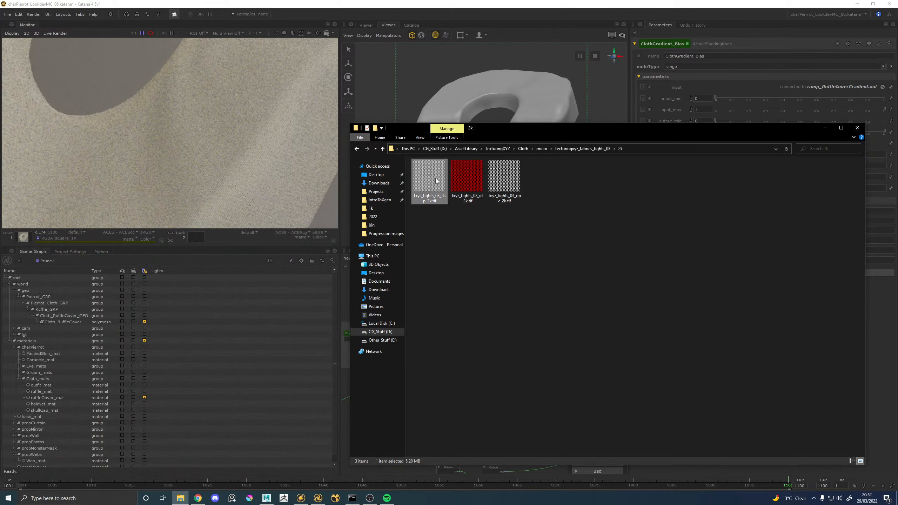
double_click(476, 166)
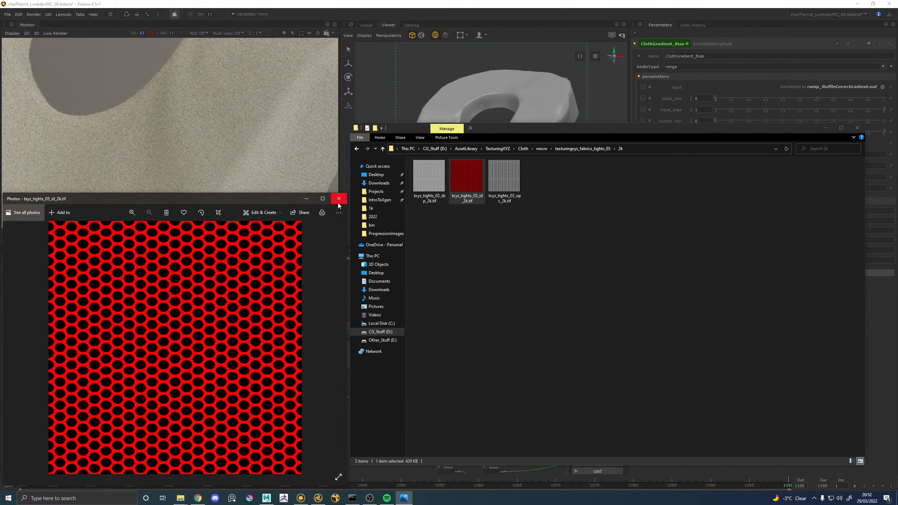
click(339, 199)
double_click(429, 175)
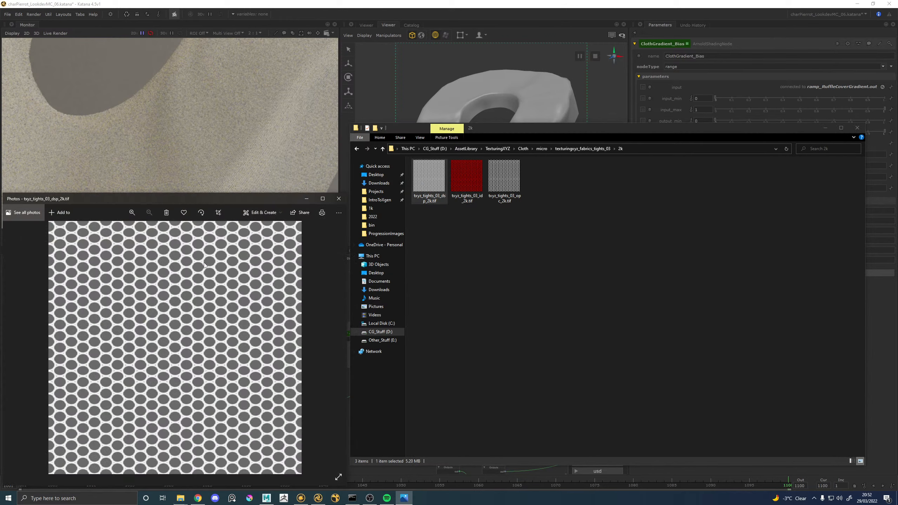
click(338, 198)
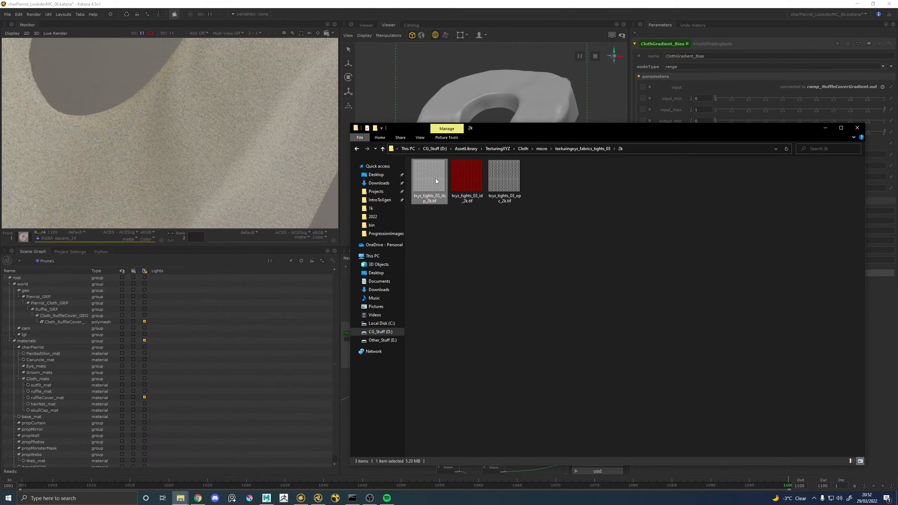
Switch to Maya and bring txyz_tights_03_dsp_2k.tif into the Hypershade as a file texture
click(268, 501)
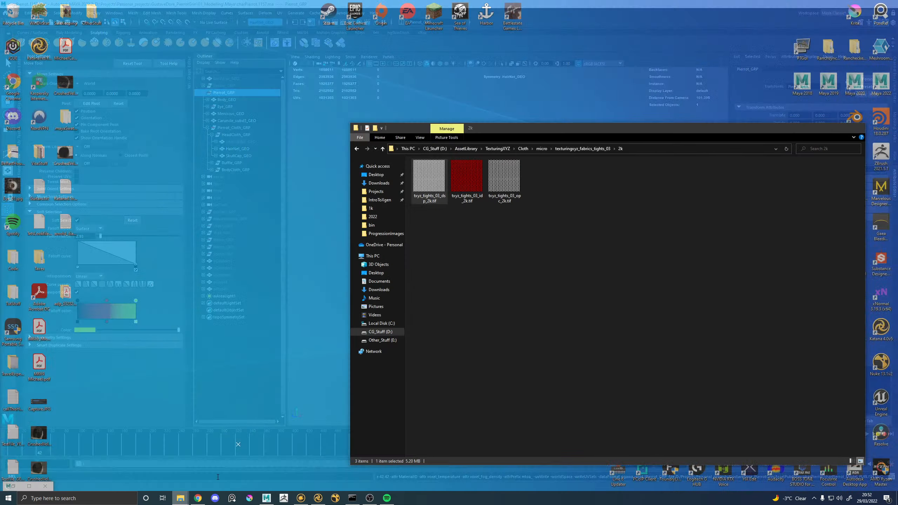
click(181, 460)
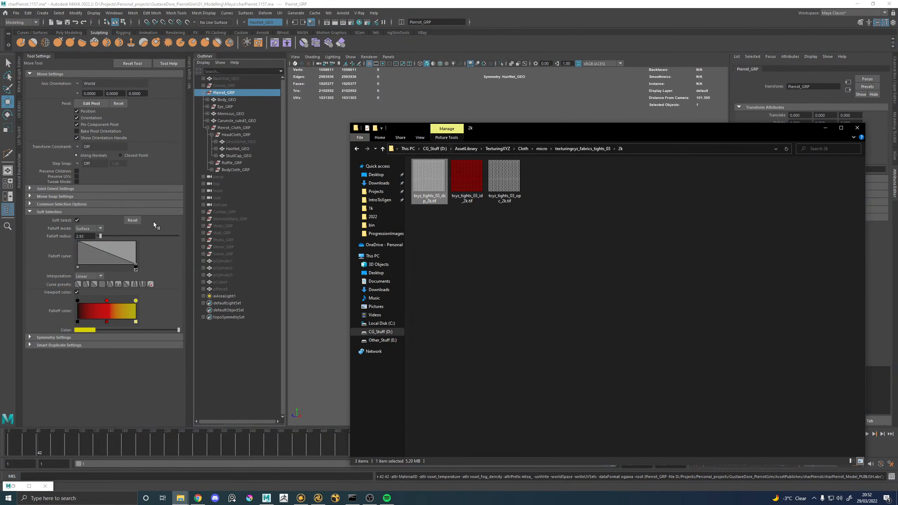
drag(515, 131, 0, 206)
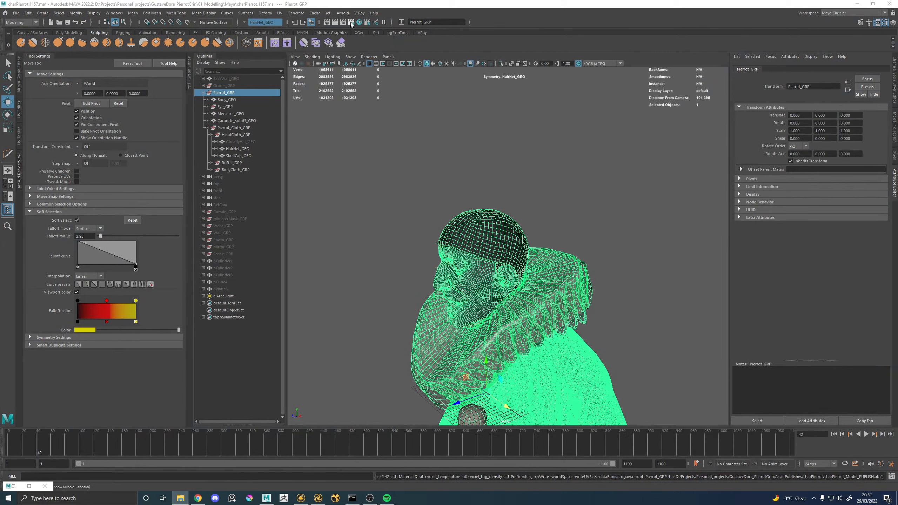
click(359, 22)
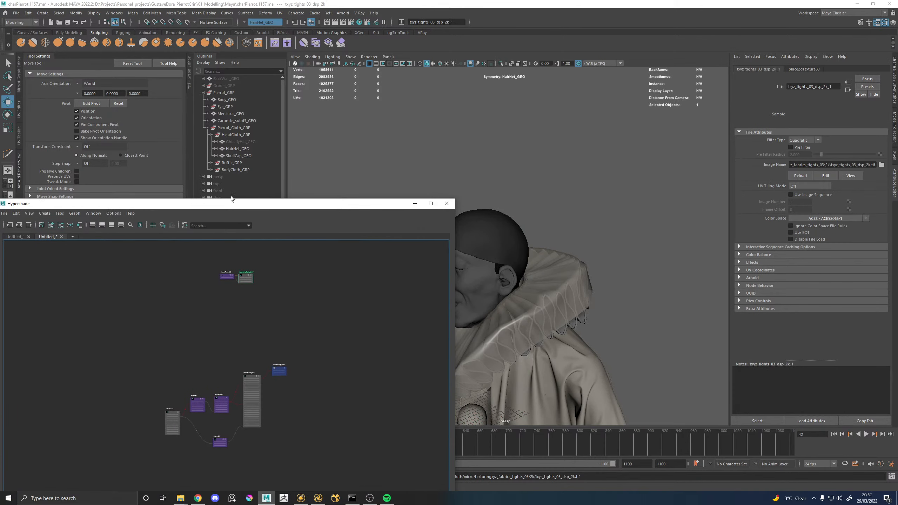
Set the colour space of the txyz_tights_03_dsp_2k.tif file texture to Utility - Raw and reposition its two nodes in the Hypershade
drag(208, 204, 431, 134)
key(f)
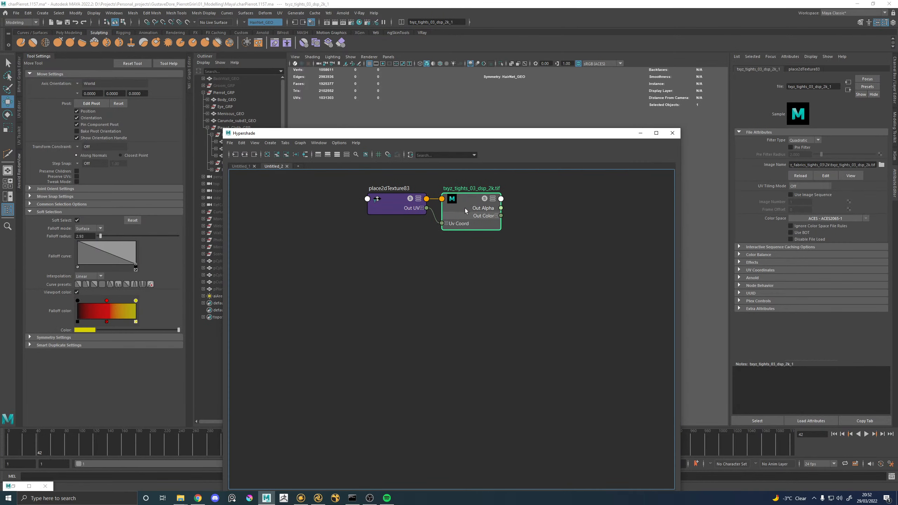
click(838, 218)
mouse_move(856, 243)
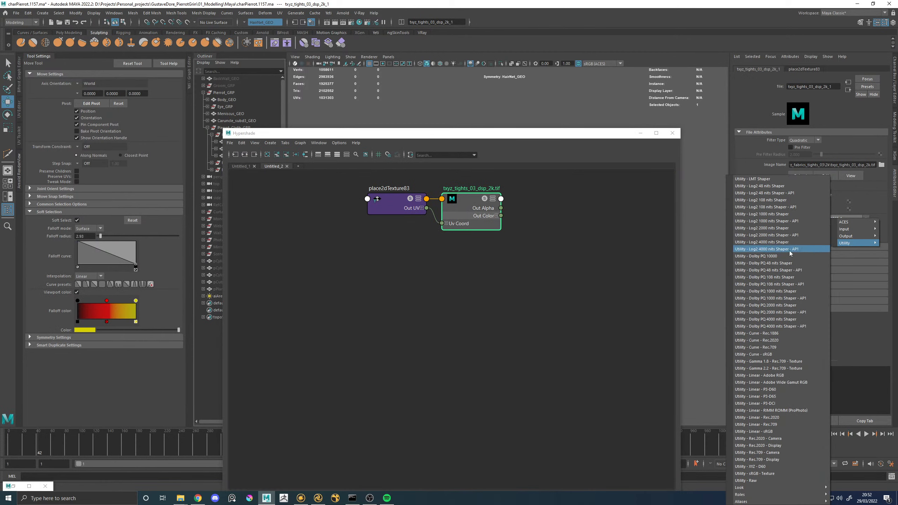
click(753, 481)
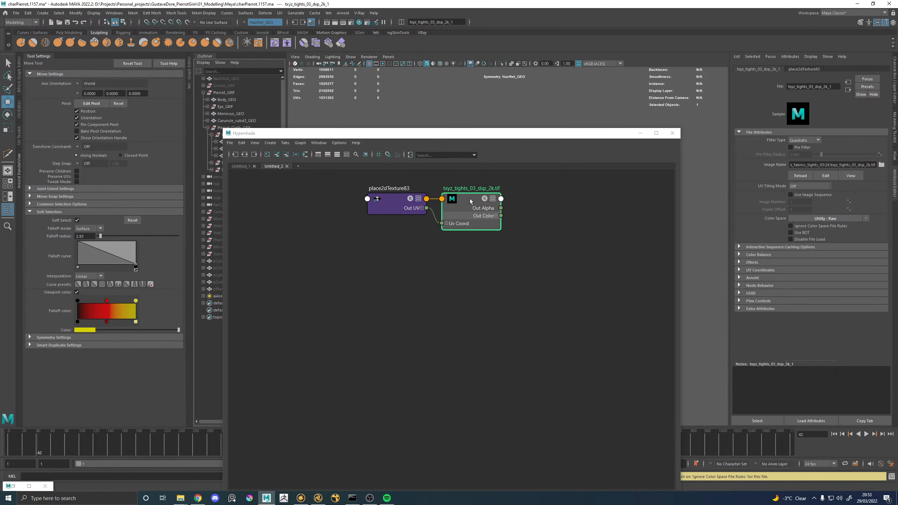
drag(474, 197, 423, 255)
shift+click(390, 202)
click(441, 225)
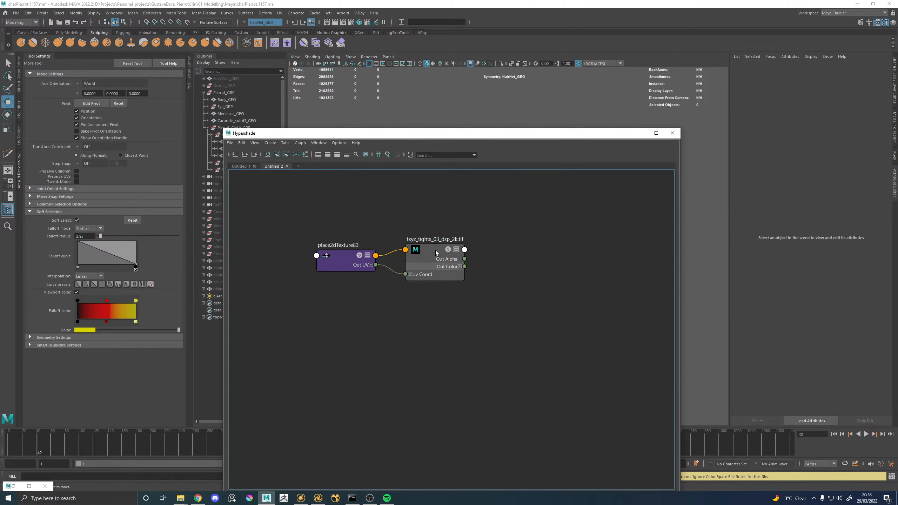
Create a .tx file for the txyz_tights_03_dsp_2k.tif texture with Arnold's Tx Manager
click(434, 254)
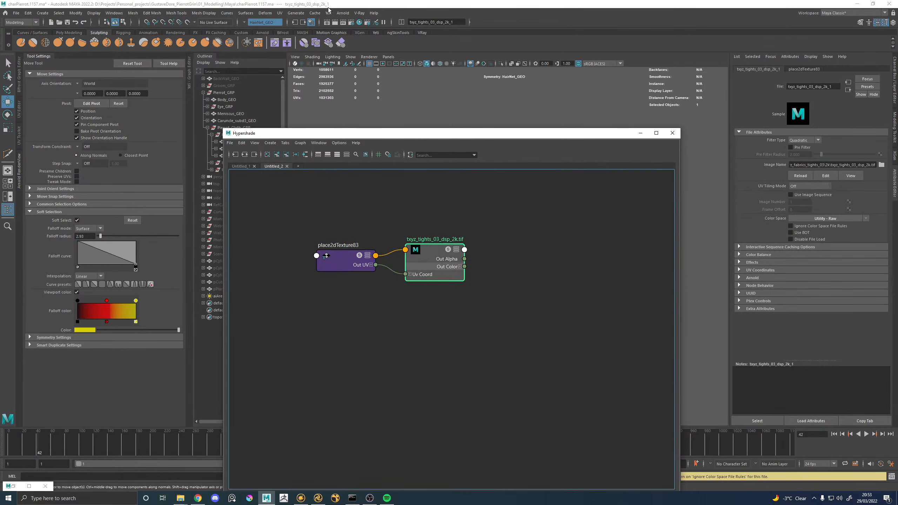
click(343, 13)
mouse_move(356, 100)
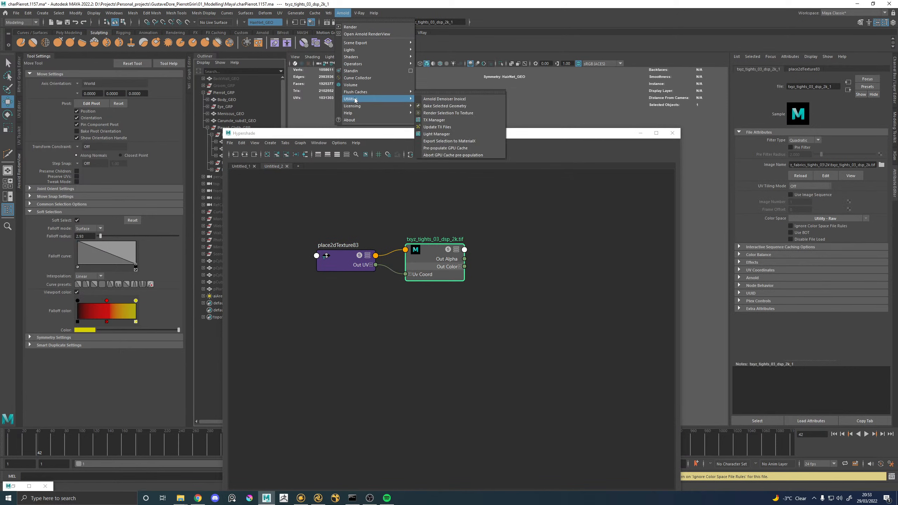
click(435, 120)
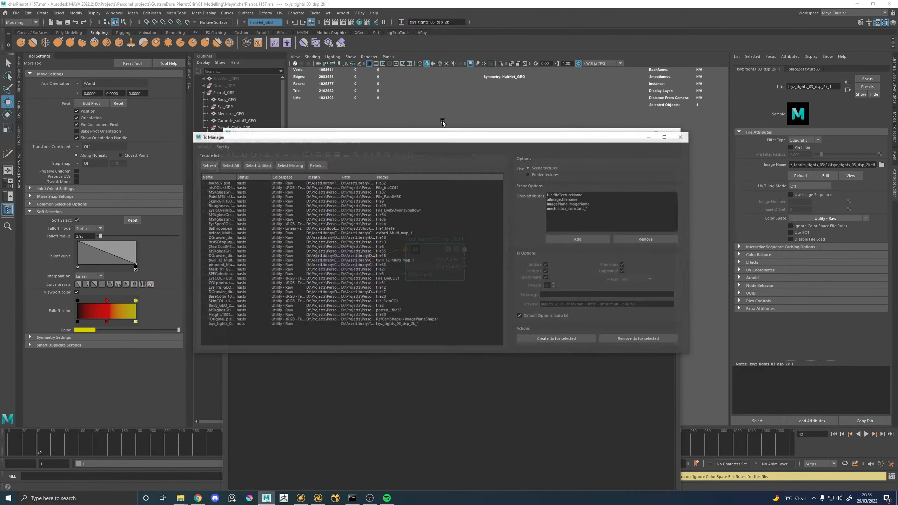
click(569, 339)
click(457, 255)
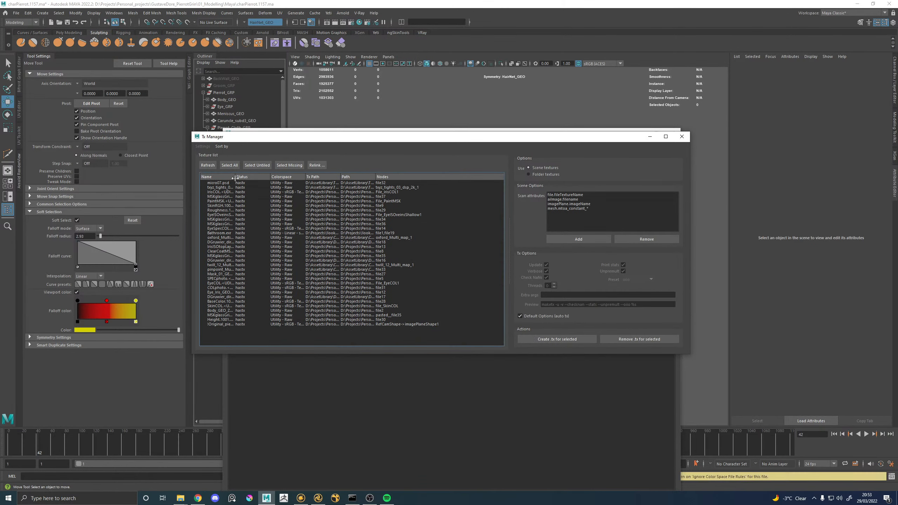
Widen the name column, sort the Tx Manager list by name and check the txyz_tights_03_dsp_2k.tif entry
drag(235, 177, 320, 184)
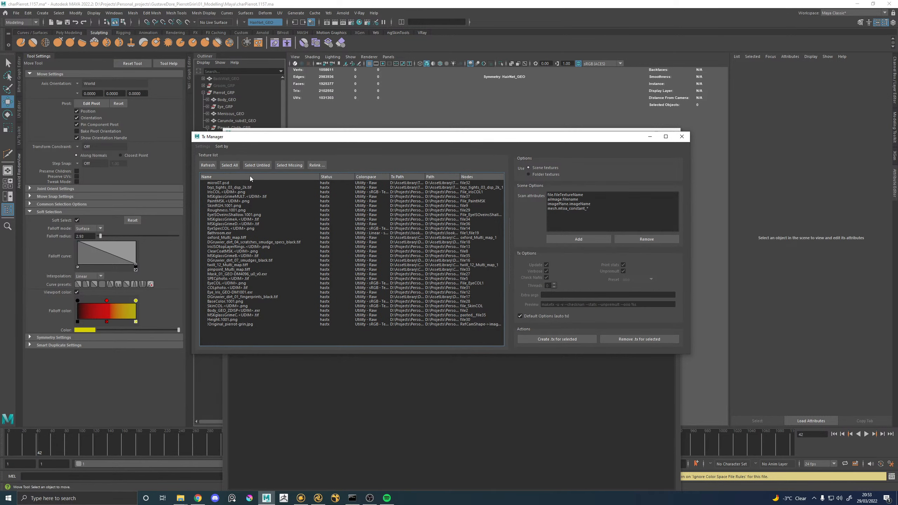
click(222, 146)
click(226, 157)
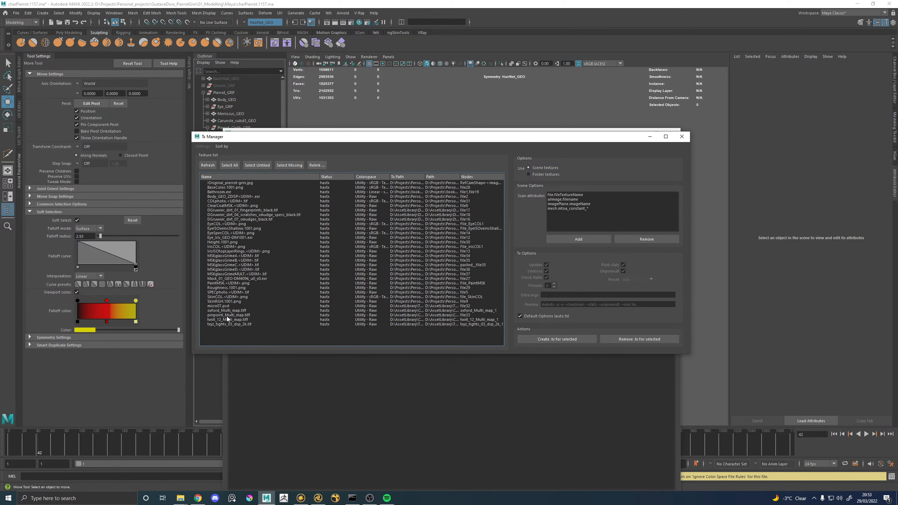
click(221, 325)
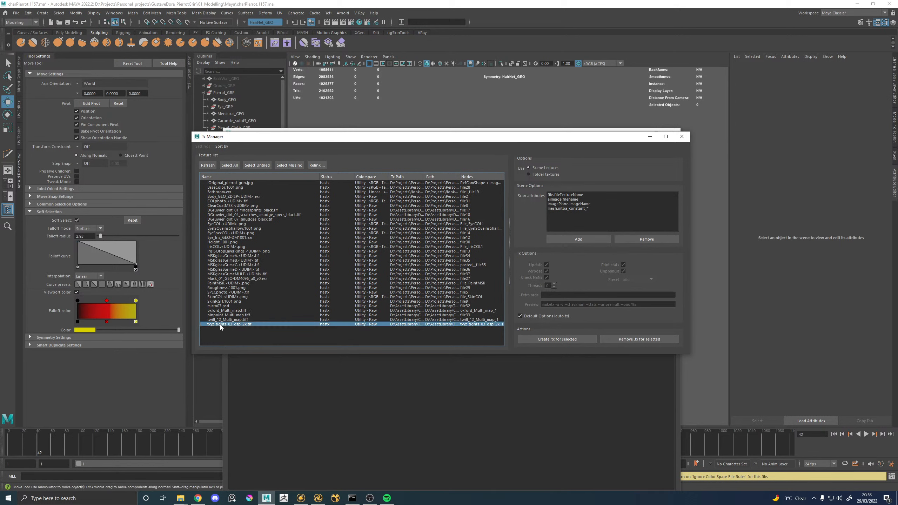
double_click(319, 323)
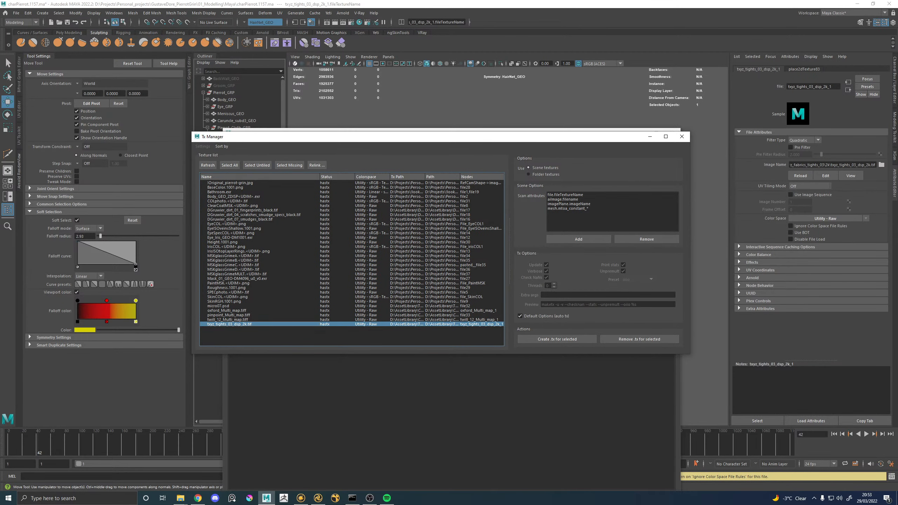
click(651, 141)
Switch to Katana and delete the two unused twill nodes above RGBF_Twill_Alpha_Extract in the cloth material network
click(318, 498)
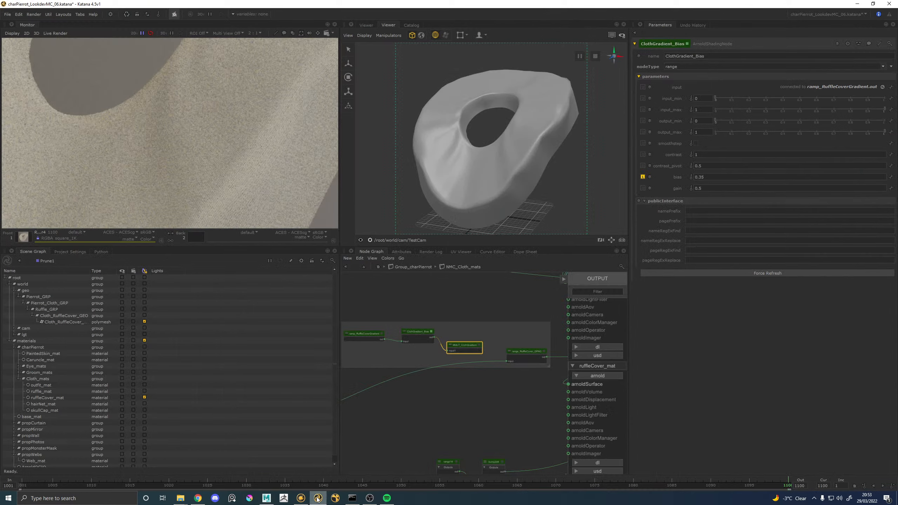
scroll(476, 371, down, 5)
middle_drag(463, 382, 470, 364)
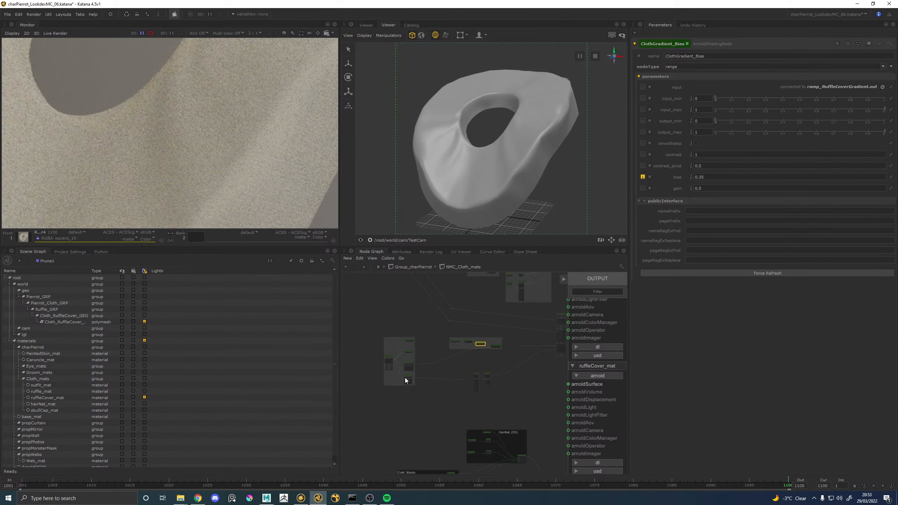
scroll(406, 380, up, 3)
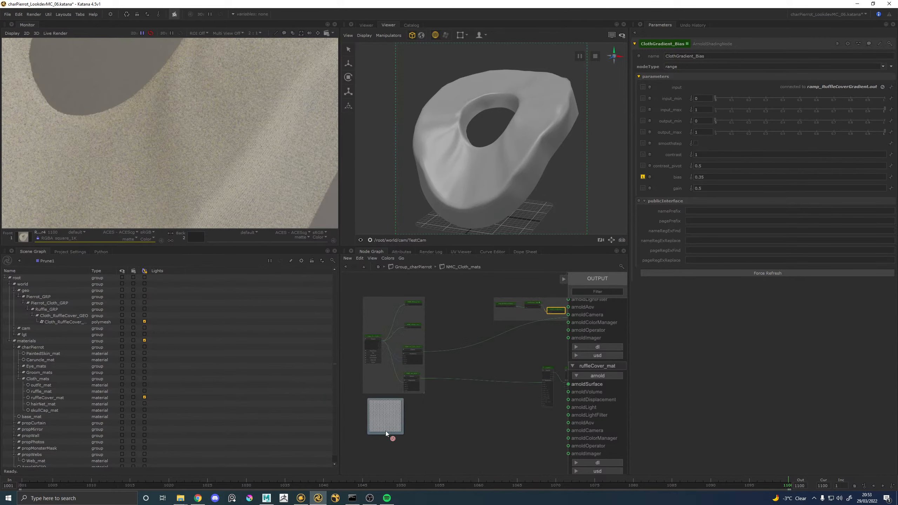
scroll(379, 343, up, 6)
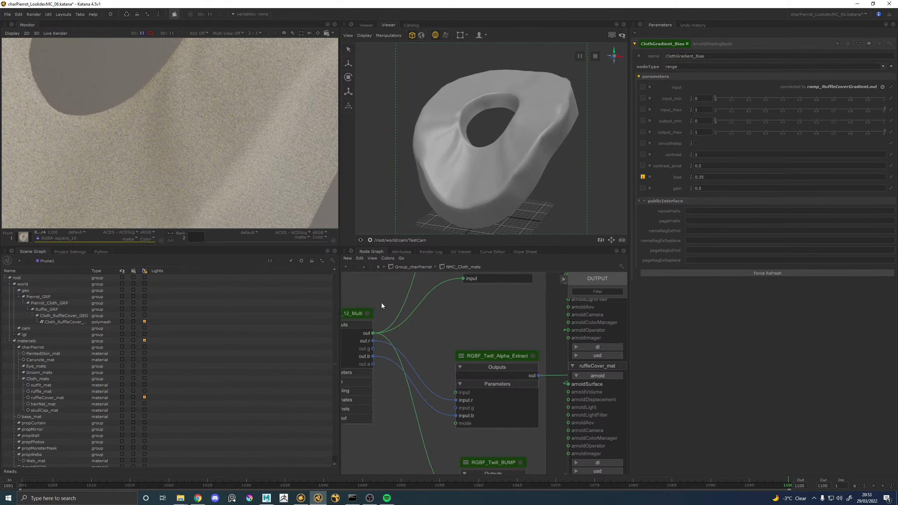
middle_drag(382, 303, 446, 313)
scroll(447, 313, down, 3)
middle_drag(505, 294, 435, 333)
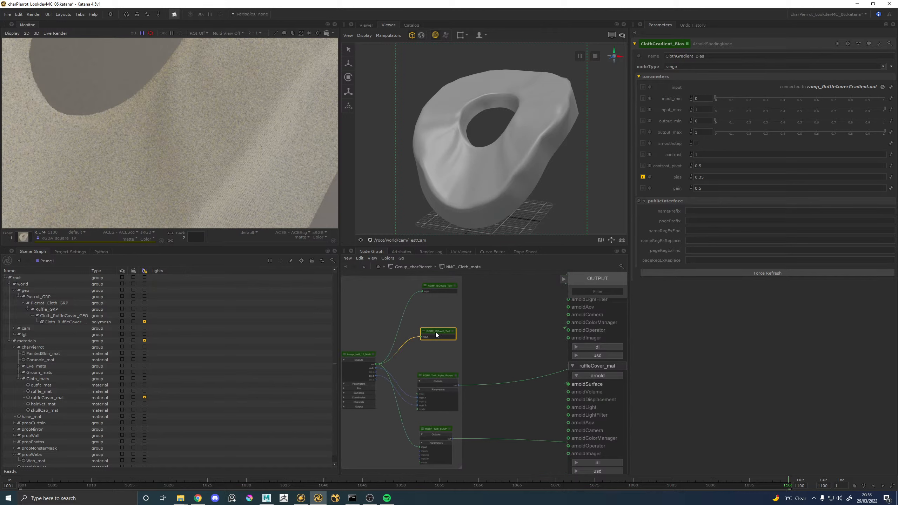
key(Delete)
click(442, 286)
key(Delete)
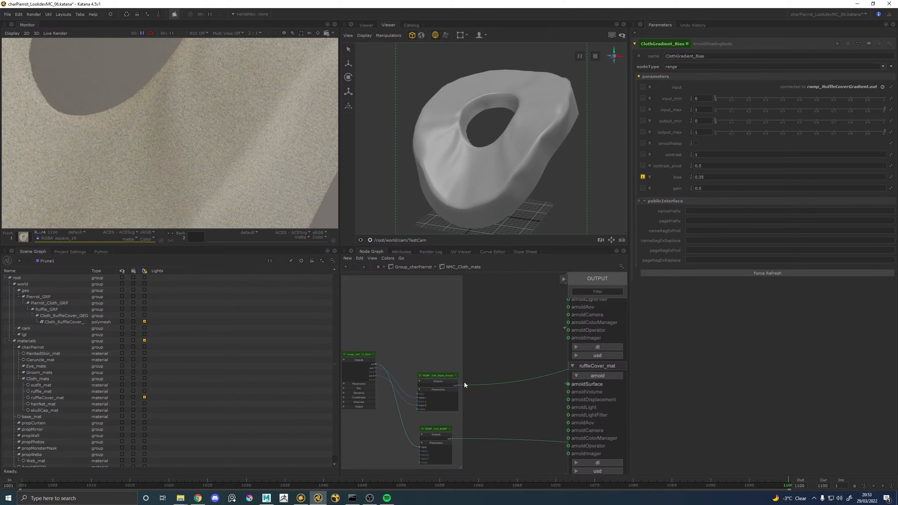
key(Tab)
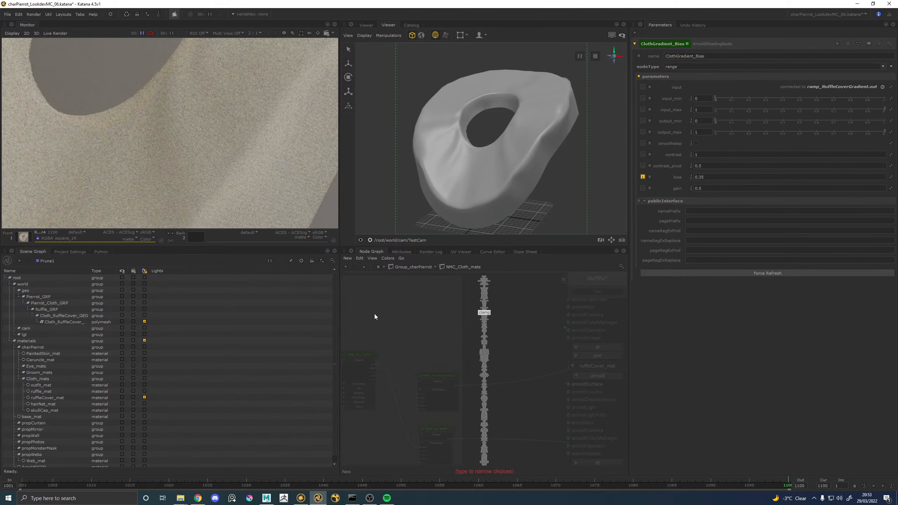
text(ai)
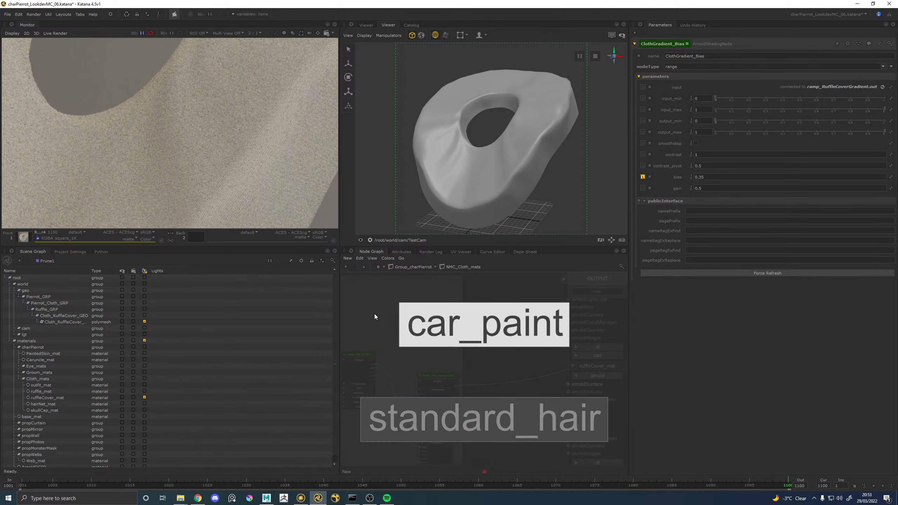
key(Return)
click(507, 316)
key(Delete)
Replace the relative path in image_twill_12_Multi's filename expression with the copied folder path TexturingXYZ\Cloth\micro\texturingxyz_fabrics_tights_03\2k
click(373, 354)
scroll(494, 416, down, 5)
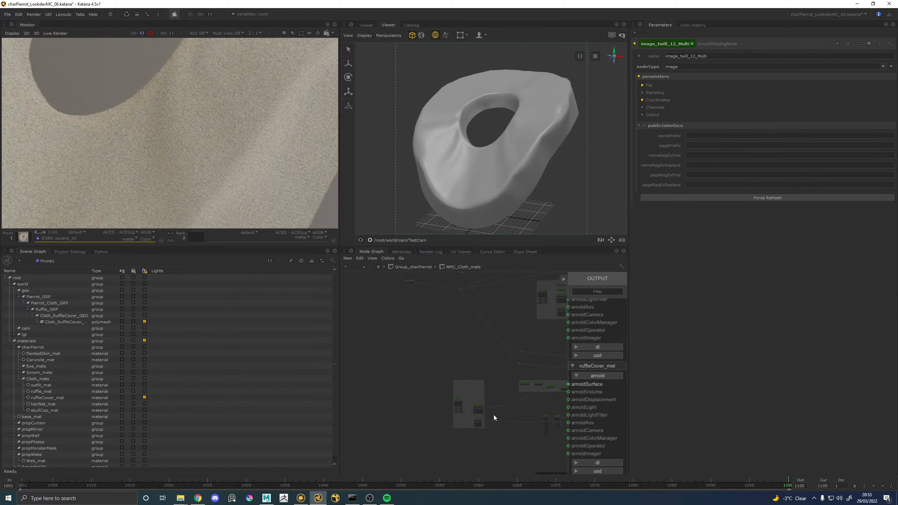
middle_drag(494, 415, 753, 393)
scroll(475, 407, up, 5)
drag(386, 319, 380, 325)
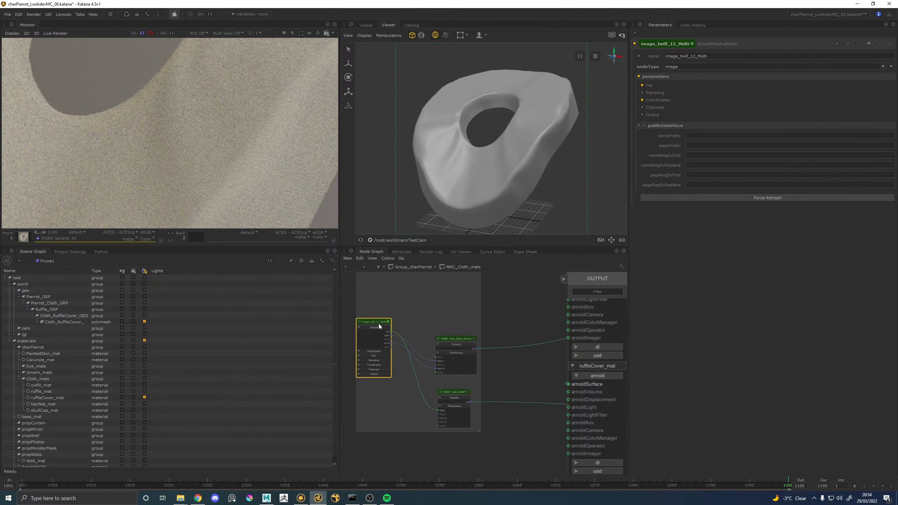
click(650, 85)
click(717, 93)
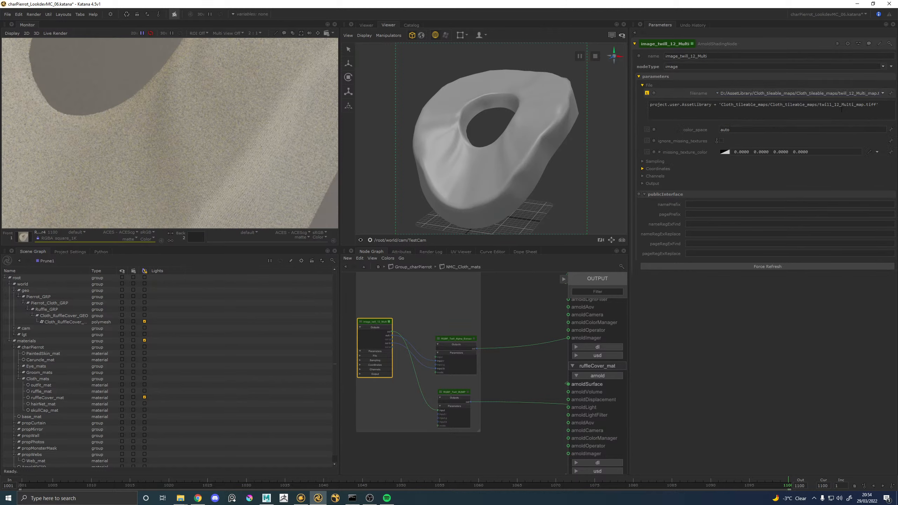
key(alt+Tab)
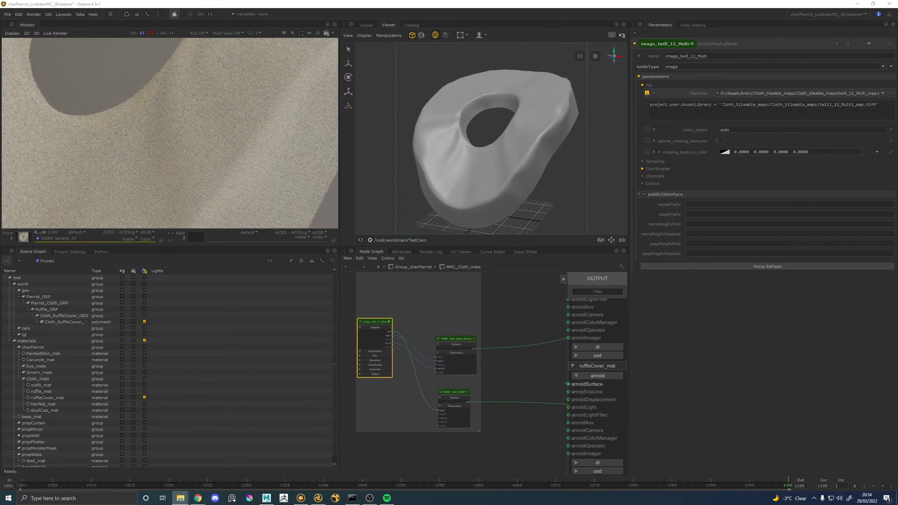
drag(721, 104, 877, 104)
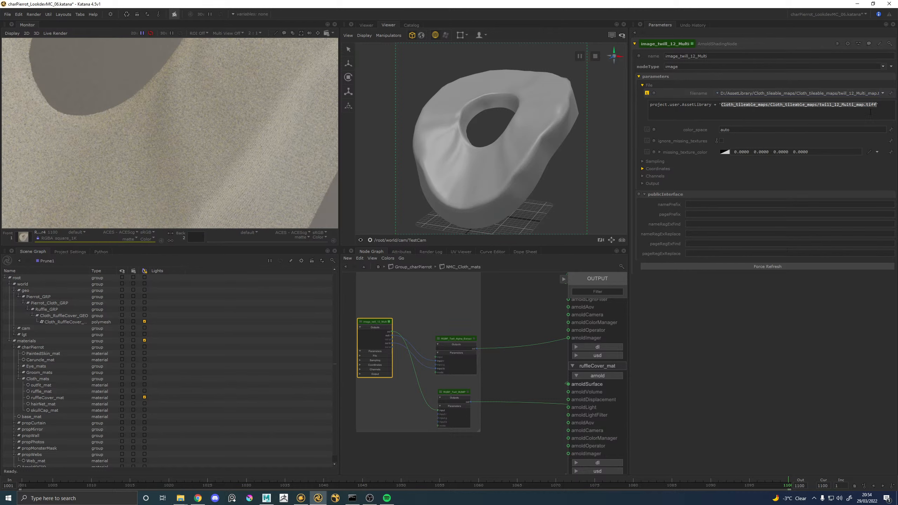
text(TexturingXYZ\Cloth\micro\texturingxyz_fabrics_tights_03\2k)
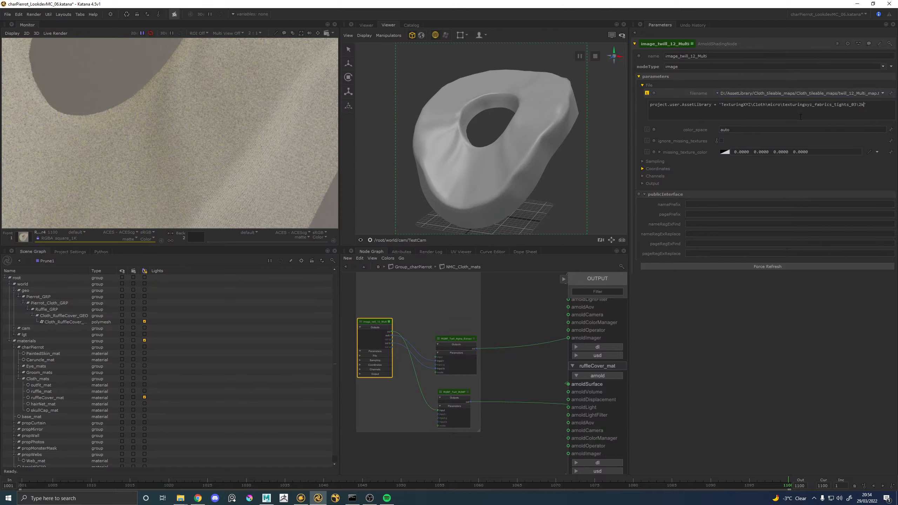
Change the backslashes in the filename expression to forward slashes and end the folder path with a slash
key(BackSpace)
text(/)
key(Right)
key(Right)
key(Right)
key(Right)
key(Right)
key(Right)
key(BackSpace)
text(/)
key(BackSpace)
text(/)
text(/)
text(/)
Complete the filename expression with the file name txyz_tights_03_dsp_2k.tif and apply it
key(alt+Tab)
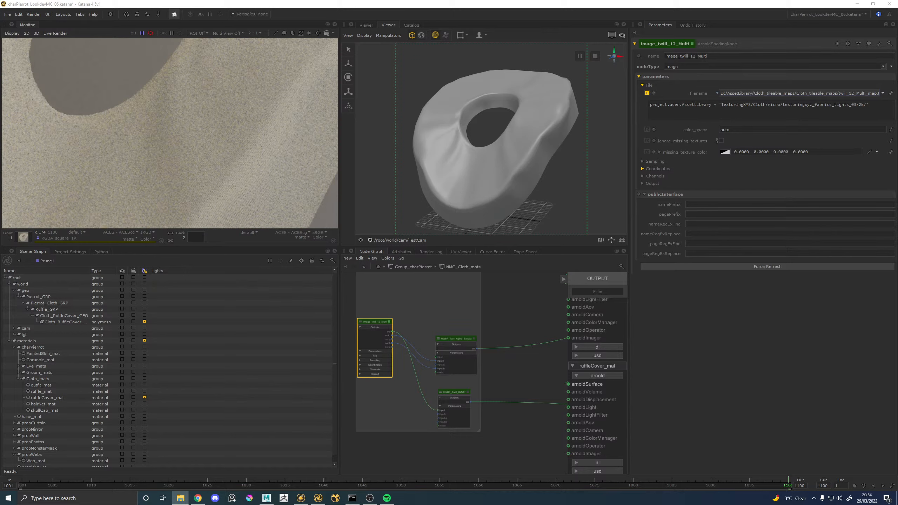
click(866, 105)
text(txyz_tights_03_dsp_2k.tif)
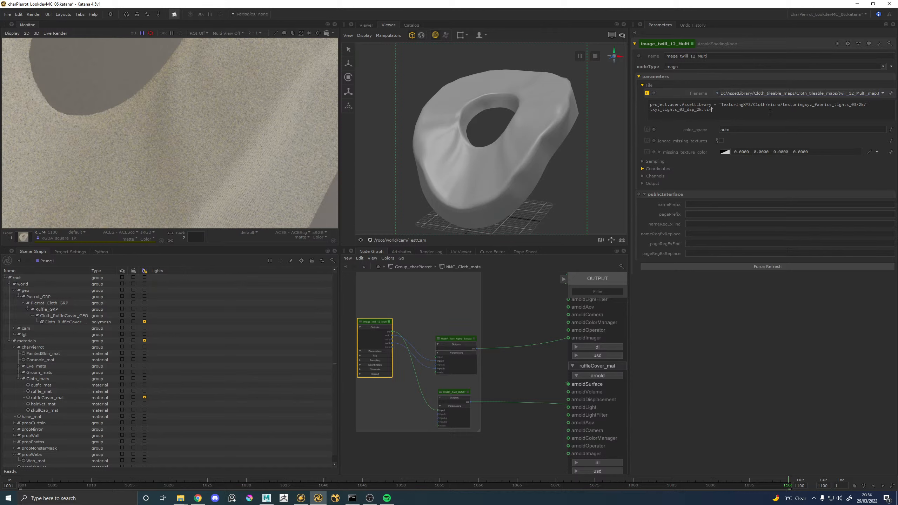
key(Return)
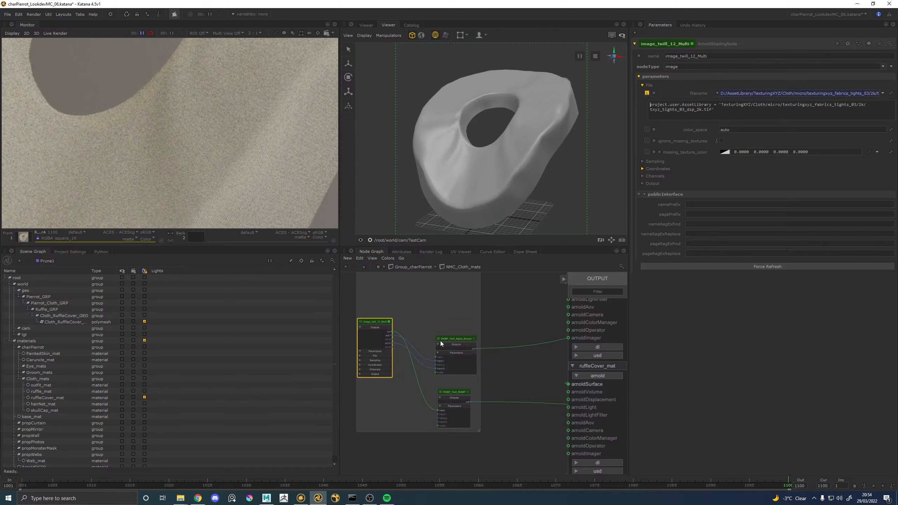
Connect the main output of image_twill_12_Multi to the input of RGBF_Twill_Alpha_Extract
scroll(428, 348, up, 5)
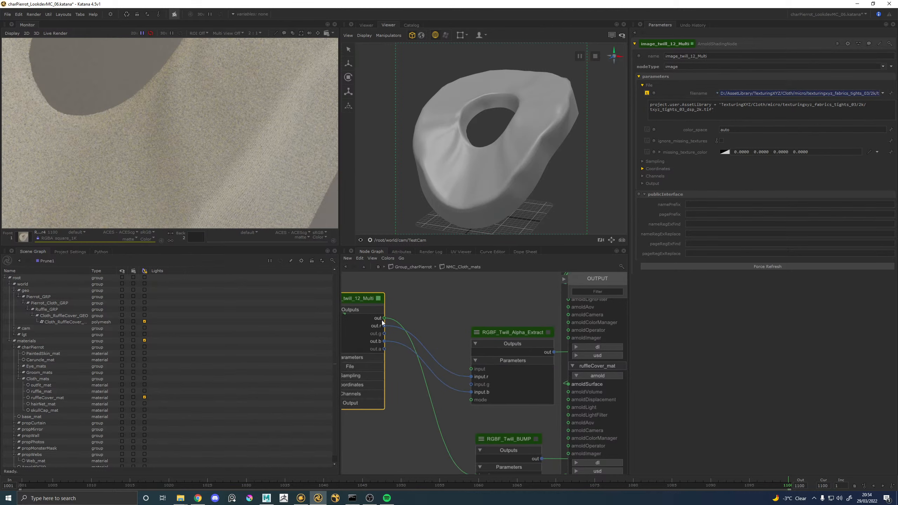
drag(382, 319, 472, 369)
click(518, 334)
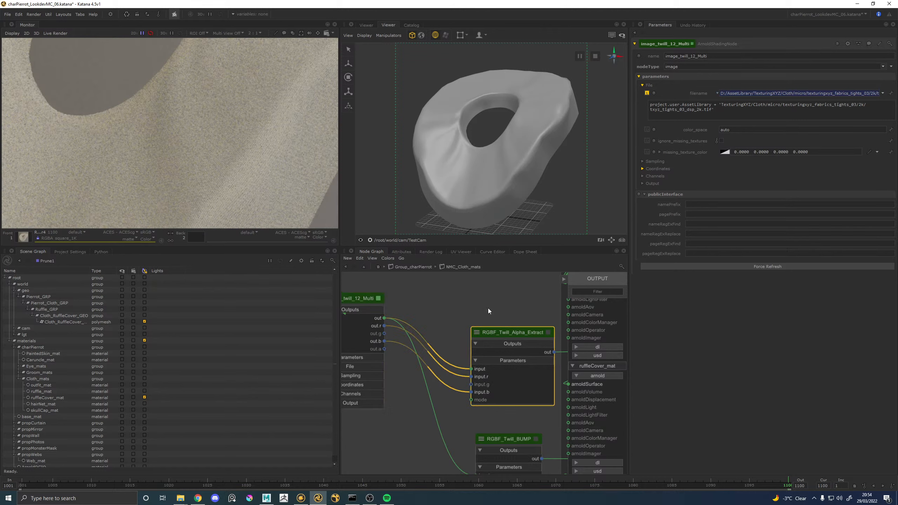
Add a range node beside RGBF_Twill_Alpha_Extract and connect image_twill_12_Multi's main output to its input
key(Tab)
text(range)
key(Return)
middle_drag(475, 321, 444, 374)
click(447, 311)
middle_drag(447, 311, 494, 285)
drag(399, 346, 492, 341)
middle_drag(492, 340, 406, 360)
Reroute the outgoing connection of RGBF_Twill_Alpha_Extract to the range node's output and delete RGBF_Twill_Alpha_Extract
drag(501, 399, 452, 320)
click(466, 379)
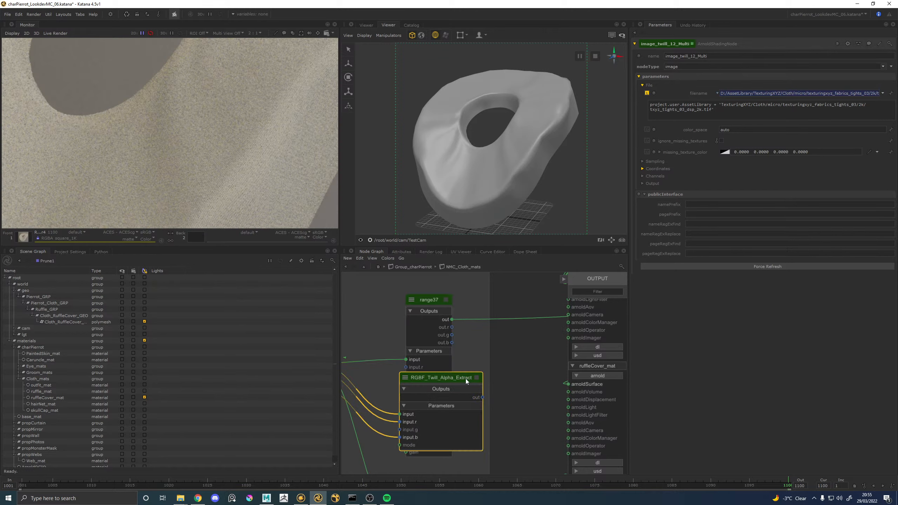
key(Delete)
Set the new range node's input_min to 0.25
click(446, 301)
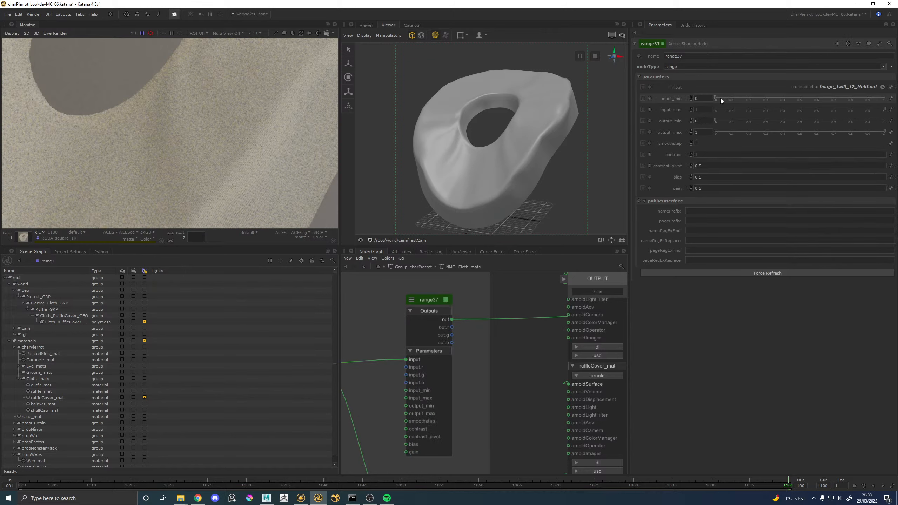
text(.)
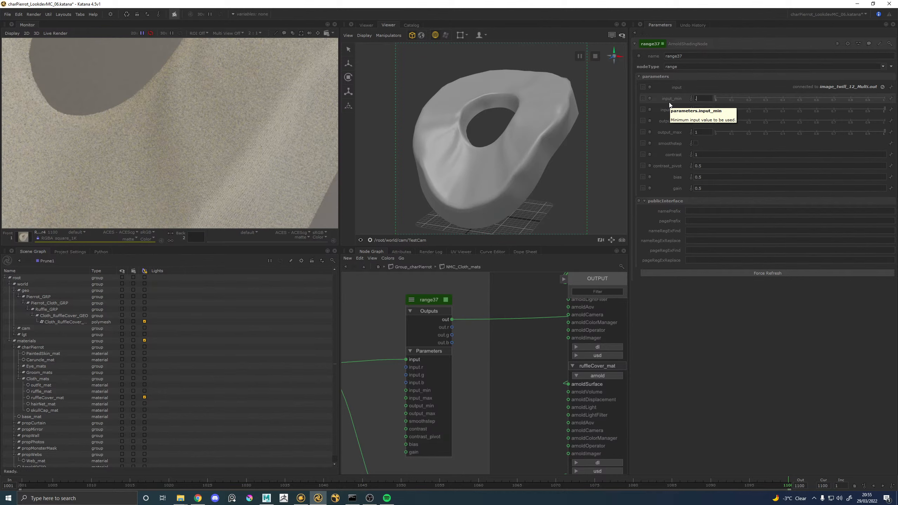
text(25)
key(Return)
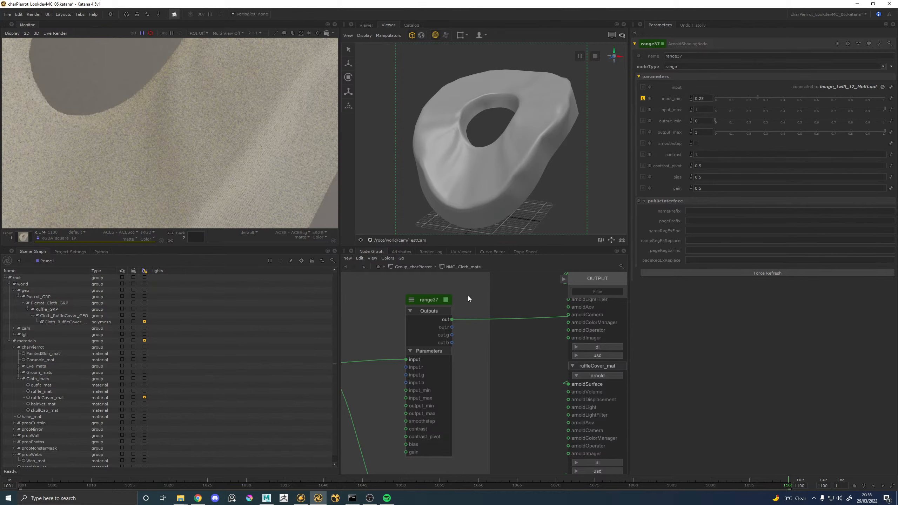
Check the ruffle cover's albedo pass in the render monitor, and return the display to the default pass
scroll(468, 296, down, 5)
middle_drag(514, 330, 410, 363)
middle_drag(520, 320, 442, 325)
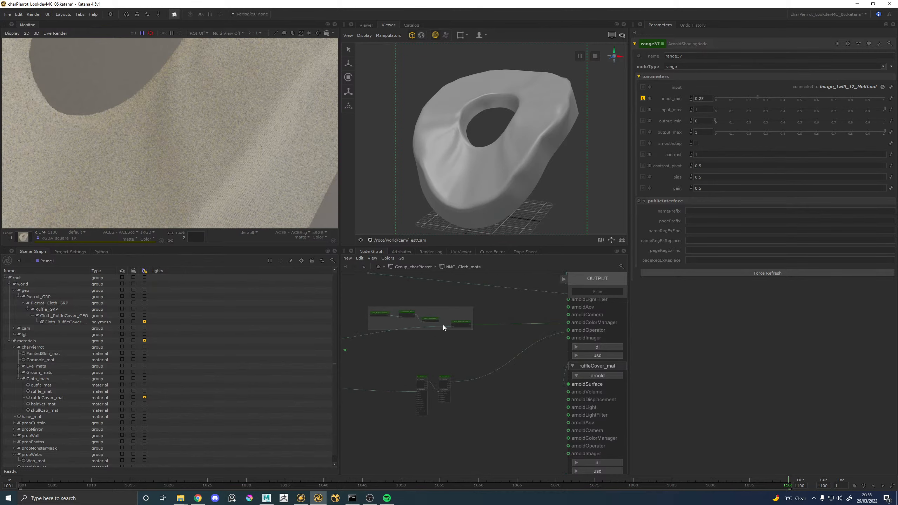
scroll(443, 325, up, 3)
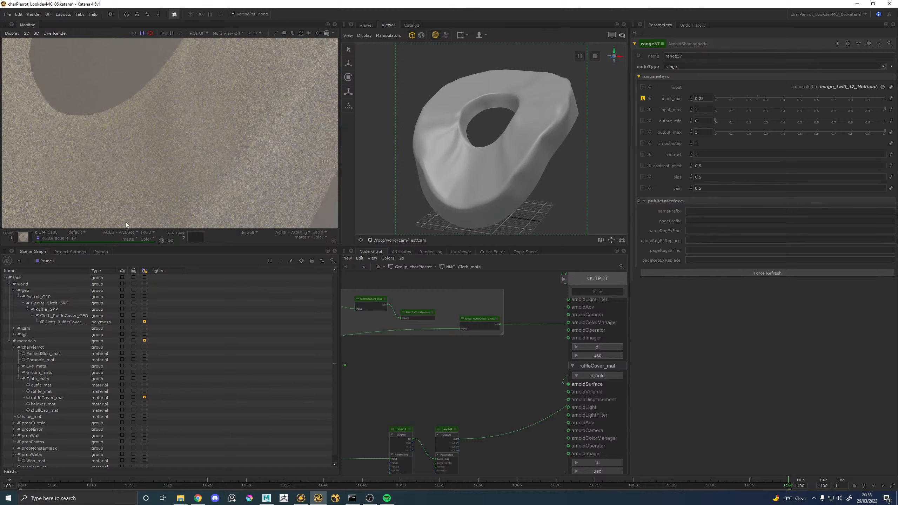
click(78, 232)
click(83, 276)
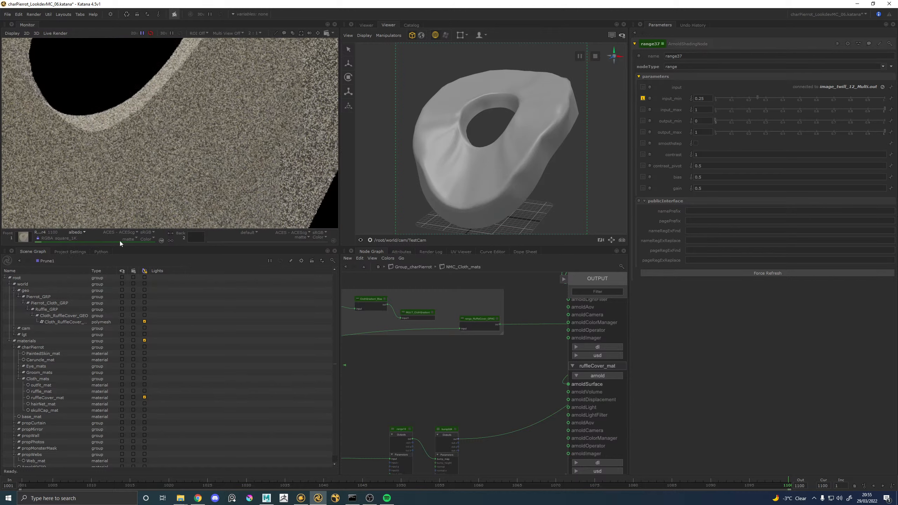
click(75, 234)
click(91, 240)
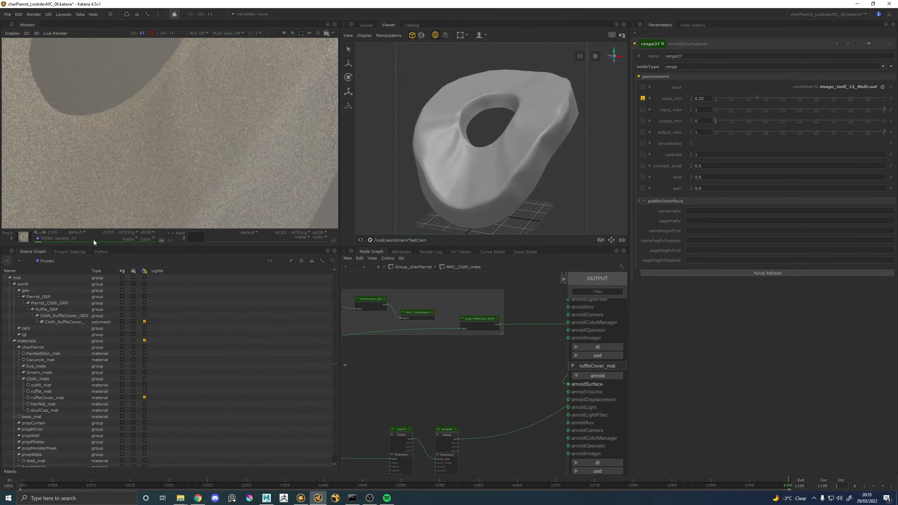
Switch to Photos to check the txyz_tights_03_dsp_2k.tif displacement map, and minimise the image when done
middle_drag(398, 378, 497, 355)
middle_drag(398, 364, 488, 336)
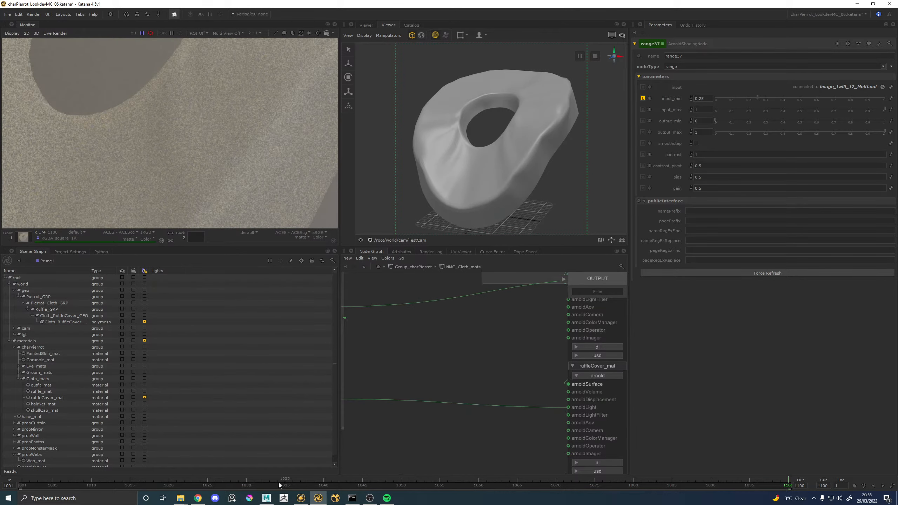
click(181, 498)
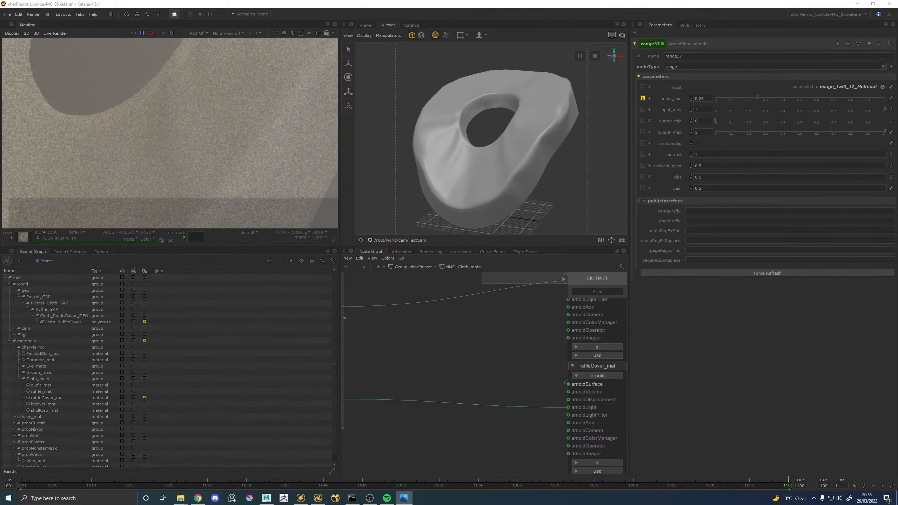
scroll(208, 270, up, 6)
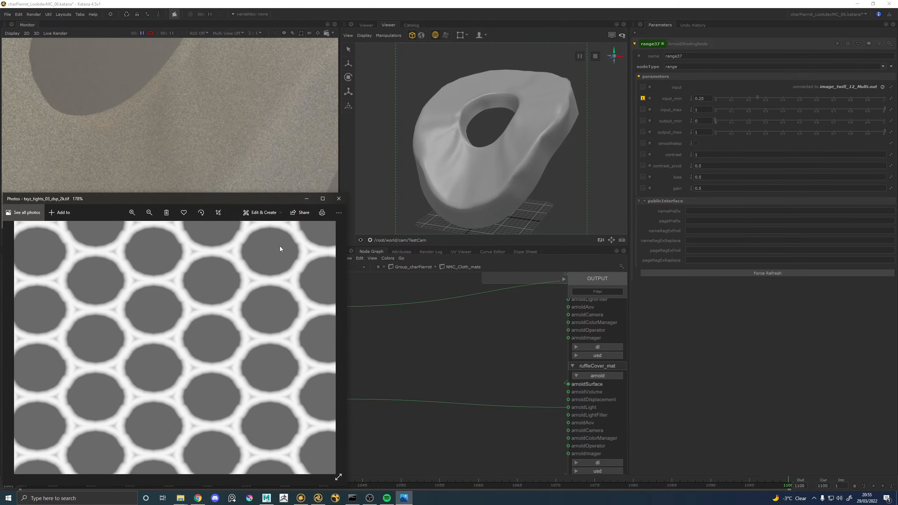
click(305, 203)
Set the input_max of the range node range37 to 0.5
middle_drag(389, 390, 508, 401)
click(430, 311)
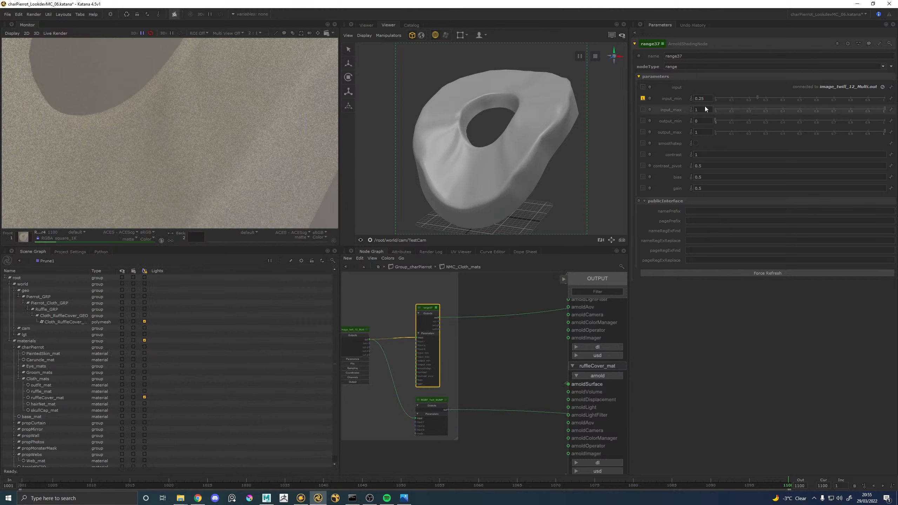
text(0.5)
key(Return)
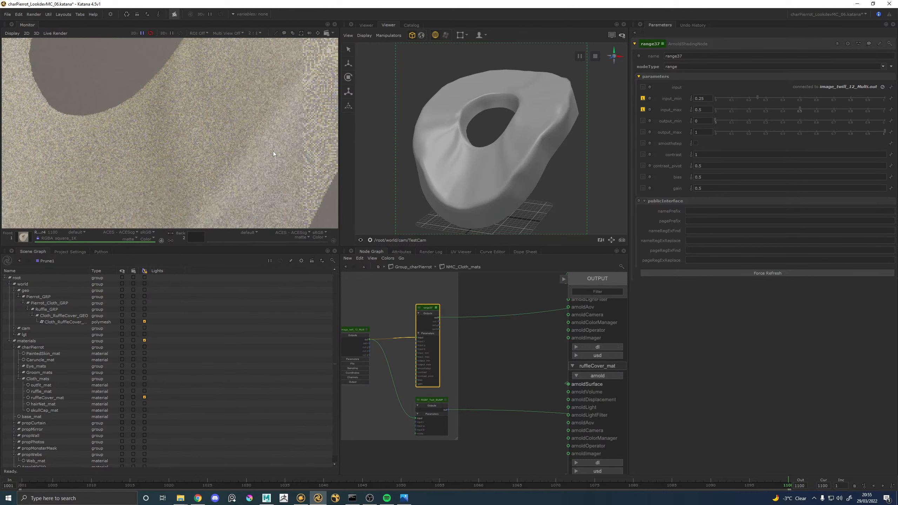
Restrict the live render to a rectangular region of interest on the cloth near the ruffle cover's hole
scroll(273, 152, up, 1)
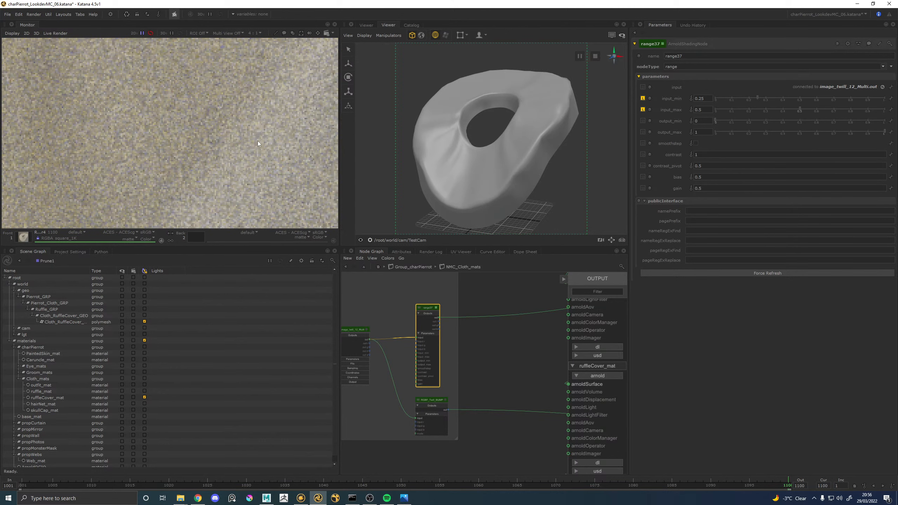
scroll(257, 140, down, 1)
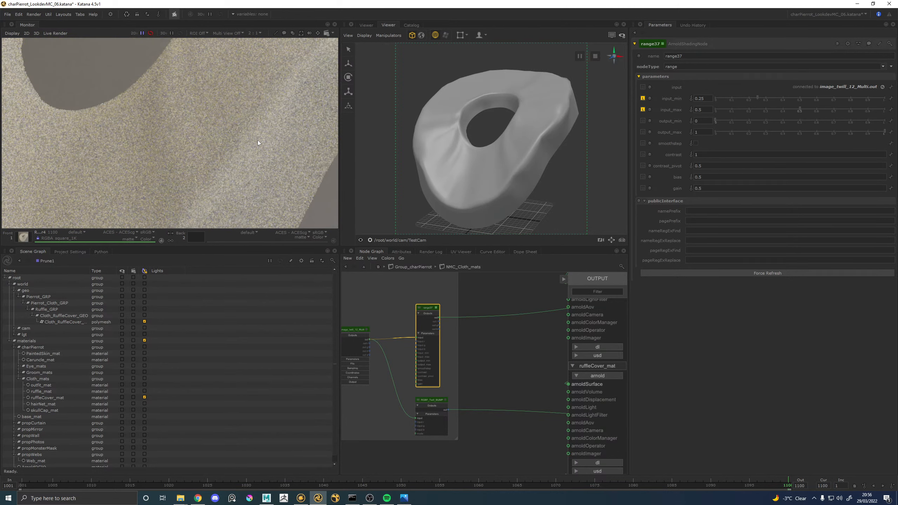
scroll(230, 153, up, 1)
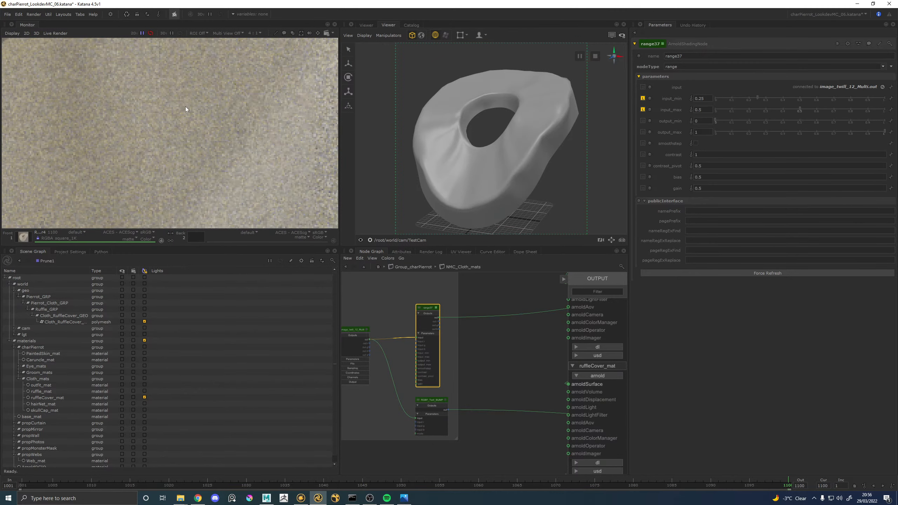
ctrl+drag(157, 78, 298, 203)
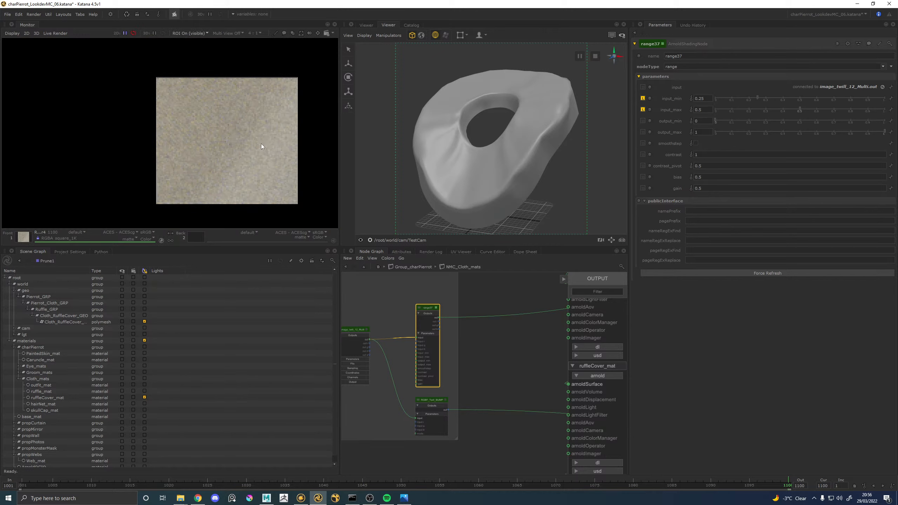
Inspect the rendered cloth region and bring the TestCam view closer to the ruffle cover's hole
scroll(255, 136, up, 1)
scroll(255, 139, down, 2)
scroll(256, 139, up, 1)
key(r)
alt+right_drag(475, 127, 554, 129)
alt+middle_drag(481, 115, 452, 106)
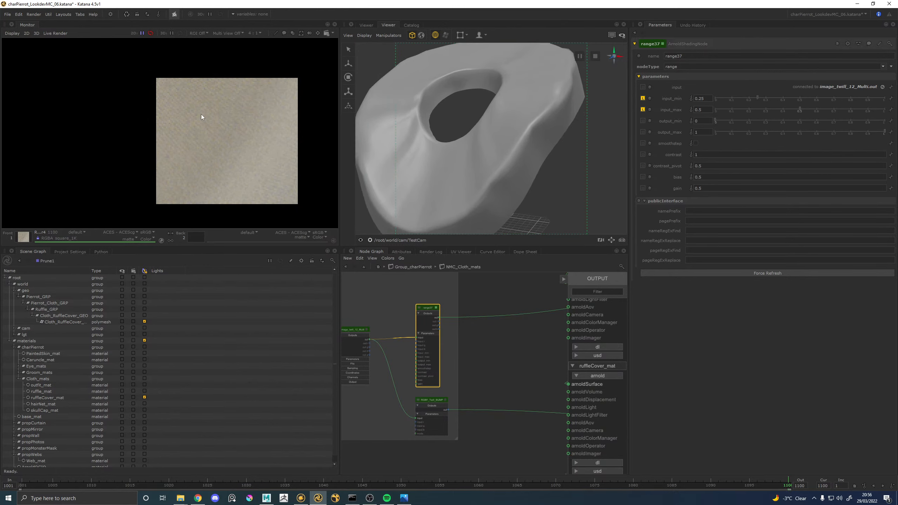
scroll(183, 125, down, 1)
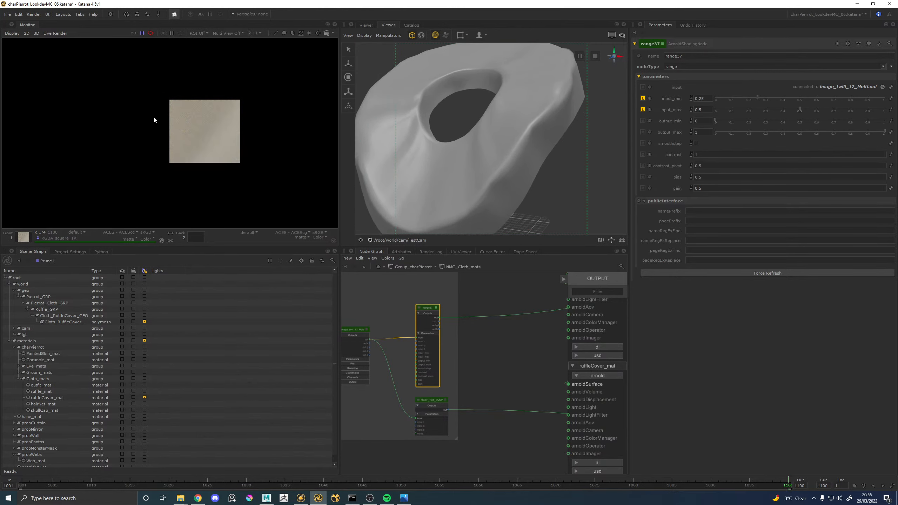
key(r)
scroll(130, 106, down, 3)
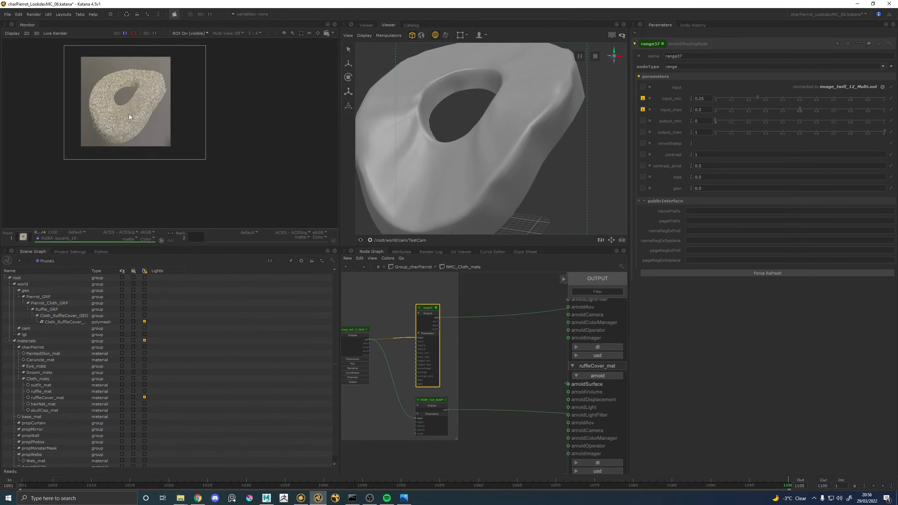
scroll(139, 110, up, 2)
scroll(503, 150, up, 3)
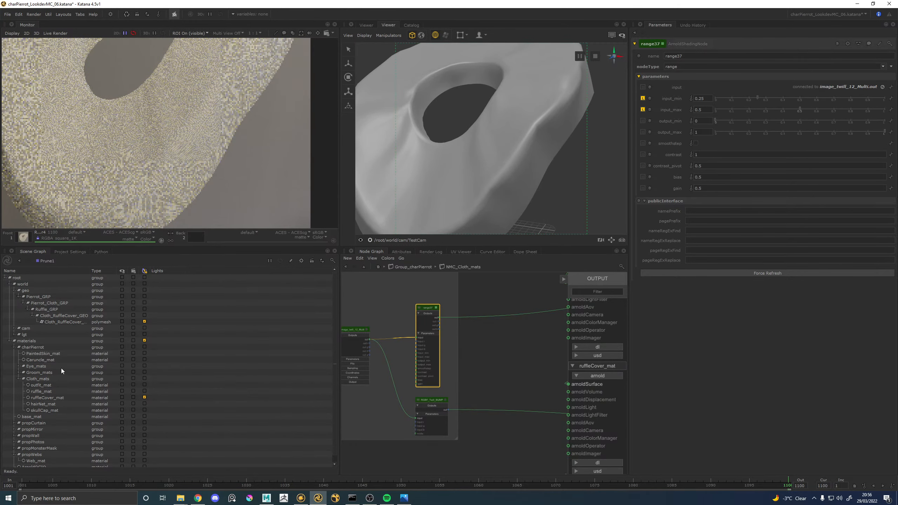
Enable live render updates for the cam group and move the camera in closer on the ruffle cover's surface
click(144, 328)
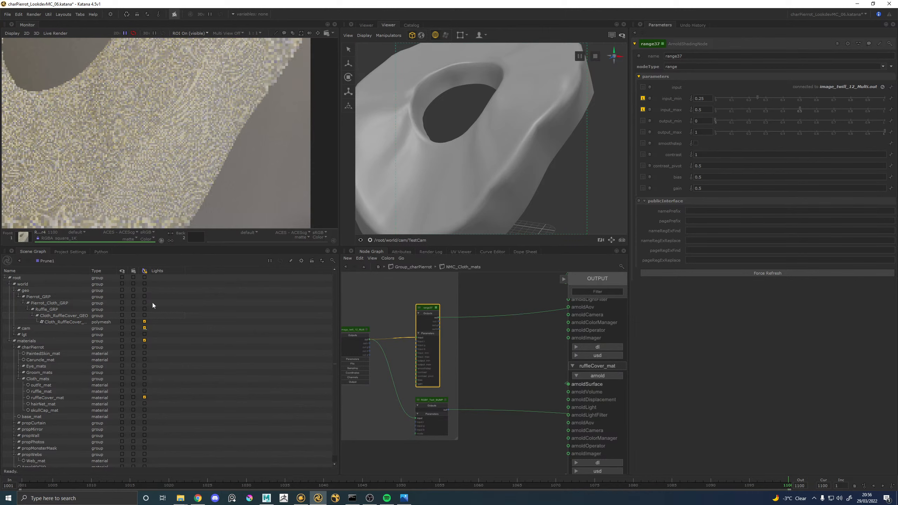
scroll(172, 171, down, 1)
scroll(171, 169, down, 2)
alt+drag(420, 190, 442, 140)
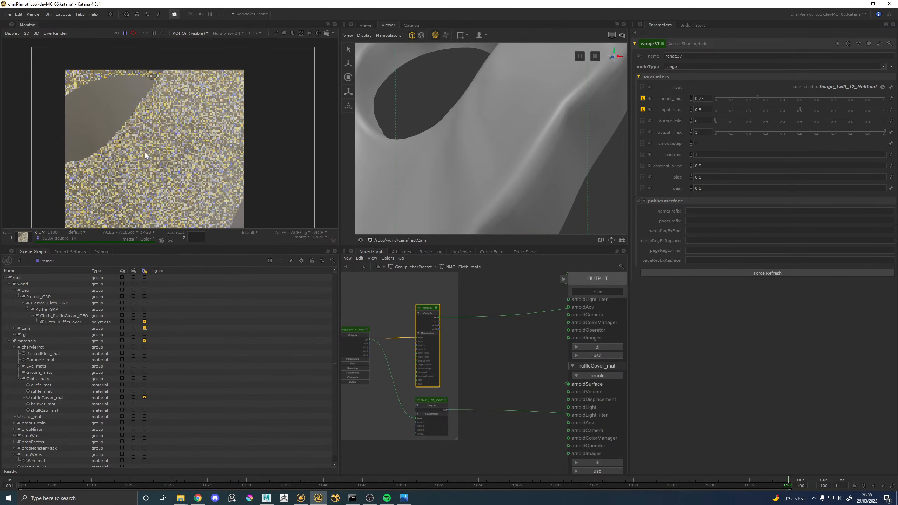
scroll(181, 178, up, 1)
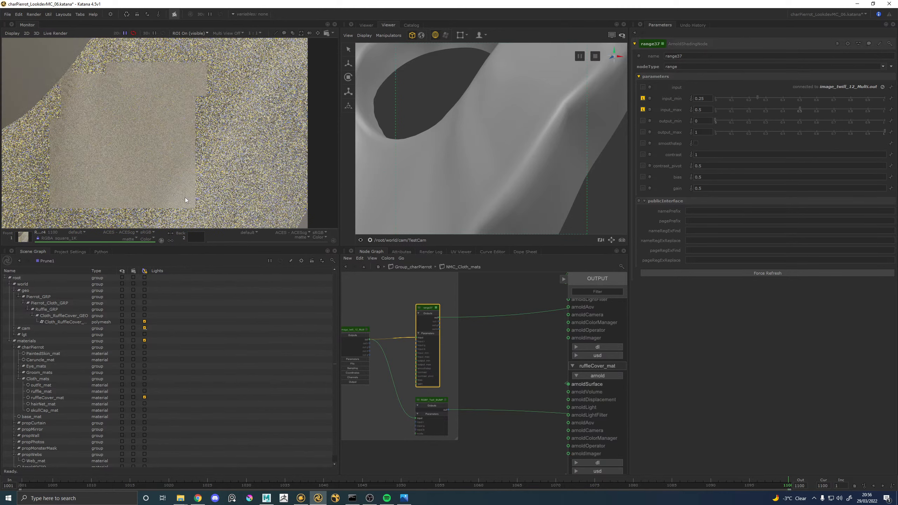
scroll(191, 198, up, 1)
middle_drag(184, 196, 195, 159)
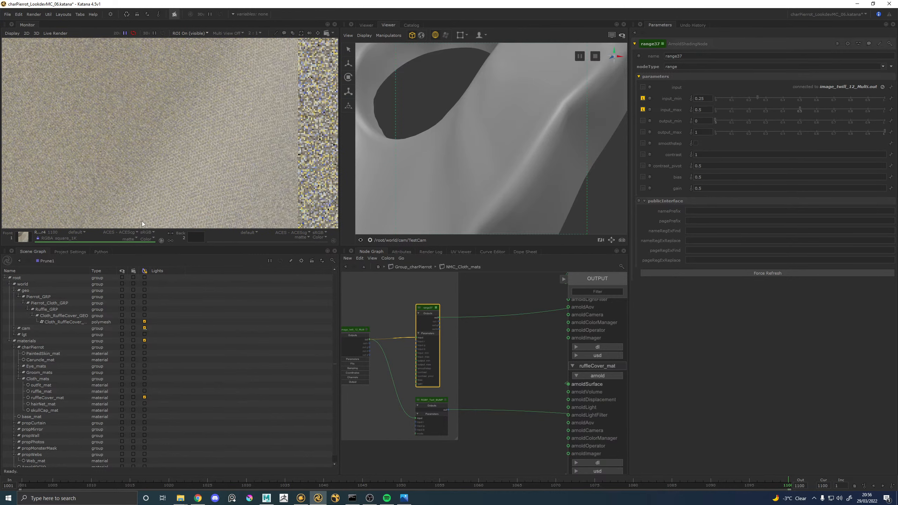
Check the close-up render in its alpha and colour channels, and examine the cloth weave at different magnifications
click(78, 233)
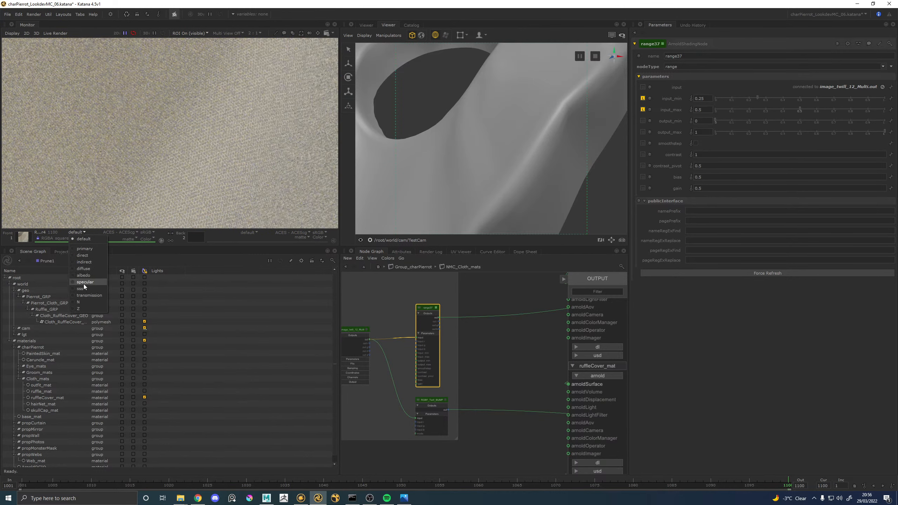
click(93, 240)
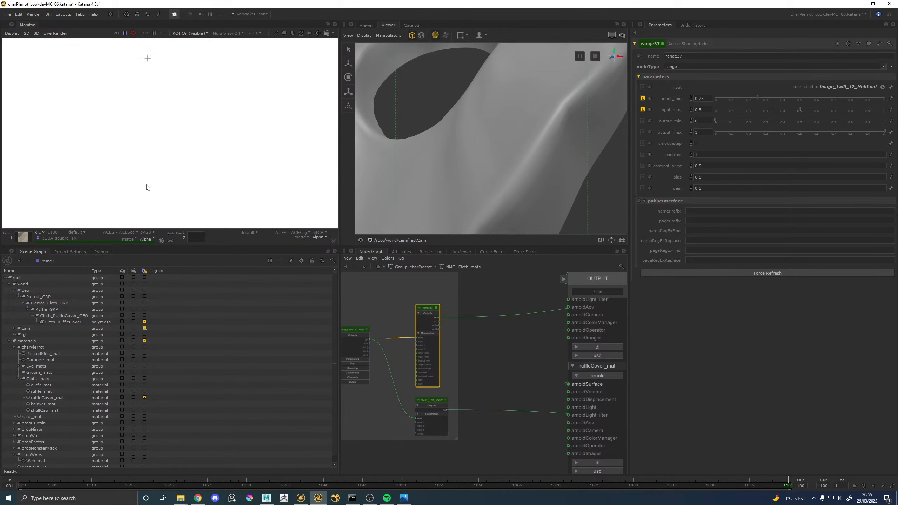
scroll(155, 169, down, 2)
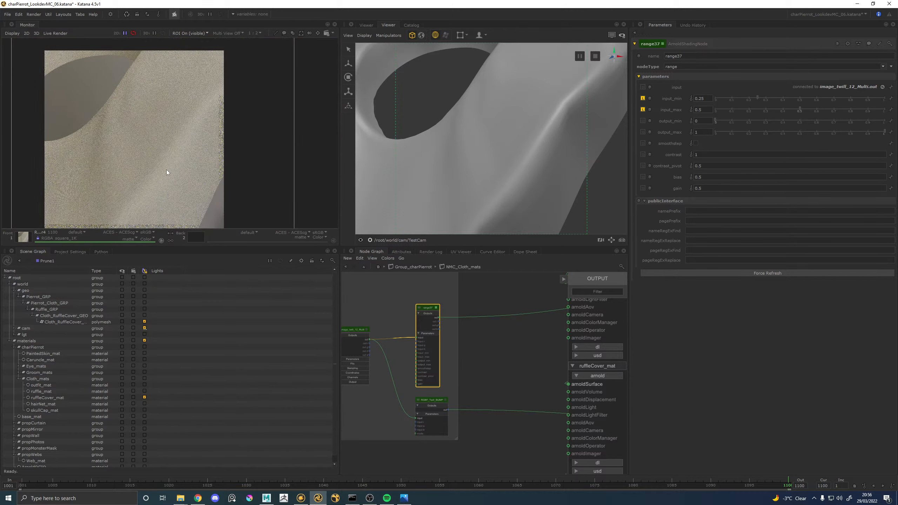
scroll(166, 170, up, 2)
scroll(156, 169, up, 1)
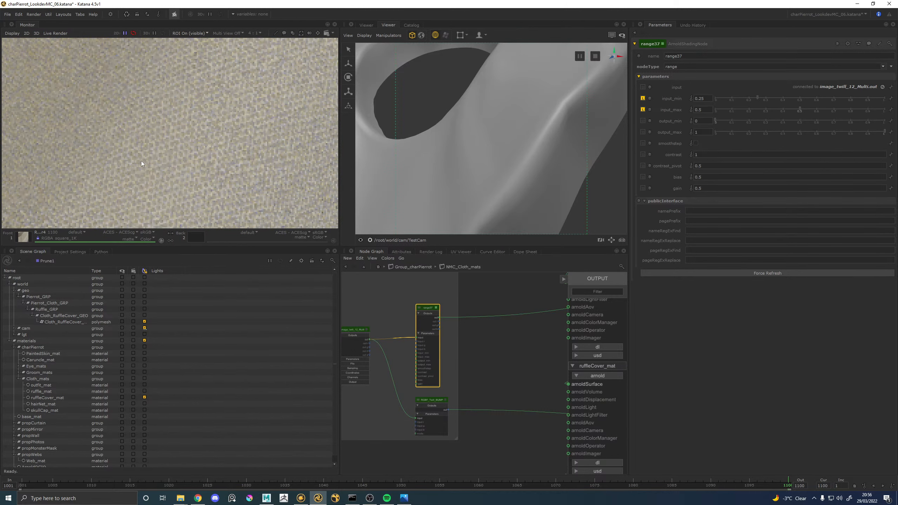
scroll(105, 161, down, 2)
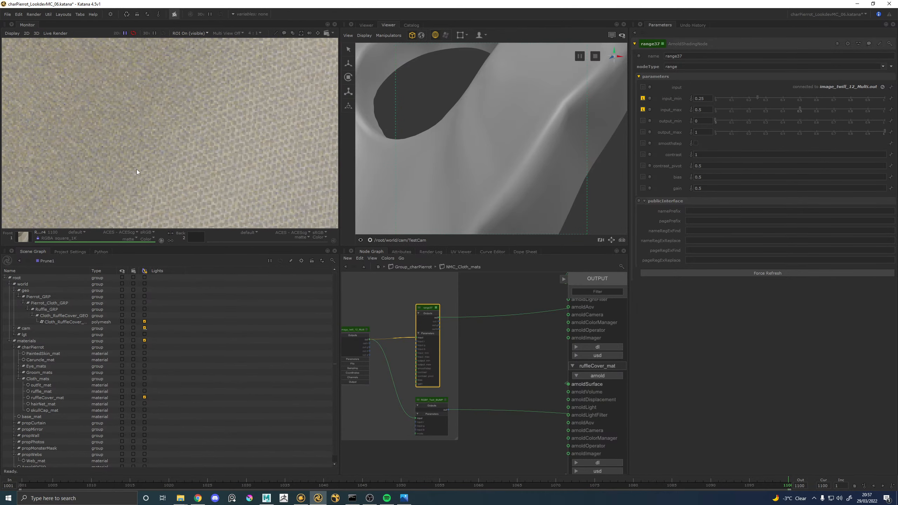
Set range37's input_min to 0.49 and check the weave in the updated render
middle_drag(116, 164, 201, 153)
scroll(272, 197, up, 1)
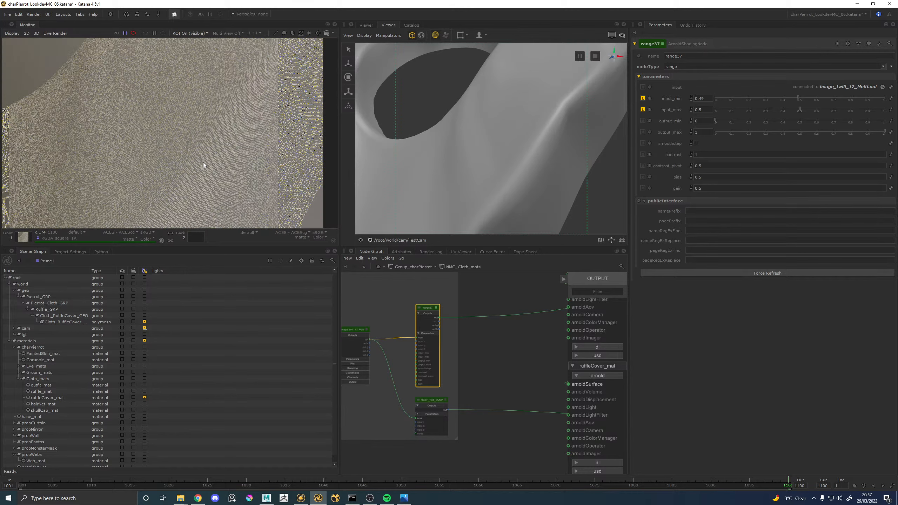
scroll(204, 164, up, 1)
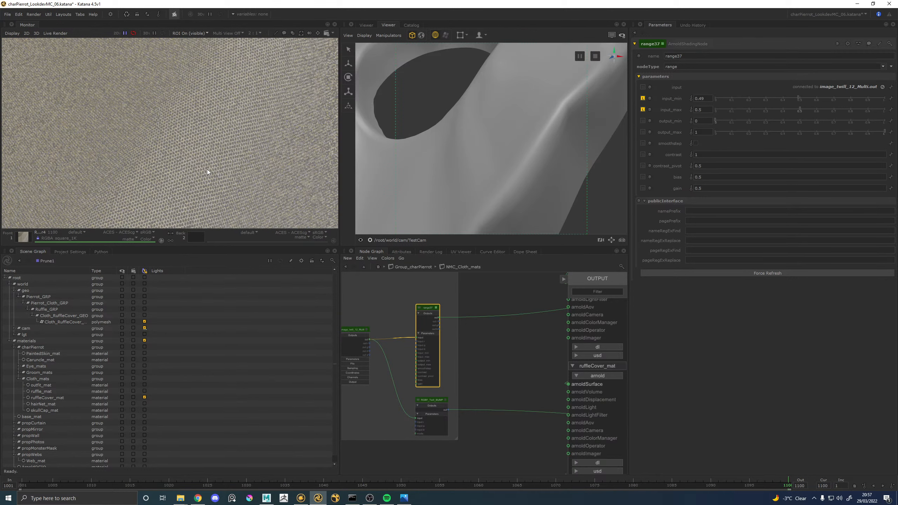
Examine the cloth's N (normals) pass up close in the monitor, and return the display to the default pass
click(77, 232)
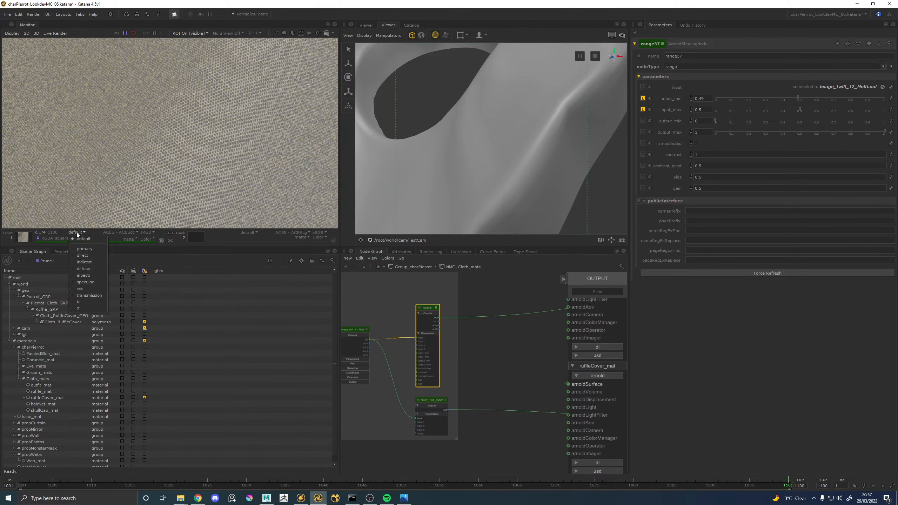
click(79, 303)
scroll(191, 155, down, 1)
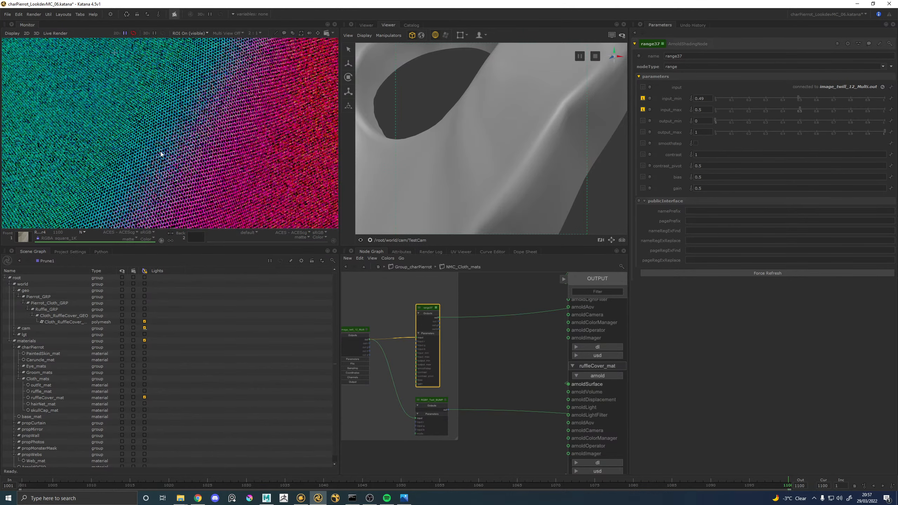
middle_drag(143, 144, 177, 186)
scroll(219, 181, up, 2)
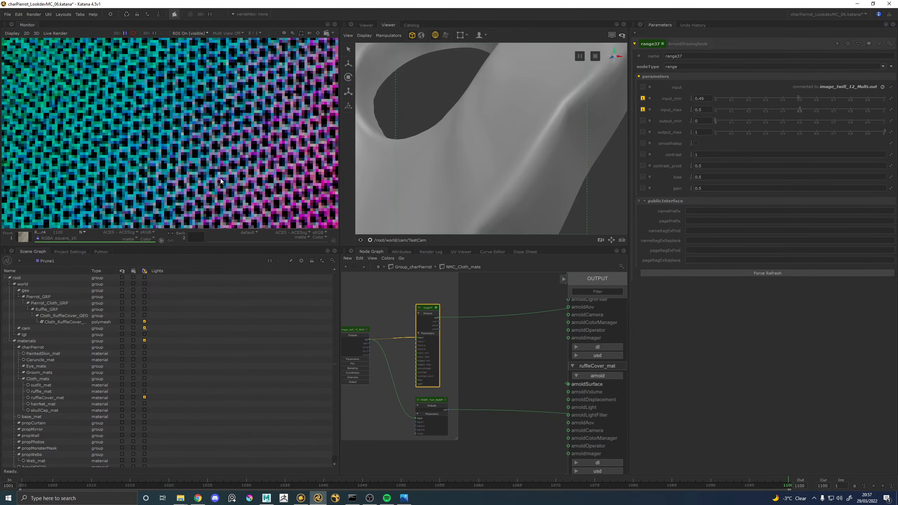
click(81, 232)
click(89, 238)
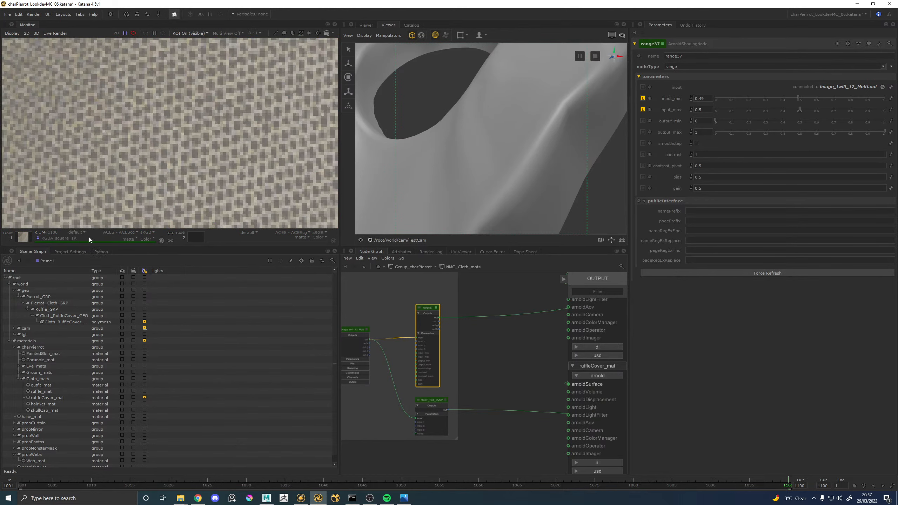
Examine the cloth's weave and mesh holes in the default render, both overall and up close
scroll(158, 139, down, 2)
scroll(149, 152, down, 2)
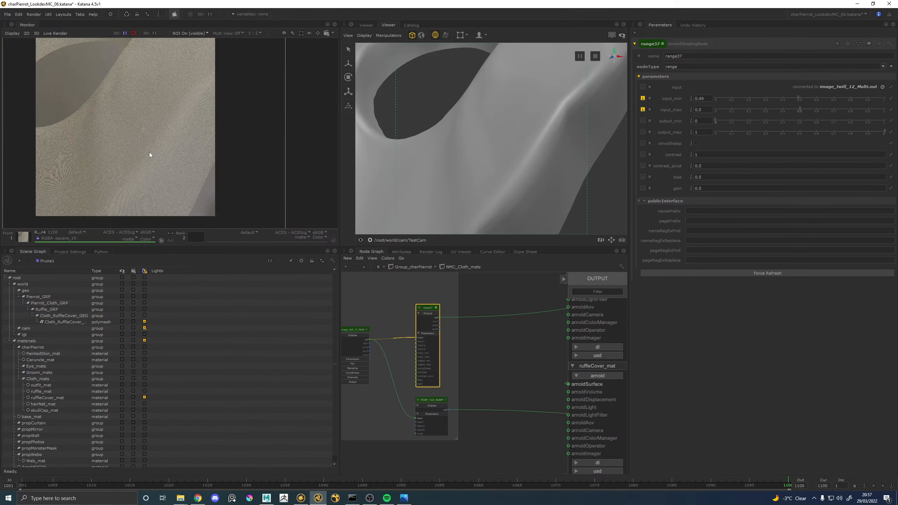
scroll(148, 158, up, 2)
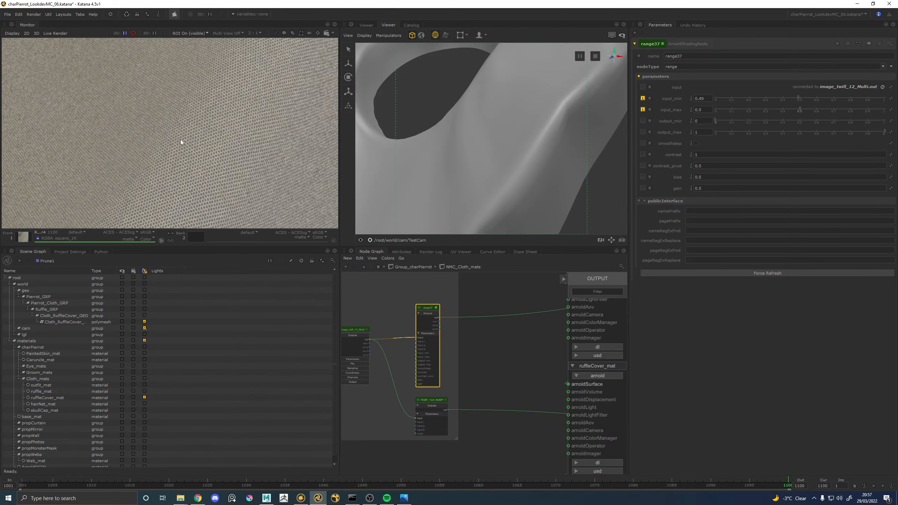
scroll(193, 90, down, 1)
middle_drag(194, 91, 201, 175)
scroll(180, 122, up, 2)
scroll(177, 123, down, 3)
scroll(201, 176, up, 1)
scroll(121, 128, up, 2)
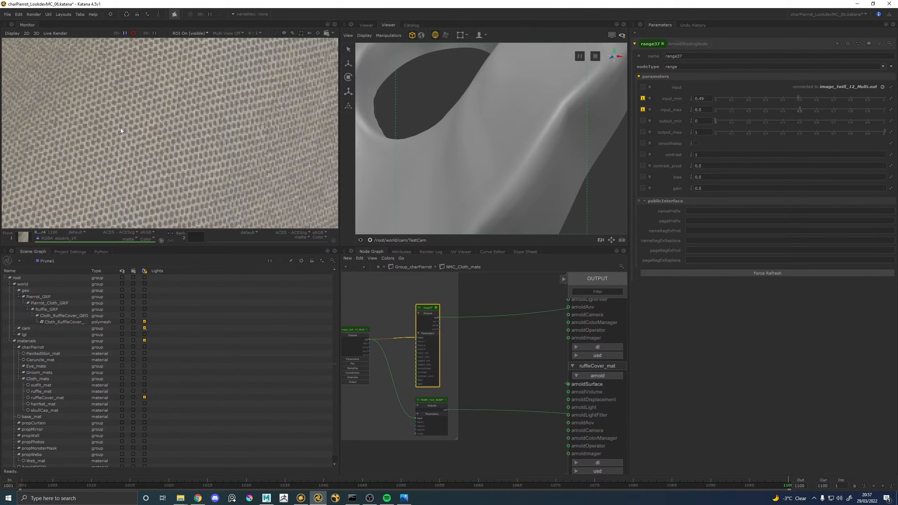
Compare how the cloth's weave reads across the render at several magnifications, ending on the full frame
scroll(122, 129, down, 2)
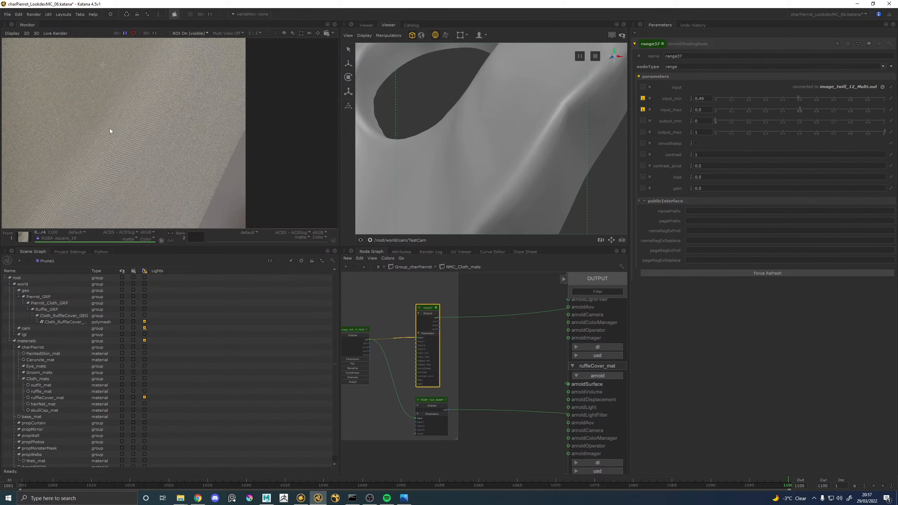
middle_drag(109, 127, 169, 223)
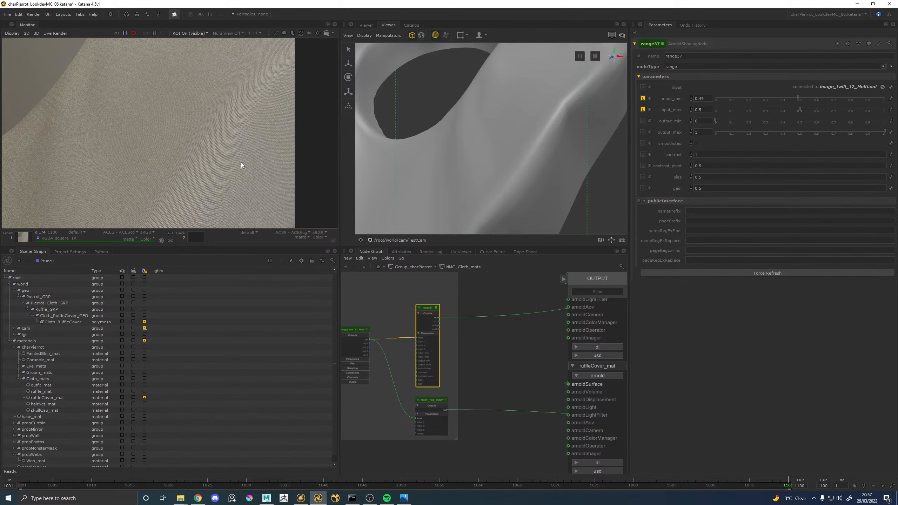
middle_drag(248, 132, 186, 159)
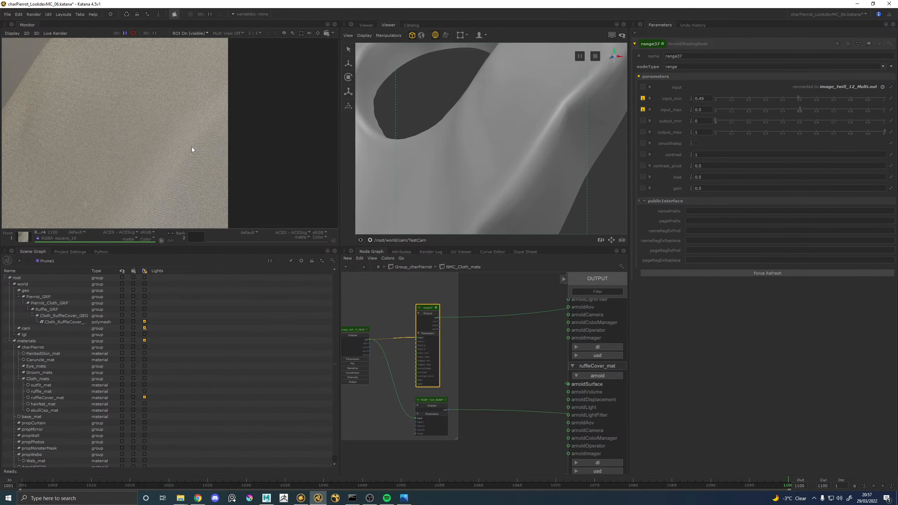
scroll(192, 146, down, 2)
scroll(166, 159, up, 2)
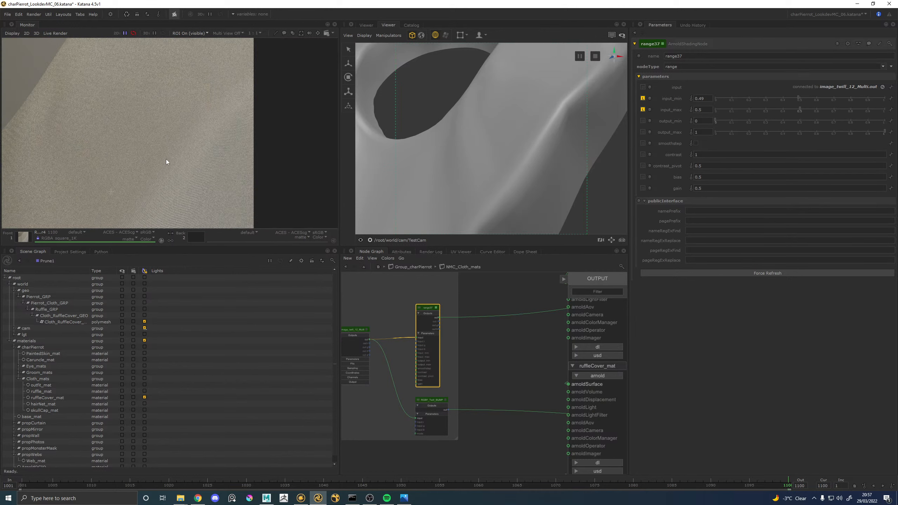
scroll(215, 167, up, 1)
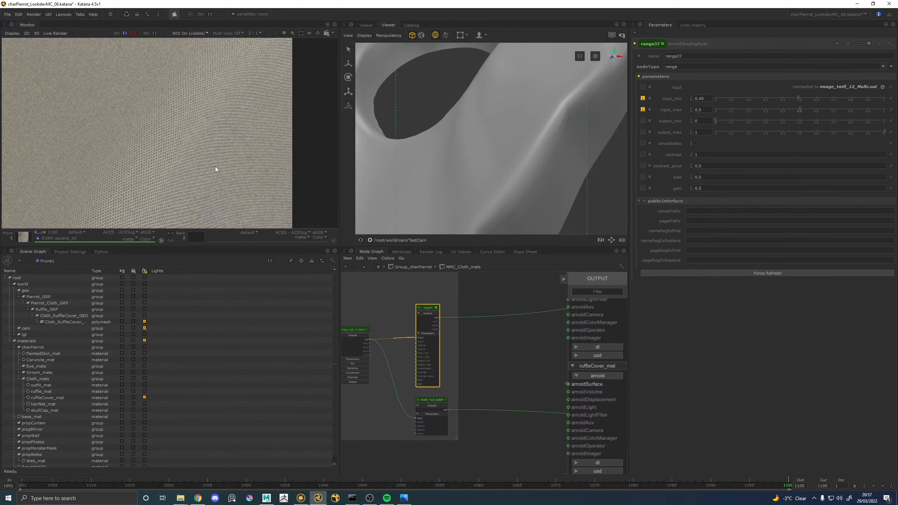
scroll(180, 163, down, 1)
middle_drag(77, 196, 206, 114)
scroll(205, 114, down, 1)
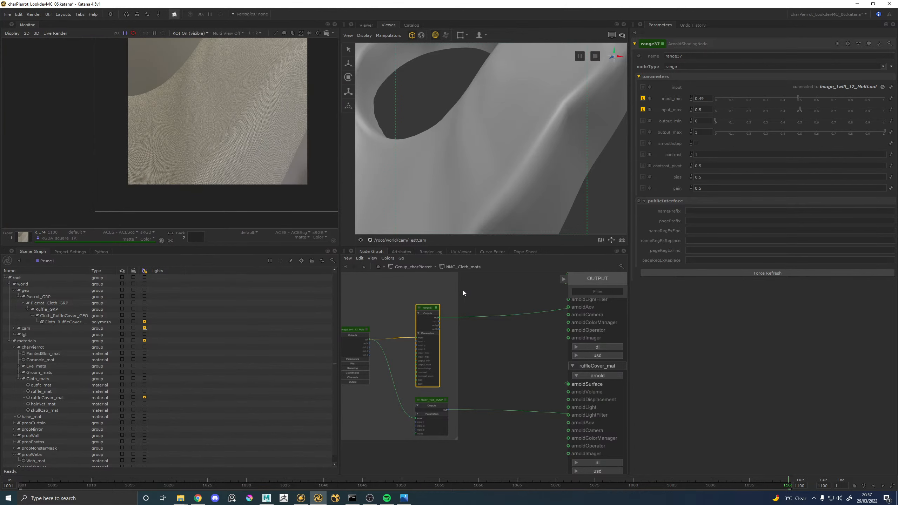
Frame the whole ruffle cover through TestCam and disable the Prune1 node in the Messy lookdev tests group
click(363, 267)
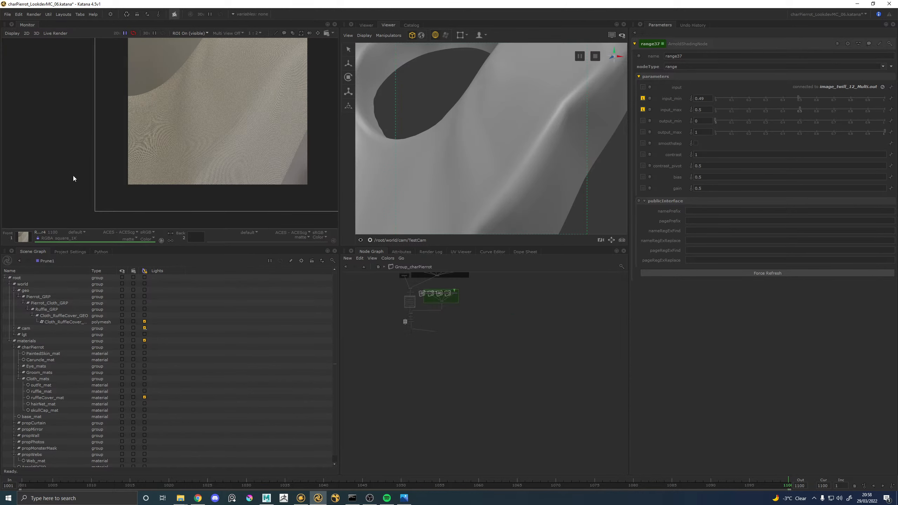
key(f)
alt+drag(424, 141, 501, 155)
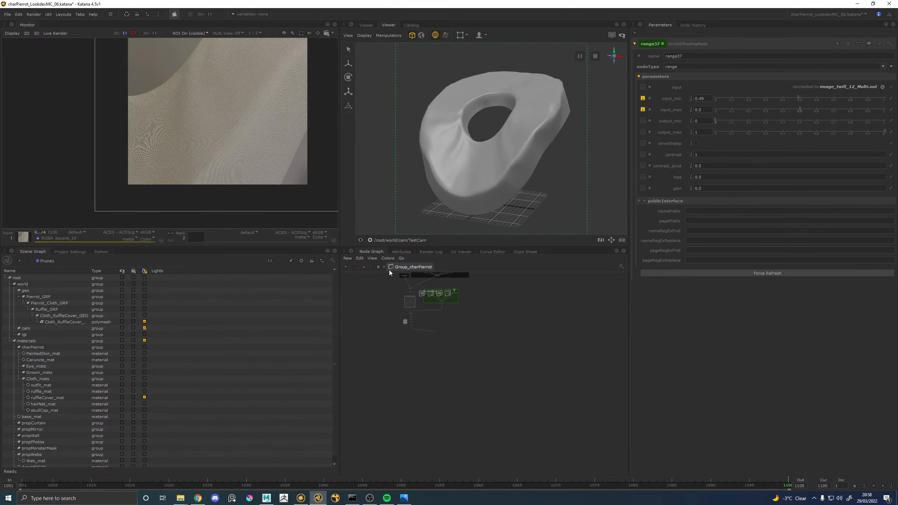
click(364, 267)
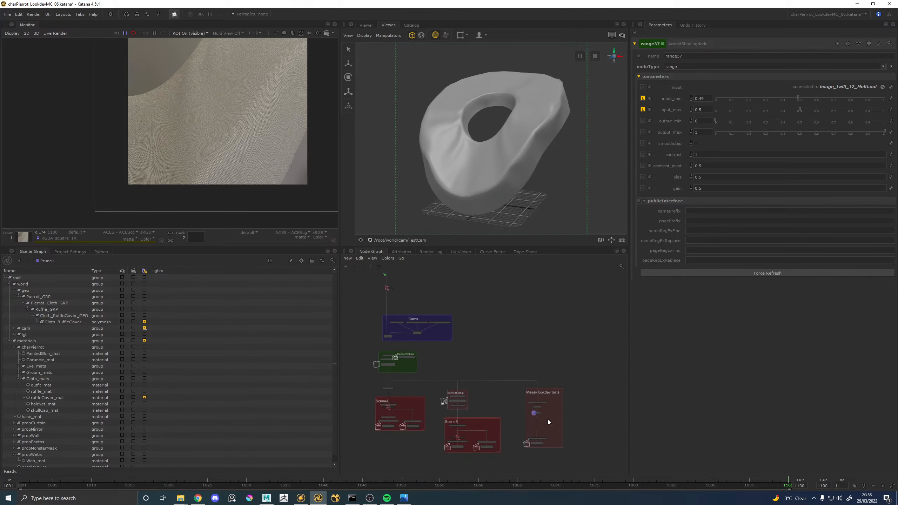
scroll(548, 420, up, 3)
key(d)
middle_drag(527, 408, 514, 351)
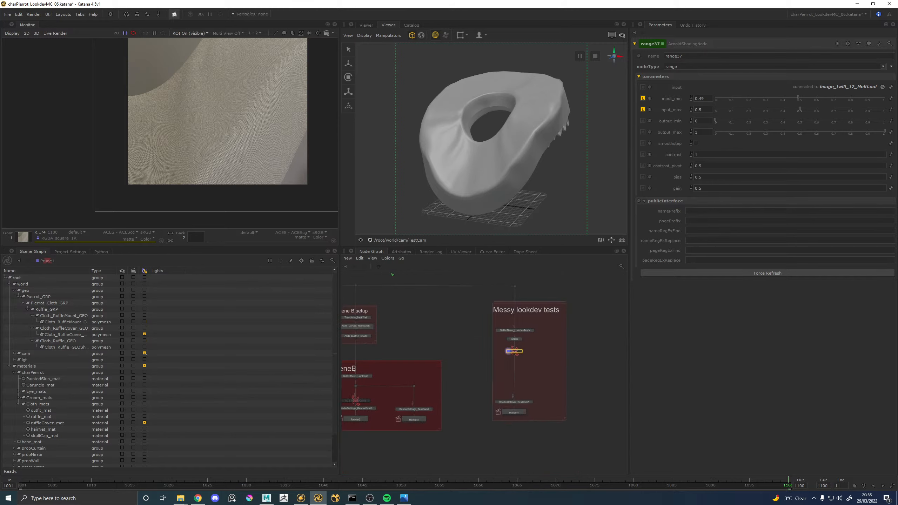
Start a preview render from the Render4 node and inspect the full ruffle in the monitor
scroll(520, 412, up, 6)
click(517, 418)
right_click(517, 415)
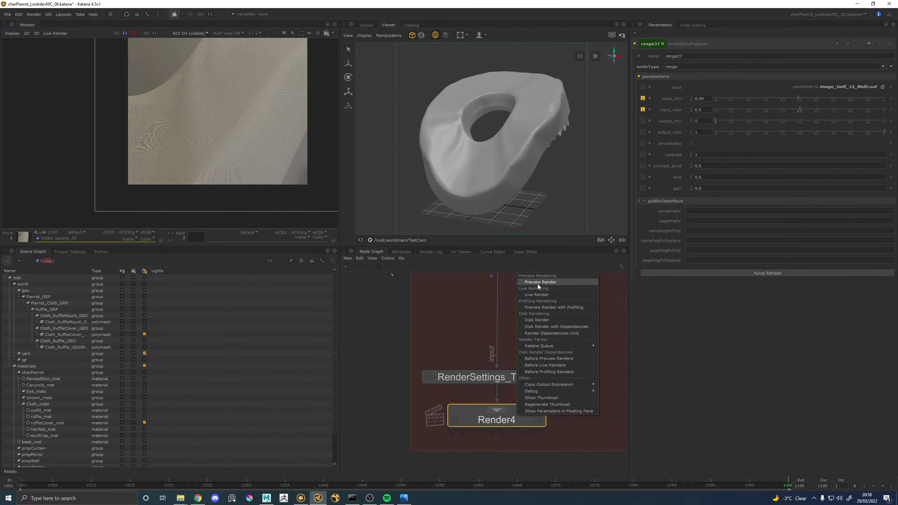
click(538, 283)
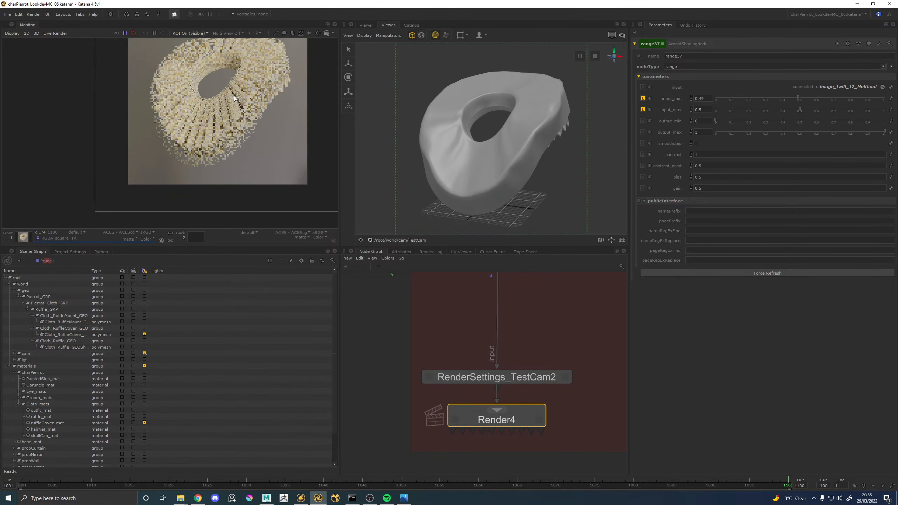
scroll(253, 89, up, 1)
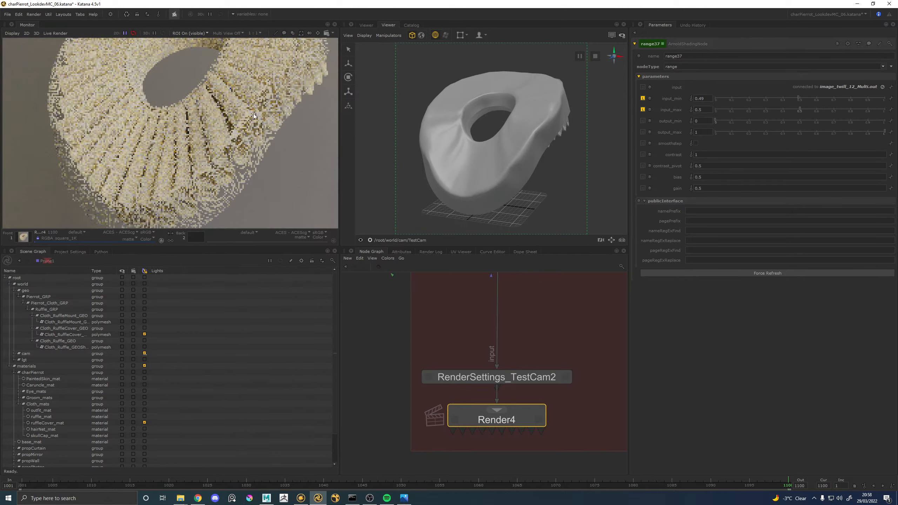
Return to the NMC_Cloth_mats network inside Group_charPierrot and show the sampling parameters of image_twill_12_Multi
scroll(417, 306, down, 8)
middle_drag(417, 306, 538, 480)
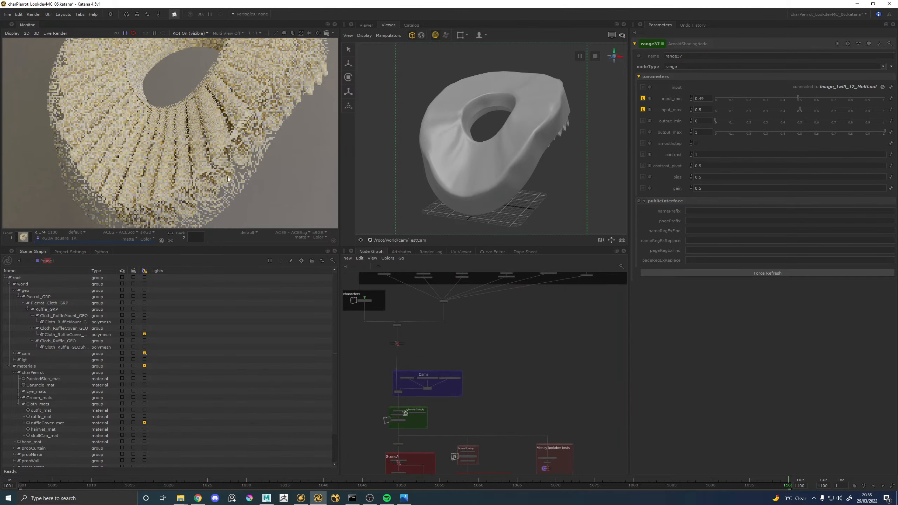
scroll(457, 354, down, 4)
middle_drag(423, 330, 444, 367)
click(425, 363)
scroll(398, 356, up, 4)
scroll(461, 331, up, 7)
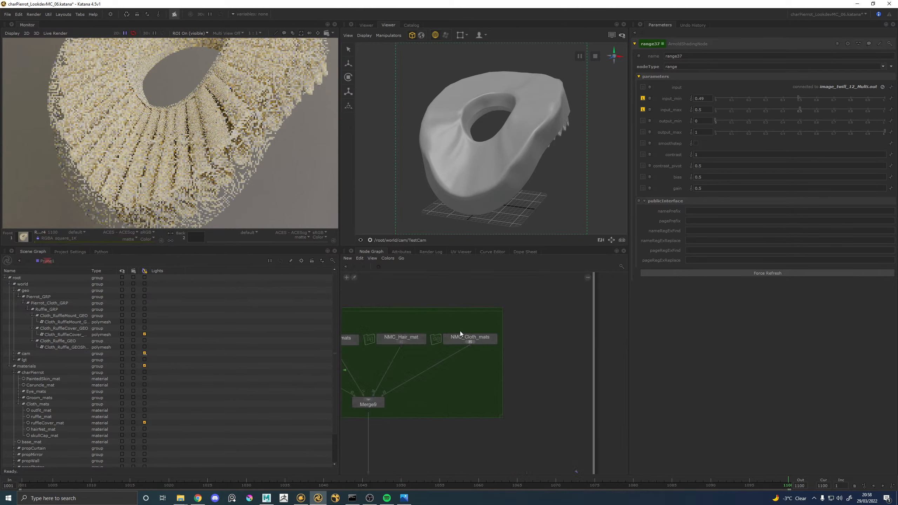
click(411, 345)
middle_drag(397, 366, 498, 328)
scroll(508, 319, up, 3)
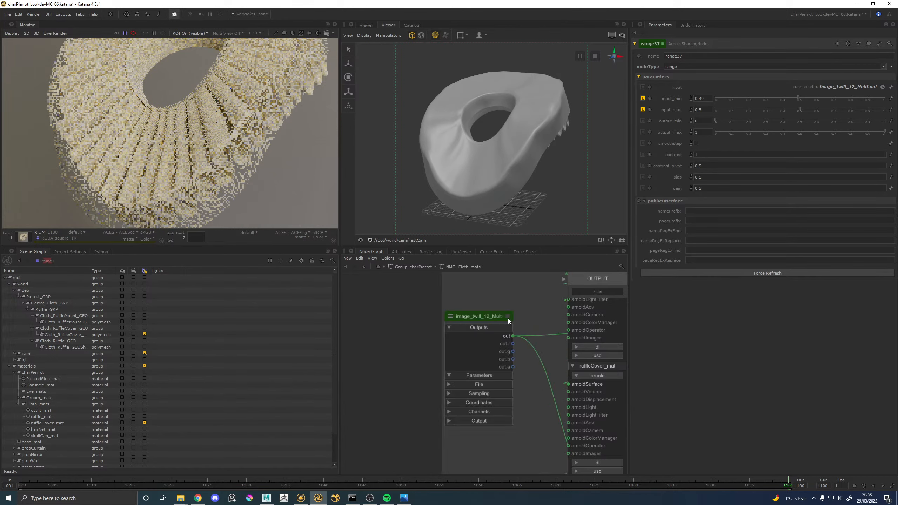
click(509, 319)
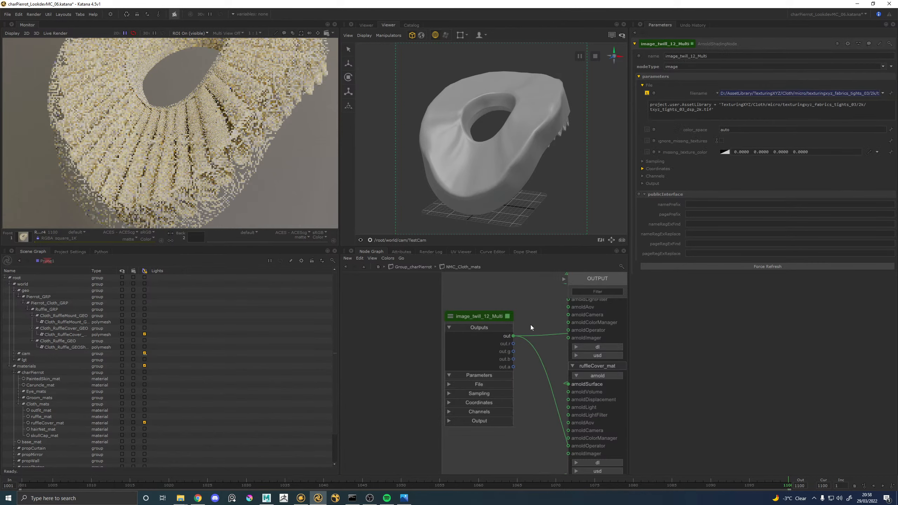
click(649, 161)
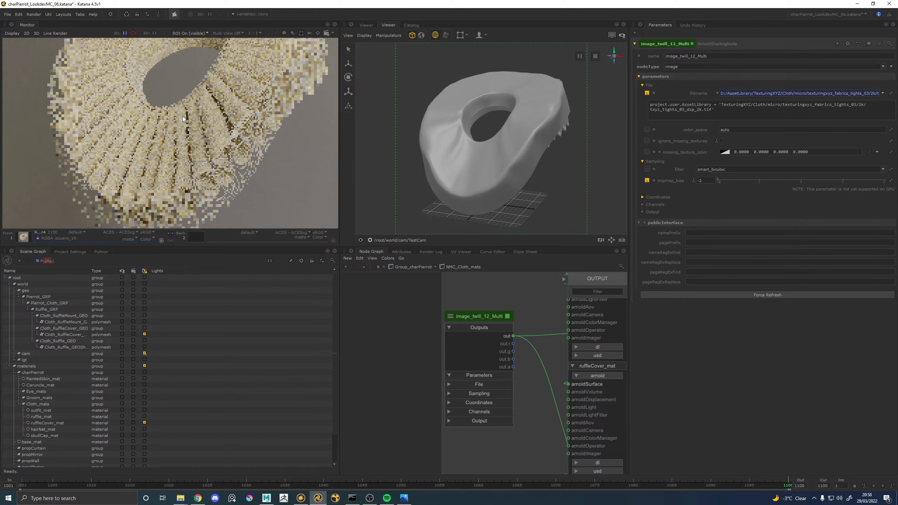
key(Tab)
text(th)
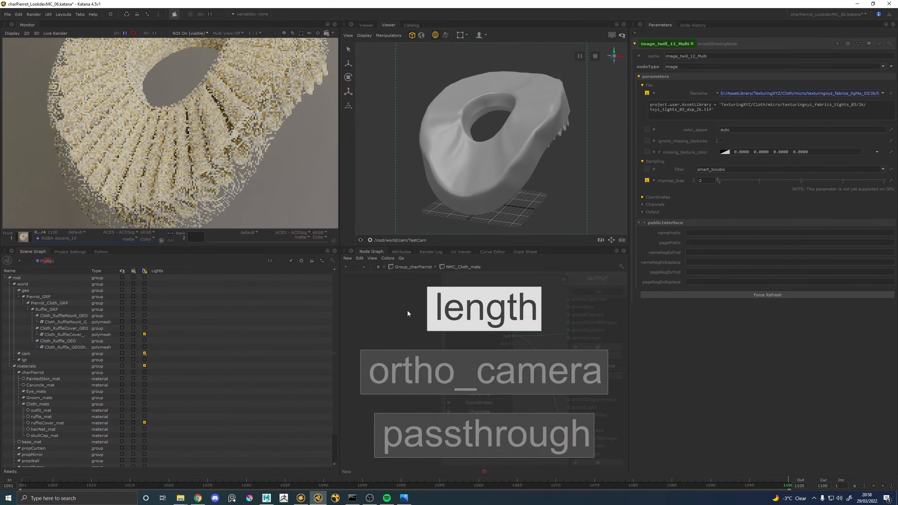
key(BackSpace)
key(BackSpace)
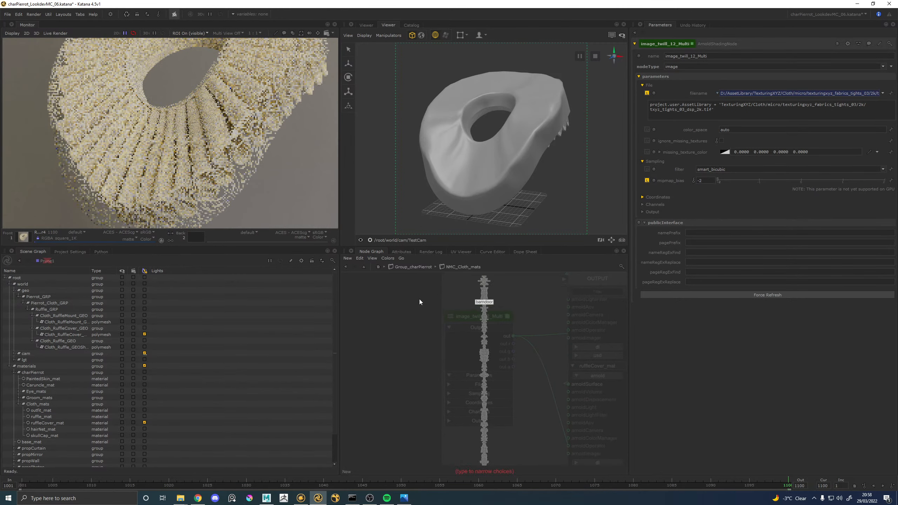
click(442, 296)
click(369, 314)
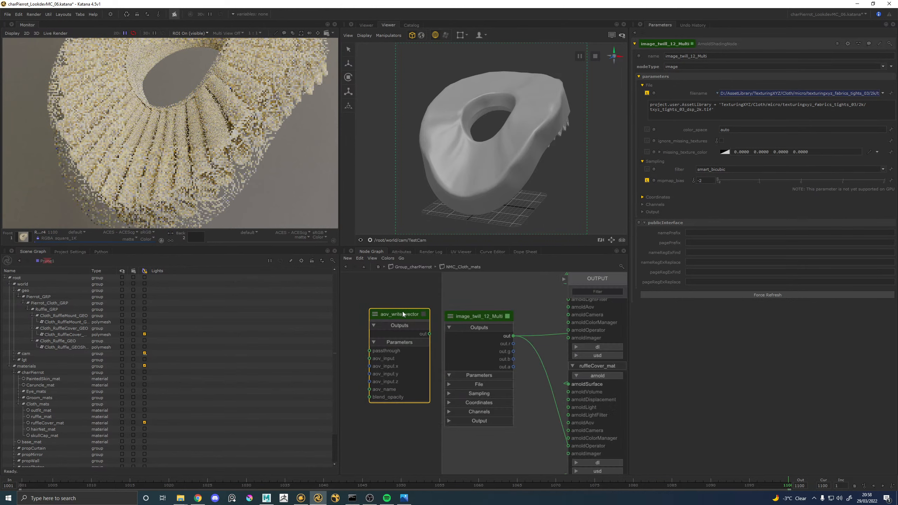
key(Delete)
Examine the ruffle's pleats and the cover cloth in the refining preview render, overall and up close
scroll(214, 127, up, 2)
scroll(217, 127, down, 2)
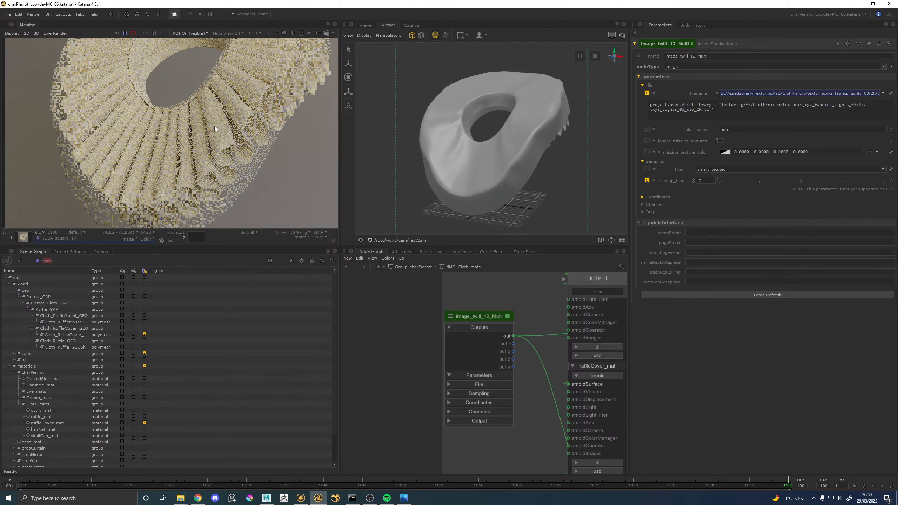
scroll(224, 126, up, 2)
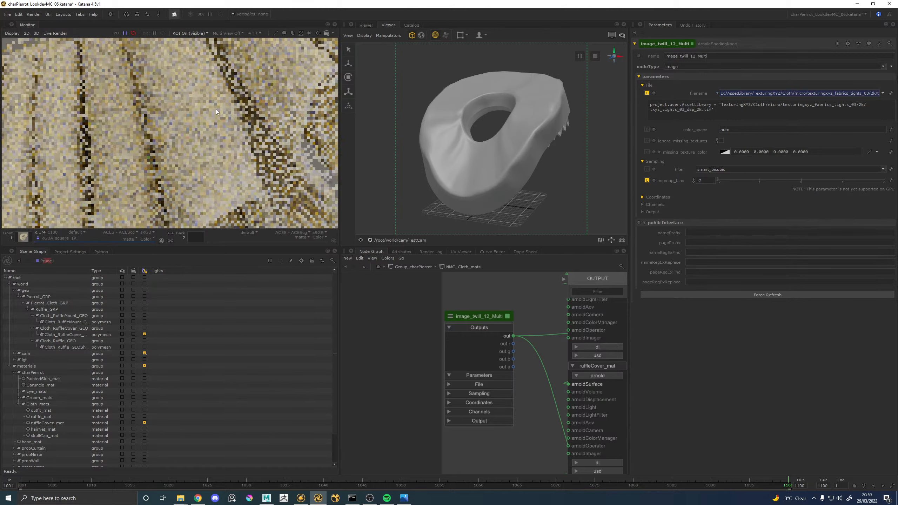
scroll(206, 136, down, 2)
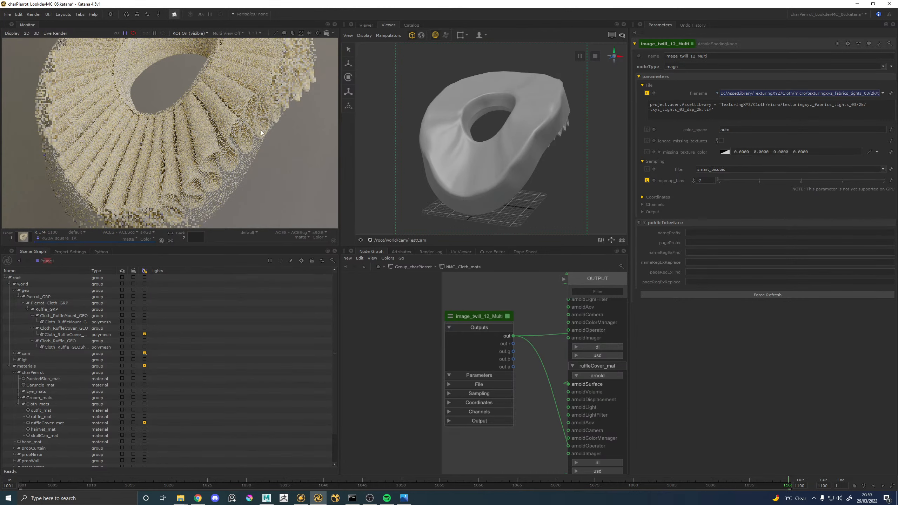
scroll(232, 124, up, 1)
scroll(231, 123, down, 2)
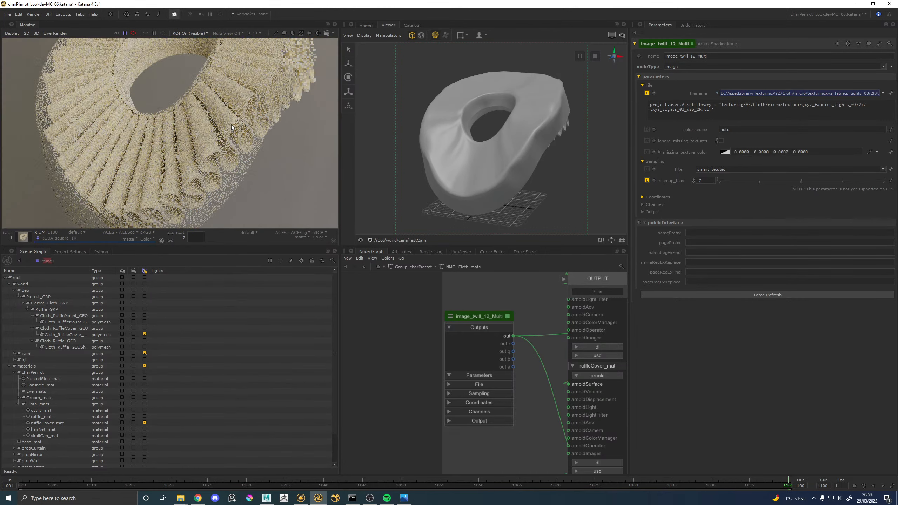
scroll(237, 108, up, 1)
middle_drag(239, 103, 248, 157)
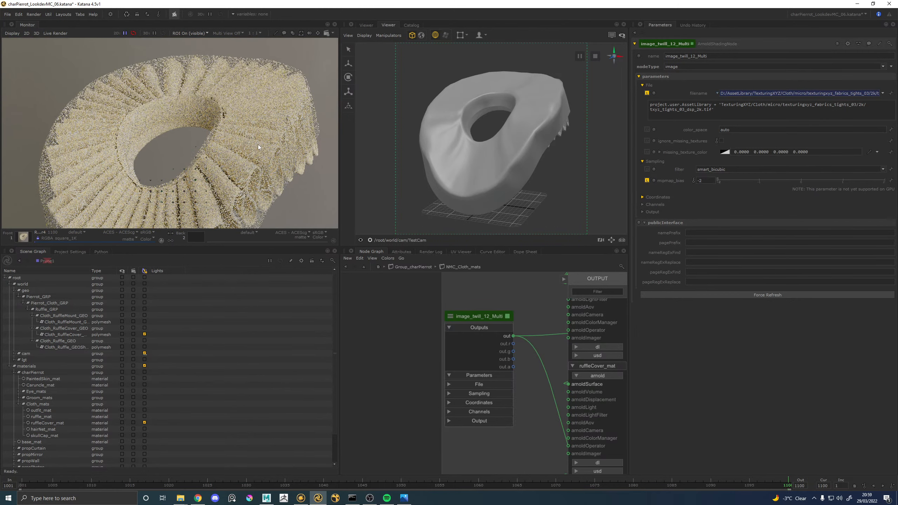
scroll(226, 172, up, 1)
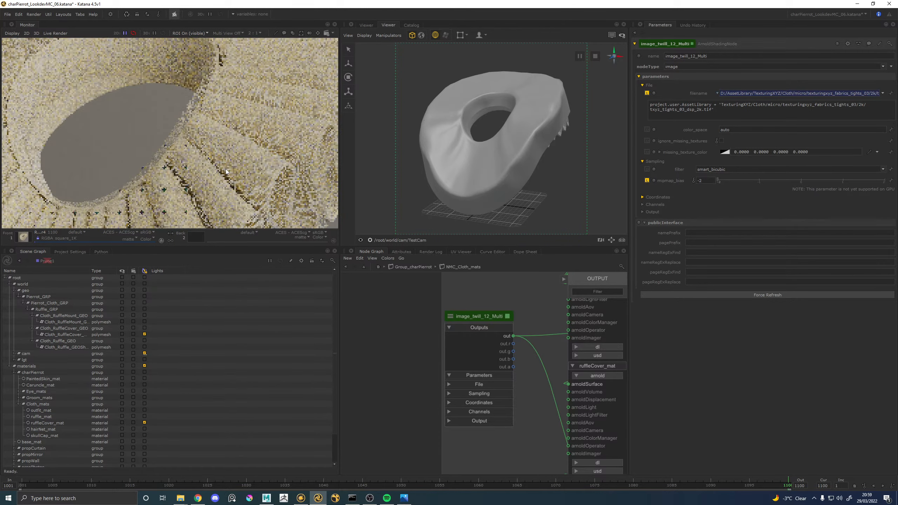
middle_drag(226, 171, 230, 86)
scroll(229, 97, down, 1)
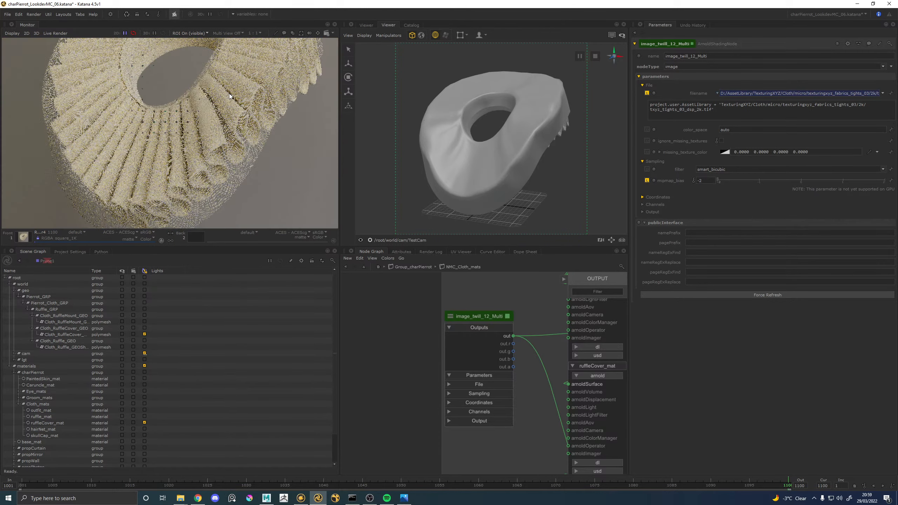
scroll(229, 96, up, 1)
Restrict the render region to the folds at the ruffle's outer edge and re-render only that area
shift+drag(176, 72, 303, 186)
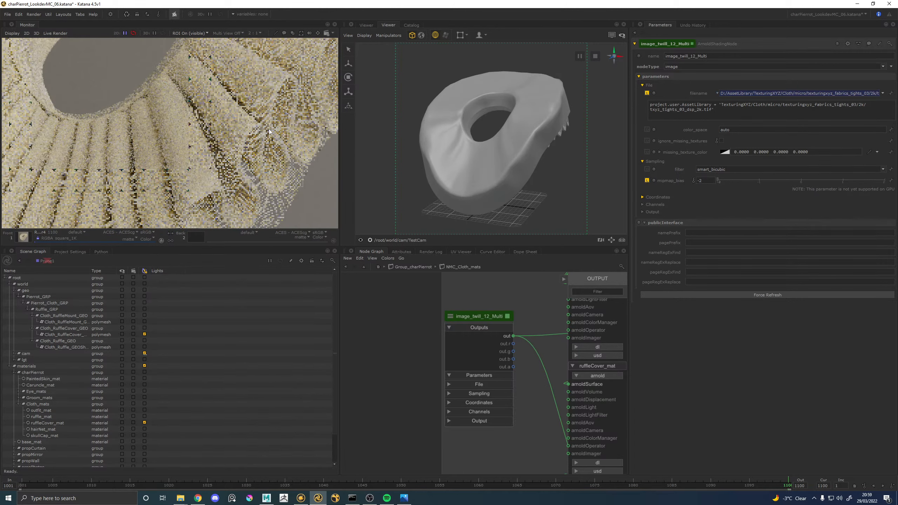
key(backslash)
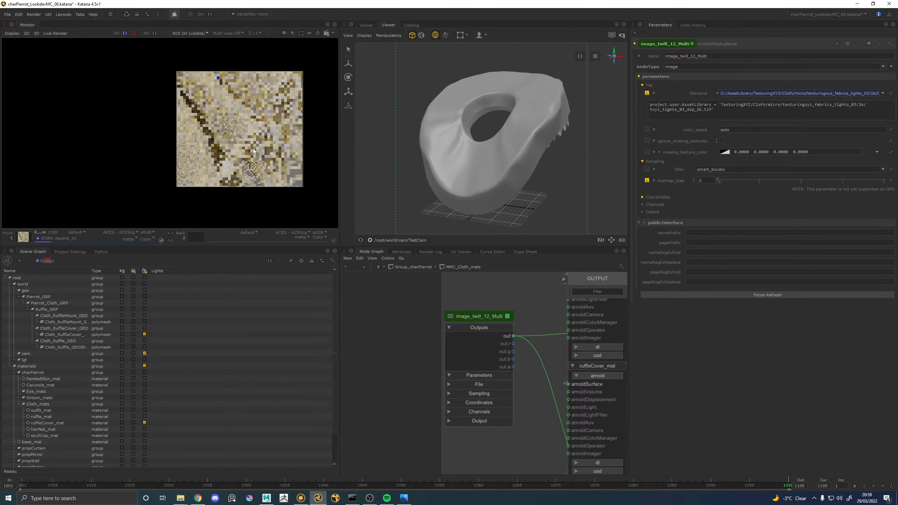
middle_drag(260, 122, 240, 151)
scroll(214, 159, up, 1)
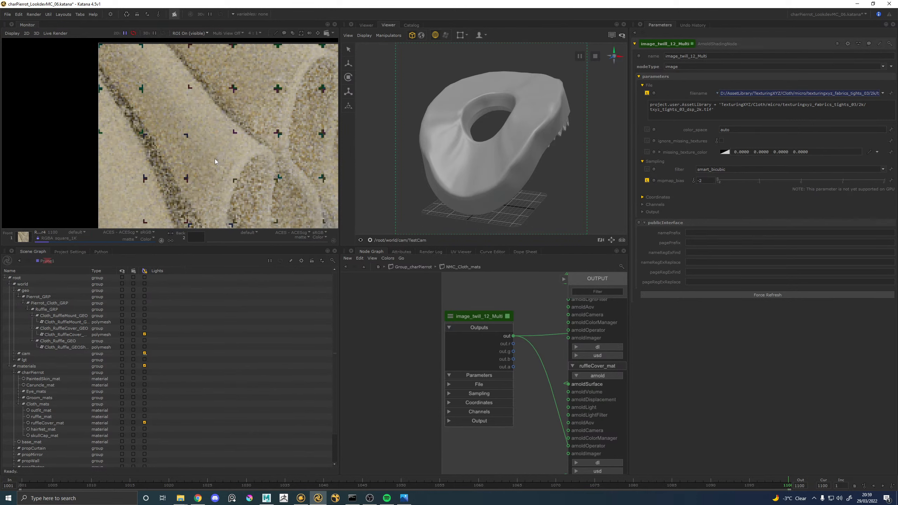
Examine the see-through cloth and the folds beneath it in the region render at different magnifications
scroll(218, 159, down, 3)
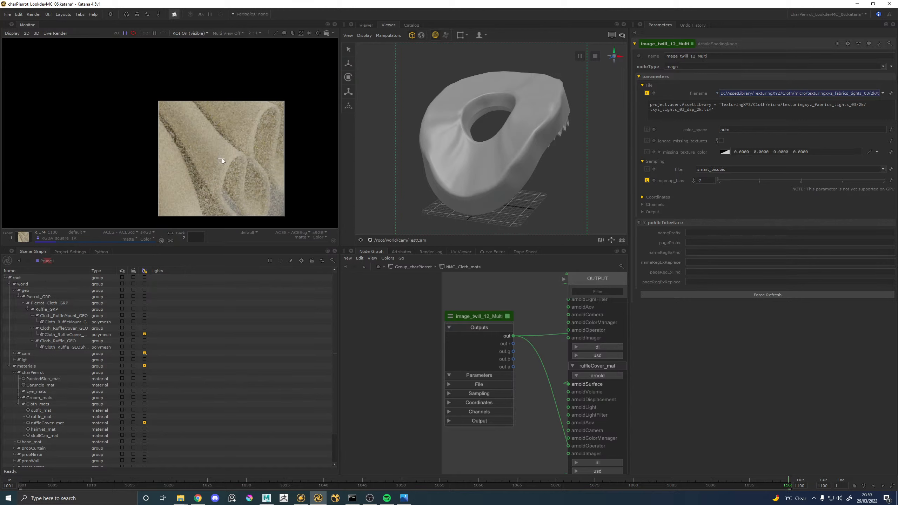
scroll(230, 177, up, 4)
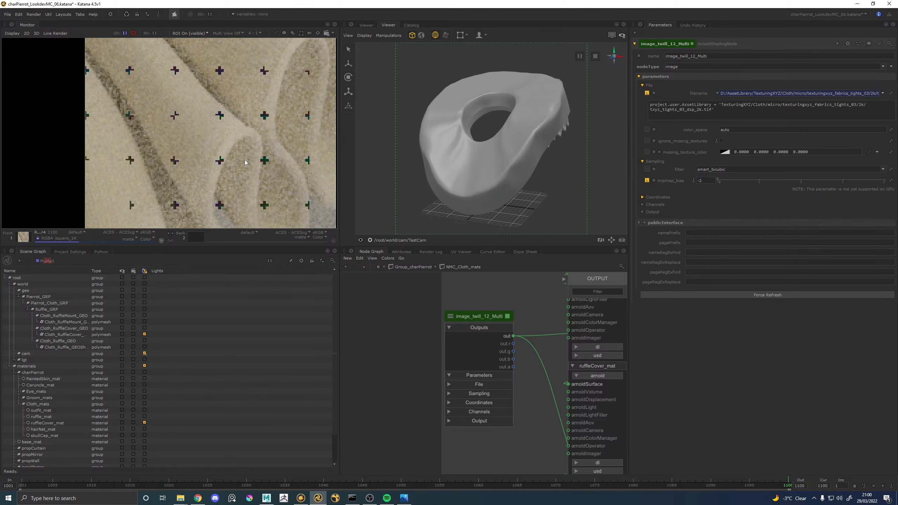
scroll(254, 141, up, 1)
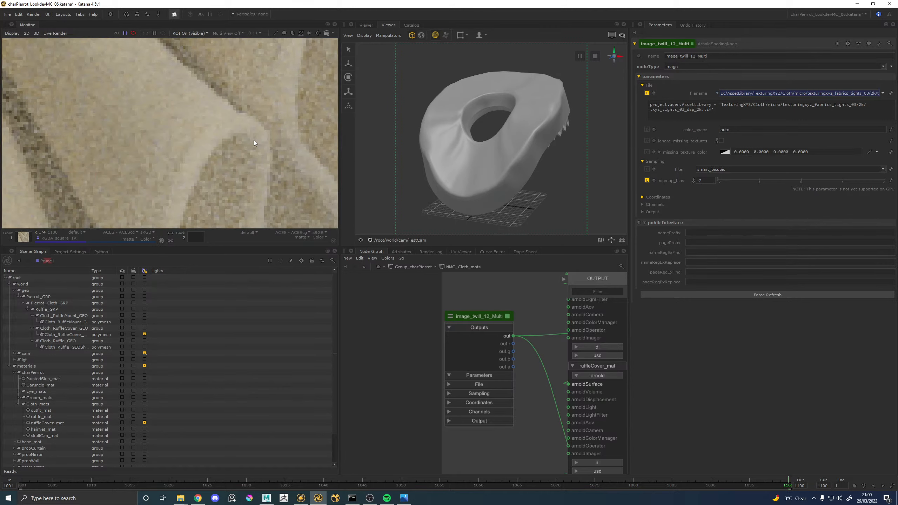
scroll(217, 134, down, 1)
scroll(208, 136, down, 3)
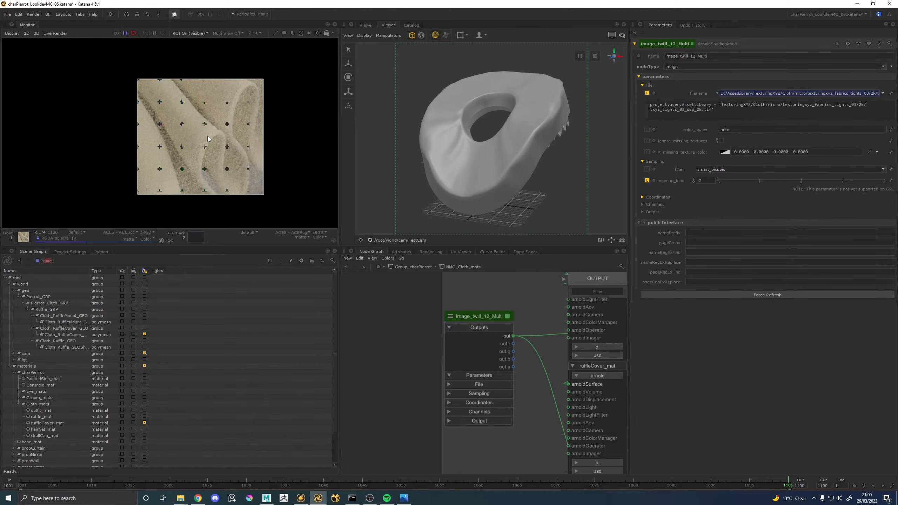
Examine the weave on the folds in the region render, alternating between close and wide magnification
scroll(210, 135, up, 3)
scroll(210, 137, down, 1)
scroll(210, 134, up, 1)
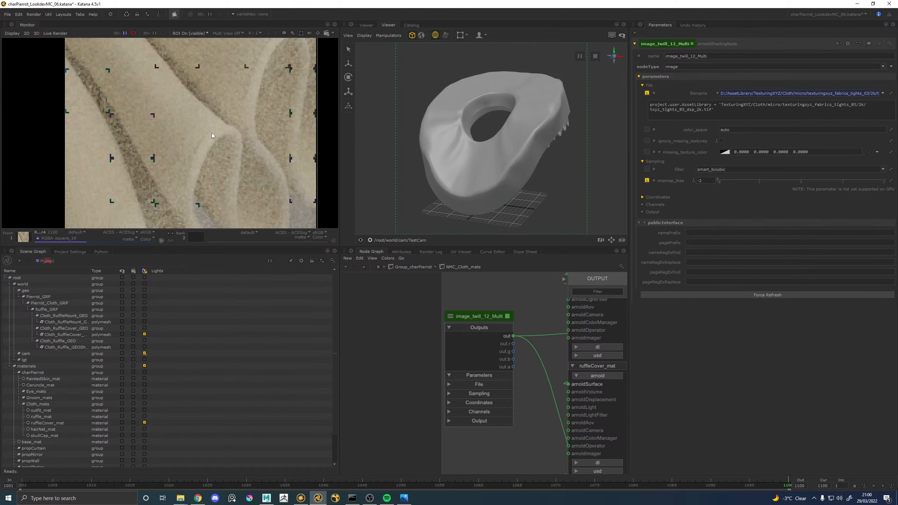
scroll(198, 130, down, 3)
scroll(194, 126, up, 2)
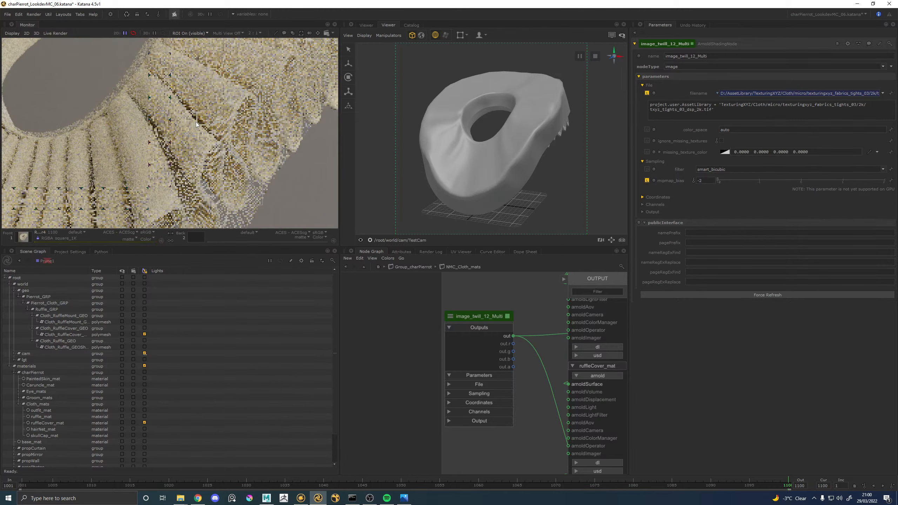
scroll(205, 138, up, 1)
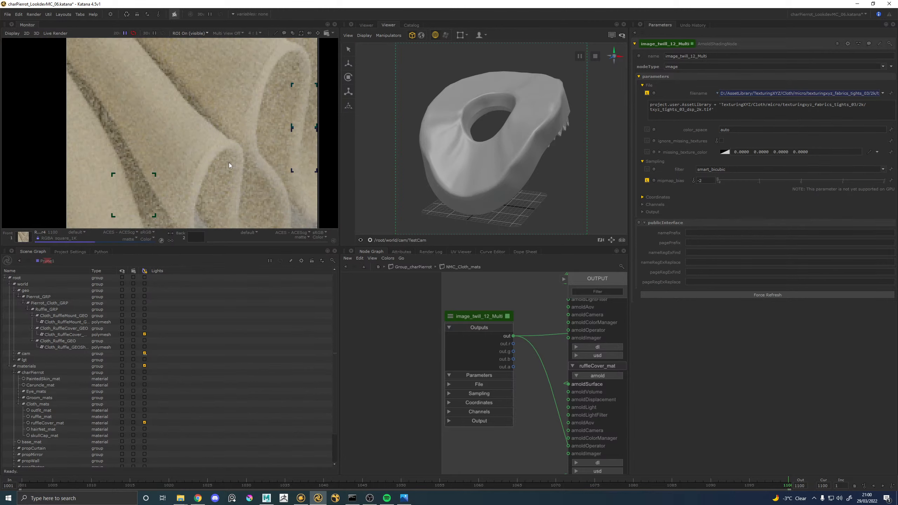
scroll(229, 163, up, 1)
scroll(229, 164, down, 2)
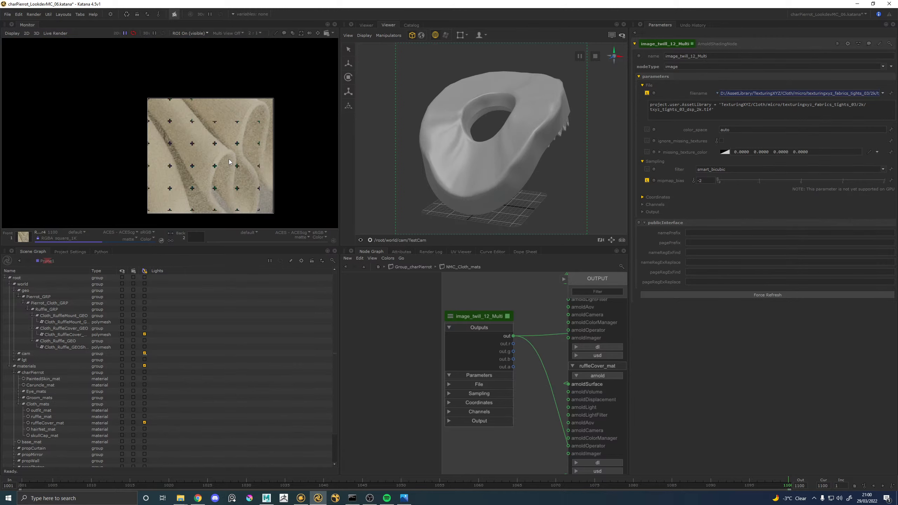
Compare the current region render repeatedly with the neighbouring catalog render, checking the cloth over the folds
key(Page_Down)
key(Page_Up)
key(Page_Down)
key(Page_Up)
key(Page_Down)
key(Page_Up)
scroll(231, 157, up, 1)
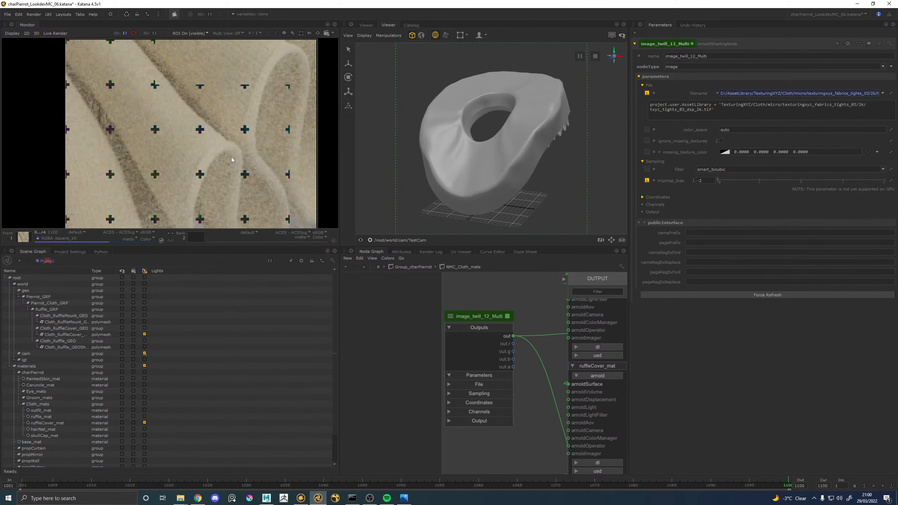
scroll(225, 157, down, 2)
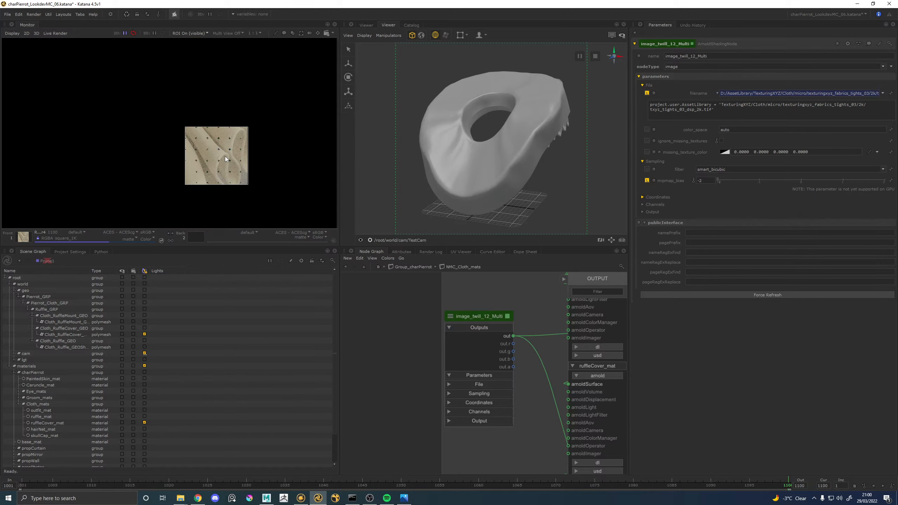
scroll(225, 157, up, 2)
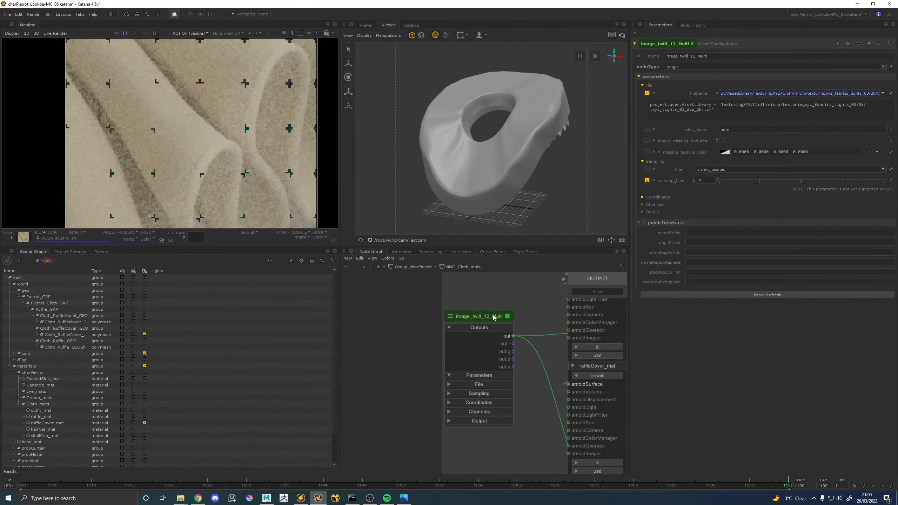
Show the parameters of range37, the range node fed by image_twill_12_Multi
middle_drag(491, 331, 320, 341)
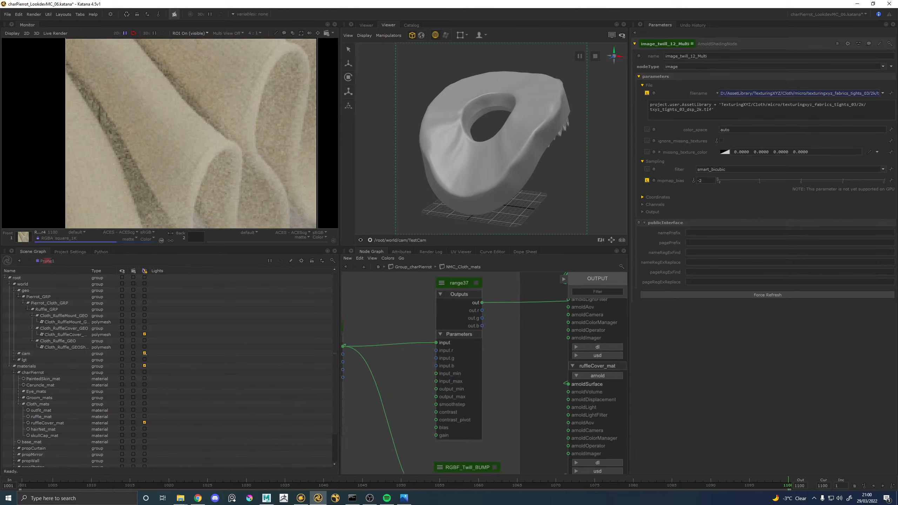
middle_drag(466, 280, 448, 284)
click(457, 287)
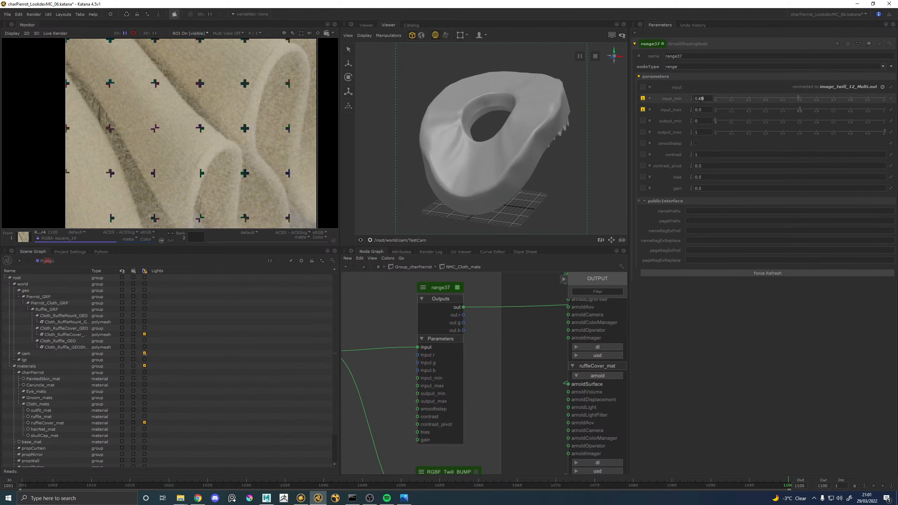
Try an input_min of 0.39 and an input_max of 0.4 on range37 and check the re-rendered cloth
text(39)
click(703, 111)
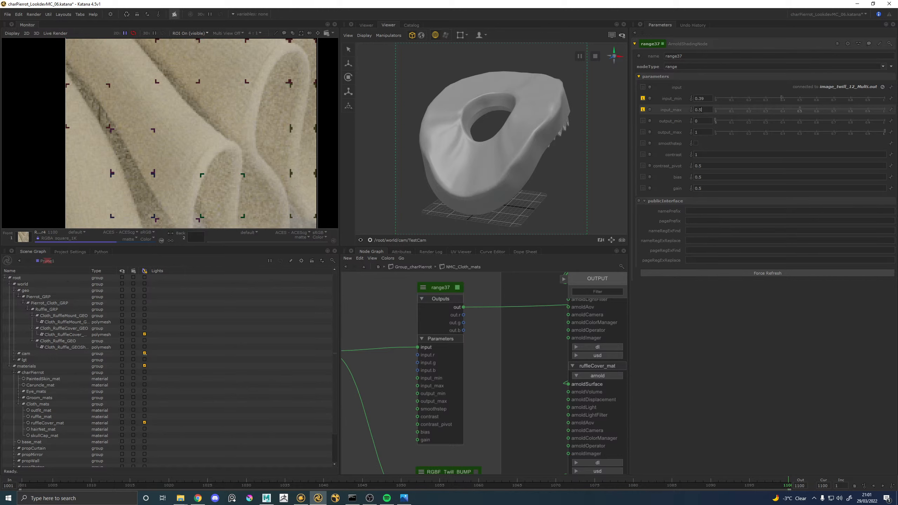
key(BackSpace)
key(Return)
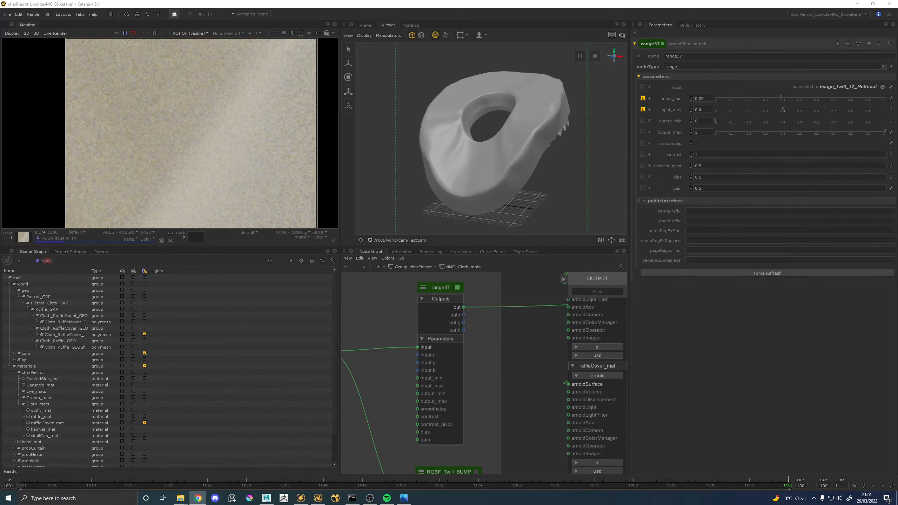
scroll(155, 122, down, 1)
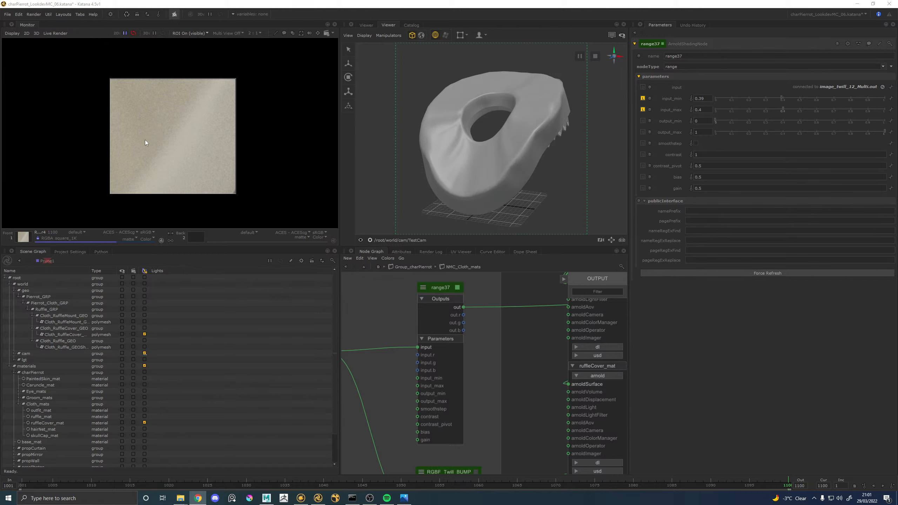
scroll(146, 141, up, 1)
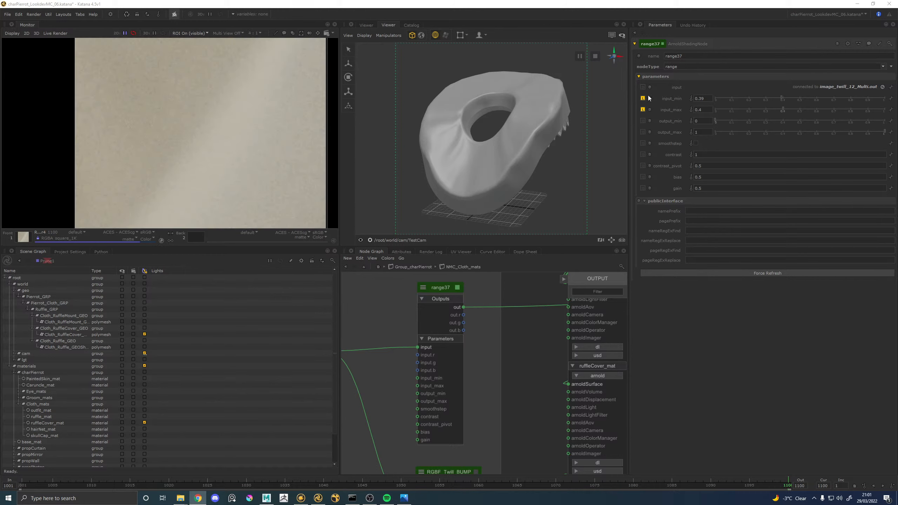
Set range37's input_min to 0.44 and input_max to 0.45
click(702, 99)
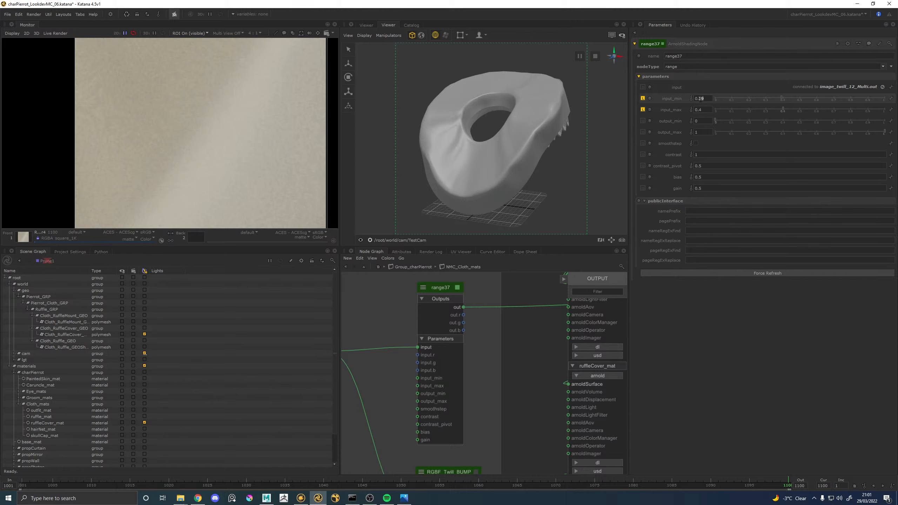
double_click(702, 99)
text(44)
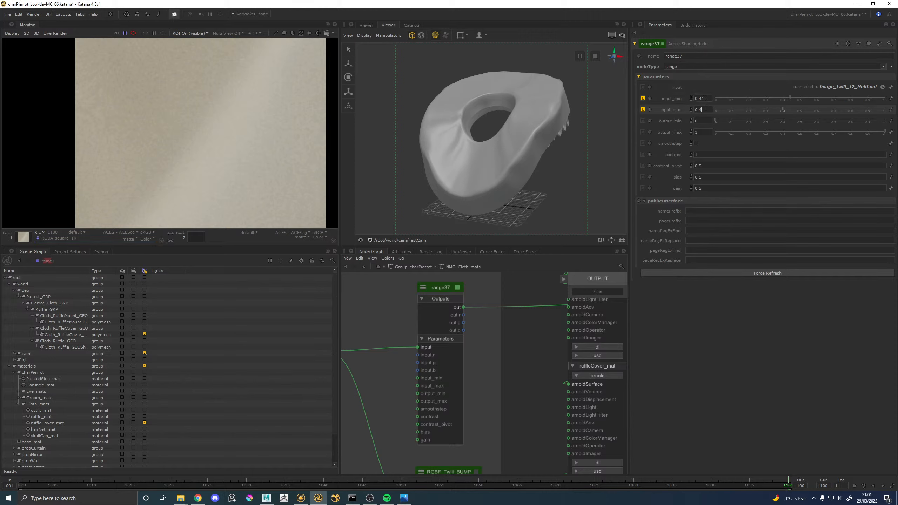
text(5)
key(Return)
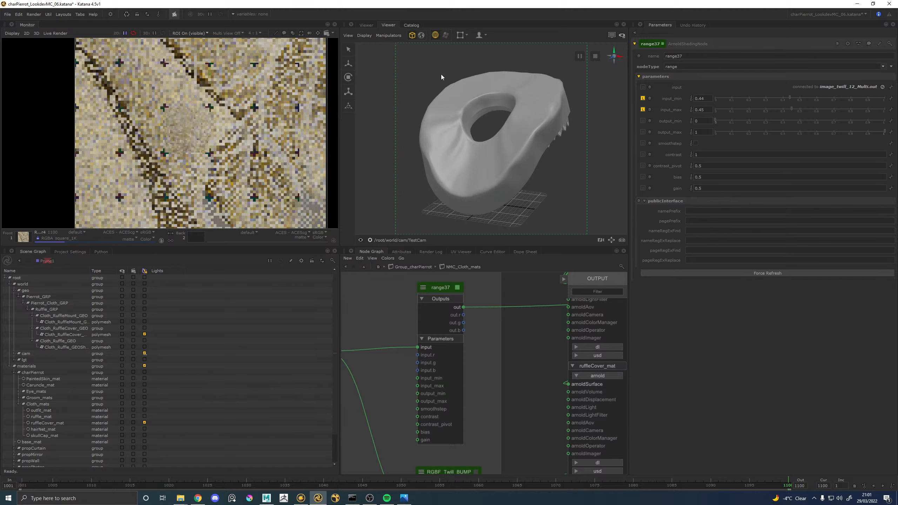
Delete the previous render of the flat, opaque-looking cloth from the render catalog
click(411, 25)
click(474, 124)
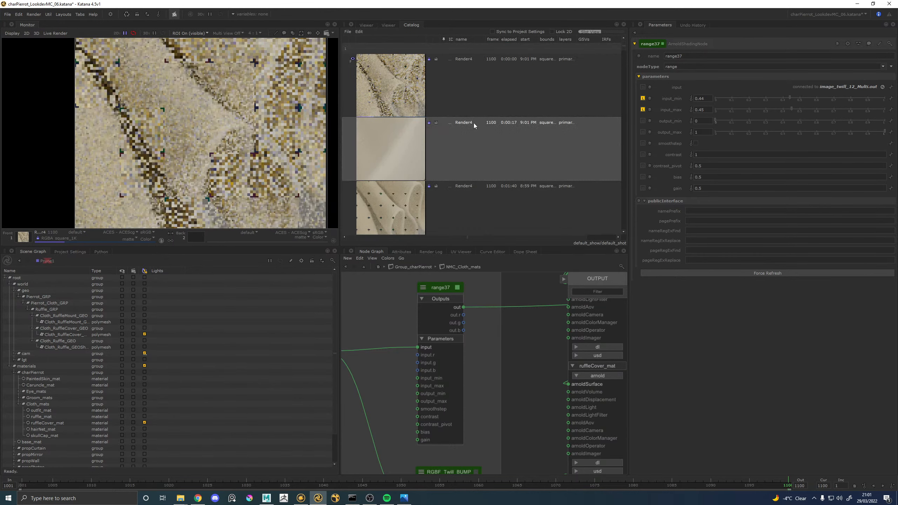
key(Delete)
click(438, 256)
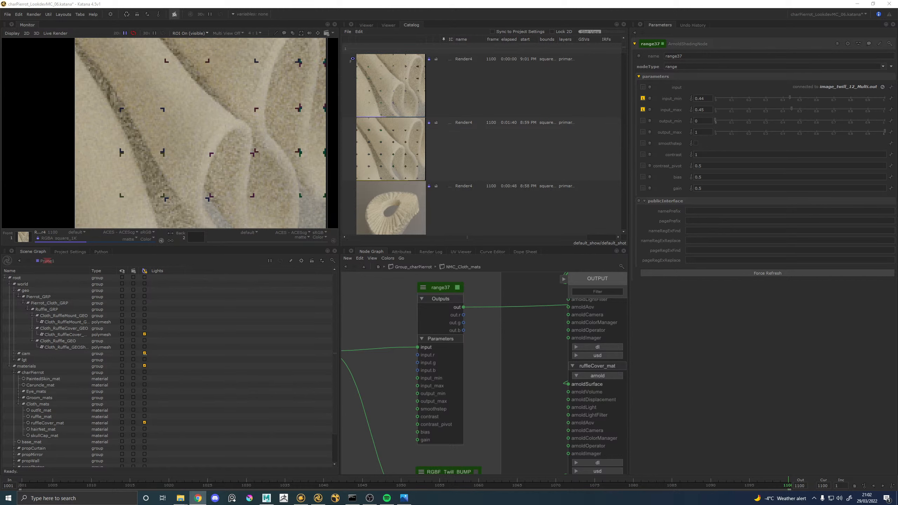
Compare the new region render with the earlier one of the same folds, up close and at reduced size
click(146, 152)
key(Down)
key(Up)
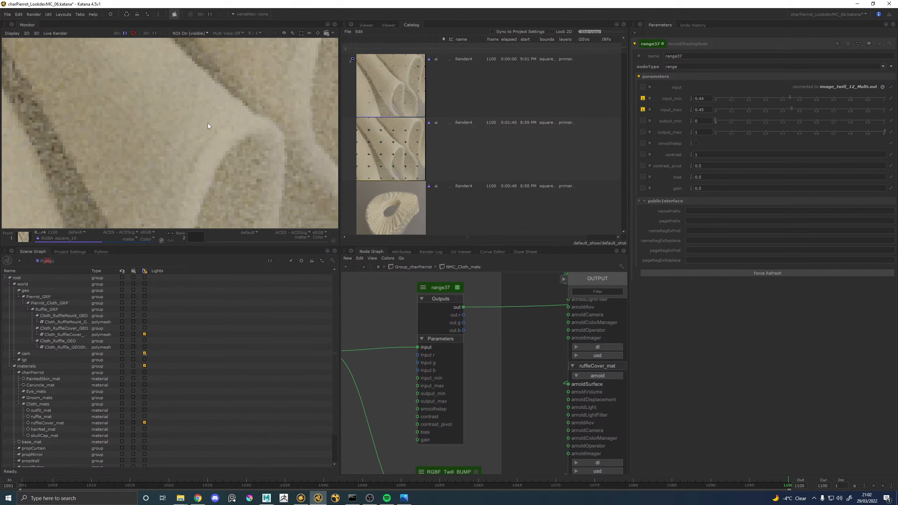
scroll(208, 123, down, 3)
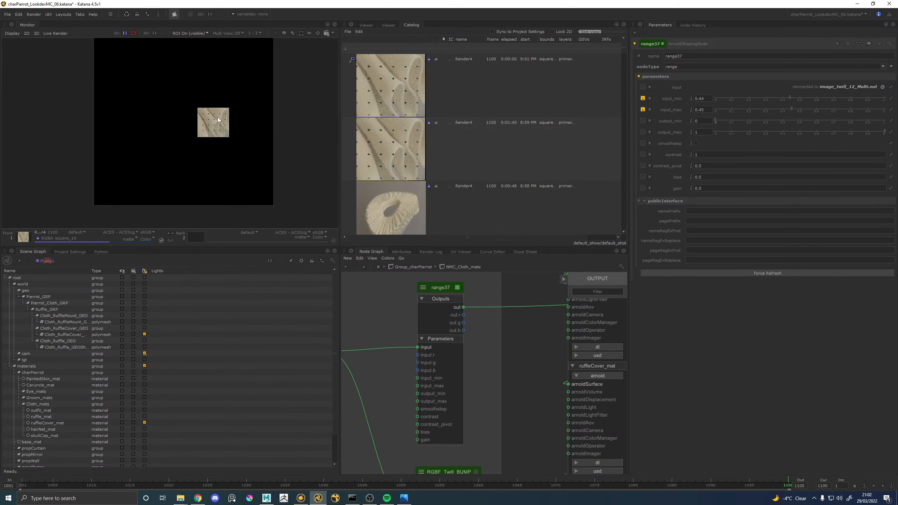
Turn off the render region and reframe TestCam closer to the ruffle's outer edge for a full-frame render
click(365, 25)
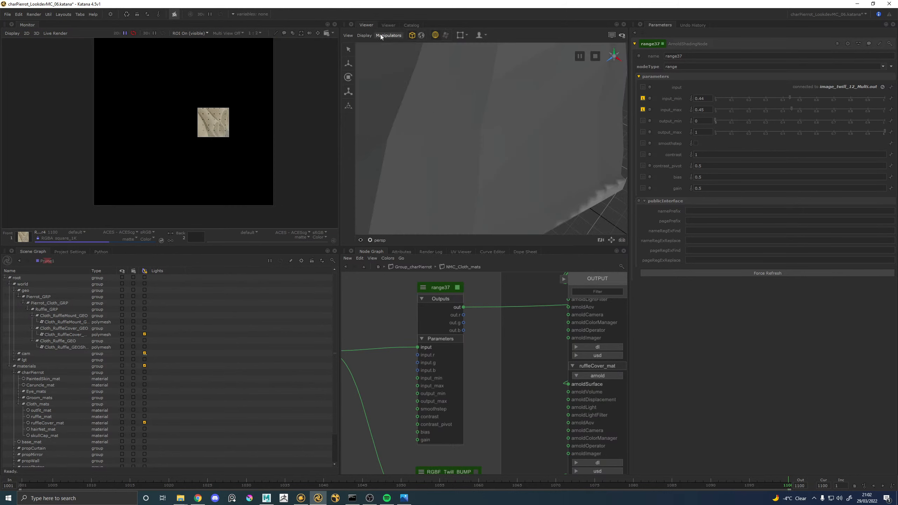
click(388, 25)
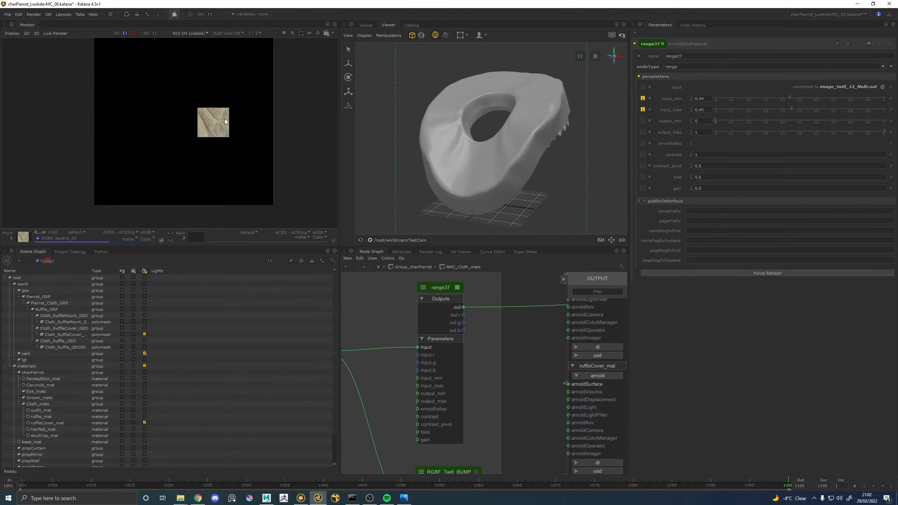
scroll(225, 118, up, 3)
key(shift+r)
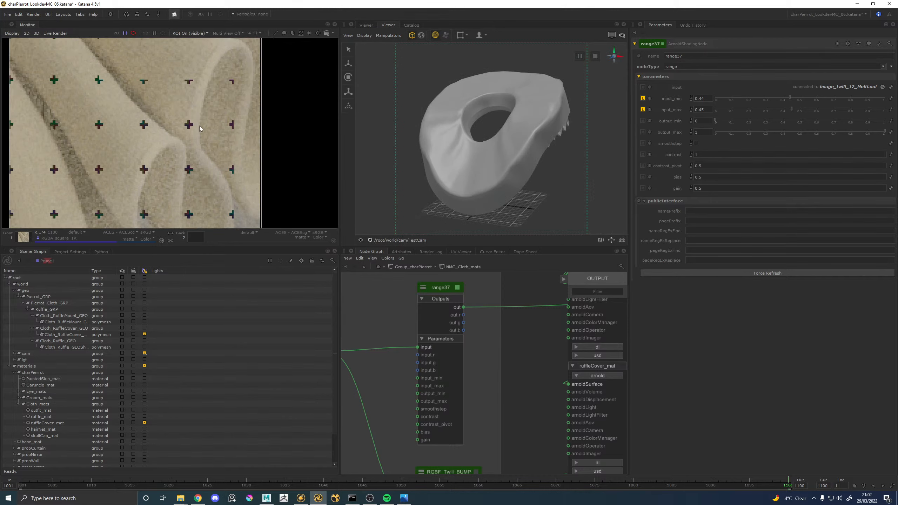
alt+middle_drag(490, 118, 454, 126)
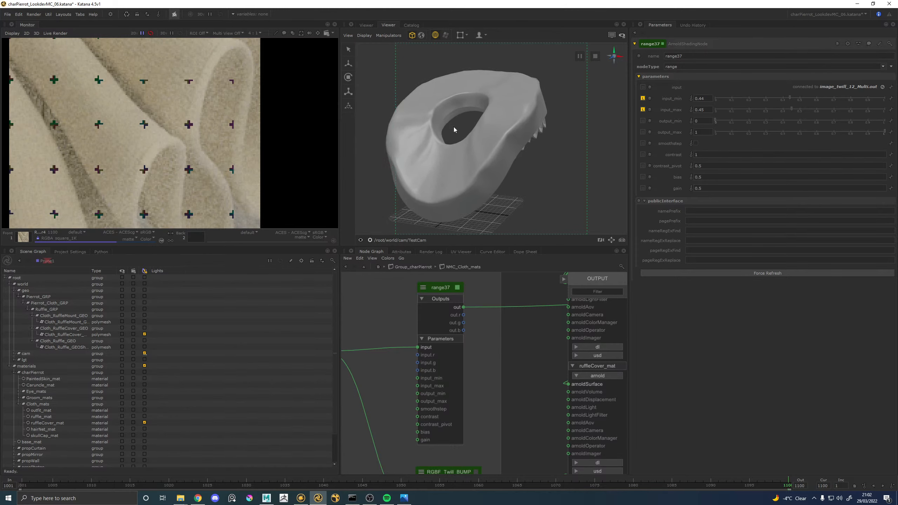
alt+right_drag(453, 126, 574, 152)
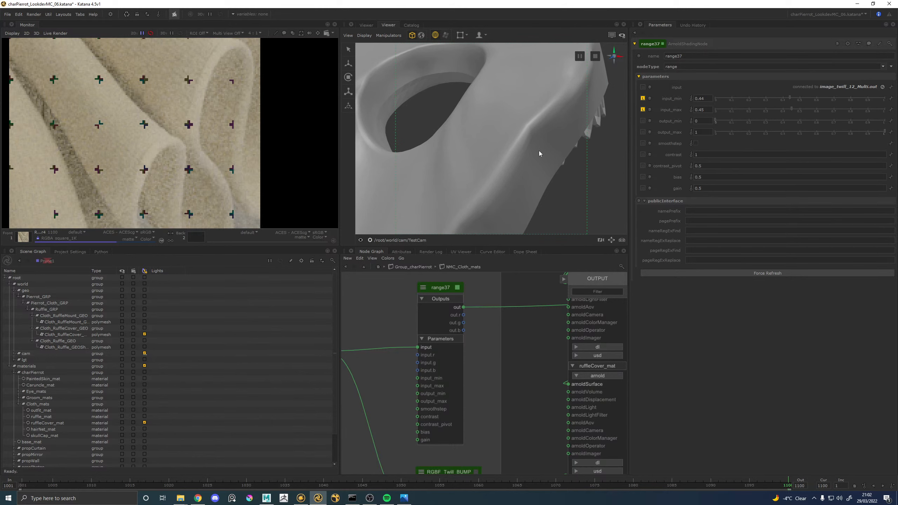
alt+middle_drag(539, 150, 493, 95)
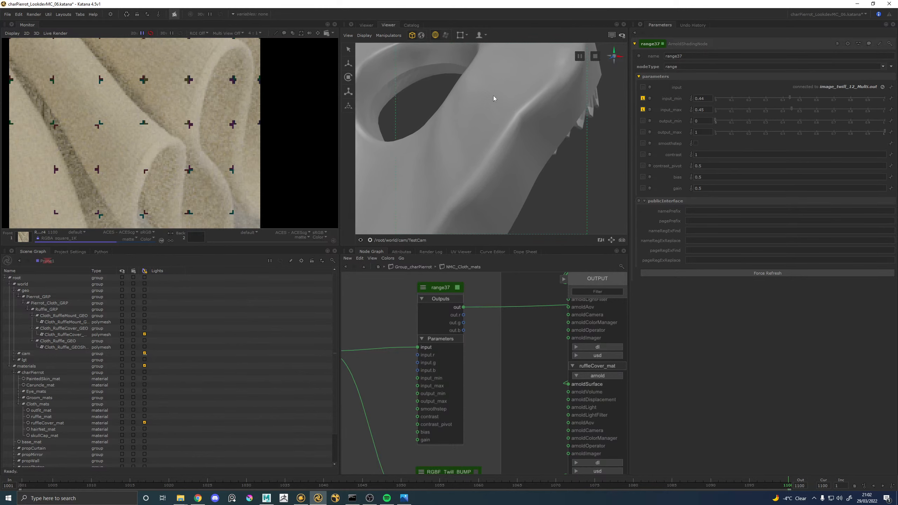
scroll(153, 121, down, 2)
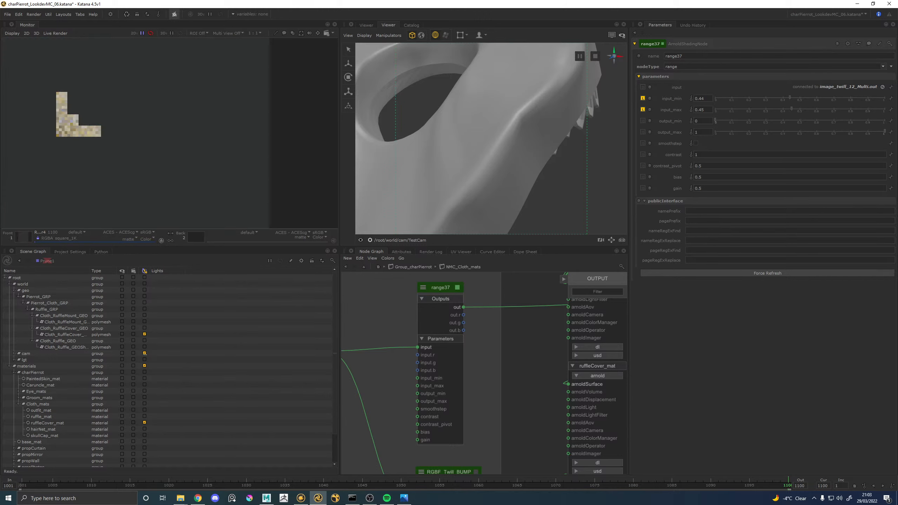
scroll(147, 143, down, 1)
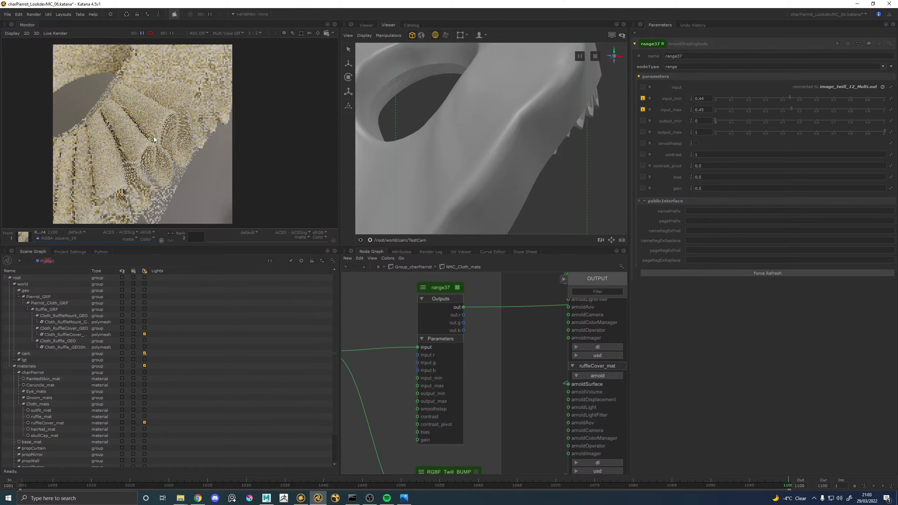
Examine the specular and sss passes of the closer ruffle render at different magnifications
scroll(159, 119, up, 1)
click(79, 232)
click(85, 282)
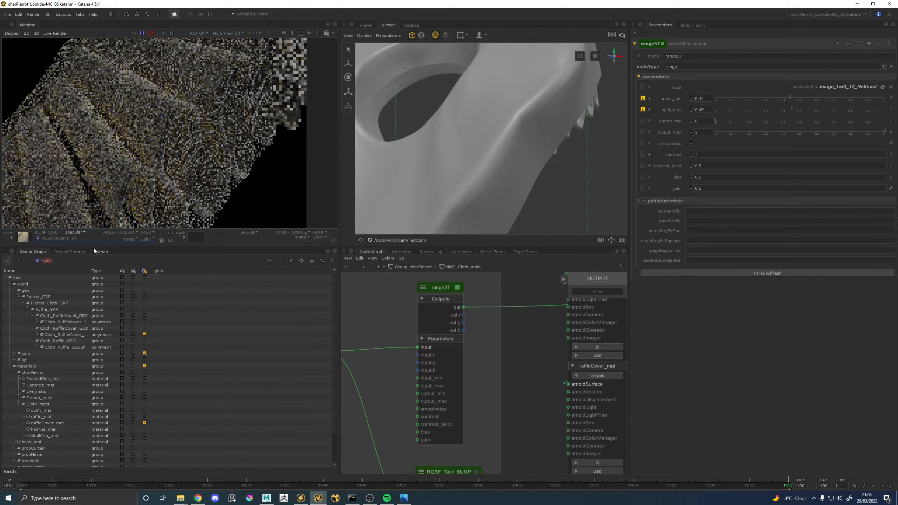
click(76, 233)
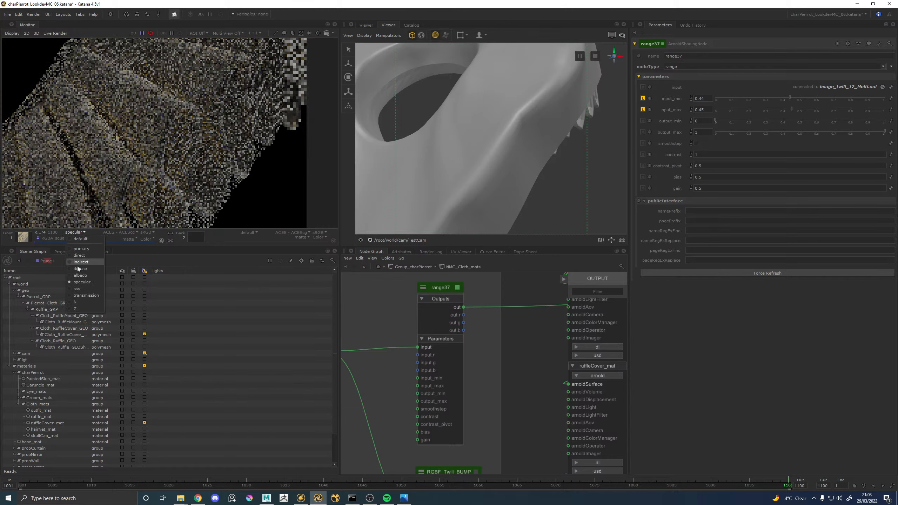
click(78, 288)
scroll(129, 153, down, 1)
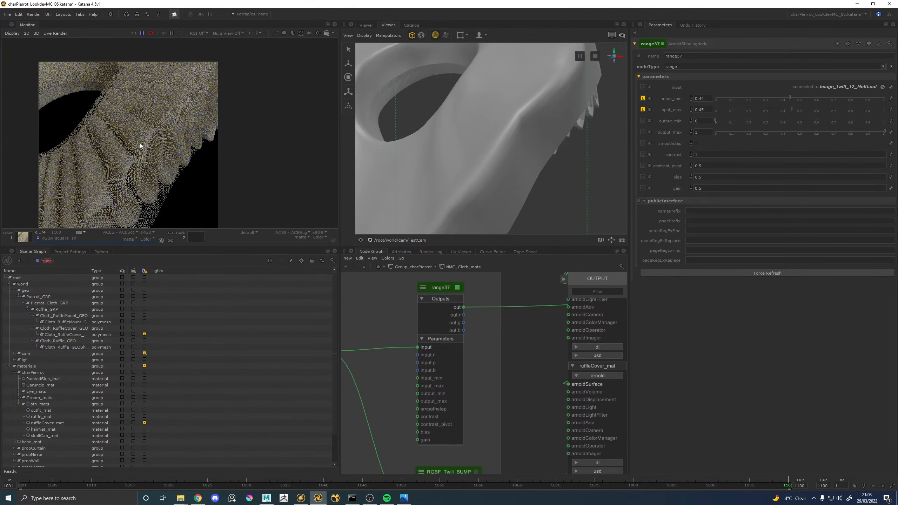
scroll(171, 124, up, 1)
scroll(159, 125, down, 1)
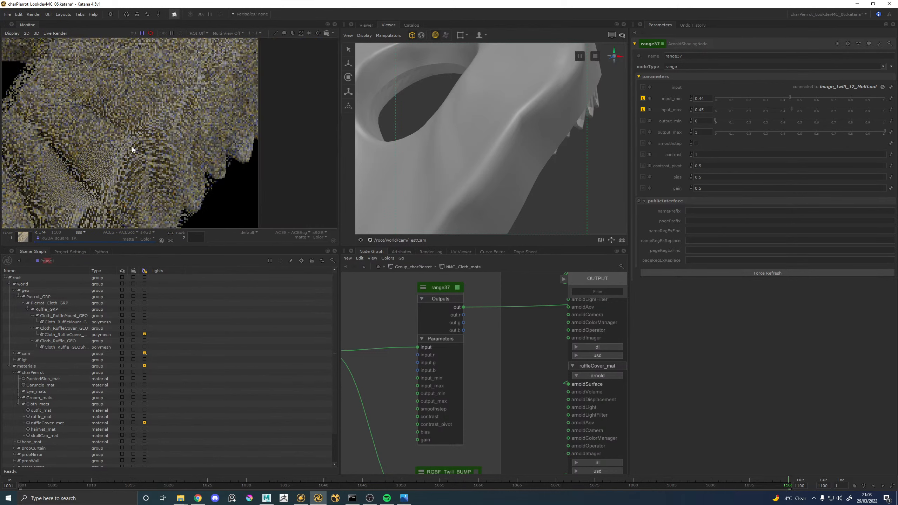
scroll(119, 207, up, 1)
scroll(107, 181, up, 1)
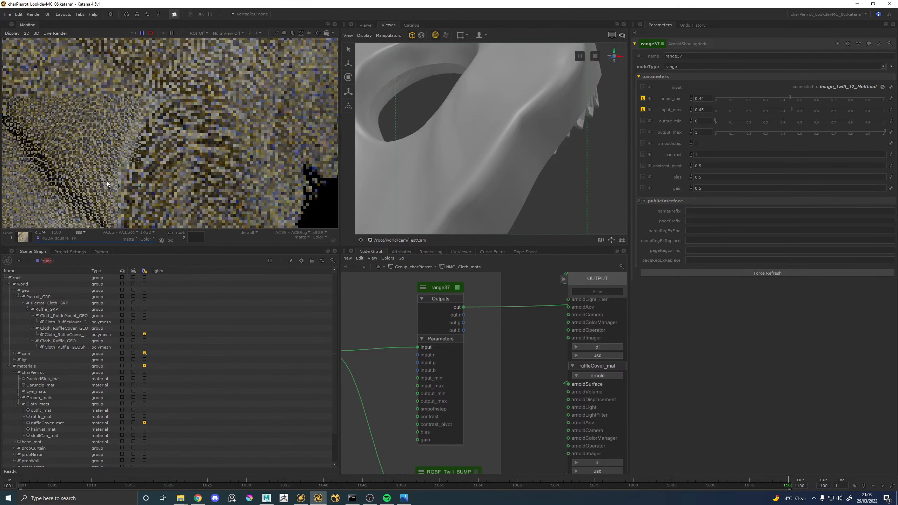
Switch the monitor back to the default pass and inspect the folds near the ruffle's outer edge
click(81, 233)
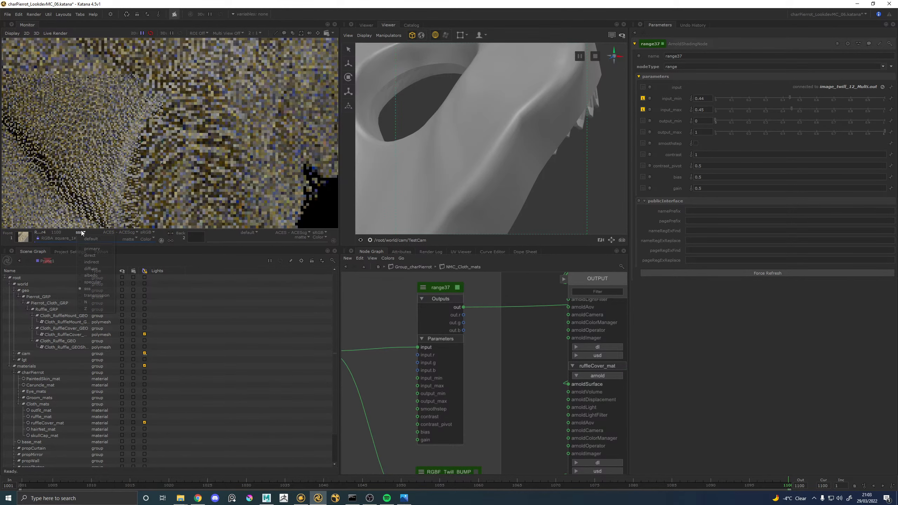
click(94, 244)
scroll(104, 165, down, 1)
middle_drag(75, 153, 153, 136)
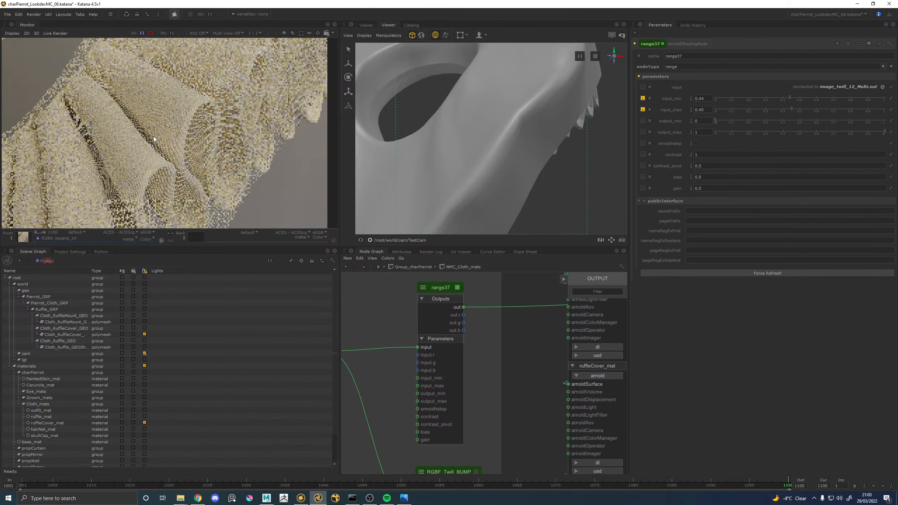
Examine the ruffle folds in the default render at different magnifications, with more of the cloth material's node network in view
scroll(179, 144, up, 1)
scroll(165, 130, down, 1)
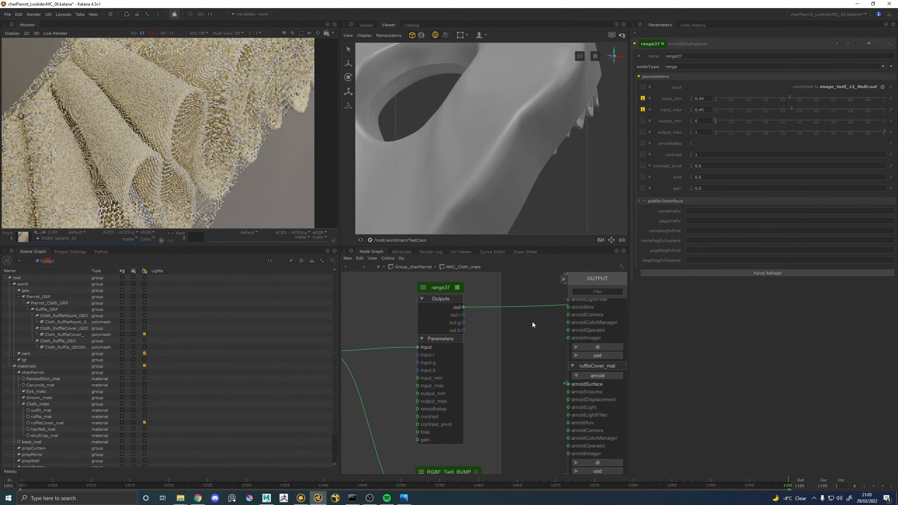
scroll(532, 322, down, 5)
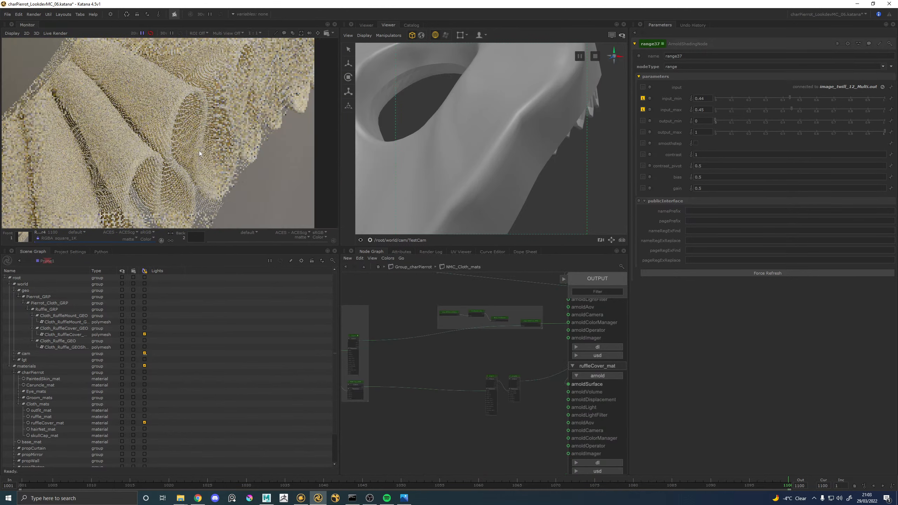
scroll(209, 149, down, 5)
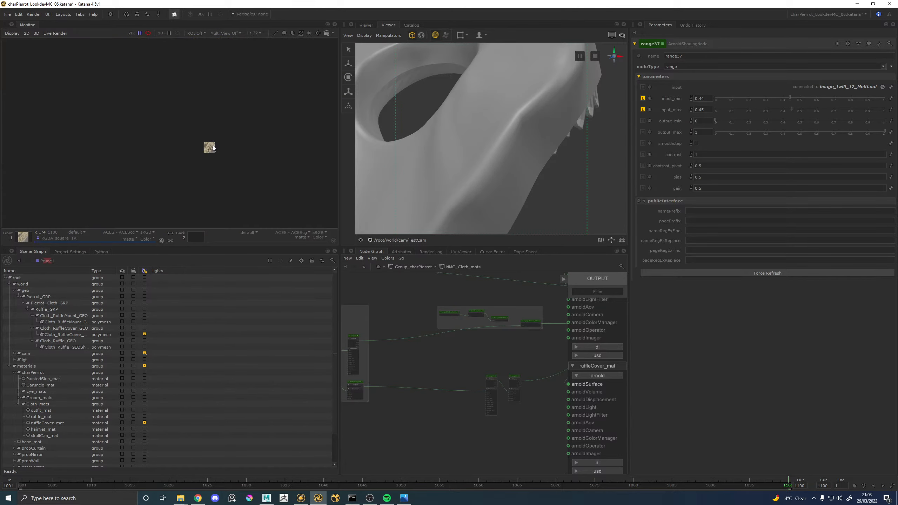
scroll(186, 153, up, 5)
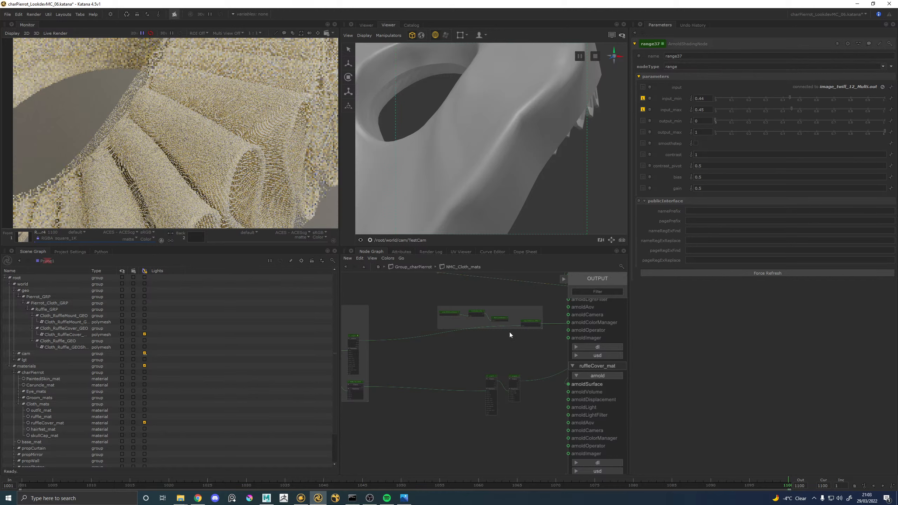
middle_drag(373, 320, 443, 305)
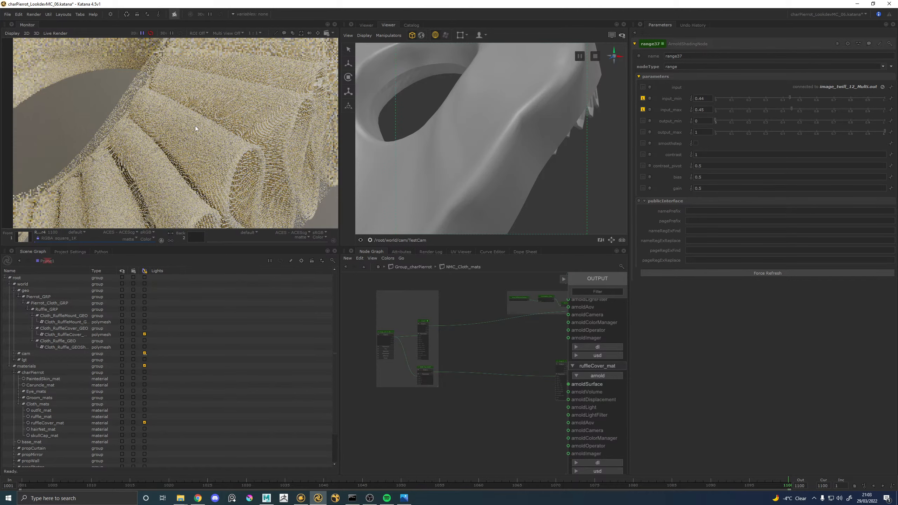
scroll(197, 128, up, 1)
scroll(209, 126, down, 1)
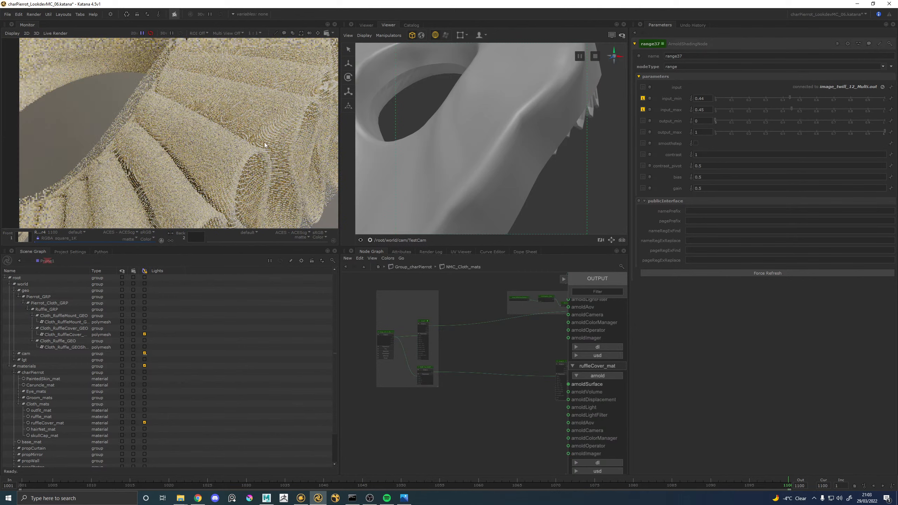
middle_drag(263, 141, 209, 127)
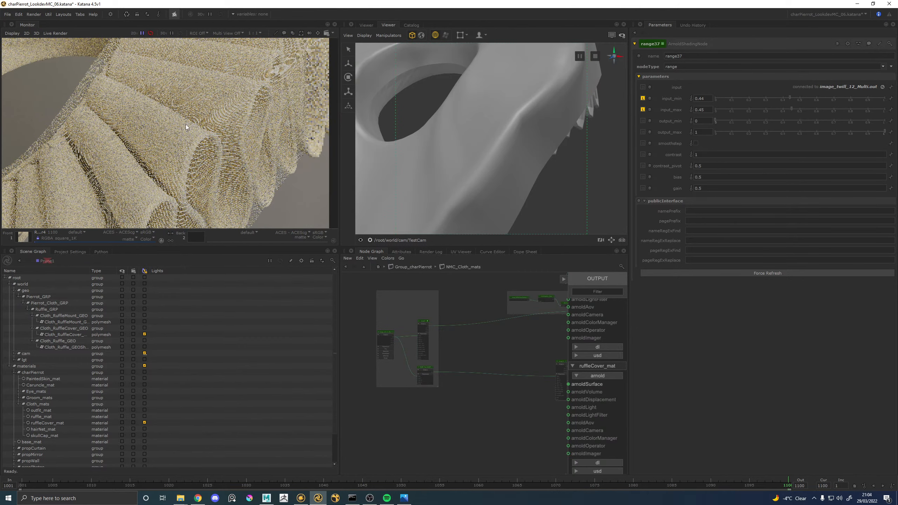
Maximize the monitor to fill the window and inspect the folds' weave up close and at full-frame size
key(space)
middle_drag(191, 126, 293, 176)
scroll(299, 180, up, 1)
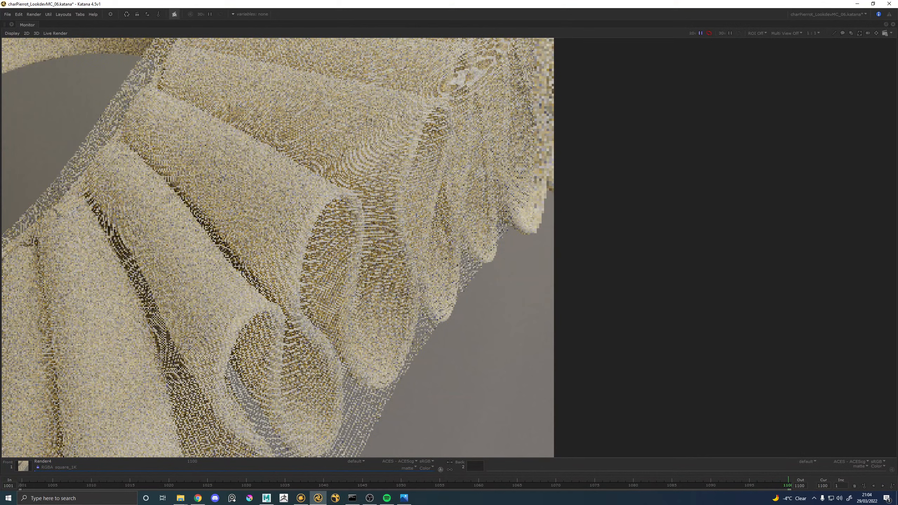
middle_drag(206, 232, 278, 259)
scroll(278, 259, down, 1)
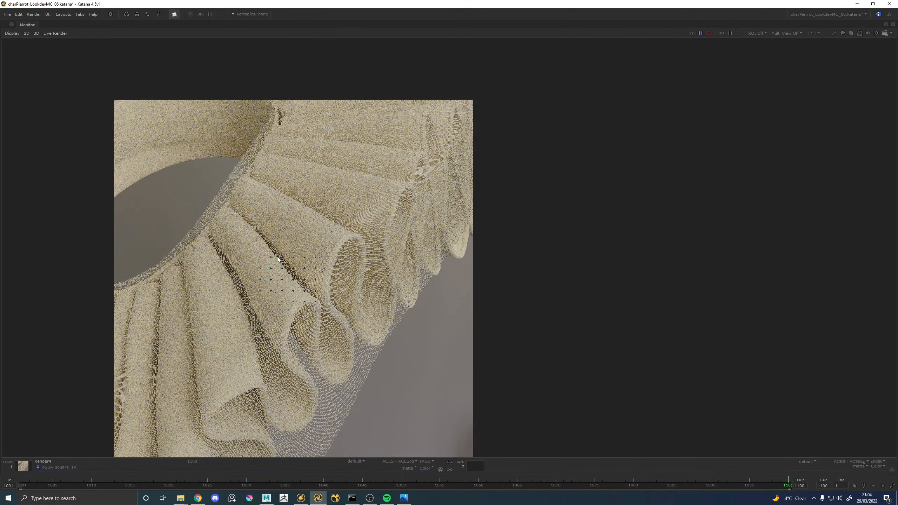
scroll(286, 258, up, 1)
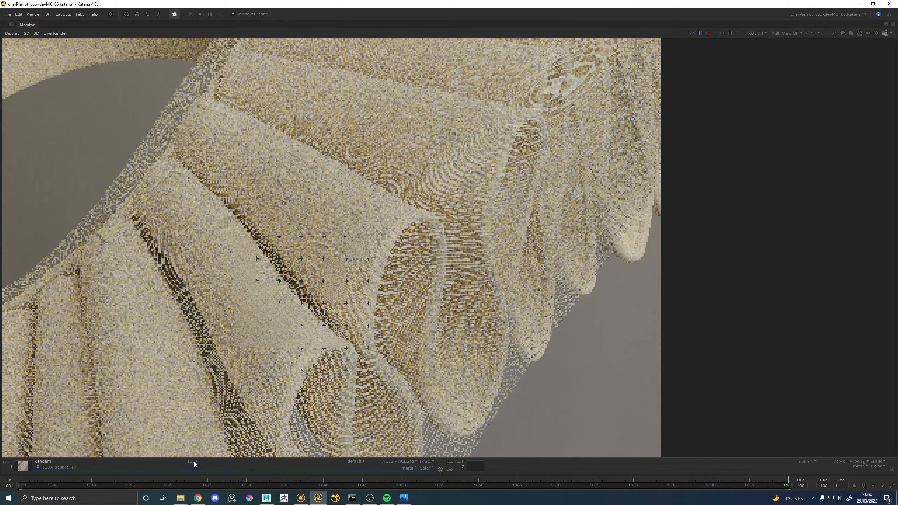
Check the albedo pass of the ruffle render up close and return the monitor to the default pass
click(350, 461)
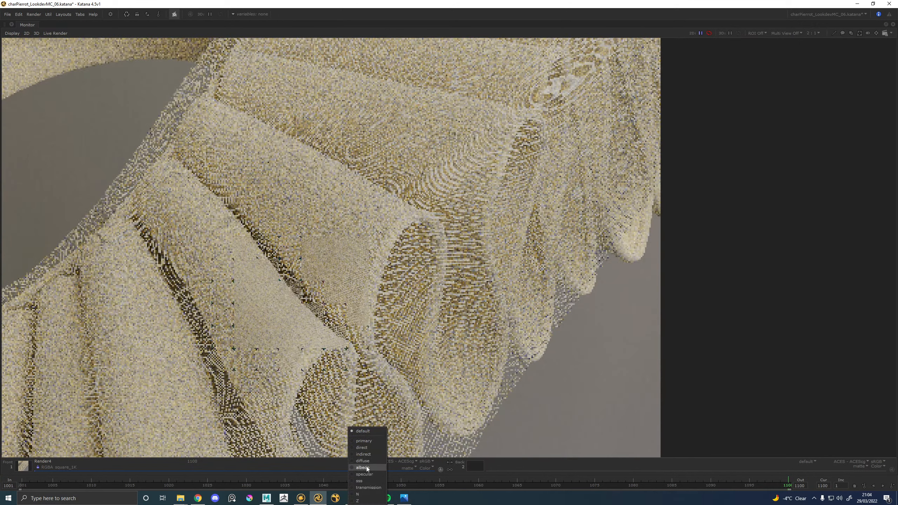
click(363, 469)
scroll(307, 341, up, 1)
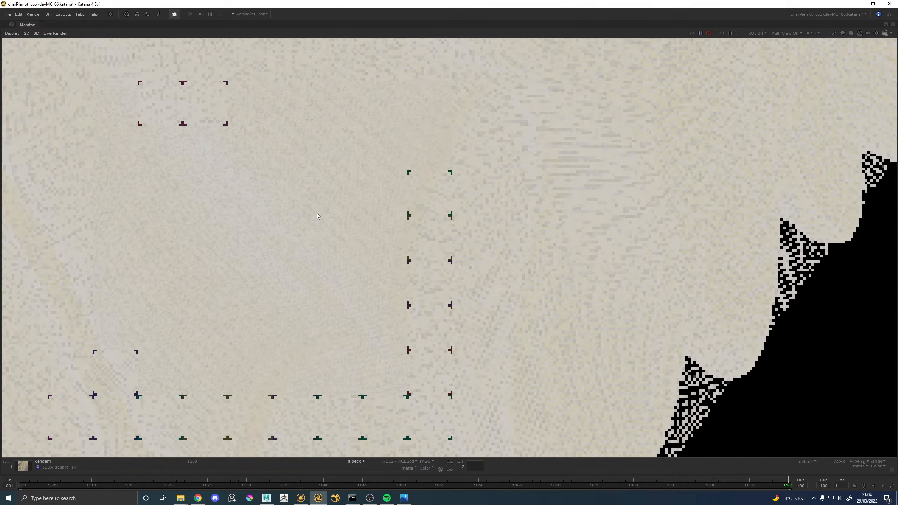
scroll(316, 219, down, 1)
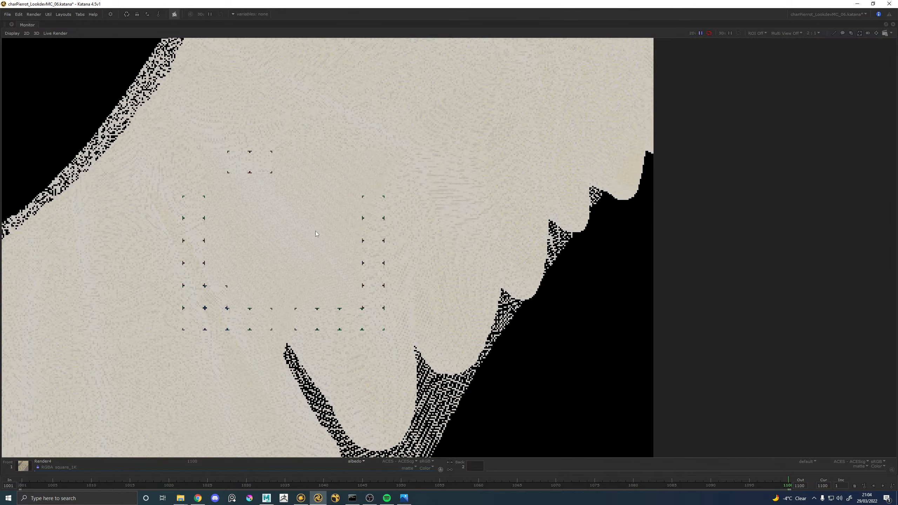
click(356, 462)
click(357, 430)
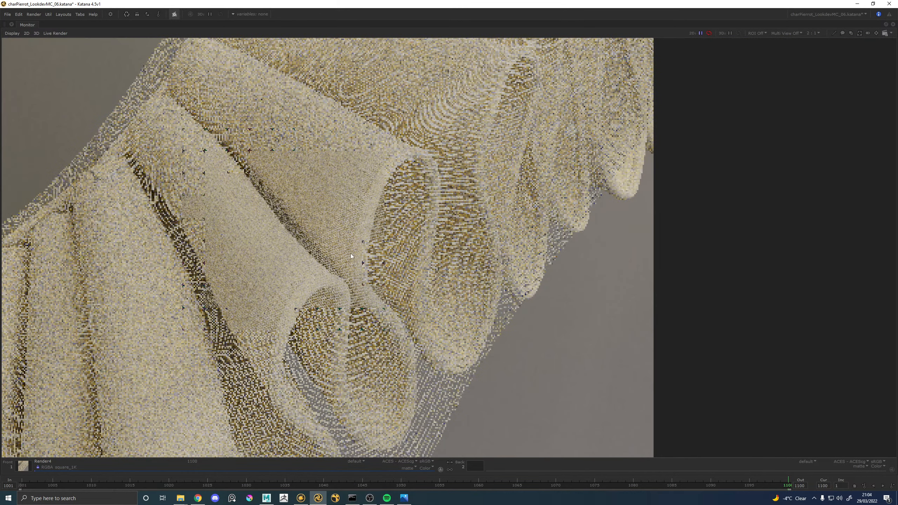
Examine the twill weave on the central folds and inside their openings as the render refines, at several magnifications
scroll(351, 253, up, 1)
scroll(350, 260, down, 1)
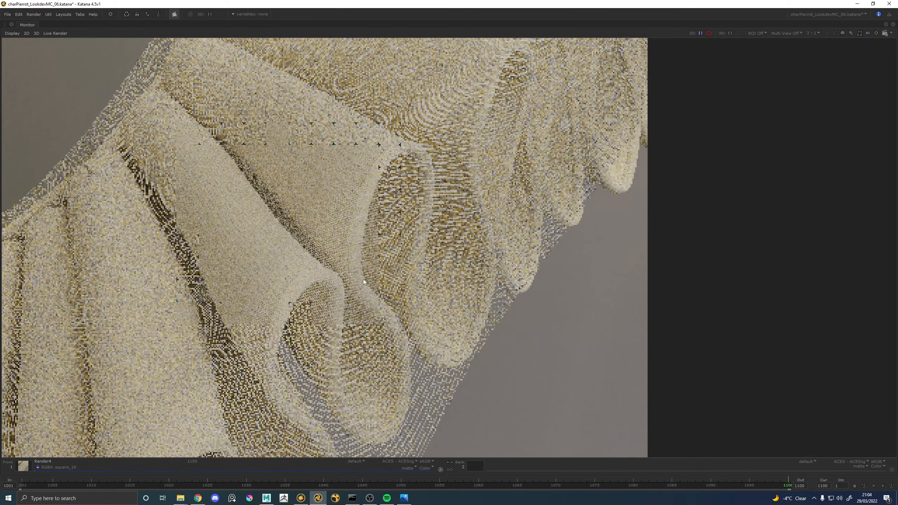
scroll(310, 229, down, 1)
scroll(305, 222, up, 2)
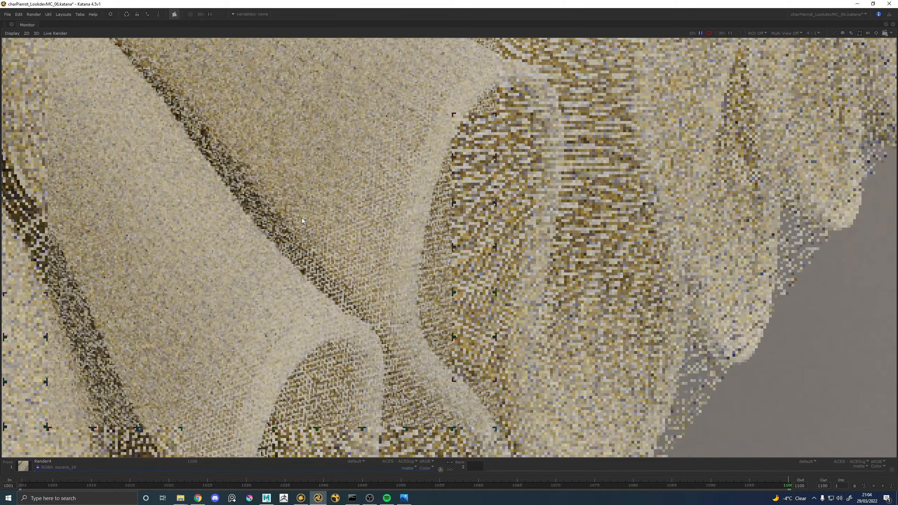
scroll(301, 217, down, 1)
scroll(292, 208, up, 1)
scroll(293, 211, down, 6)
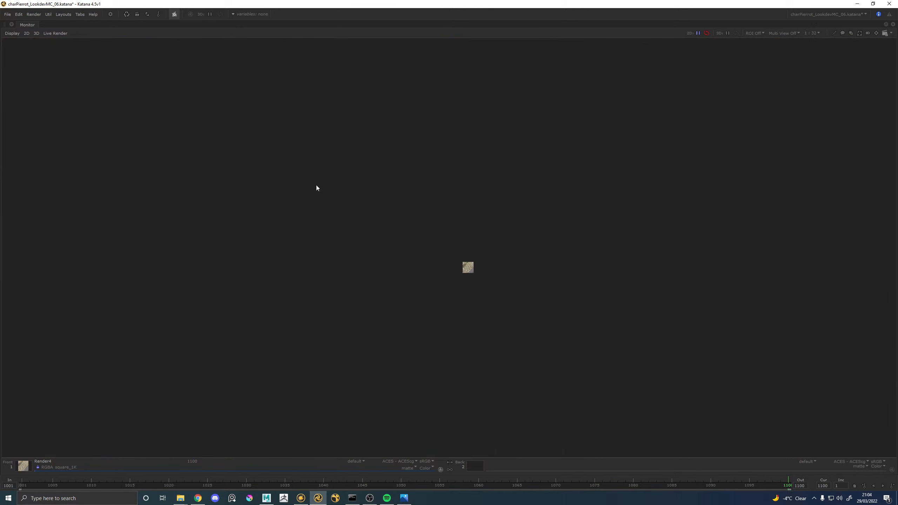
scroll(352, 241, up, 6)
scroll(545, 258, down, 1)
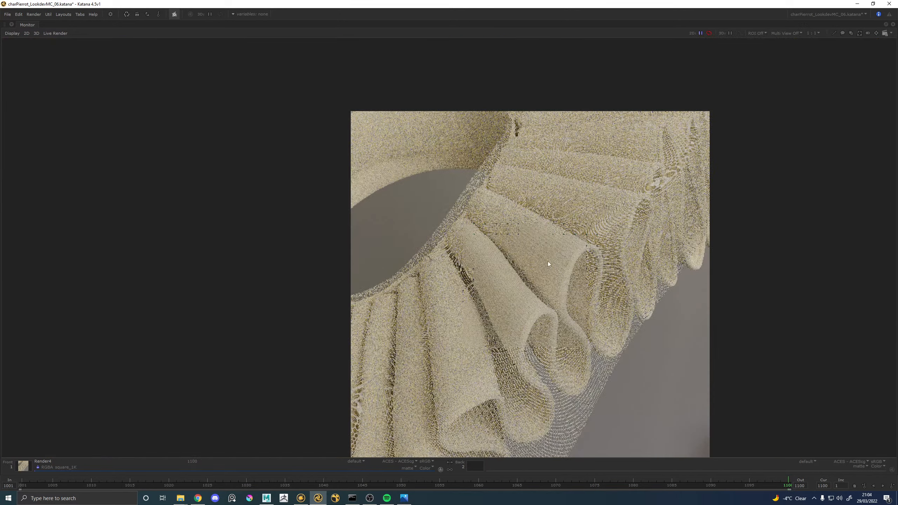
middle_drag(544, 258, 466, 241)
scroll(466, 240, up, 1)
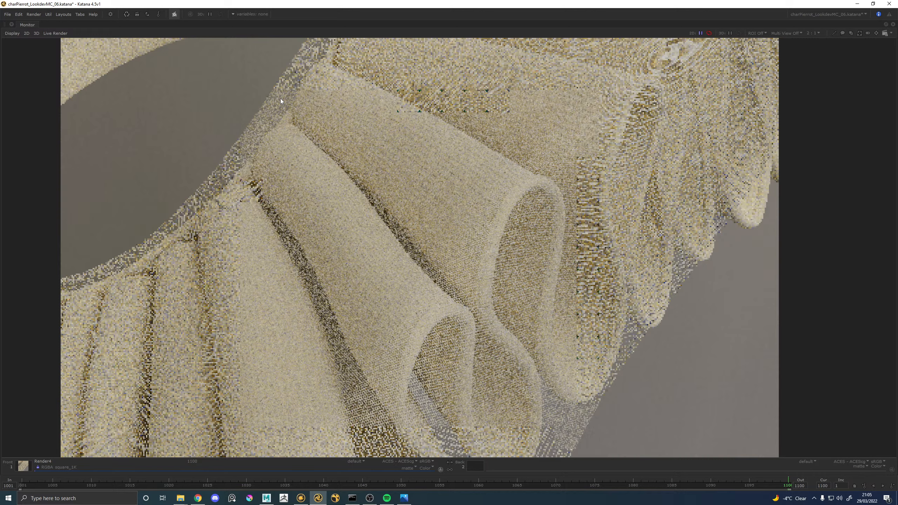
scroll(462, 302, up, 1)
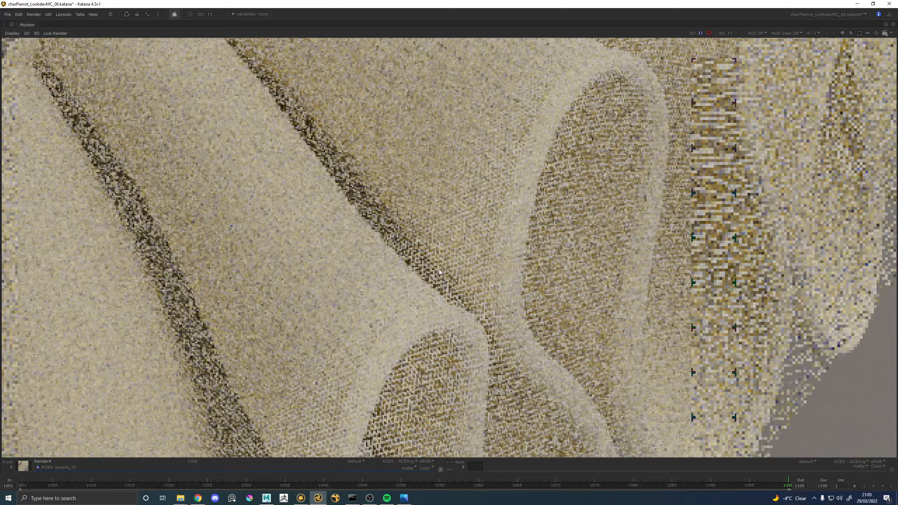
scroll(440, 272, down, 1)
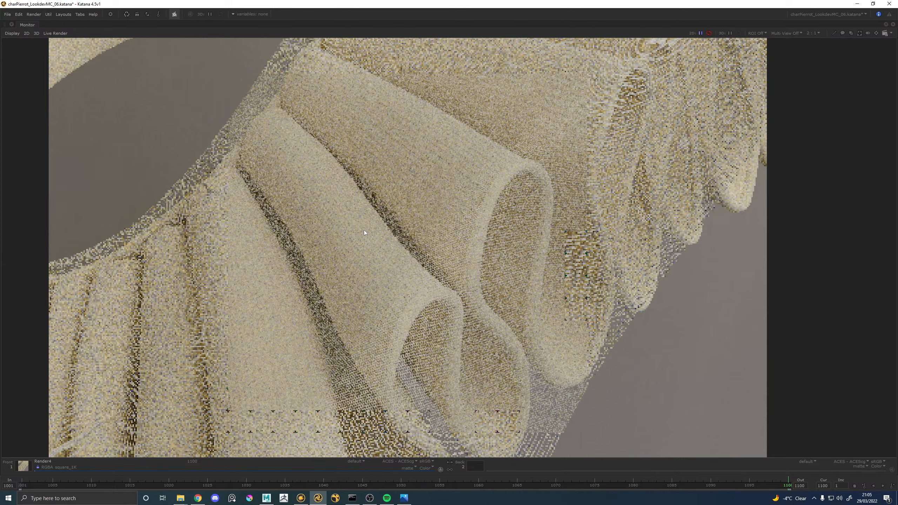
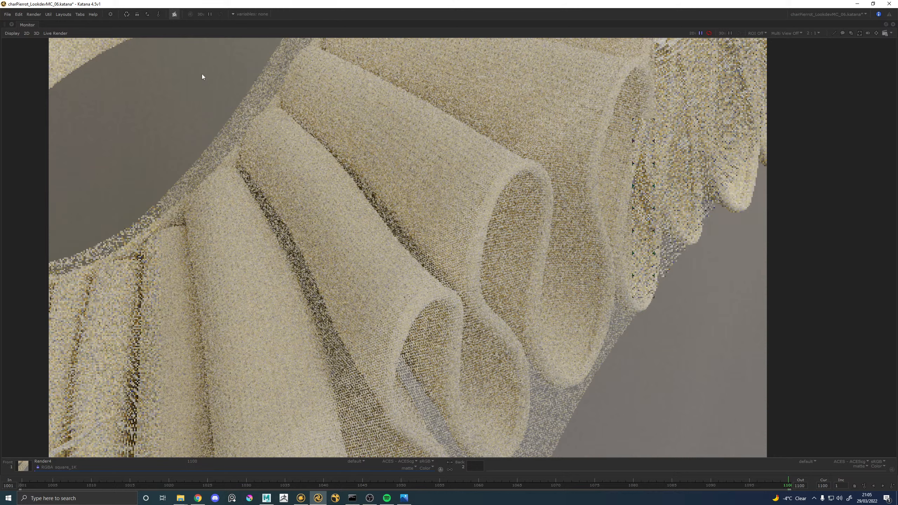
Inspect the upper folds and the see-through inner edge around the neck opening in the refining render
scroll(452, 176, up, 1)
scroll(455, 205, down, 1)
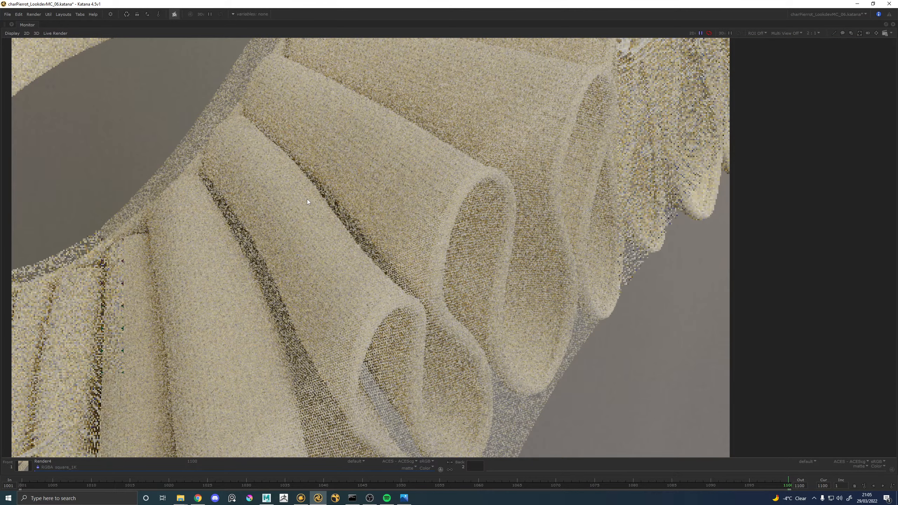
middle_drag(260, 204, 272, 215)
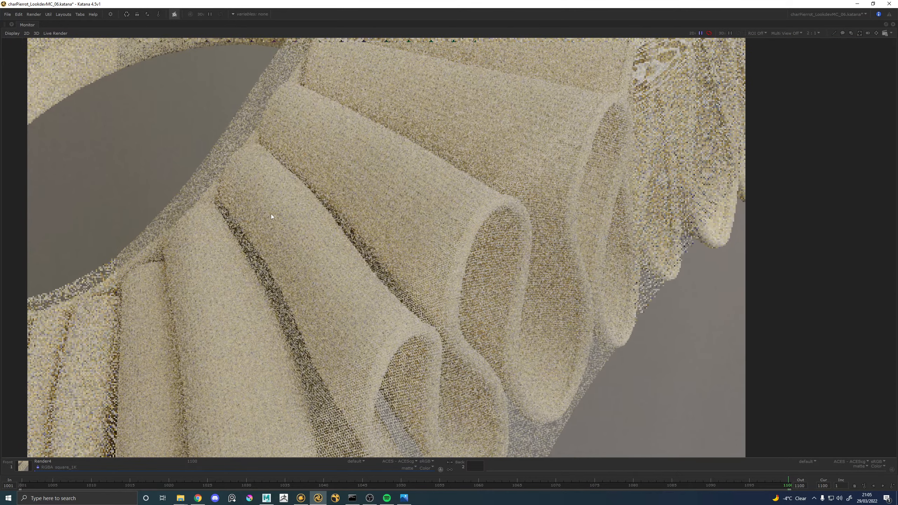
scroll(307, 200, down, 1)
scroll(367, 178, up, 1)
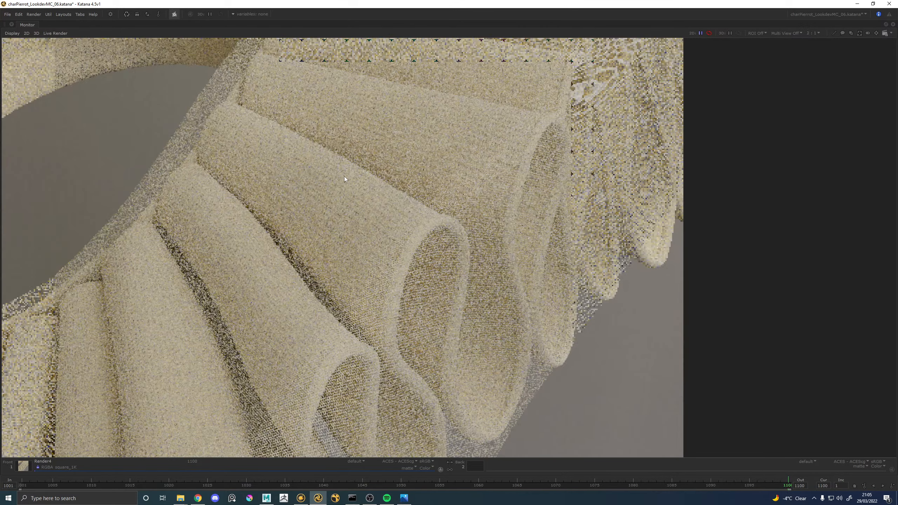
scroll(344, 177, down, 1)
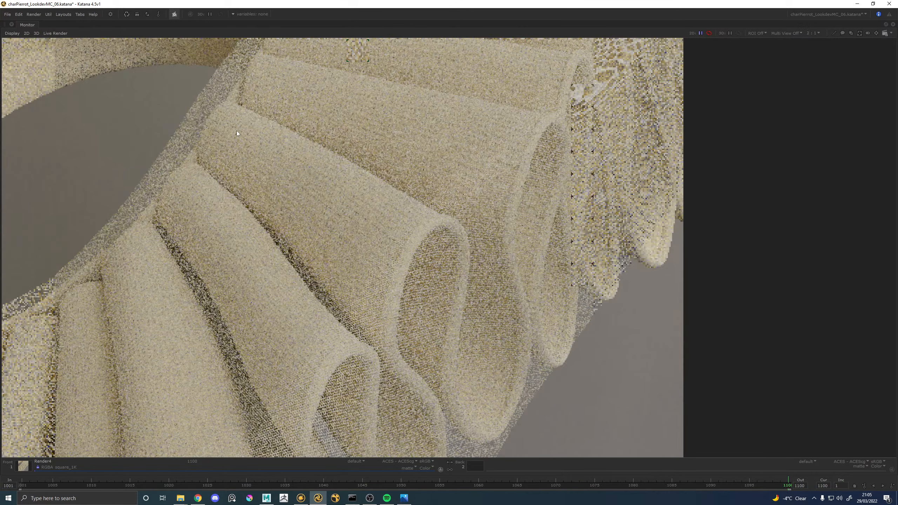
scroll(396, 220, up, 1)
scroll(396, 220, down, 1)
scroll(325, 207, up, 1)
scroll(325, 208, down, 1)
scroll(473, 230, up, 1)
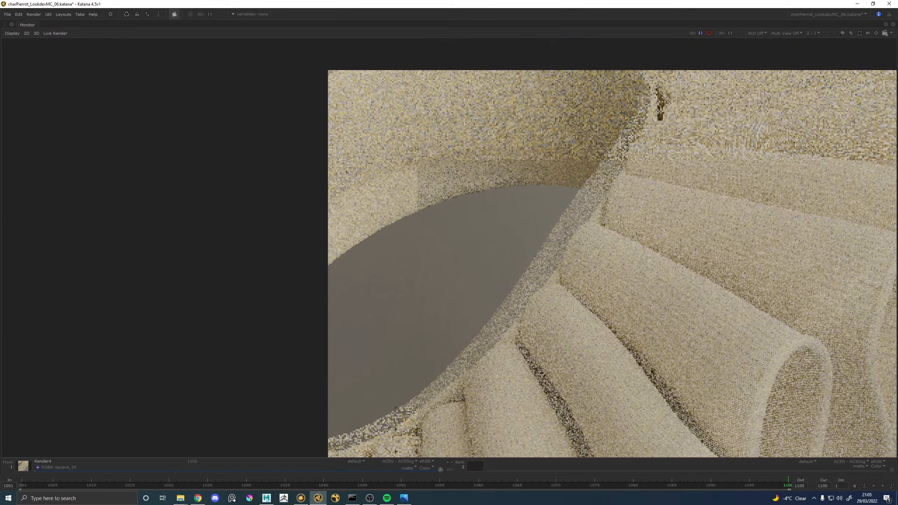
Compare the whole ruffle render at reduced size with close views of the sheer cloth along its outer edge
middle_drag(678, 255, 396, 172)
scroll(483, 201, down, 1)
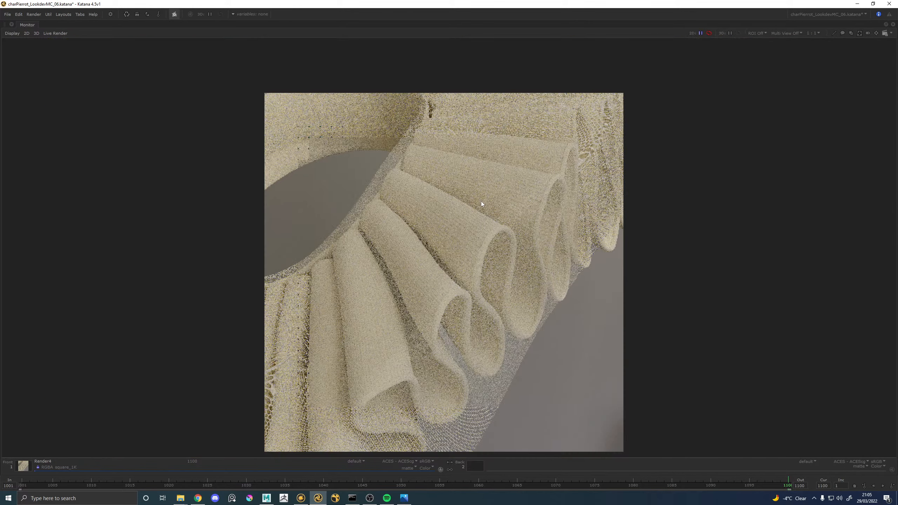
middle_drag(487, 235, 489, 213)
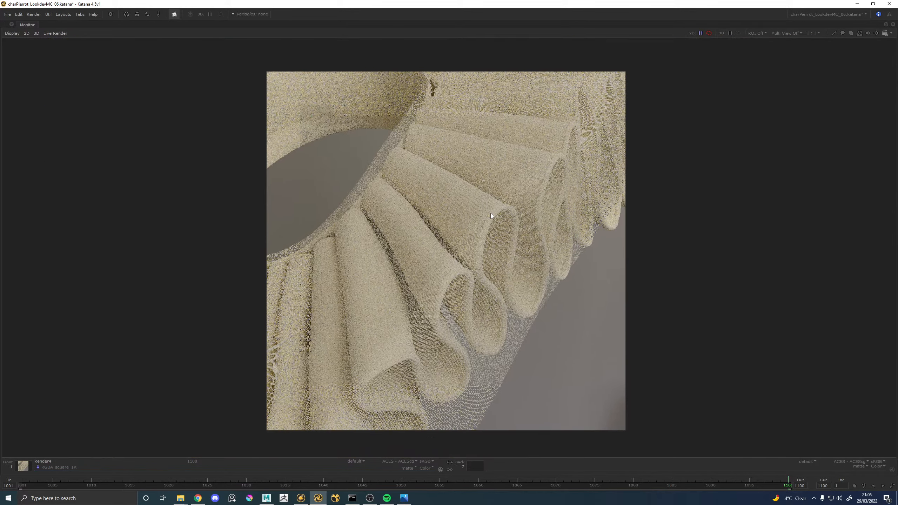
scroll(490, 215, up, 1)
scroll(575, 211, down, 1)
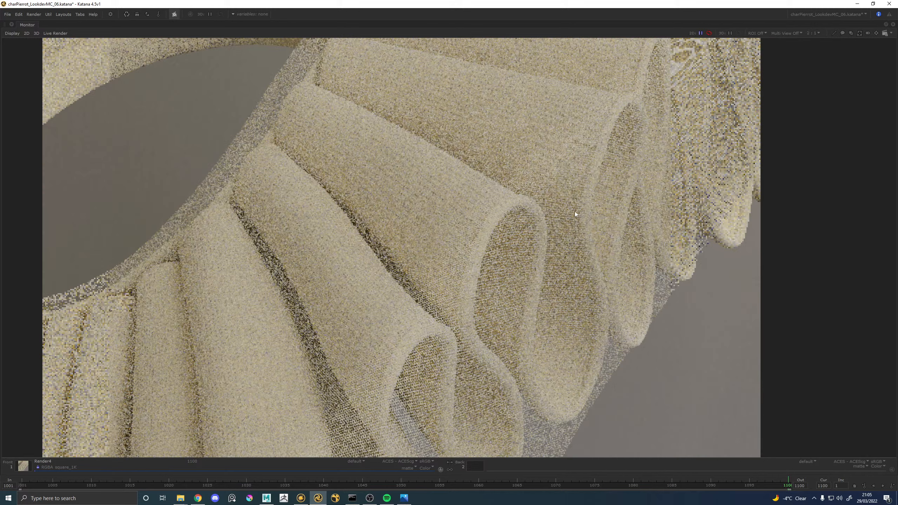
scroll(575, 212, up, 1)
scroll(575, 212, down, 1)
scroll(337, 96, down, 1)
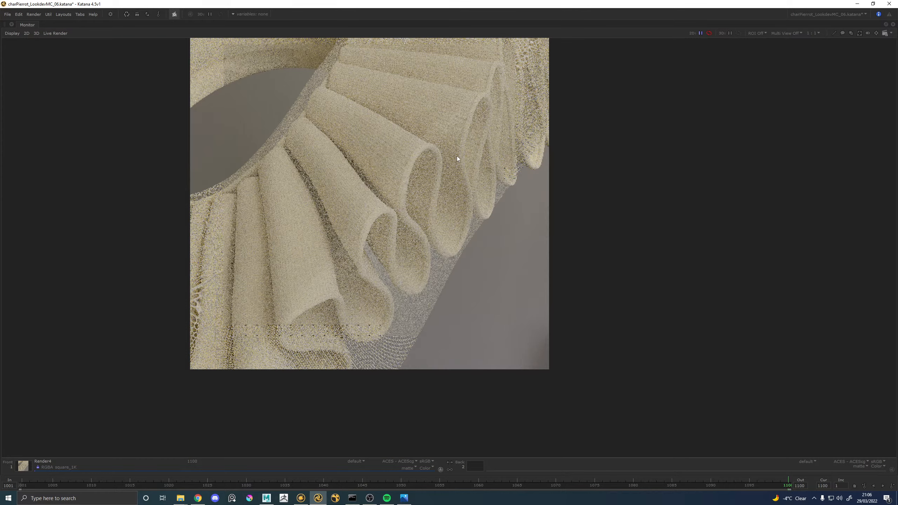
scroll(457, 157, up, 1)
scroll(437, 142, down, 1)
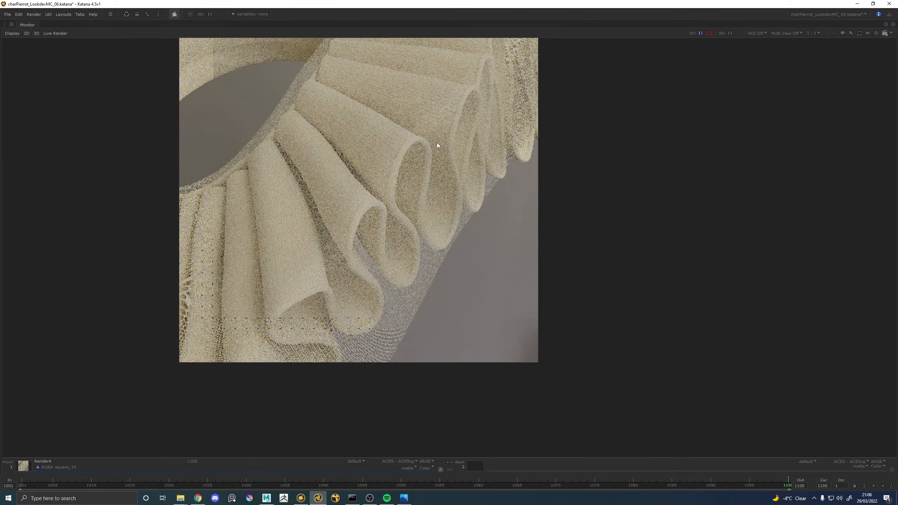
scroll(445, 261, up, 1)
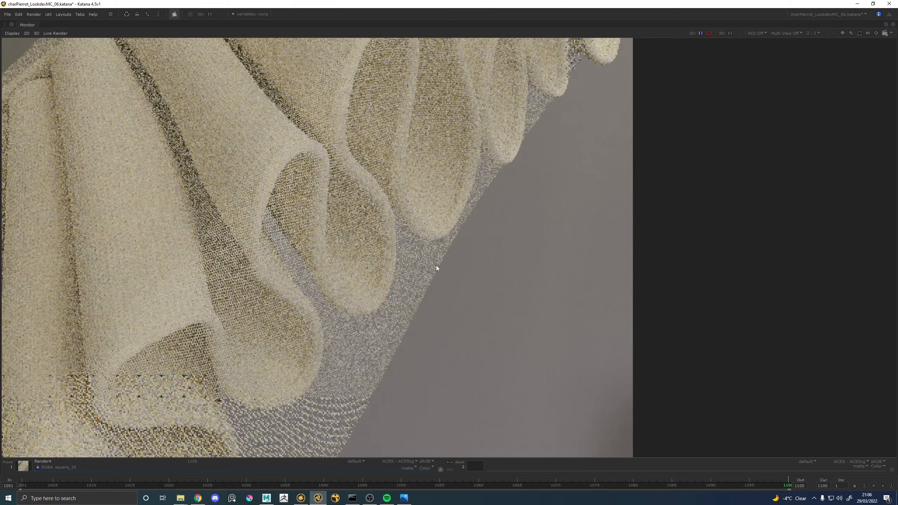
scroll(421, 239, down, 2)
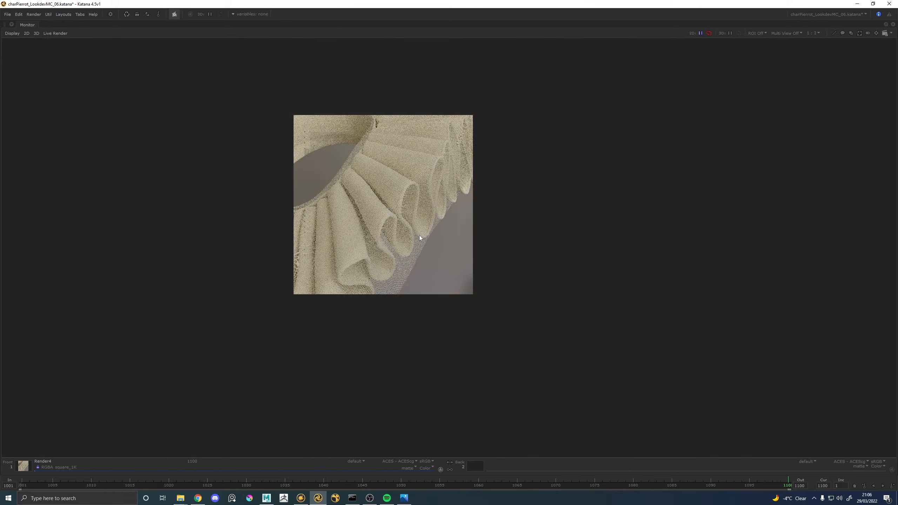
scroll(418, 221, up, 1)
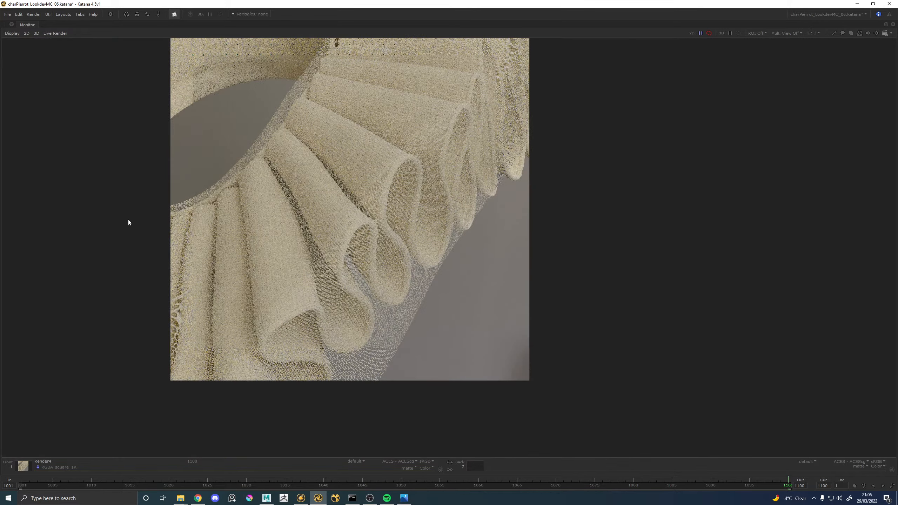
Leave the full-size monitor view and move up from the cloth materials group to the root level of the node graph
key(space)
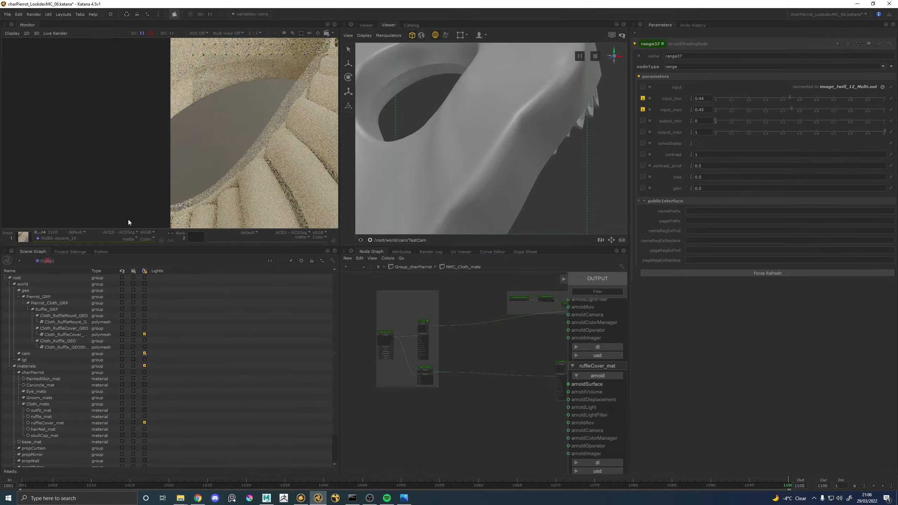
click(362, 267)
scroll(505, 332, down, 2)
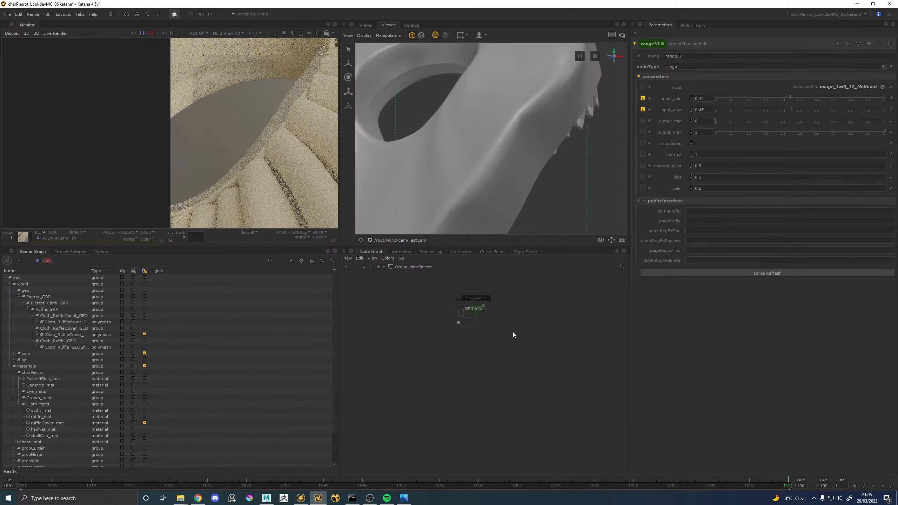
click(365, 267)
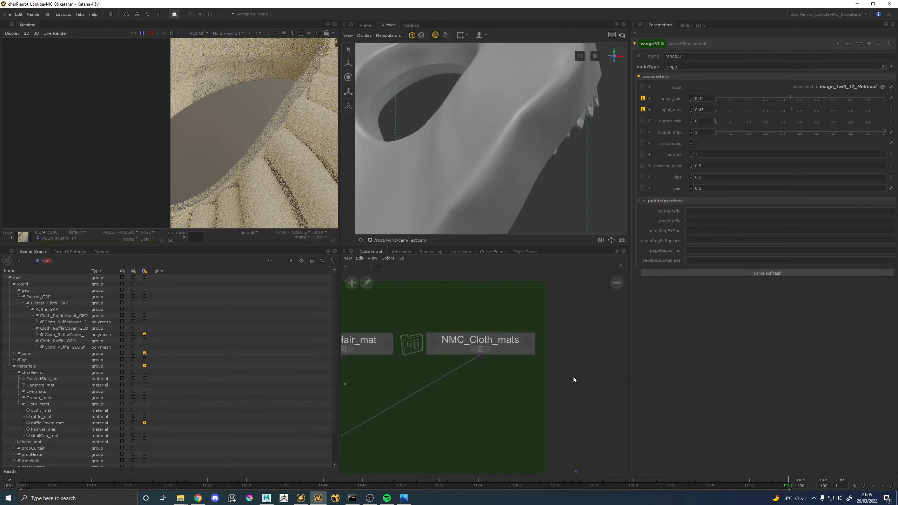
scroll(520, 393, down, 5)
middle_drag(509, 398, 546, 291)
middle_drag(544, 435, 501, 352)
click(435, 377)
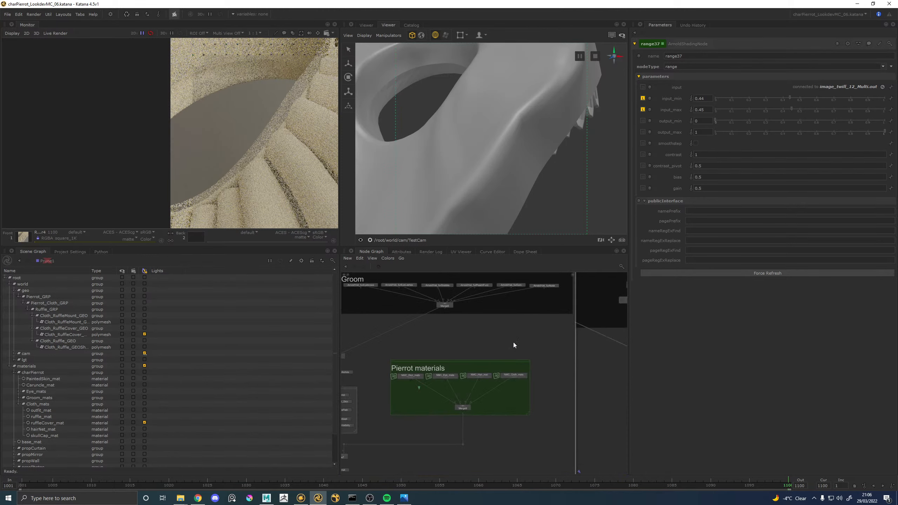
middle_drag(552, 297, 553, 319)
click(573, 287)
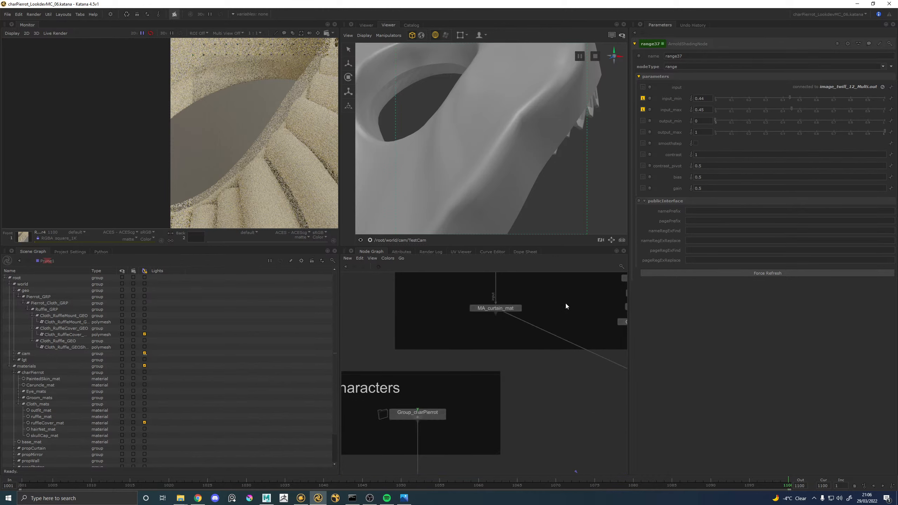
Make Render2 under the RenderCamB settings the viewed and edited node and start a render from it
scroll(559, 380, down, 6)
middle_drag(614, 415, 500, 334)
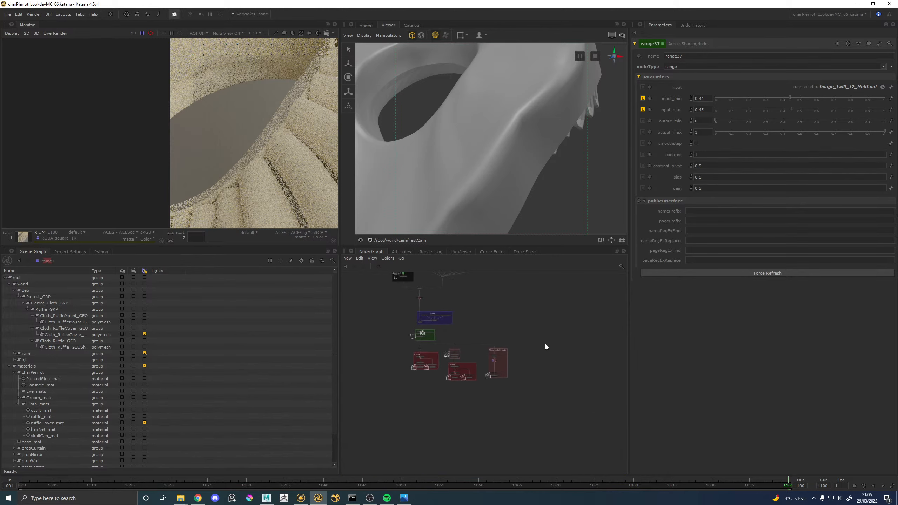
scroll(459, 381, up, 8)
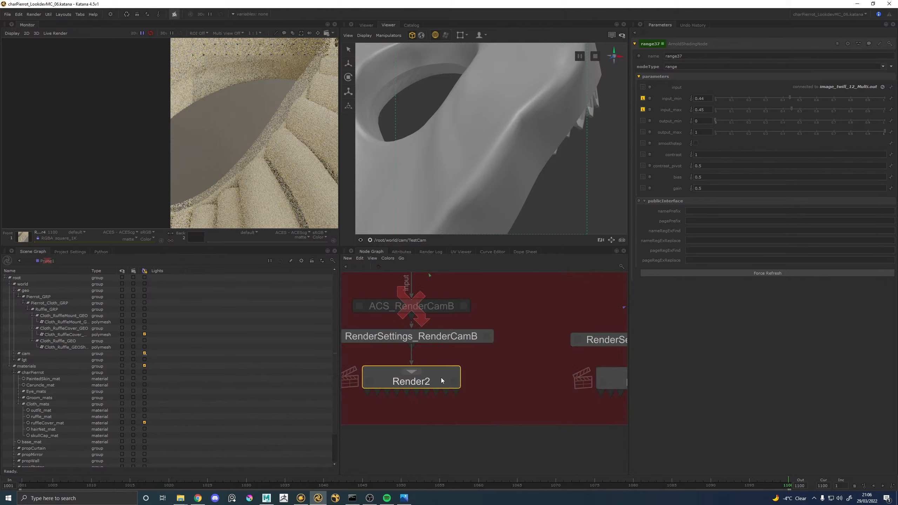
key(v)
key(e)
right_click(442, 377)
click(466, 247)
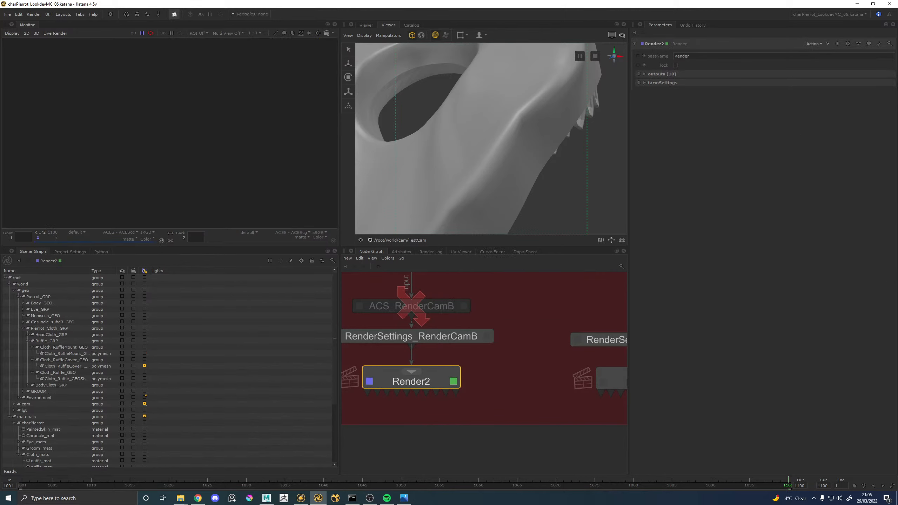
Switch to Mari, then save and close the pierrotGrin_propMirror project
click(301, 499)
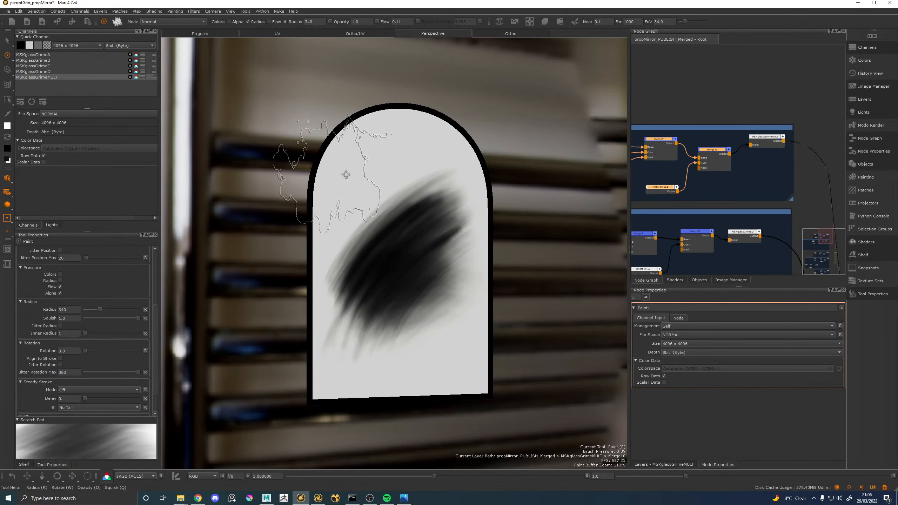
alt+drag(333, 173, 347, 174)
key(ctrl+s)
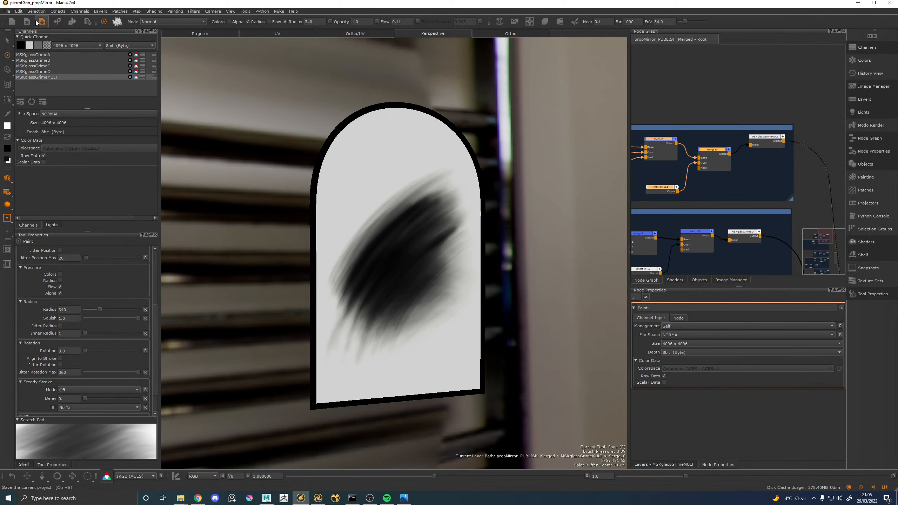
click(27, 22)
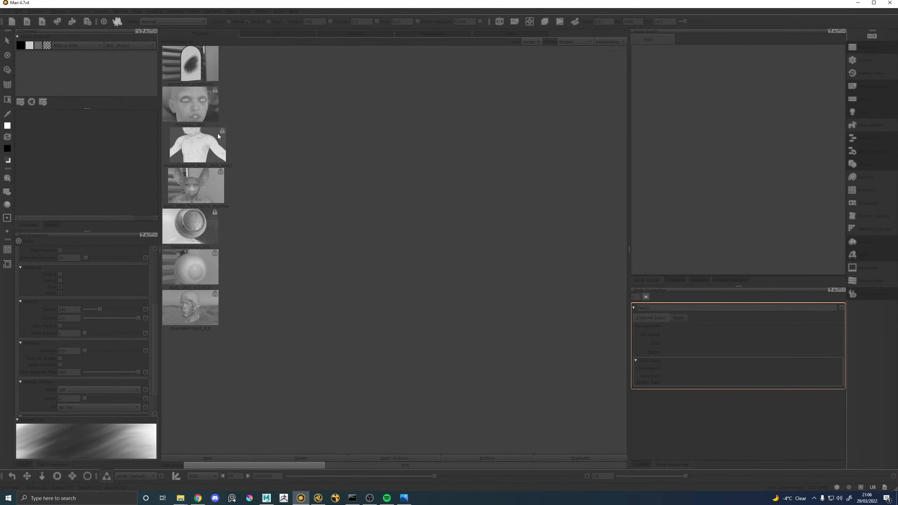
Archive the pierrotGrin_propMirror project as pierrotGrin_propMirror_01.mra in the propMirror folder, overwriting the existing archive
right_click(192, 70)
click(209, 97)
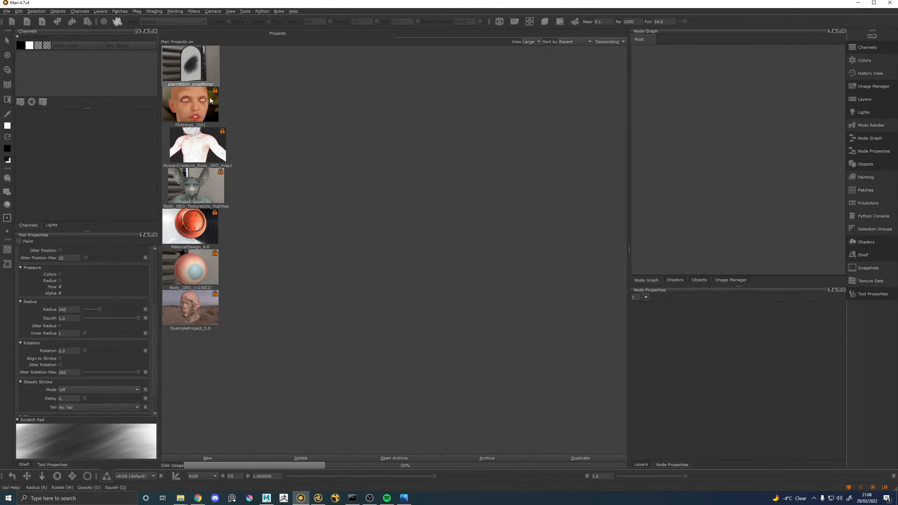
click(293, 238)
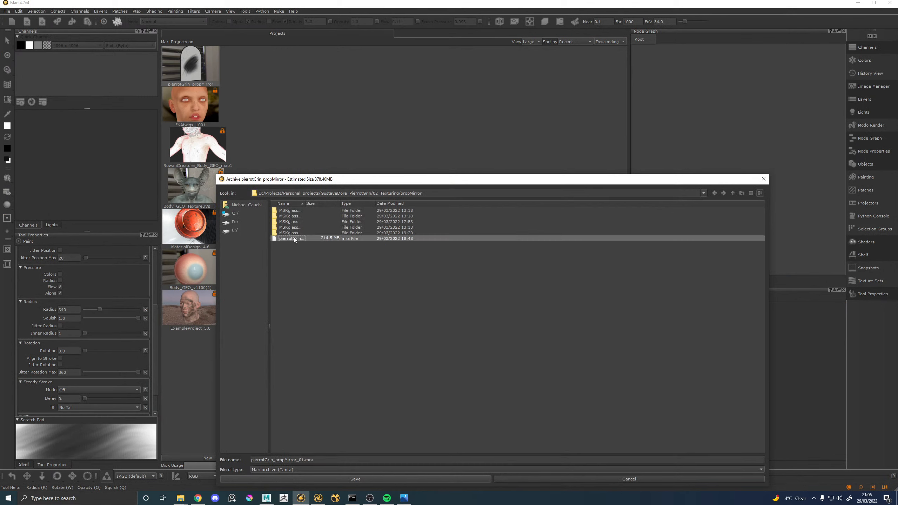
click(324, 480)
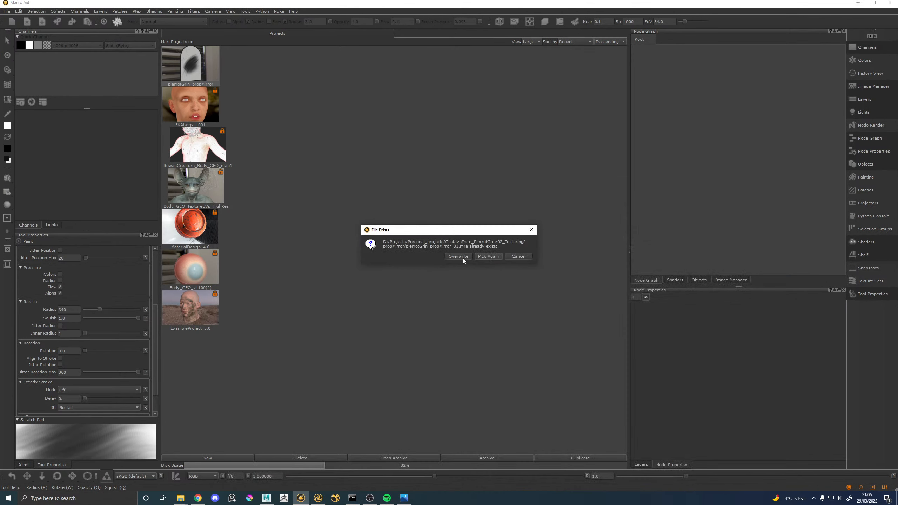
click(463, 258)
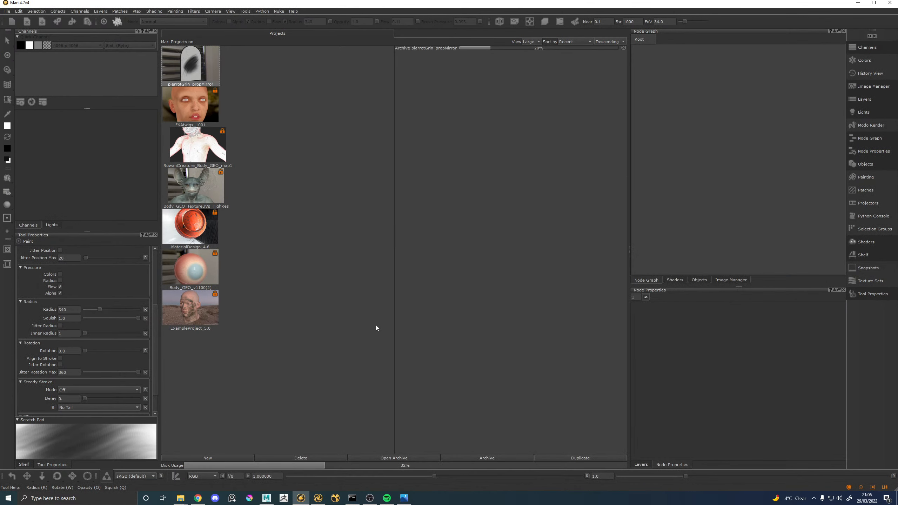
Switch to Maya, save the charPierrot.1157.ma scene with the Hypershade closed, and exit the program
click(267, 499)
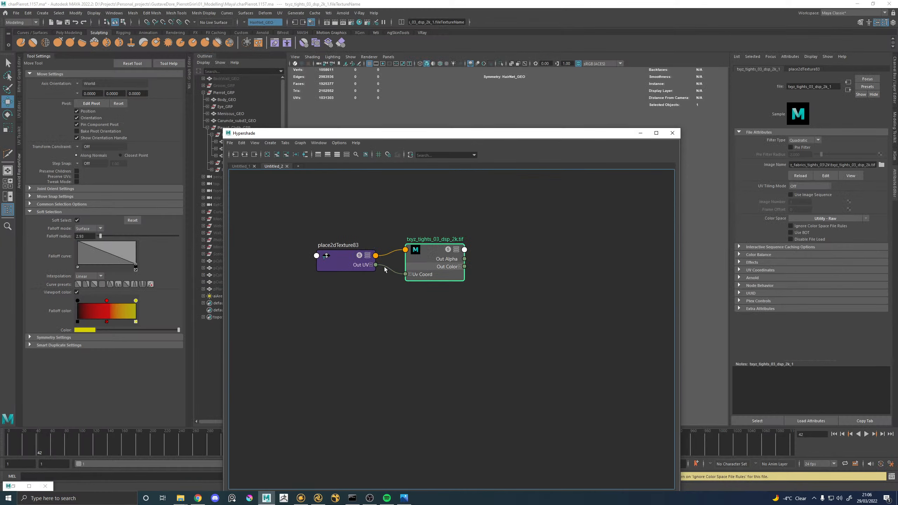
click(672, 133)
key(ctrl+s)
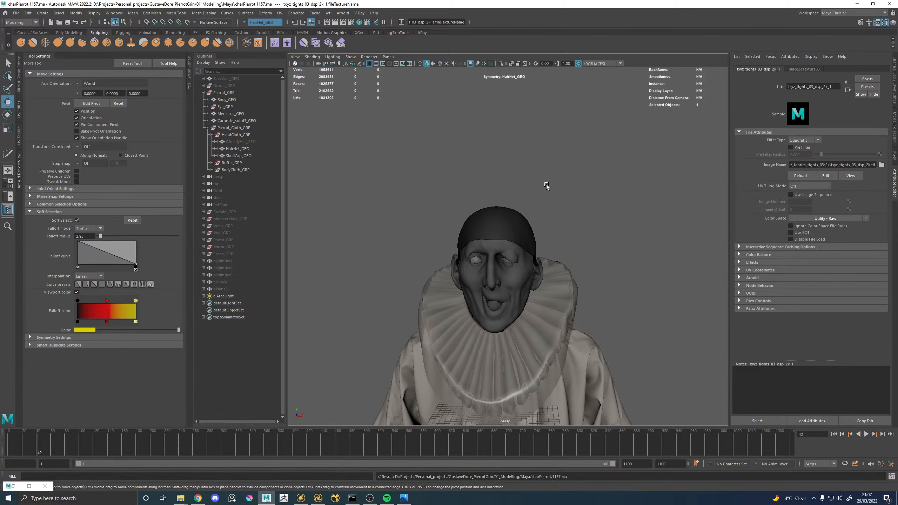
click(890, 4)
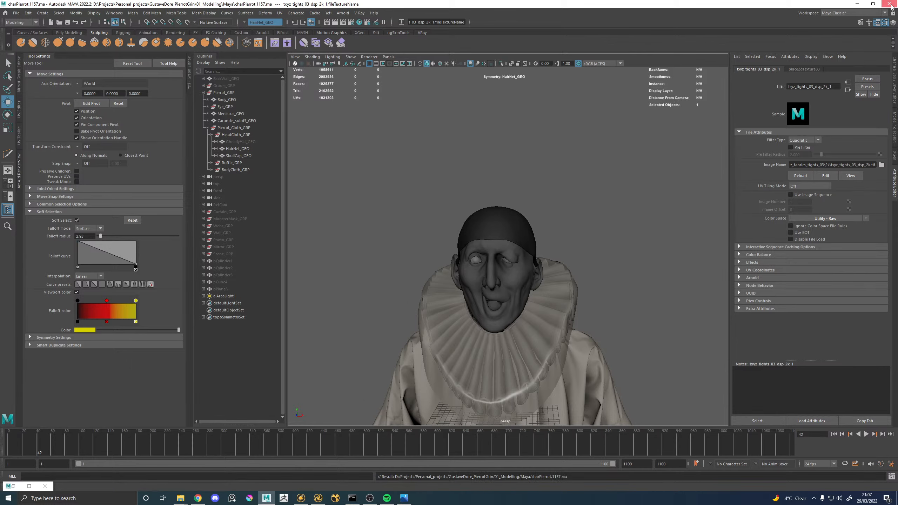
Switch back to Katana and check the Pierrot's head and ruffle in the refining Render2 image
click(318, 499)
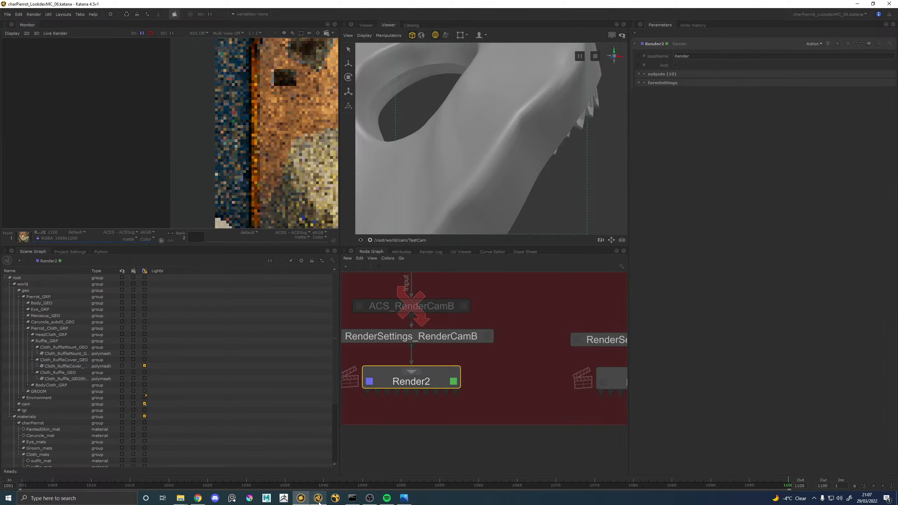
scroll(258, 168, down, 3)
scroll(244, 163, up, 3)
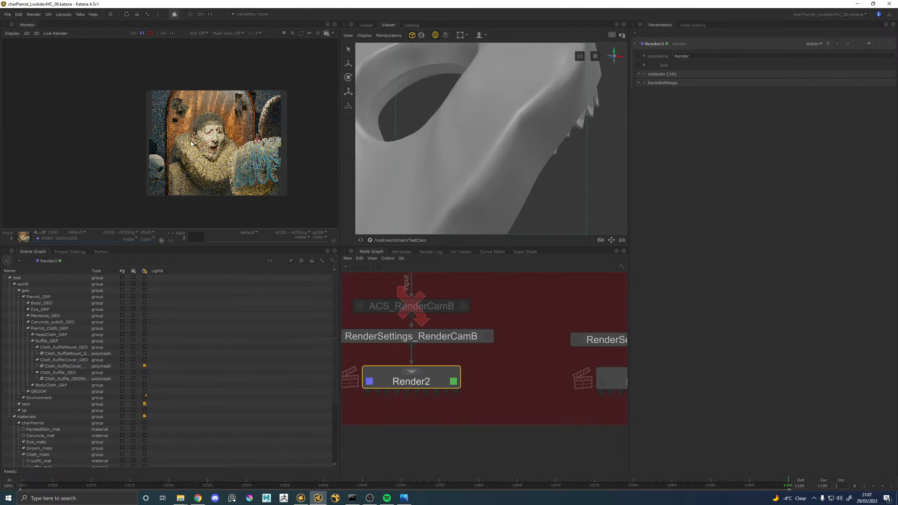
middle_drag(248, 145, 230, 143)
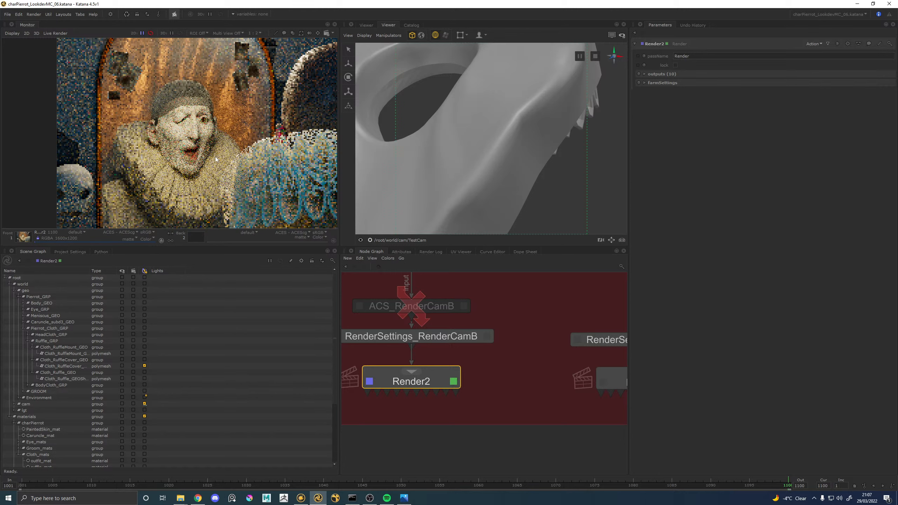
Set the 8:43 PM Render2 image from the catalog as the monitor's back image
click(412, 25)
scroll(383, 173, down, 6)
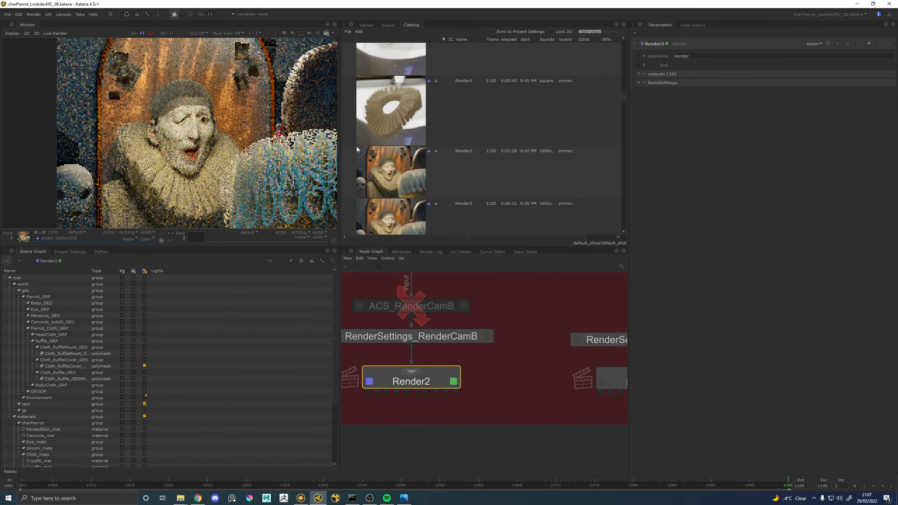
click(352, 152)
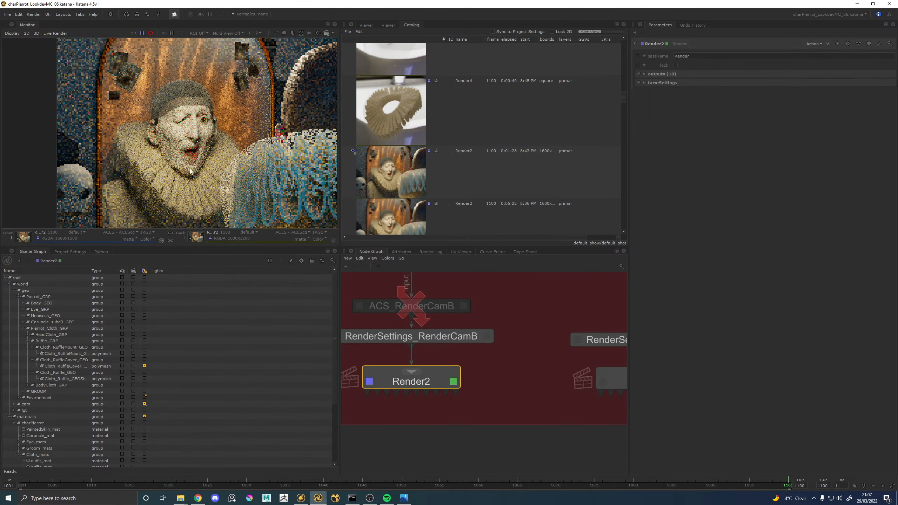
Compare the Pierrot's ruffle in the refining render with the earlier back image, repeatedly swapping between them at several magnifications
scroll(157, 203, up, 1)
key(s)
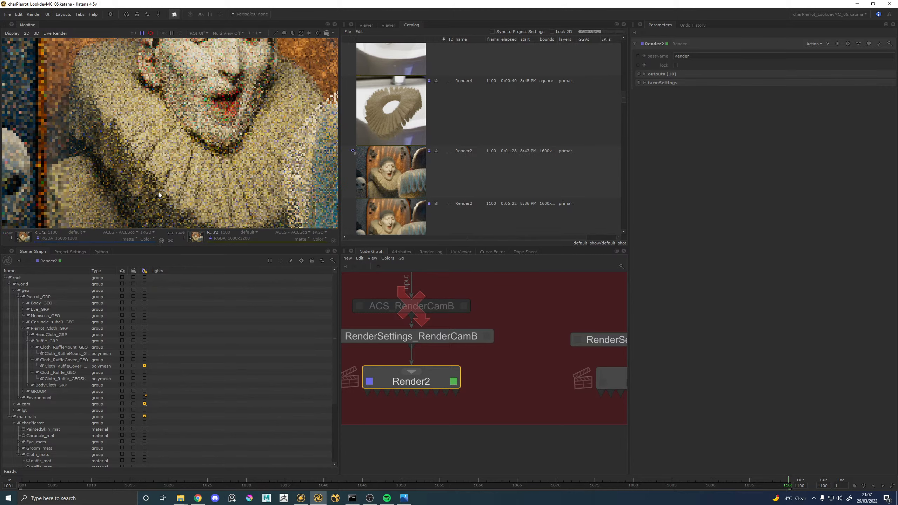
key(s)
key(s)
key(s)
key(s)
key(s)
key(s)
key(s)
key(s)
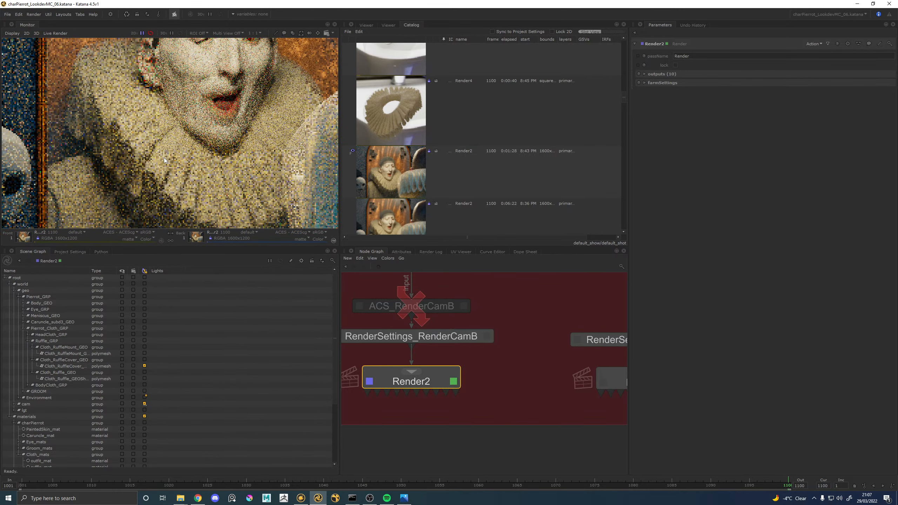
scroll(194, 146, down, 2)
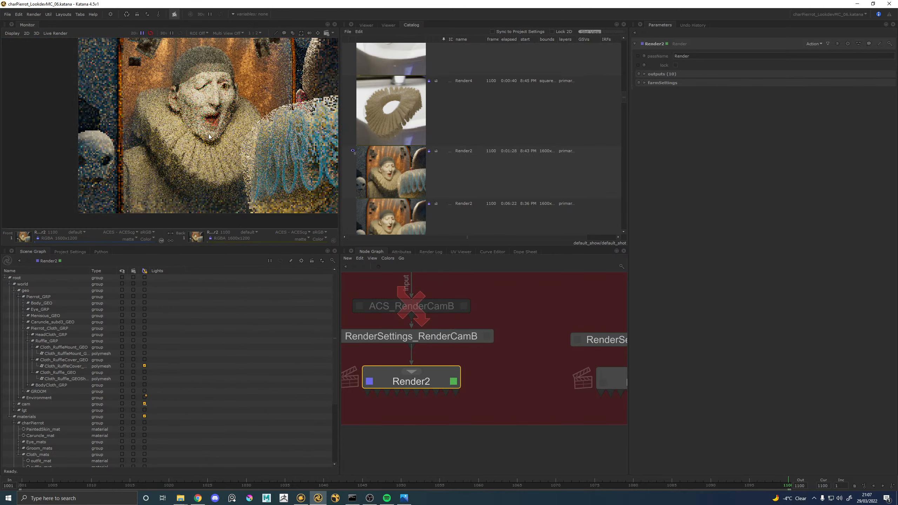
scroll(256, 108, up, 3)
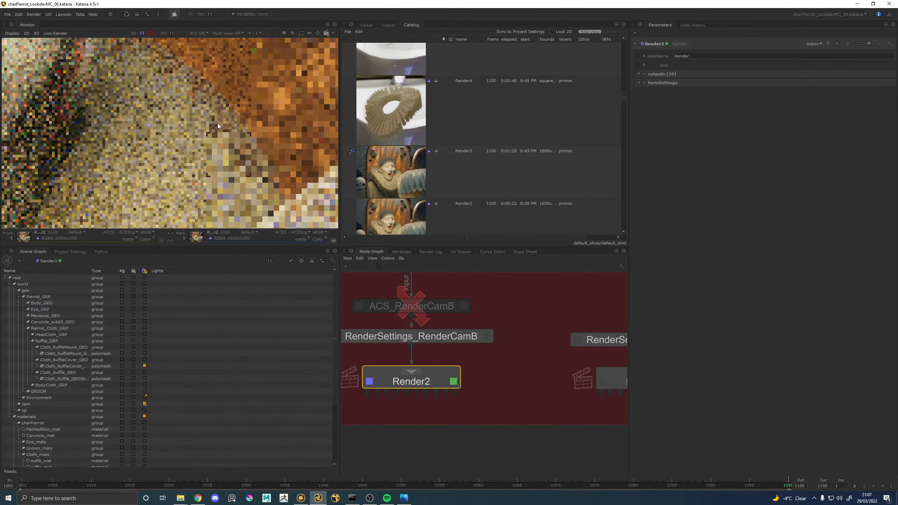
scroll(217, 124, down, 3)
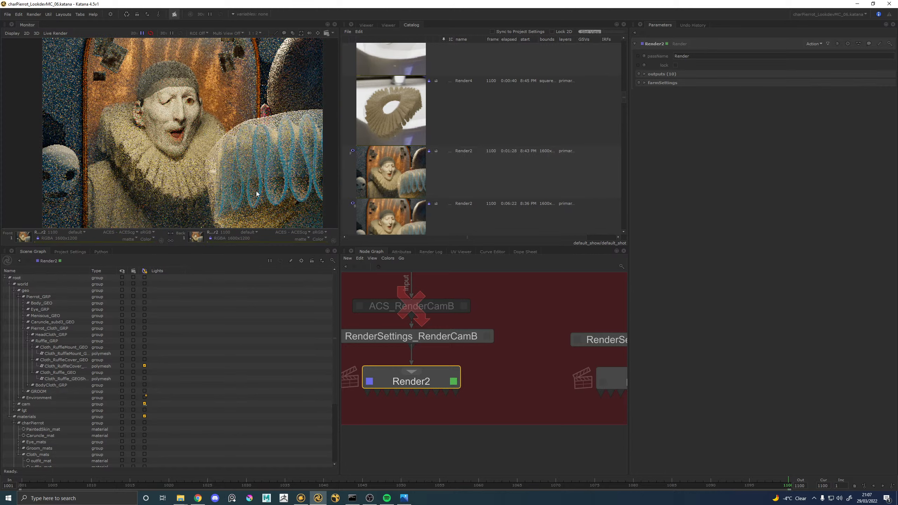
Find the frame 1101 Render2 image from 2:17 PM among the older catalog renders and display it in the monitor
scroll(403, 206, down, 2)
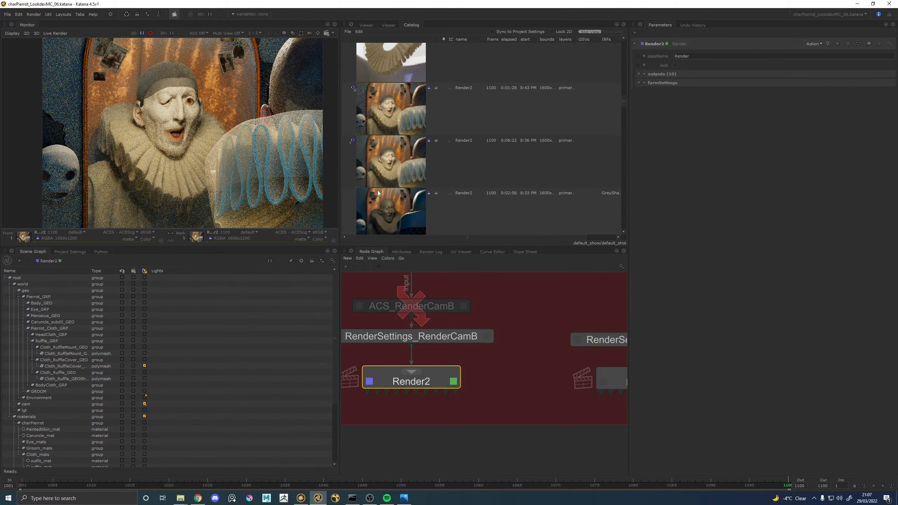
scroll(376, 190, down, 12)
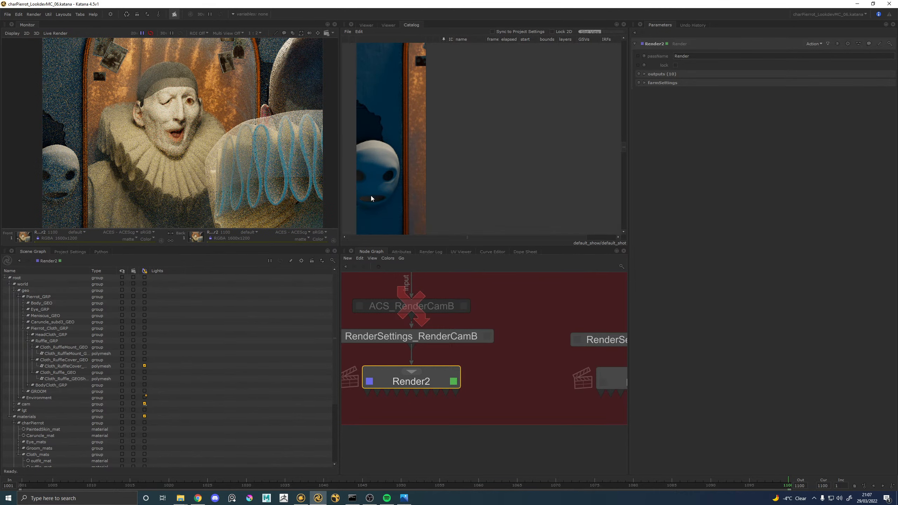
scroll(392, 183, down, 3)
scroll(399, 182, down, 15)
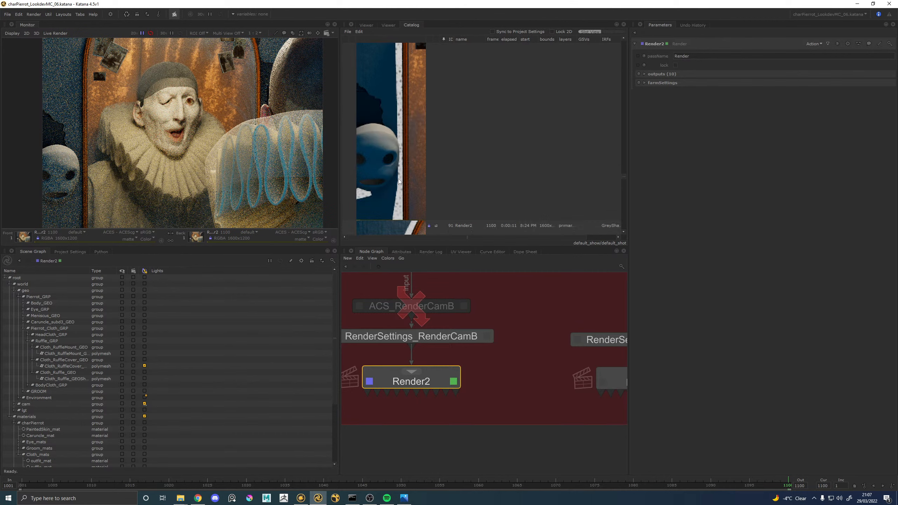
scroll(400, 181, down, 10)
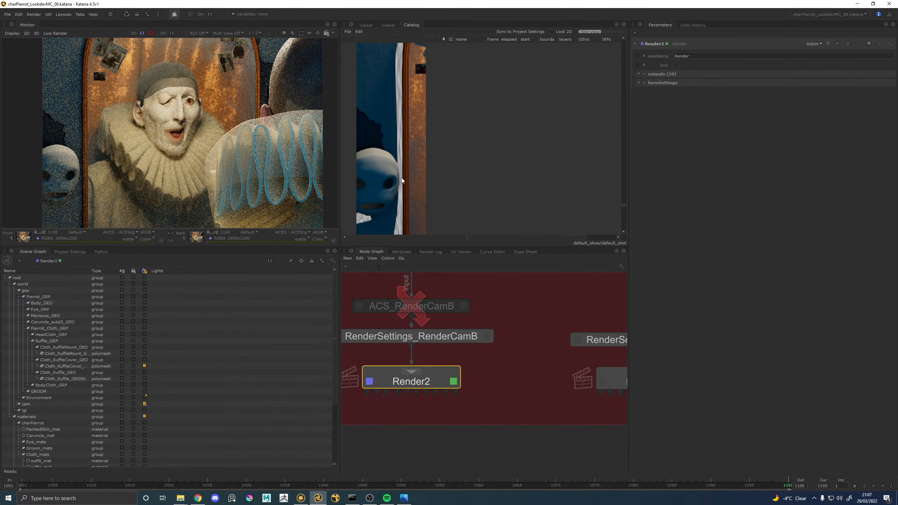
scroll(407, 177, down, 3)
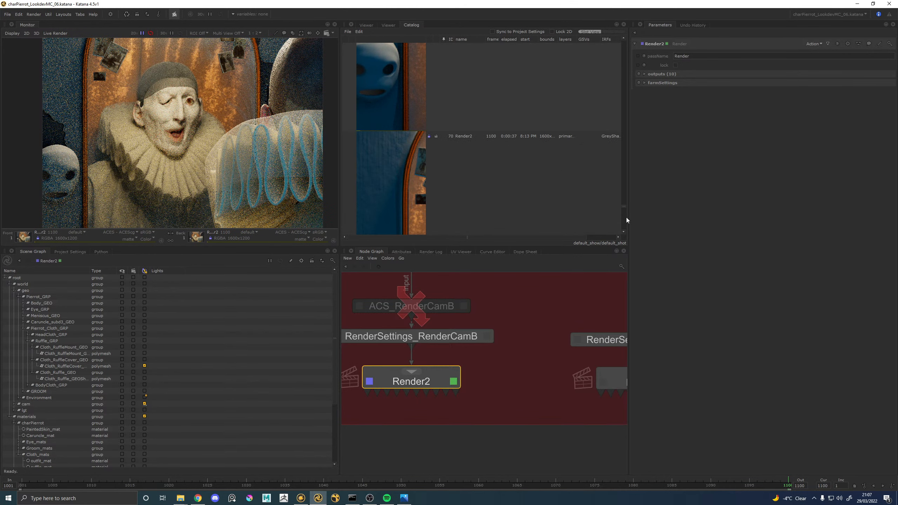
drag(623, 209, 622, 230)
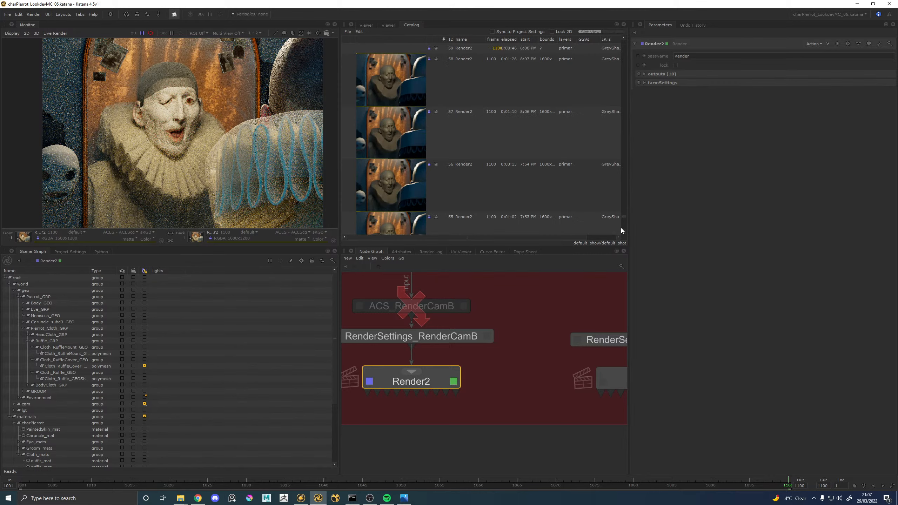
scroll(431, 171, up, 3)
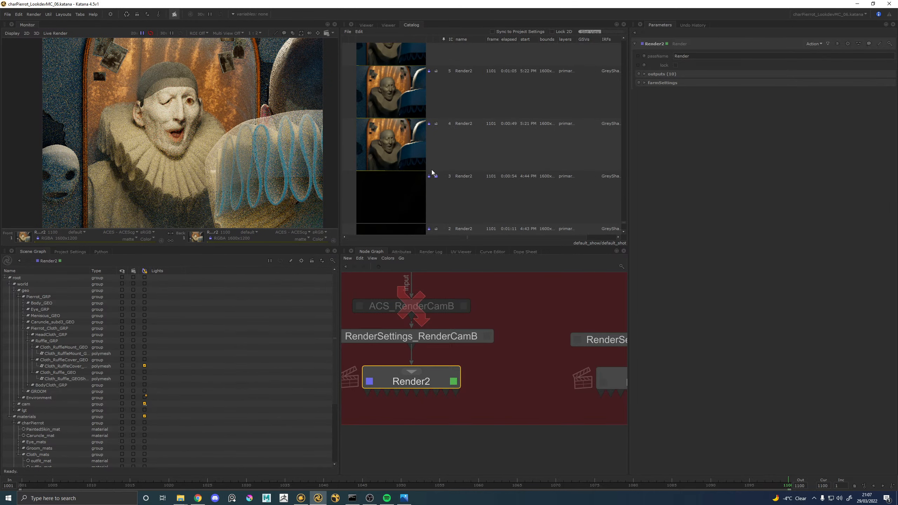
click(350, 95)
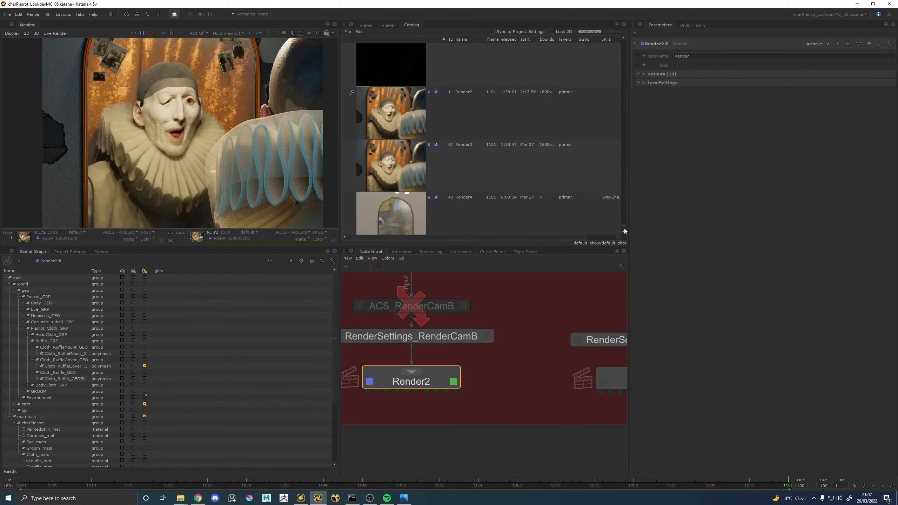
Browse the remaining catalog renders and show the live 9:06 PM Render2 in front, with the frame 1101 render as the back image
mouse_move(623, 228)
mouse_down()
mouse_move(619, 39)
mouse_move(608, 130)
mouse_move(617, 228)
mouse_up()
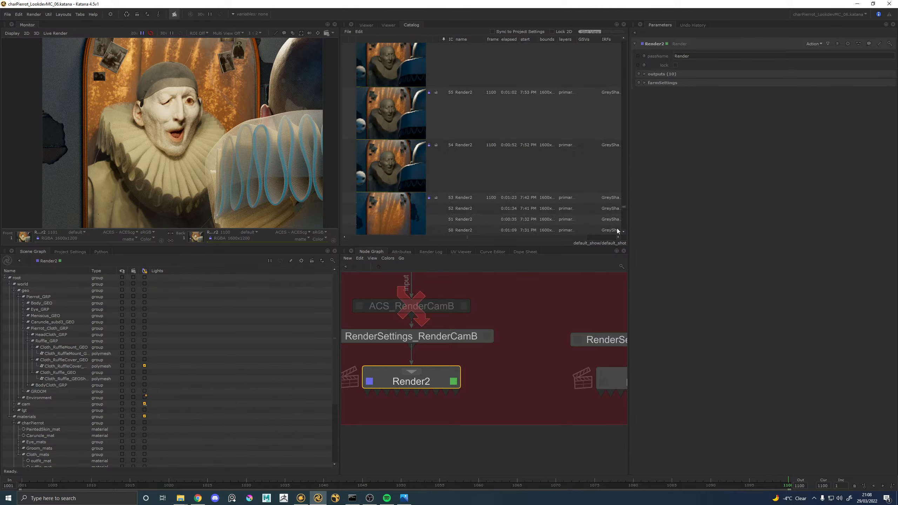
scroll(474, 159, up, 5)
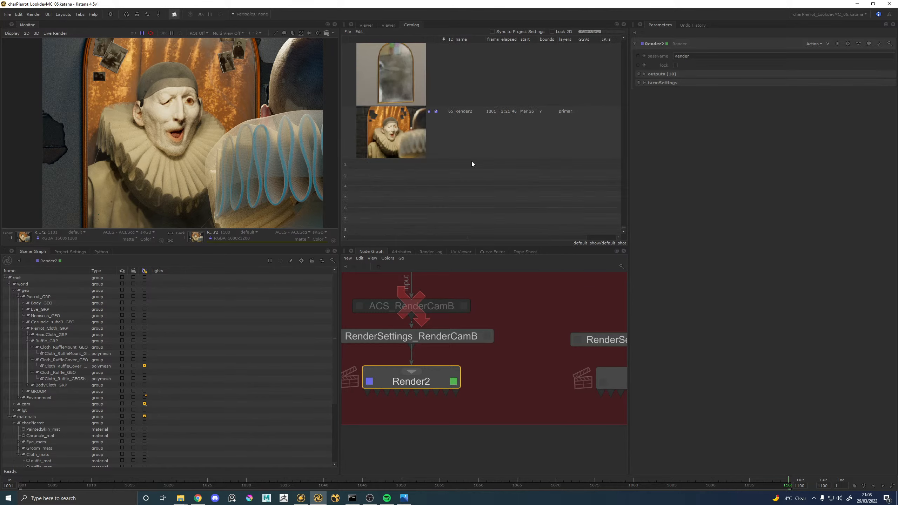
scroll(463, 162, up, 6)
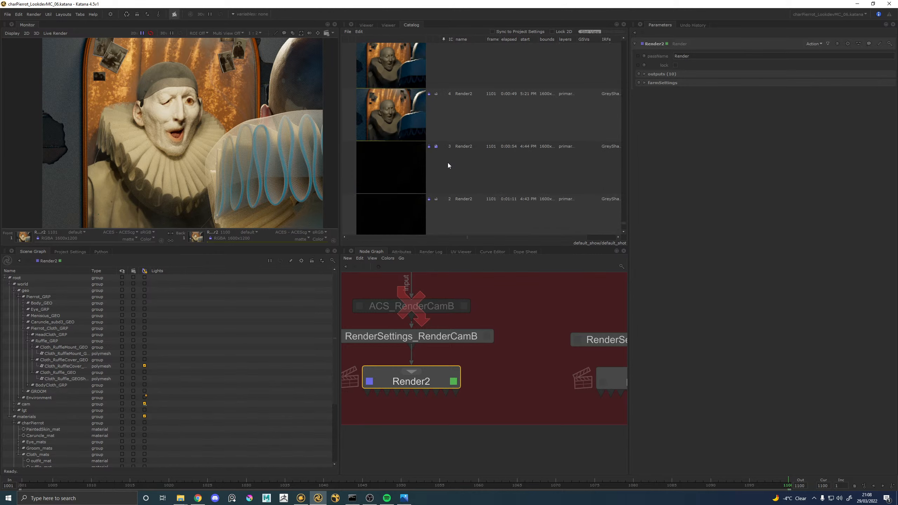
scroll(424, 171, up, 6)
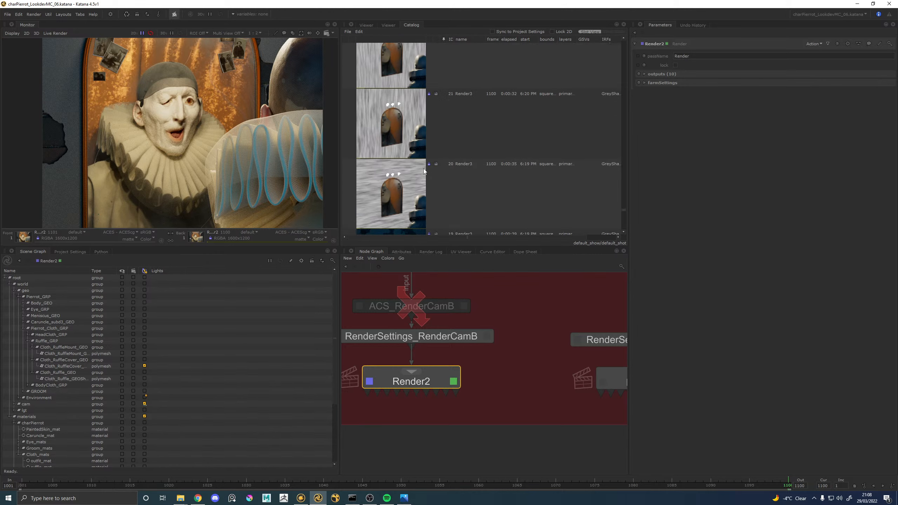
scroll(619, 217, up, 2)
scroll(625, 204, up, 4)
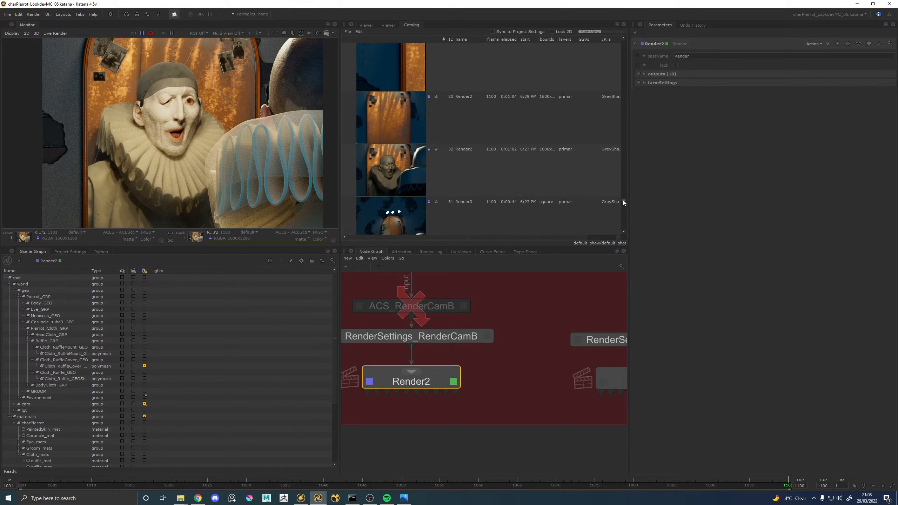
scroll(619, 195, up, 8)
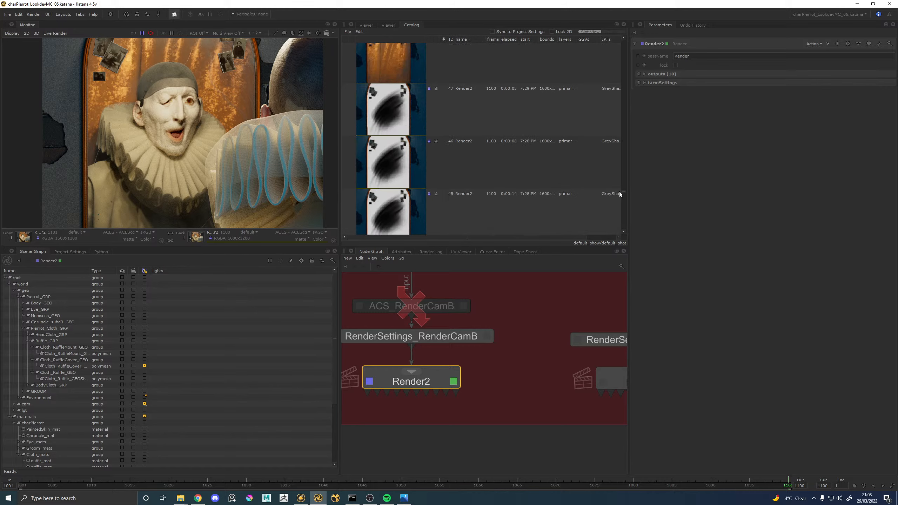
click(353, 61)
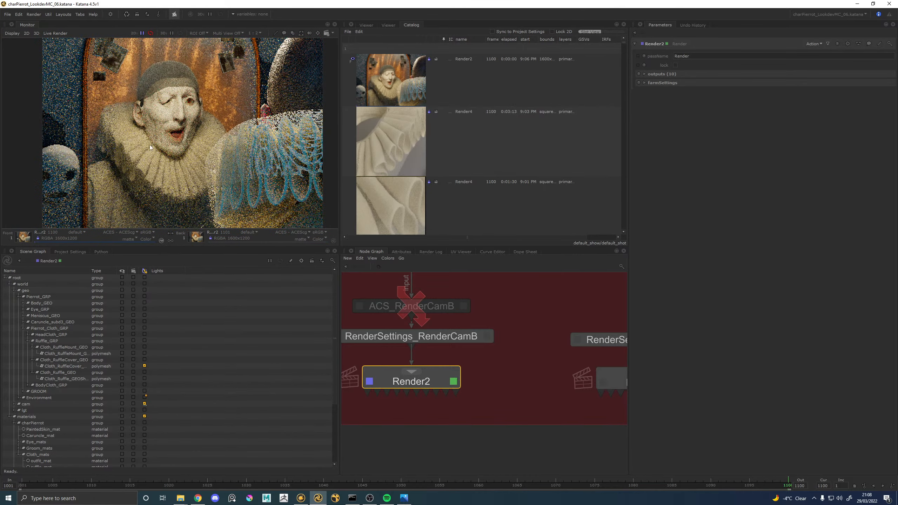
Expand the monitor to fill the window and examine the Pierrot's ruffle and the foreground sleeve shape in the refining Render2 image
key(space)
middle_drag(189, 159, 303, 201)
scroll(311, 202, up, 4)
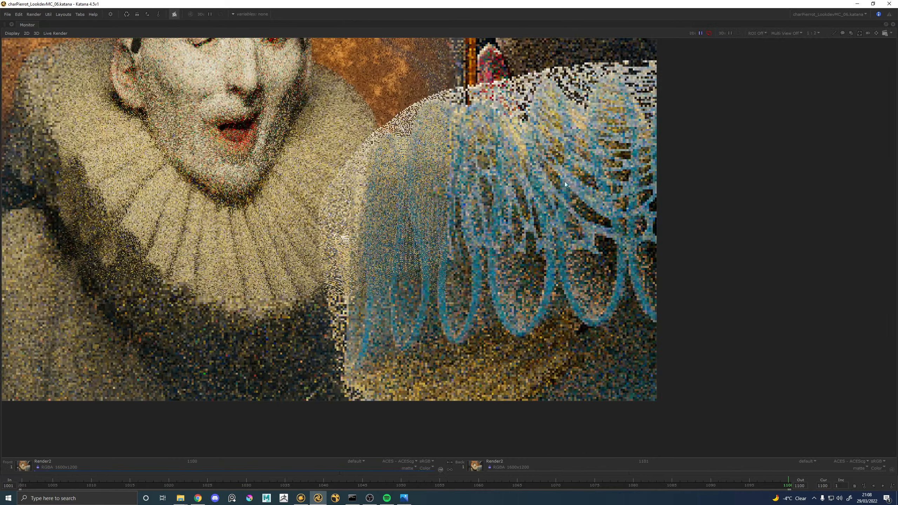
scroll(467, 163, down, 5)
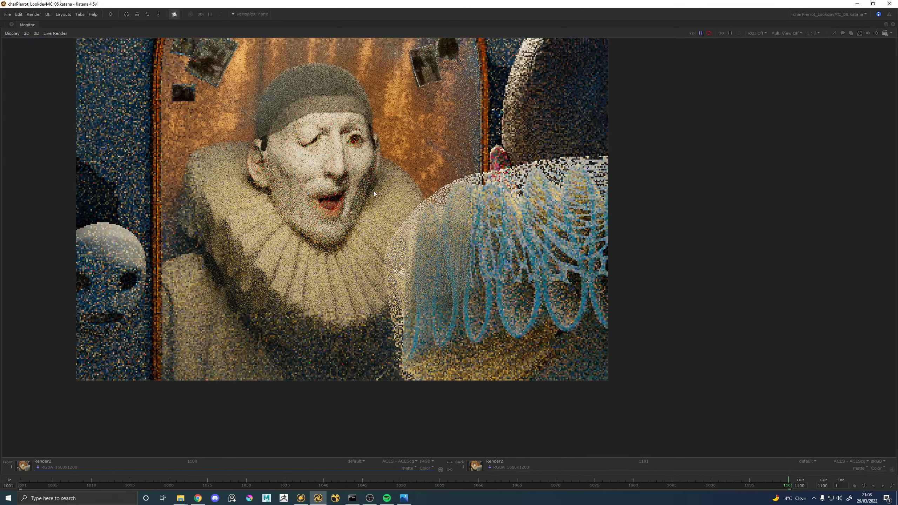
middle_drag(359, 153, 362, 190)
Compare the refining Render2 image with the frame 1101 back image by repeatedly swapping between them
key(s)
key(s)
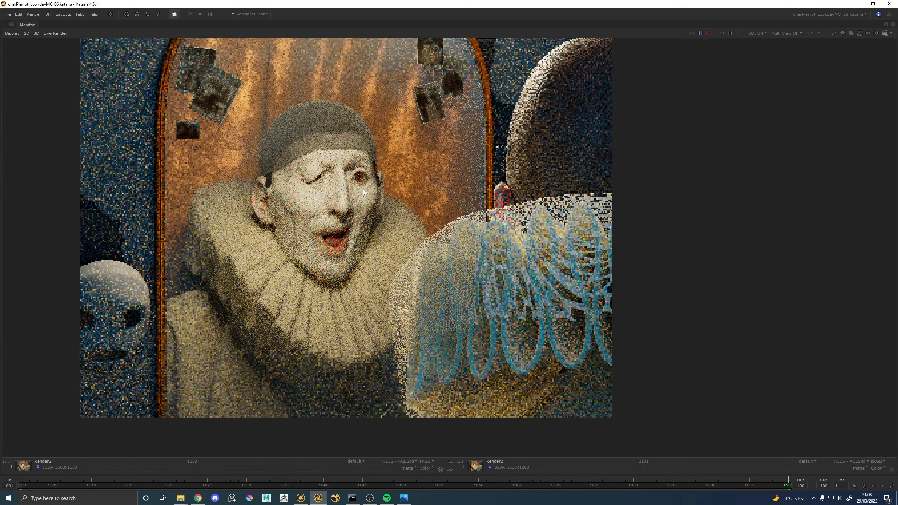
key(s)
key(s)
scroll(378, 201, down, 2)
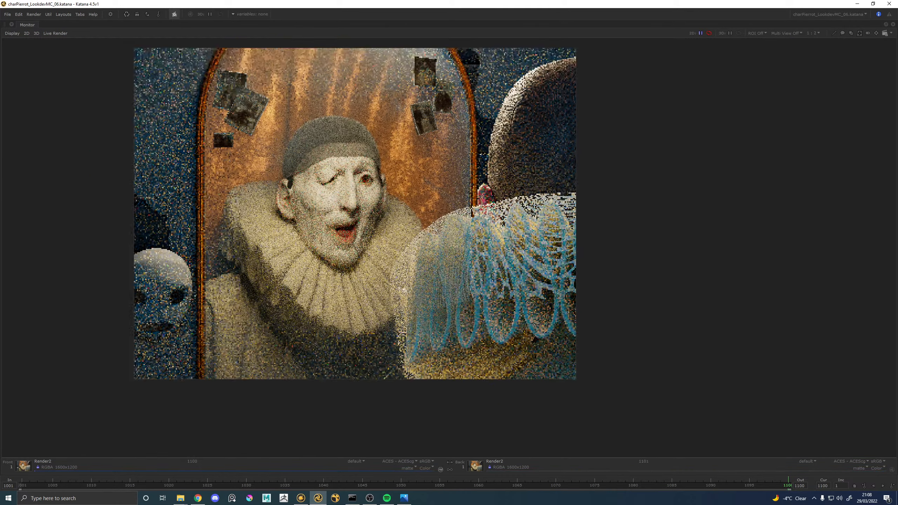
key(s)
key(s)
key(s)
key(s)
key(s)
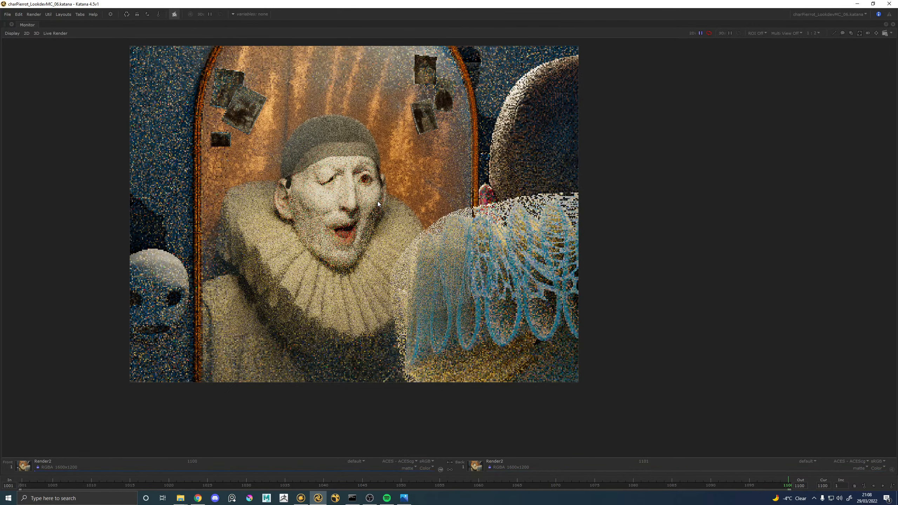
key(s)
key(s)
key(s)
key(s)
key(s)
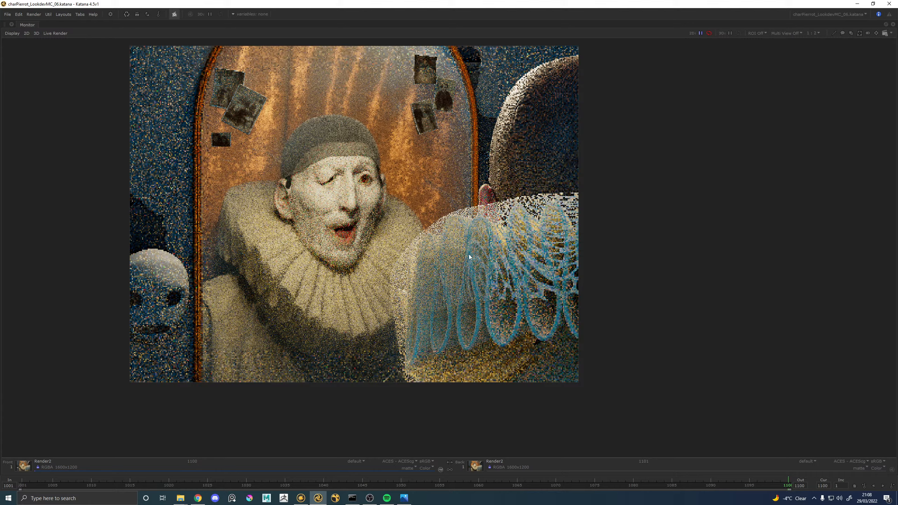
Inspect the translucent foreground shape with blue loops up close, and return to the full Render2 image
scroll(464, 225, up, 3)
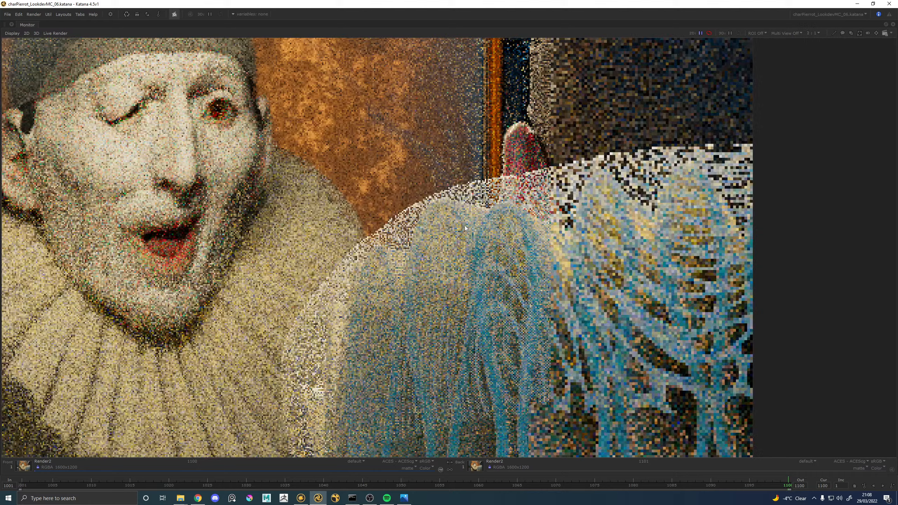
scroll(495, 269, down, 2)
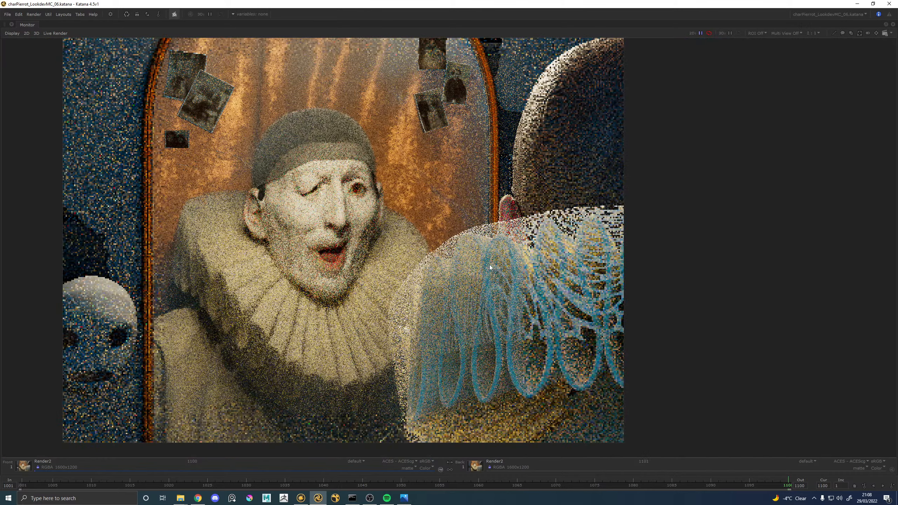
scroll(312, 248, down, 2)
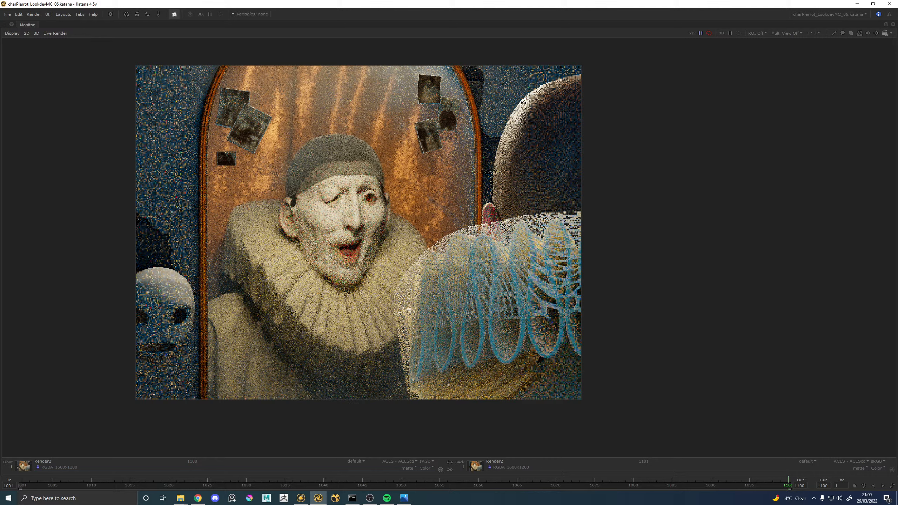
Switch to the Chrome browser
key(alt+Tab)
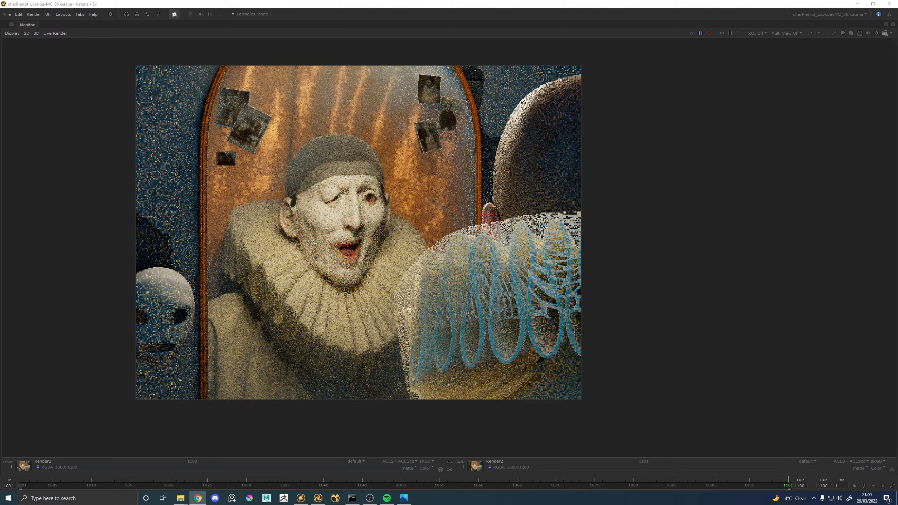